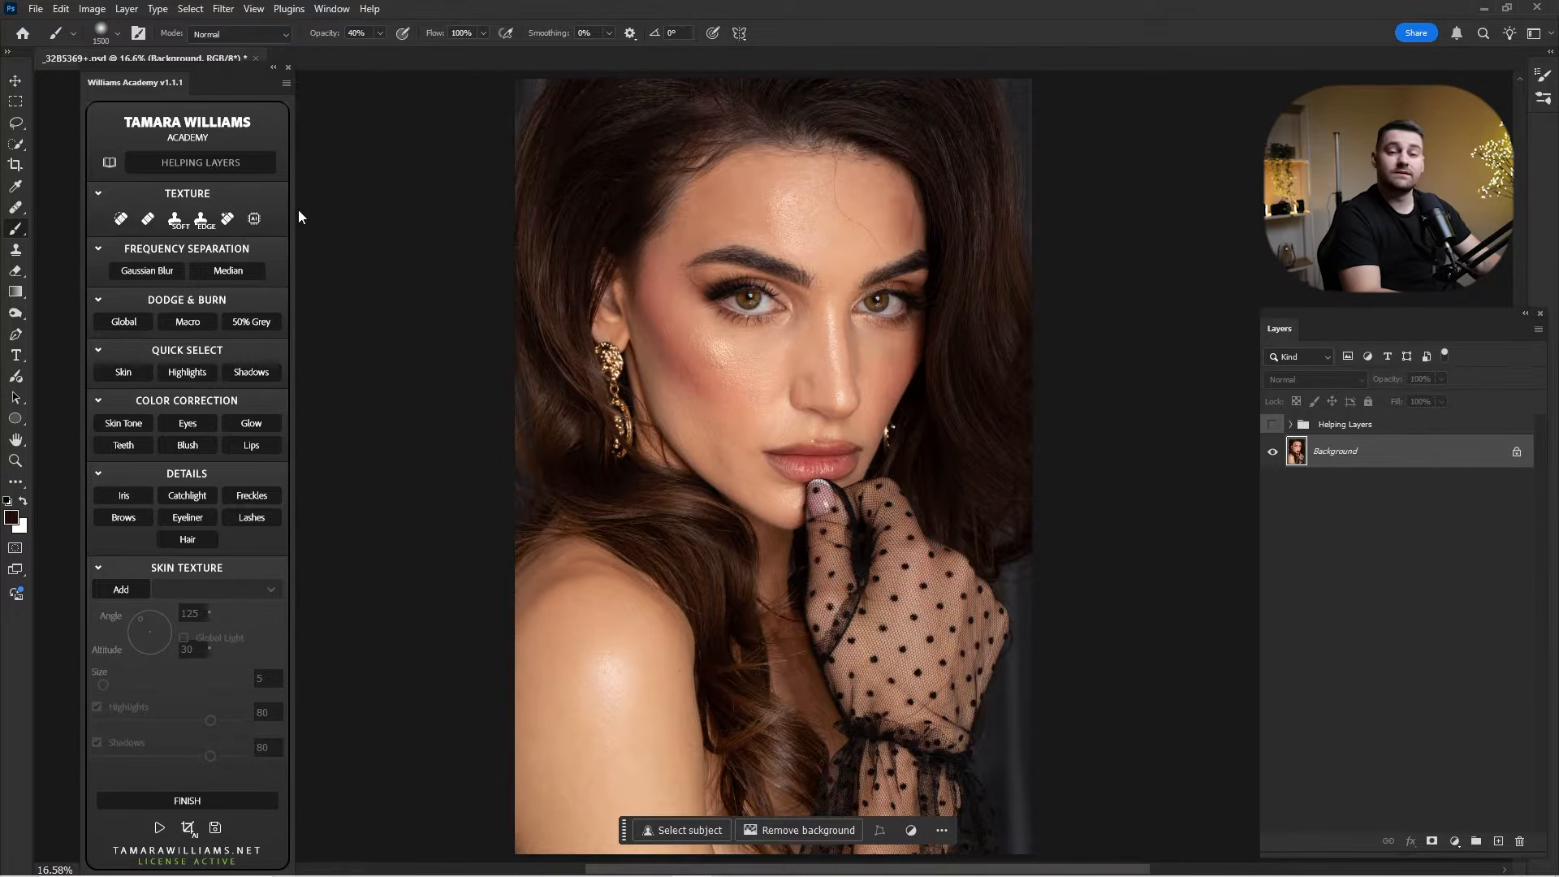
Add a Spot Healing Brush texture layer and heal a section of the long stray hair in the middle of the forehead.
left_click(142, 219)
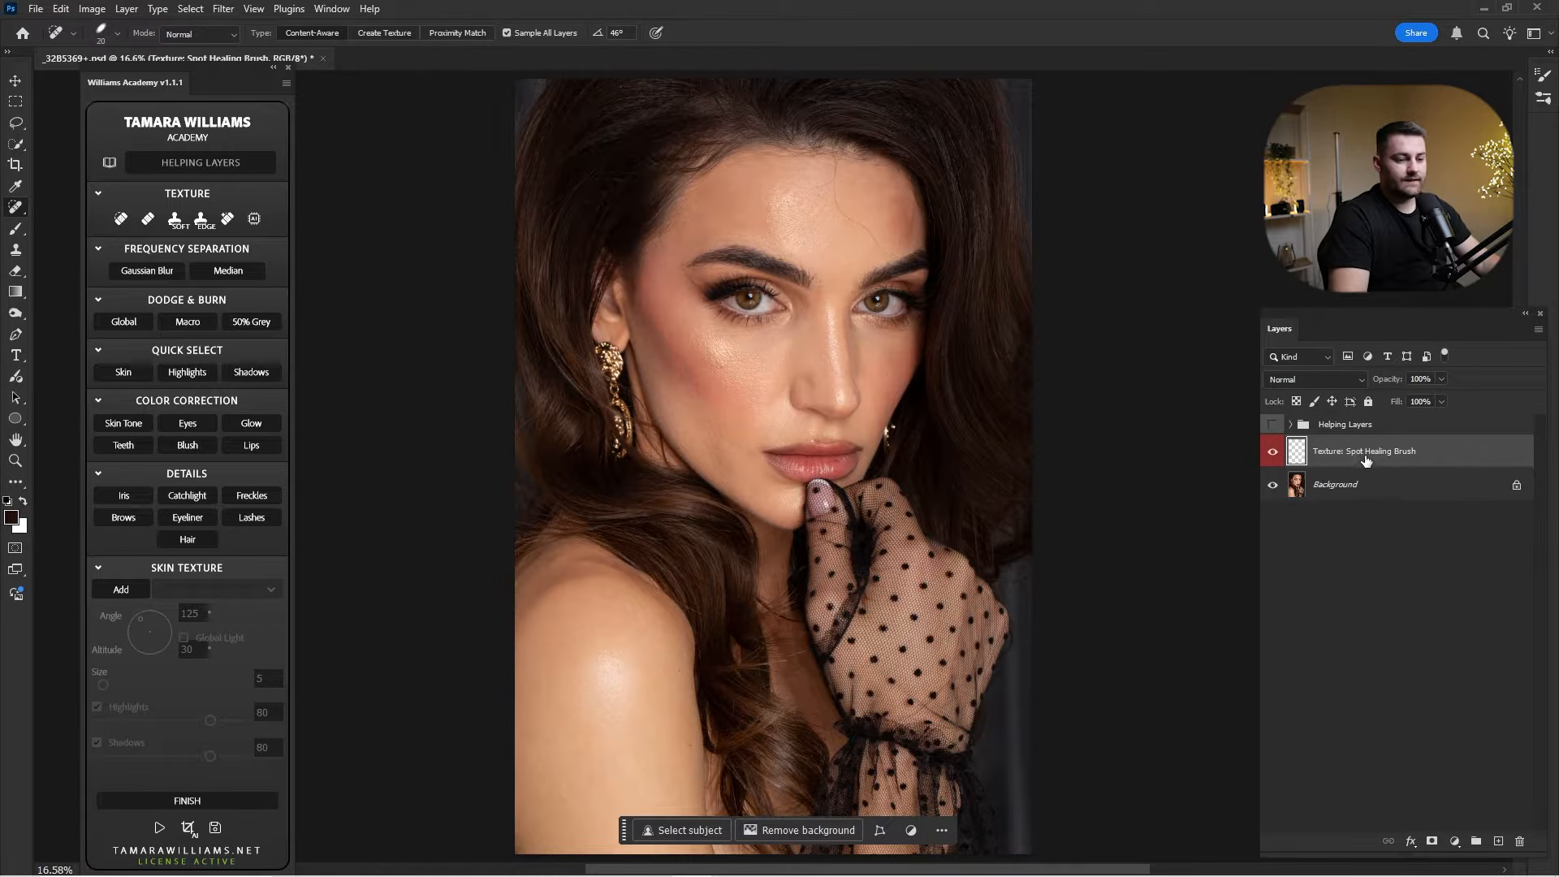
key("z")
mouse_move(844, 243)
left_mouse_down()
mouse_move(883, 249)
mouse_move(856, 369)
left_mouse_up()
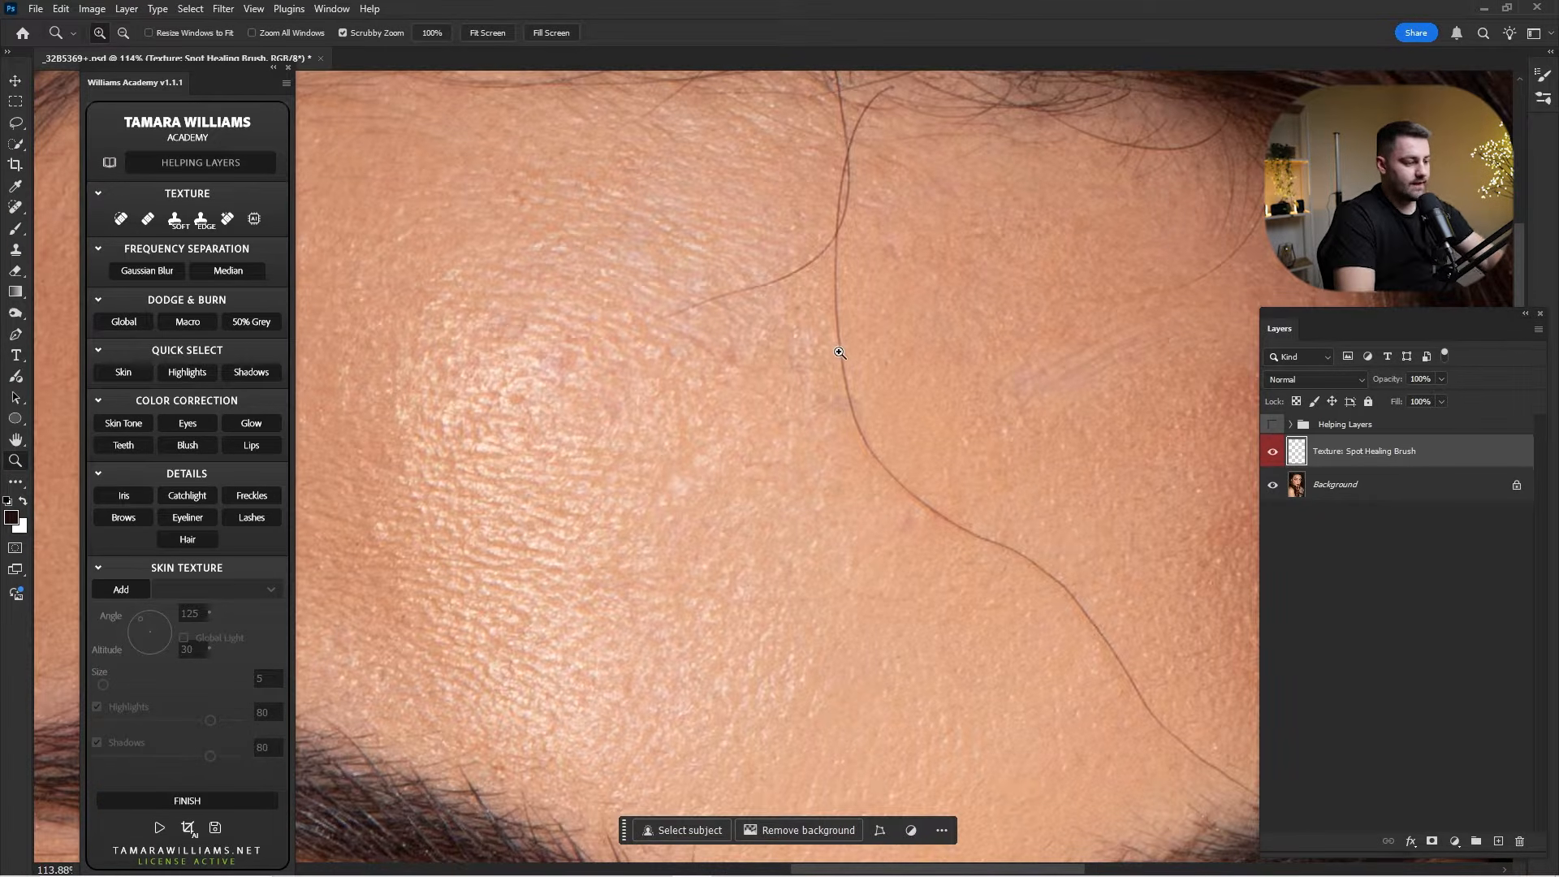
key("j")
key("bracketright")
mouse_move(837, 345)
left_mouse_down()
mouse_move(838, 236)
mouse_move(852, 409)
left_mouse_up()
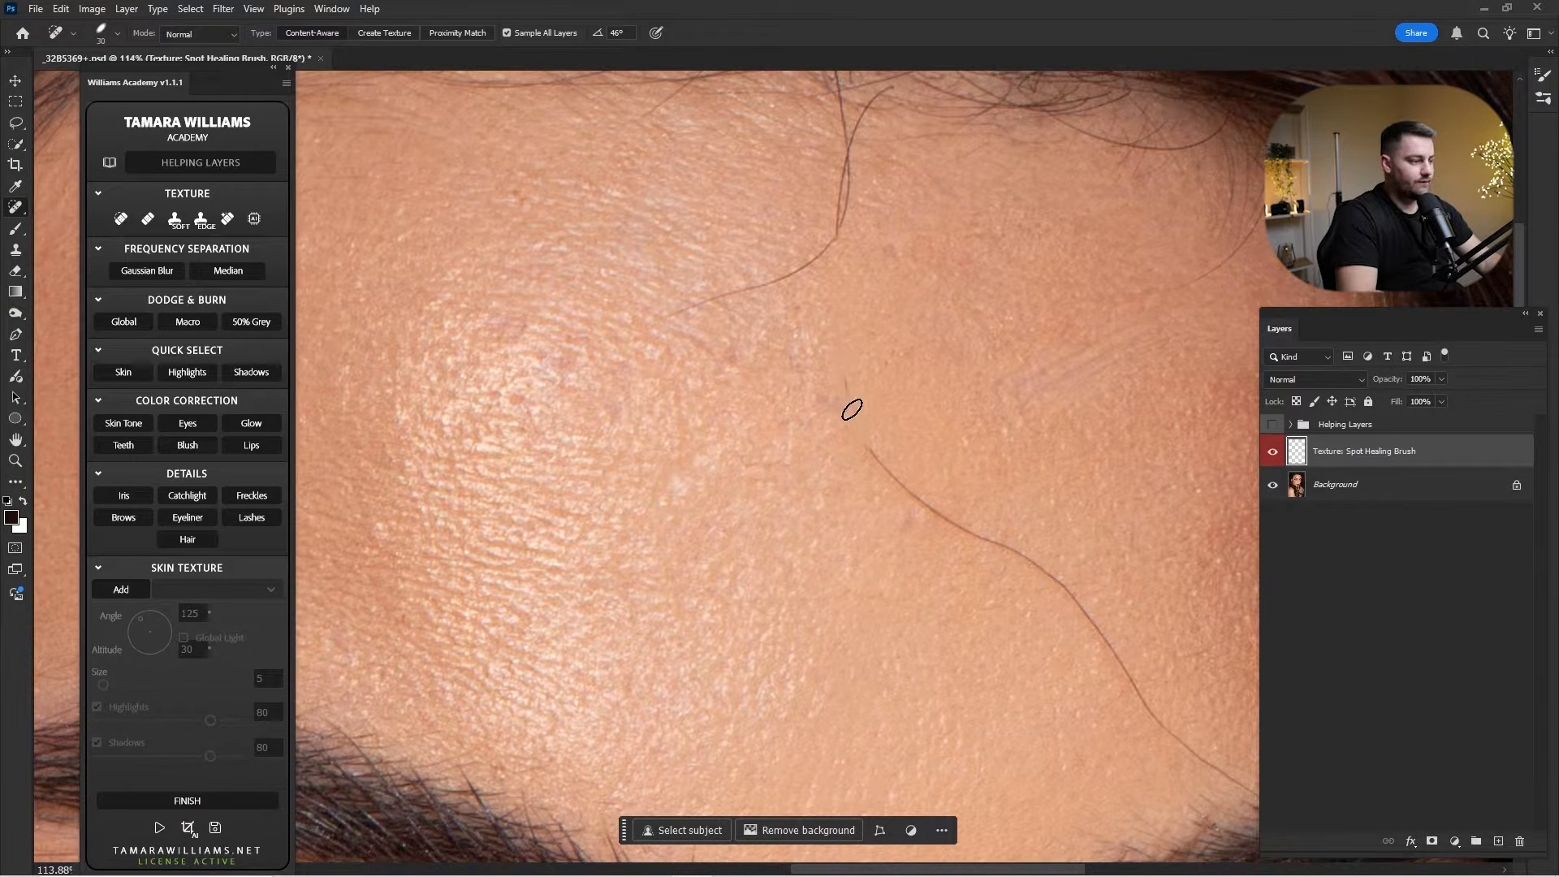
Add a Magic Stamp texture layer and paint sampled nearby skin over the stray hair running down the forehead.
left_click(147, 219)
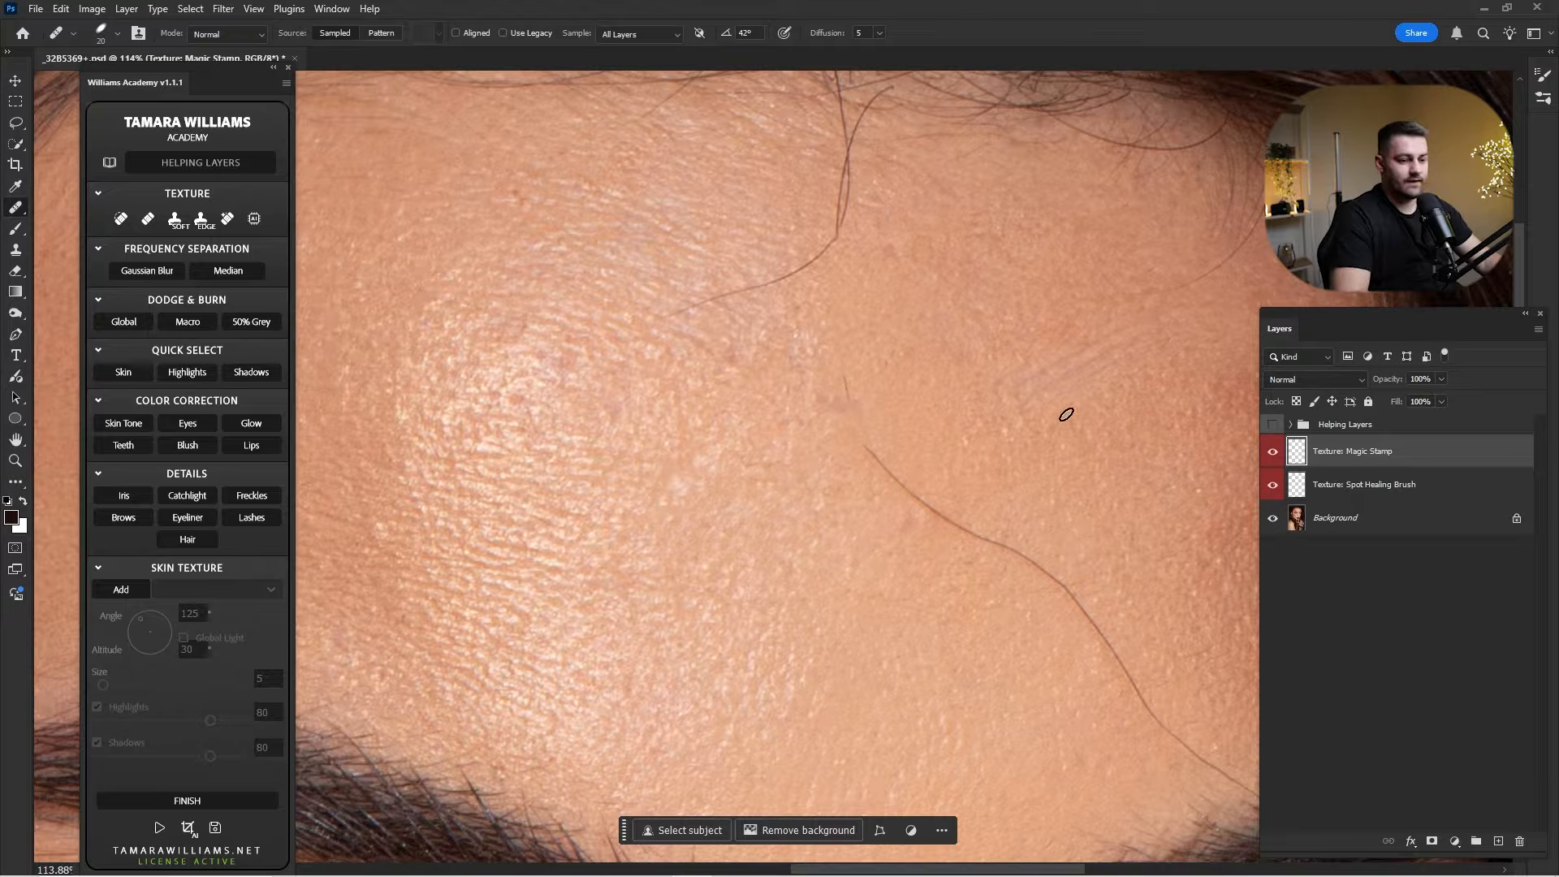
key("alt")
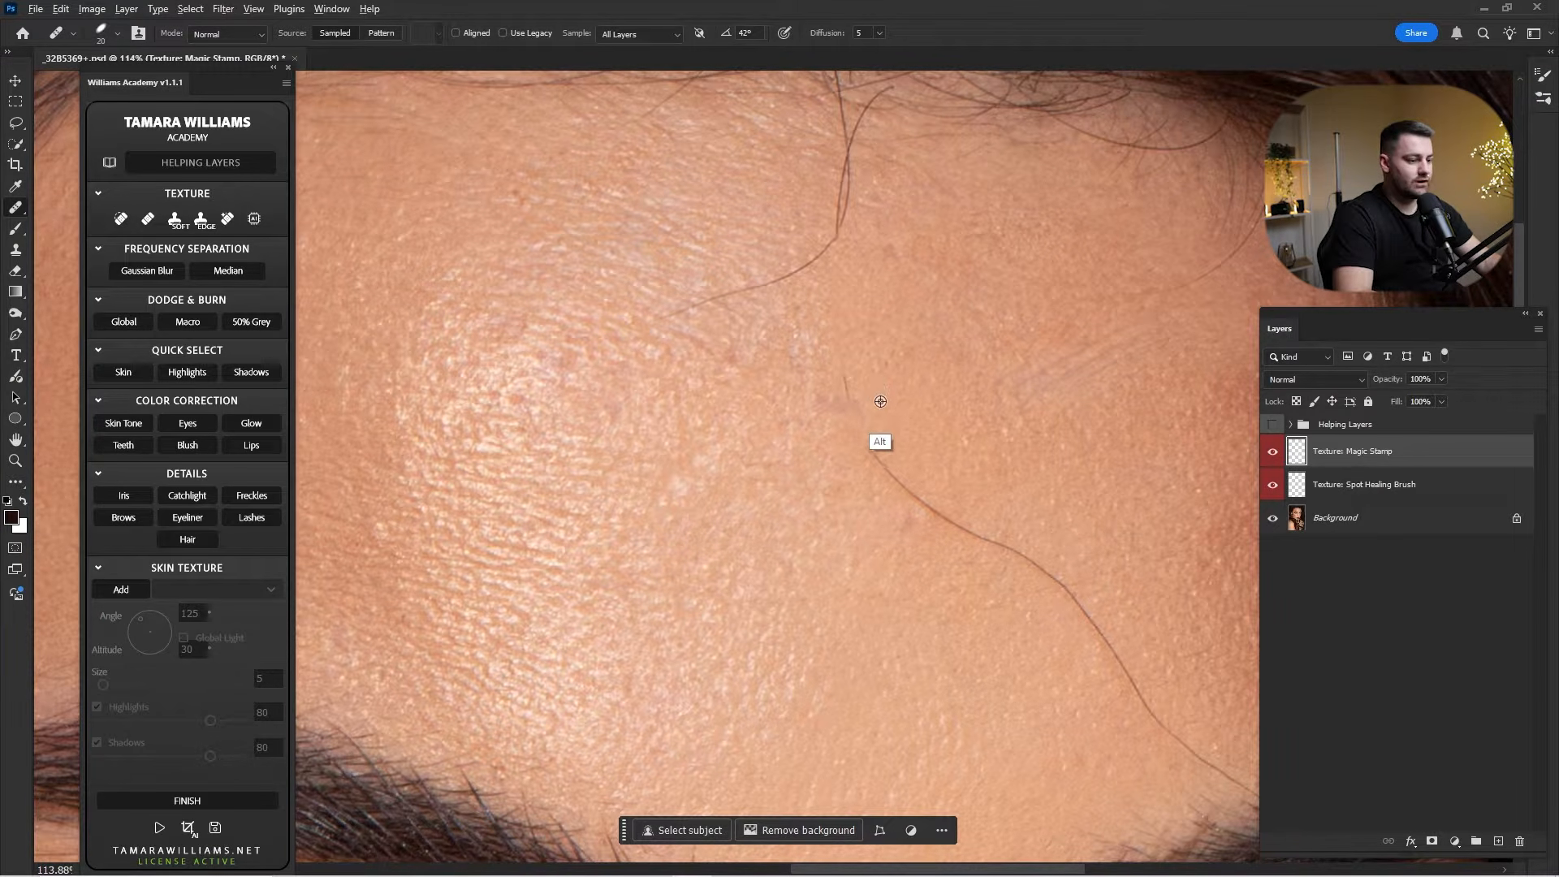
left_click(880, 397, "alt")
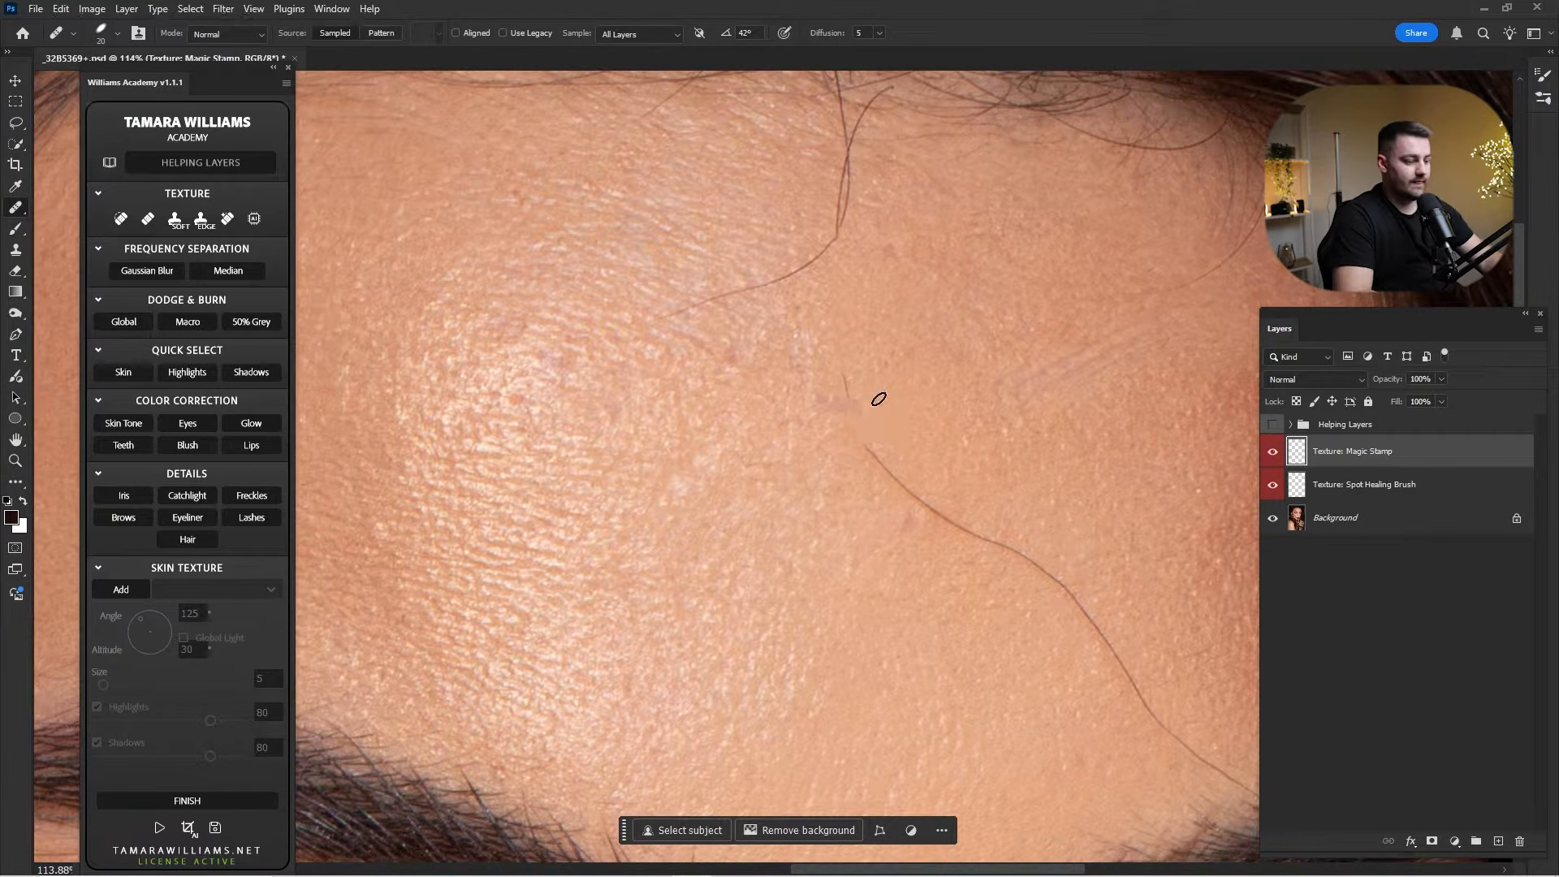
key("bracketright")
key("bracketright")
mouse_move(846, 383)
left_mouse_down()
mouse_move(887, 472)
mouse_move(1007, 558)
mouse_move(874, 475)
mouse_move(866, 515)
mouse_move(934, 583)
left_mouse_up()
left_click(915, 455, "alt")
left_click(887, 470, "alt")
Add a Clone Stamp Soft texture layer and enlarge the brush to 50 for the forked hair below the hairline.
scroll(954, 498, "down", 2)
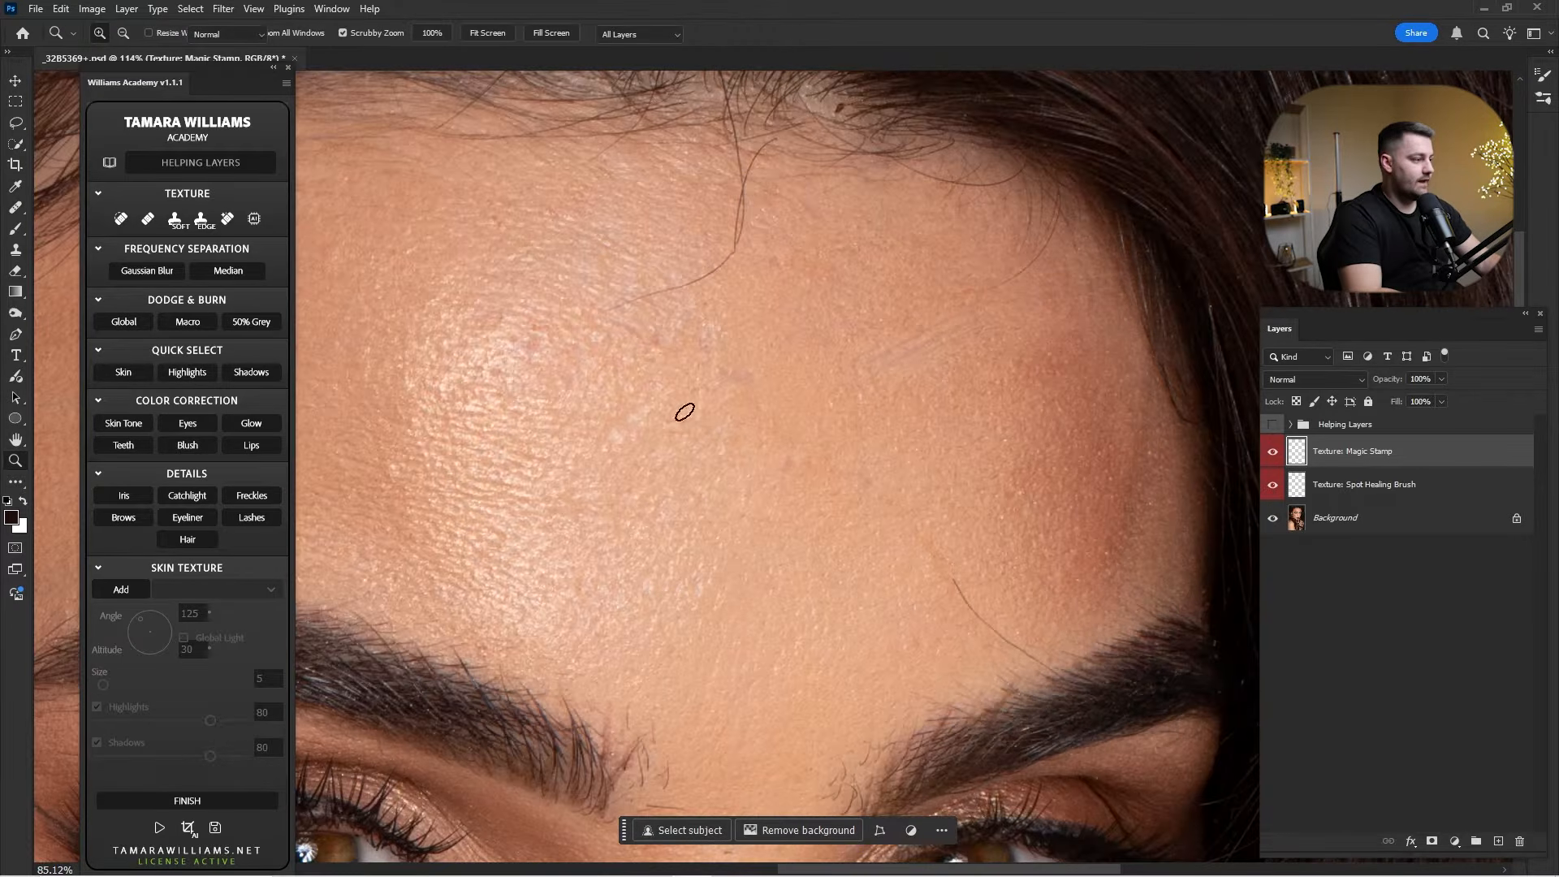
left_click(174, 222)
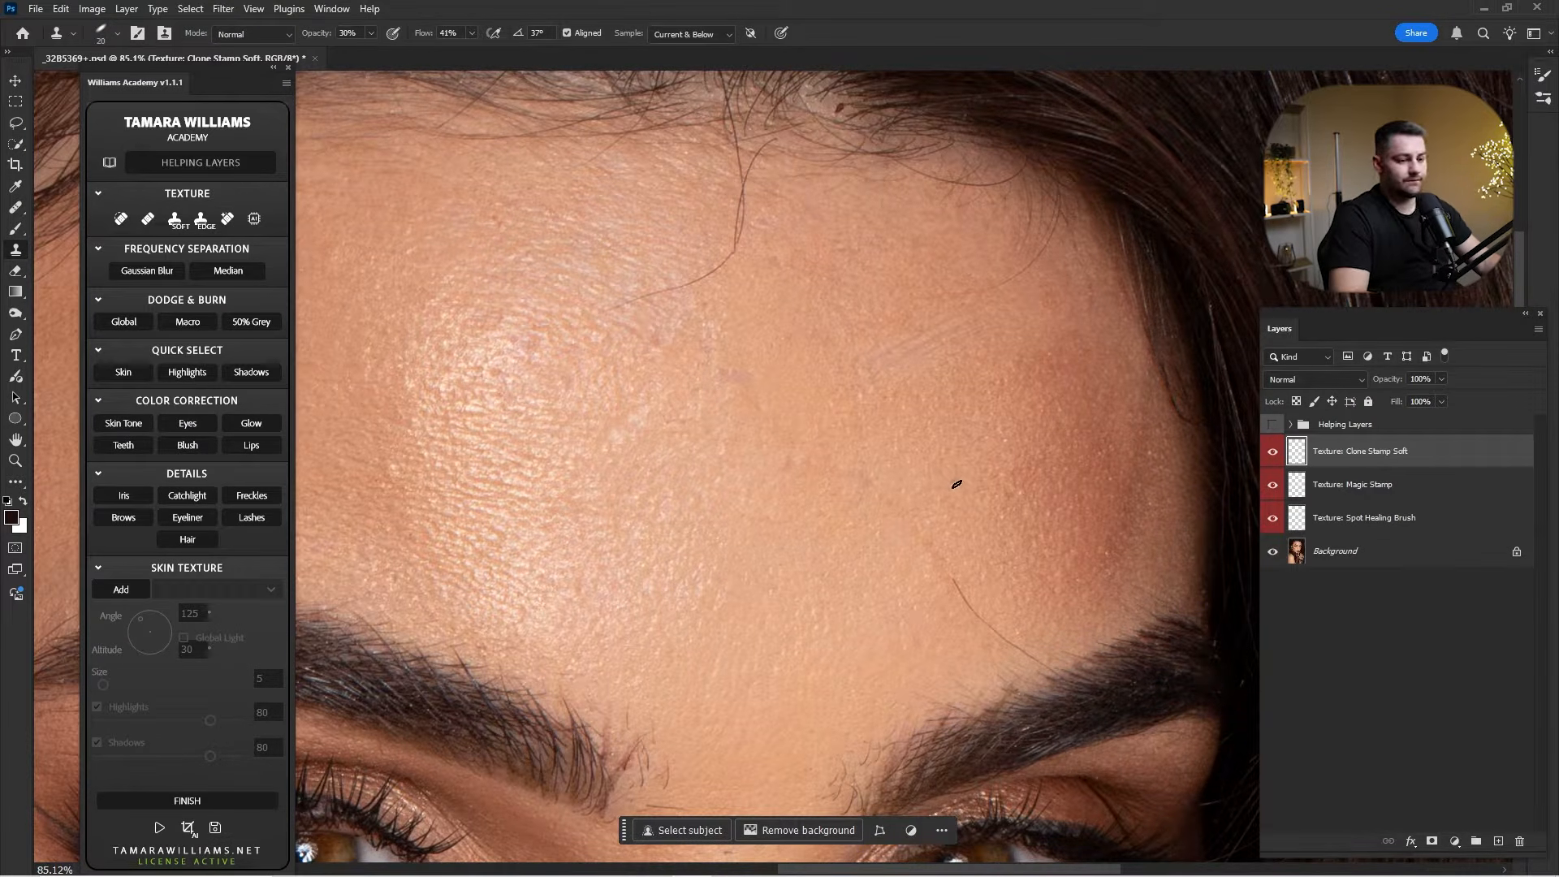
left_click_drag(803, 337, 940, 549)
left_click_drag(847, 510, 877, 515)
key("]")
key("]")
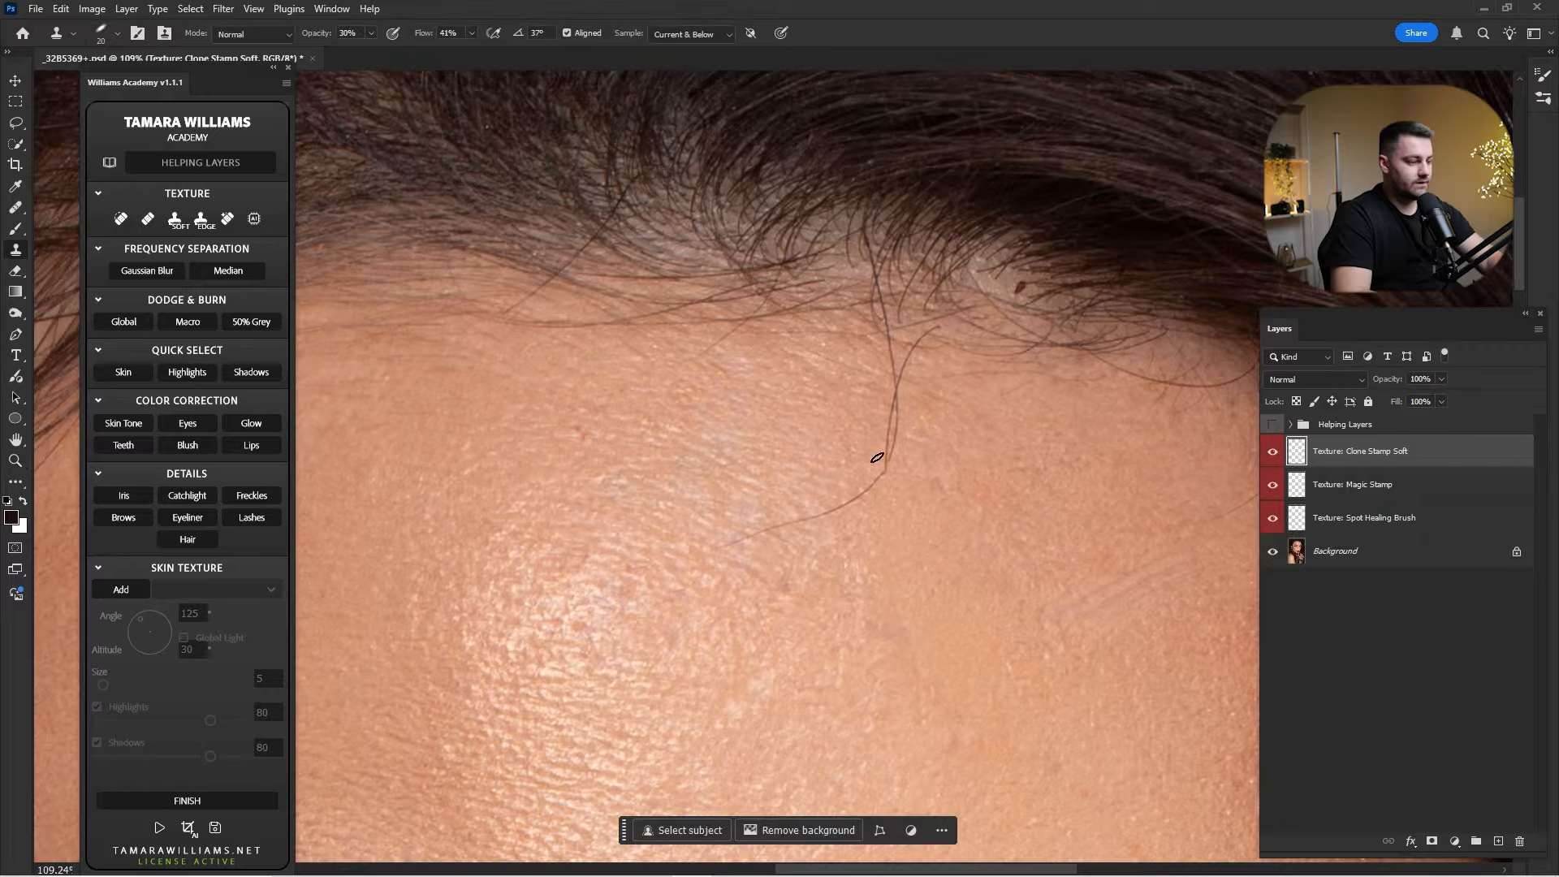
key("]")
key("]")
Clone adjacent clean skin softly over the forked stray hair on the upper forehead, undoing the last strokes.
key("alt")
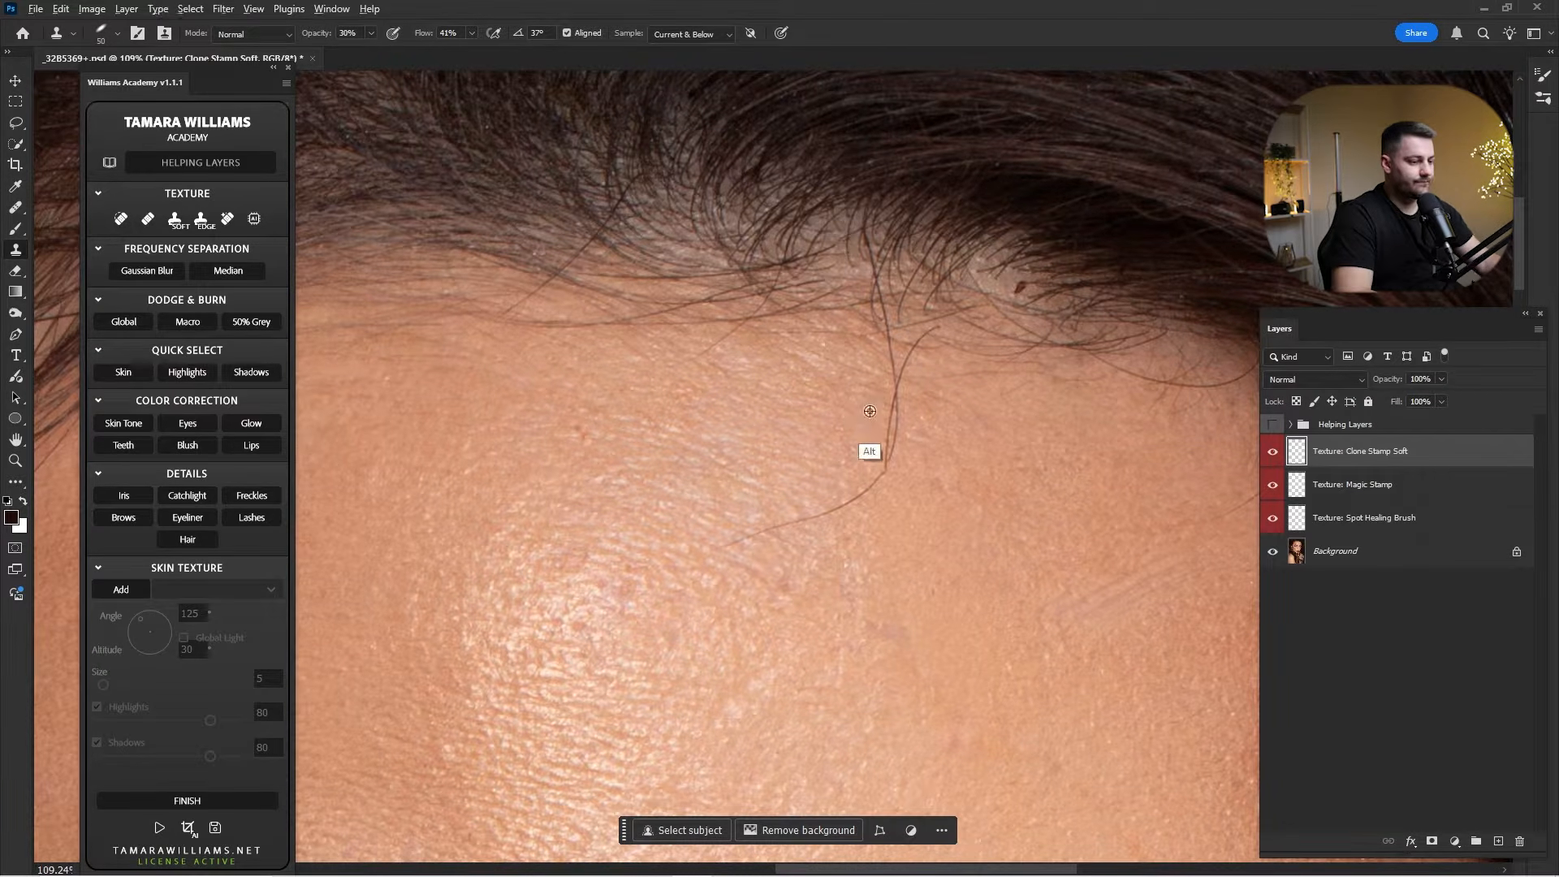
left_click(866, 411, "alt")
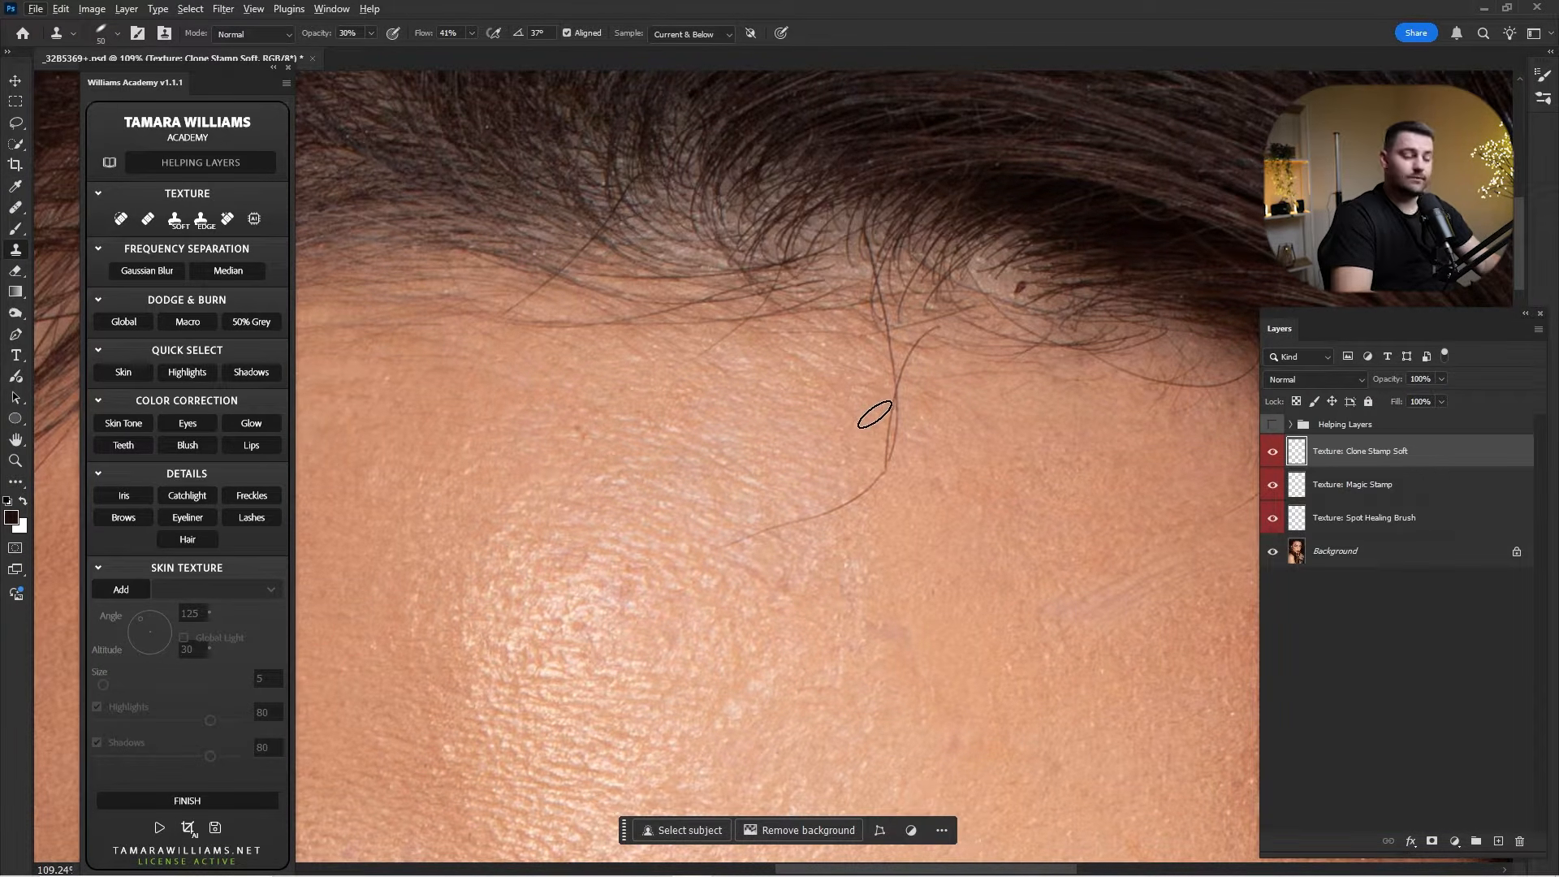
left_click(871, 403, "alt")
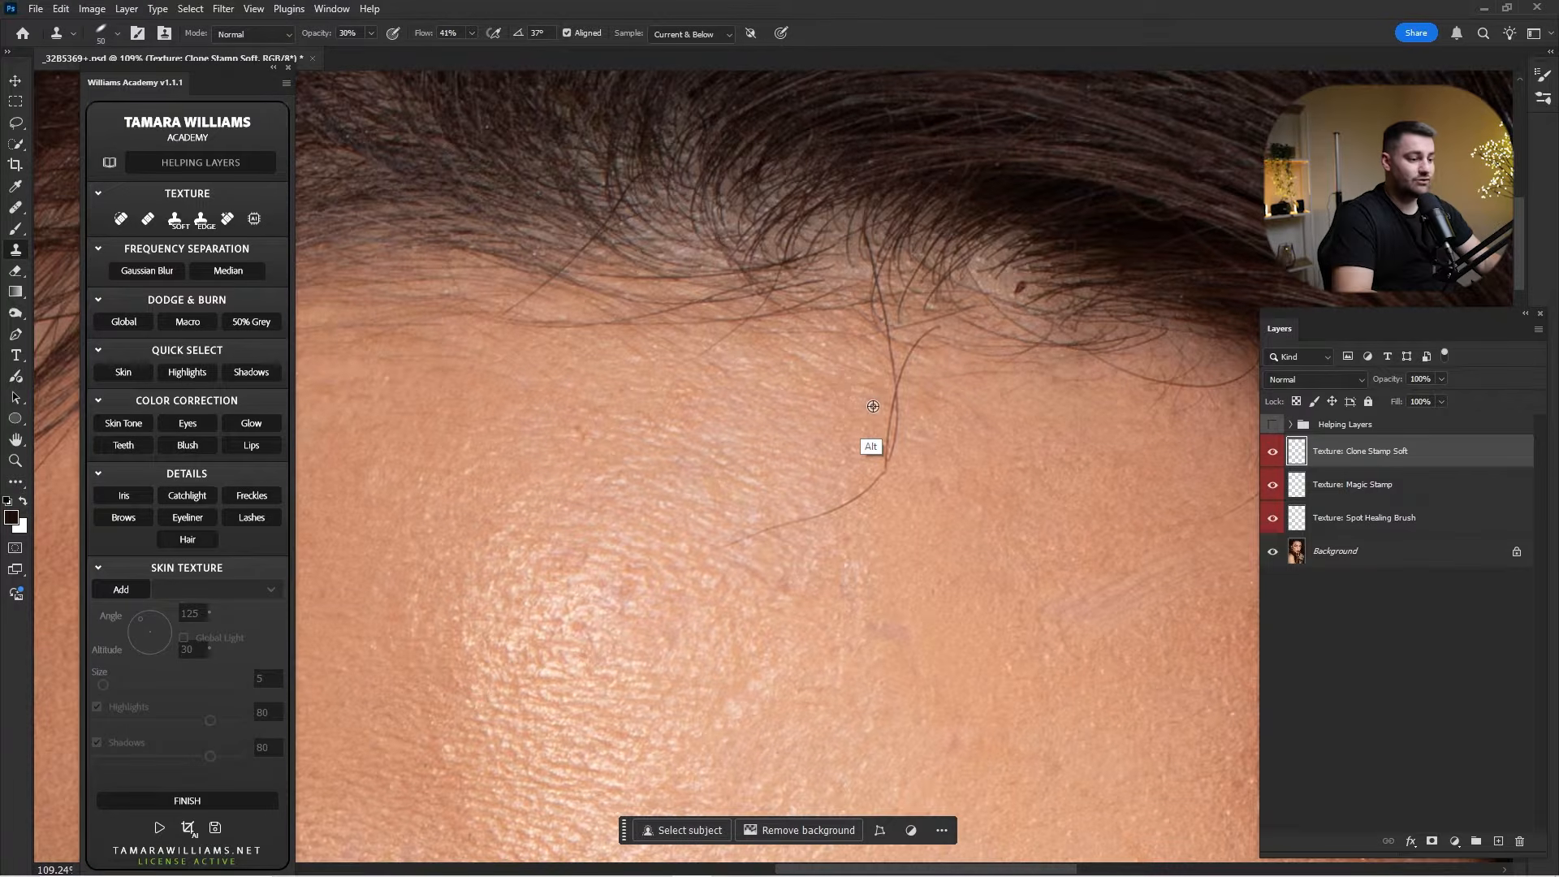
mouse_move(899, 394)
left_mouse_down()
mouse_move(864, 491)
mouse_move(766, 527)
mouse_move(843, 505)
mouse_move(784, 529)
left_mouse_up()
left_click(808, 478, "alt")
key("ctrl+z")
key("ctrl+z")
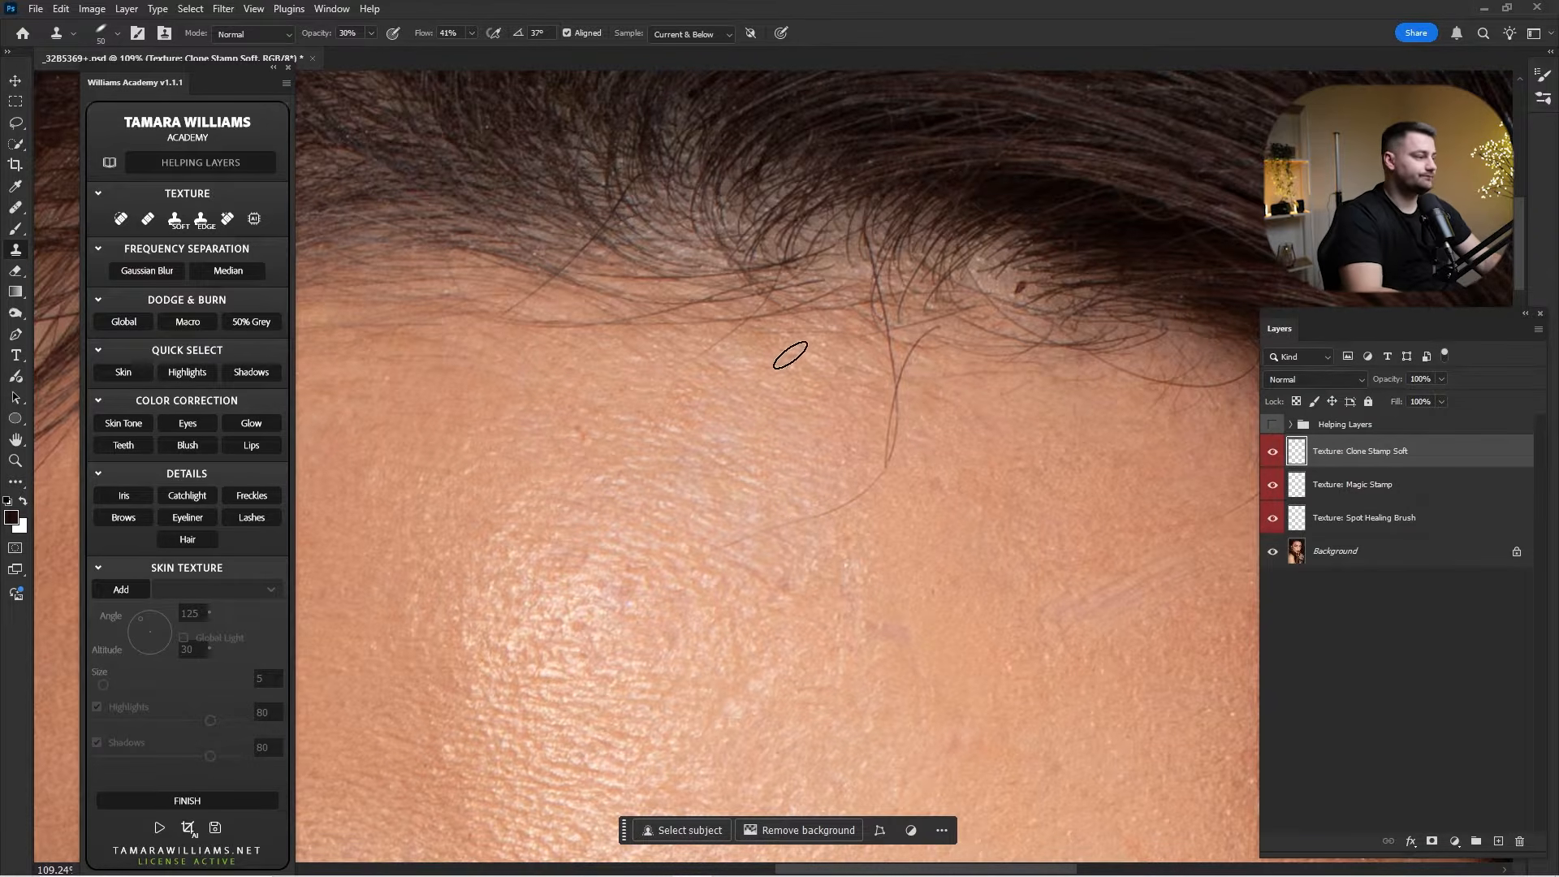
Add a Clone Stamp Hard texture layer and clone nearby skin over the forked stray hair up to the hairline.
left_click(200, 219)
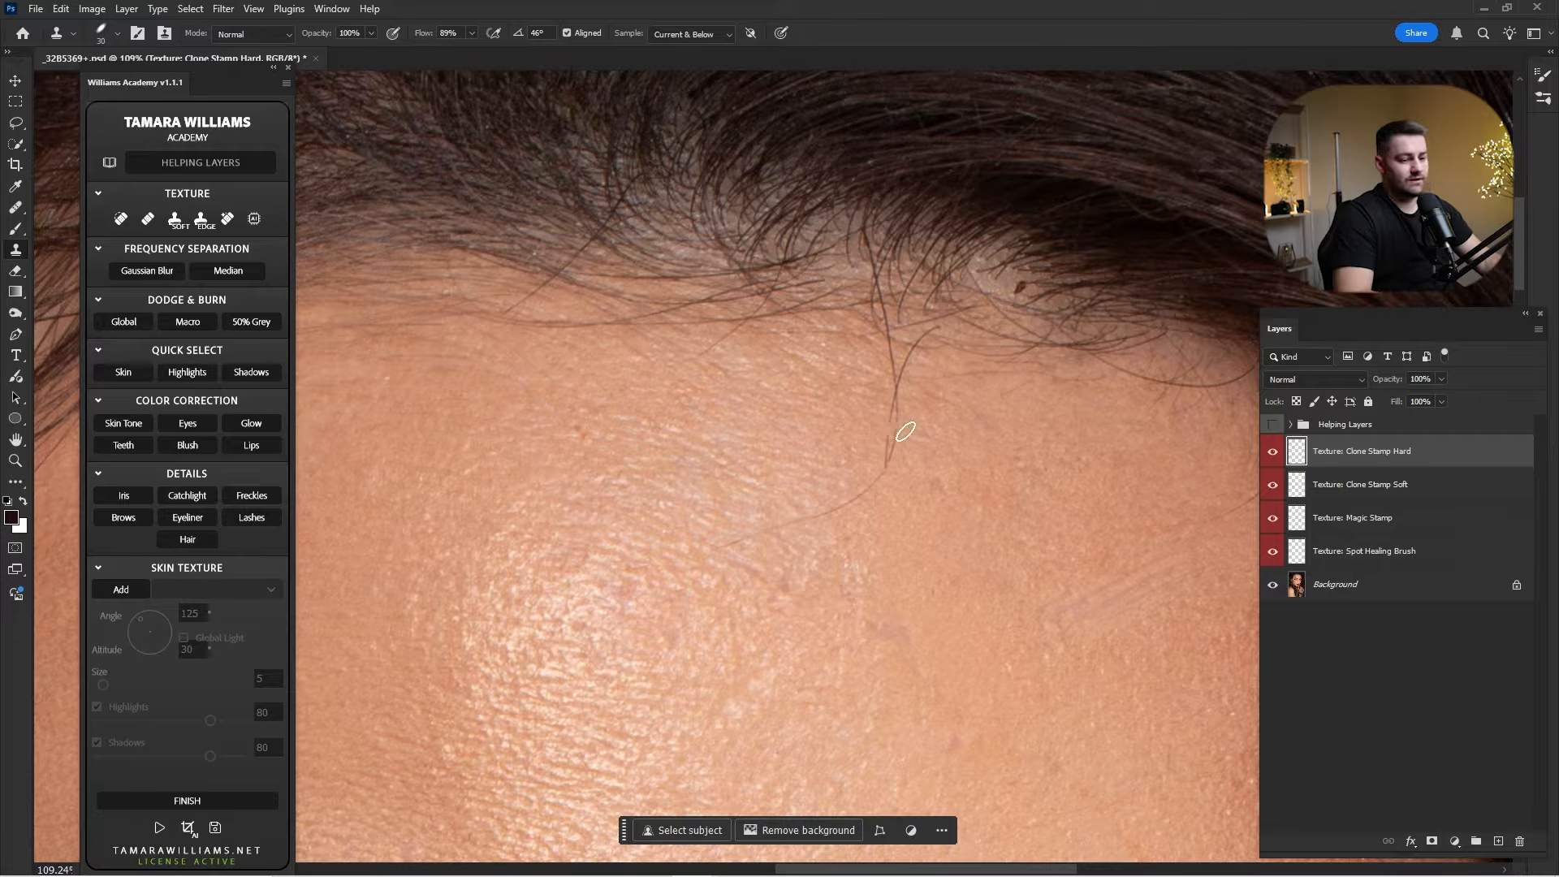
left_click(866, 401, "alt")
left_click_drag(893, 388, 898, 409)
left_click(876, 413, "alt")
mouse_move(897, 418)
left_mouse_down()
mouse_move(841, 496)
mouse_move(870, 488)
mouse_move(772, 533)
left_mouse_up()
left_click(839, 446, "alt")
left_click(859, 458, "alt")
left_click_drag(885, 465, 863, 493)
left_click(887, 454, "alt")
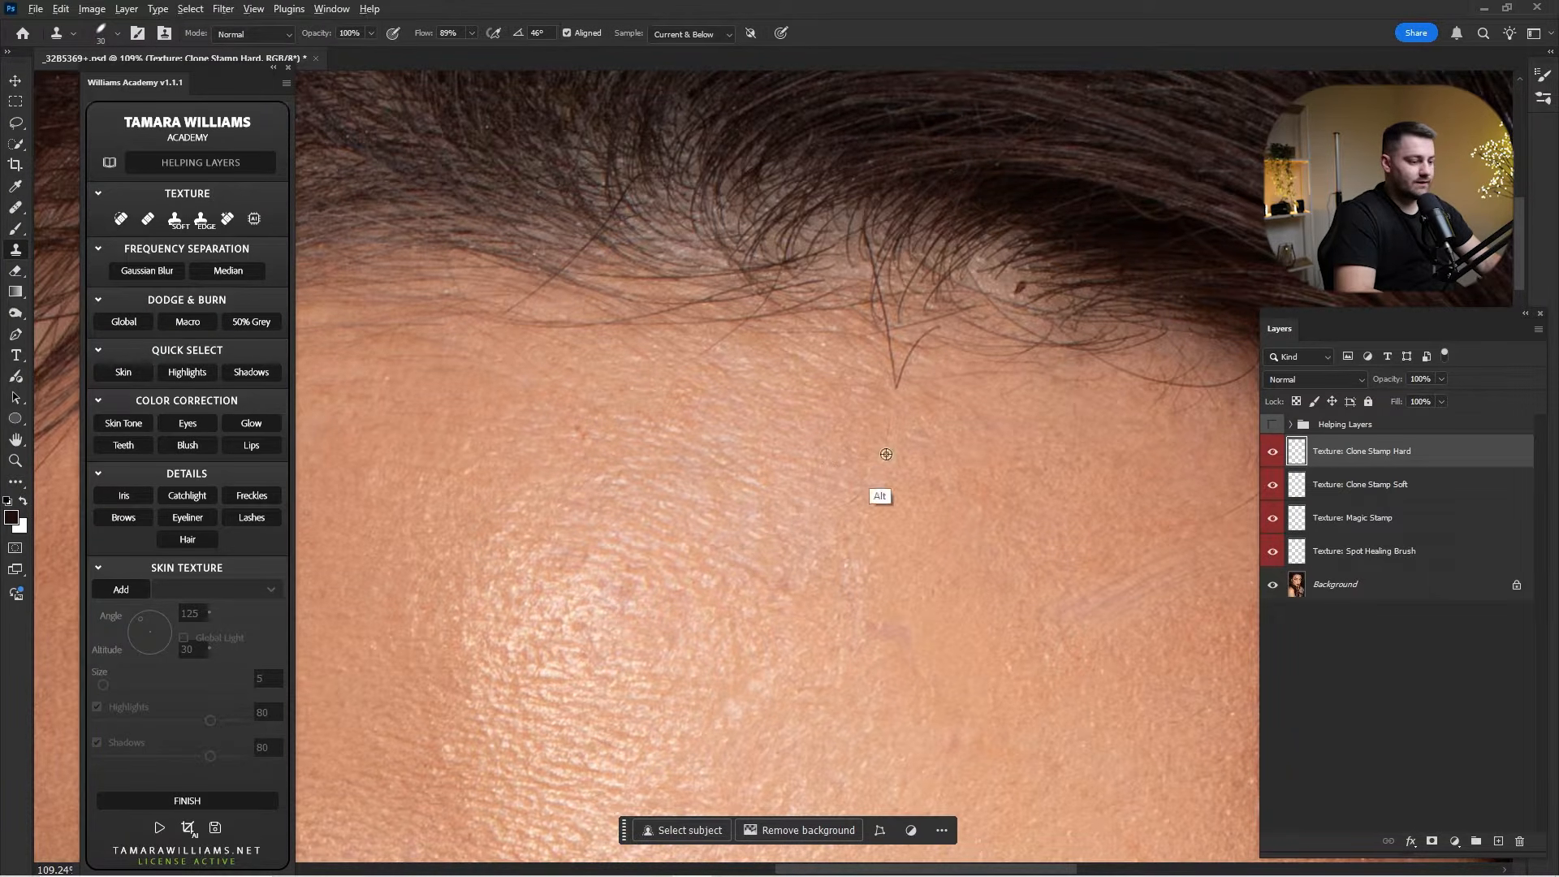
left_click_drag(897, 422, 946, 473)
left_click(863, 437, "alt")
left_click_drag(886, 350, 904, 369)
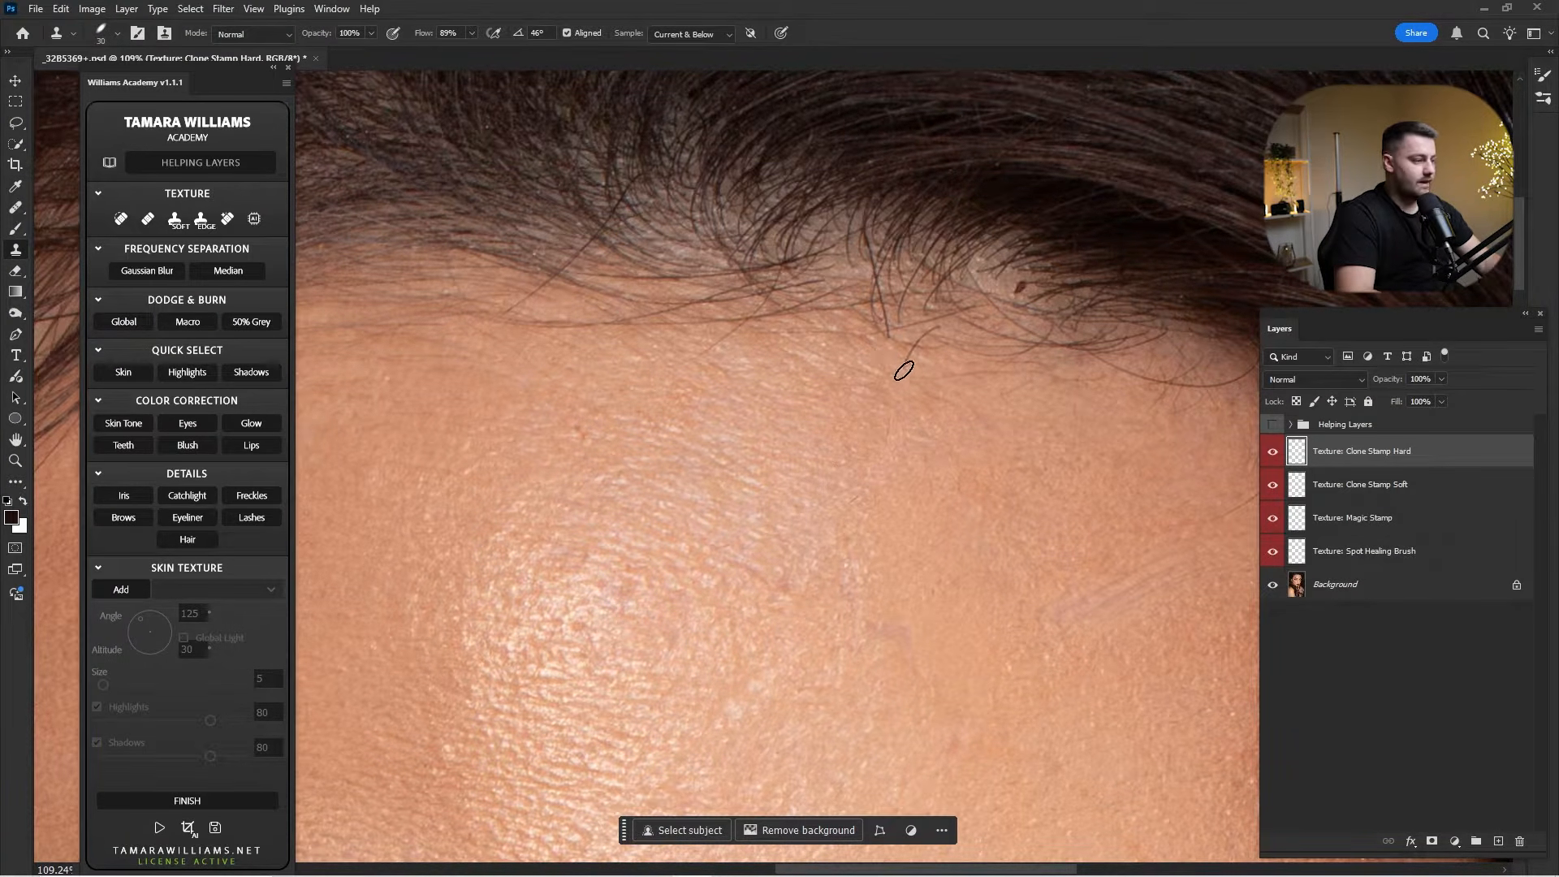
Add a Remove Tool texture layer and dismiss its sample-all-layers reminder, opting not to show it again.
left_click(227, 219)
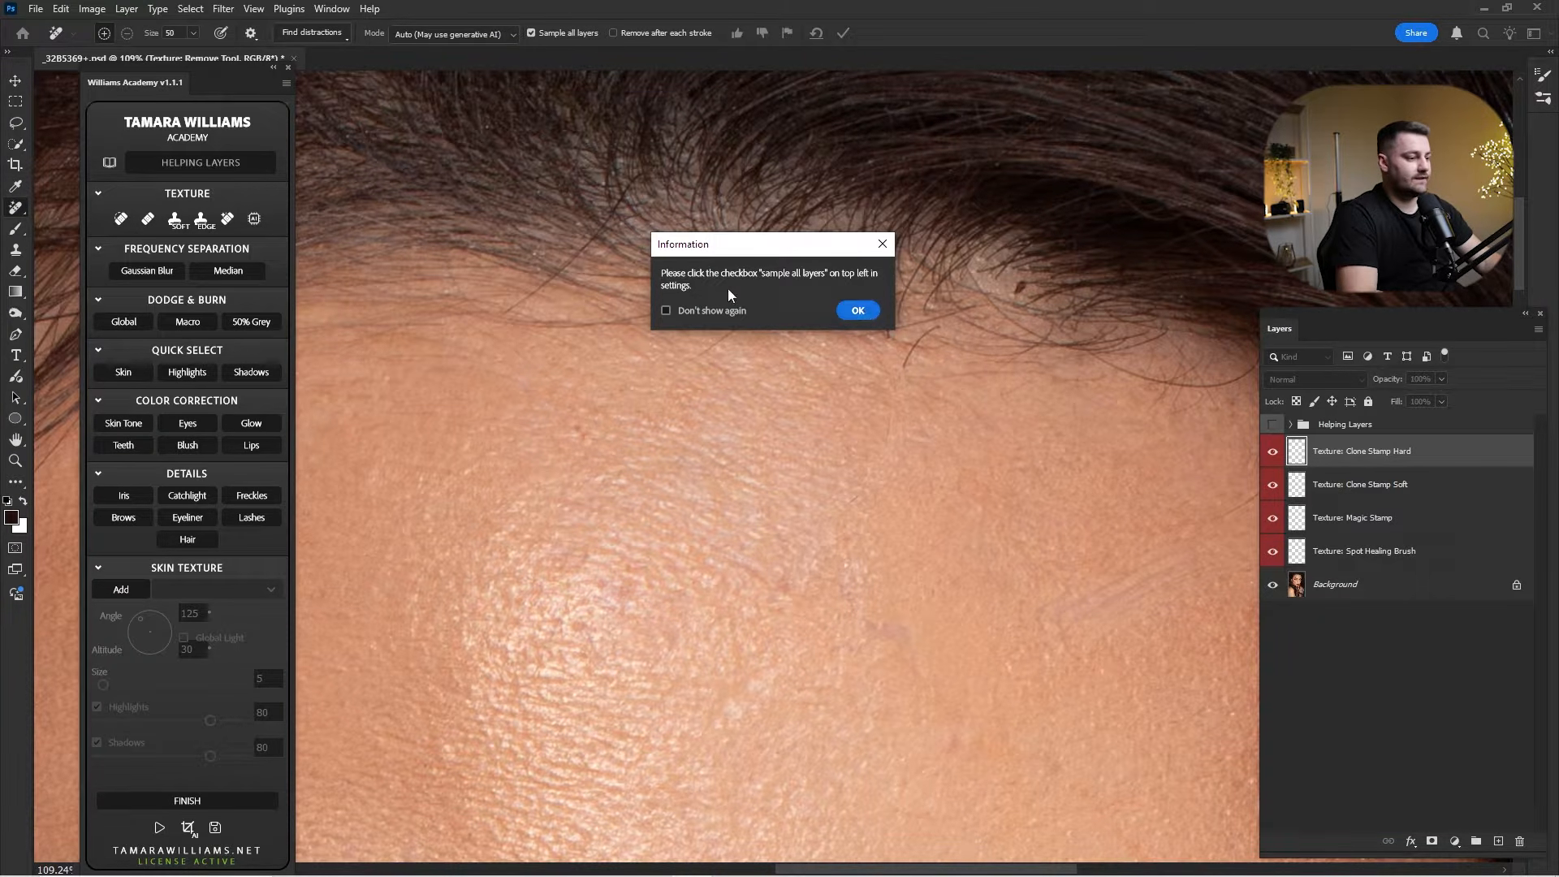
left_click(708, 312)
left_click(857, 312)
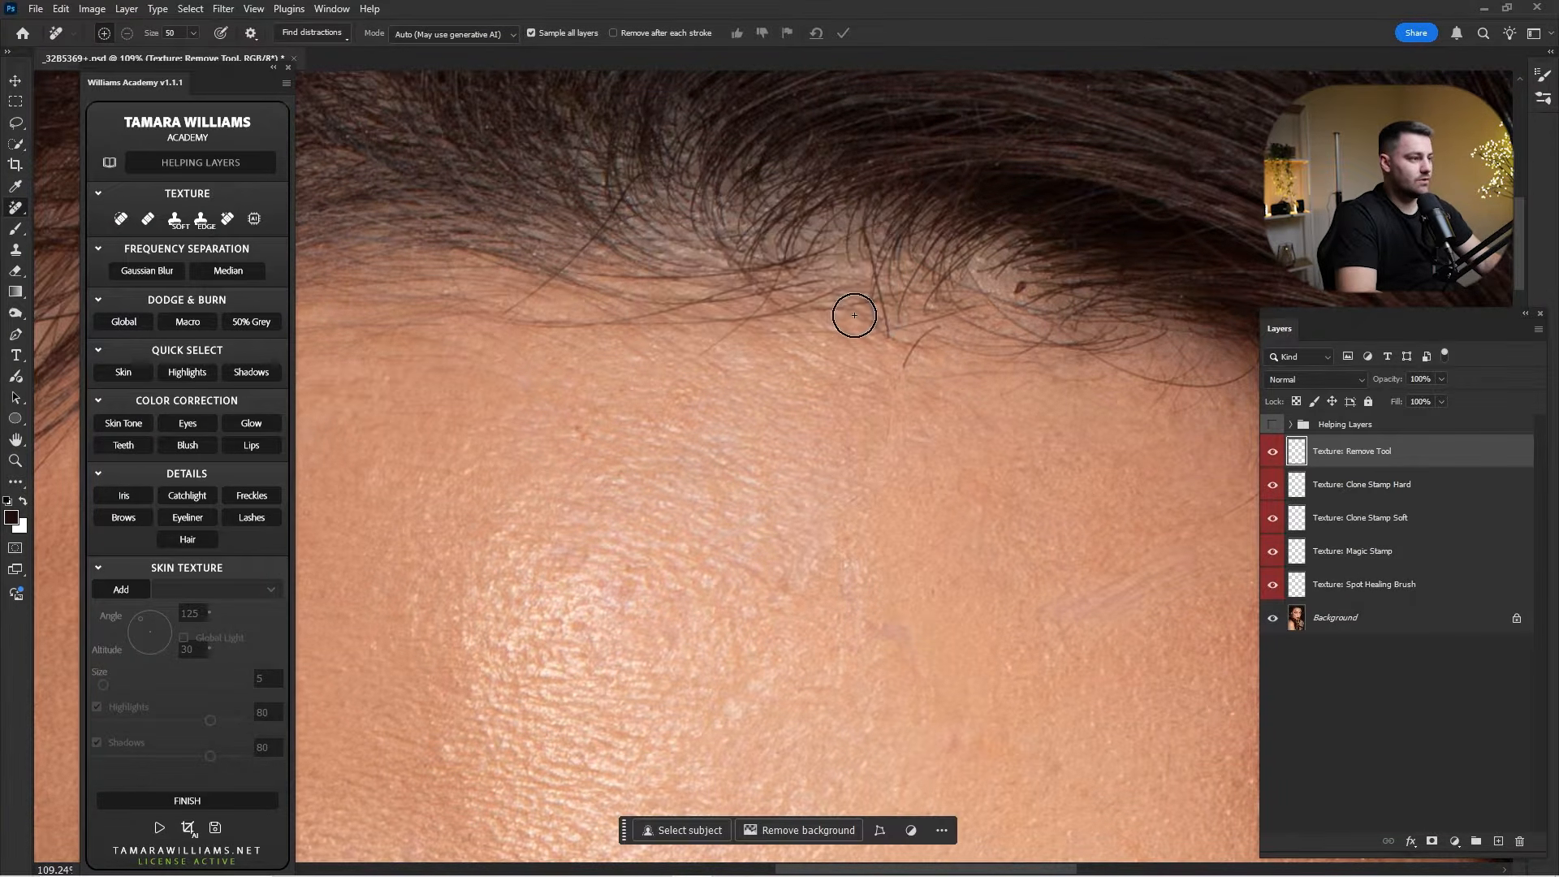
Remove the short curved hair just below the hairline using the Remove Tool with a brush size of 10.
key("bracketleft")
key("bracketleft")
key("bracketleft")
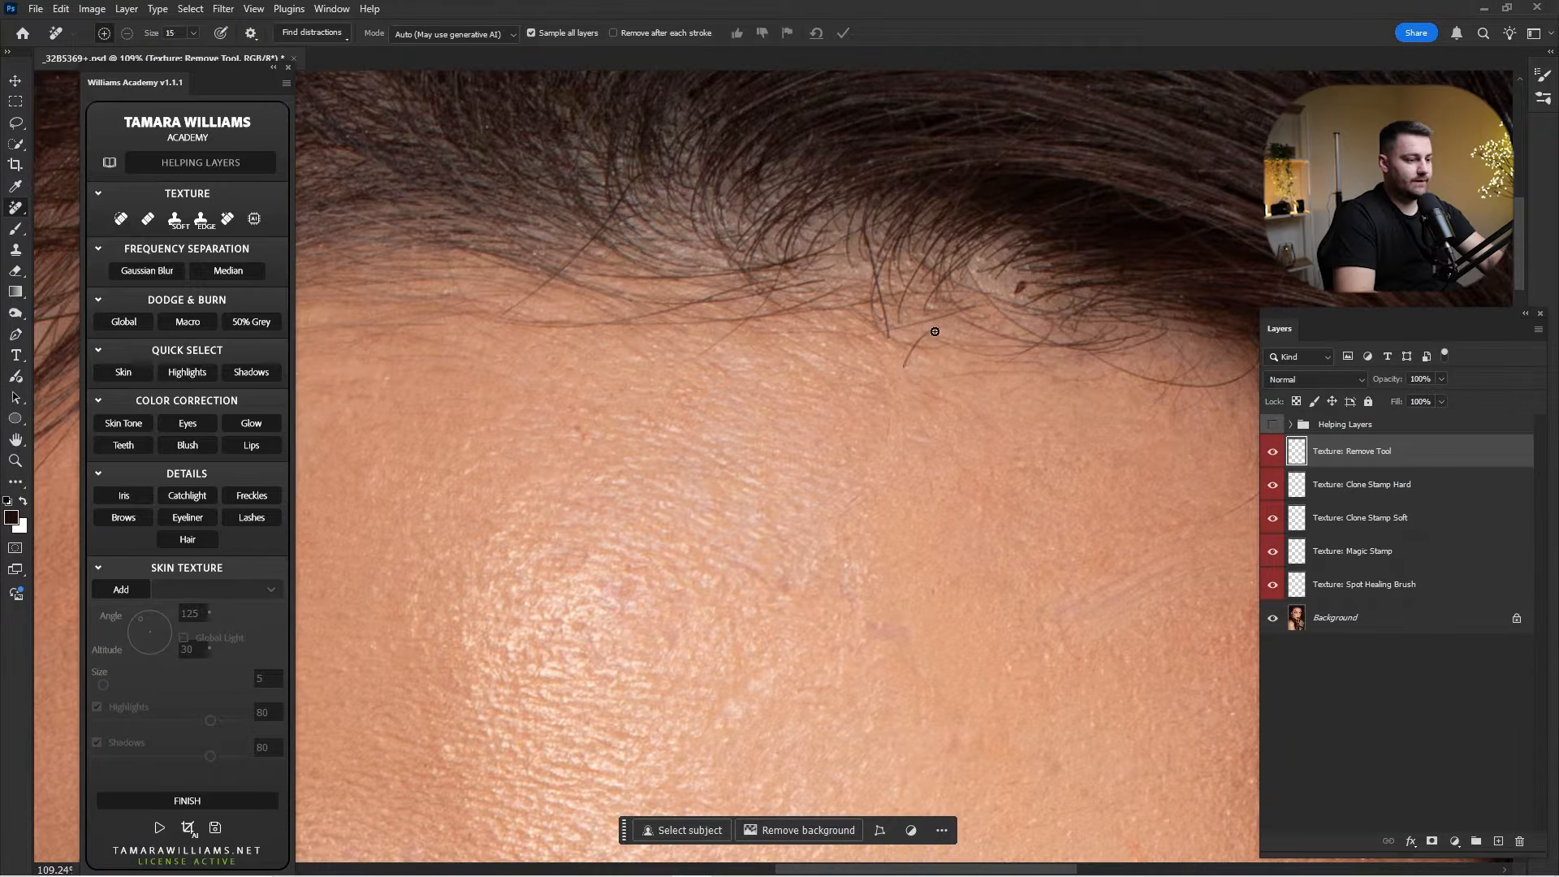
left_click_drag(901, 369, 951, 324)
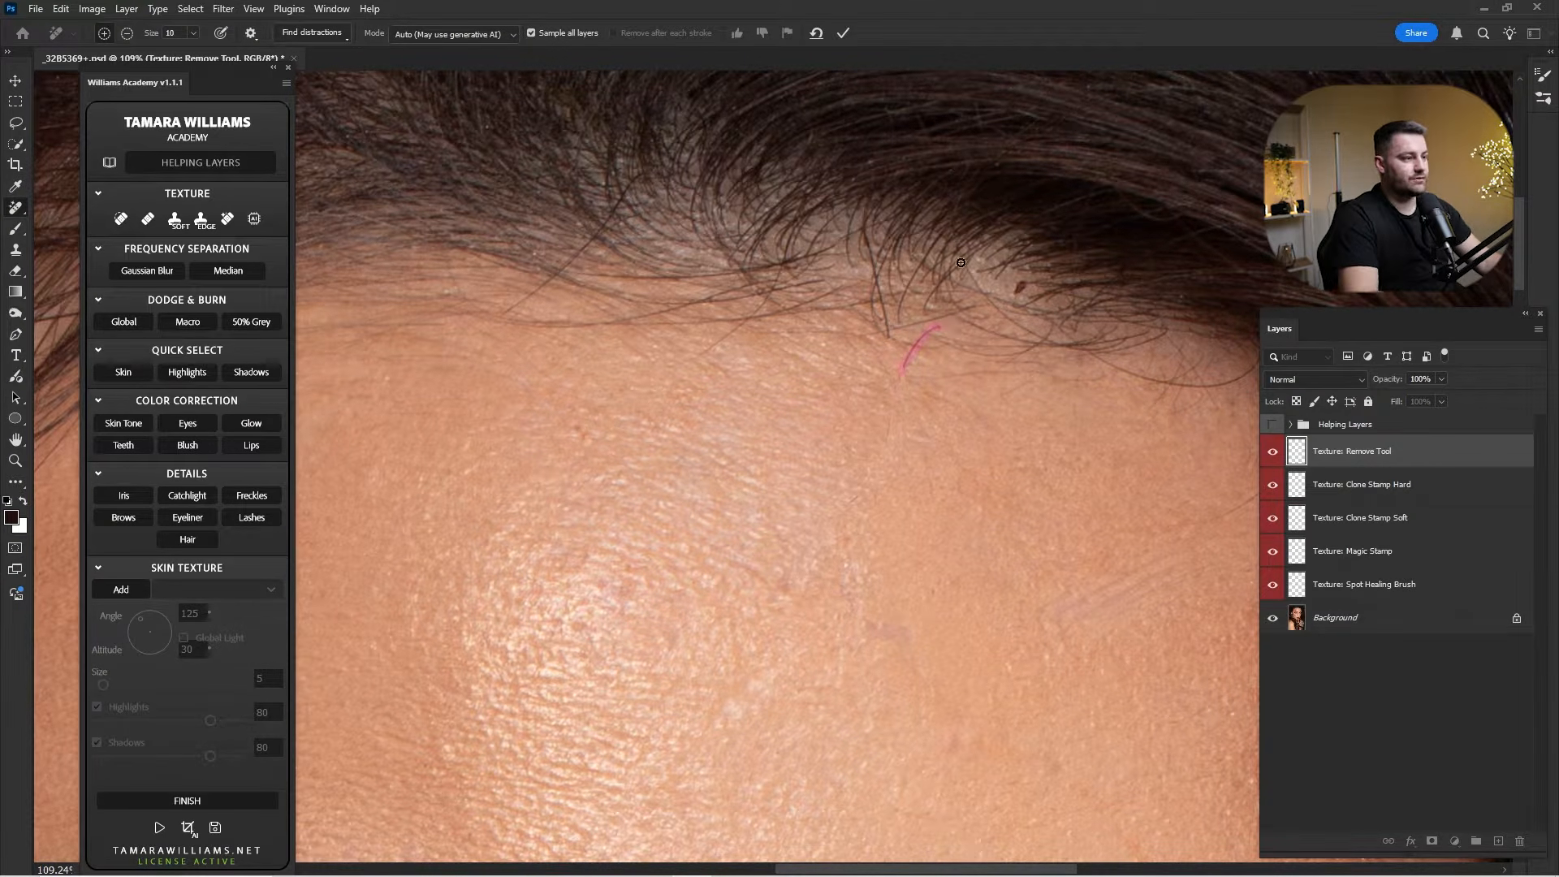
left_click(844, 35)
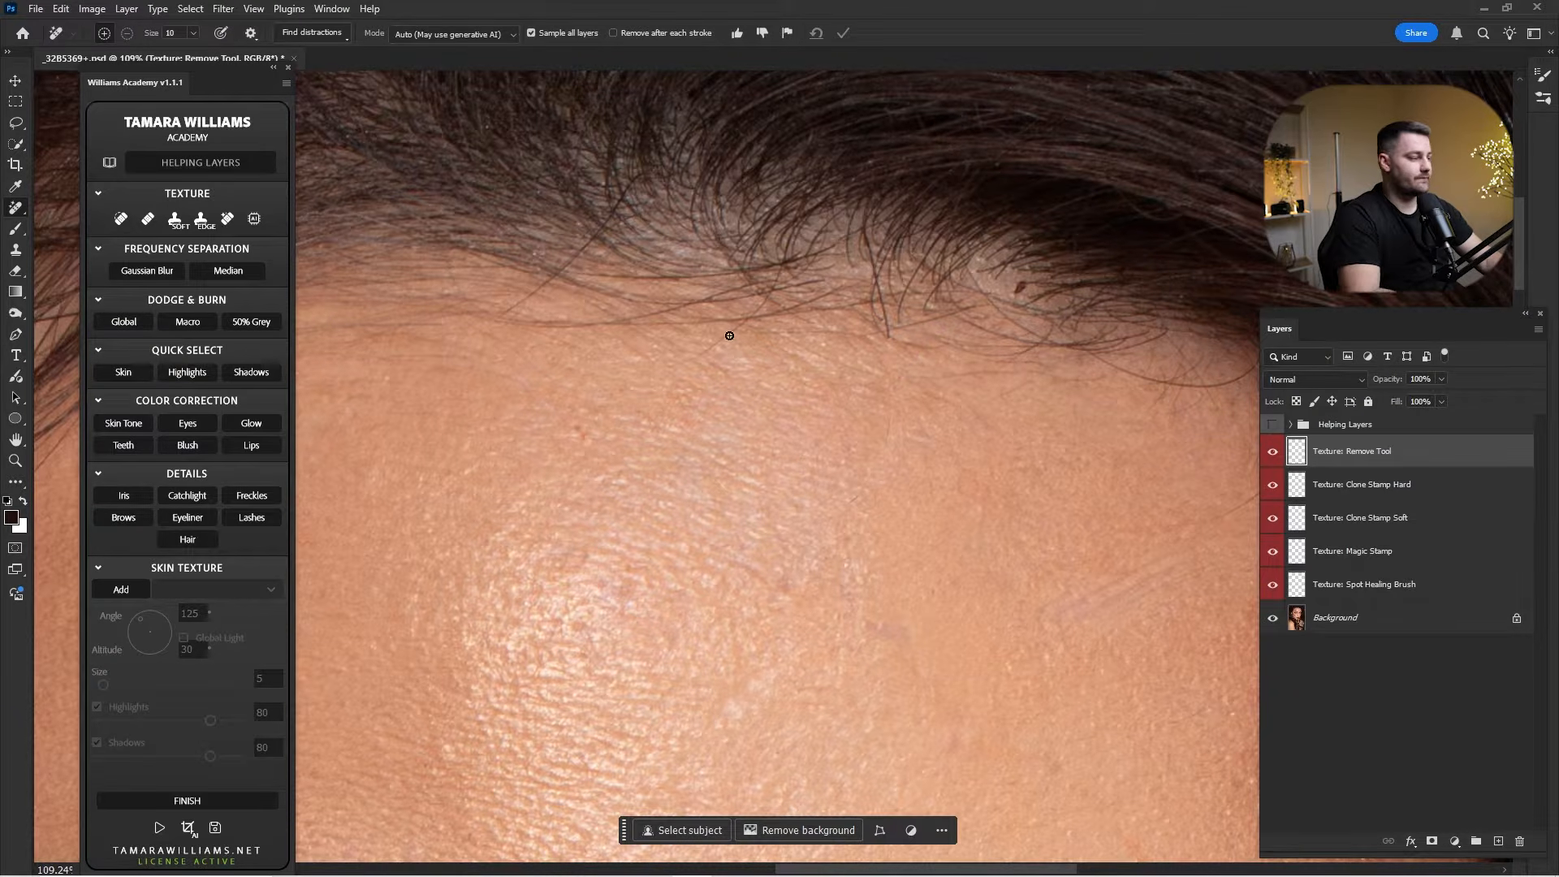
Use the Remove Tool to erase the dark spot in the hairline and the stray hairs crossing the upper-left forehead.
right_click(15, 208)
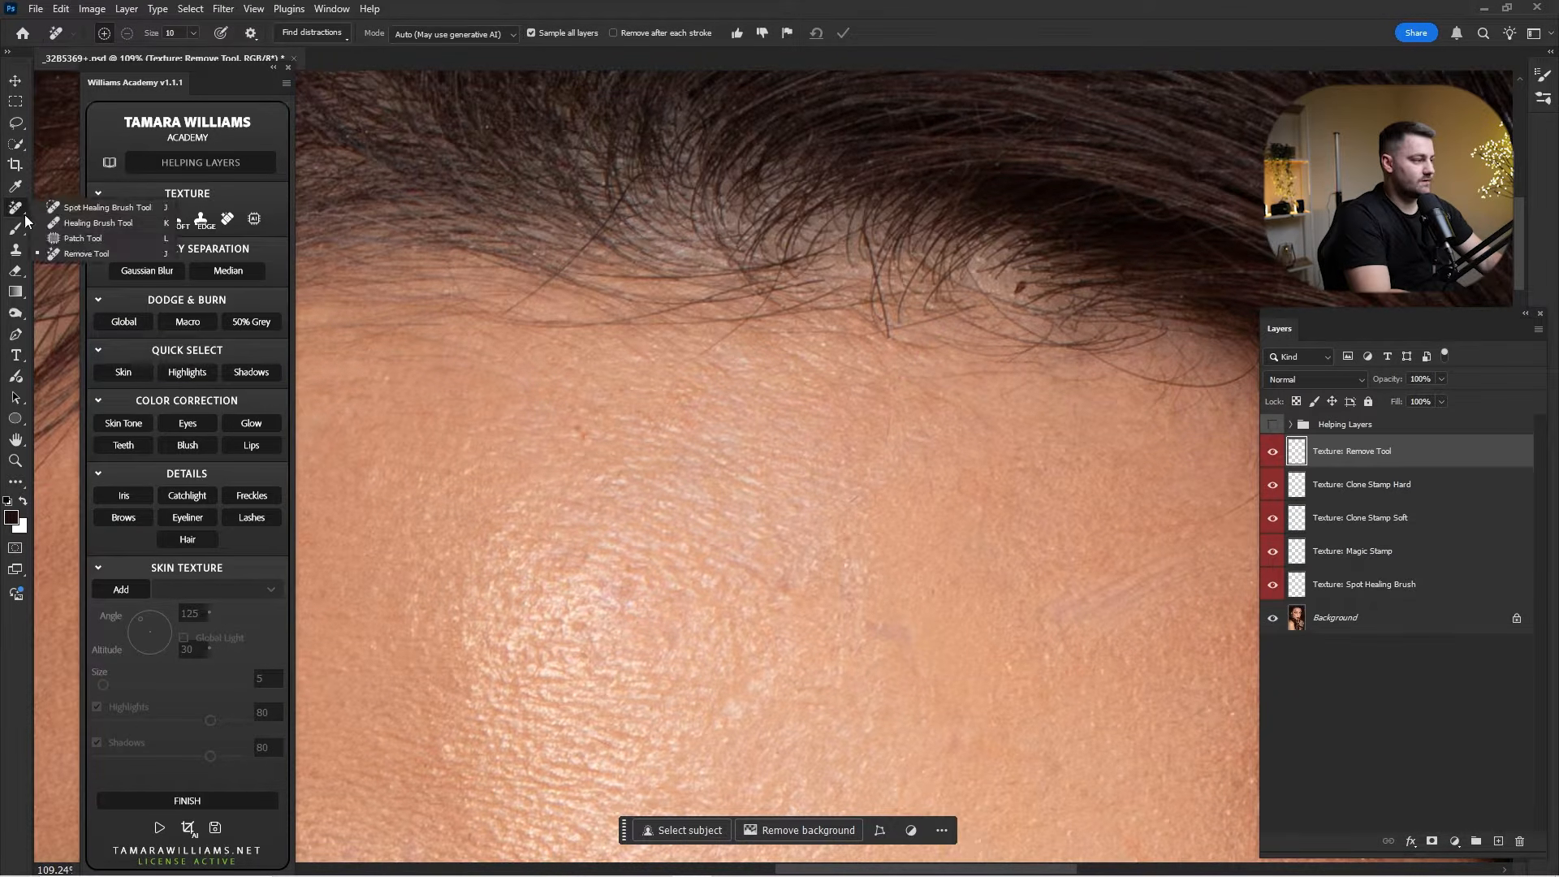
left_click(81, 253)
left_click_drag(1021, 285, 1017, 291)
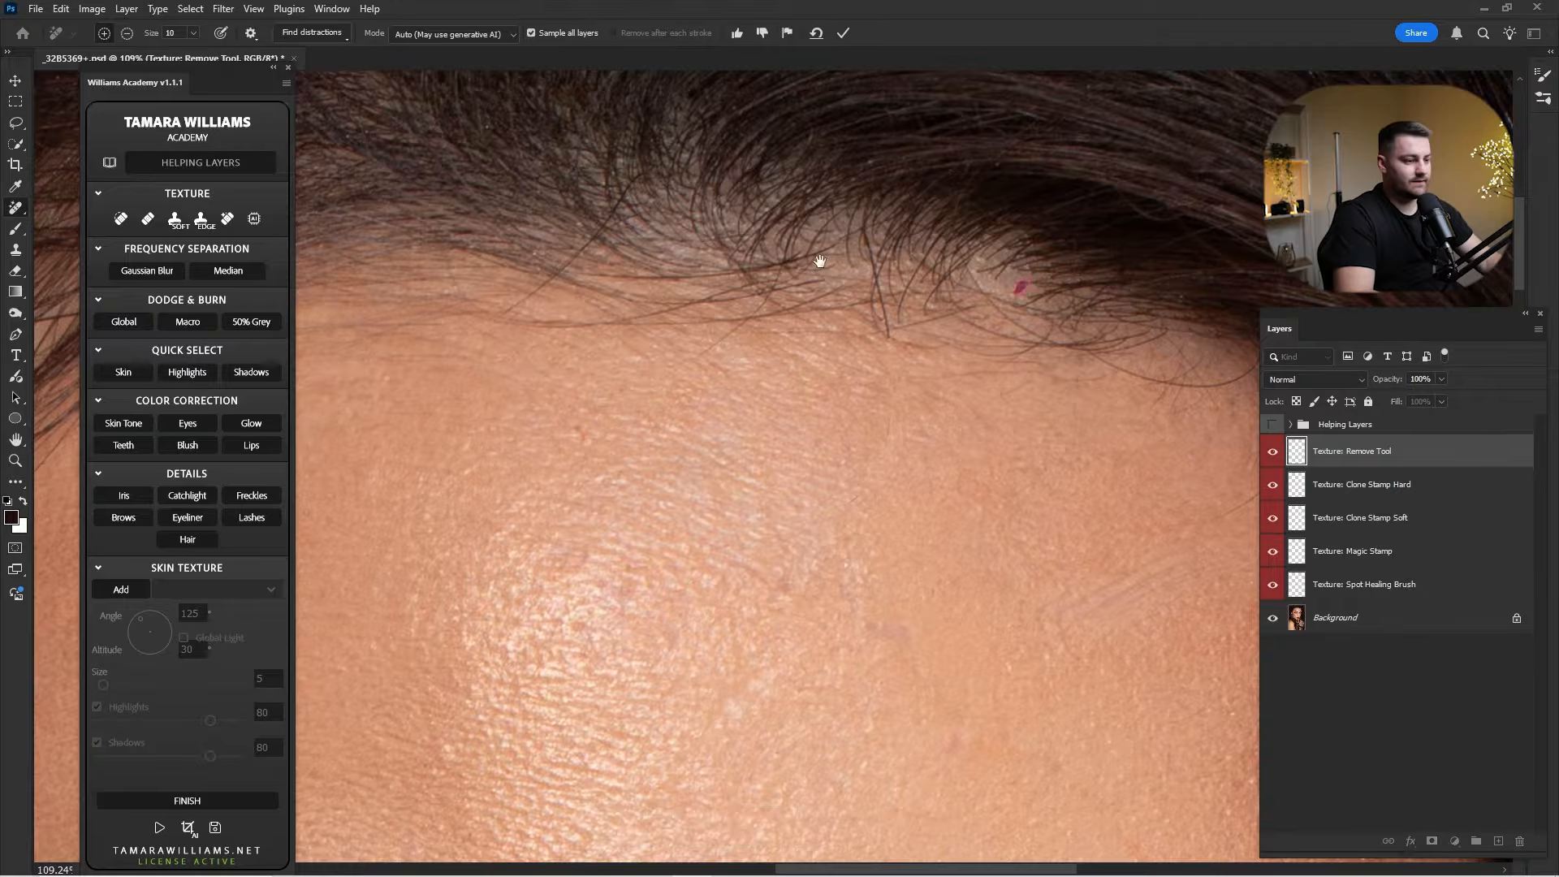
left_click_drag(623, 207, 887, 277)
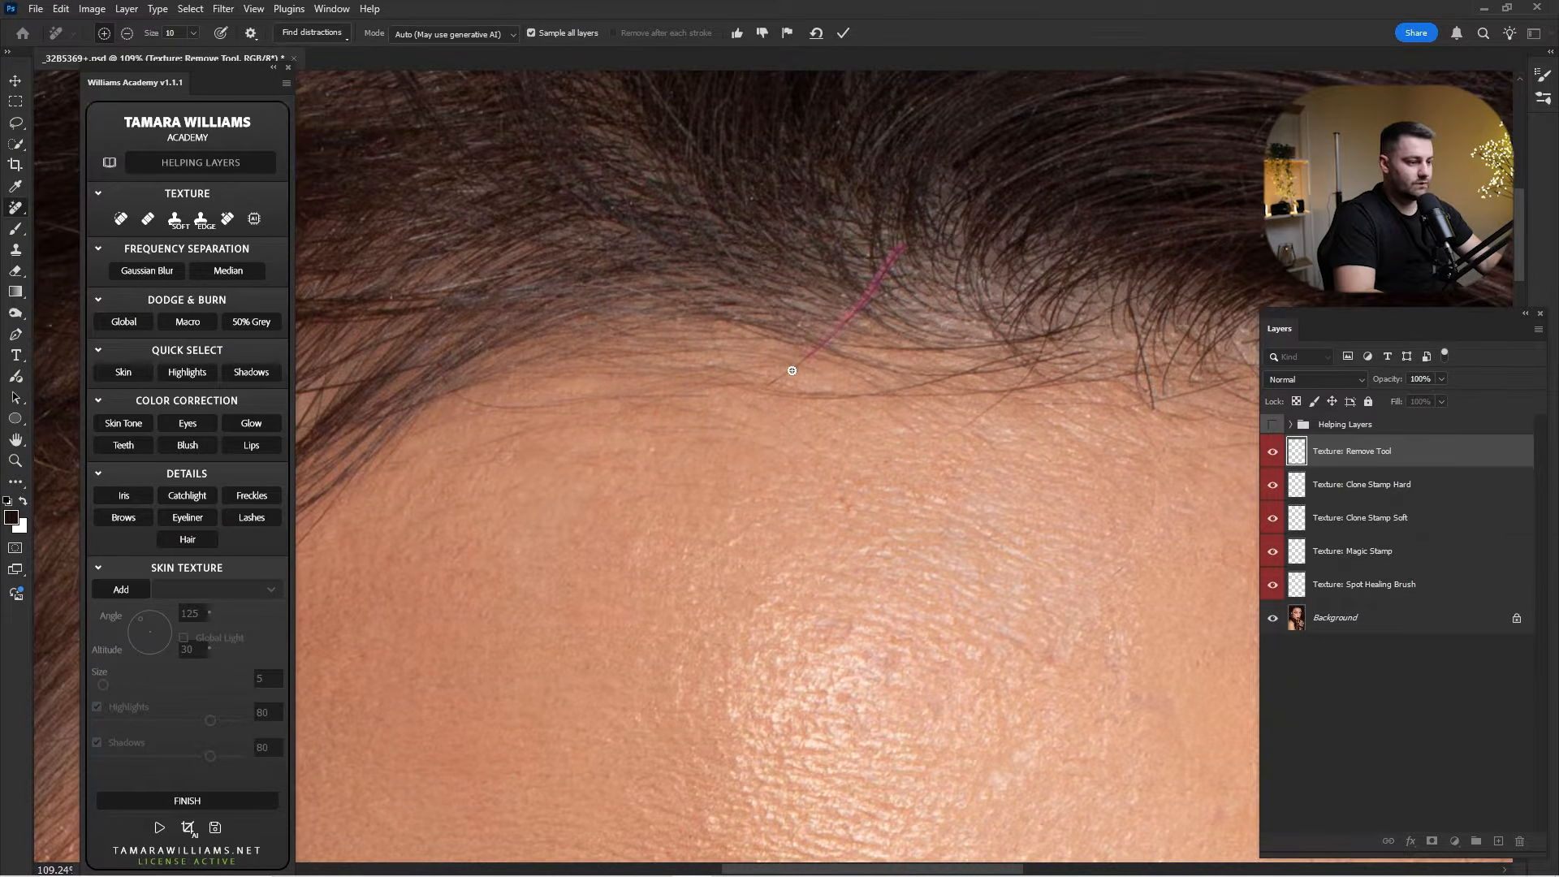
left_click_drag(792, 370, 768, 388)
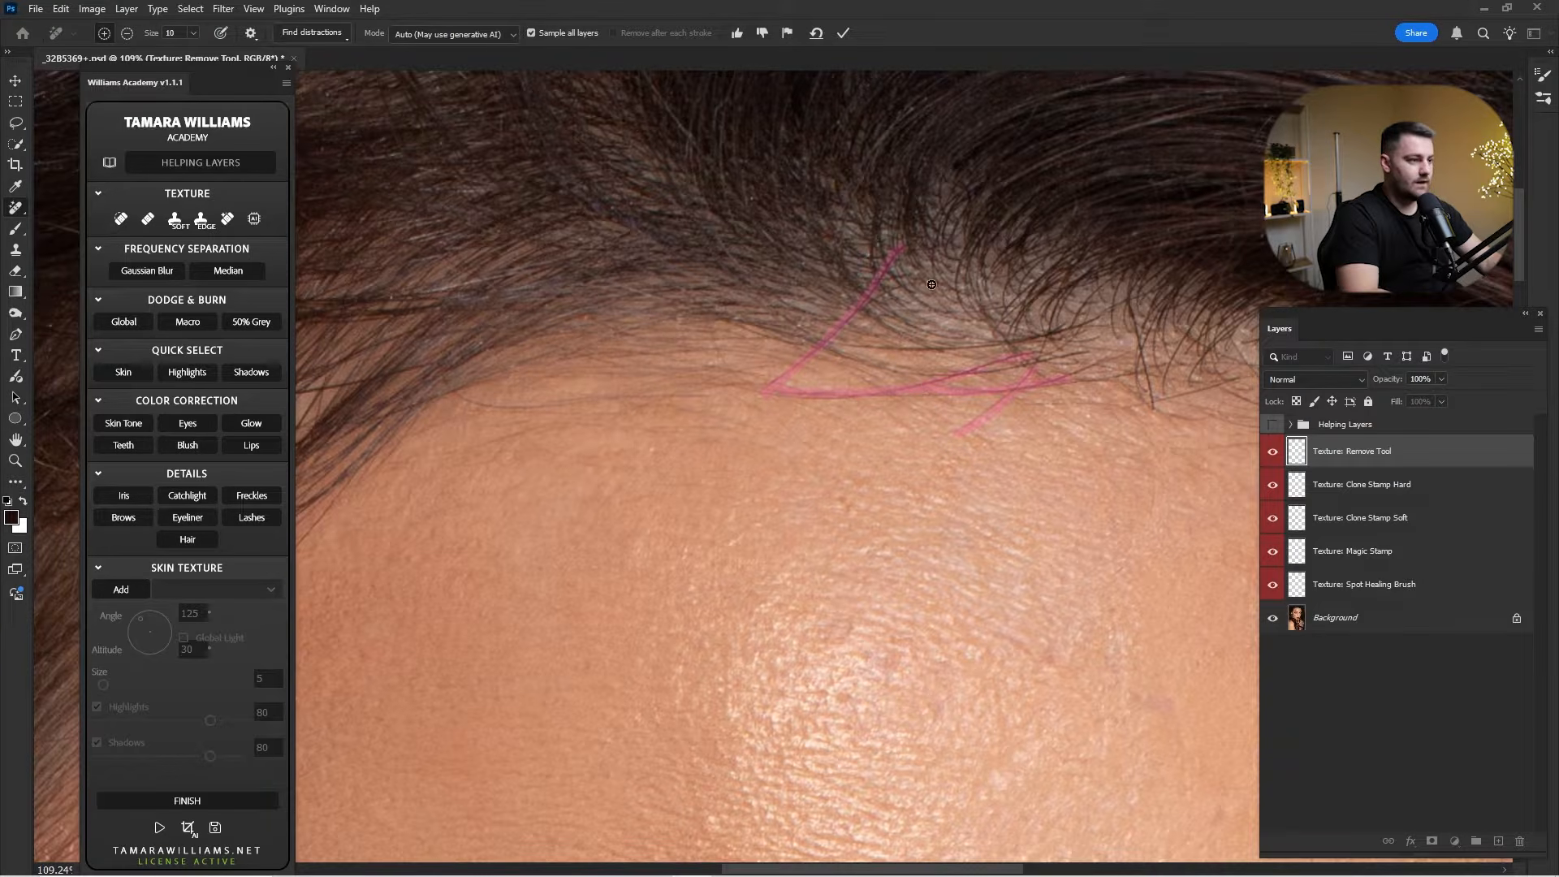
left_click(852, 35)
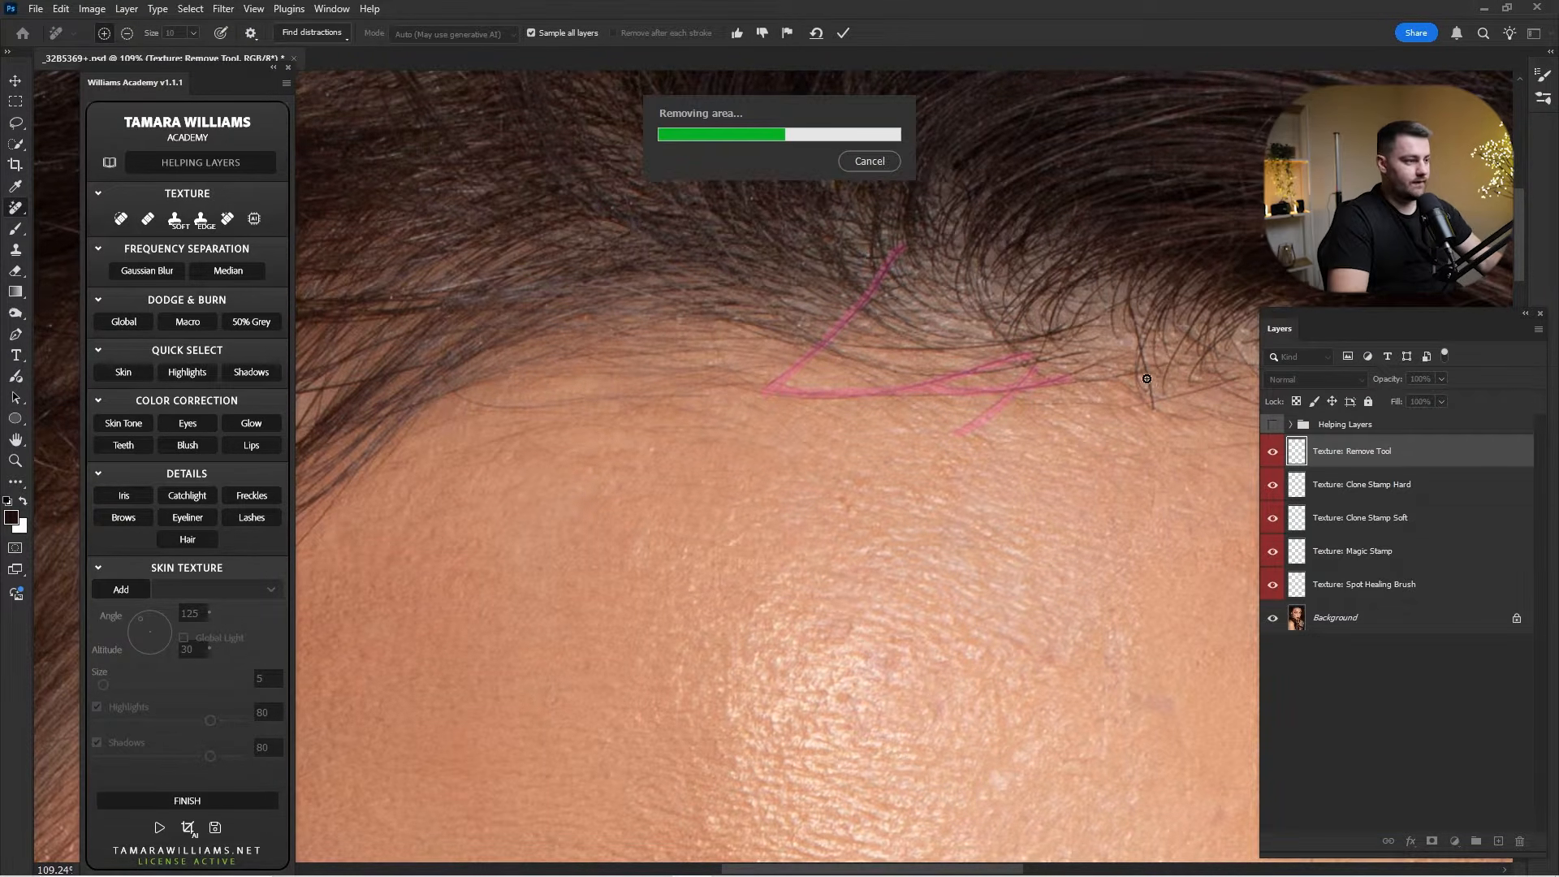
Use the Remove Tool to erase the loose hairs along the right side of the hairline.
left_click_drag(1121, 369, 845, 371)
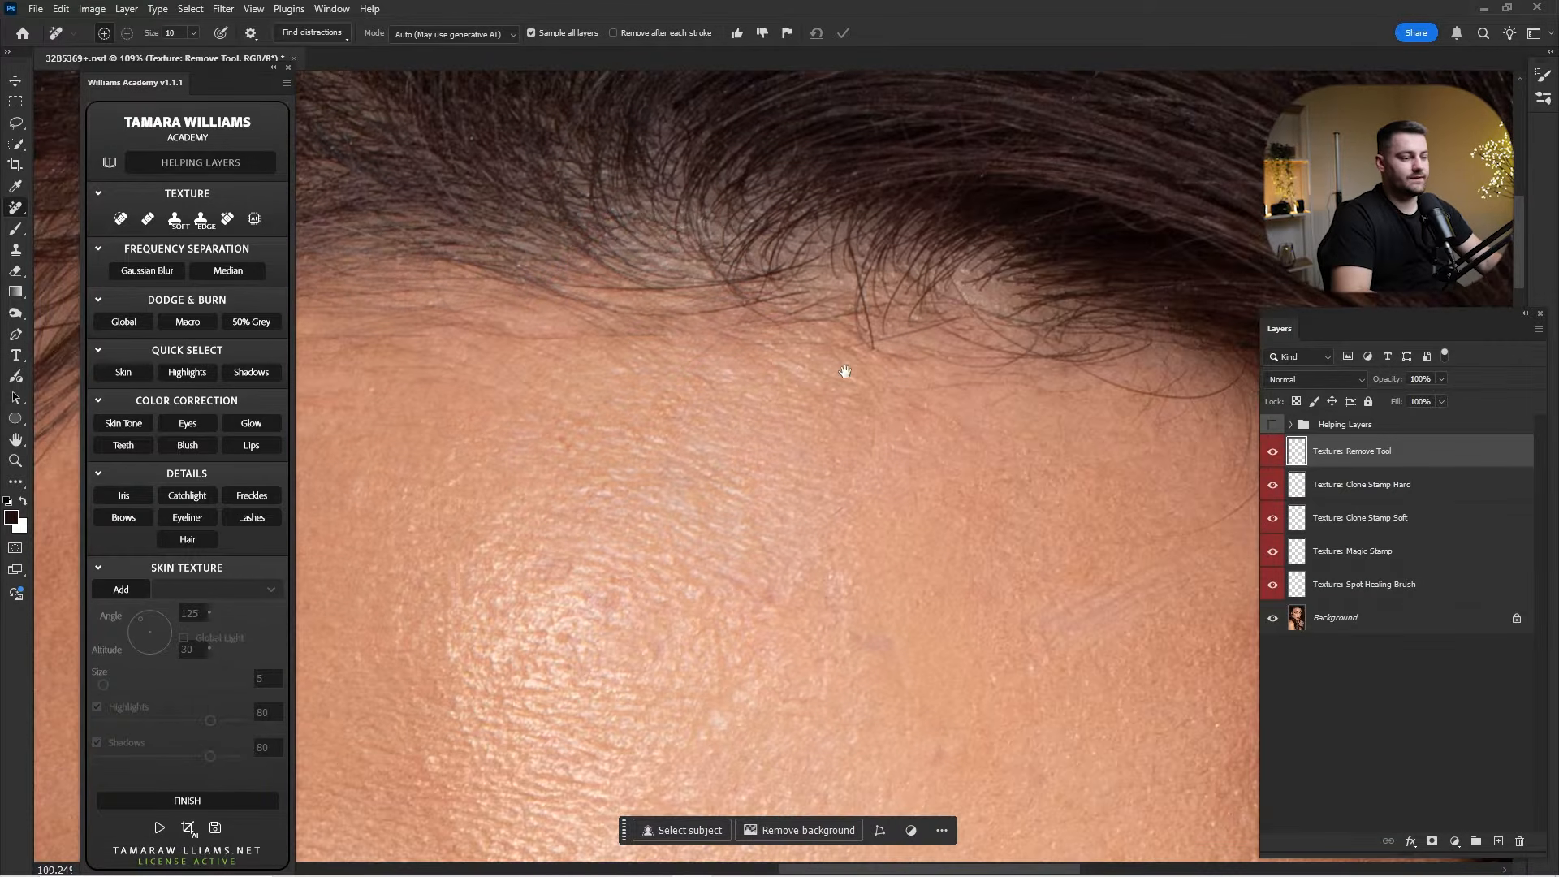
mouse_move(1020, 389)
left_mouse_down()
mouse_move(1044, 385)
mouse_move(1016, 379)
left_mouse_up()
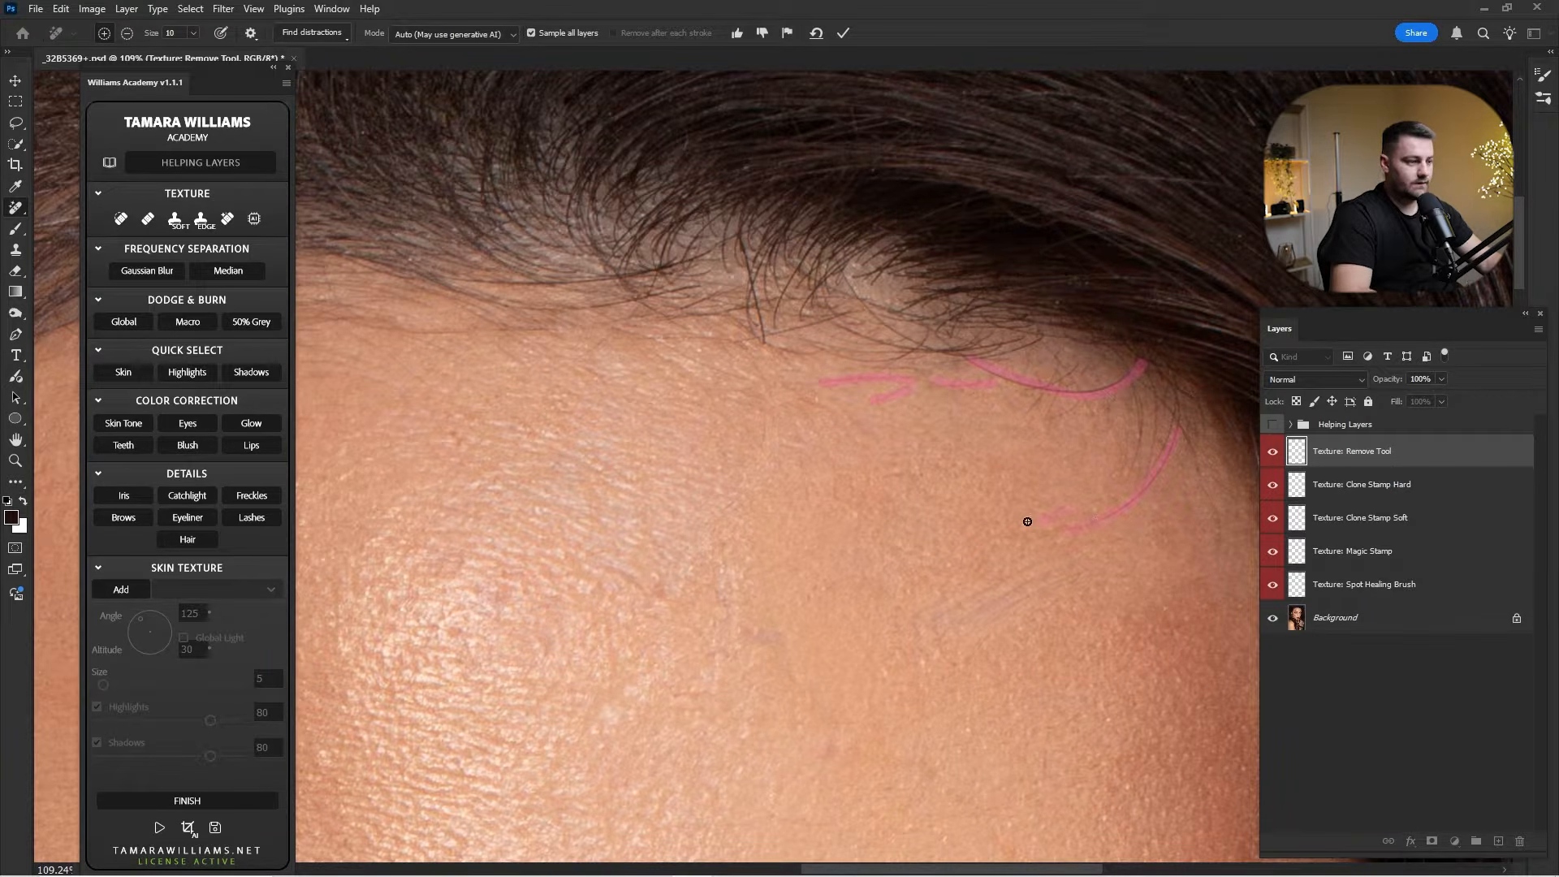
left_click(843, 33)
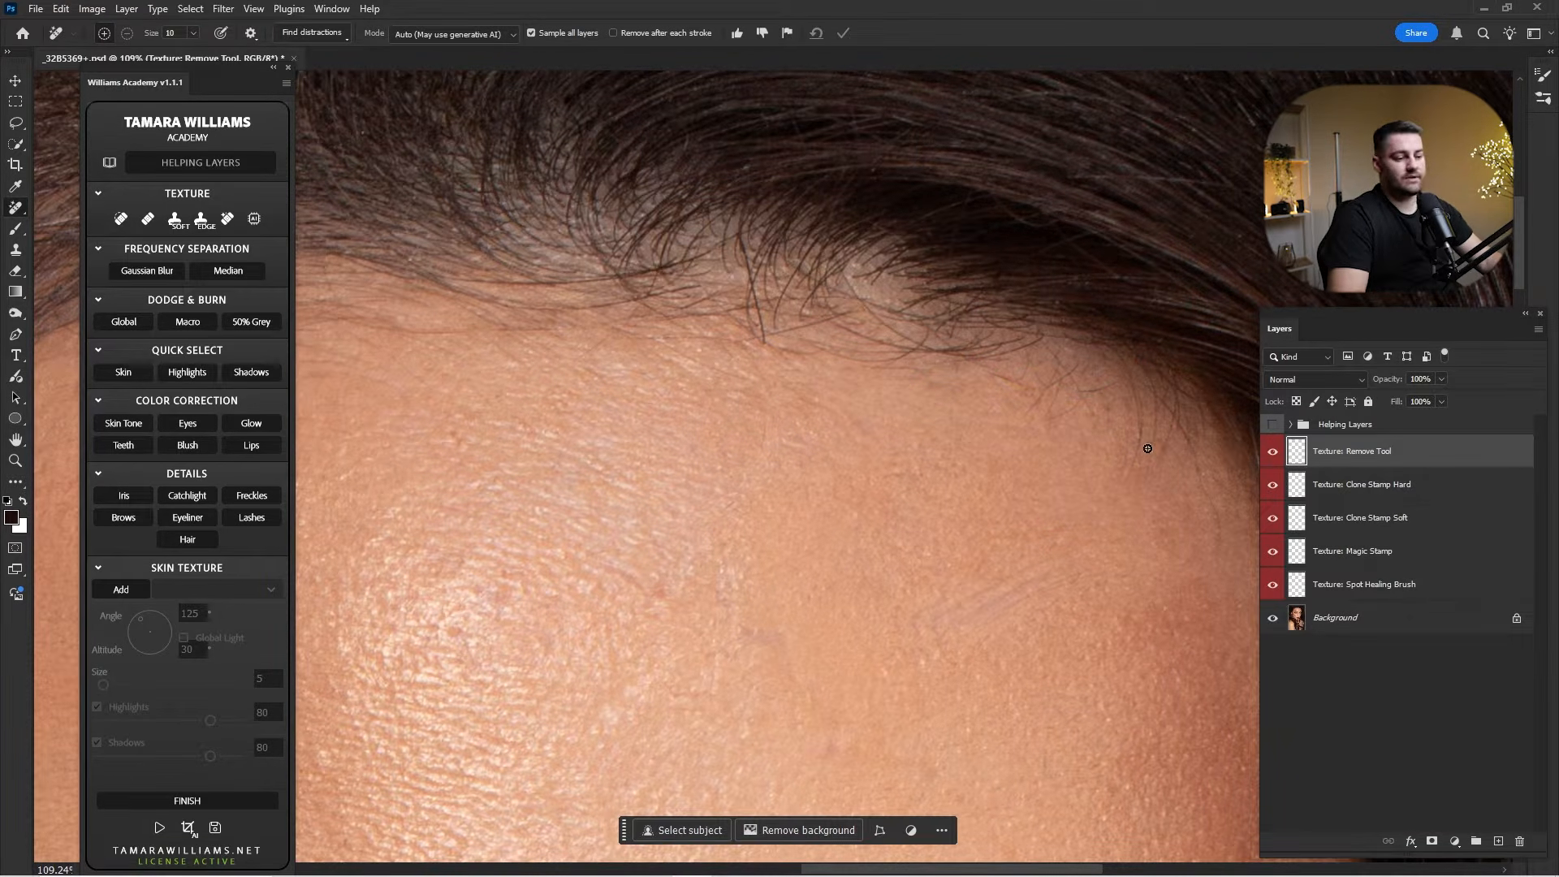
Start the AI texture edit and paint over the faint streaks on the right side of the forehead with a smaller brush.
scroll(1194, 464, "down", 2)
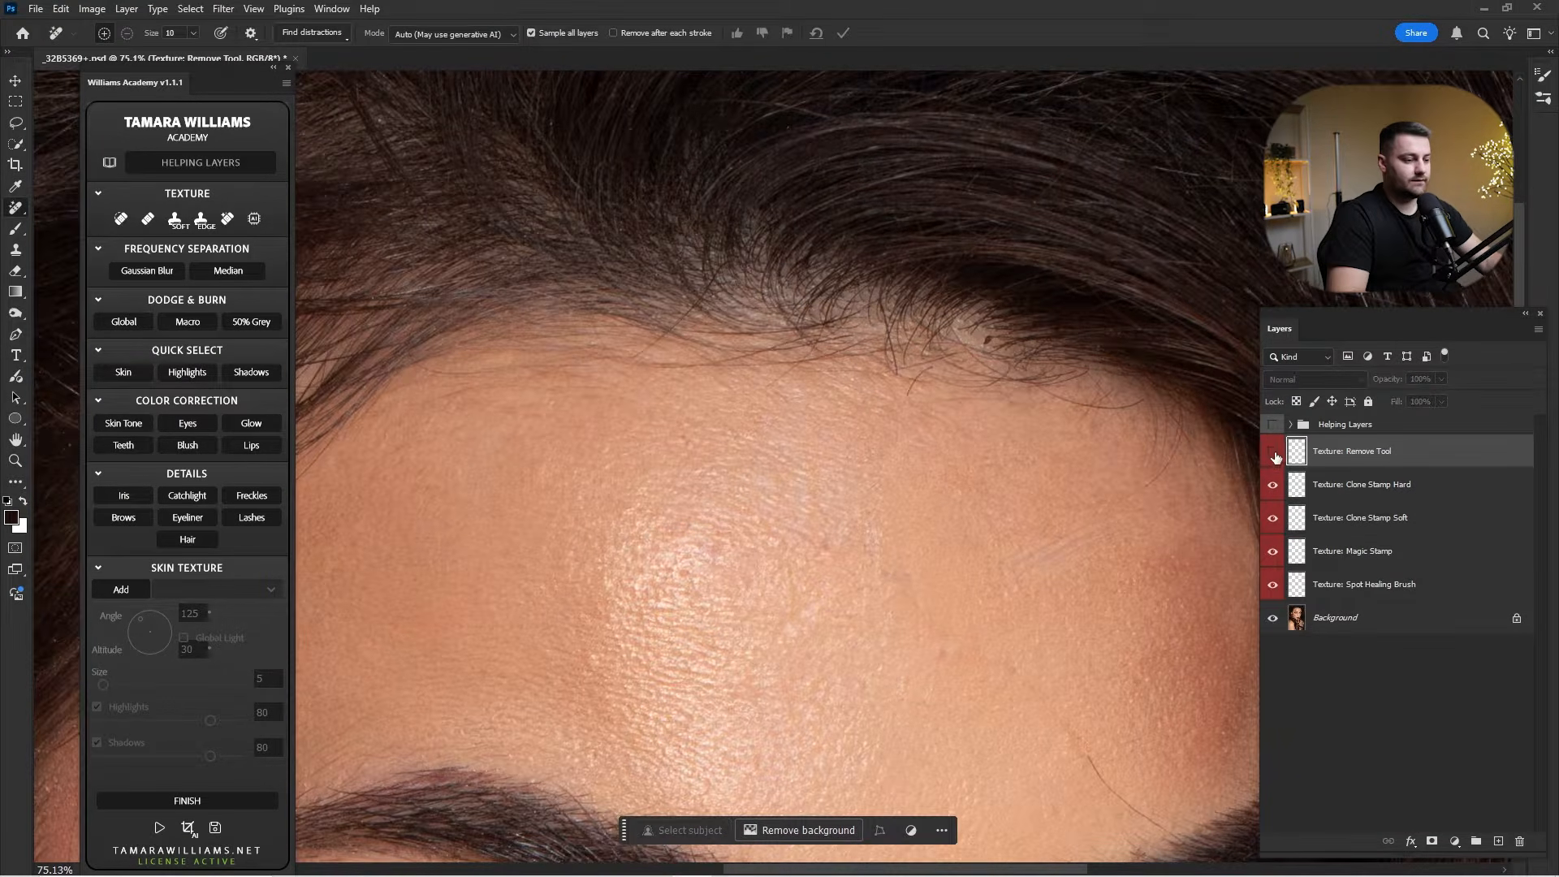
scroll(880, 417, "down", 1)
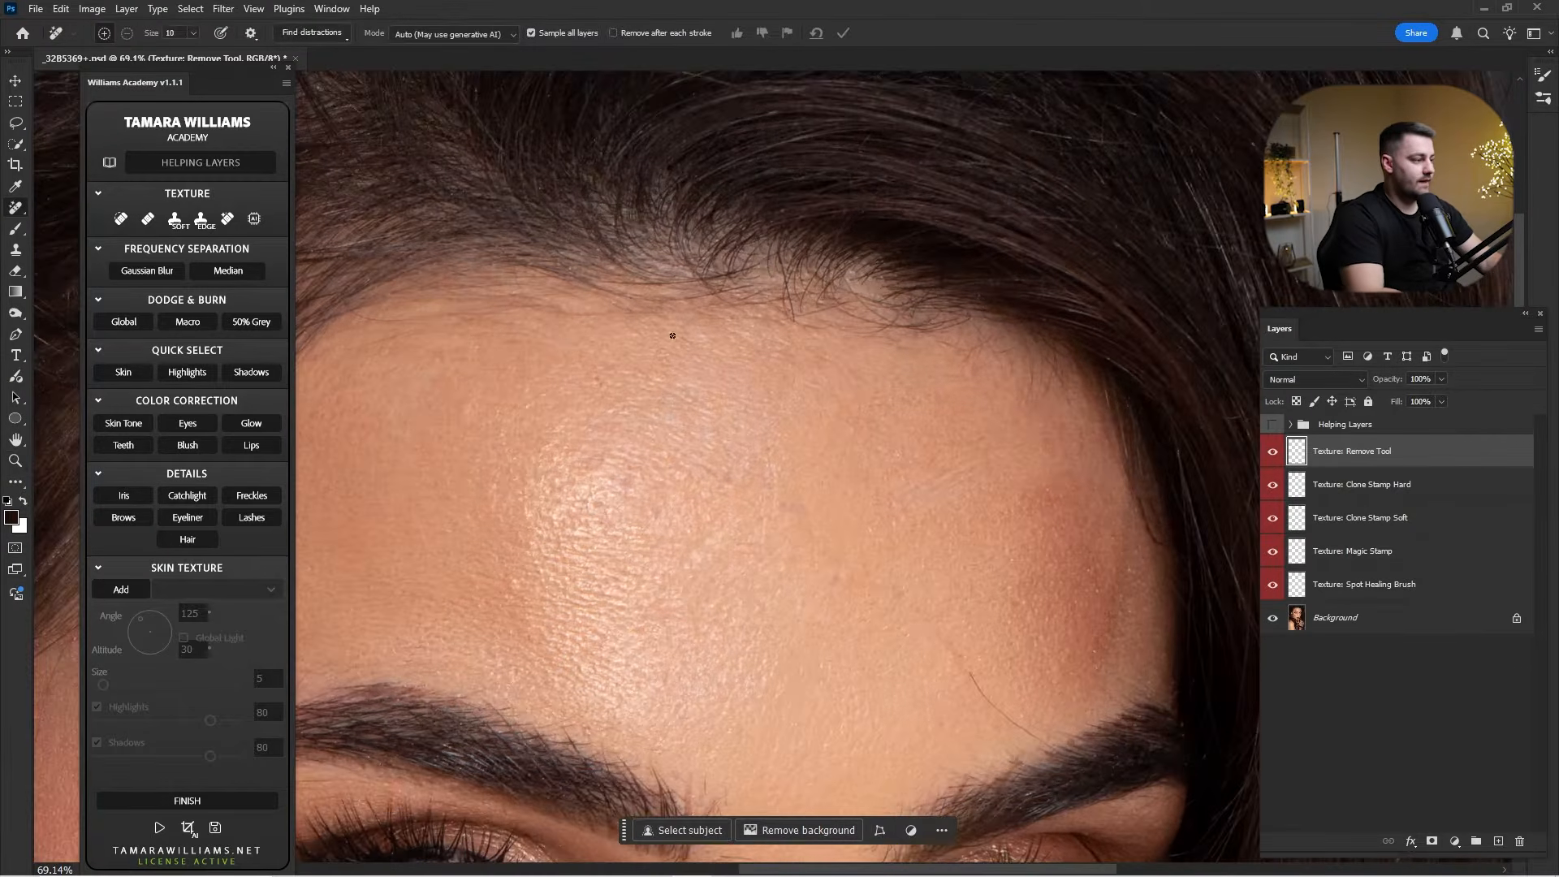
left_click(250, 220)
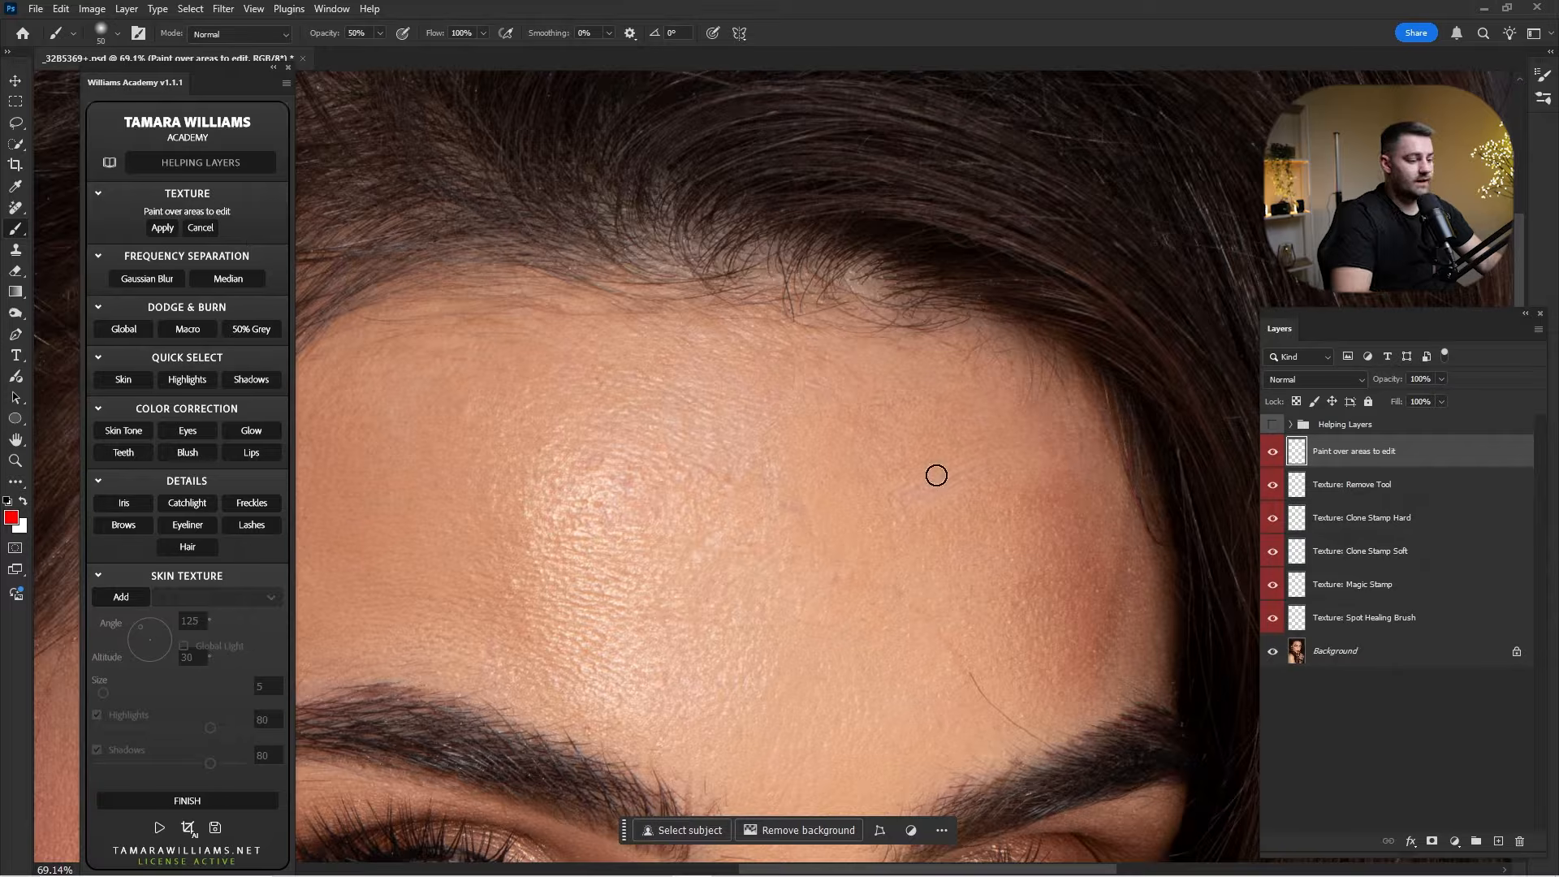
key("bracketleft")
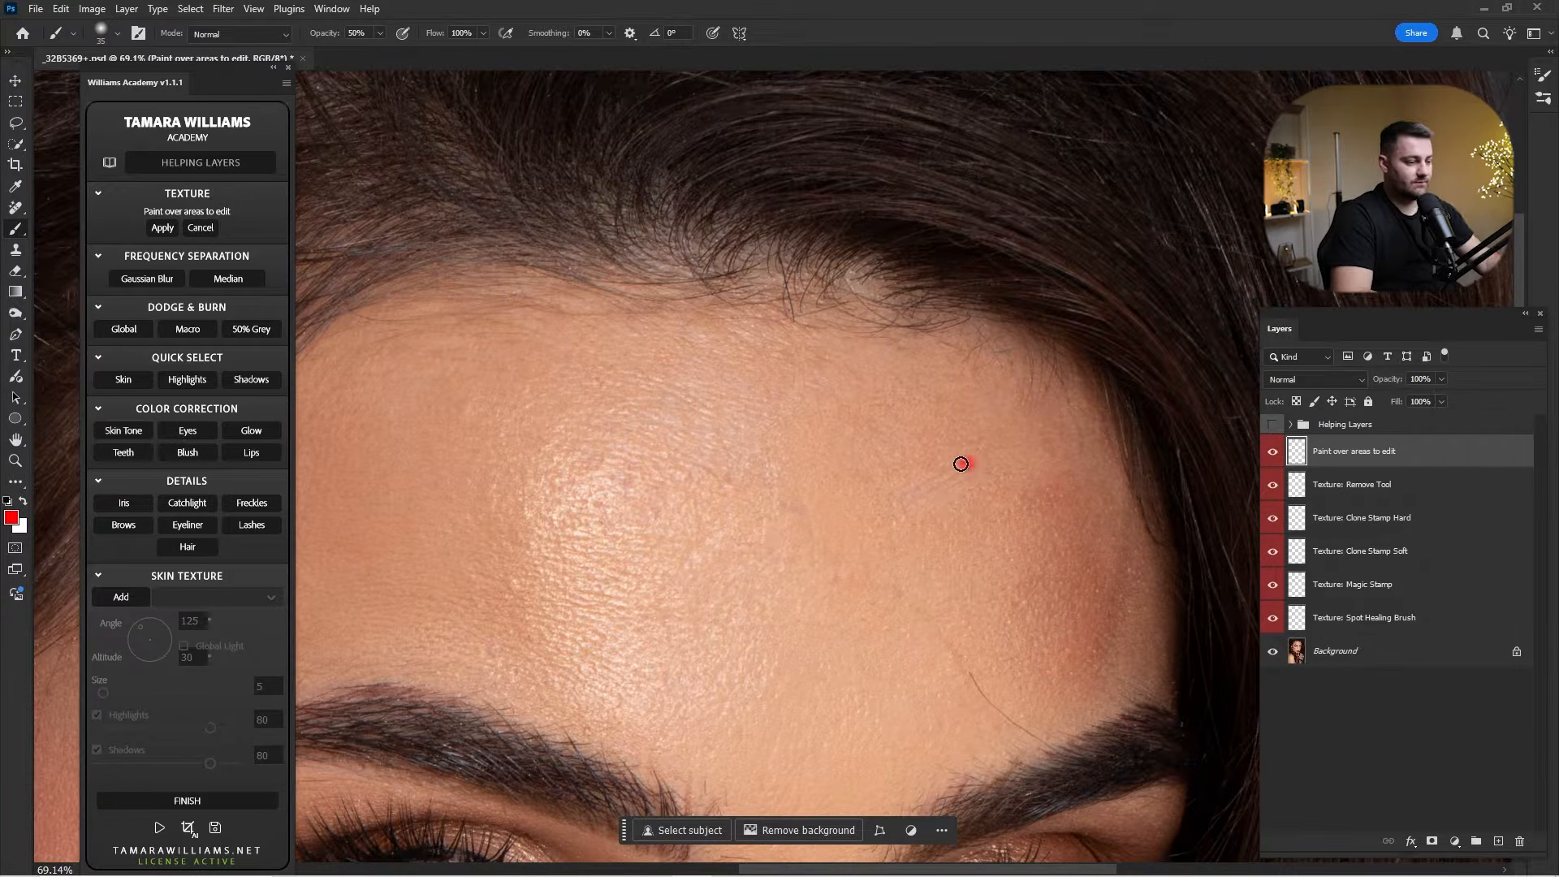
mouse_move(961, 464)
left_mouse_down()
mouse_move(904, 502)
mouse_move(991, 475)
mouse_move(921, 491)
mouse_move(958, 476)
left_mouse_up()
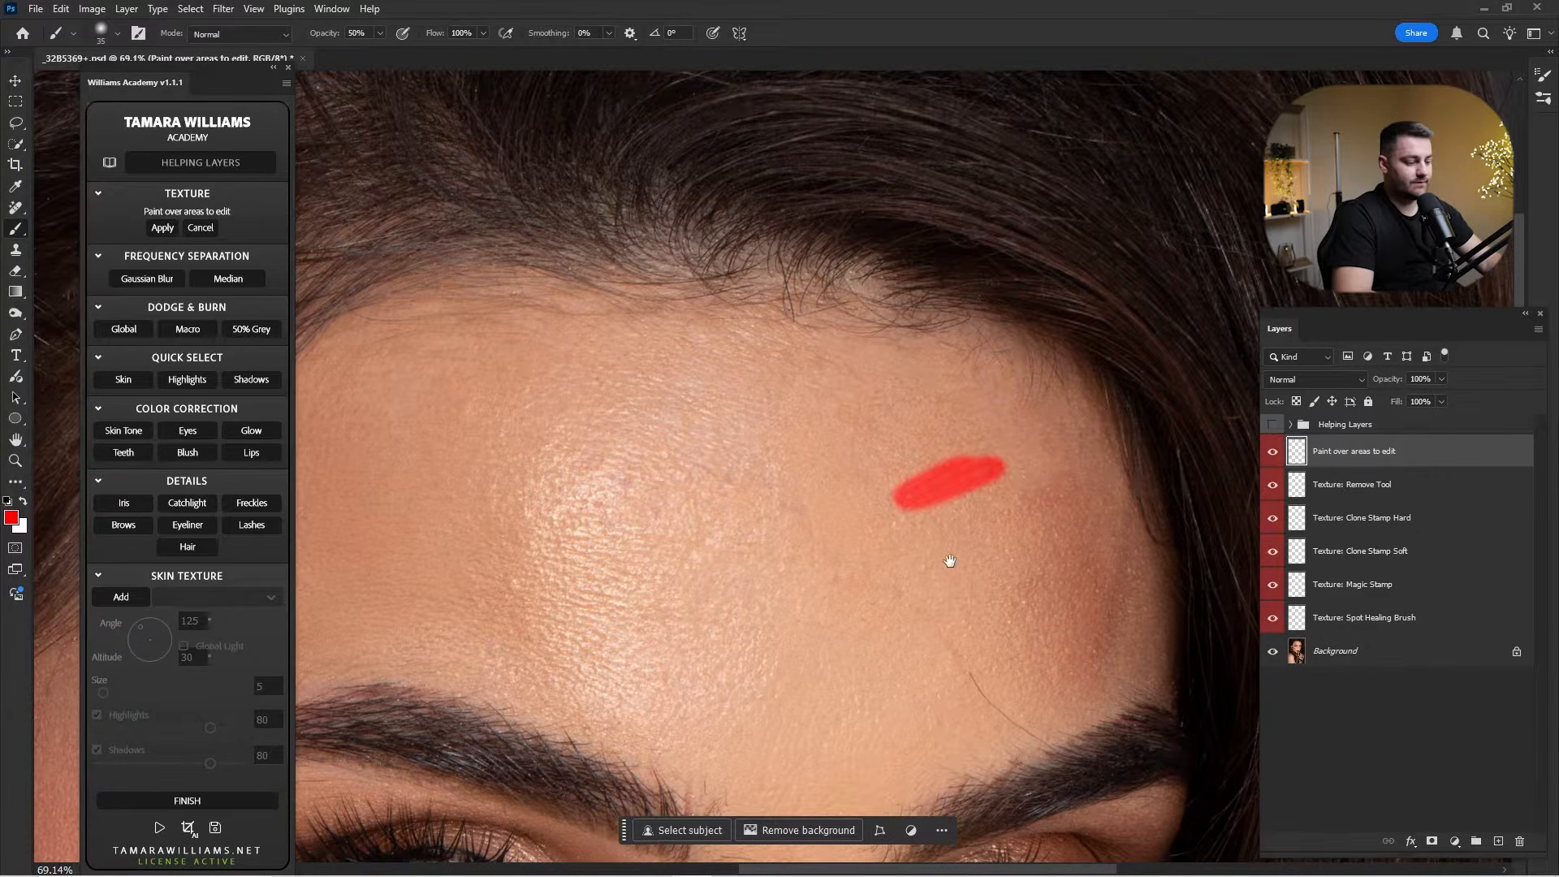
Paint over the curved hair above the right brow, the stray marks between the brows and the spots across the central forehead.
mouse_move(949, 560)
left_mouse_down()
mouse_move(927, 529)
mouse_move(1024, 602)
left_mouse_up()
mouse_move(706, 708)
left_mouse_down()
mouse_move(763, 627)
mouse_move(856, 554)
left_mouse_up()
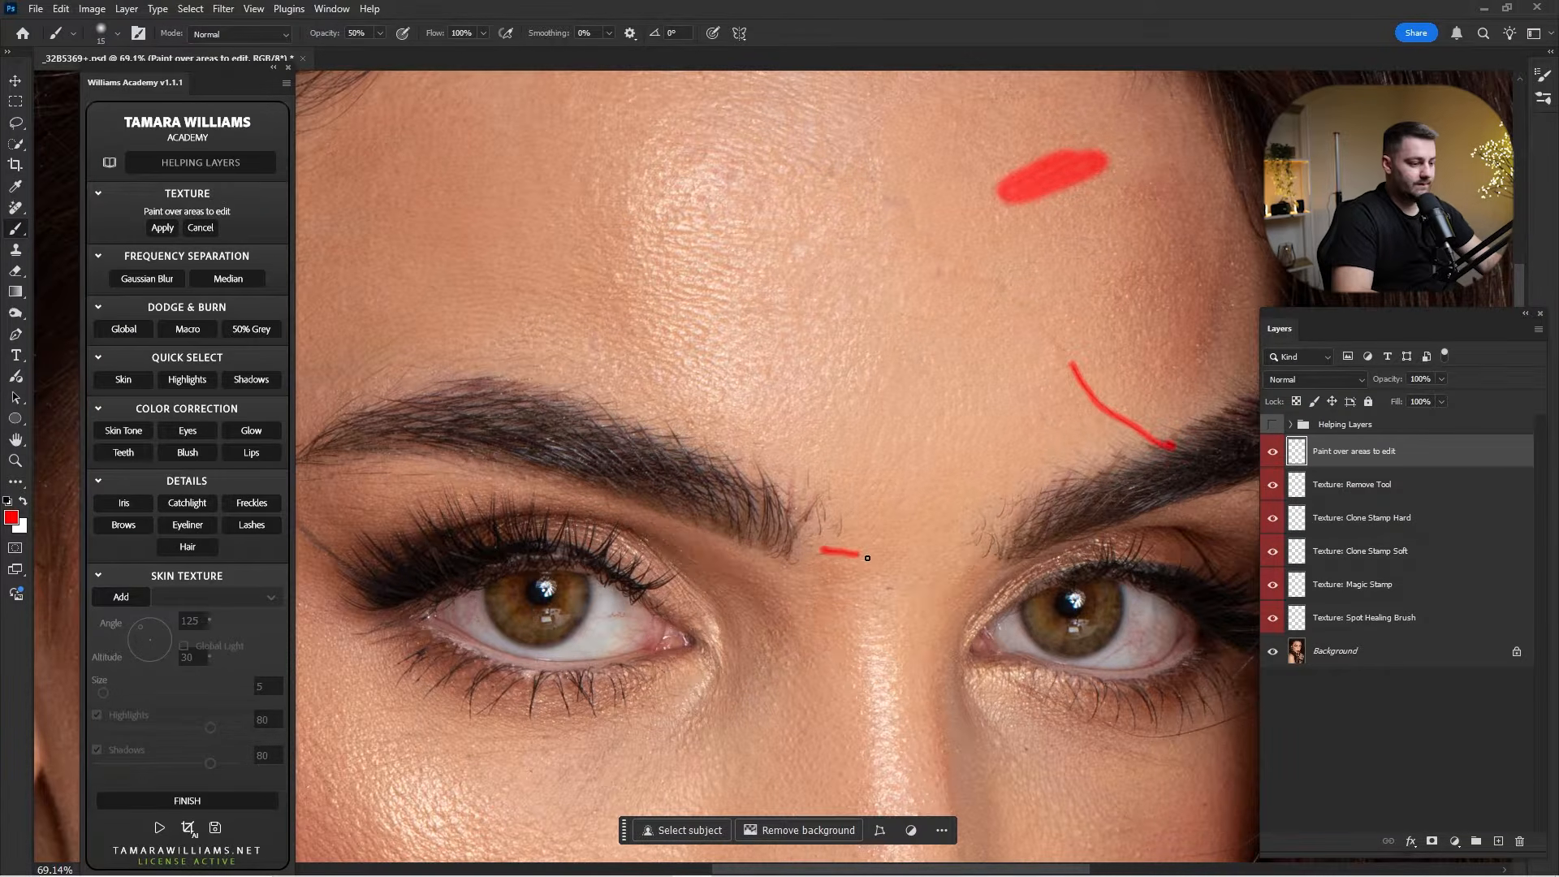
scroll(812, 503, "up", 5)
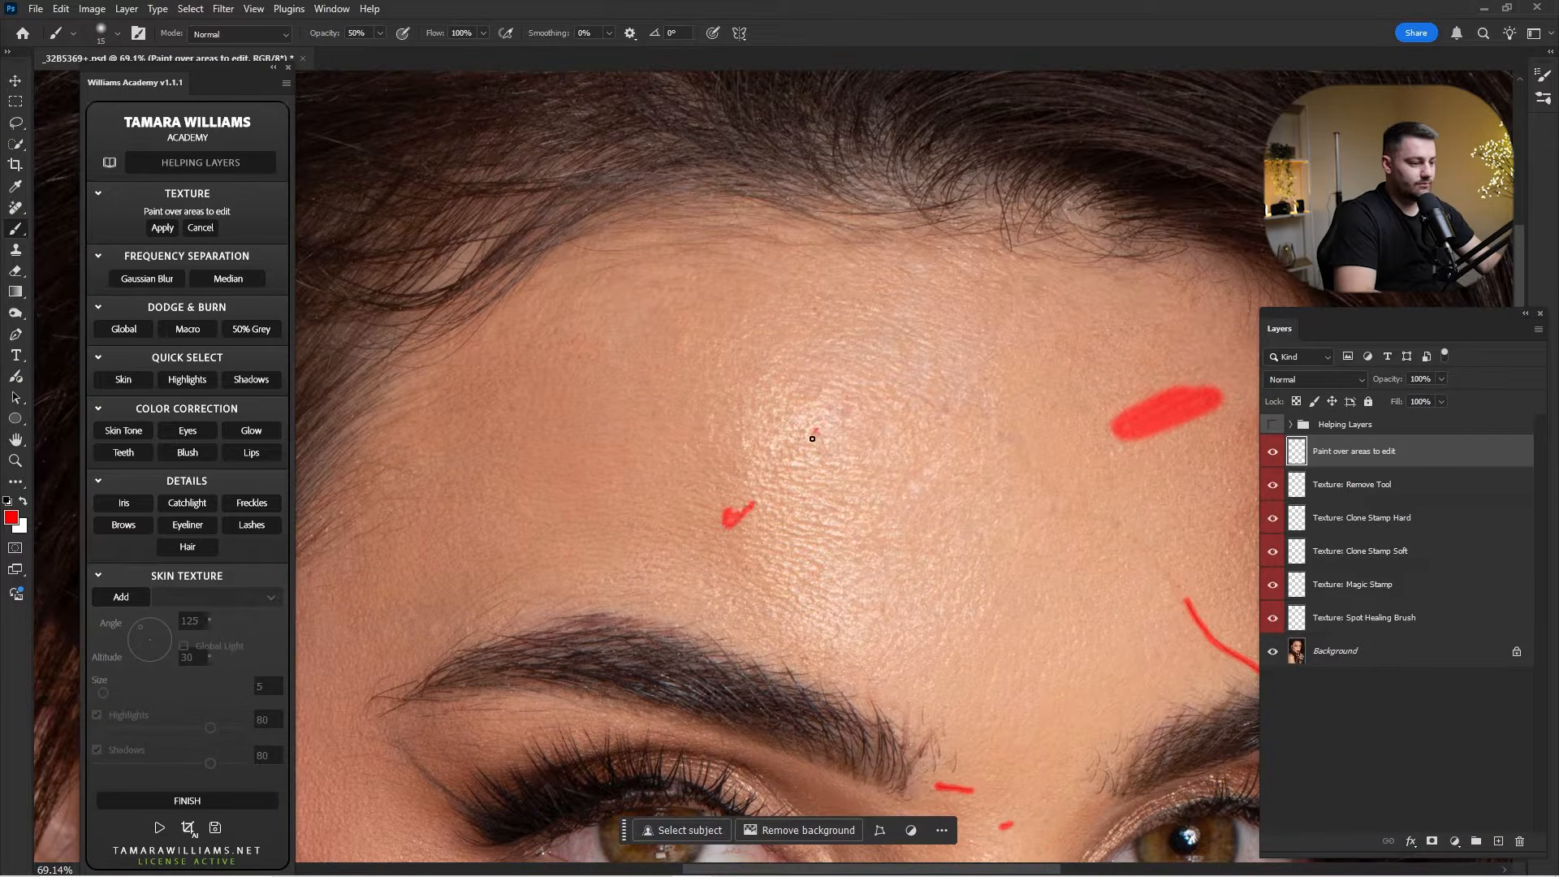
key("bracketright")
mouse_move(926, 401)
left_mouse_down()
mouse_move(1028, 444)
mouse_move(1129, 532)
left_mouse_up()
Paint over the stray hairs and small spots along the hairline at the left temple.
scroll(982, 556, "left", 8)
scroll(982, 557, "down", 5)
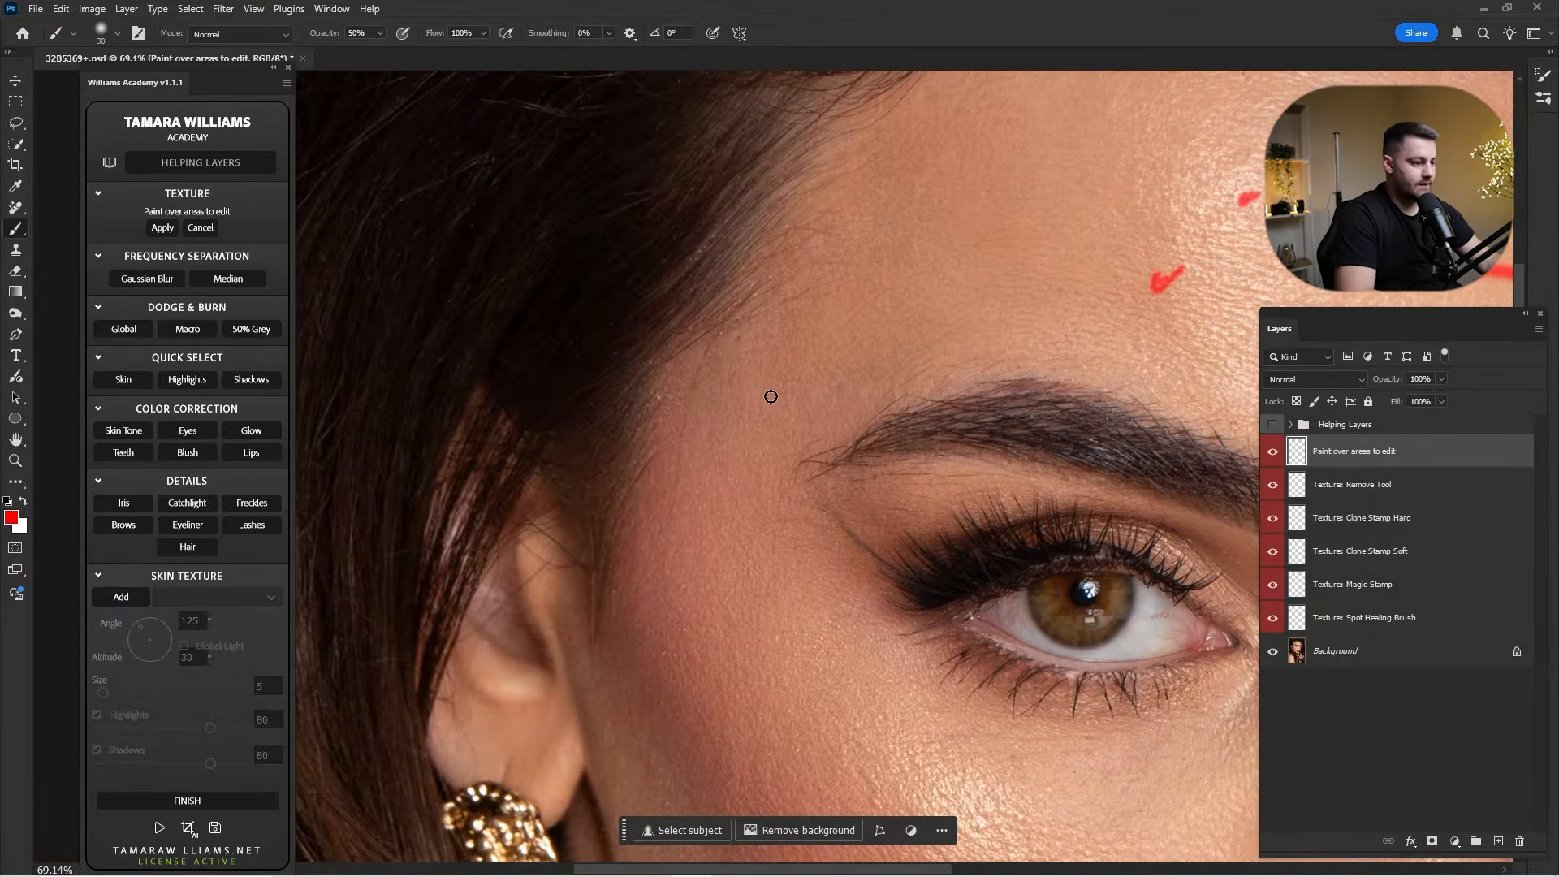
key("j")
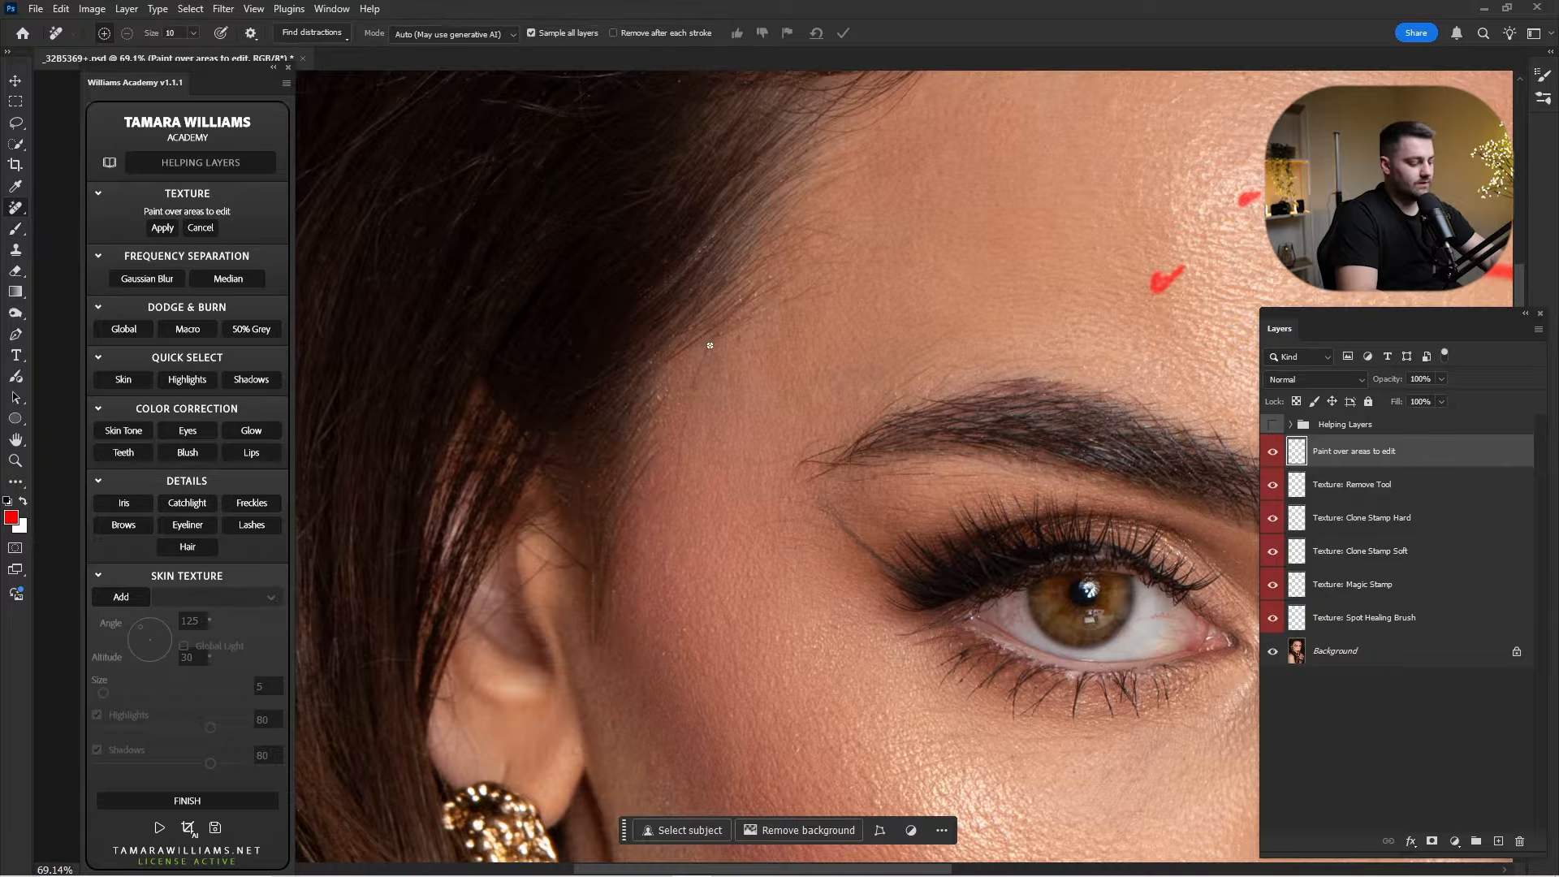
key("b")
left_click_drag(711, 343, 684, 432)
mouse_move(823, 280)
left_mouse_down()
mouse_move(783, 303)
mouse_move(839, 289)
left_mouse_up()
left_click_drag(841, 238, 810, 244)
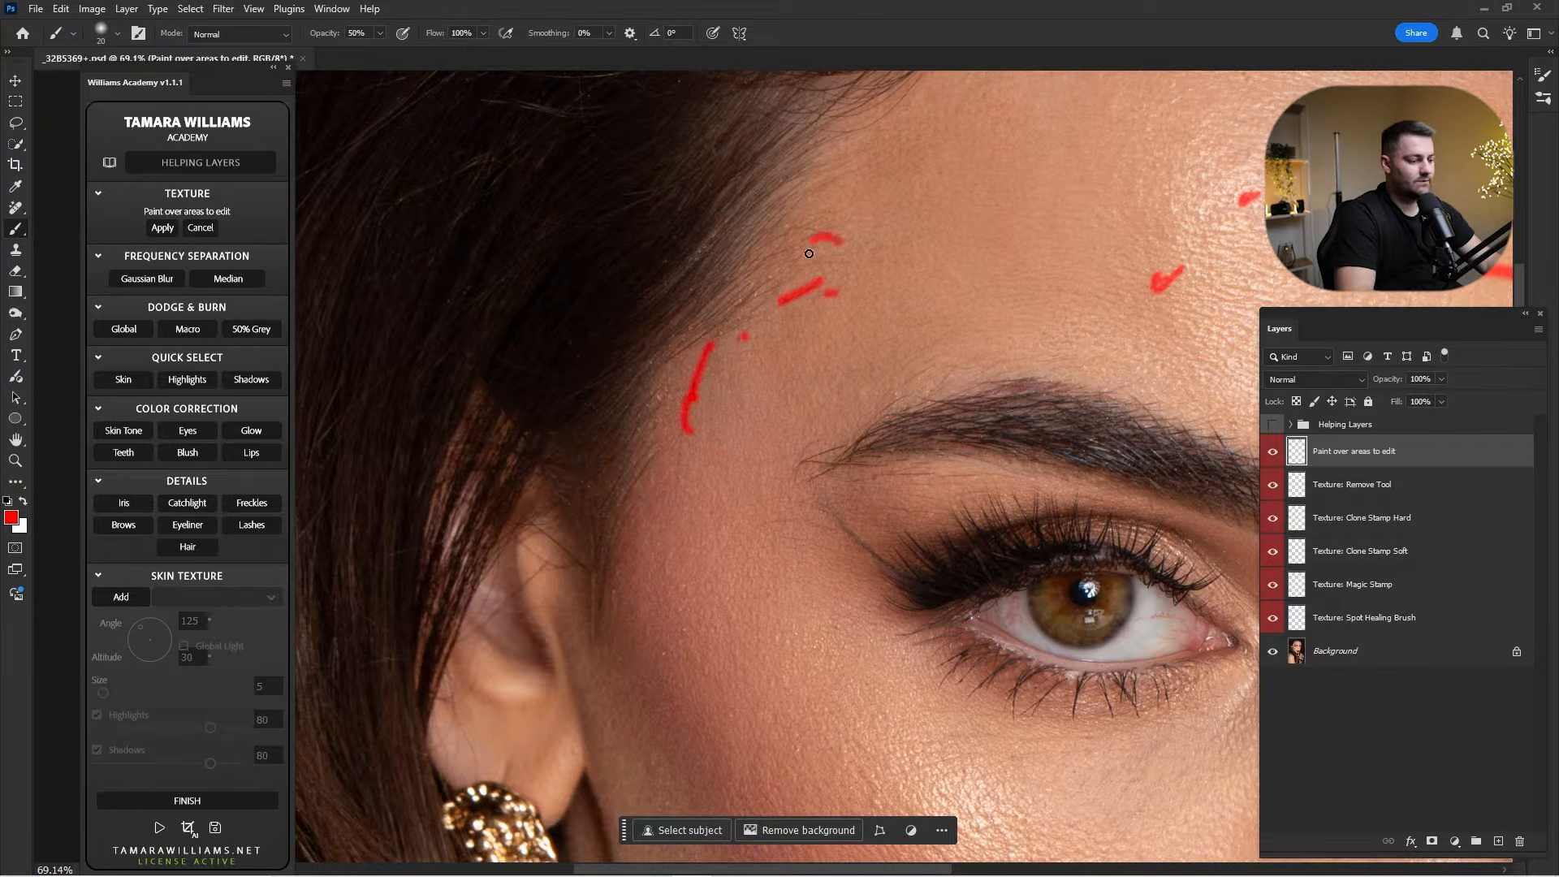
Mark the remaining small blemishes elsewhere on the face and apply the AI texture edit to the painted areas.
left_click_drag(848, 419, 663, 158)
mouse_move(1056, 497)
left_mouse_down()
mouse_move(859, 316)
mouse_move(883, 208)
left_mouse_up()
left_click_drag(766, 439, 763, 460)
mouse_move(773, 466)
left_mouse_down()
mouse_move(801, 407)
mouse_move(728, 220)
left_mouse_up()
left_click_drag(723, 369, 643, 343)
left_click_drag(942, 463, 961, 468)
left_click_drag(1129, 255, 1022, 446)
left_click_drag(1137, 272, 987, 517)
left_click_drag(965, 350, 1086, 575)
left_click_drag(991, 312, 1053, 417)
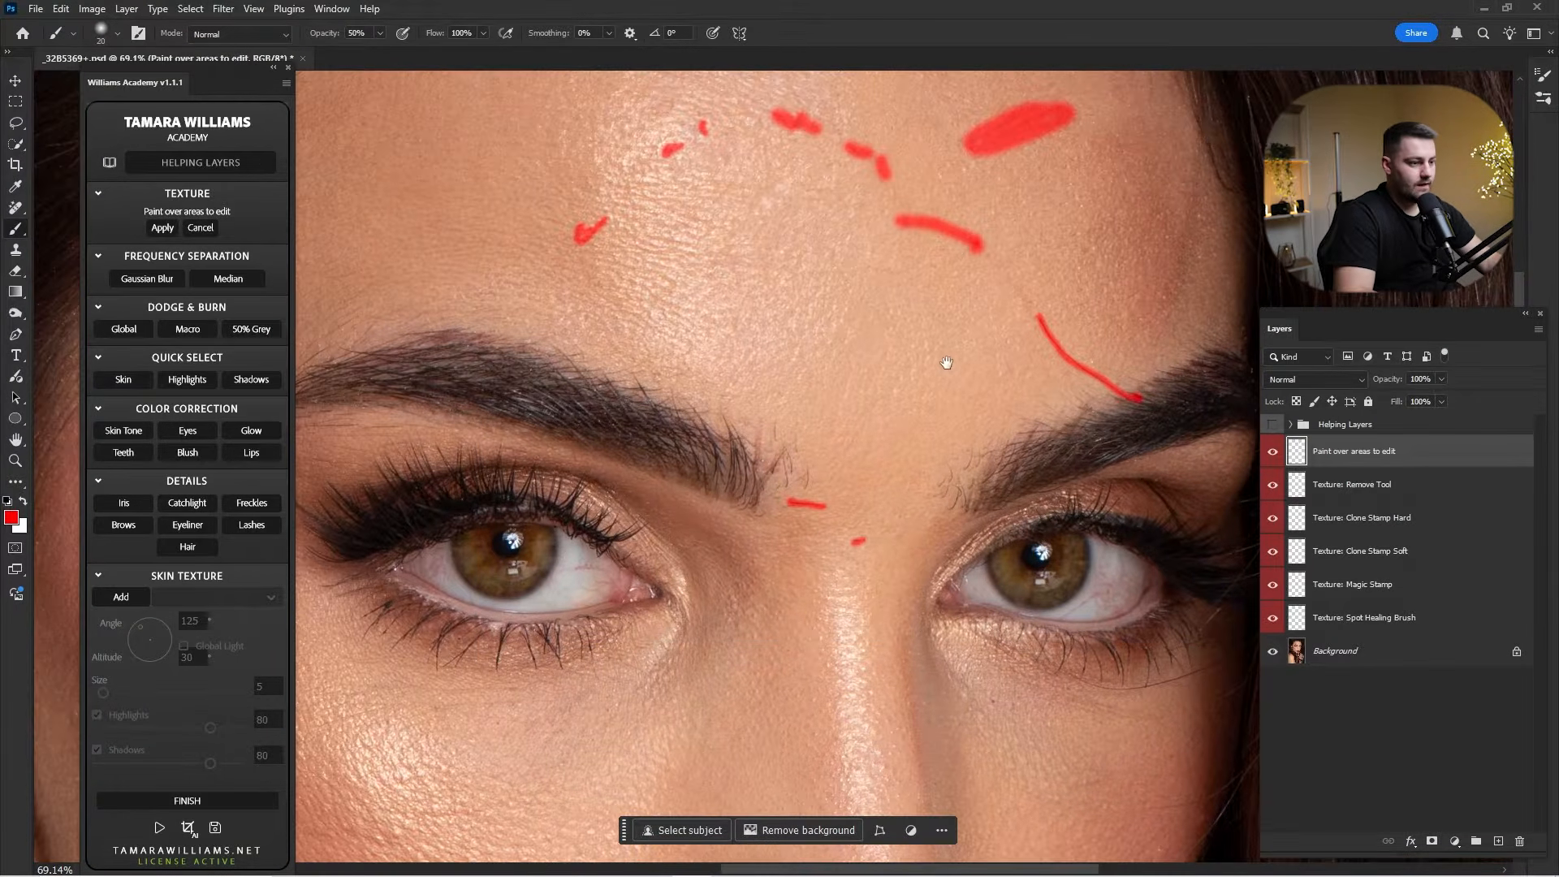
left_click_drag(946, 357, 958, 551)
mouse_move(858, 294)
left_mouse_down()
mouse_move(851, 337)
mouse_move(799, 386)
left_mouse_up()
left_click(162, 228)
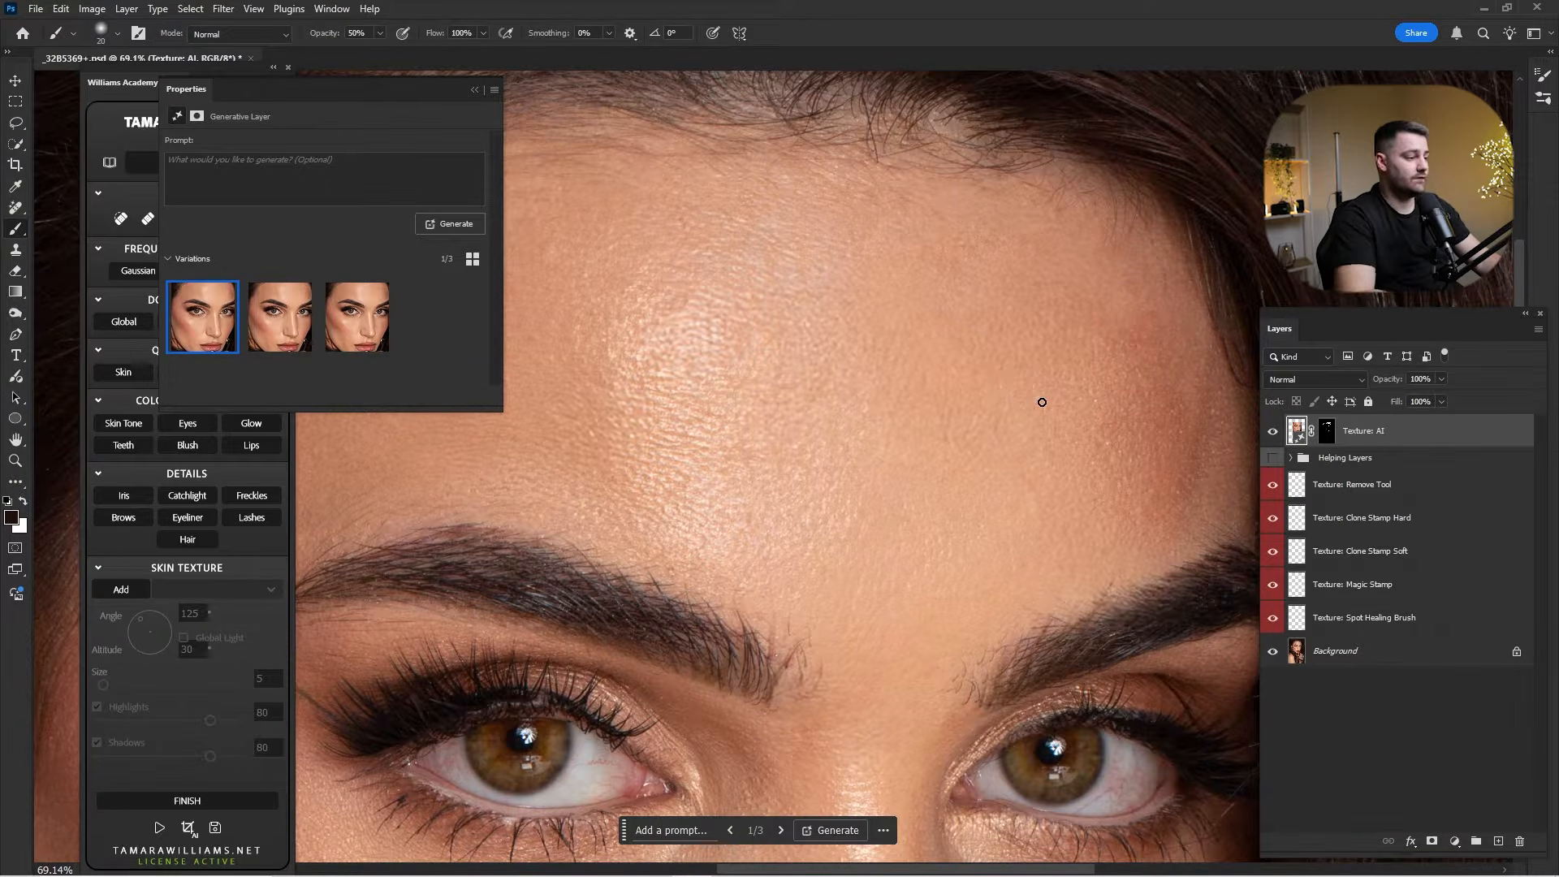
Preview the generated variations, return to the first one, and hide and show the Texture: AI layer to compare.
left_click(315, 319)
left_click(357, 321)
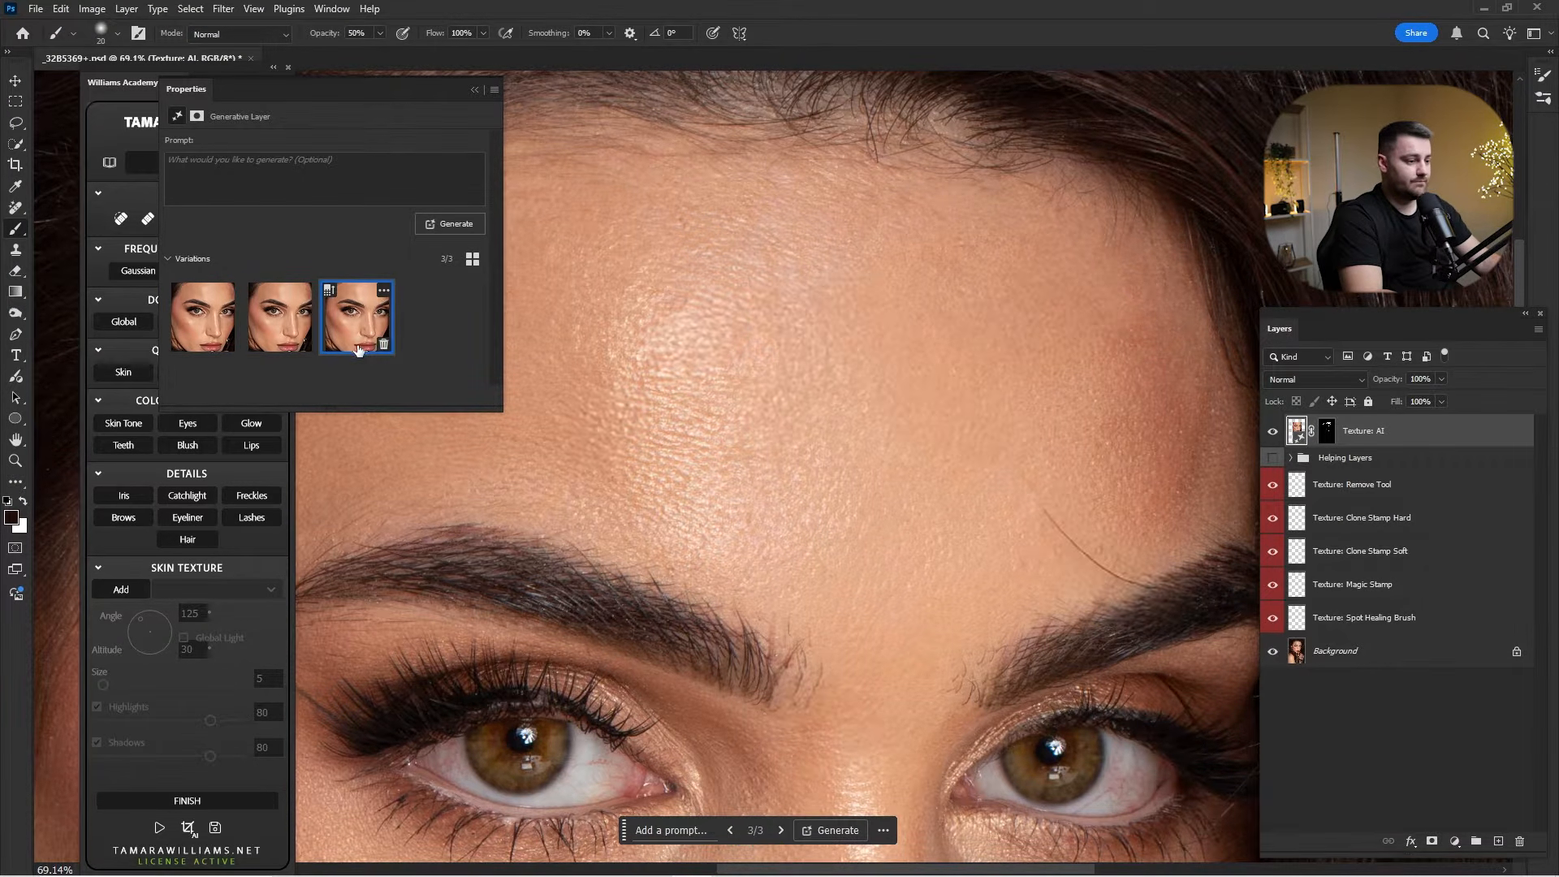
left_click(179, 290)
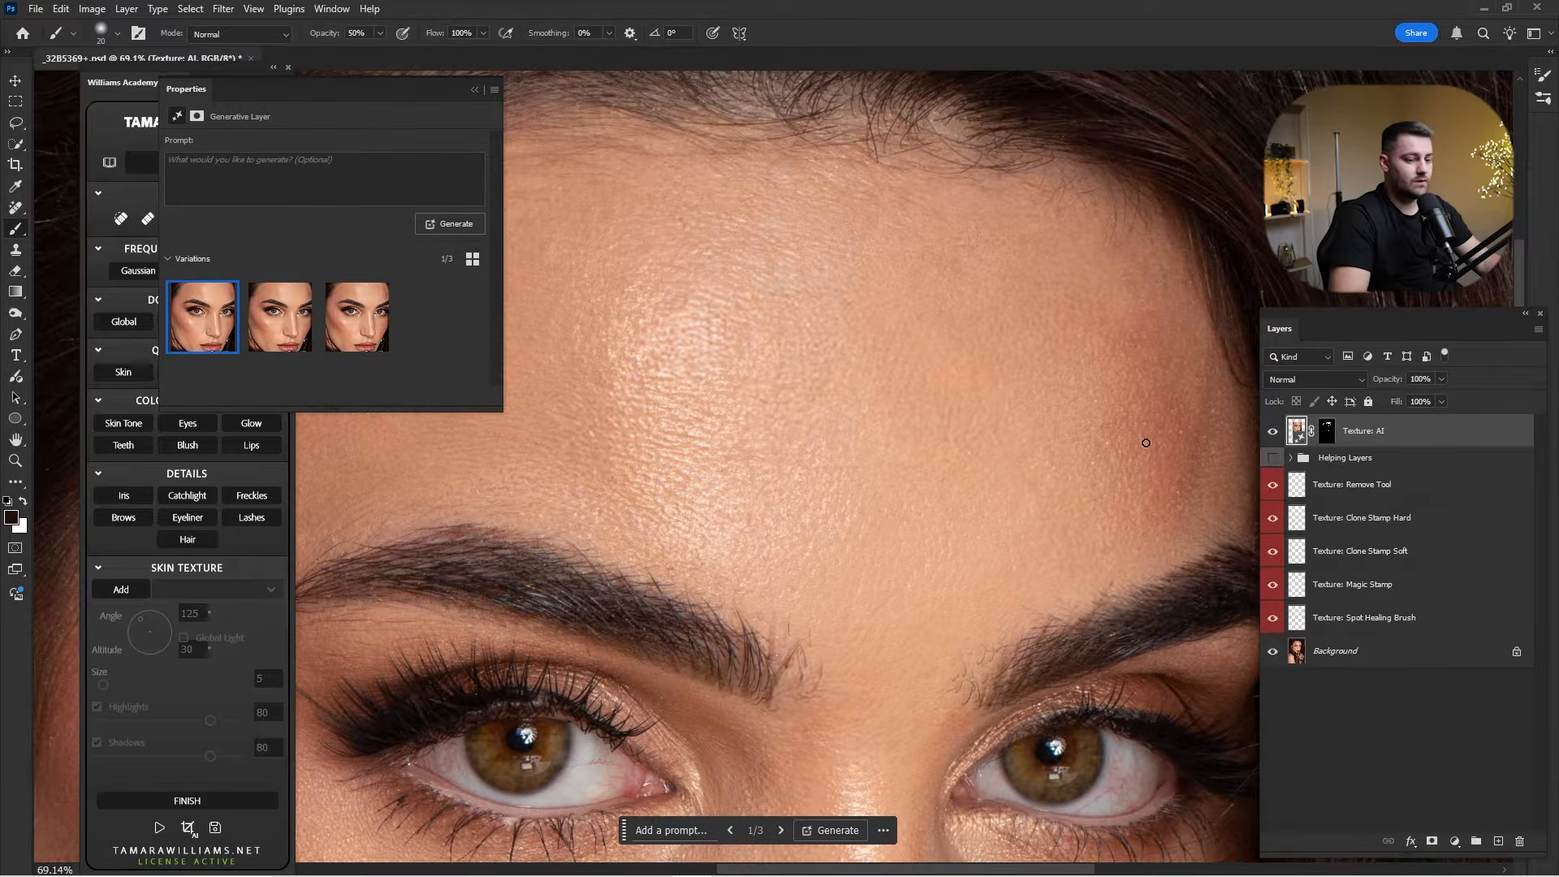
left_click(1272, 438)
left_click(1276, 435)
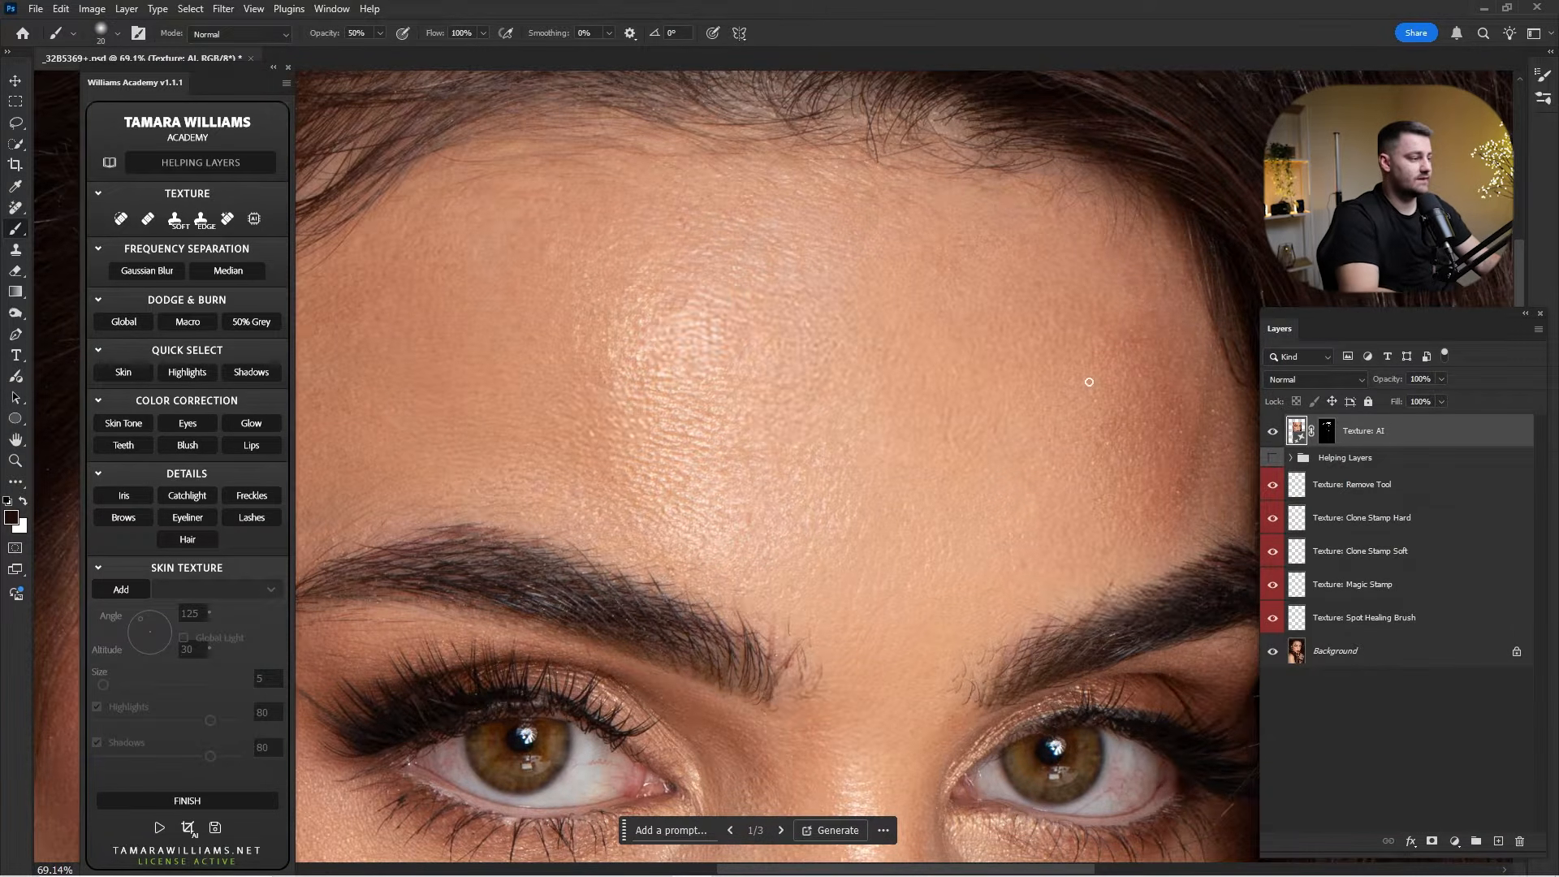
Collapse the floating retouching panel and compare the three generated variations again, ending on the third.
left_click(272, 69)
left_click(142, 95)
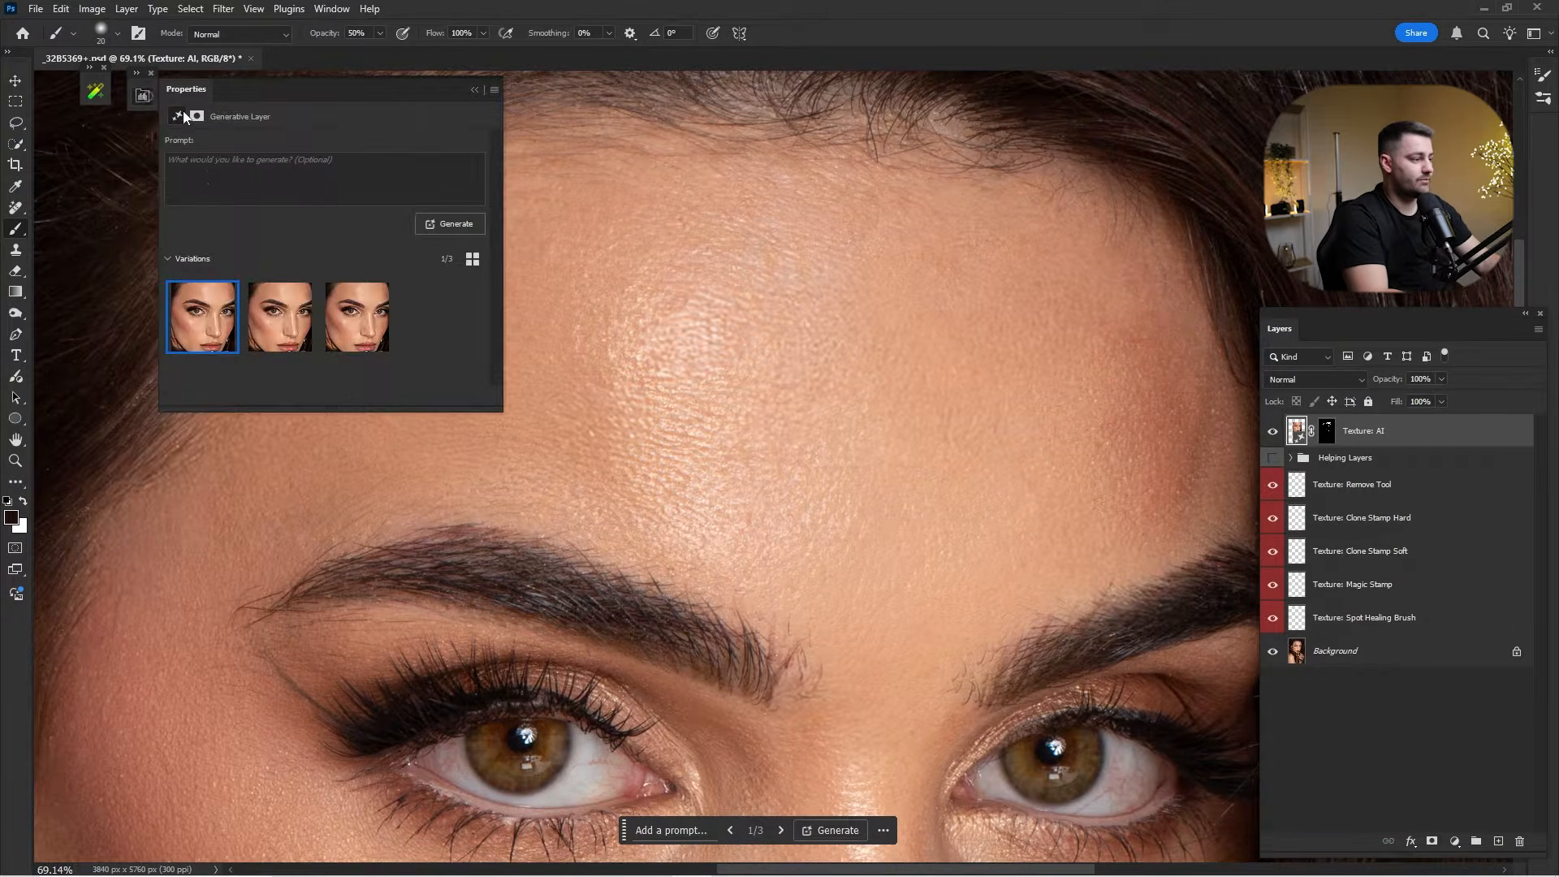
left_click(279, 318)
left_click(346, 323)
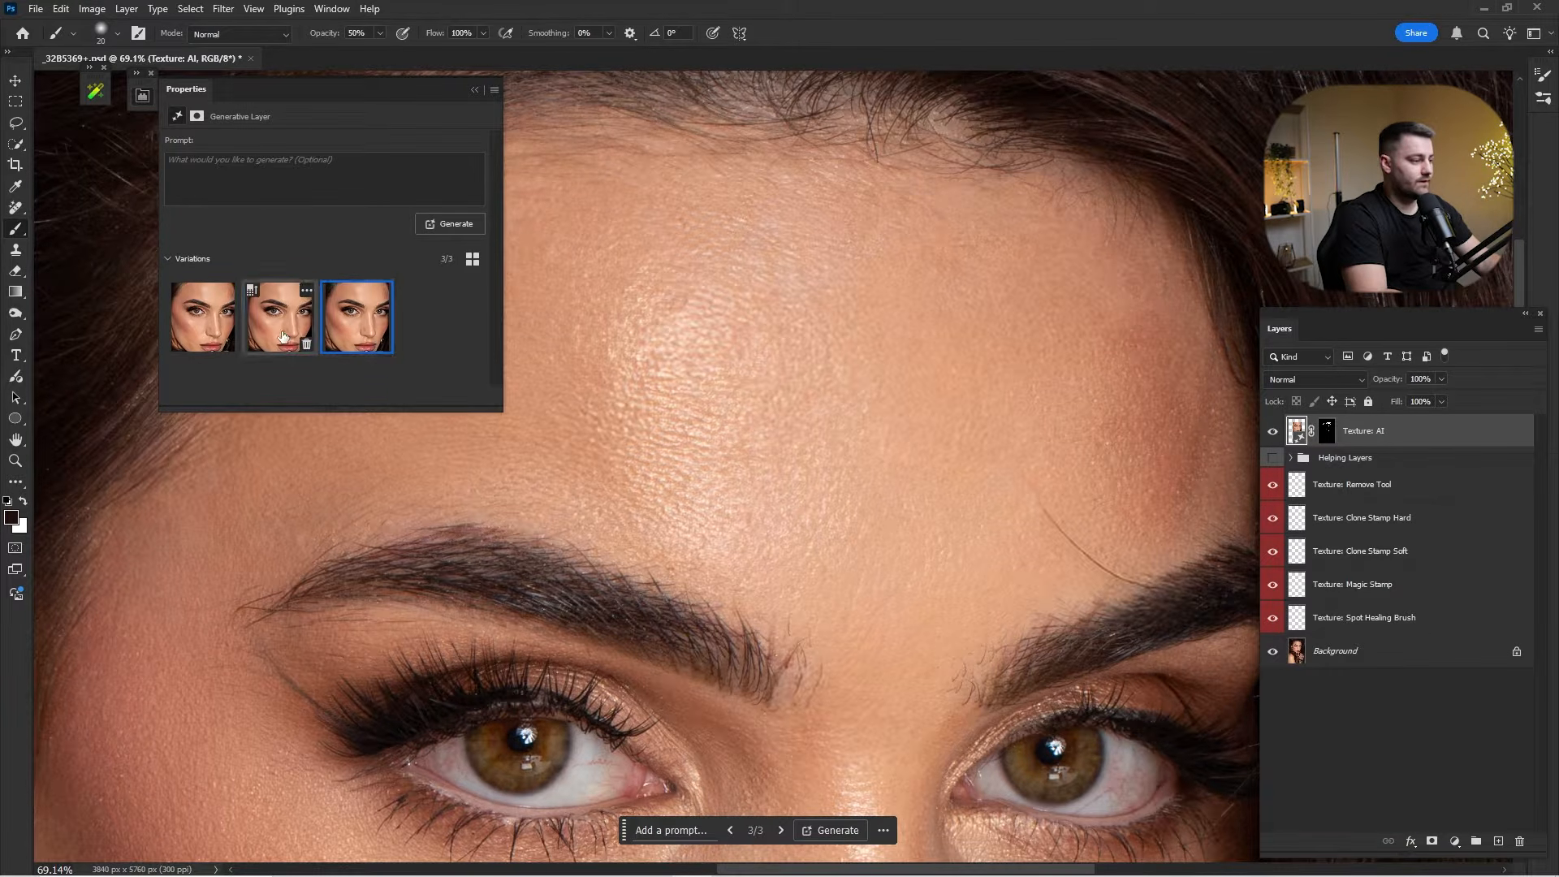
left_click(267, 333)
left_click(208, 327)
left_click(358, 319)
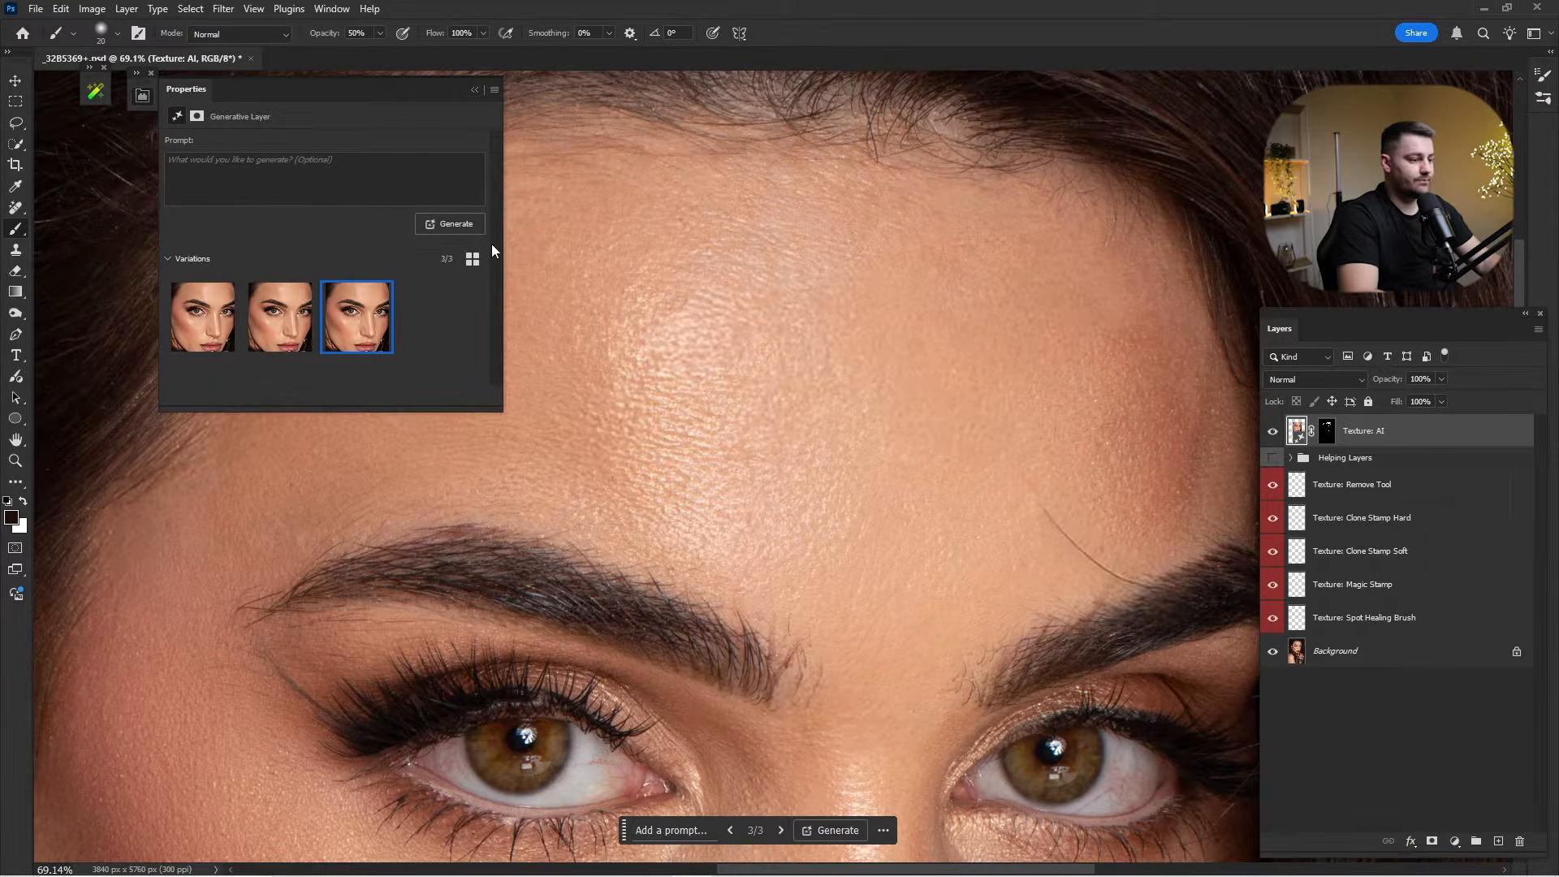
Check the third variation with the Texture: AI layer hidden and shown, and choose the first variation instead.
key("ctrl+0")
left_click_drag(860, 211, 937, 428)
left_click(1275, 437)
left_click(1275, 438)
left_click(142, 95)
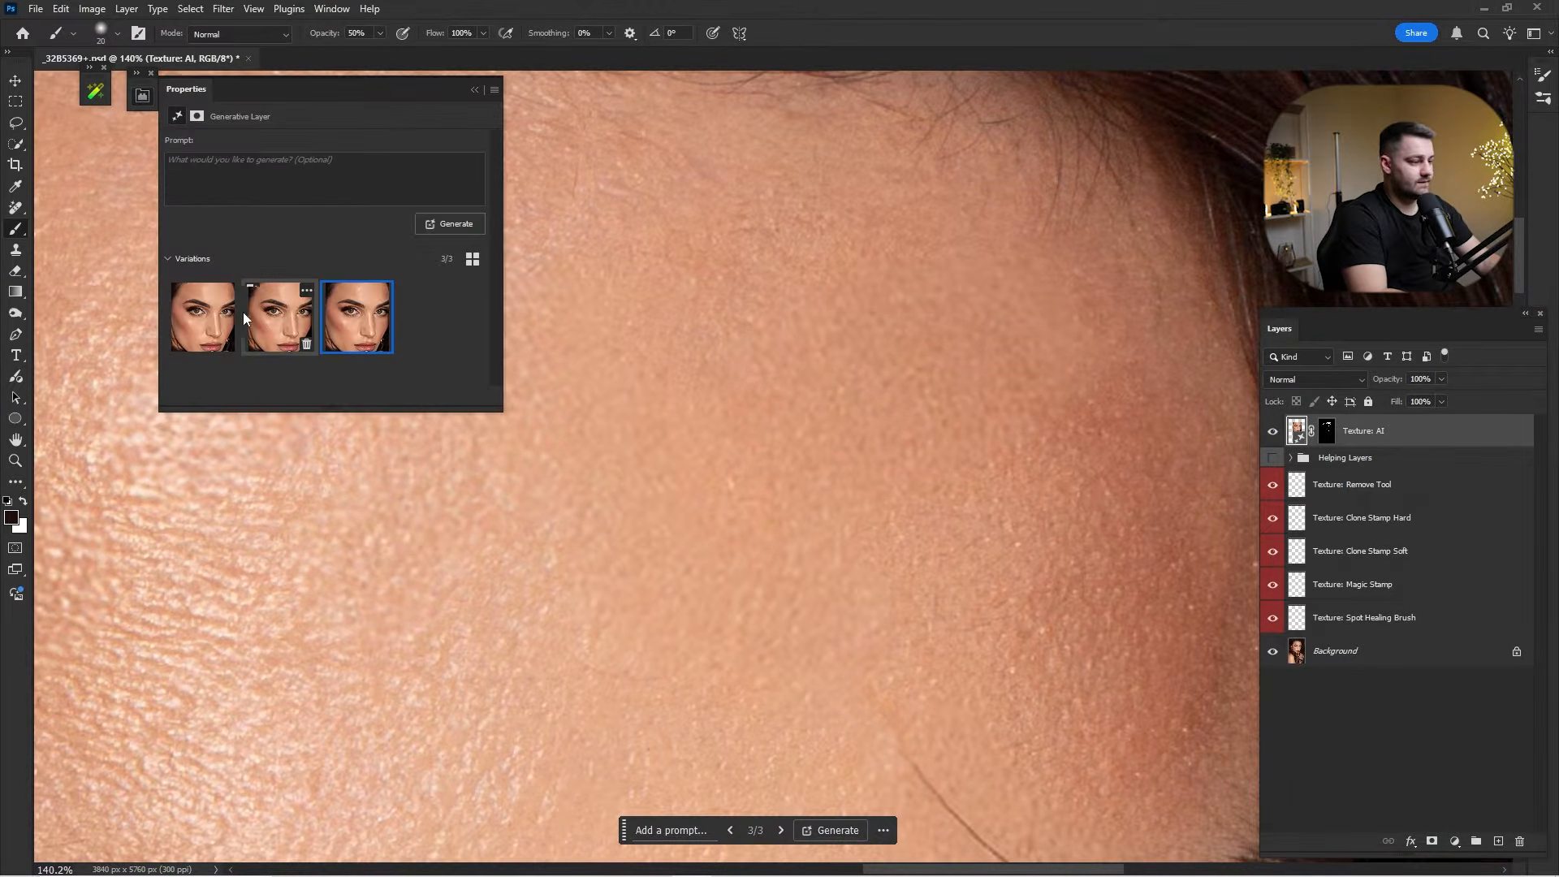
left_click(280, 316)
left_click(215, 338)
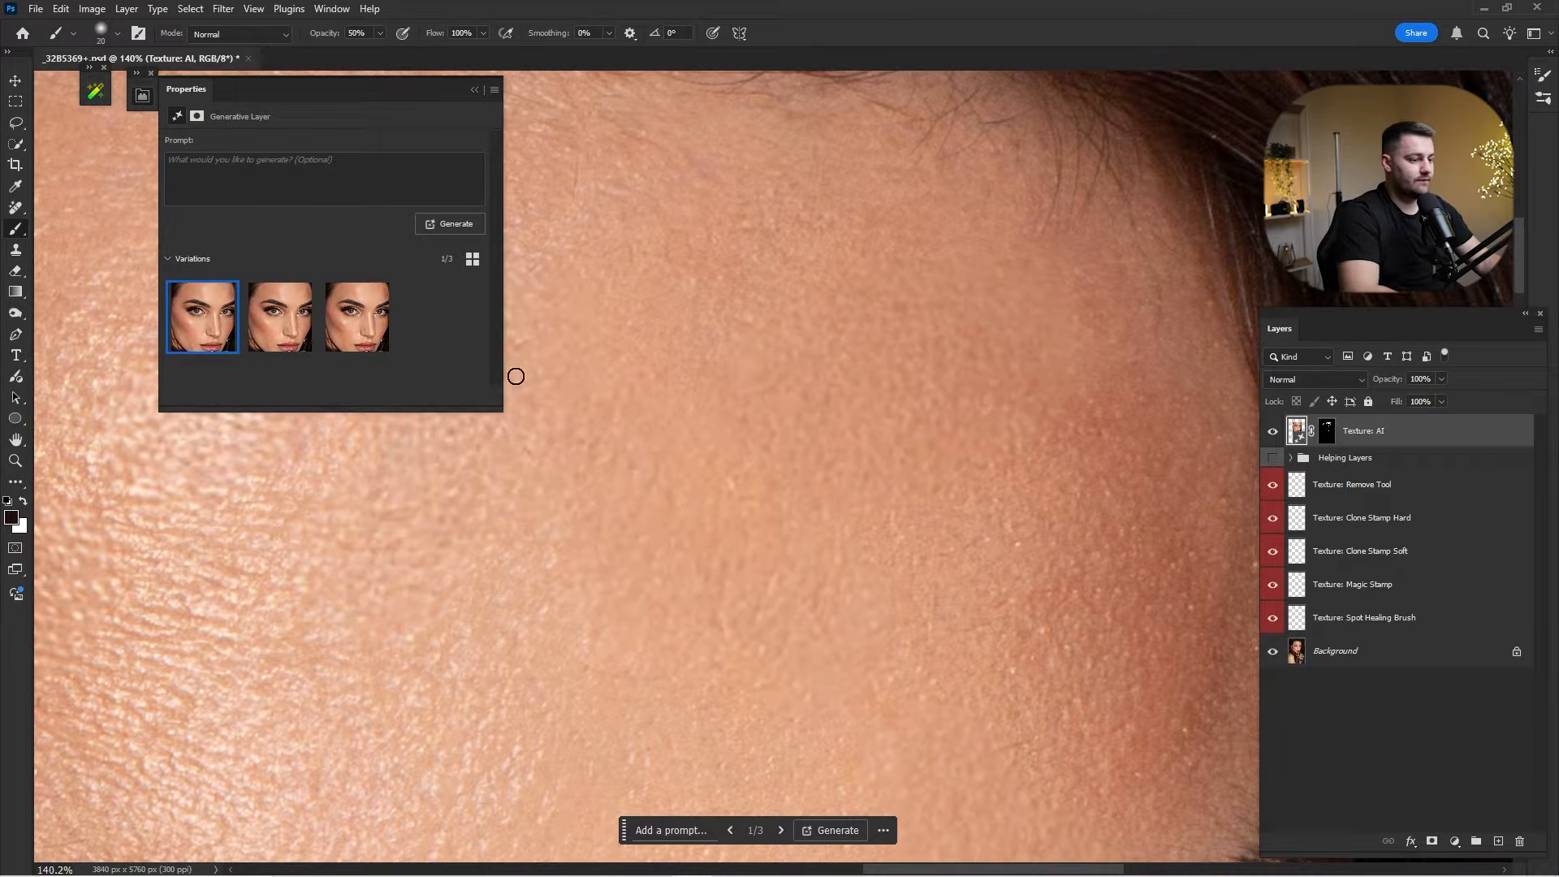
Examine the first variation on the right side of the forehead by hiding and showing the Texture: AI layer.
left_click_drag(720, 383, 661, 432)
left_click_drag(930, 412, 1234, 436)
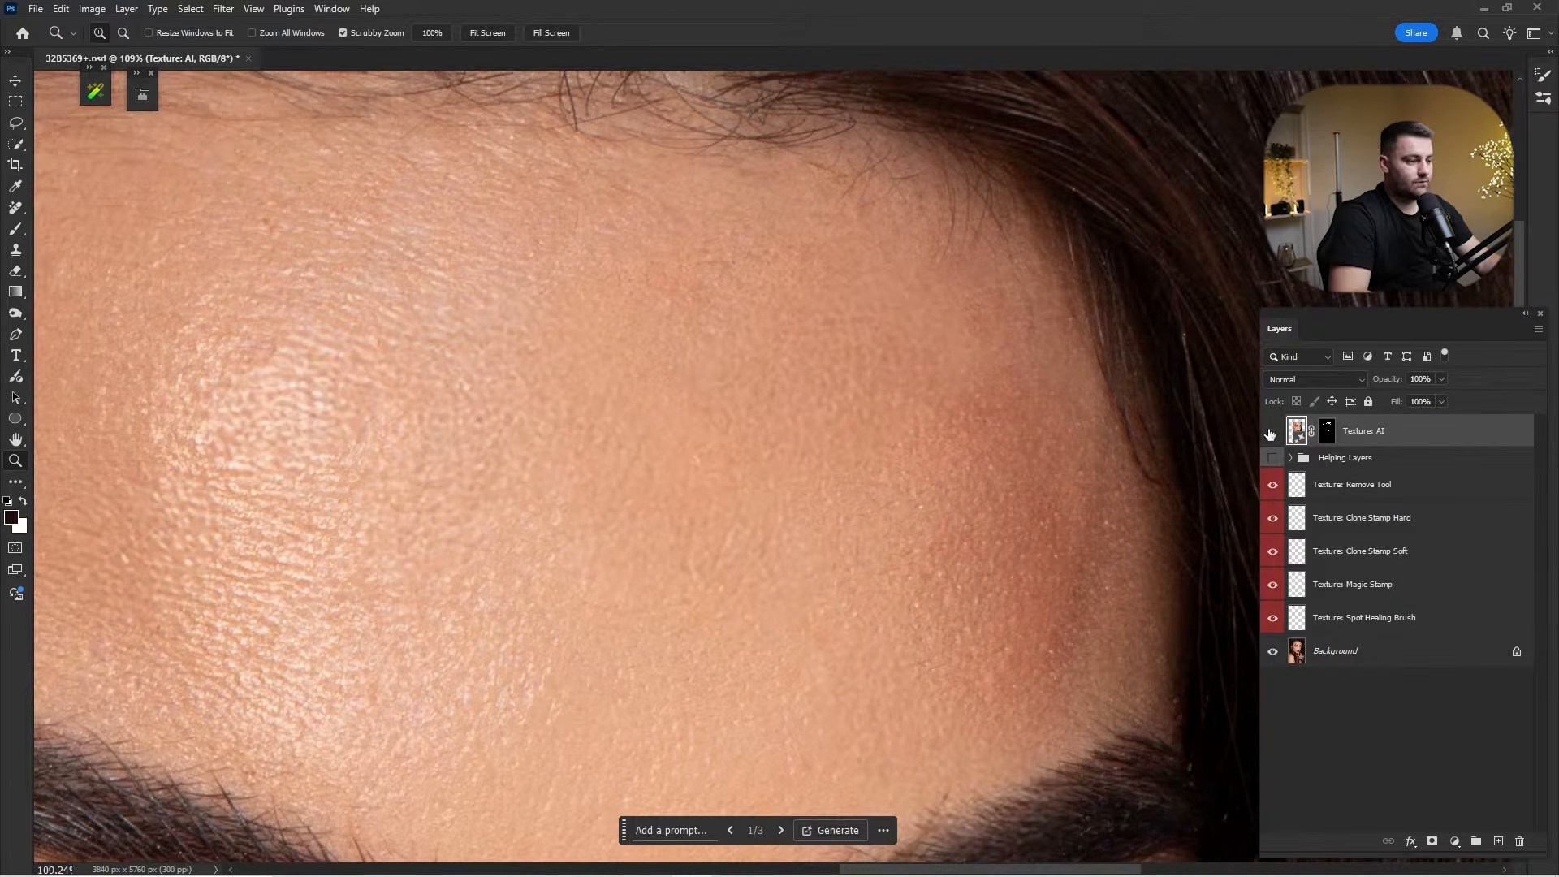
left_click(1272, 432)
left_click(1272, 431)
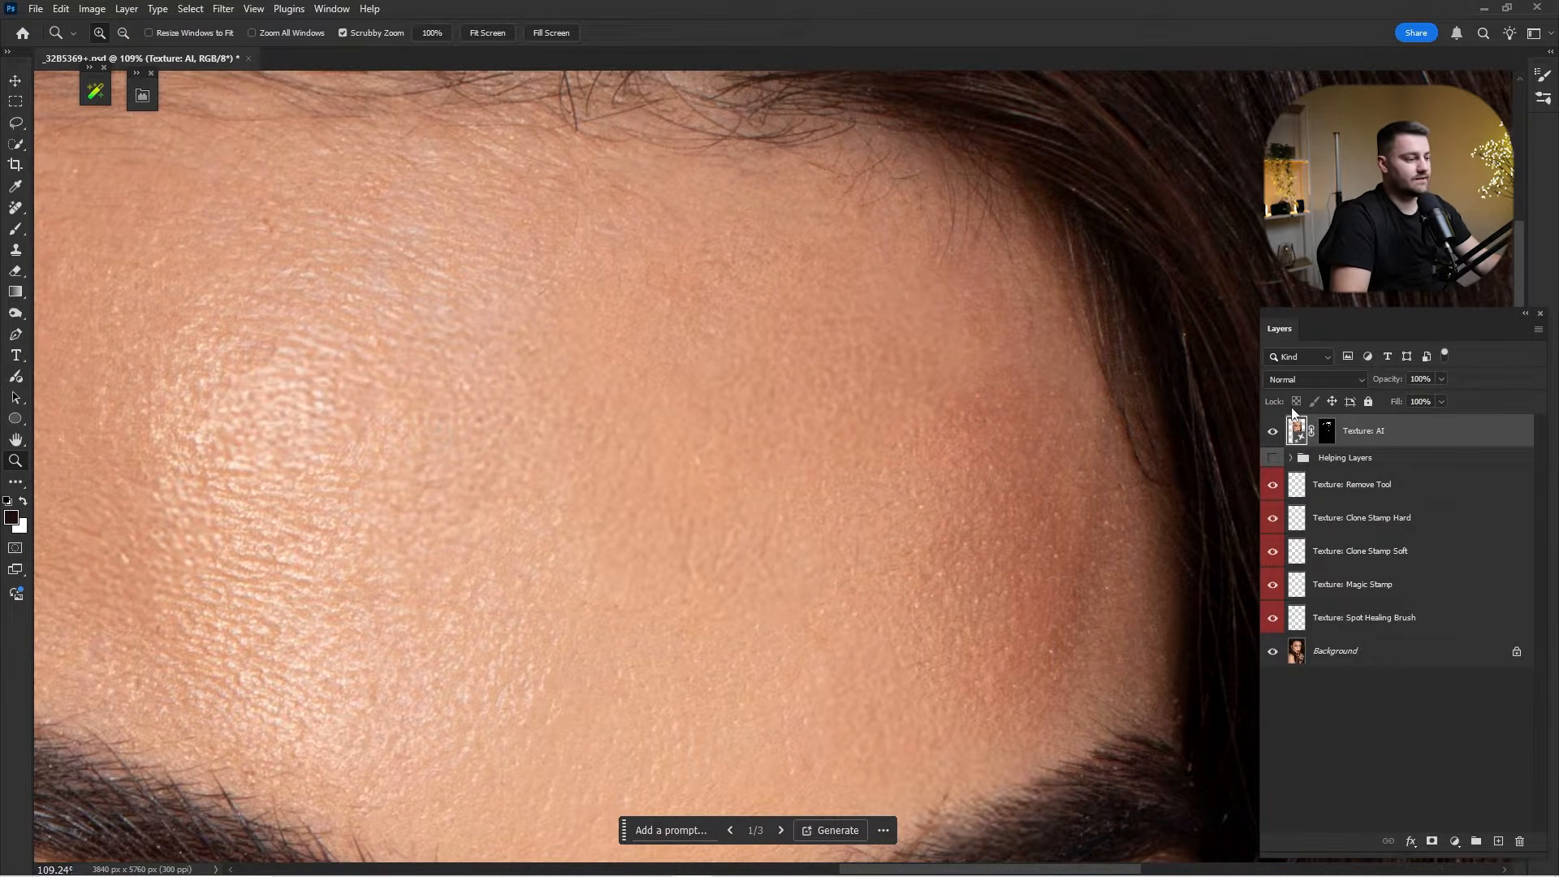
Produce a fourth variation of the Texture: AI layer from its generative properties and switch to the Brush tool.
left_click(153, 100)
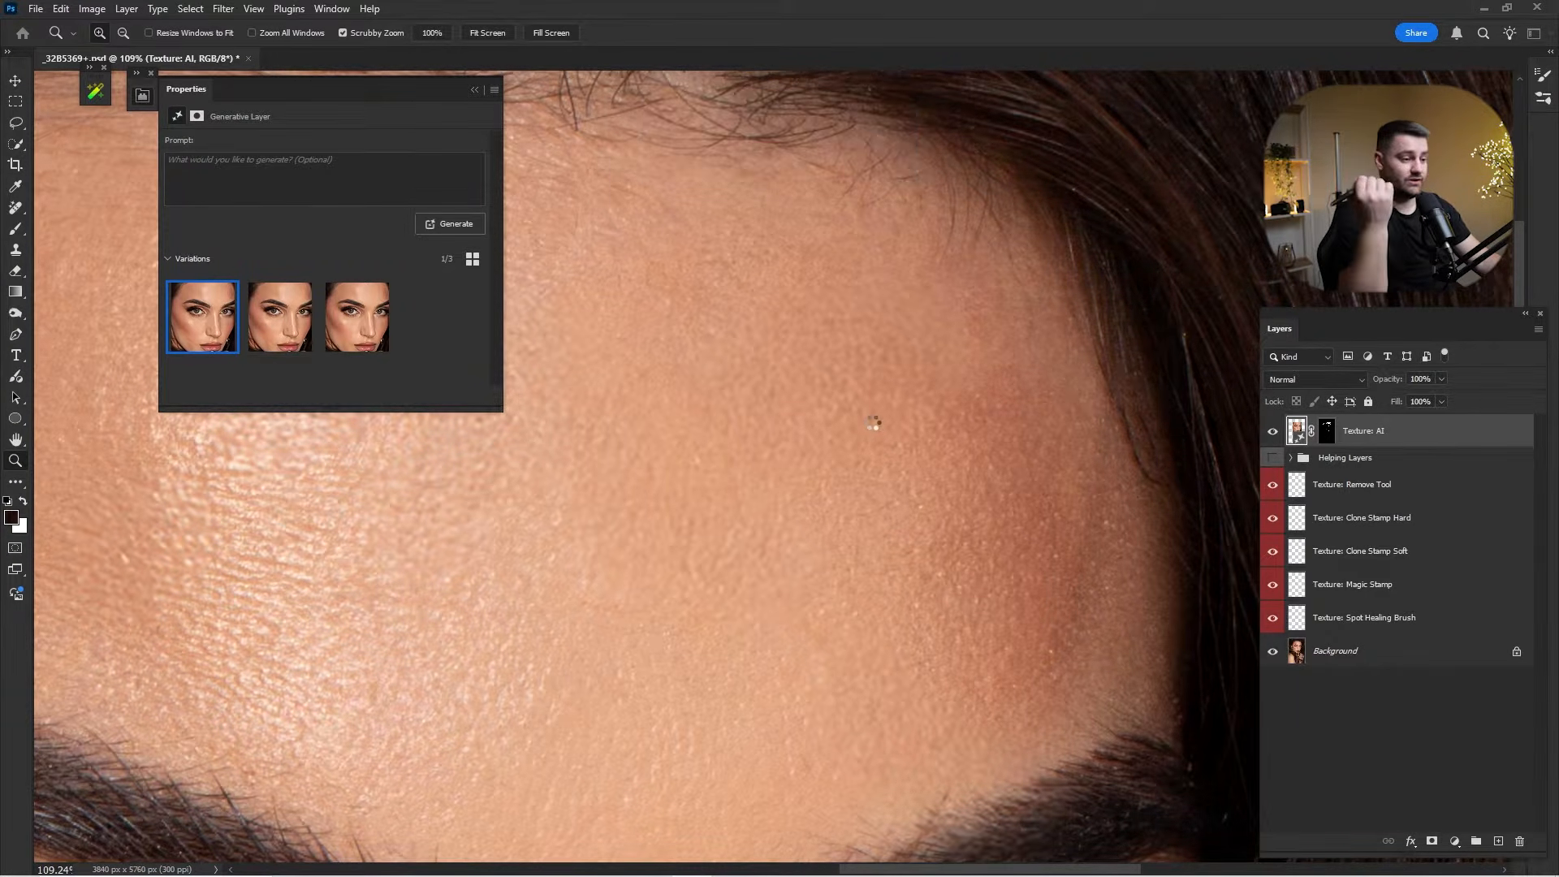
left_click_drag(993, 367, 1093, 377)
key("b")
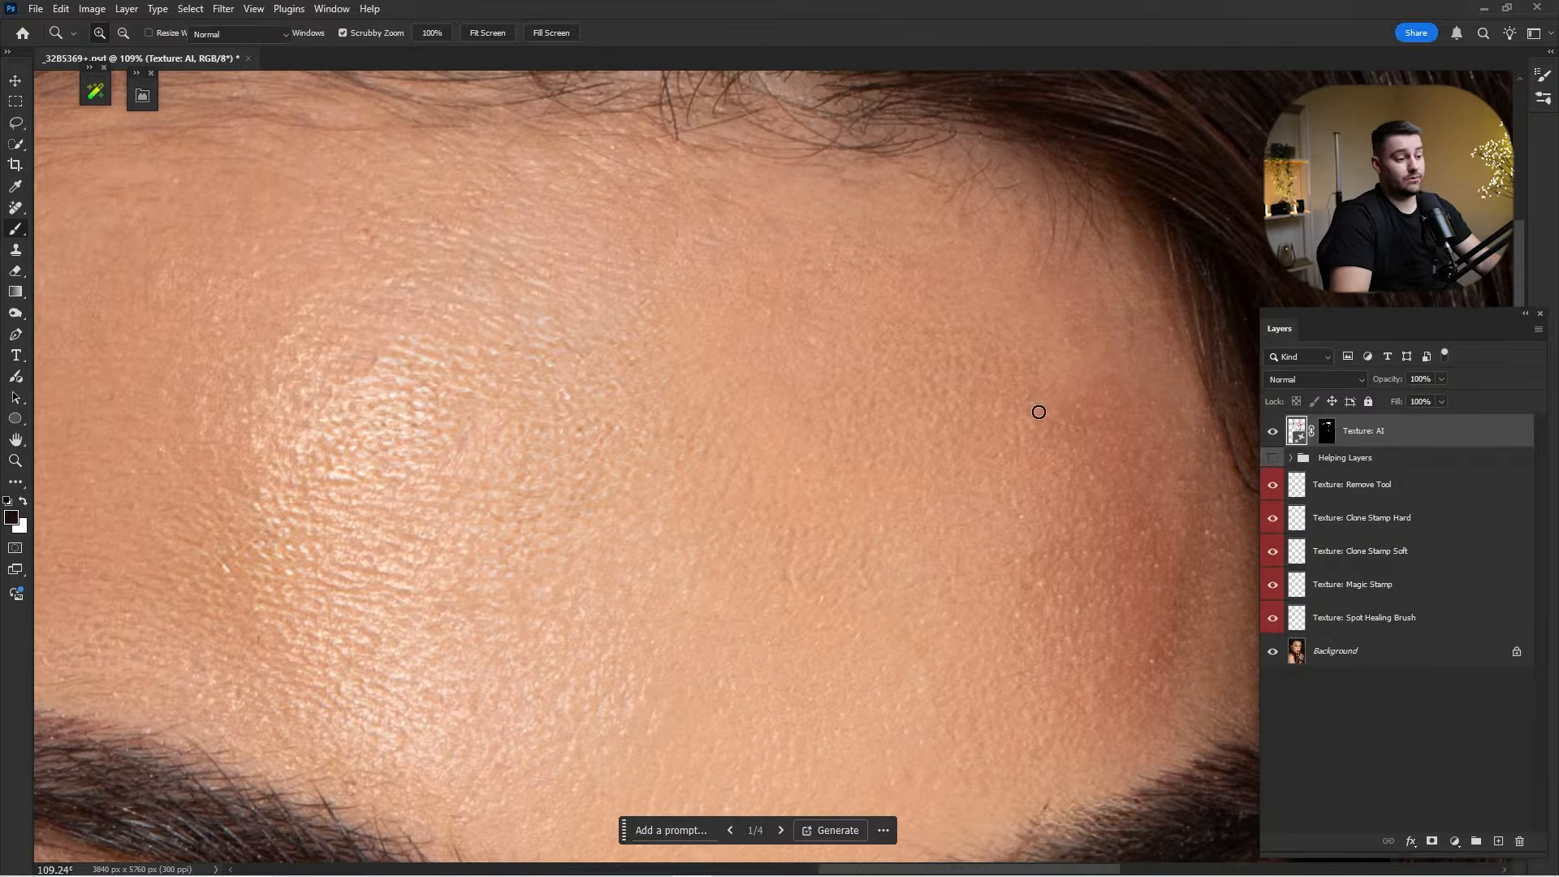
Compare the skin texture of the new variation with the Texture: AI layer repeatedly hidden and shown, ending at full view.
left_click(1266, 440)
left_click(1266, 439)
left_click(1267, 439)
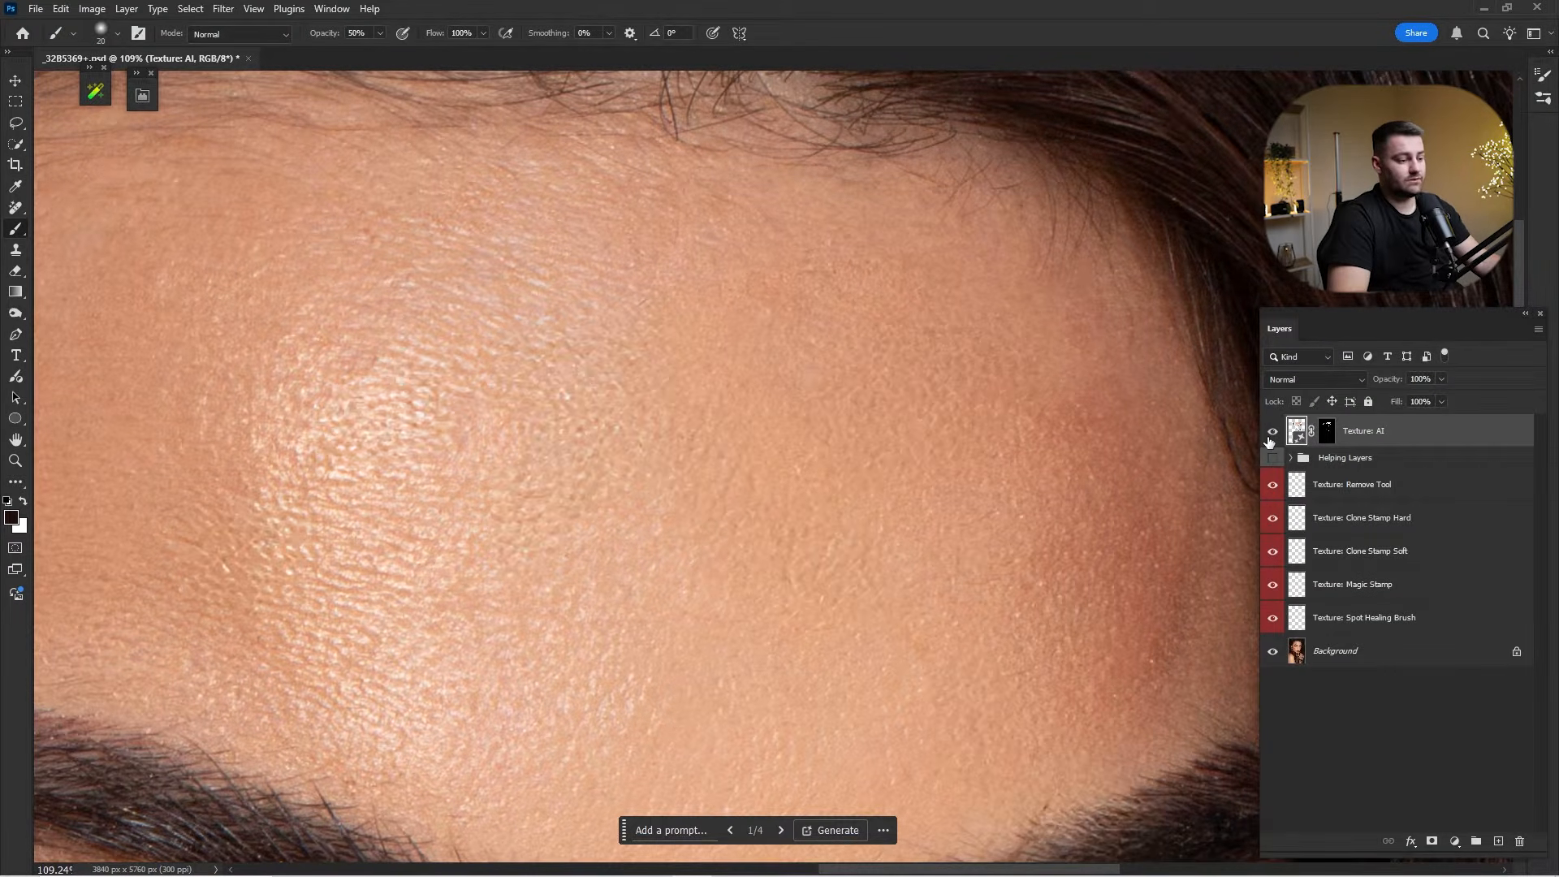
left_click(1267, 437)
left_click(1267, 437)
left_click(1268, 437)
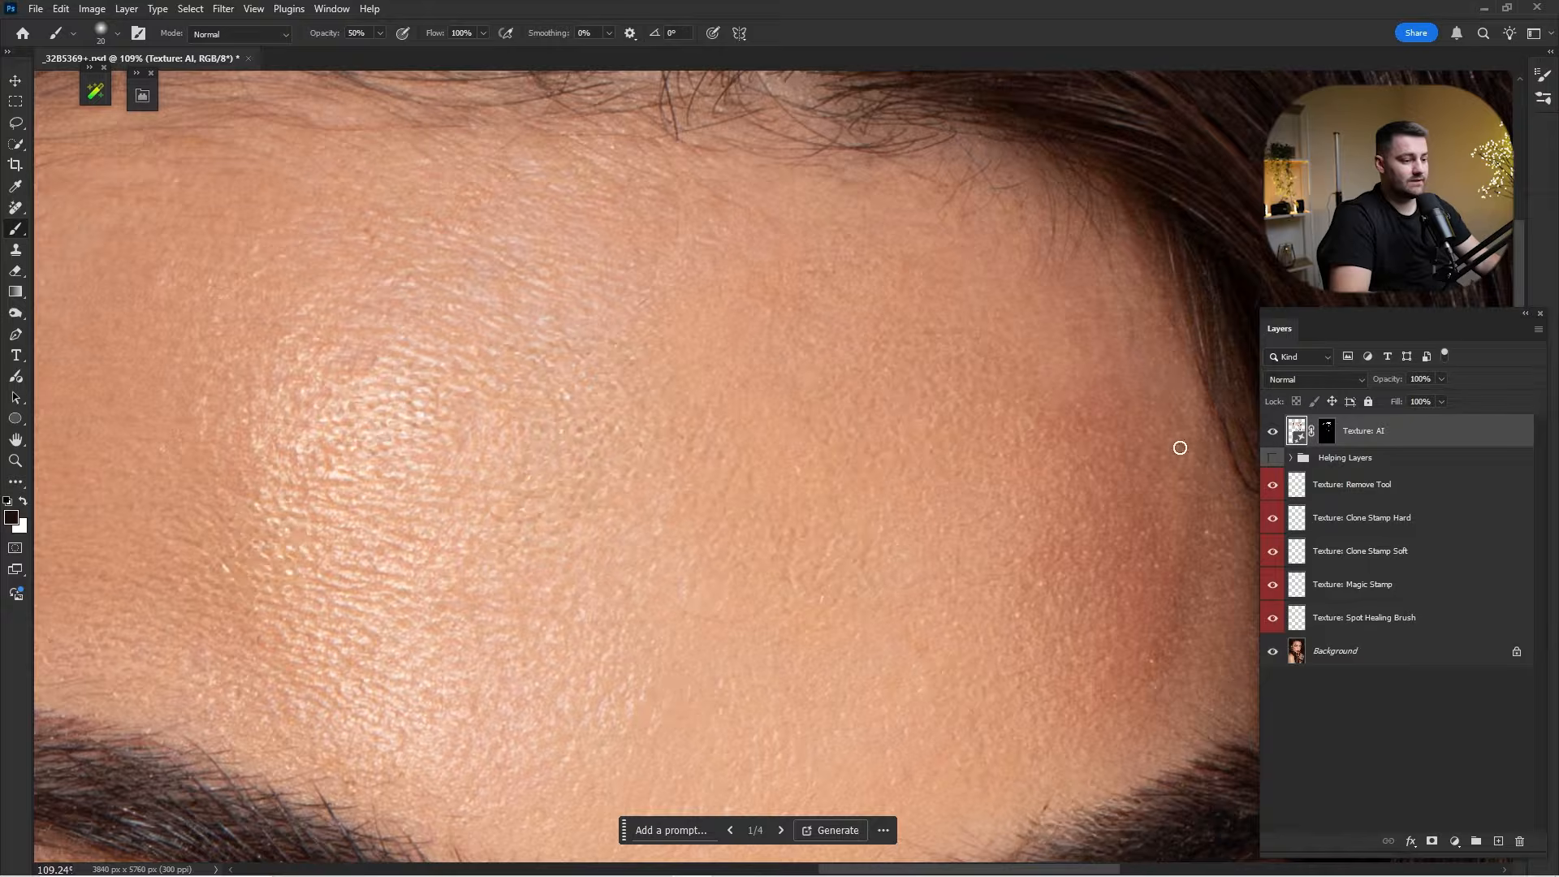
scroll(968, 445, "down", 5)
key("z")
left_click_drag(968, 445, 1228, 470)
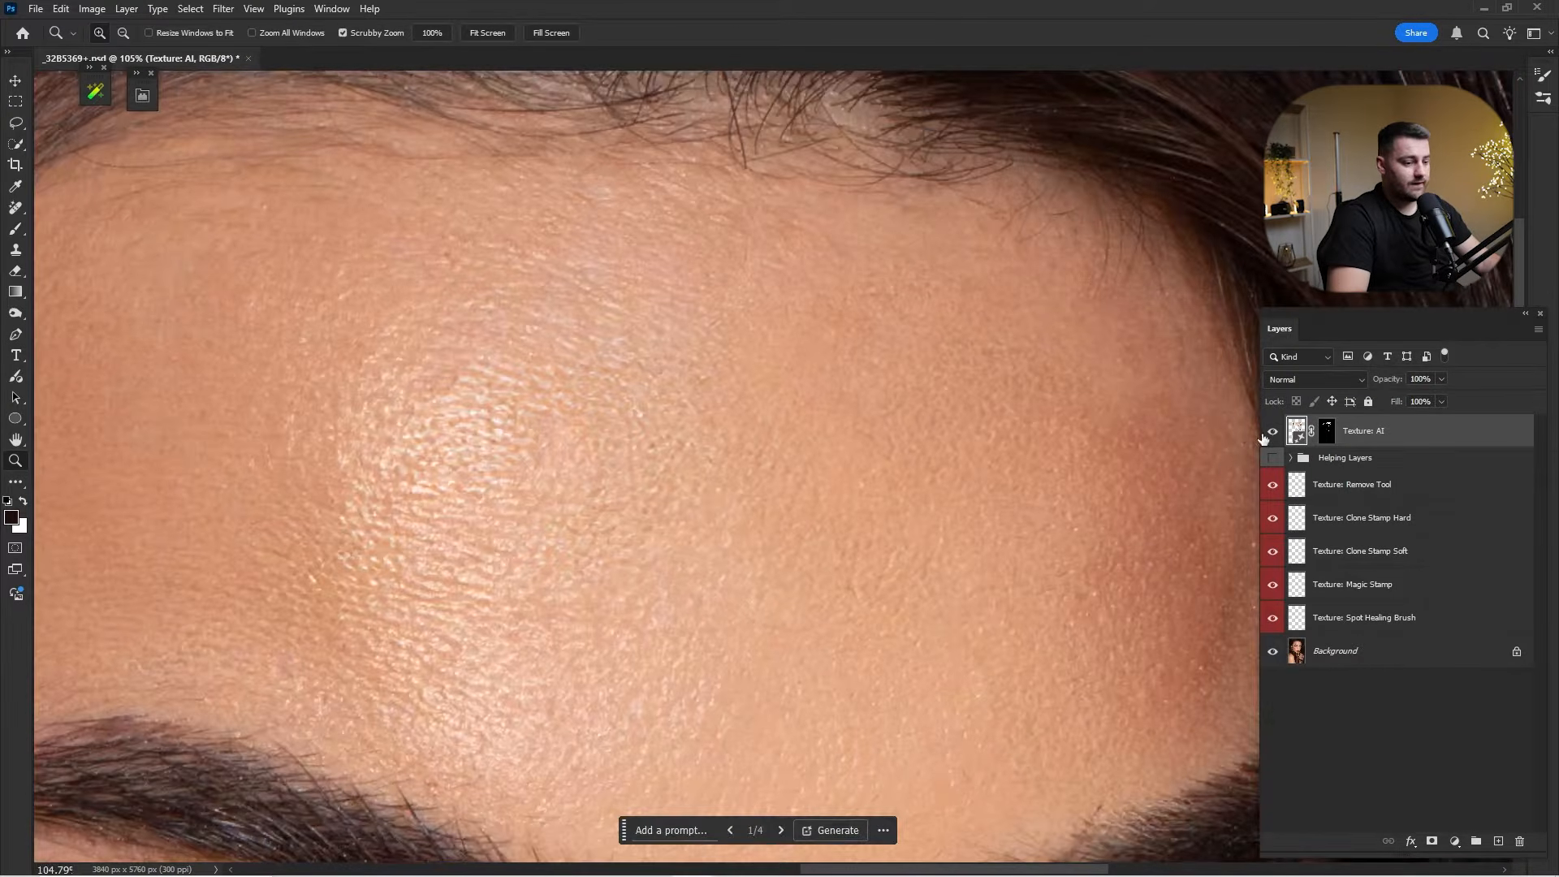
left_click(1264, 439)
left_click(1264, 439)
key("ctrl+0")
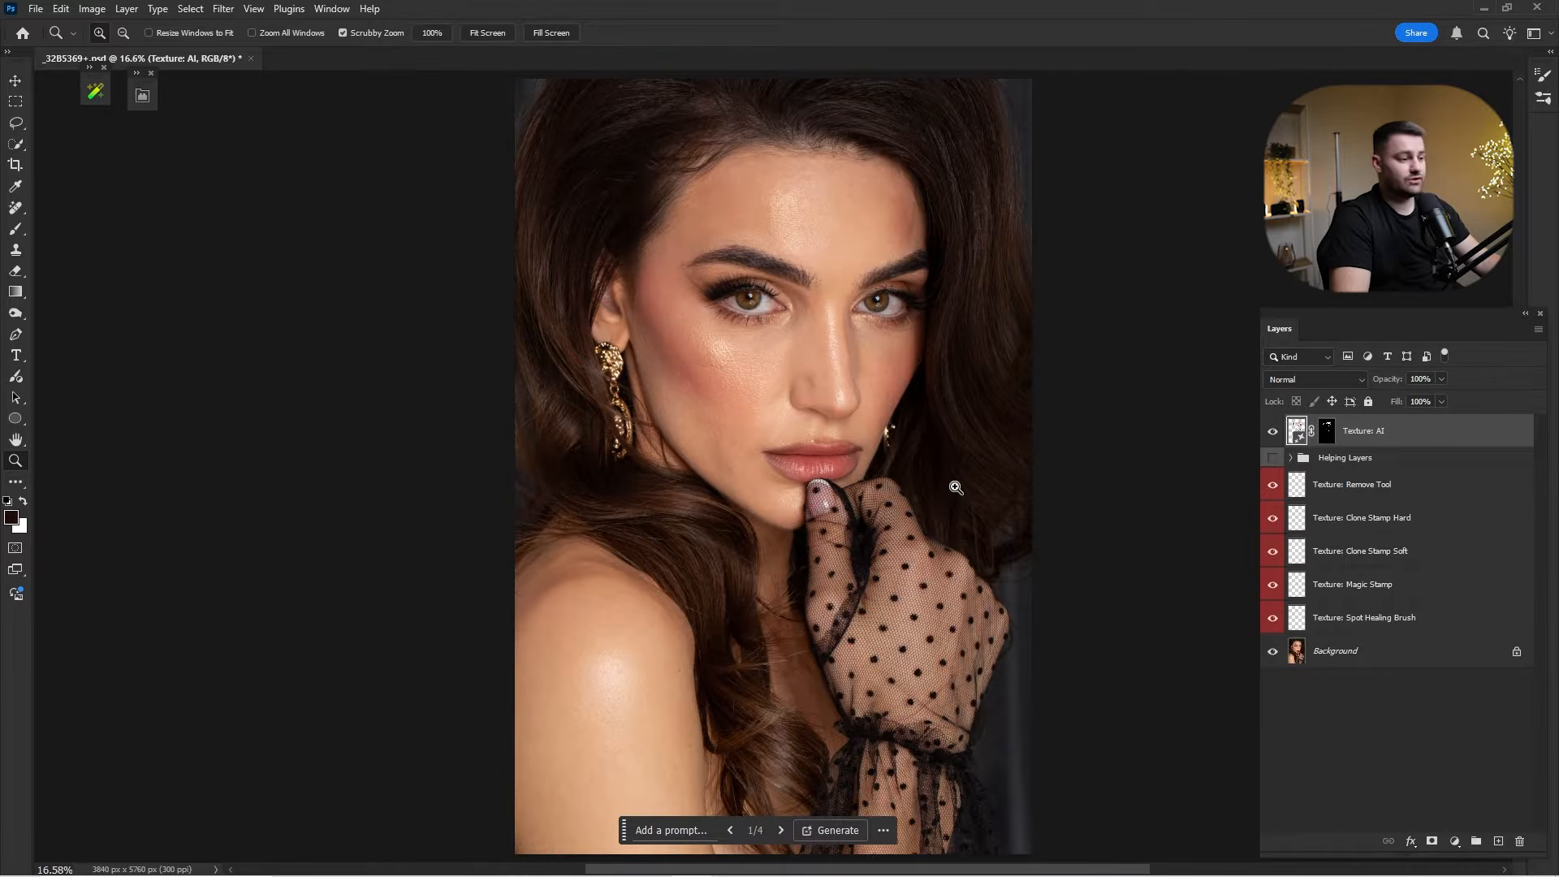
Go through the texture layers one by one from Spot Healing Brush upward, ending on the Texture: Remove Tool layer.
left_click(1354, 627)
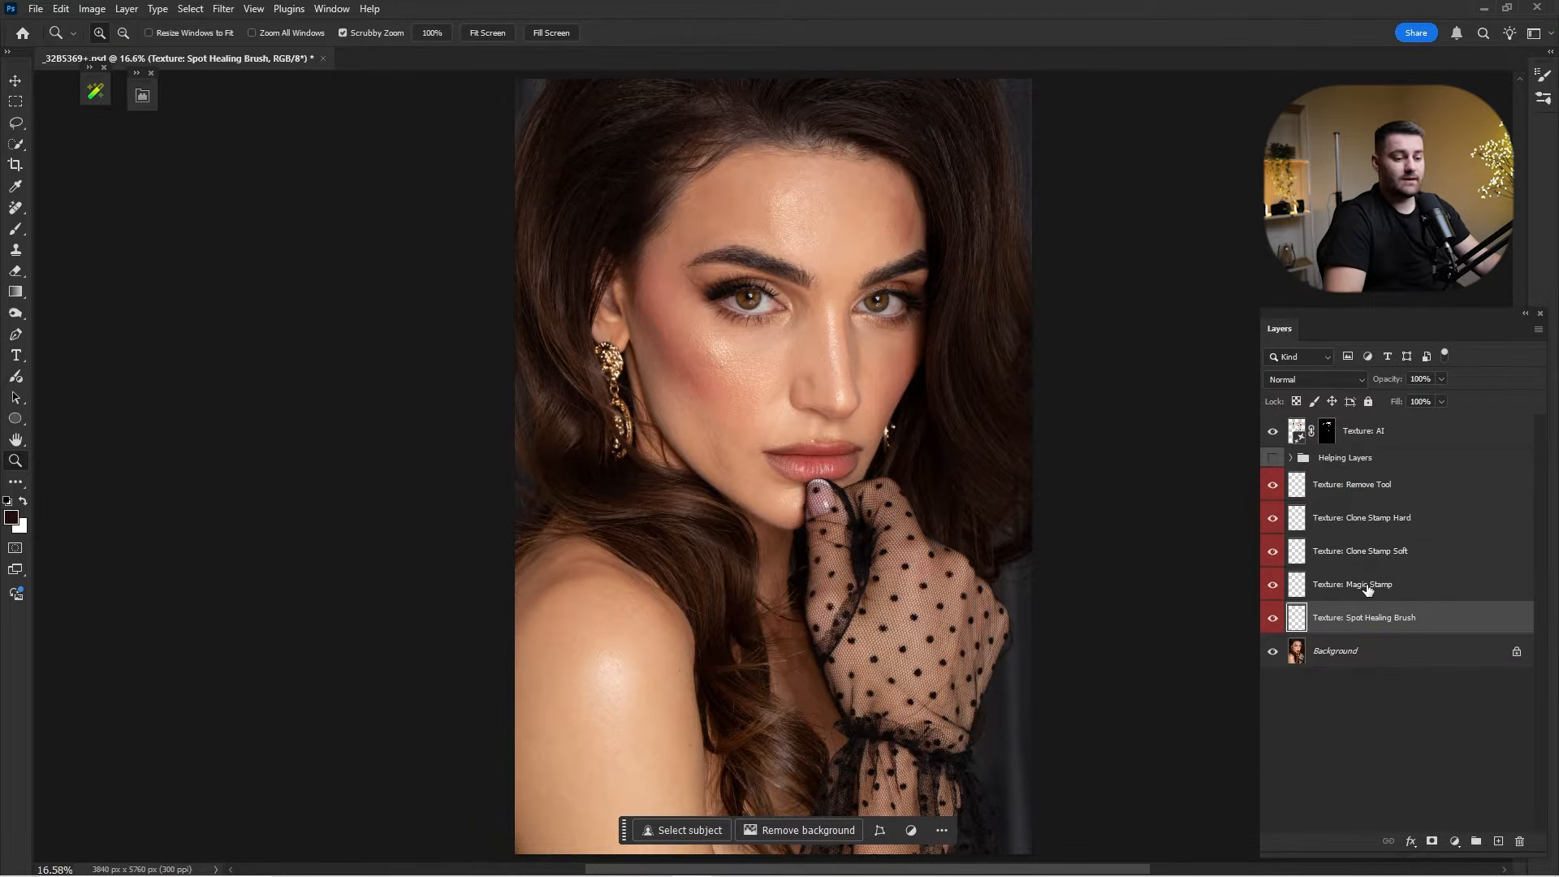
left_click(1368, 586)
left_click(1388, 555)
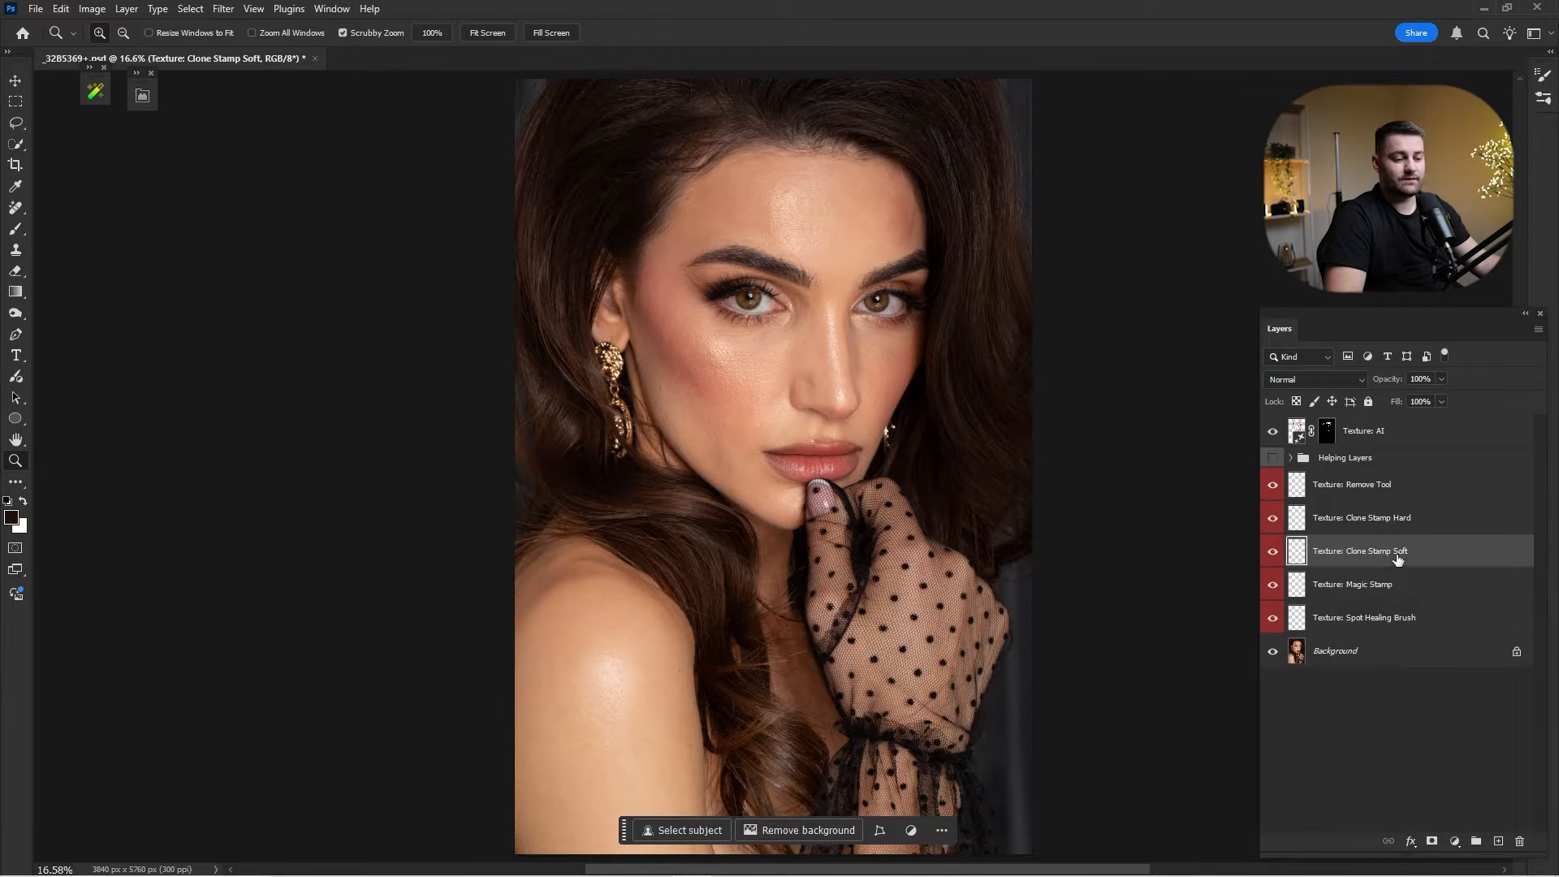
left_click(1378, 529)
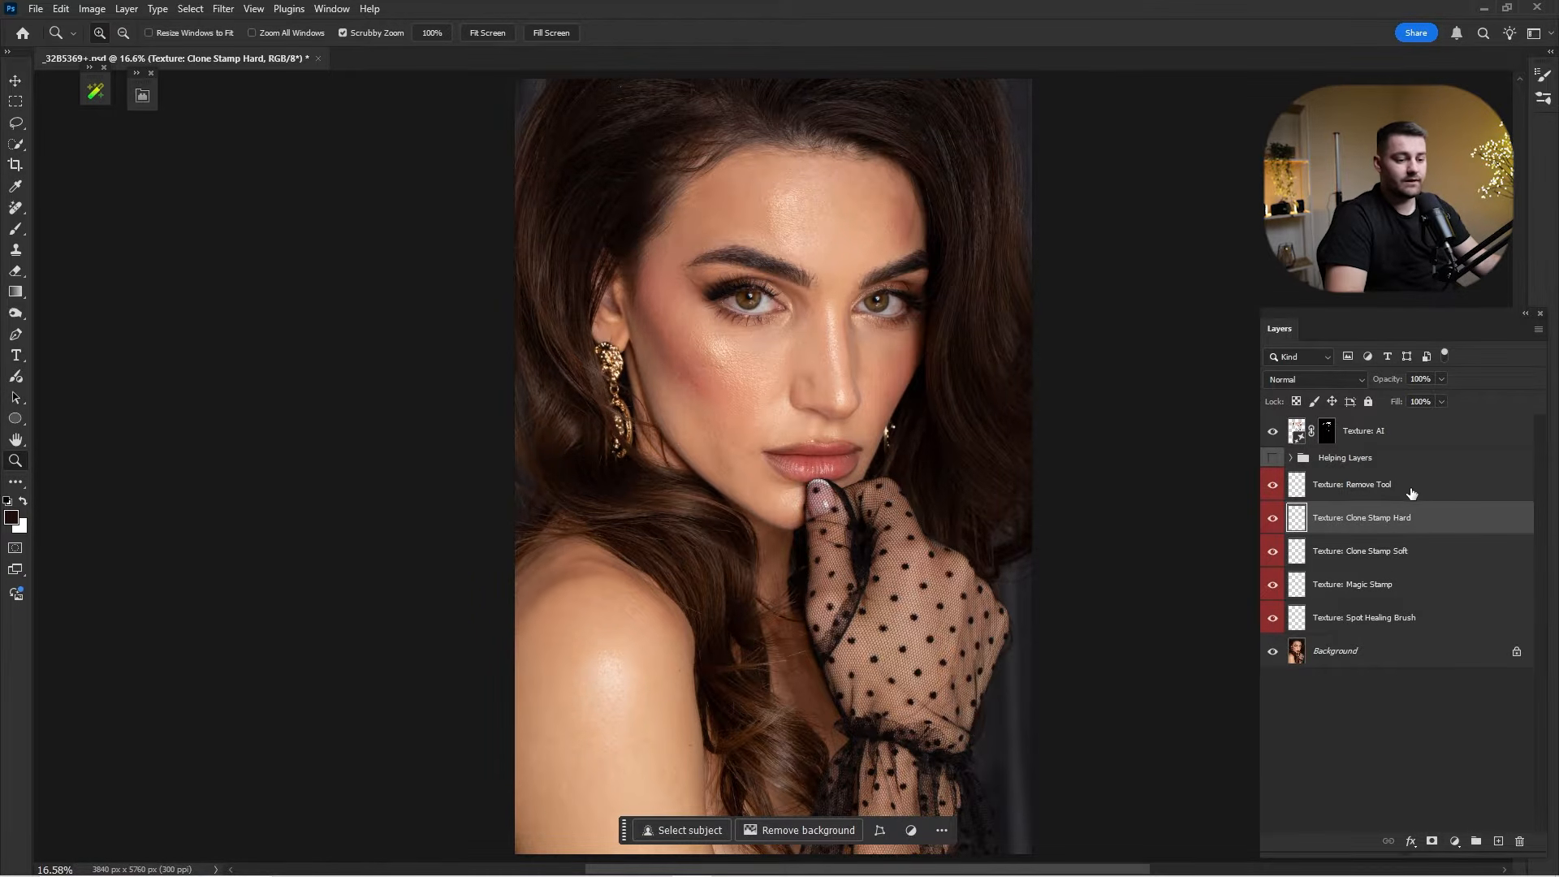
left_click(1378, 497)
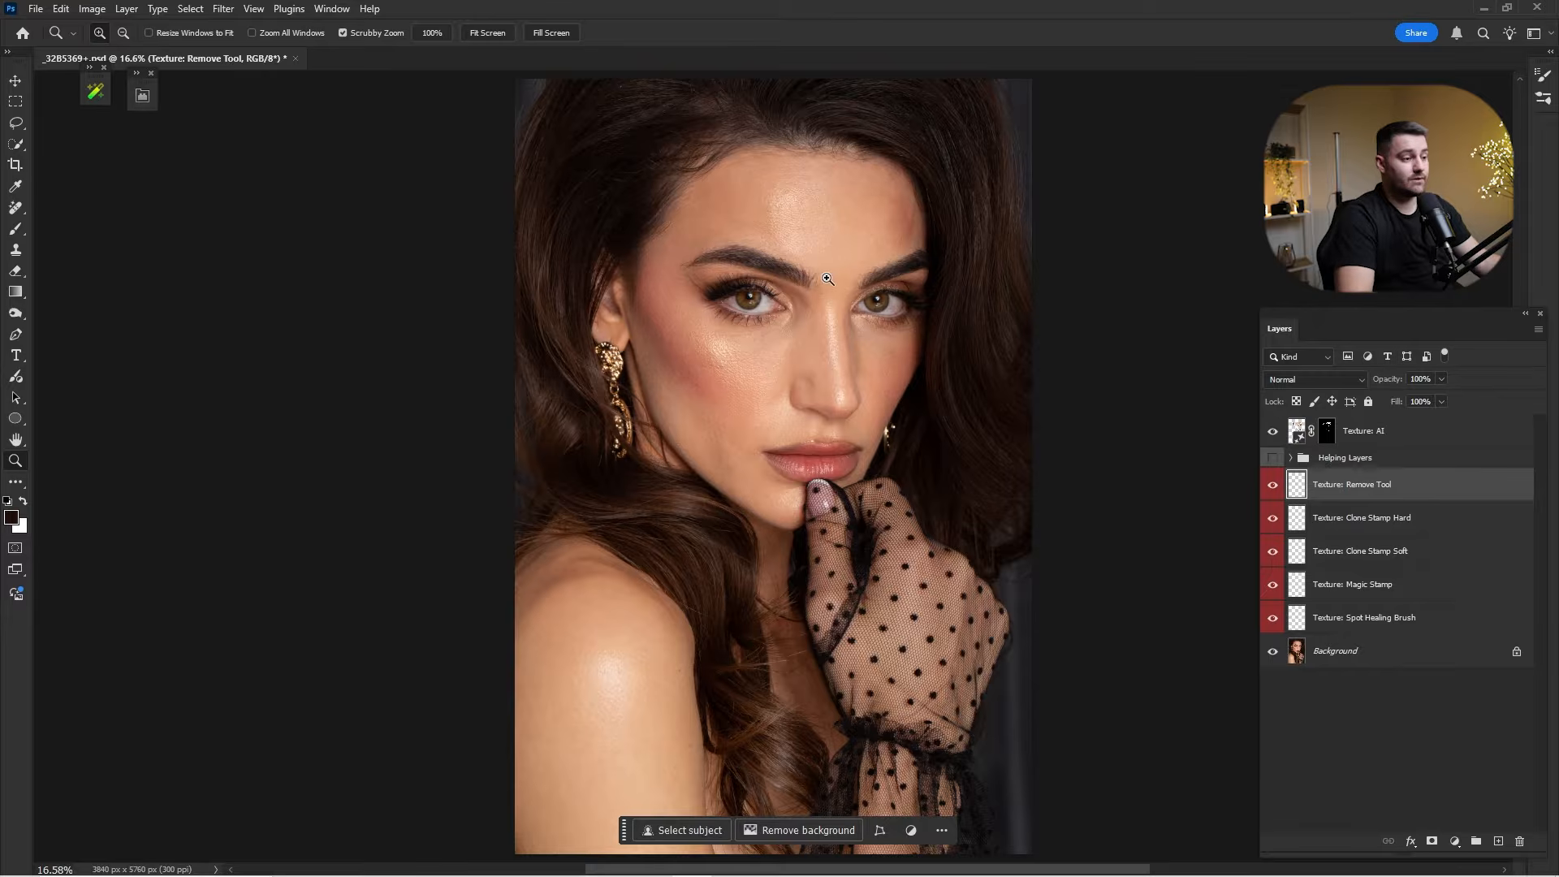
Activate the Remove Tool and frame the forehead and eyes for retouching.
left_click(16, 207)
left_click(59, 255)
left_click_drag(817, 307, 832, 480)
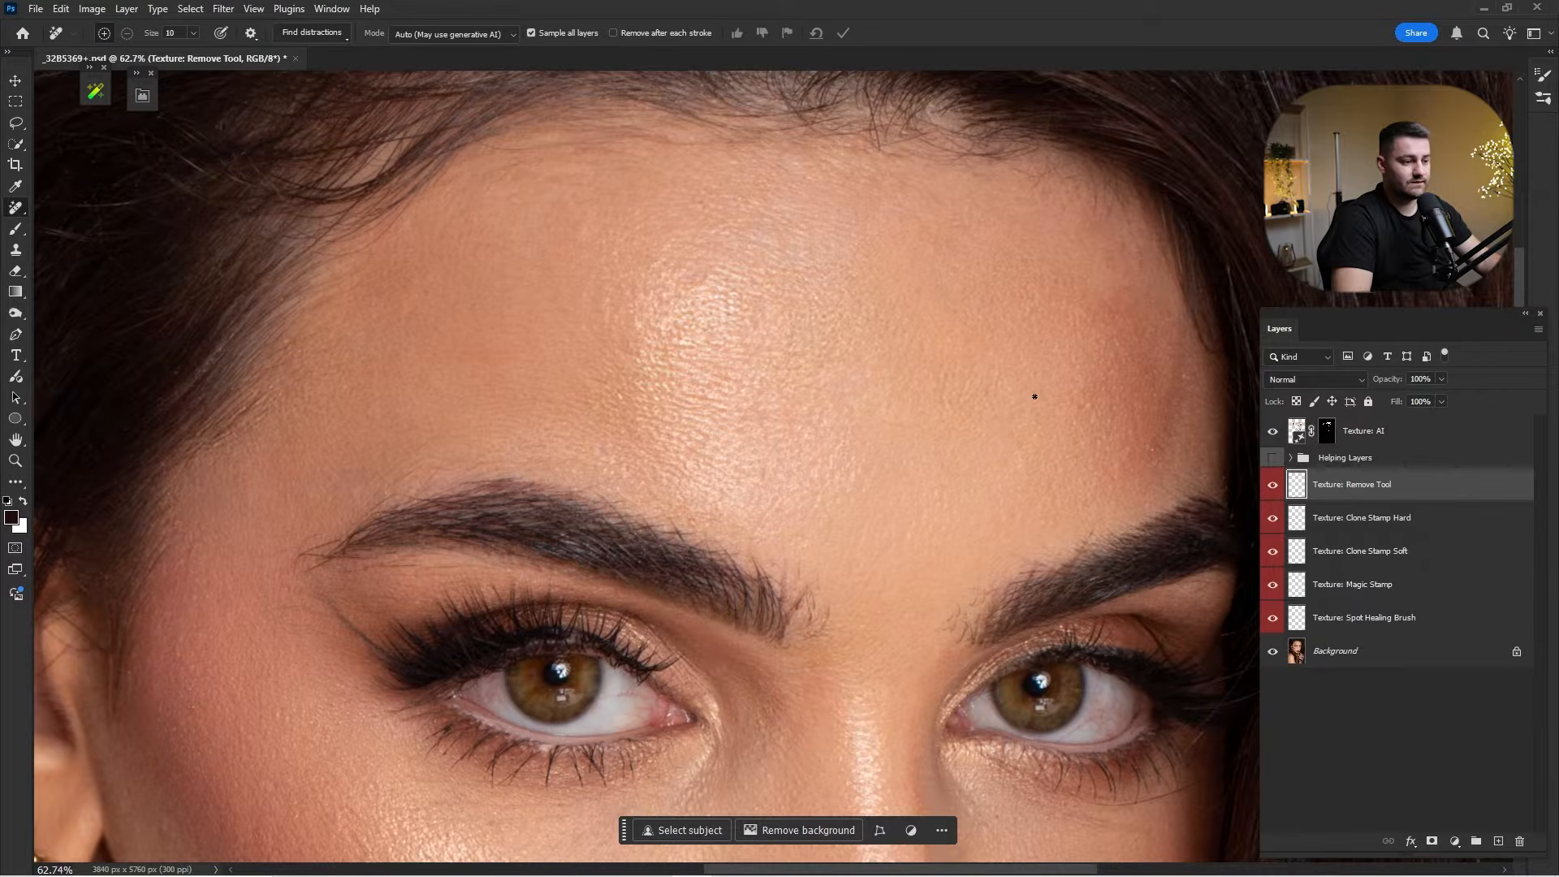
left_click_drag(1037, 397, 1121, 410)
Compare the original photo with the retouched result by alternately showing only the Background layer and all visible layers.
scroll(1120, 410, "down", 5)
left_click(1274, 653, "alt")
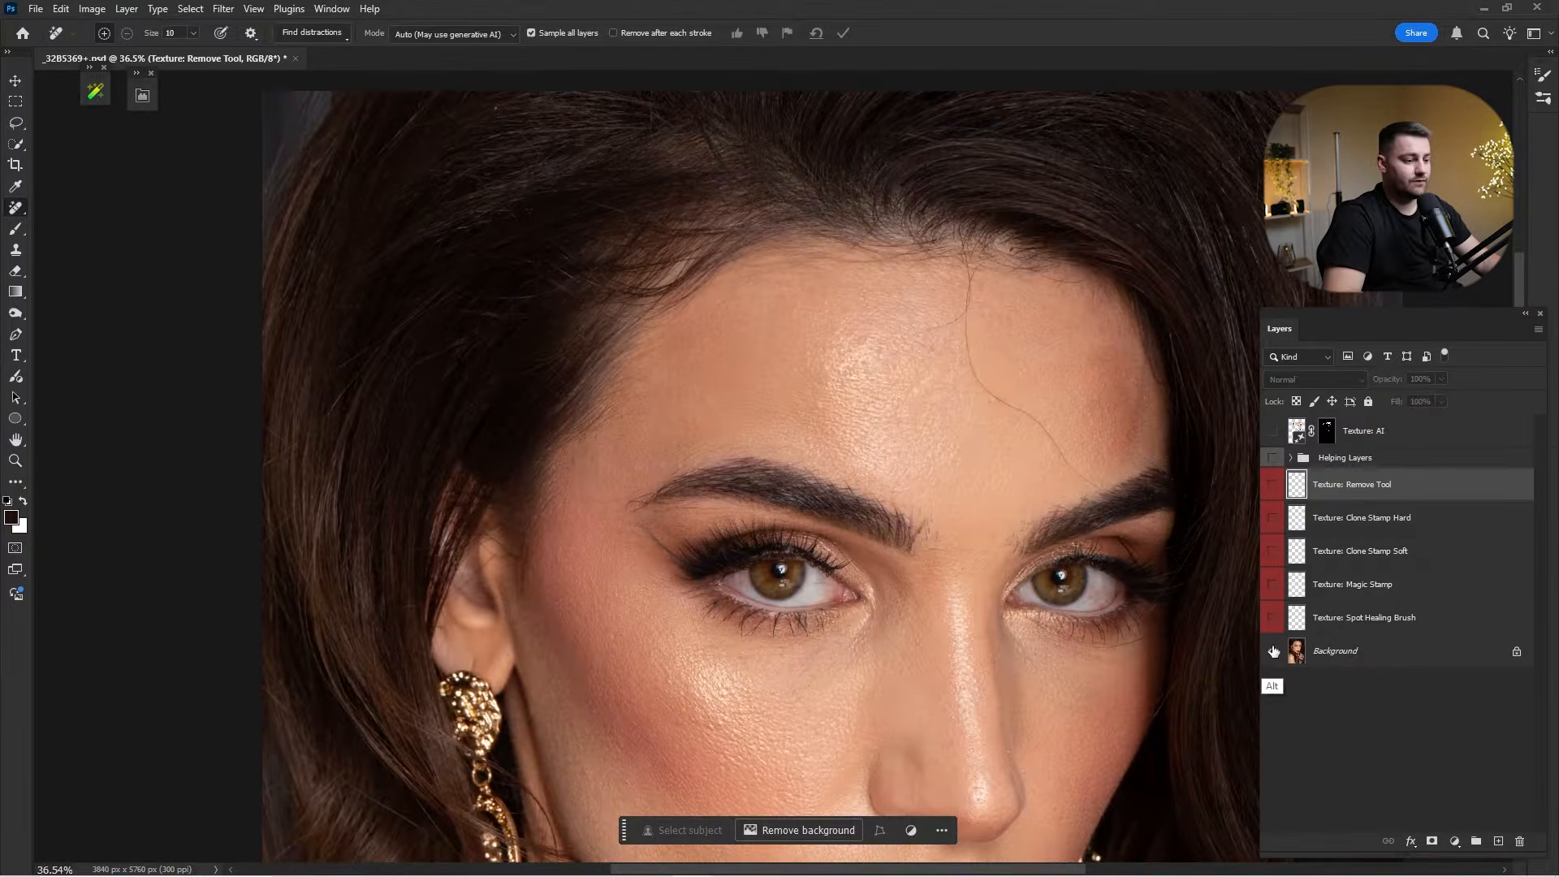
left_click(1274, 651, "alt")
left_click(1276, 647, "alt")
left_click(1279, 639, "alt")
key("ctrl+0")
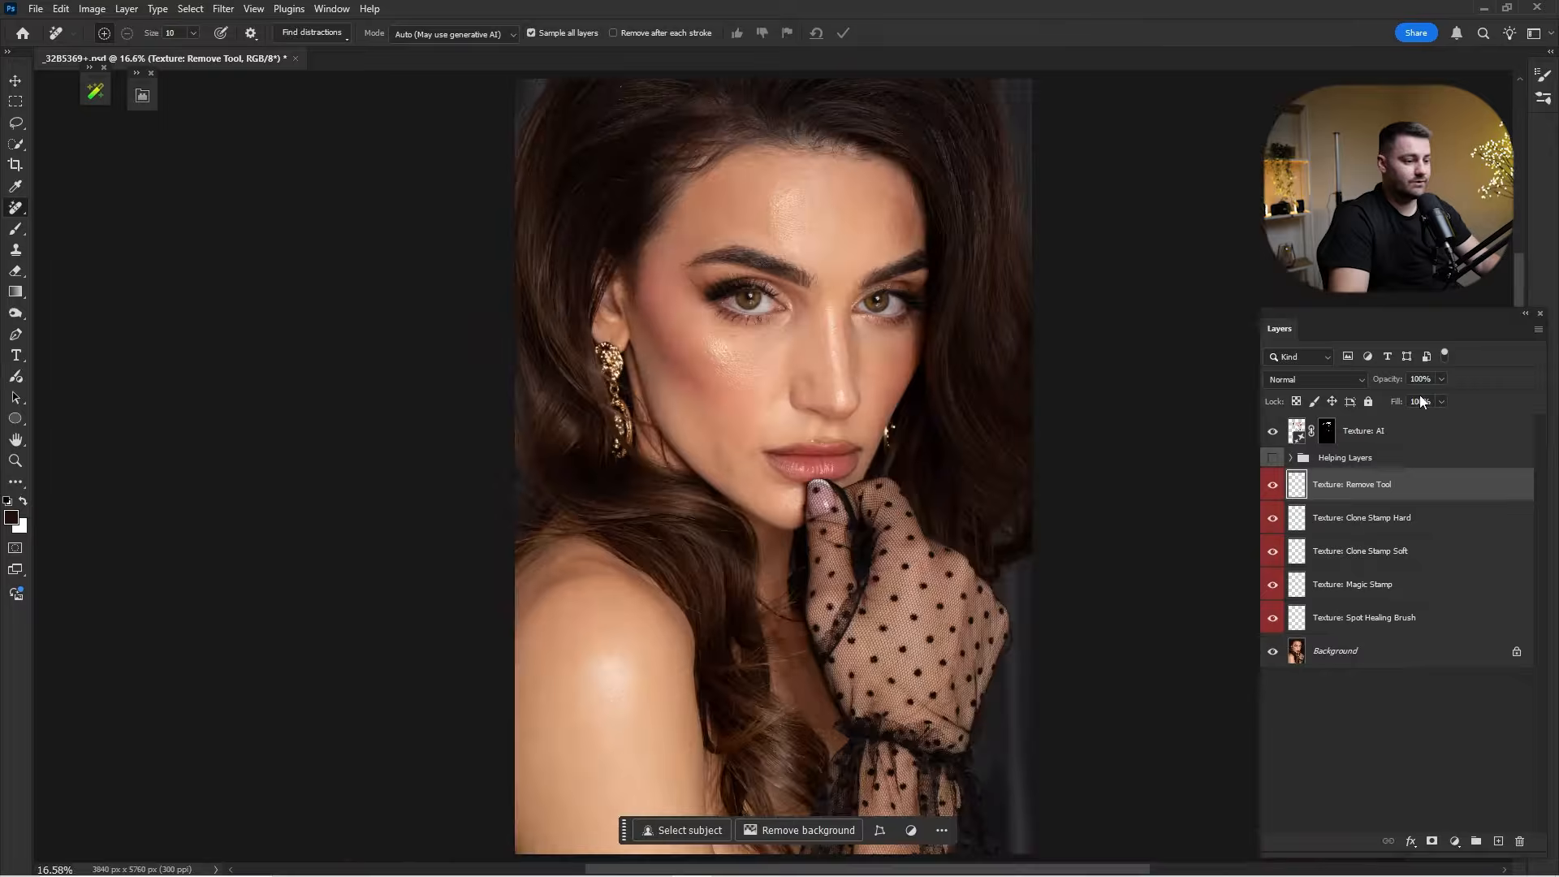
Move the Helping Layers group above the Texture: AI layer and hide every layer except Background.
left_click(1274, 650, "alt")
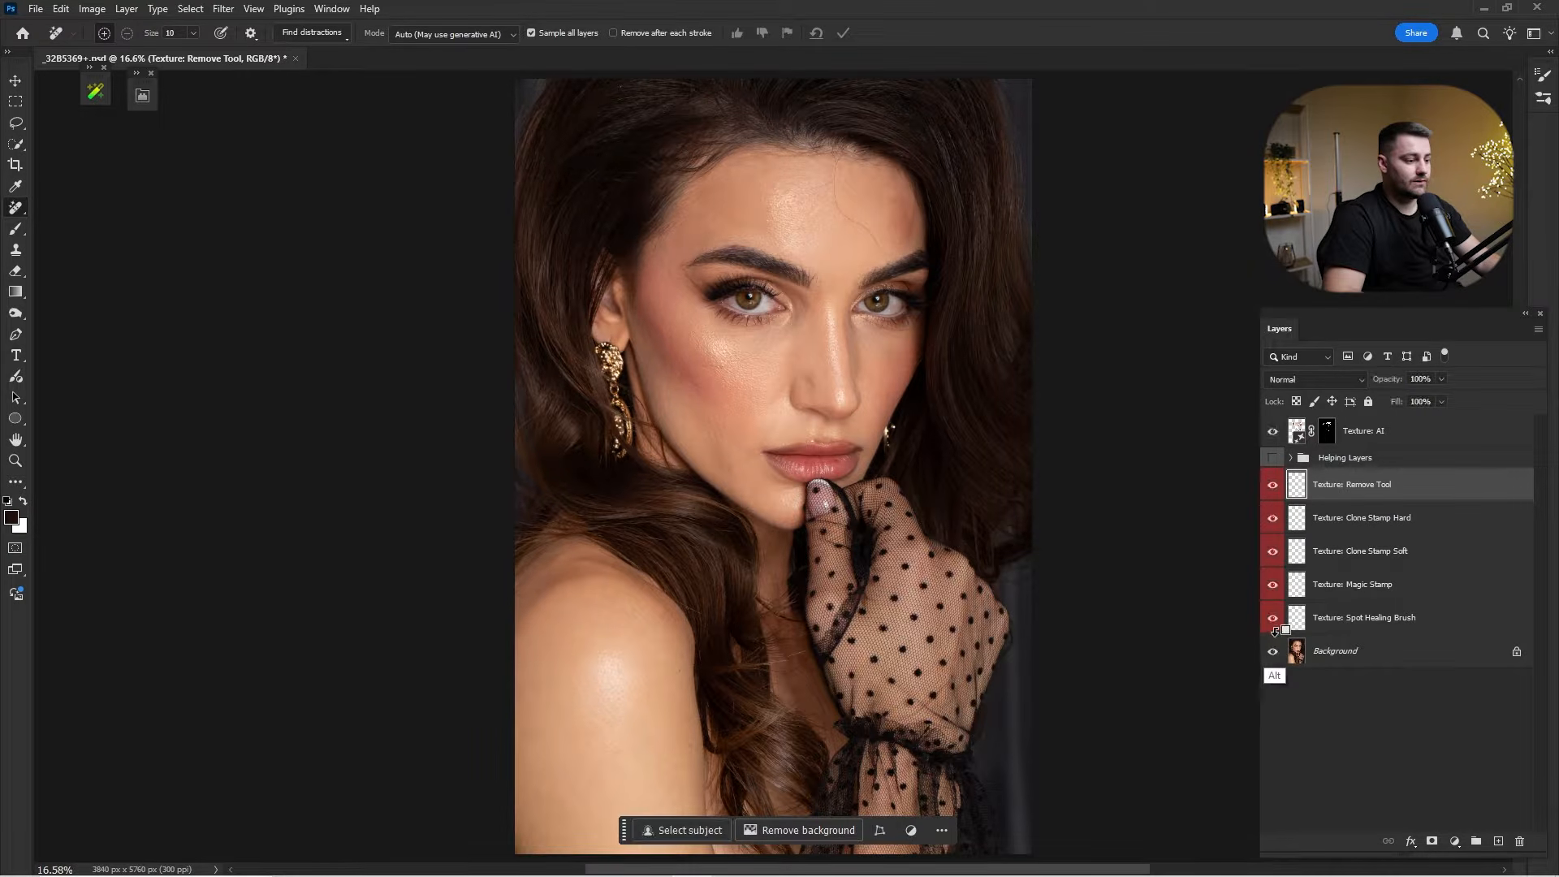
left_click(1371, 435)
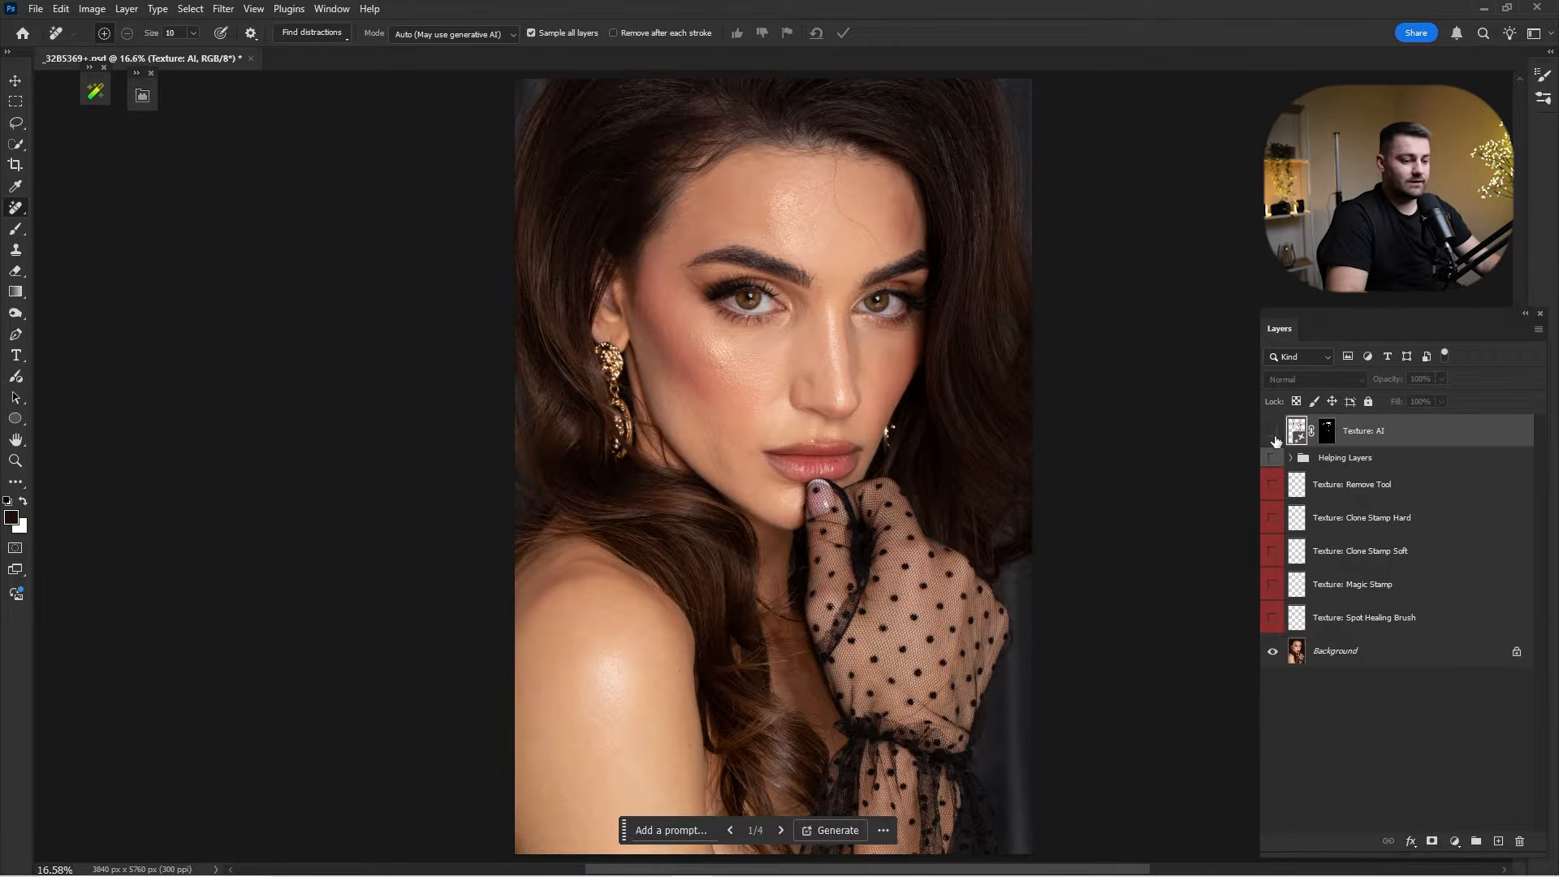
left_click_drag(1272, 434, 1287, 619)
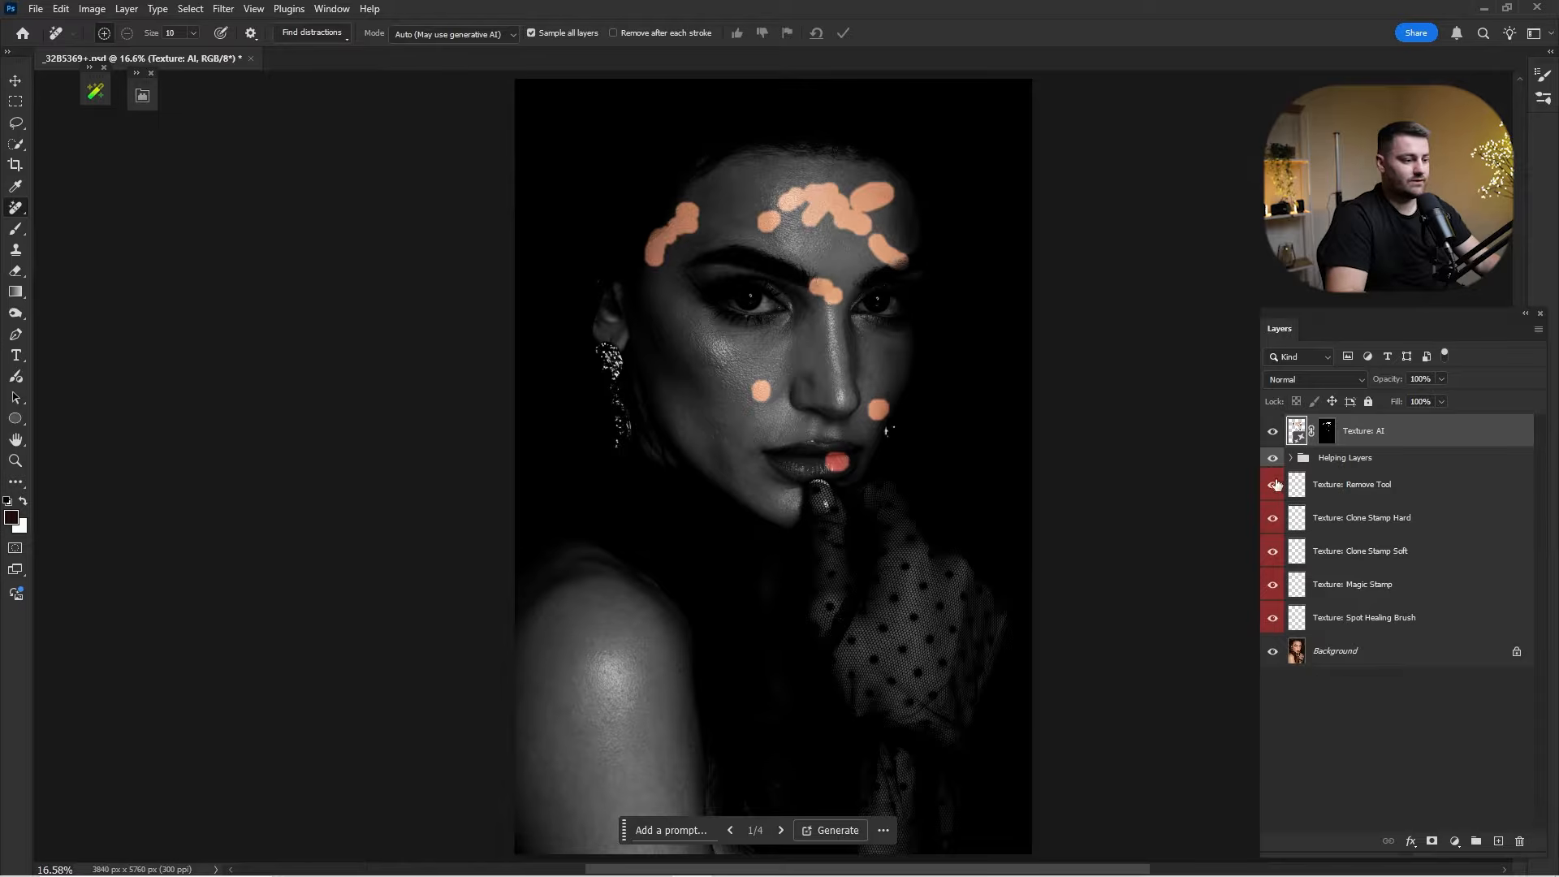
mouse_move(1321, 470)
left_mouse_down()
mouse_move(1281, 432)
mouse_move(1268, 619)
left_mouse_up()
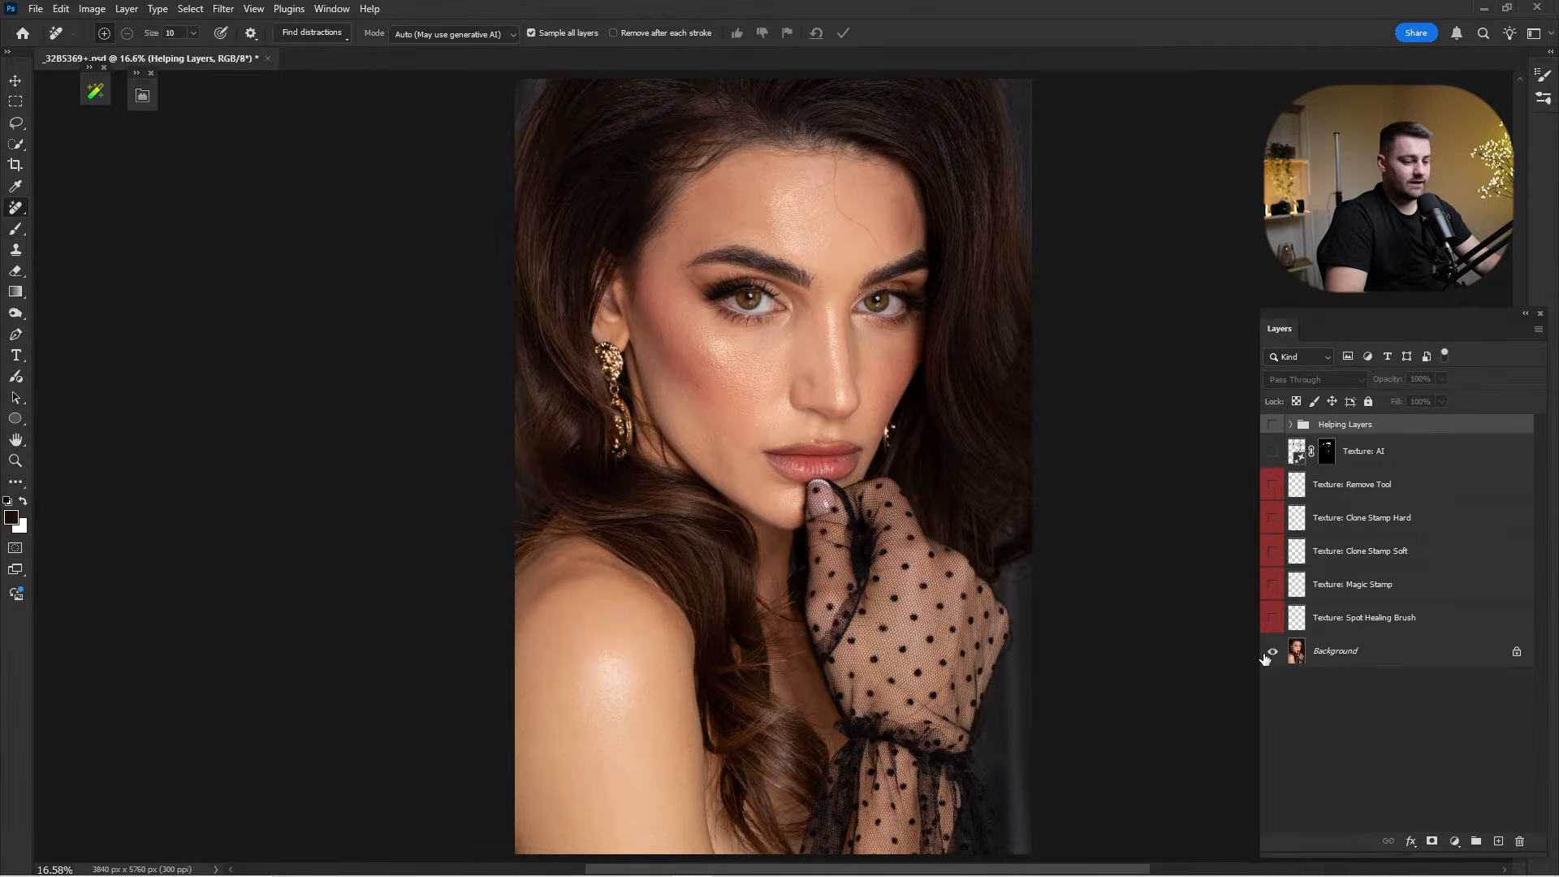
Reveal the texture layers one by one over transparency from Spot Healing Brush up to Texture: AI, and show the Background again.
left_click(1272, 651)
left_click(1273, 619)
left_click(1272, 585)
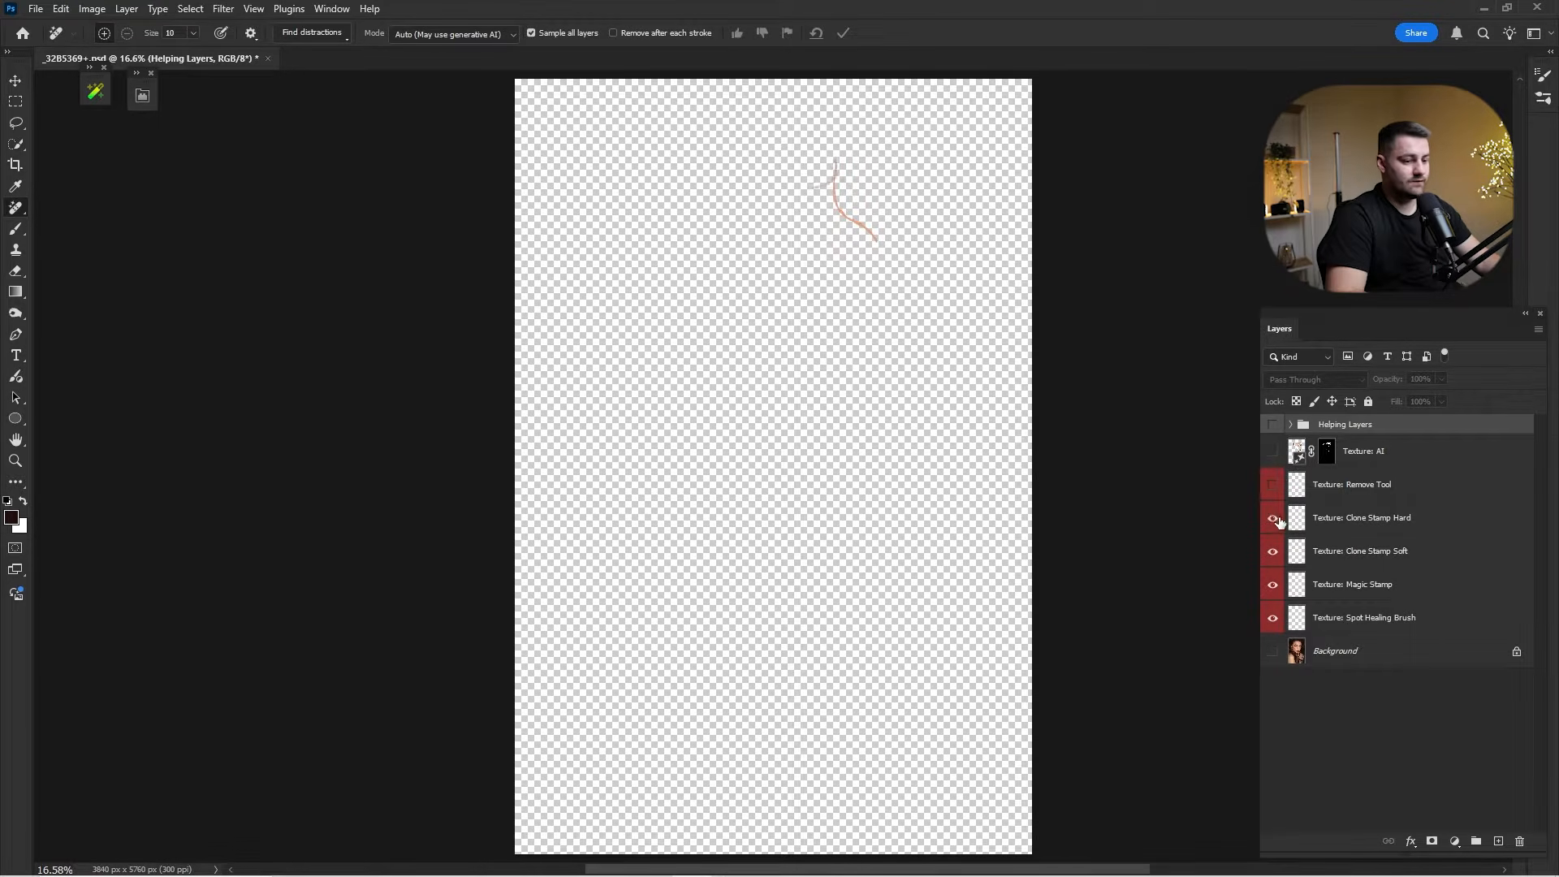
left_click(1329, 499)
left_click(1281, 488)
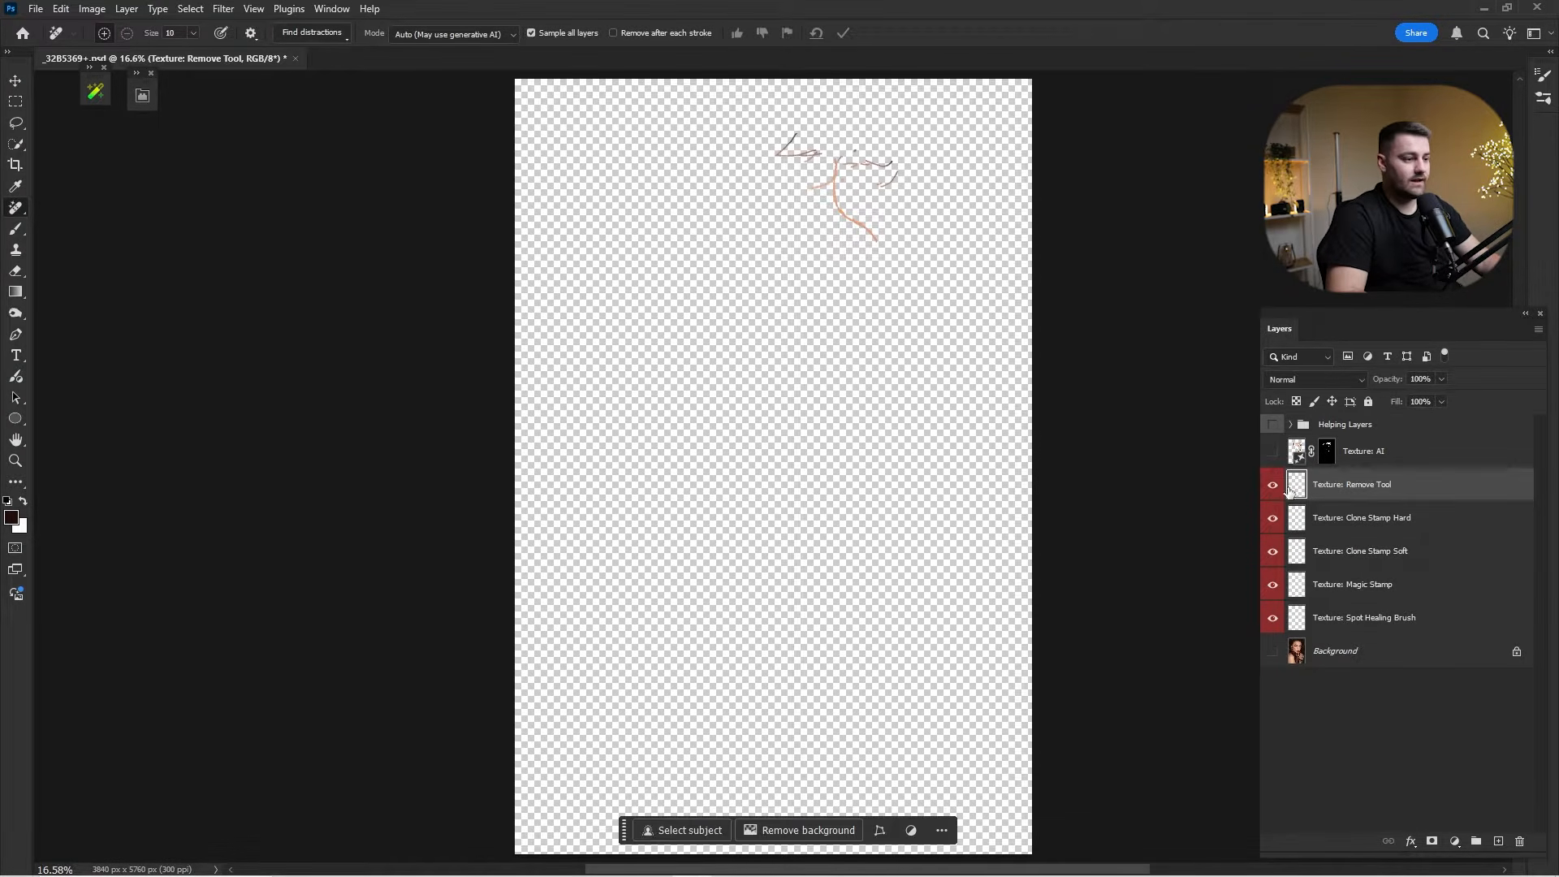
left_click(1273, 457)
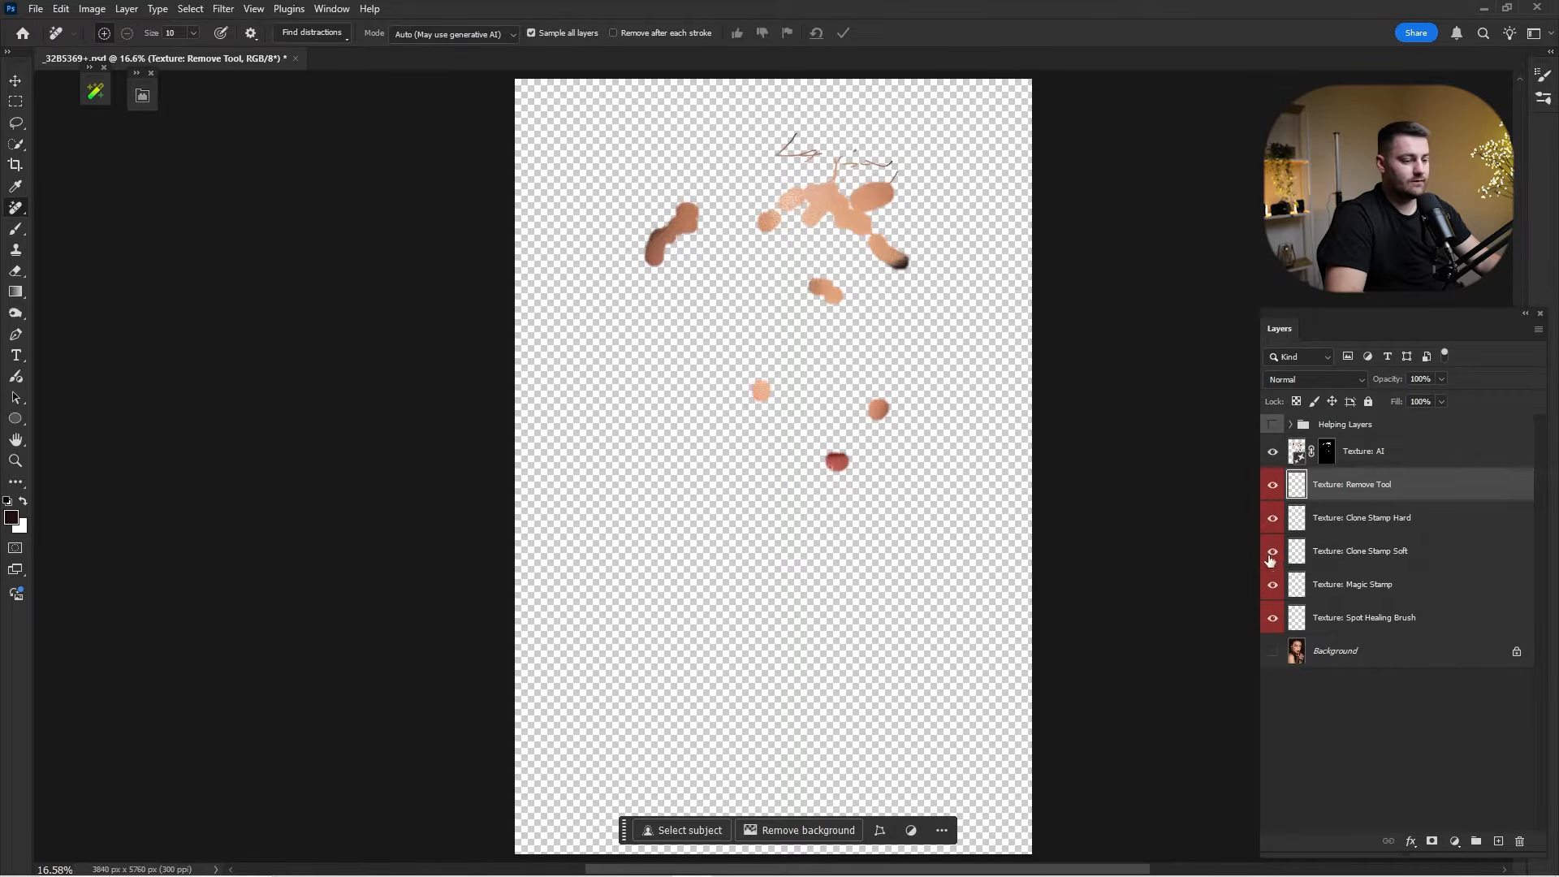
left_click(1272, 651)
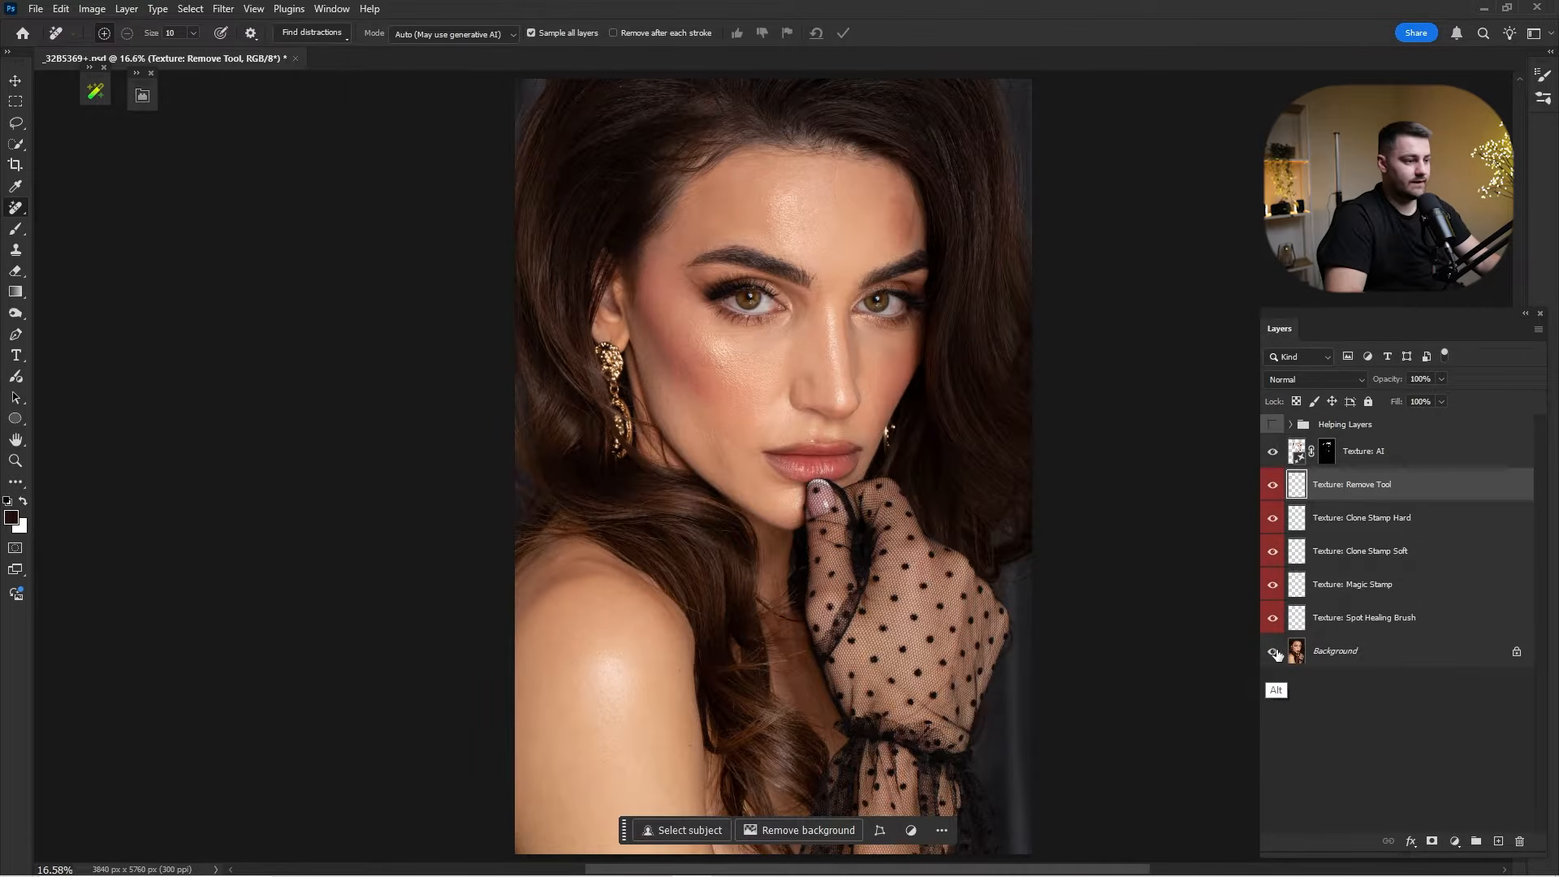
left_click_drag(835, 219, 1047, 435)
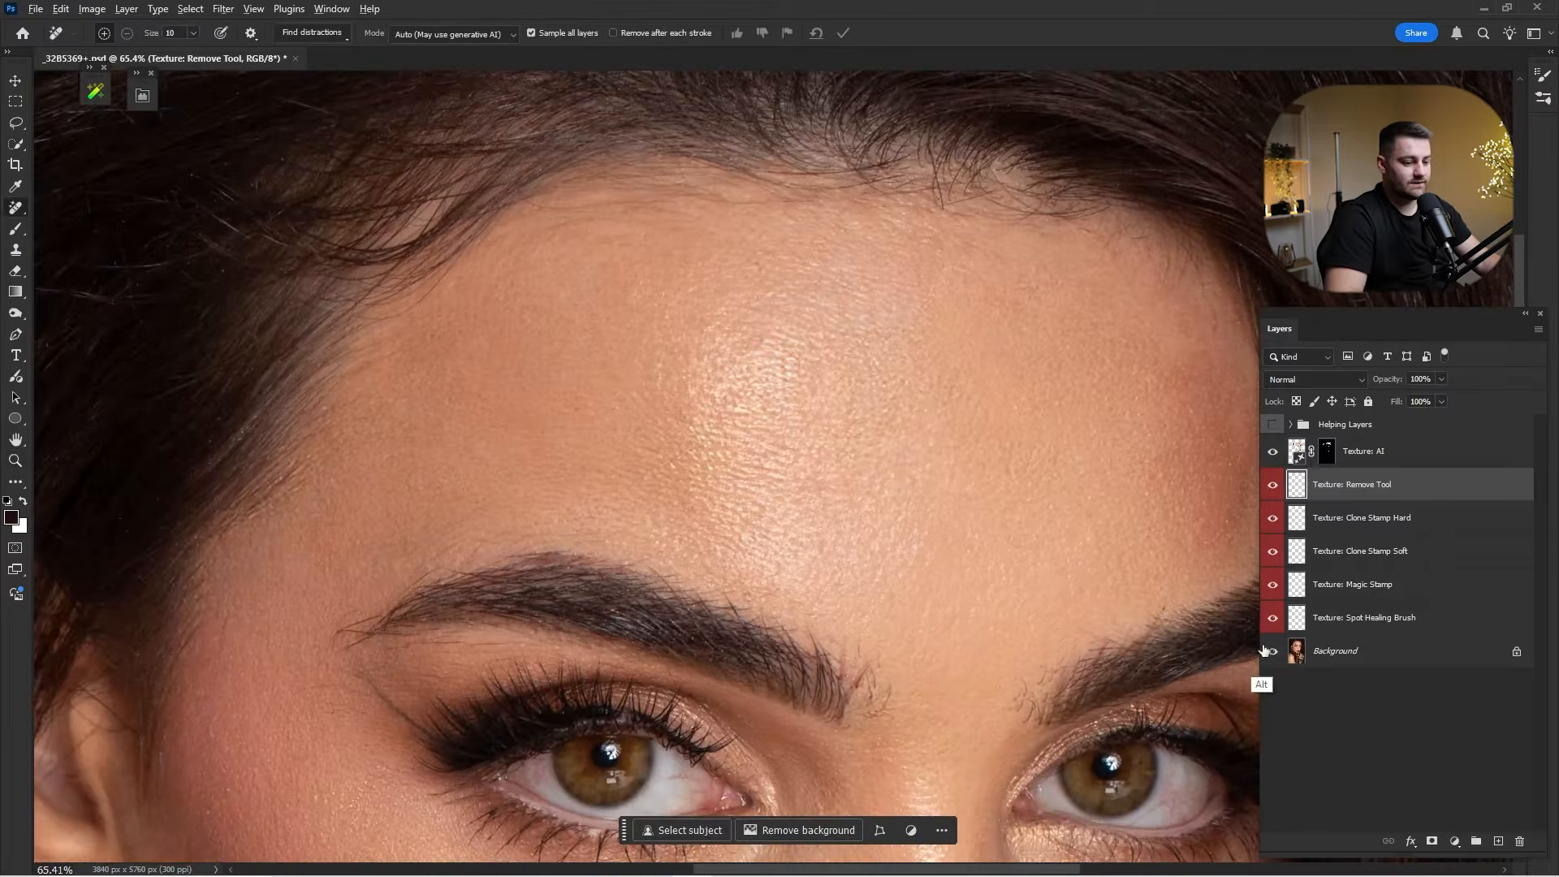
scroll(1267, 678, "down", 3)
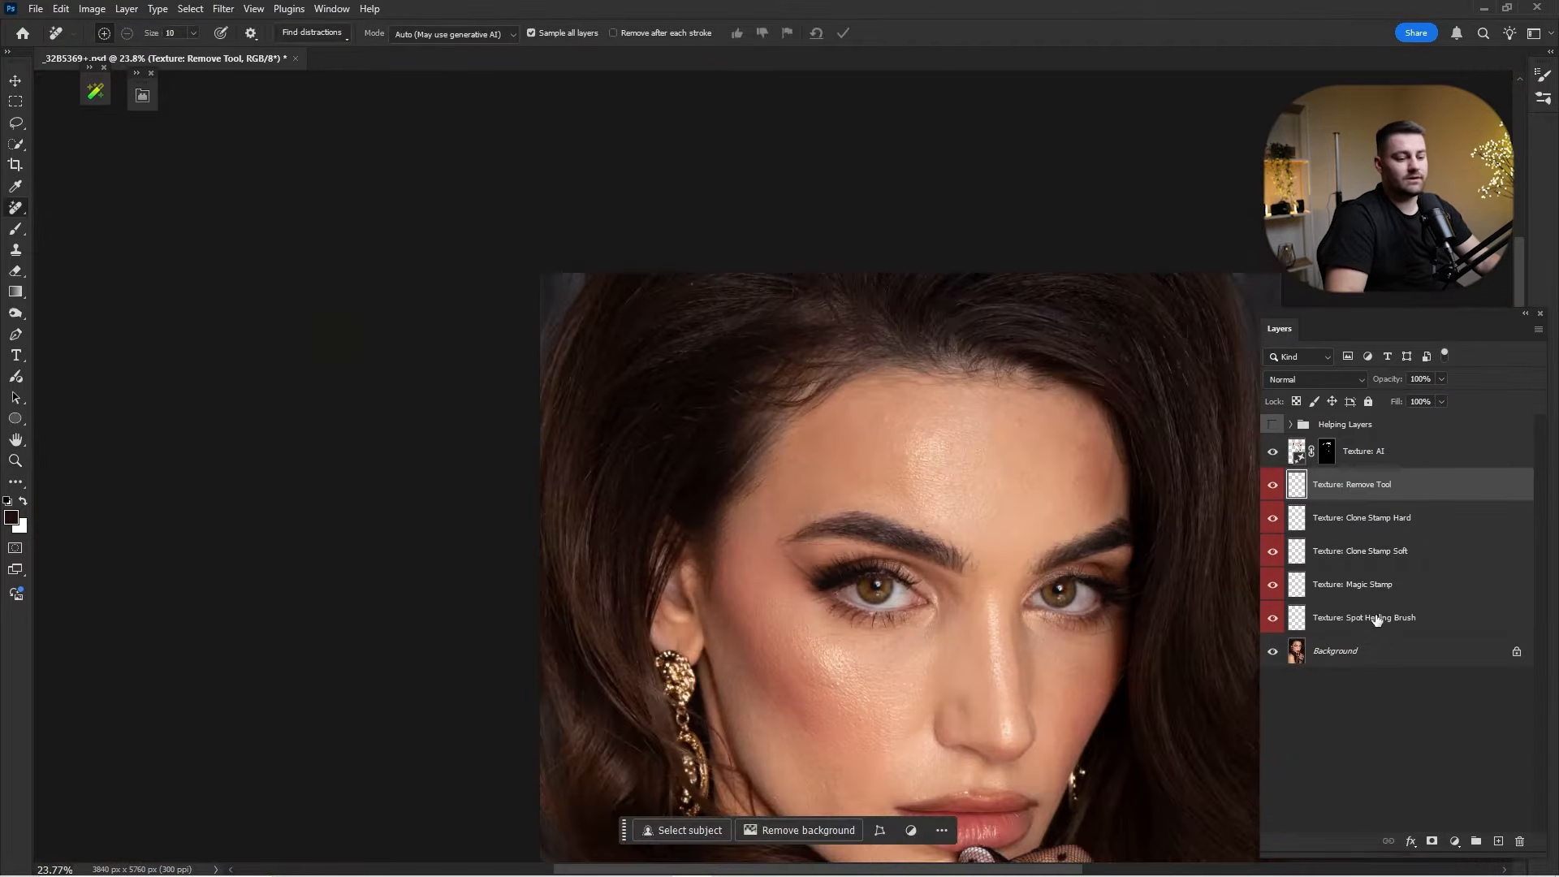
Duplicate the Background layer and merge the copy with all texture layers up to Texture: AI.
left_click(1373, 650)
left_click_drag(1371, 660, 1495, 841)
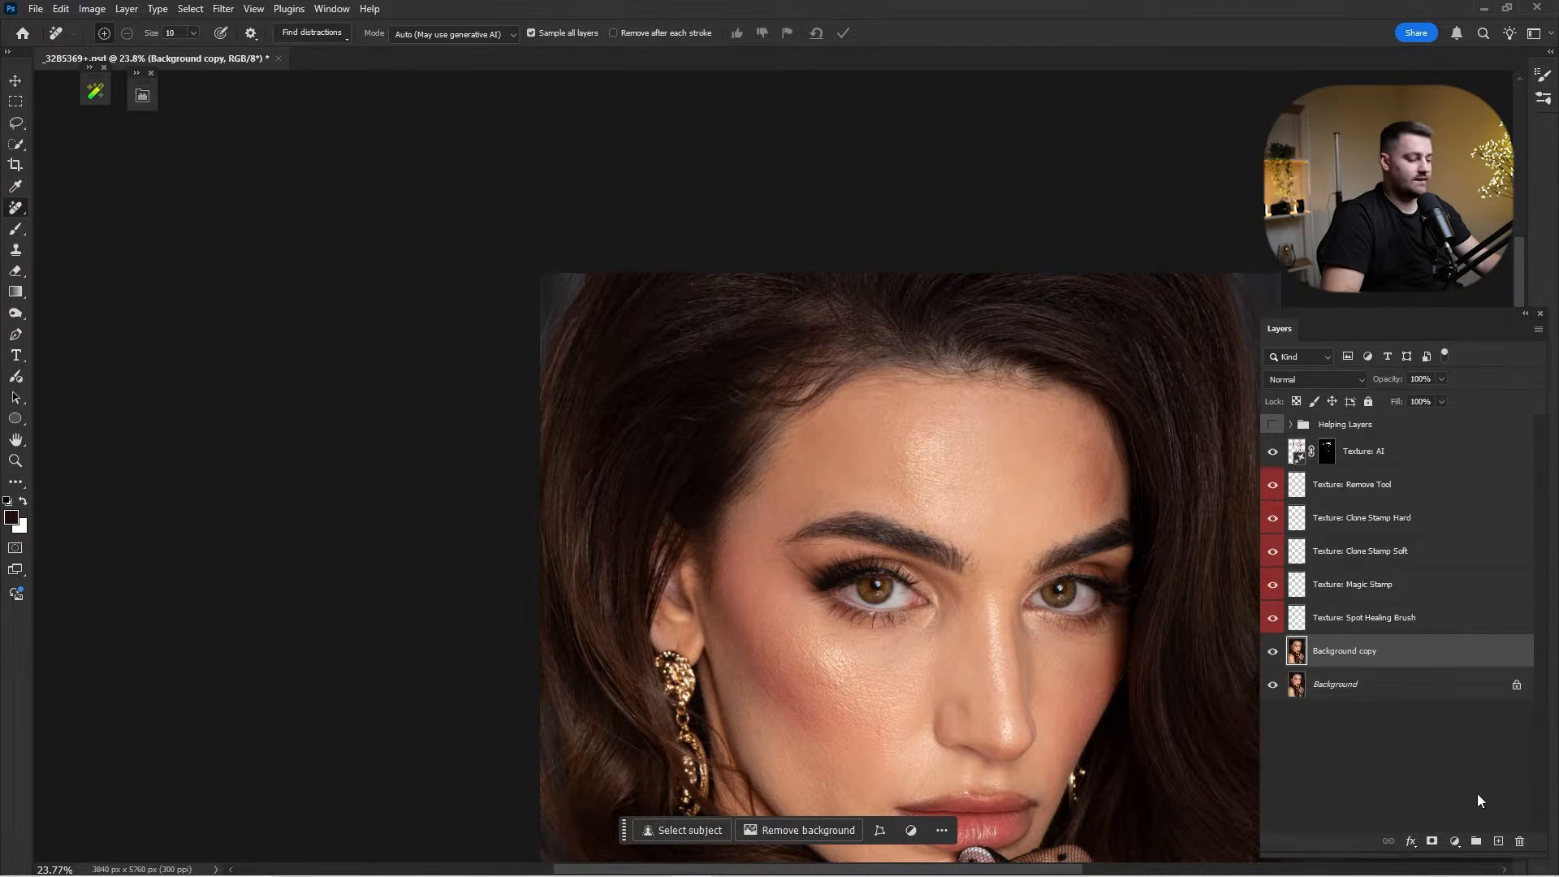
left_click(1369, 451, "shift")
right_click(1370, 479)
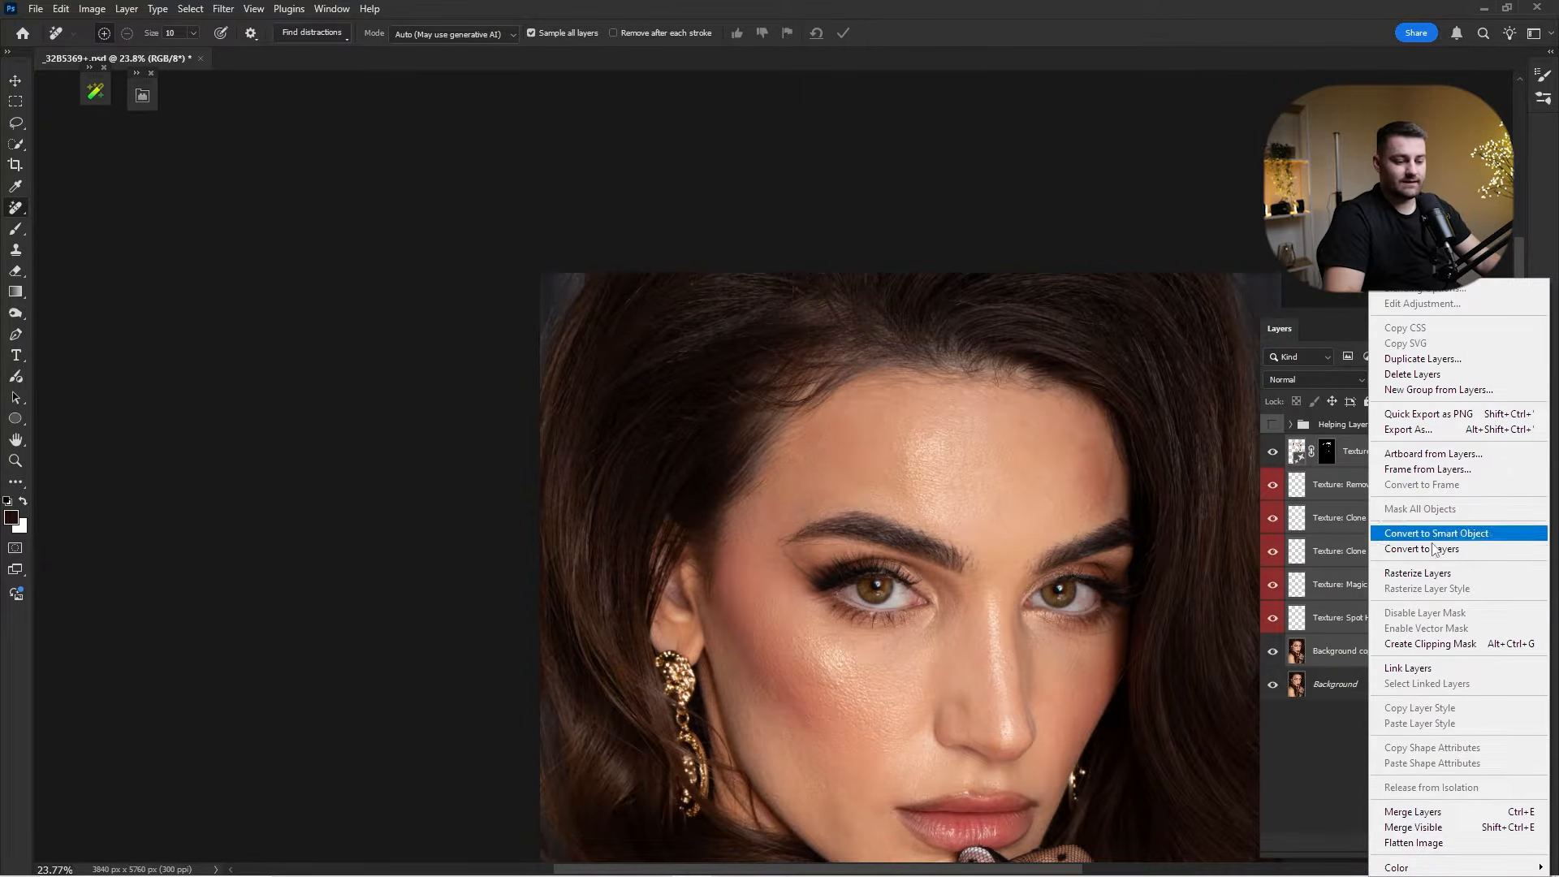
left_click(1426, 811)
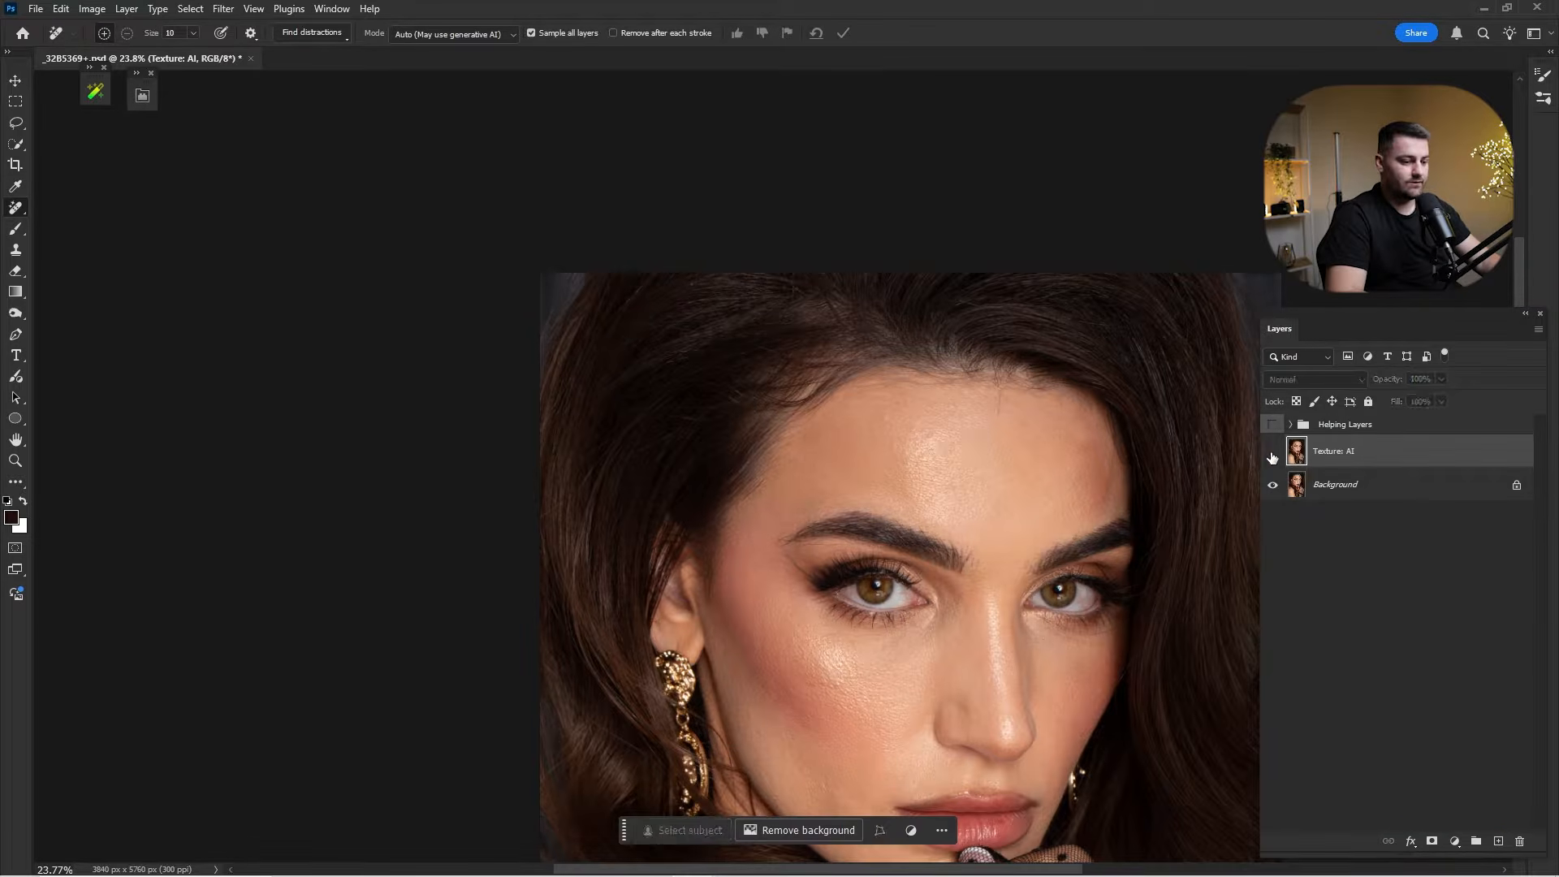
key("ctrl+0")
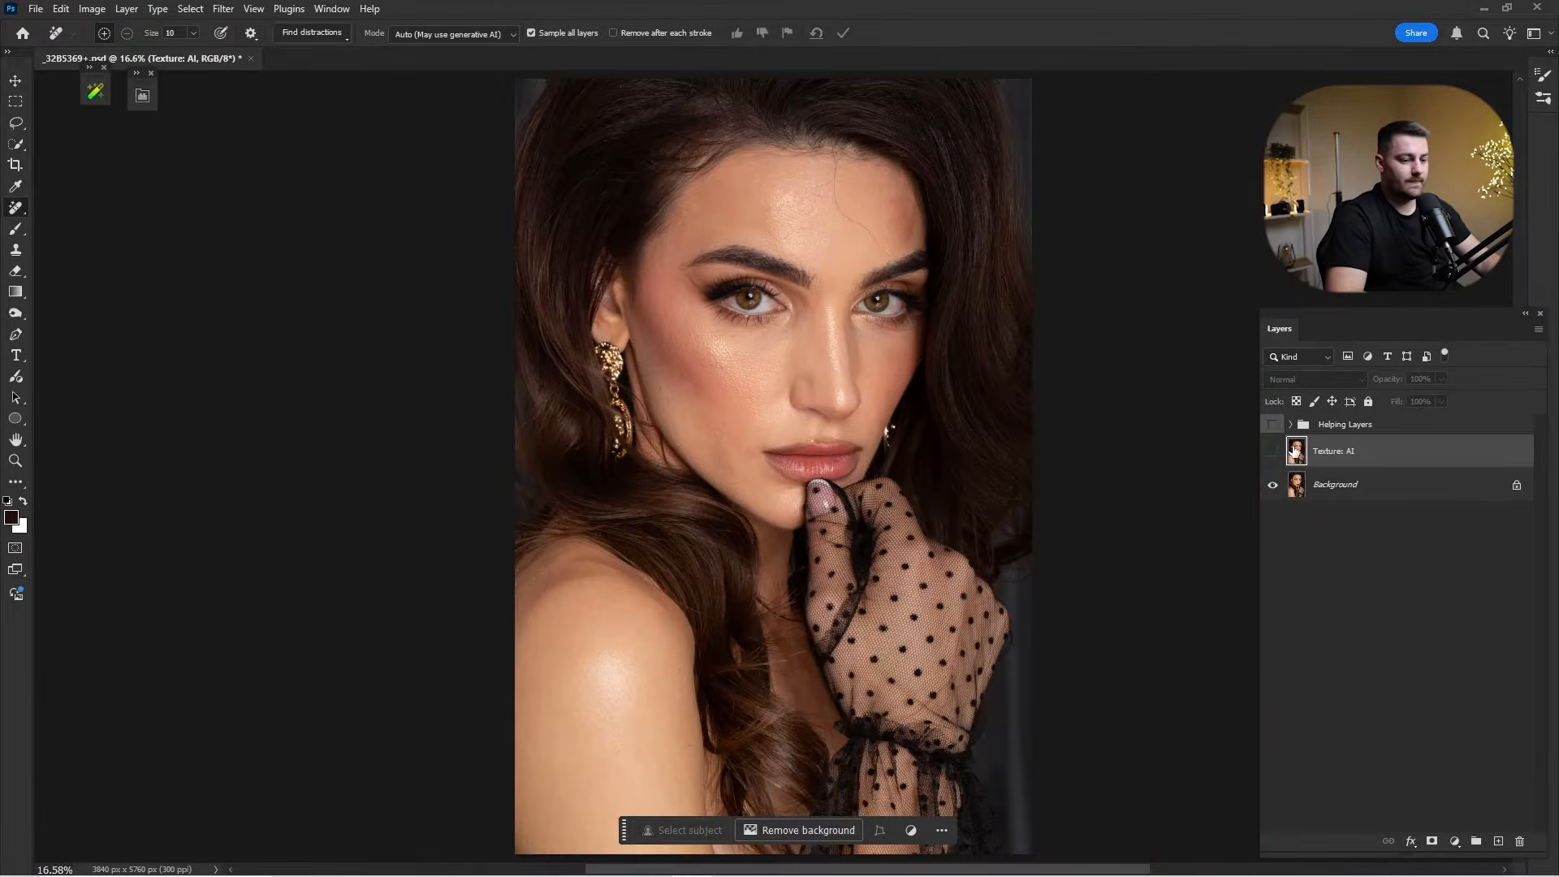
Activate the Remove Tool with a brush size of 8 for the skin beside the corner of the mouth.
left_click(96, 91)
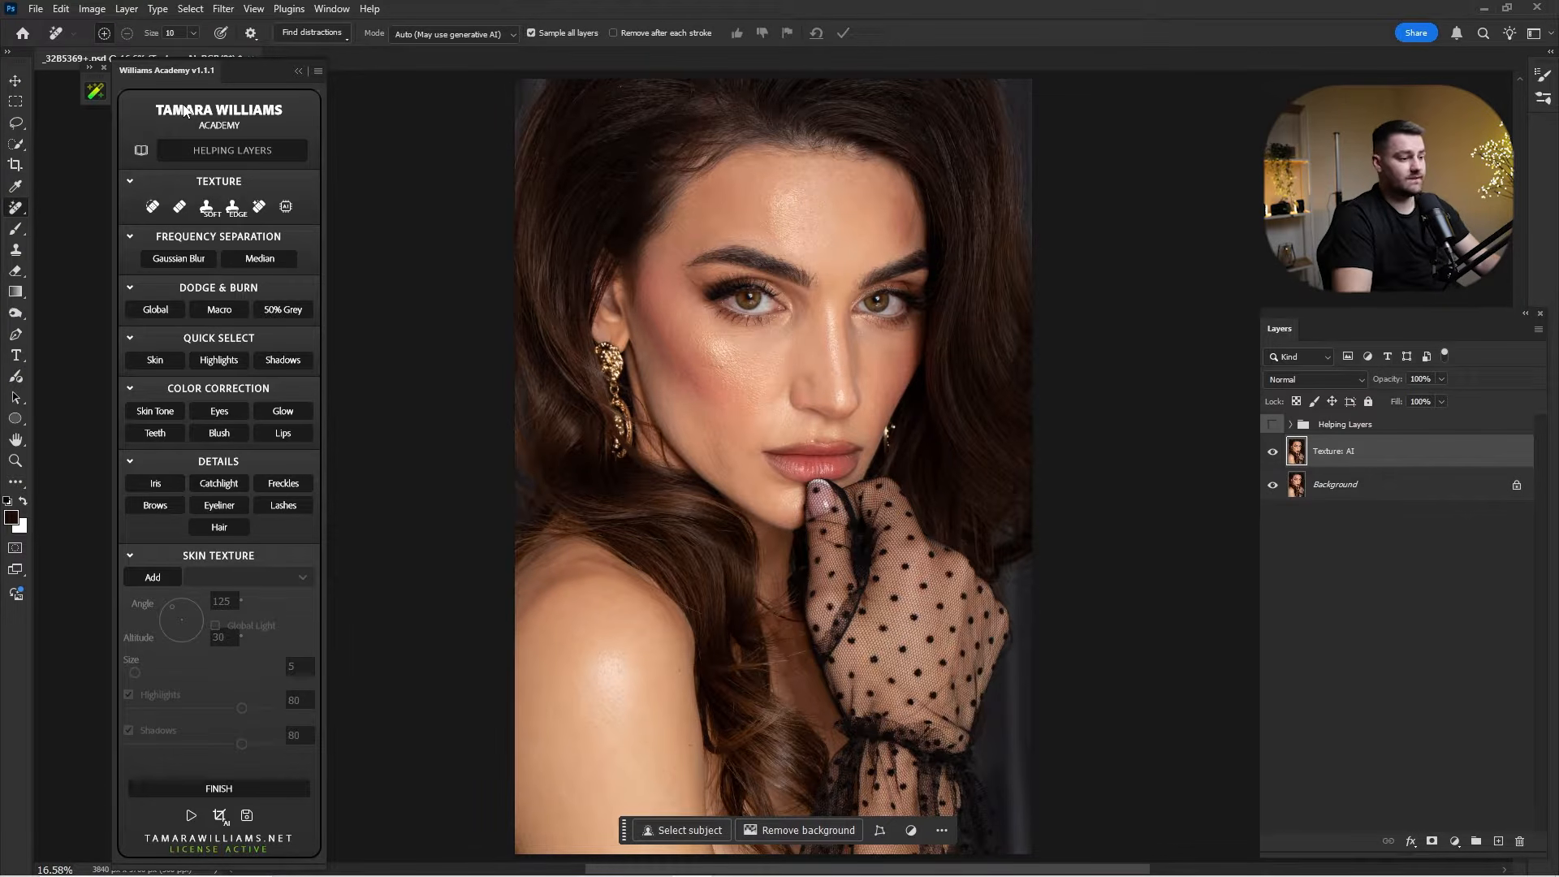
key("z")
mouse_move(696, 461)
left_mouse_down()
mouse_move(822, 439)
mouse_move(852, 528)
mouse_move(902, 536)
left_mouse_up()
key("j")
right_click(15, 208)
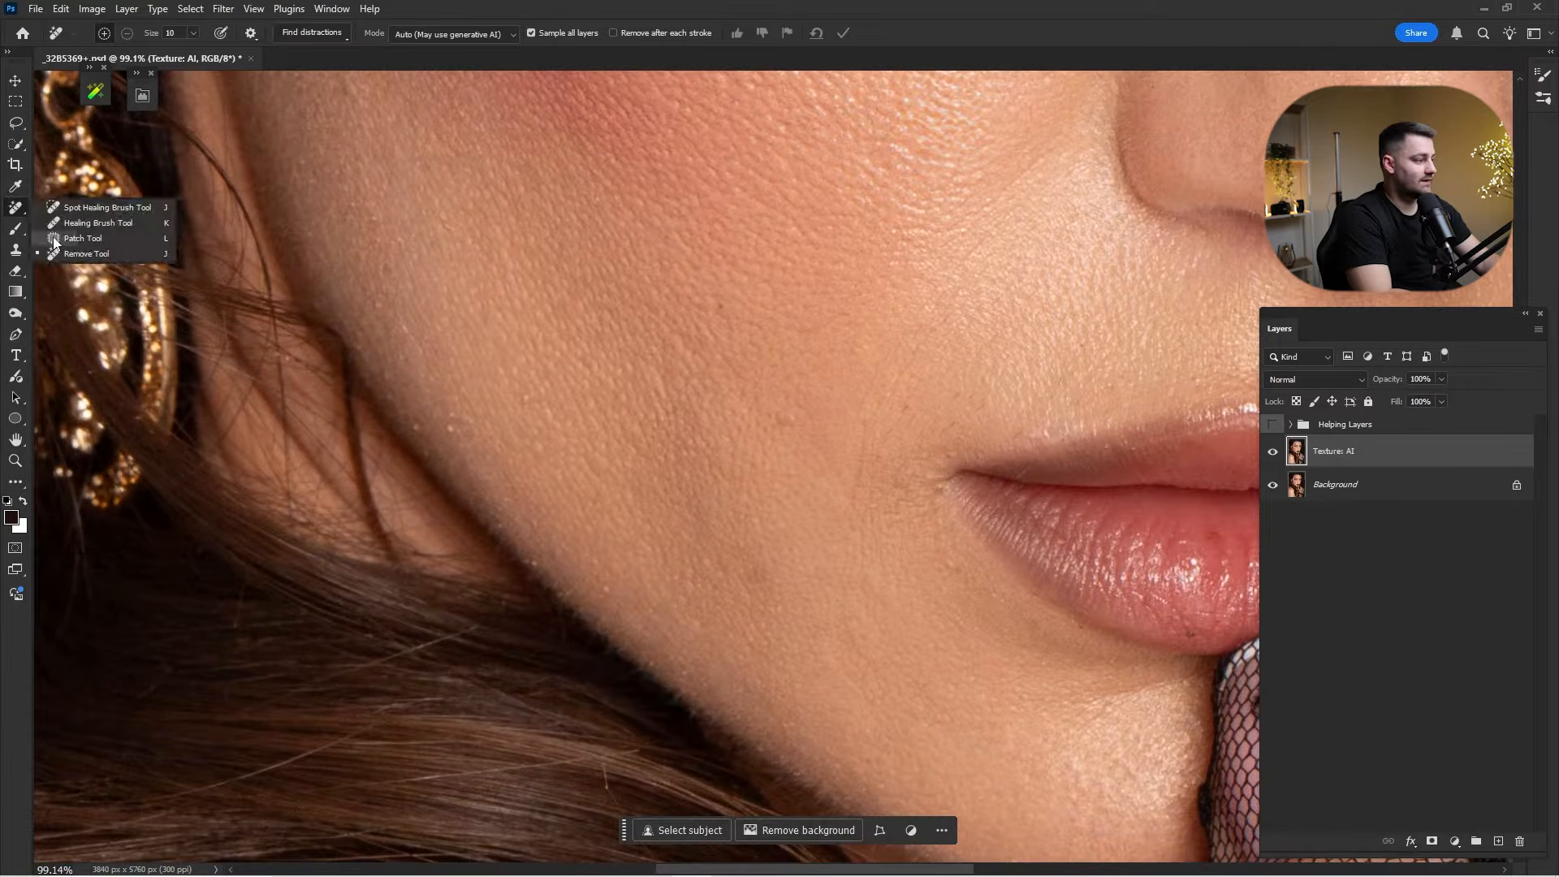
key("Escape")
scroll(937, 227, "up", 3)
key("bracketleft")
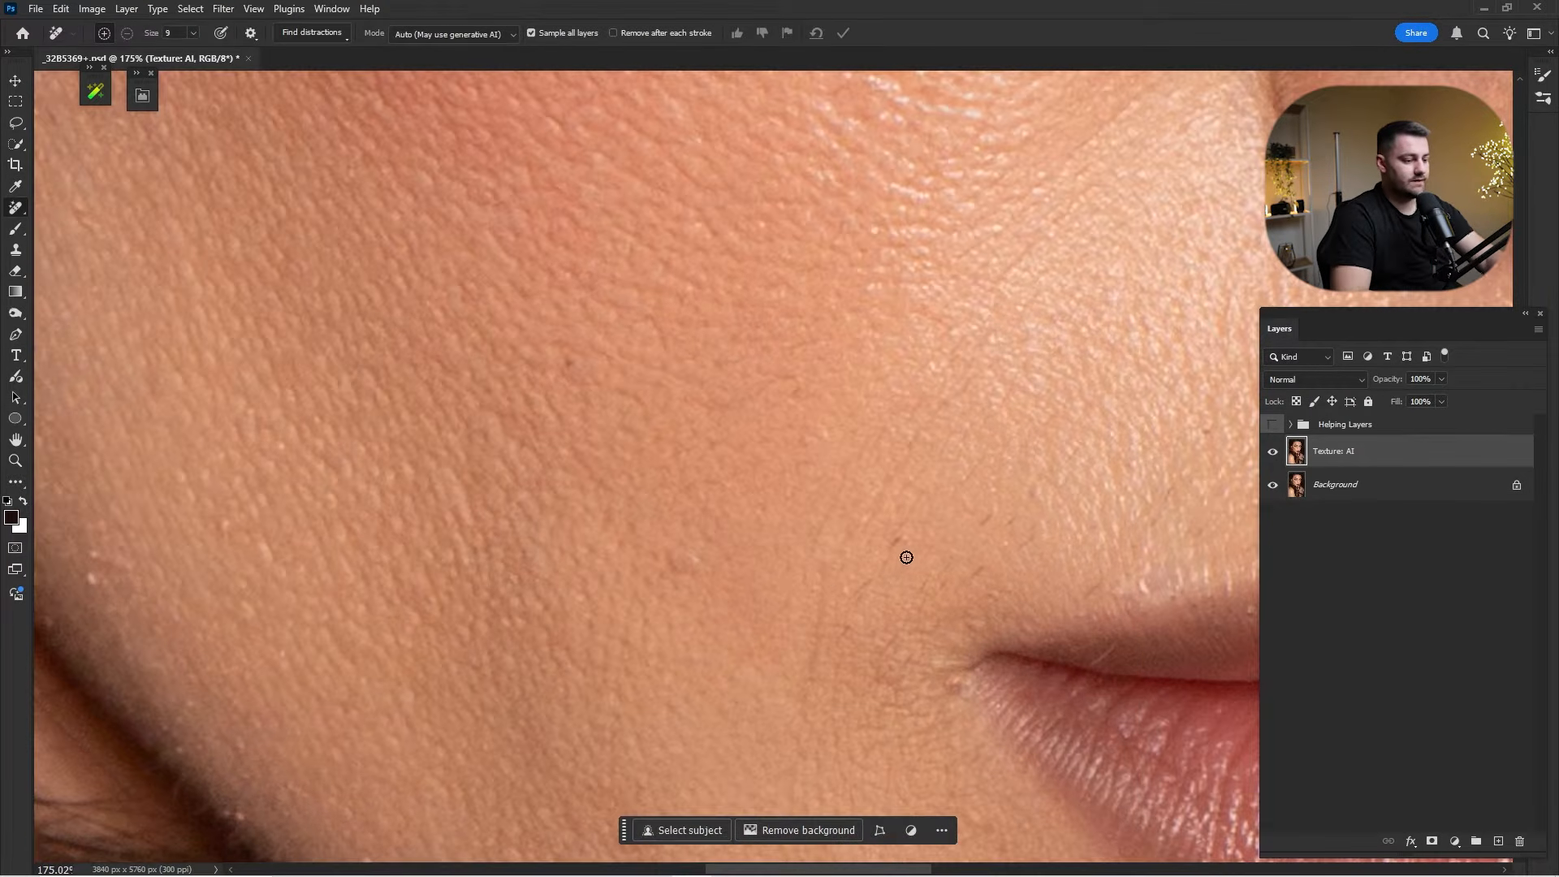
key("bracketleft")
Mark the tiny hairs on the cheek around the corner of the mouth for removal.
left_click_drag(902, 537, 856, 589)
left_click_drag(881, 641, 928, 571)
mouse_move(955, 558)
left_mouse_down()
mouse_move(947, 582)
mouse_move(982, 578)
left_mouse_up()
mouse_move(985, 532)
left_mouse_down()
mouse_move(1015, 518)
mouse_move(1002, 489)
mouse_move(1020, 547)
left_mouse_up()
left_click_drag(978, 475, 979, 457)
left_click_drag(1033, 493, 1056, 479)
left_click_drag(1073, 443, 1063, 468)
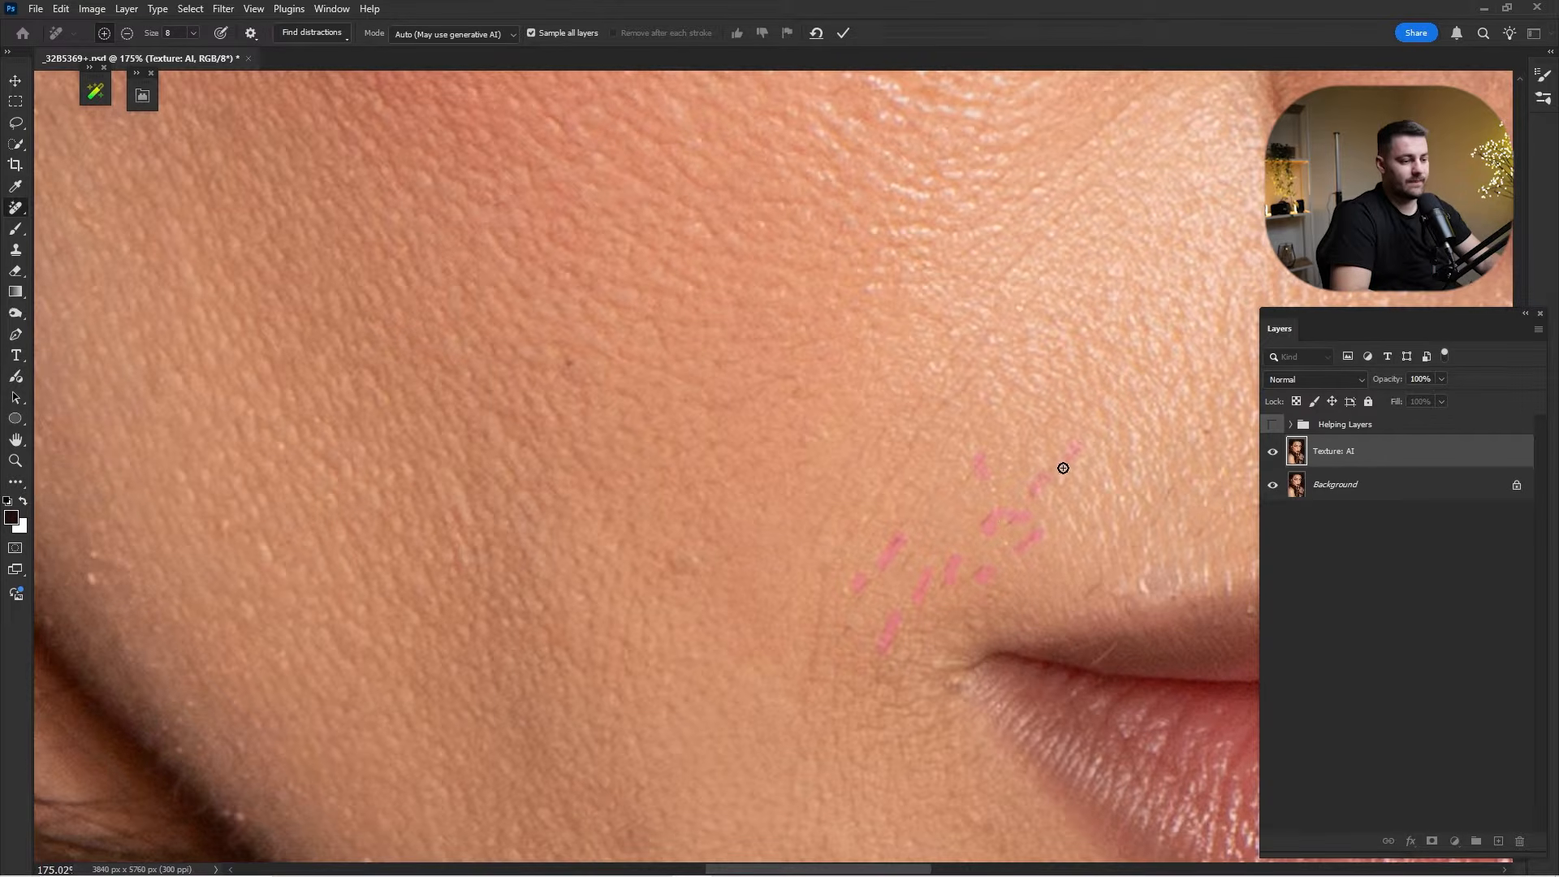
Mark the fine hairs and blemishes above the upper lip and below the side of the nose.
scroll(1063, 467, "down", 2)
scroll(975, 495, "right", 3)
left_click_drag(937, 550, 925, 573)
mouse_move(997, 389)
left_mouse_down()
mouse_move(966, 498)
mouse_move(999, 511)
left_mouse_up()
scroll(1000, 497, "up", 3)
scroll(934, 504, "right", 2)
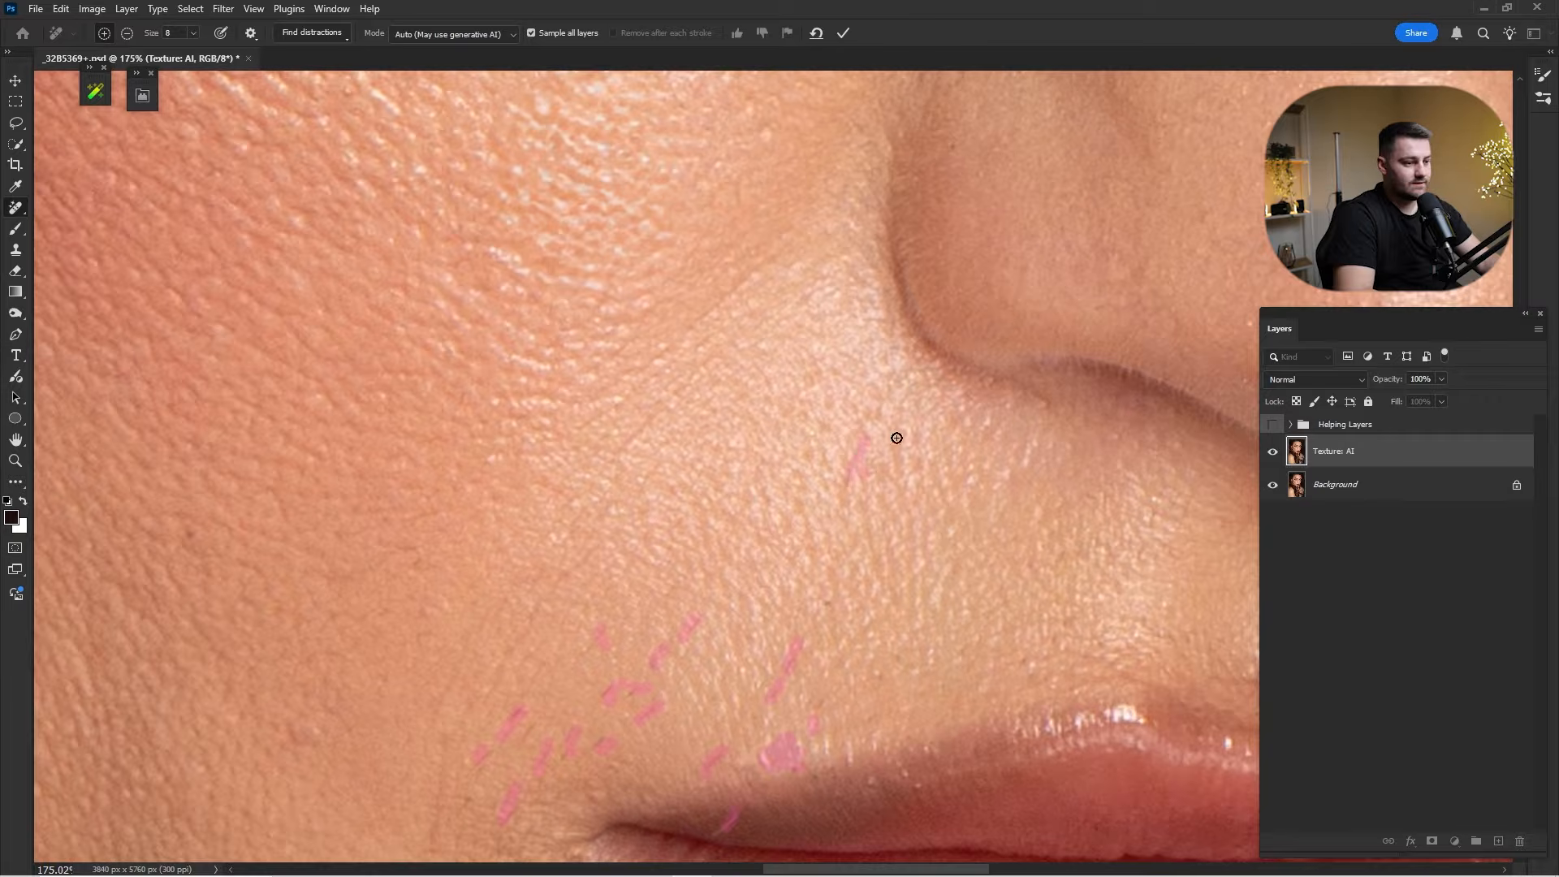
Mark the small spots on the nostril, nose tip and nose bridge for removal.
scroll(898, 435, "up", 3)
scroll(912, 516, "right", 3)
scroll(784, 448, "right", 1)
left_click(922, 513)
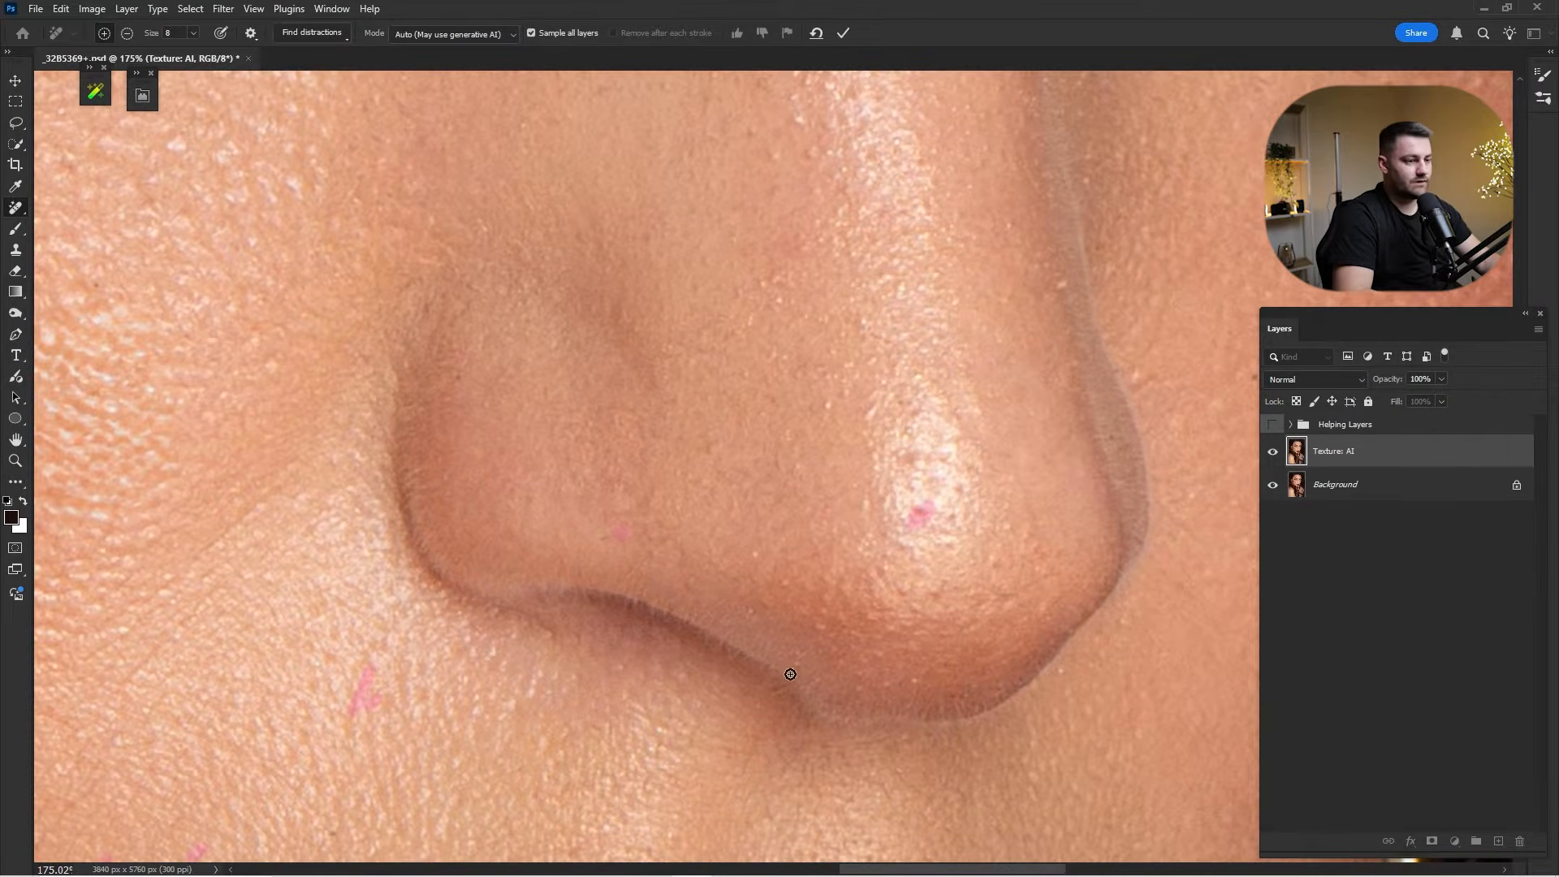
scroll(1021, 489, "up", 3)
scroll(1021, 489, "right", 1)
scroll(855, 455, "up", 3)
left_click_drag(853, 490, 856, 455)
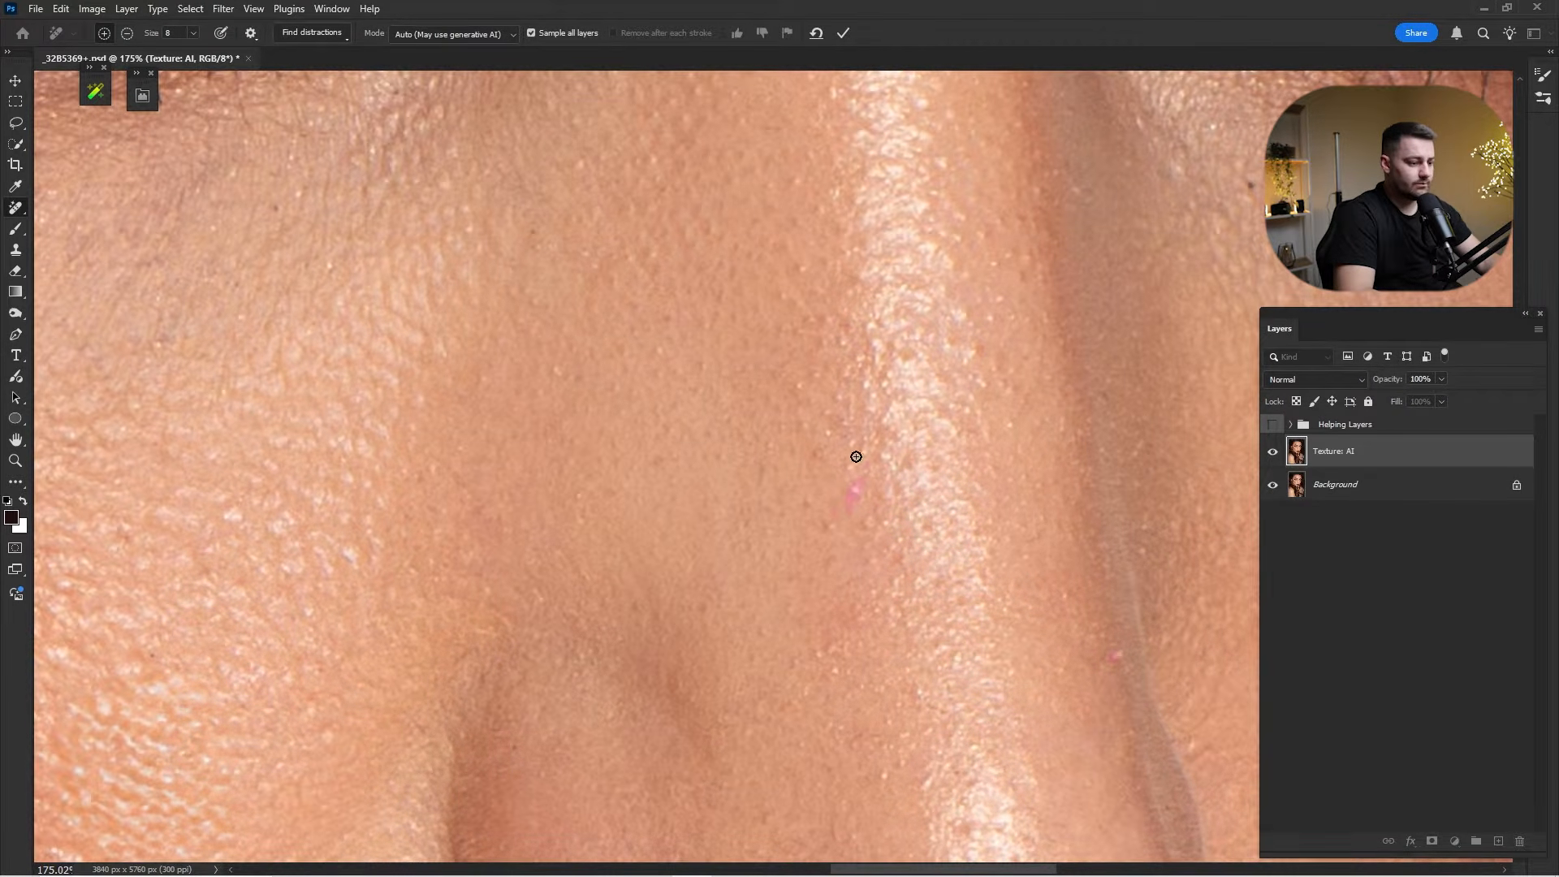
Mark the red veins near the inner corner of the eye and a line along the outer upper lashes.
scroll(938, 419, "up", 3)
scroll(938, 419, "right", 3)
mouse_move(938, 419)
left_mouse_down()
mouse_move(716, 448)
mouse_move(889, 377)
mouse_move(999, 647)
mouse_move(1022, 505)
mouse_move(860, 439)
left_mouse_up()
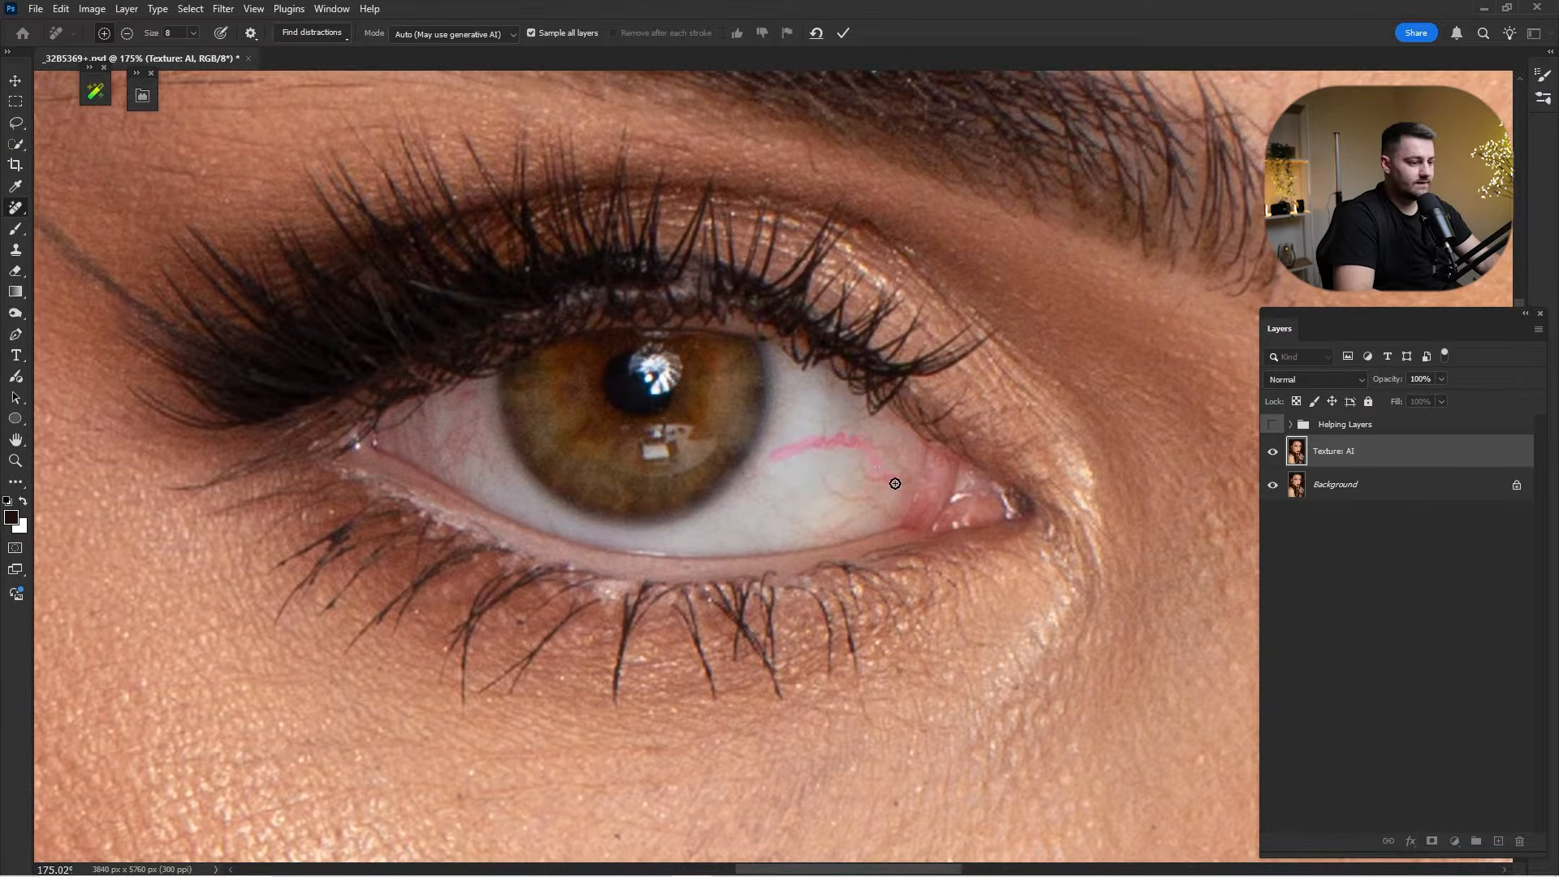
scroll(834, 491, "left", 5)
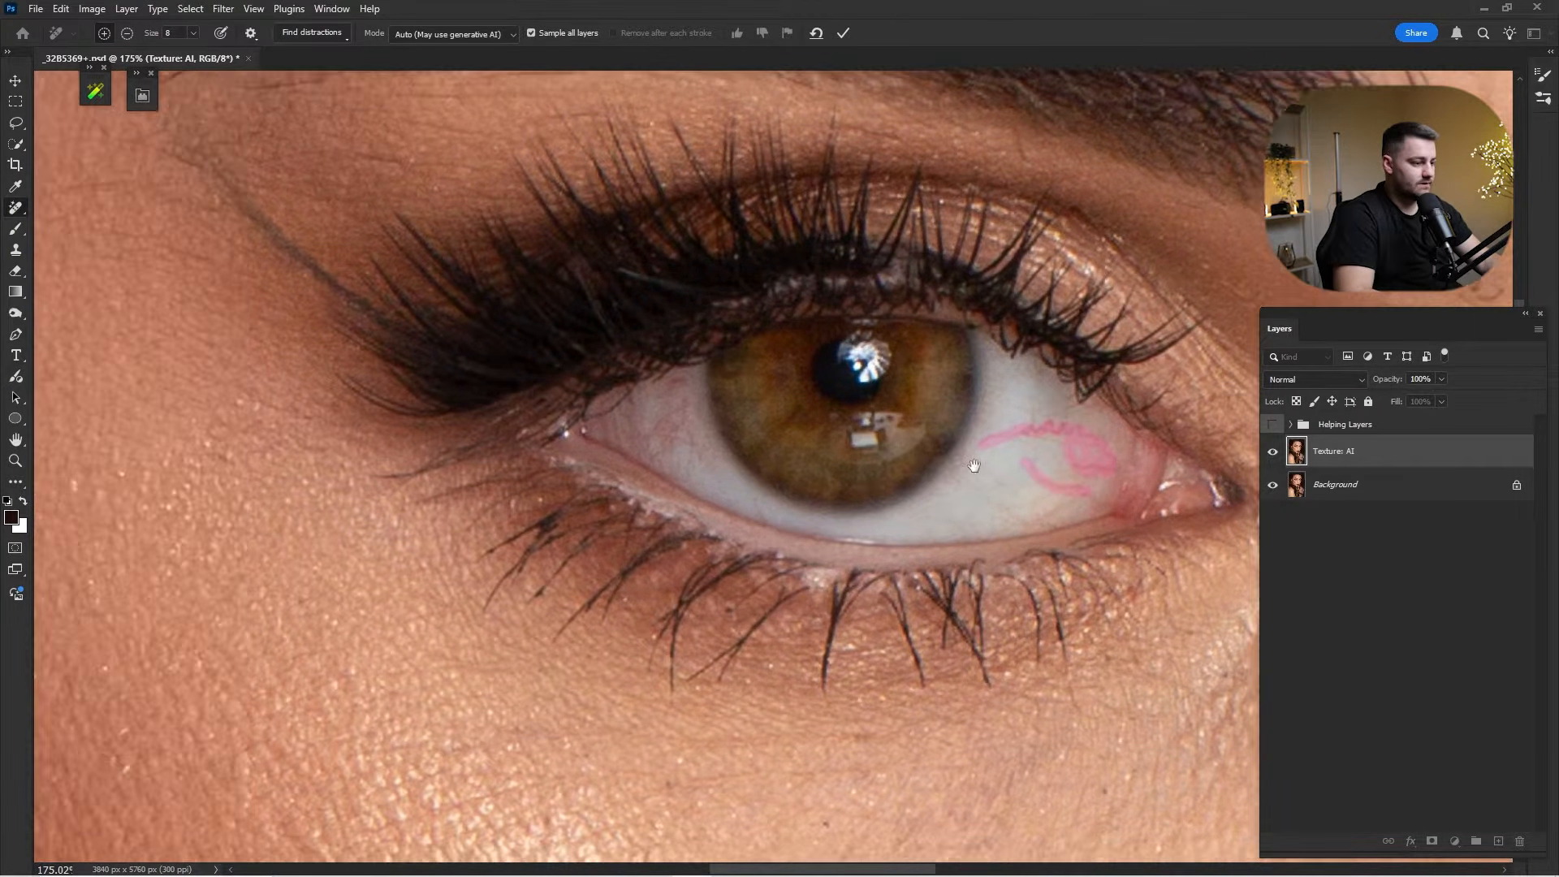
left_click_drag(757, 330, 650, 372)
Mark the stray hairs around the eyebrow's tail and, with the brush size set to 9, along its upper edge.
left_click_drag(478, 243, 925, 484)
left_click_drag(774, 220, 872, 346)
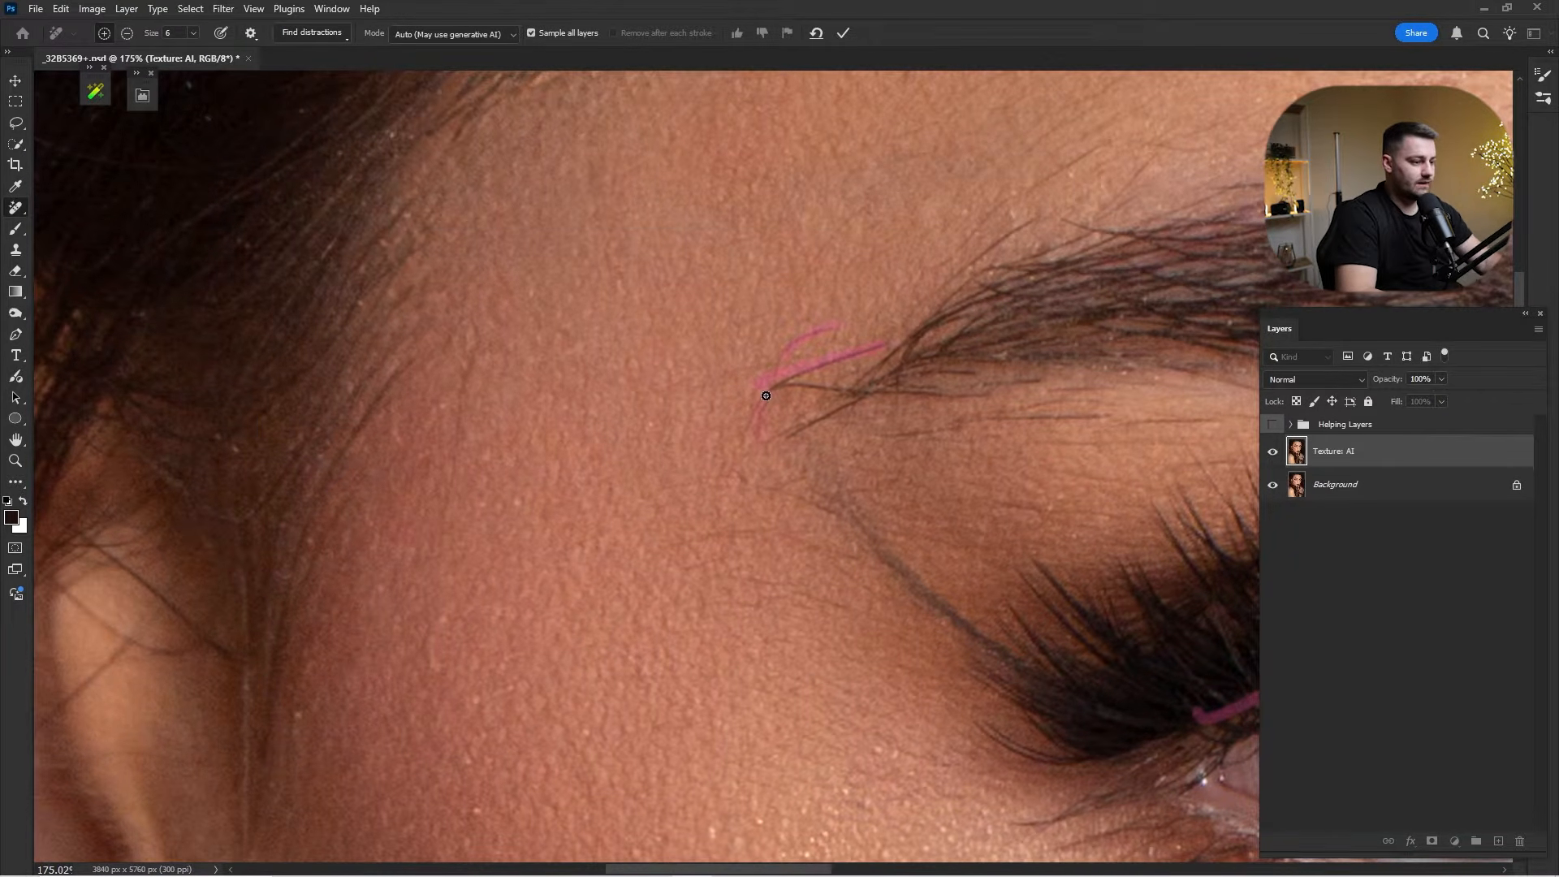
scroll(791, 439, "up", 4)
scroll(791, 439, "right", 3)
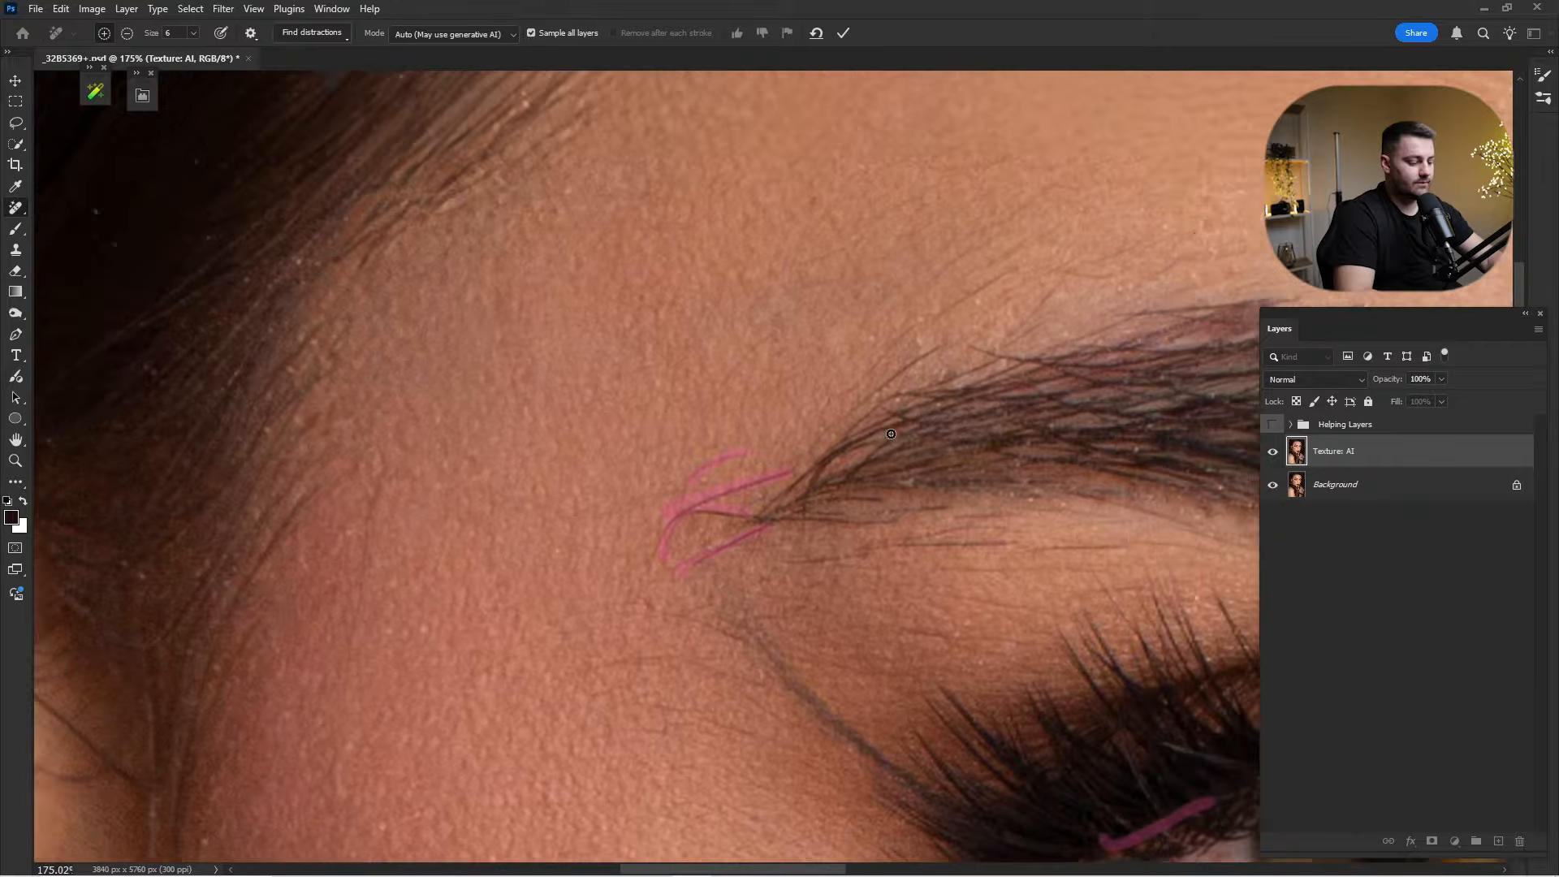
key("bracketright")
left_click_drag(839, 436, 855, 413)
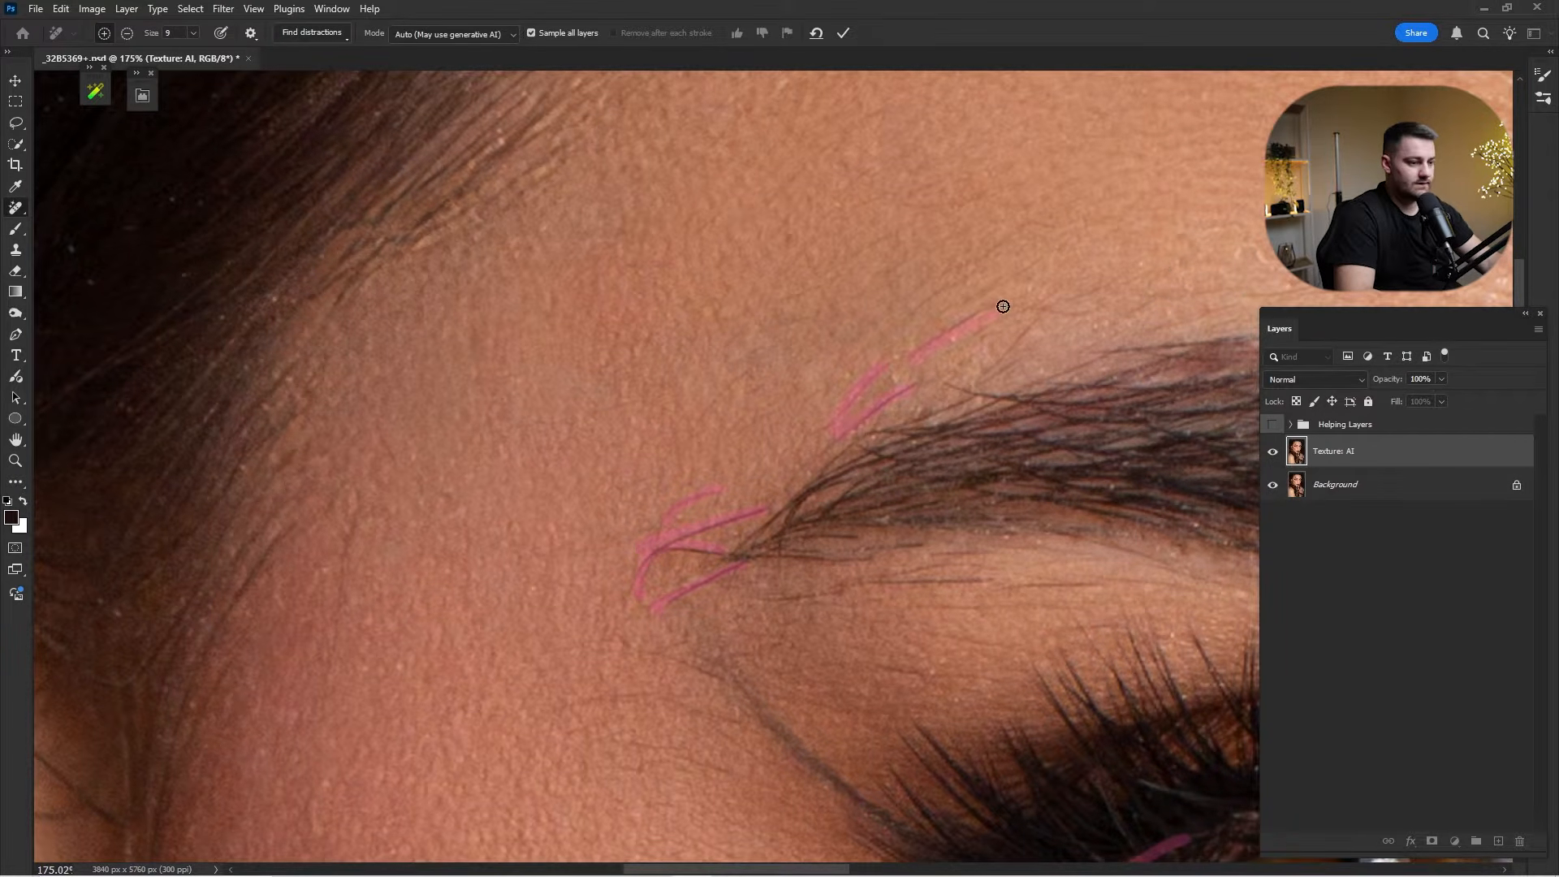
left_click_drag(1041, 311, 994, 365)
Mark the small blemishes on the forehead above the eyebrow and apply the removal to all marked areas.
scroll(1088, 217, "up", 4)
scroll(1088, 217, "right", 12)
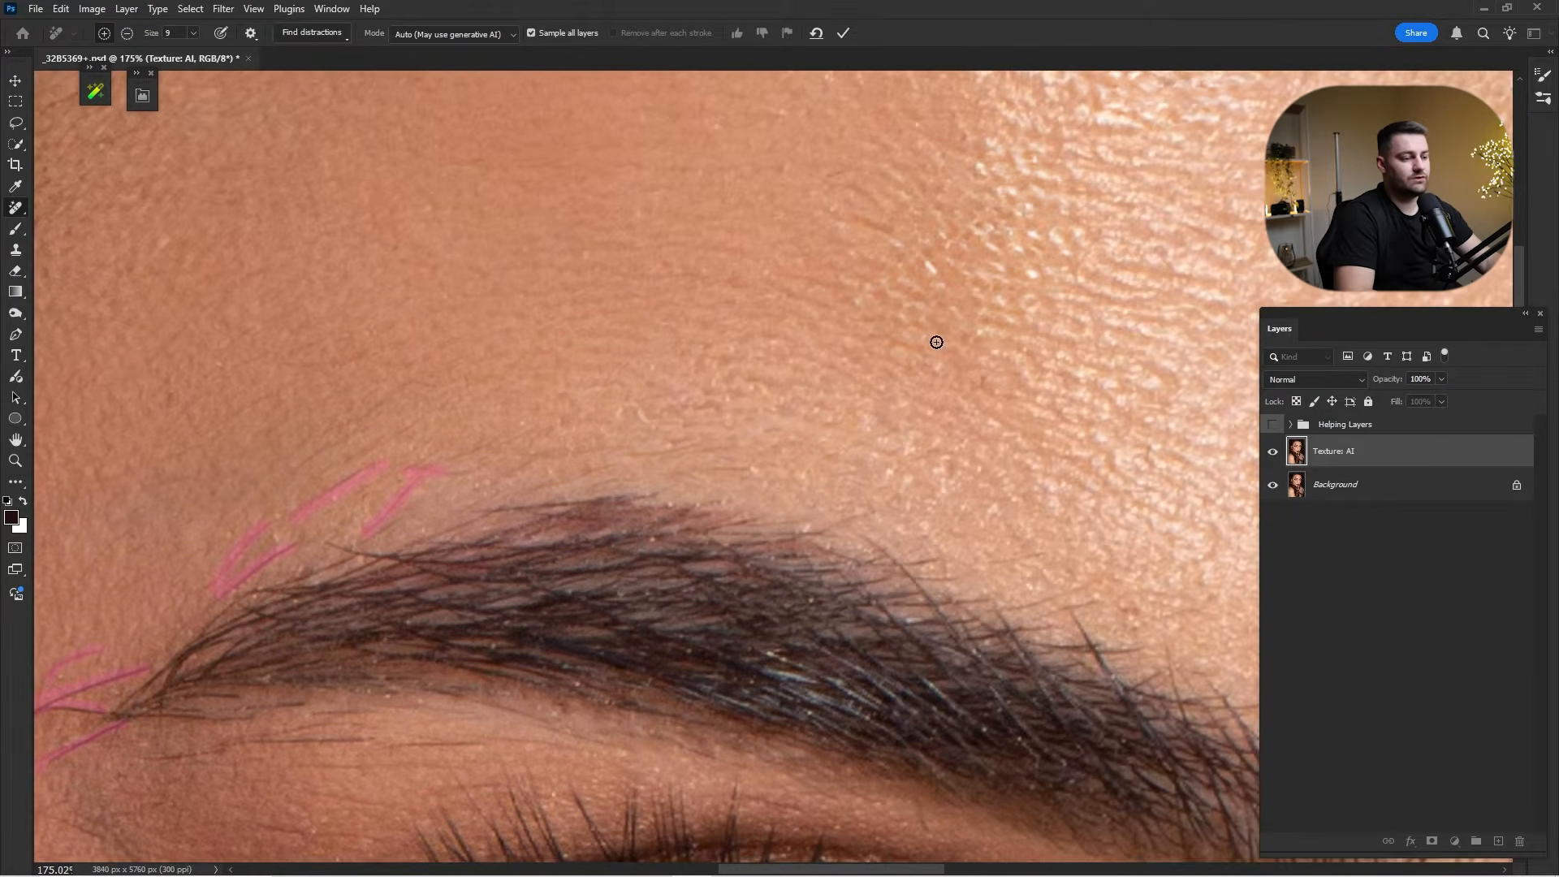
left_click_drag(887, 408, 992, 351)
left_click_drag(934, 276, 885, 249)
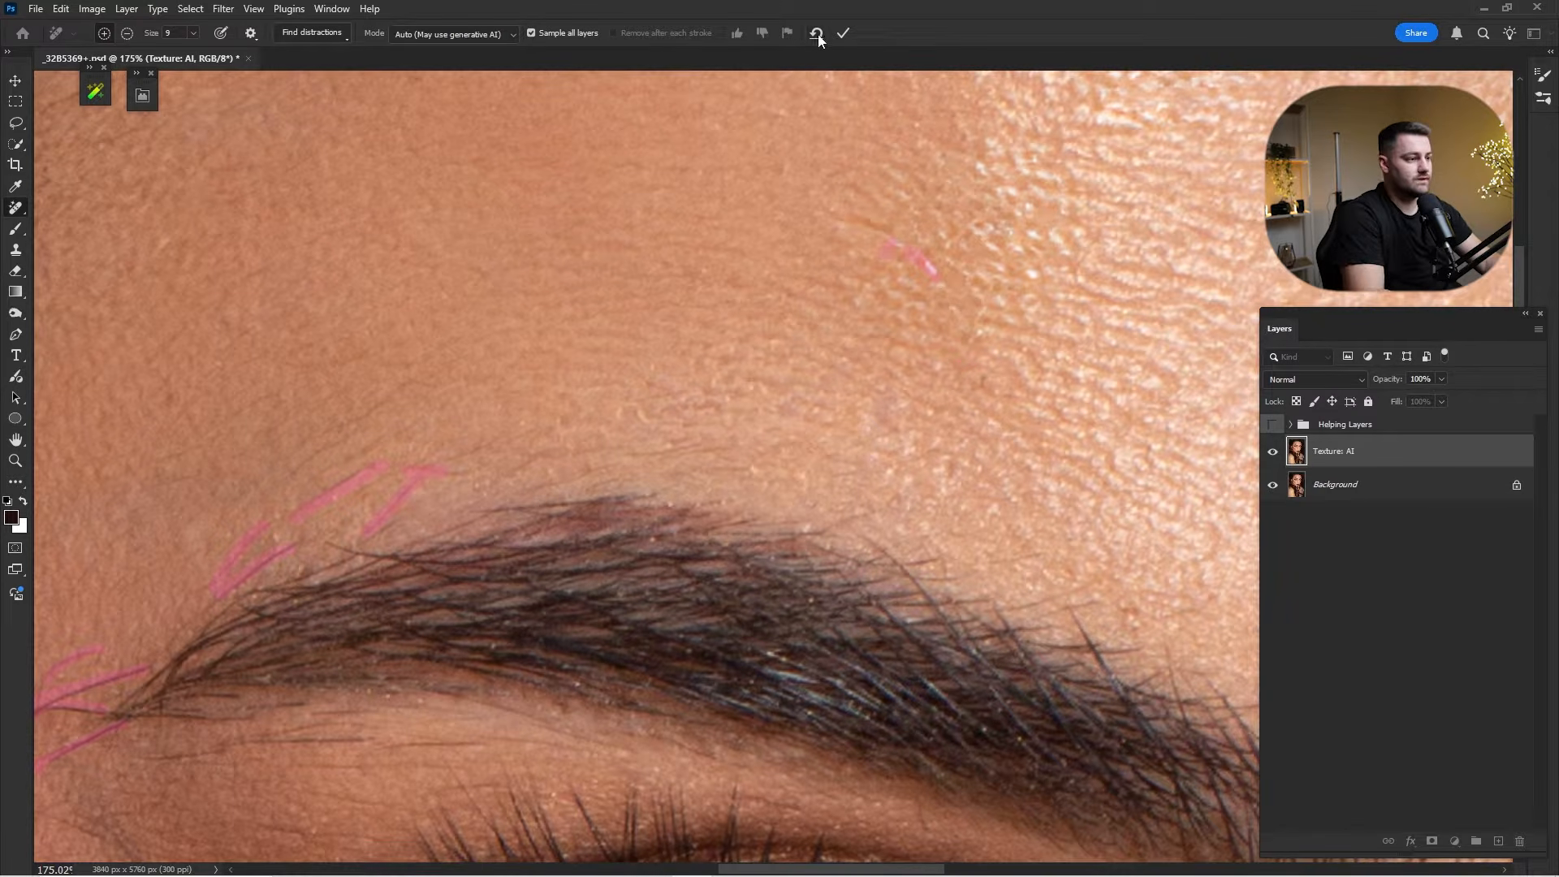
left_click(843, 32)
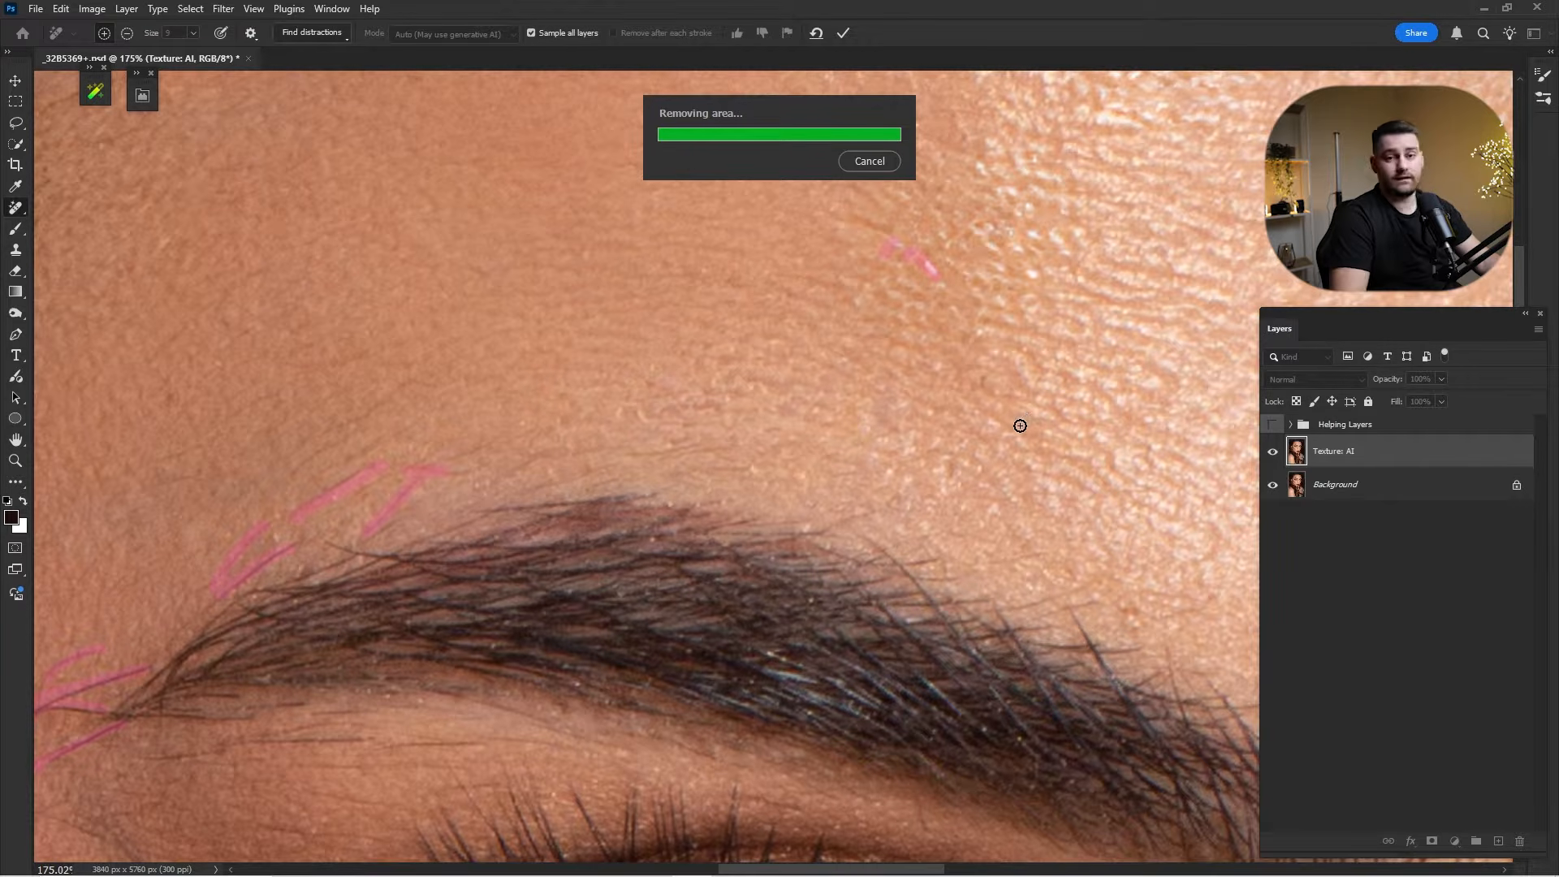
Compare the eyebrow tail before and after the retouch by hiding and showing the merged Texture: AI layer.
scroll(828, 508, "down", 5)
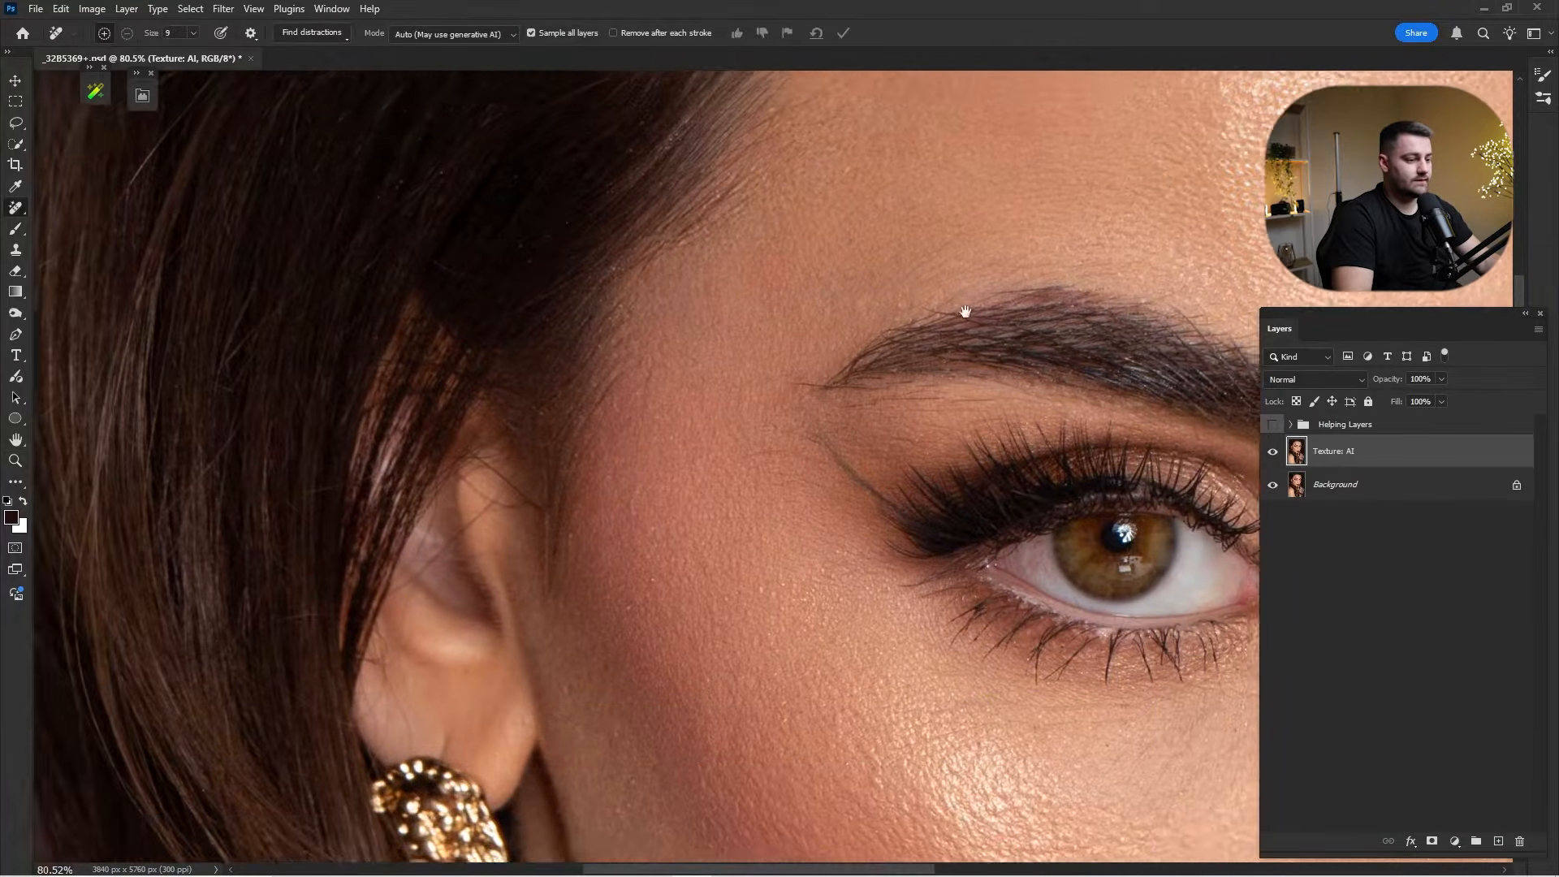
scroll(964, 309, "up", 5)
left_click(1272, 453)
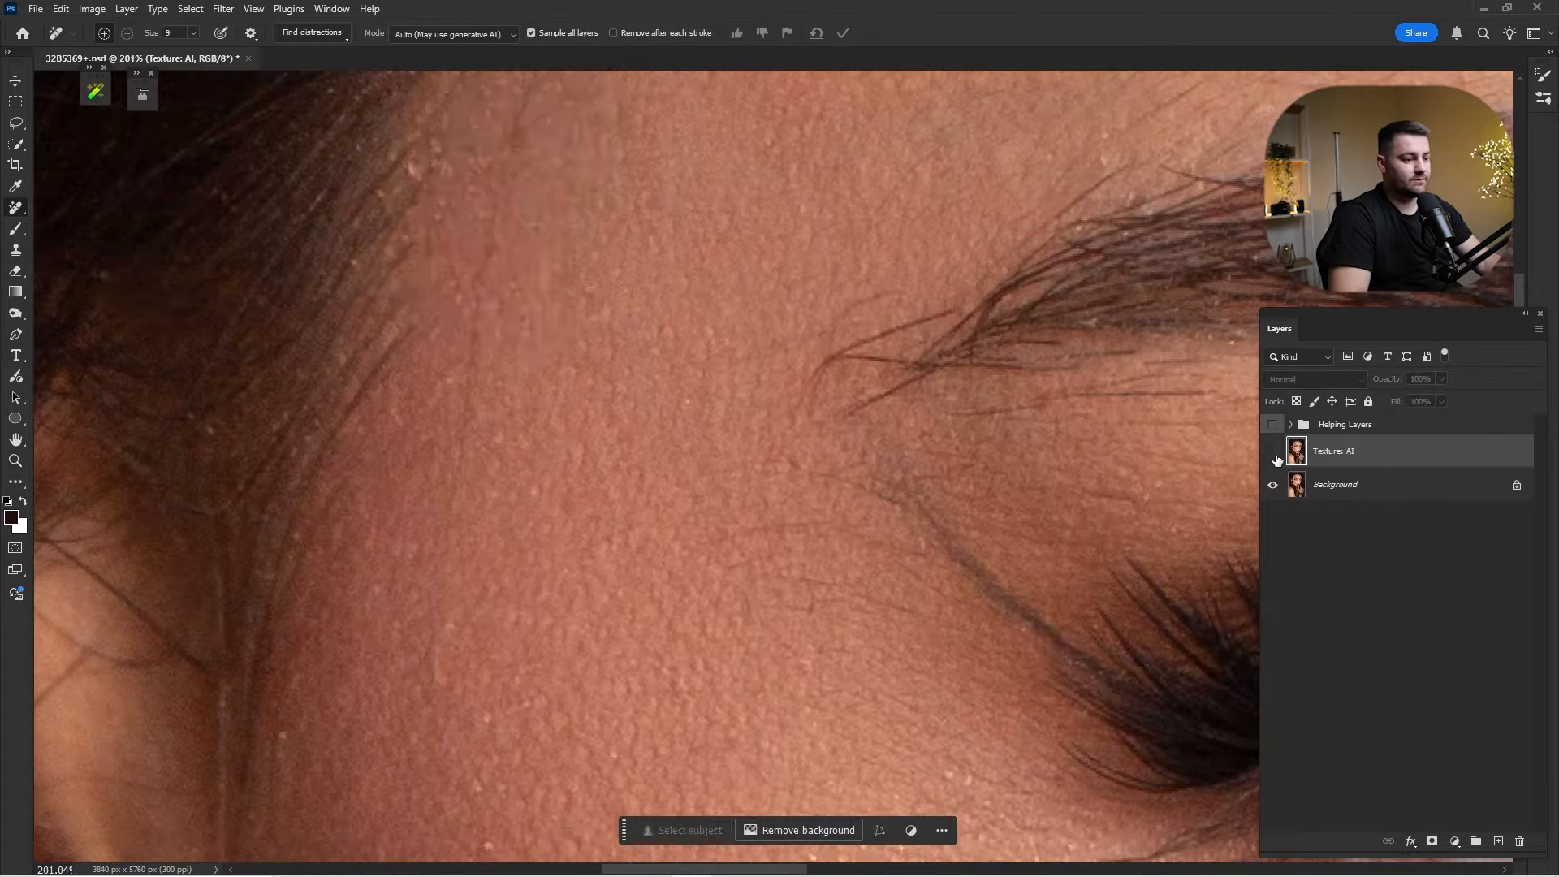
left_click(1272, 453)
left_click(1272, 453)
Compare the skin around the mouth corner with the merged Texture: AI layer alternately hidden and shown.
key("ctrl+space")
left_click_drag(1170, 505, 1013, 365)
left_click_drag(1039, 617, 1092, 398)
left_click_drag(1092, 398, 1172, 397)
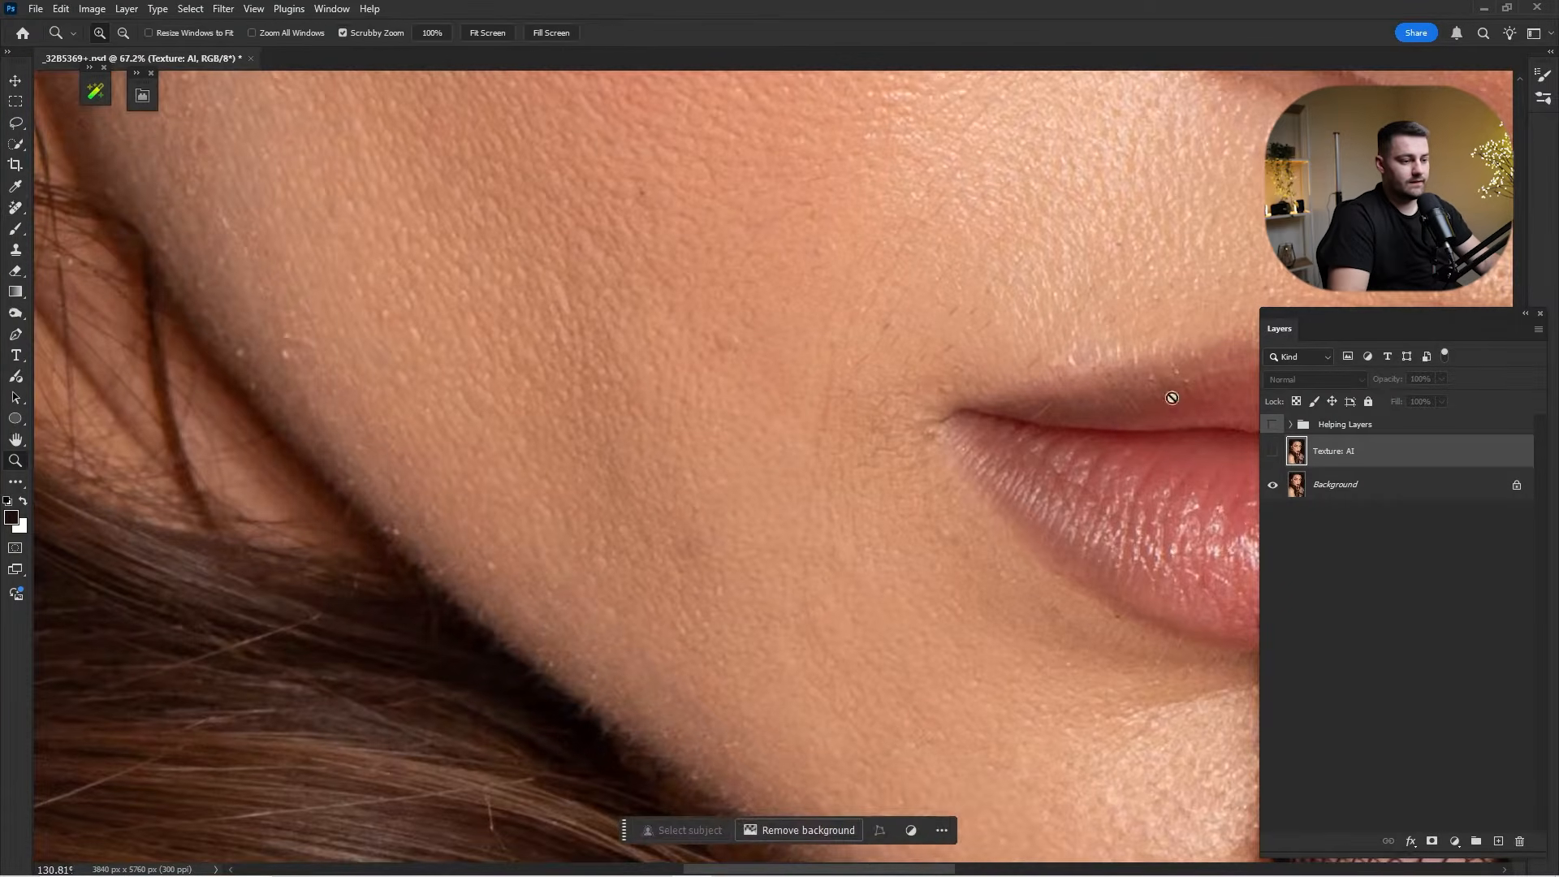
left_click(1272, 453)
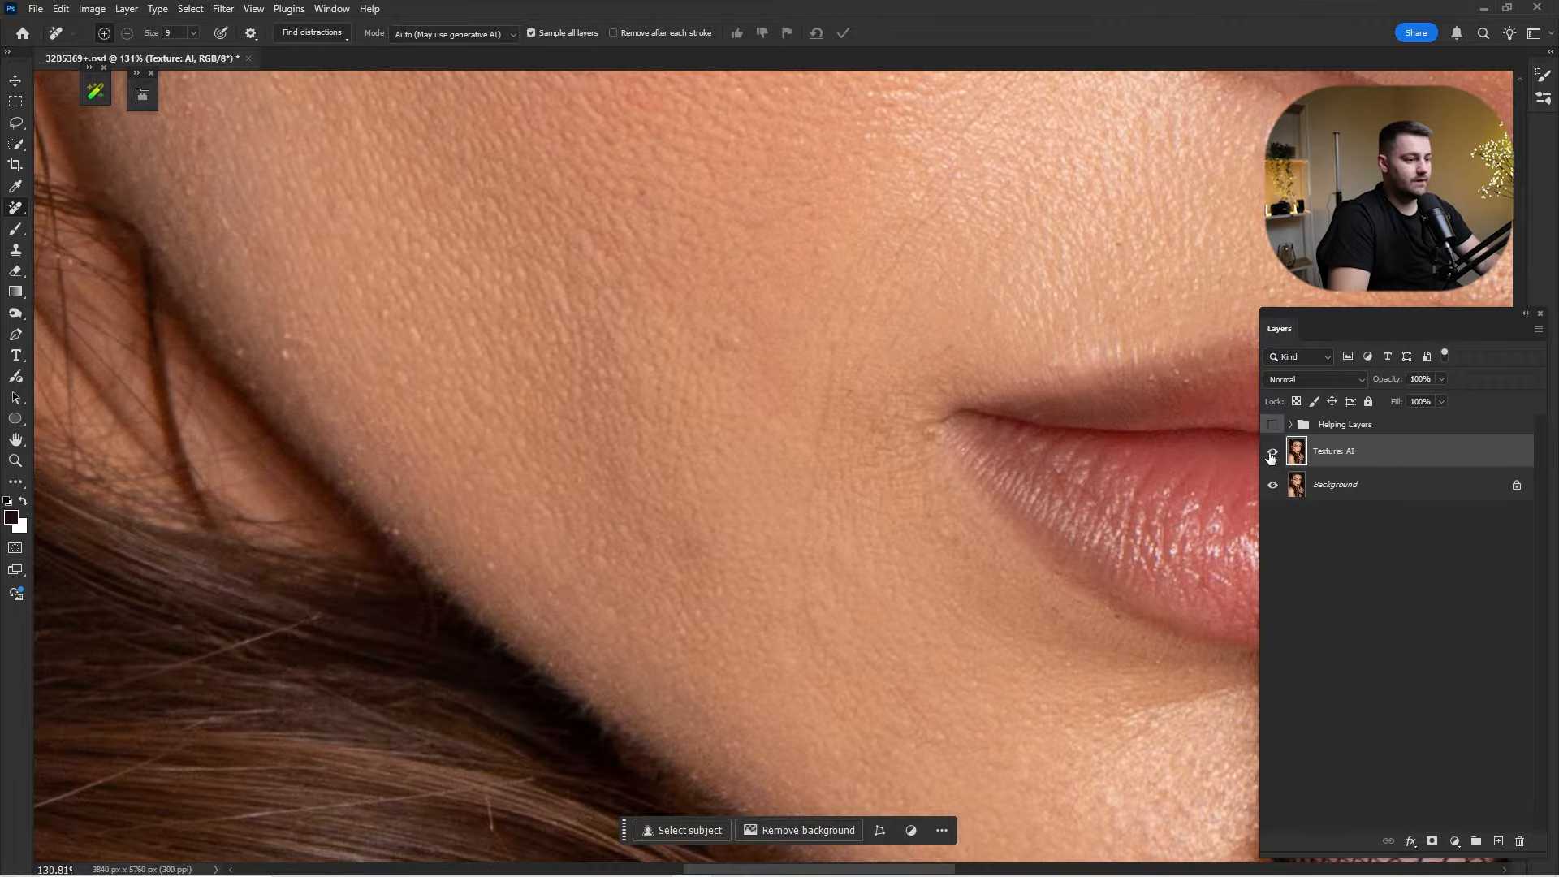
left_click(1273, 453)
left_click(1273, 454)
Fit the whole portrait in view and open the Williams Academy panel.
key("ctrl+space")
left_click_drag(1097, 431, 1019, 440)
key("ctrl+0")
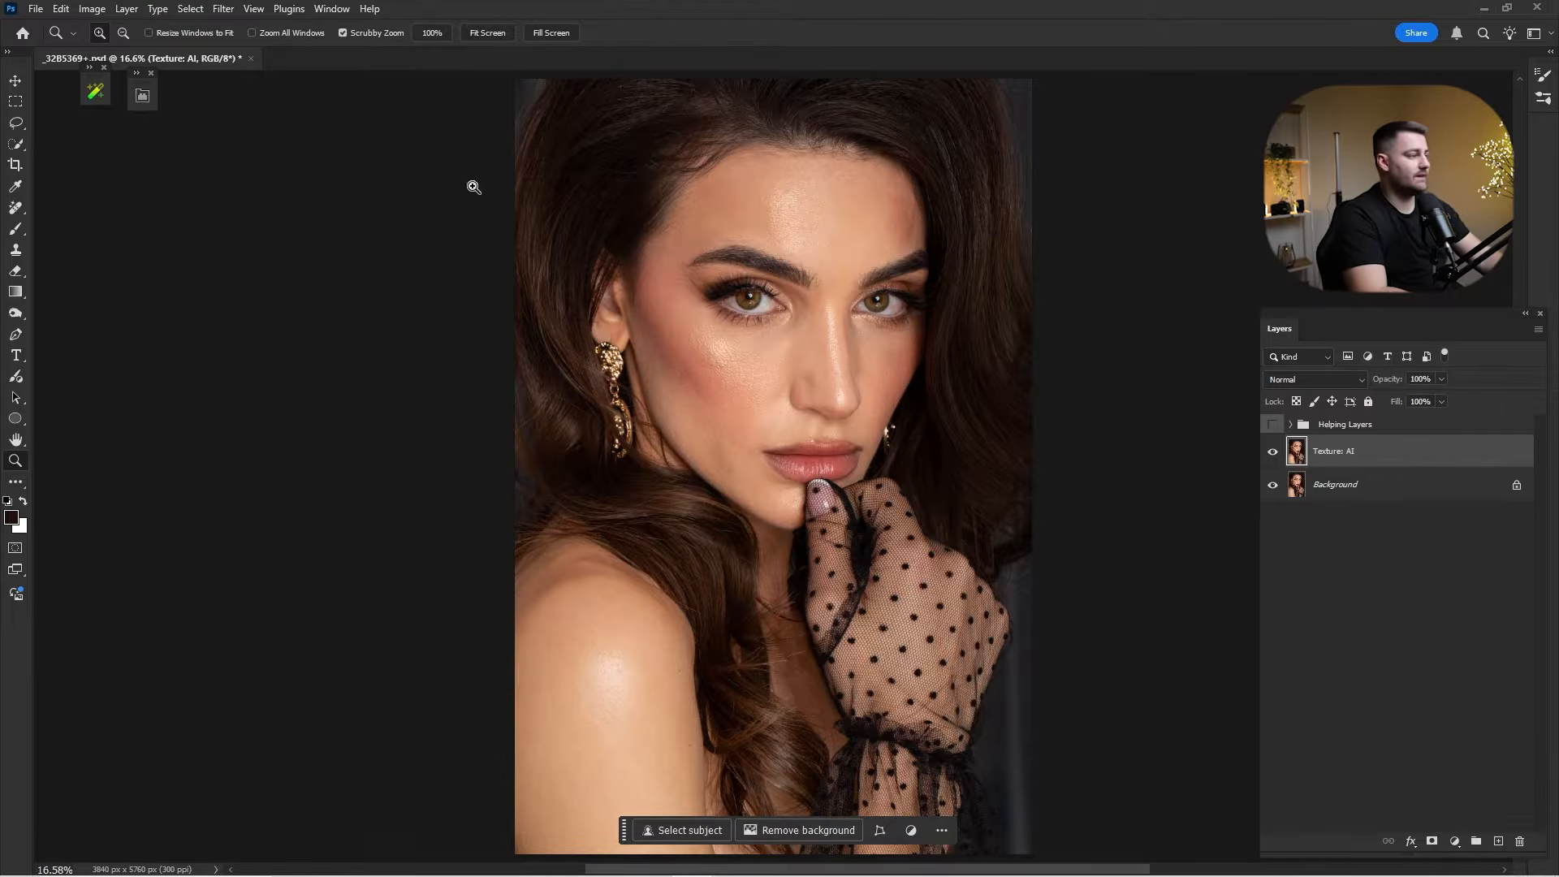
left_click(142, 95)
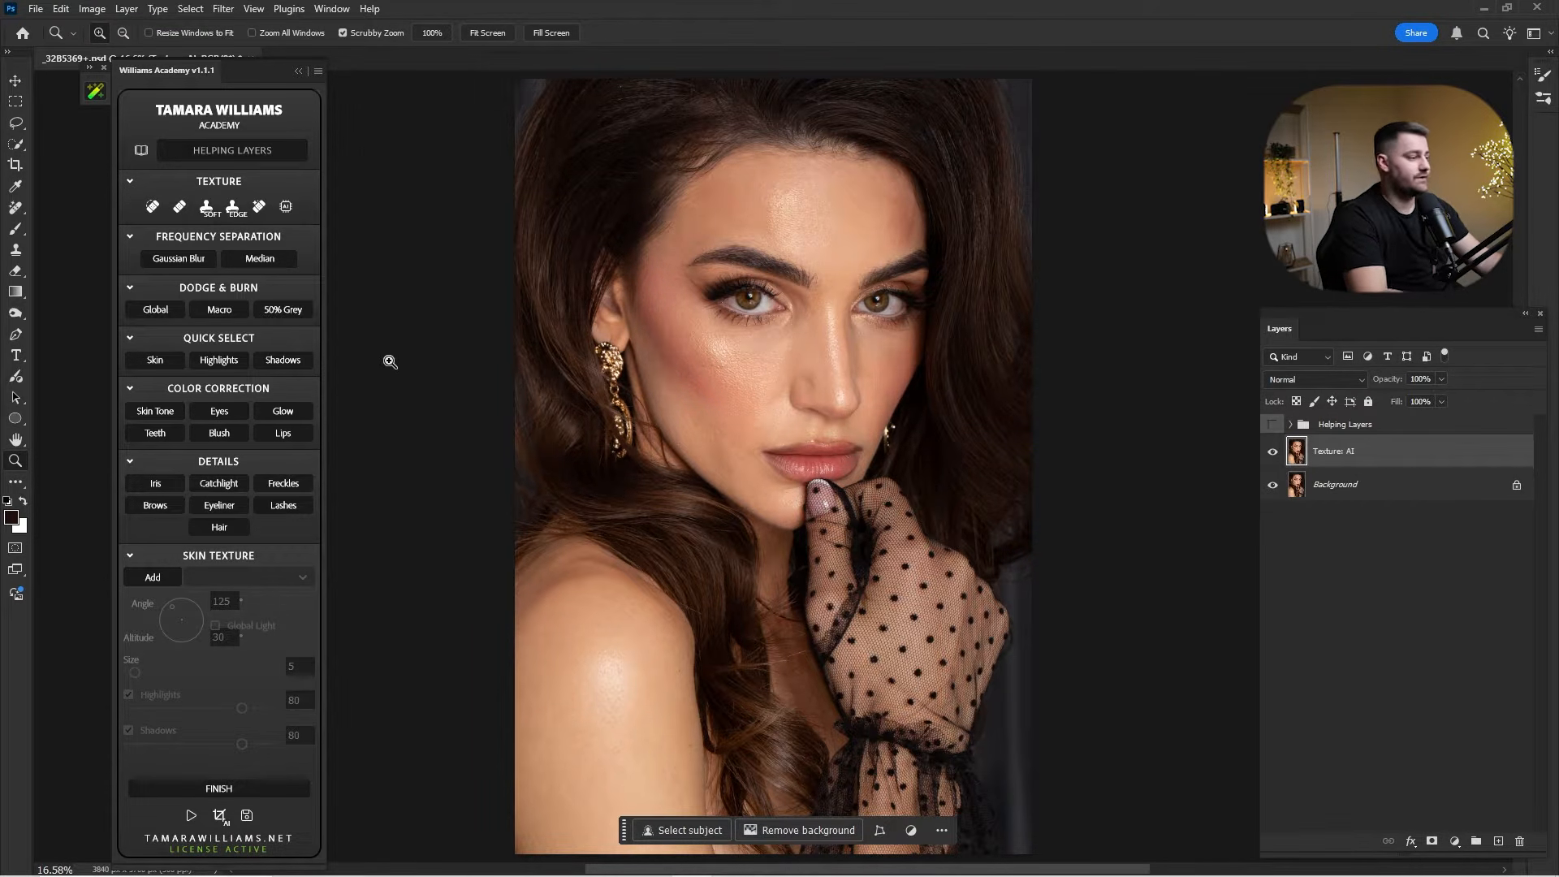
Add the Global dodge and burn layer group, then show and expand the Helping Layers group.
left_click(153, 308)
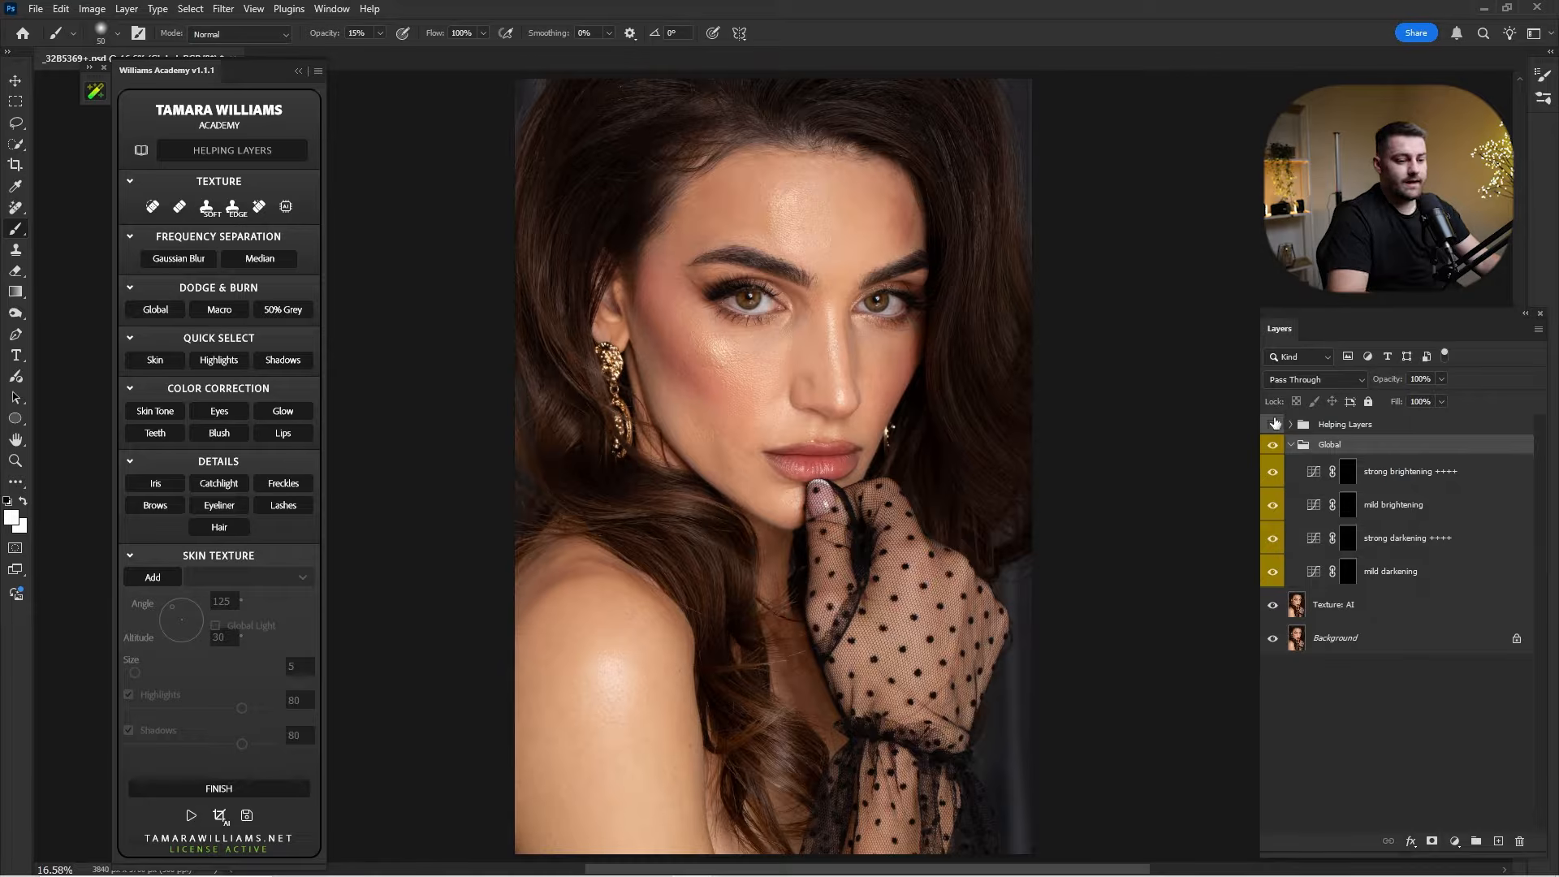
left_click(1272, 424)
left_click(1291, 424)
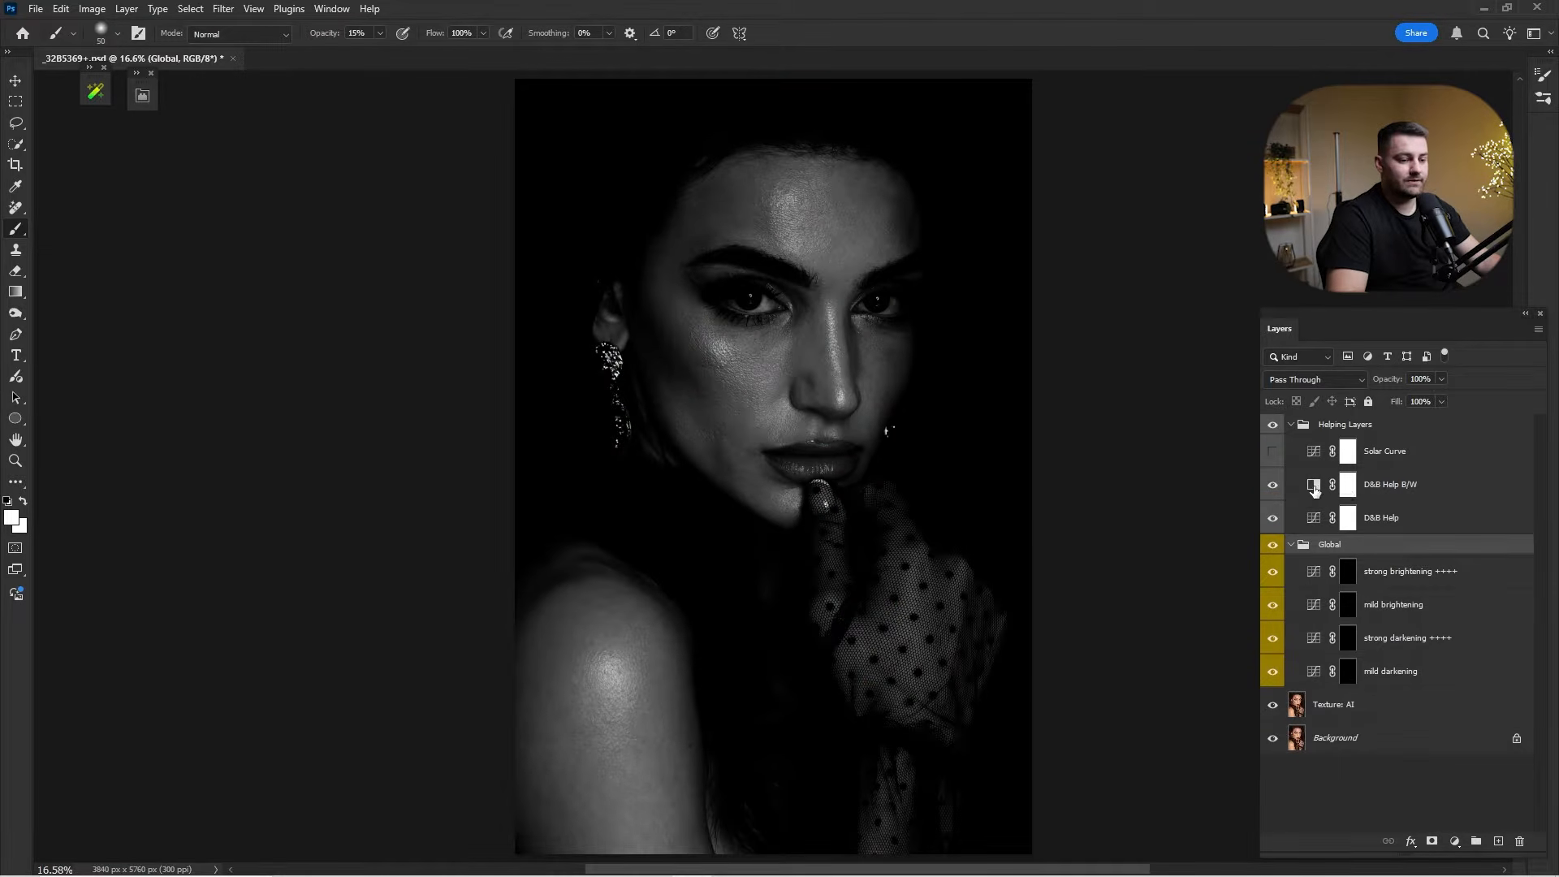
Raise the middle of the D&B Help curve to lighten the black-and-white helper view.
double_click(1314, 485)
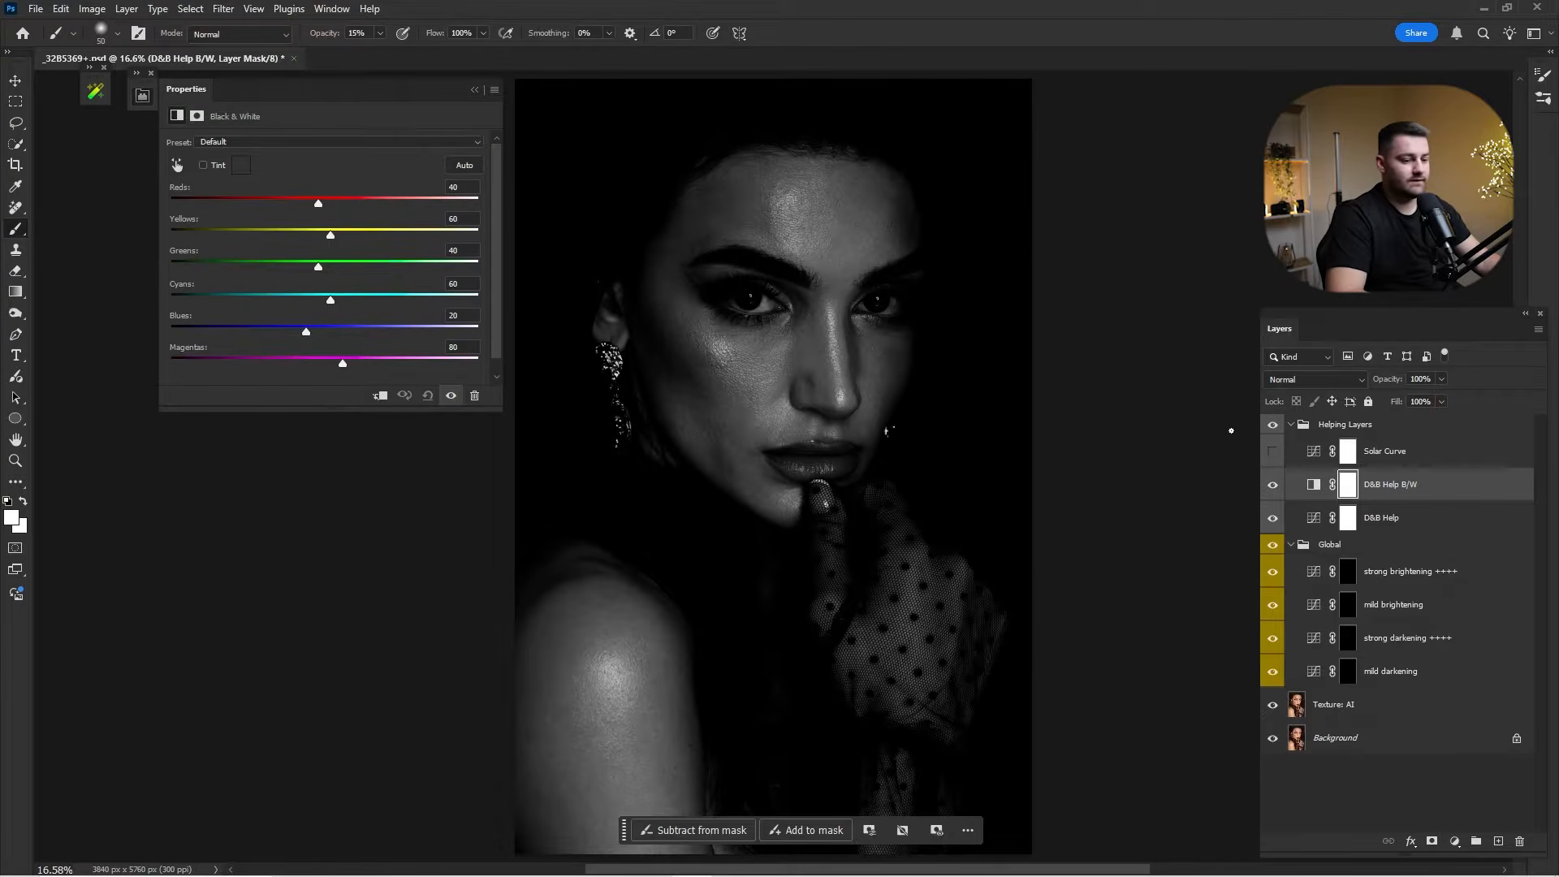
left_click(1314, 520)
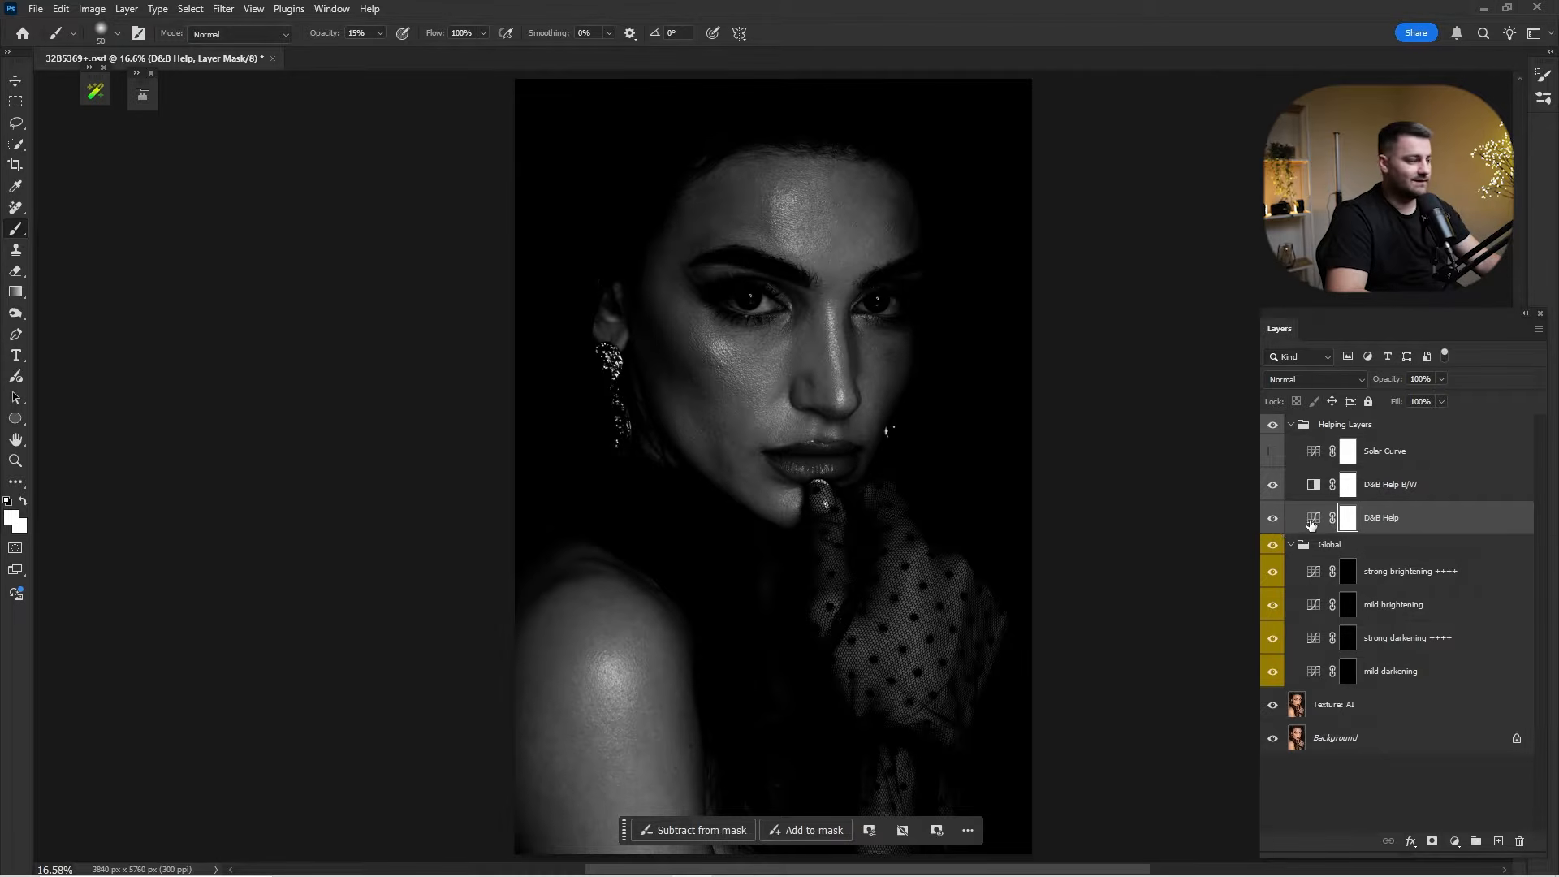
left_click(1314, 520)
double_click(1314, 524)
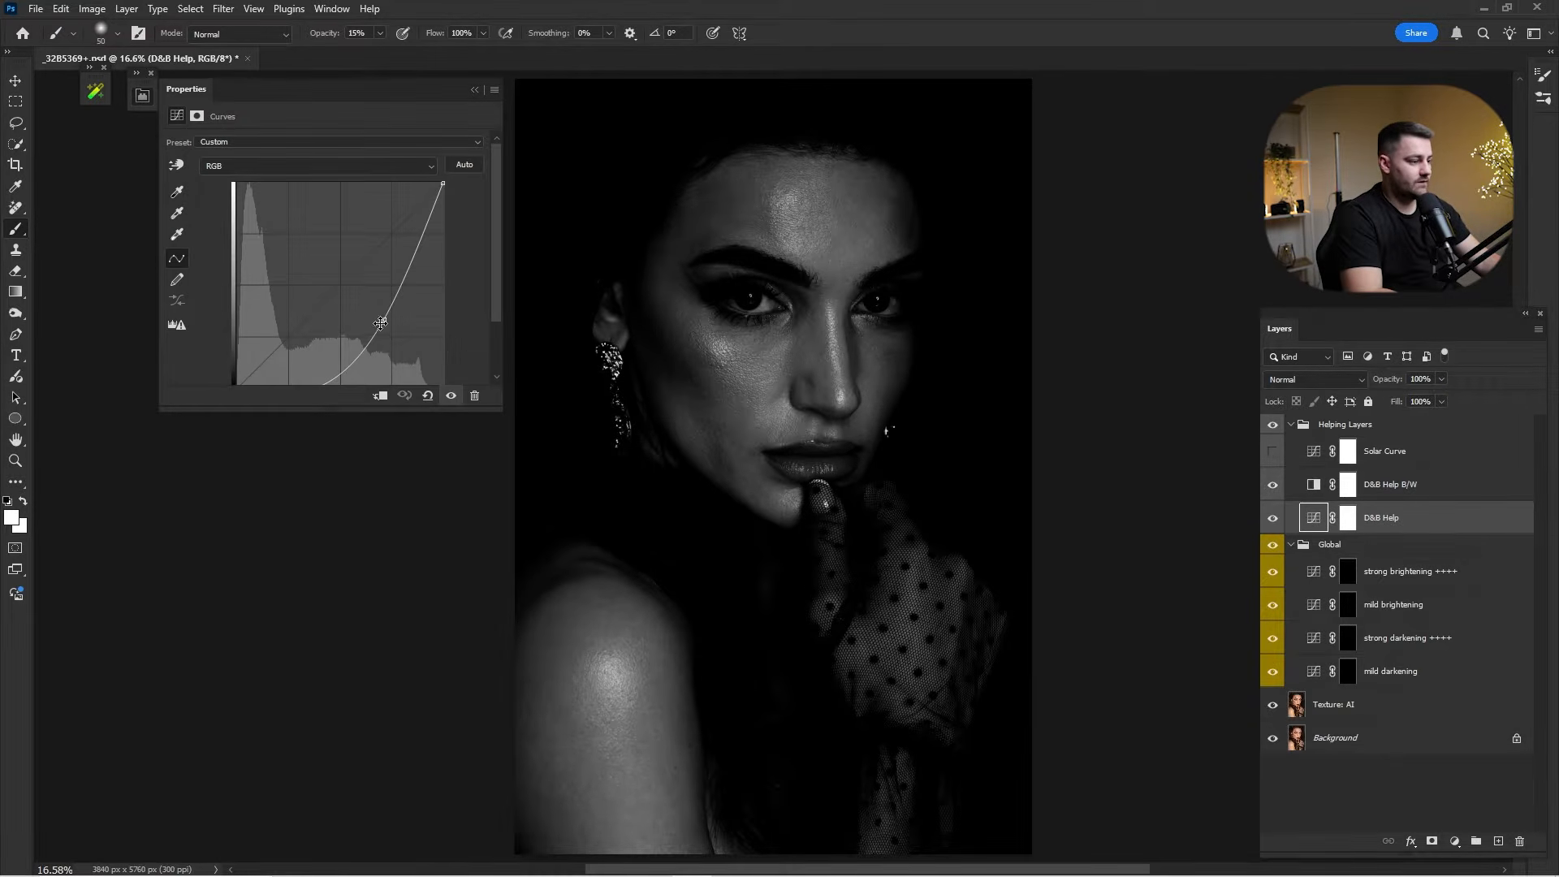
left_click_drag(380, 322, 374, 321)
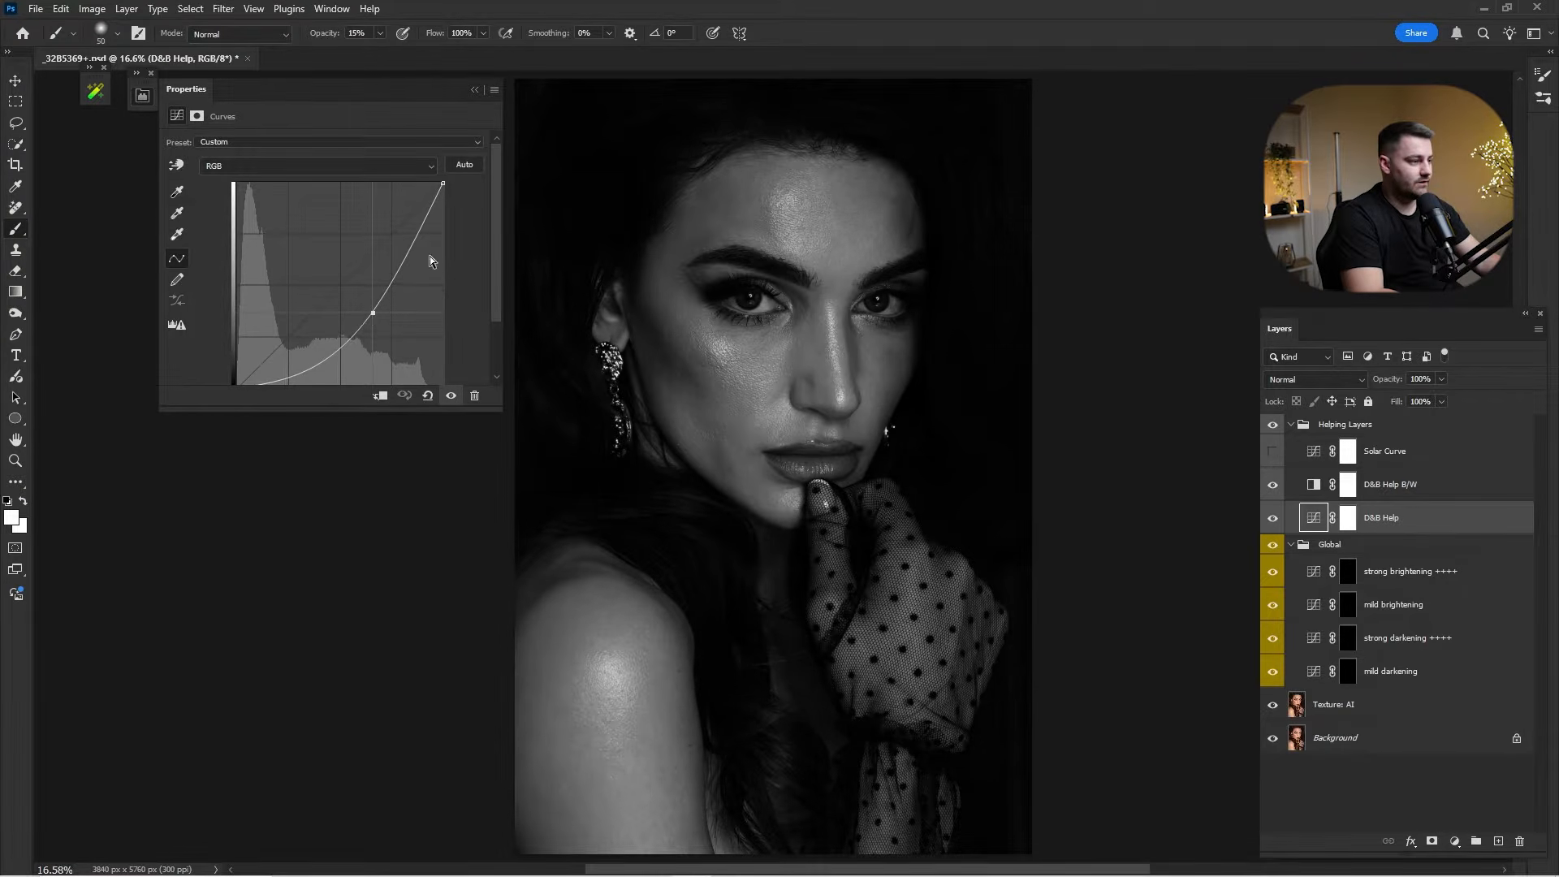
left_click(476, 91)
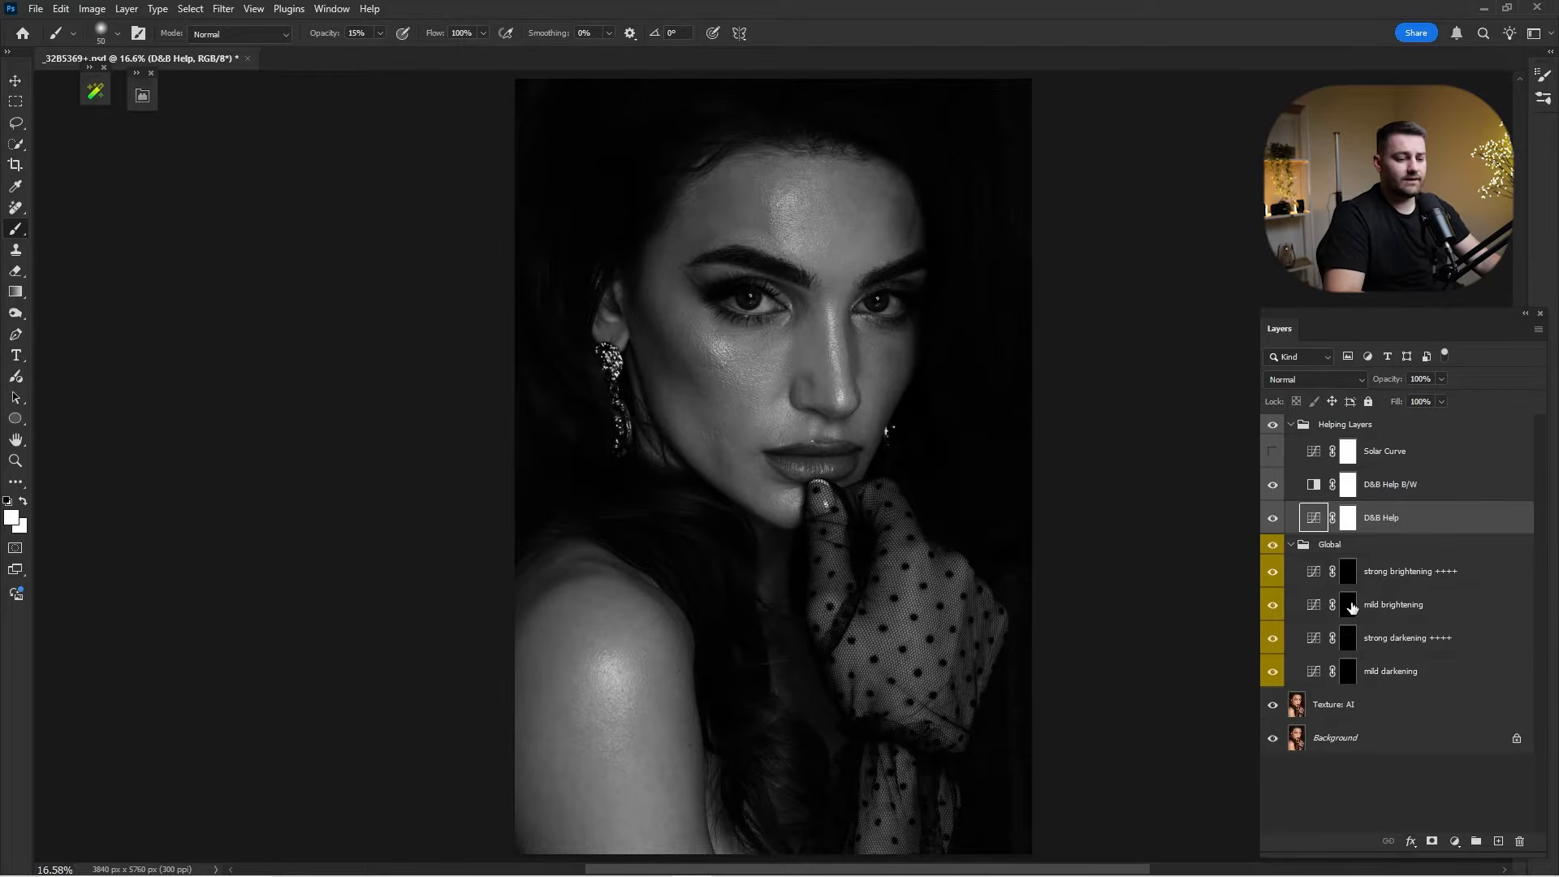
left_click(1401, 575)
left_click(1387, 609)
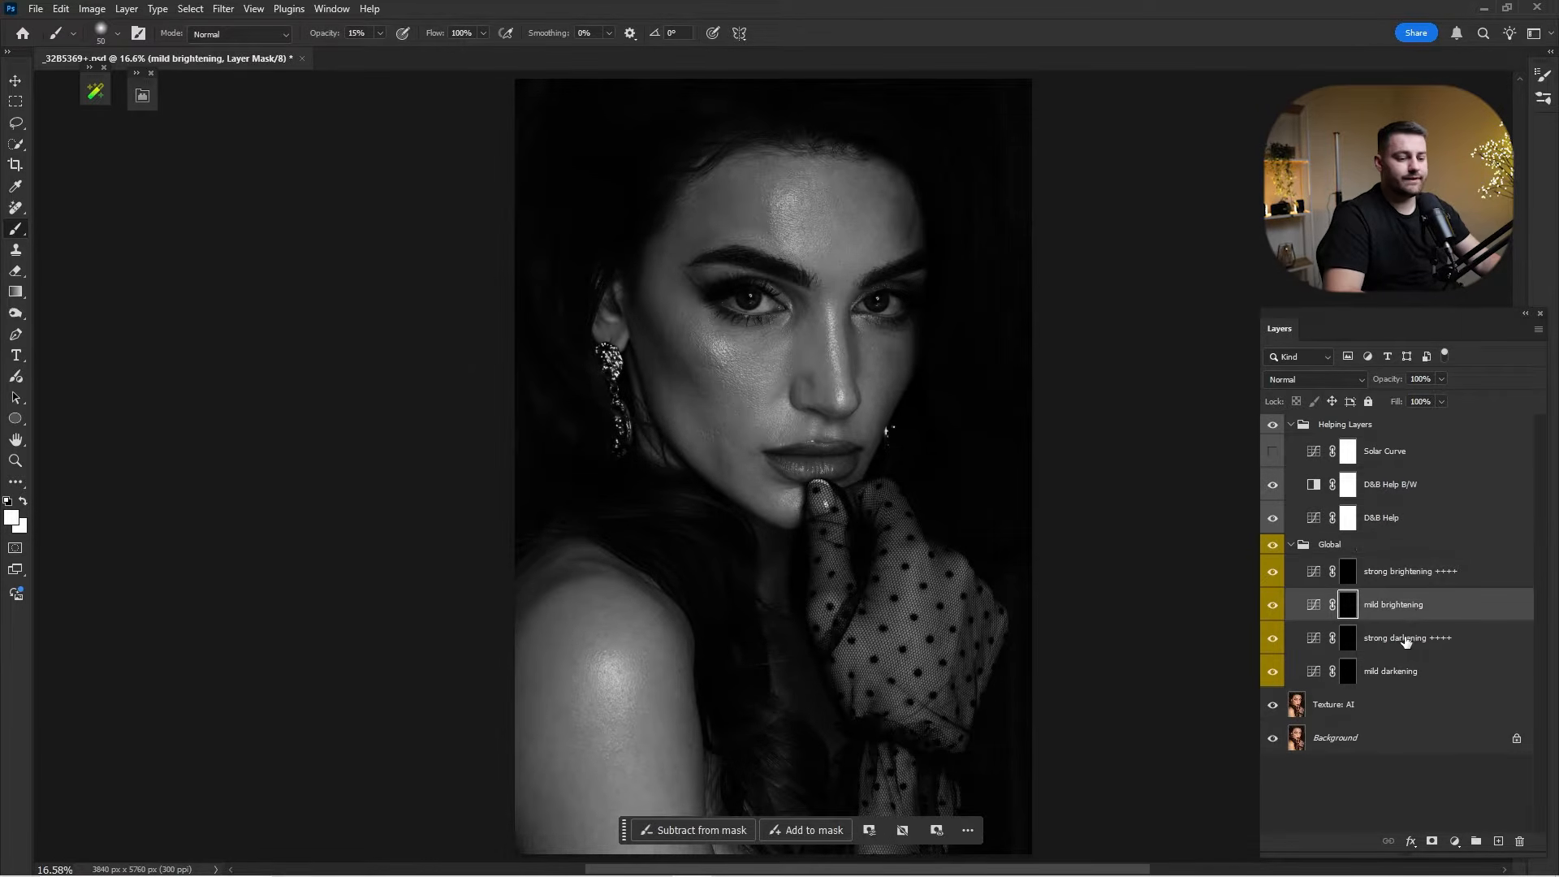
left_click(1421, 636)
left_click(1395, 676)
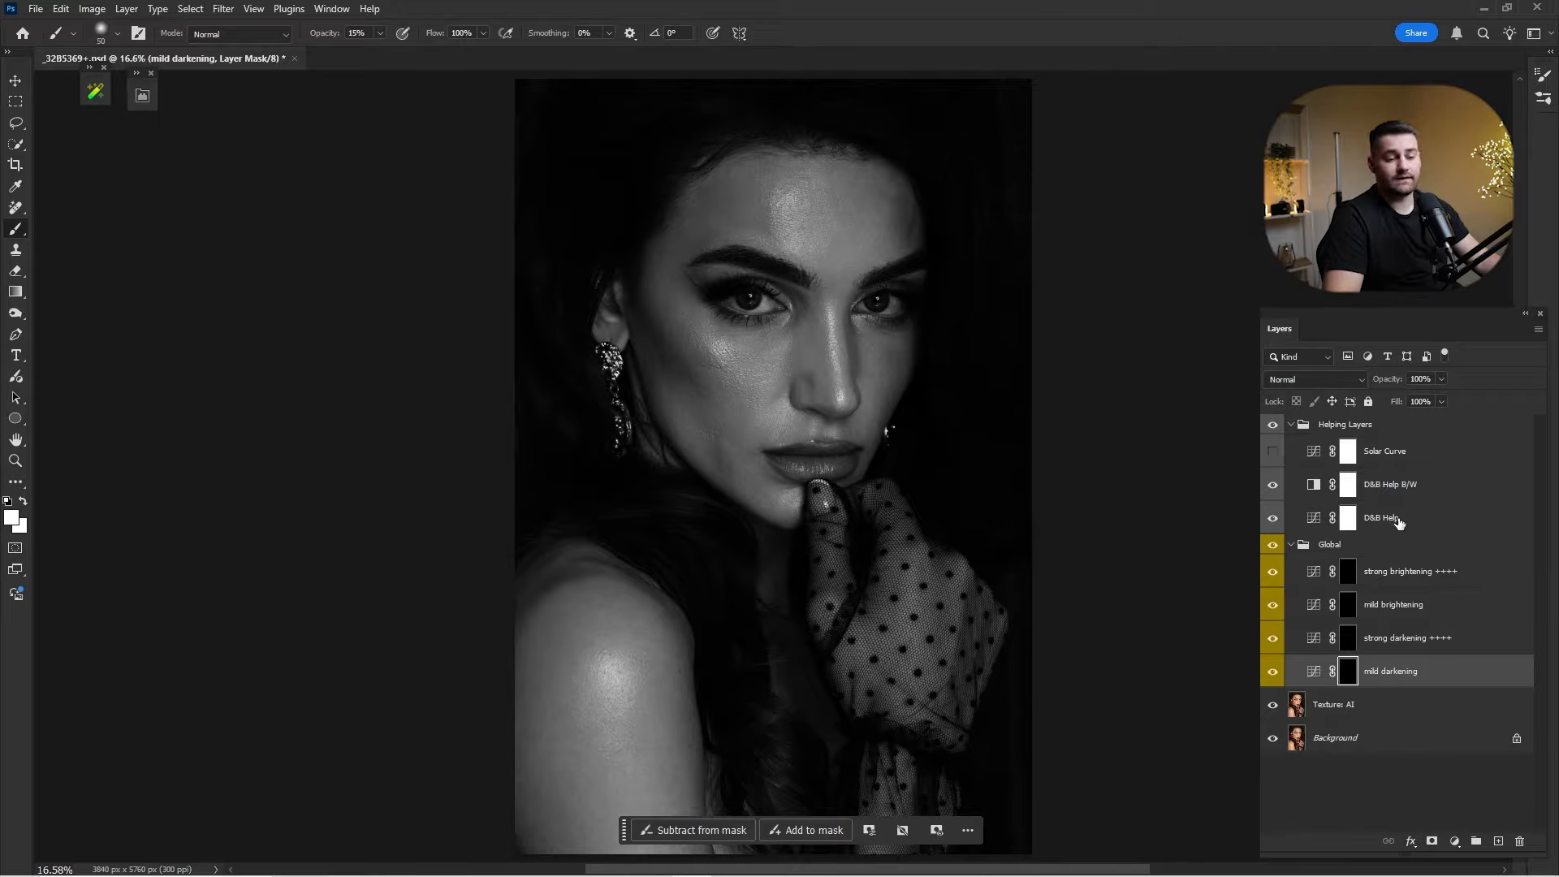
Select the mild brightening layer and set the brush to 100% opacity and 1% flow.
left_click(1404, 613)
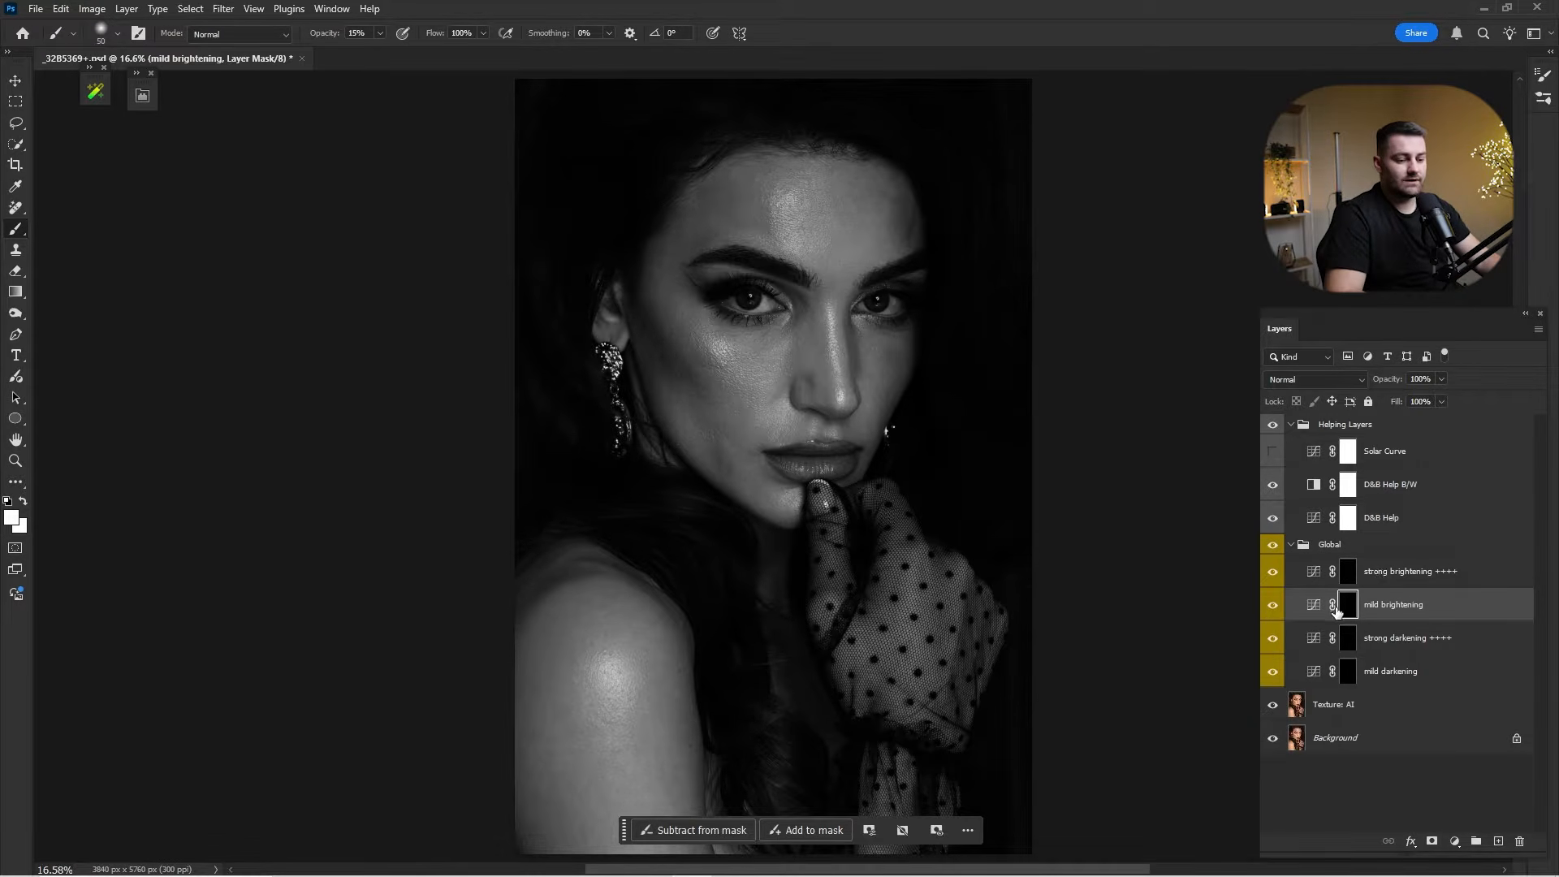
left_click(1313, 604)
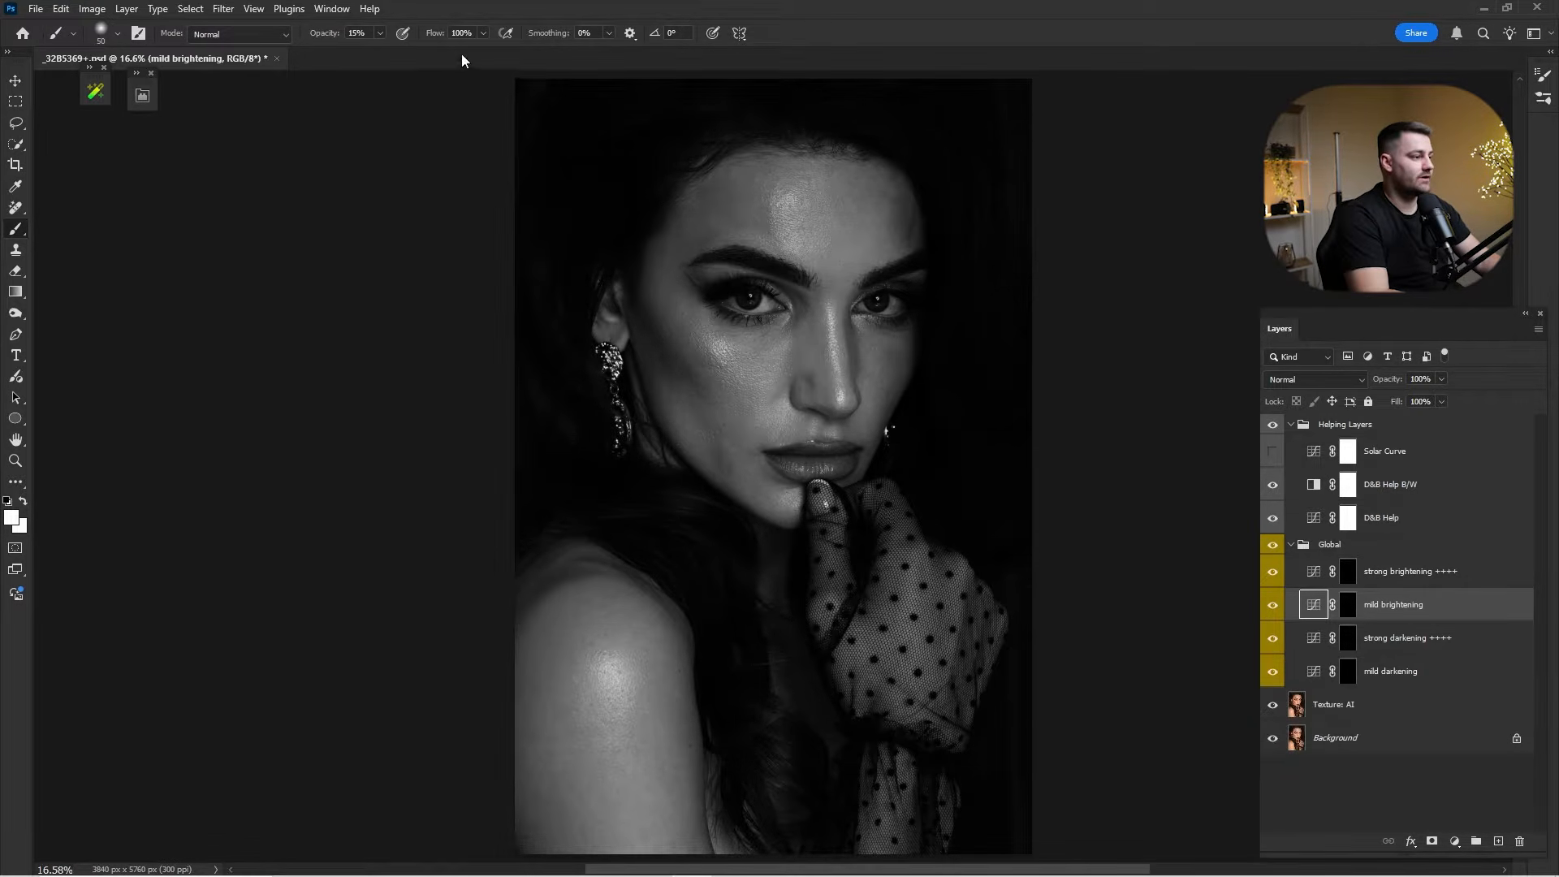
left_click(473, 34)
type("12")
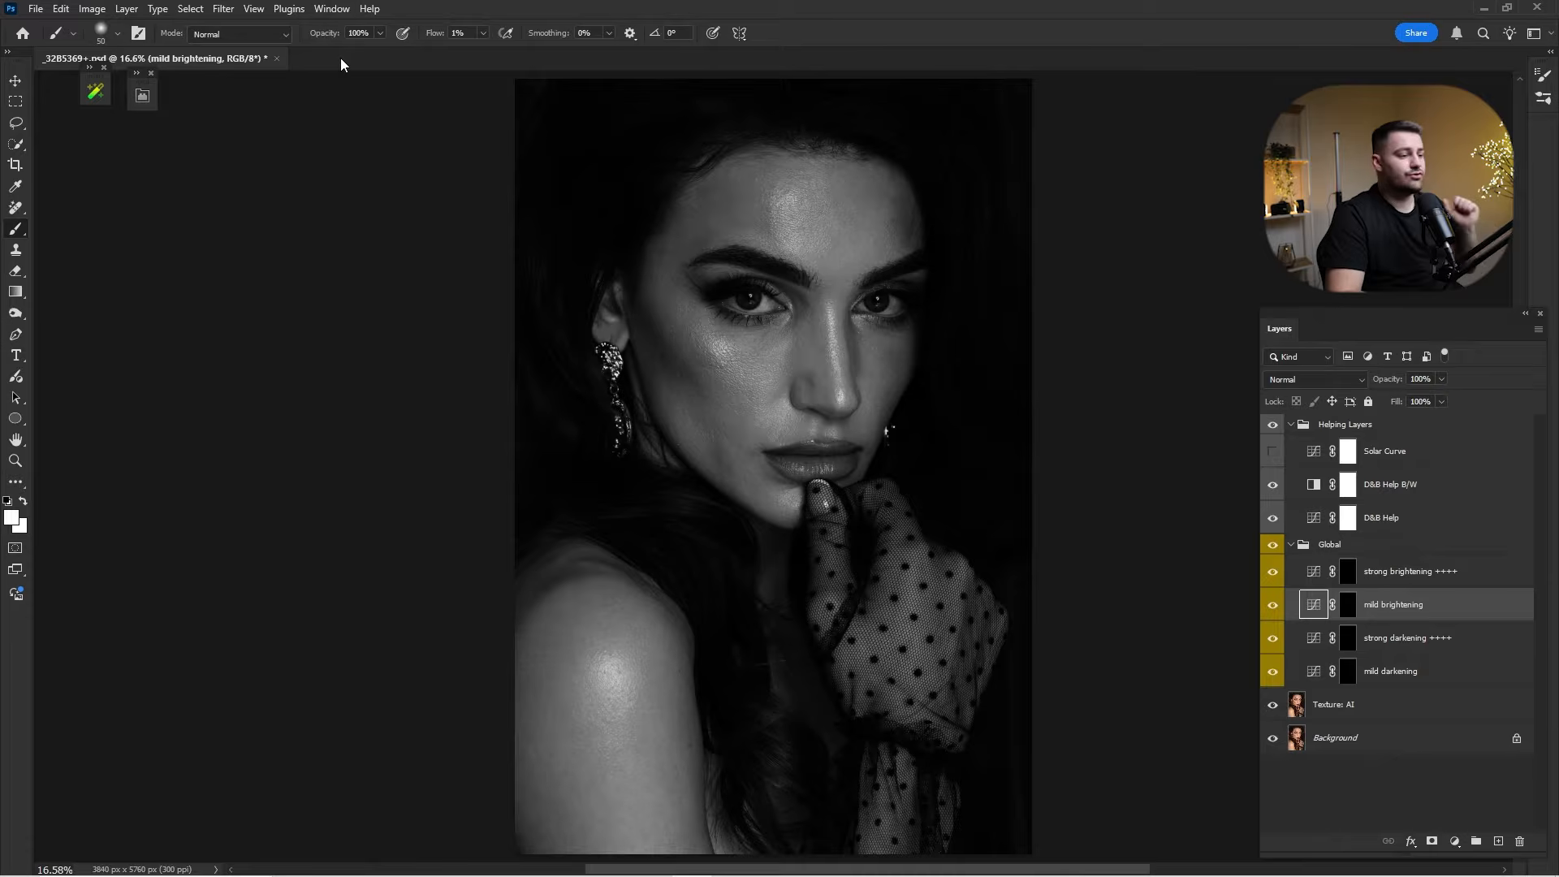
Open a second window for the same portrait file and arrange both windows side by side.
left_click(335, 10)
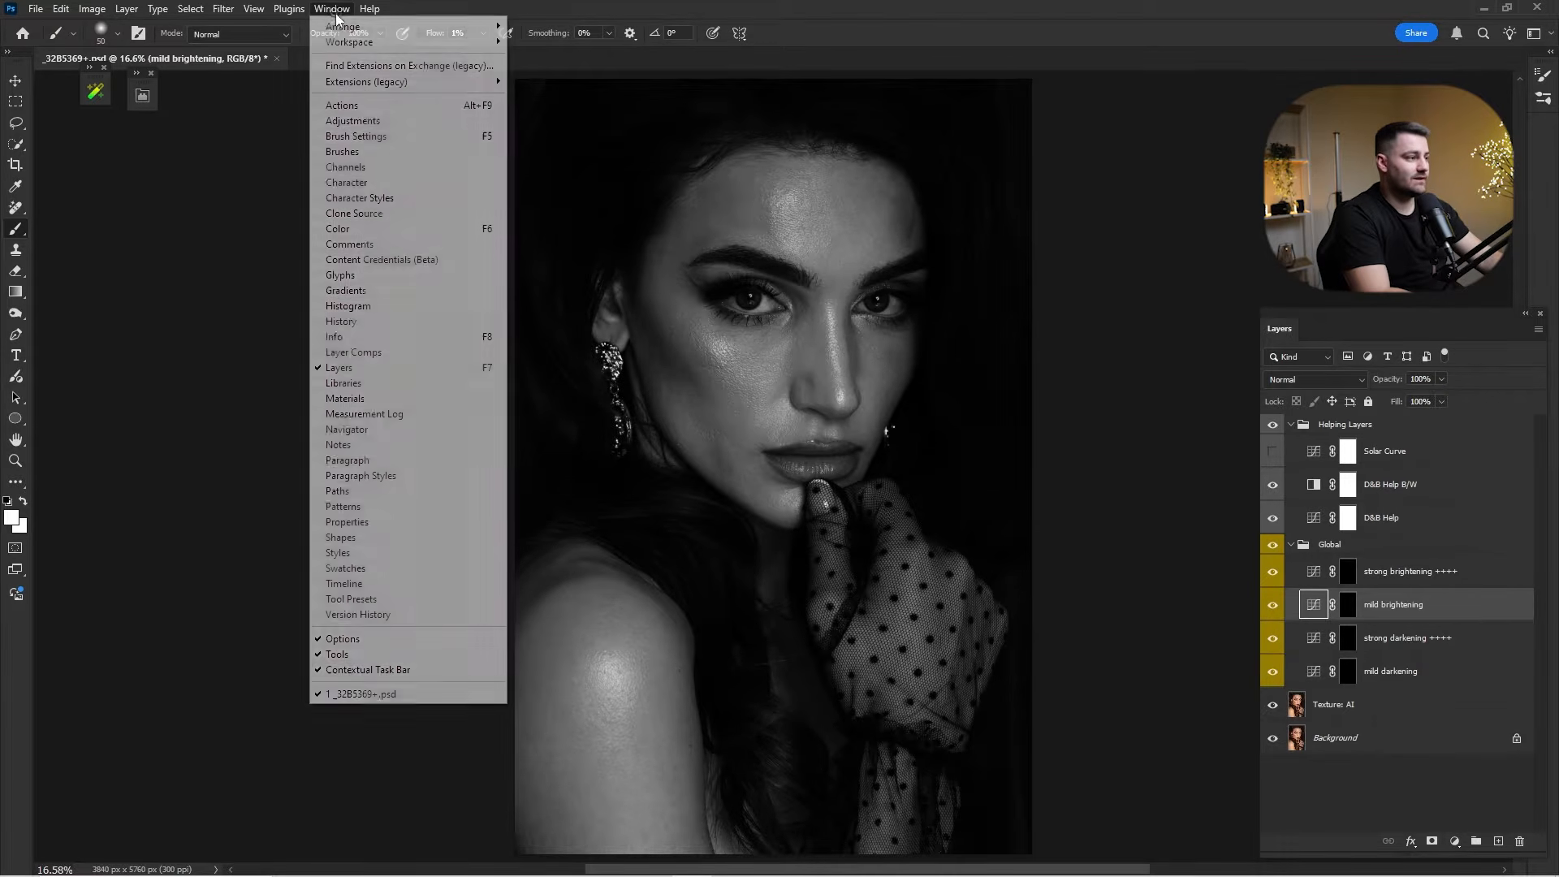
mouse_move(385, 31)
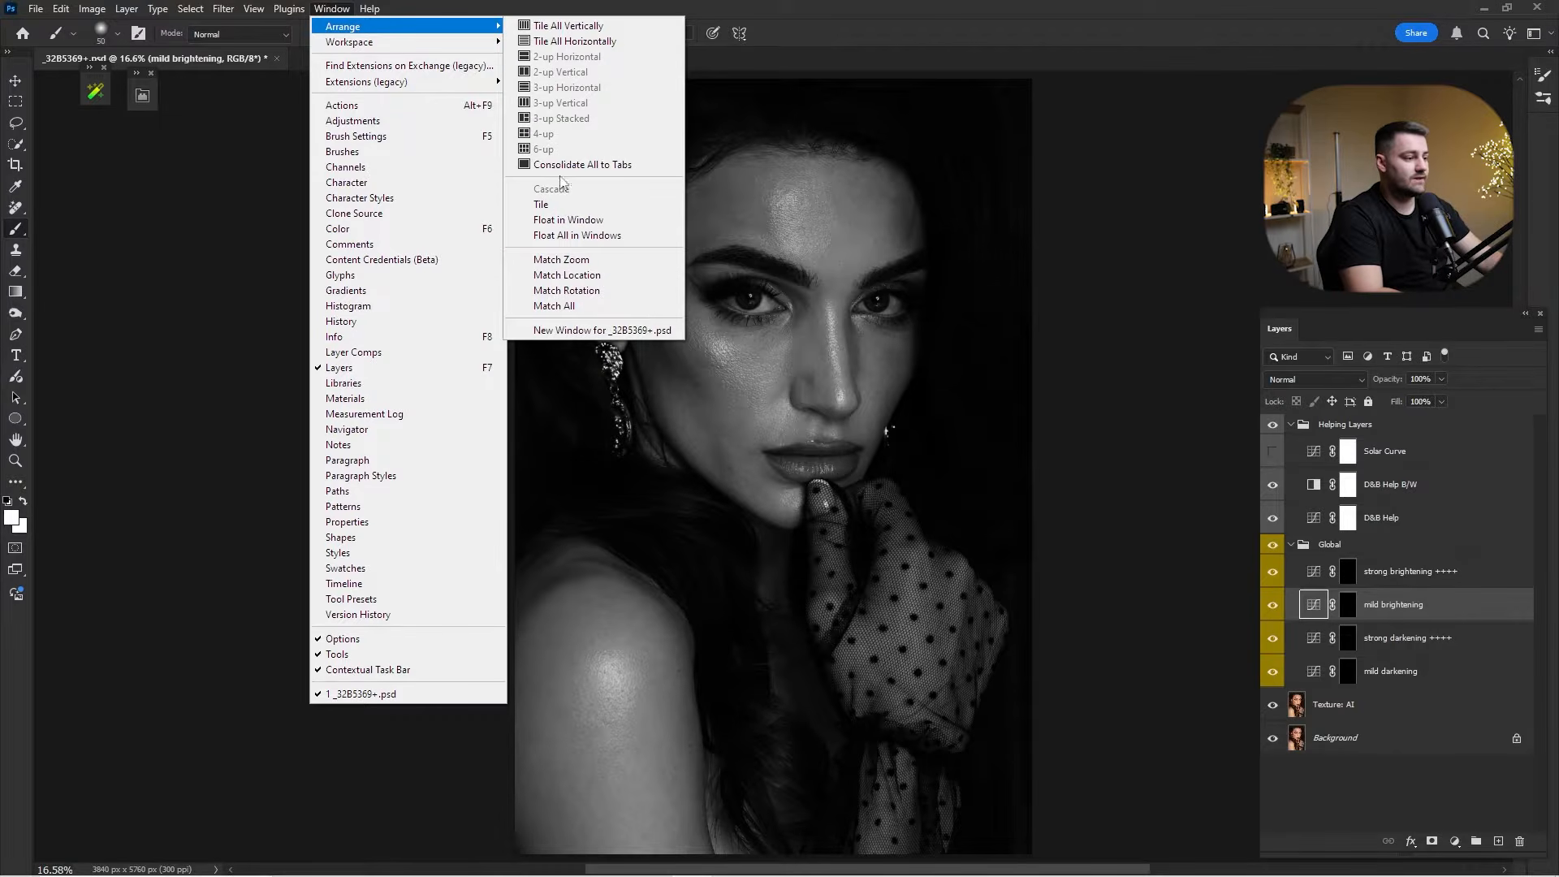
left_click(598, 331)
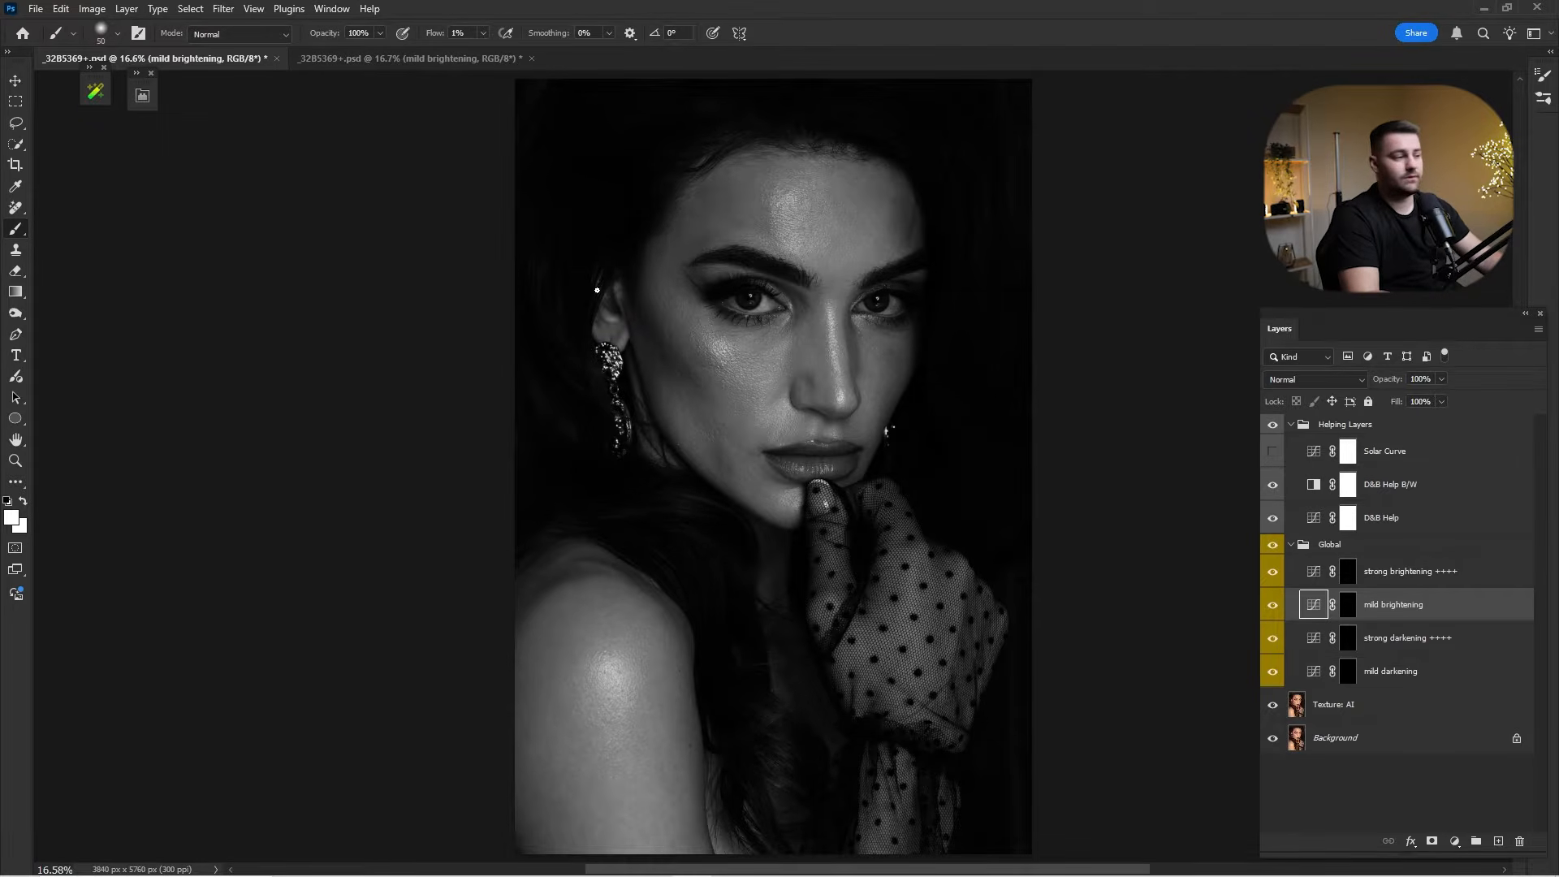
left_click(333, 9)
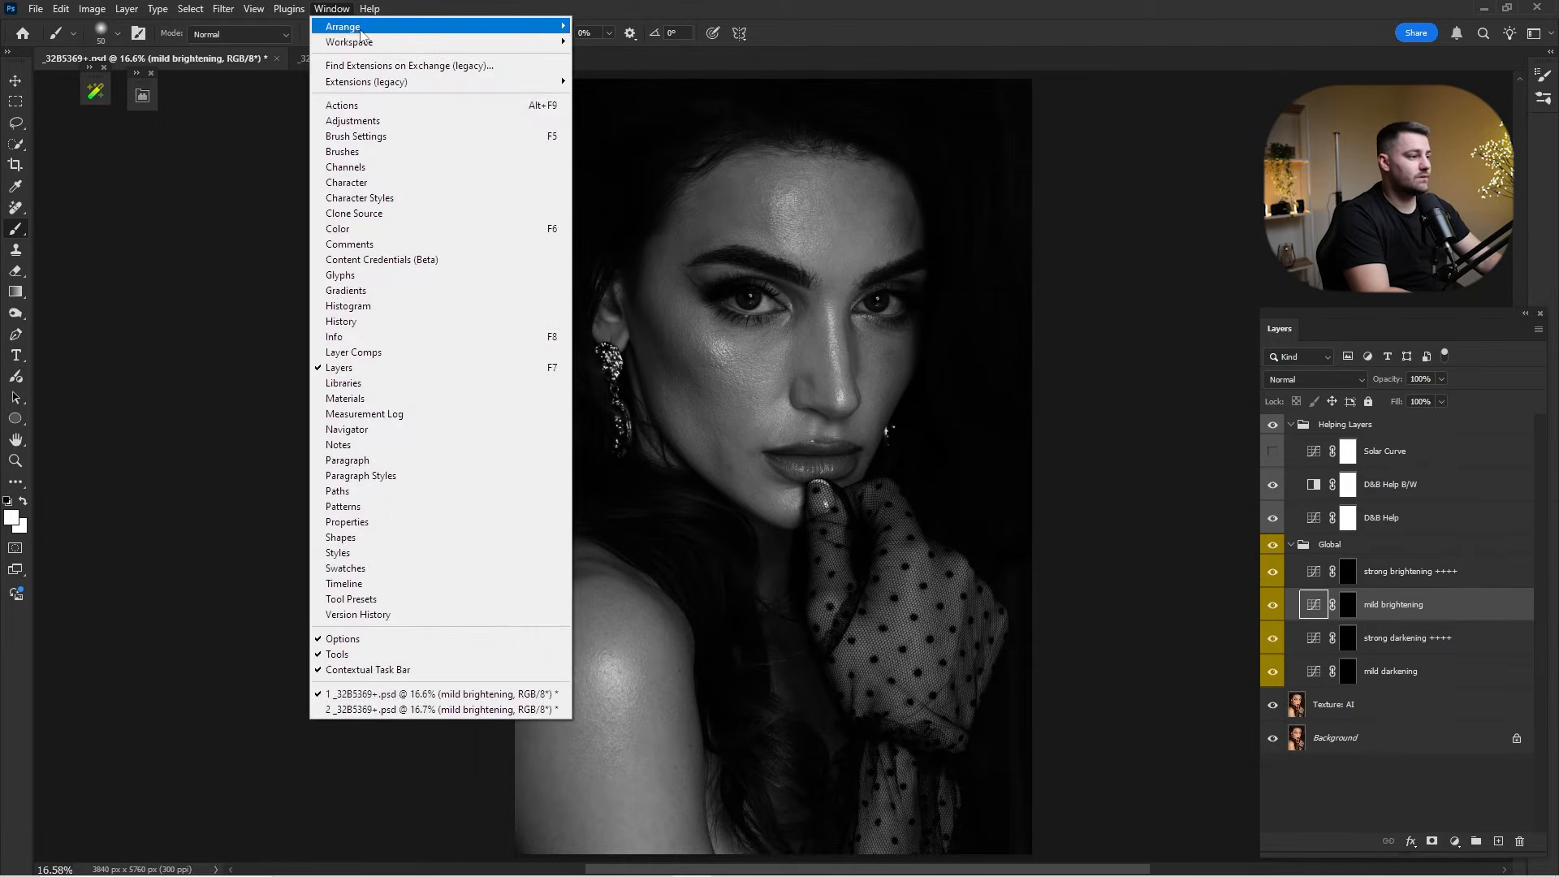
mouse_move(360, 31)
left_click(683, 71)
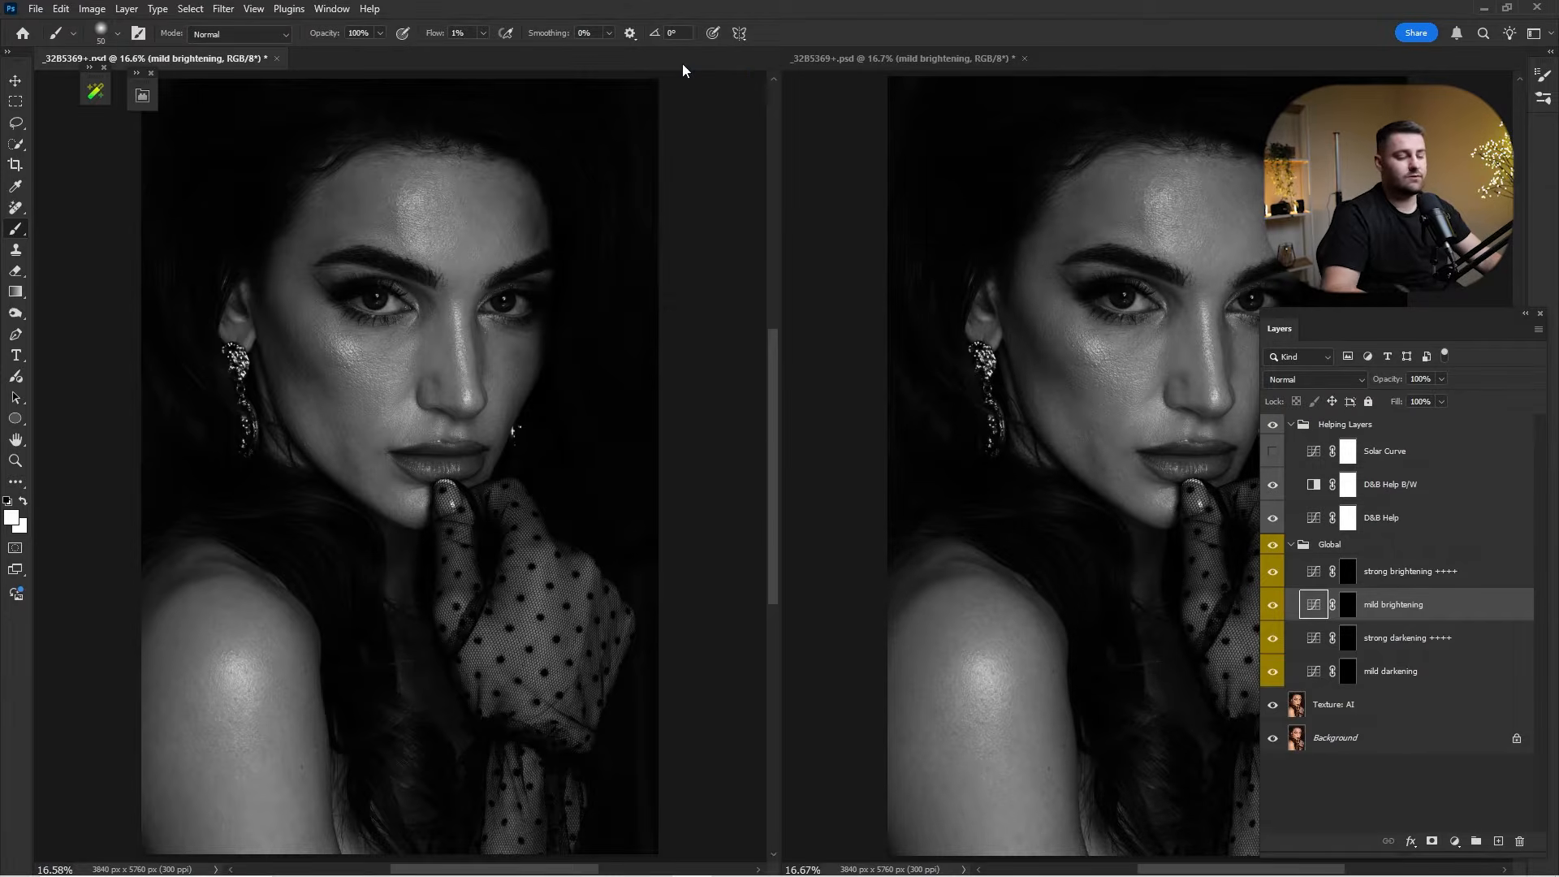
Fit the whole portrait in both windows and narrow the first window to serve as an overview.
left_click_drag(588, 315, 520, 357)
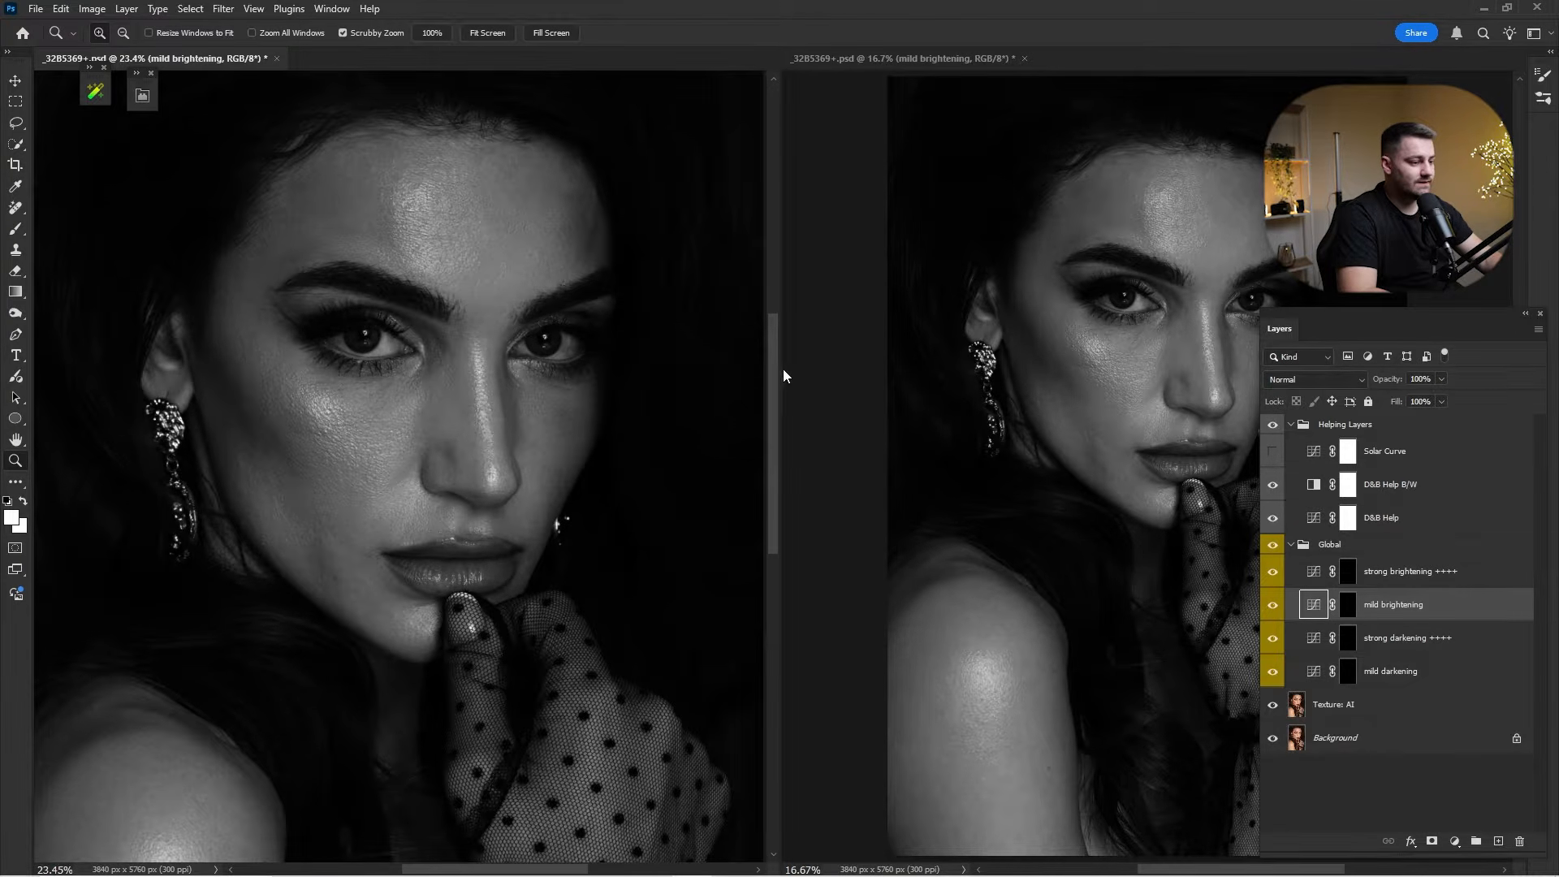
left_click(783, 374)
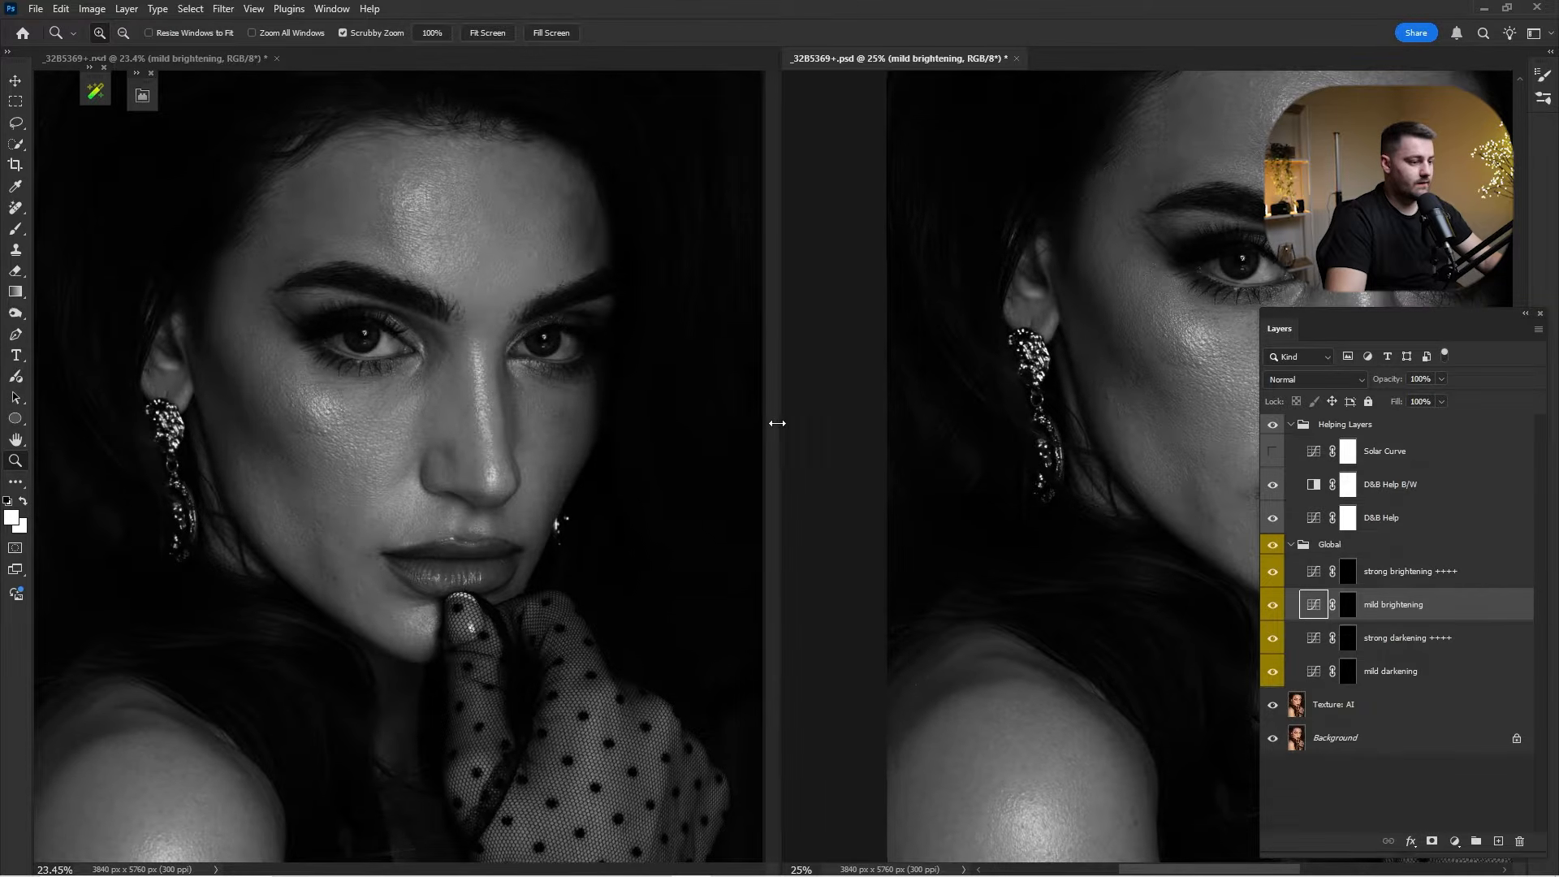
left_click_drag(777, 430, 713, 428)
left_click_drag(511, 445, 416, 396)
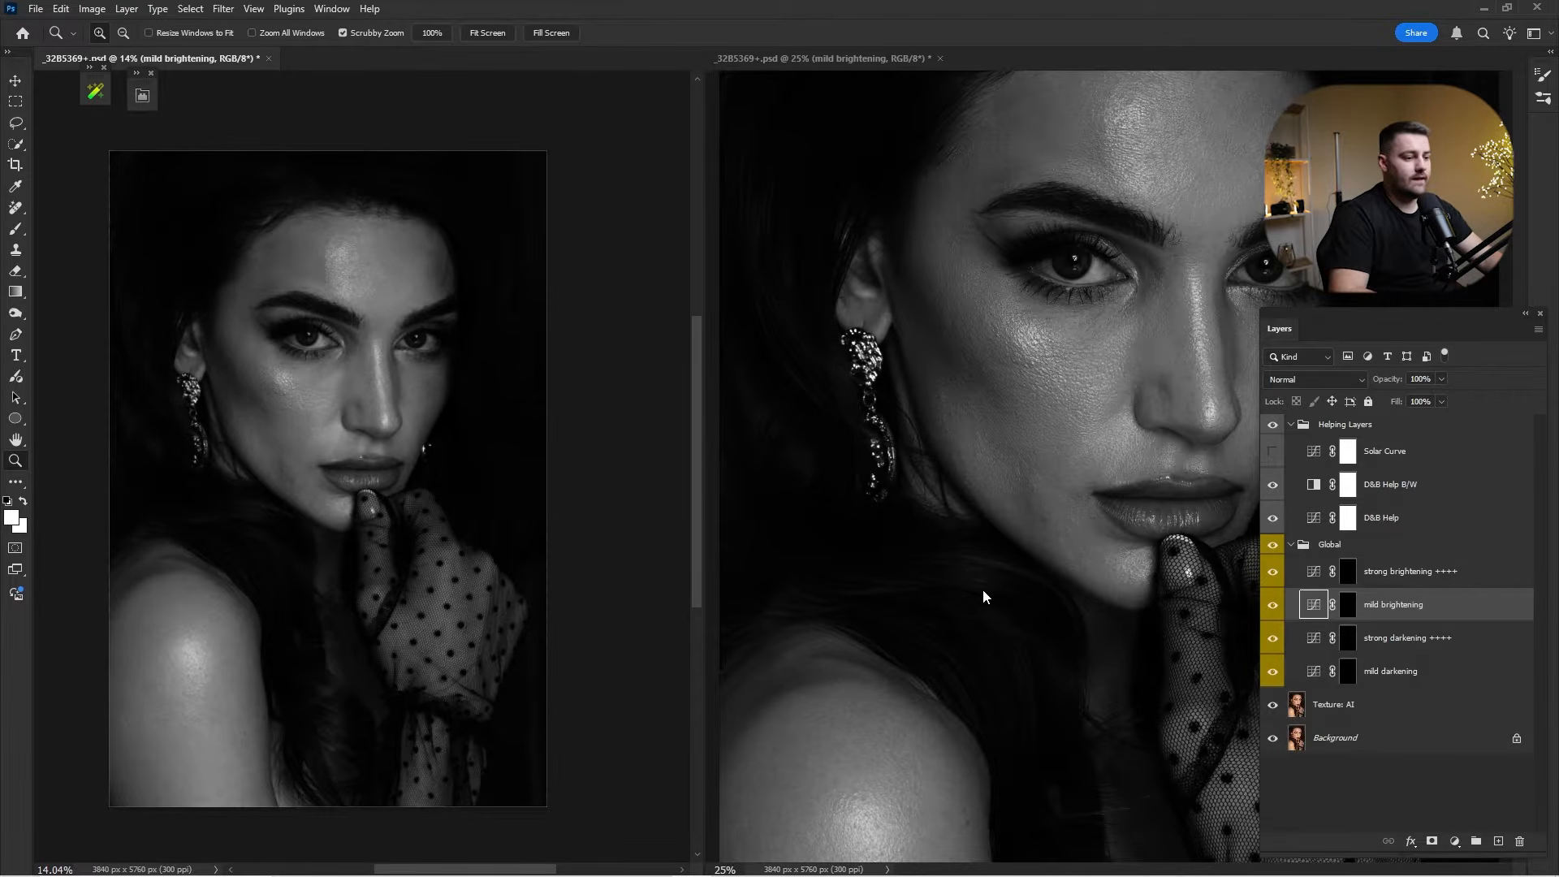
left_click_drag(1067, 480, 834, 447)
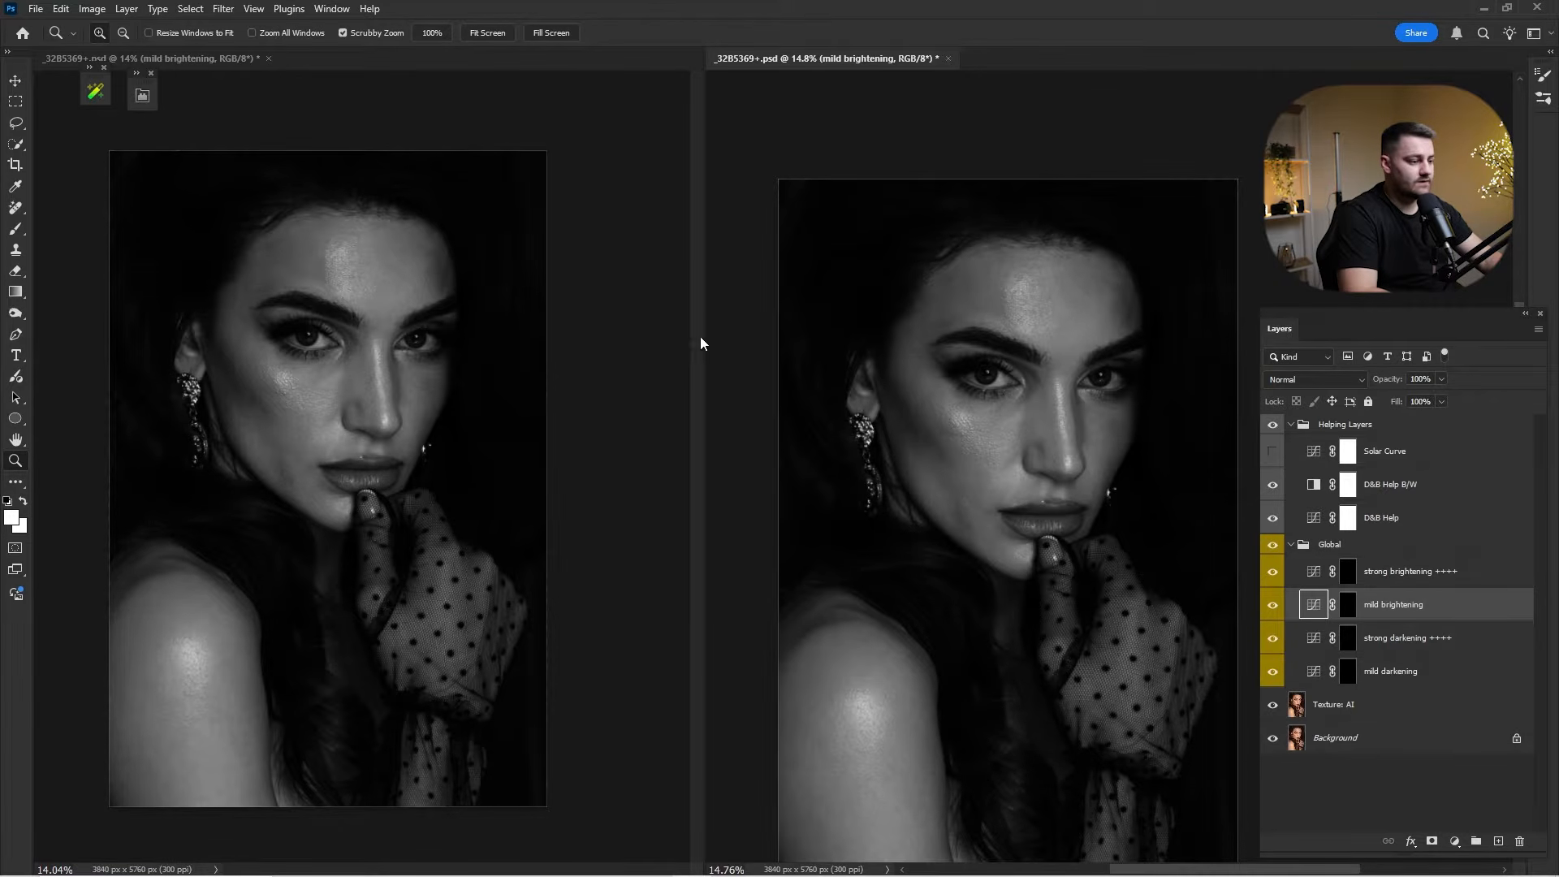
left_click(701, 344)
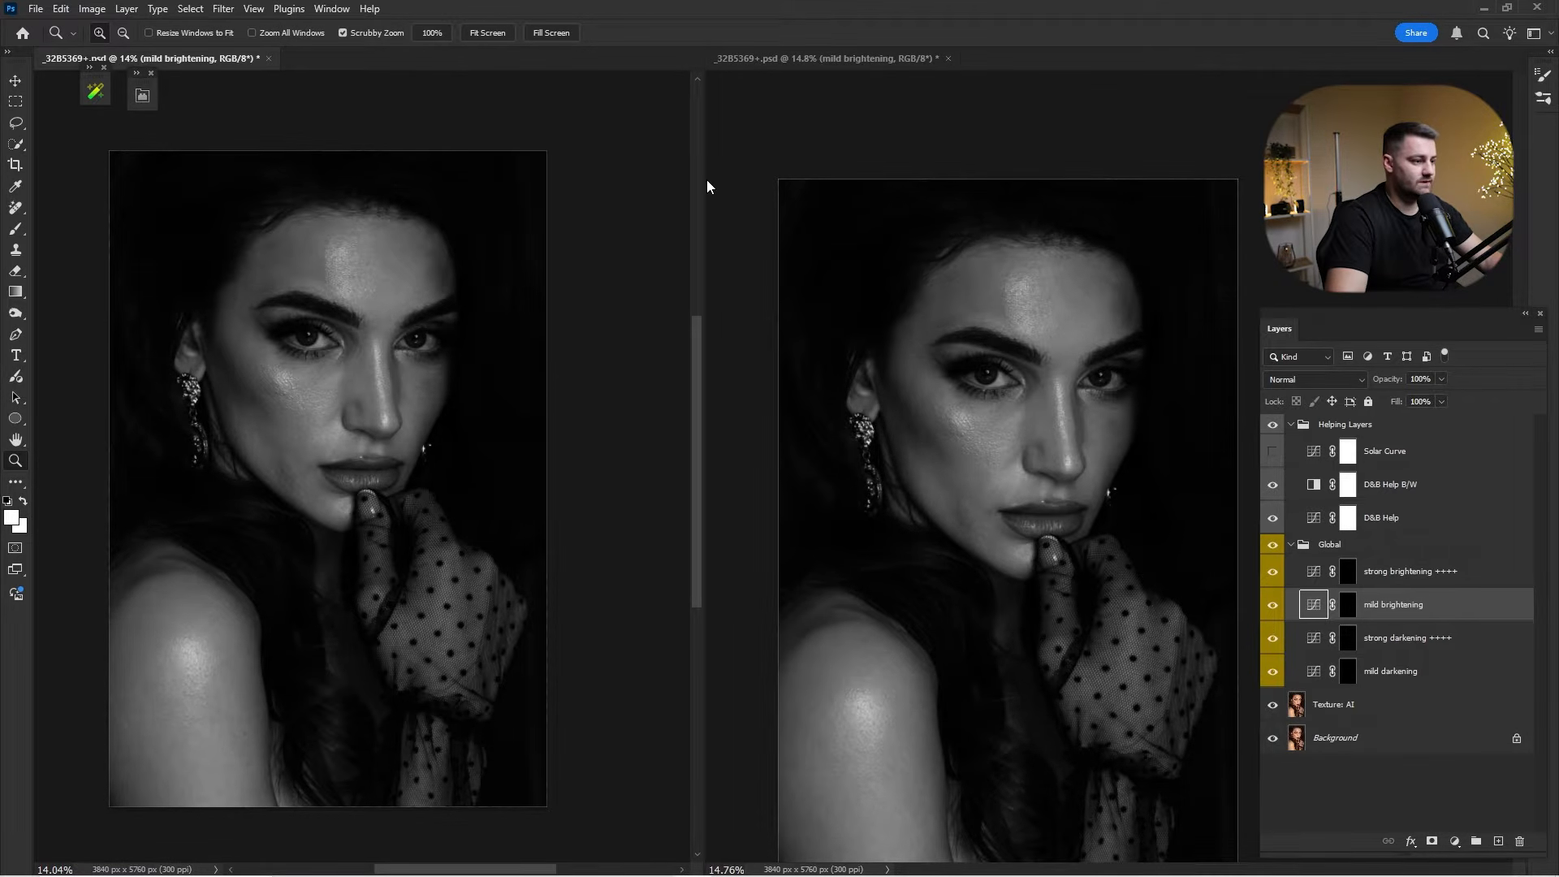
left_click_drag(703, 179, 529, 194)
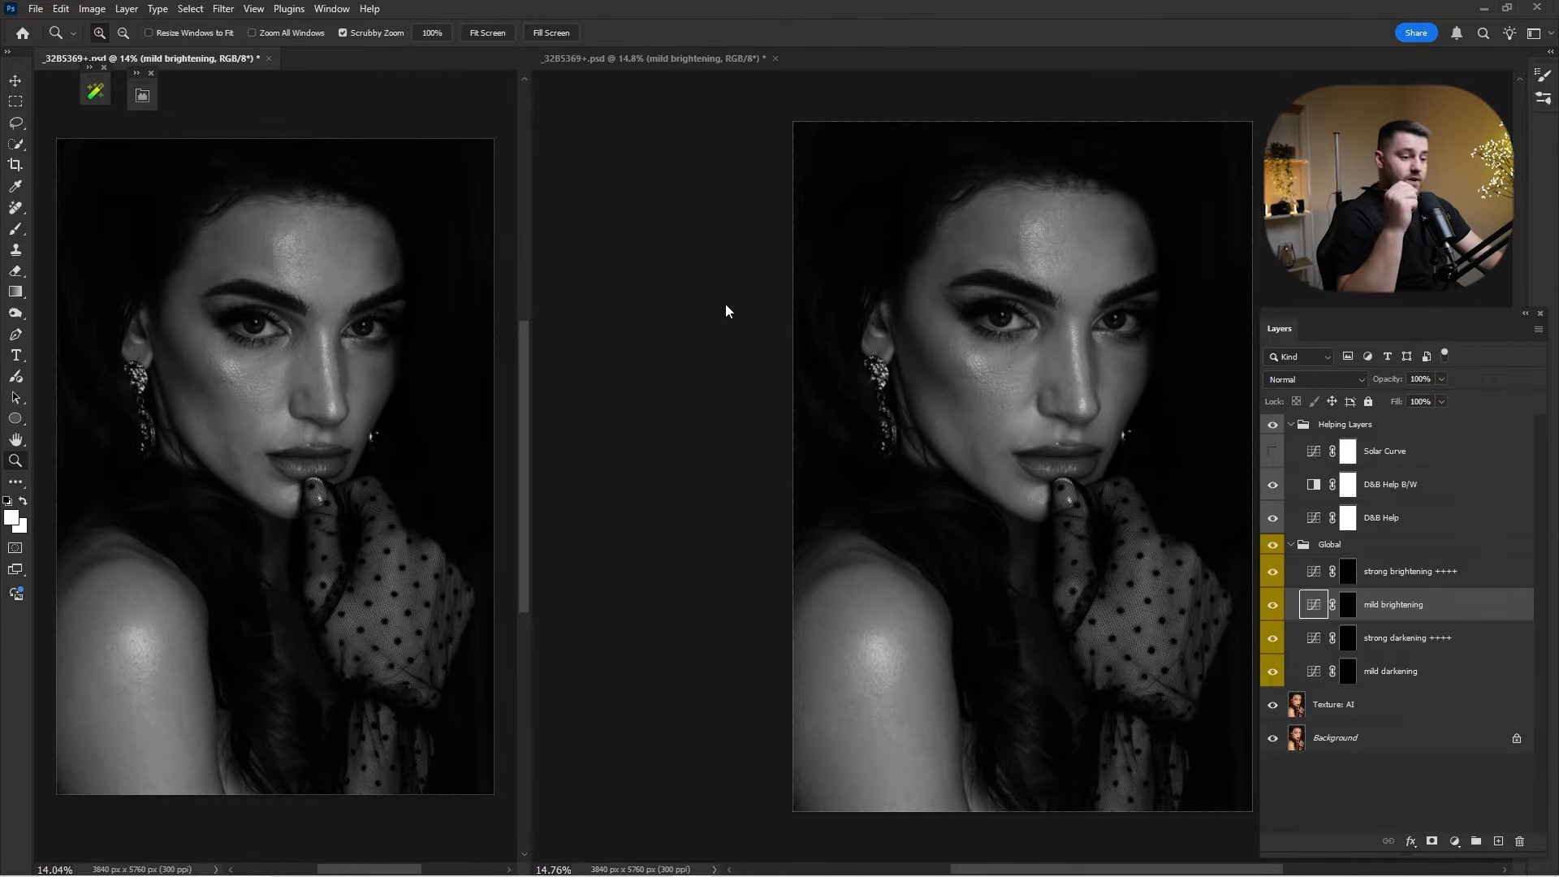
Brighten the dark forehead area above the eyebrow on the mild brightening mask with a 200 px brush.
left_click_drag(1122, 269, 1213, 482)
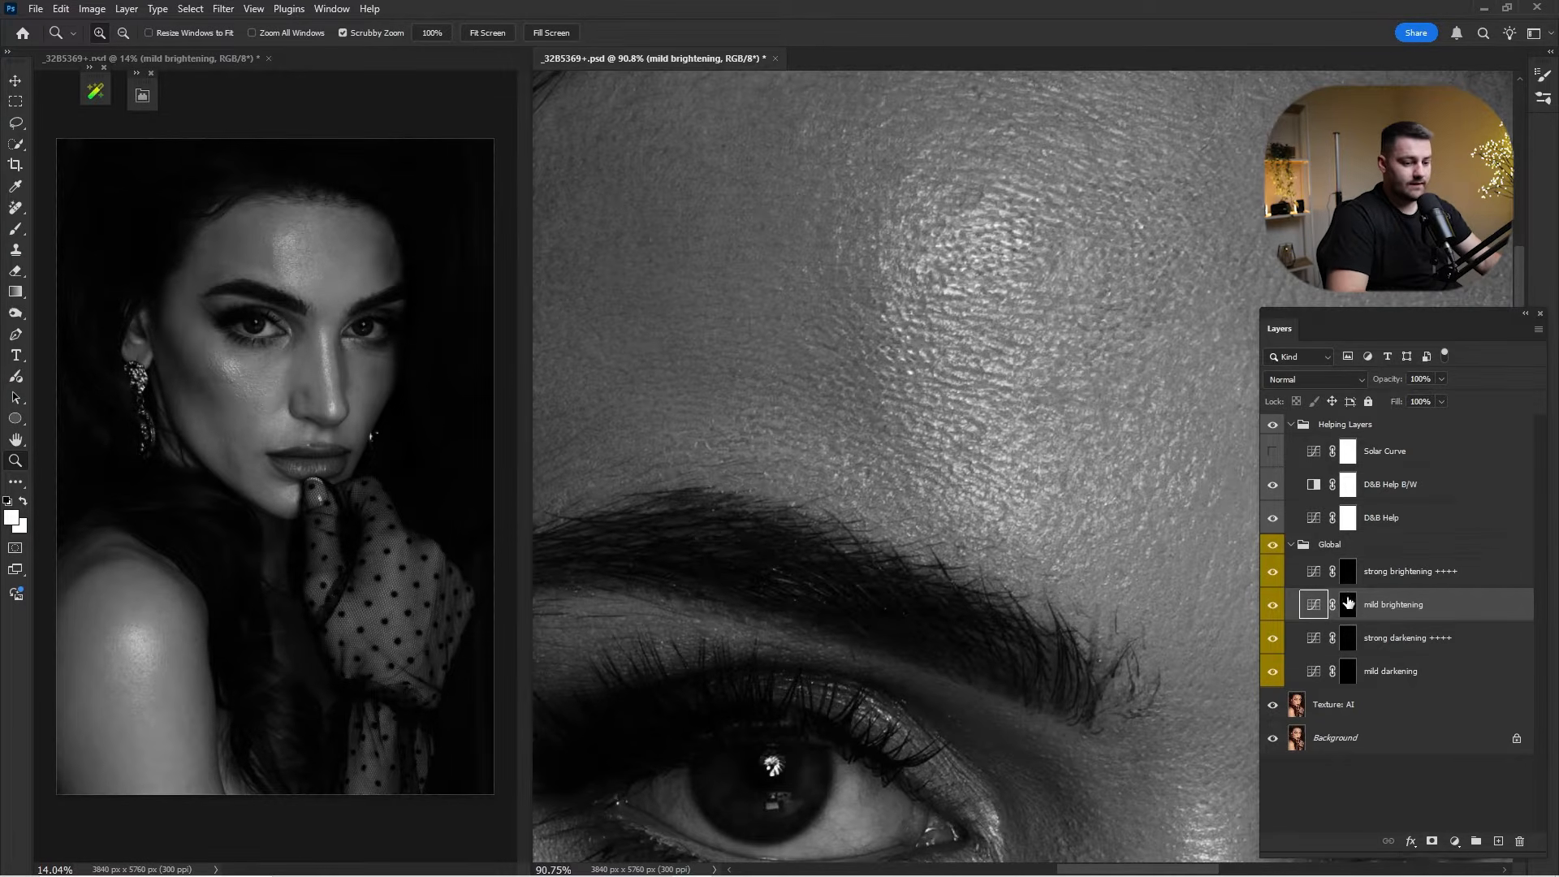
left_click(1348, 604)
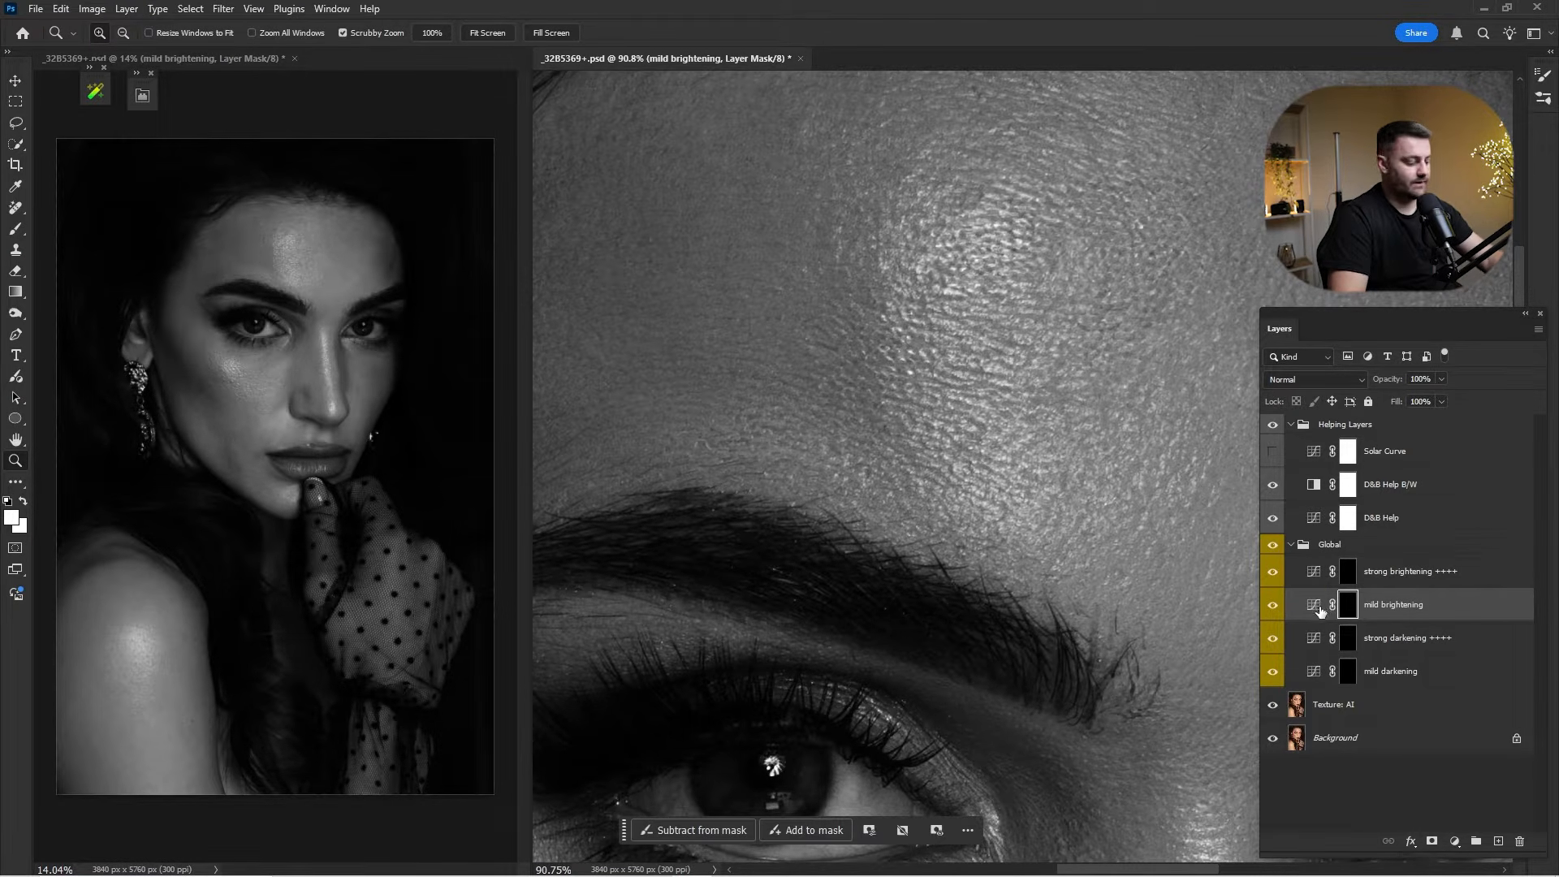
key("b")
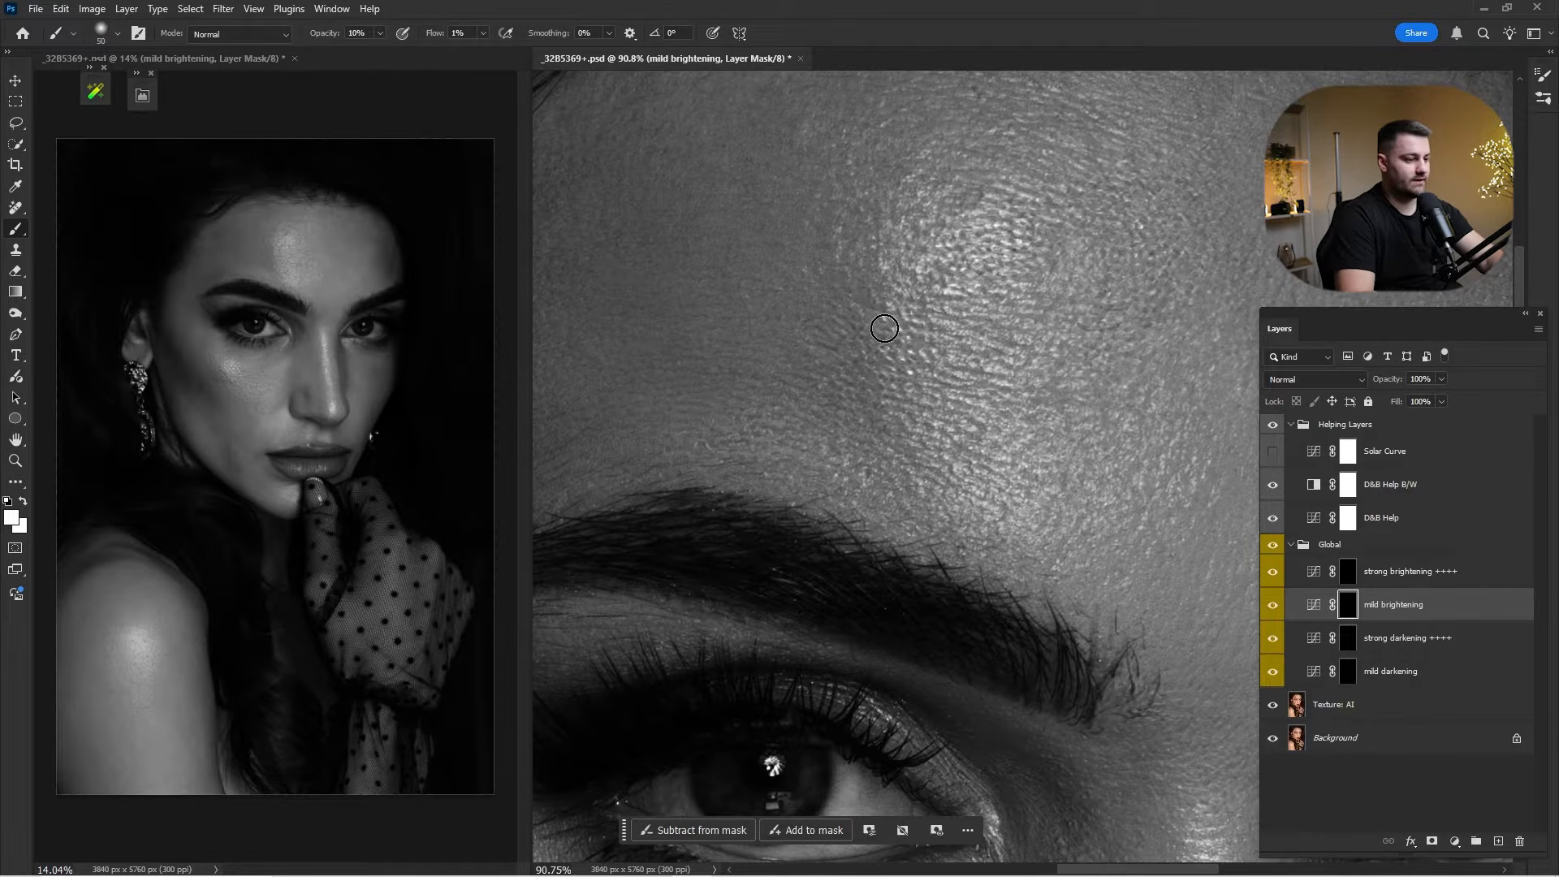
key("bracketright")
key("bracketright")
key("bracketright")
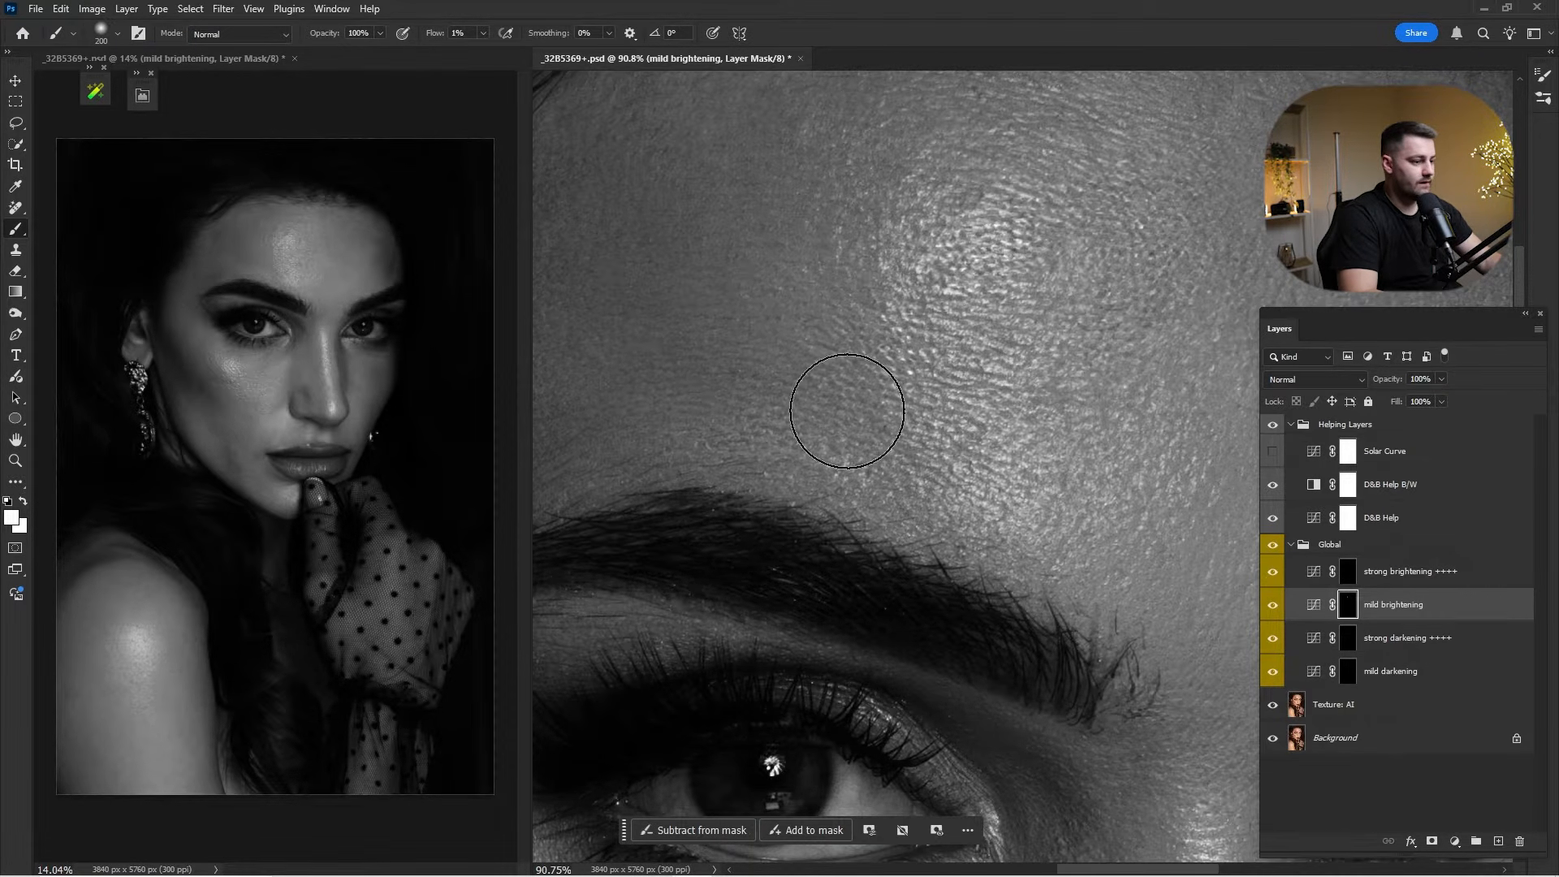
Compare the forehead with the mild brightening layer alternately hidden and shown.
left_click(1272, 605)
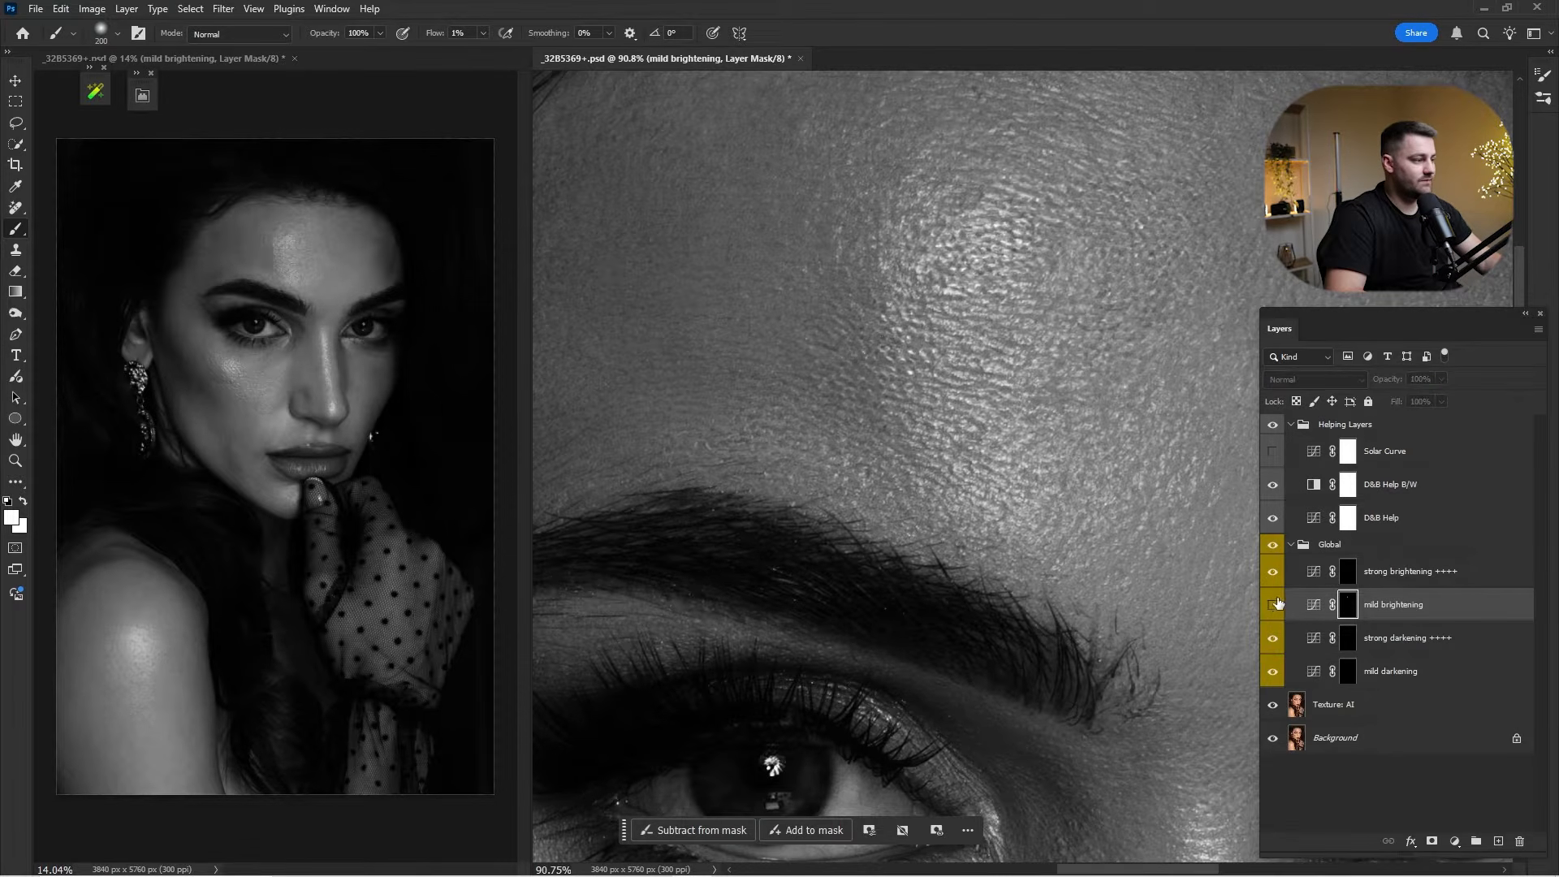
left_click(1273, 605)
left_click(1273, 605)
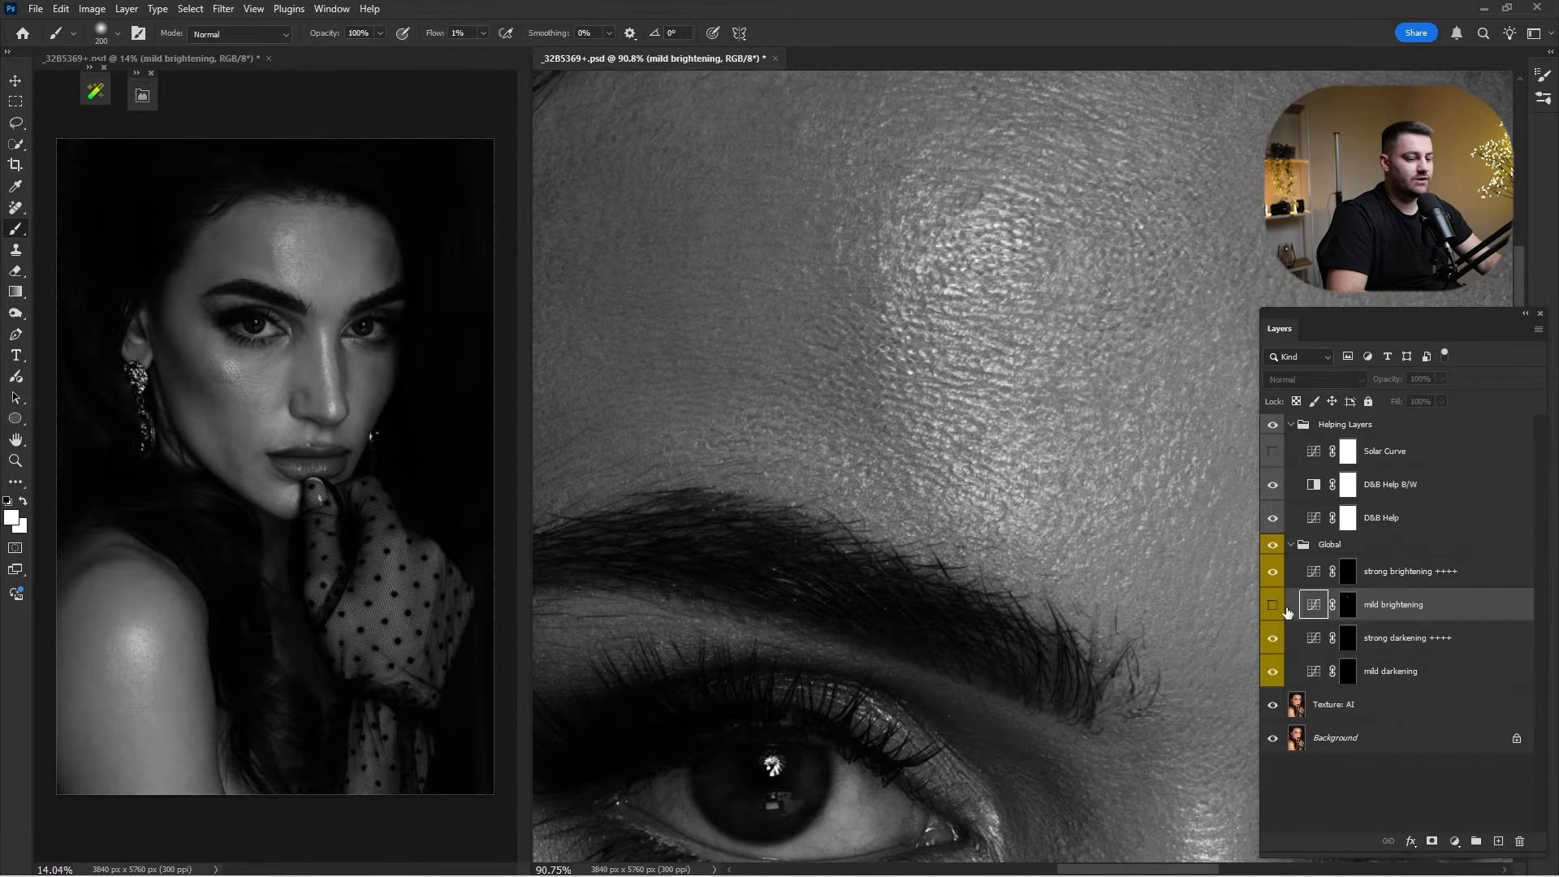
left_click(1272, 605)
Reselect the mild brightening mask and continue evening out the dark forehead areas between hairline and eyebrow.
scroll(901, 359, "down", 3)
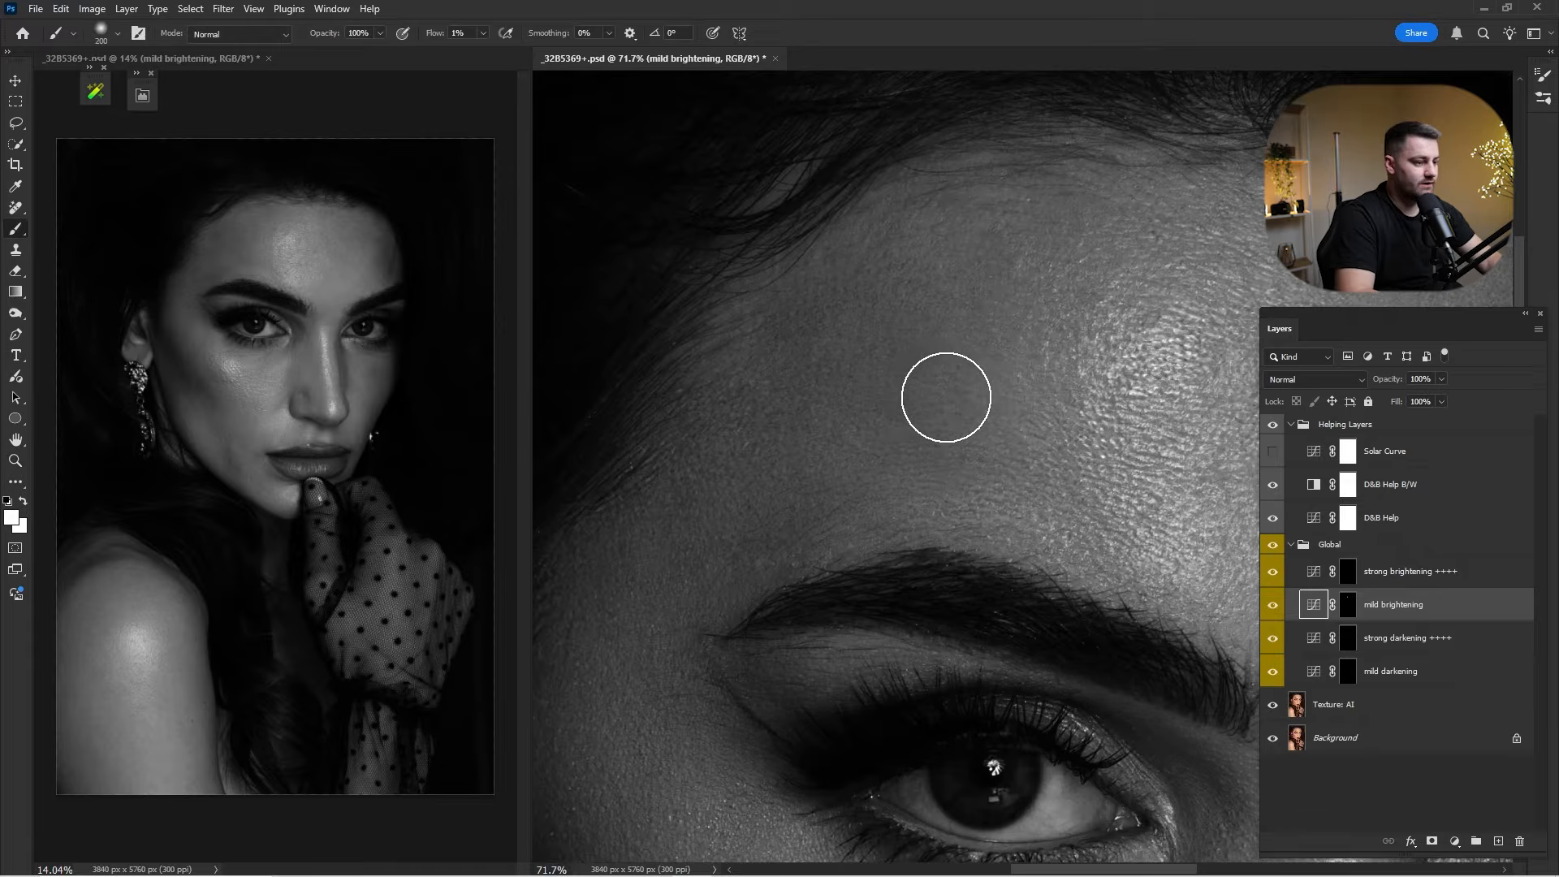
key("ctrl+shift+alt+n")
key("ctrl+z")
left_click(1362, 606)
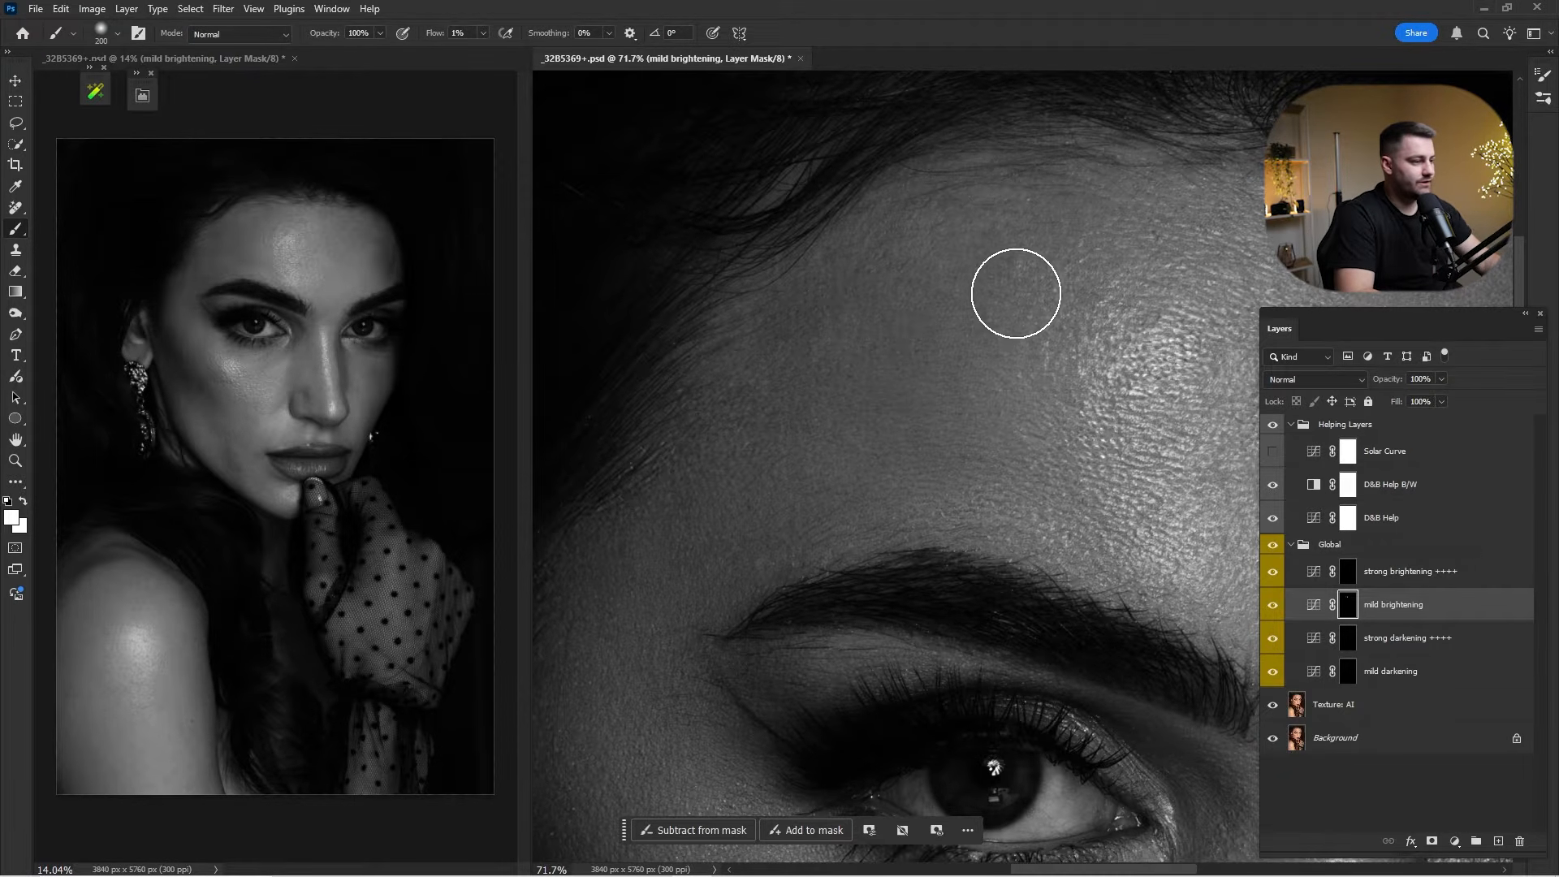
scroll(994, 289, "up", 2)
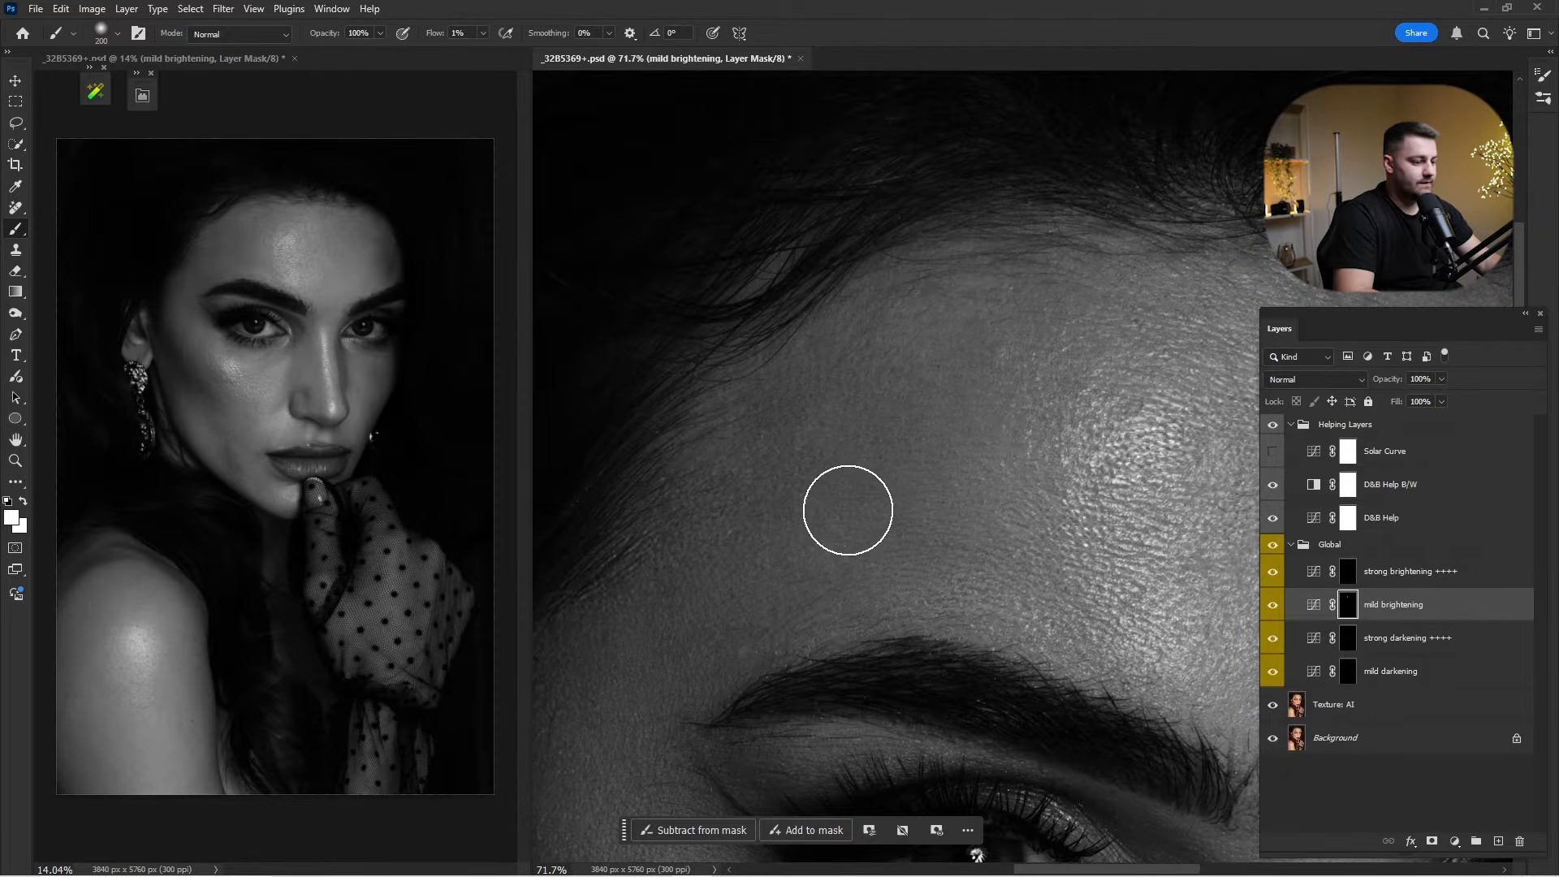
scroll(974, 487, "down", 3)
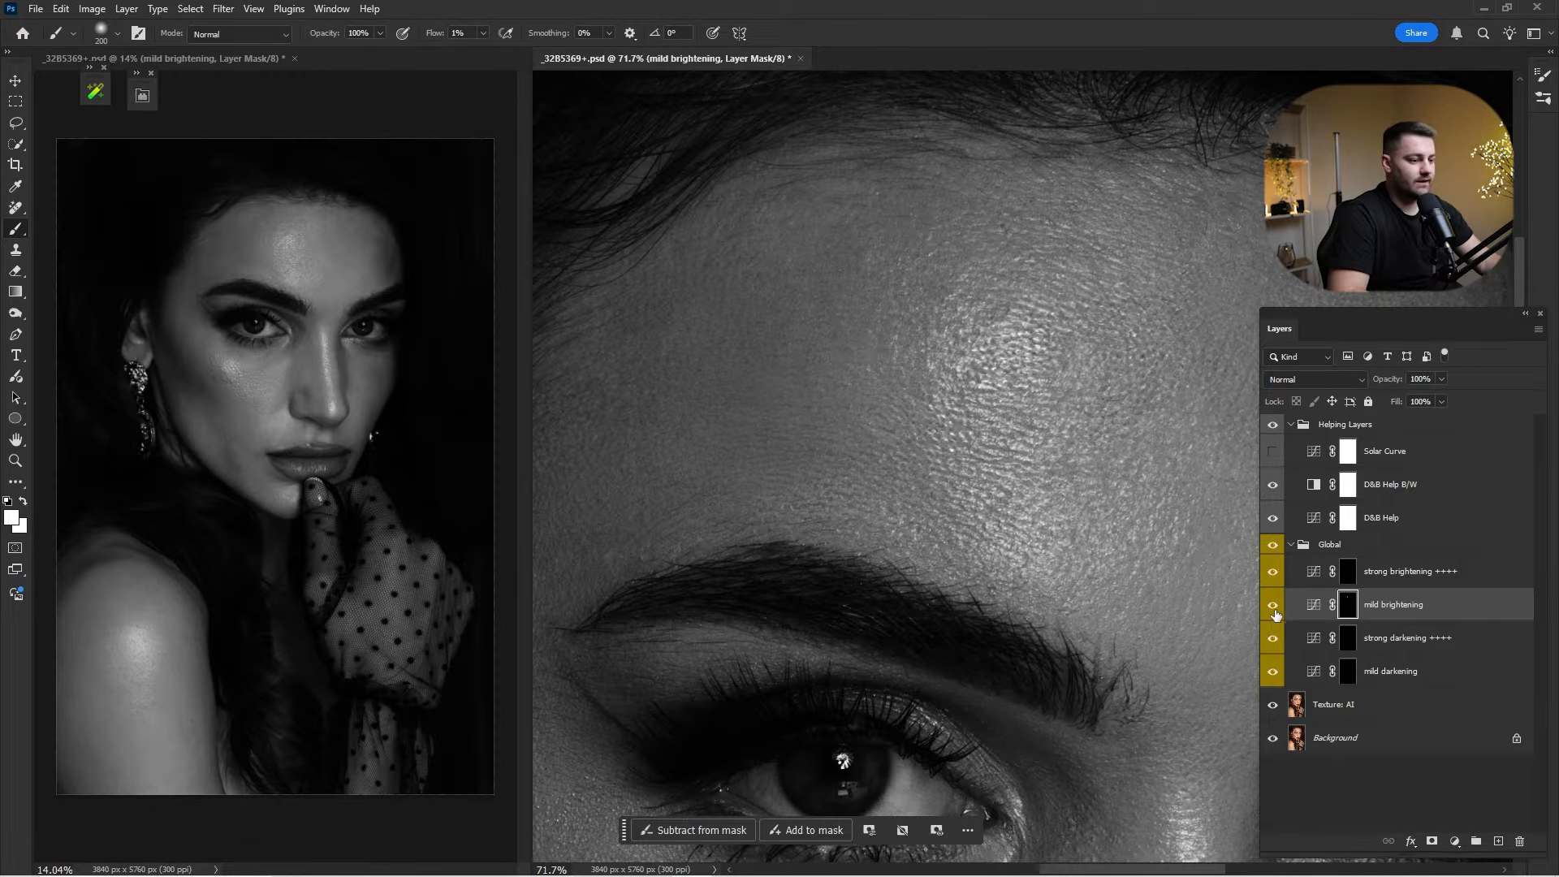
Check the forehead brightening before and after by toggling the mild brightening layer's visibility.
left_click(1276, 615)
left_click(1276, 617)
left_click(1276, 615)
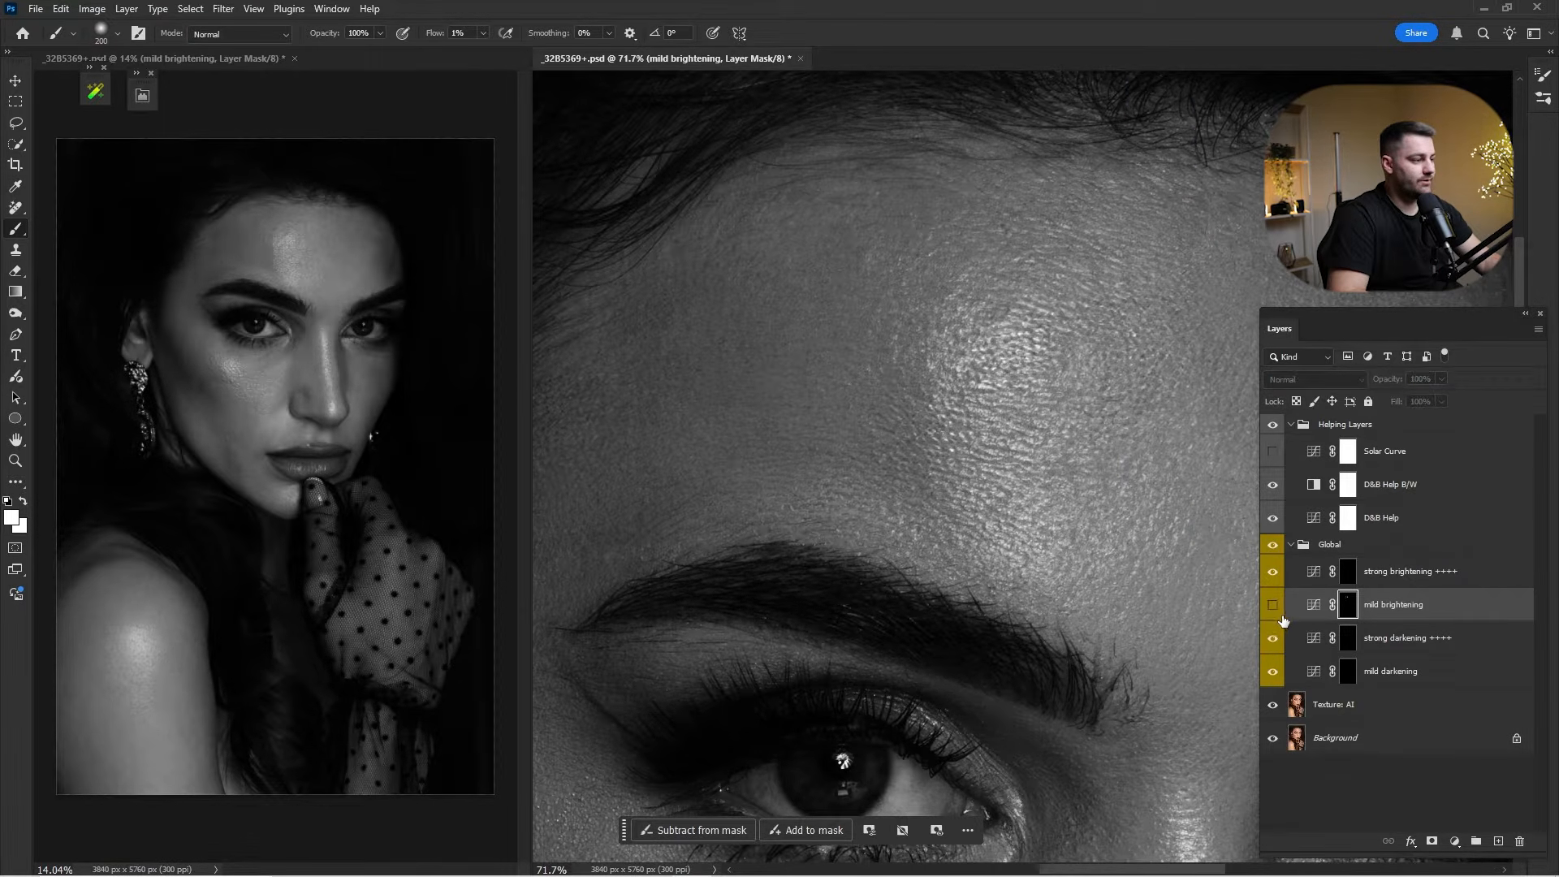
left_click(1276, 616)
Select the mild darkening mask and compare the forehead in colour with the Global group hidden and shown.
left_click(1353, 680)
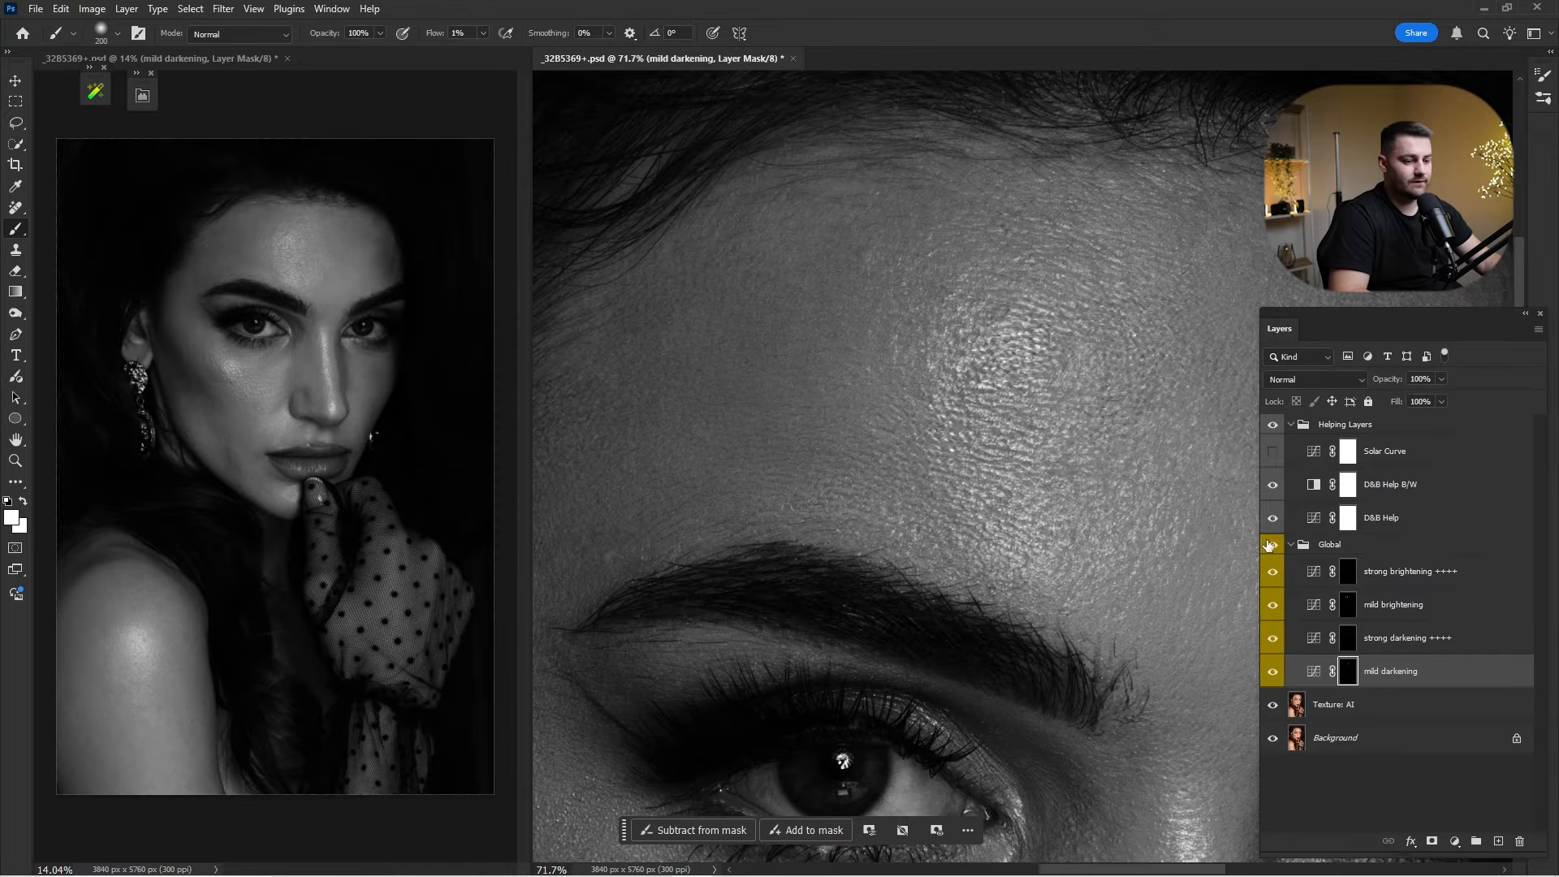
left_click(1274, 425)
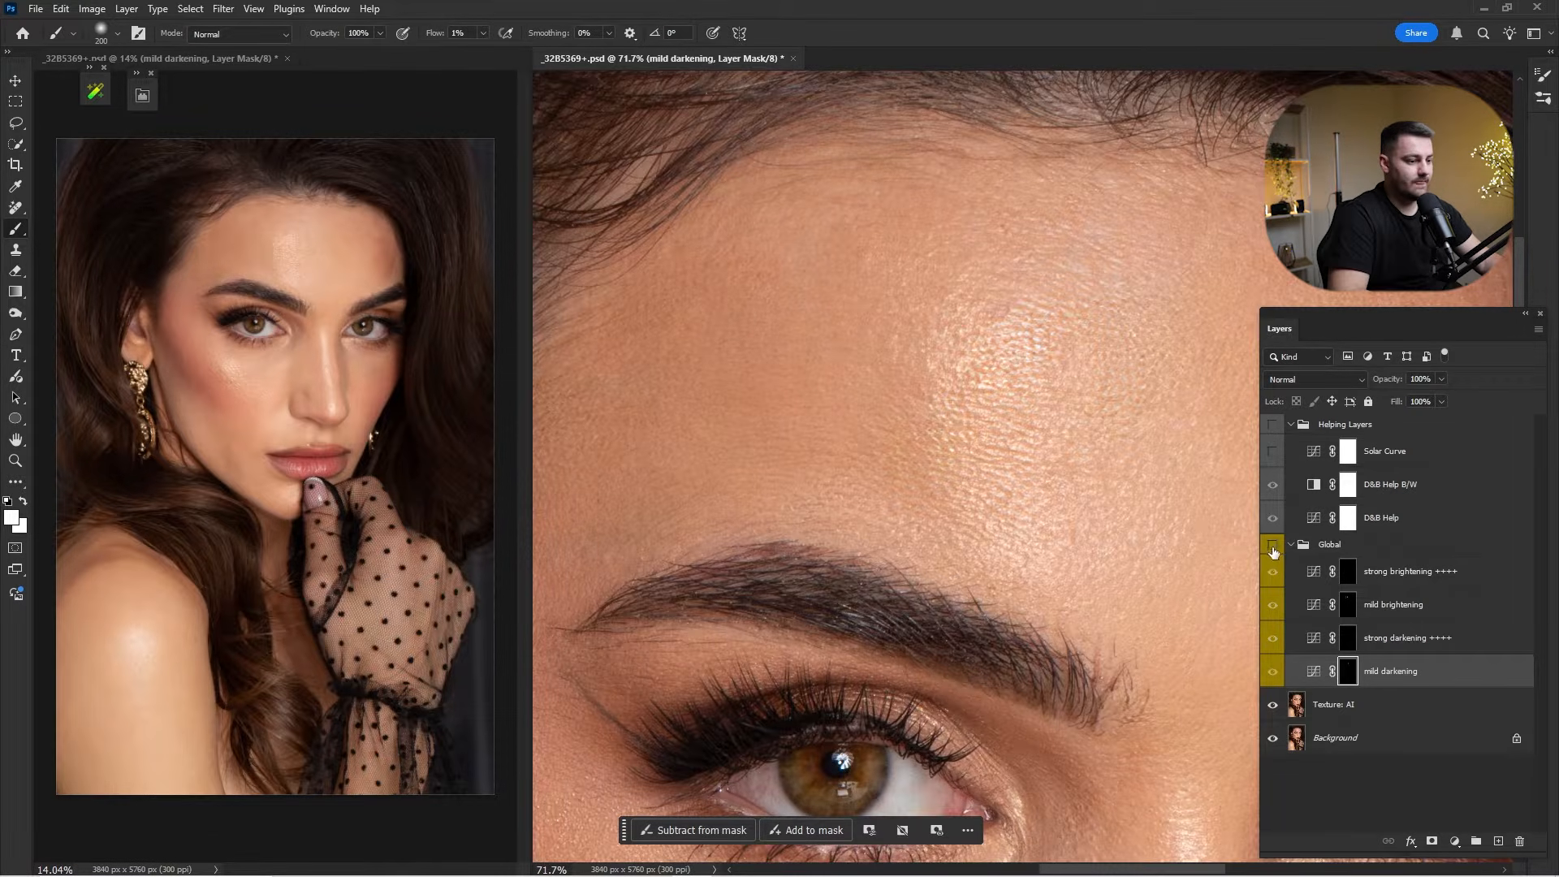
left_click(1274, 545)
left_click(1275, 545)
left_click(1275, 545)
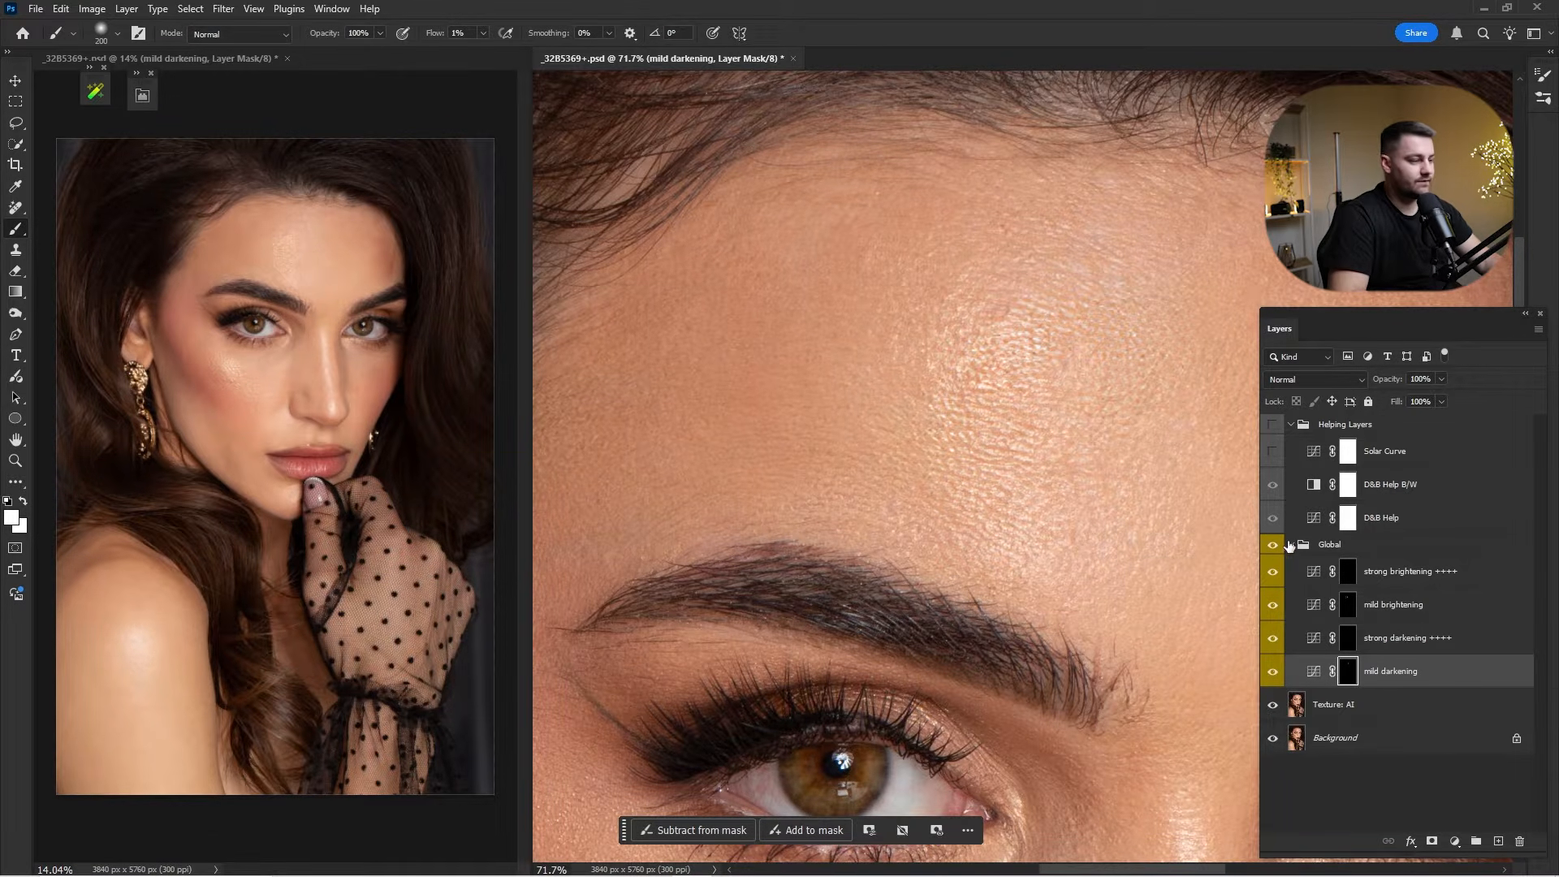
left_click(1272, 425)
Brighten the dark forehead areas toward the shadowed hairline on the mild brightening mask with a 125 px brush.
left_click(1350, 609)
left_click_drag(1177, 491, 979, 370)
left_click_drag(1147, 361, 985, 463)
key("bracketleft")
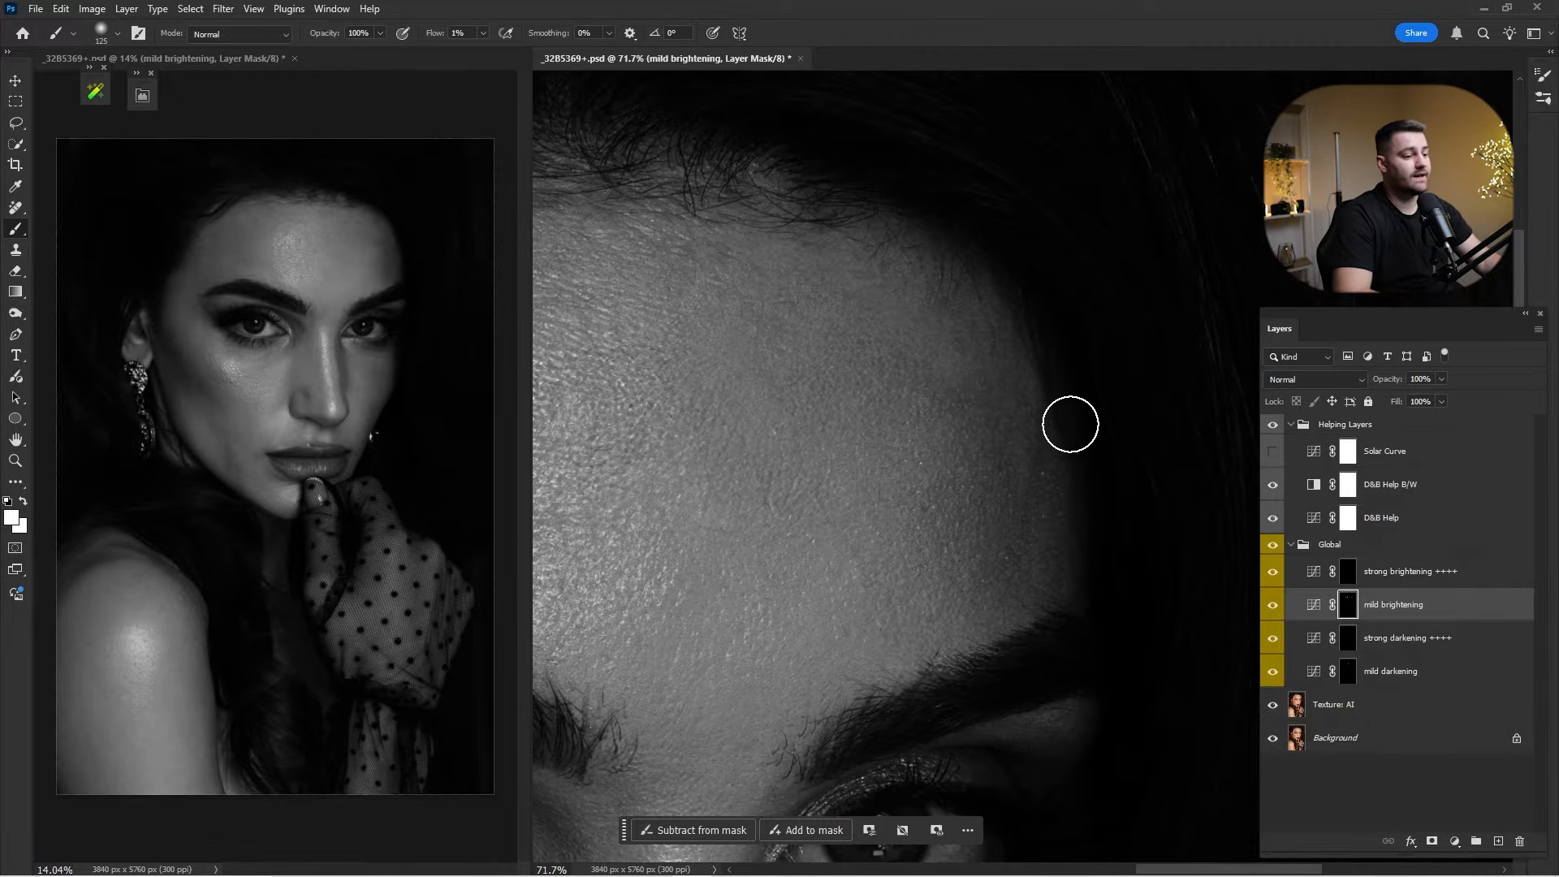
left_click_drag(771, 373, 1072, 421)
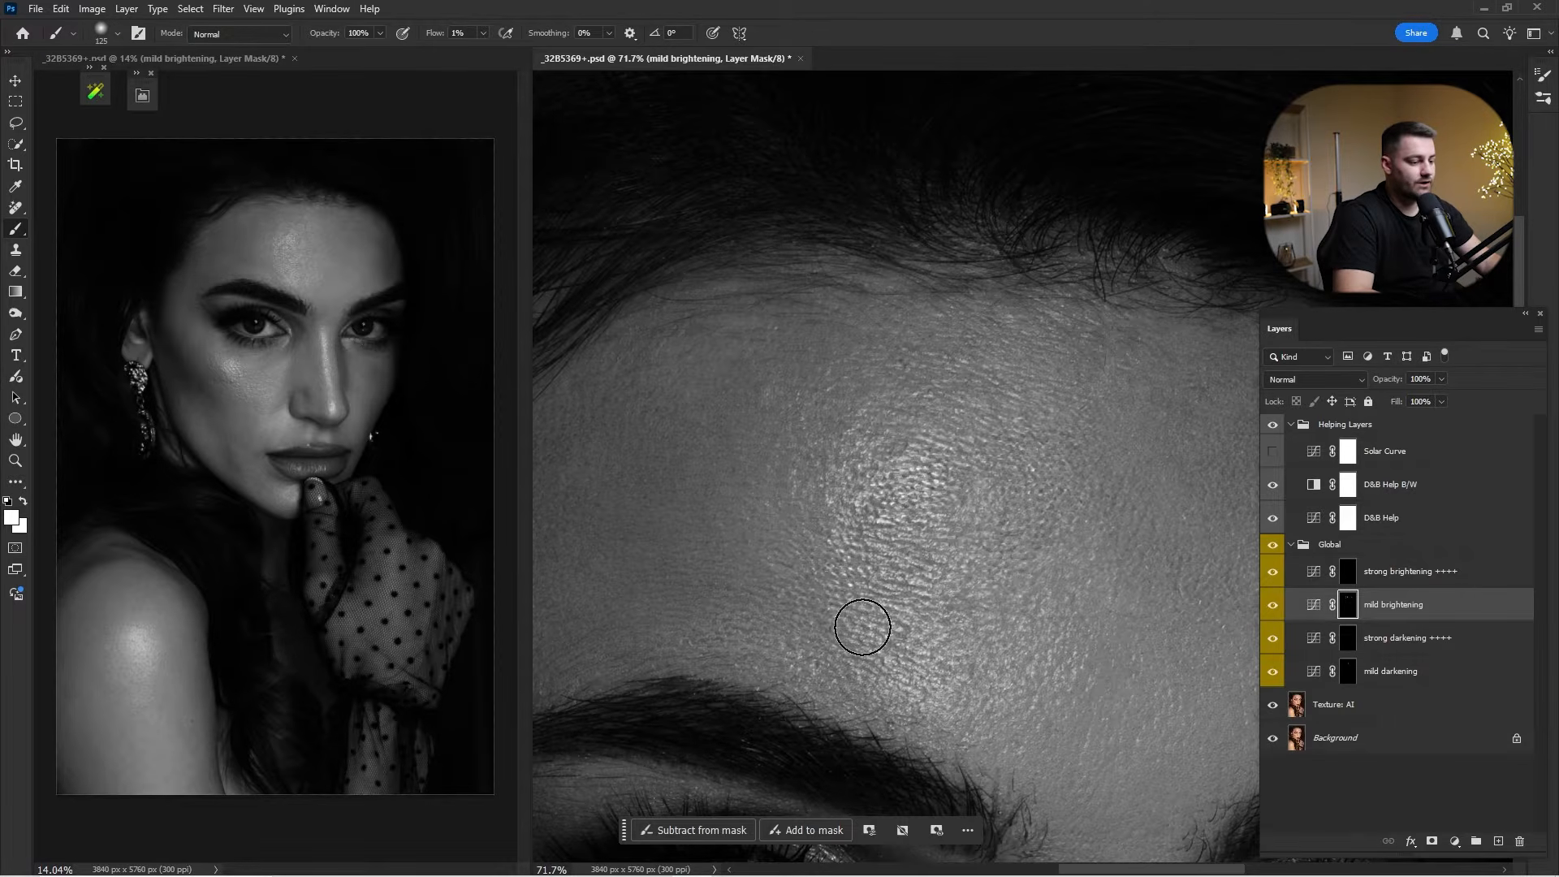
left_click_drag(1113, 563, 870, 414)
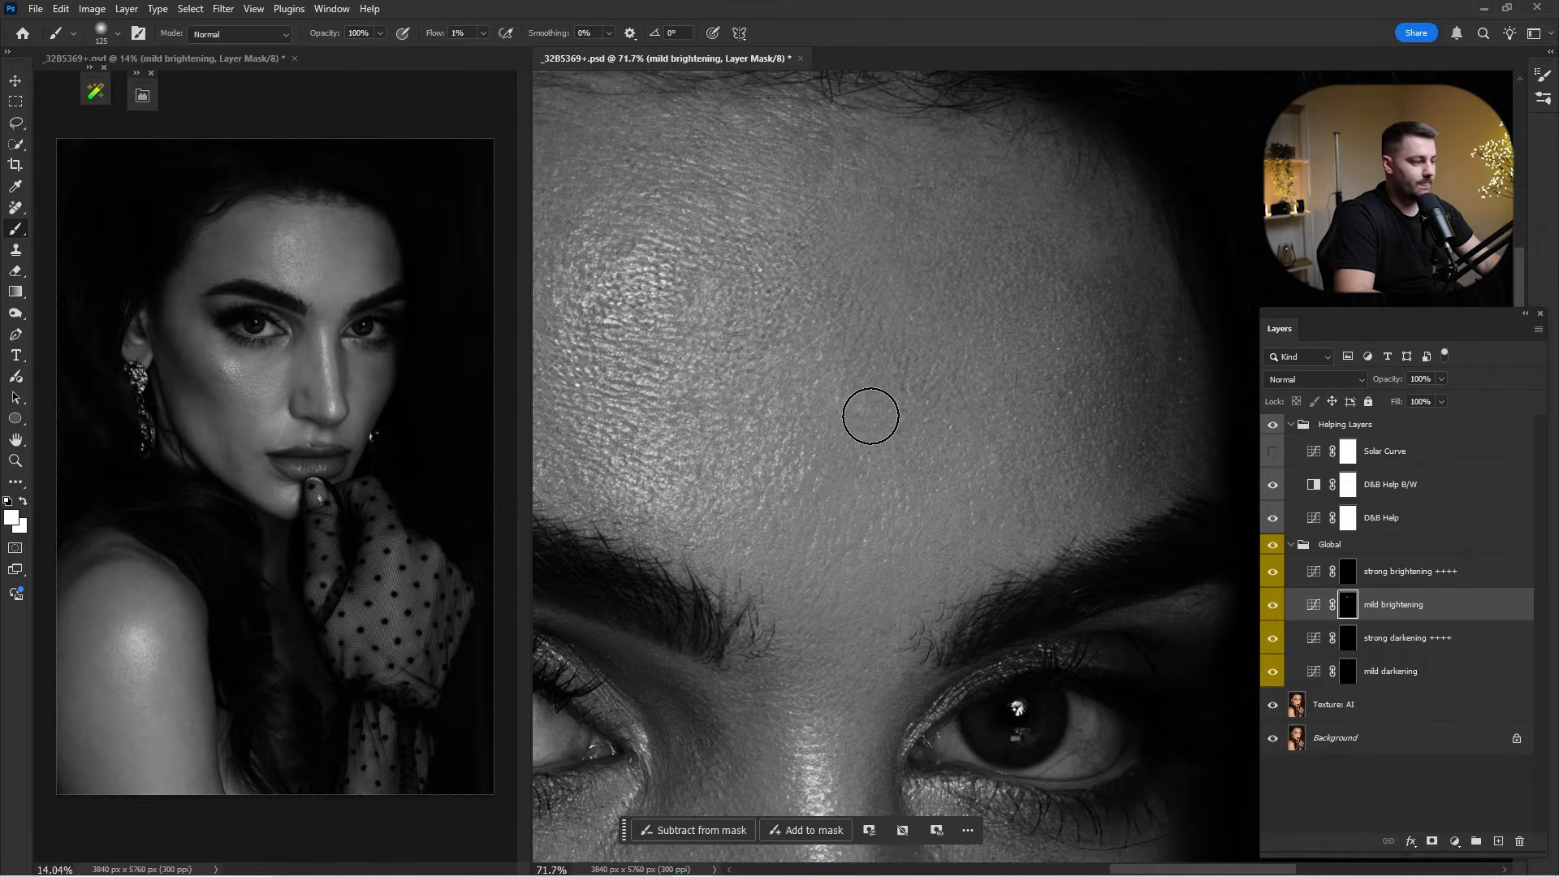
left_click_drag(1132, 453, 1177, 265)
Darken the bright patches on the cheek and around the mouth on the mild darkening mask, reducing the brush to 90 px.
key("bracketleft")
key("bracketleft")
key("bracketleft")
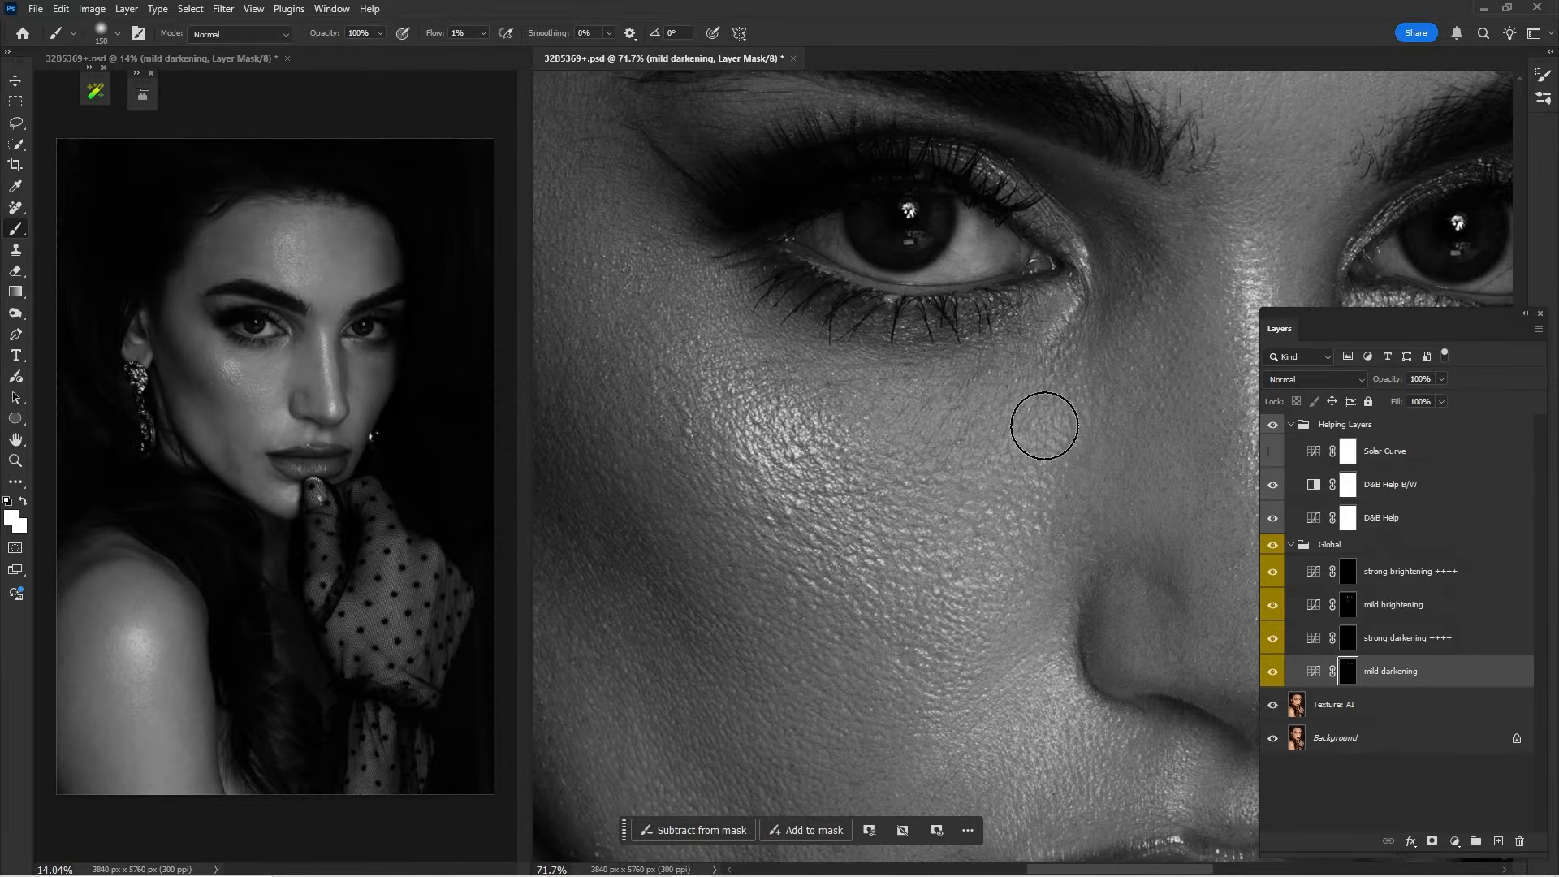
scroll(1044, 418, "down", 3)
key("bracketleft")
key("bracketleft")
key("bracketleft")
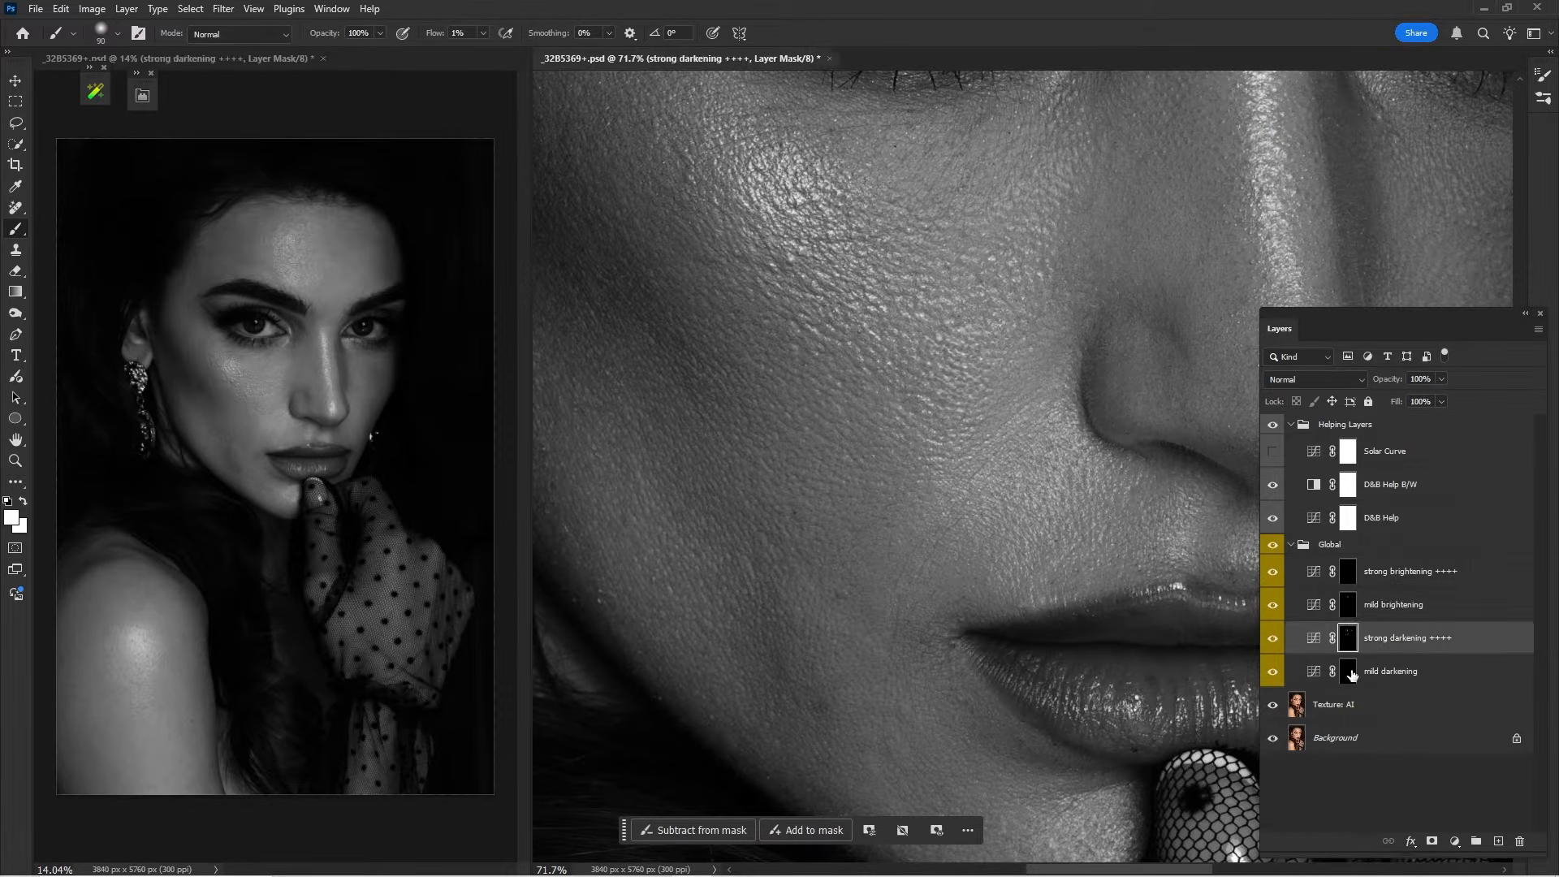
left_click_drag(1084, 549, 923, 452)
Brighten the shadows beside the nose and on the adjacent cheek on the mild brightening mask, starting with a 125 px brush.
scroll(960, 282, "up", 3)
key("bracketright")
key("bracketright")
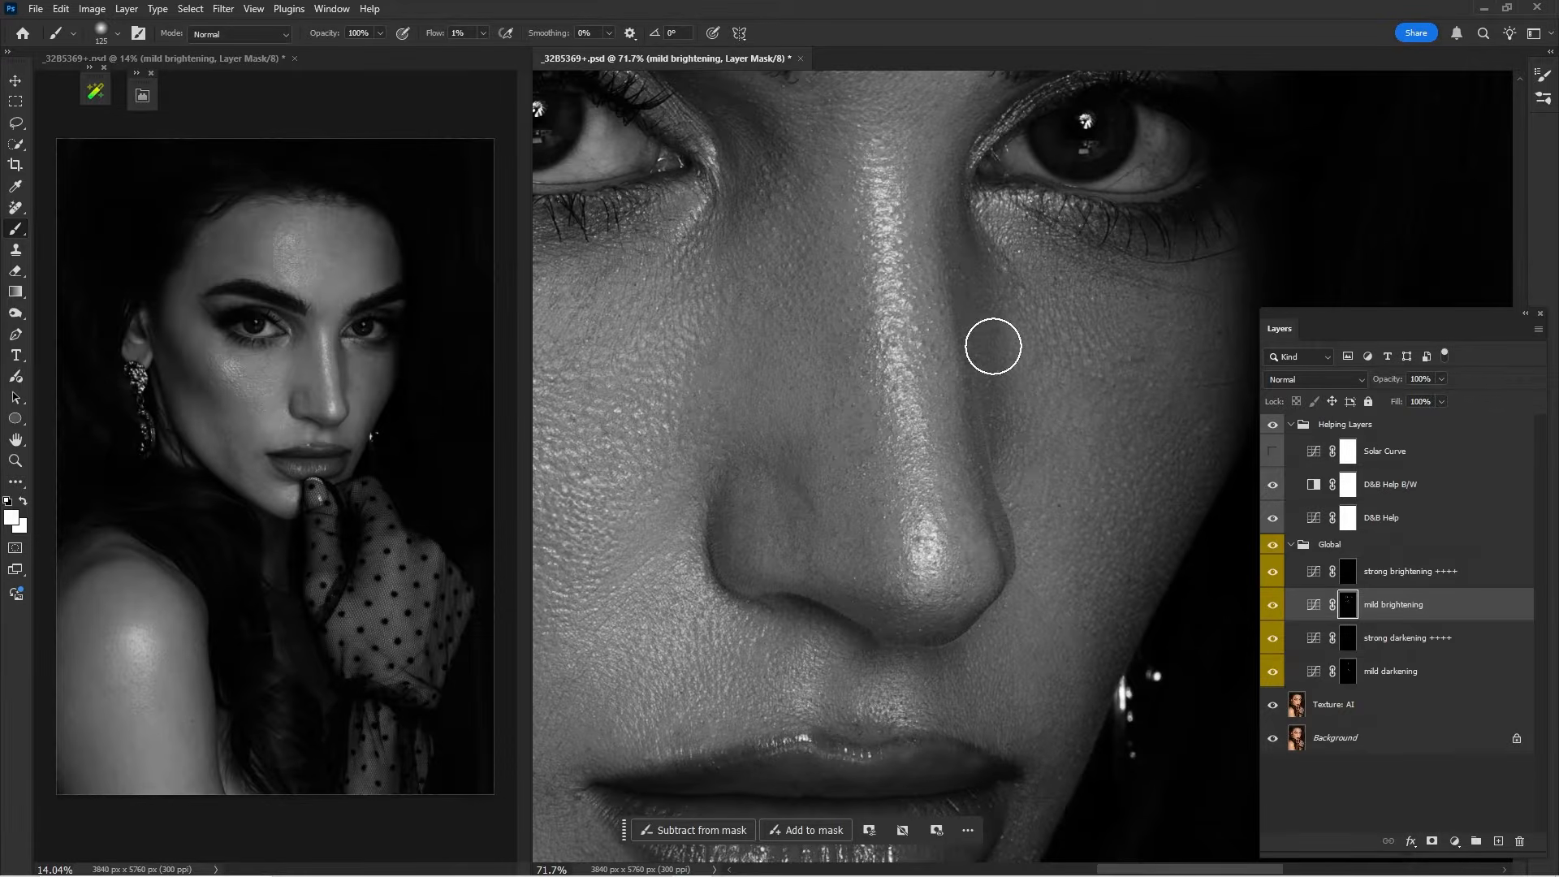
left_click_drag(994, 346, 1510, 533)
key("bracketright")
key("bracketright")
left_click_drag(1162, 557, 1064, 407)
left_click_drag(975, 715, 1060, 284)
Brighten the dark mouth corner with a 100 px brush and the surrounding cheek with a larger one.
key("bracketleft")
key("bracketleft")
key("bracketleft")
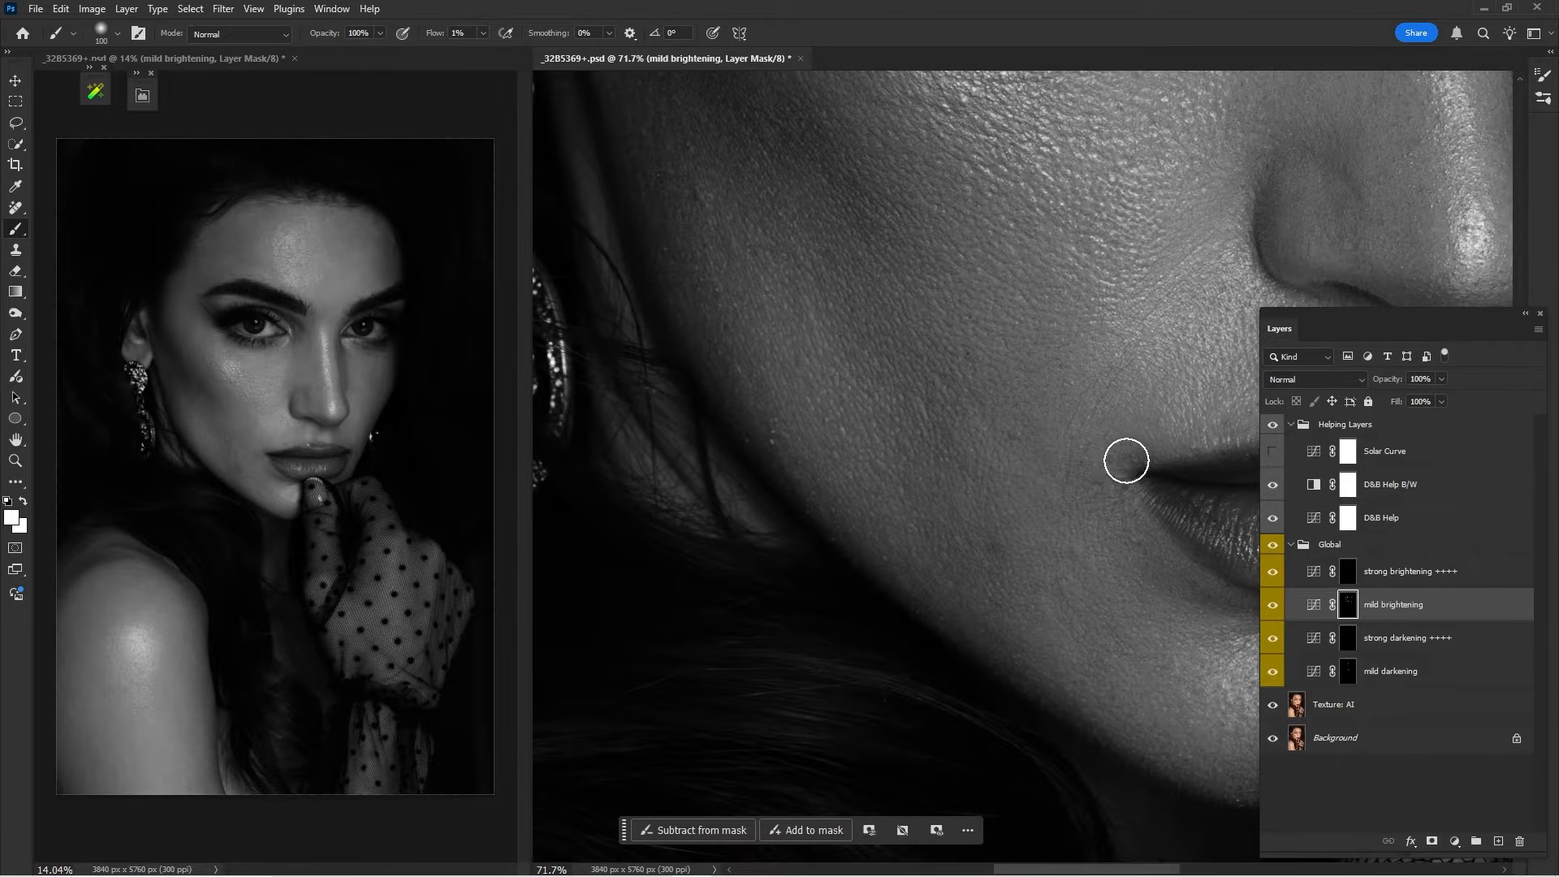
key("bracketright")
key("bracketright")
key("bracketright")
left_click_drag(852, 276, 922, 380)
left_click_drag(1032, 243, 1003, 438)
Darken the bright patches on the chin beside the gloved finger on the mild darkening mask with a 90 px brush.
left_click(1391, 671)
left_click_drag(1202, 780, 958, 337)
key("bracketleft")
key("bracketleft")
key("bracketleft")
key("bracketleft")
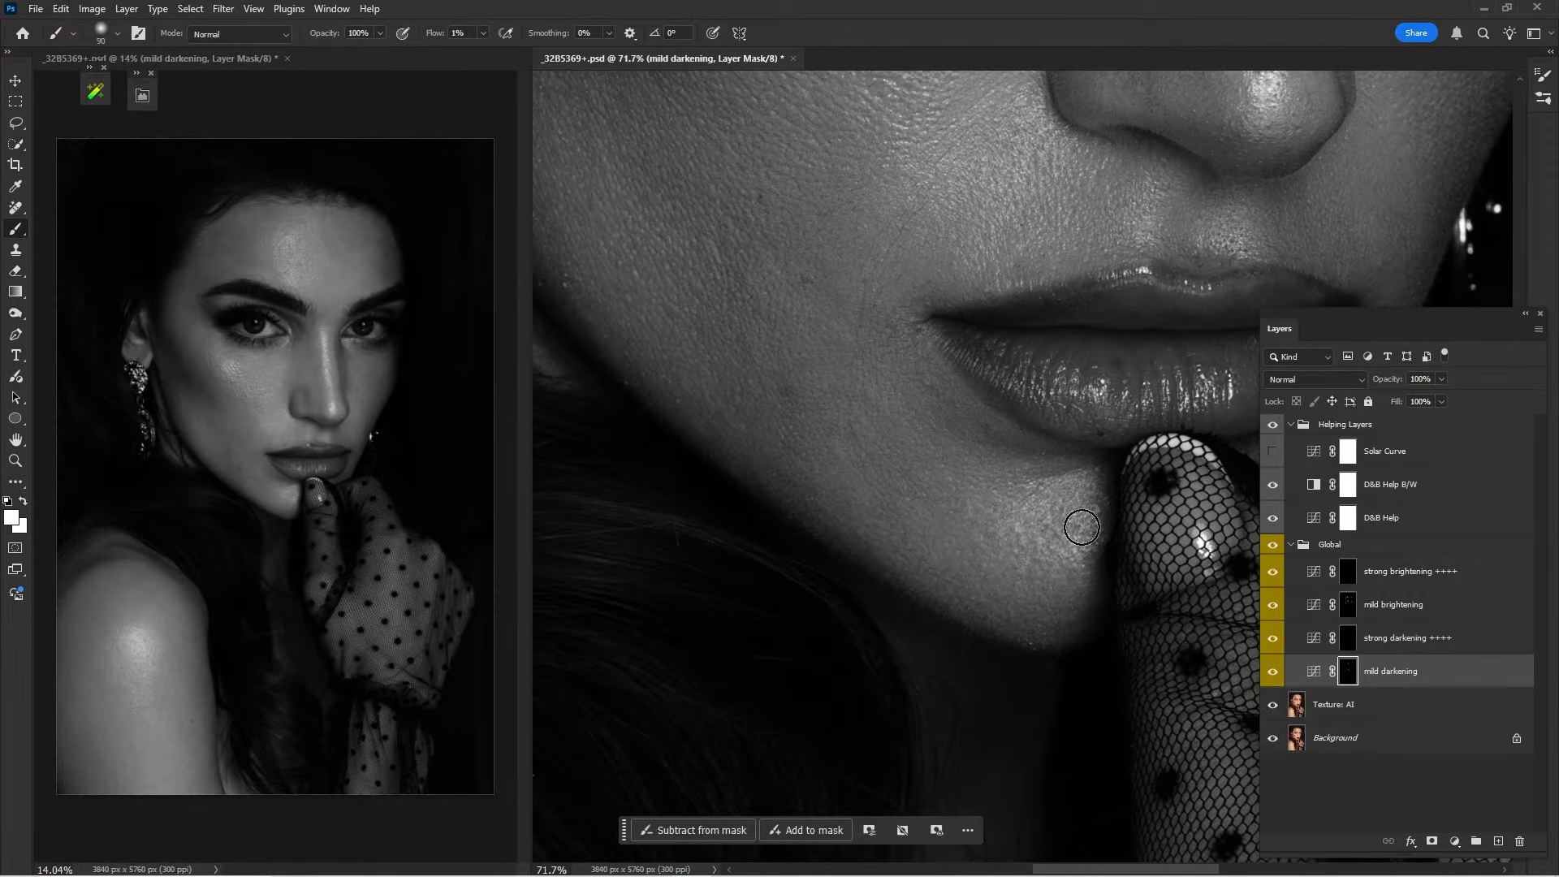
left_click_drag(804, 258, 1009, 428)
left_click_drag(1101, 271, 1024, 731)
Continue evening out the dark forehead areas on the mild brightening mask with a 175 px brush.
left_click(1380, 605)
key("bracketright")
key("bracketright")
key("bracketright")
key("bracketright")
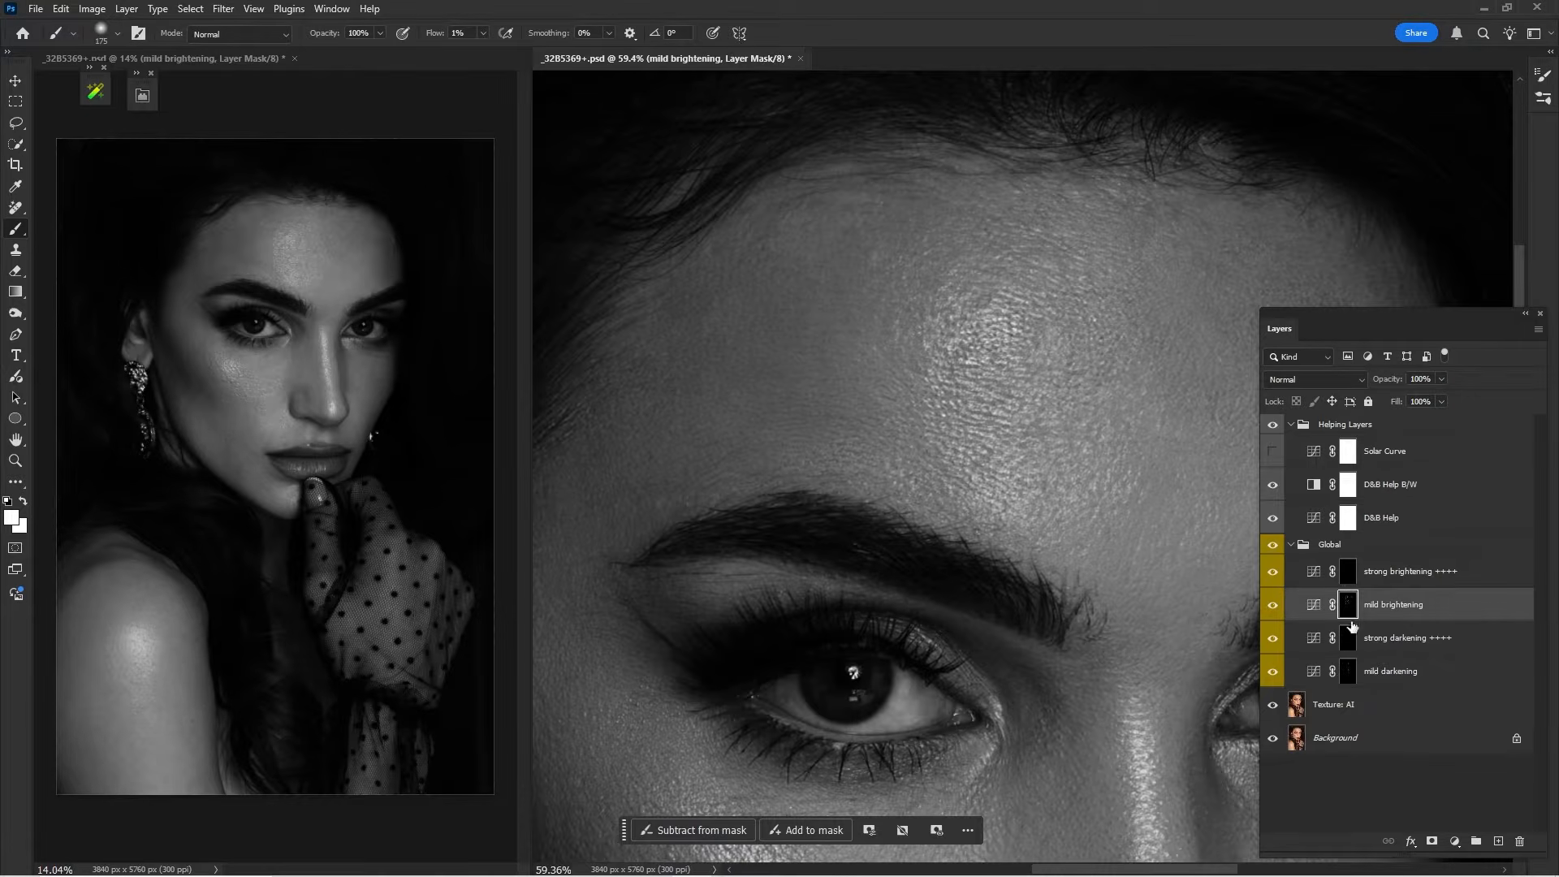
Soften the remaining bright patches across the forehead and face on the mild darkening mask.
left_click(1381, 672)
scroll(943, 291, "down", 2)
left_click_drag(878, 129, 943, 291)
key("bracketleft")
left_click_drag(812, 455, 922, 369)
key("bracketright")
key("bracketright")
left_click_drag(1445, 276, 880, 281)
scroll(957, 473, "down", 7)
left_click_drag(934, 569, 1090, 122)
Brighten the darker areas of the shoulder and upper arm on the mild brightening mask with an 800 px brush.
left_click(1390, 605)
key("bracketright")
key("bracketright")
key("bracketright")
key("bracketright")
key("bracketright")
key("bracketright")
key("bracketright")
key("bracketright")
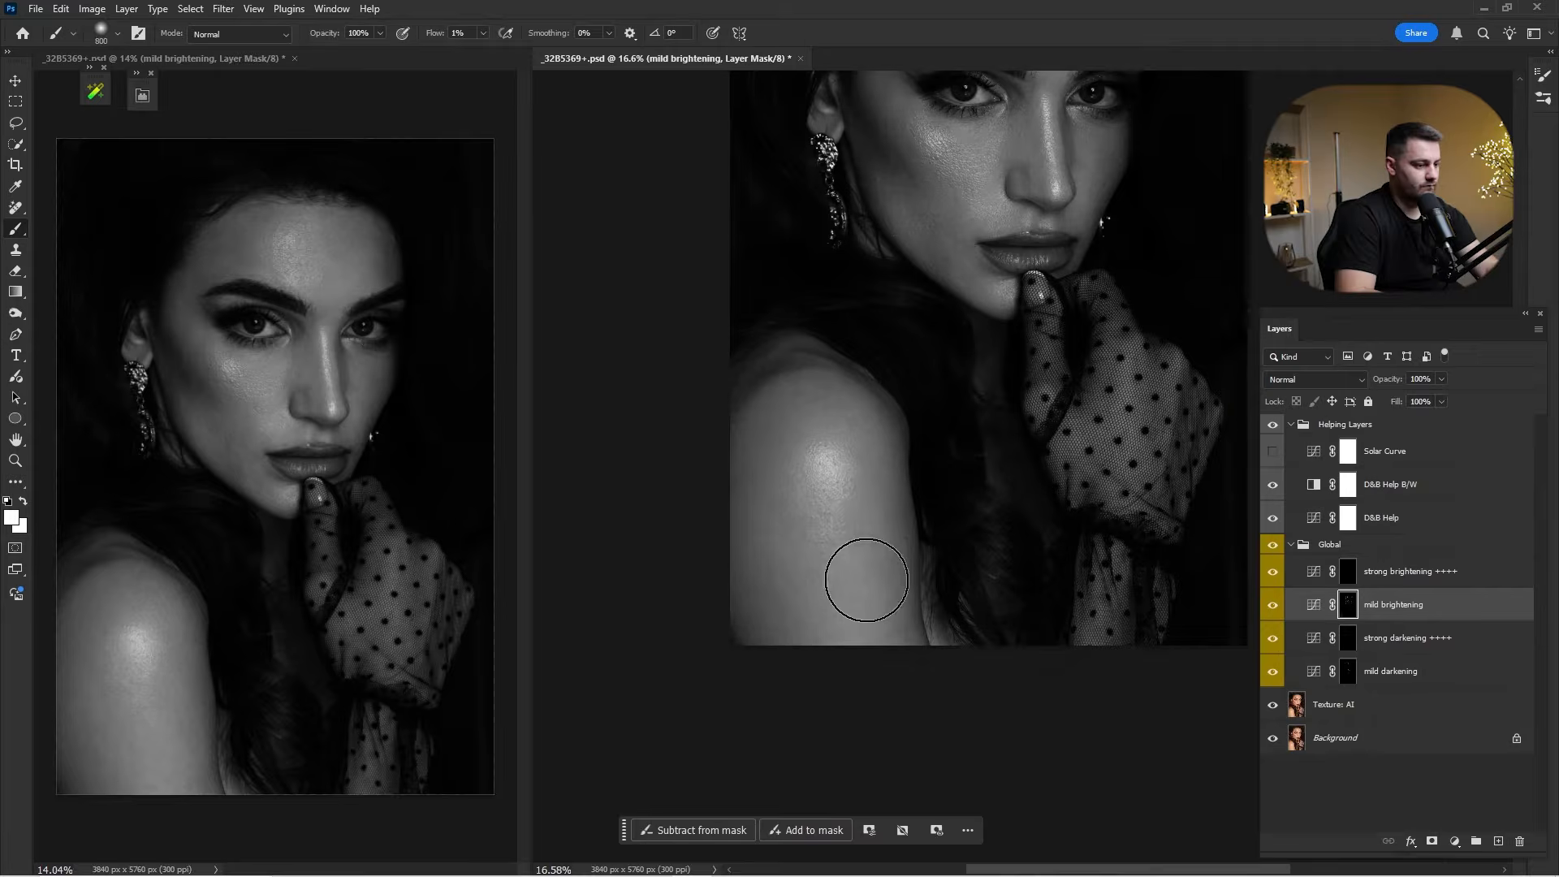
left_click_drag(812, 406, 847, 613)
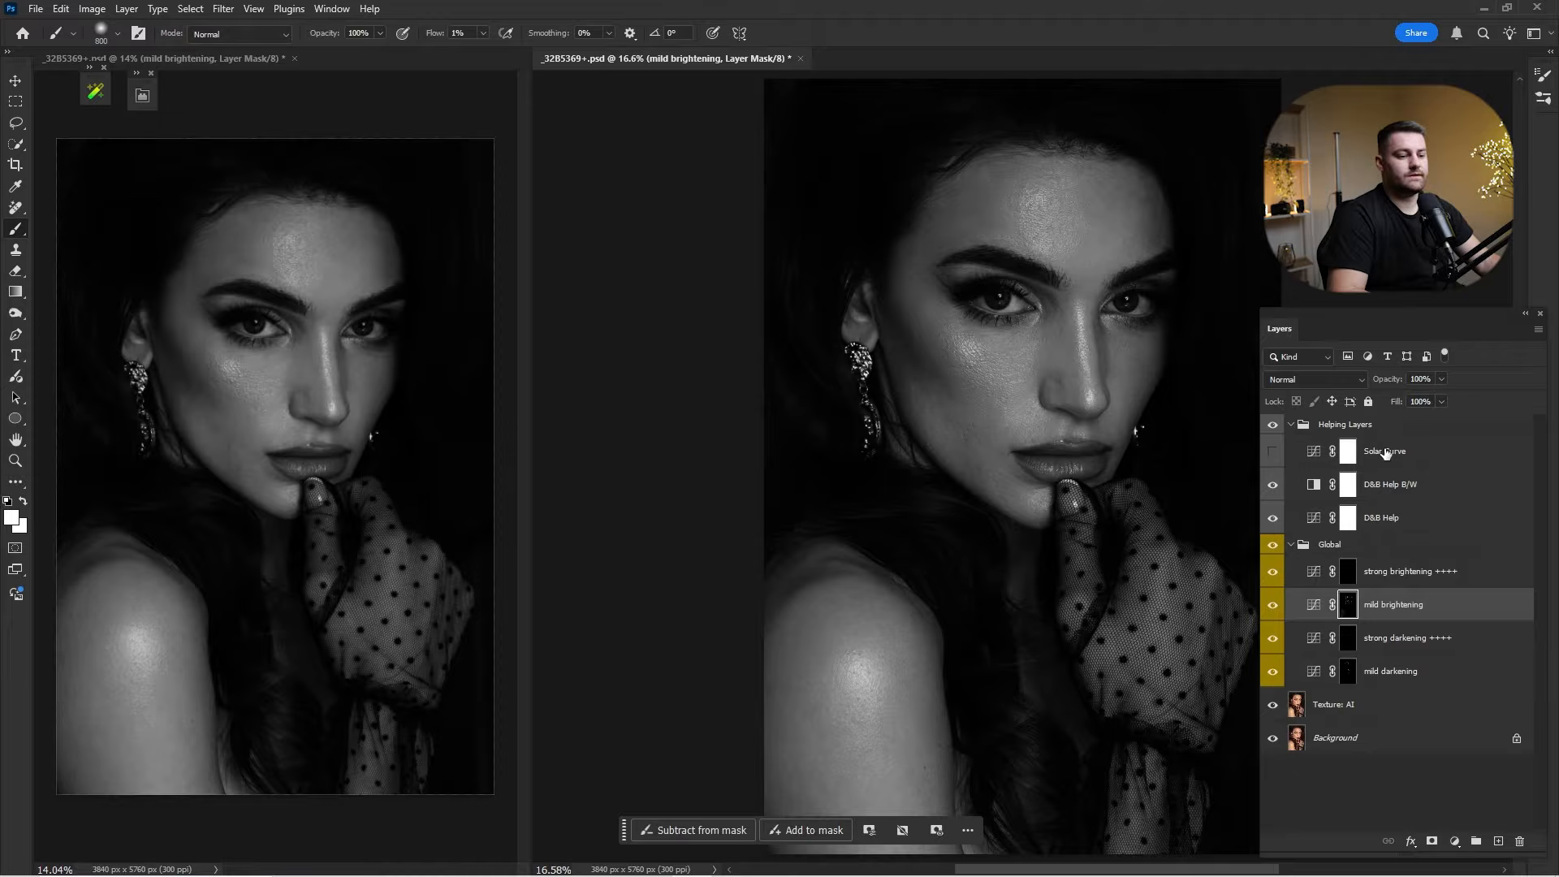
Close the duplicate document view and compare the whole portrait with the Global group hidden and shown.
left_click(1273, 545)
left_click(1272, 545)
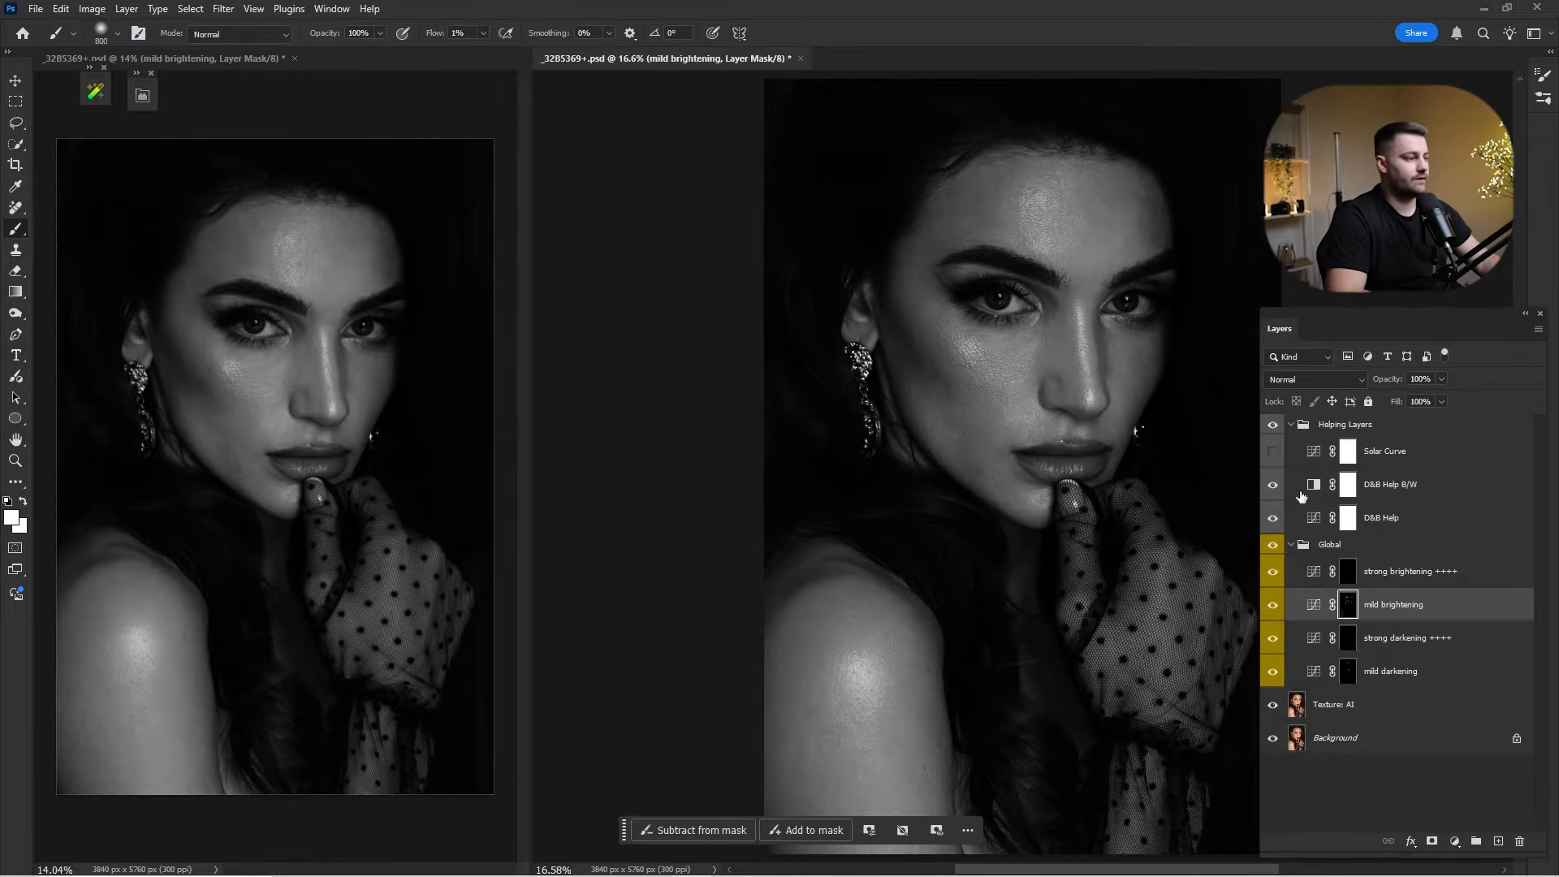
left_click(294, 58)
left_click(1272, 545)
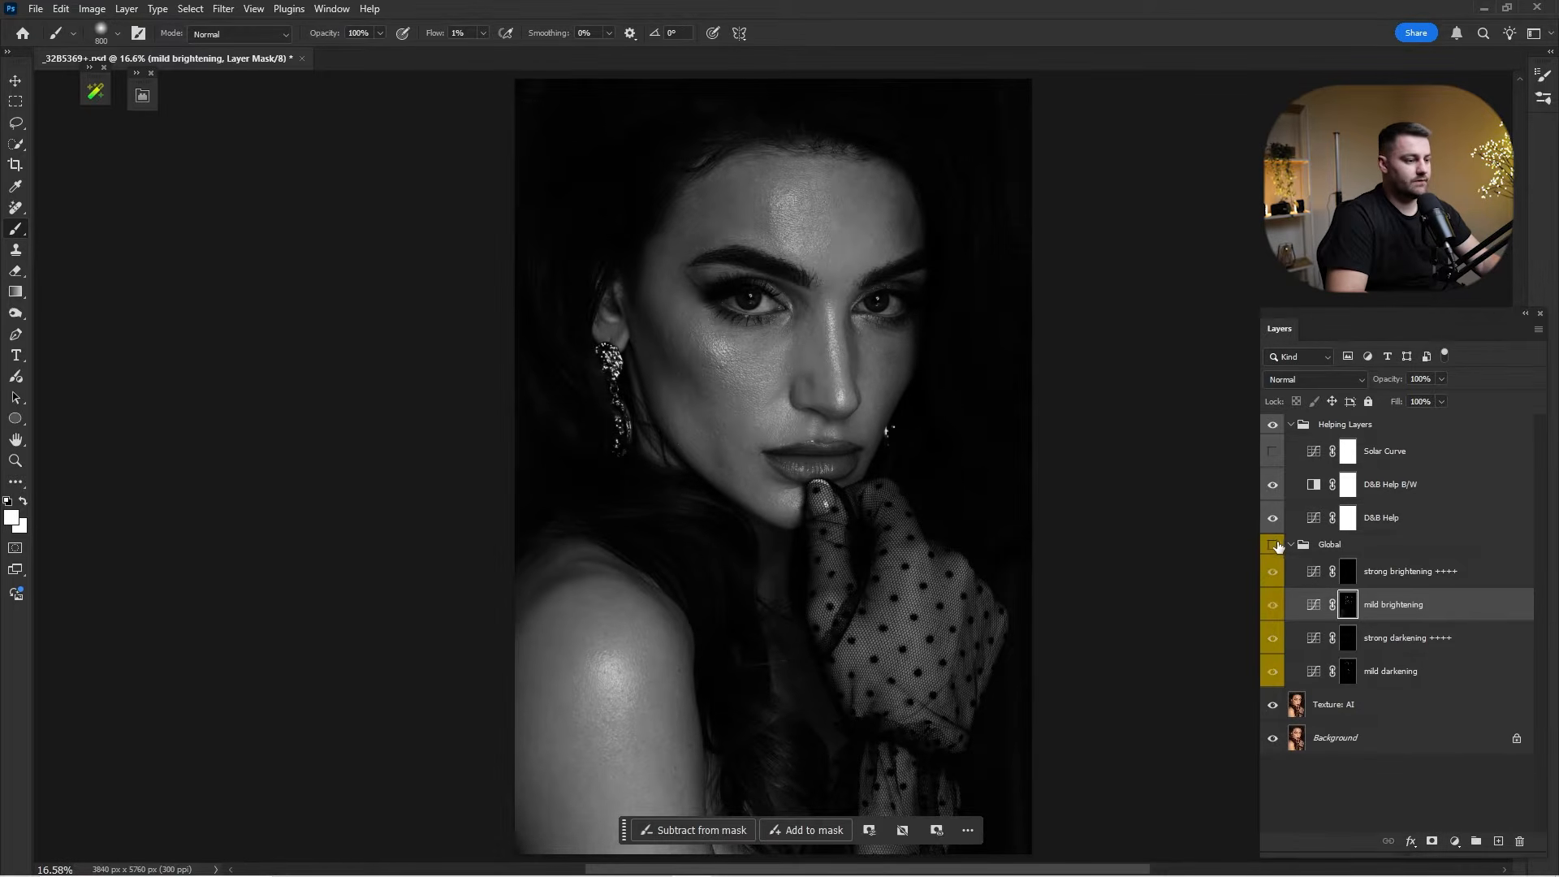
left_click(1273, 545)
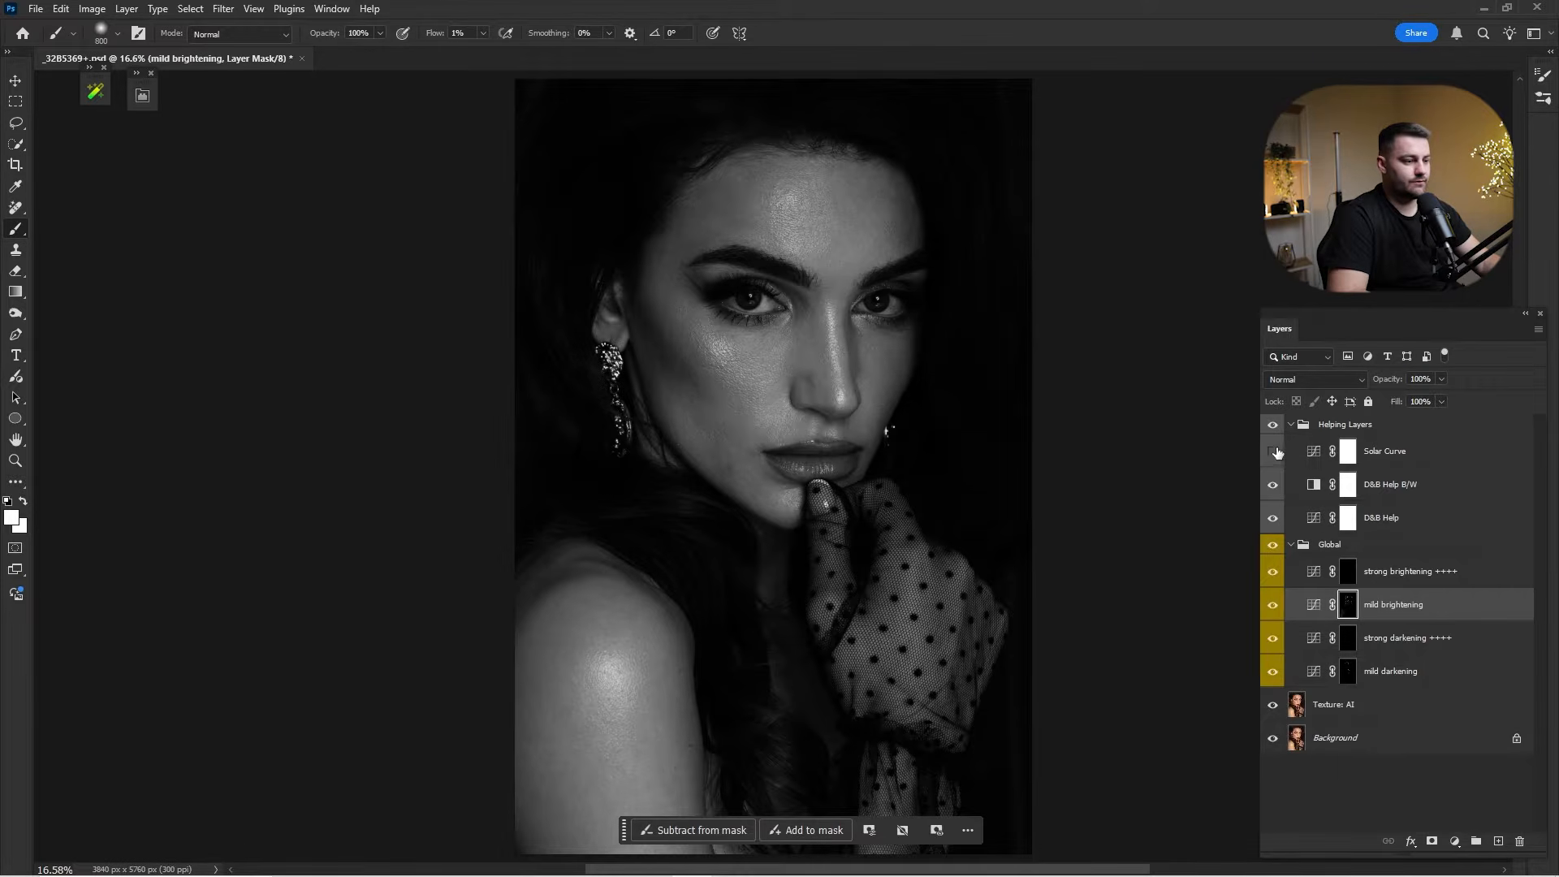
Check the Global group's effect through the Solar Curve, and return to the colour view by hiding the helping layers.
left_click(1273, 450)
left_click(1273, 545)
left_click(1272, 545)
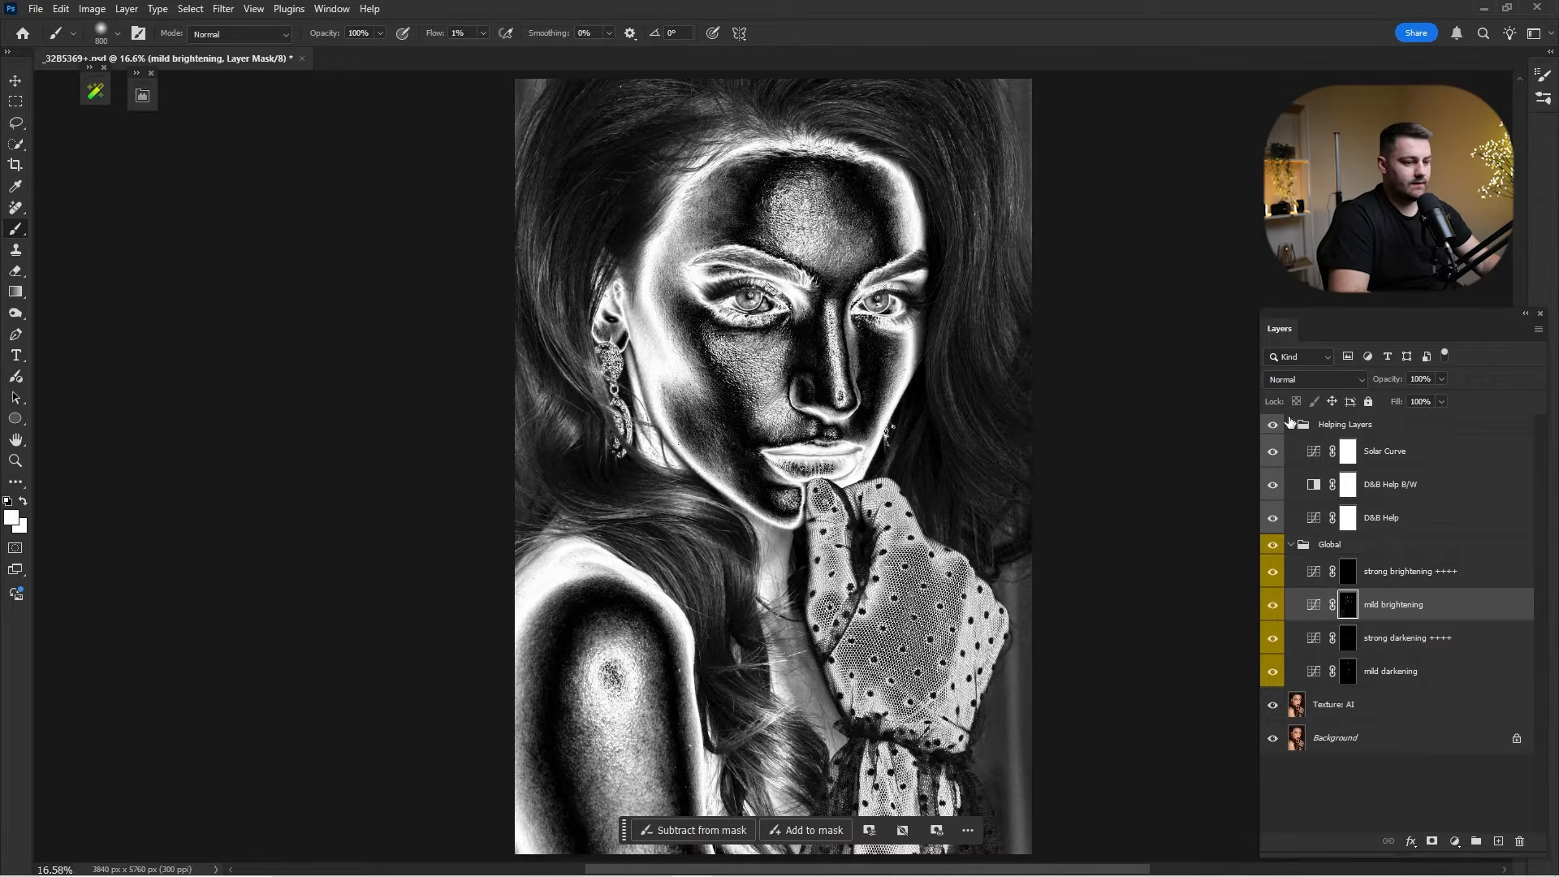
left_click(1273, 424)
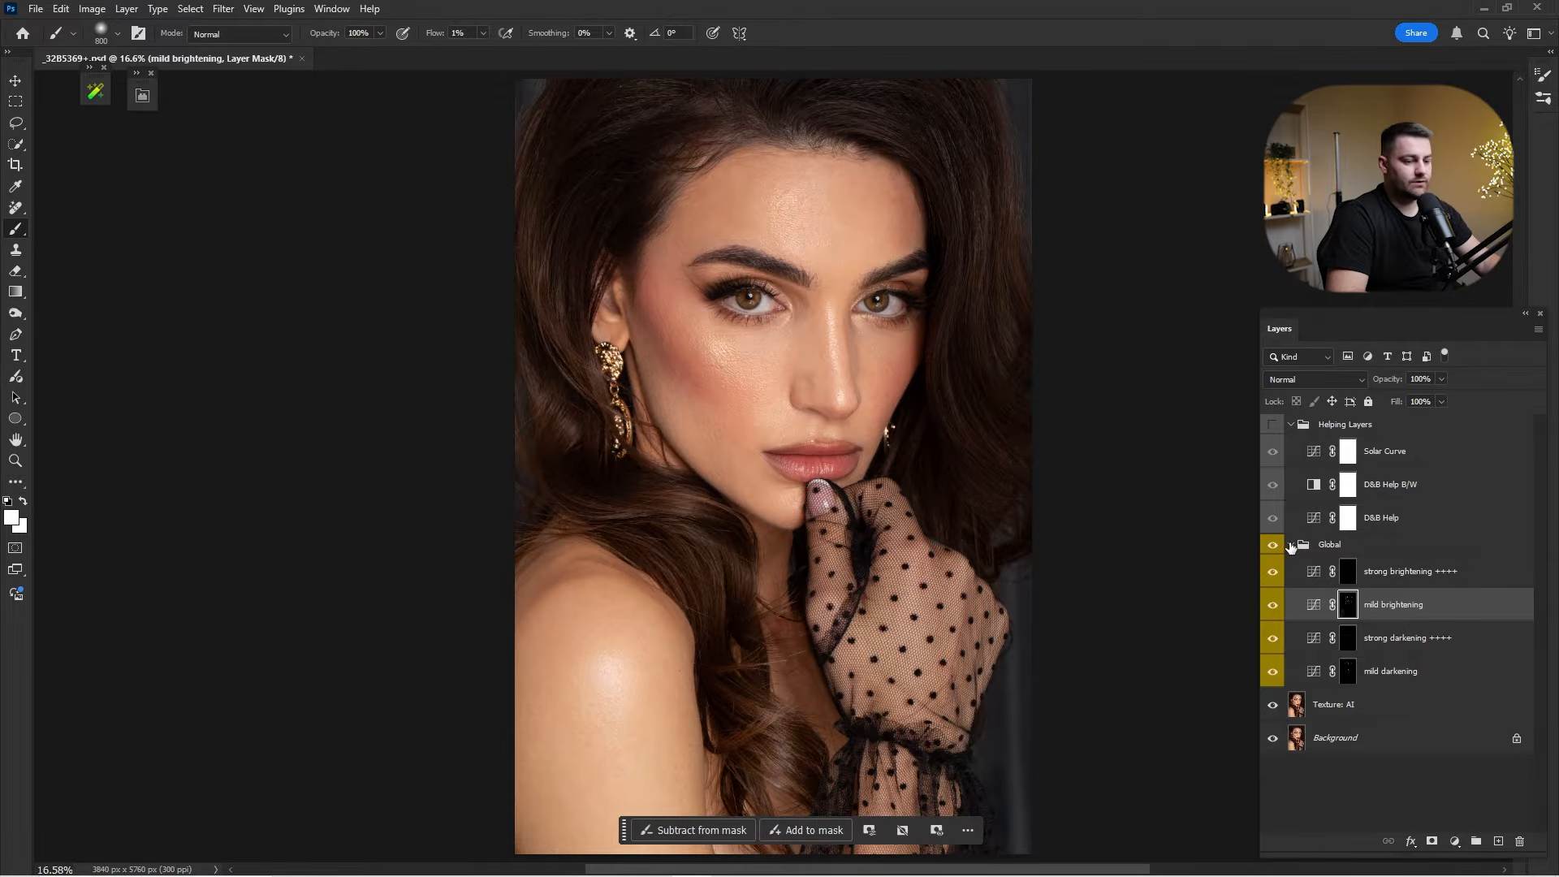
left_click(1292, 545)
left_click(1292, 545)
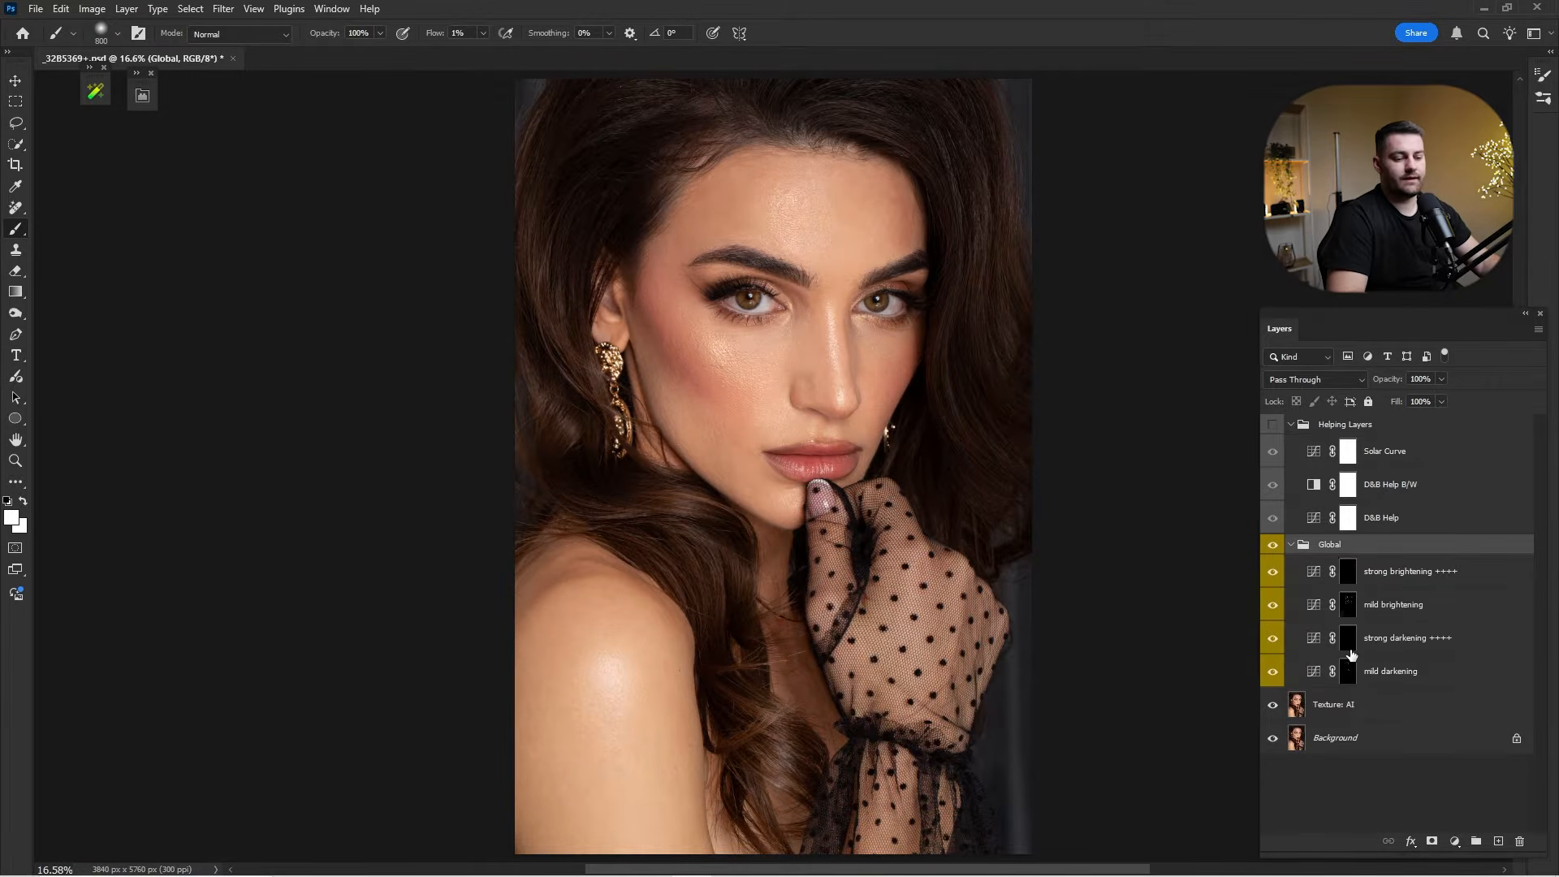
Brighten the cheek below the eye and the other facial highlights on the strong brightening ++++ mask with a 700 to 800 px brush.
left_click(1348, 571)
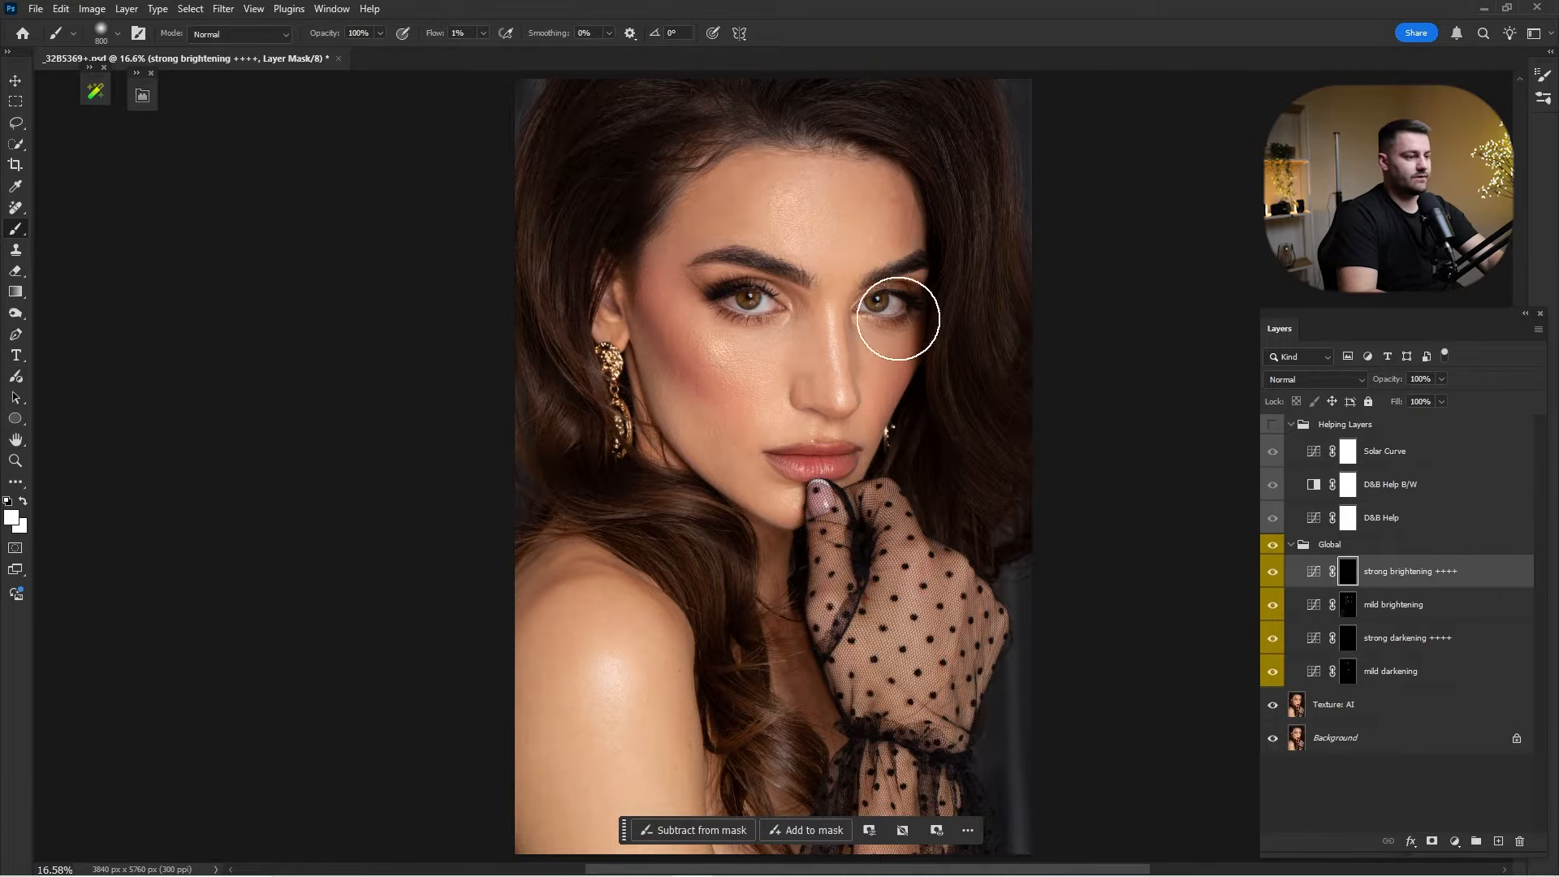
key("bracketleft")
key("bracketleft")
key("bracketright")
key("bracketright")
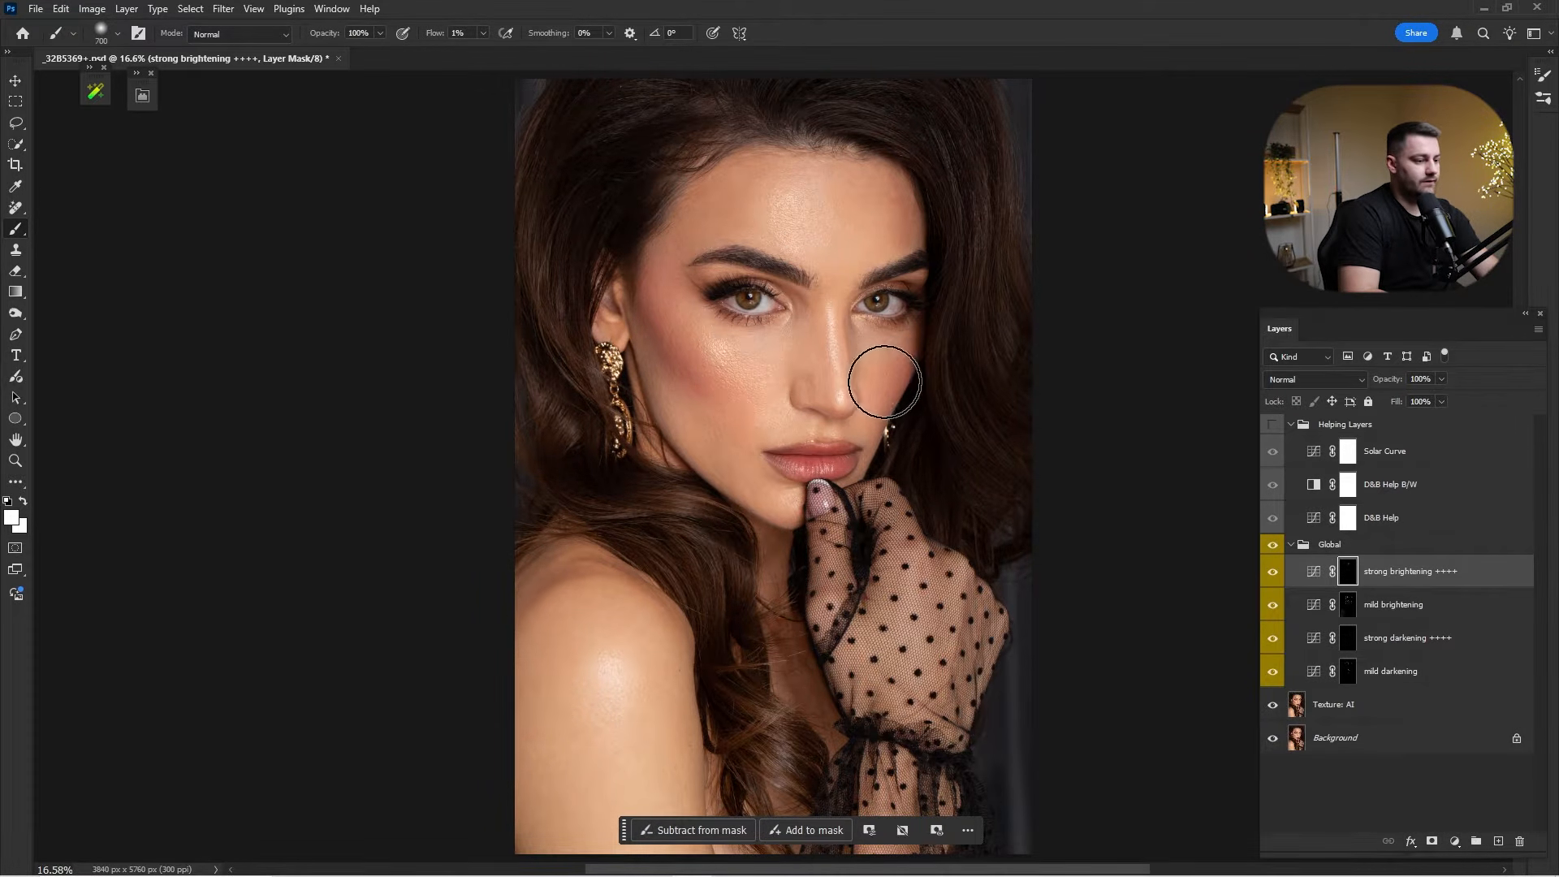
key("bracketleft")
key("bracketleft")
key("bracketright")
key("bracketright")
key("bracketright")
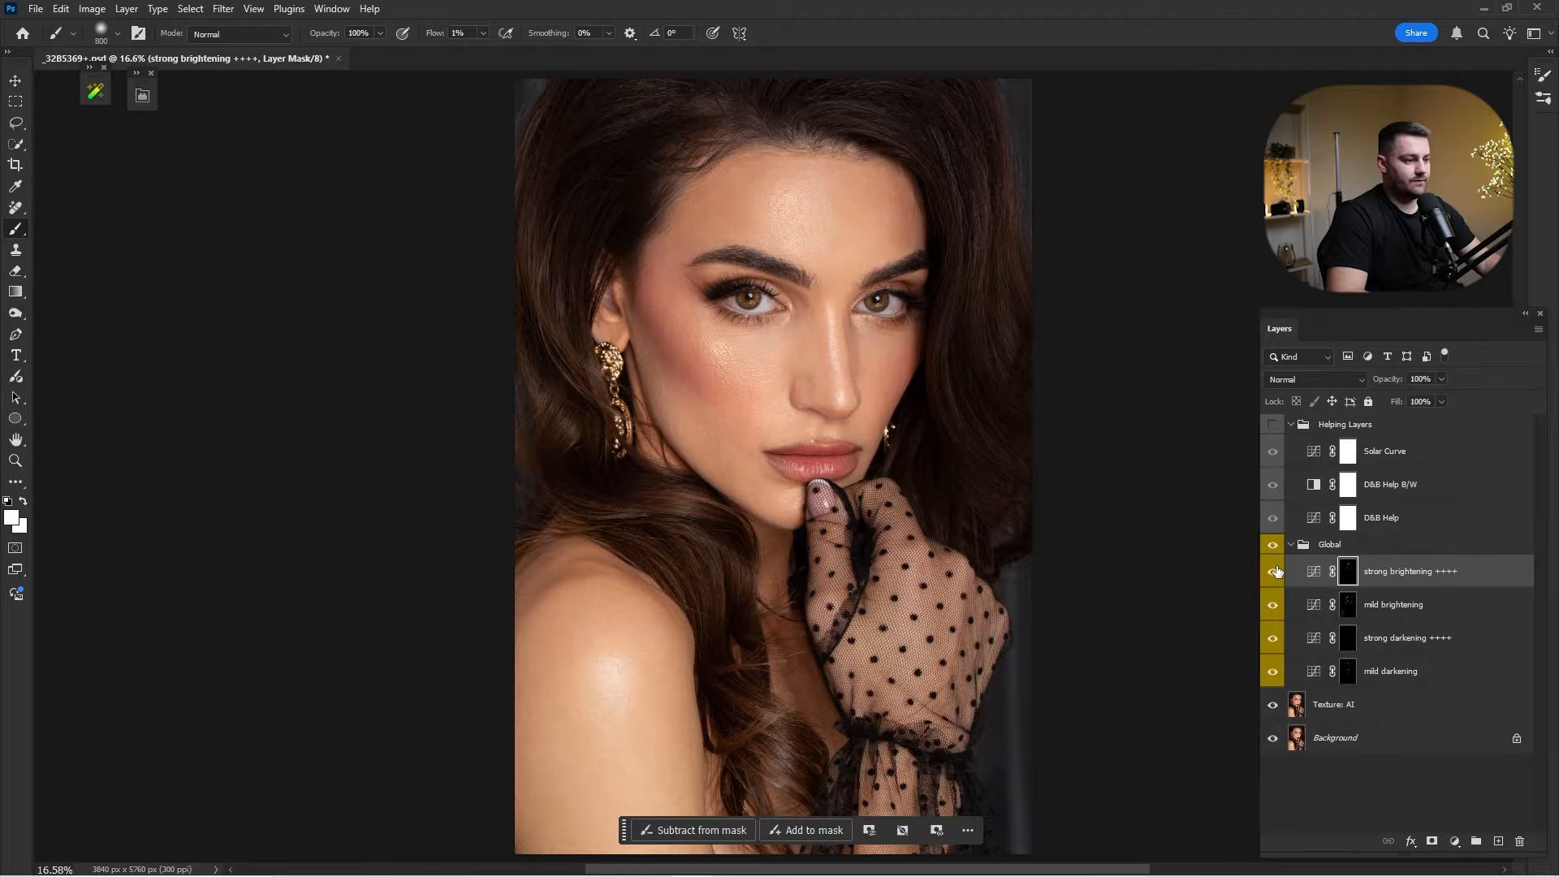
Check the strong brightening ++++ layer before and after in the black-and-white helping view with the Solar Curve off.
left_click(1273, 424)
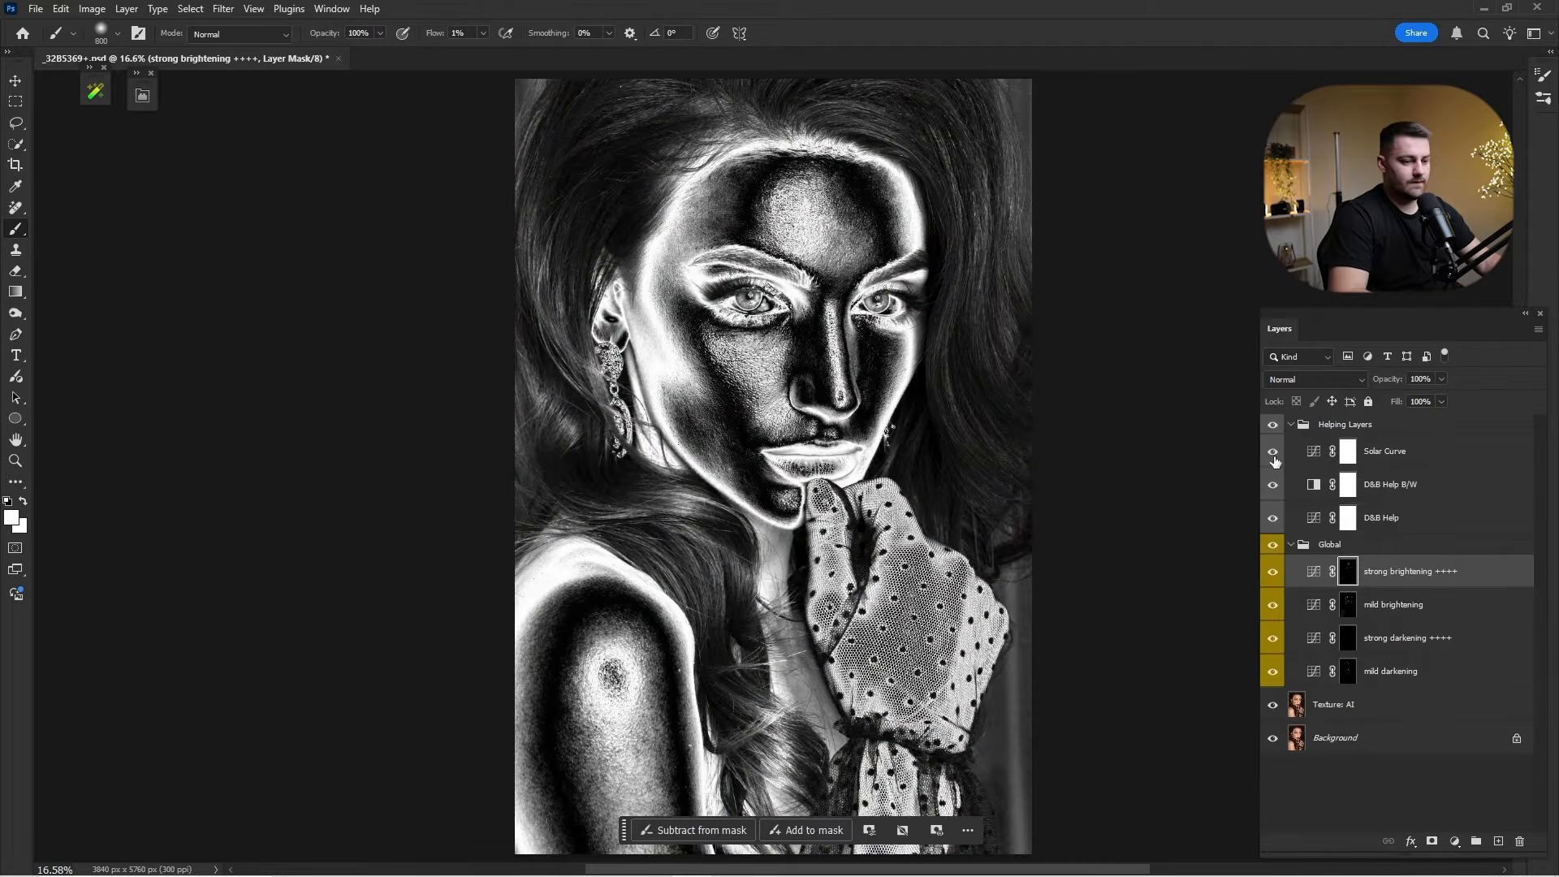
left_click(1273, 453)
left_click(1291, 425)
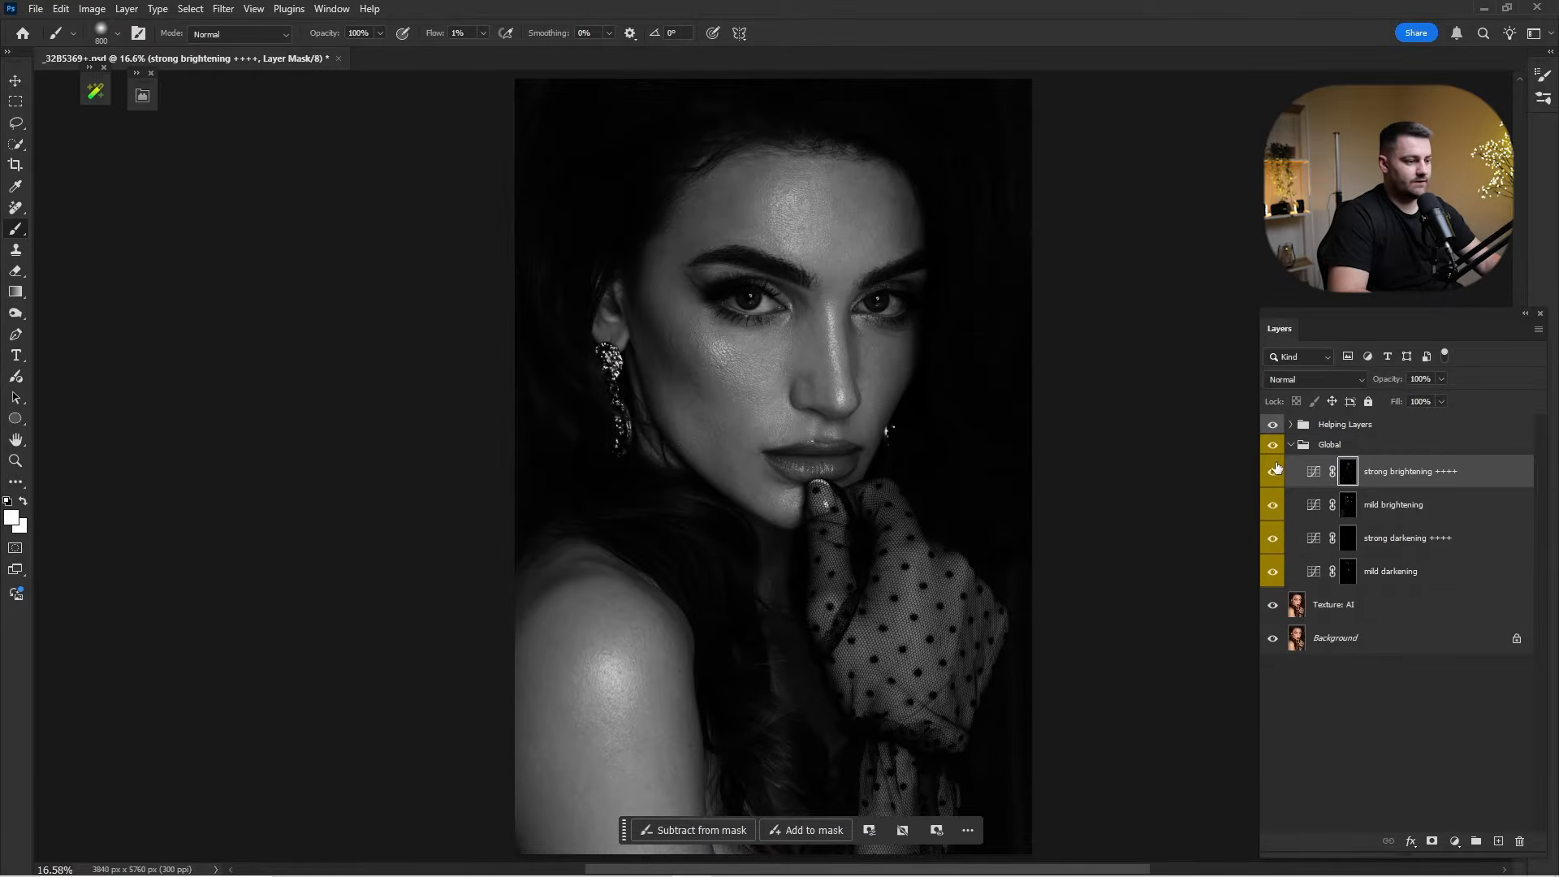
left_click(1272, 475)
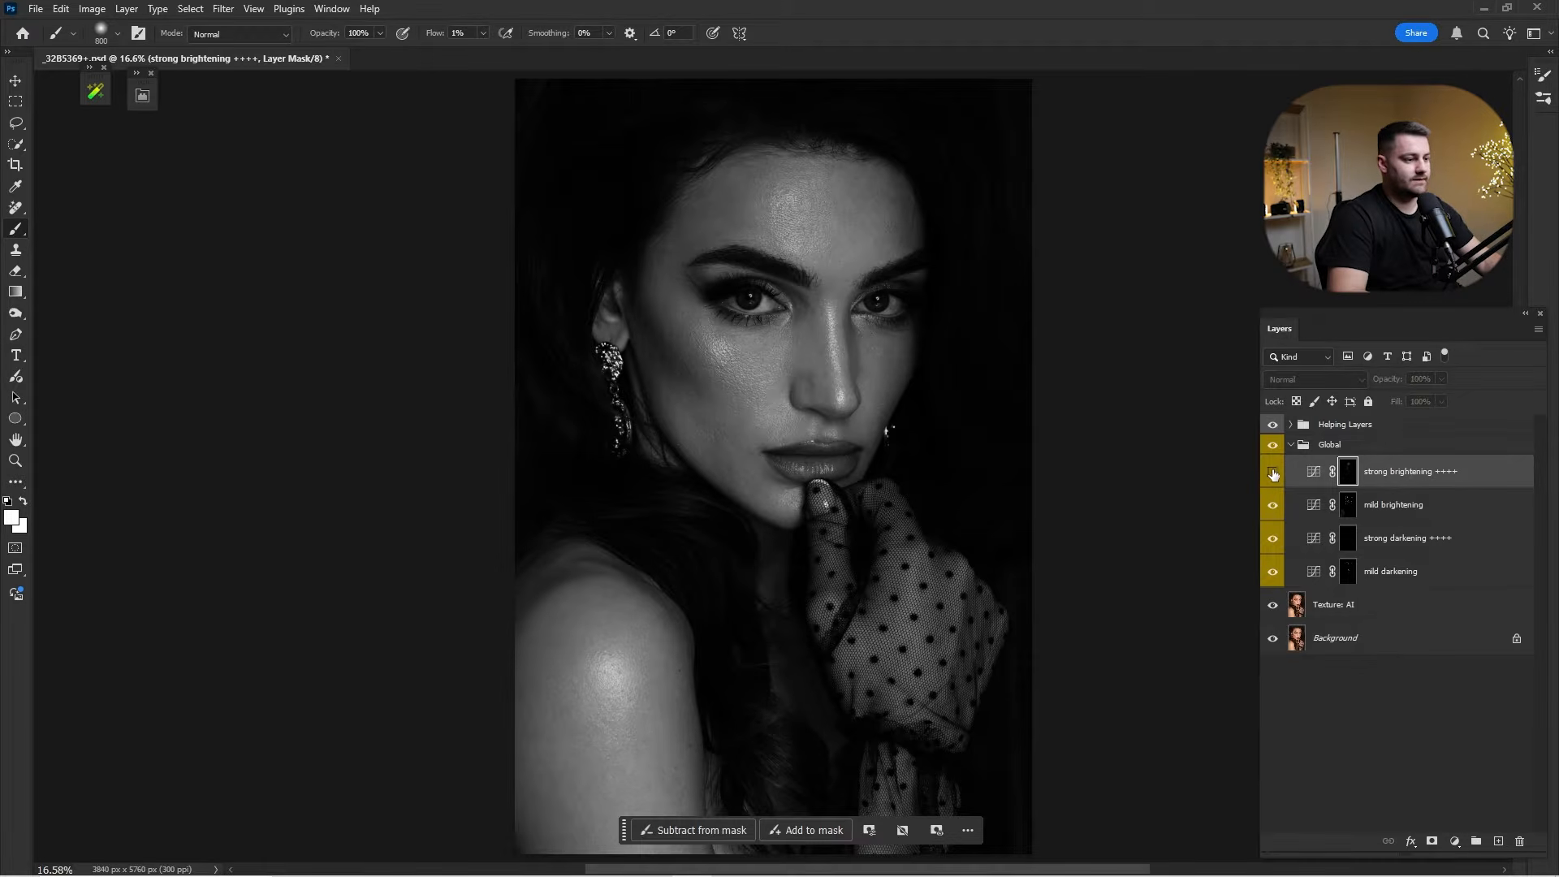
left_click(1276, 477)
left_click(1272, 424)
Darken the outer cheek near the ear on the strong darkening ++++ mask with a 700 px brush.
left_click(1383, 526)
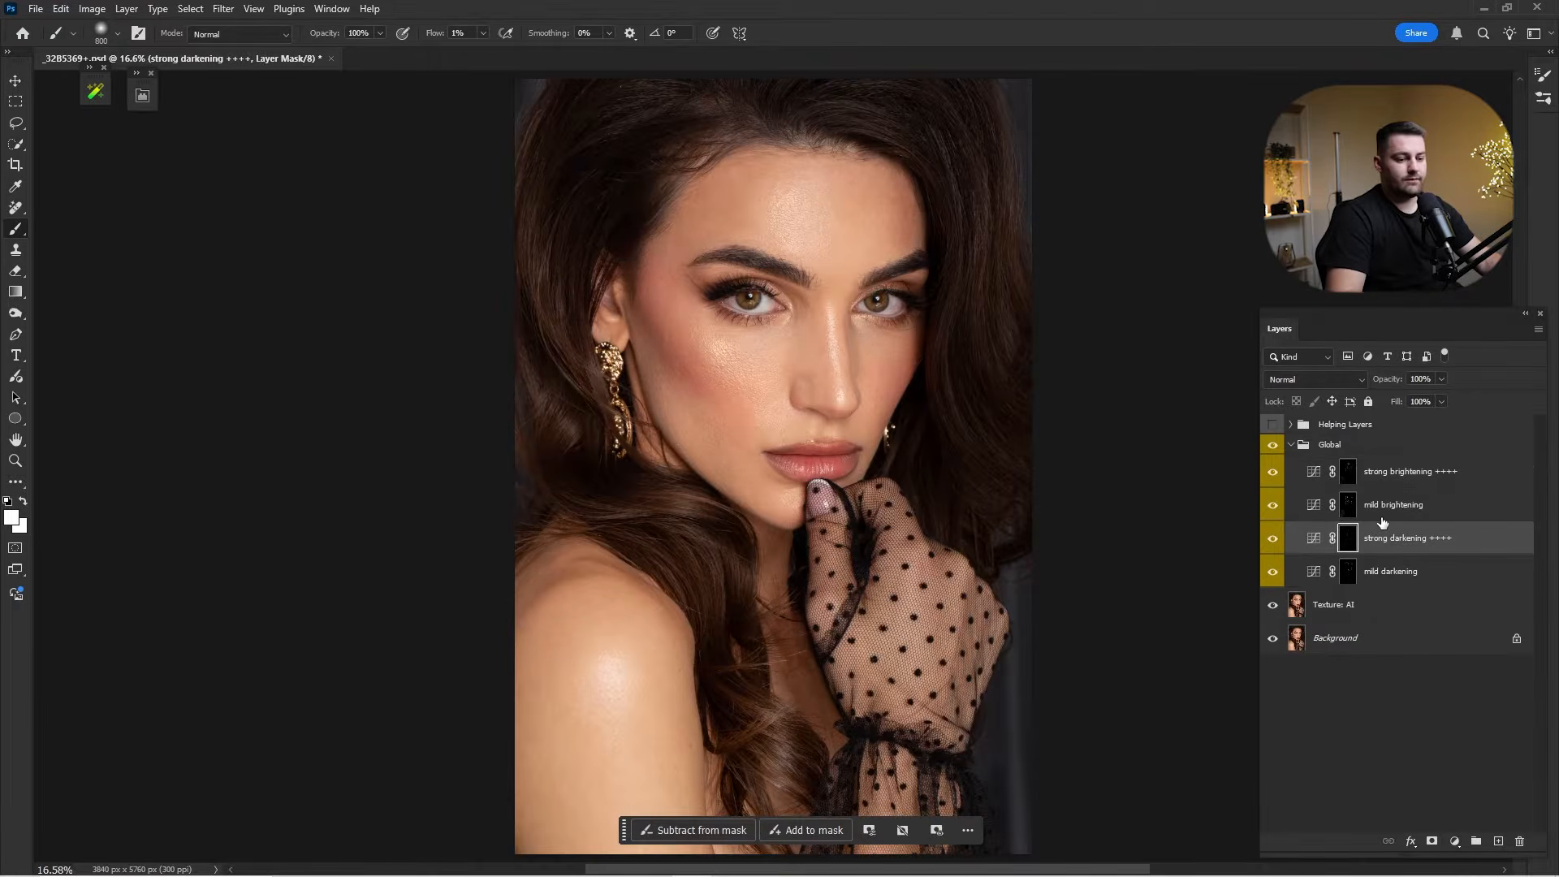
key("bracketleft")
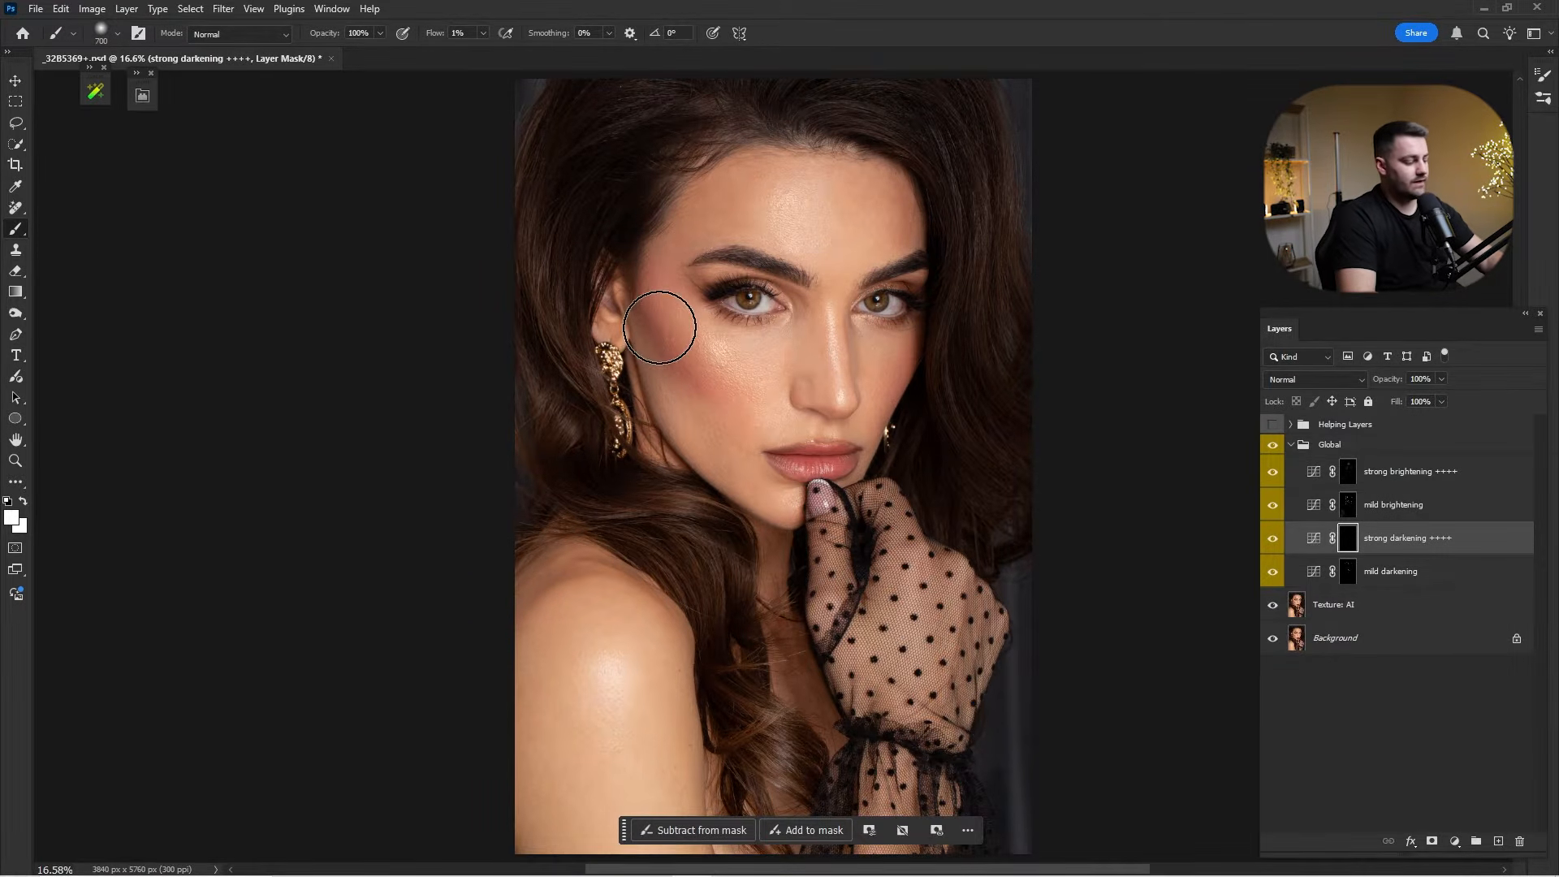
key("d")
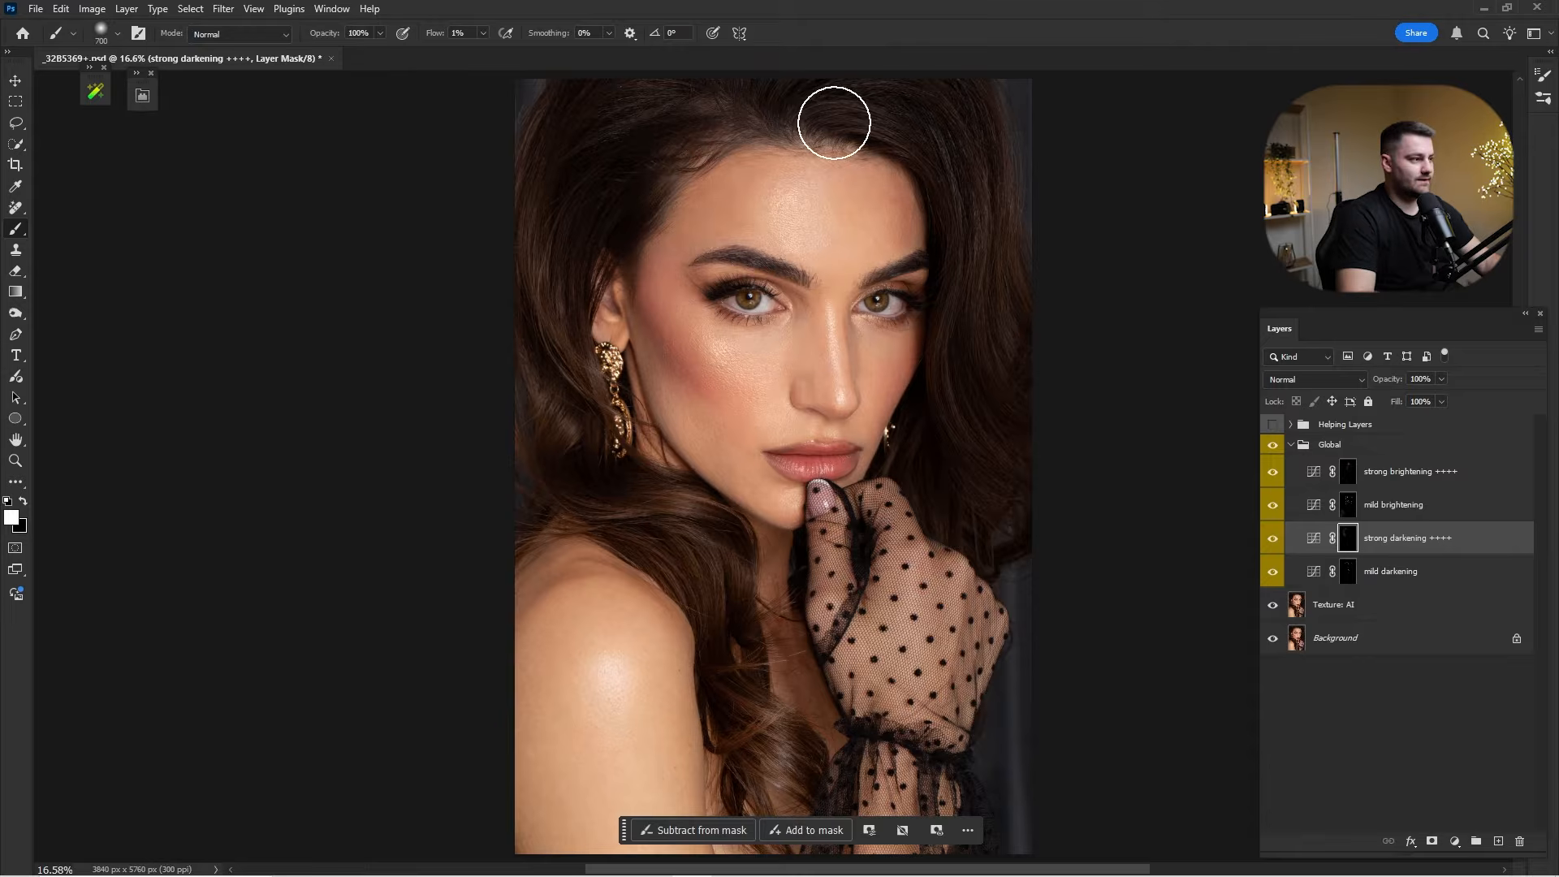
Set the brush to 10% flow and 50% opacity, and darken the hairline and outer forehead on the strong darkening ++++ mask.
type("10")
key("Return")
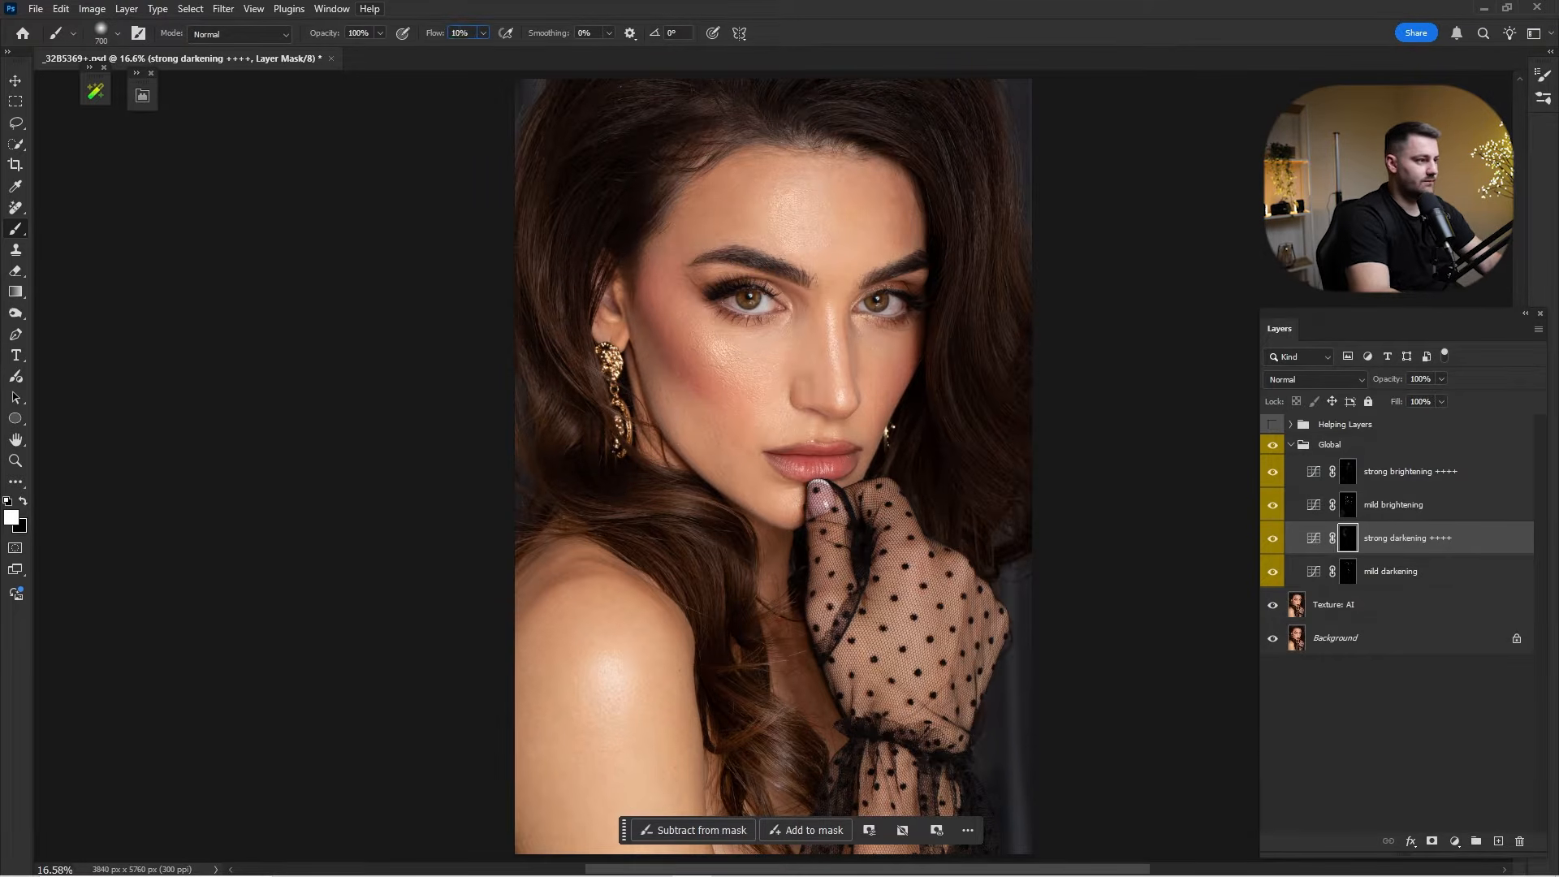
key("5")
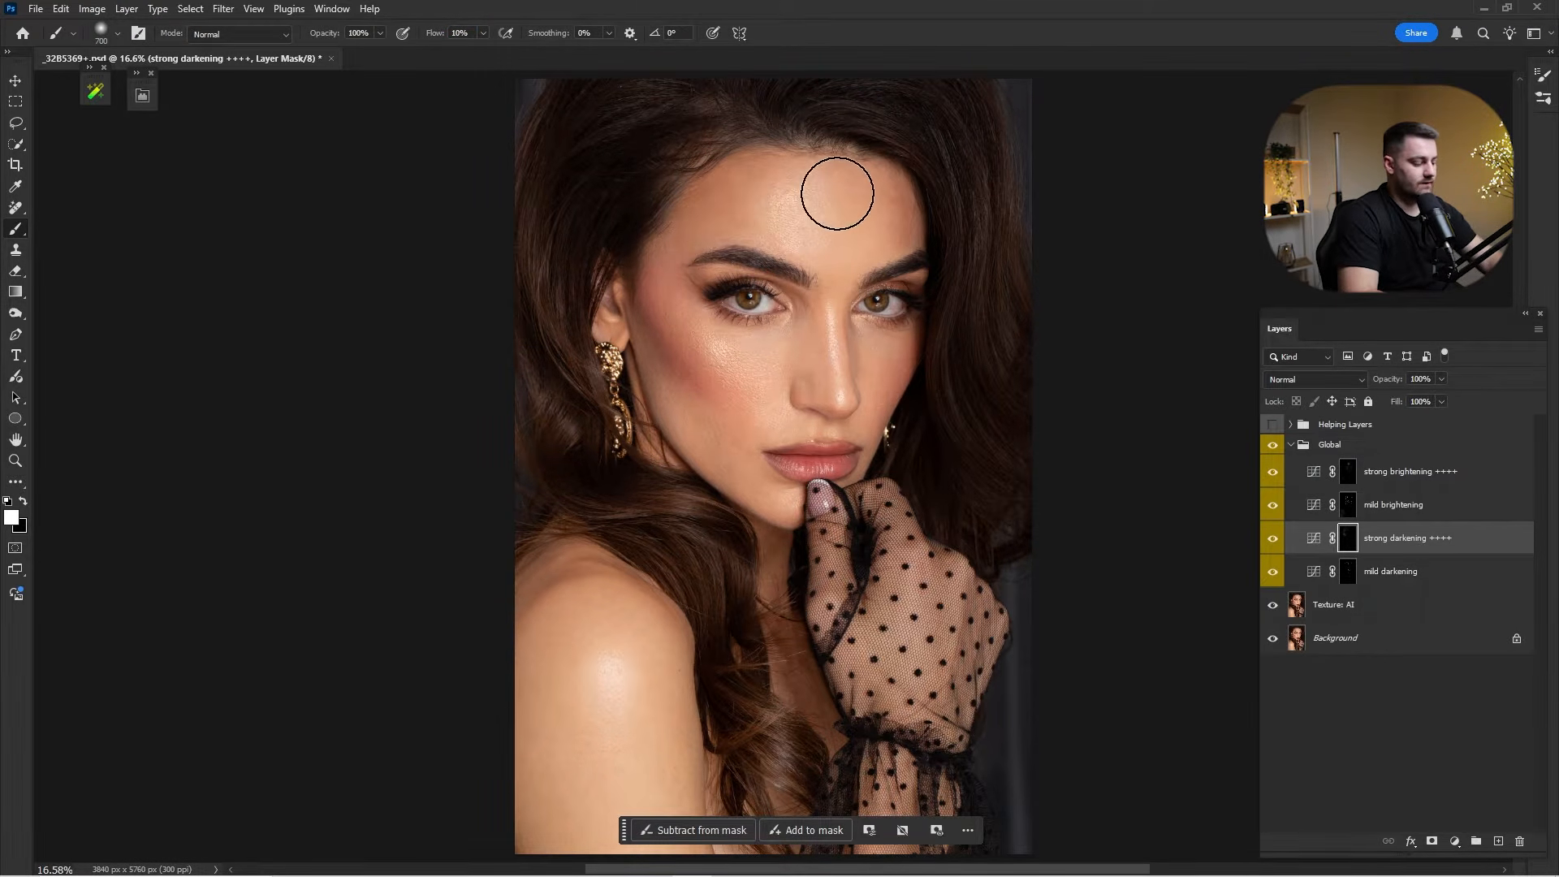
key("bracketright")
mouse_move(682, 177)
left_mouse_down()
mouse_move(633, 304)
mouse_move(853, 132)
mouse_move(956, 252)
left_mouse_up()
key("bracketleft")
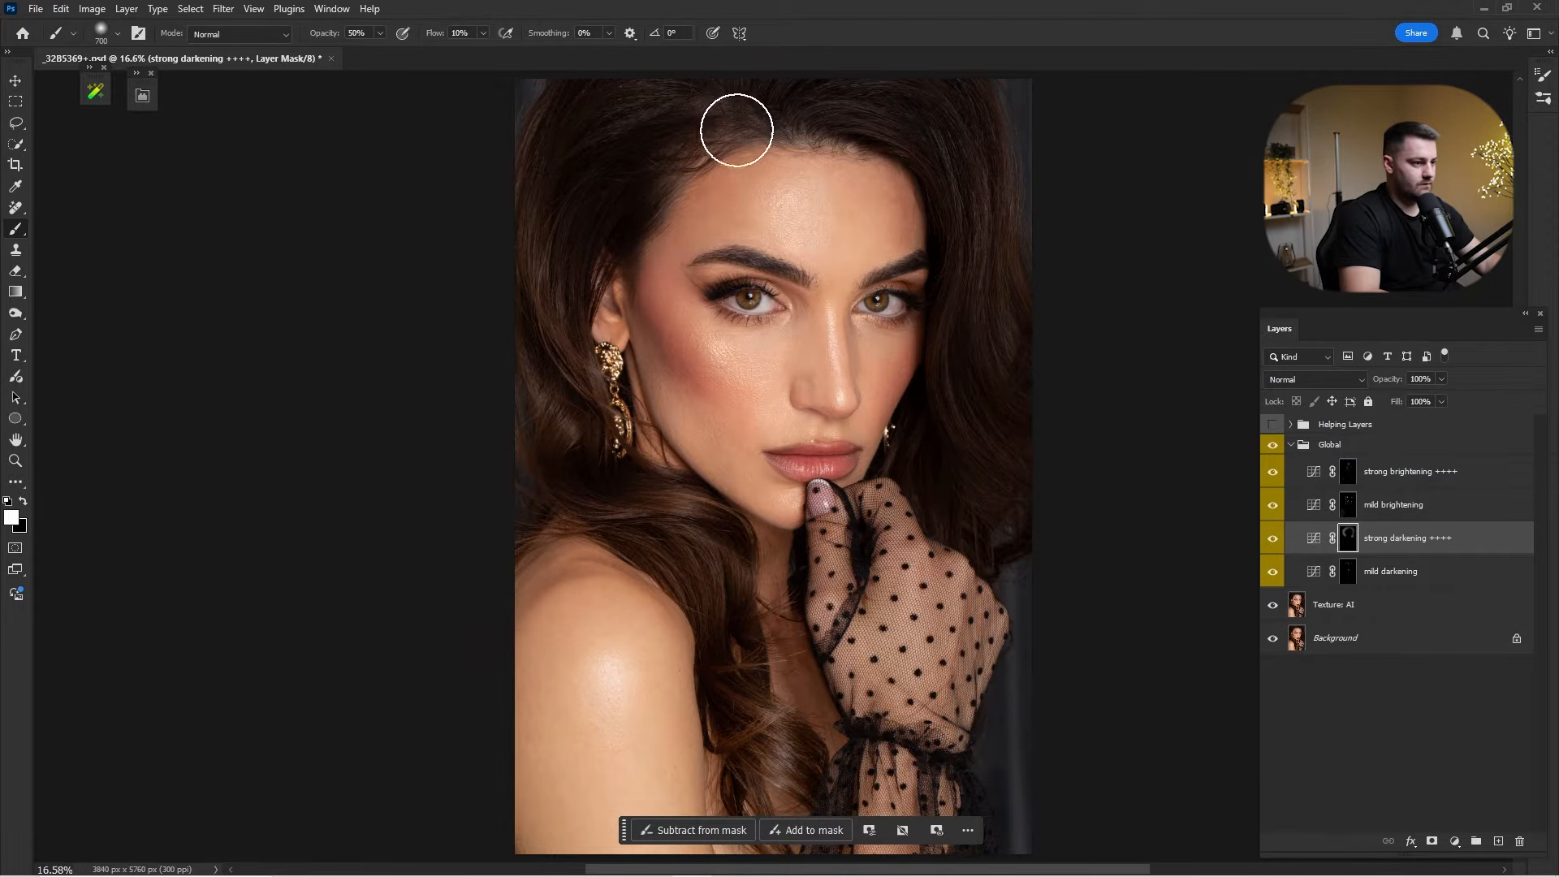
Compare the portrait with the strong darkening ++++ layer alternately hidden and shown.
left_click(1273, 539)
left_click(1273, 538)
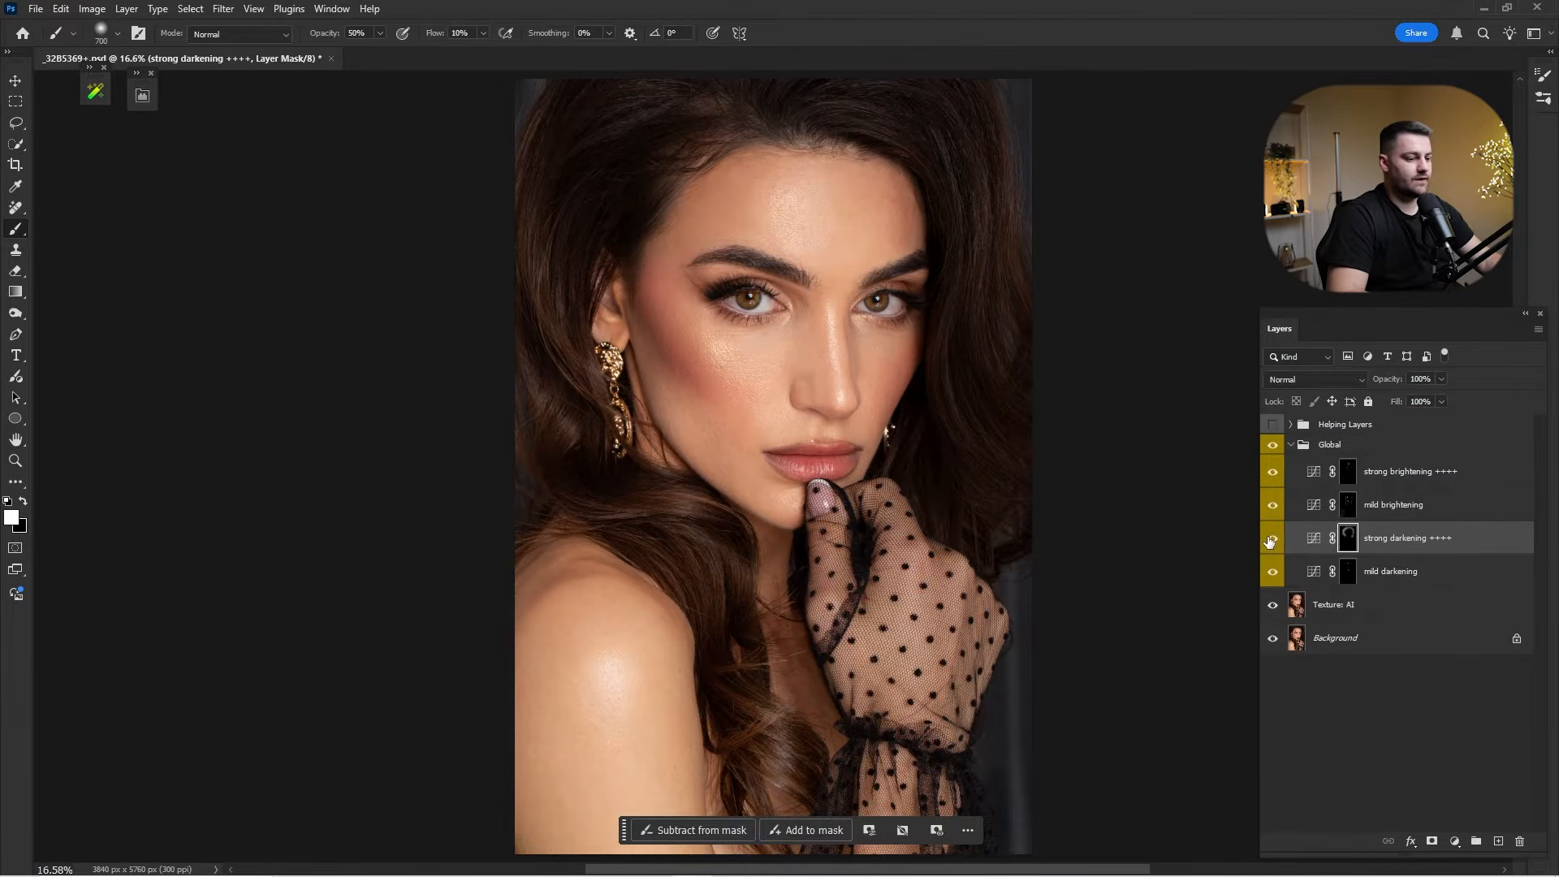
left_click(1273, 540)
left_click(1272, 541)
left_click(1271, 542)
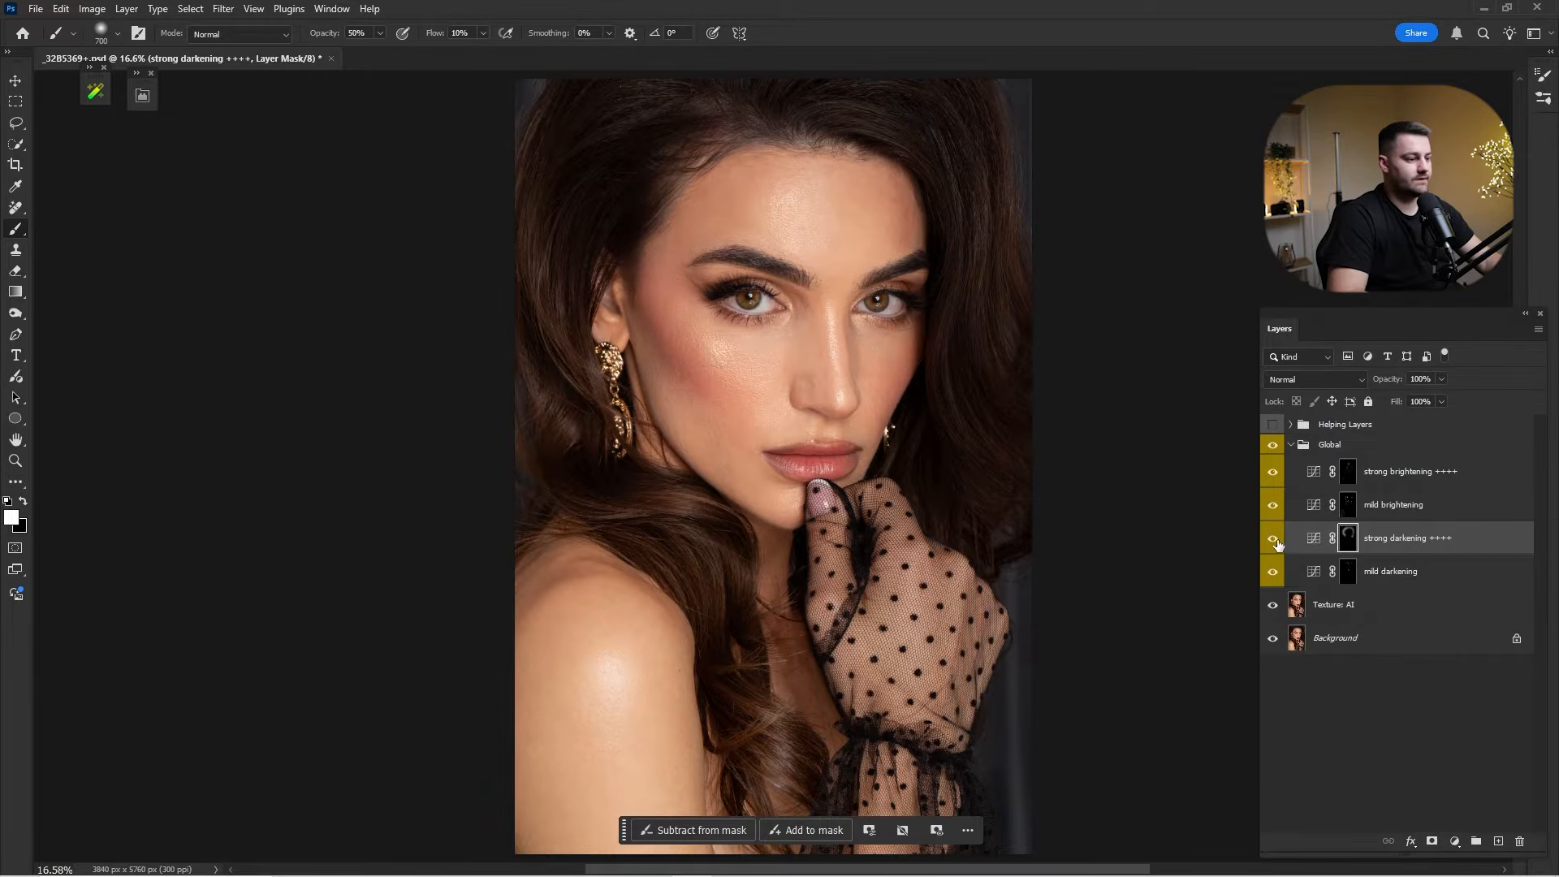
Set the strong darkening ++++ layer's opacity to 45% and collapse the Global group.
left_click(1432, 379)
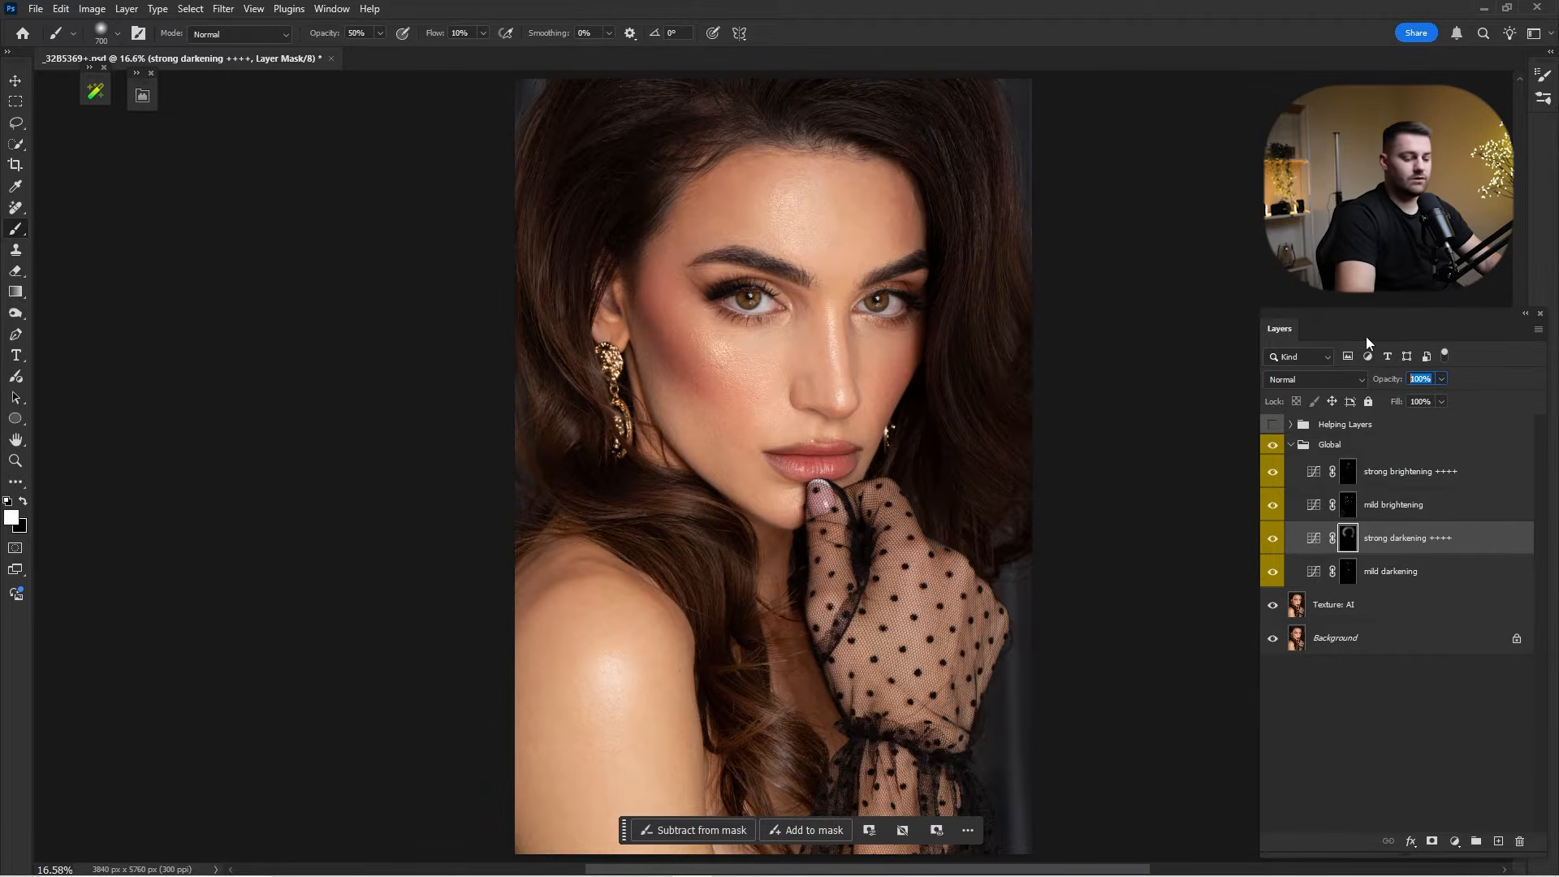
type("45")
left_click(1292, 445)
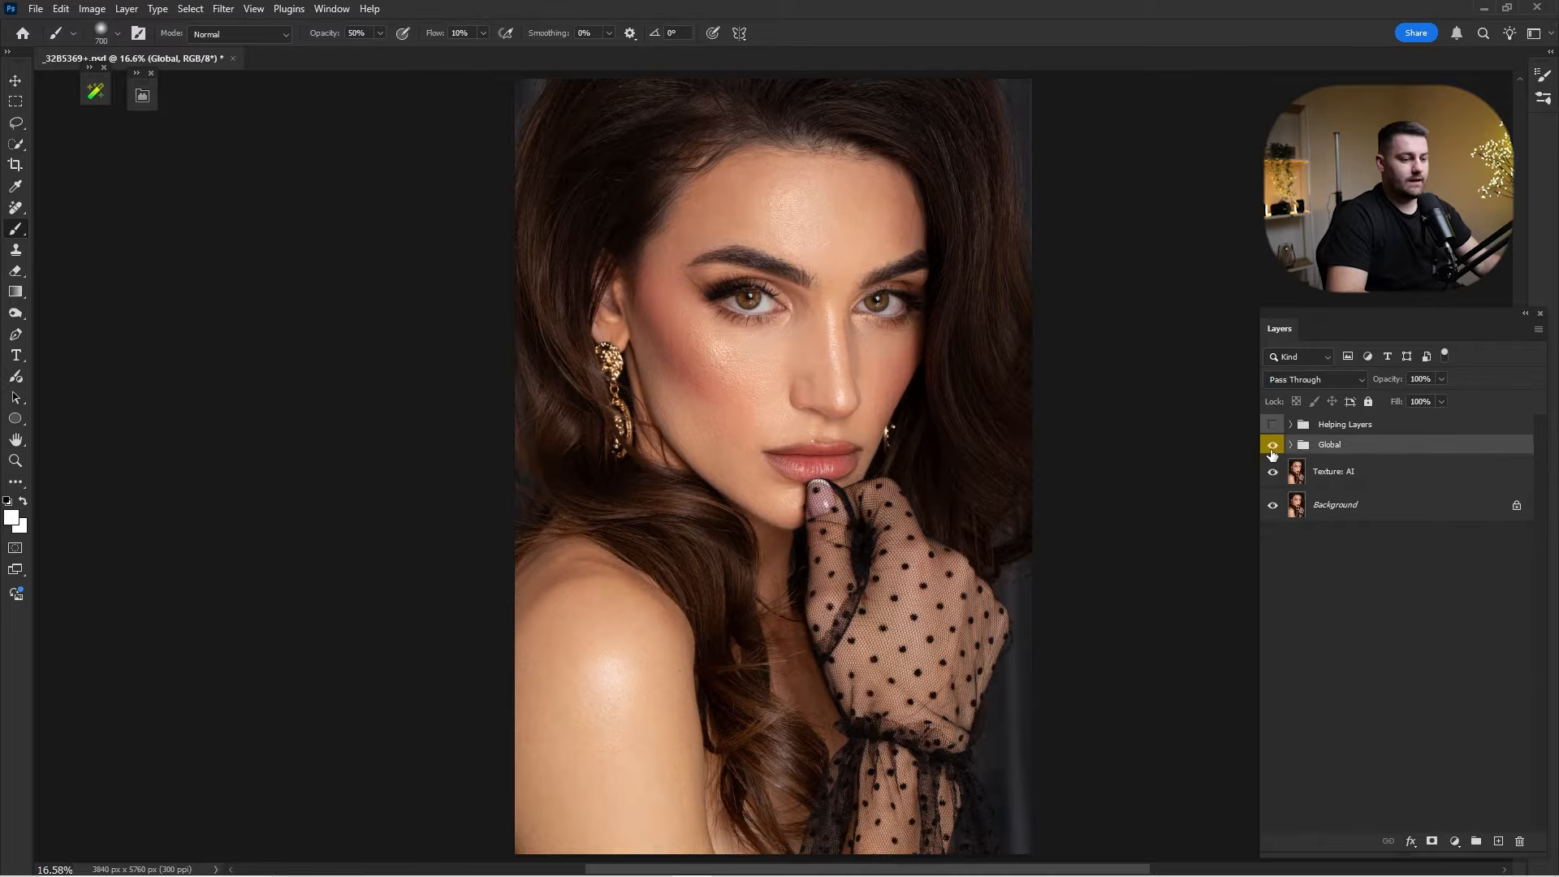
Compare the portrait with the Global dodge and burn group alternately hidden and shown.
left_click(1273, 446)
left_click(1273, 445)
left_click(1273, 446)
left_click(1273, 446)
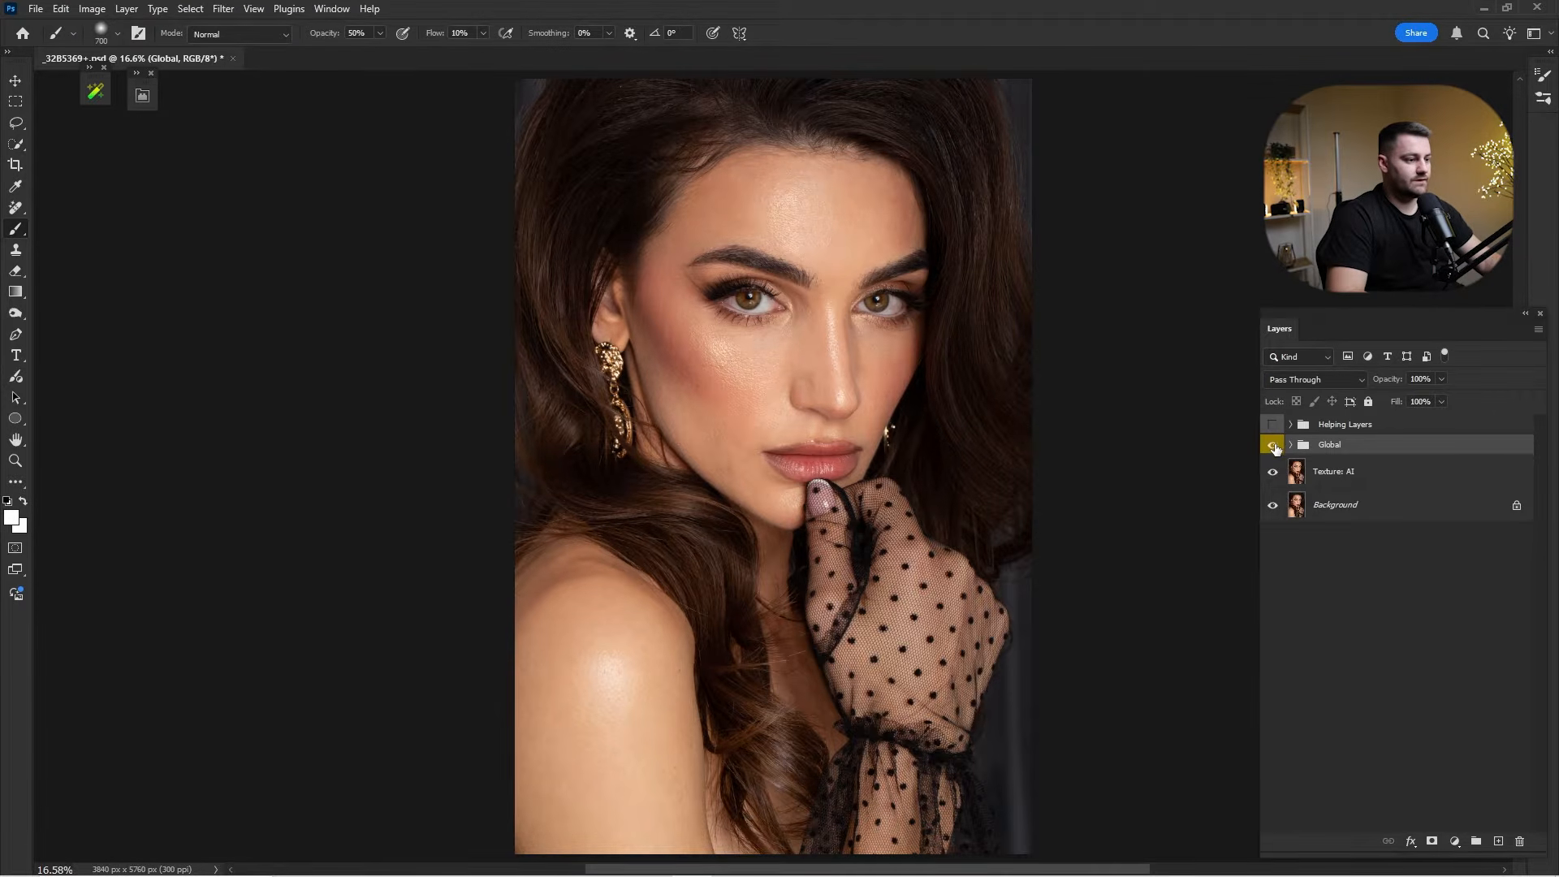
left_click(1274, 446)
left_click(1274, 446)
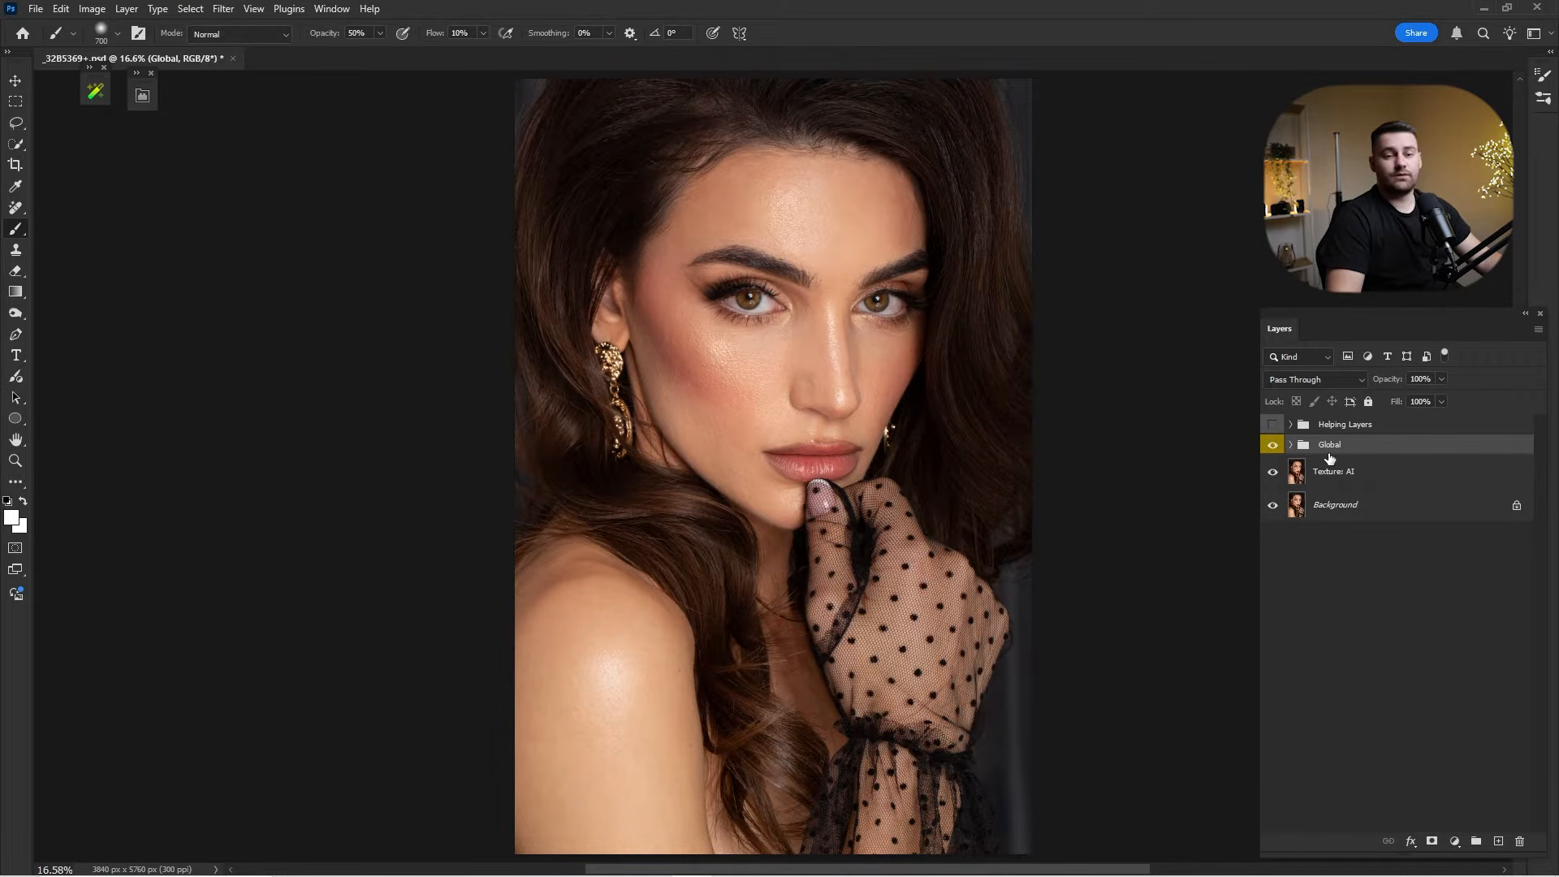
Create a Median frequency separation with the Williams Academy panel and hide the Helping Layers group.
left_click(94, 93)
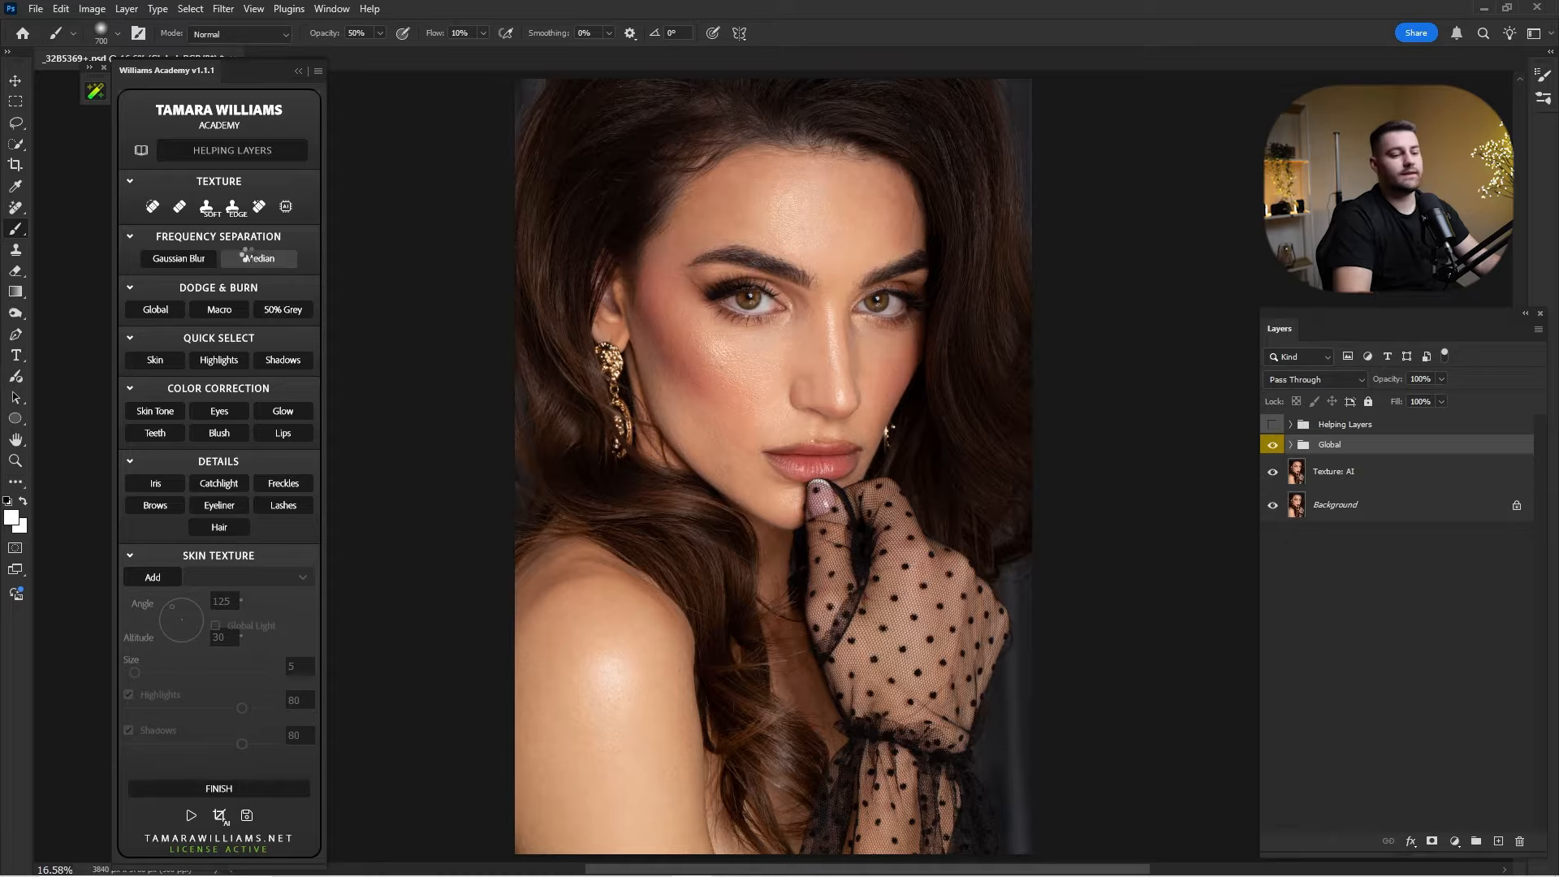
left_click(1292, 424)
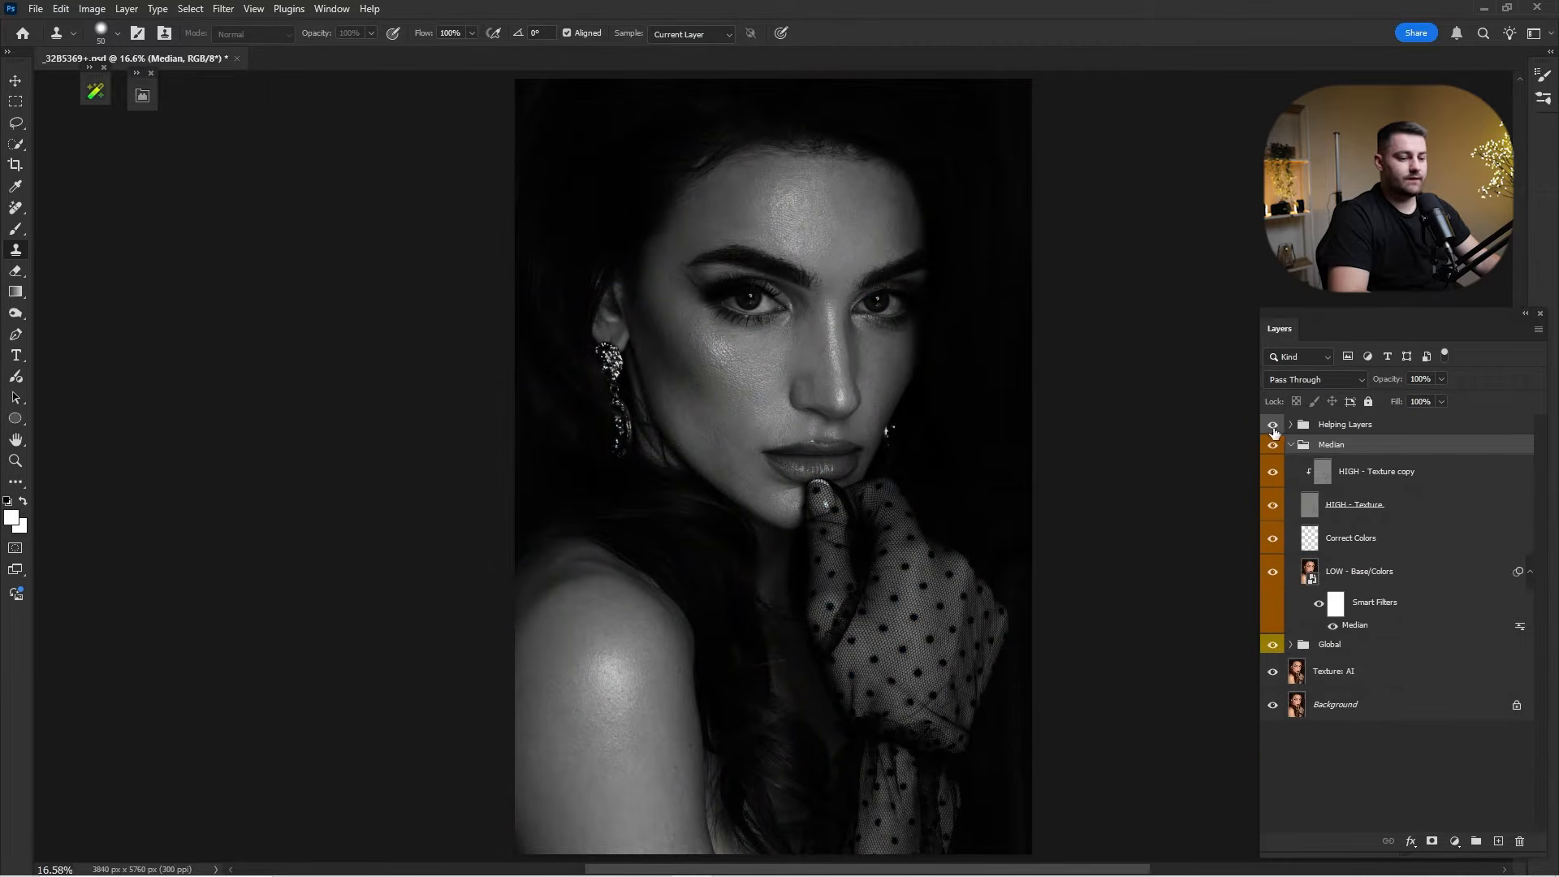
left_click(1273, 424)
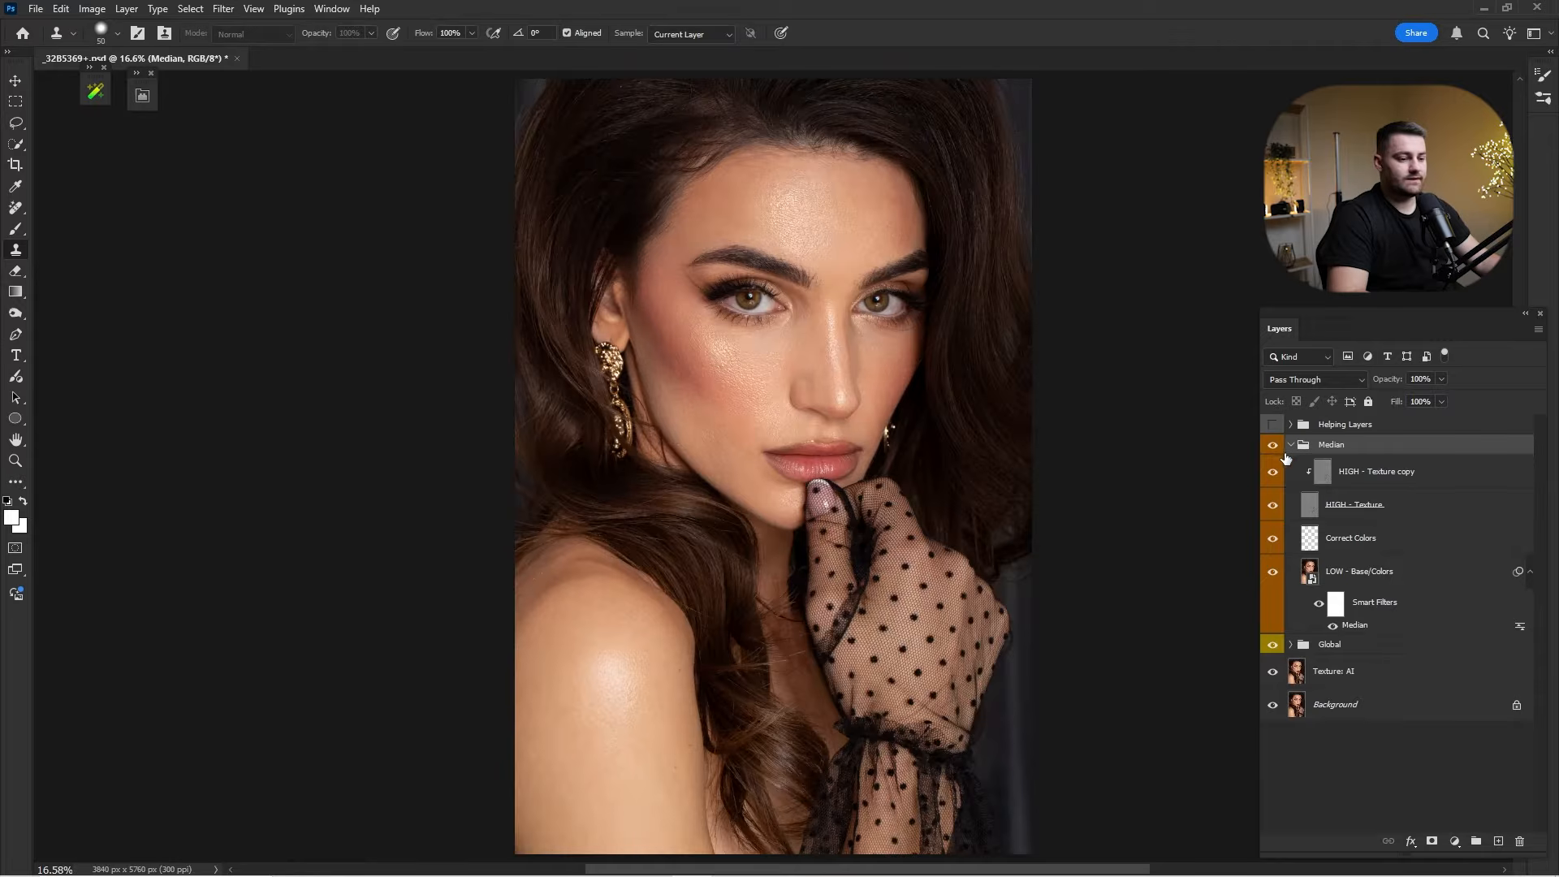
Inspect the LOW - Base/Colors and HIGH - Texture layers, hiding and showing the texture.
left_click(1364, 572)
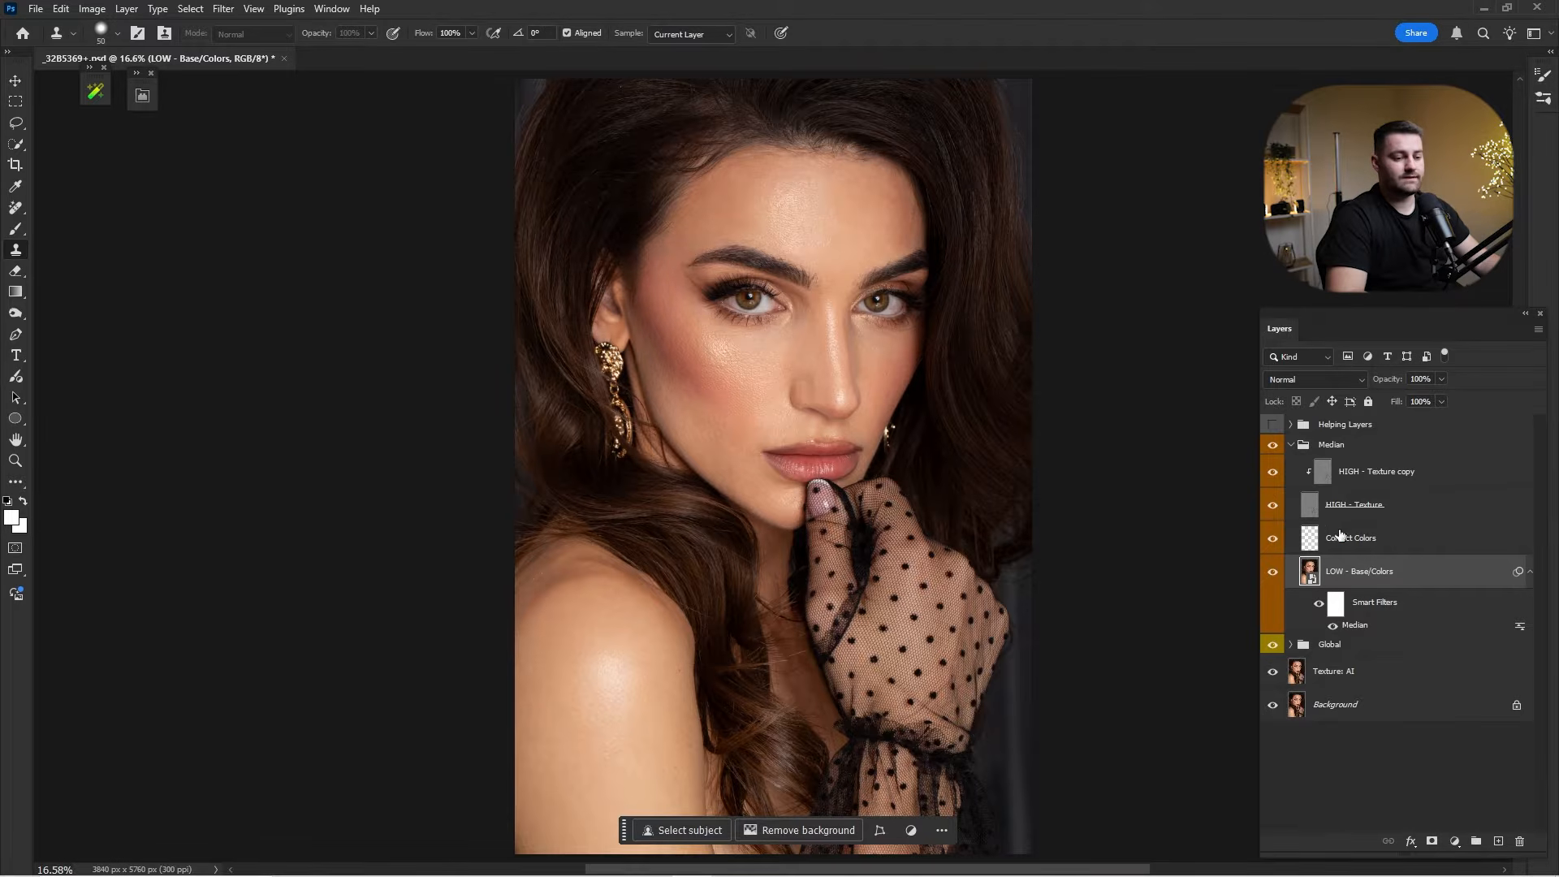
left_click(1355, 507)
left_click(1269, 507)
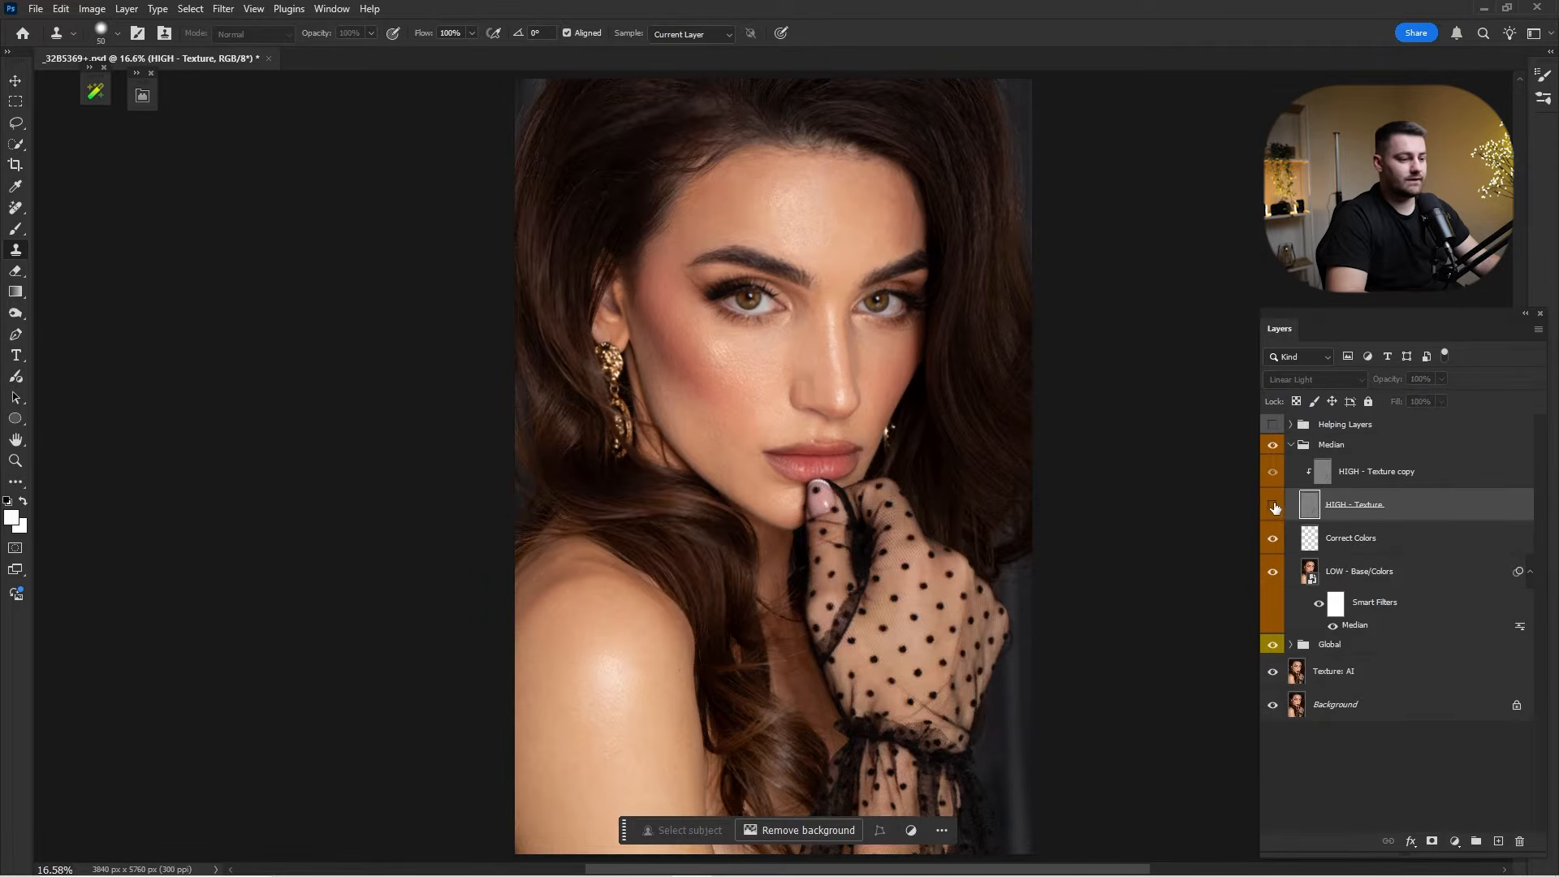
left_click(1272, 506)
Prepare the Correct Colors layer for forehead blending, with HIGH - Texture hidden and the Mixer Brush at 10% wet.
left_click(1349, 543)
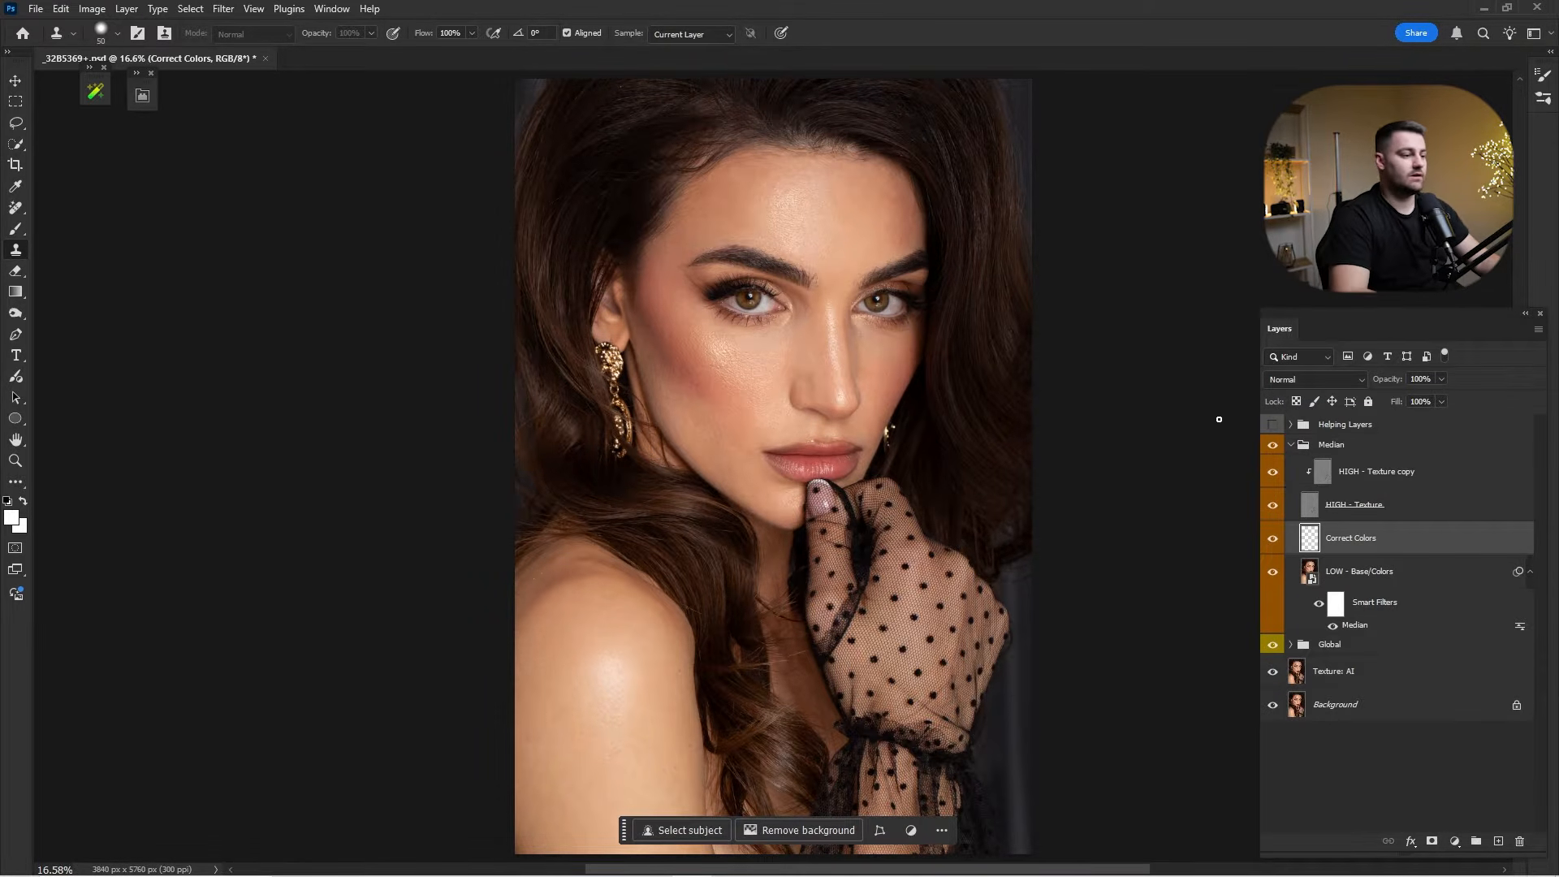
left_click_drag(782, 241, 889, 260)
left_click(1268, 505)
mouse_move(915, 399)
left_mouse_down()
mouse_move(866, 470)
mouse_move(912, 616)
left_mouse_up()
left_click_drag(889, 440, 942, 481)
left_click(17, 228)
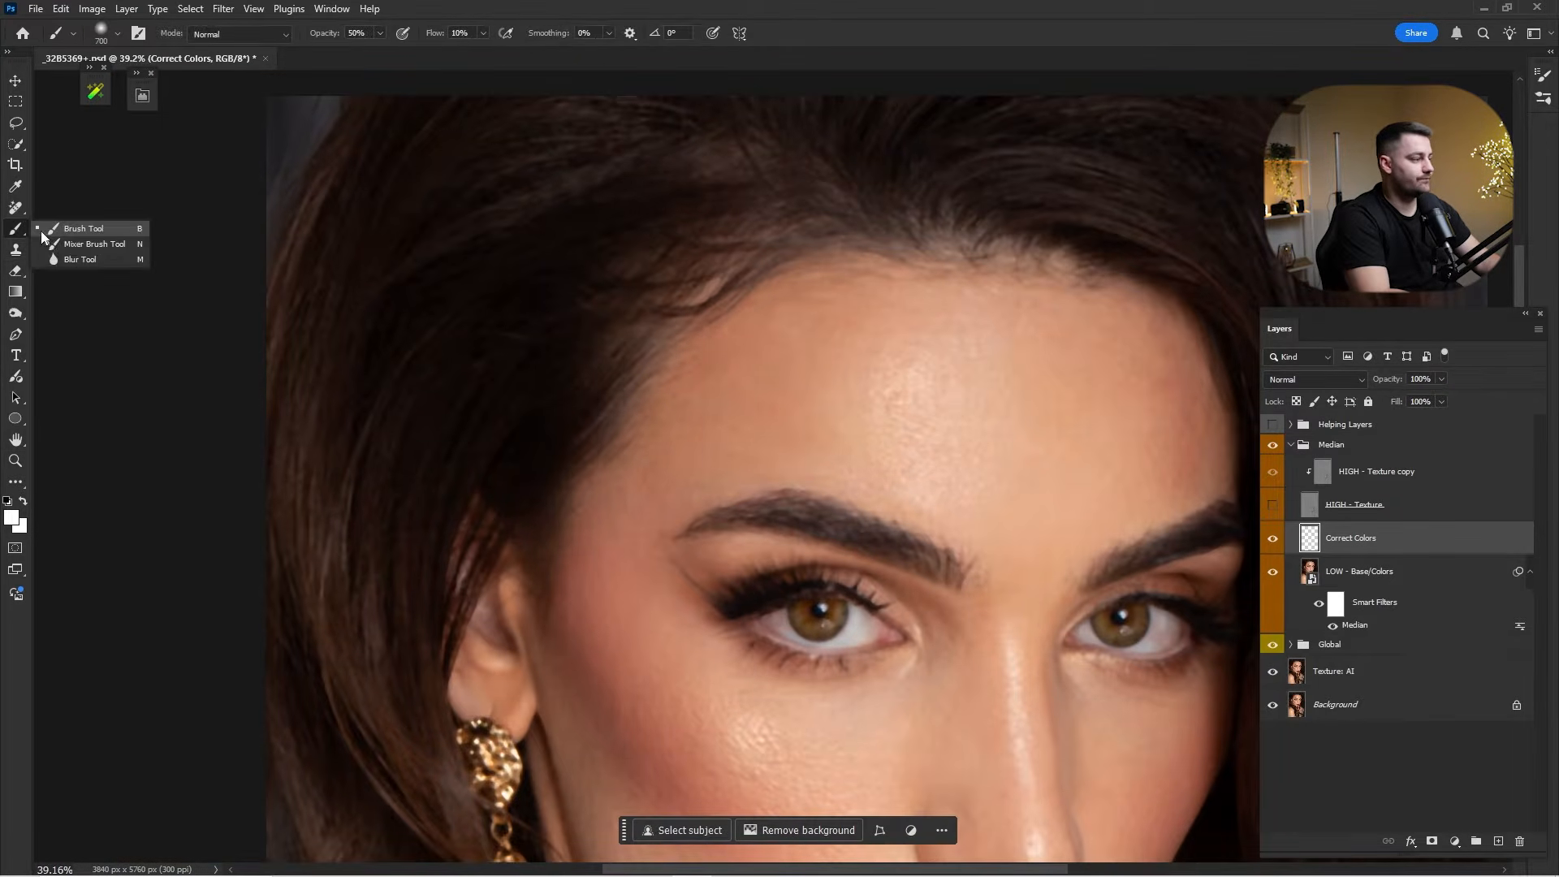
left_click(73, 245)
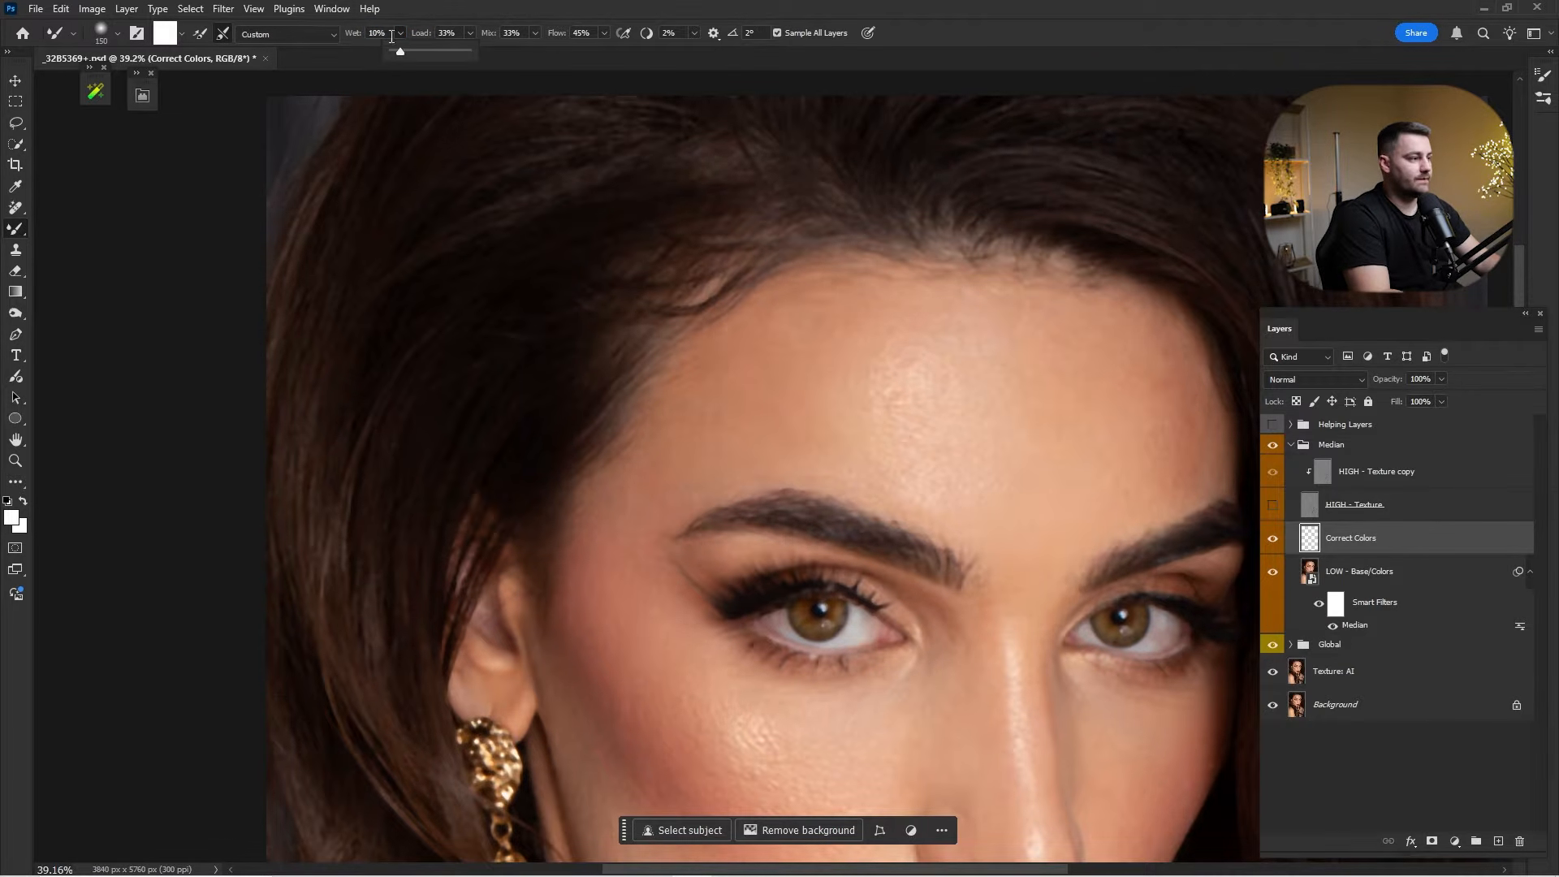
left_click(390, 37)
key("Return")
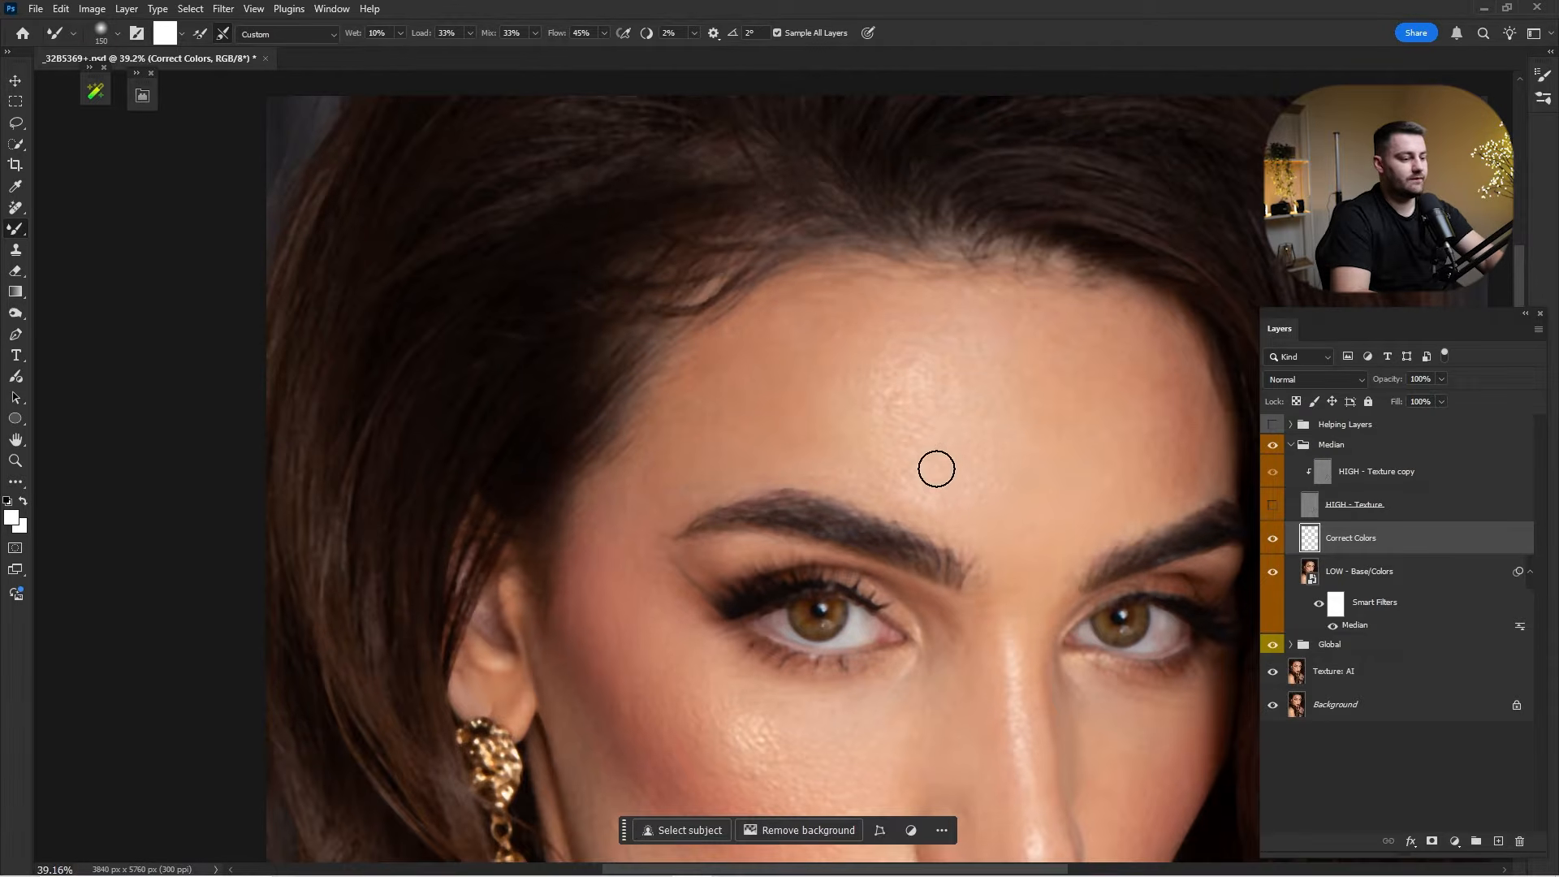
Blend the forehead tones on the Correct Colors layer with the Mixer Brush at sizes from 400 to 600 px.
key("bracketright")
key("bracketright")
key("bracketright")
key("bracketright")
key("bracketright")
key("bracketright")
left_click_drag(898, 390, 857, 307)
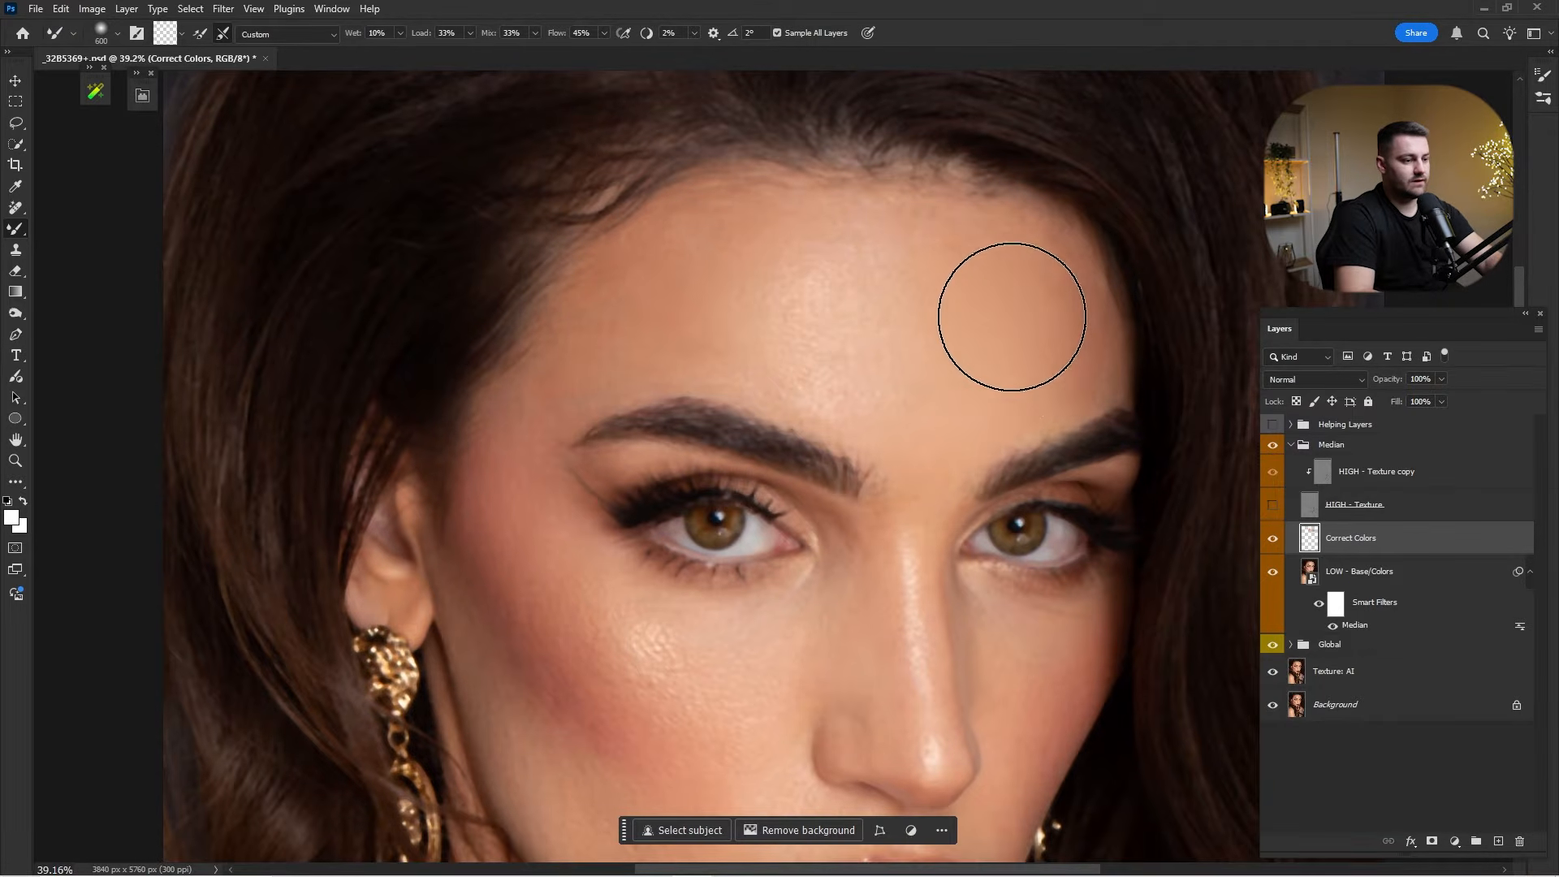
key("bracketleft")
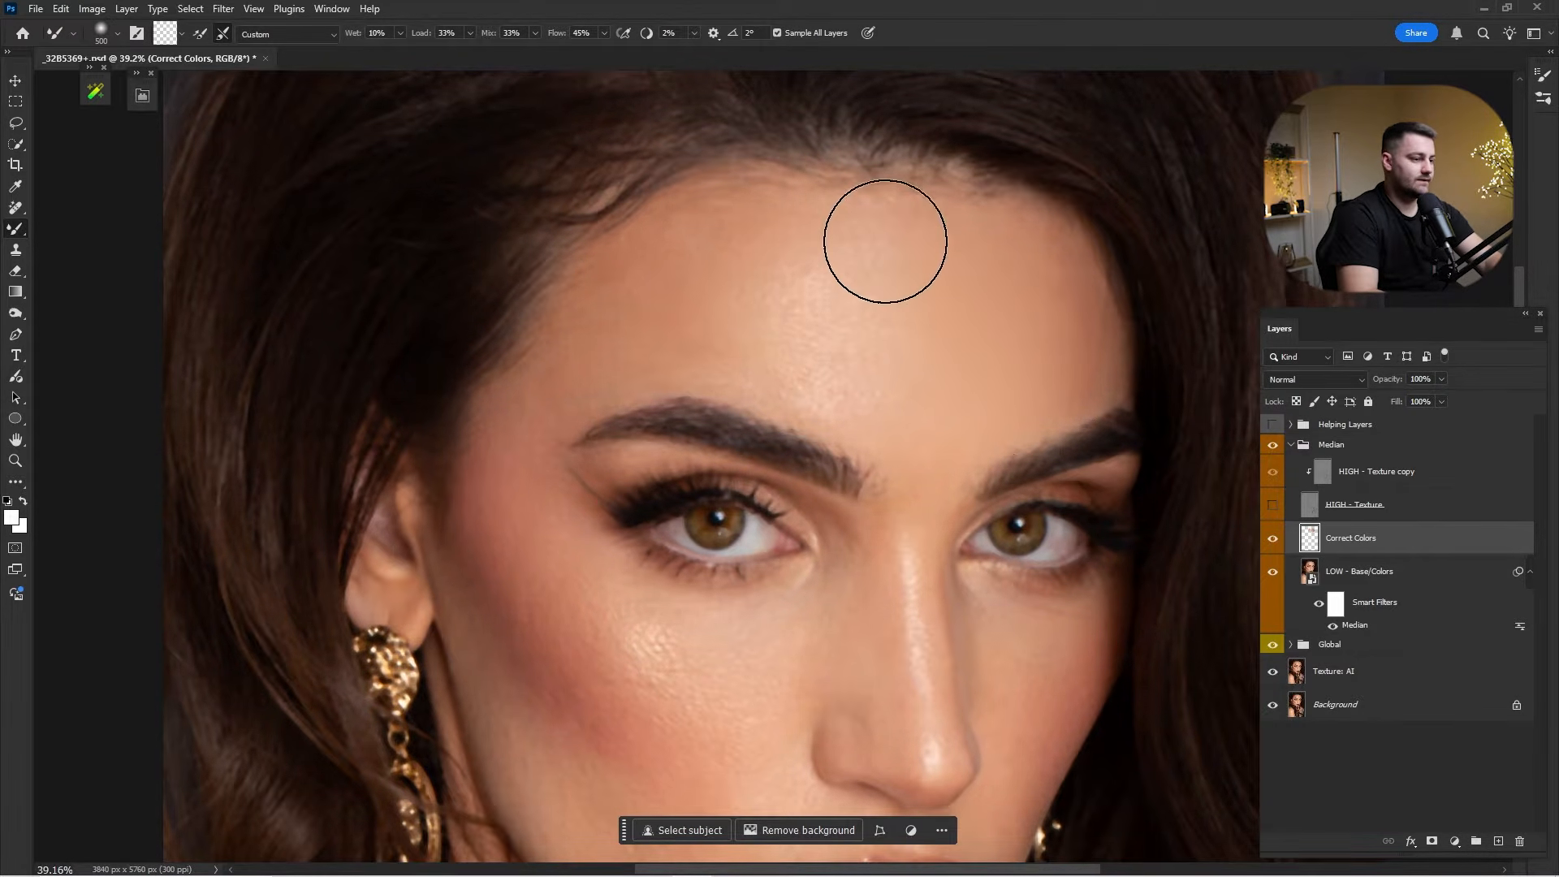
key("bracketleft")
key("bracketright")
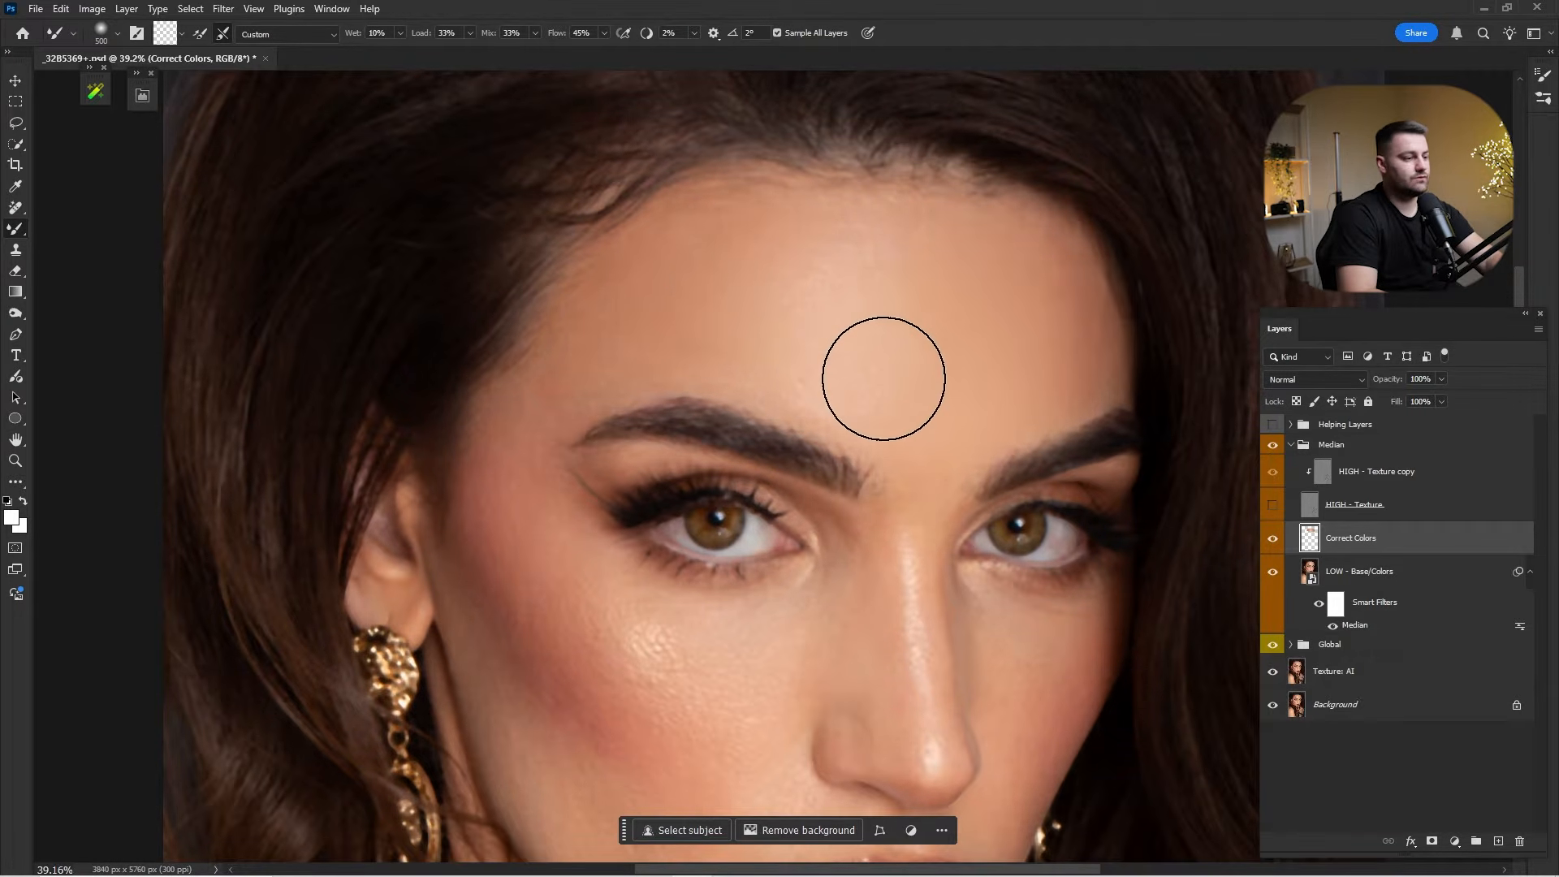
key("bracketleft")
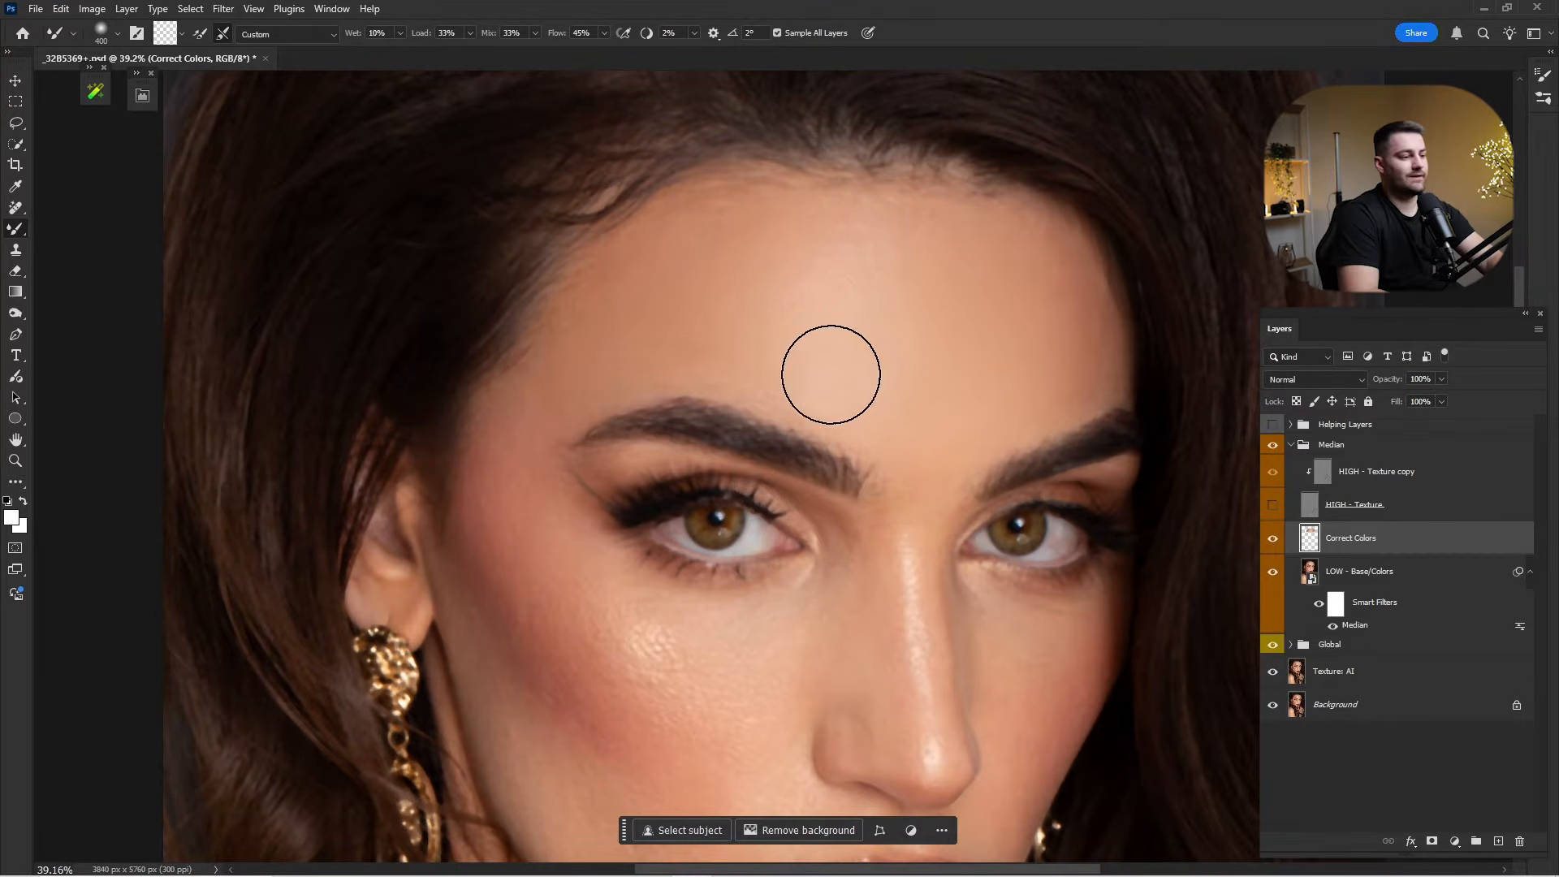
key("bracketright")
Show the HIGH - Texture layer and compare the forehead with Correct Colors alternately hidden and shown.
left_click(1272, 505)
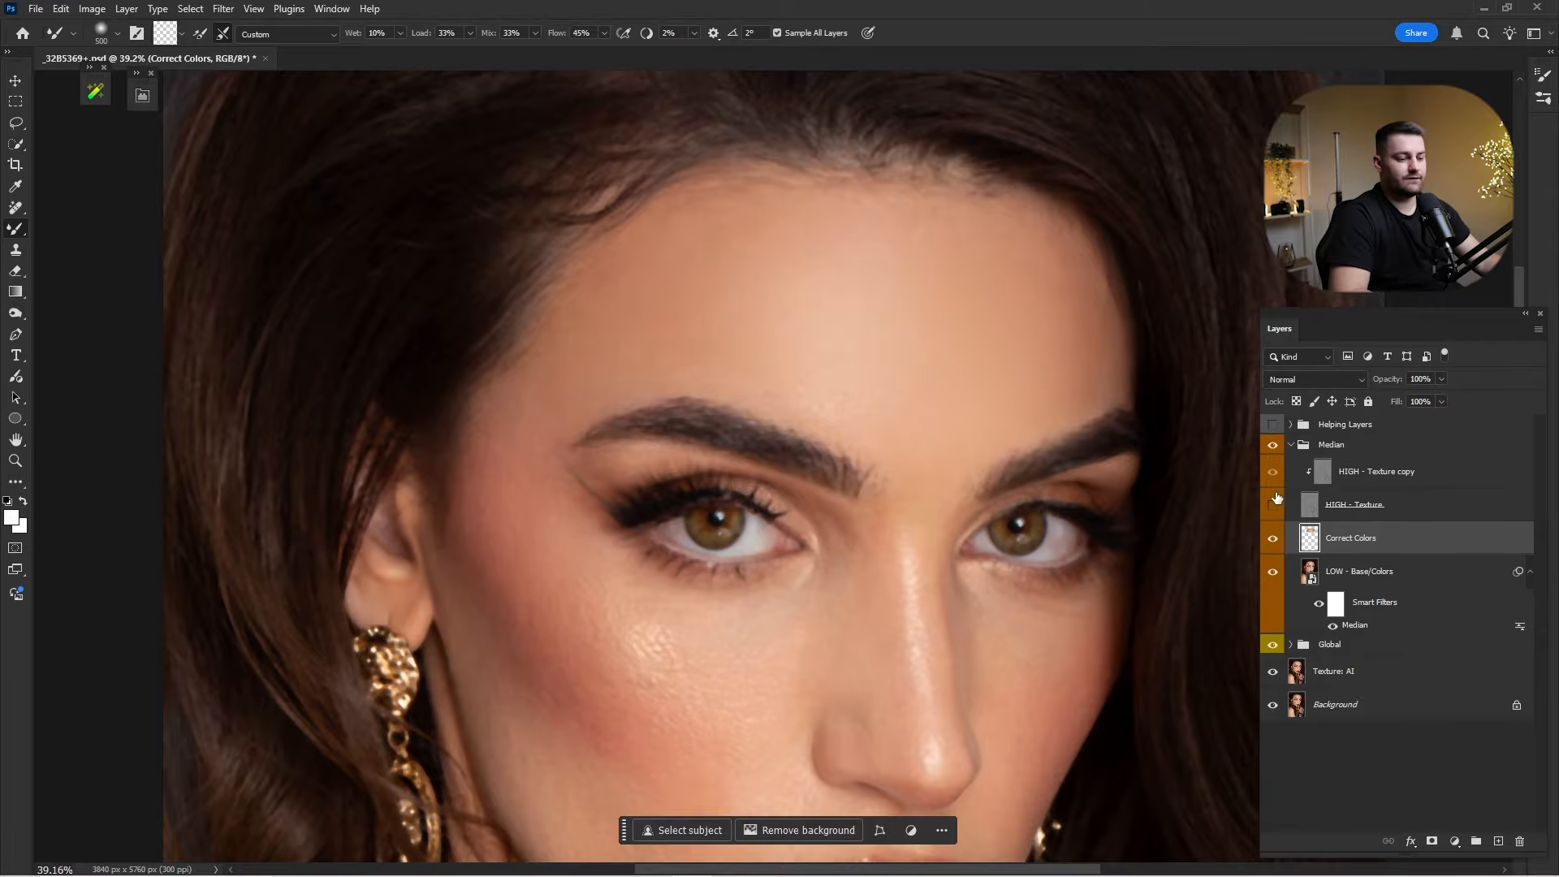
left_click(1272, 539)
left_click(1272, 538)
left_click(1273, 538)
left_click(1272, 539)
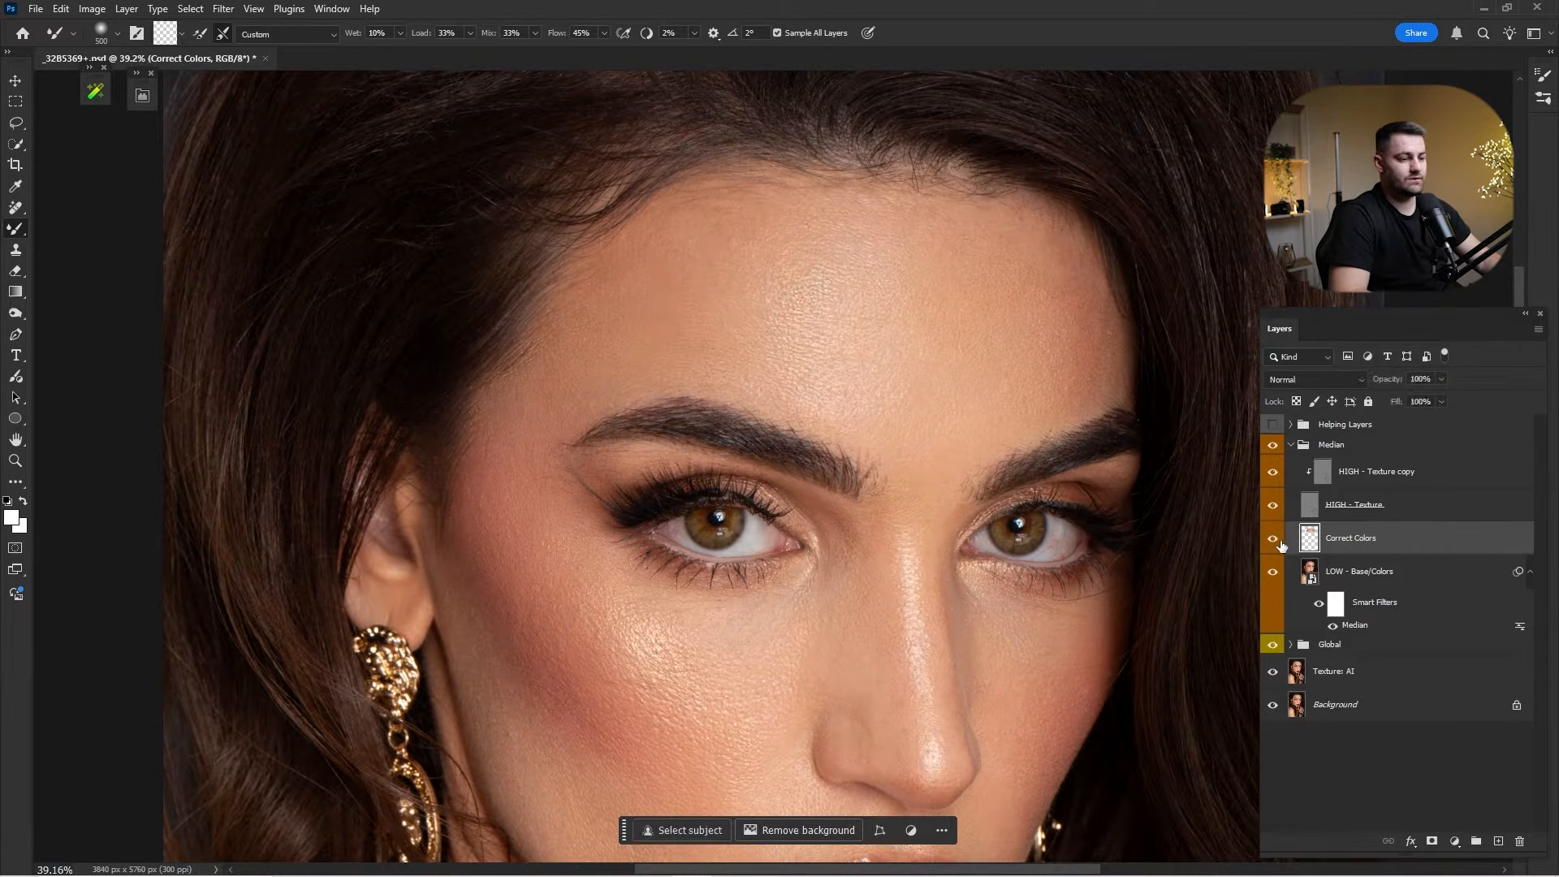
Hide HIGH - Texture and blend the side of the nose, under-eye area and cheek highlight with 300 to 500 px brushes.
scroll(992, 411, "down", 3)
key("bracketleft")
key("bracketleft")
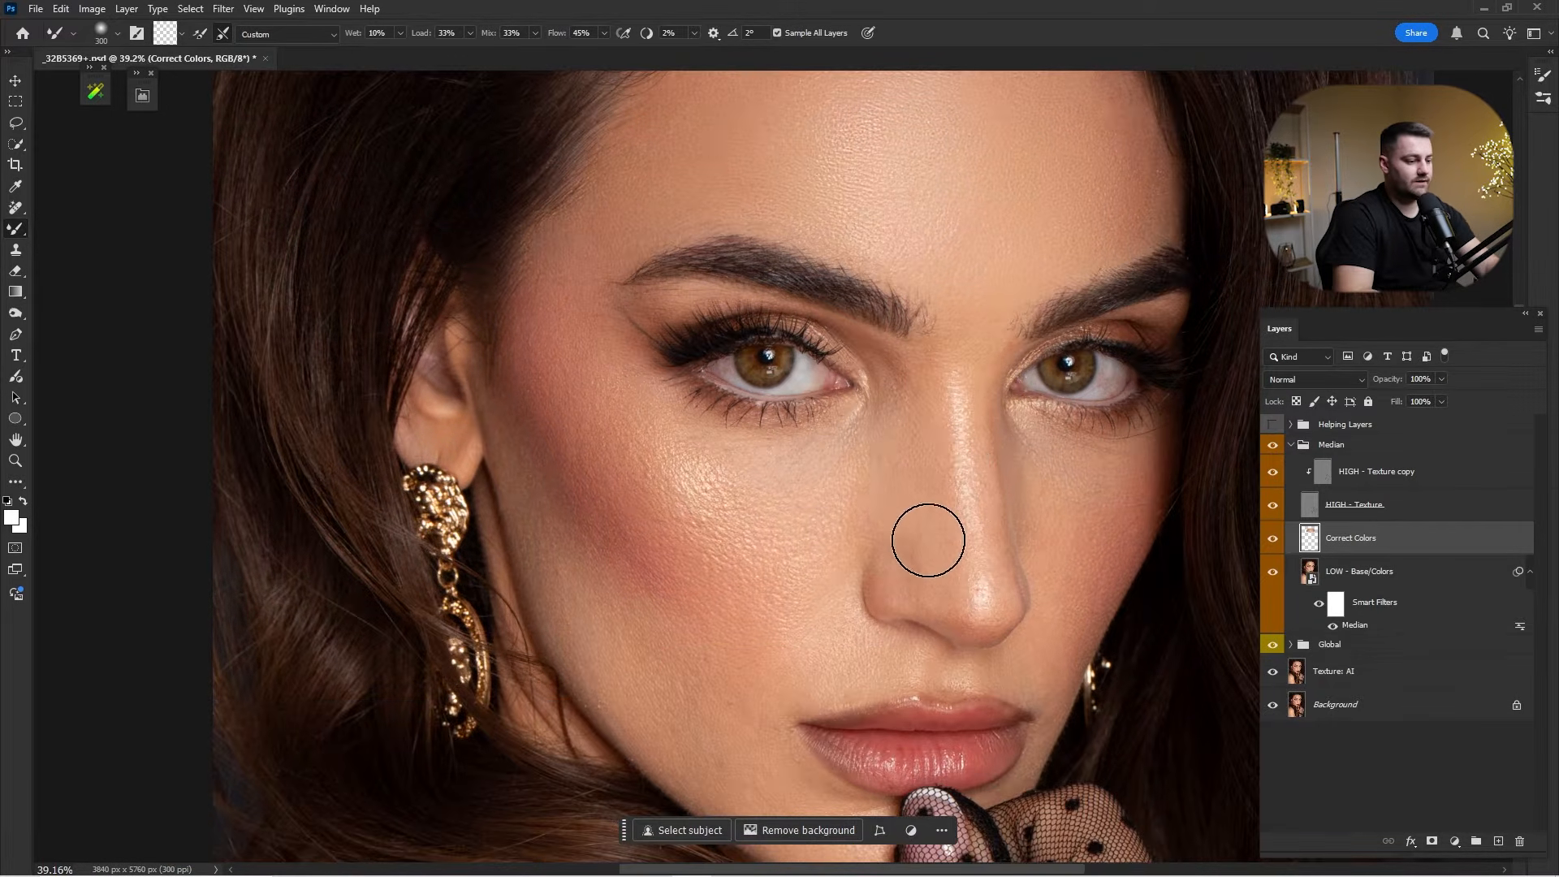
left_click(1272, 505)
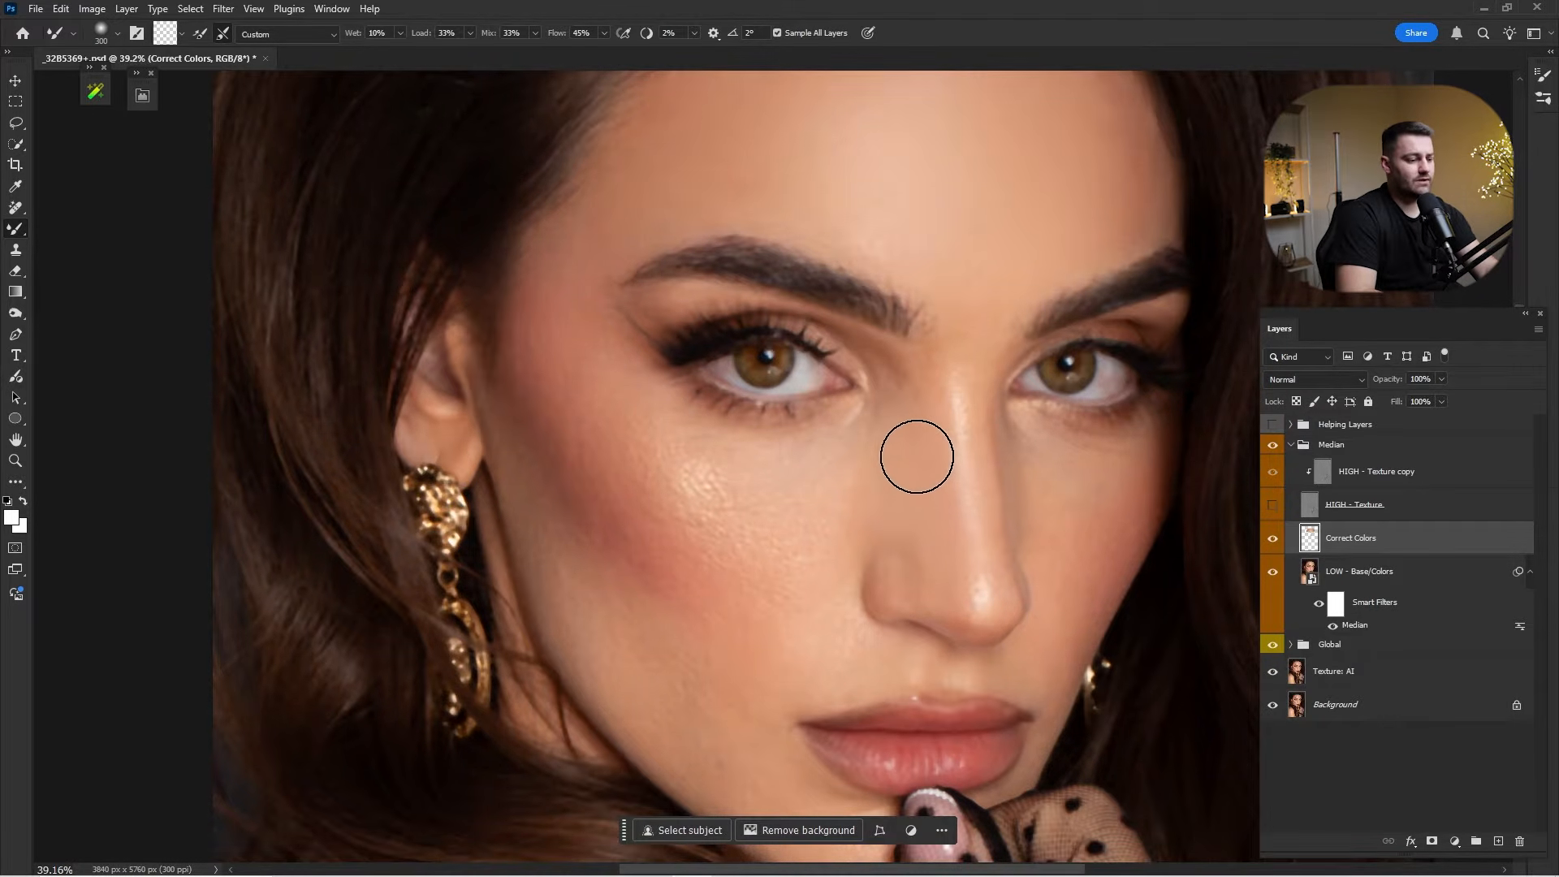
key("bracketright")
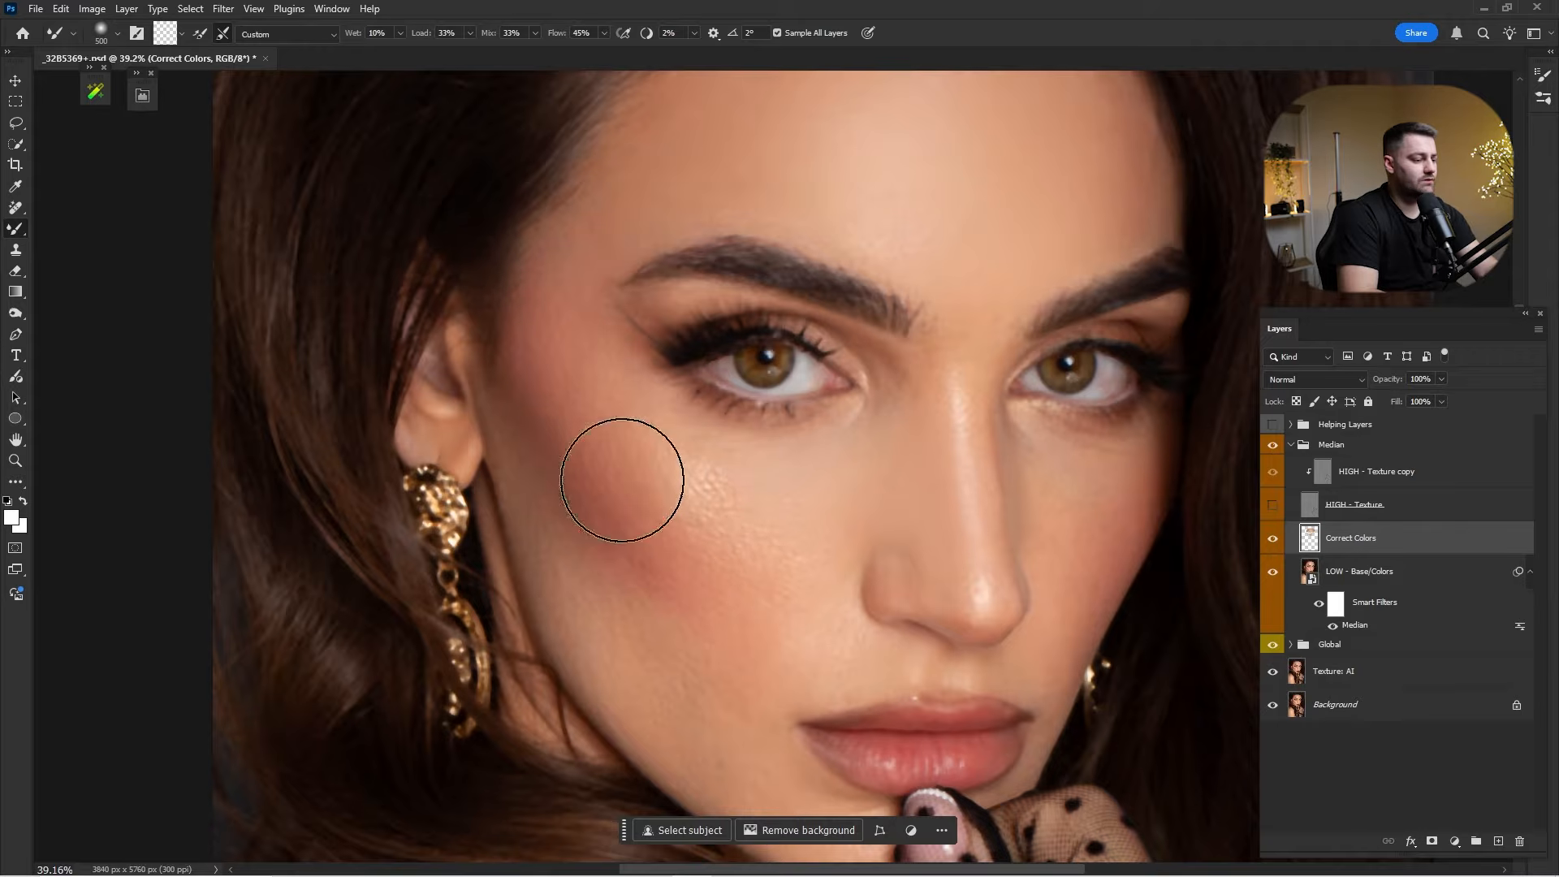
key("bracketright")
Blend the lower cheek, jawline and area beside the mouth on Correct Colors with 250 to 400 px brushes.
mouse_move(603, 560)
left_mouse_down()
mouse_move(626, 490)
mouse_move(752, 558)
mouse_move(636, 480)
mouse_move(649, 641)
mouse_move(578, 533)
mouse_move(809, 615)
mouse_move(696, 504)
mouse_move(731, 392)
left_mouse_up()
key("bracketleft")
key("bracketleft")
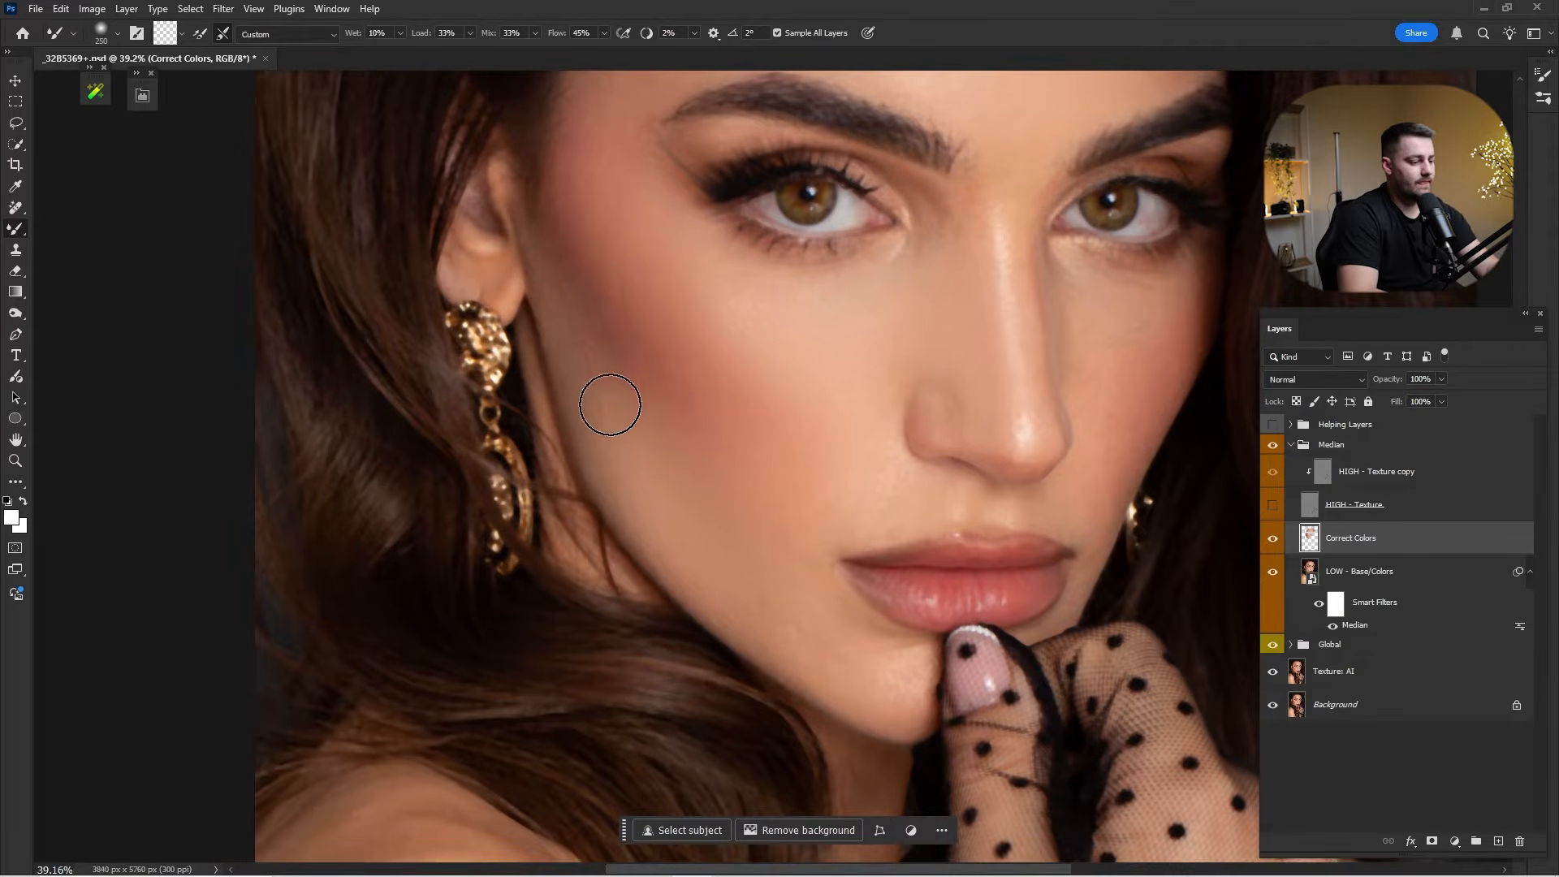
key("bracketright")
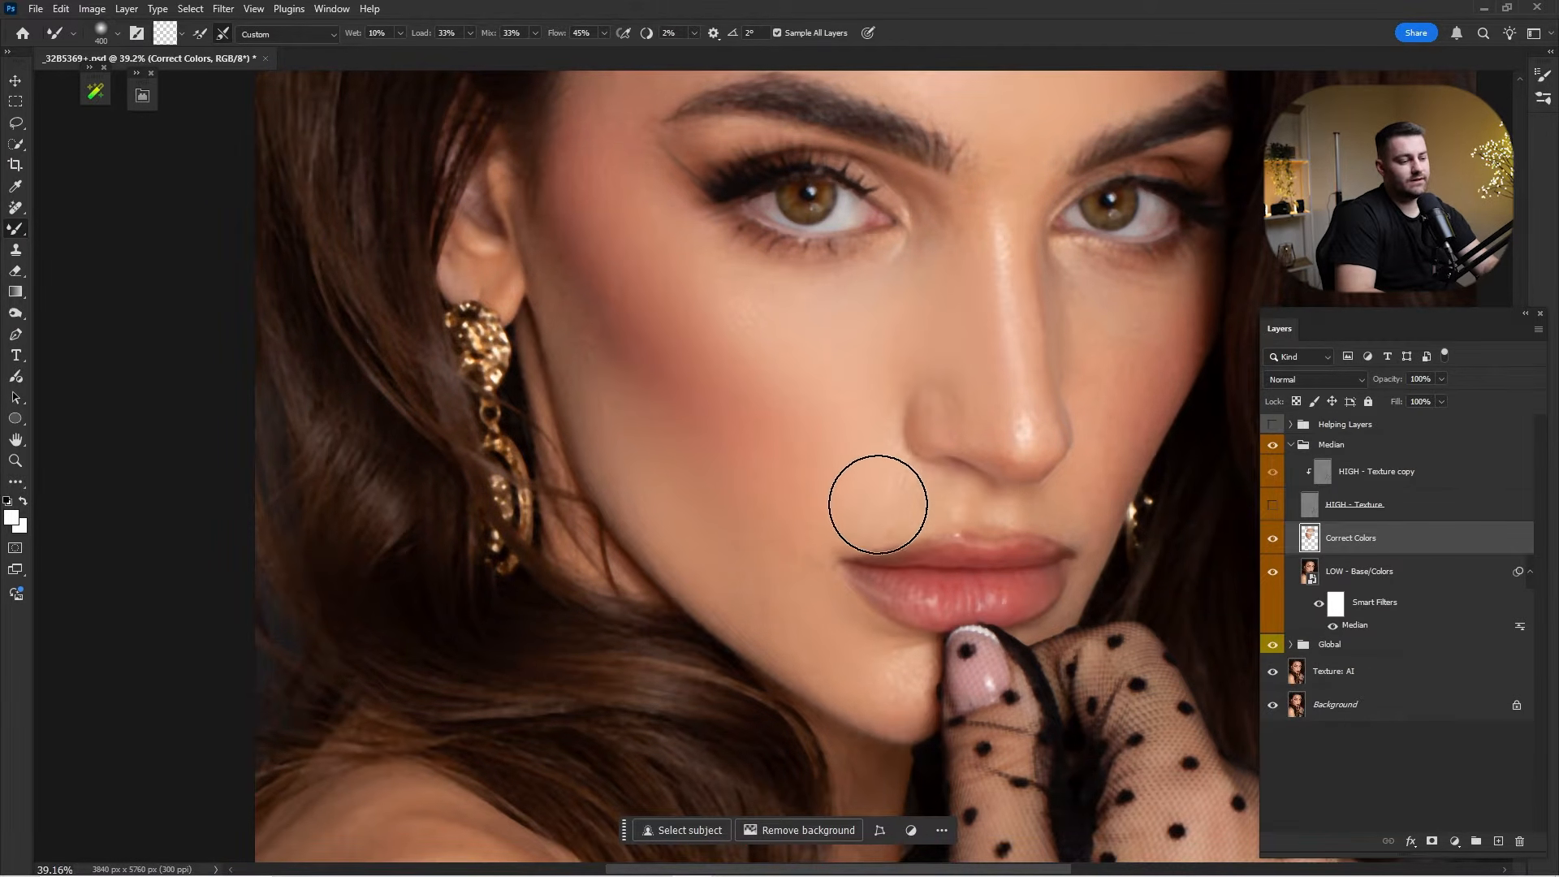
Blend the nose bridge and the far cheek on Correct Colors with 200 to 300 px brushes.
left_click_drag(851, 464, 797, 548)
left_click_drag(652, 378, 730, 557)
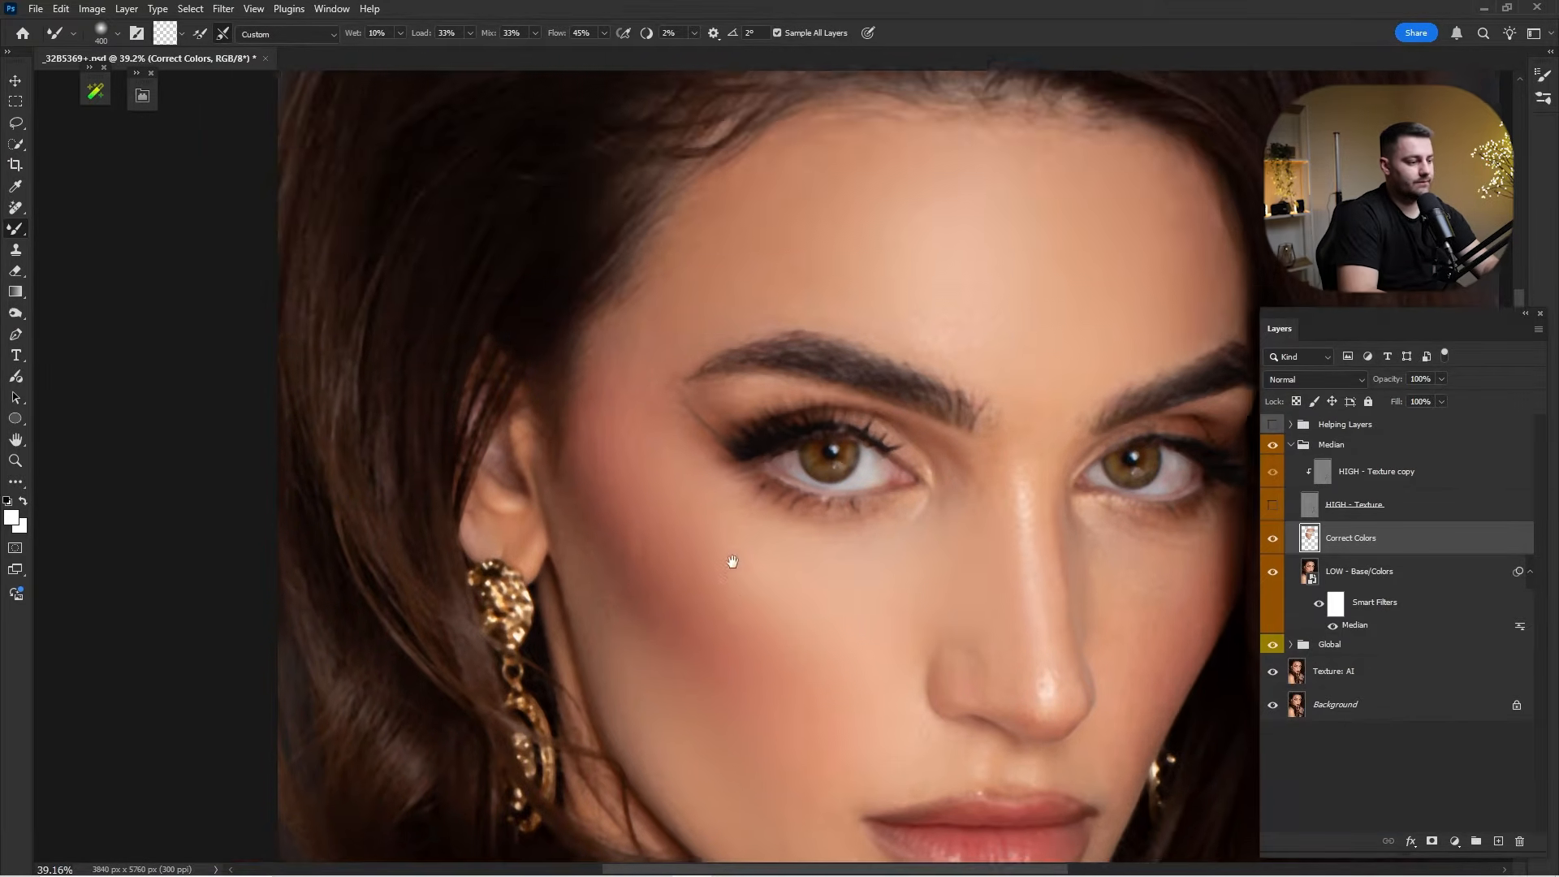
left_click_drag(991, 581, 832, 463)
key("bracketleft")
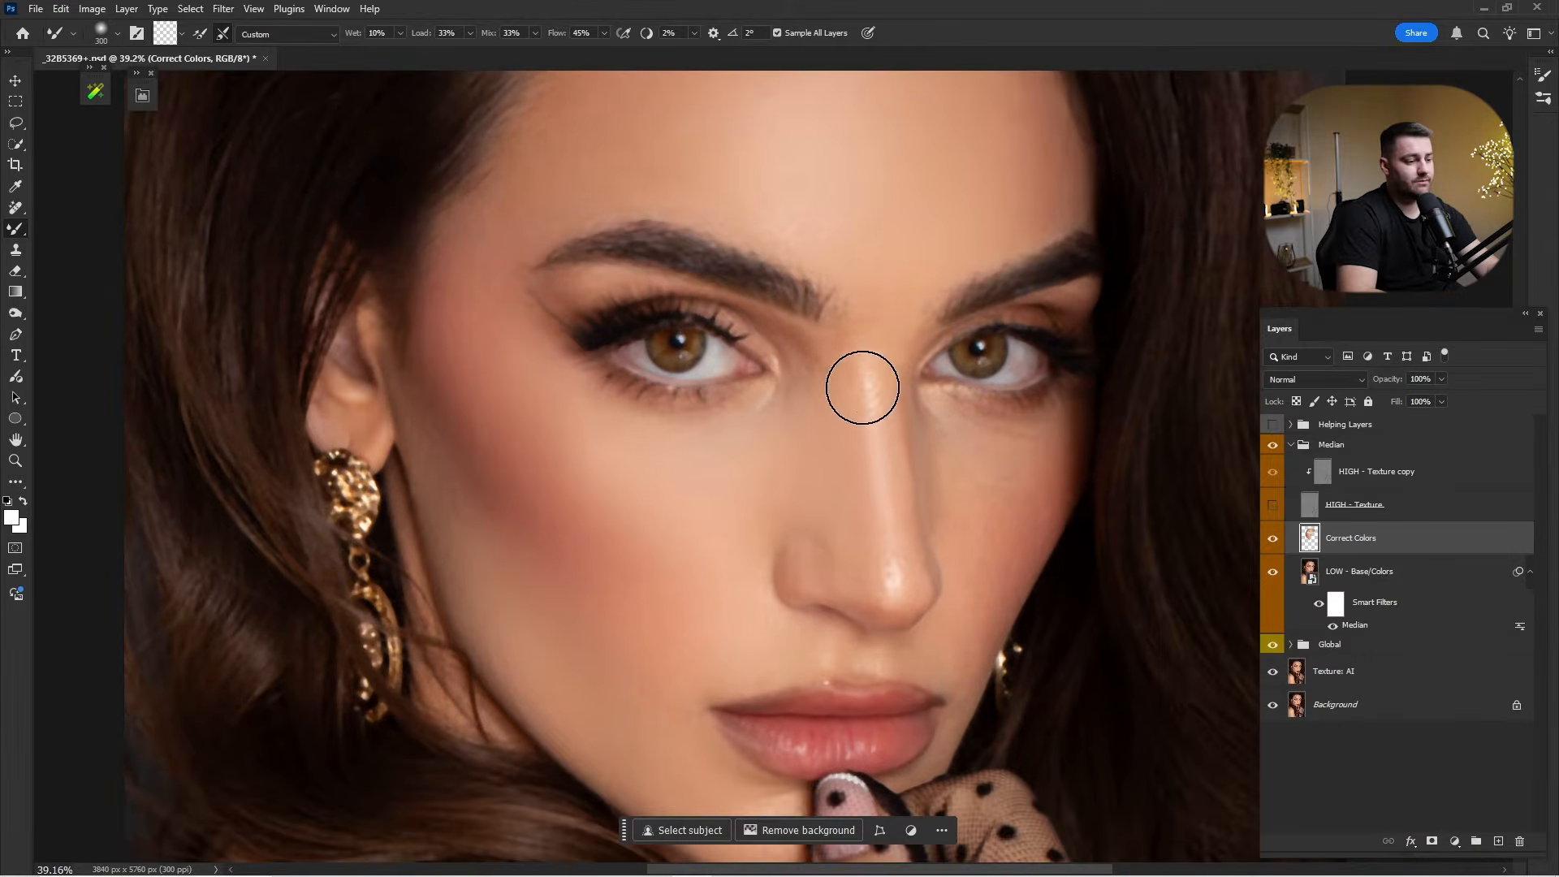
key("bracketleft")
left_click_drag(997, 510, 1002, 386)
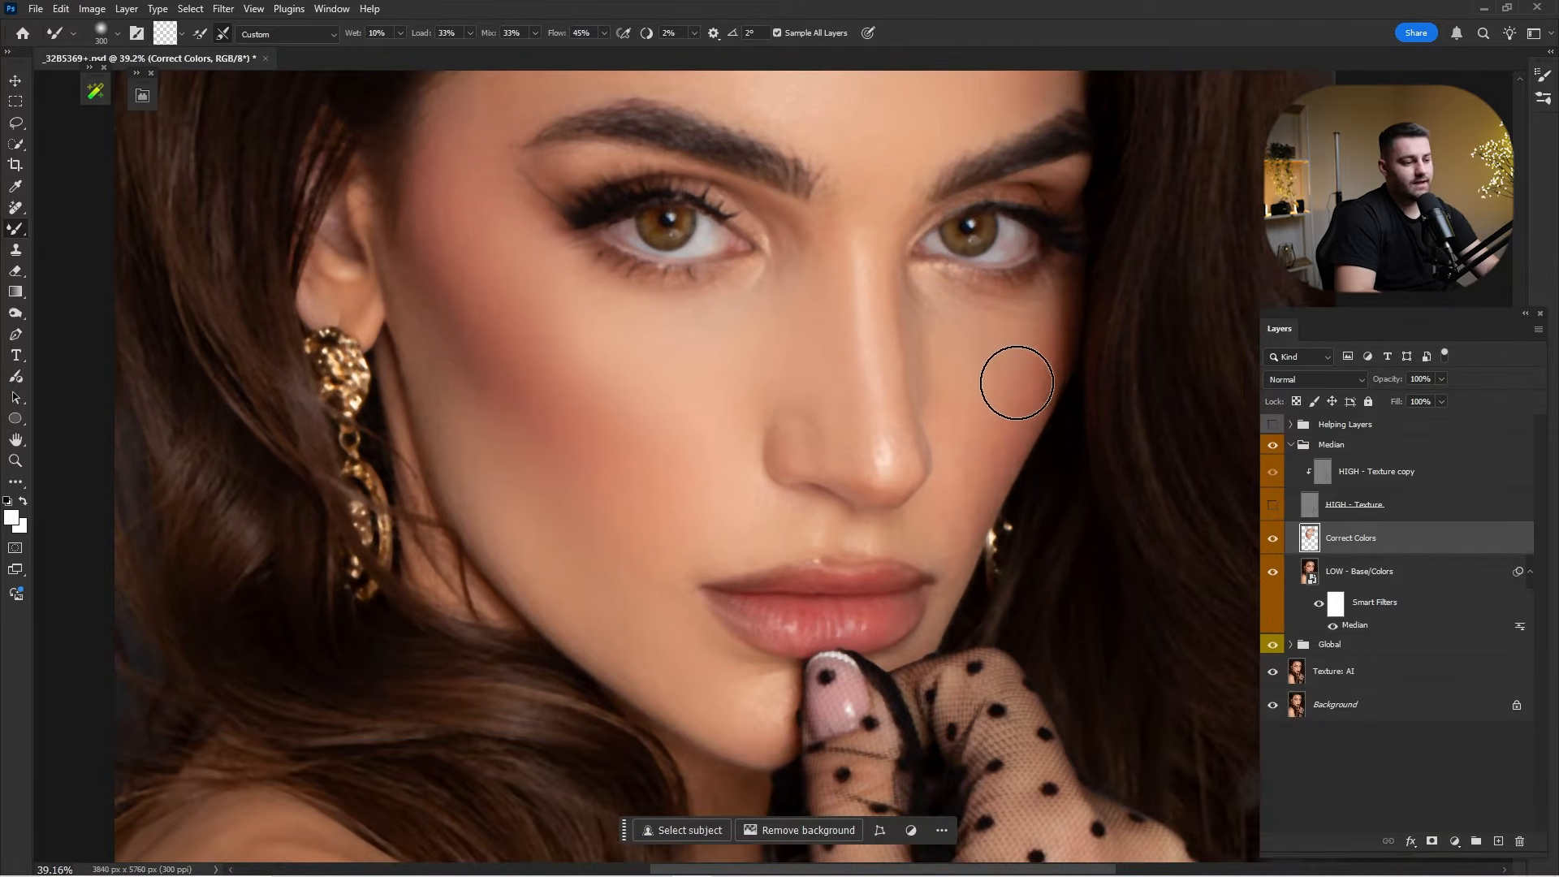
key("bracketright")
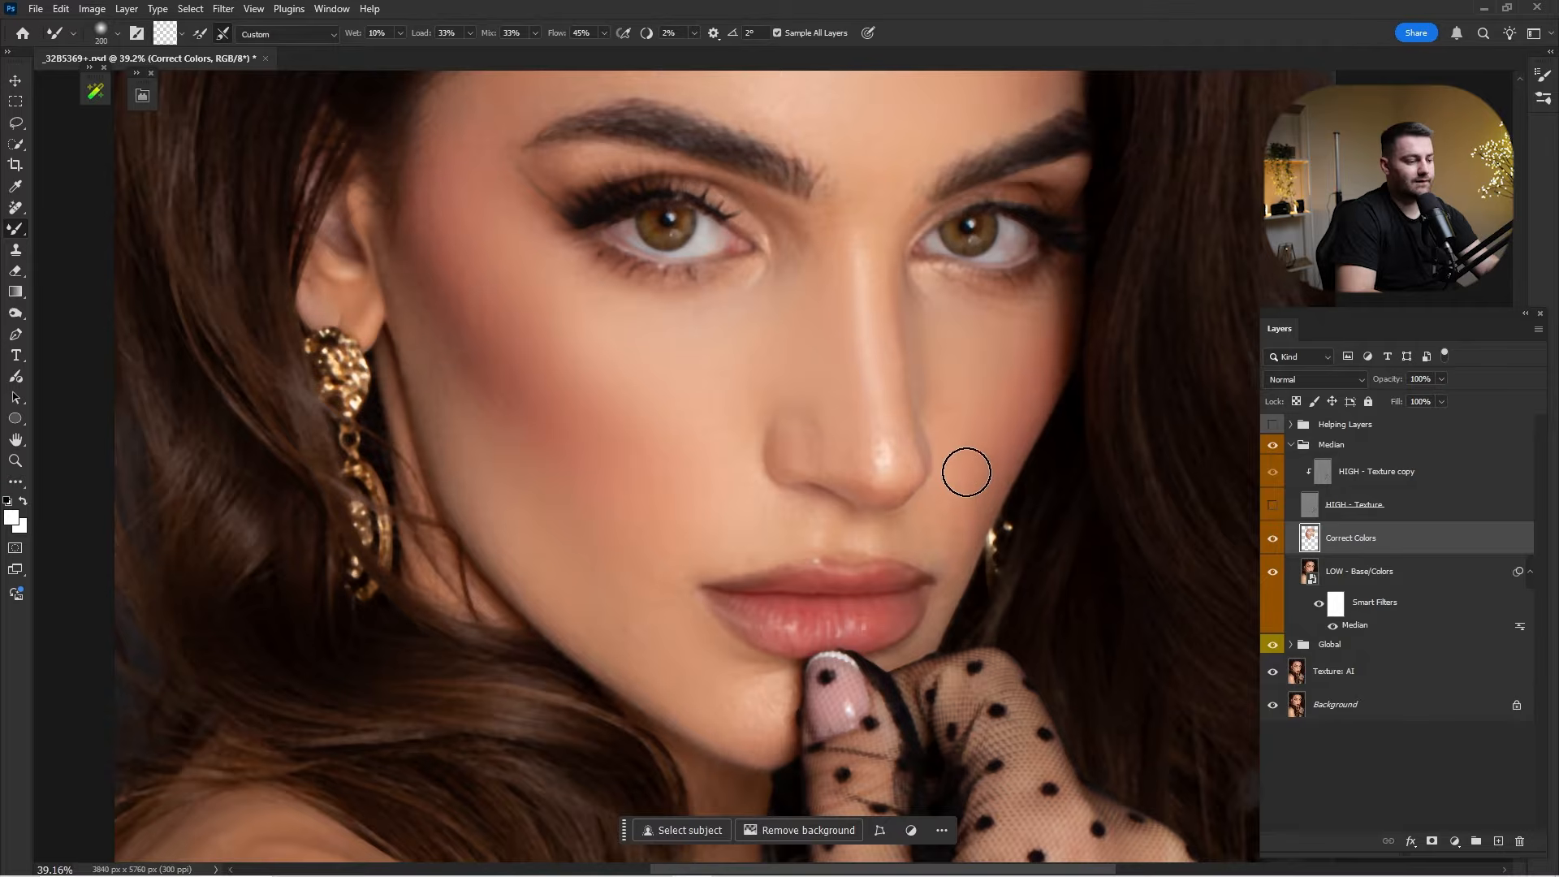
Smooth the near jaw, the cheek blush and the temple on Correct Colors with a 400 px brush.
left_click_drag(713, 652, 840, 461)
key("bracketright")
key("bracketright")
left_click_drag(723, 364, 811, 560)
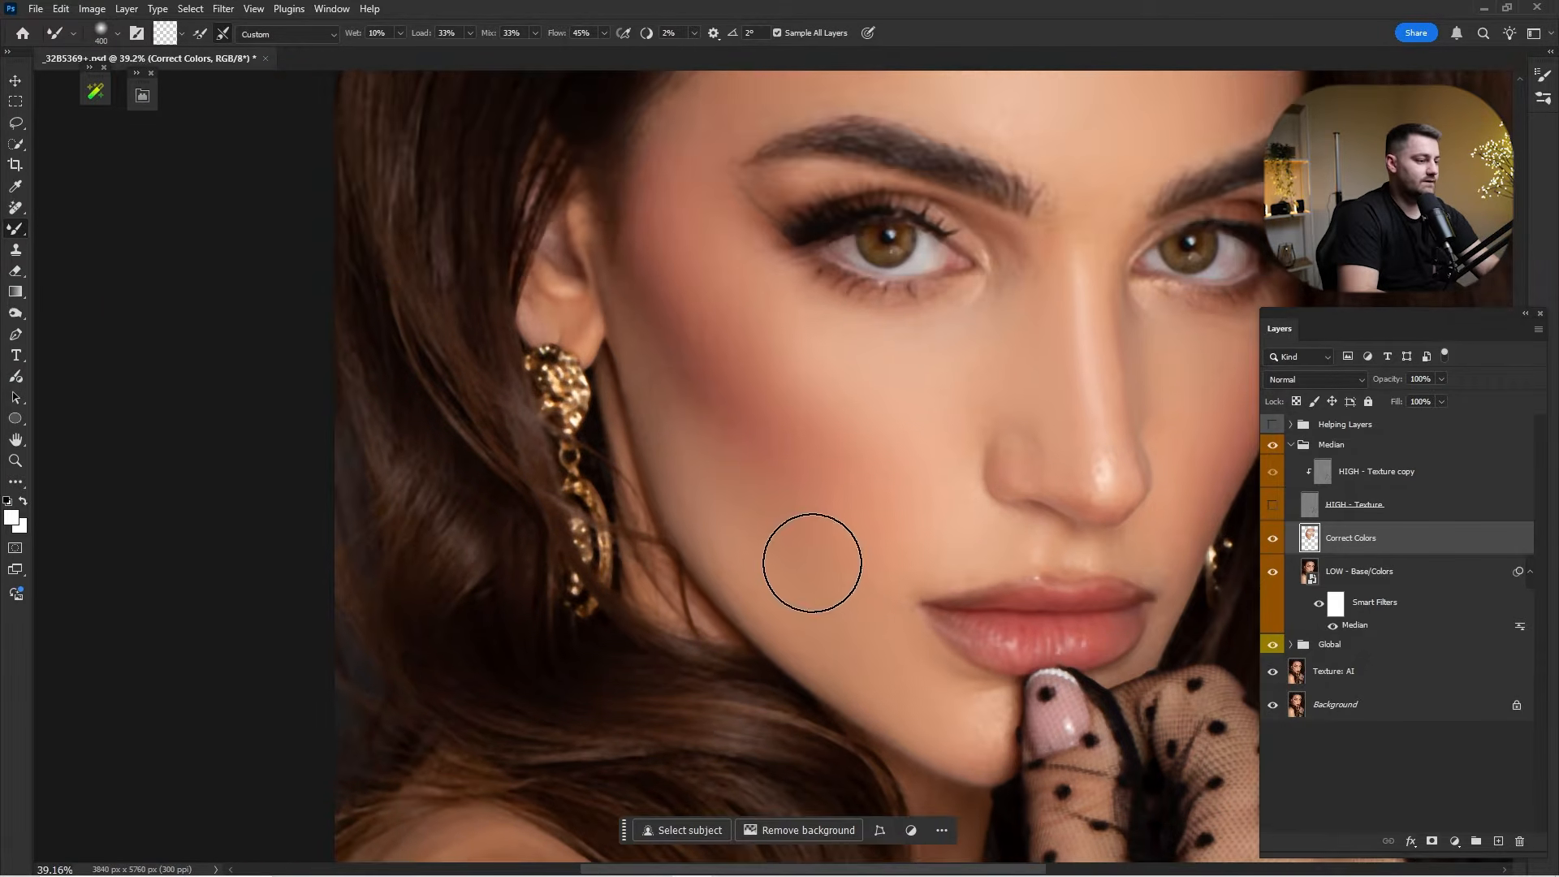
left_click_drag(707, 324, 751, 547)
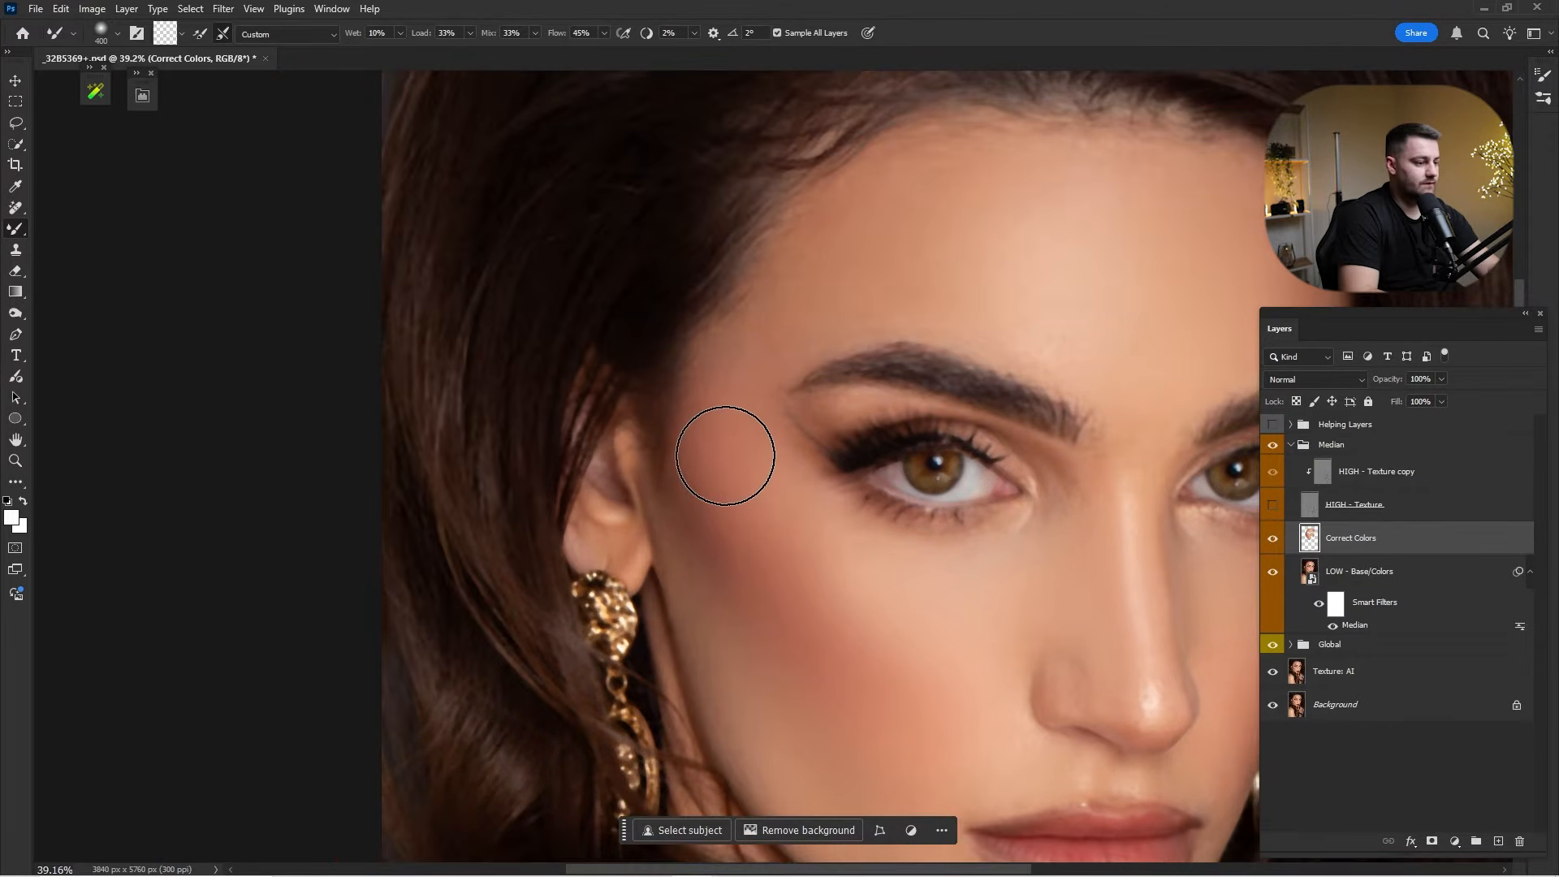
key("bracketright")
key("bracketright")
Blend the outer forehead and the area between the eyebrows with a 300 px brush.
mouse_move(950, 192)
left_mouse_down()
mouse_move(1044, 163)
mouse_move(1121, 184)
mouse_move(1020, 251)
mouse_move(1188, 277)
mouse_move(1034, 334)
left_mouse_up()
key("bracketleft")
key("bracketleft")
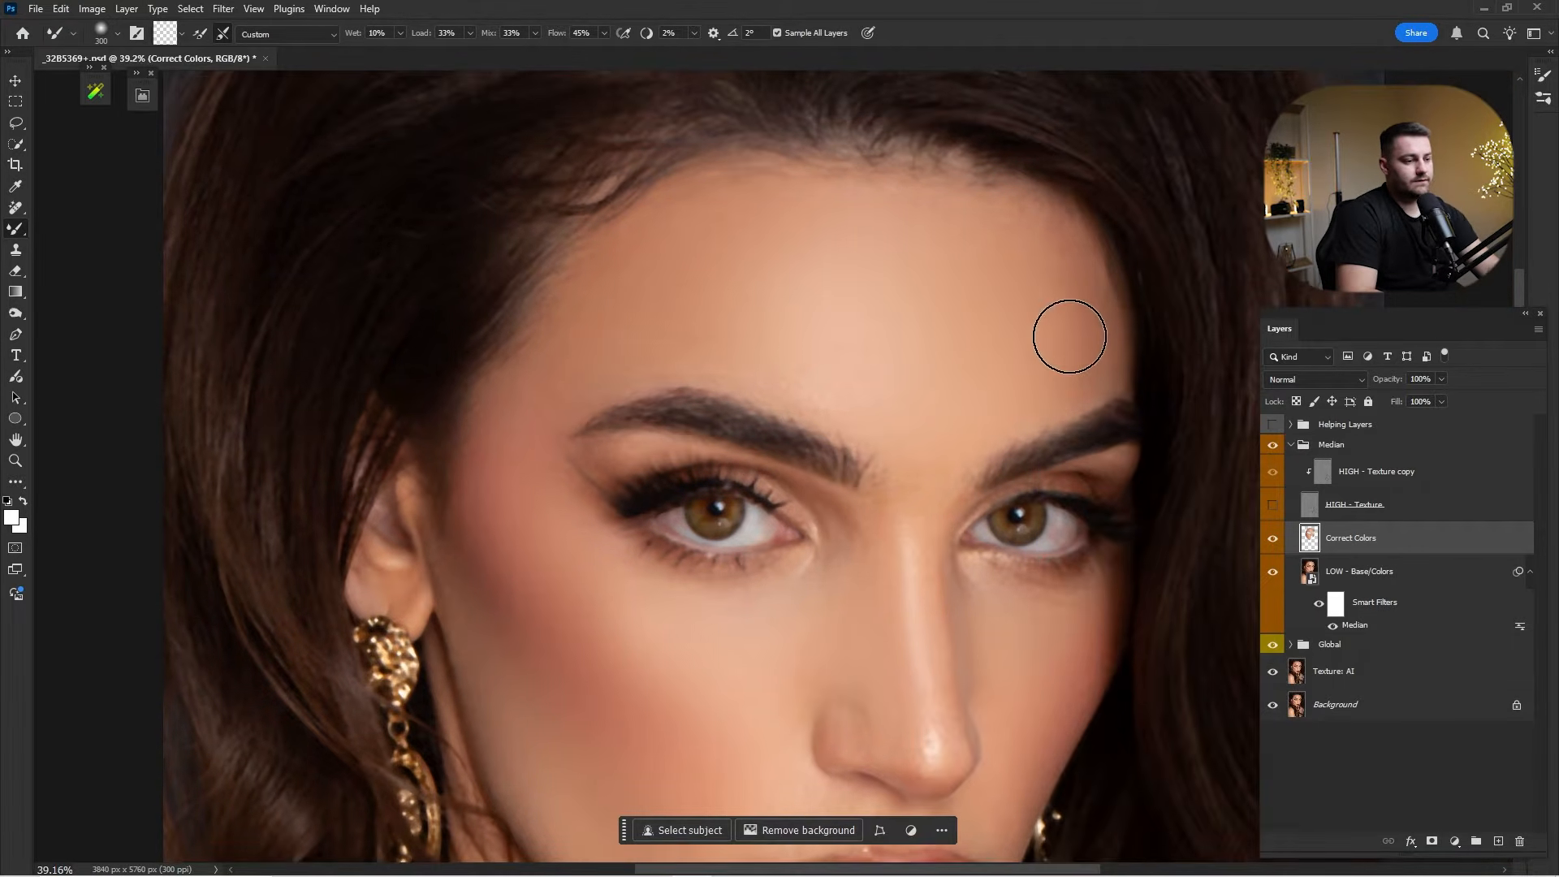
key("bracketleft")
key("bracketleft")
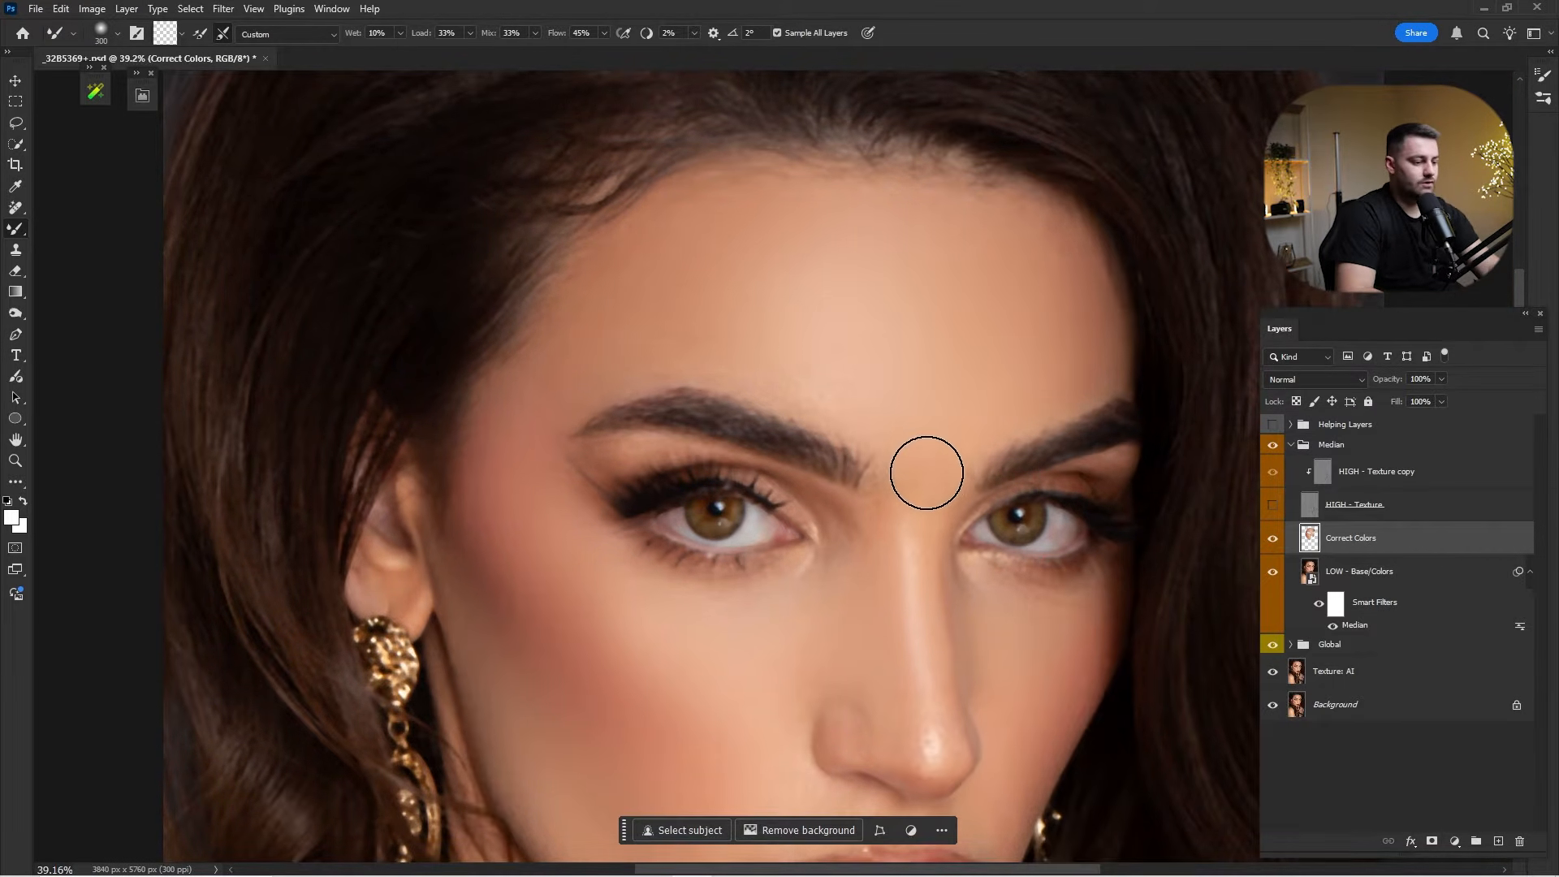
Refine the nose bridge with a 300 px brush and the forehead edge near the hairline with a 200 px brush.
key("bracketright")
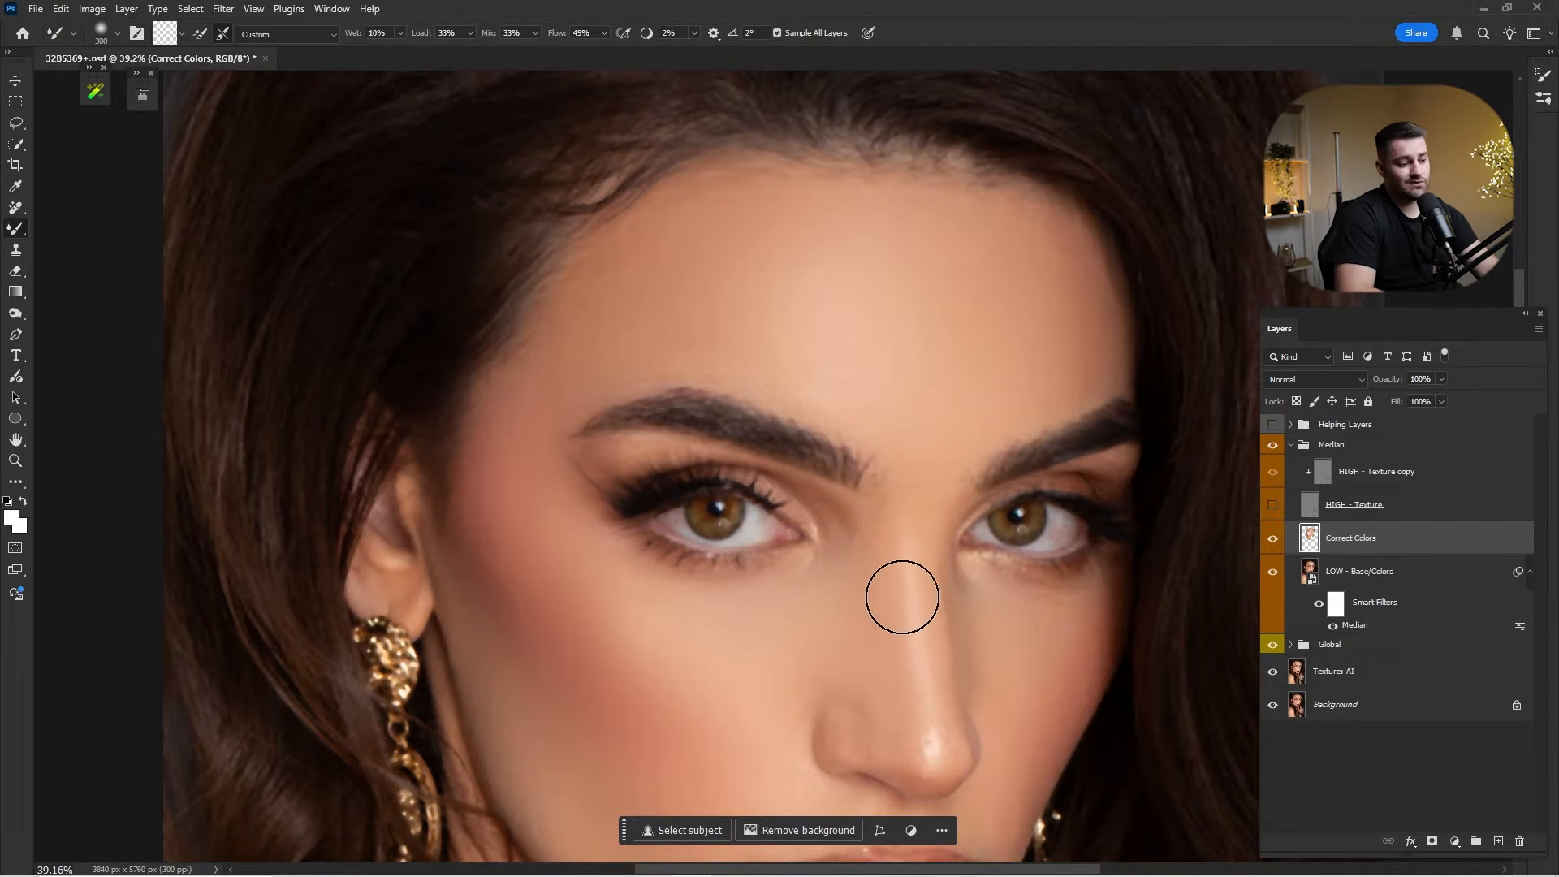
key("bracketright")
key("bracketleft")
key("bracketleft")
key("bracketleft")
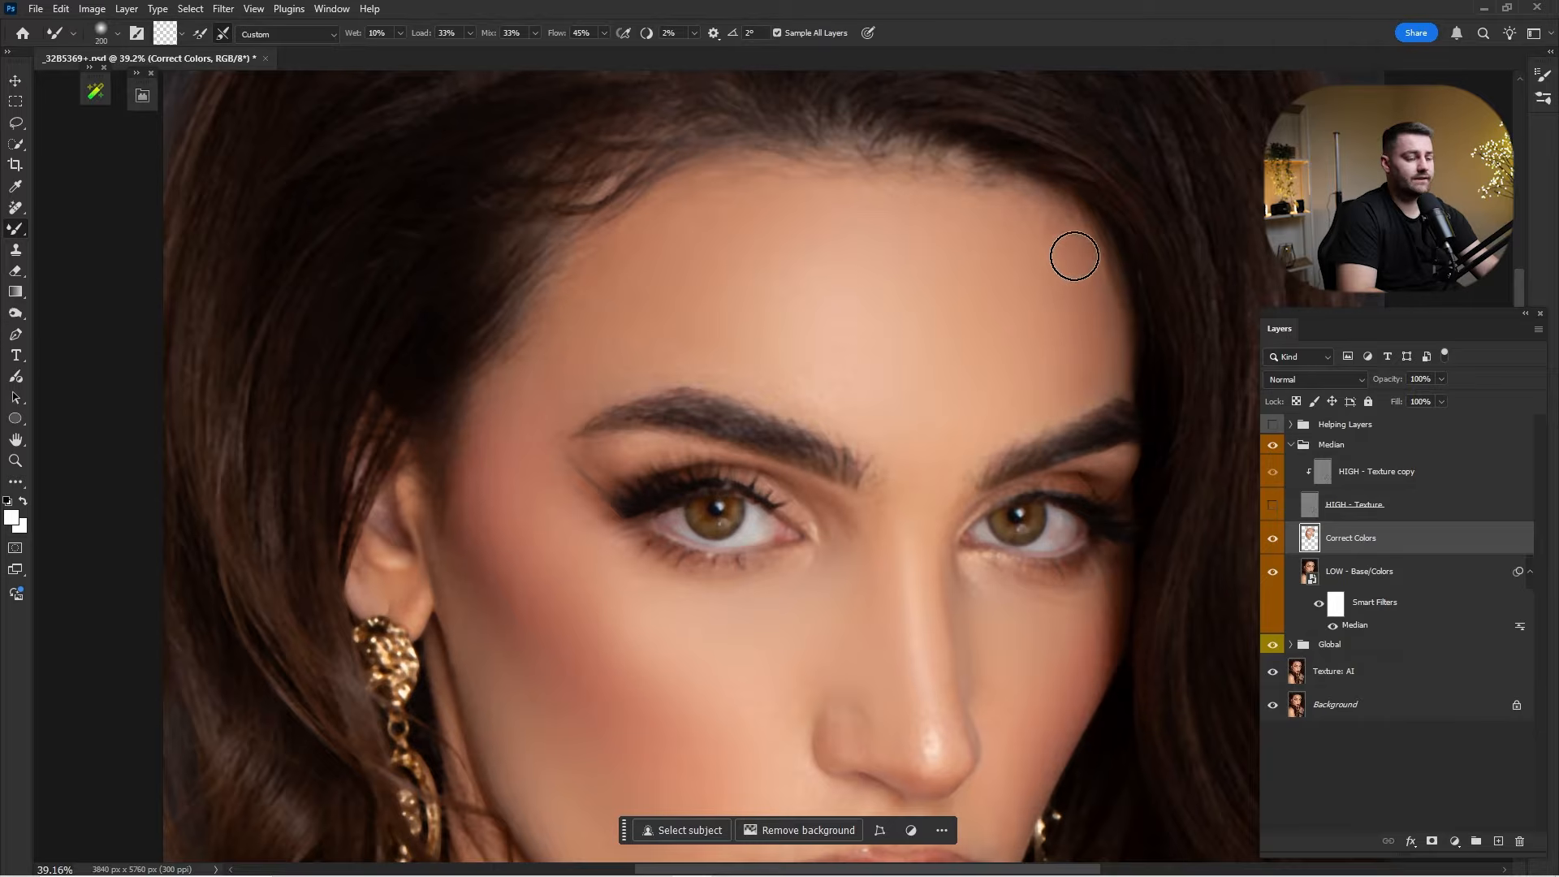
key("bracketright")
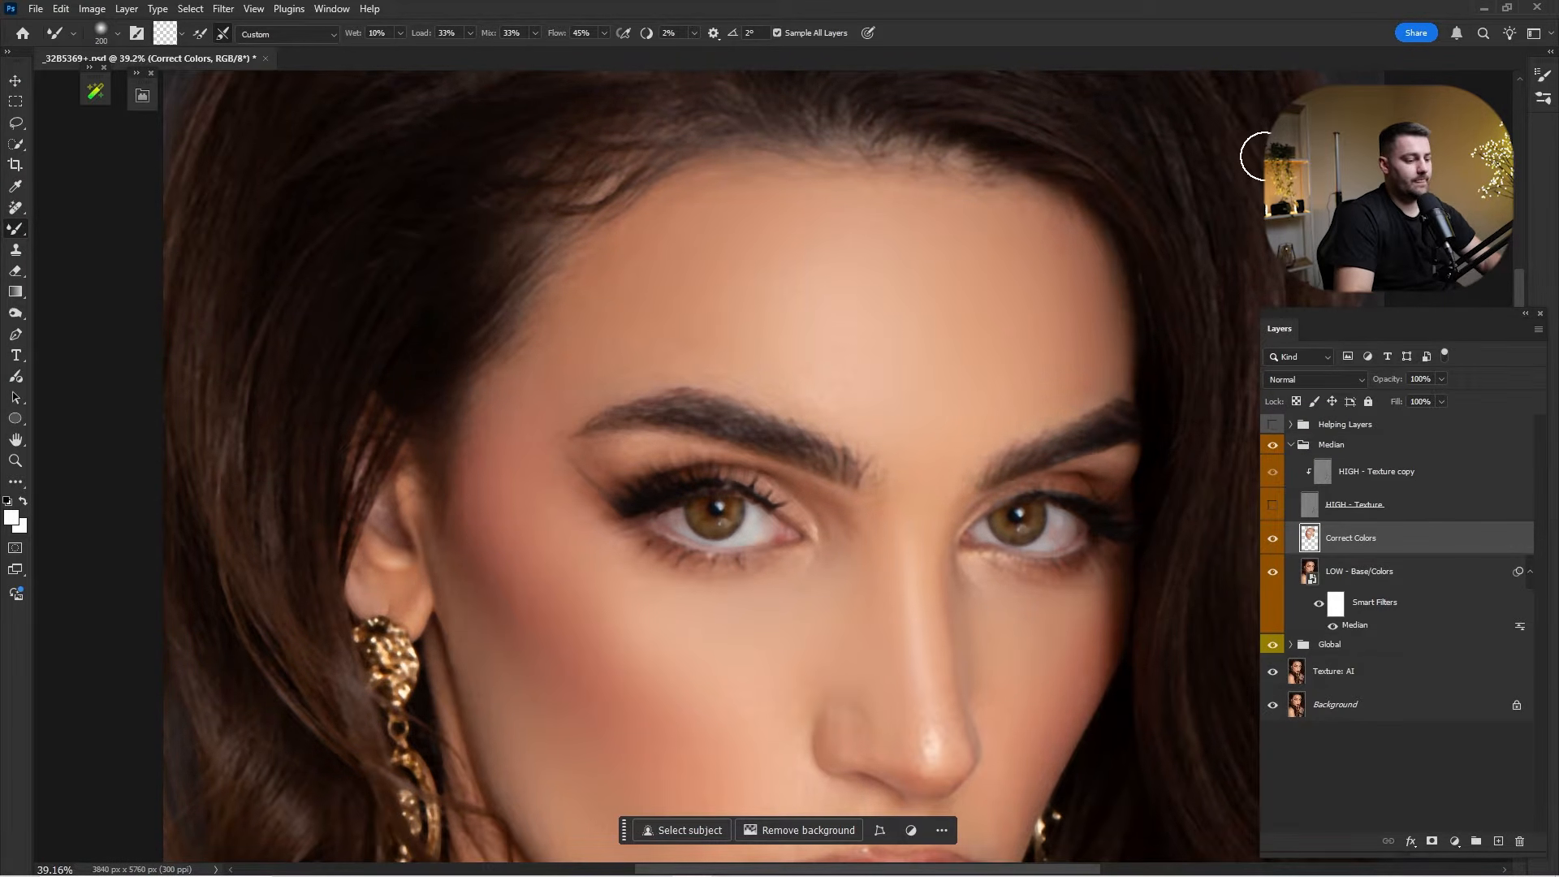
Show the HIGH - Texture layer again and compare the whole portrait with and without Correct Colors and LOW - Base/Colors.
key("ctrl+0")
left_click(1273, 504)
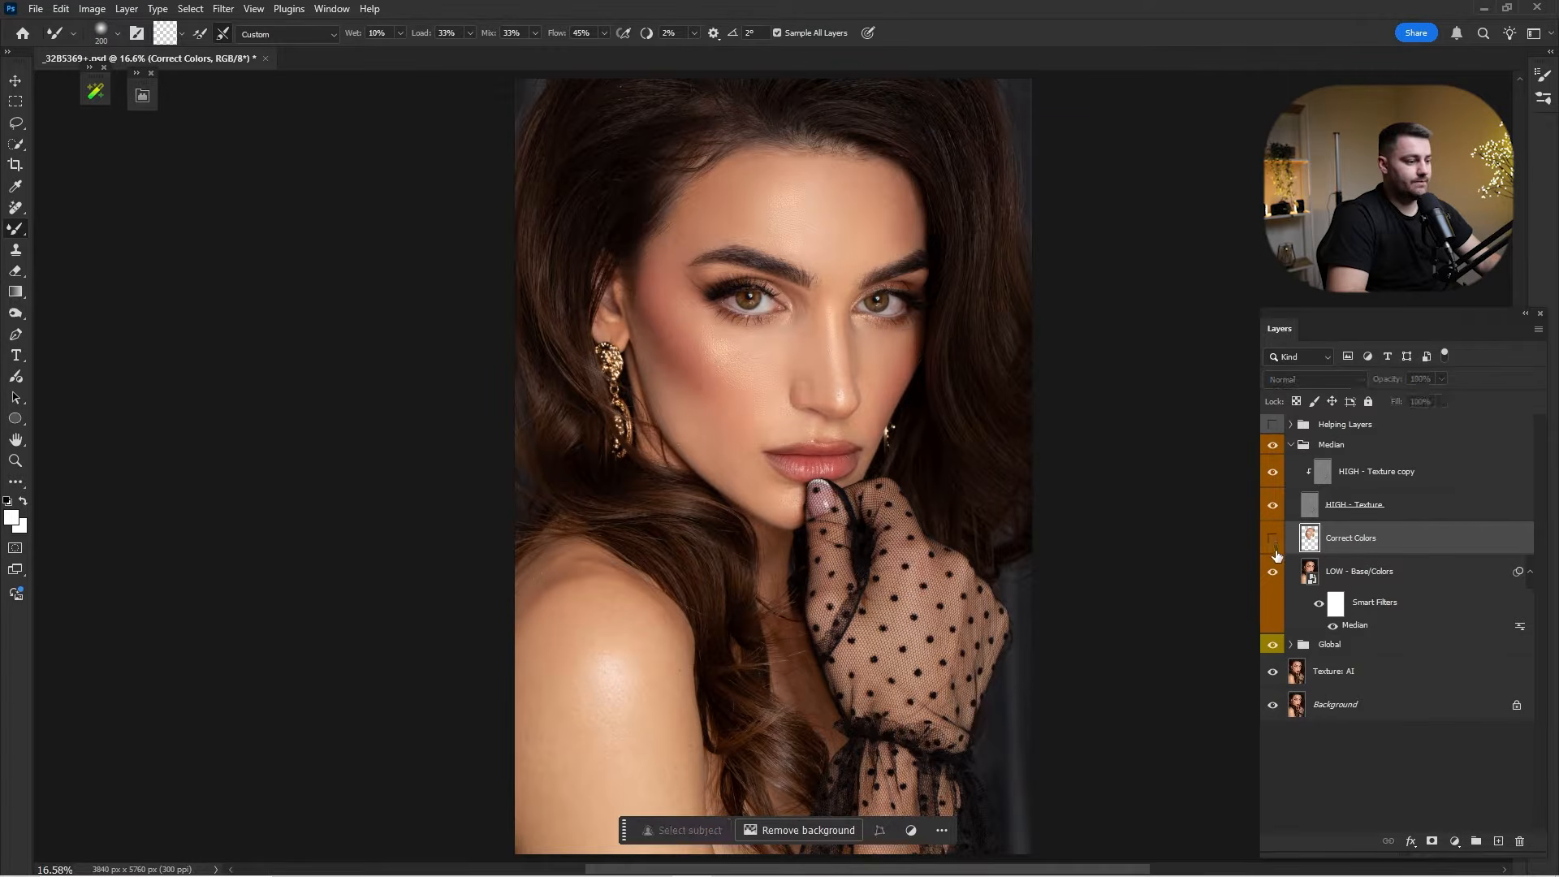
left_click(1281, 562)
left_click(1273, 571)
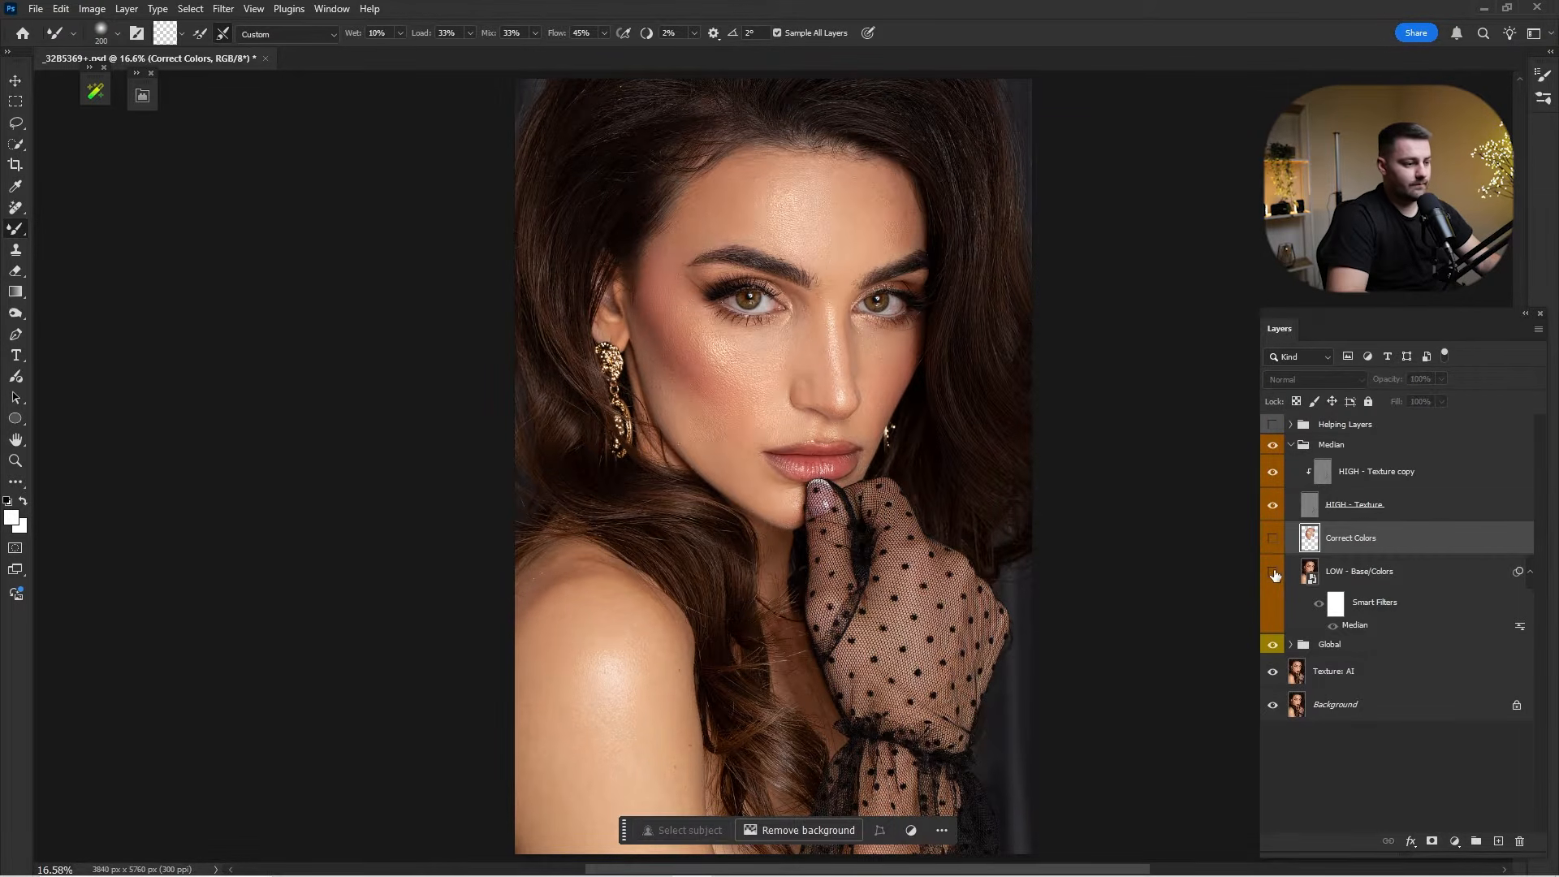
left_click(1272, 540)
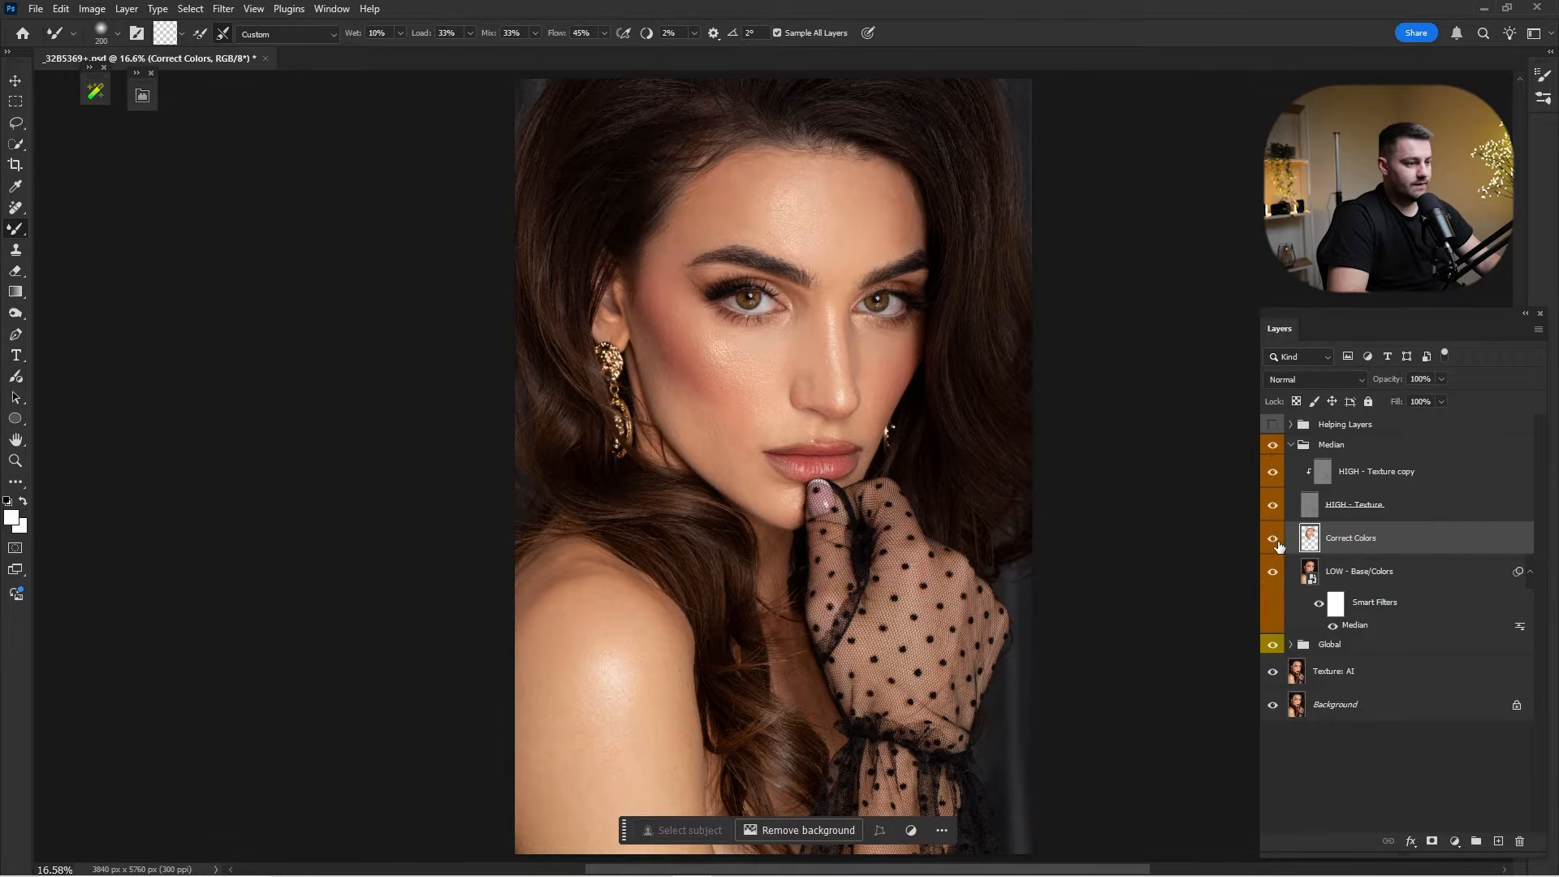
left_click(1278, 544)
left_click(1278, 544)
left_click(1278, 544)
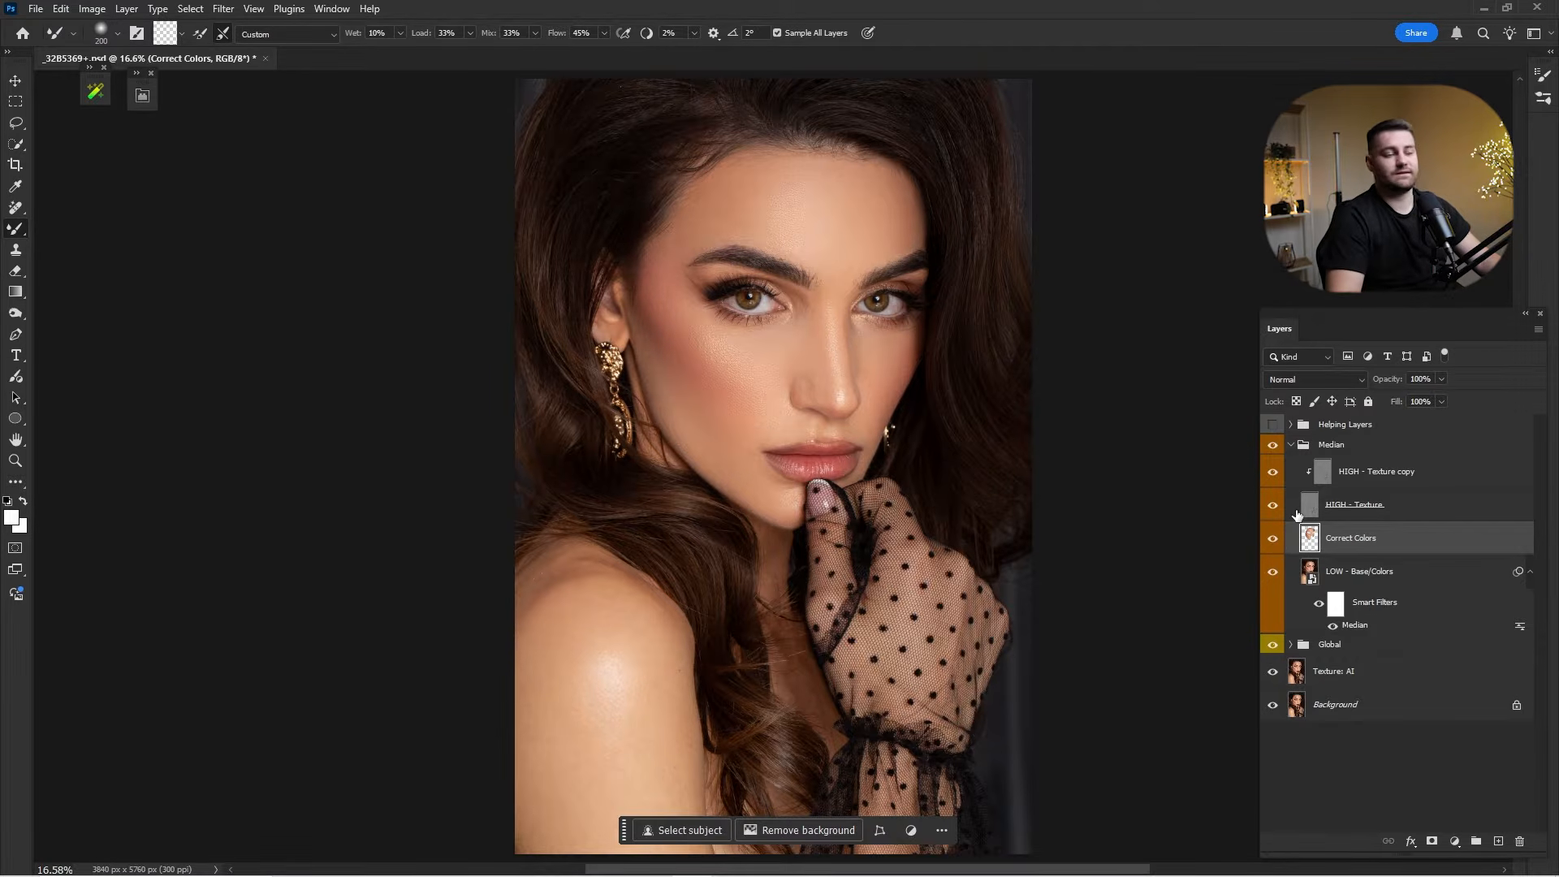
Compare the forehead close up with the Correct Colors layer hidden and shown.
key("z")
mouse_move(778, 230)
left_mouse_down()
mouse_move(859, 317)
mouse_move(870, 481)
left_mouse_up()
left_click_drag(842, 345, 921, 382)
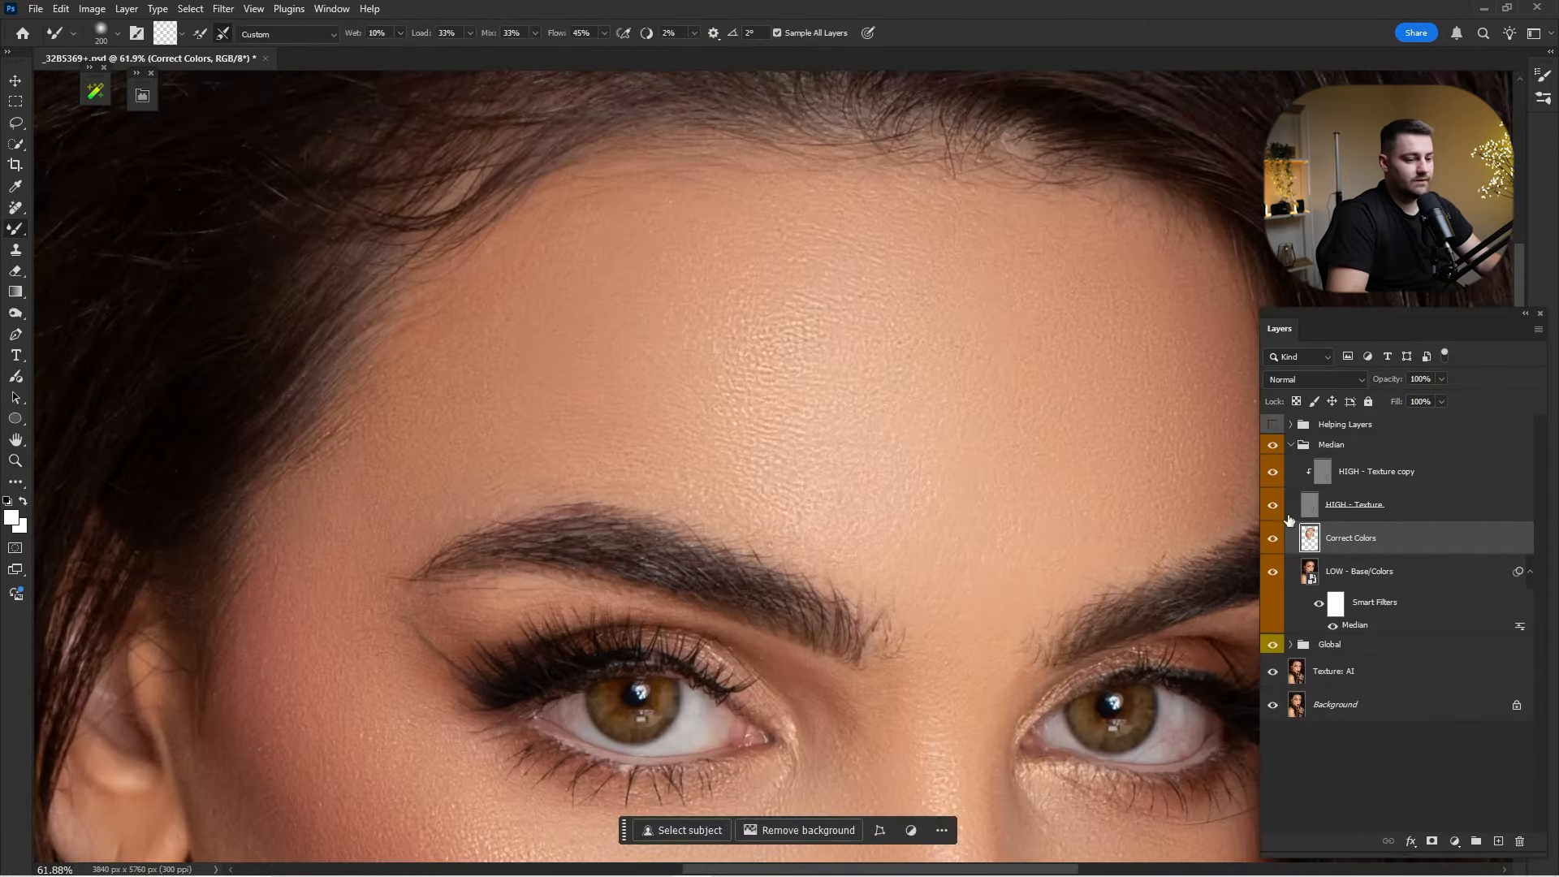
left_click(1272, 539)
left_click(1269, 544)
left_click(1268, 544)
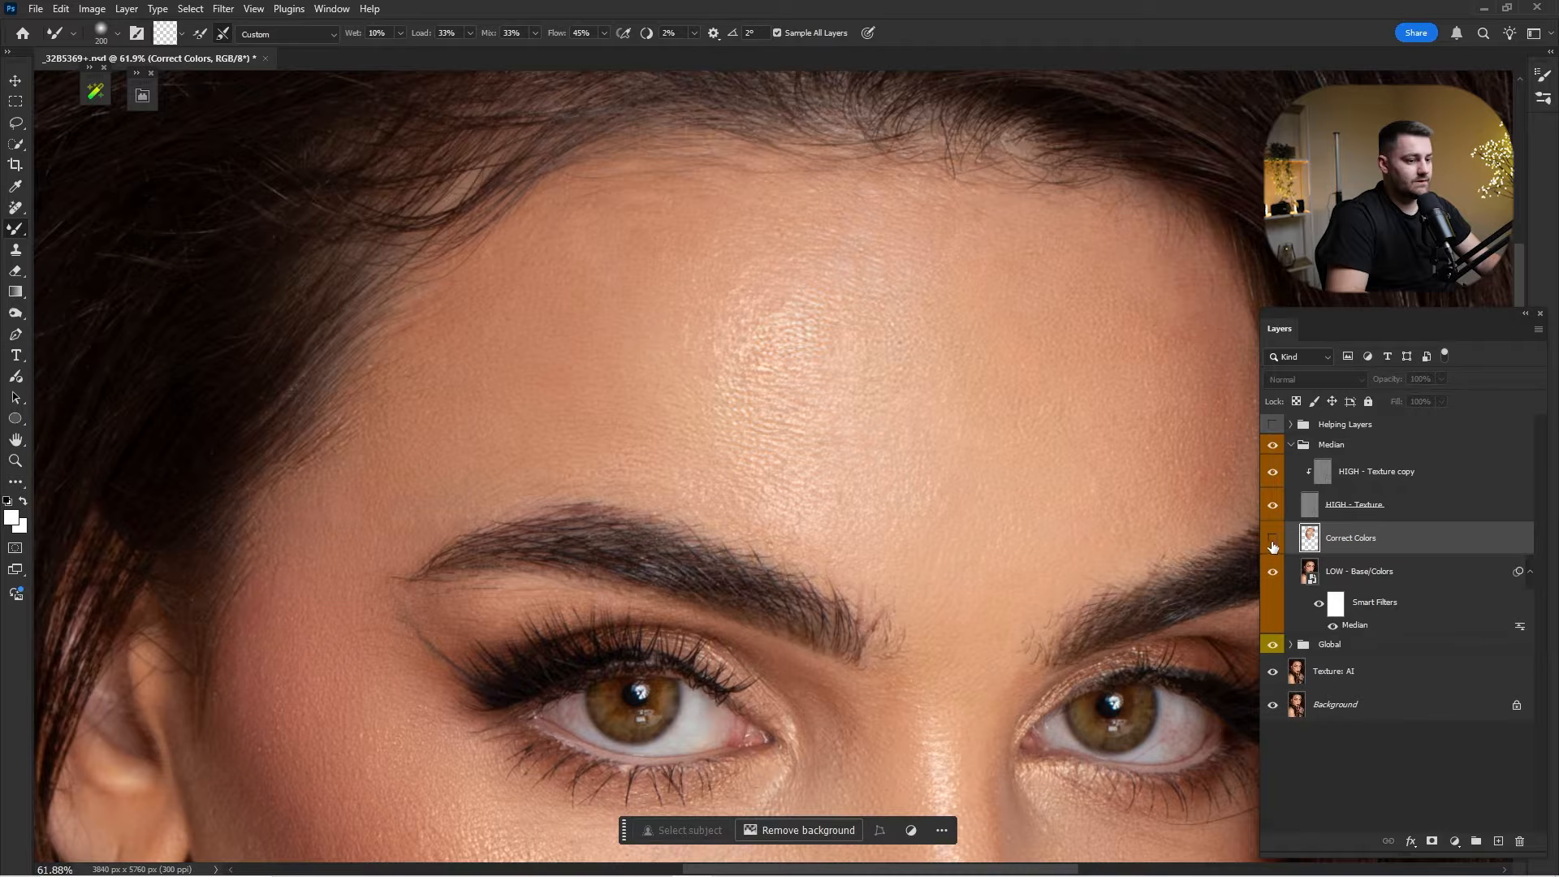
left_click(1268, 544)
key("z")
left_click_drag(1099, 515, 1011, 423)
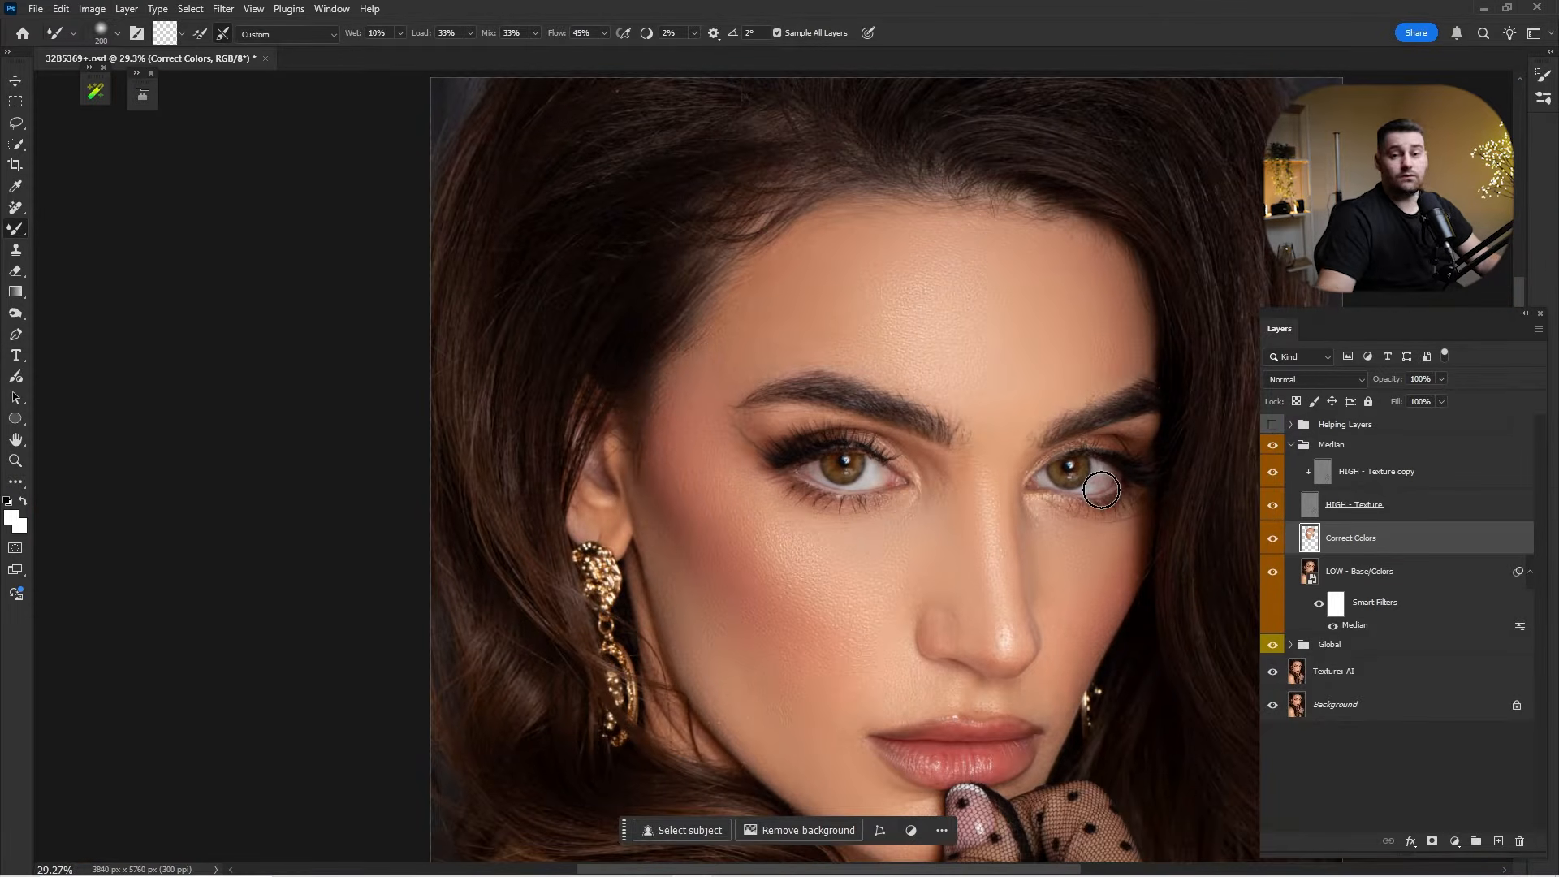
left_click_drag(1073, 516, 1048, 509)
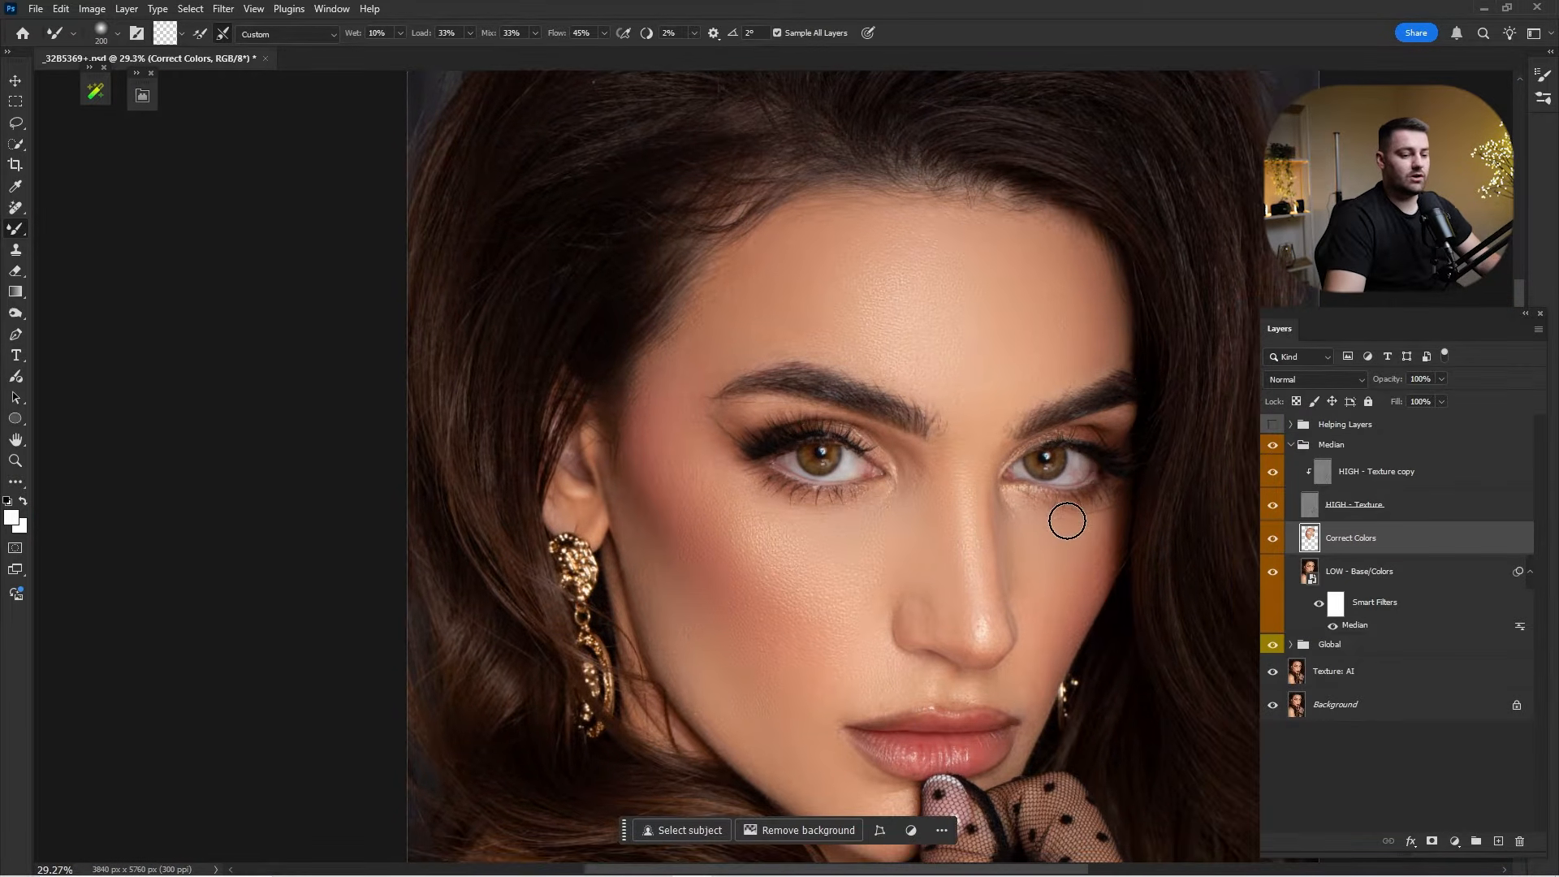
Split the Underlying Layer highlight slider in the Correct Colors layer's Blend If settings to 72 / 255.
double_click(1510, 546)
left_click_drag(130, 130, 167, 117)
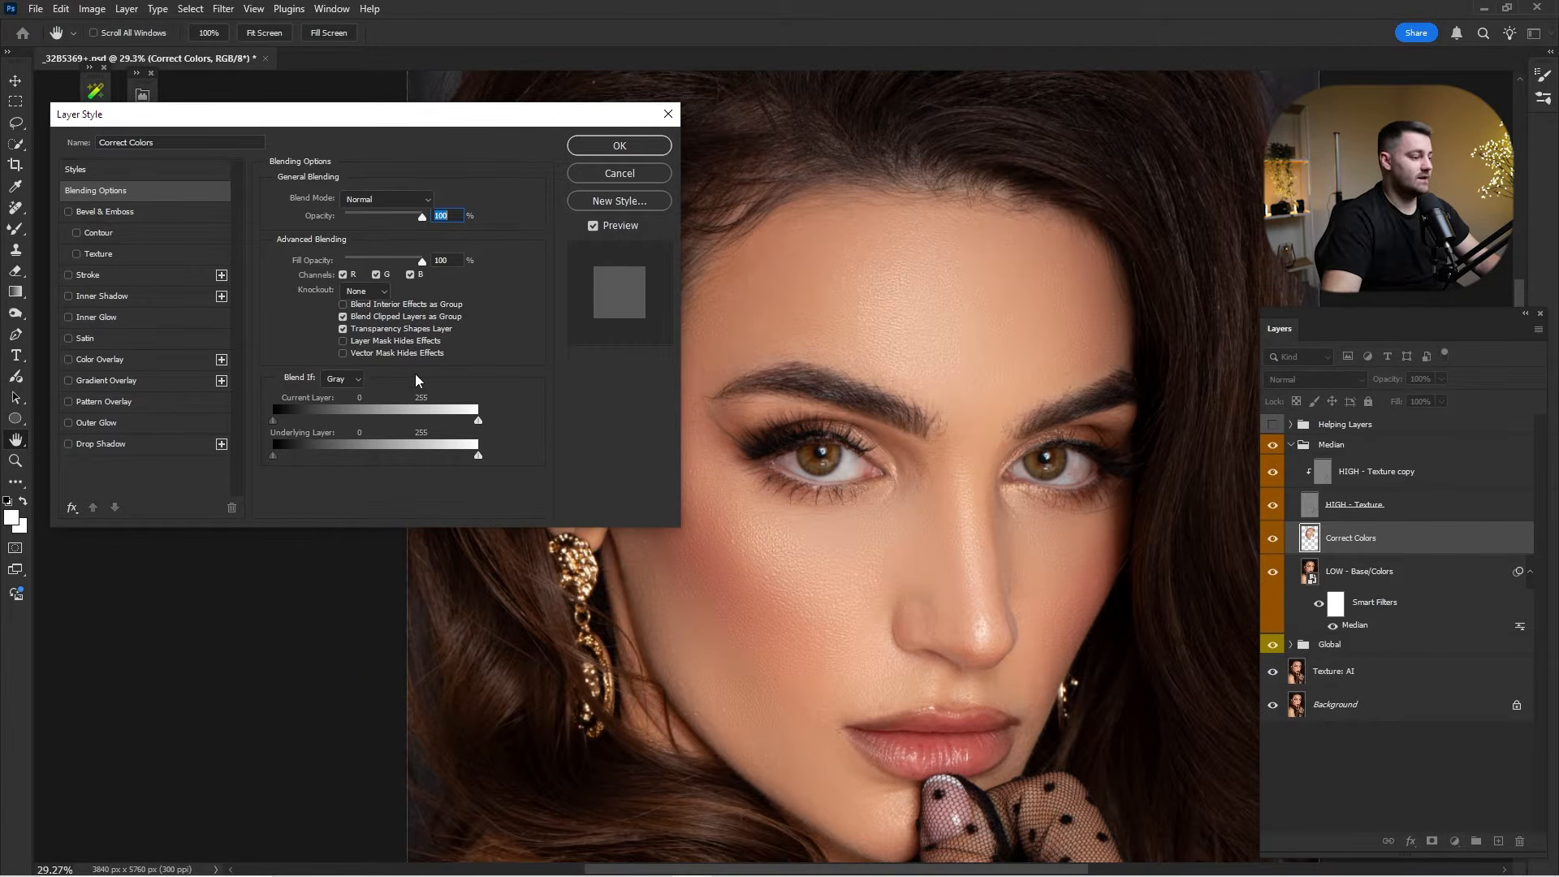
key("alt")
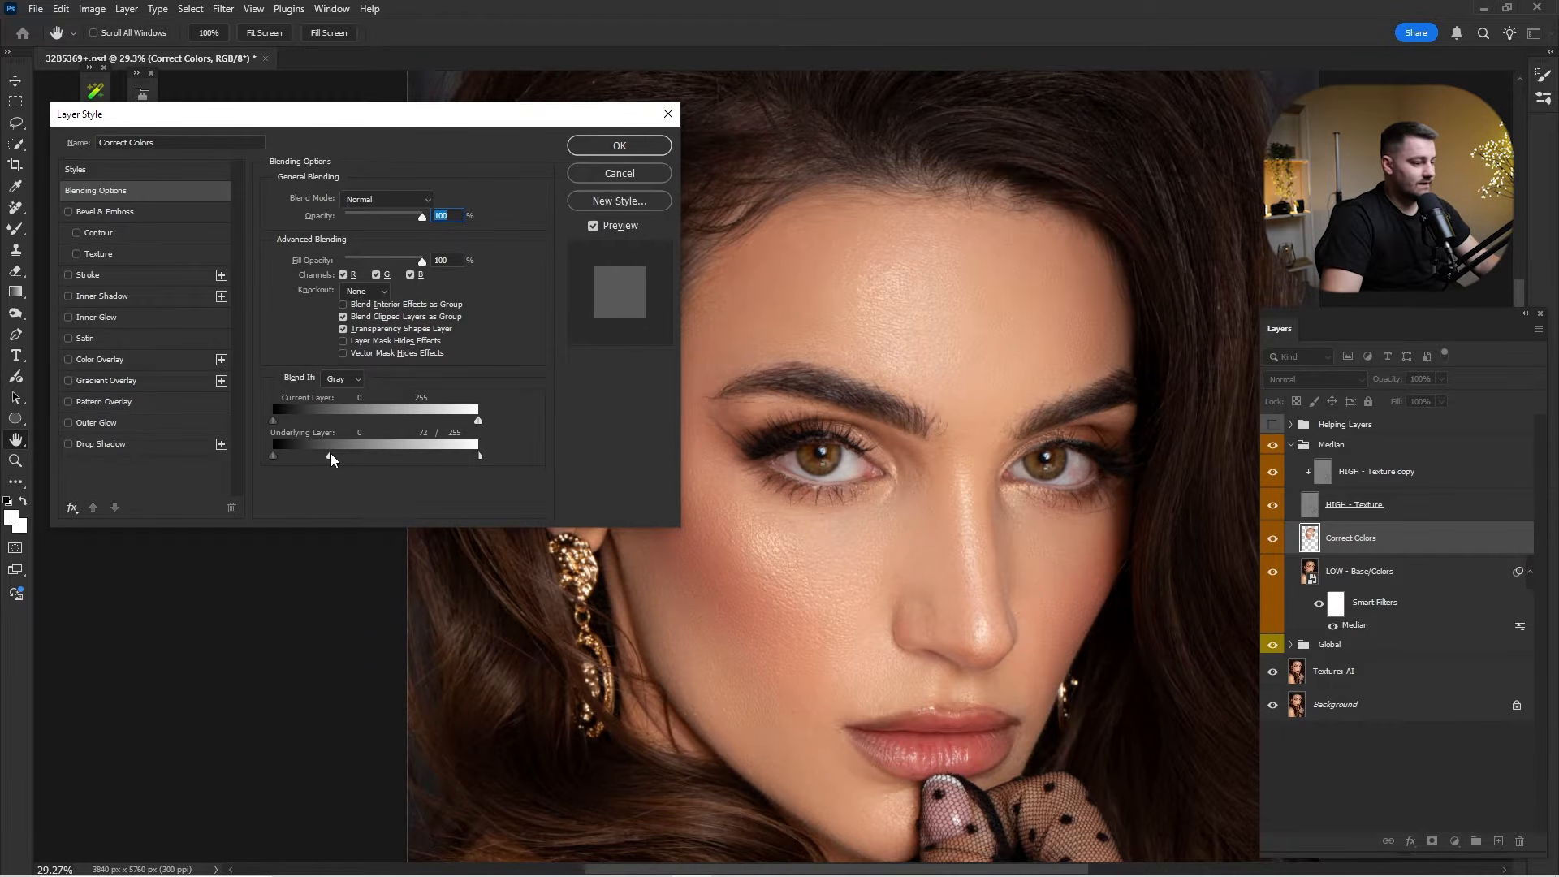
left_click(620, 147)
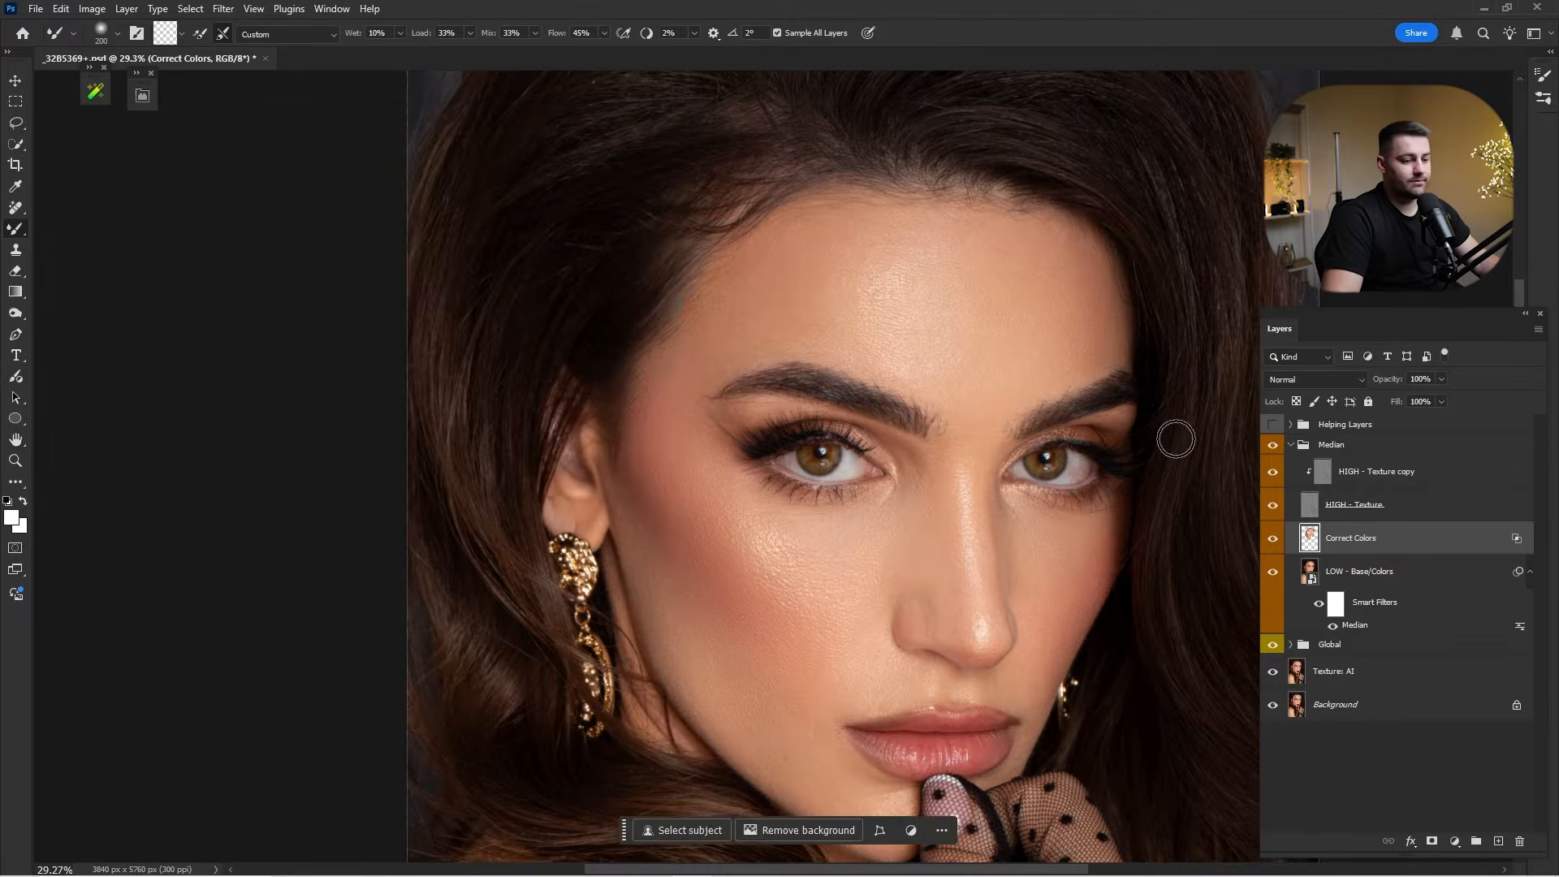
Check the Blend If effect by toggling Correct Colors over the whole face and over the forehead close up.
left_click(1269, 539)
left_click(1269, 540)
left_click(1270, 540)
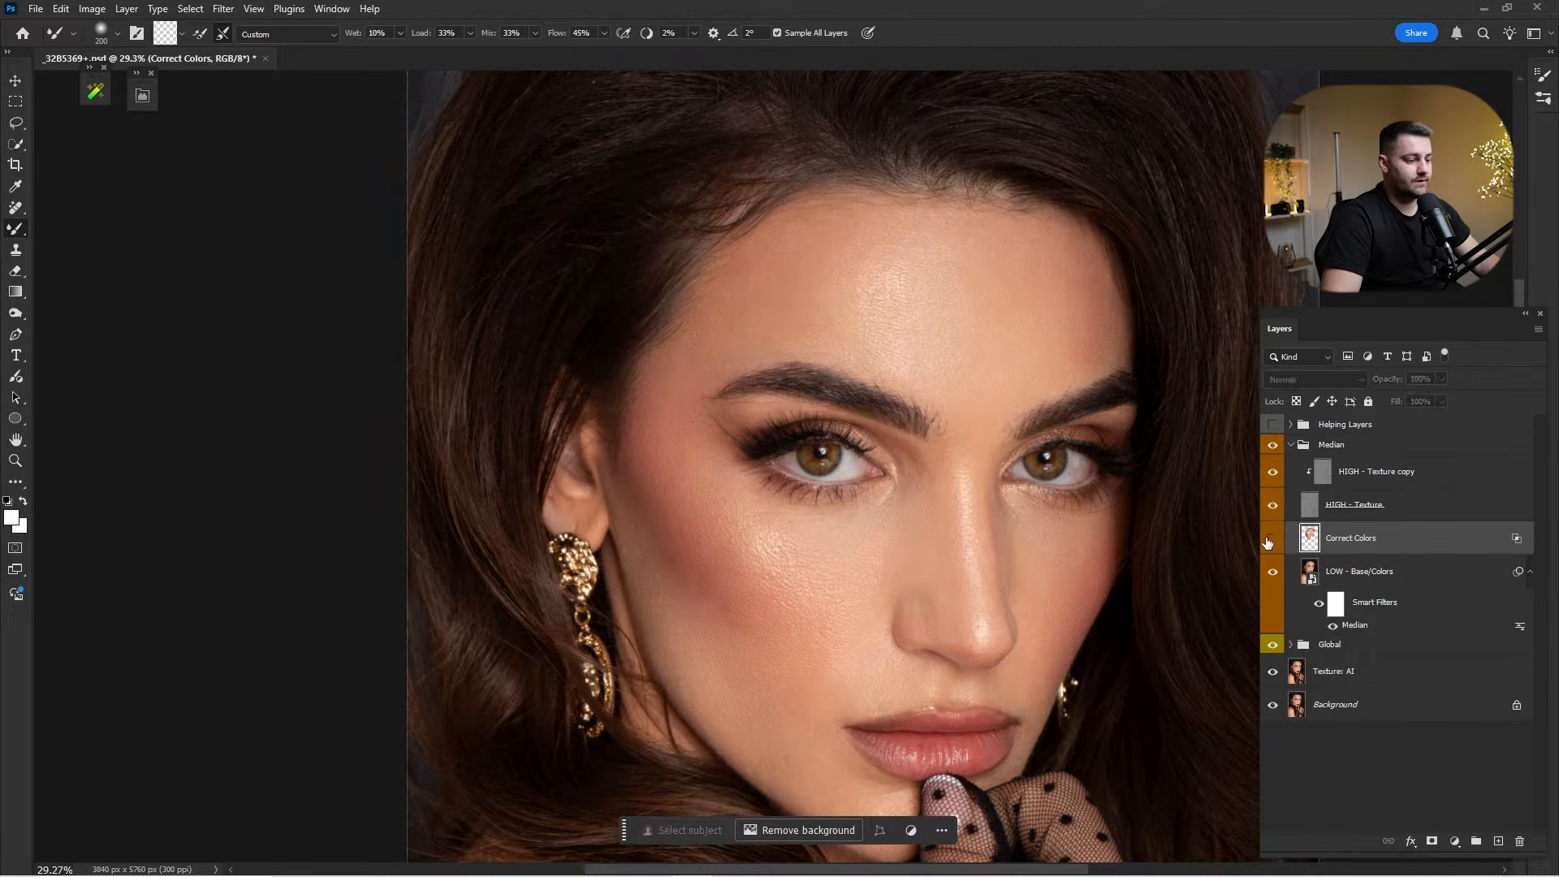
left_click(1269, 541)
left_click(1269, 540)
left_click(1269, 540)
key("z")
left_click_drag(905, 272, 1219, 492)
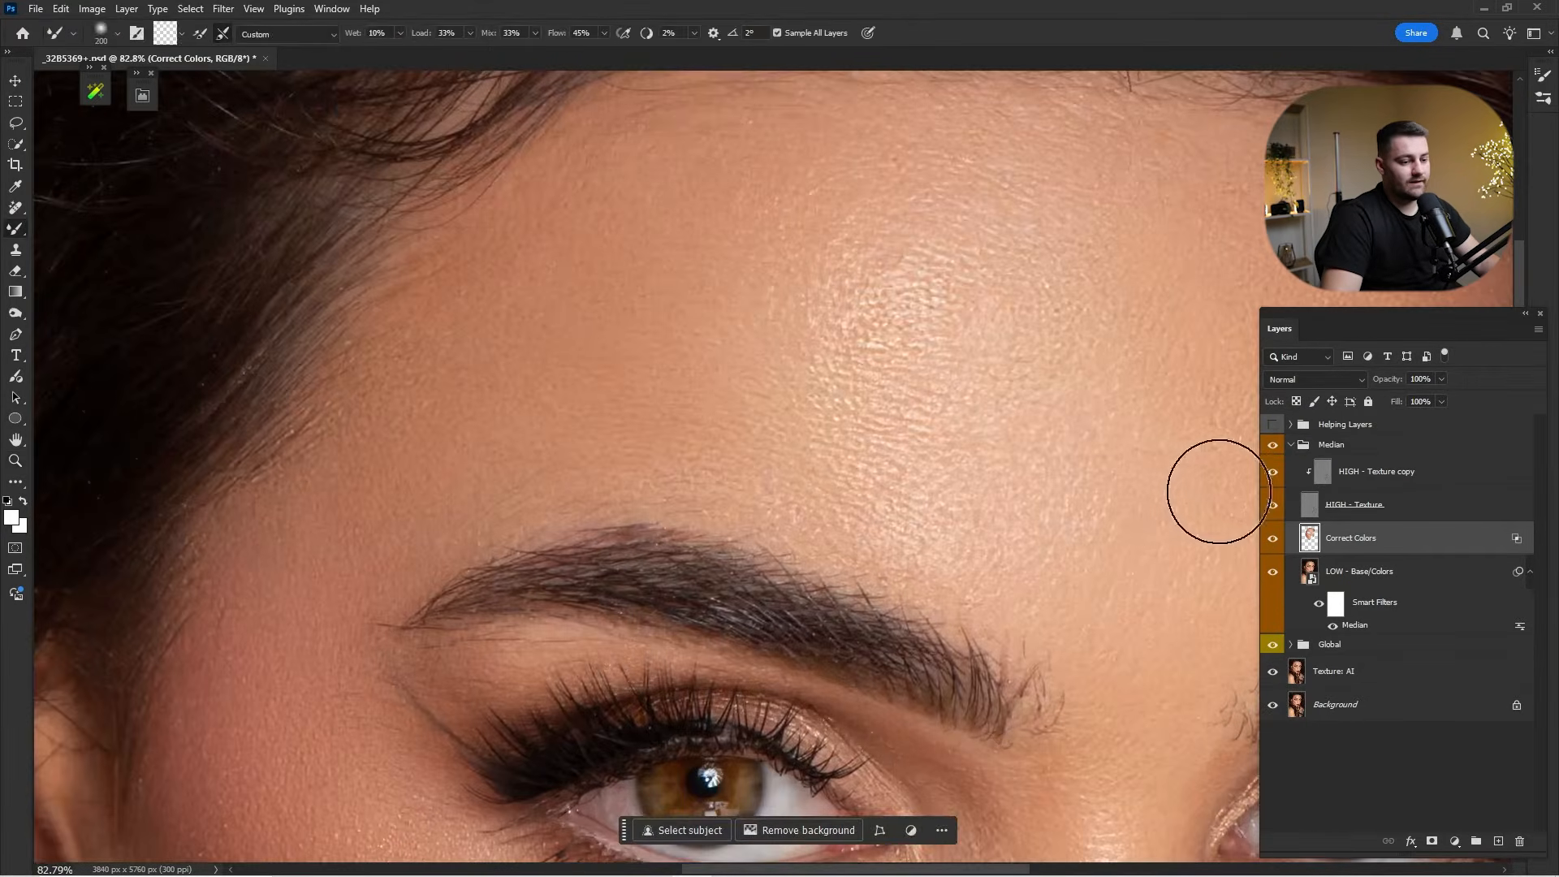
left_click(1272, 539)
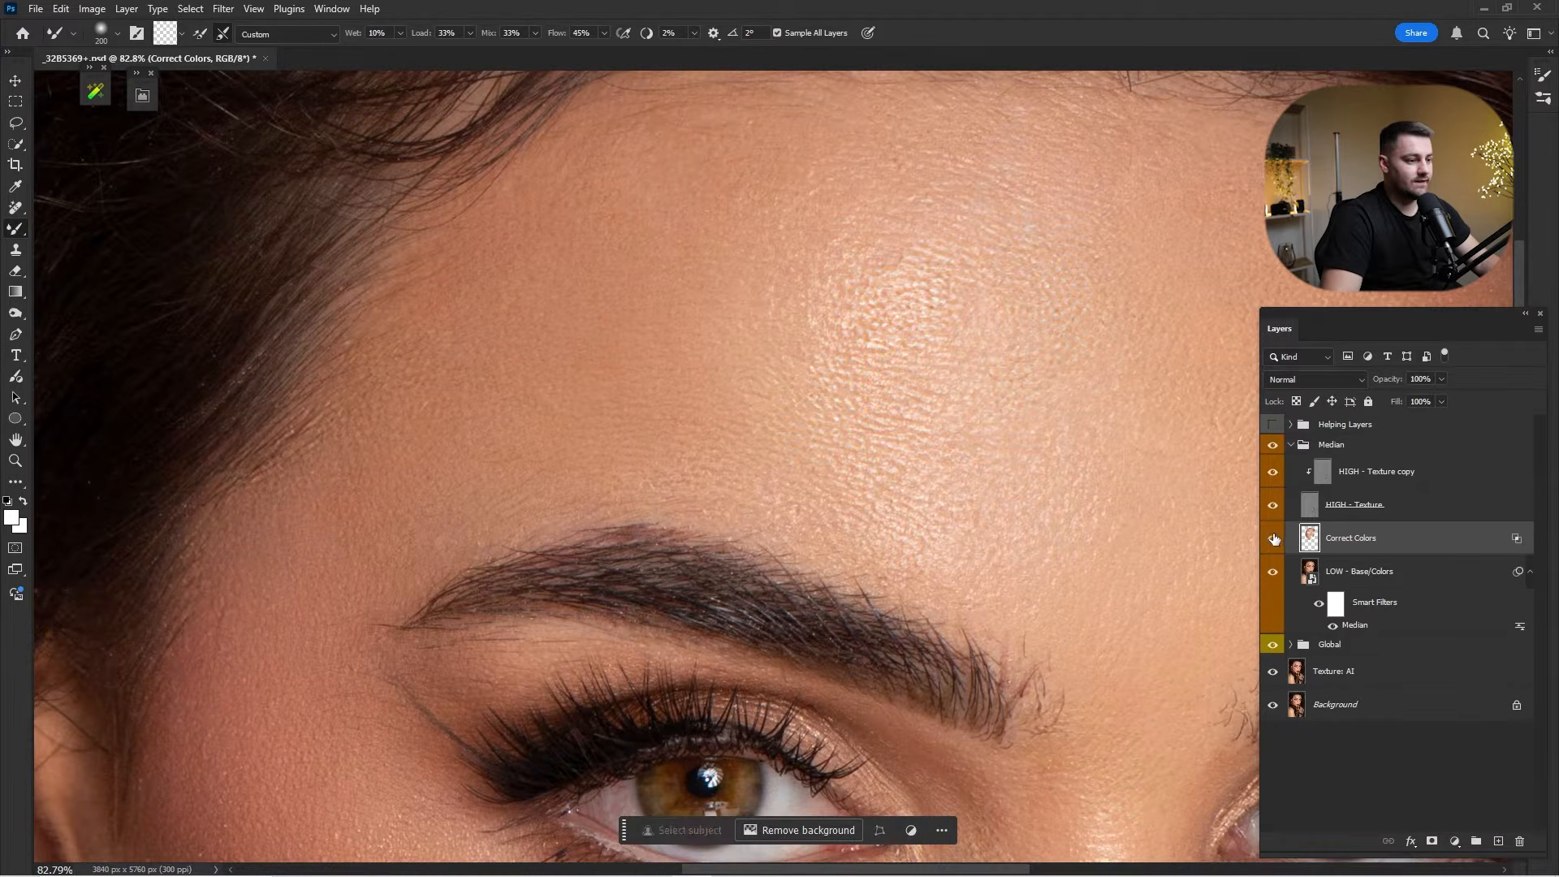
Collapse the Median group and compare the full portrait with the group hidden and shown.
key("ctrl+0")
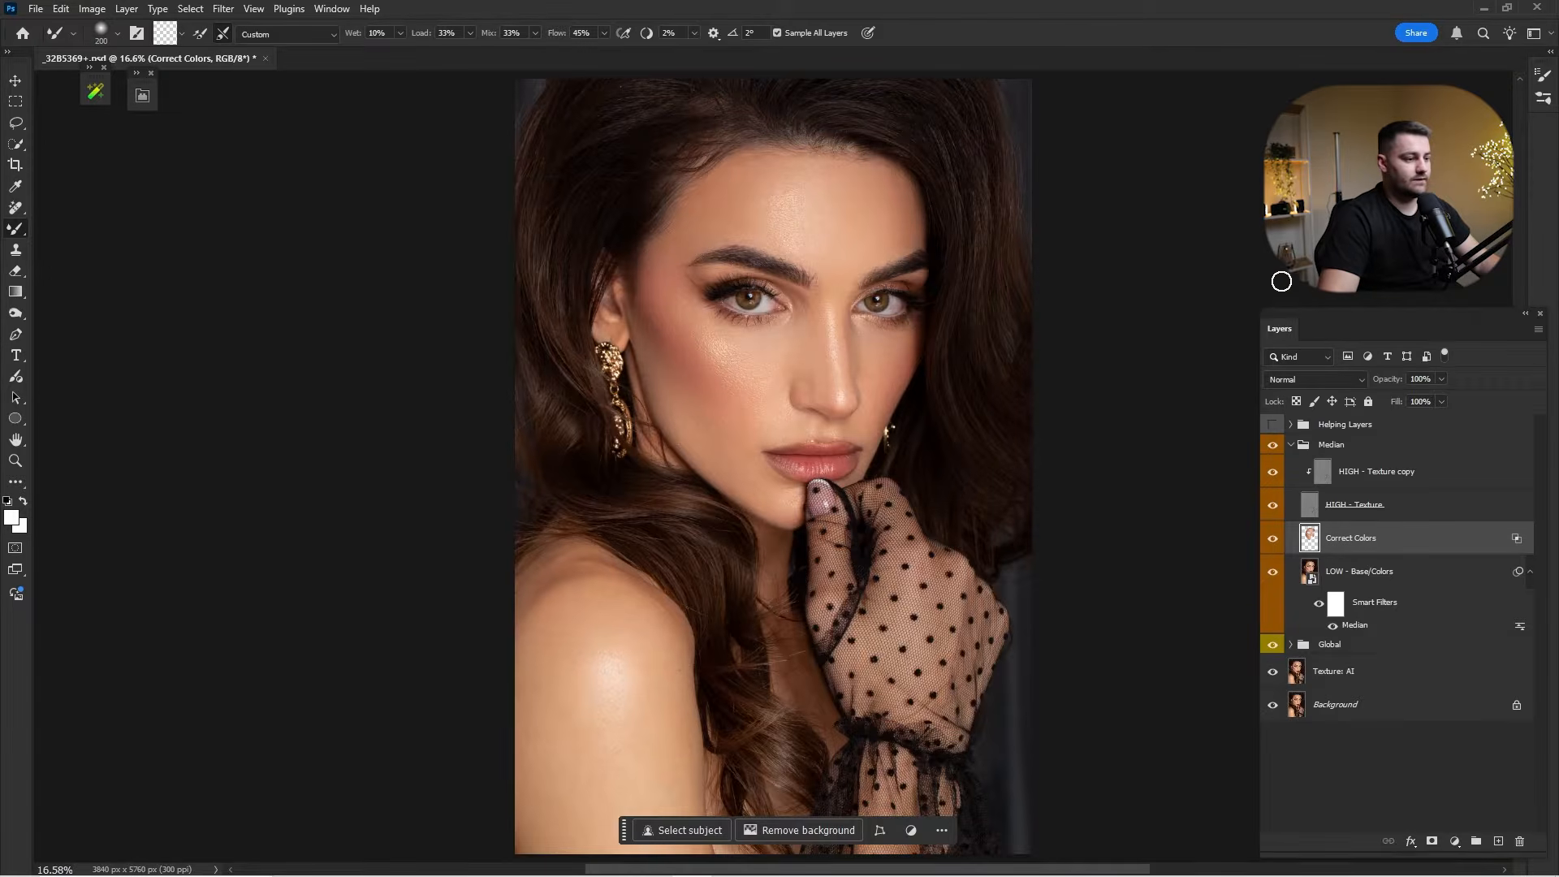
left_click(1291, 445)
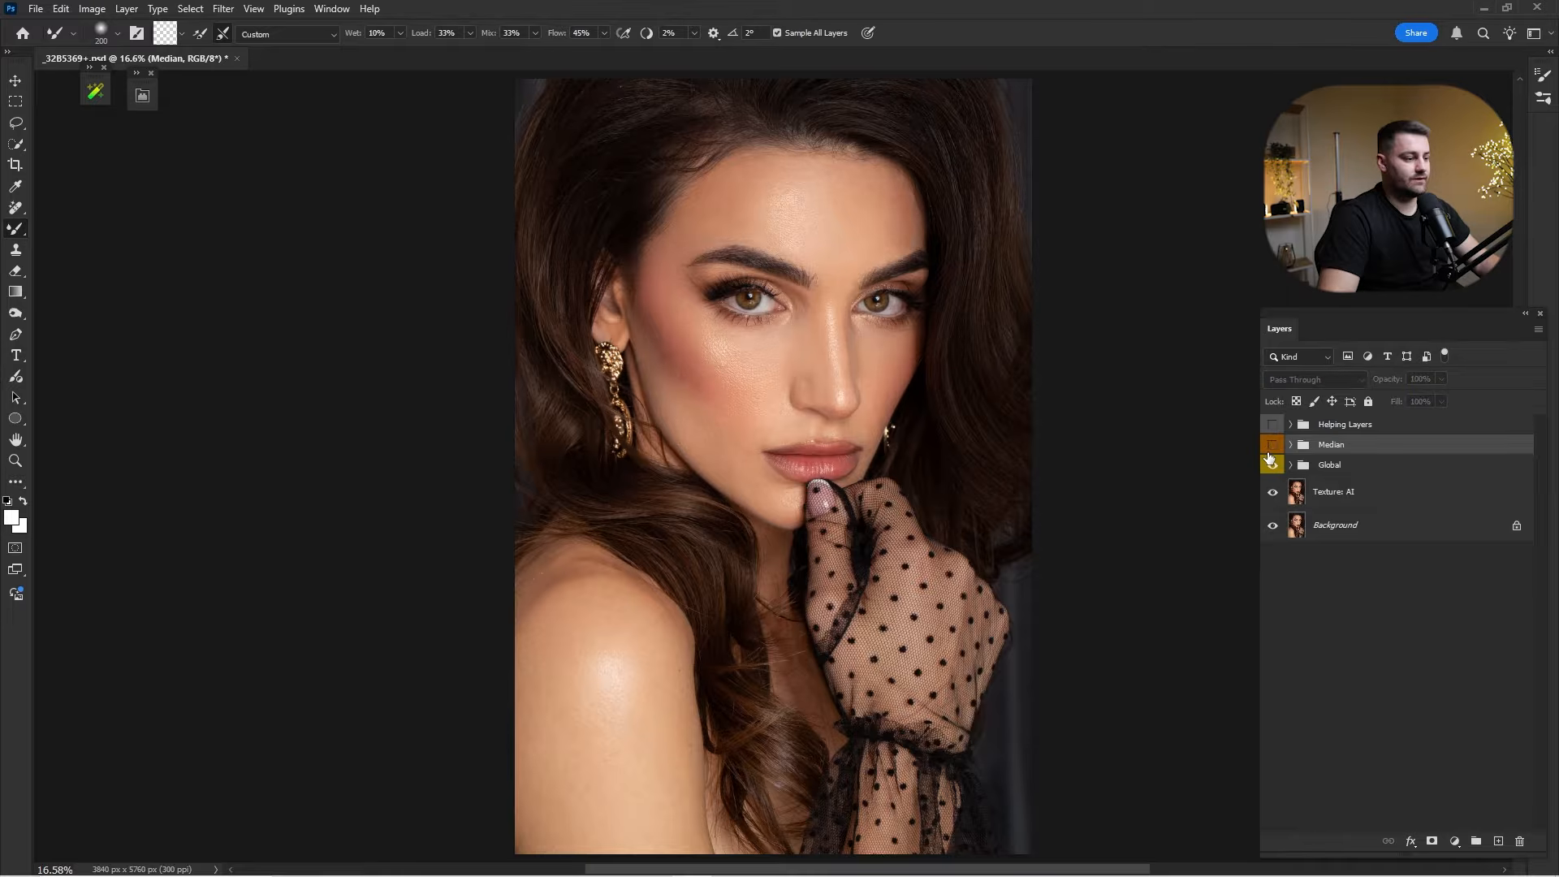
left_click(1271, 451)
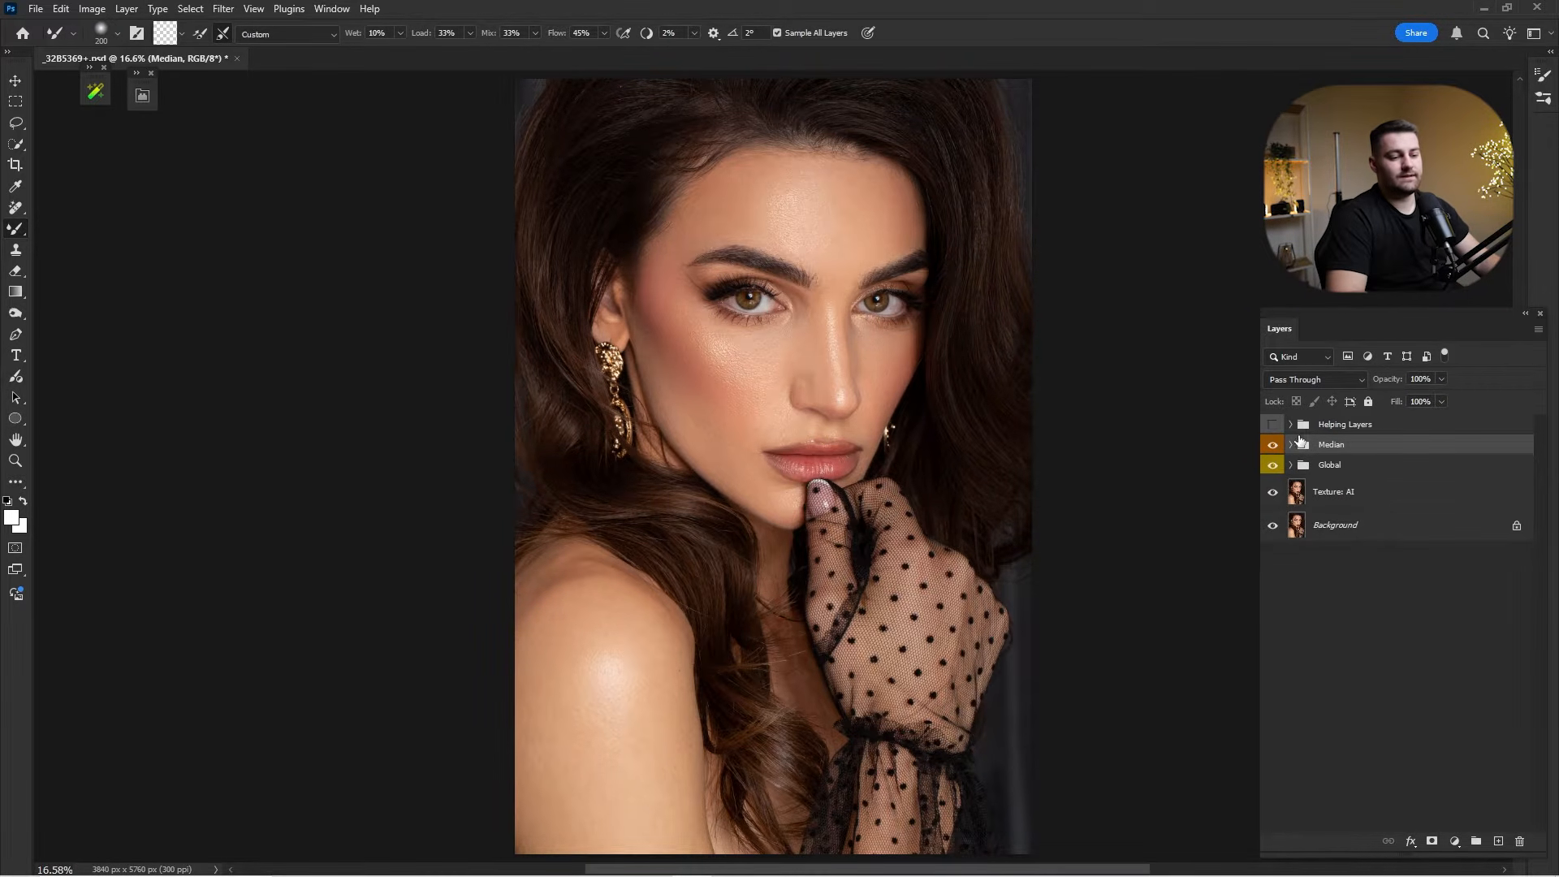
Select the HIGH - Texture copy layer inside the Median group and activate the Clone Stamp tool.
left_click(1294, 444)
left_click(1367, 477)
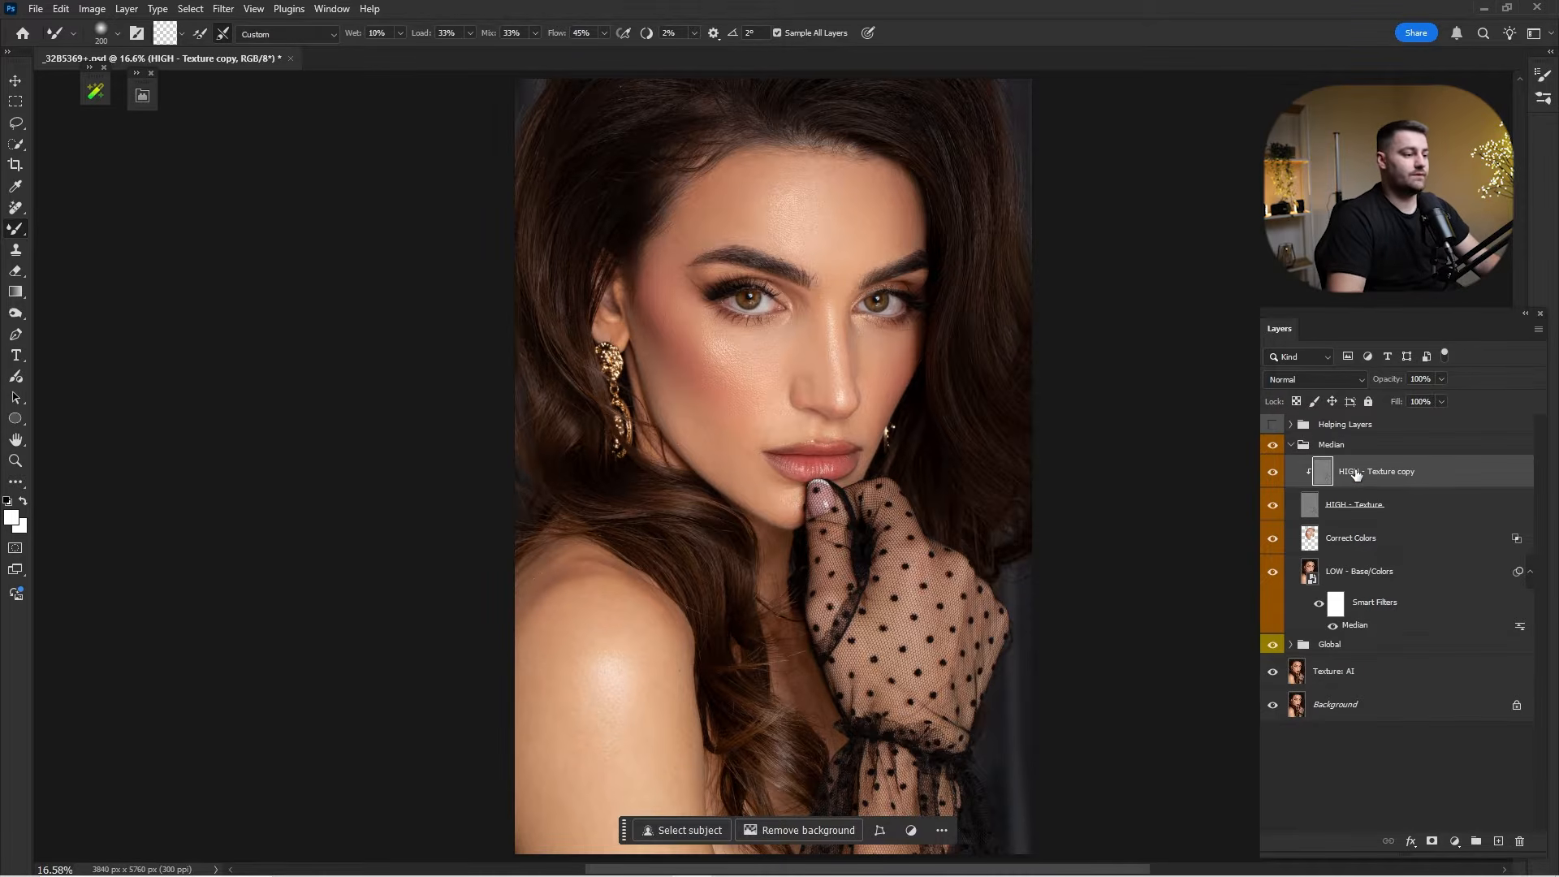
scroll(706, 251, "up", 5)
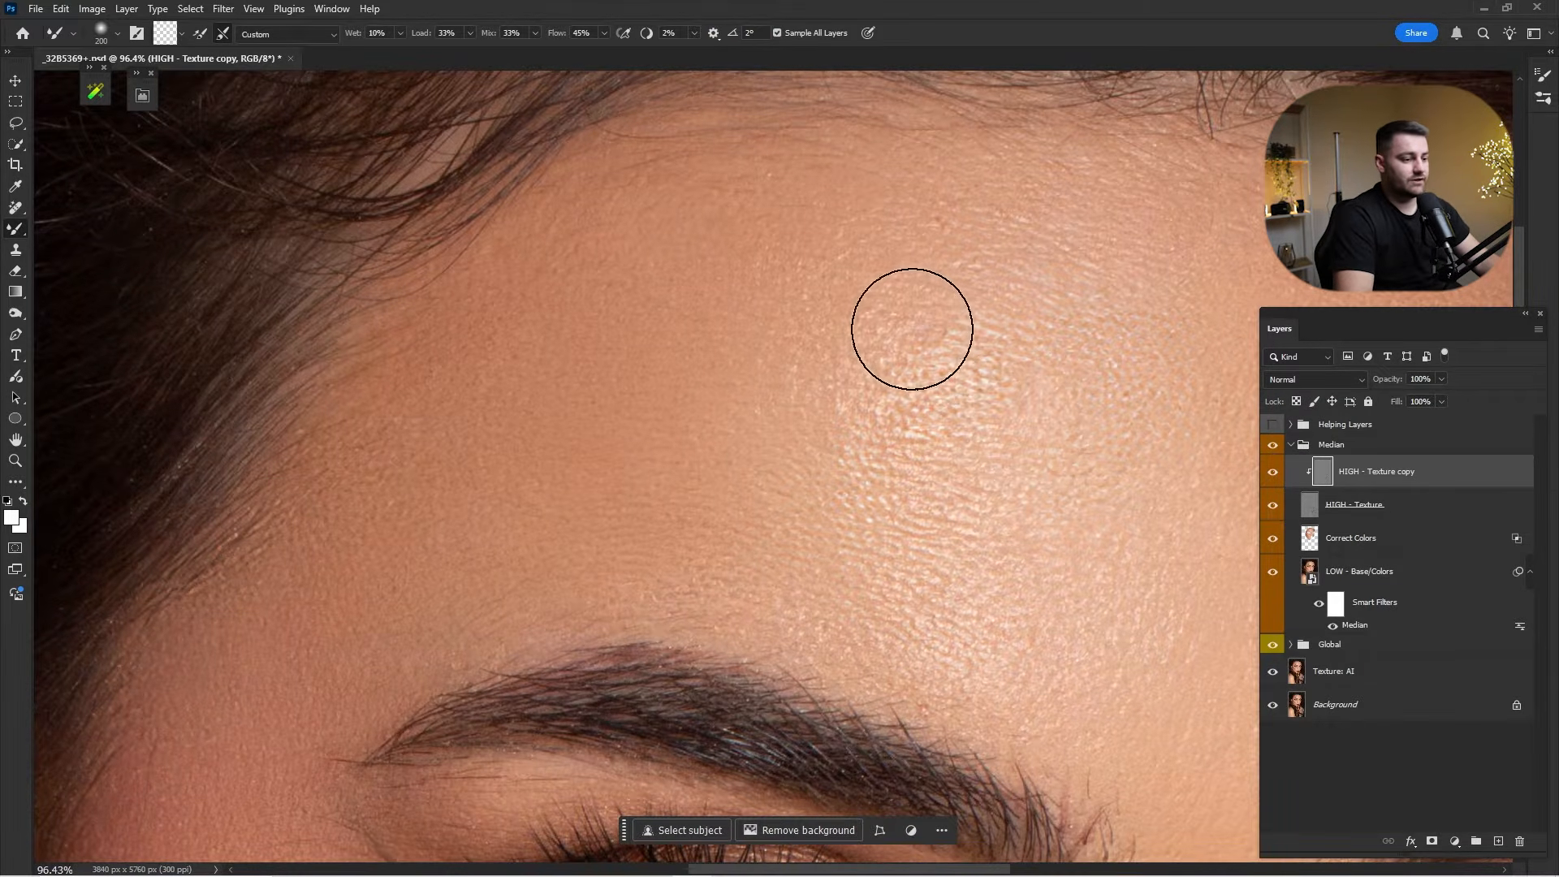
key("s")
scroll(942, 366, "up", 2)
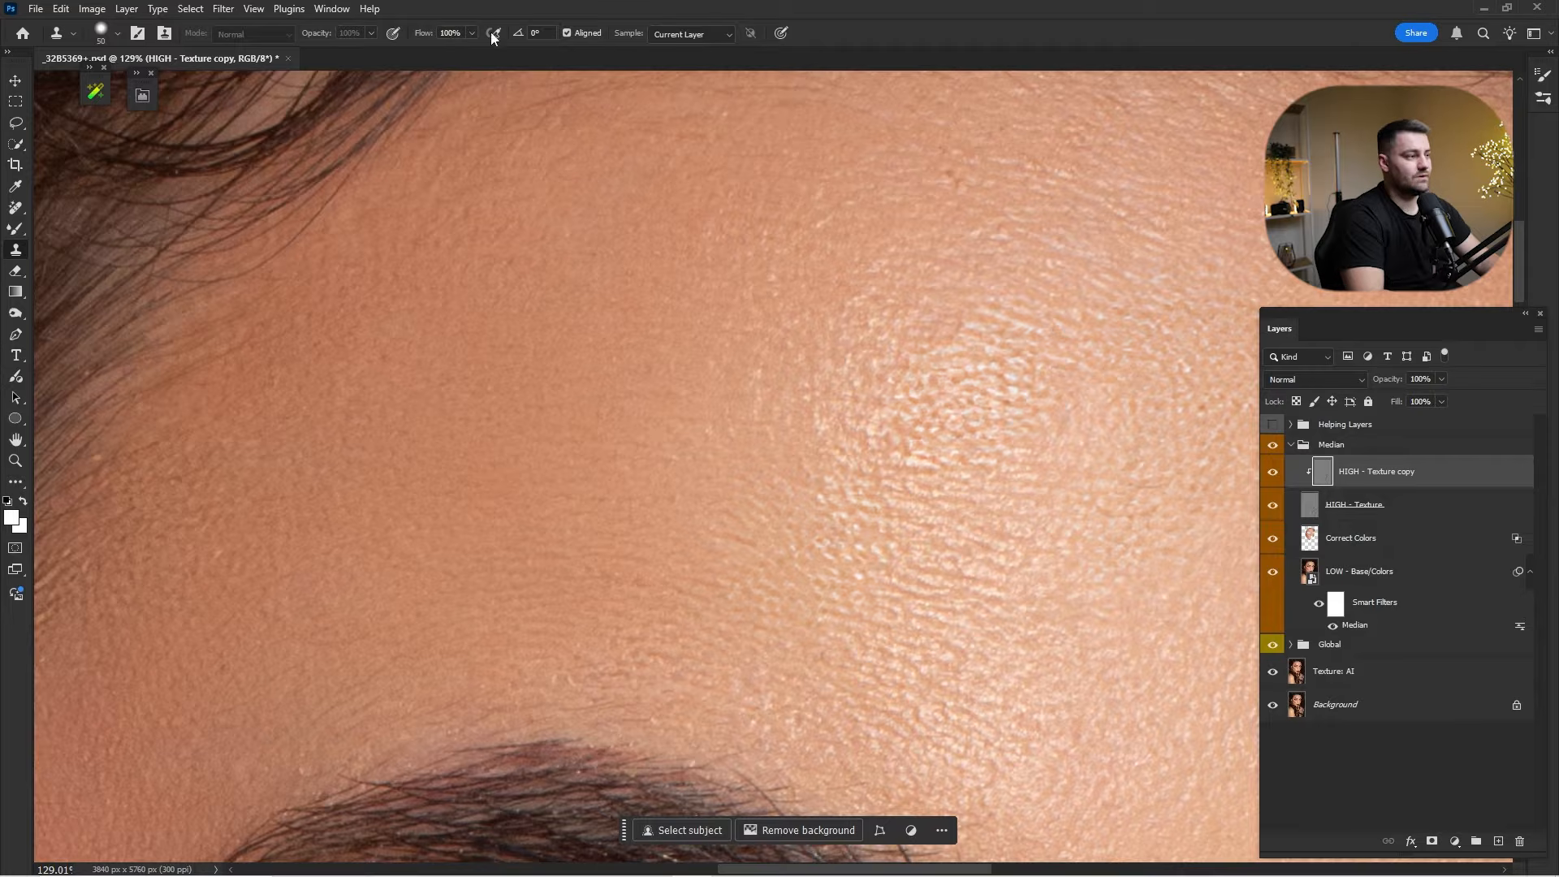
Clone clean skin texture over small bumps on the cheek beside the ear, reducing the brush from 50 to 40 px.
left_click_drag(717, 485, 1004, 371)
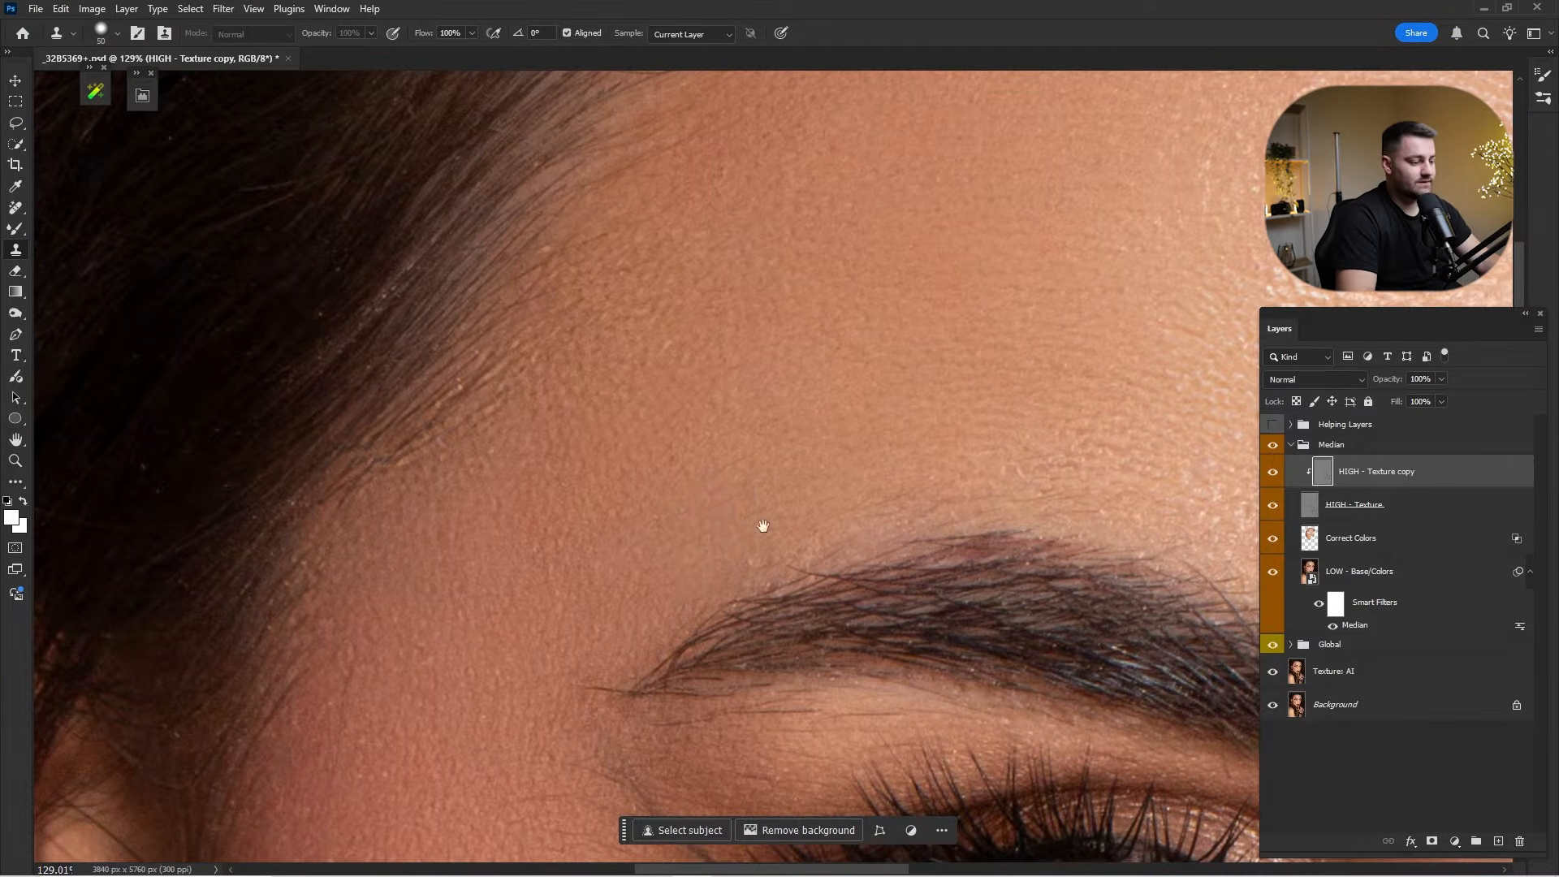
left_click_drag(758, 522, 875, 259)
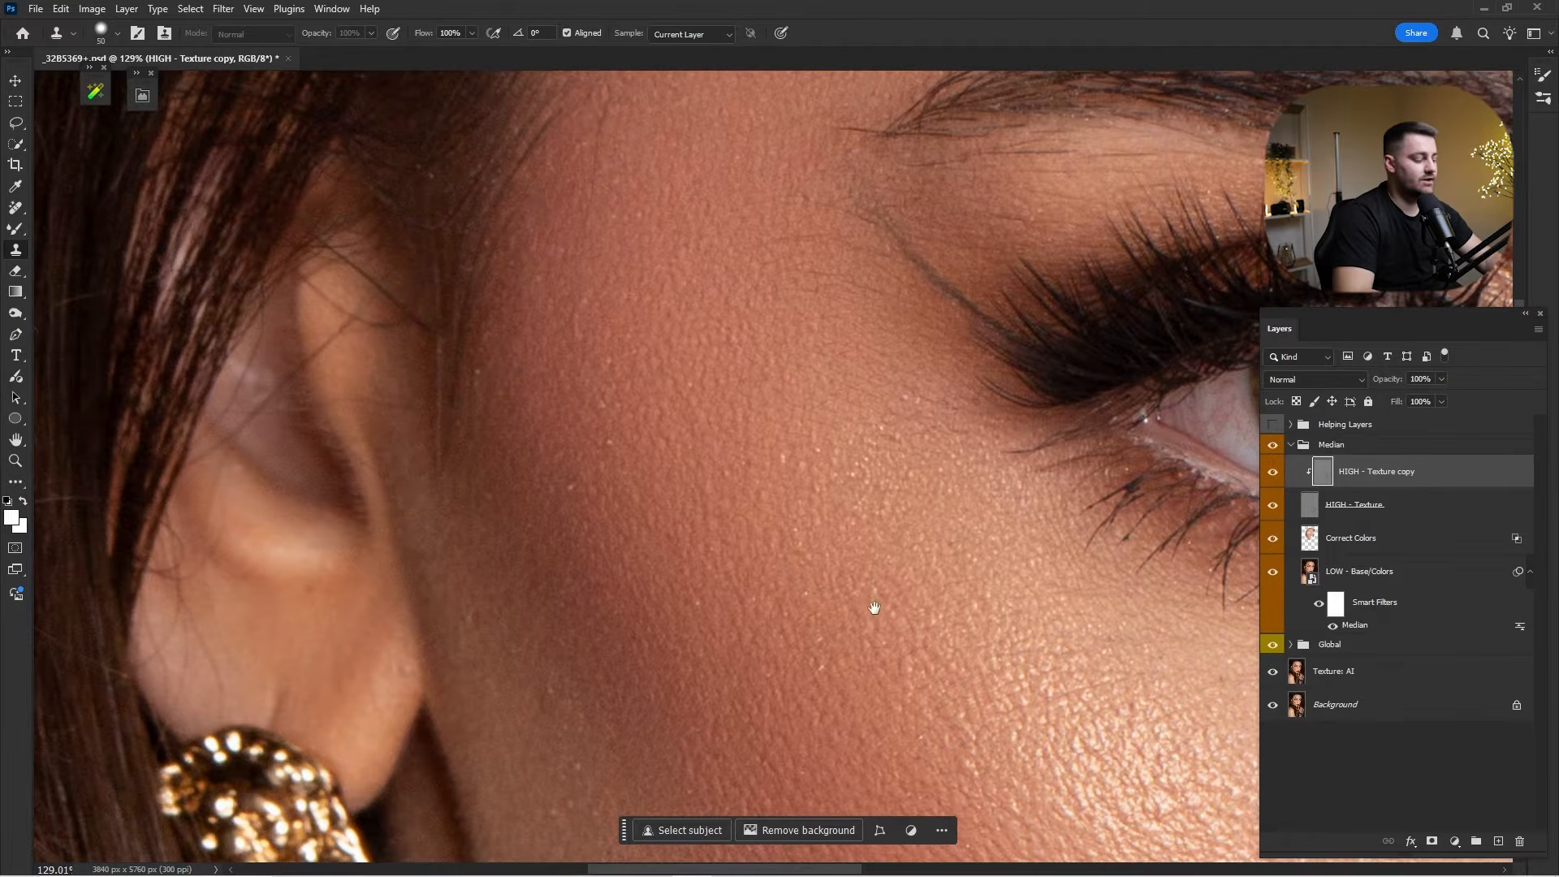
left_click_drag(870, 610, 825, 435)
left_click_drag(821, 529, 842, 452)
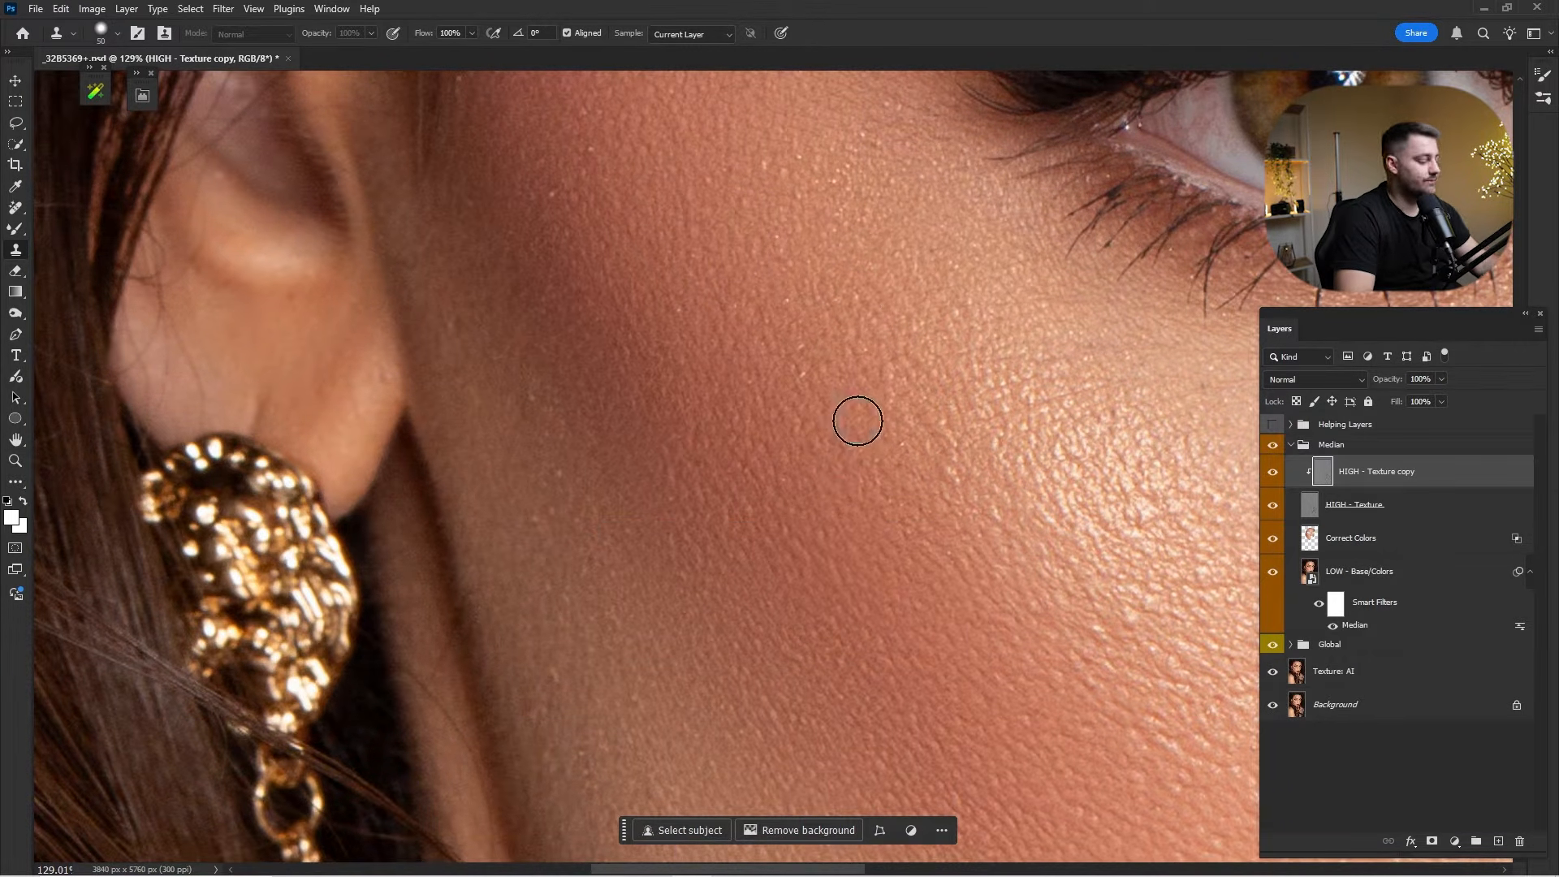
left_click_drag(862, 421, 800, 363)
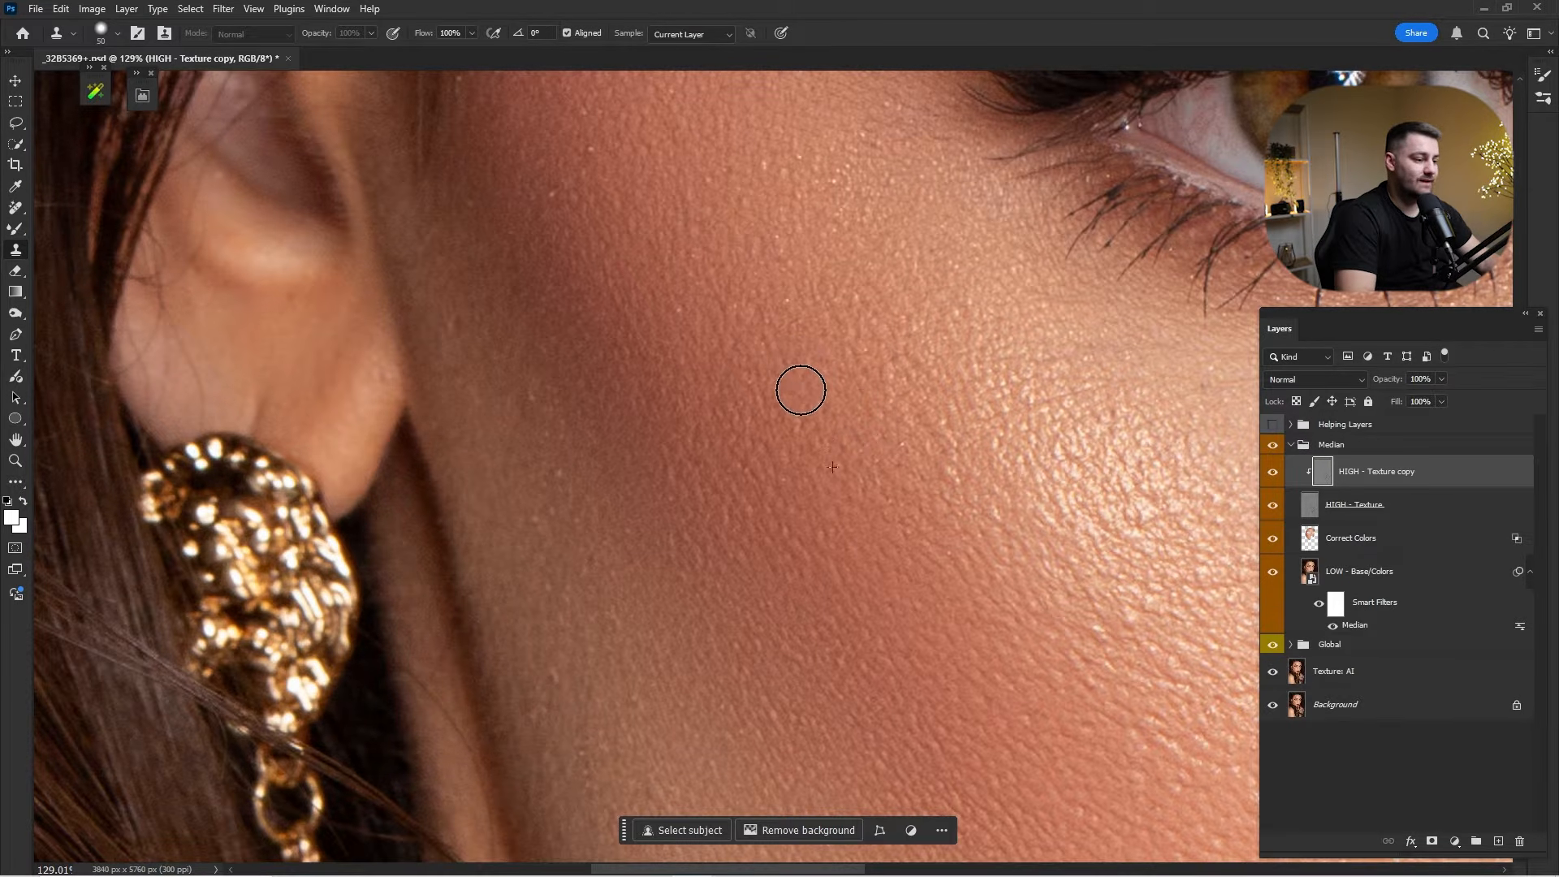
key("bracketleft")
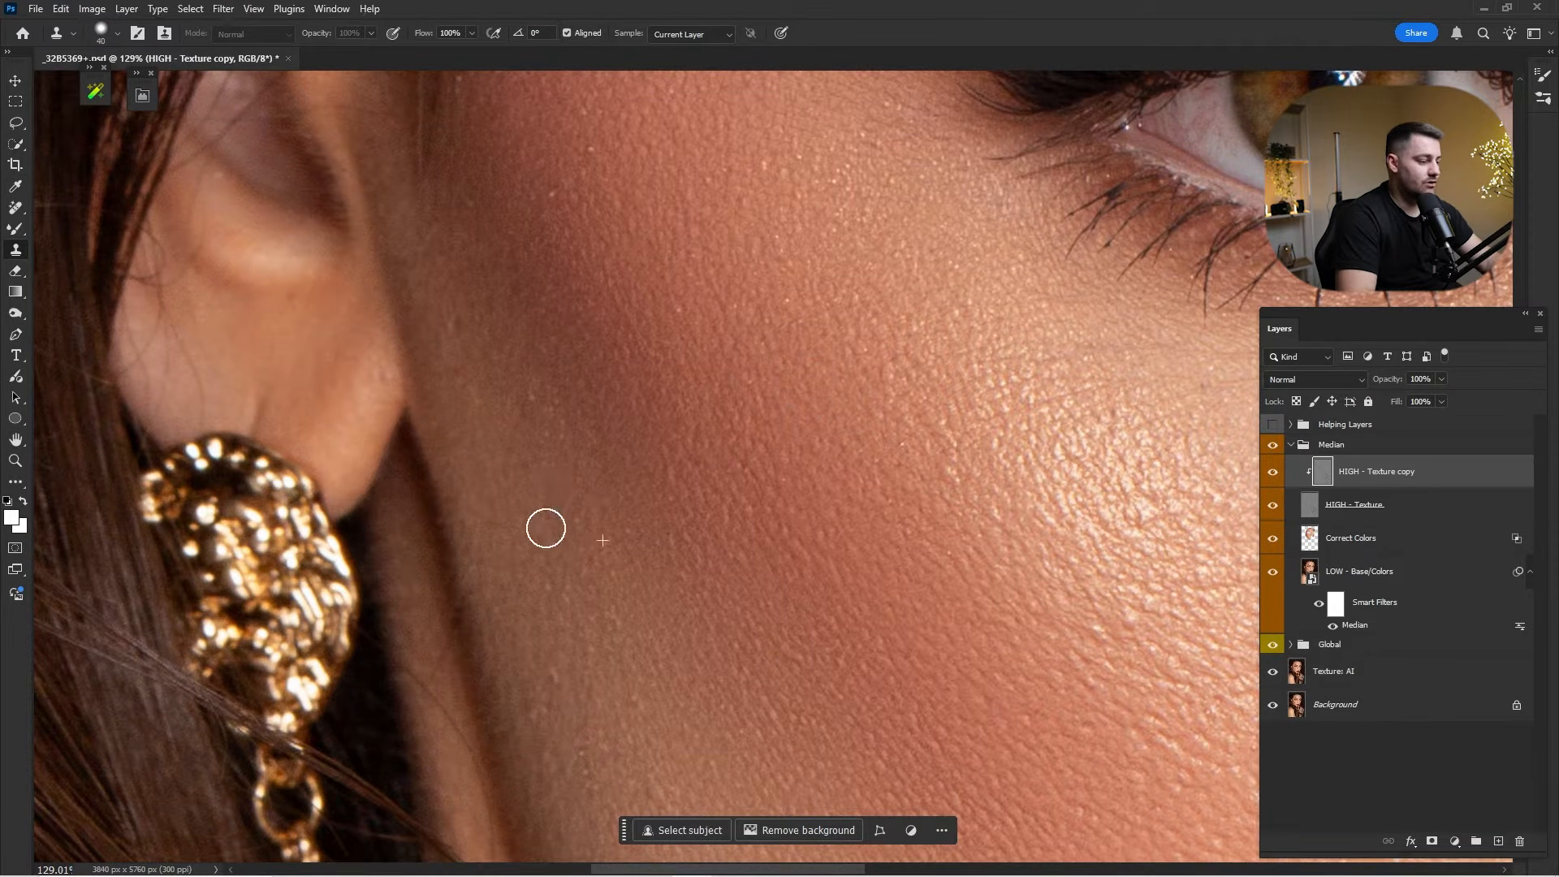
scroll(667, 432, "down", 3)
key("alt")
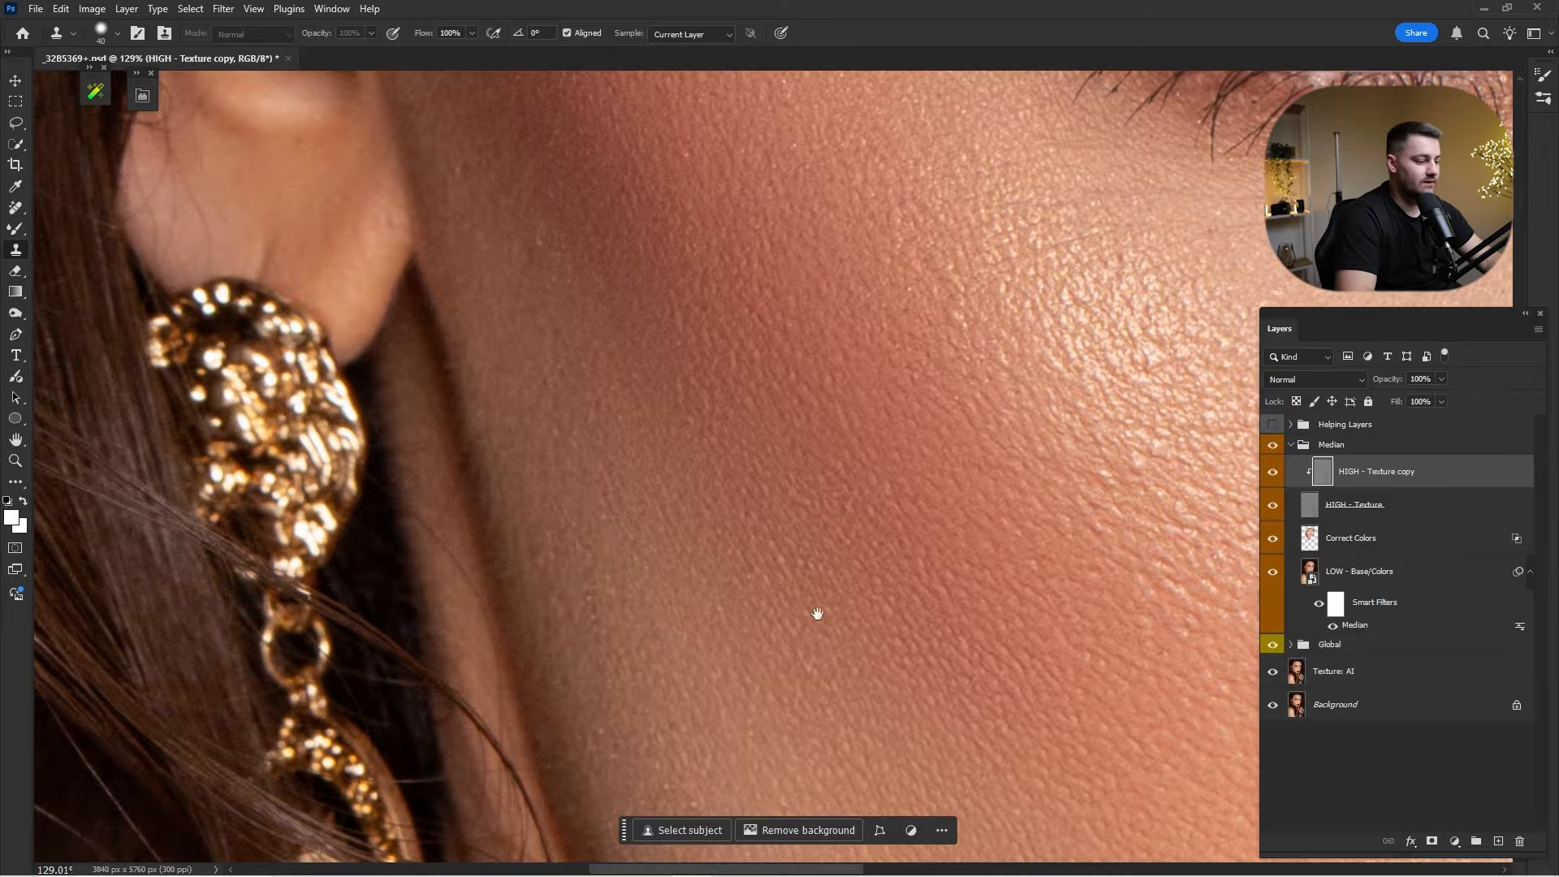
Clone clean skin texture over the small spots along the jaw side and lower cheek with a 40 px brush.
mouse_move(817, 613)
left_mouse_down()
mouse_move(817, 434)
mouse_move(904, 280)
left_mouse_up()
left_click(743, 369, "alt")
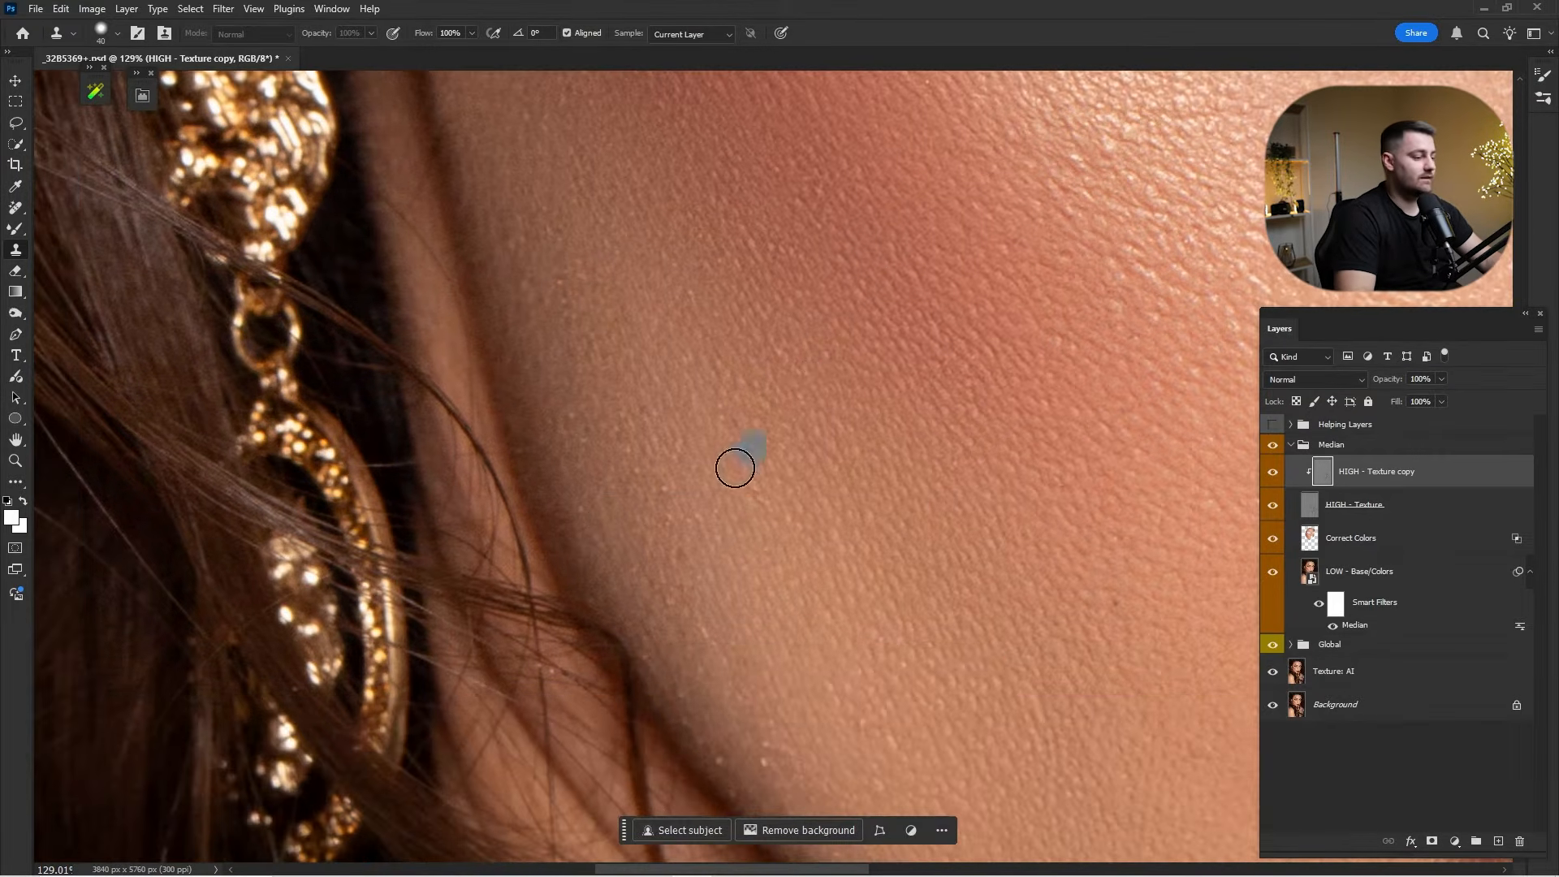
left_click_drag(702, 589, 740, 439)
left_click(699, 558)
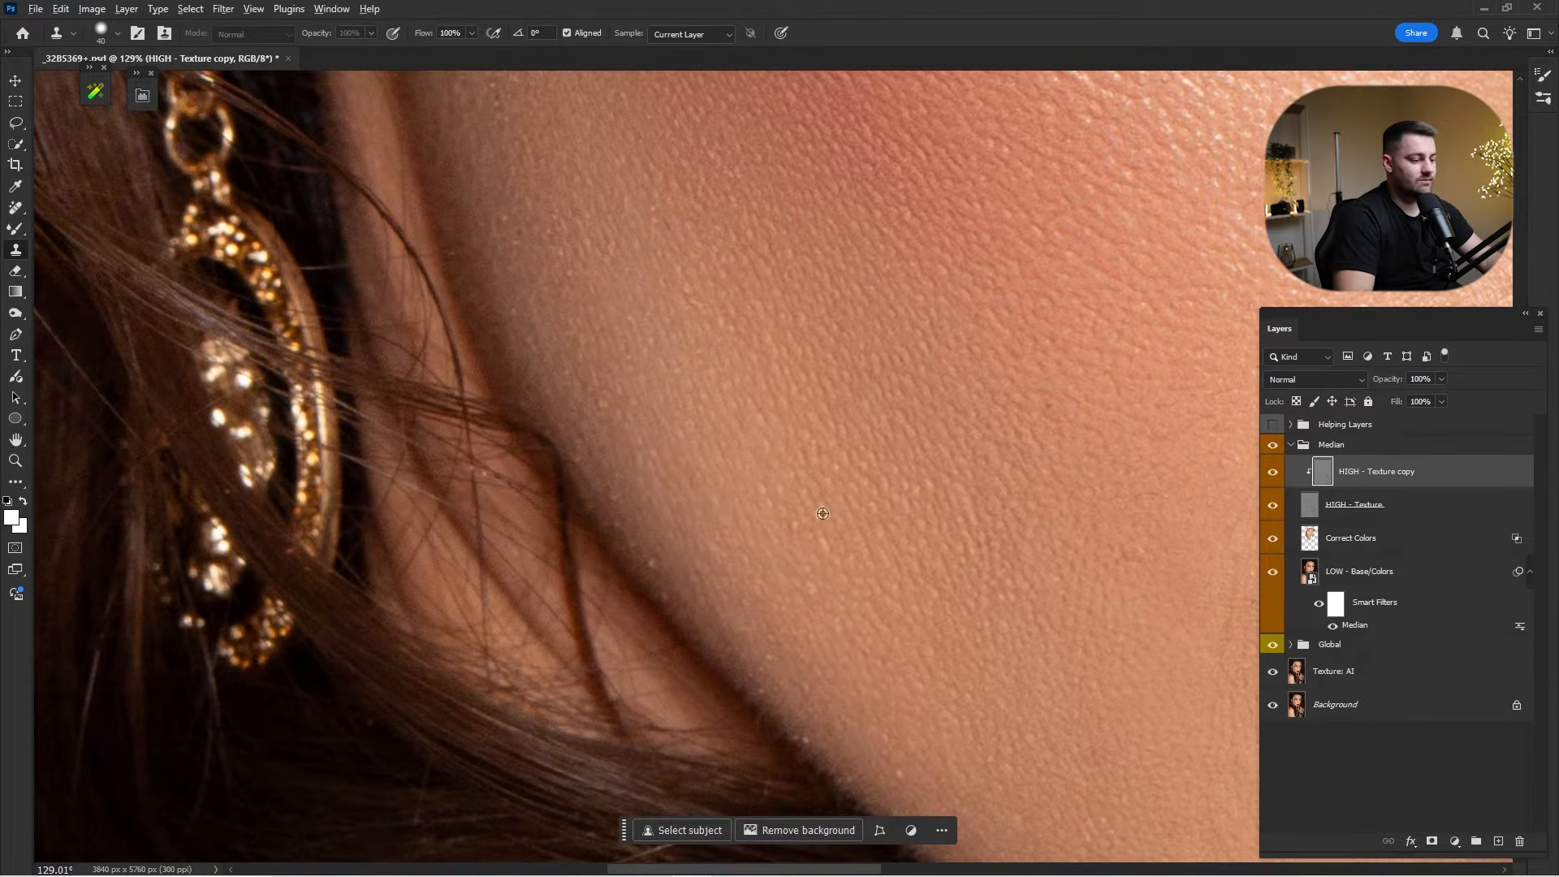
left_click(823, 514, "alt")
left_click_drag(936, 483, 763, 532)
left_click(870, 492, "alt")
left_click_drag(859, 480, 774, 364)
left_click(818, 498, "alt")
left_click(887, 489)
Clone clean texture over uneven skin on the cheek toward the mouth with a 40 px brush.
left_click(884, 424, "alt")
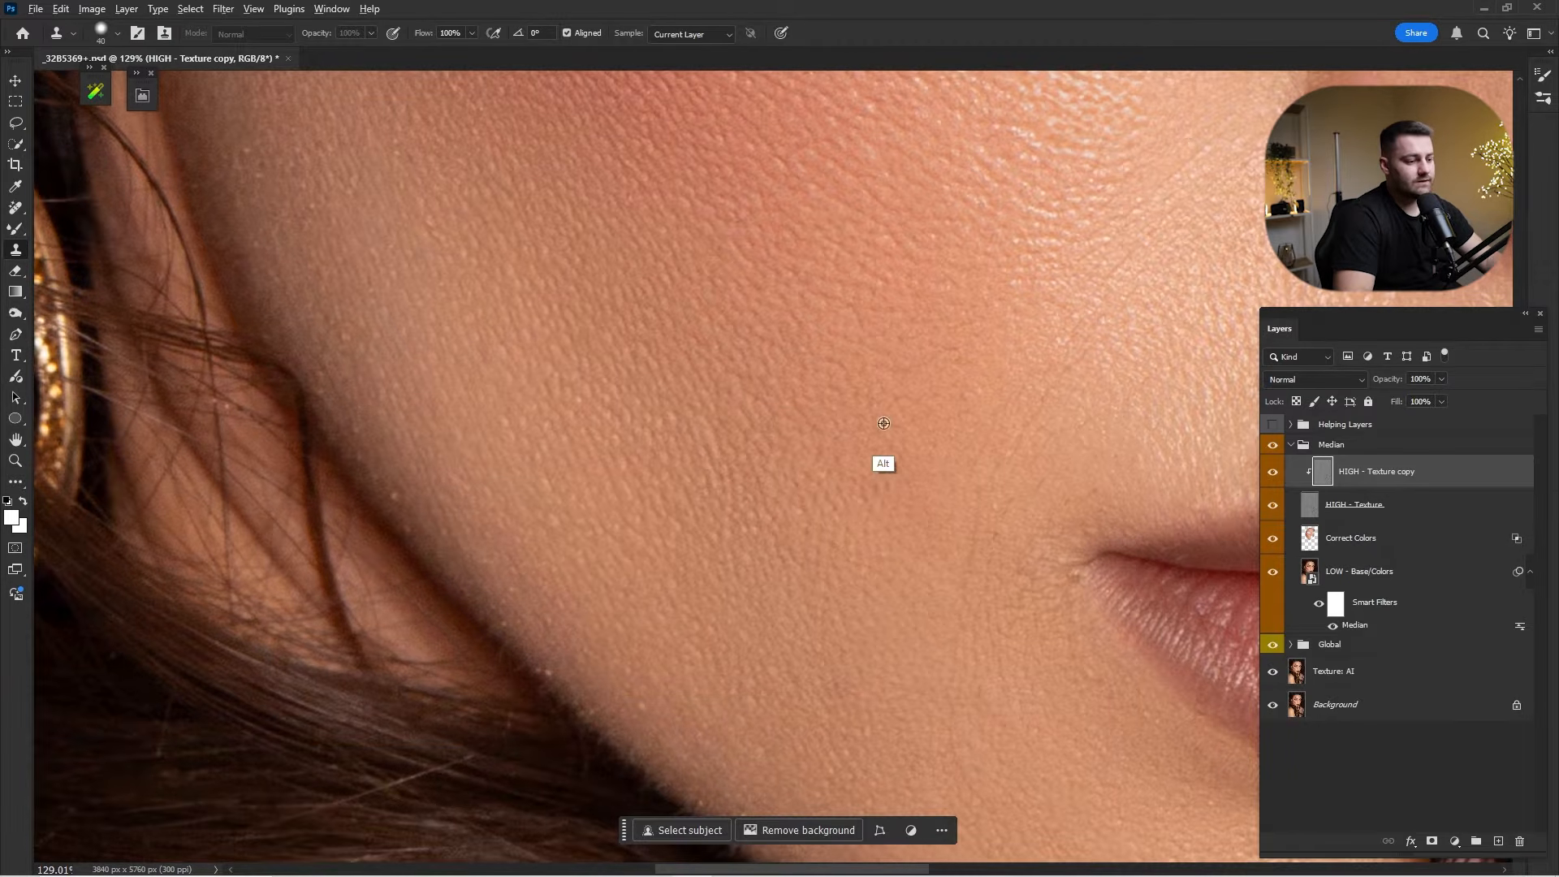
left_click(955, 337)
left_click_drag(903, 443, 793, 460)
left_click(846, 475, "alt")
Clone clean texture over the skin between the nose and the mouth corner and around the mouth with a 35 px brush.
left_click_drag(966, 342, 867, 464)
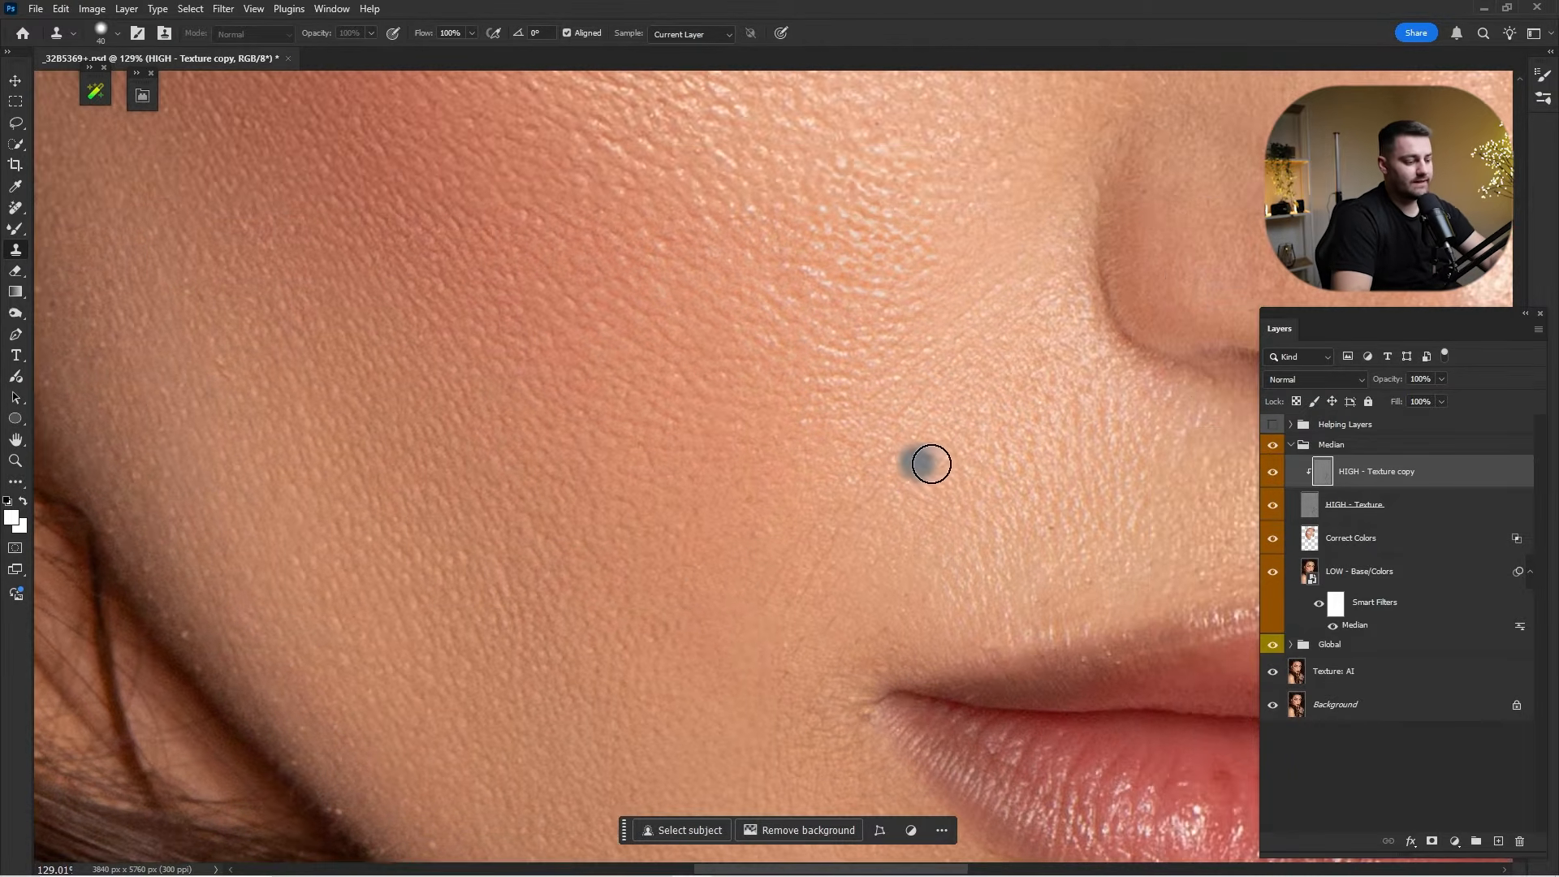
key("[")
left_click(918, 444, "alt")
left_click(906, 396)
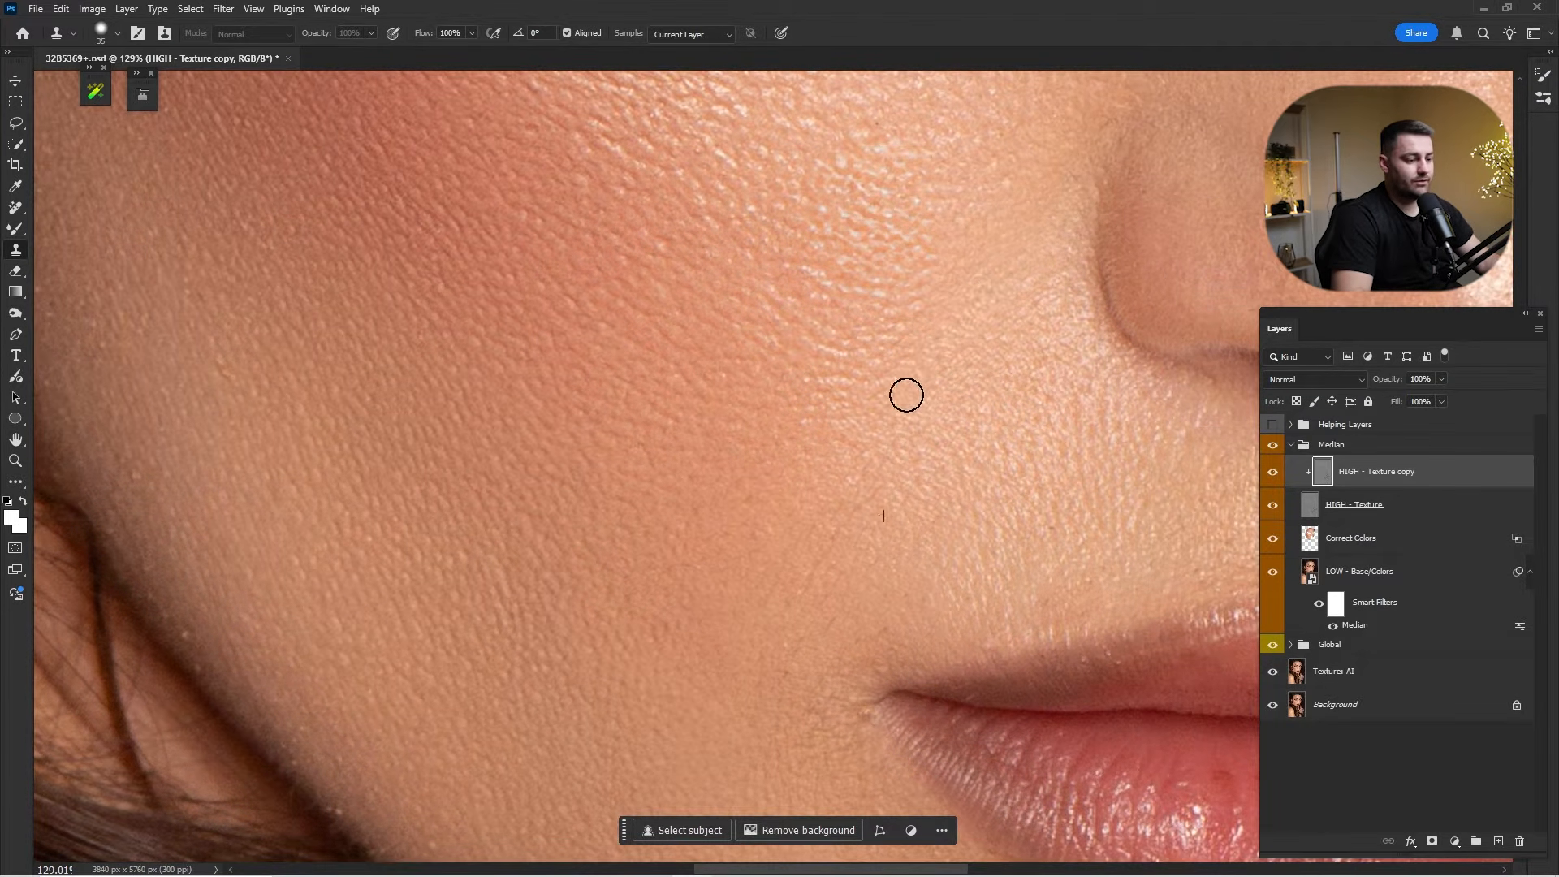
left_click_drag(822, 570, 871, 407)
left_click(801, 479, "alt")
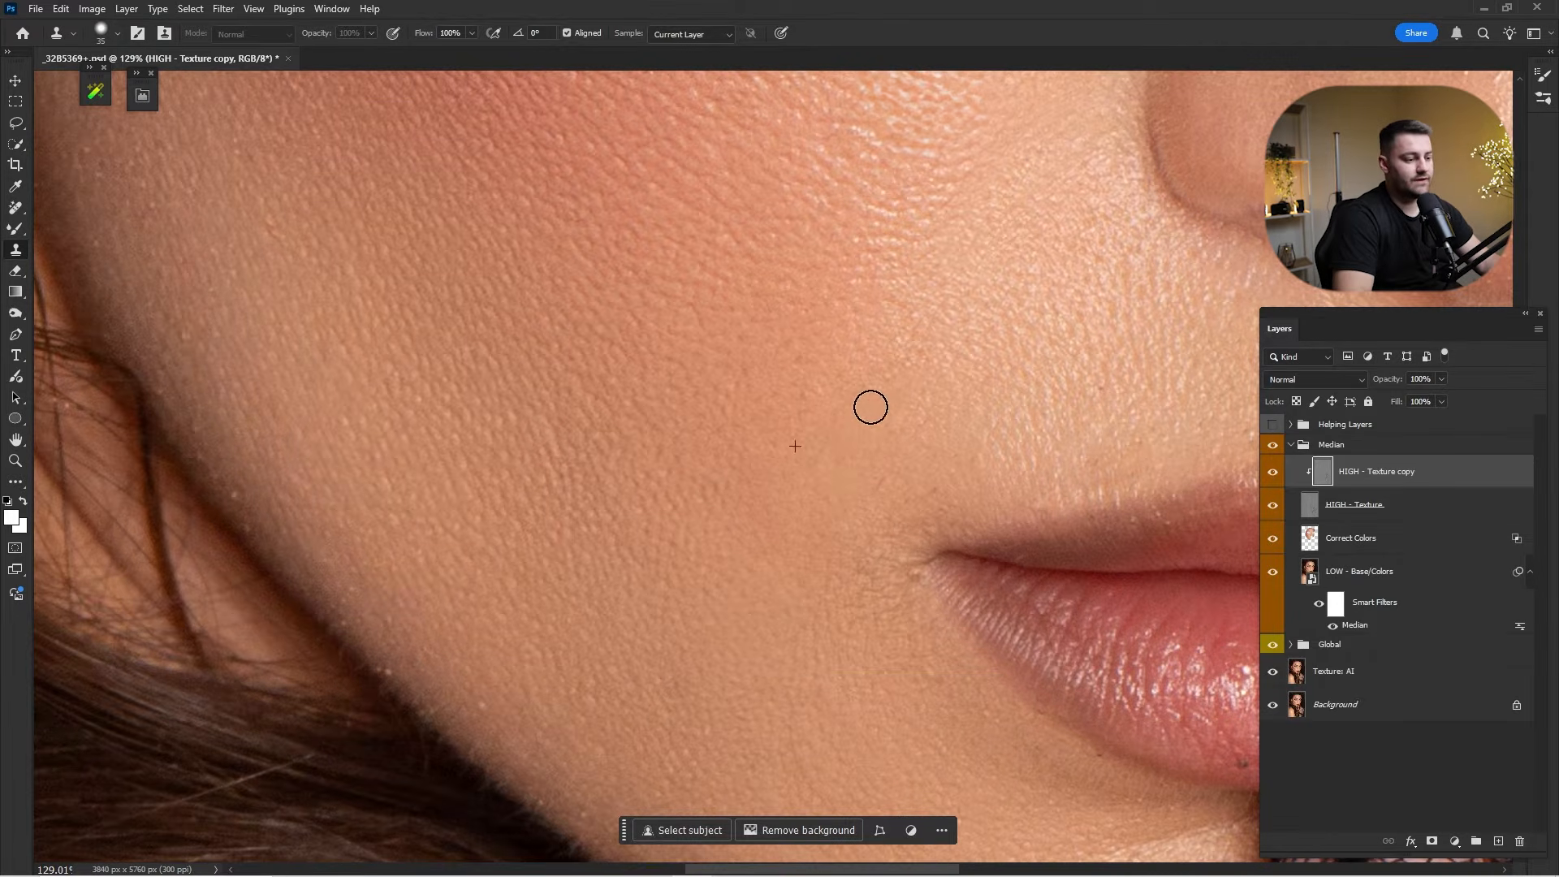
left_click_drag(855, 519, 813, 636)
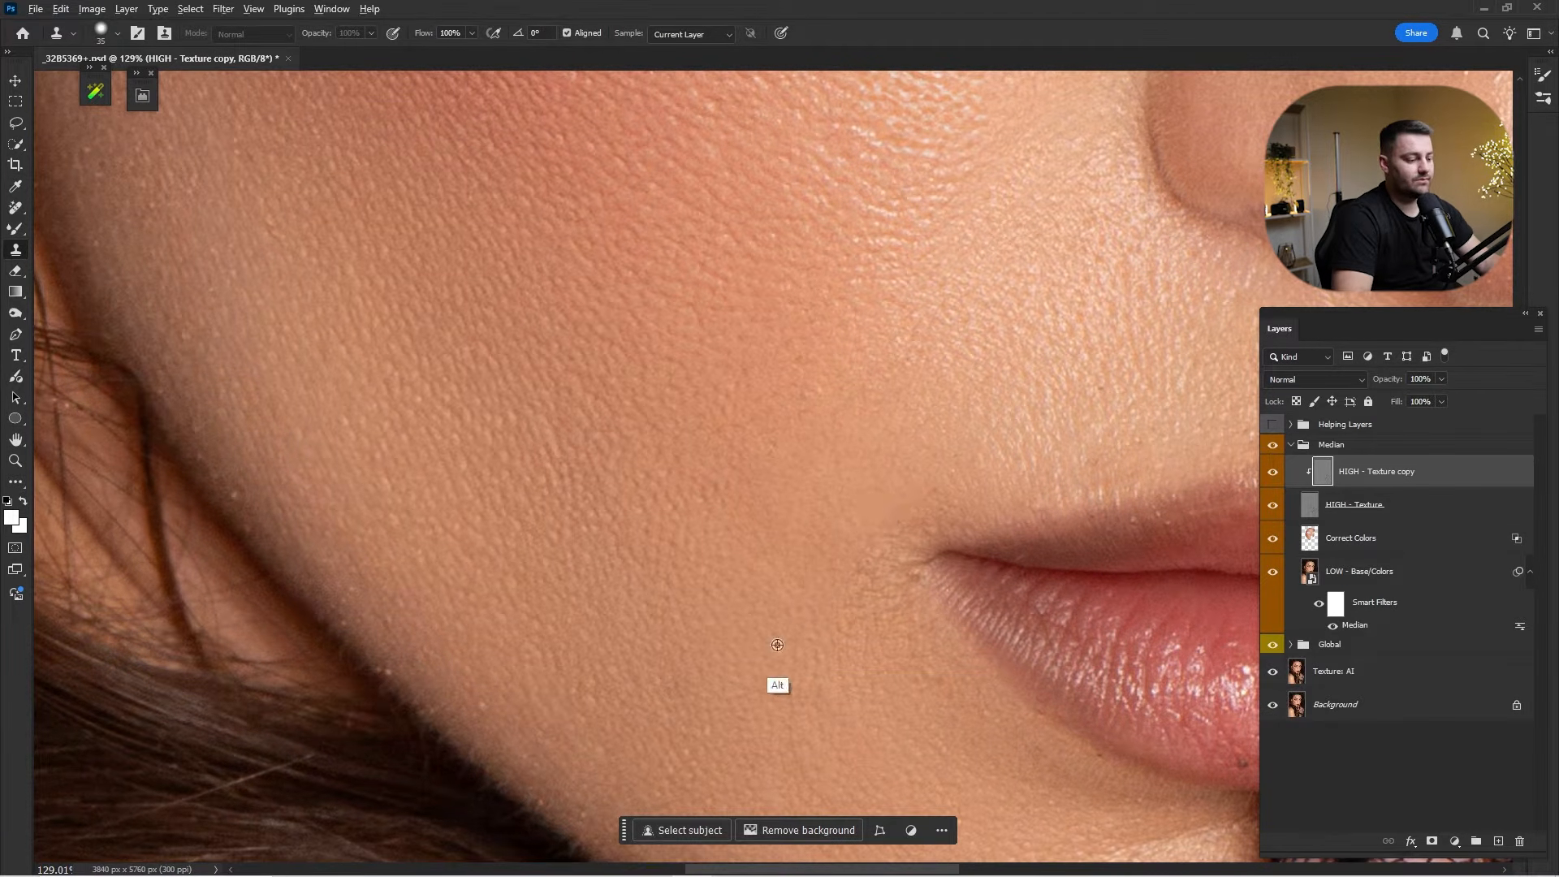
mouse_move(906, 613)
left_mouse_down()
mouse_move(884, 568)
mouse_move(522, 516)
left_mouse_up()
left_click_drag(790, 393, 798, 615)
left_click(798, 563, "alt")
mouse_move(744, 551)
left_mouse_down()
mouse_move(733, 569)
mouse_move(737, 498)
mouse_move(885, 435)
mouse_move(1010, 412)
left_mouse_up()
Clone clean texture over rough spots on the cheek beside the nose and below the eye with a 35 px brush.
scroll(915, 425, "up", 8)
left_click(882, 480, "alt")
left_click_drag(866, 431, 887, 449)
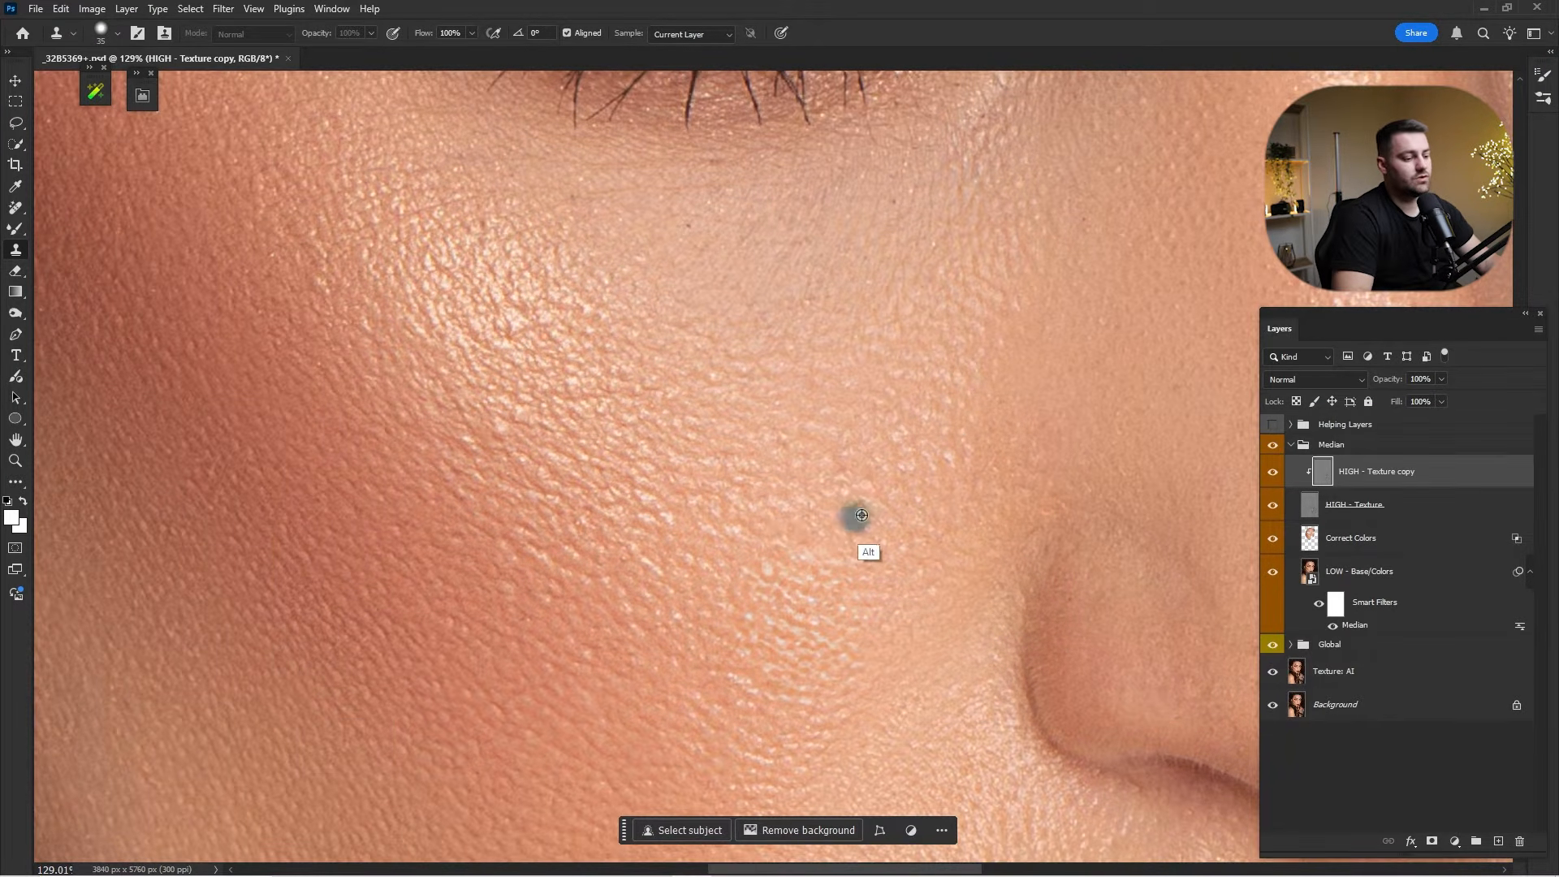
left_click(862, 515, "alt")
left_click_drag(881, 562, 884, 578)
left_click(781, 599, "alt")
left_click_drag(765, 631, 751, 651)
left_click_drag(661, 452, 883, 562)
left_click(760, 489, "alt")
left_click_drag(733, 451, 724, 547)
Clone clean texture over the remaining uneven skin between the upper cheek and the side of the nose with a 35 px brush.
mouse_move(934, 366)
left_mouse_down()
mouse_move(877, 484)
mouse_move(884, 552)
left_mouse_up()
mouse_move(1021, 361)
left_mouse_down()
mouse_move(915, 483)
mouse_move(884, 623)
left_mouse_up()
mouse_move(952, 557)
left_mouse_down()
mouse_move(874, 501)
mouse_move(930, 535)
left_mouse_up()
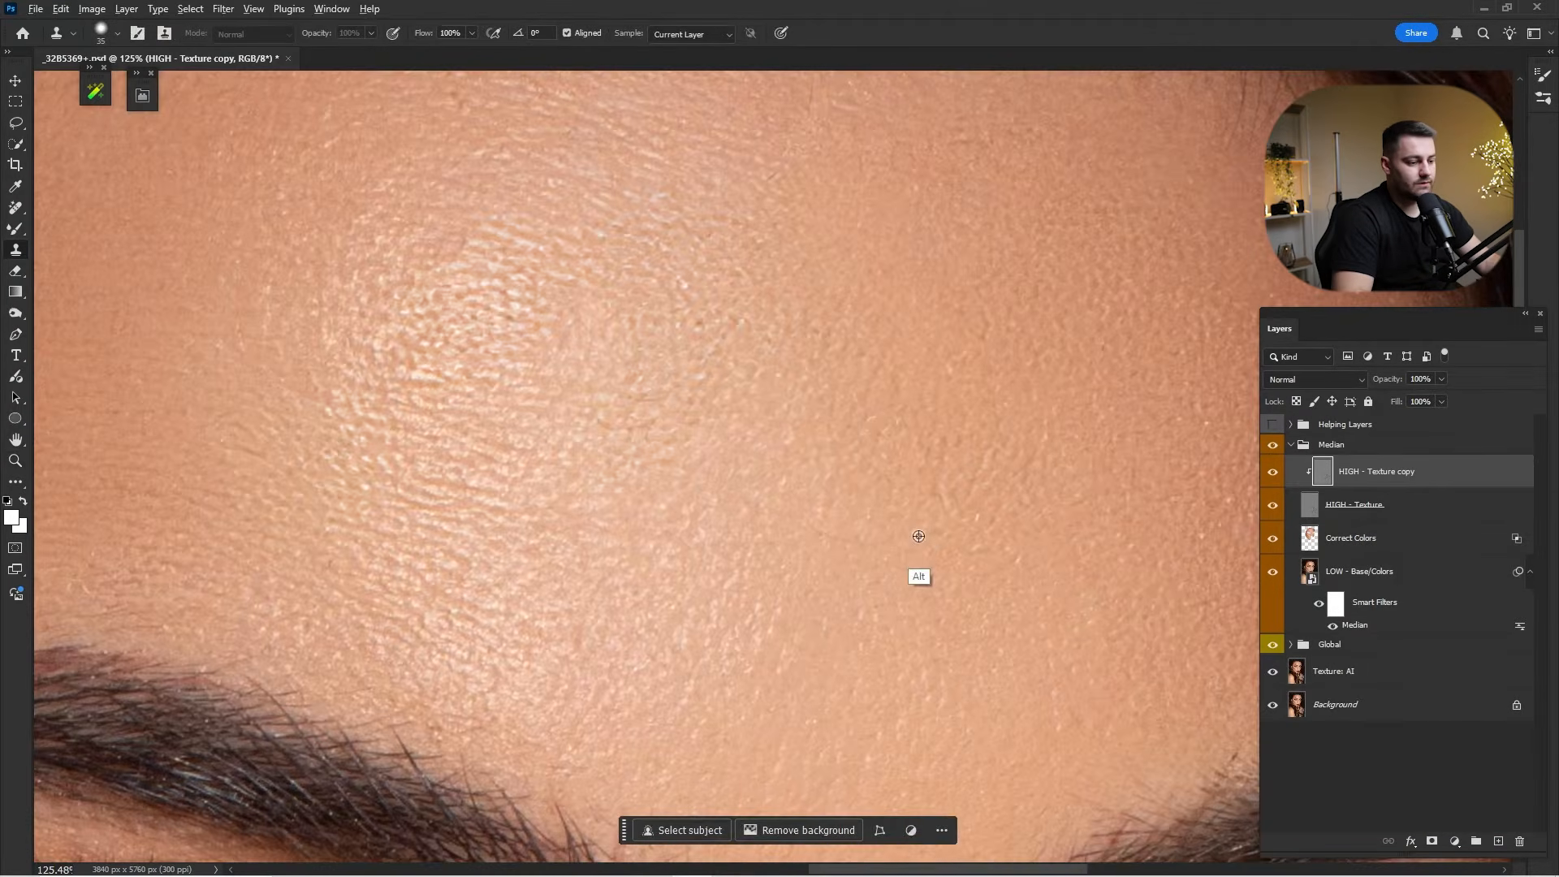
Clone clean texture over small spots from the forehead's centre toward its darker side with a 35 px brush.
mouse_move(1016, 505)
left_mouse_down()
mouse_move(1012, 468)
mouse_move(936, 396)
mouse_move(897, 406)
left_mouse_up()
left_click(973, 443, "alt")
left_click(1015, 422)
left_click(940, 467, "alt")
left_click_drag(988, 444, 966, 447)
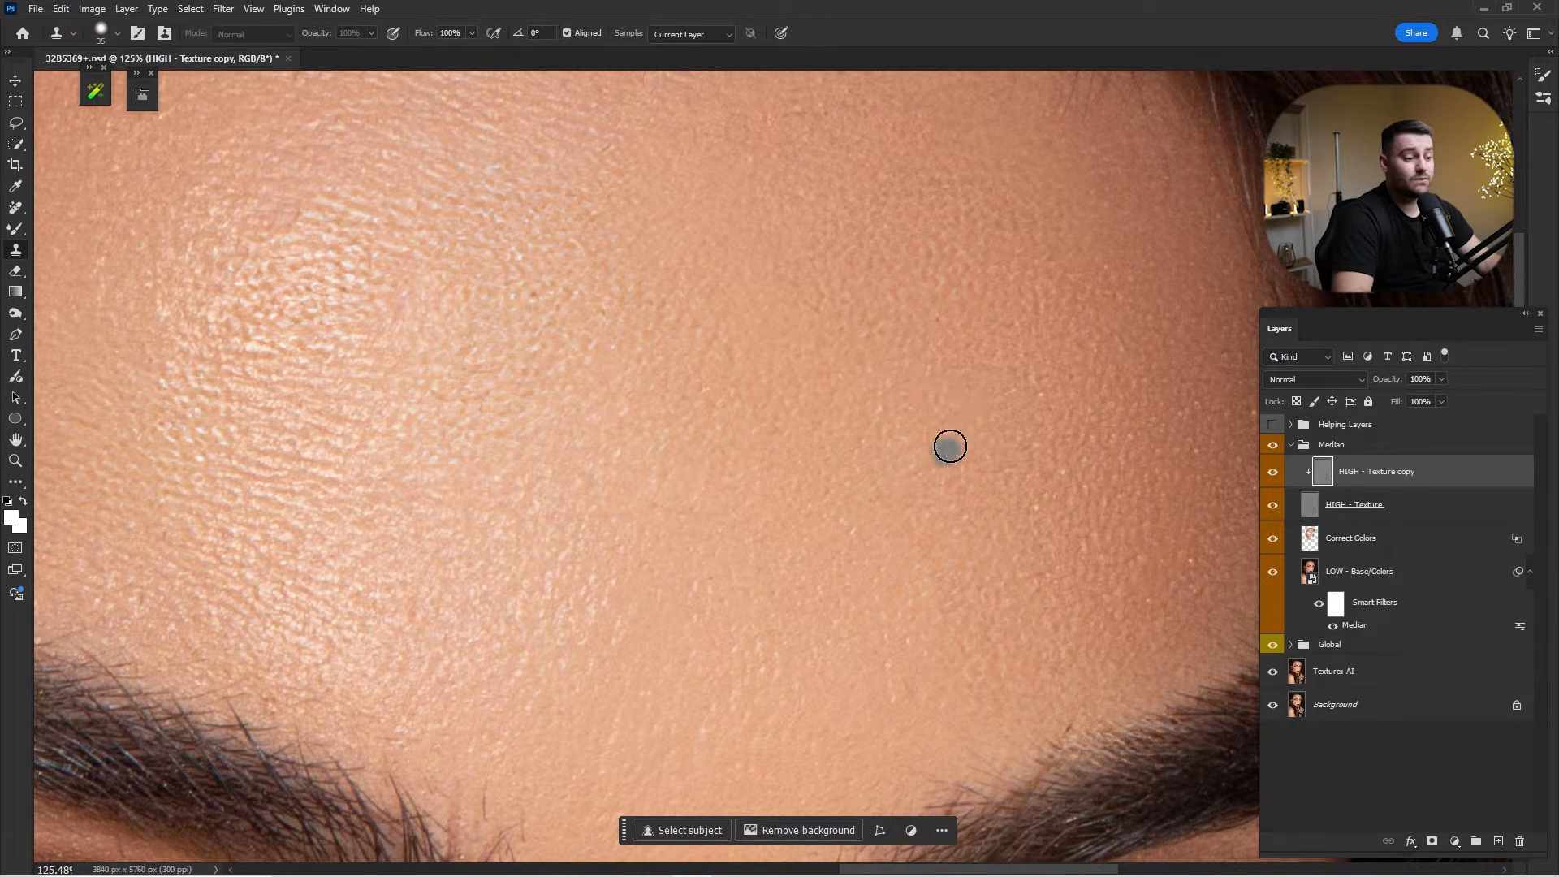
left_click_drag(990, 533, 965, 398)
left_click(1023, 505, "alt")
left_click_drag(1053, 562, 1050, 588)
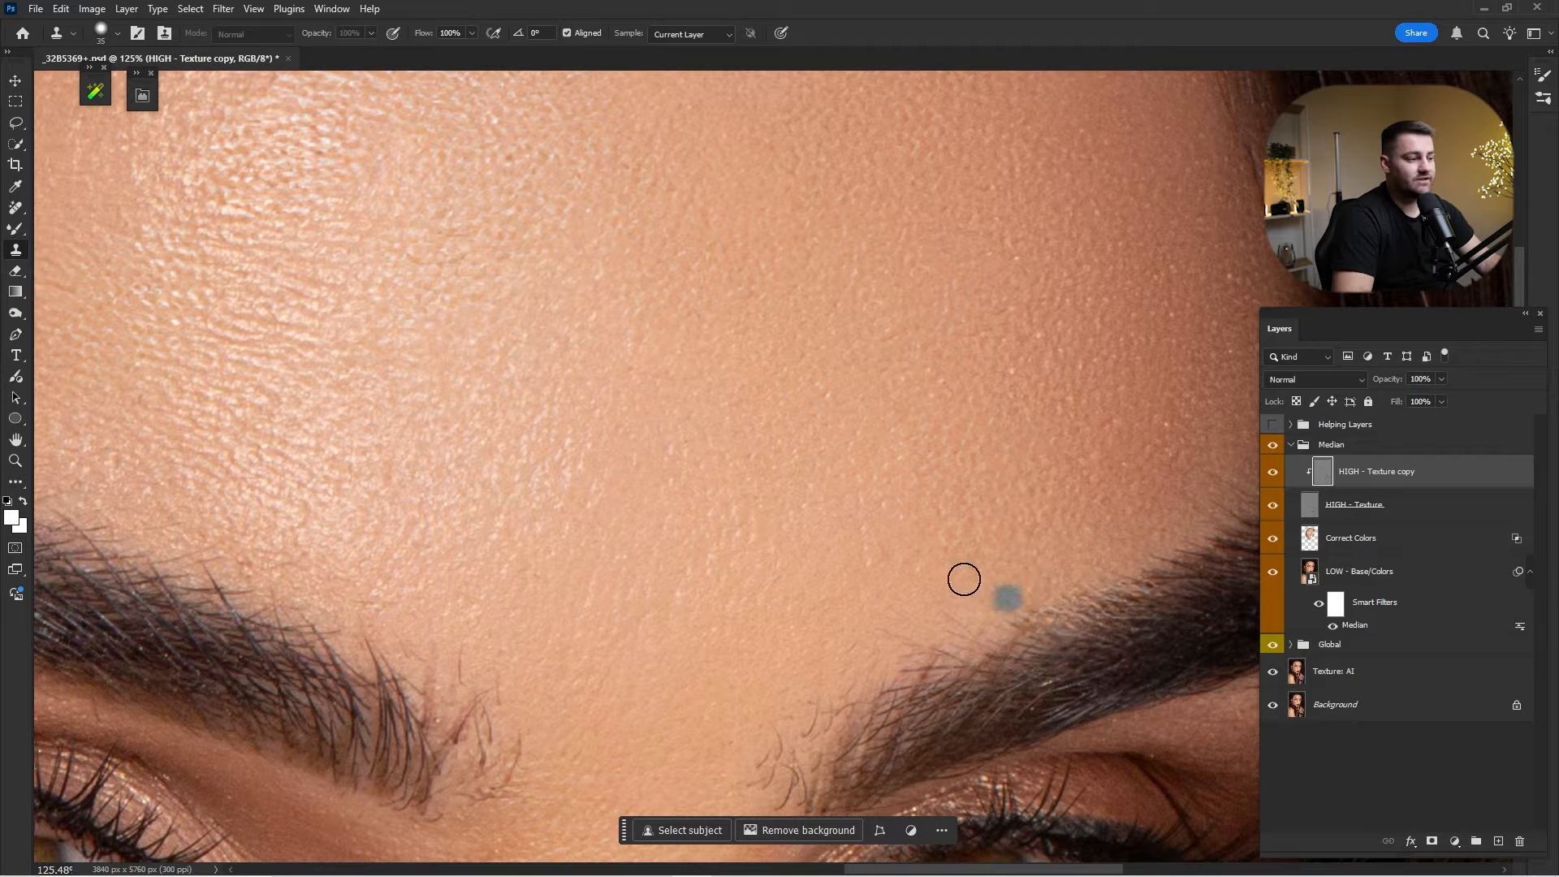
Clone clean texture over the skin between the eyebrows with a 35 px brush.
mouse_move(580, 360)
left_mouse_down()
mouse_move(929, 425)
mouse_move(937, 496)
left_mouse_up()
left_click(791, 641, "alt")
left_click_drag(737, 663, 735, 621)
left_click_drag(877, 510, 842, 461)
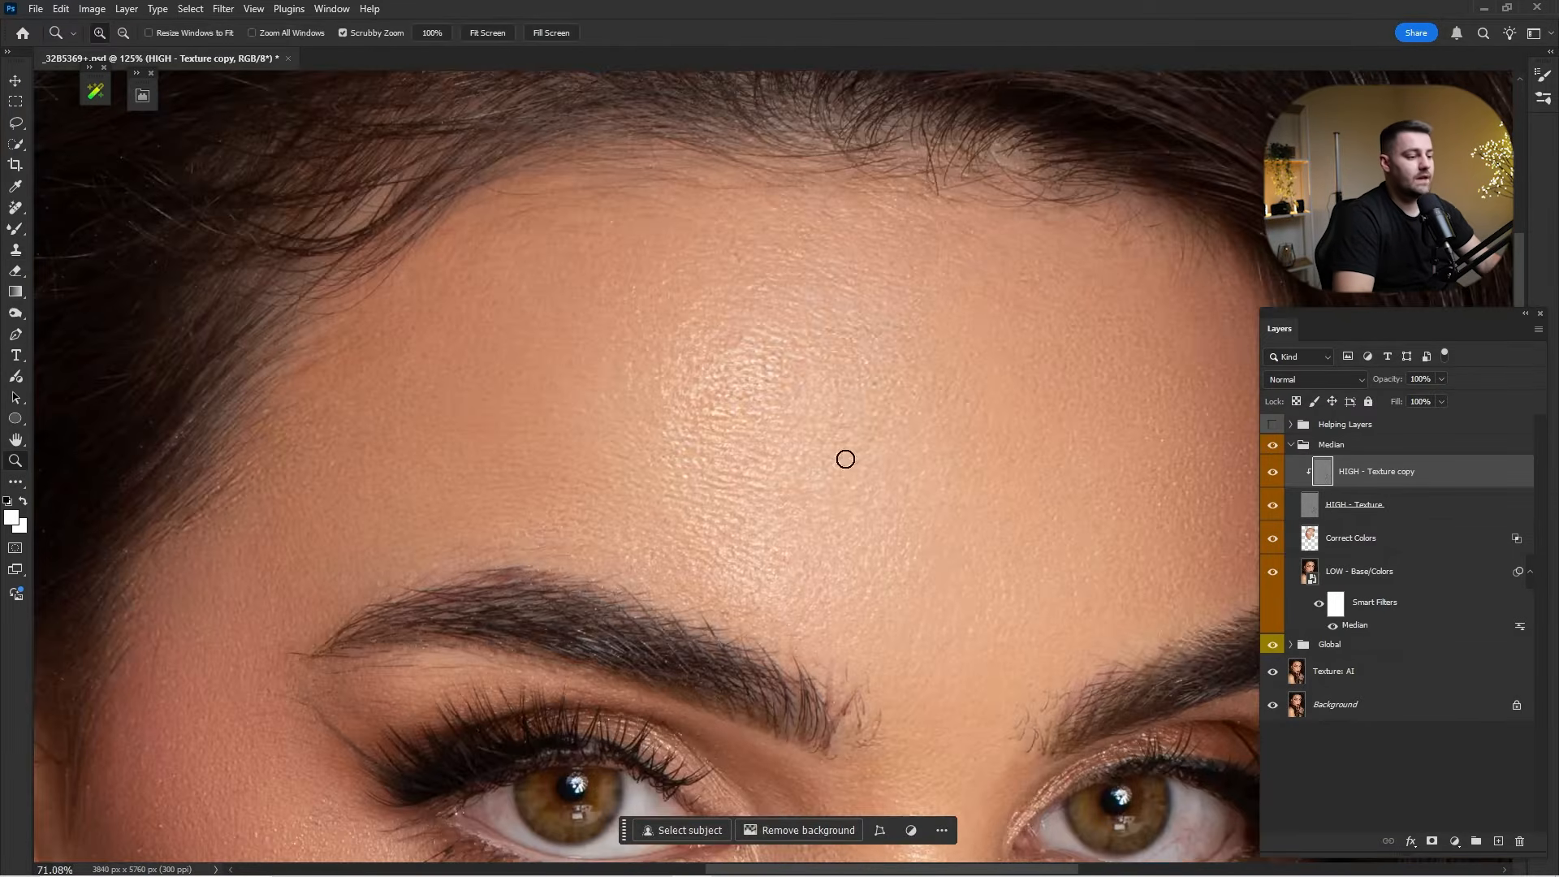
Try to clone the coarse highlight texture from the middle of the forehead onto its smoother side.
left_click(767, 441, "alt")
left_click_drag(1137, 416, 1156, 380)
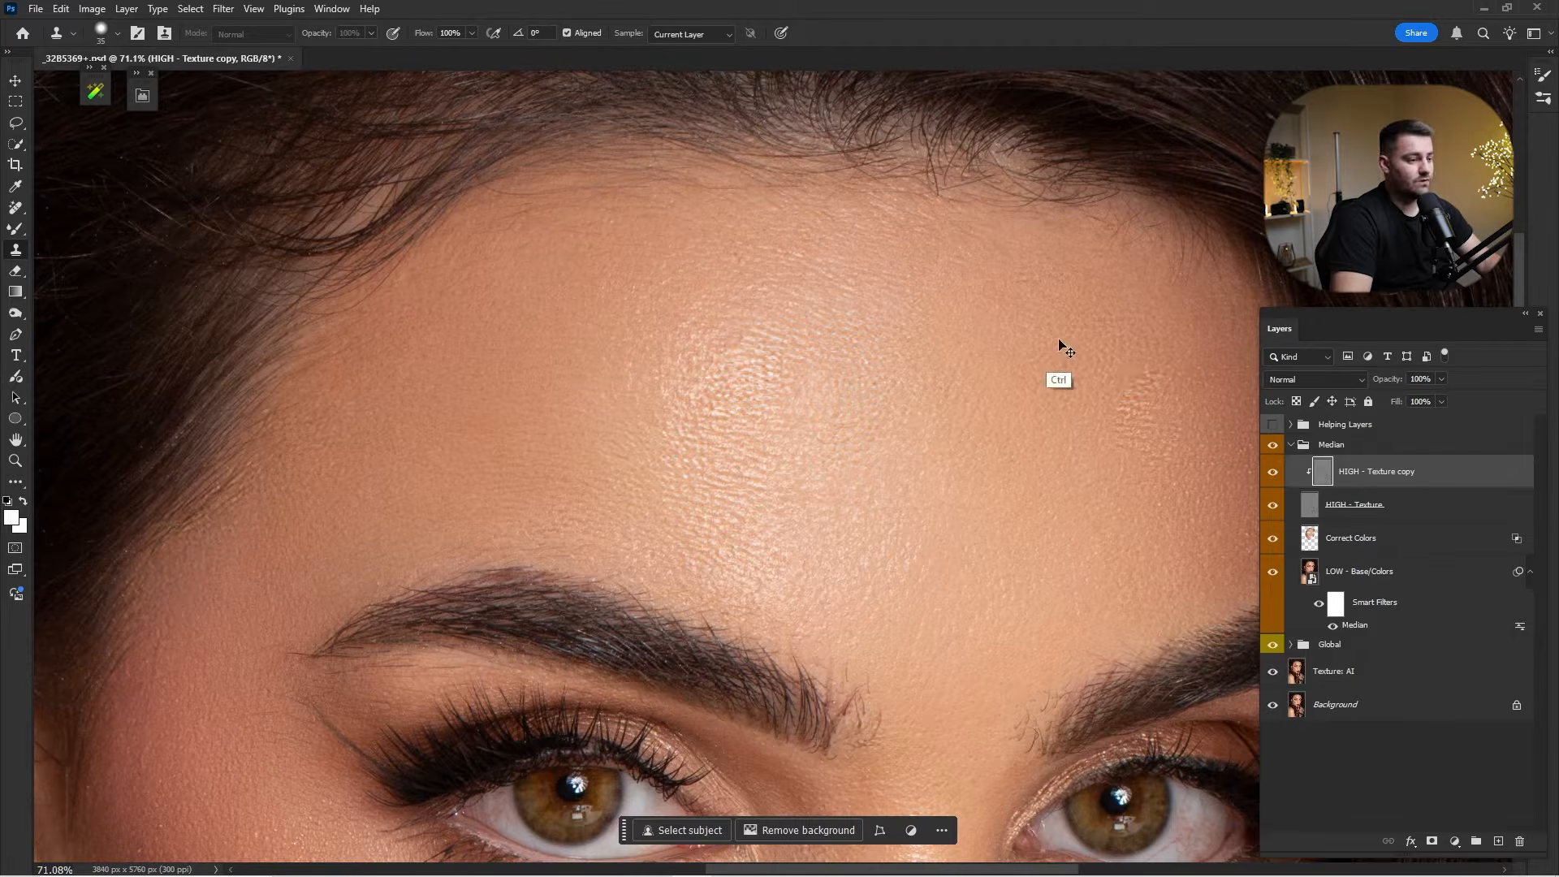
mouse_move(1054, 341)
left_mouse_down()
mouse_move(1047, 355)
mouse_move(1047, 317)
left_mouse_up()
Clone clean texture over the forehead highlight's edge and the skin just above the eyebrow with a 35 px brush.
mouse_move(790, 394)
left_mouse_down()
mouse_move(994, 361)
mouse_move(909, 404)
left_mouse_up()
left_click(821, 397, "alt")
left_click_drag(833, 511, 1069, 355)
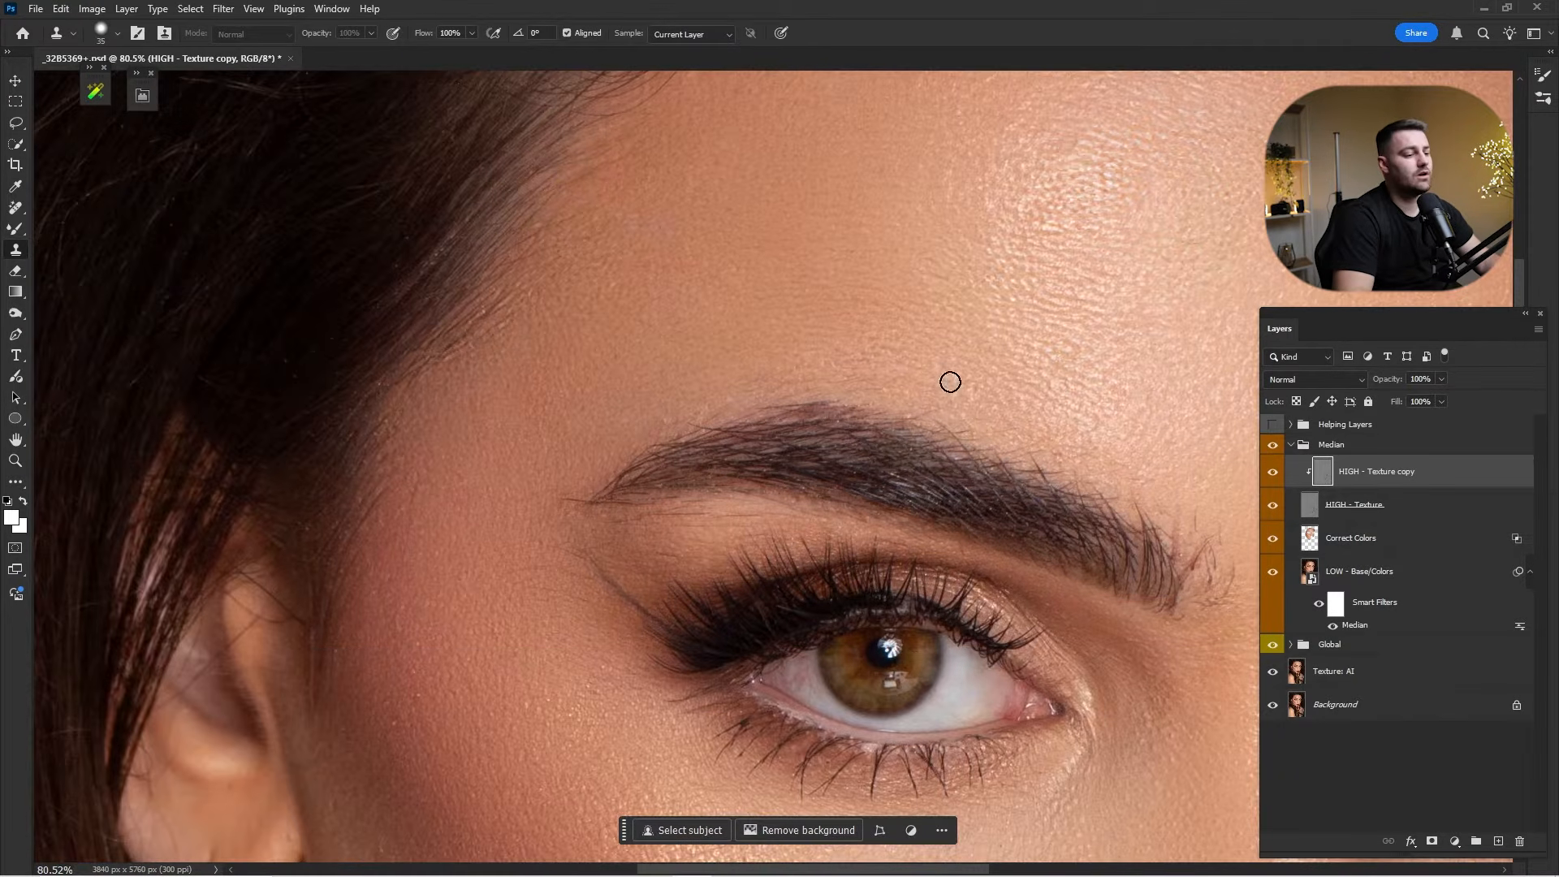
left_click_drag(931, 361, 953, 299)
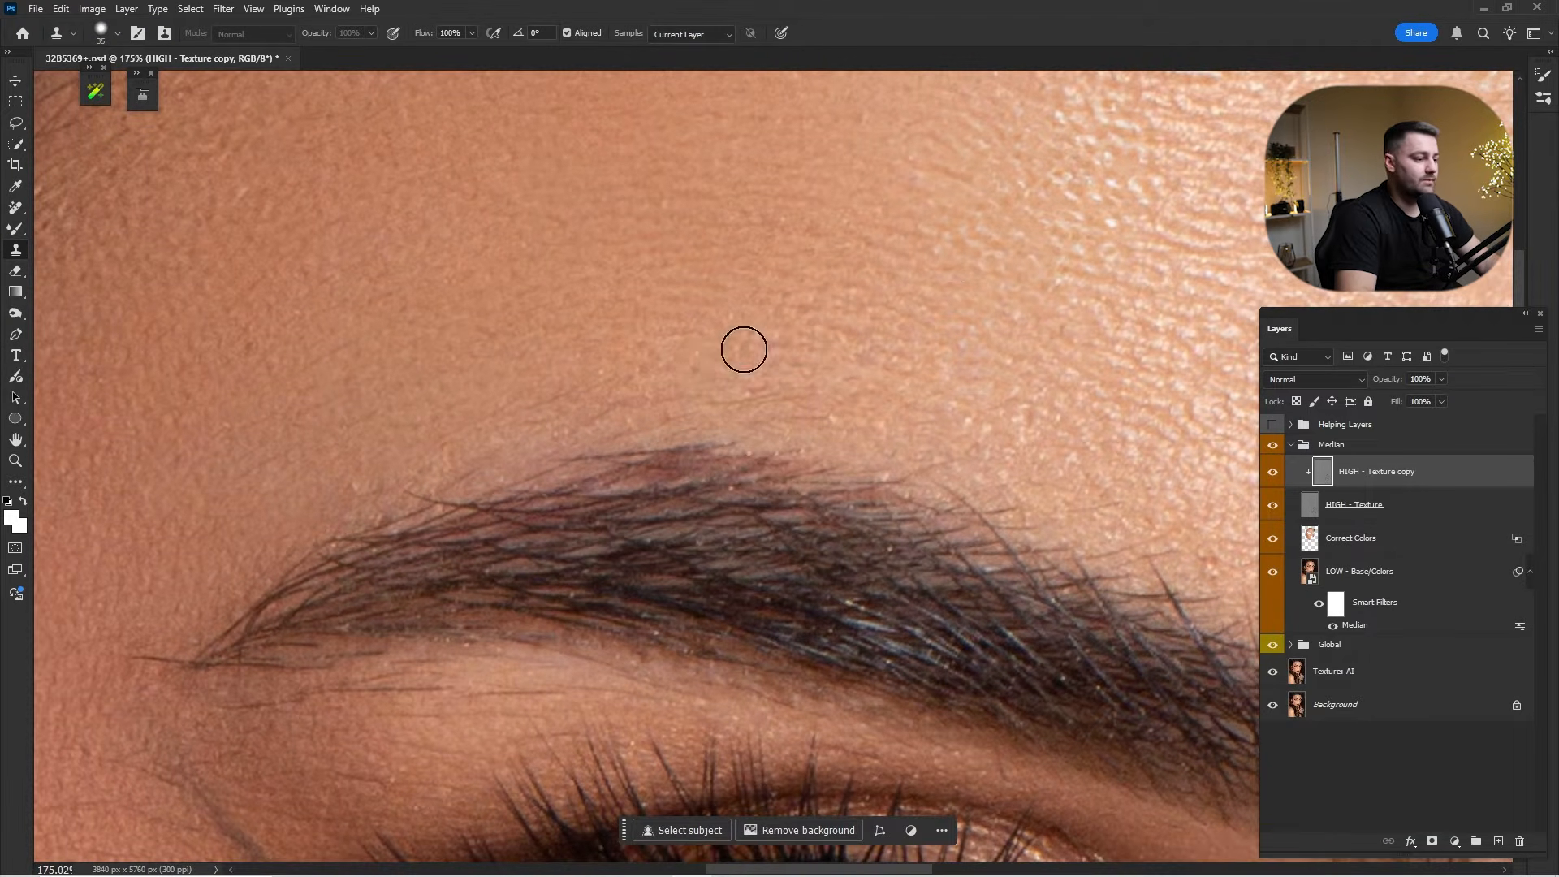
left_click_drag(642, 374, 939, 358)
Clone clean texture over the stray hairs and rough spots on the outer upper eyelid below the brow tail with a 20 px brush.
key("ctrl+space")
left_click_drag(799, 411, 731, 455)
mouse_move(691, 464)
left_mouse_down()
mouse_move(818, 404)
mouse_move(820, 509)
mouse_move(616, 445)
left_mouse_up()
left_click_drag(616, 444, 751, 443)
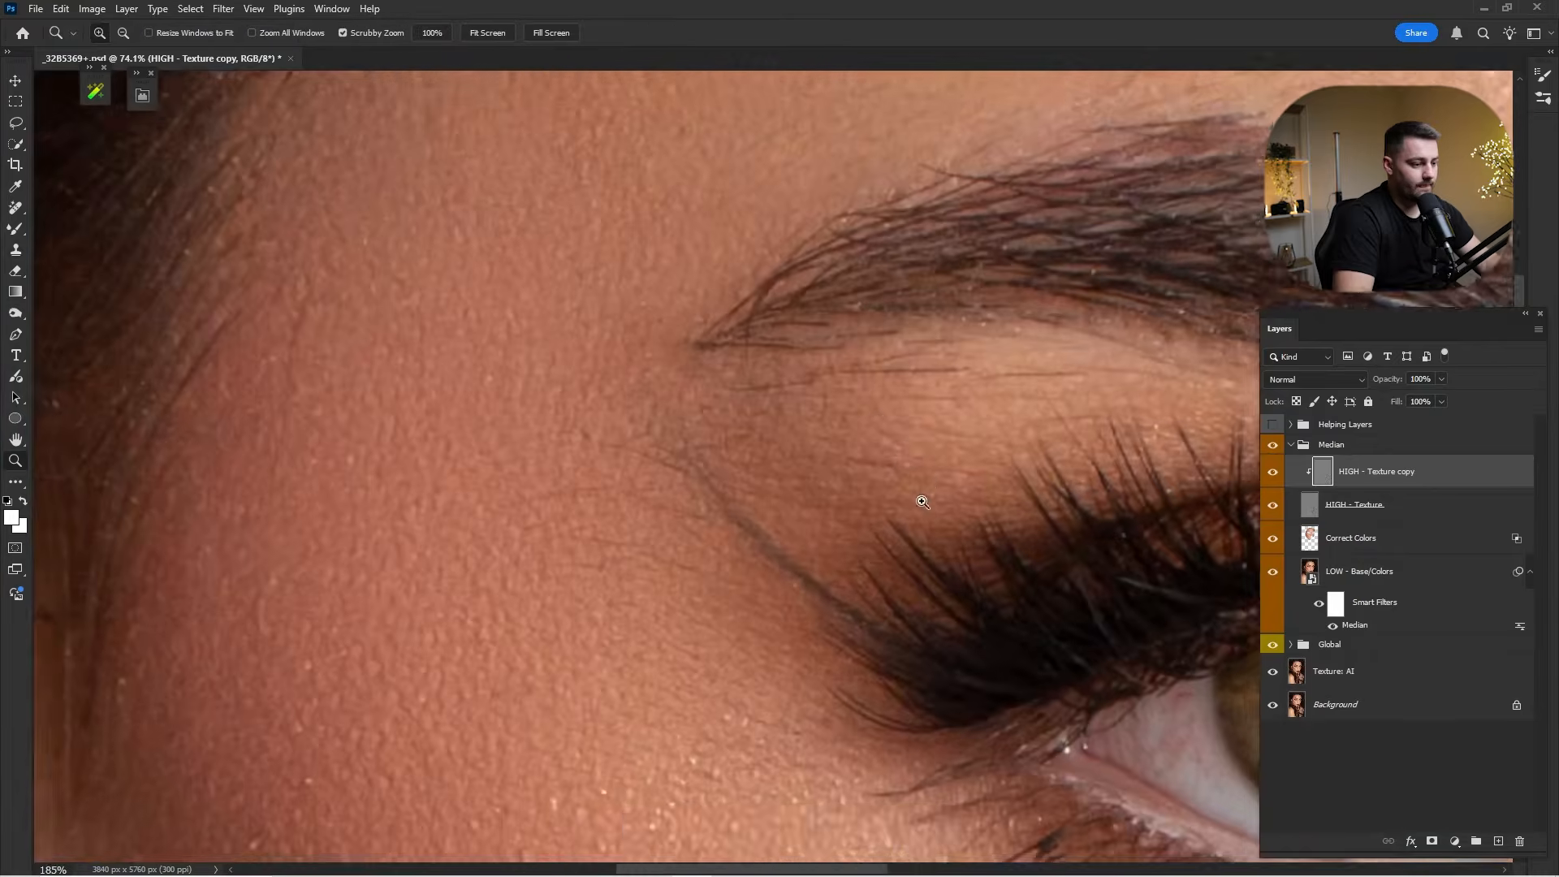
key("[")
key("[")
key("[")
left_click(908, 449, "alt")
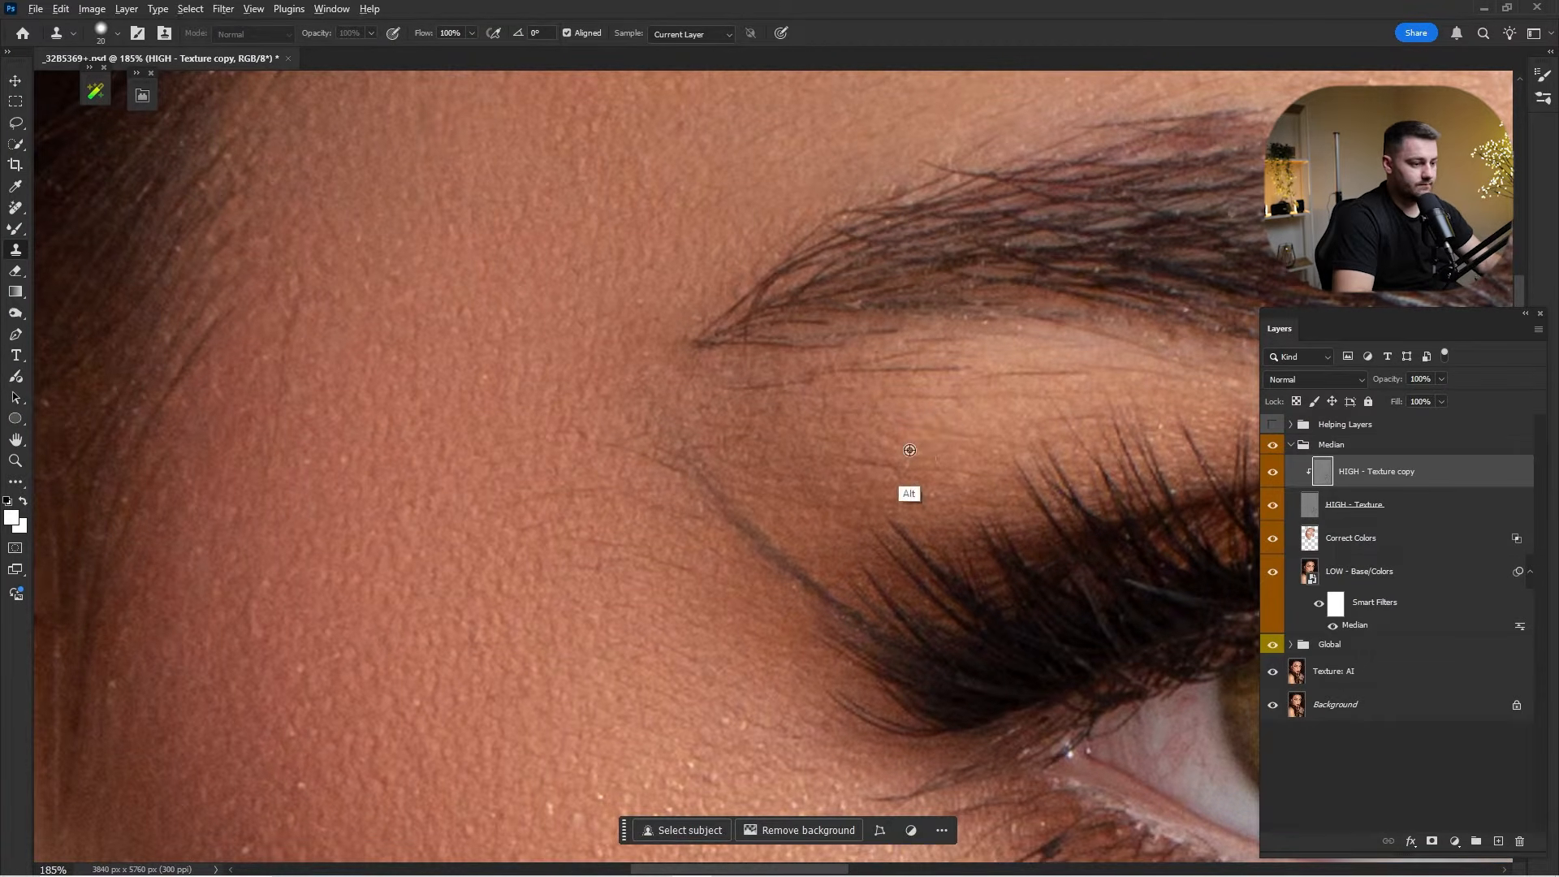
left_click_drag(908, 461, 836, 455)
mouse_move(946, 403)
left_mouse_down()
mouse_move(886, 405)
mouse_move(948, 375)
mouse_move(854, 373)
left_mouse_up()
left_click(887, 403, "alt")
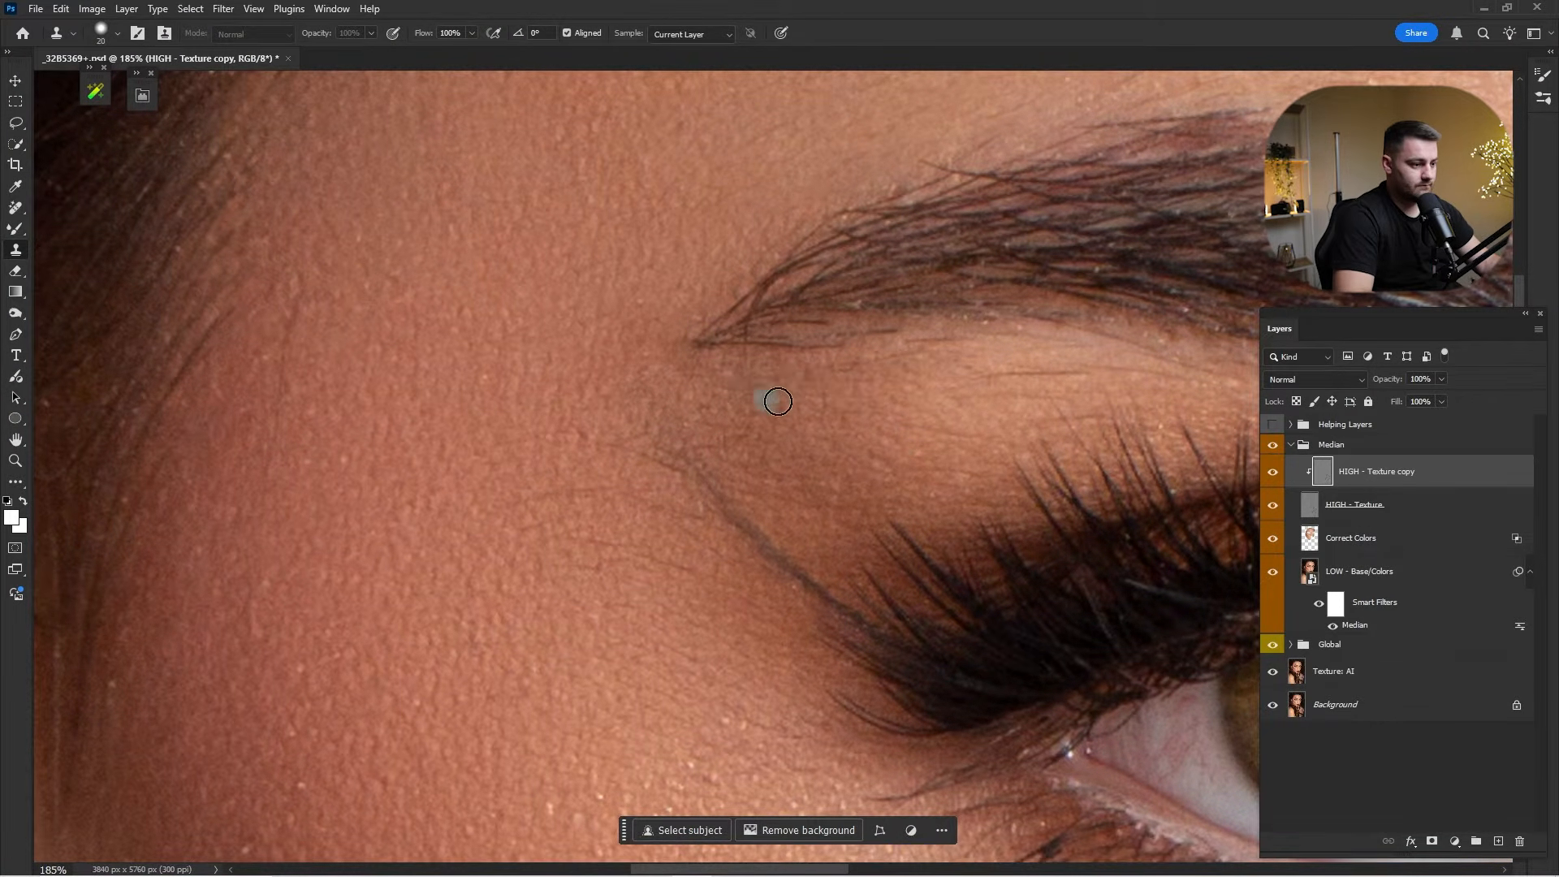
Fit the whole portrait in view, collapse the Median group and add the Skin Tone color correction group from the Williams Academy plugin.
key("ctrl+0")
left_click(1291, 445)
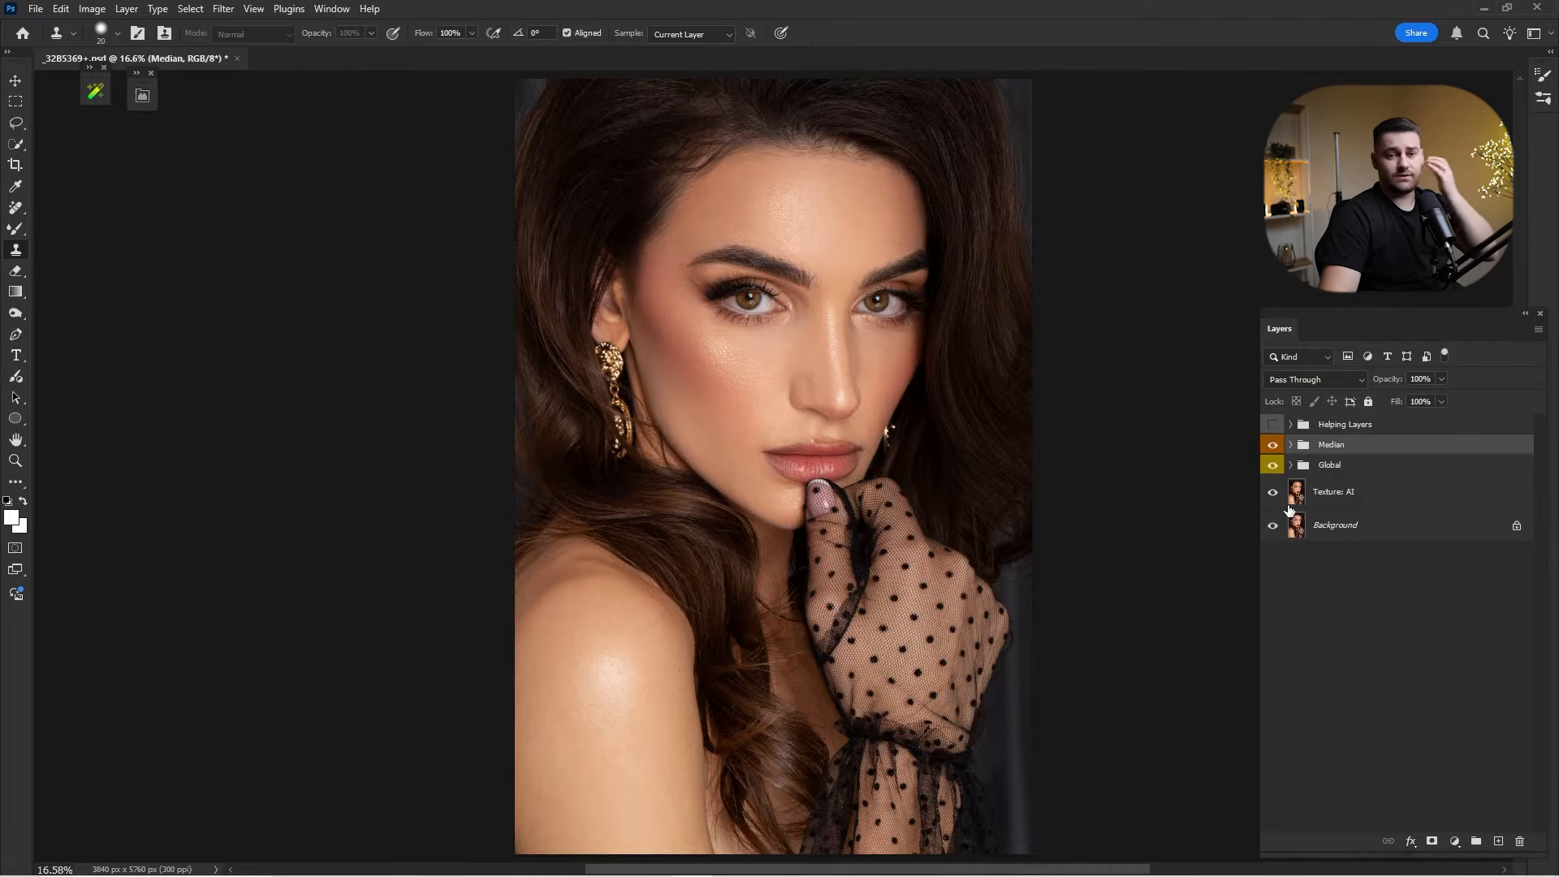
left_click(95, 93)
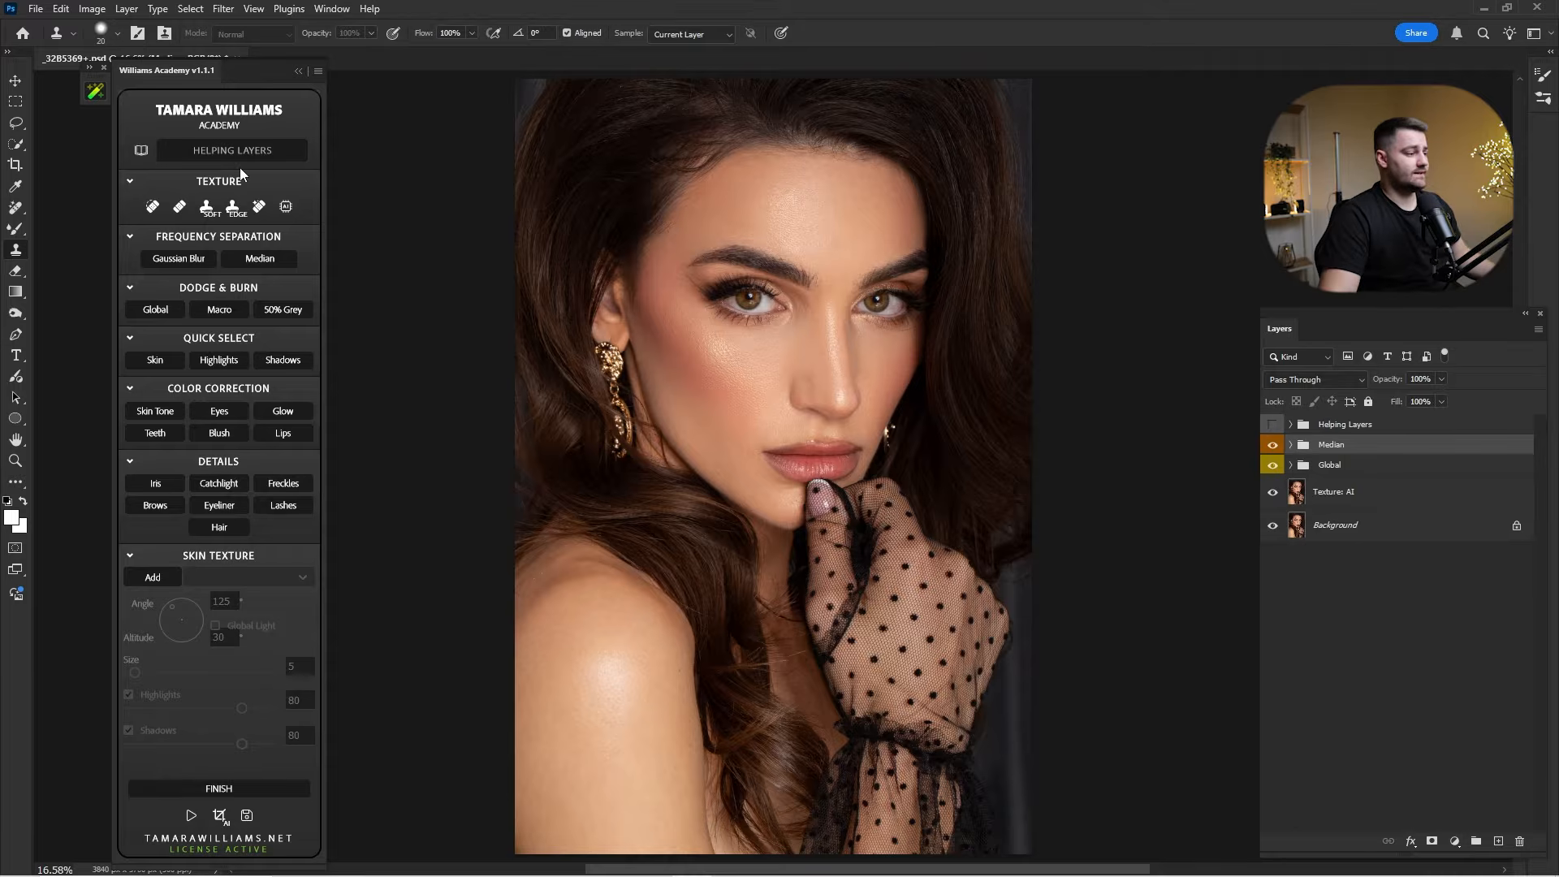
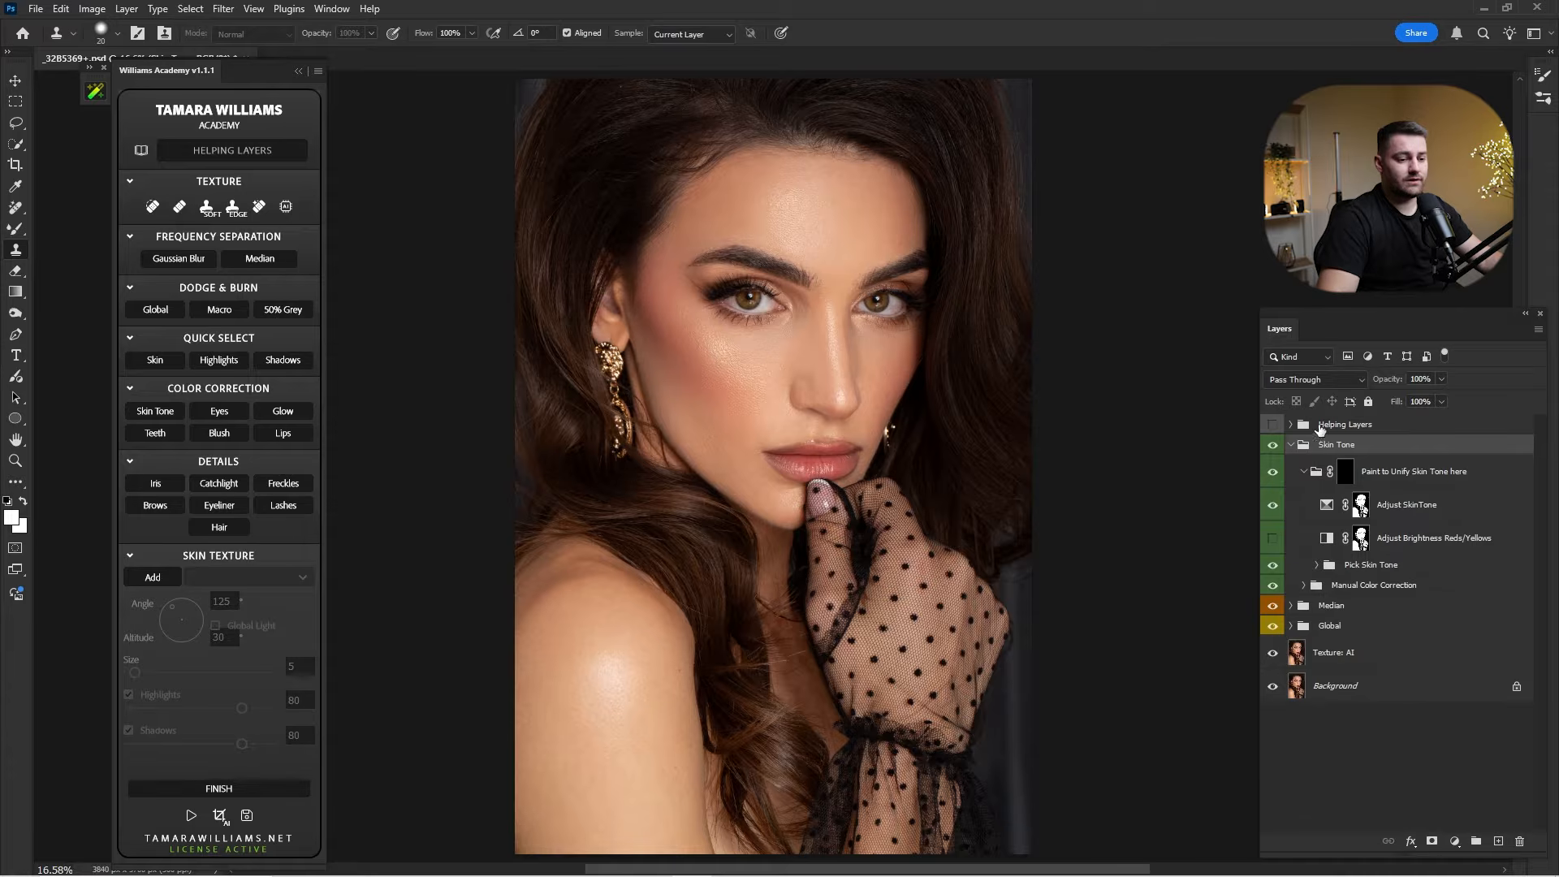
Quick-select the skin, fill that selection with white on the mask of "Paint to Unify Skin Tone here", and deselect.
left_click(1340, 479)
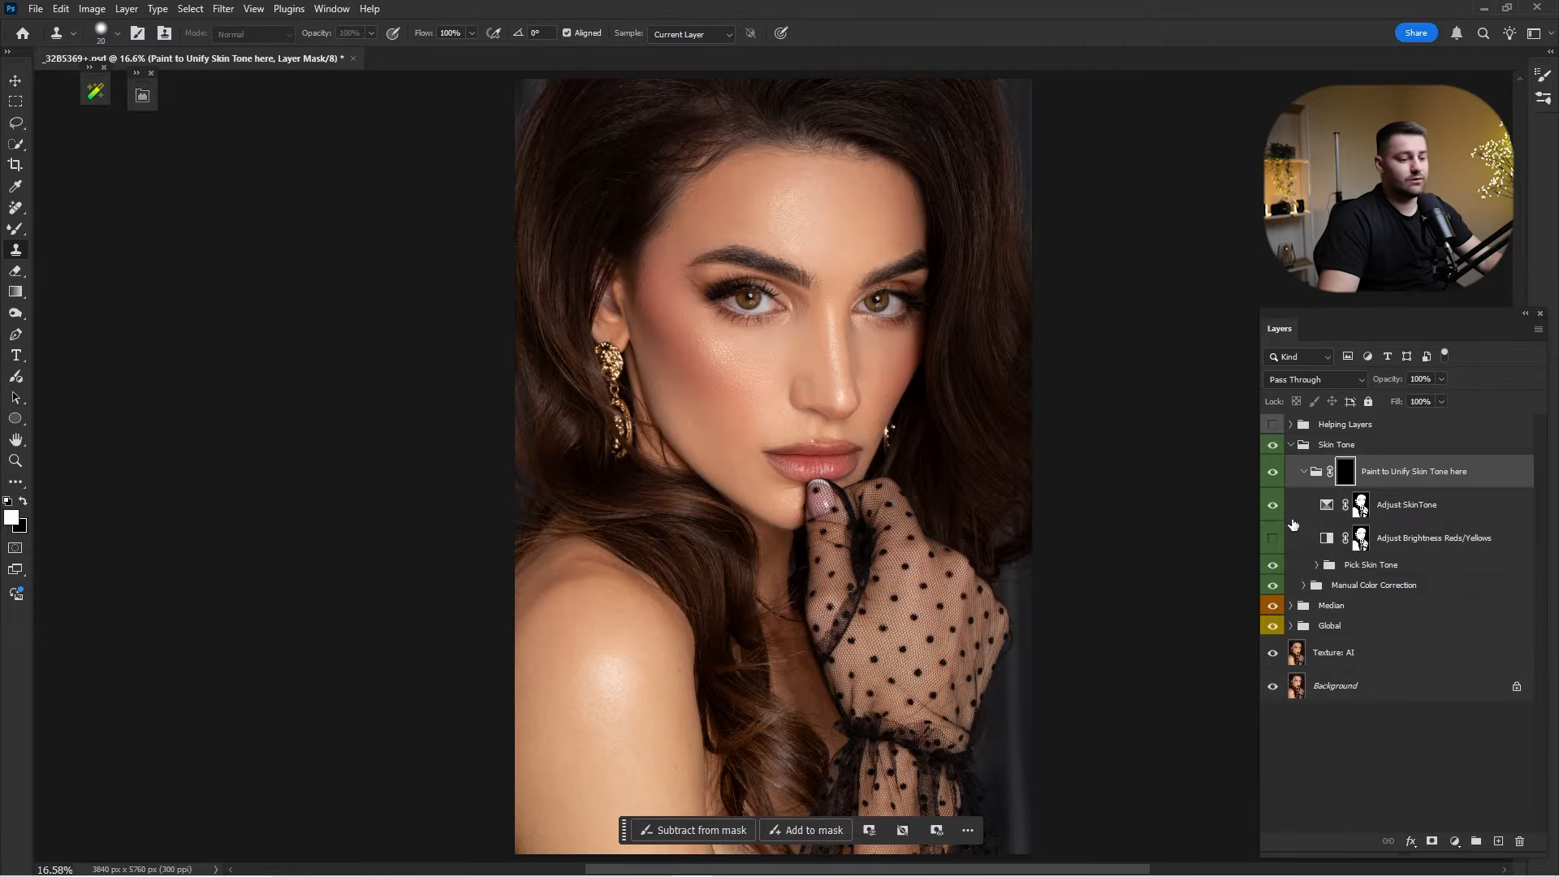
left_click(90, 97)
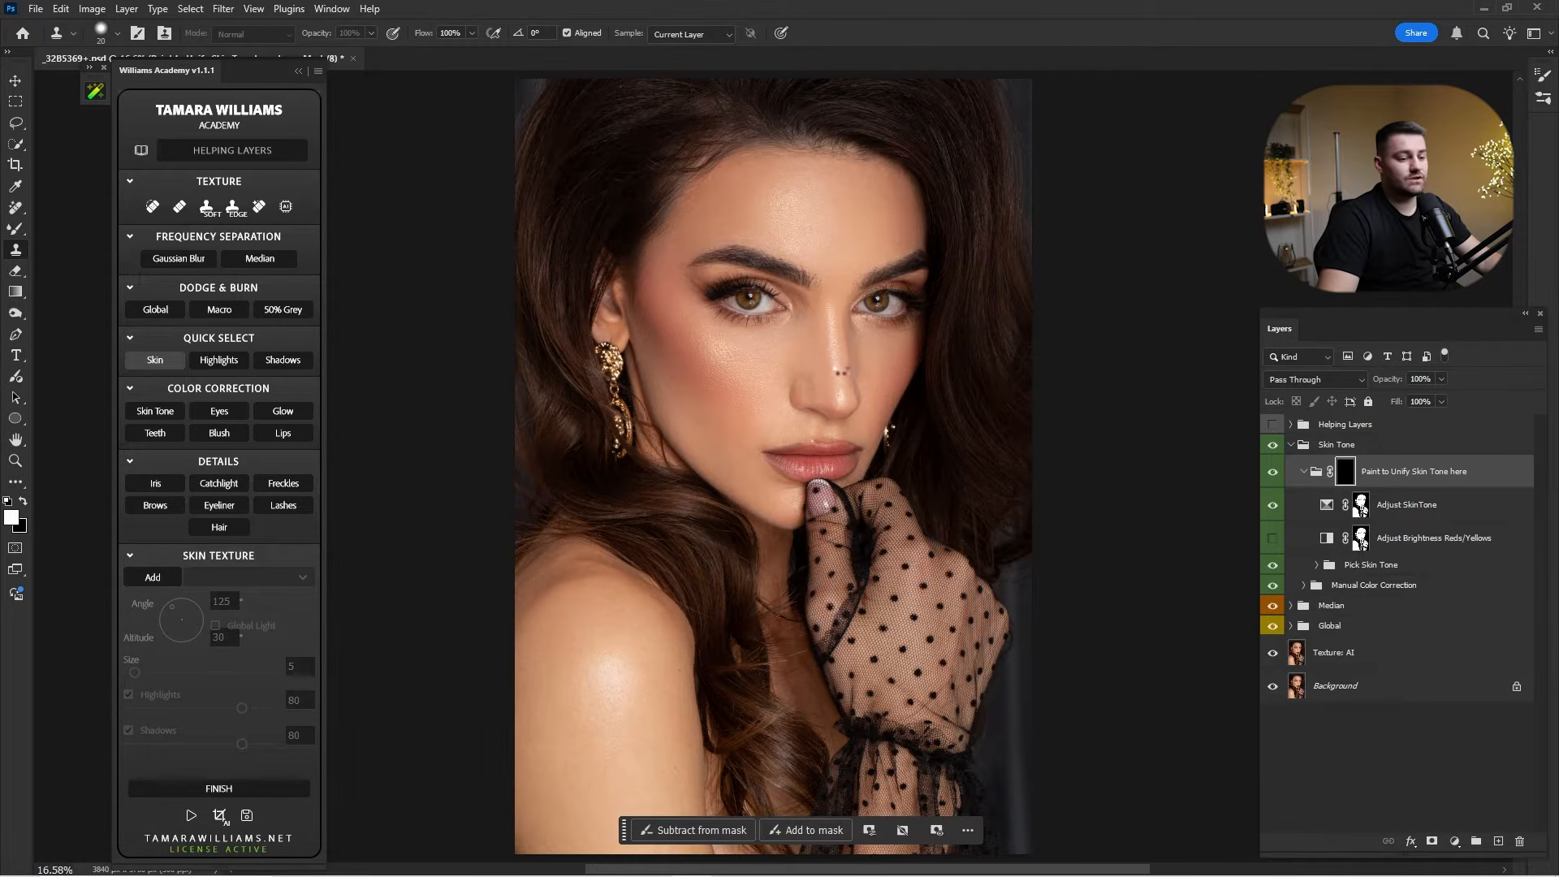
left_click(154, 359)
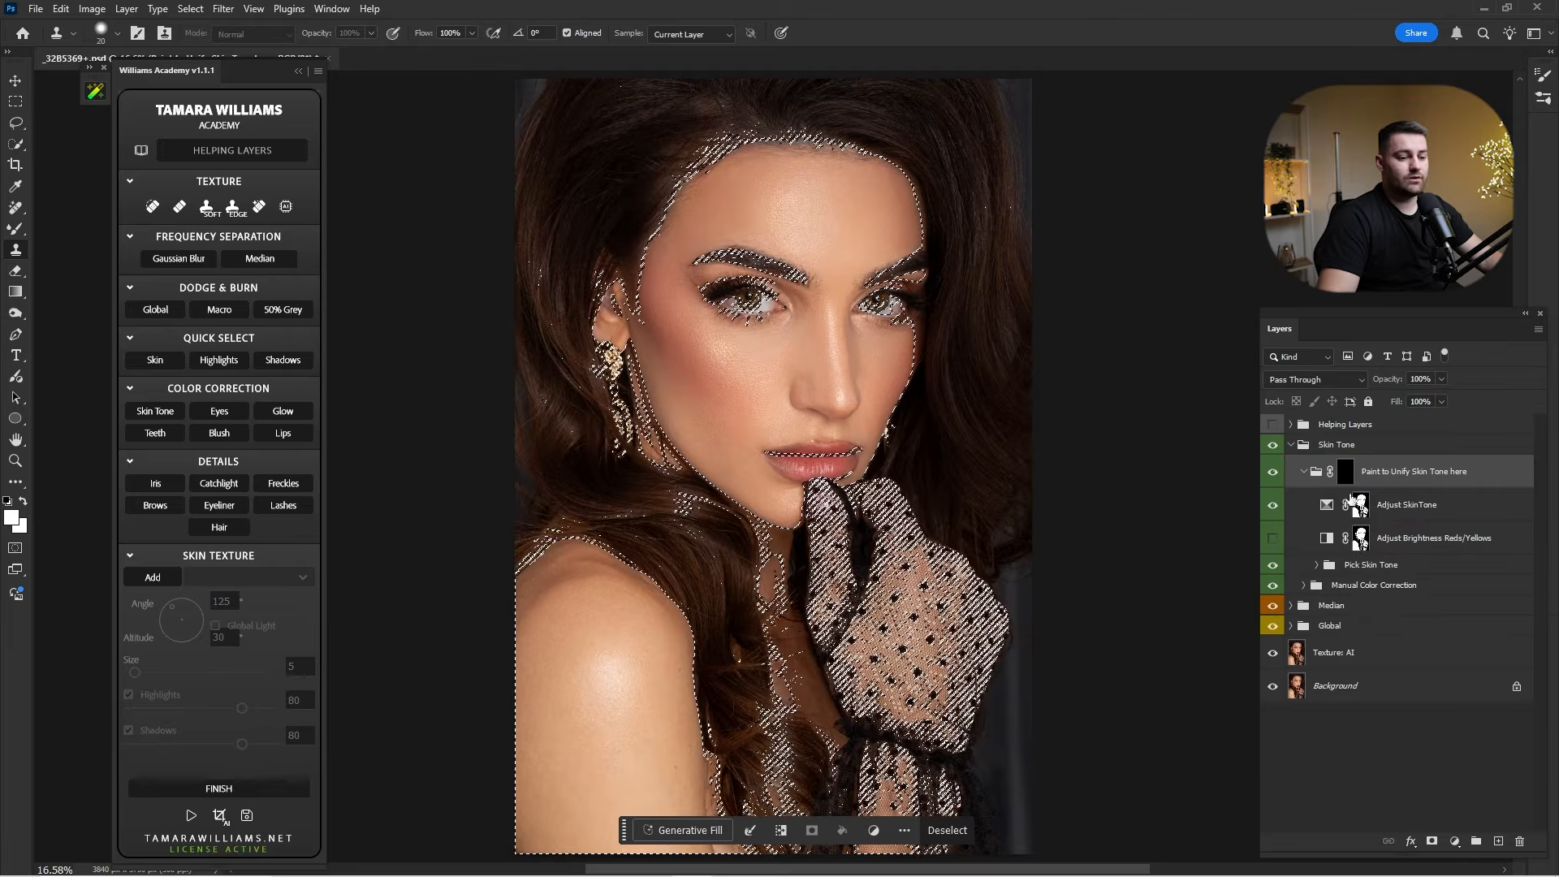
left_click(1344, 474)
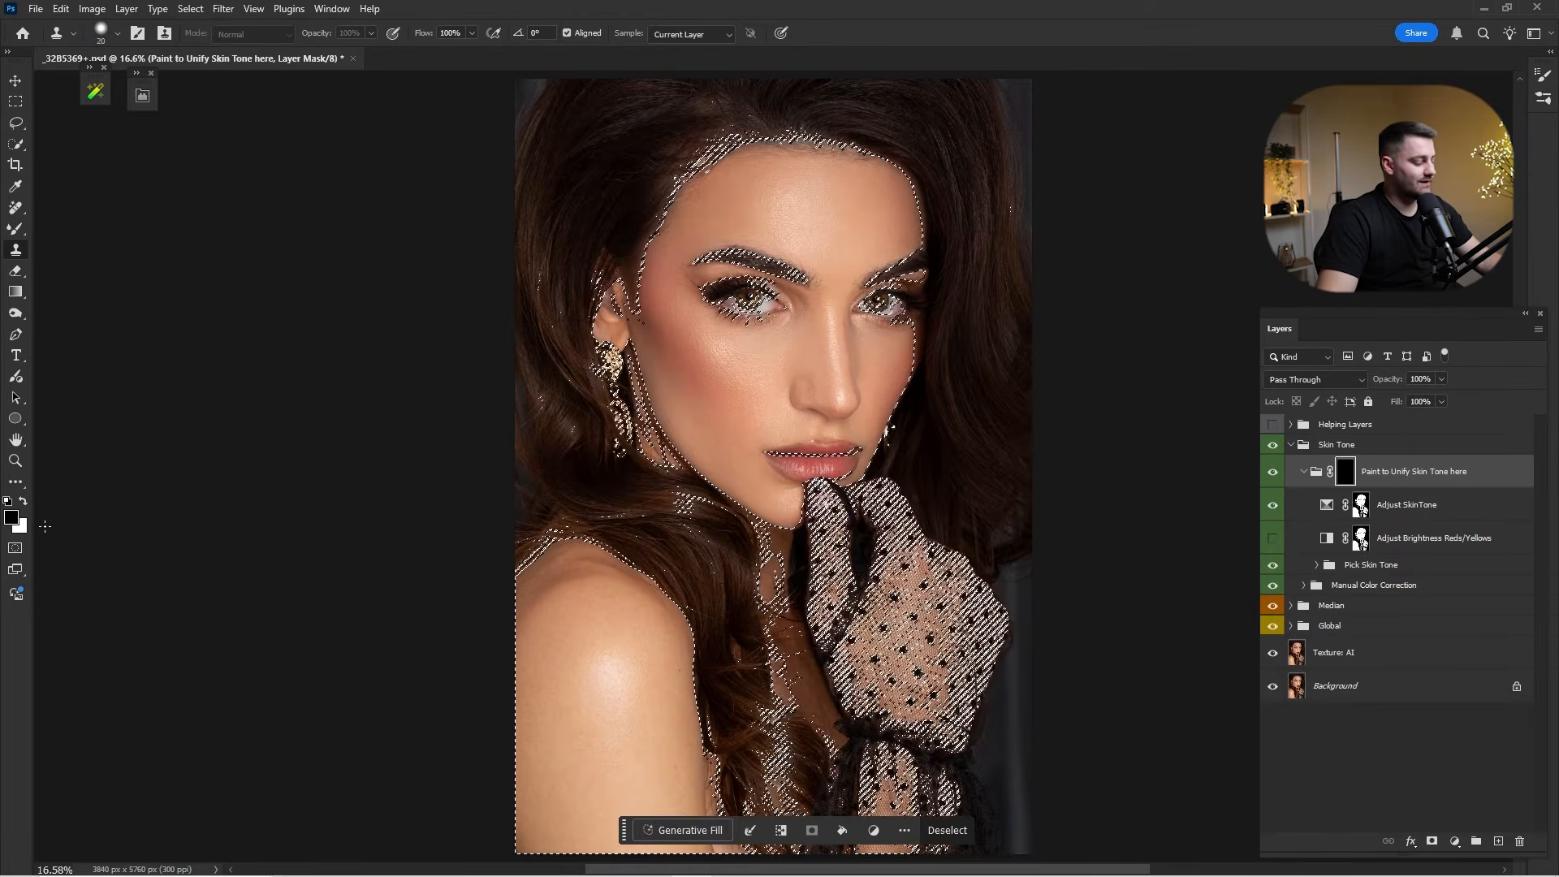
key("ctrl+BackSpace")
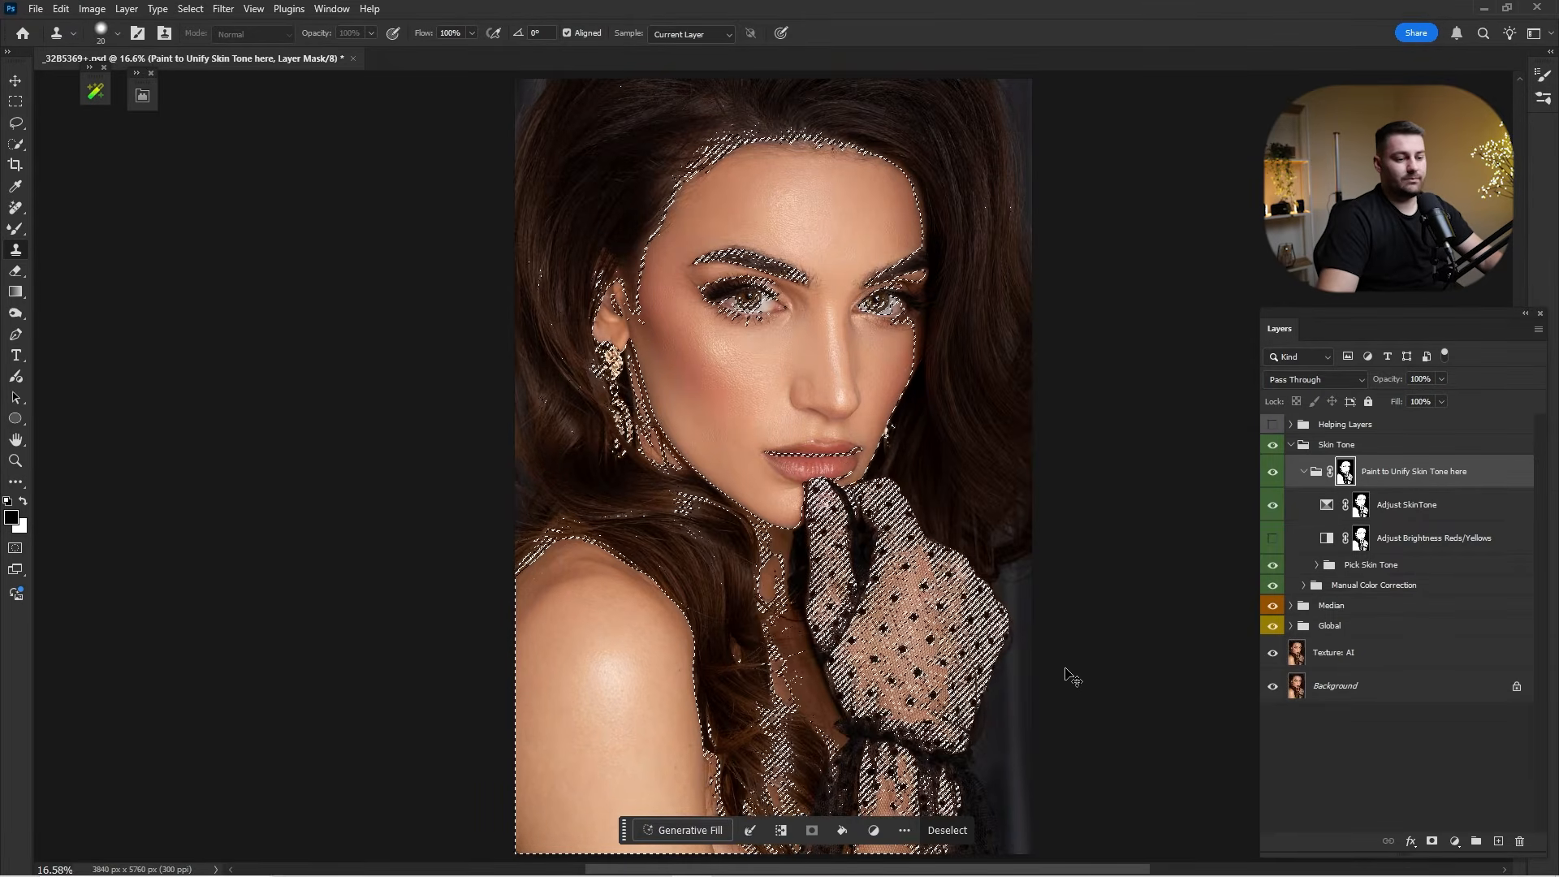
key("ctrl+d")
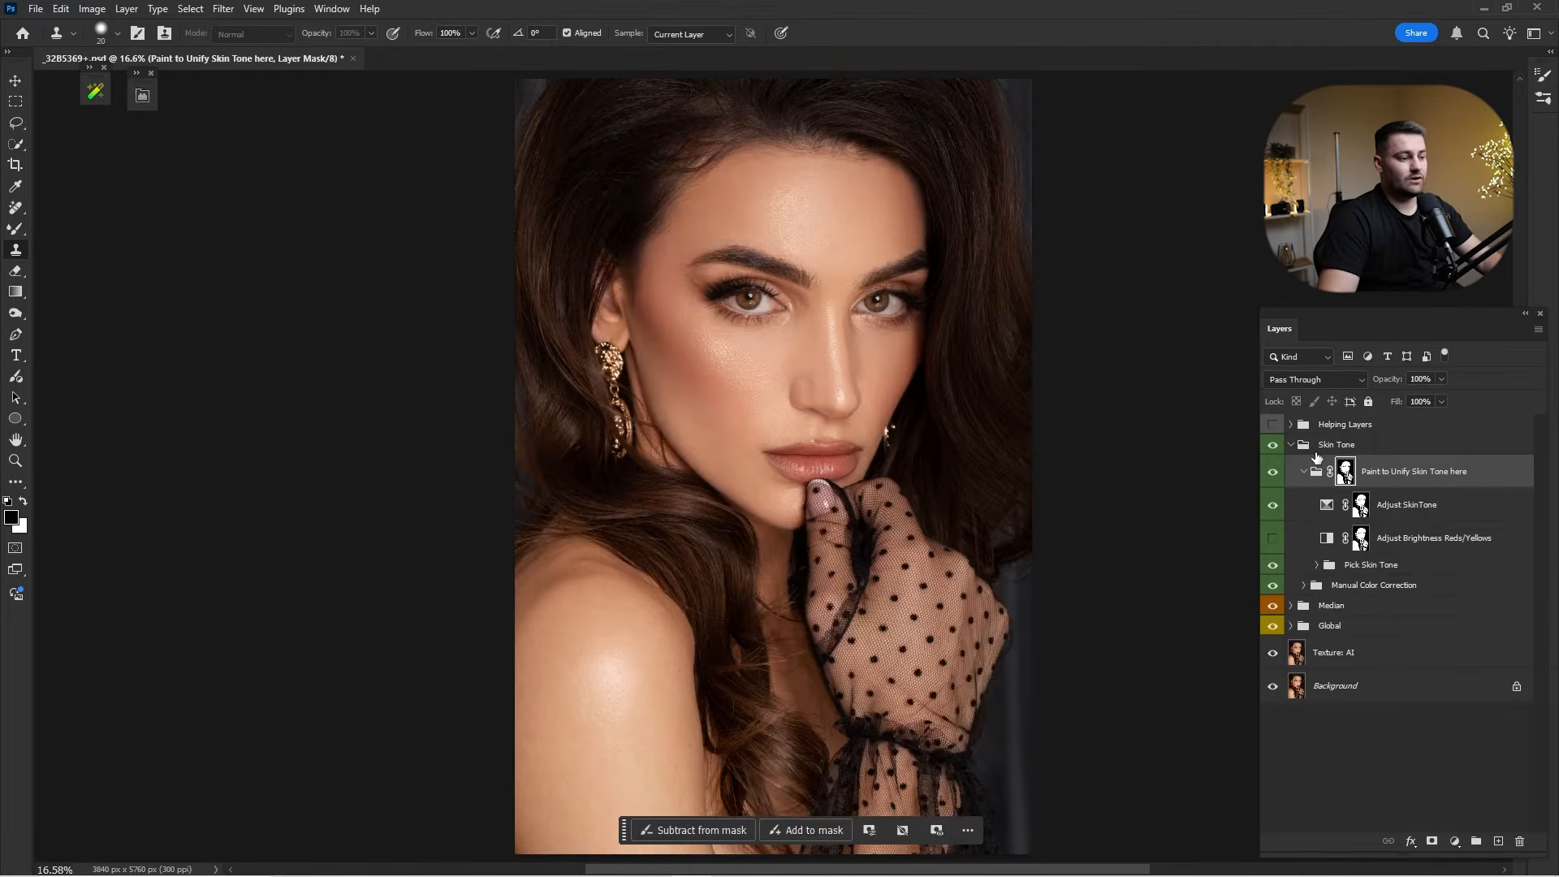
Expand the Pick Skin Tone group and compare the Tone 1 and Tone 2 presets by switching their visibility.
left_click(1317, 566)
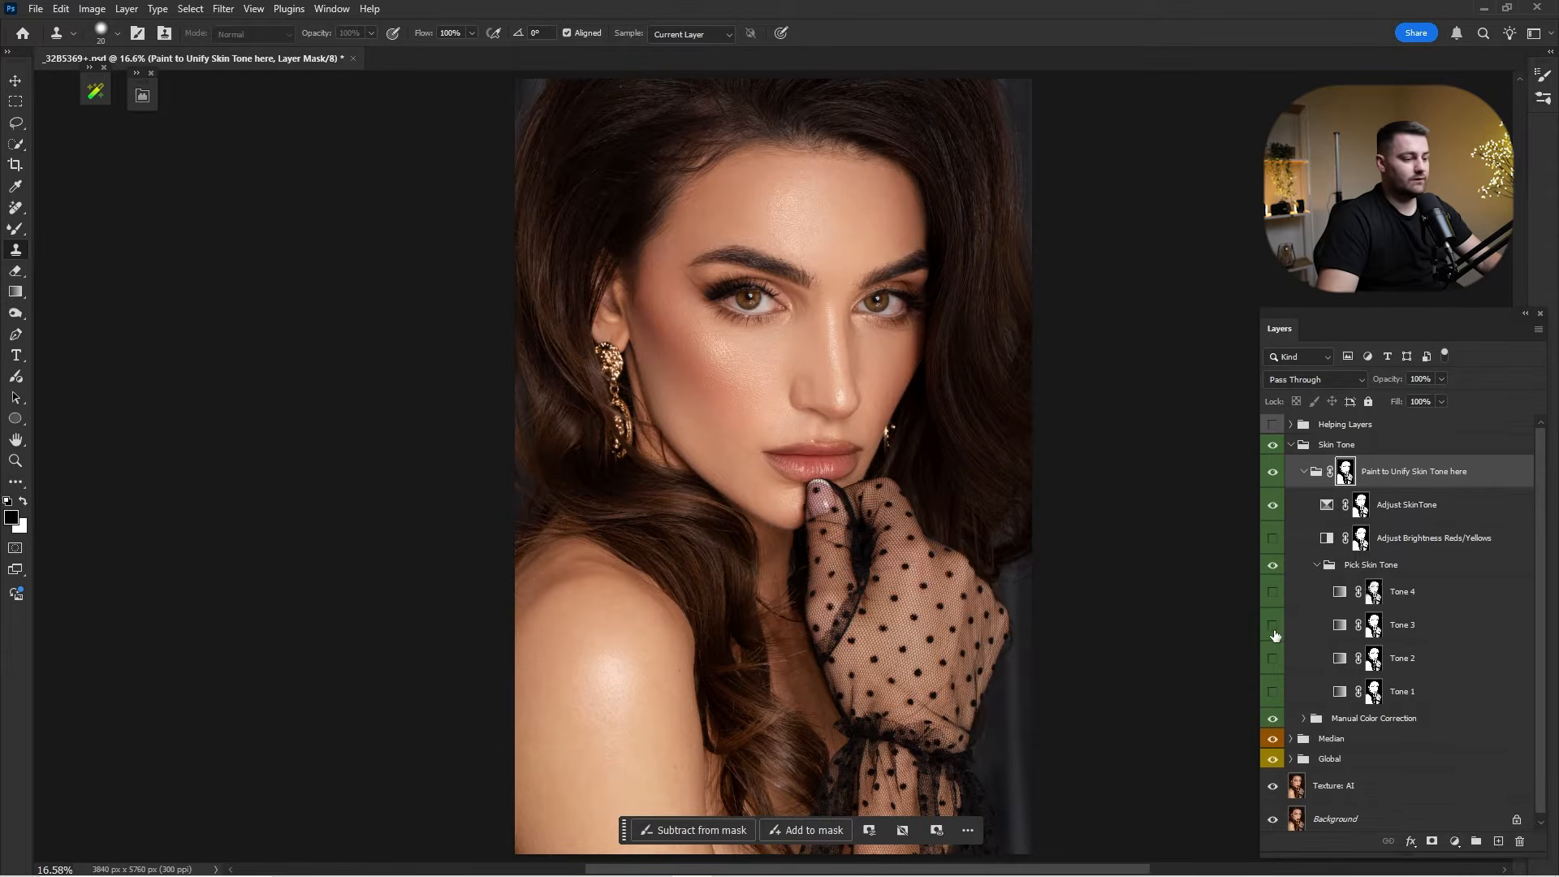
left_click(1332, 684)
left_click(1272, 692)
left_click(1272, 692)
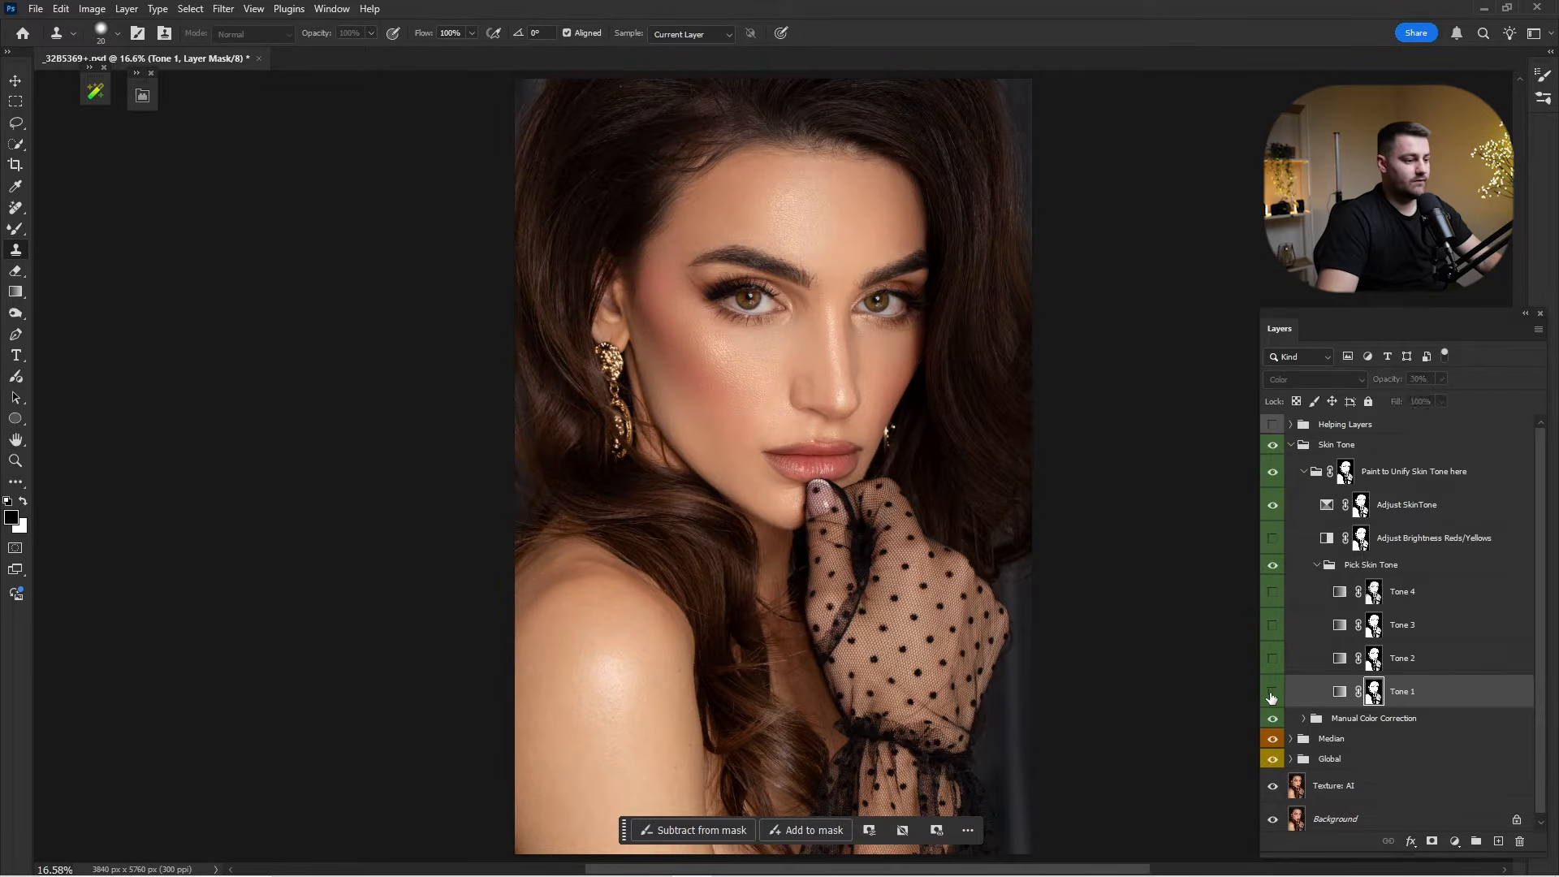
left_click(1271, 692)
left_click(1272, 692)
left_click(1272, 661)
Choose Tone 3 as the skin tone, test its opacity at 100%, and collapse the Pick Skin Tone group.
left_click(1353, 638)
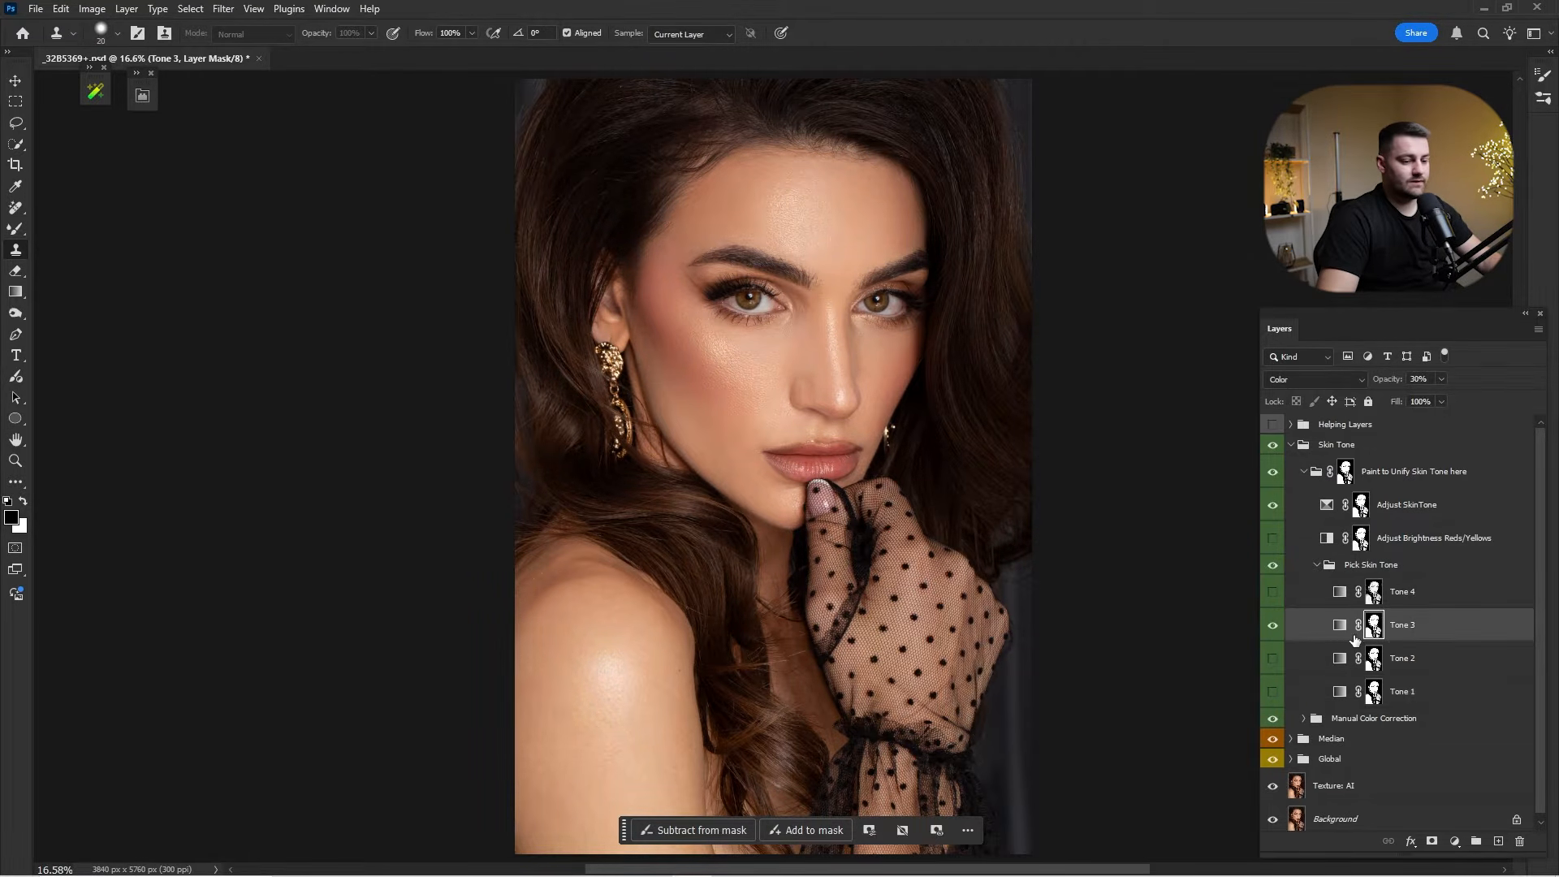
left_click_drag(1390, 383, 1447, 383)
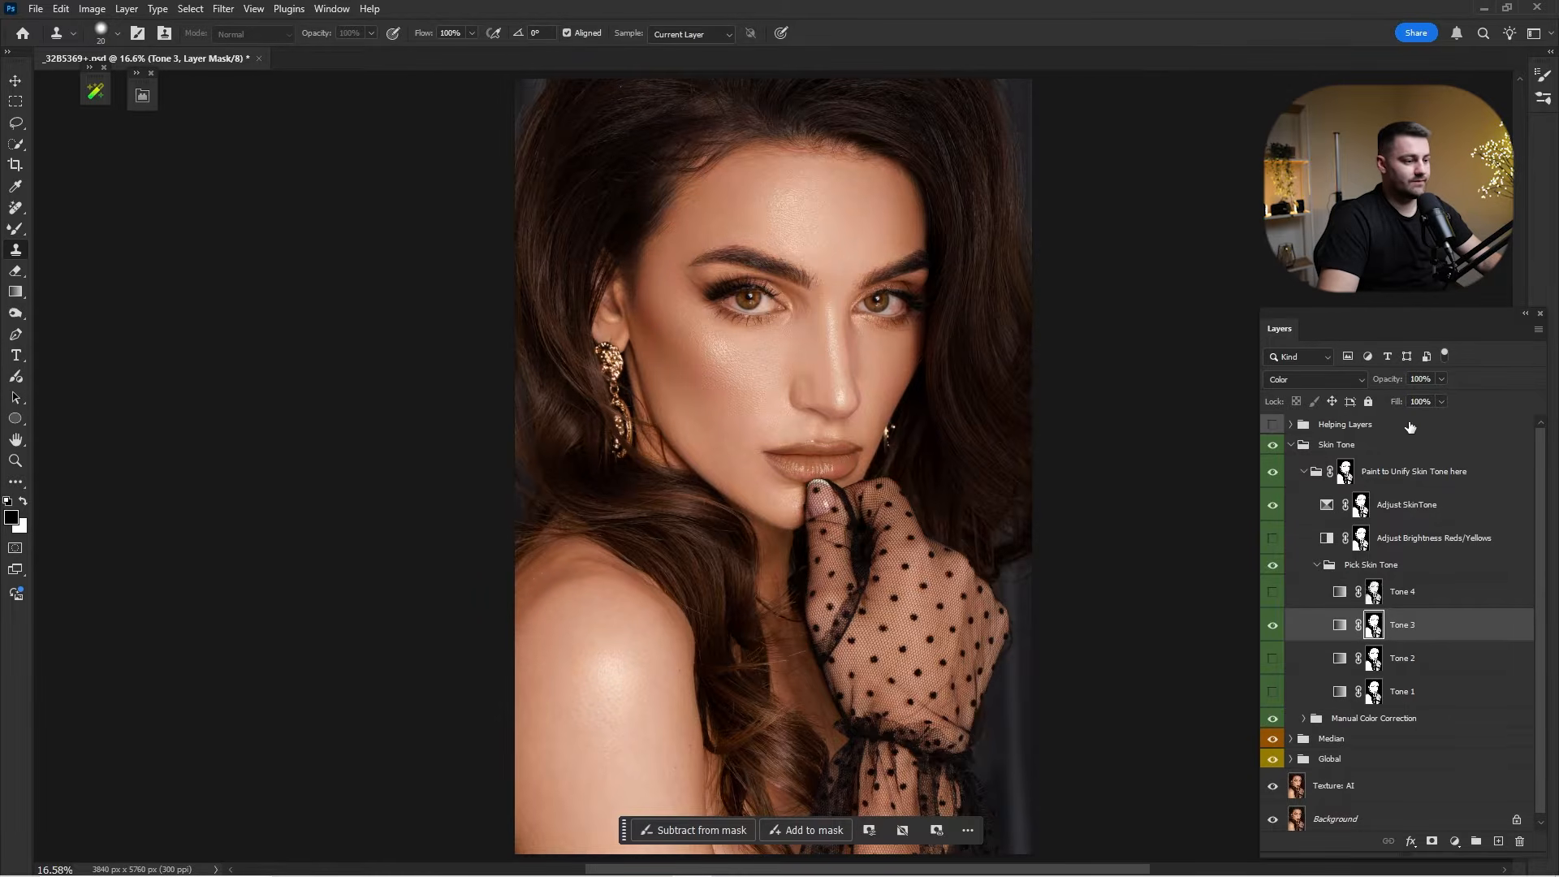
left_click(1316, 565)
Show the Adjust Brightness Reds/Yellows layer and set its Black & White Reds to 36 and Yellows to 24.
left_click(1350, 541)
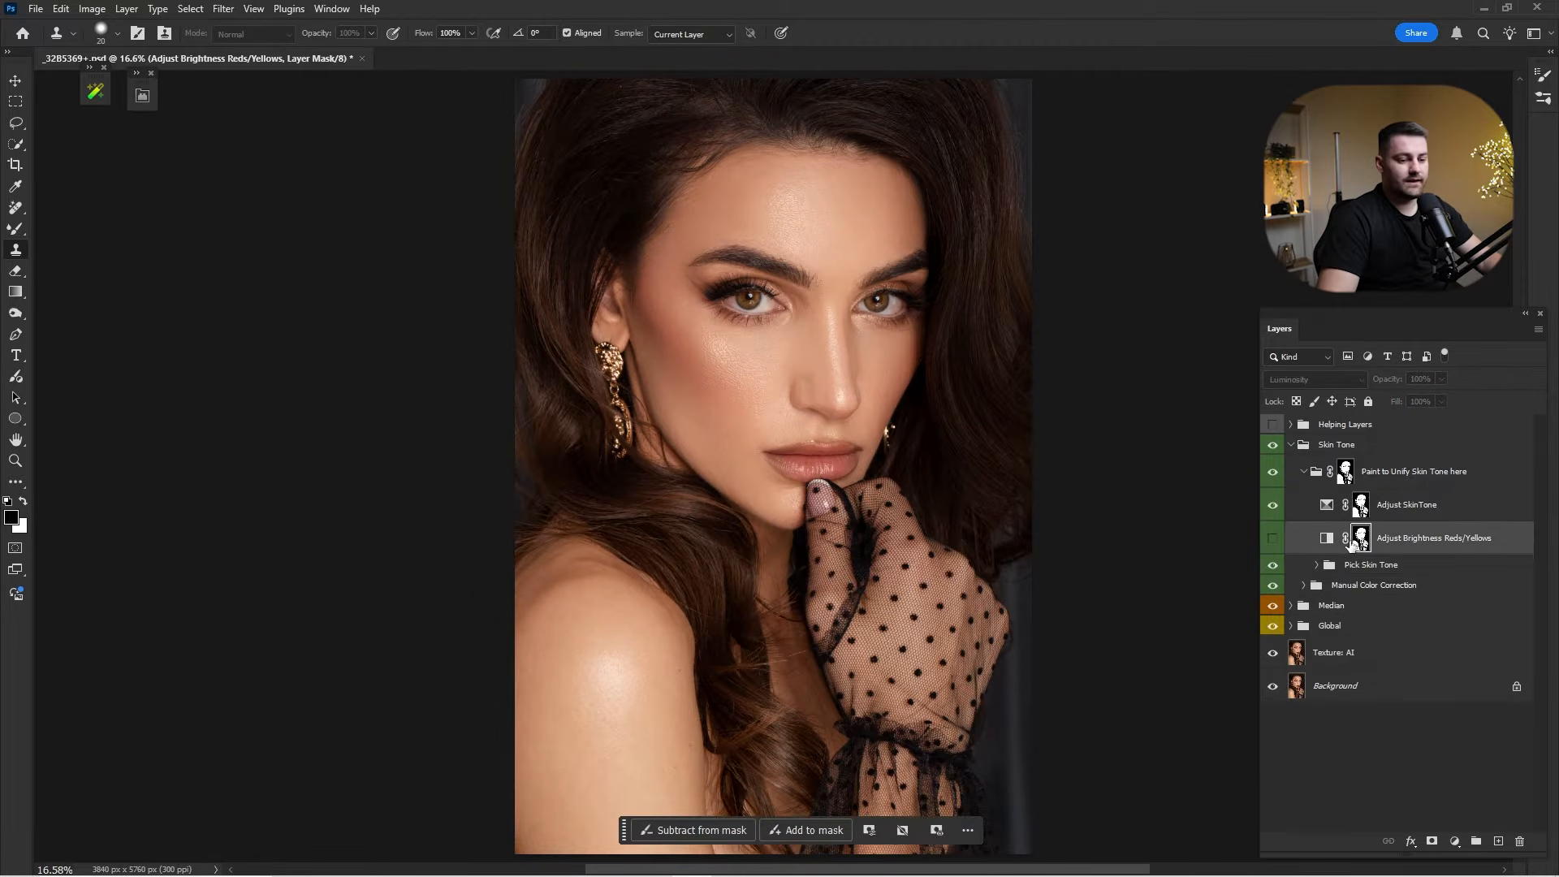
left_click(1273, 539)
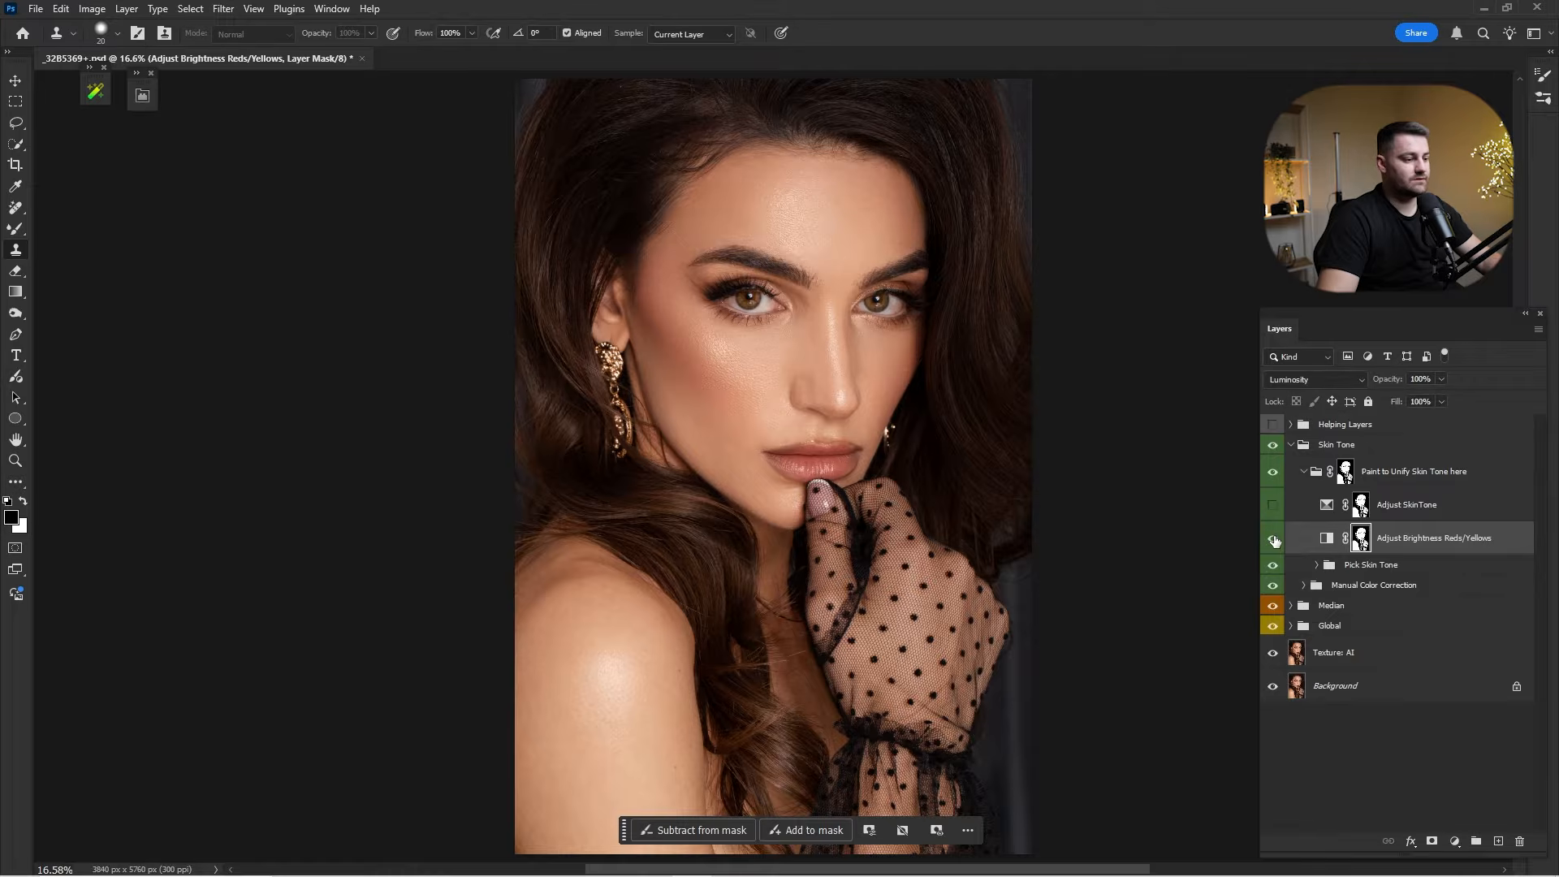
double_click(1329, 536)
mouse_move(316, 201)
left_mouse_down()
mouse_move(290, 208)
mouse_move(315, 215)
left_mouse_up()
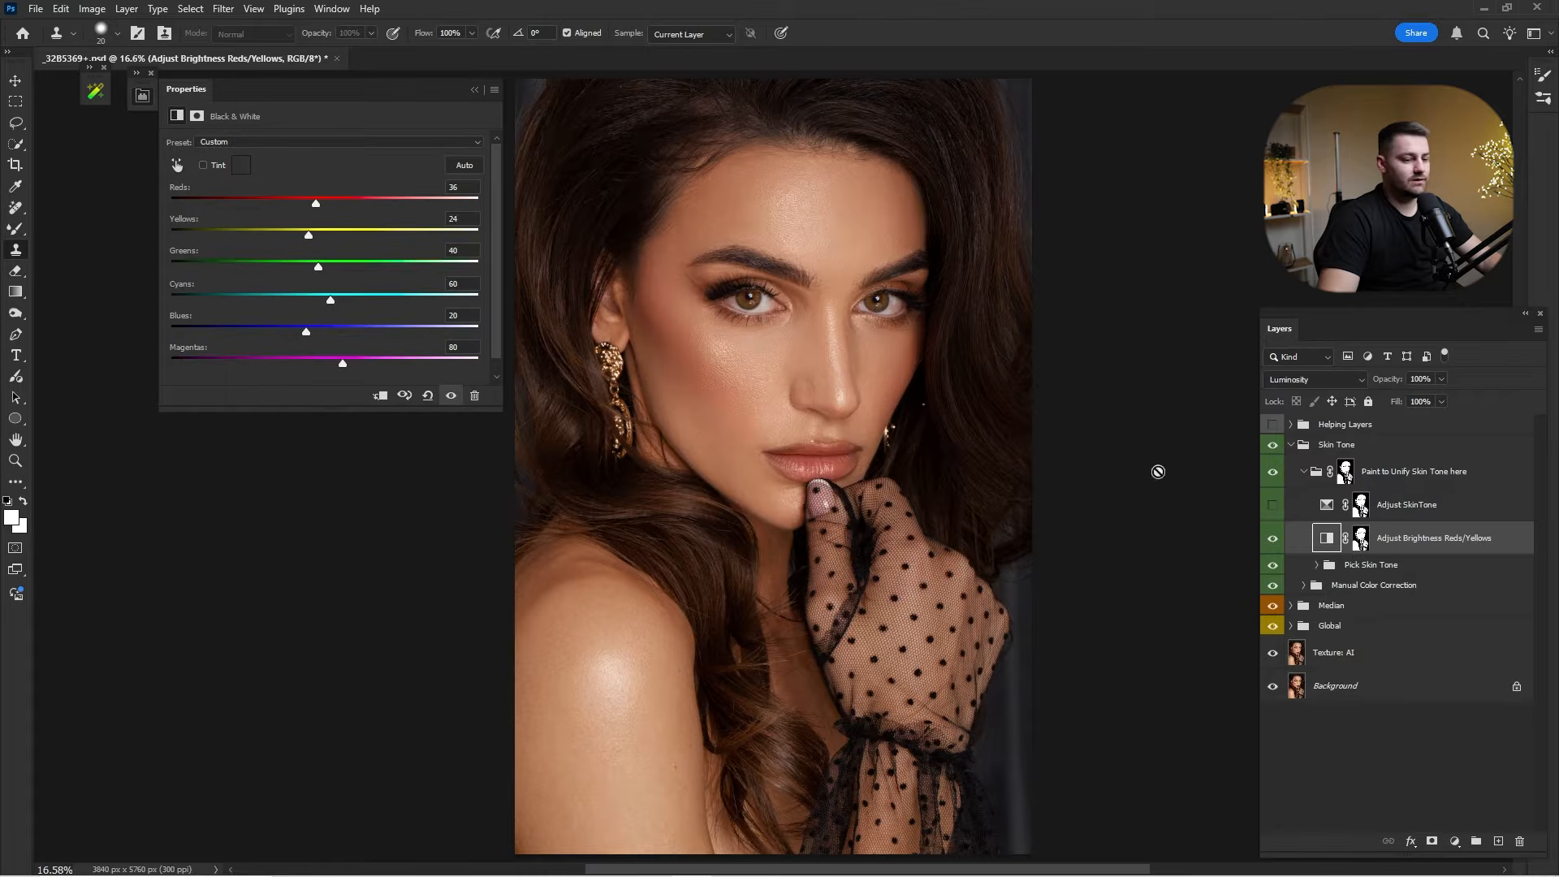
Show the Adjust SkinTone layer and set its Selective Color Yellows to Cyan -14, Magenta +9 and Yellow -3.
left_click(1273, 507)
left_click(1386, 507)
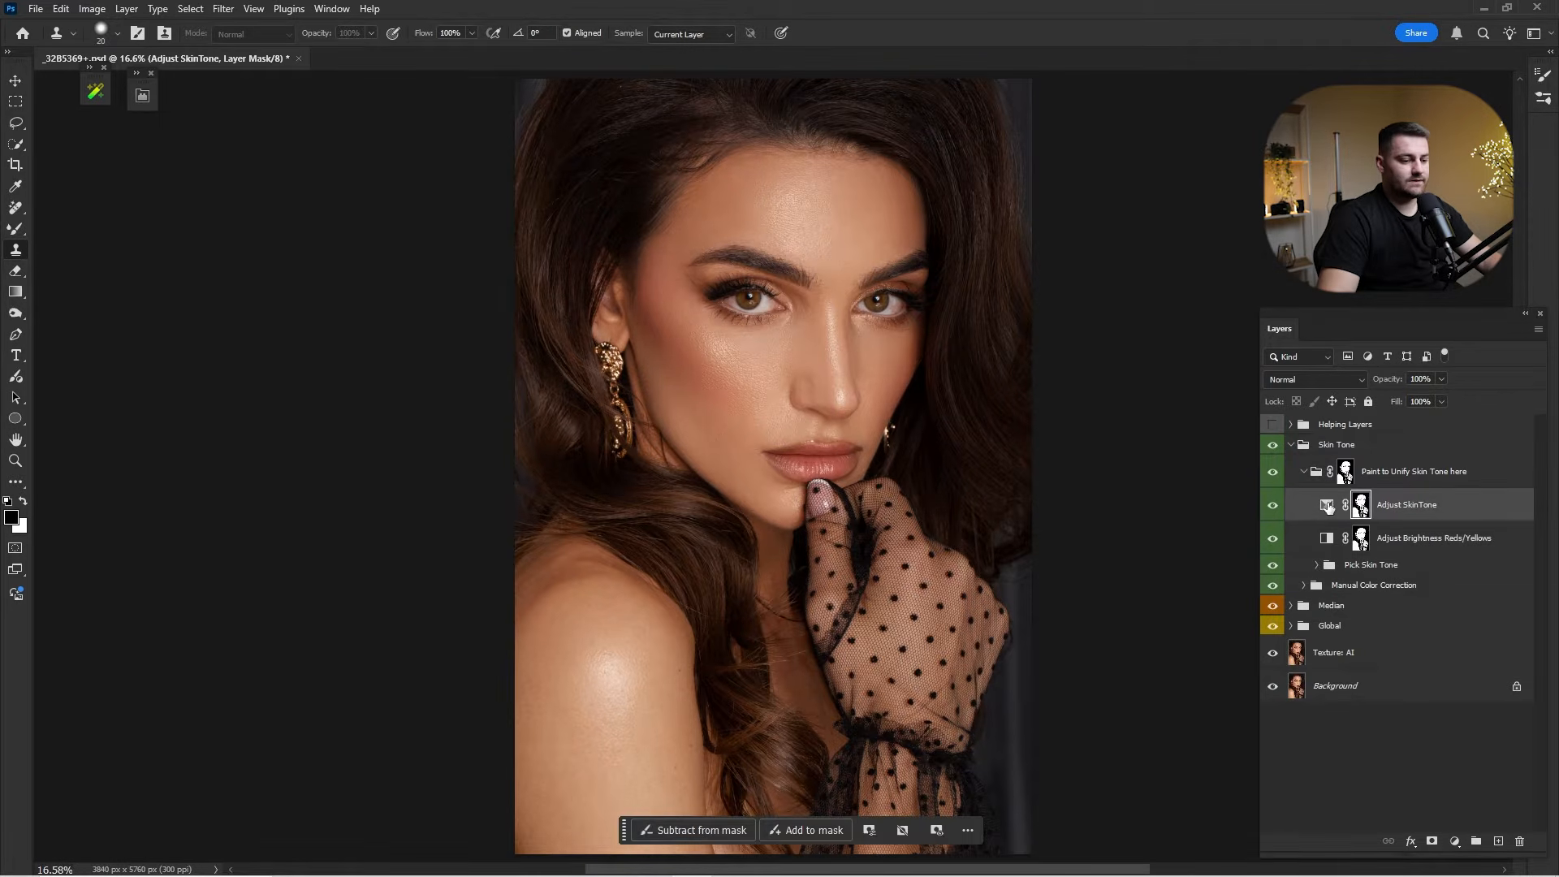
double_click(1327, 505)
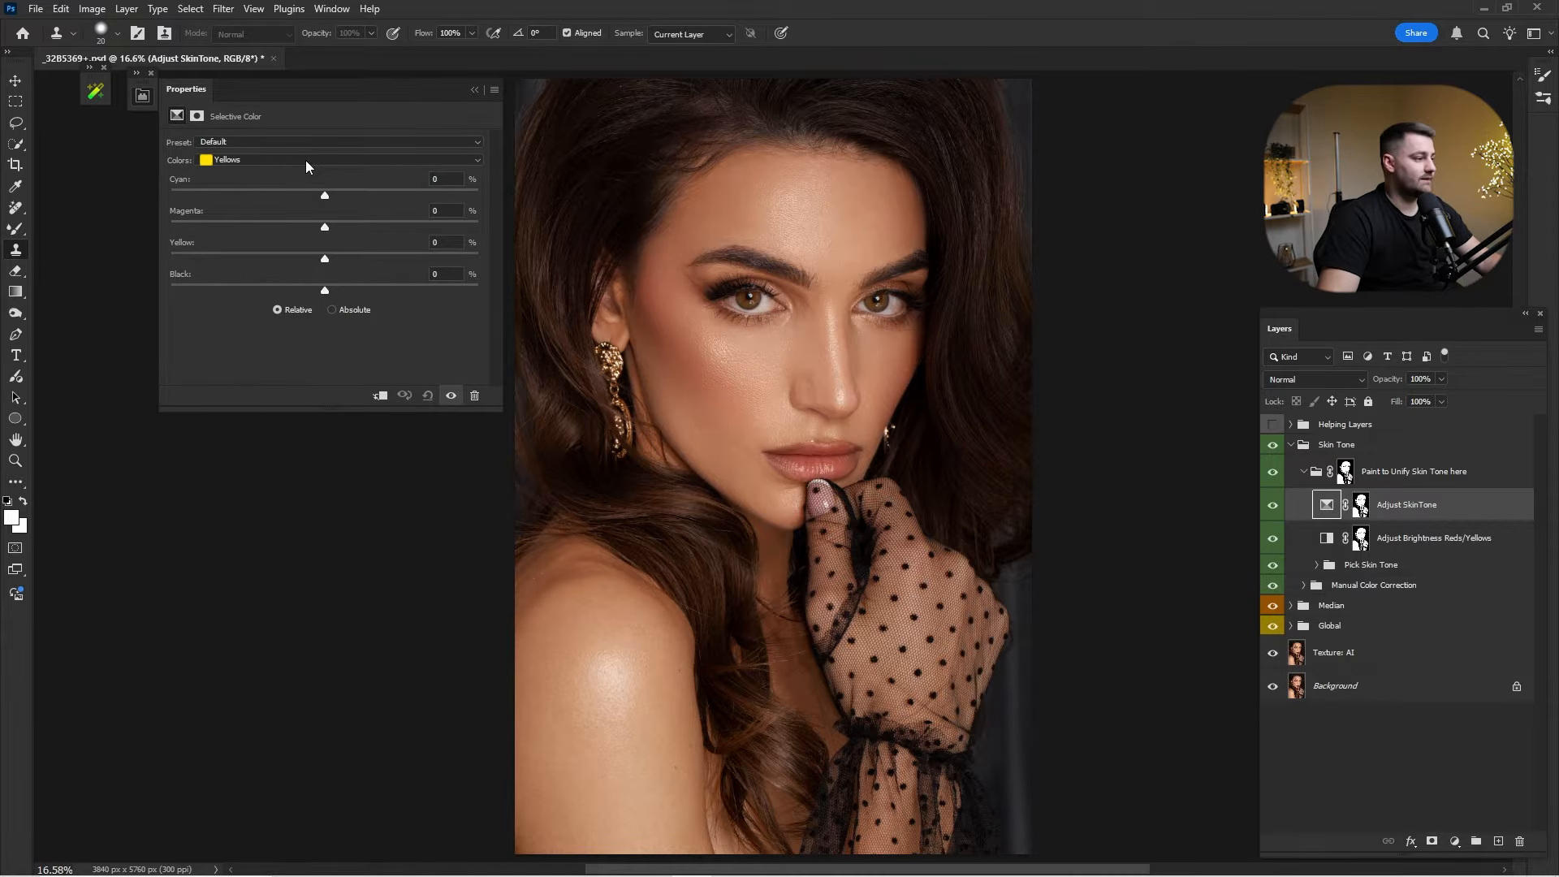
left_click_drag(325, 196, 303, 259)
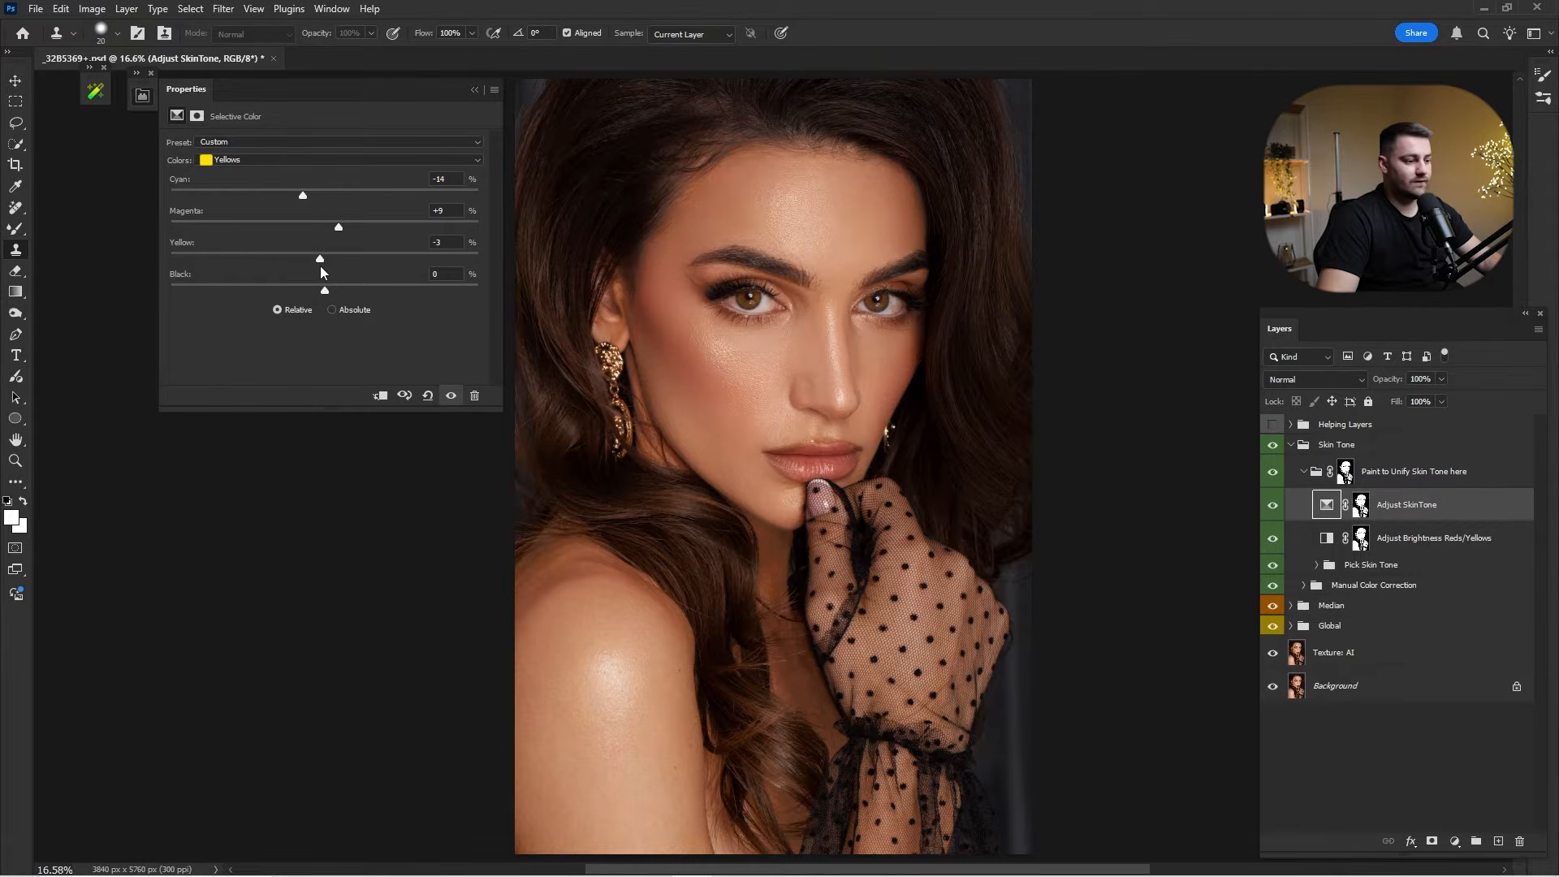
Set the Selective Color Reds of Adjust SkinTone to Cyan +5, Magenta +3 and Black +7, and collapse the adjustment settings.
left_click(285, 159)
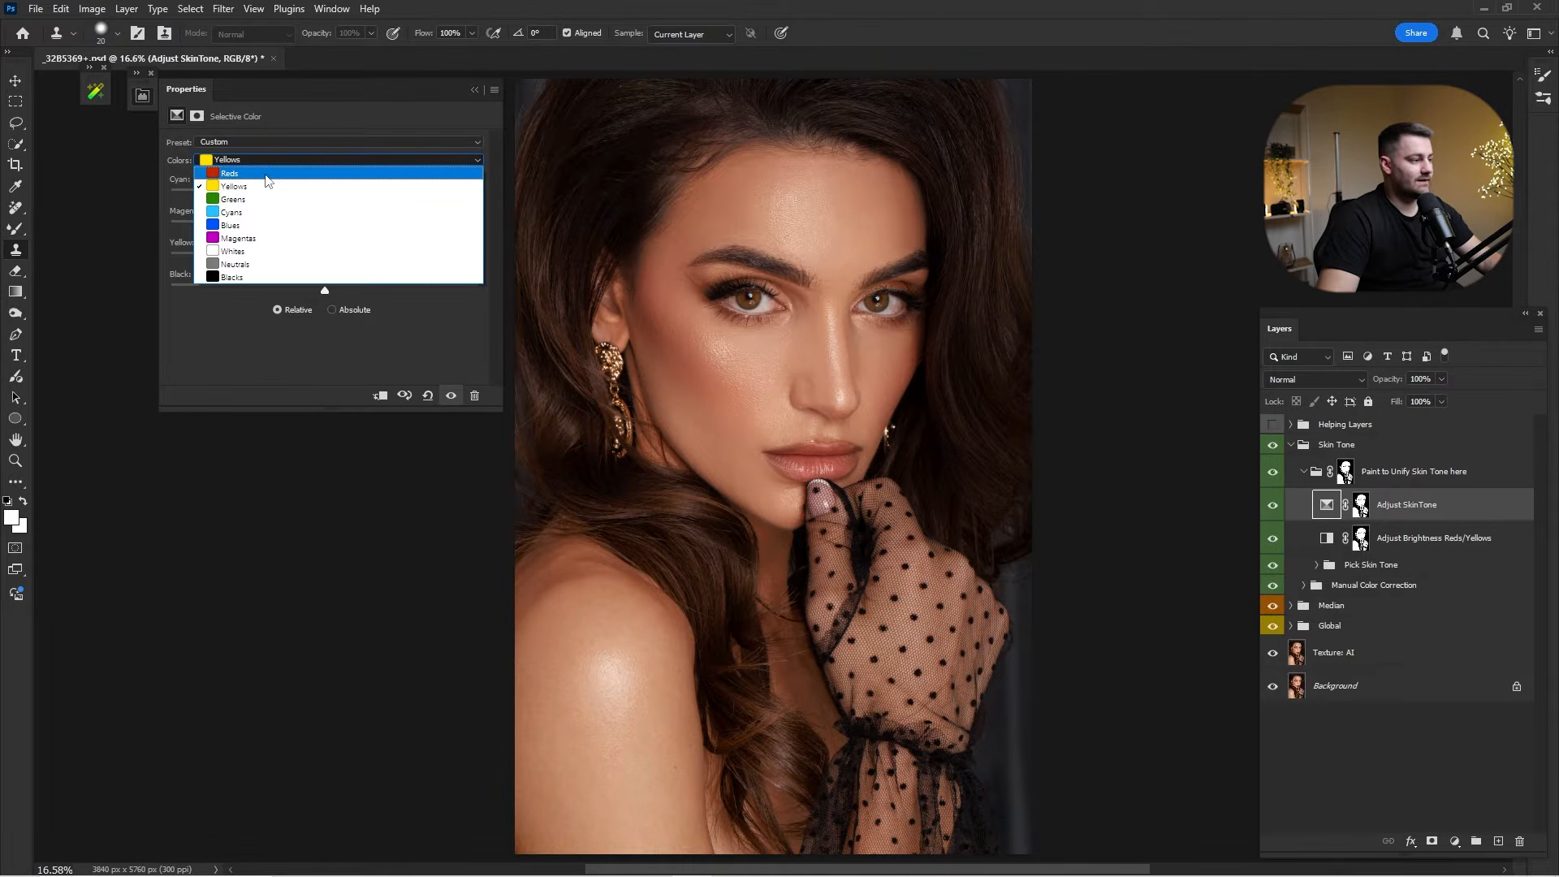
left_click(268, 173)
left_click_drag(354, 207, 334, 291)
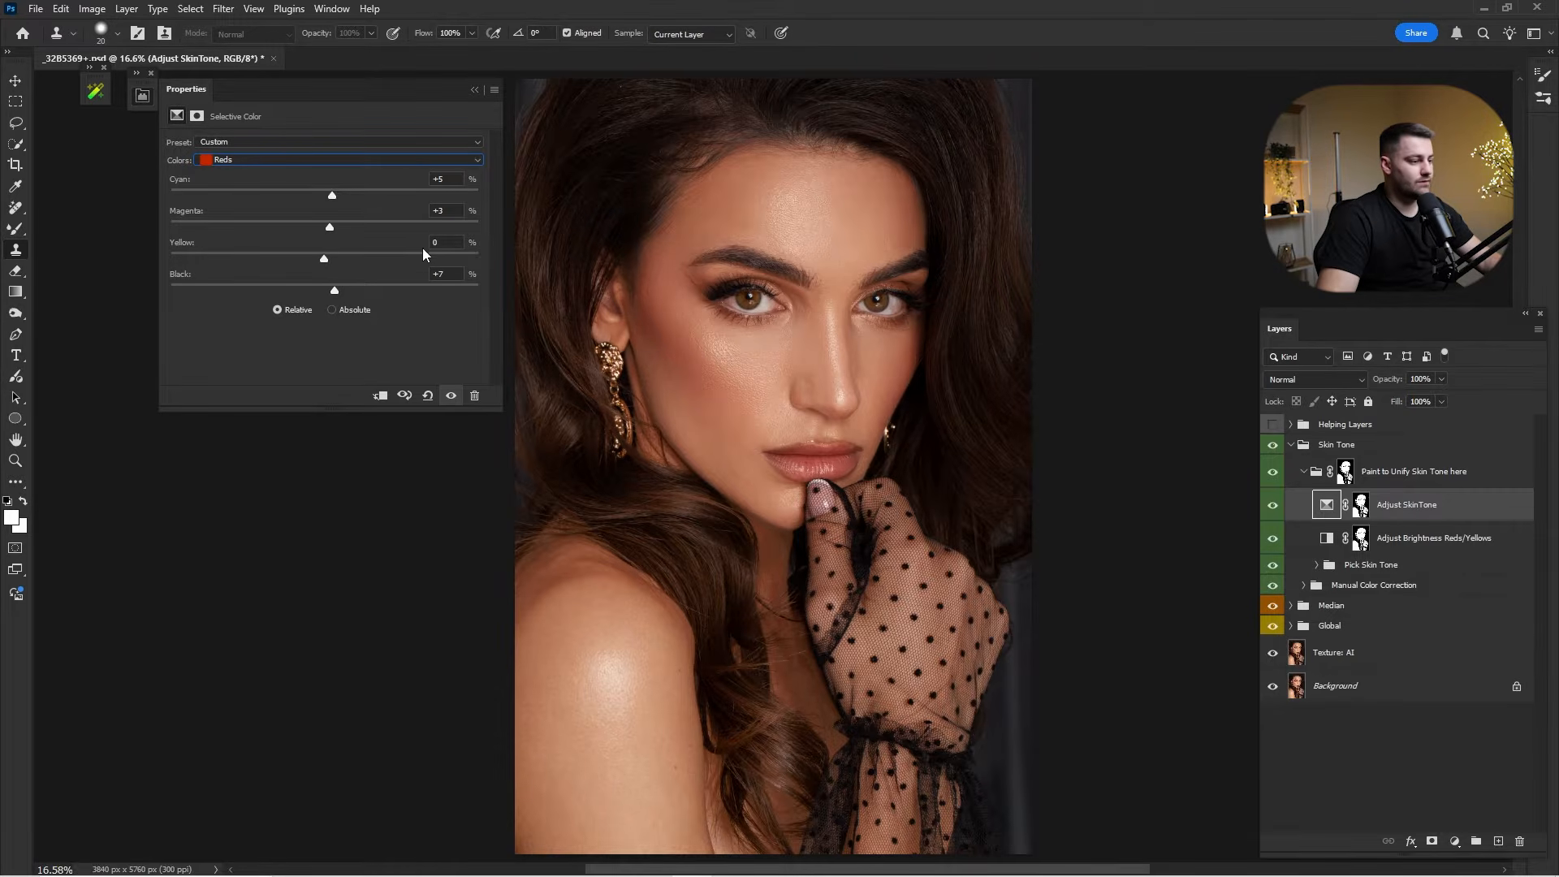
left_click(474, 90)
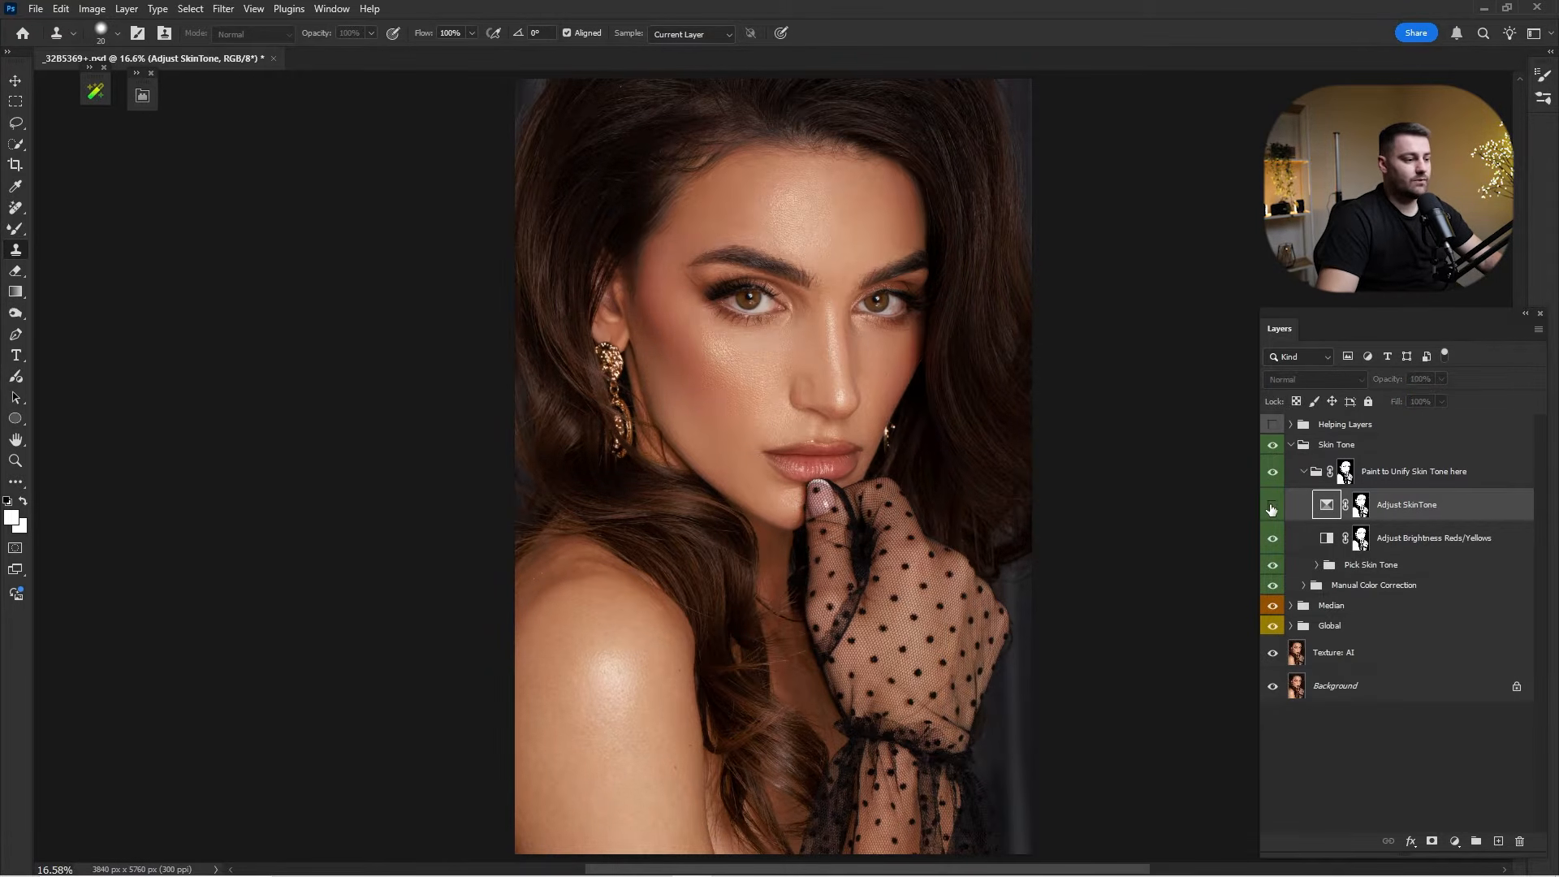
Lower the Adjust SkinTone layer's opacity to about 62% and collapse the Skin Tone group.
left_click_drag(1397, 380, 1373, 385)
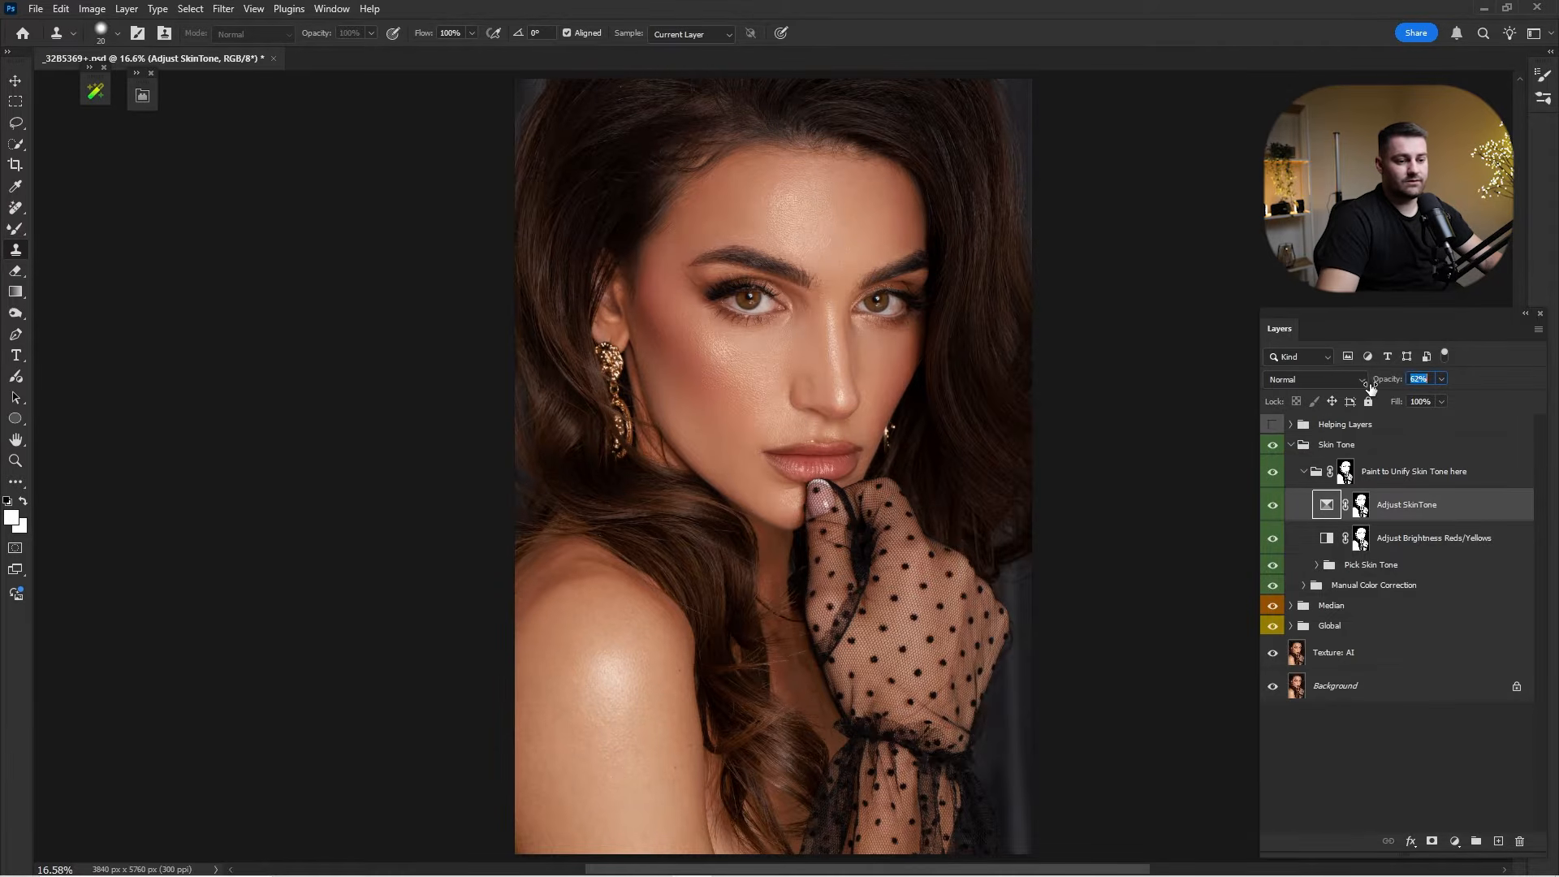
left_click(1371, 445)
left_click(1292, 444)
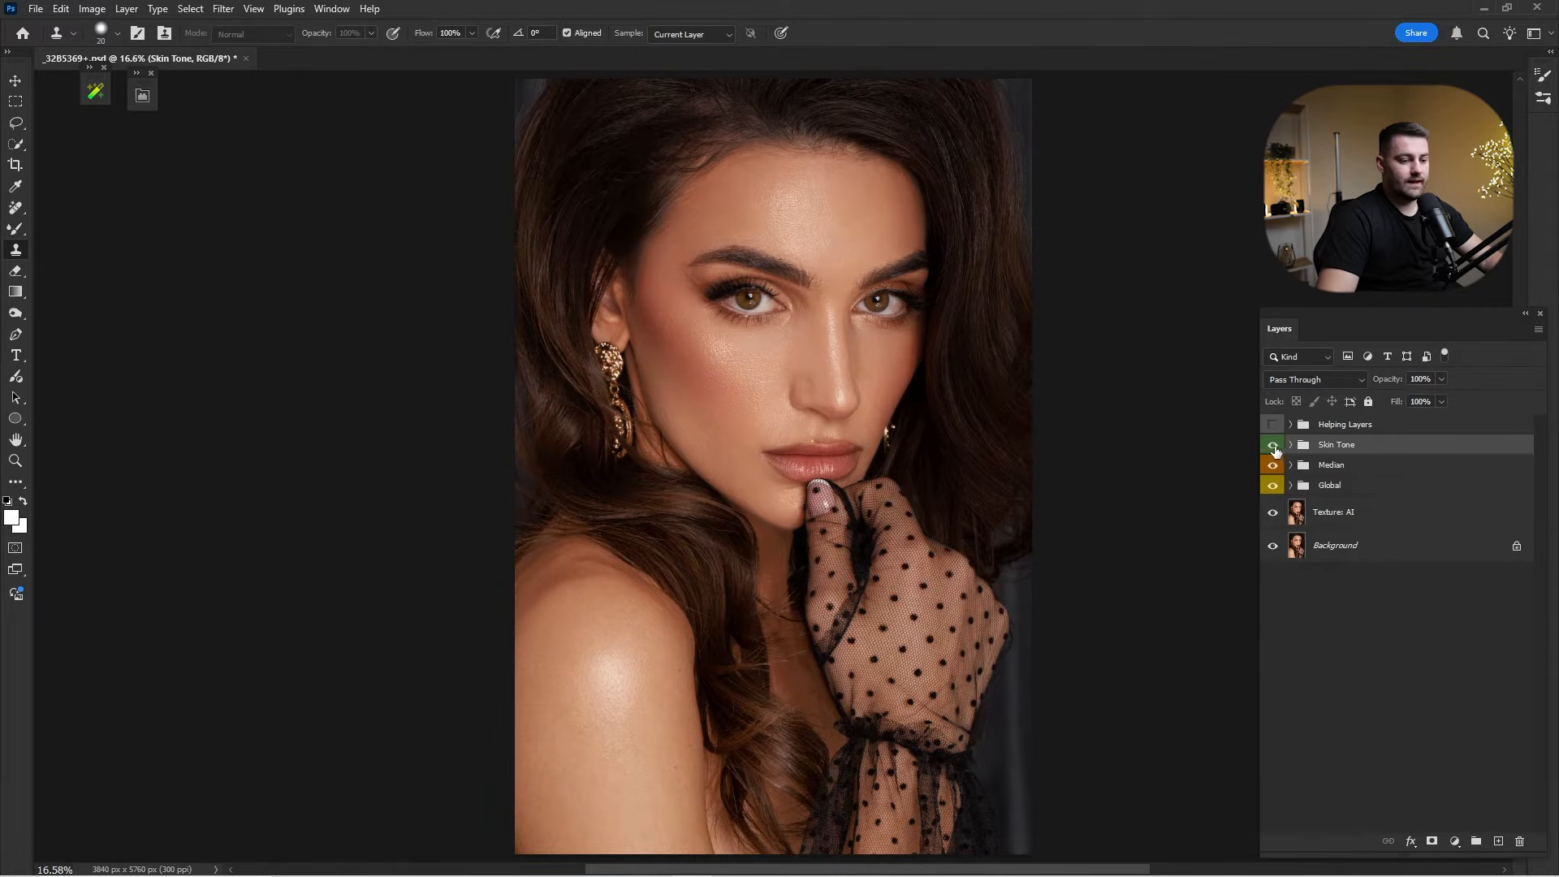
Compare the portrait with and without the color correction by switching the Skin Tone group's visibility.
left_click(1274, 448)
left_click(1274, 449)
left_click(1273, 449)
left_click(1273, 448)
left_click(1272, 449)
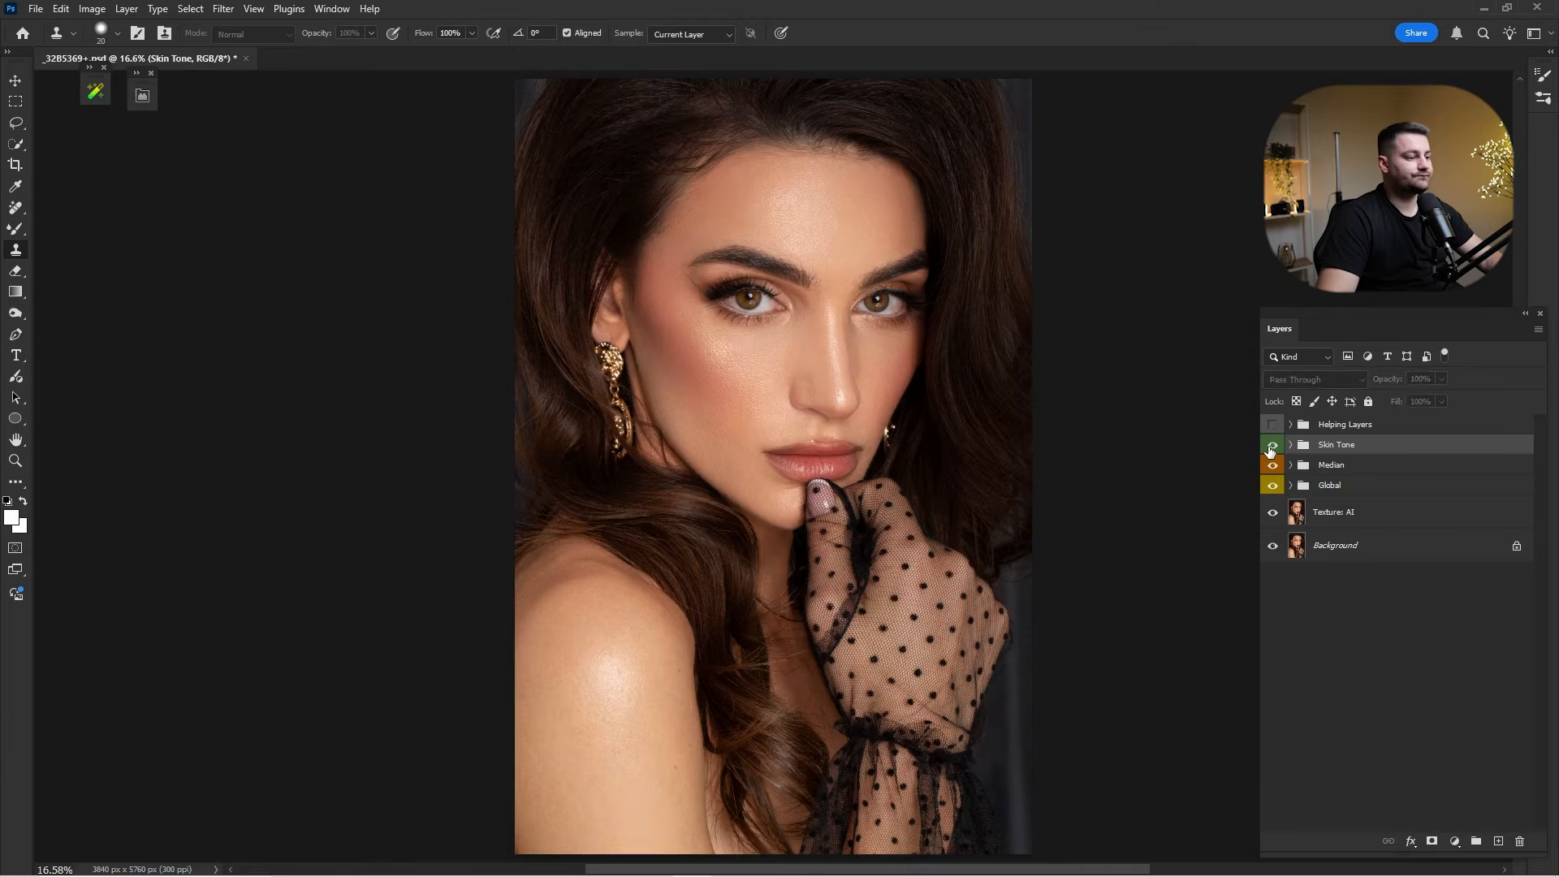
Show the Skin Tone group and lower its opacity to 72%.
left_click(1272, 450)
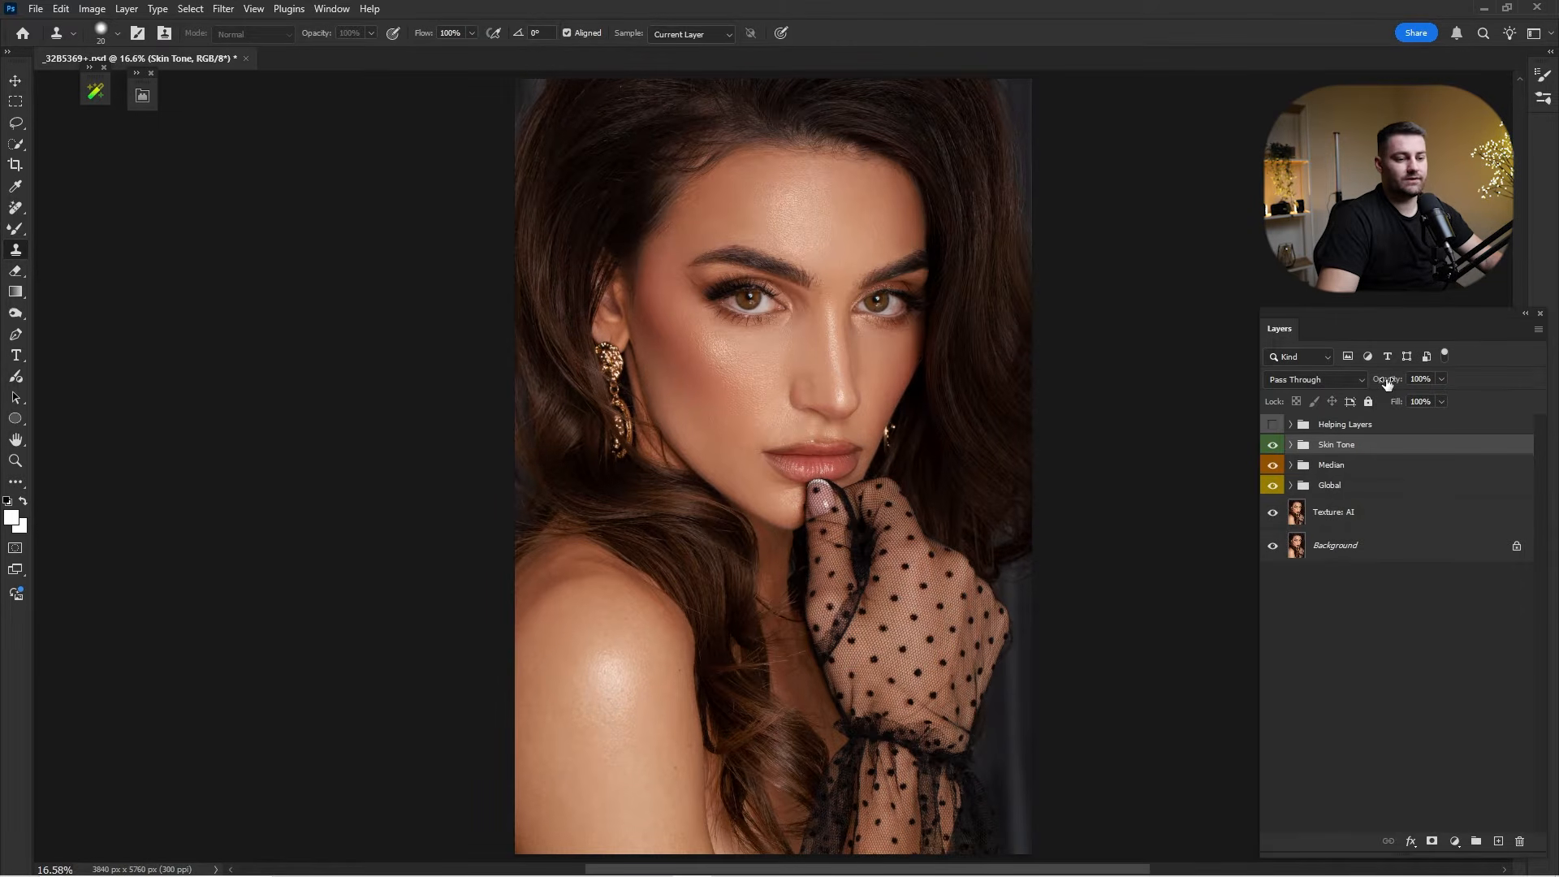
left_click_drag(1388, 381, 1364, 382)
Generate the Eyes color correction groups, Eye White and Eye Color, above the Skin Tone group with the retouching plugin.
left_click(95, 91)
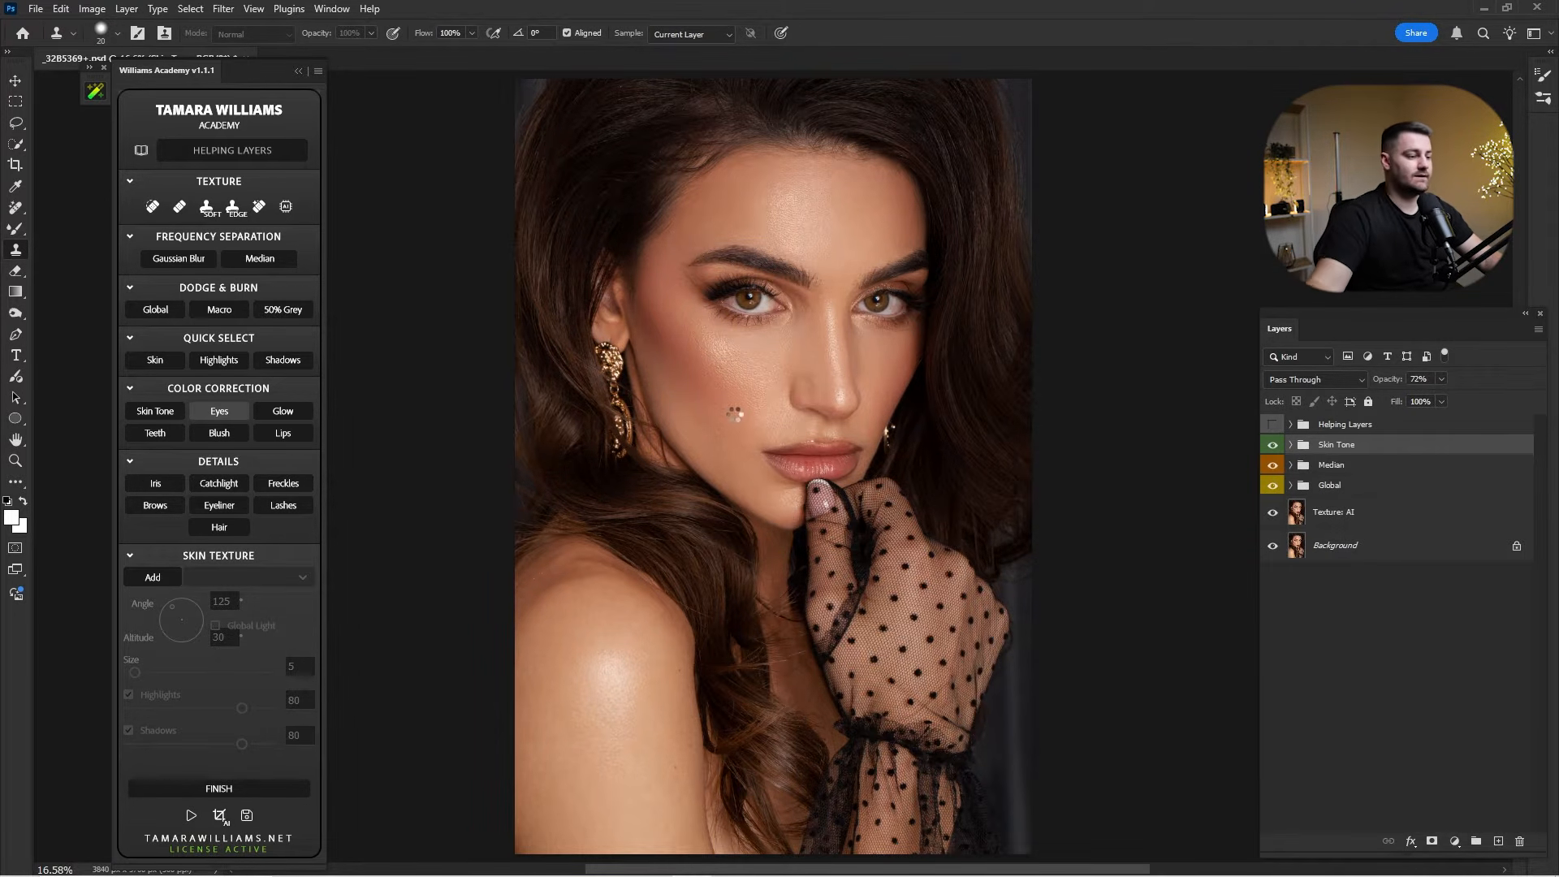
key("z")
mouse_move(743, 284)
left_mouse_down()
mouse_move(824, 388)
mouse_move(914, 452)
left_mouse_up()
key("s")
key("b")
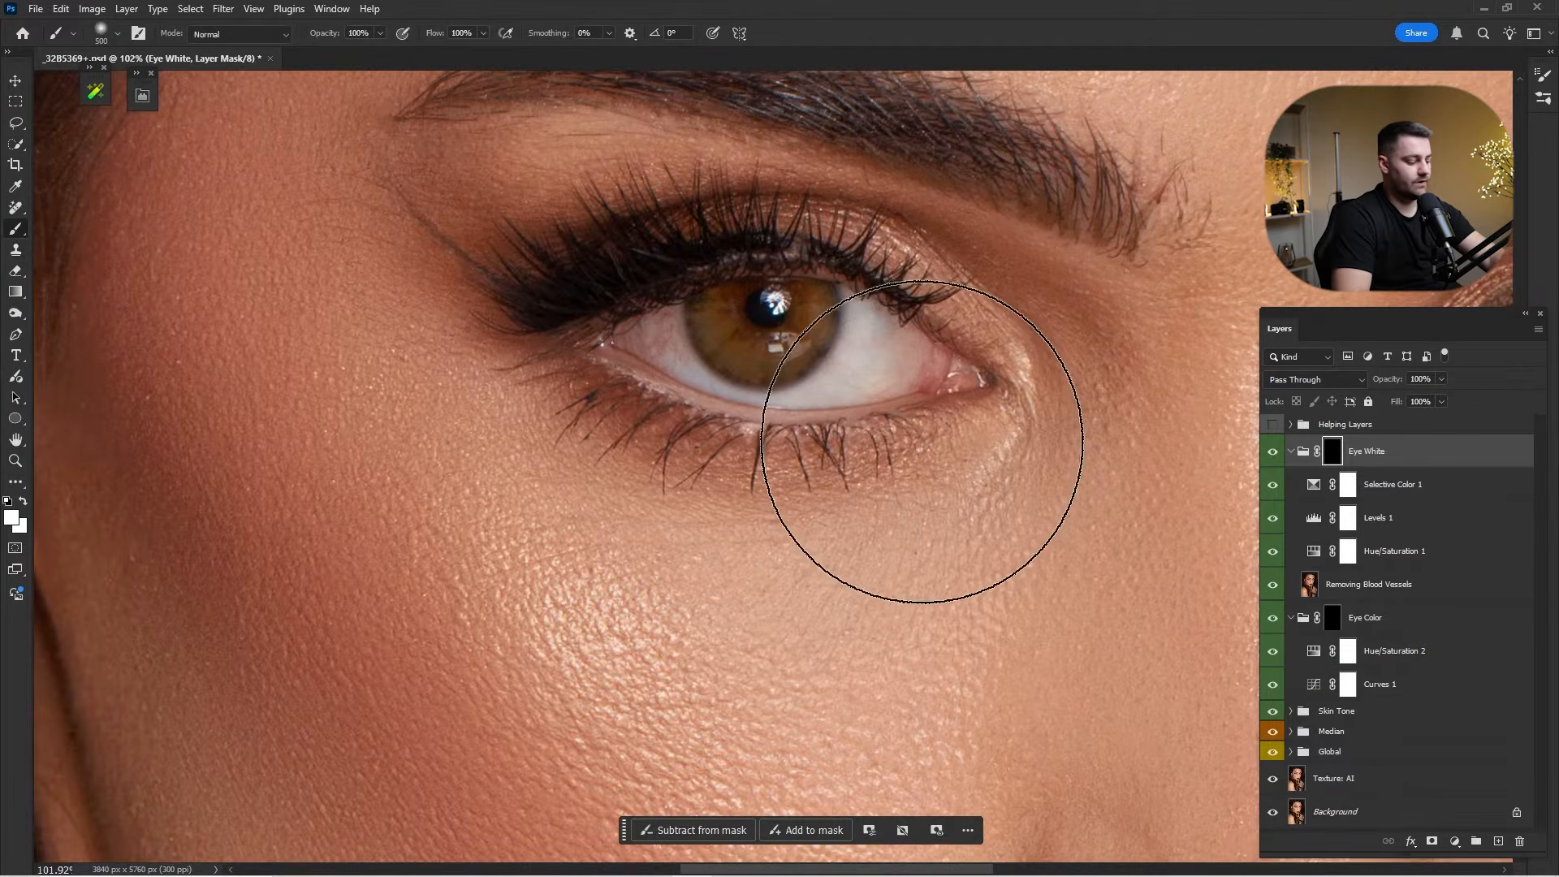
Paint white on the Eye White mask over the nose-side white of the eye on the image's left.
key("bracketleft")
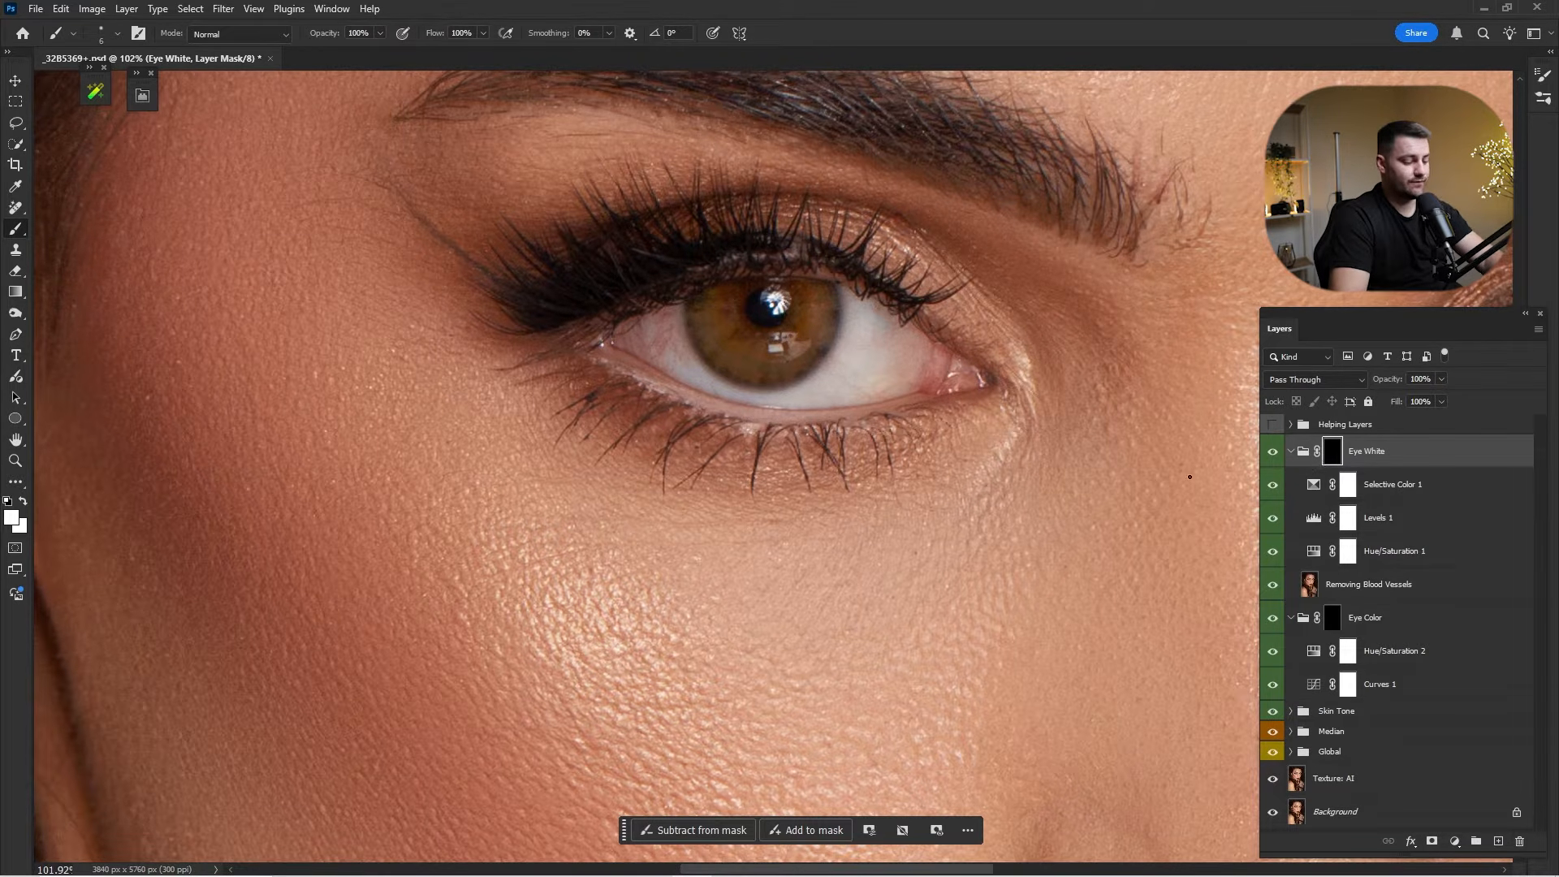
key("bracketright")
key("bracketright")
key("bracketright")
key("bracketright")
key("bracketright")
key("bracketright")
key("bracketright")
mouse_move(839, 337)
left_mouse_down()
mouse_move(866, 370)
mouse_move(874, 341)
mouse_move(901, 366)
mouse_move(881, 350)
mouse_move(845, 376)
left_mouse_up()
key("bracketleft")
key("bracketleft")
key("bracketleft")
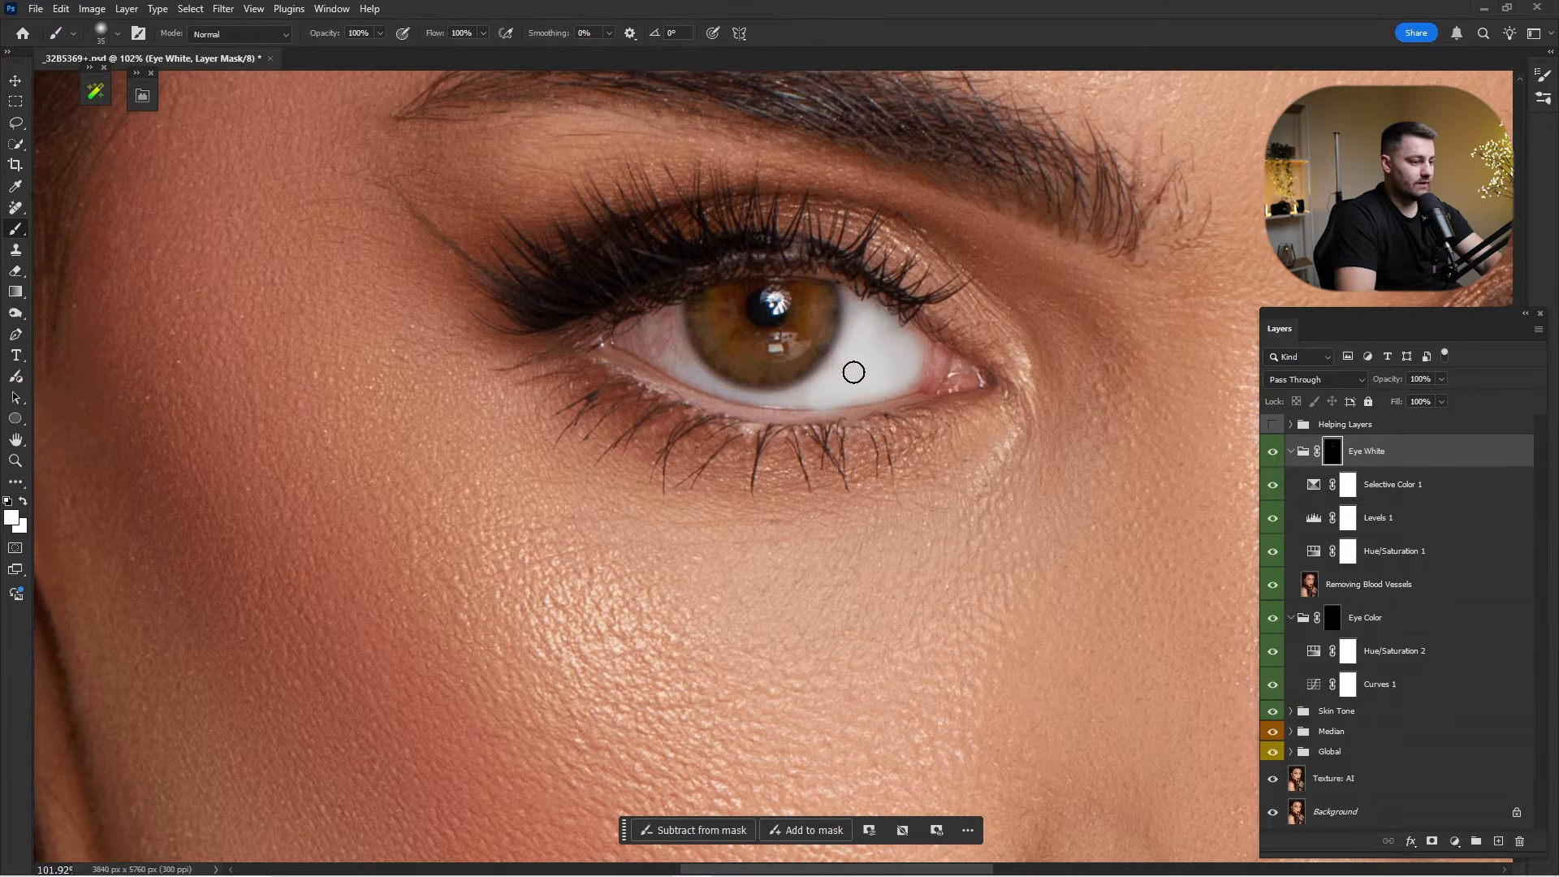
Paint the remaining white of the same eye into the Eye White mask, from the outer corner to the nose side.
scroll(824, 419, "up", 3)
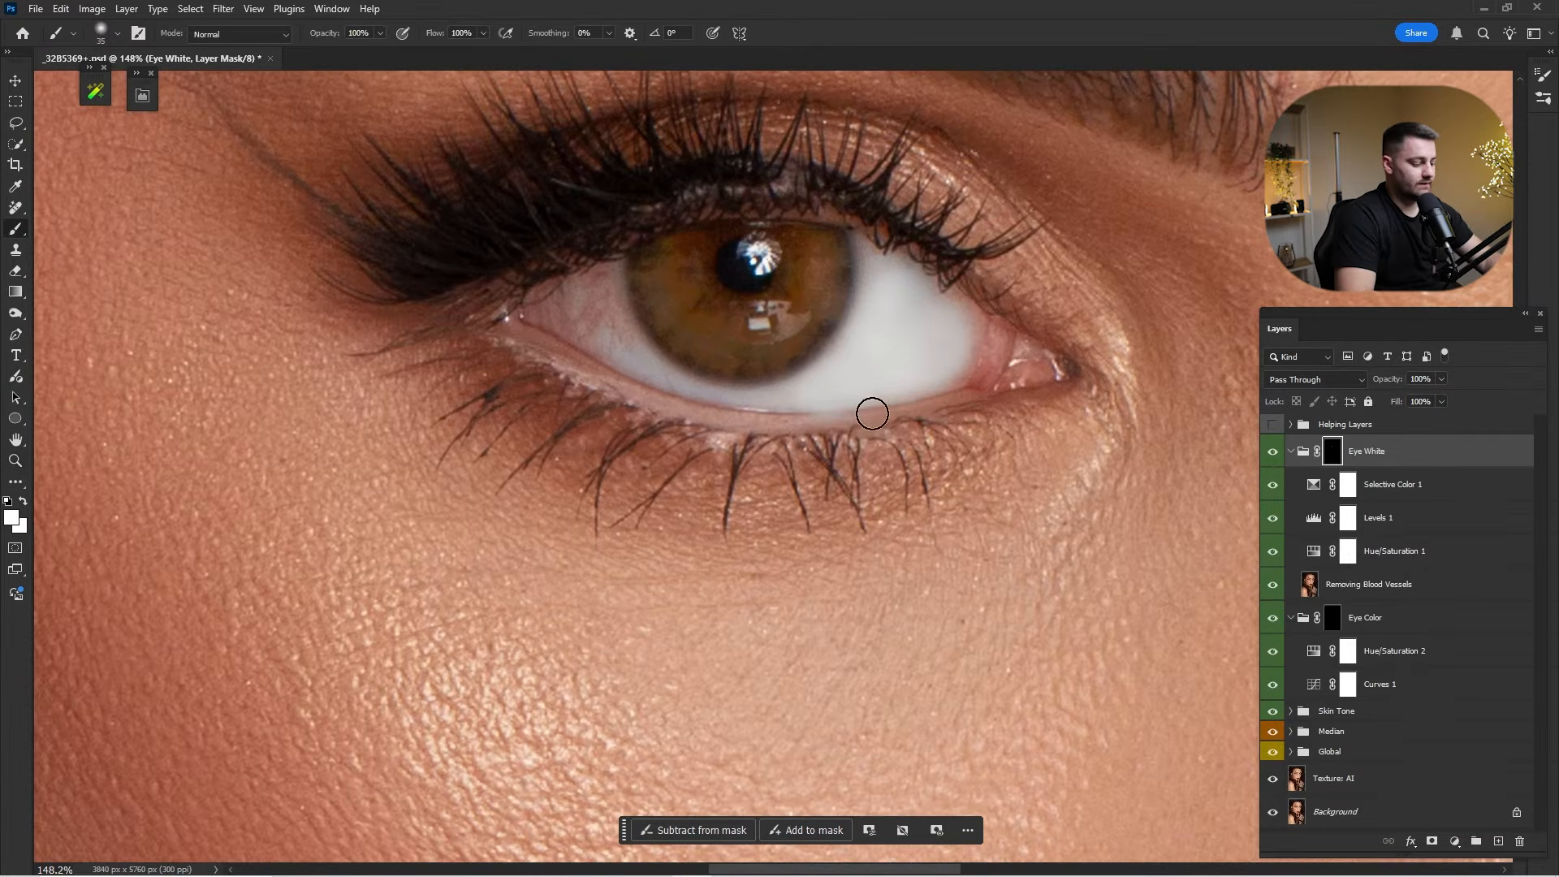
key("x")
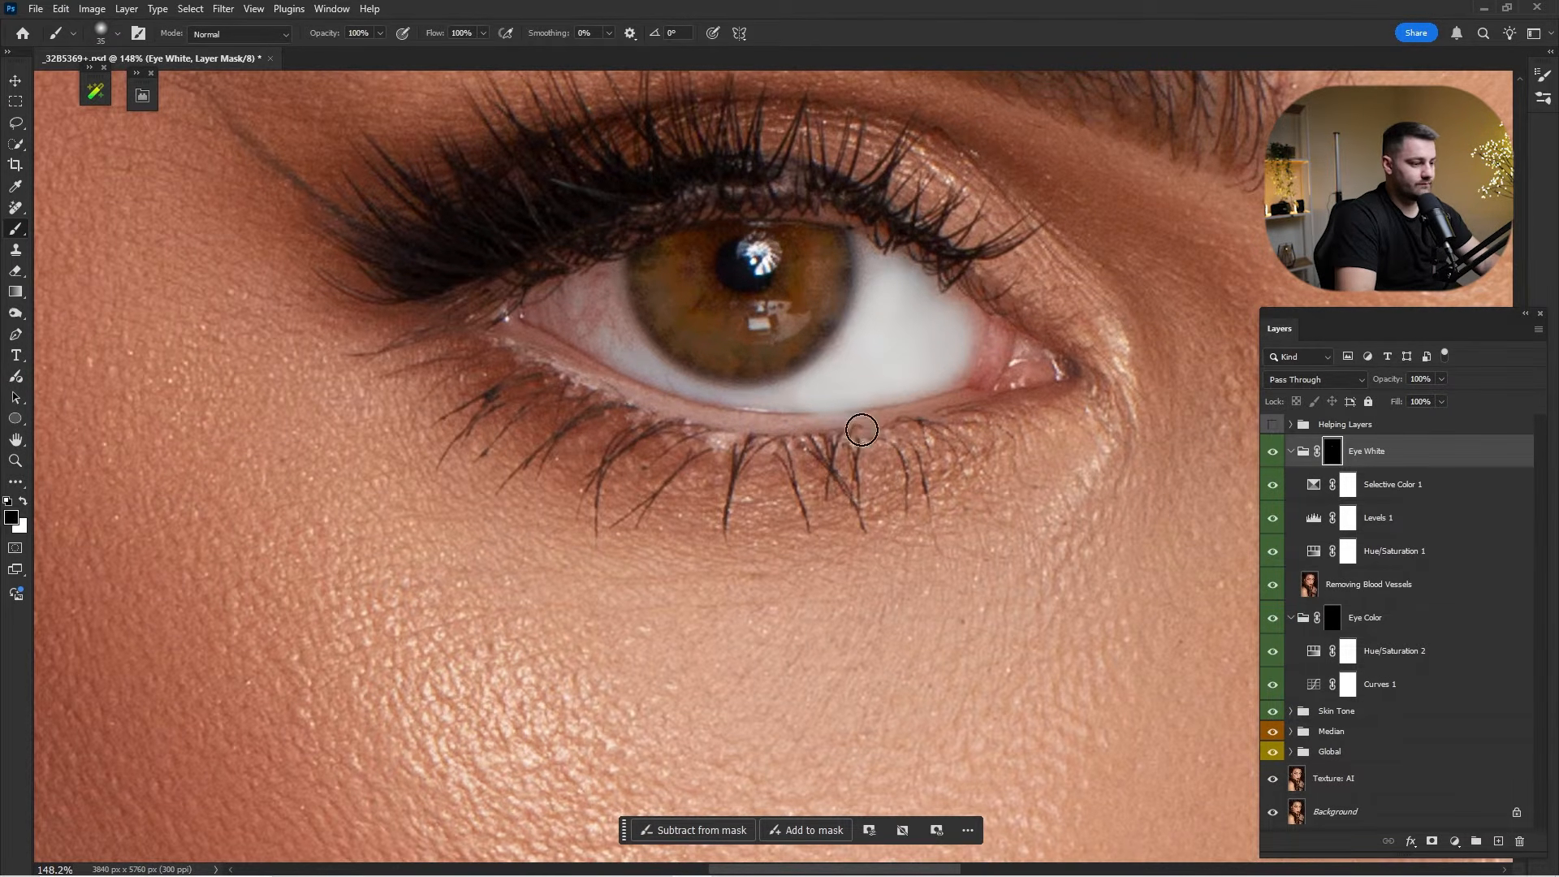
key("x")
mouse_move(577, 306)
left_mouse_down()
mouse_move(623, 341)
mouse_move(583, 312)
mouse_move(588, 336)
mouse_move(614, 350)
mouse_move(602, 299)
mouse_move(651, 367)
mouse_move(626, 357)
mouse_move(739, 402)
mouse_move(884, 372)
mouse_move(869, 369)
mouse_move(898, 296)
mouse_move(945, 320)
mouse_move(959, 360)
mouse_move(915, 300)
left_mouse_up()
key("bracketleft")
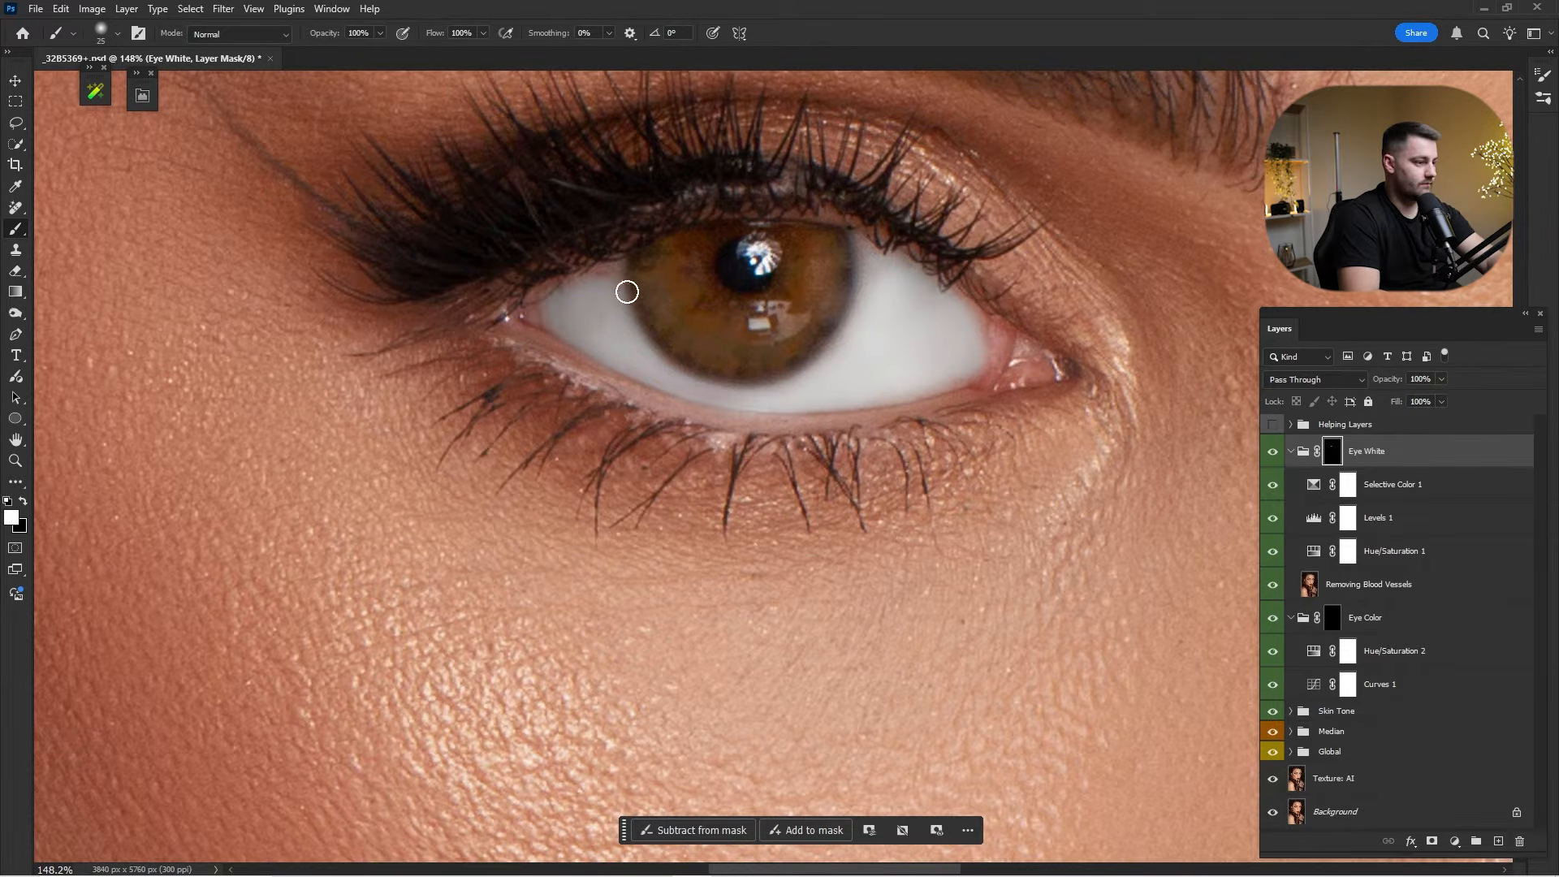
Paint the outer white of the other eye into the Eye White mask and trim the lower lid edge with black.
scroll(638, 278, "right", 10)
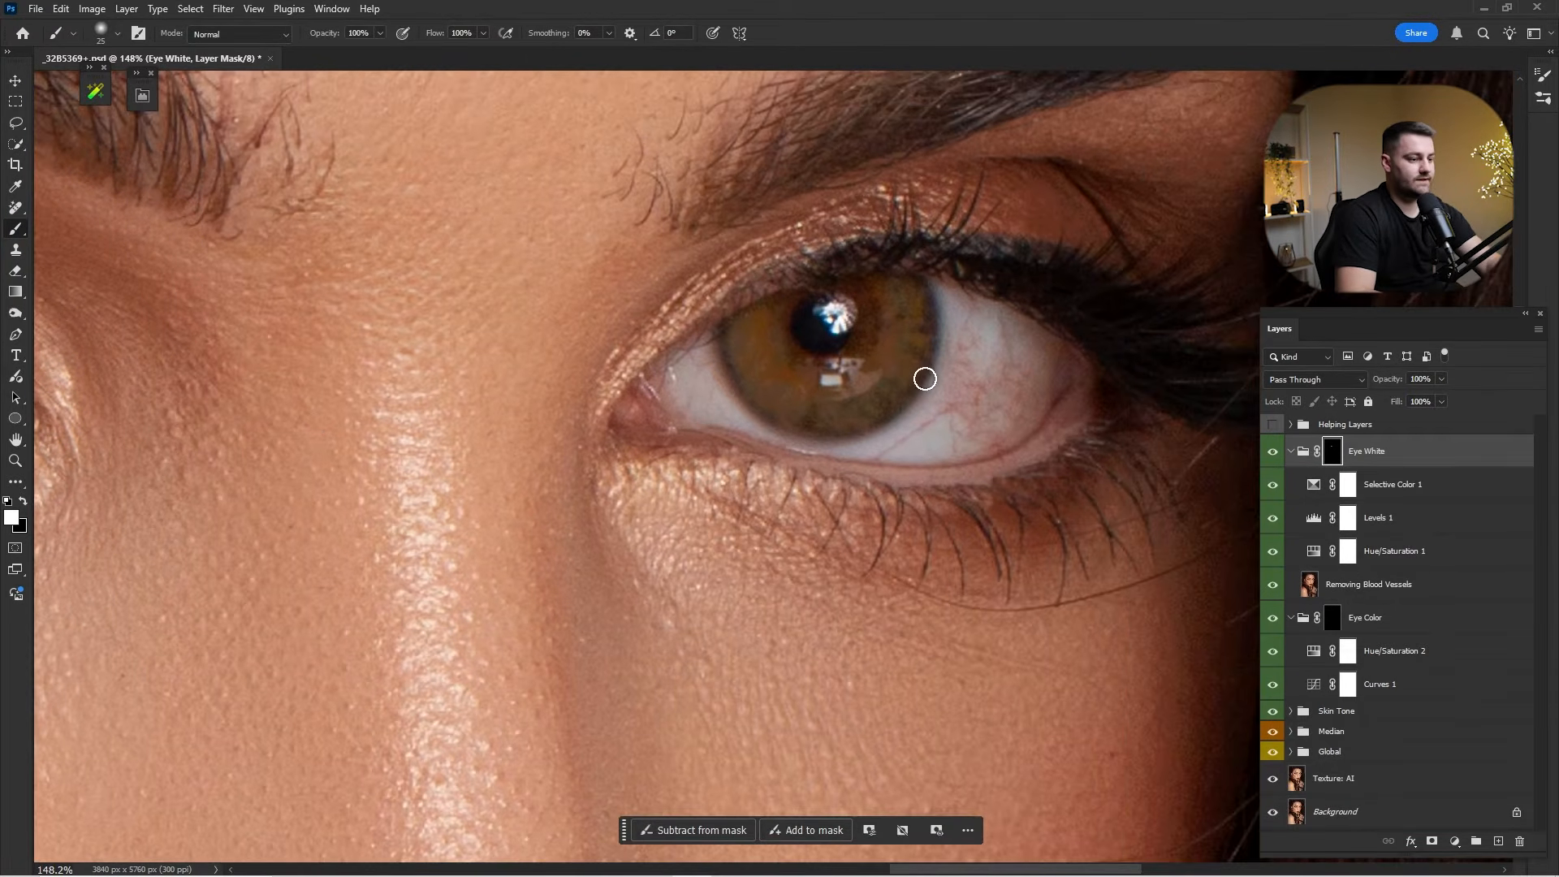
key("bracketright")
key("bracketright")
mouse_move(977, 365)
left_mouse_down()
mouse_move(955, 438)
mouse_move(1003, 416)
mouse_move(980, 383)
mouse_move(935, 432)
mouse_move(941, 412)
mouse_move(871, 461)
mouse_move(983, 439)
mouse_move(1028, 362)
mouse_move(994, 329)
mouse_move(1021, 344)
mouse_move(1019, 403)
left_mouse_up()
key("bracketleft")
key("x")
mouse_move(908, 476)
left_mouse_down()
mouse_move(891, 484)
mouse_move(902, 489)
left_mouse_up()
key("x")
Paint white on the Eye White mask over the rest of that eye's white on both sides of the iris.
mouse_move(699, 400)
left_mouse_down()
mouse_move(780, 440)
mouse_move(954, 437)
mouse_move(916, 444)
mouse_move(976, 321)
mouse_move(1000, 399)
mouse_move(1022, 337)
mouse_move(1039, 404)
left_mouse_up()
key("bracketleft")
key("bracketleft")
key("bracketleft")
key("bracketright")
key("bracketright")
key("bracketright")
left_click_drag(1003, 326, 989, 348)
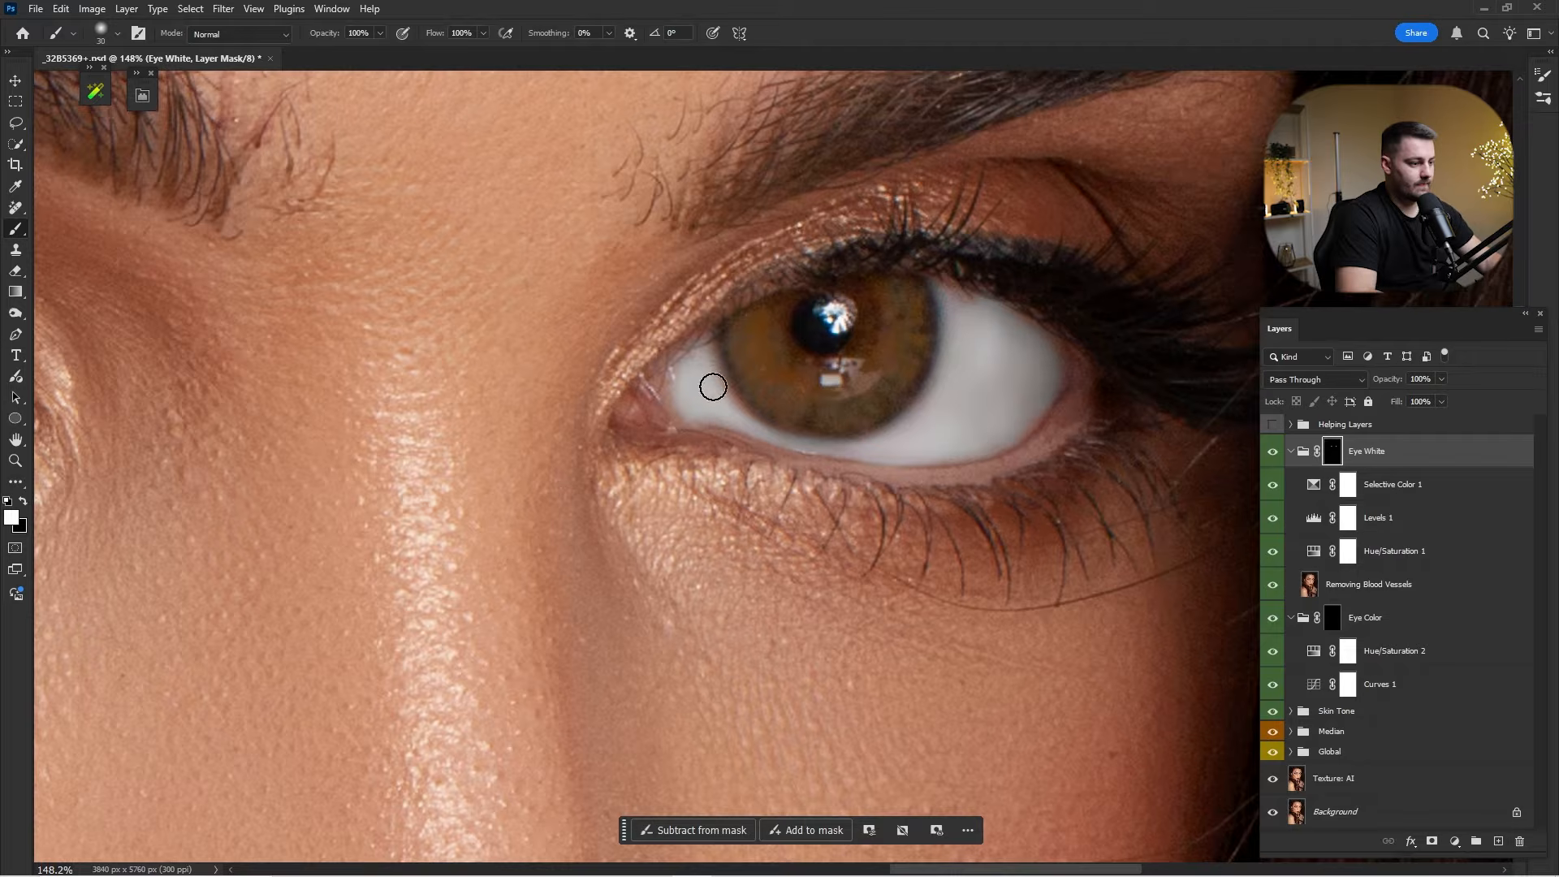
left_click_drag(827, 372, 728, 396)
Collapse the Eye White and Eye Color groups and compare the portrait with and without the eye whitening.
scroll(727, 396, "down", 3)
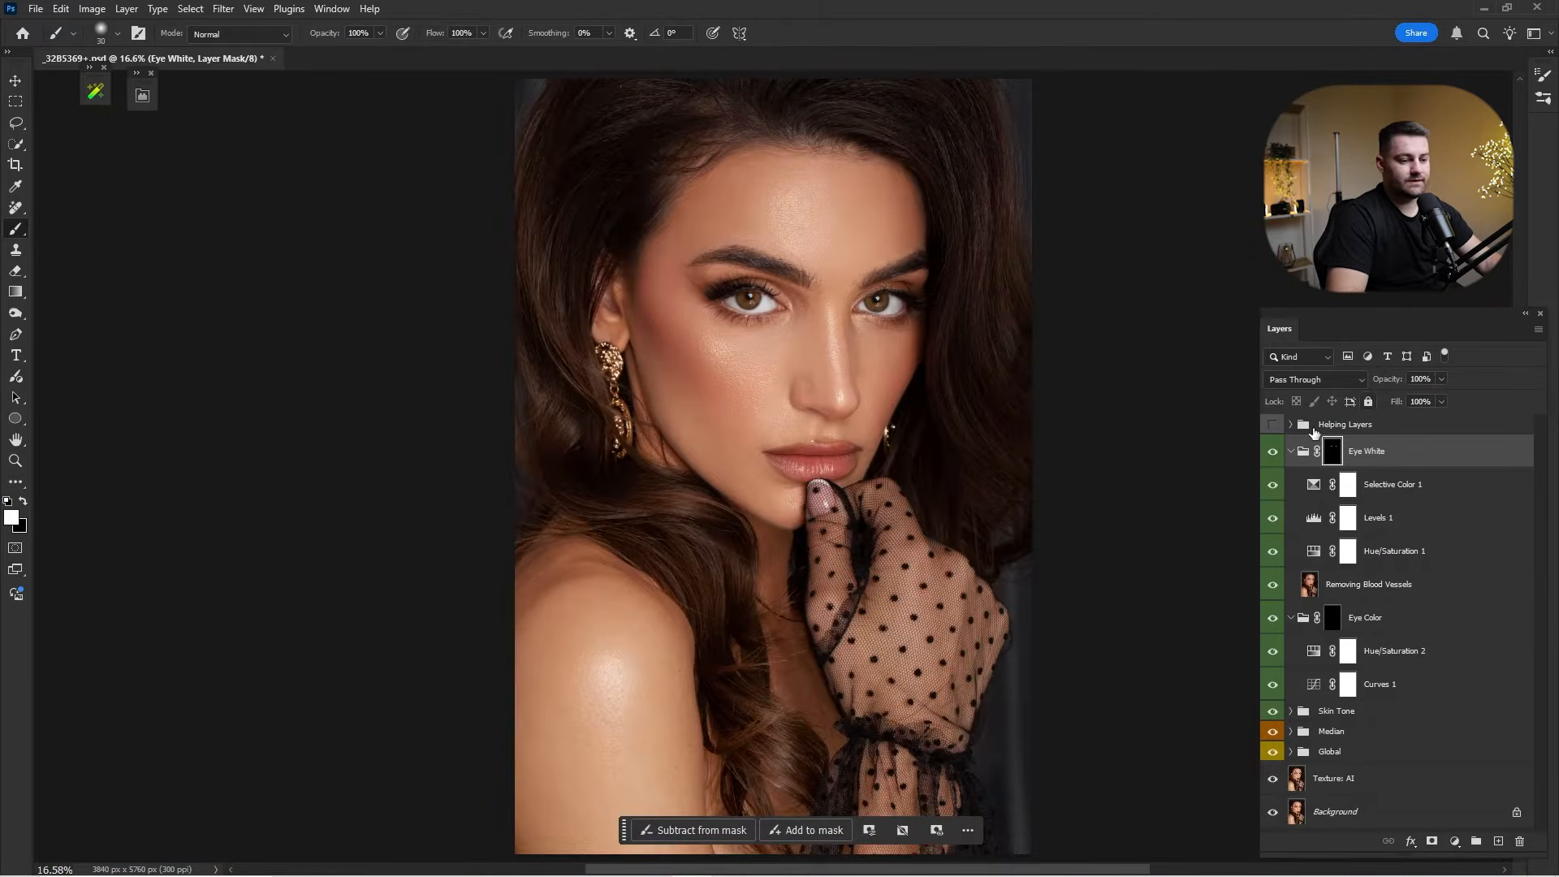
left_click(1291, 452)
left_click(1278, 457)
left_click(1279, 461)
left_click(1279, 463)
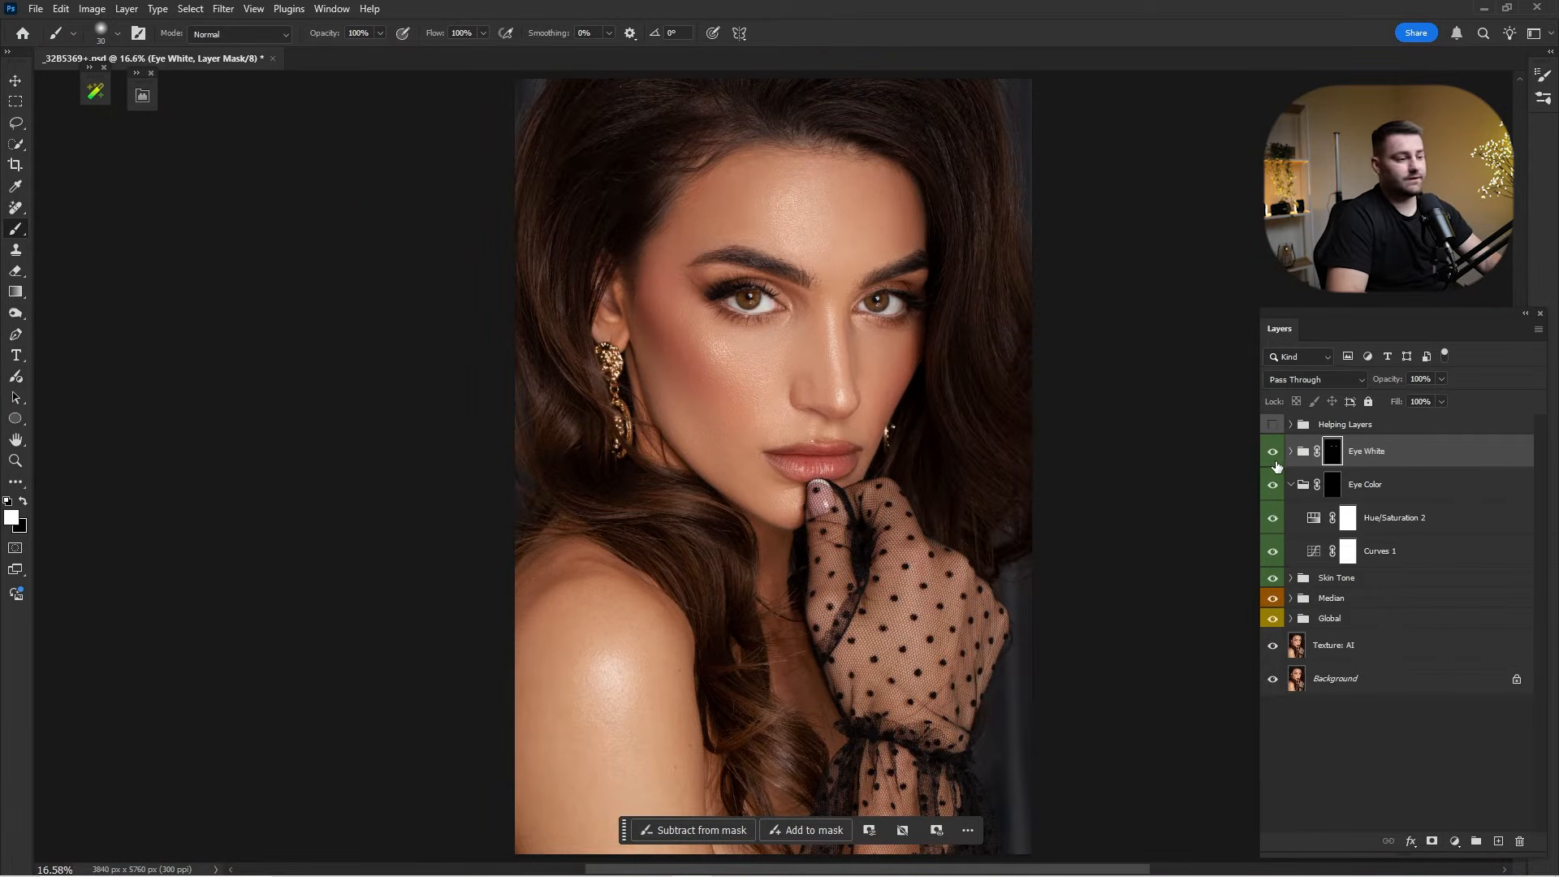
left_click(1279, 463)
left_click(1280, 465)
left_click(1288, 470)
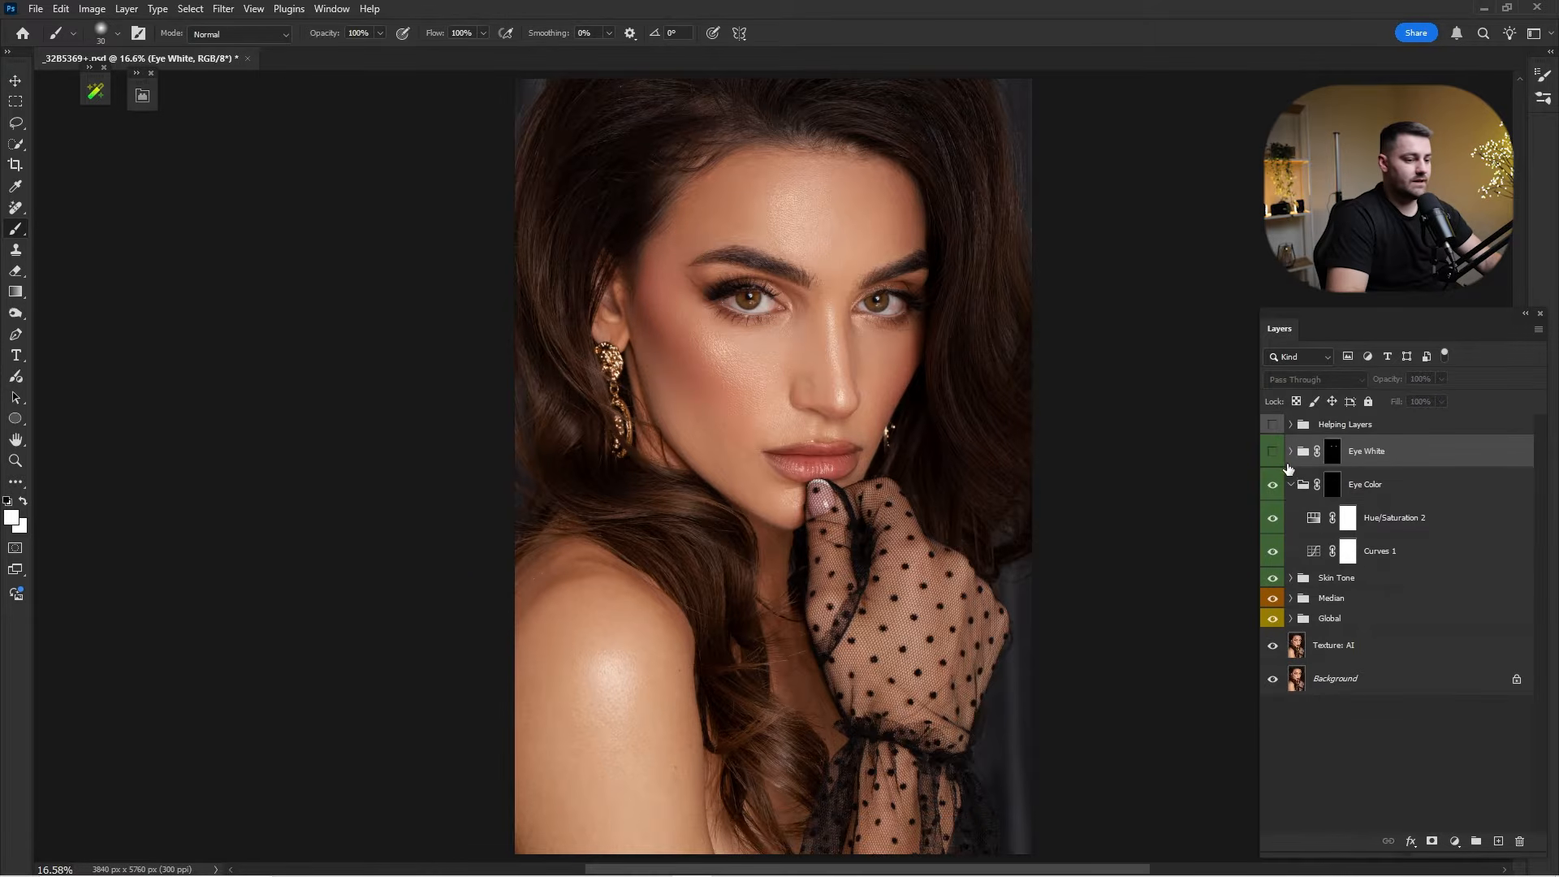
left_click(1274, 459)
left_click(1292, 484)
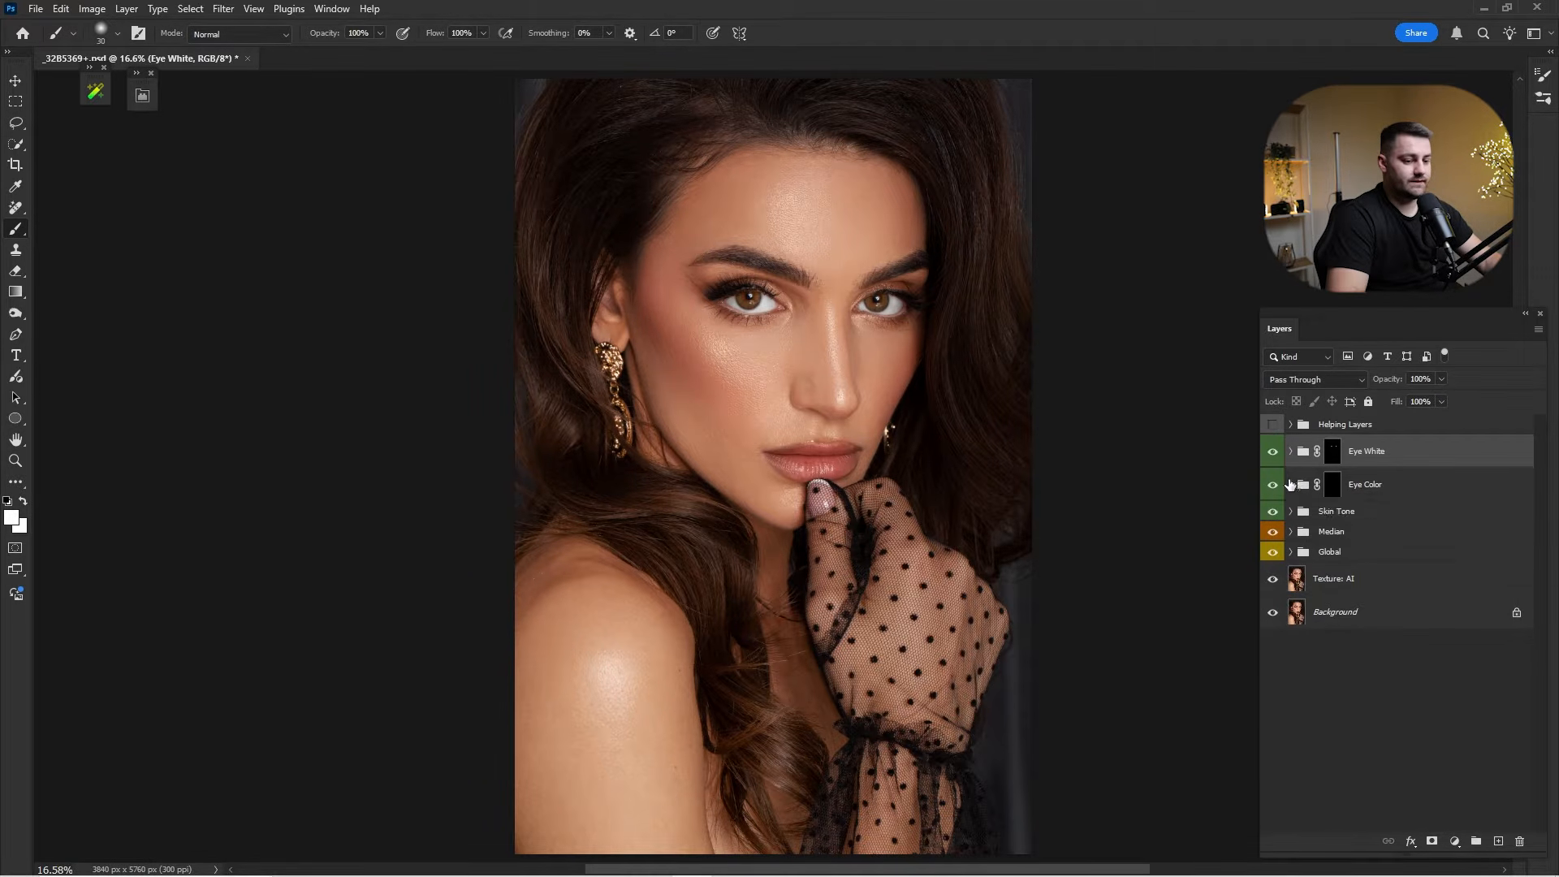
Recheck the whitening with the Eye White group off and on, and lower the group's opacity to 74%.
left_click(1279, 457)
left_click(1279, 456)
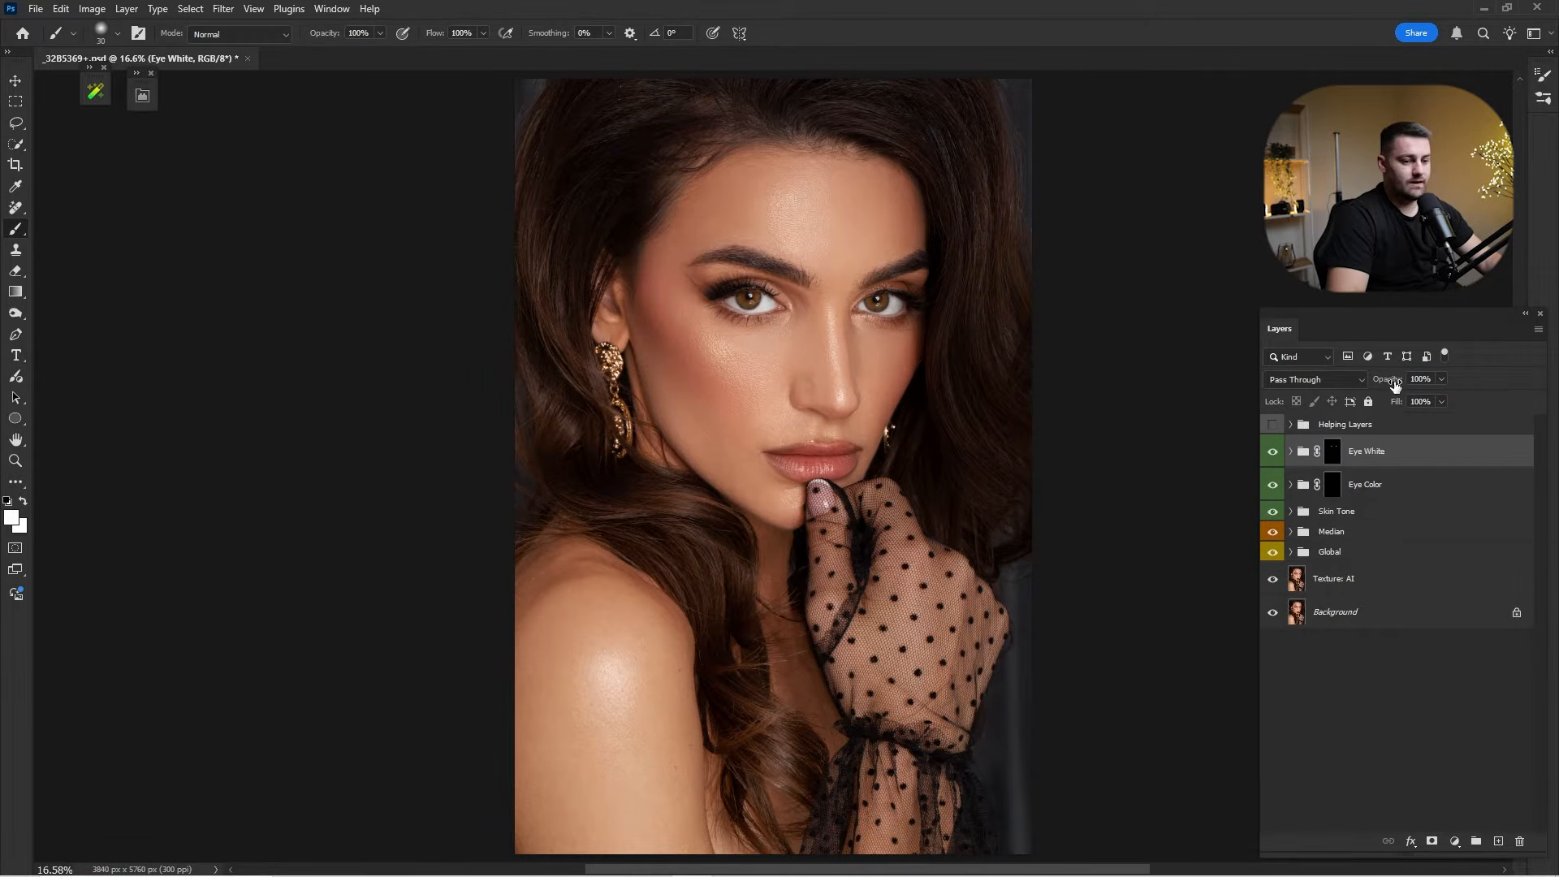
left_click_drag(1395, 385, 1378, 392)
Expand the Eye Color group and paint white on its mask over the iris on the image's left with a larger brush.
left_click(1332, 484)
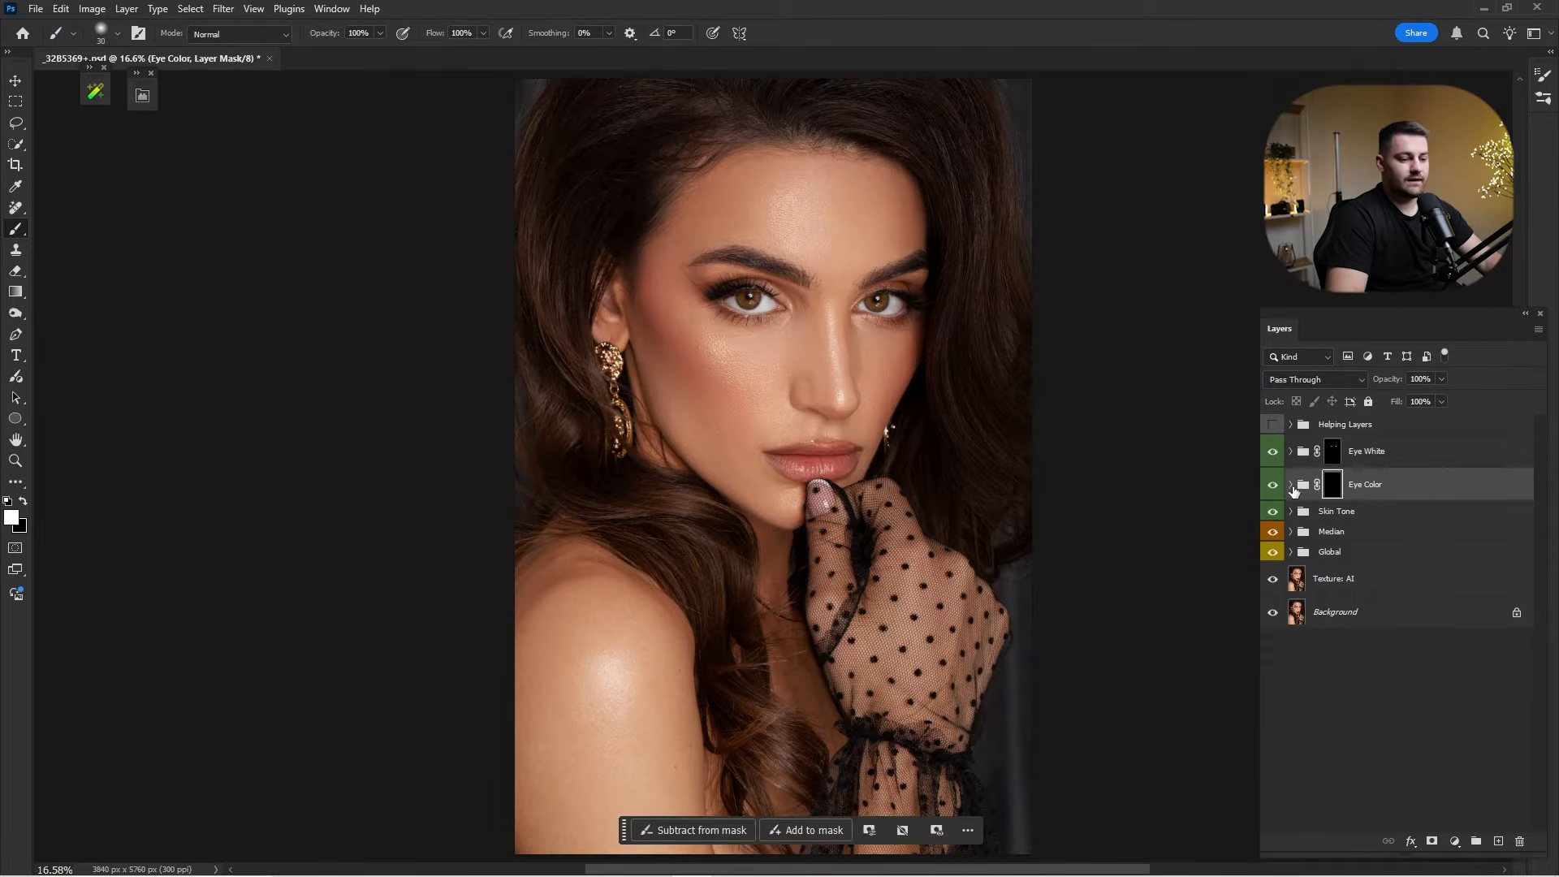
left_click(1291, 485)
key("z")
mouse_move(739, 289)
left_mouse_down()
mouse_move(846, 407)
mouse_move(863, 402)
left_mouse_up()
key("b")
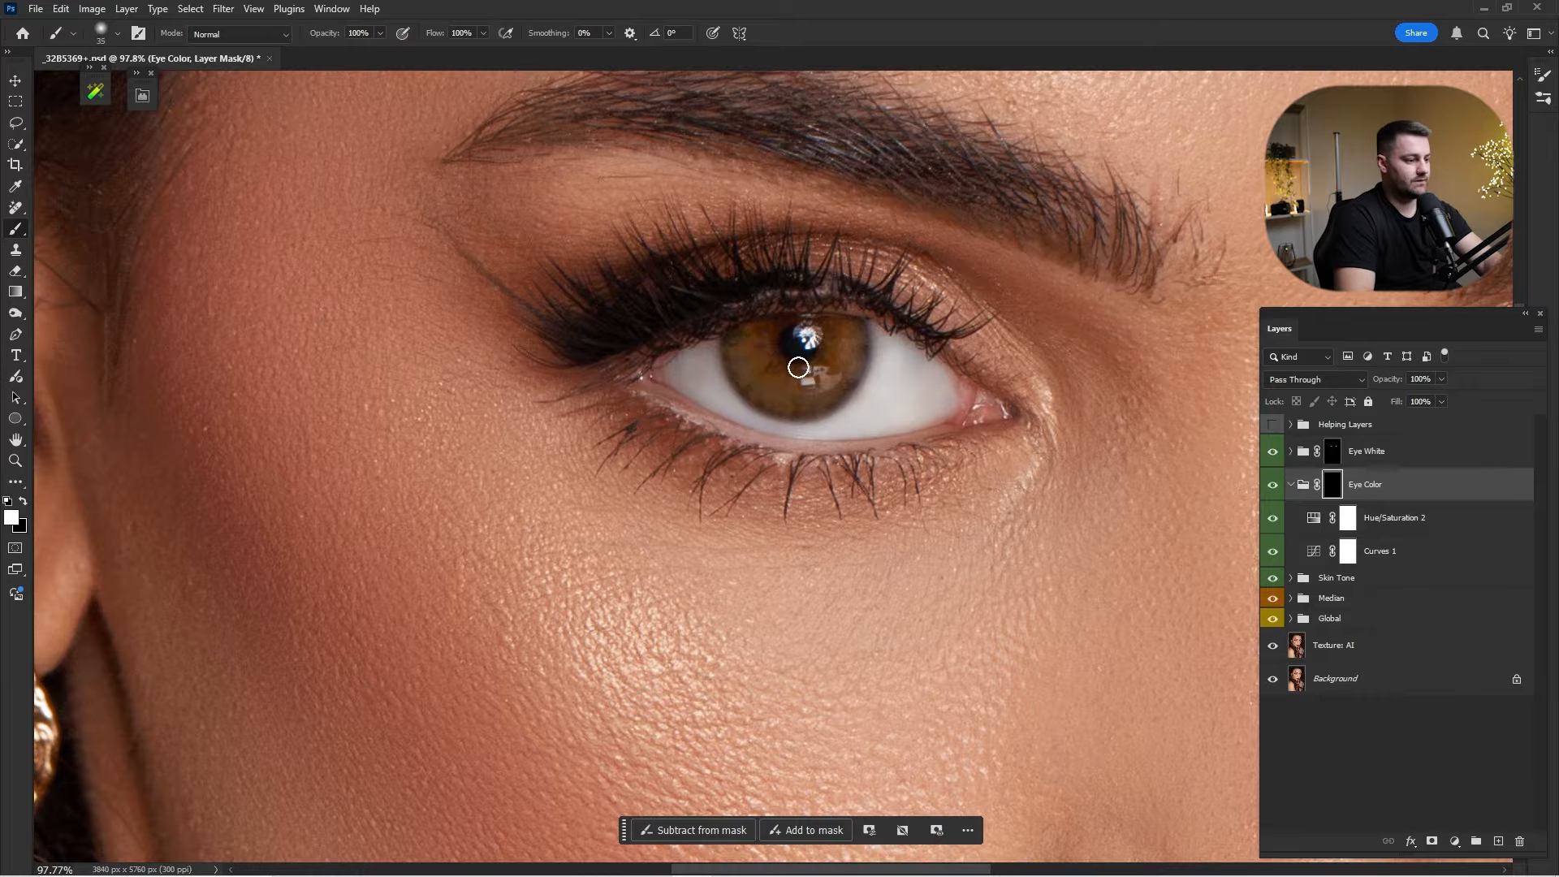
key("bracketright")
key("bracketright")
key("bracketright")
key("bracketright")
mouse_move(759, 344)
left_mouse_down()
mouse_move(830, 358)
mouse_move(793, 338)
mouse_move(757, 348)
mouse_move(752, 370)
mouse_move(788, 390)
mouse_move(849, 346)
mouse_move(773, 340)
mouse_move(756, 355)
mouse_move(840, 355)
left_mouse_up()
Recolor the iris green by setting the Hue of the Eye Color group's Hue/Saturation adjustment to 56.
double_click(1315, 520)
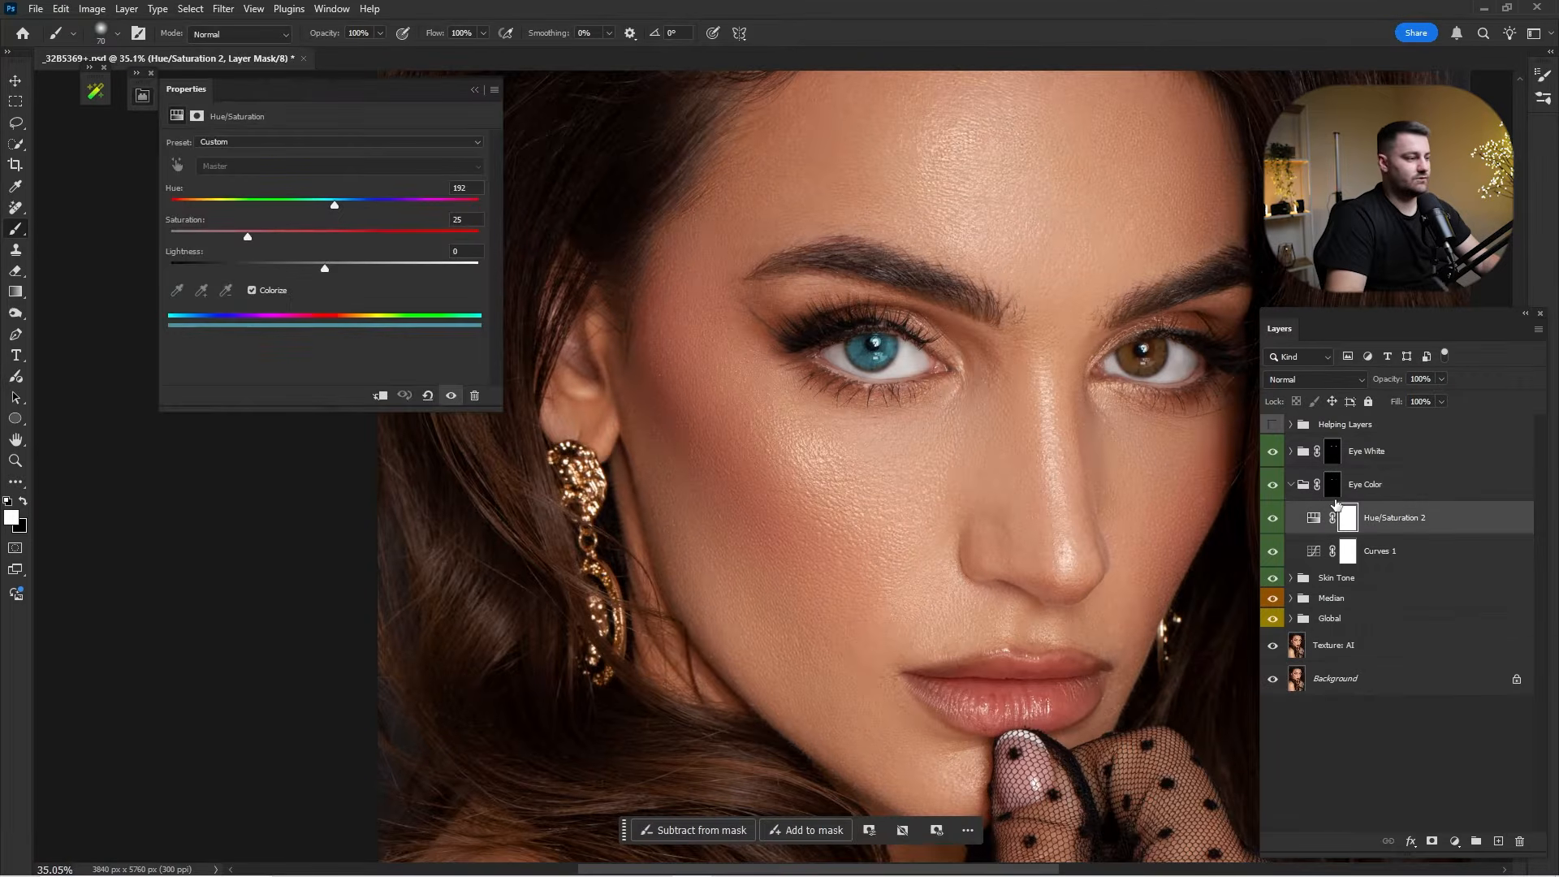
left_click_drag(316, 203, 217, 213)
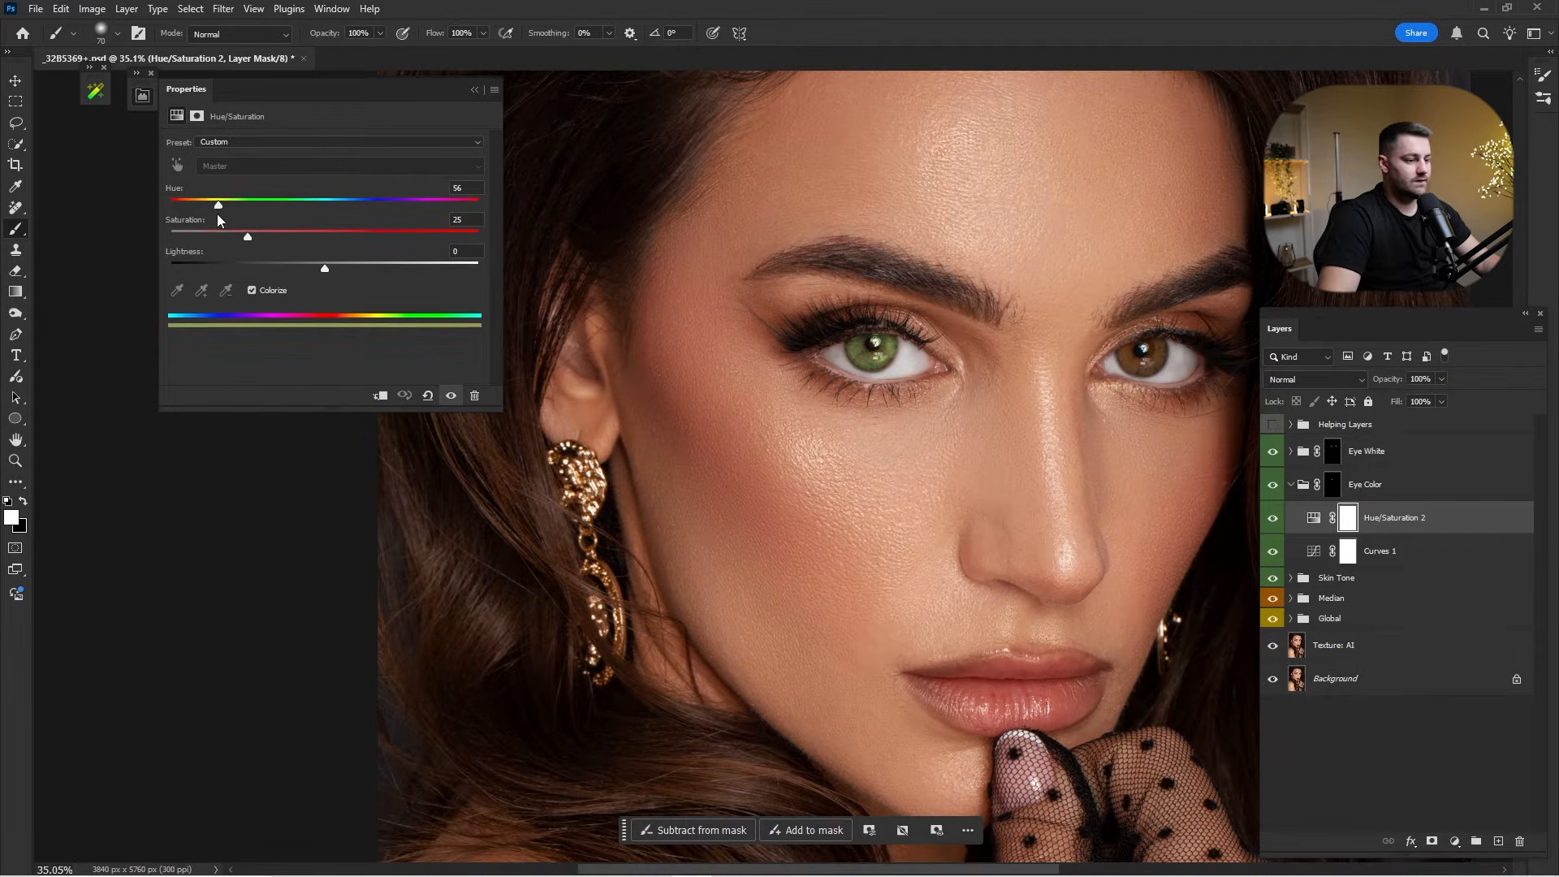
left_click(474, 92)
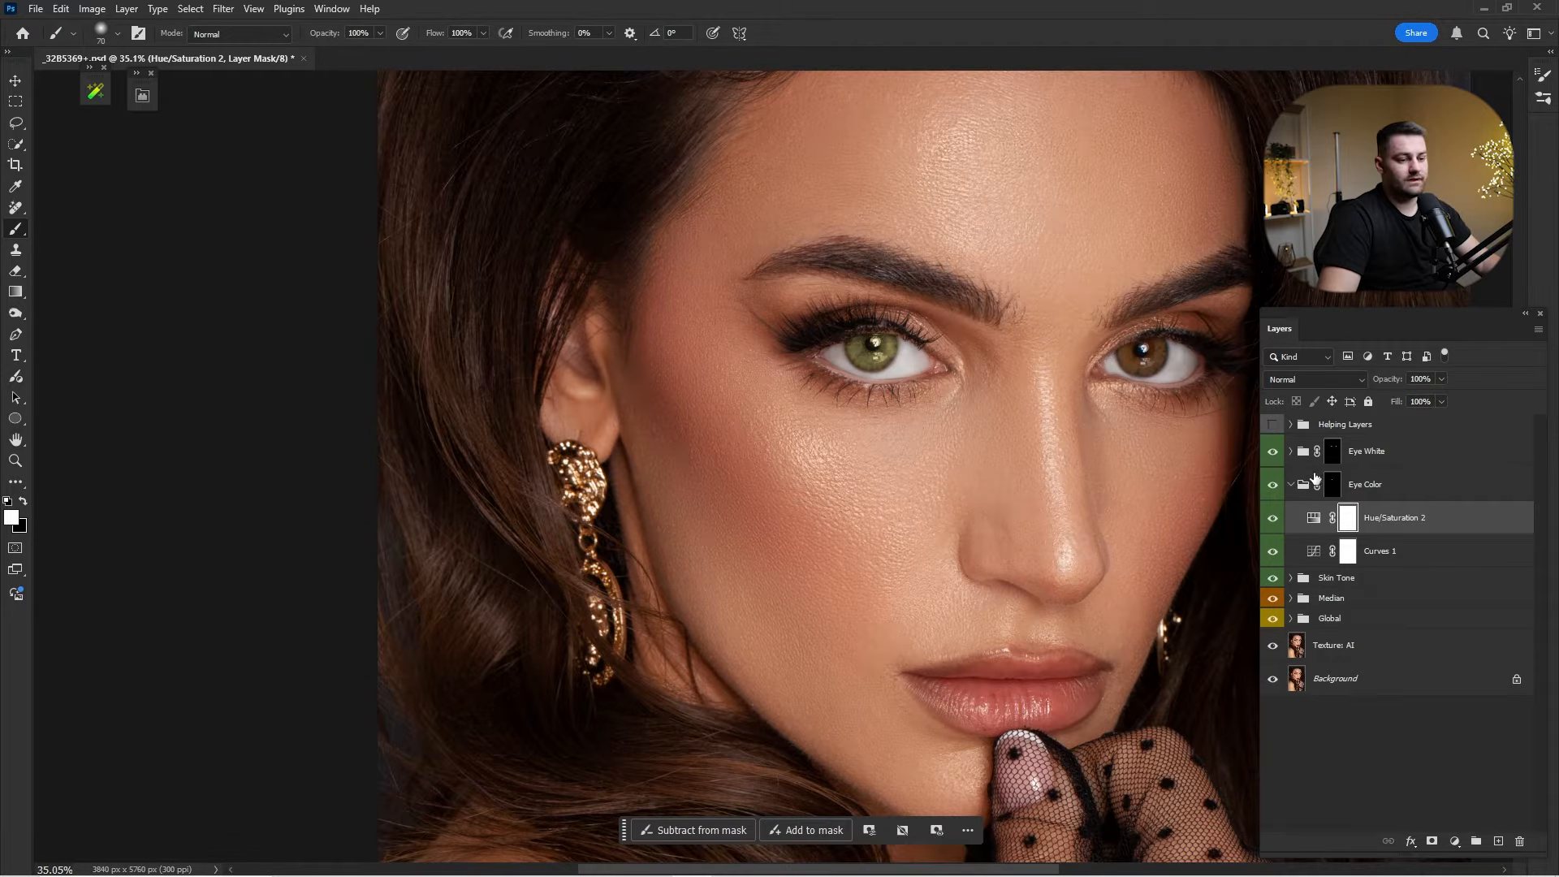
Compare the eyes with and without the iris recoloring, and delete the Eye Color group with its mask.
left_click(1308, 493)
left_click(1273, 485)
left_click(1272, 485)
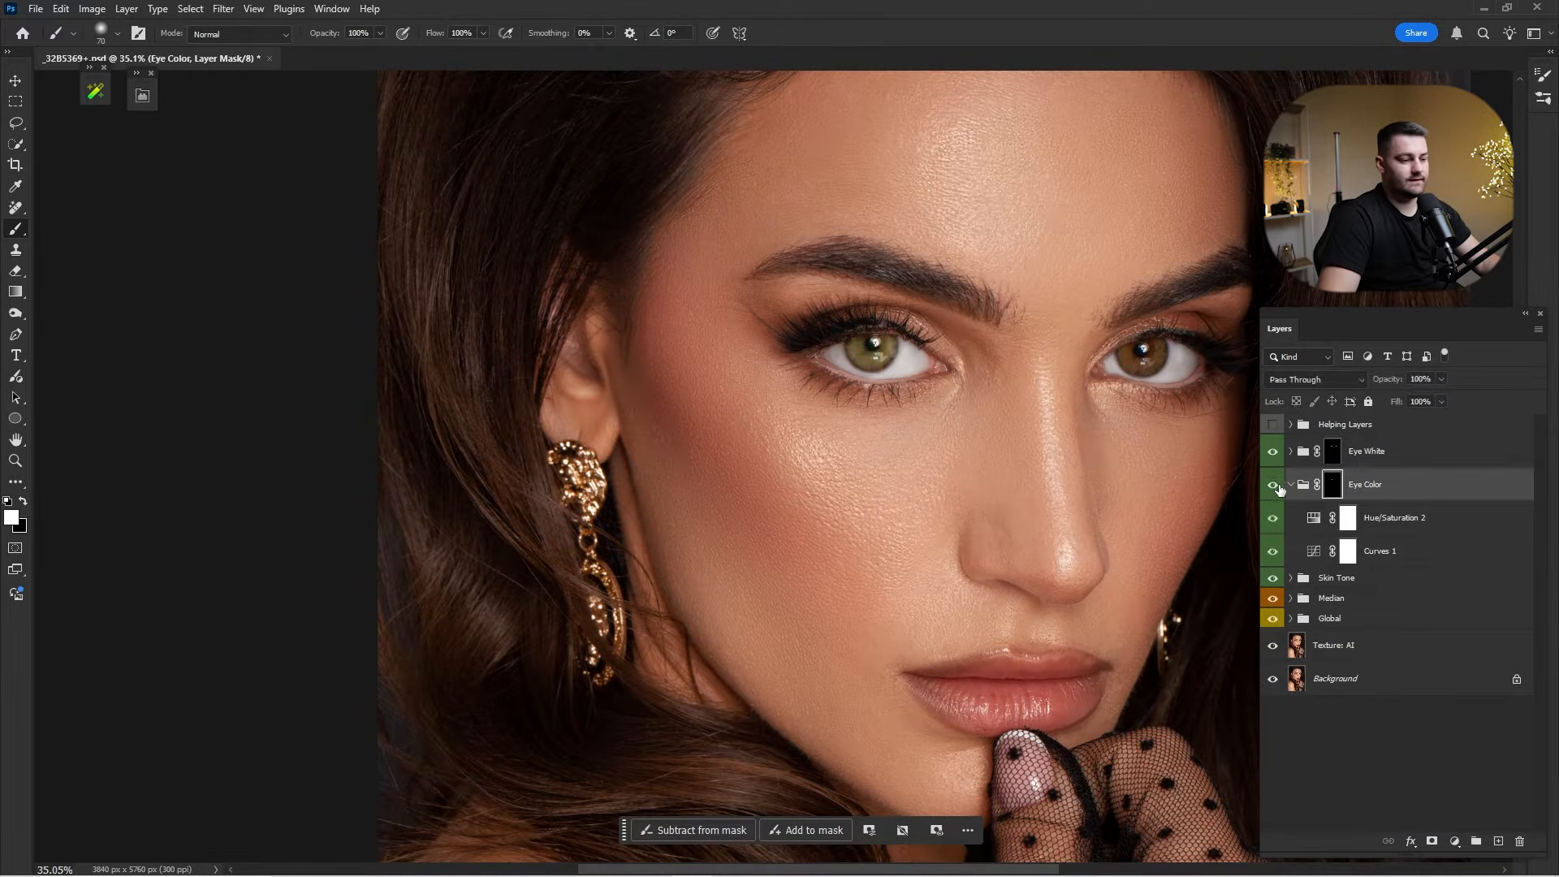
key("ctrl+0")
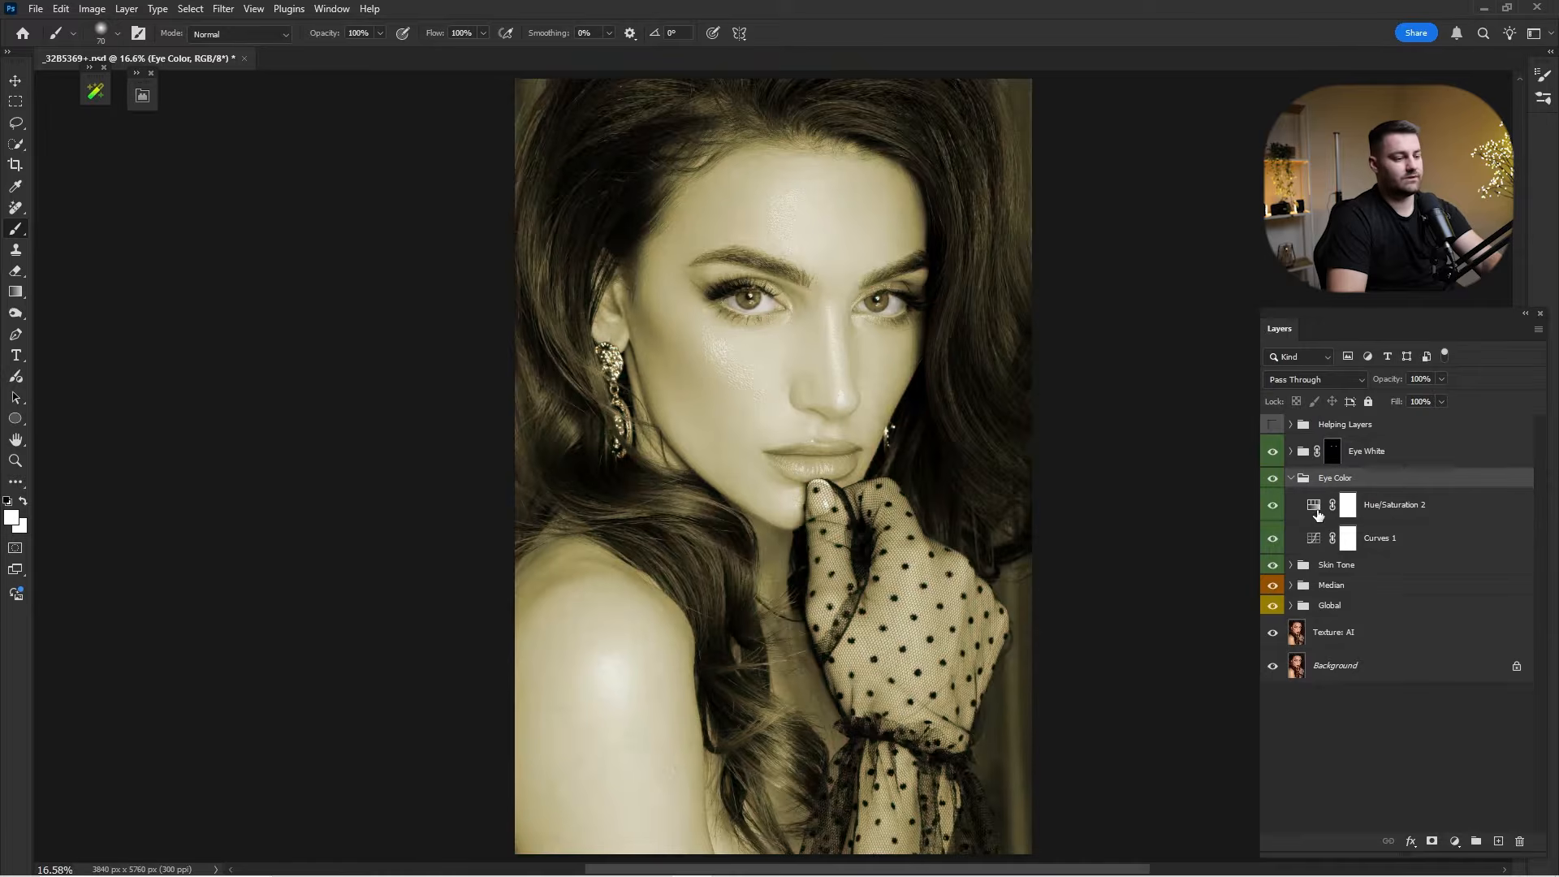
key("Delete")
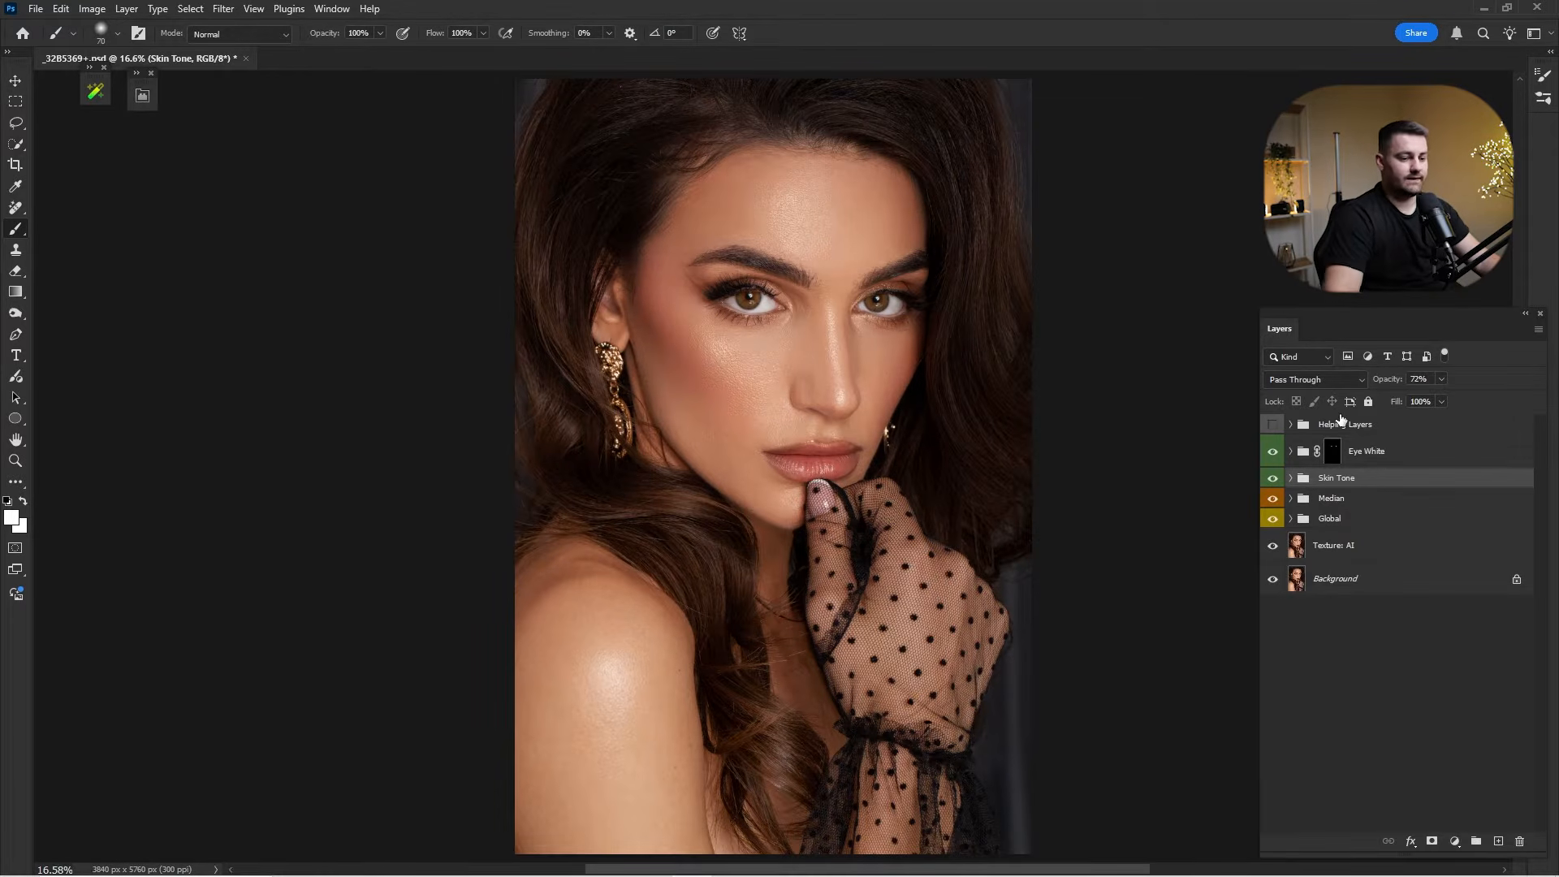
Generate the Iris detail layers above the Eye White group with the retouching plugin.
left_click(1374, 447)
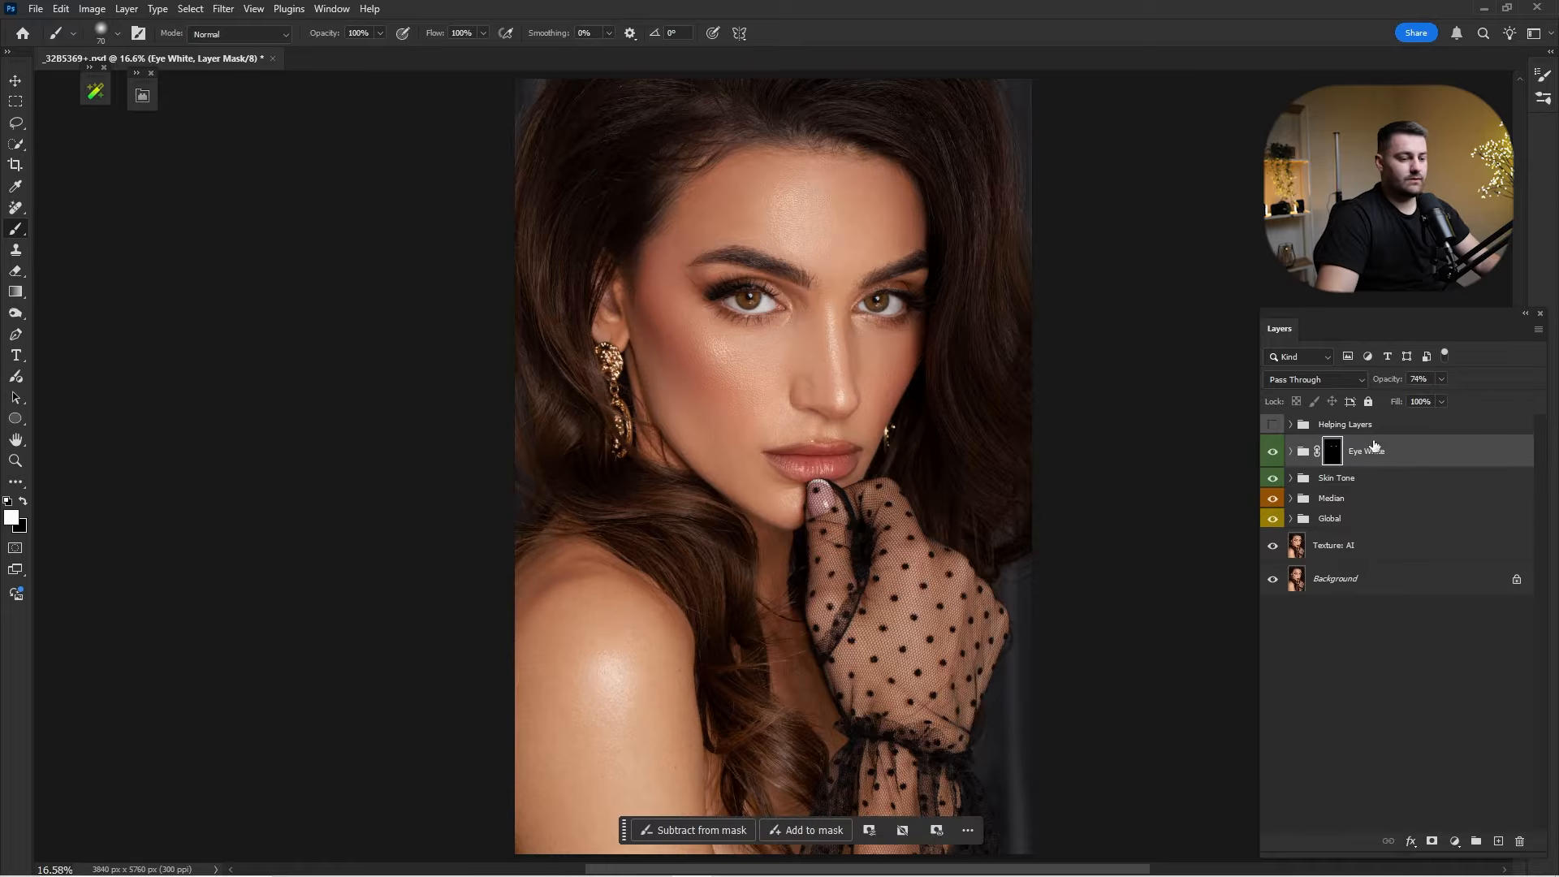
left_click(95, 92)
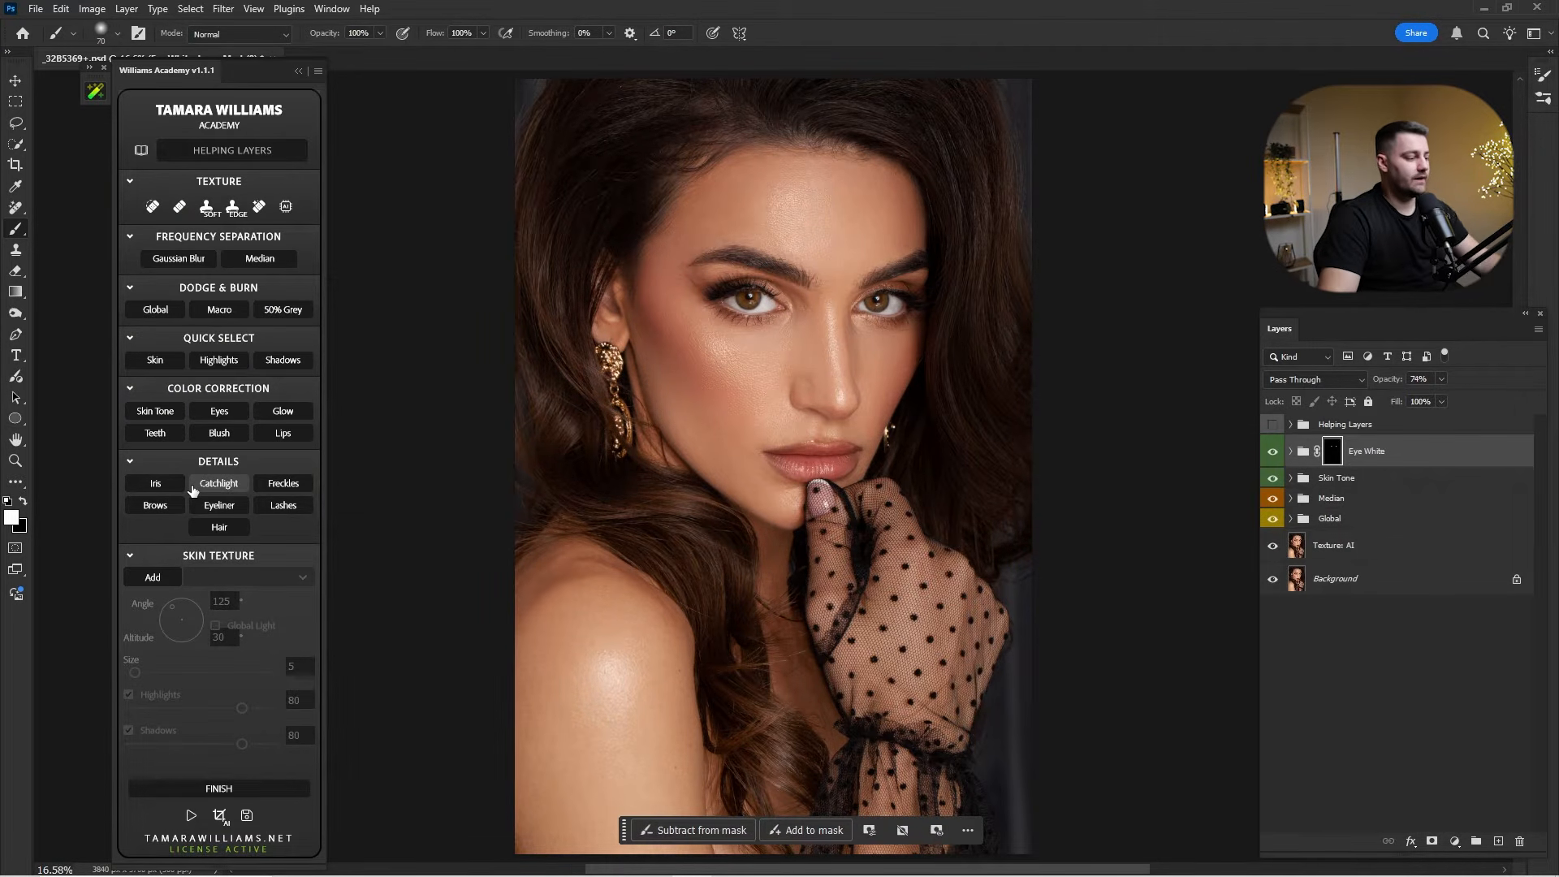
left_click(156, 484)
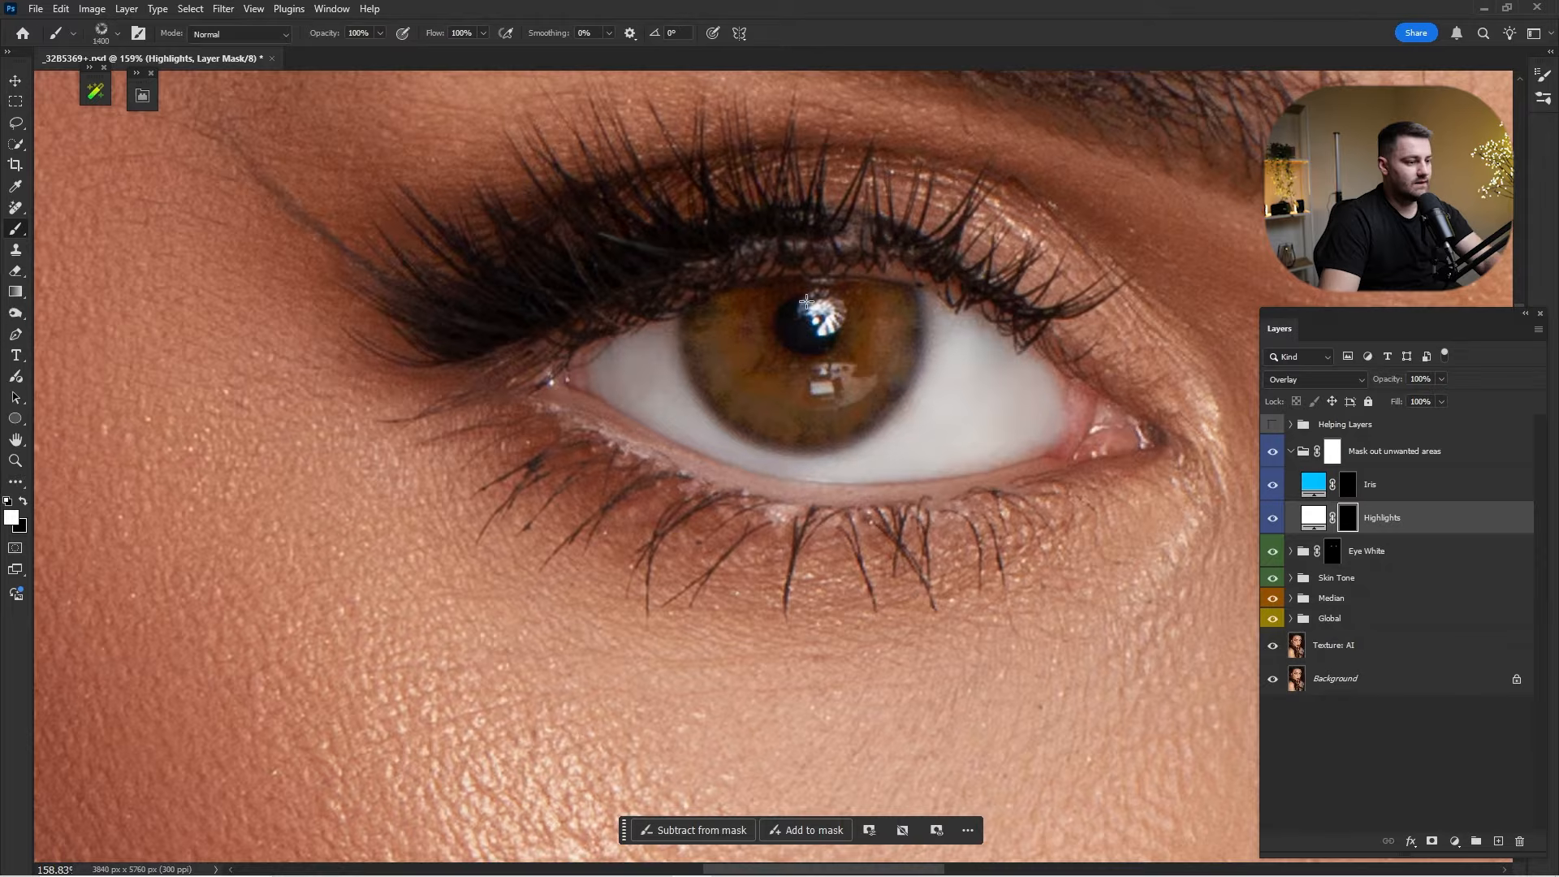
Reduce the iris-shaped brush to 175 px and stamp it once over the left iris on the Highlights mask.
key("bracketleft")
key("bracketleft")
key("bracketleft")
key("bracketleft")
key("bracketleft")
key("bracketleft")
key("bracketleft")
key("bracketleft")
key("bracketleft")
key("bracketleft")
key("bracketleft")
key("bracketleft")
key("bracketleft")
key("bracketleft")
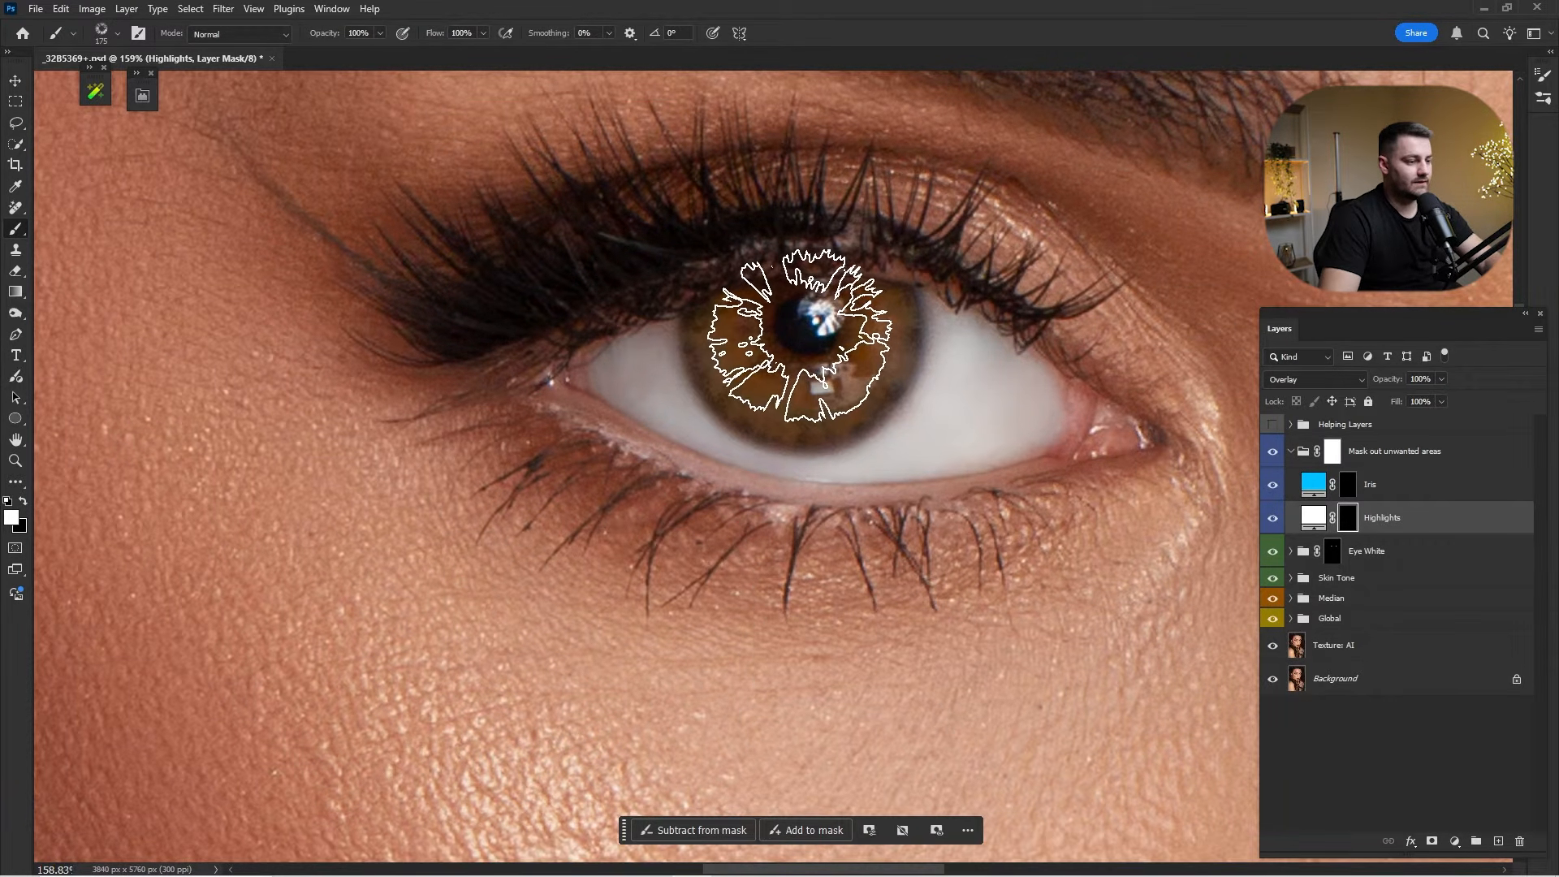
left_click(800, 337)
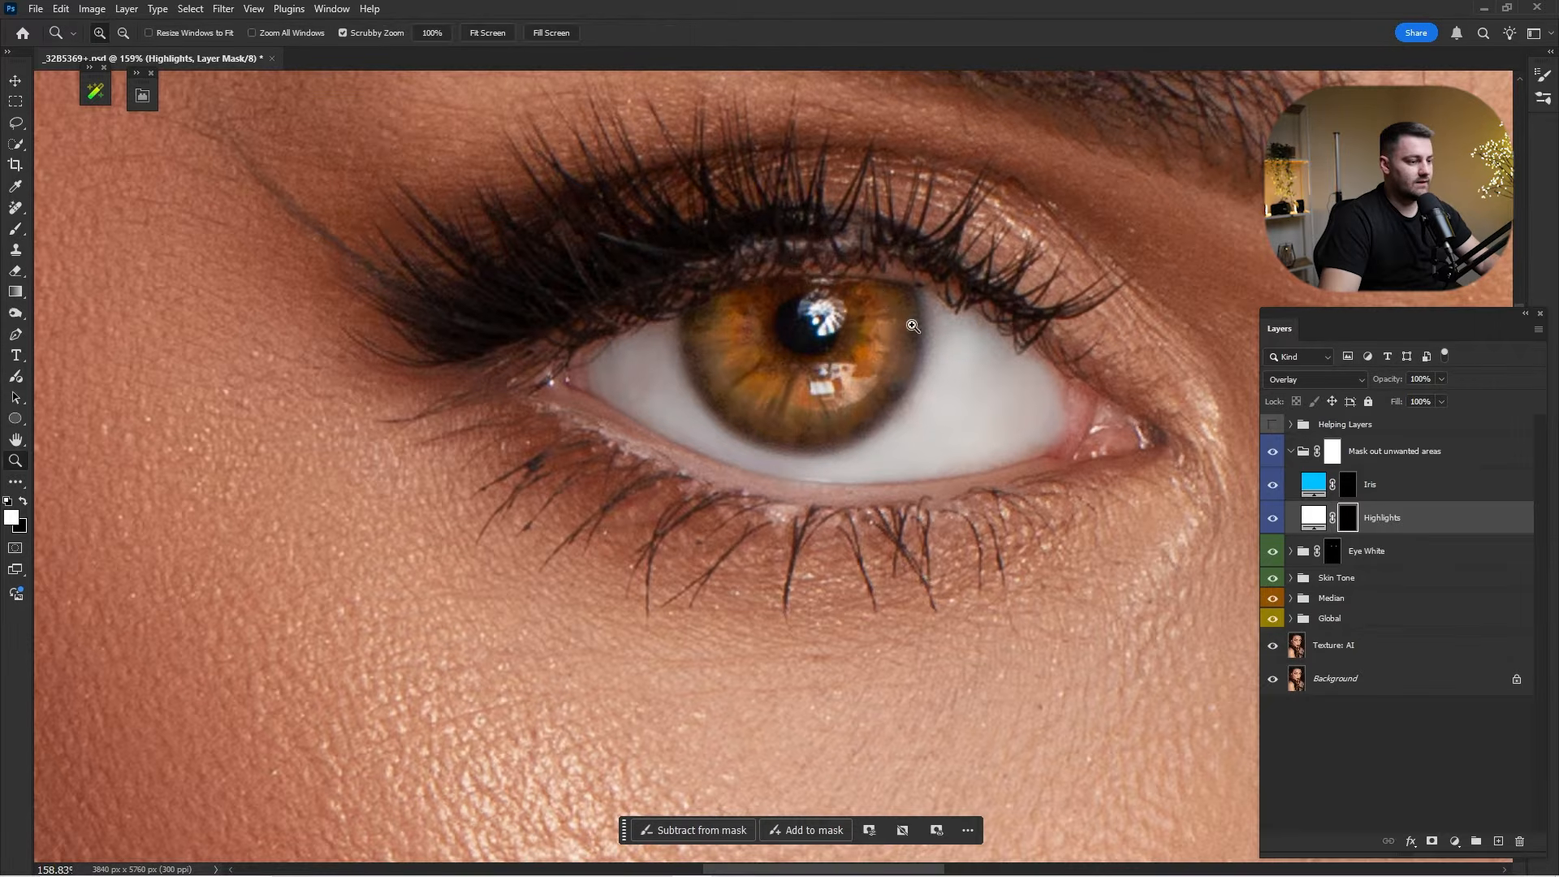
Stamp the iris-shaped brush once over the right iris on the Highlights mask.
left_click_drag(906, 326, 771, 327)
left_click_drag(992, 328, 591, 332)
left_click_drag(906, 313, 1064, 315)
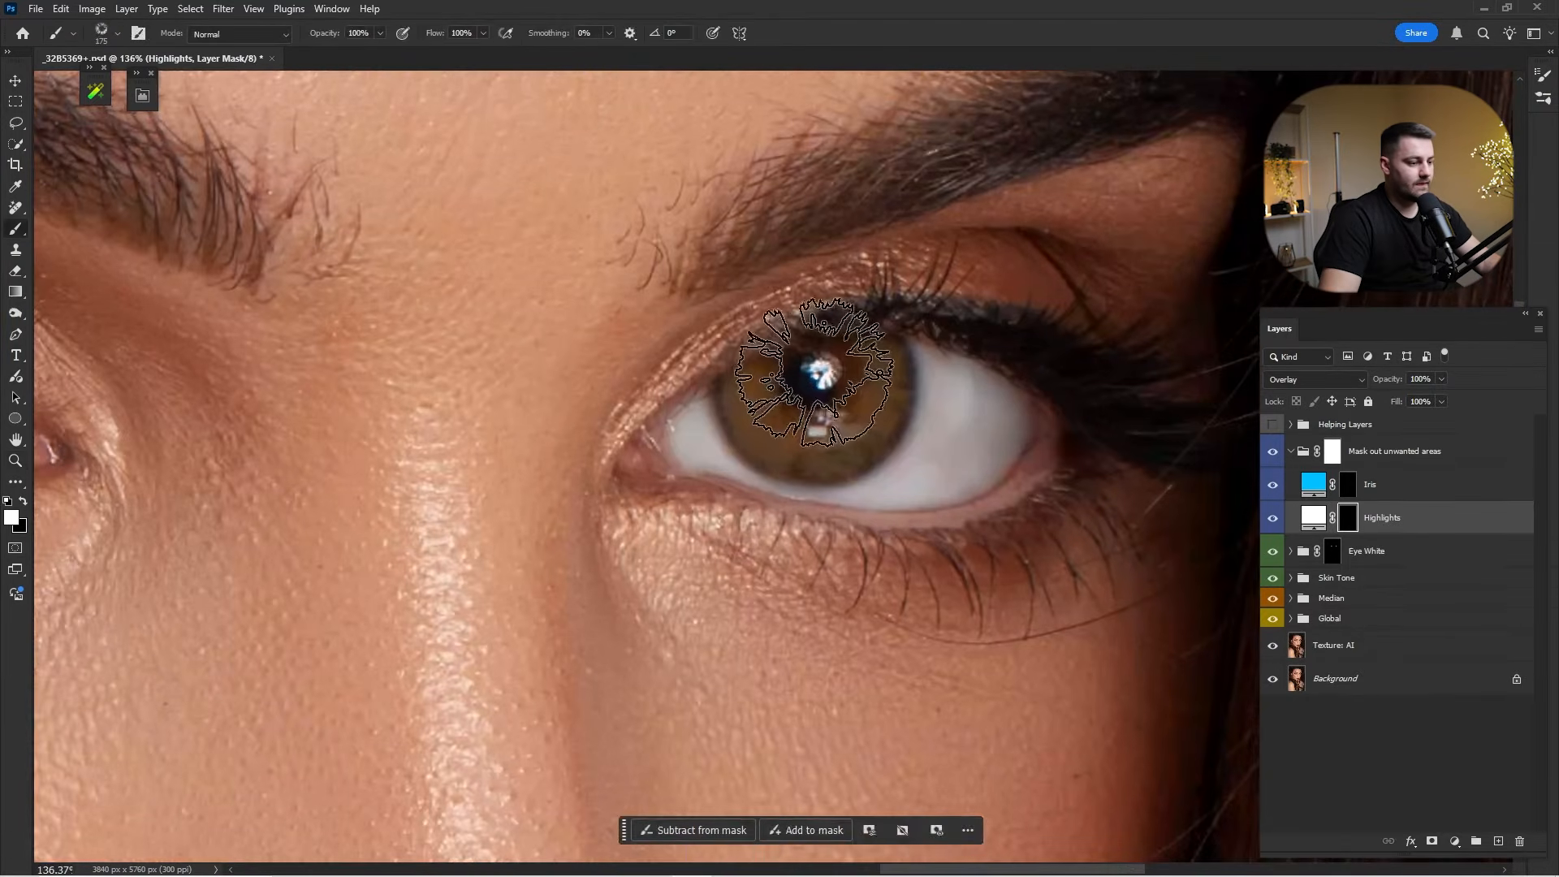
left_click(809, 387)
Compare both eyes with and without the iris Highlights layer.
left_click_drag(847, 364, 655, 367)
left_click_drag(729, 404, 841, 431)
left_click(1273, 519)
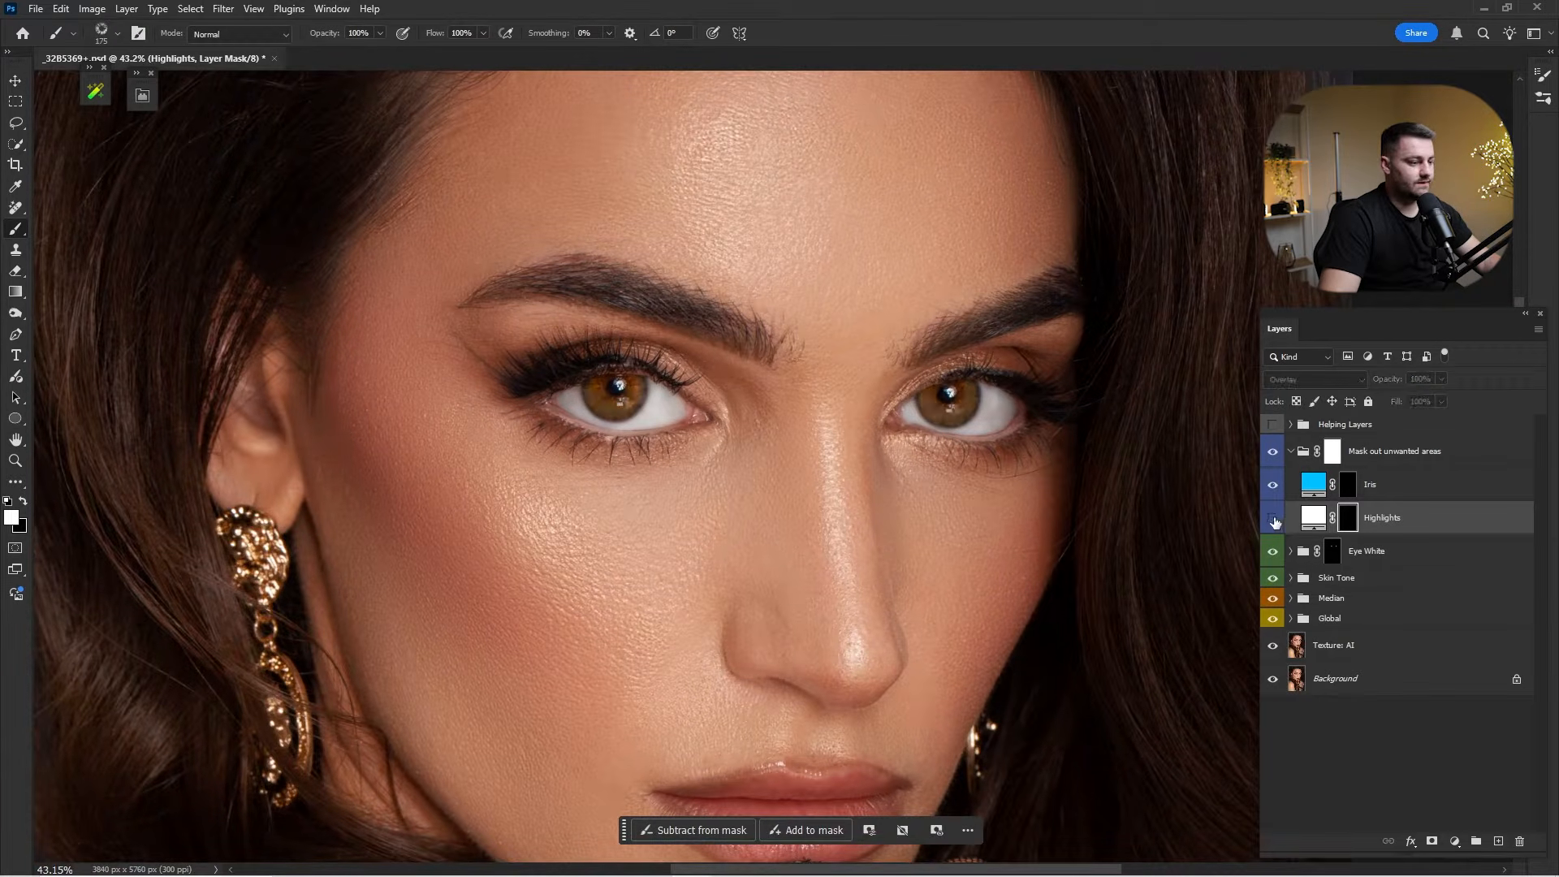
left_click(1274, 520)
left_click(1273, 520)
left_click(1273, 519)
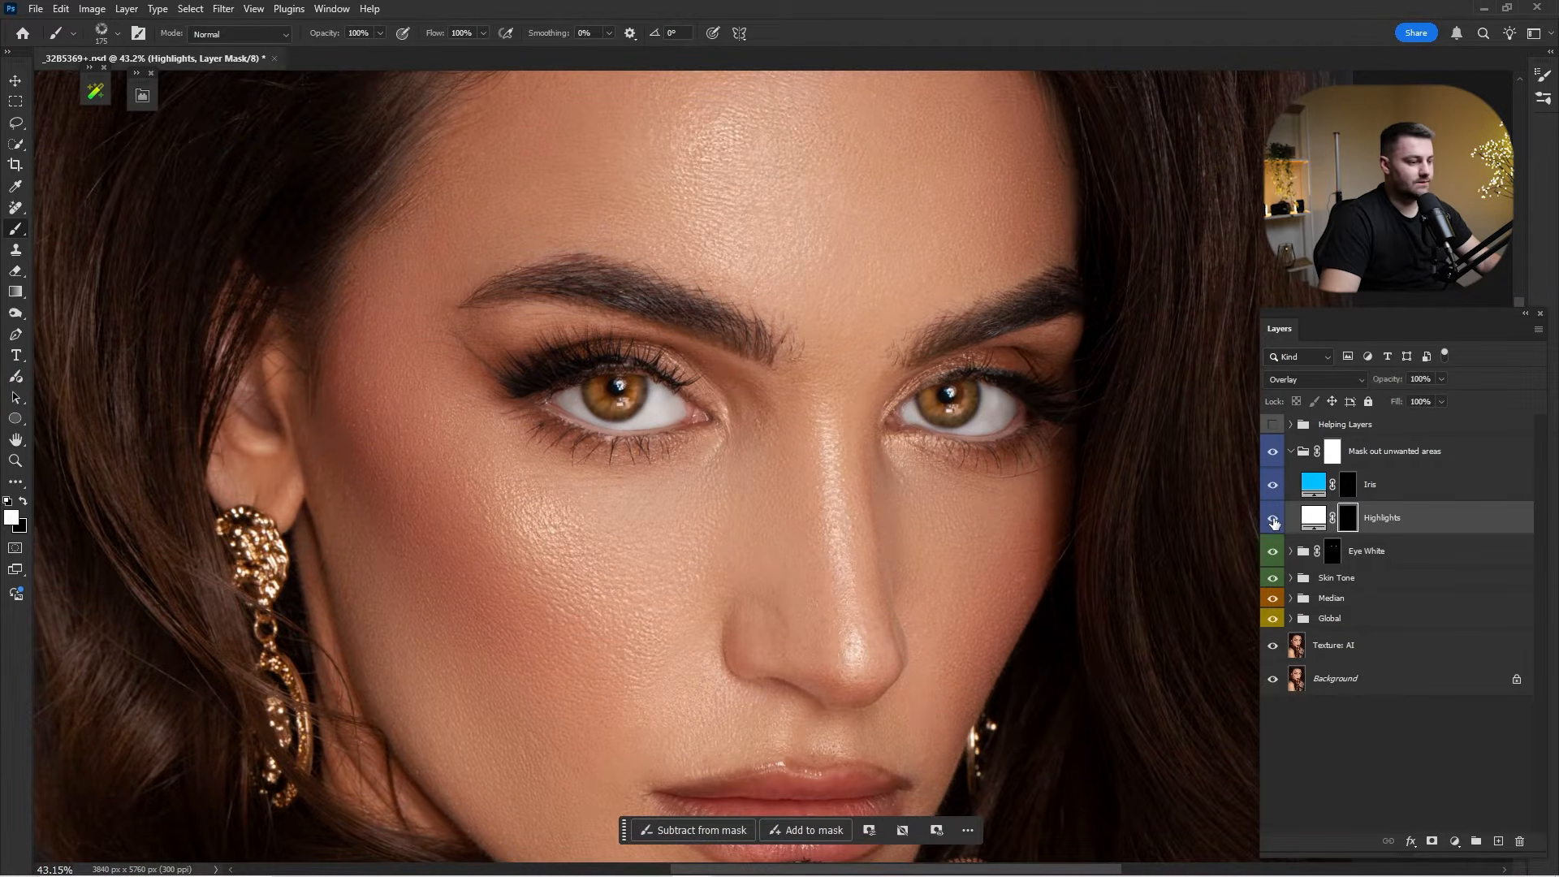
left_click(1274, 520)
left_click(1273, 519)
Target the mask of the Mask out unwanted areas group with a black Soft Round brush at 70 px.
left_click(1348, 487)
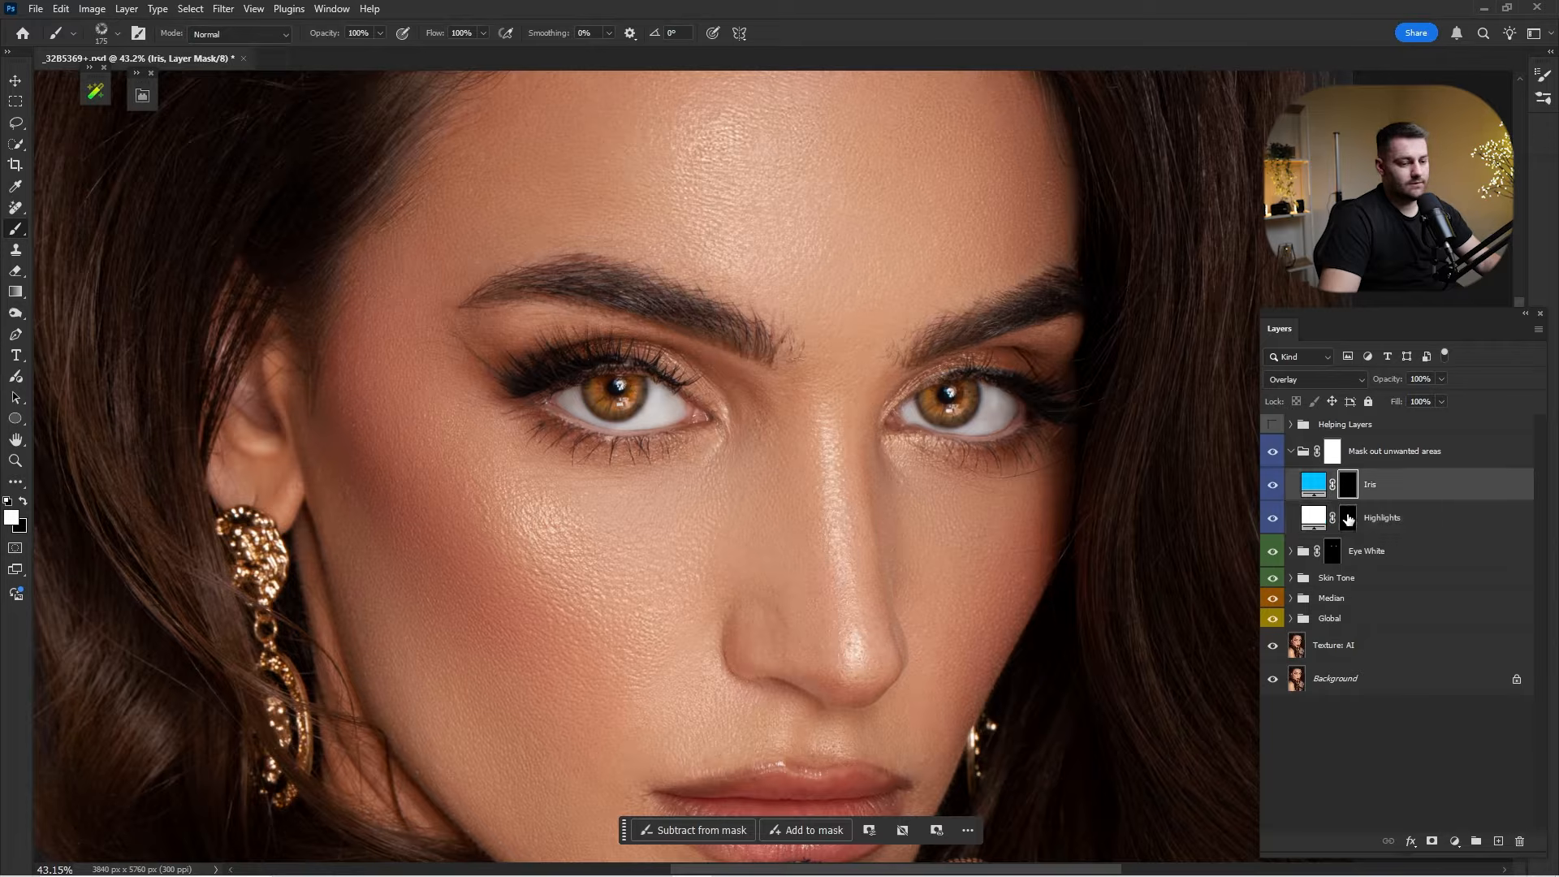
left_click(1345, 509)
left_click(1336, 455)
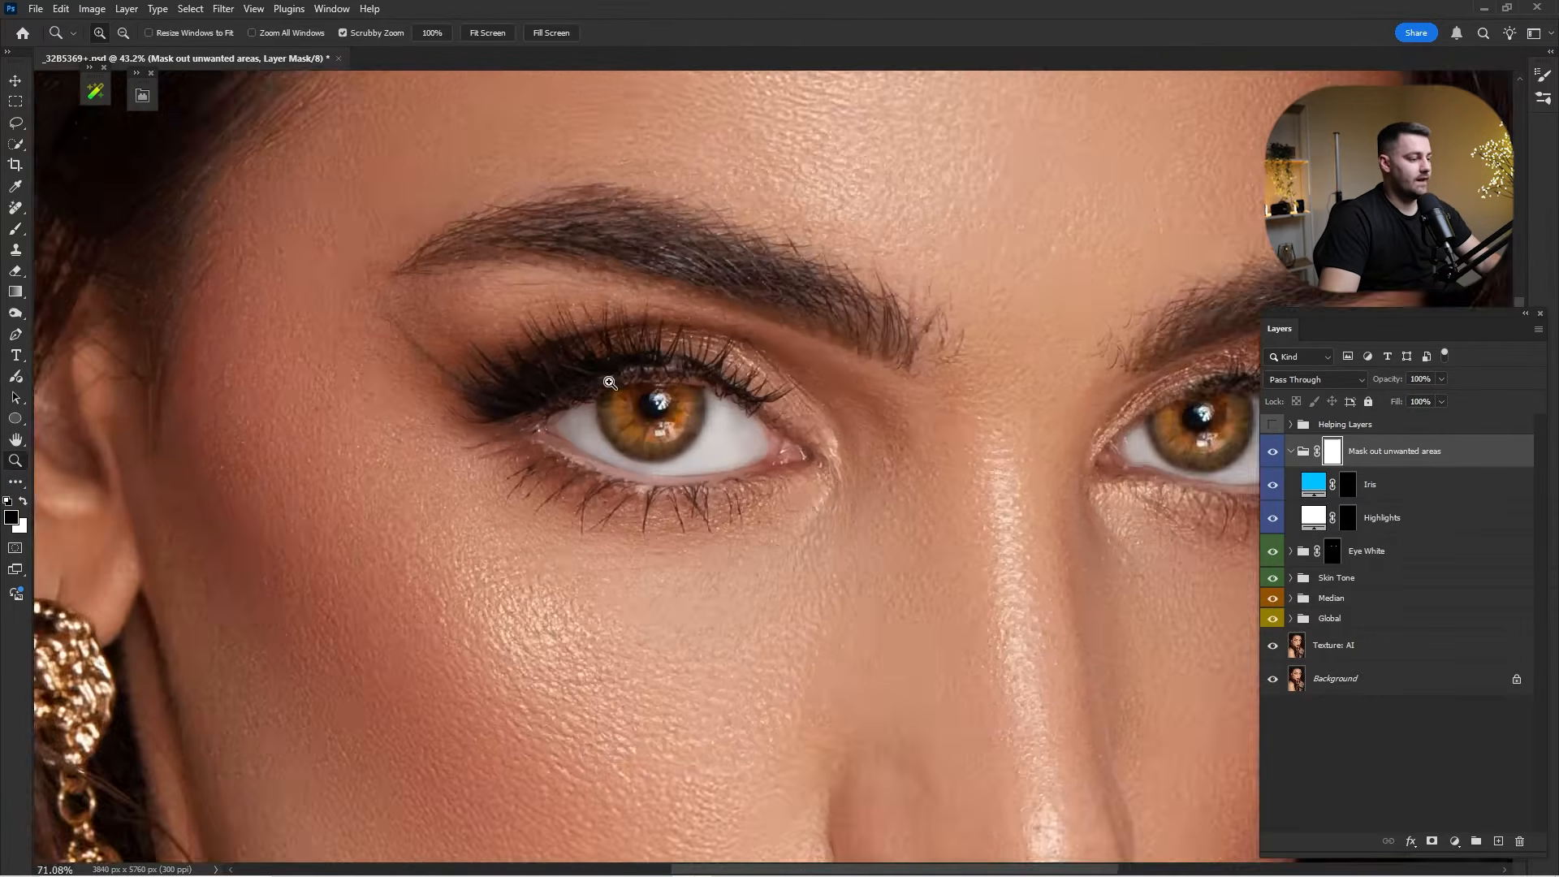
scroll(561, 367, "up", 3)
key("x")
right_click(696, 400)
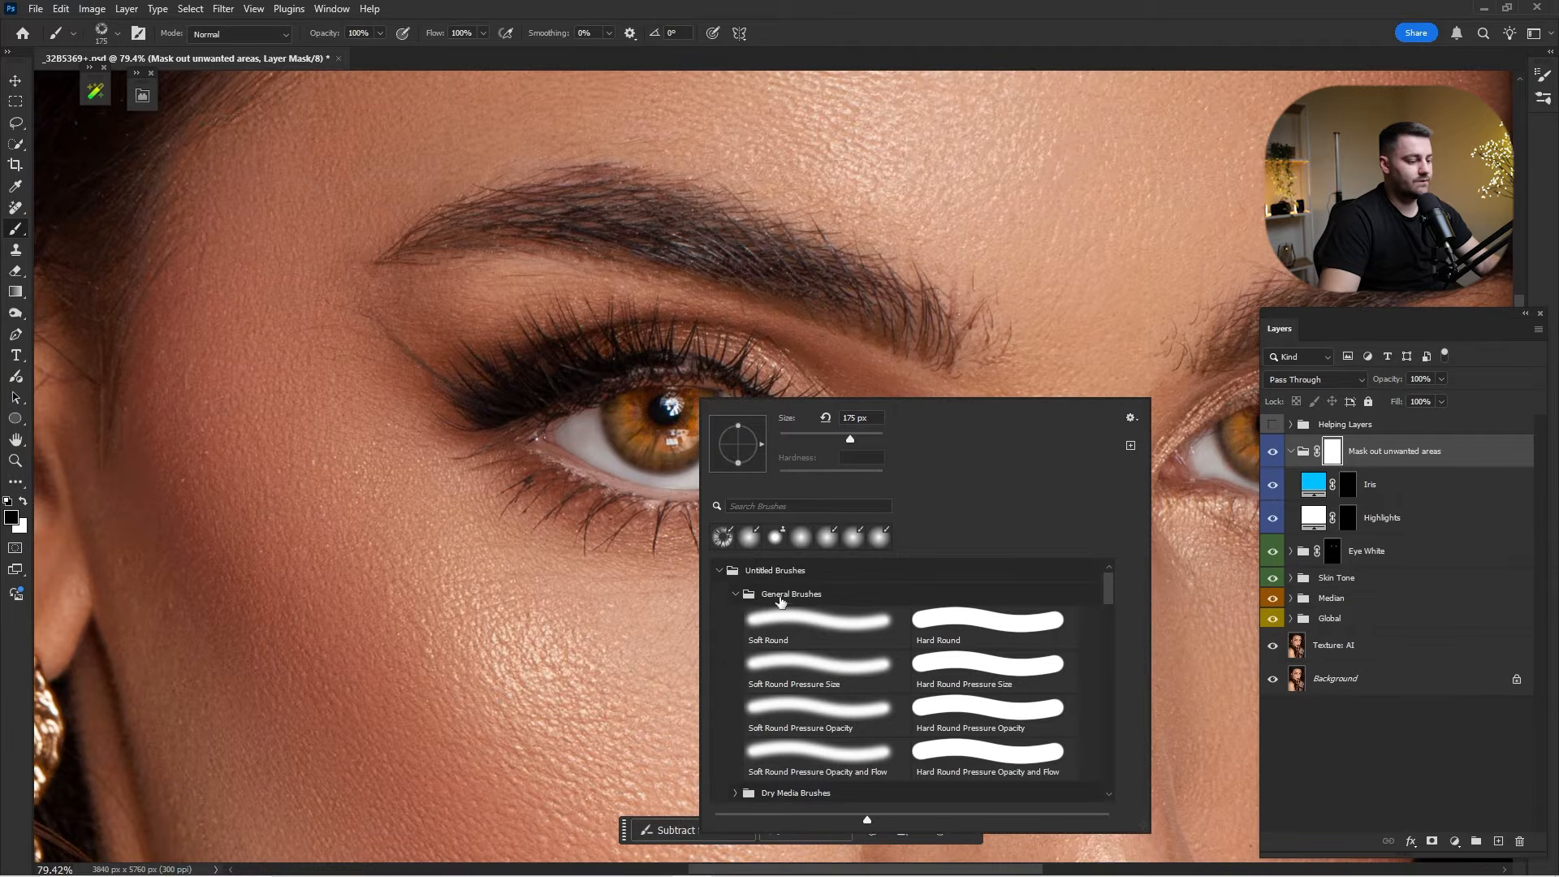
double_click(928, 17)
key("bracketleft")
key("bracketleft")
key("bracketleft")
key("bracketleft")
key("bracketleft")
key("bracketleft")
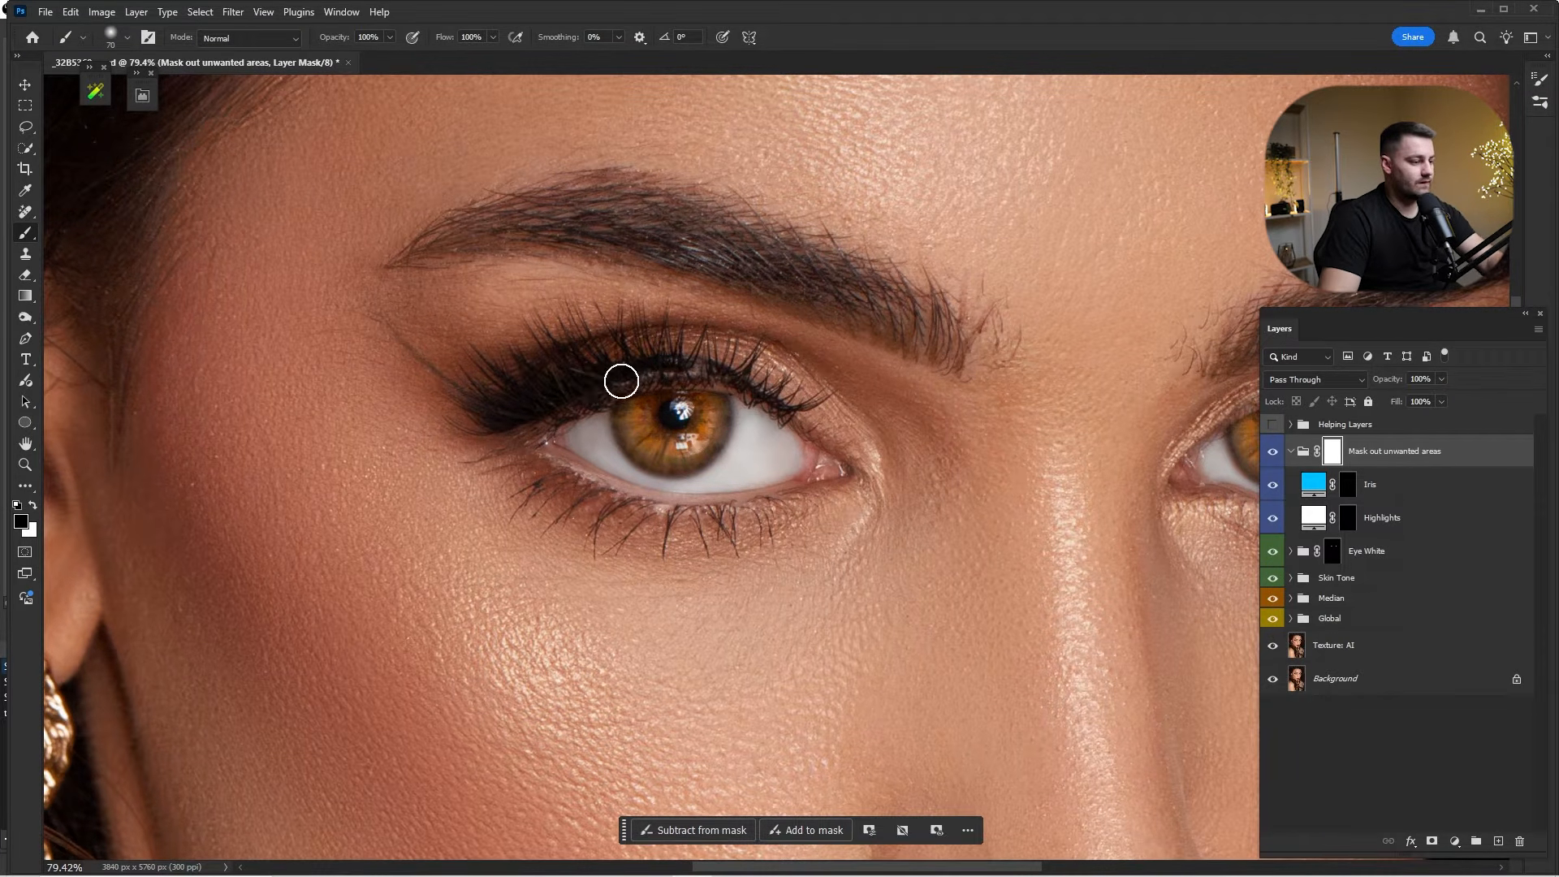
Compare the eyes and the full portrait with and without the Mask out unwanted areas group, and collapse the group.
scroll(953, 338, "right", 5)
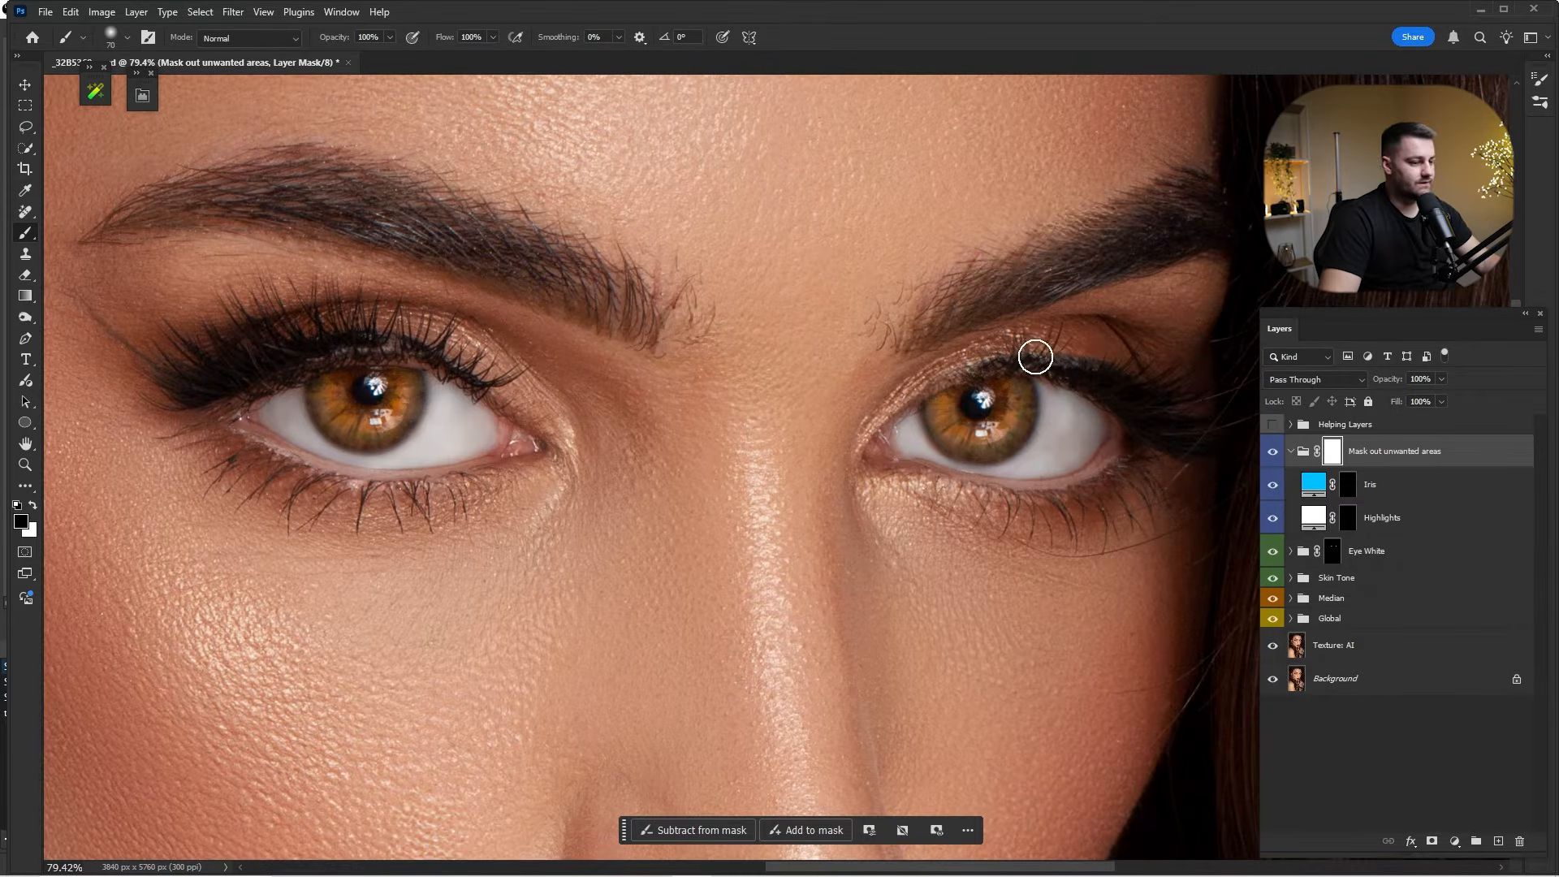
left_click(1273, 453)
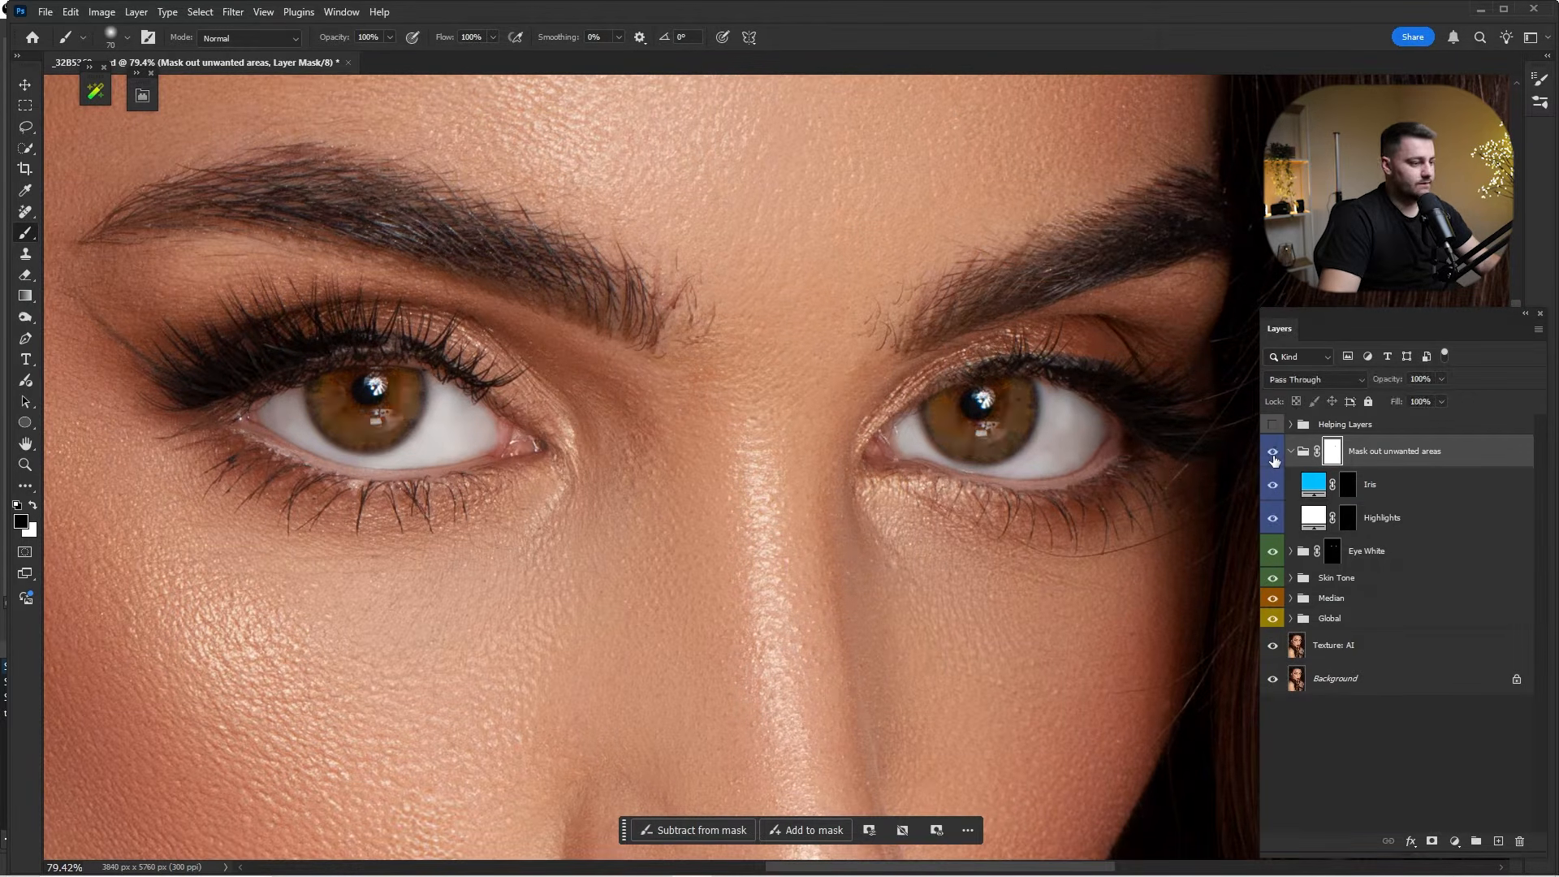
left_click(1274, 452)
left_click(1274, 453)
left_click(1274, 453)
key("ctrl+0")
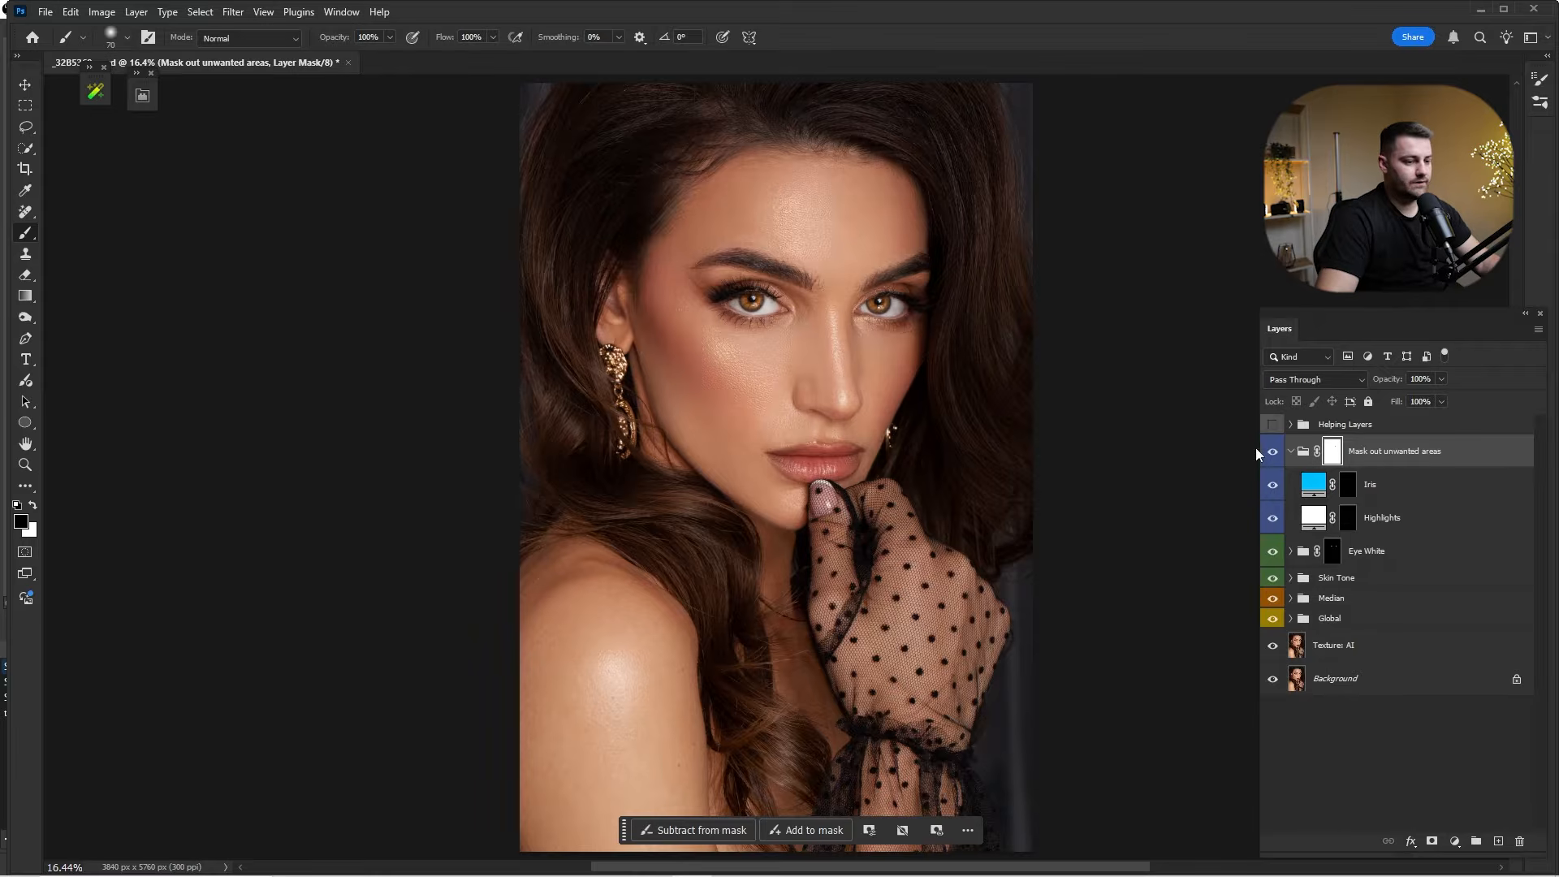
left_click(1273, 452)
left_click(1273, 453)
left_click(1272, 453)
left_click(1272, 453)
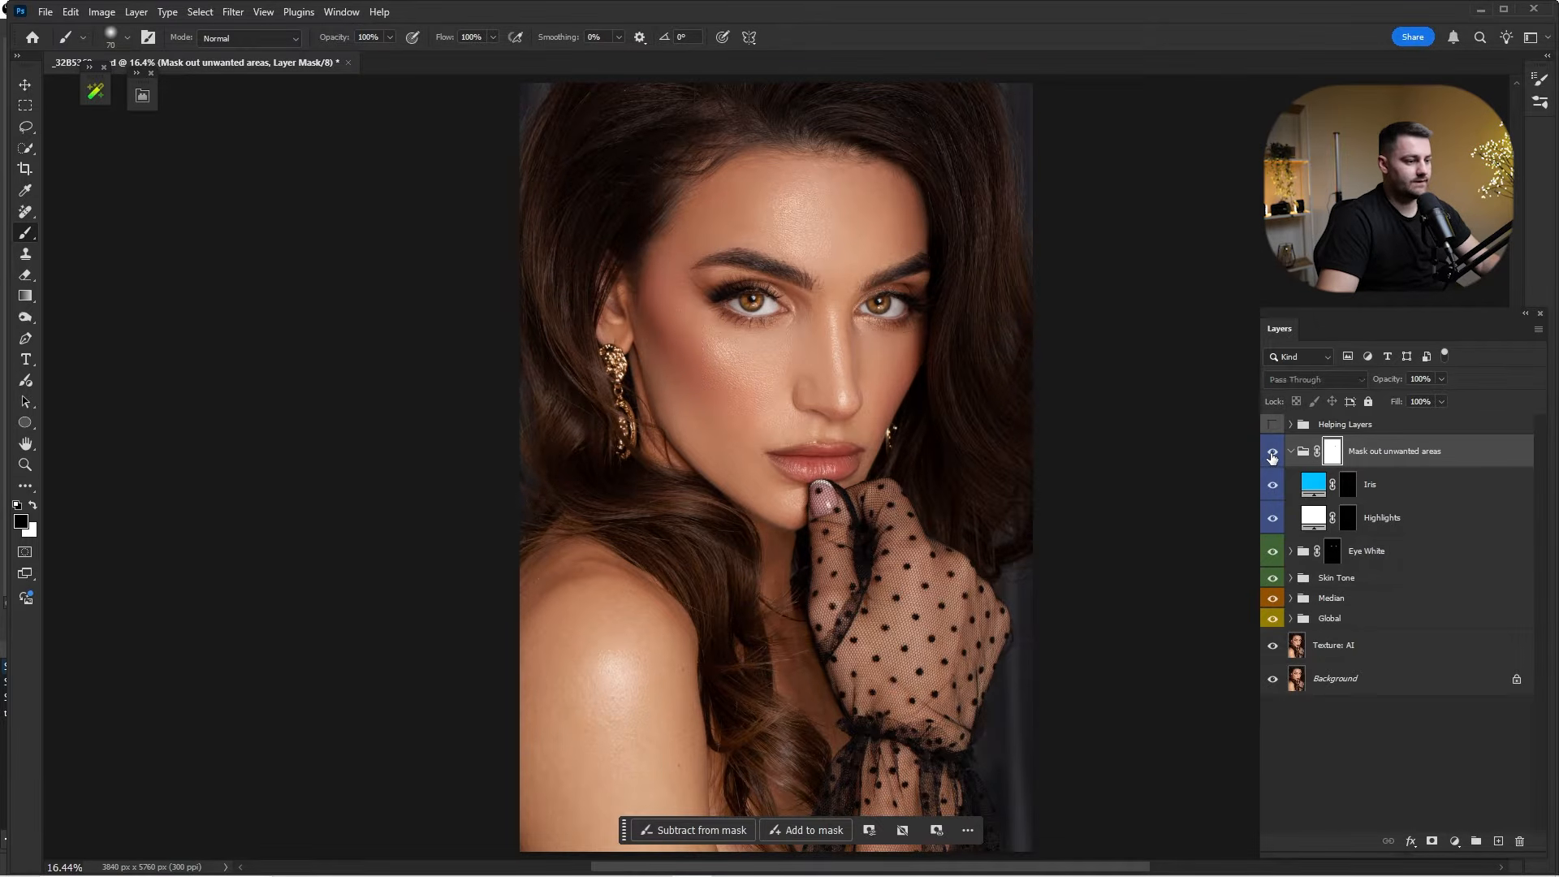
left_click(1291, 452)
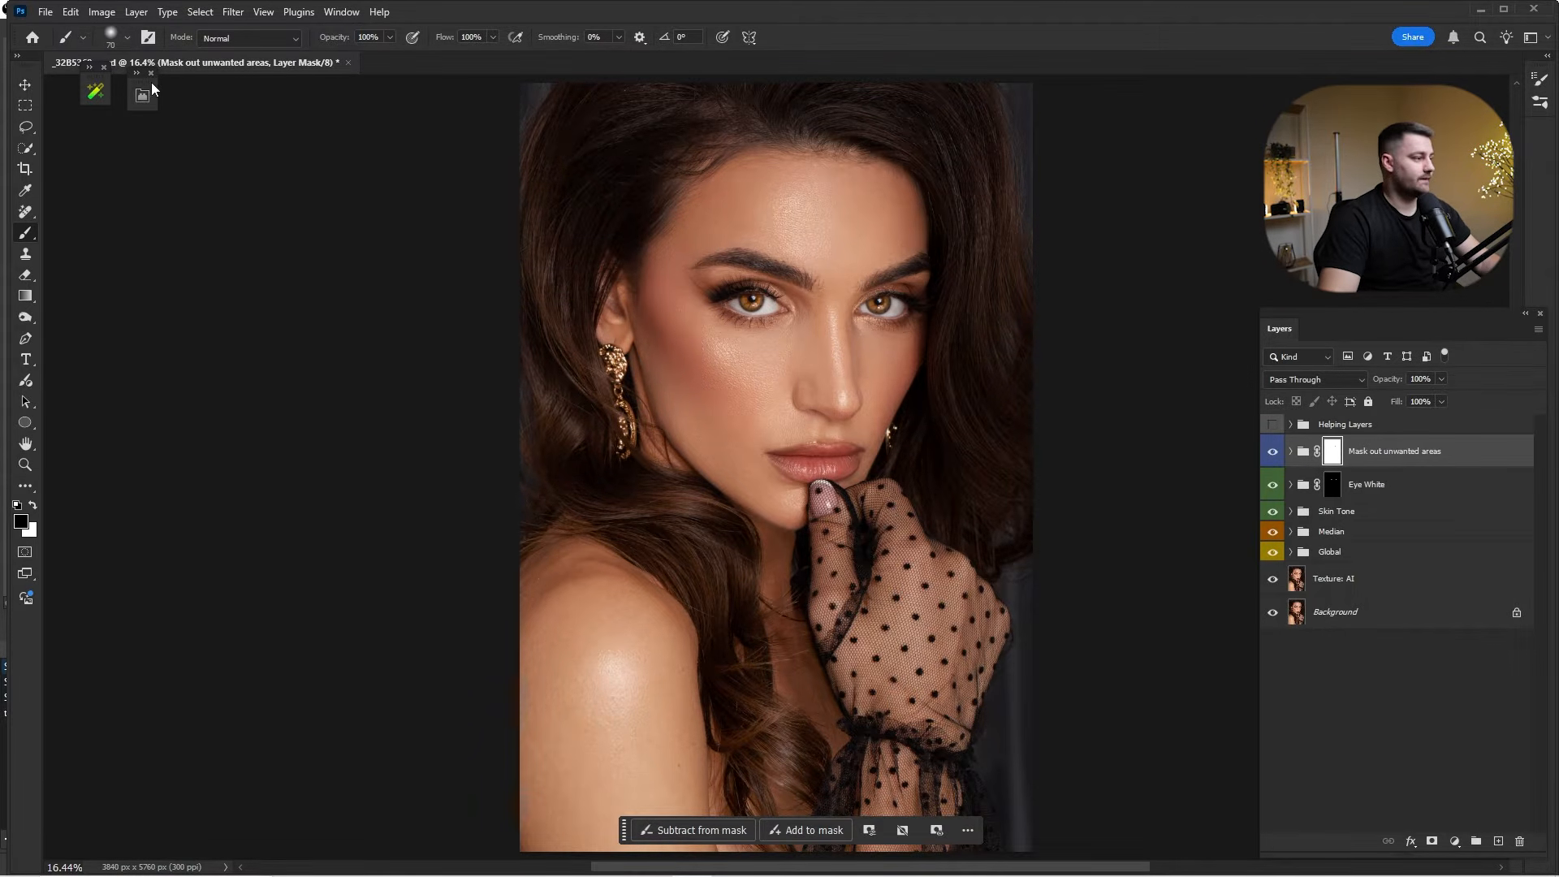
Browse the installed brush preset folders, including the eyebrow, lash, iris and freckle brushes.
right_click(823, 343)
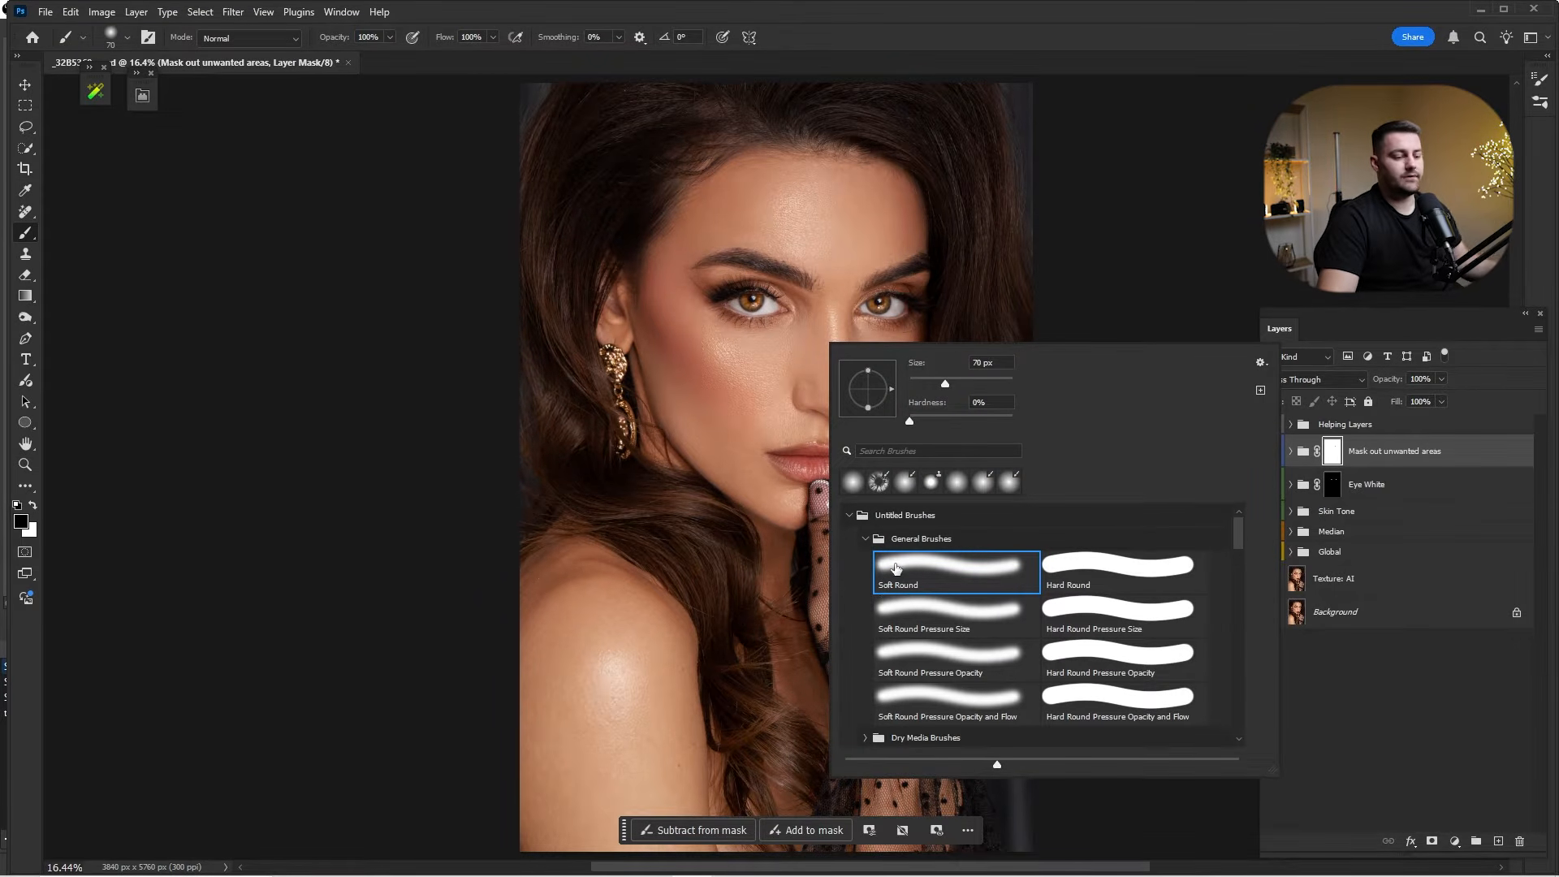
left_click(866, 539)
left_click(850, 516)
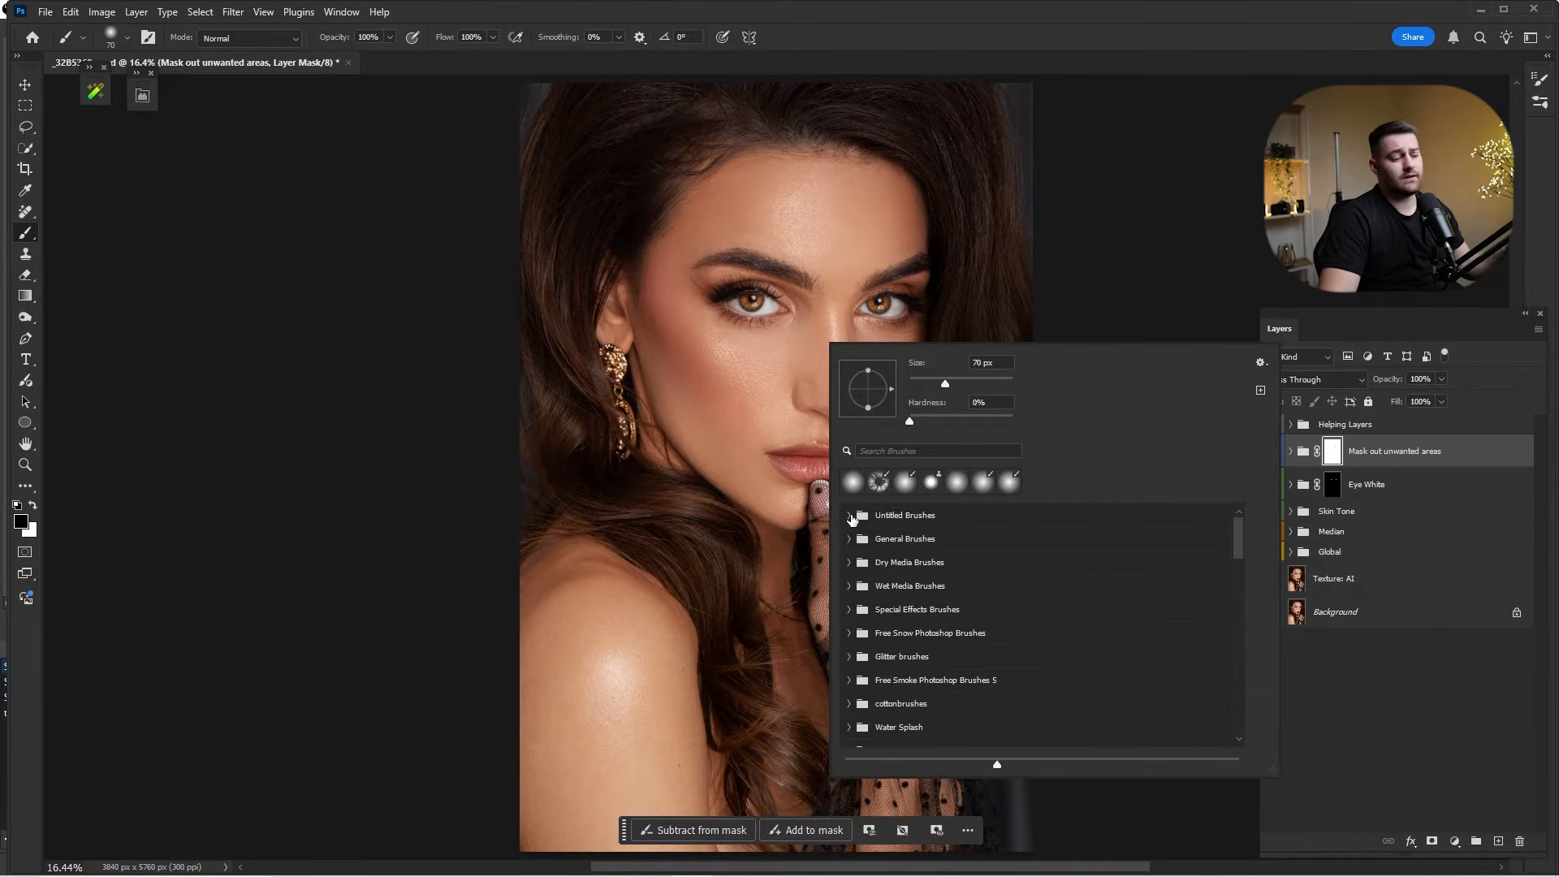
scroll(1015, 617, "down", 6)
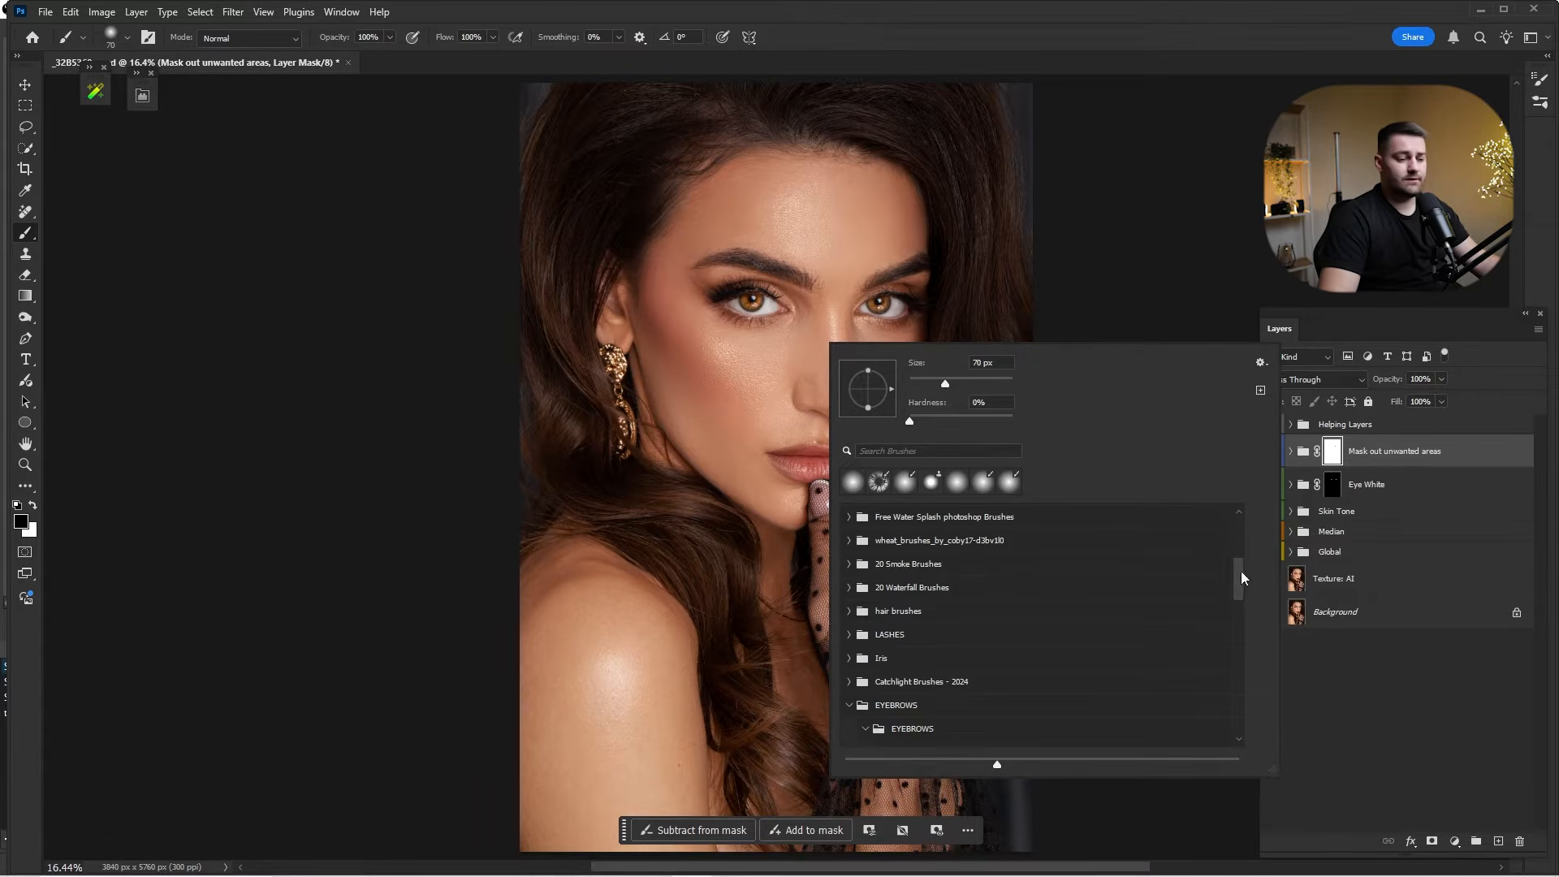
left_click_drag(1241, 575, 1224, 719)
scroll(887, 631, "up", 4)
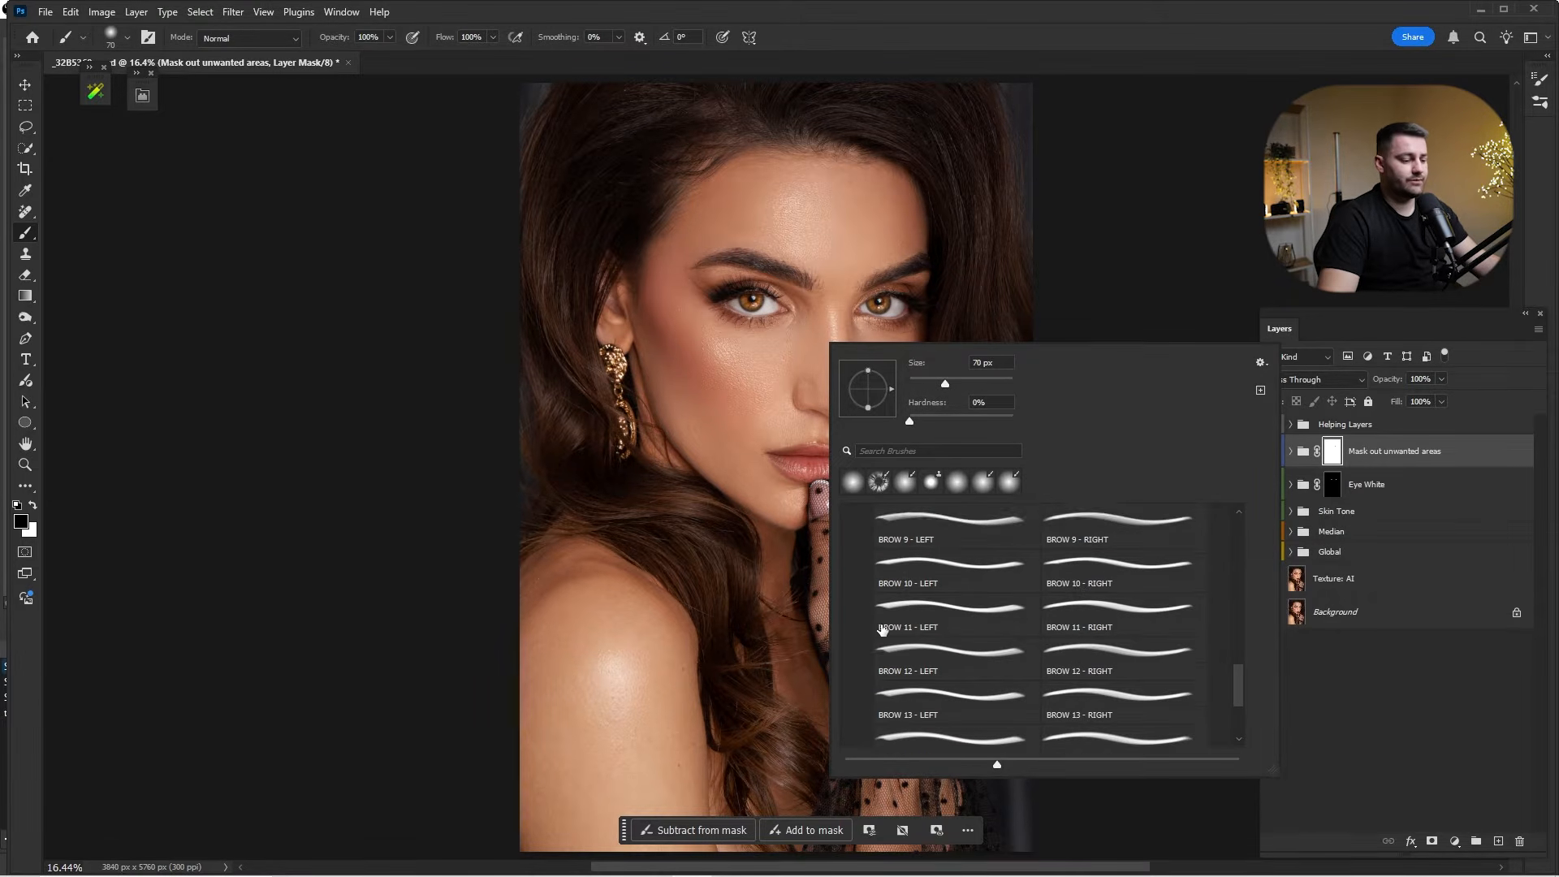
scroll(885, 630, "up", 5)
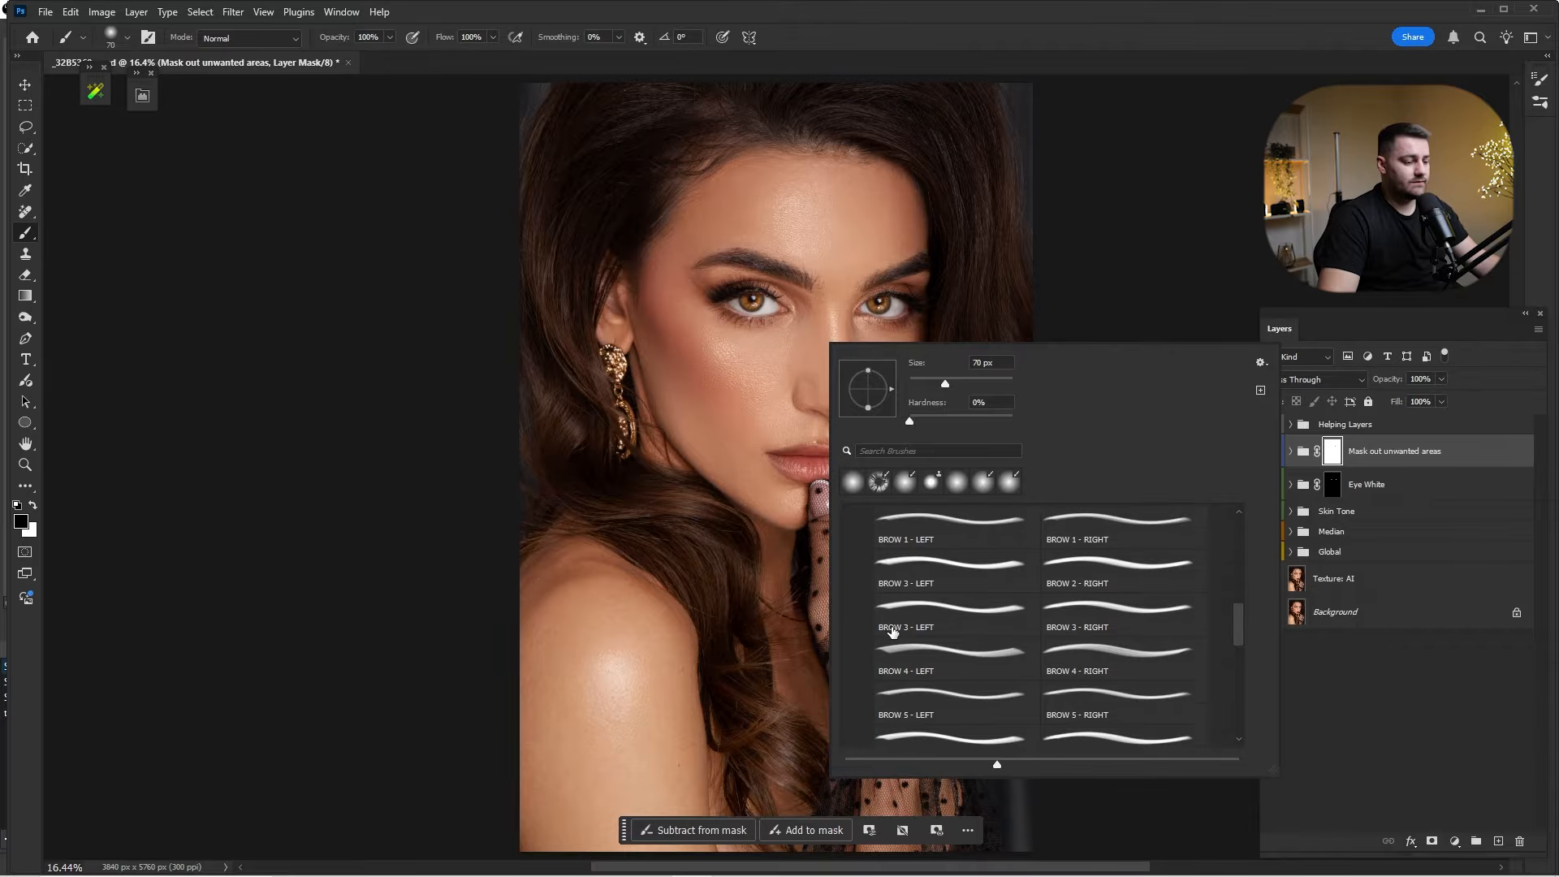
scroll(892, 632, "up", 3)
left_click(866, 588)
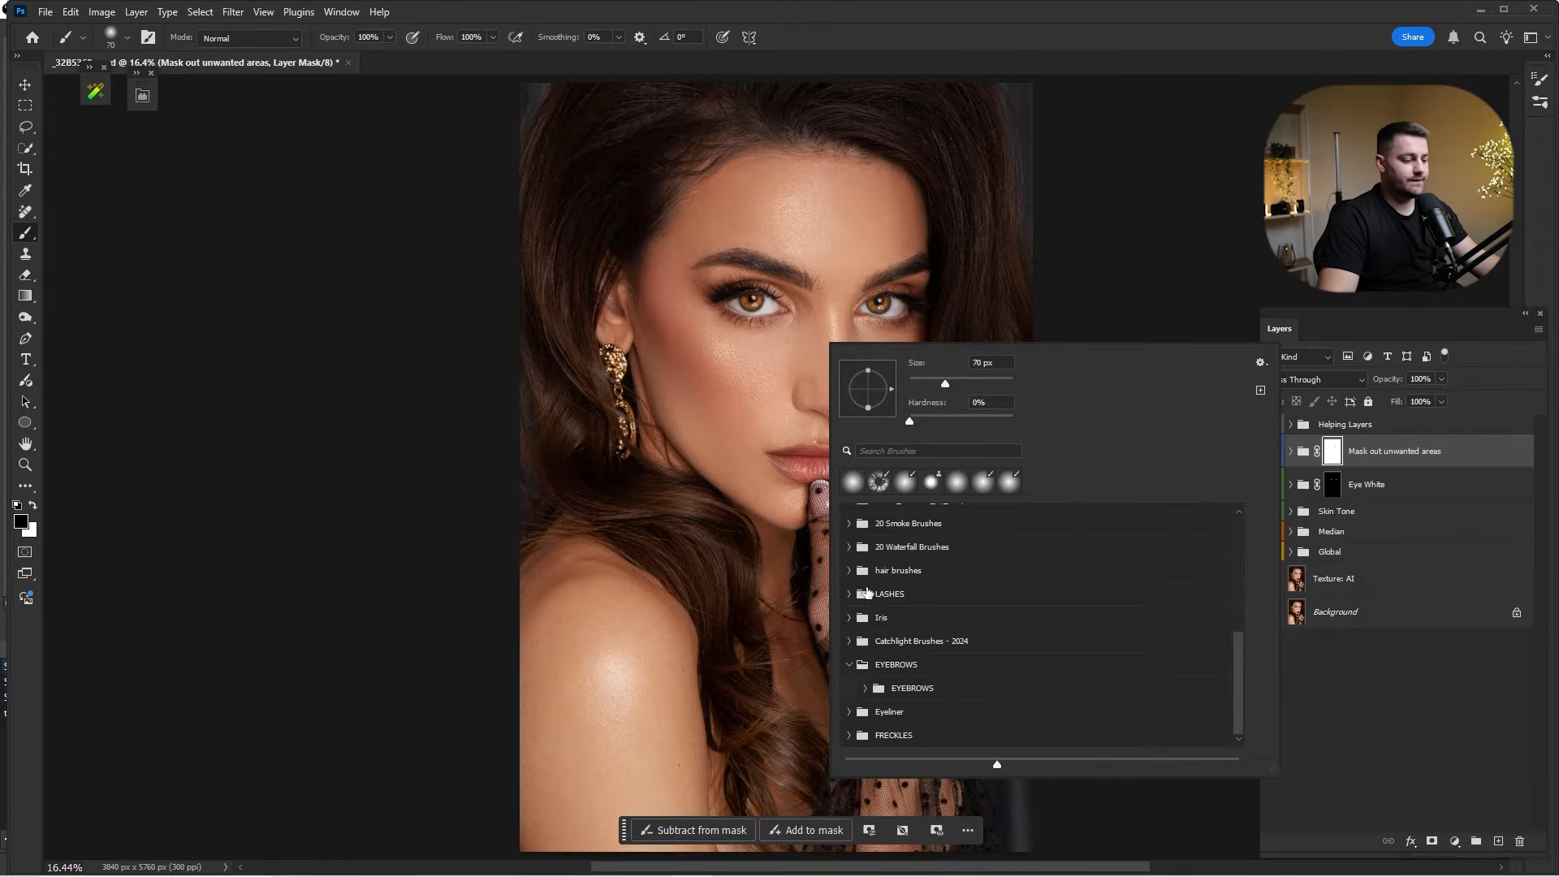
left_click(849, 663)
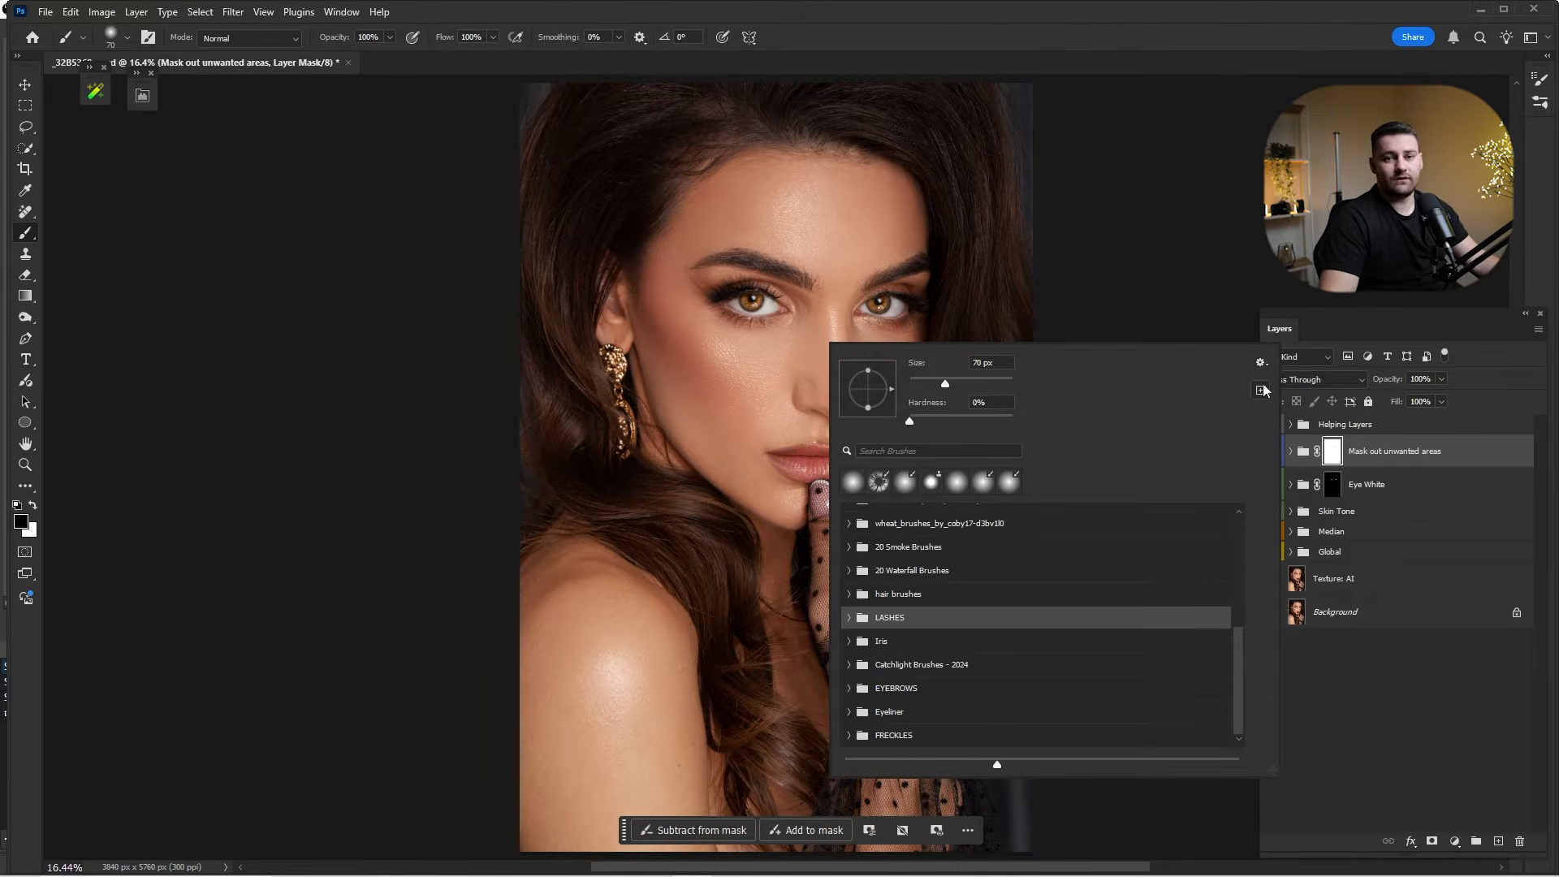
key("Escape")
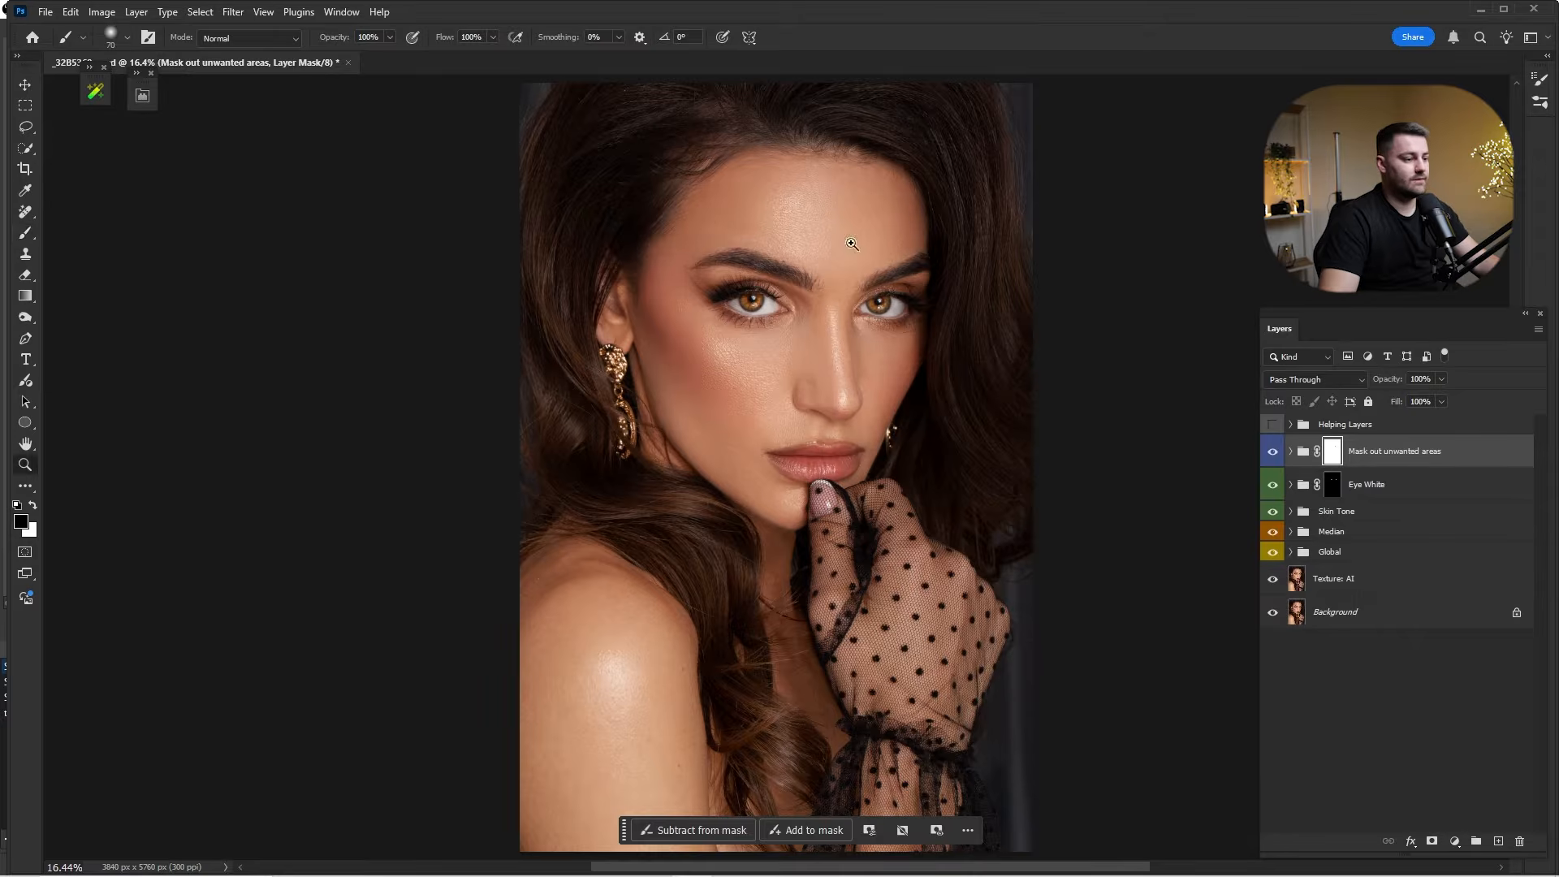
Recheck the iris enhancement on the face by hiding and showing its group.
key("z")
left_click(752, 313)
left_click_drag(752, 313, 792, 315)
key("b")
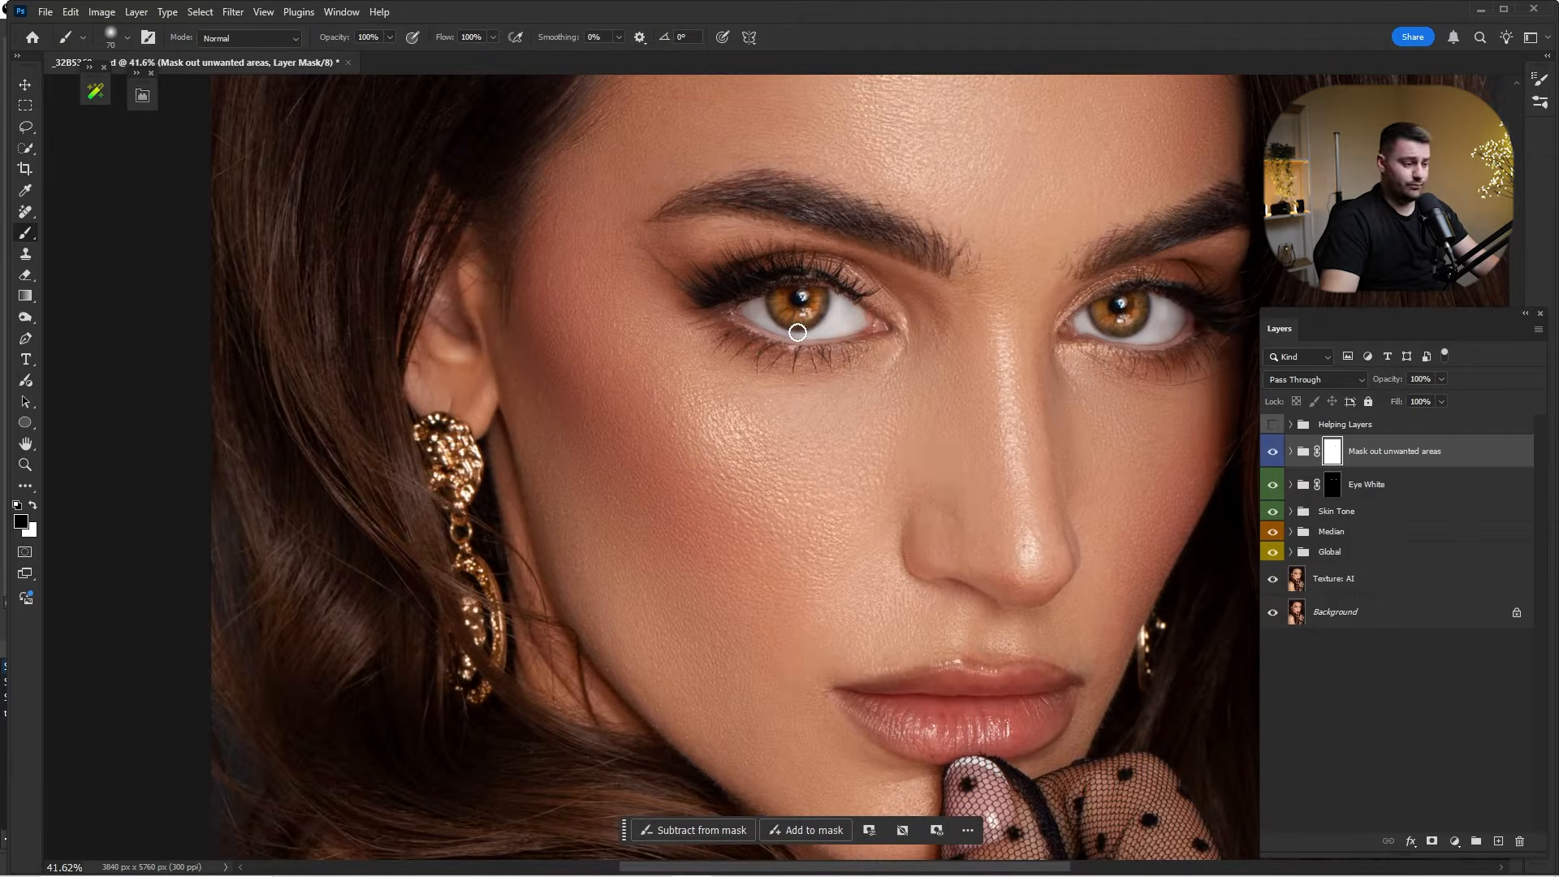
left_click(1272, 453)
left_click(1272, 452)
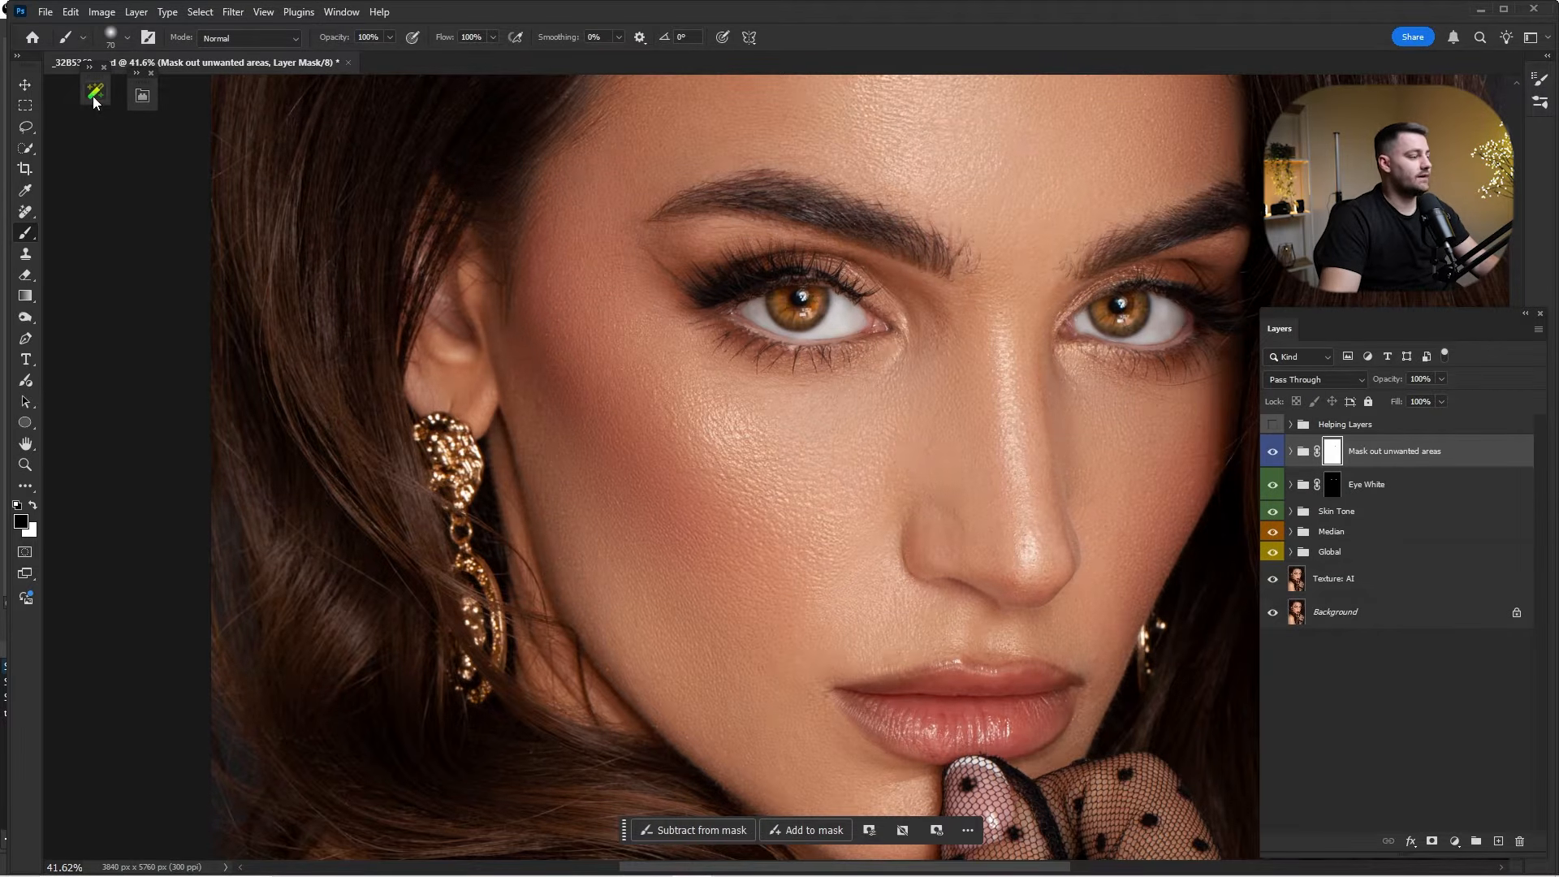
Generate the freckles layer group with the retouching plugin and reduce the size of the freckle brush.
left_click(94, 94)
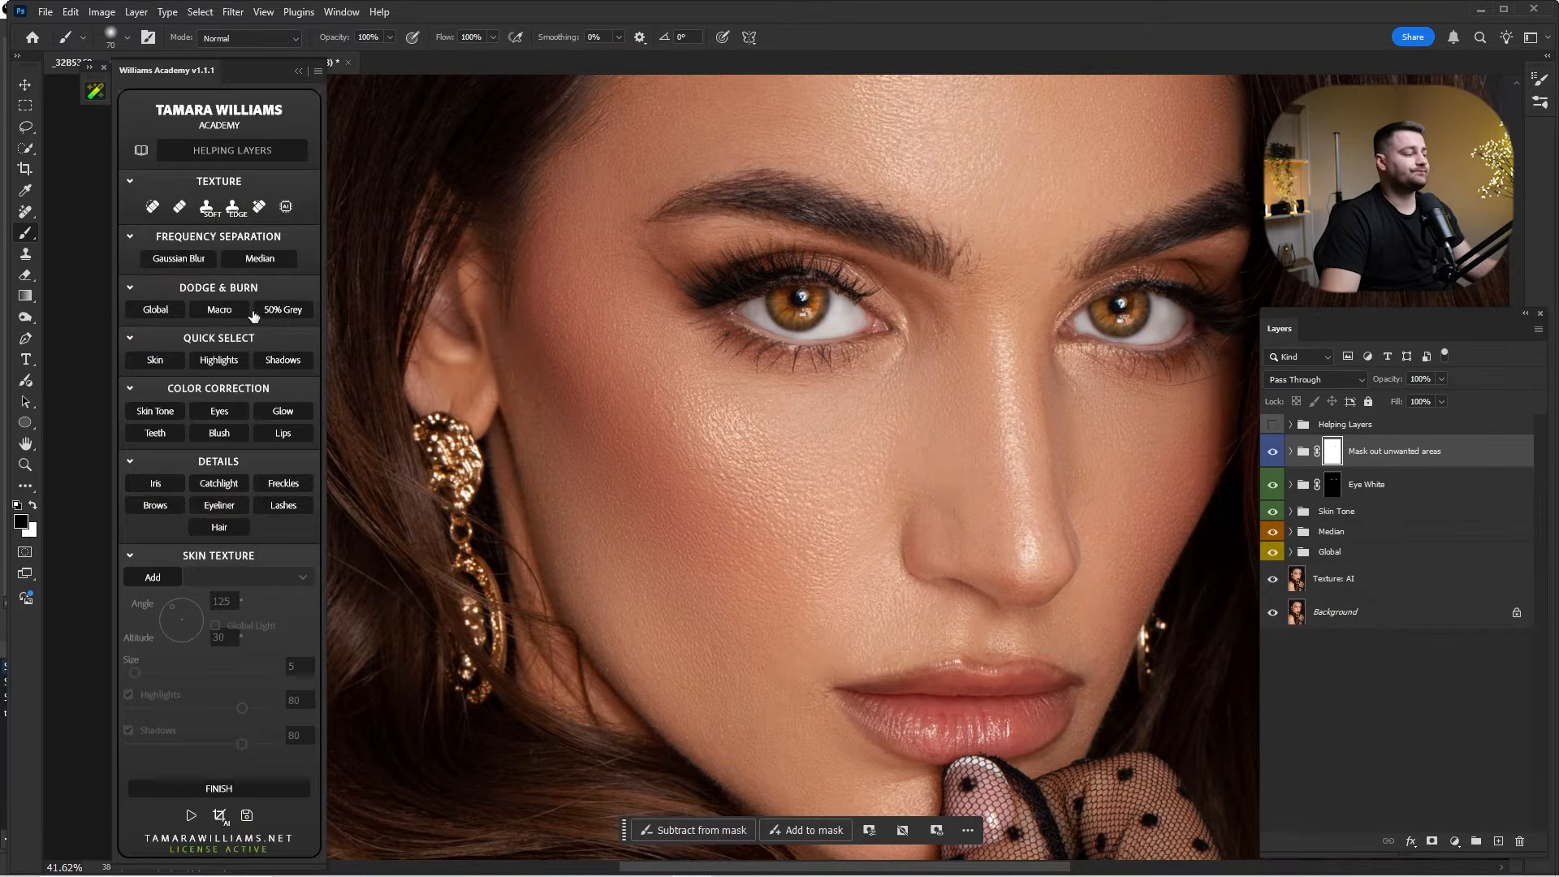
left_click(281, 485)
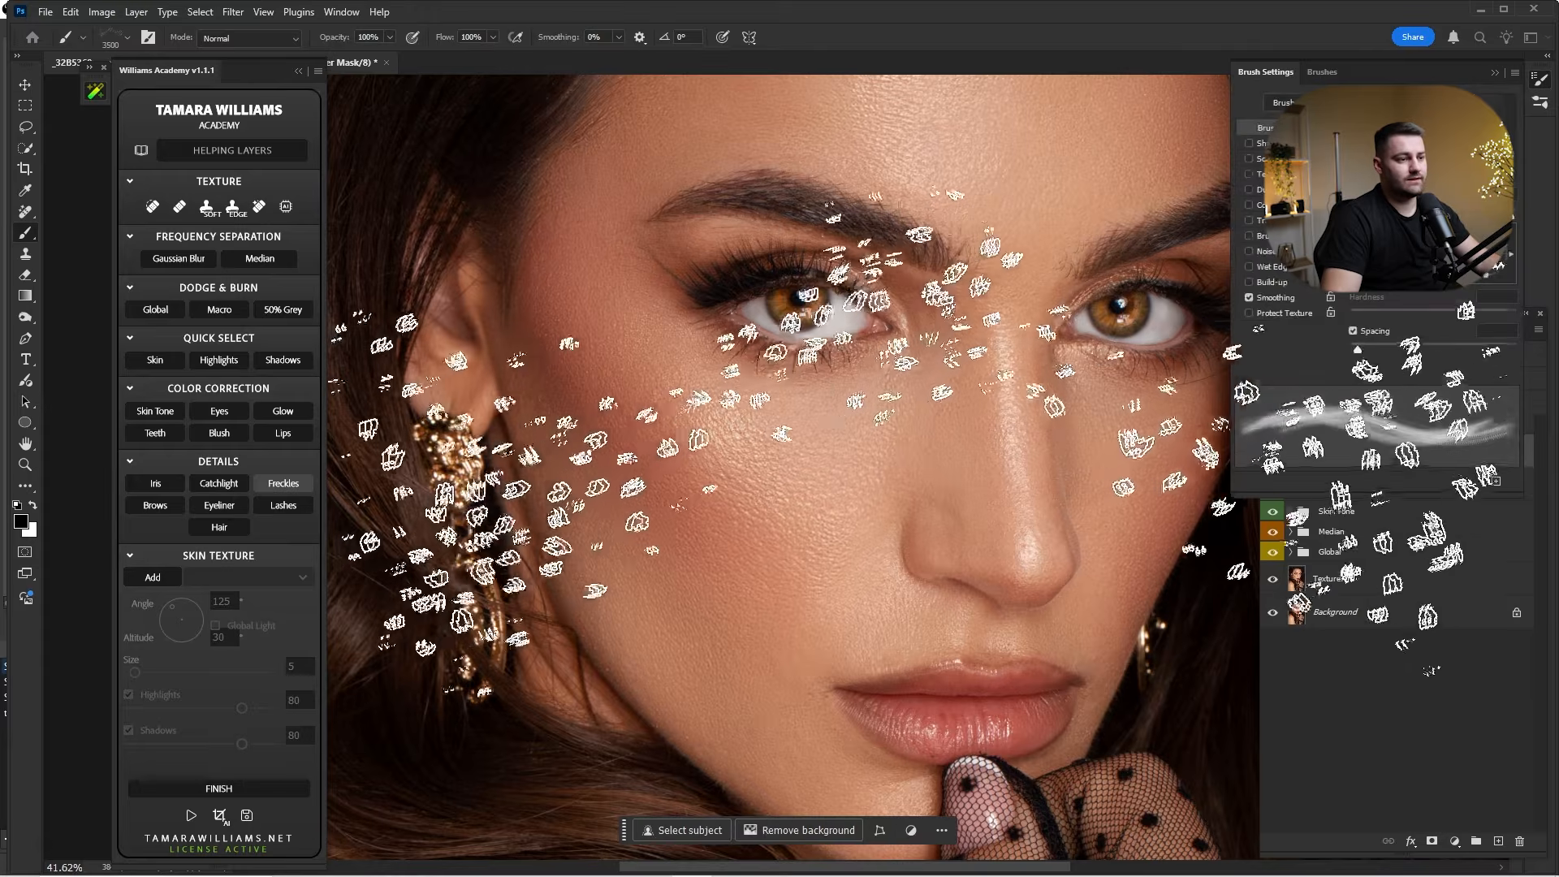
key("bracketleft")
key("bracketleft")
key("bracketleft")
key("bracketleft")
key("bracketleft")
key("bracketleft")
key("bracketleft")
key("bracketleft")
key("bracketleft")
key("bracketleft")
key("bracketleft")
key("bracketleft")
key("bracketleft")
key("bracketleft")
key("bracketleft")
key("bracketleft")
key("bracketleft")
key("bracketleft")
key("bracketleft")
key("bracketleft")
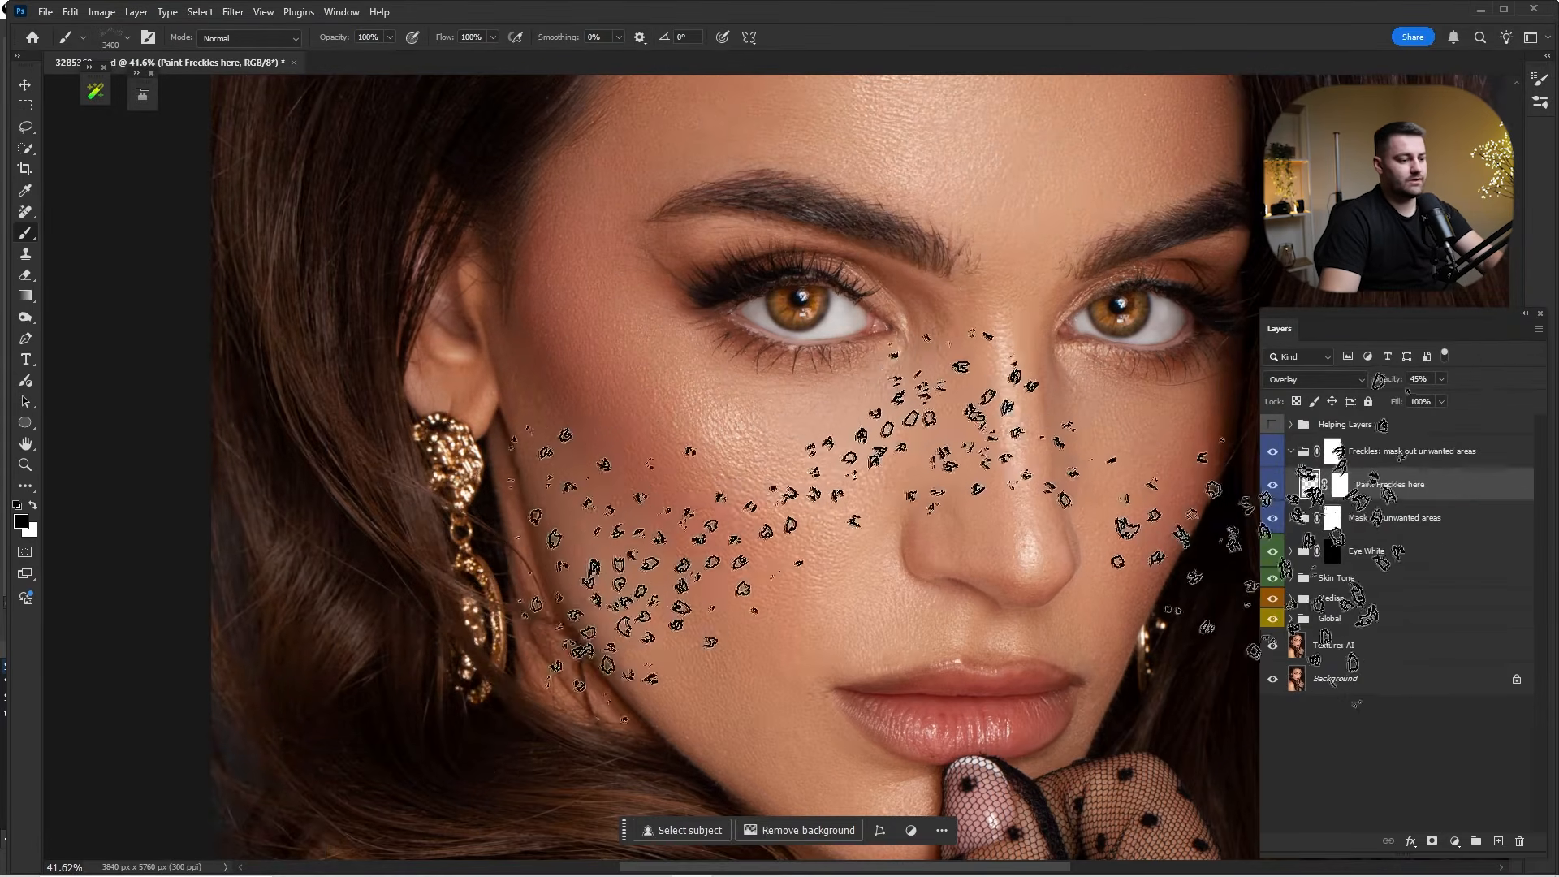
Set the freckle brush to 2000 px and stamp freckles across the cheeks and nose on the Paint Freckles here layer.
key("bracketright")
key("bracketright")
key("bracketright")
key("bracketright")
key("bracketright")
key("bracketright")
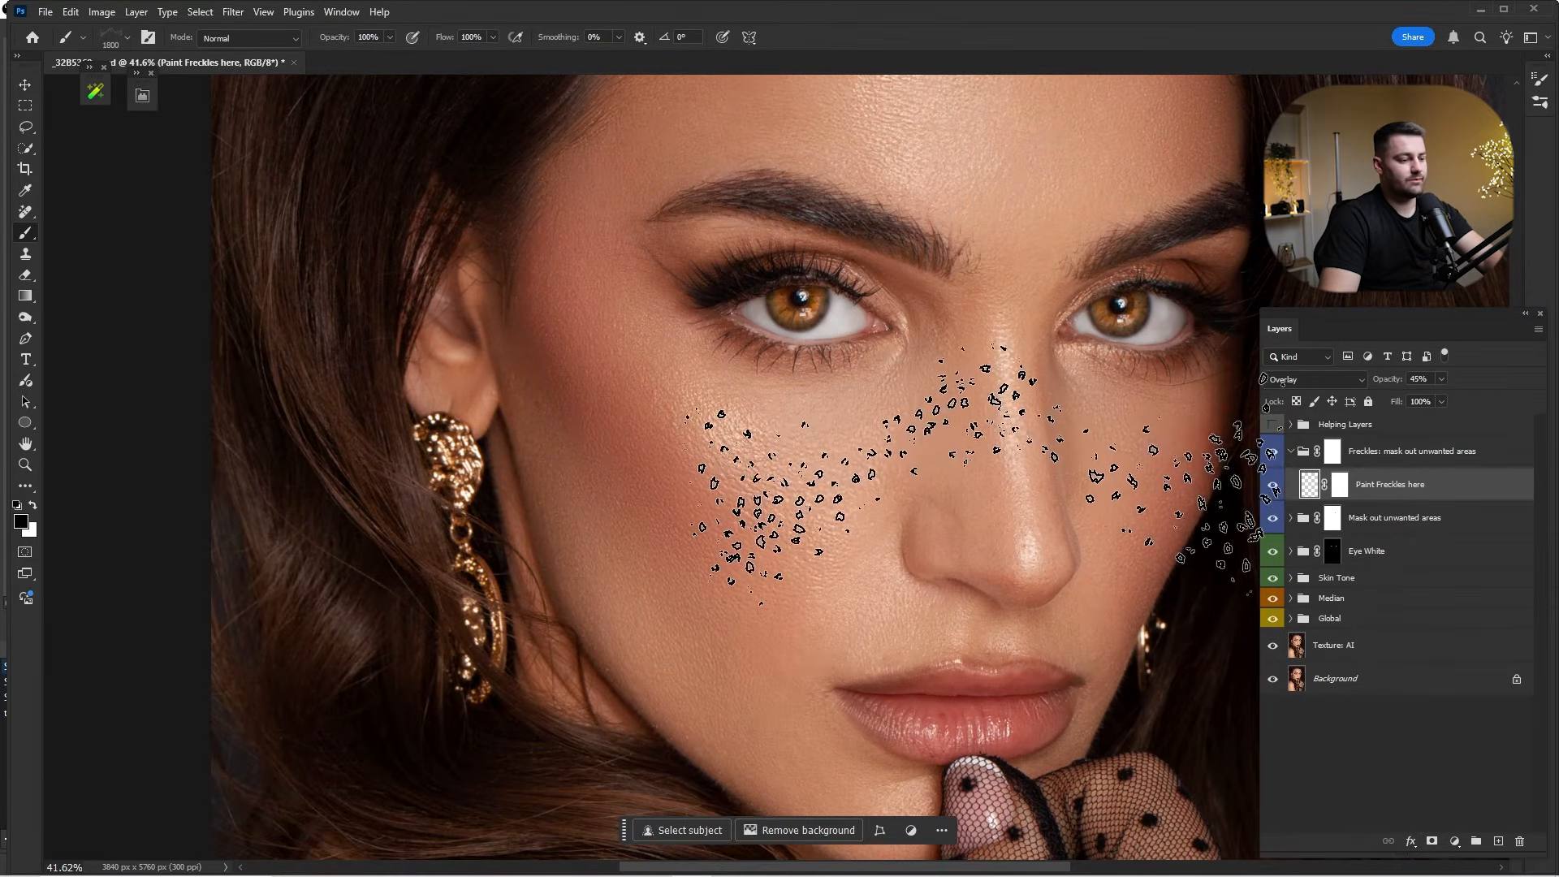
key("bracketright")
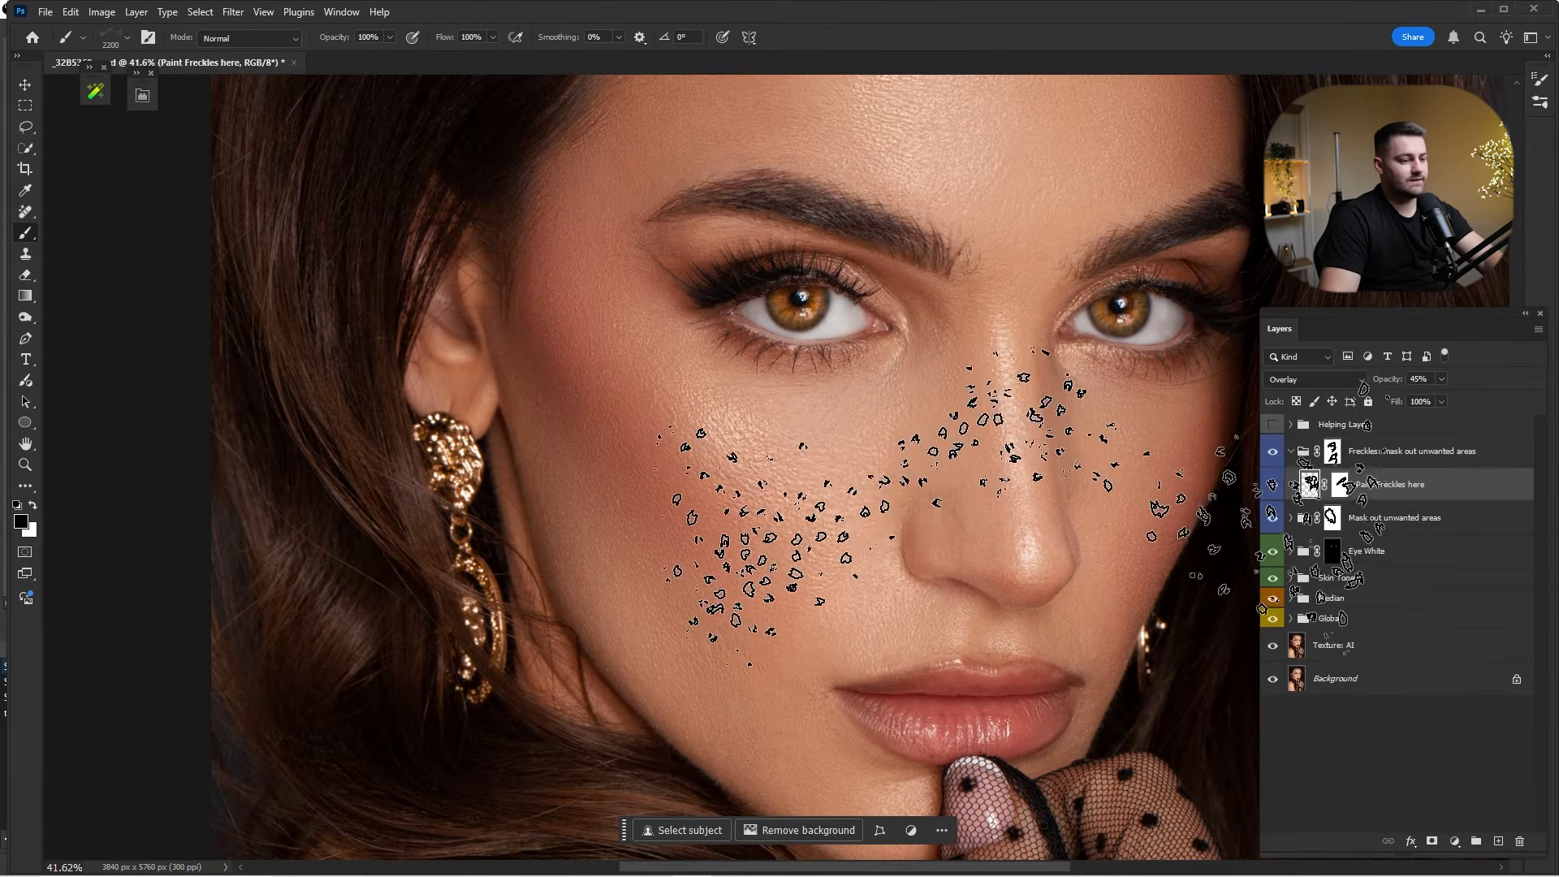
left_click(946, 479)
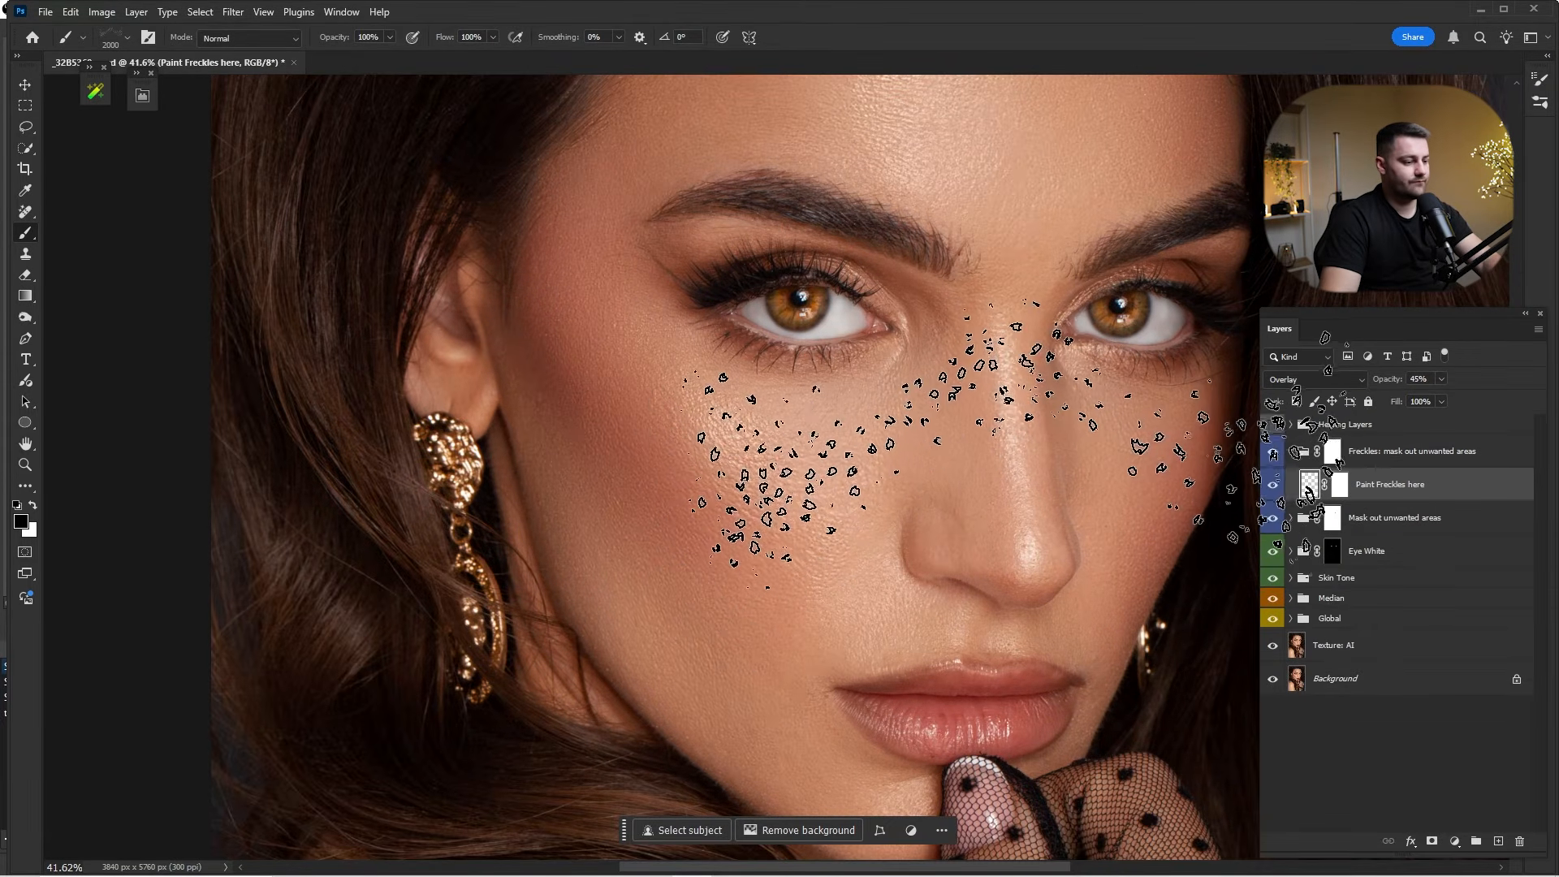
key("bracketleft")
key("bracketleft")
key("ctrl+0")
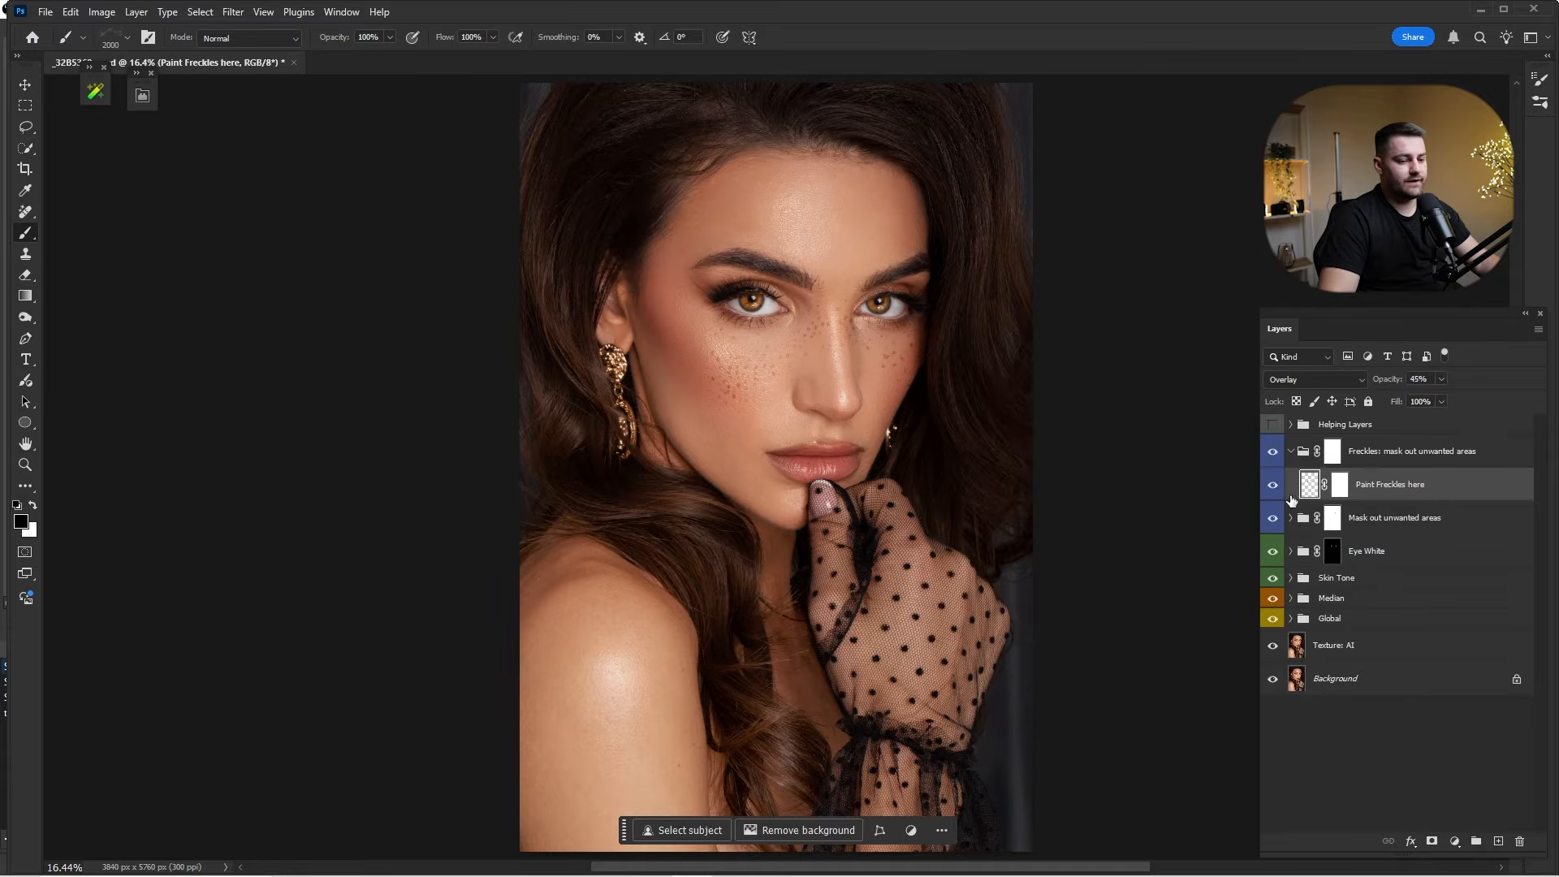
Soften the painted freckles with a Gaussian Blur of 5.6 pixels radius.
key("z")
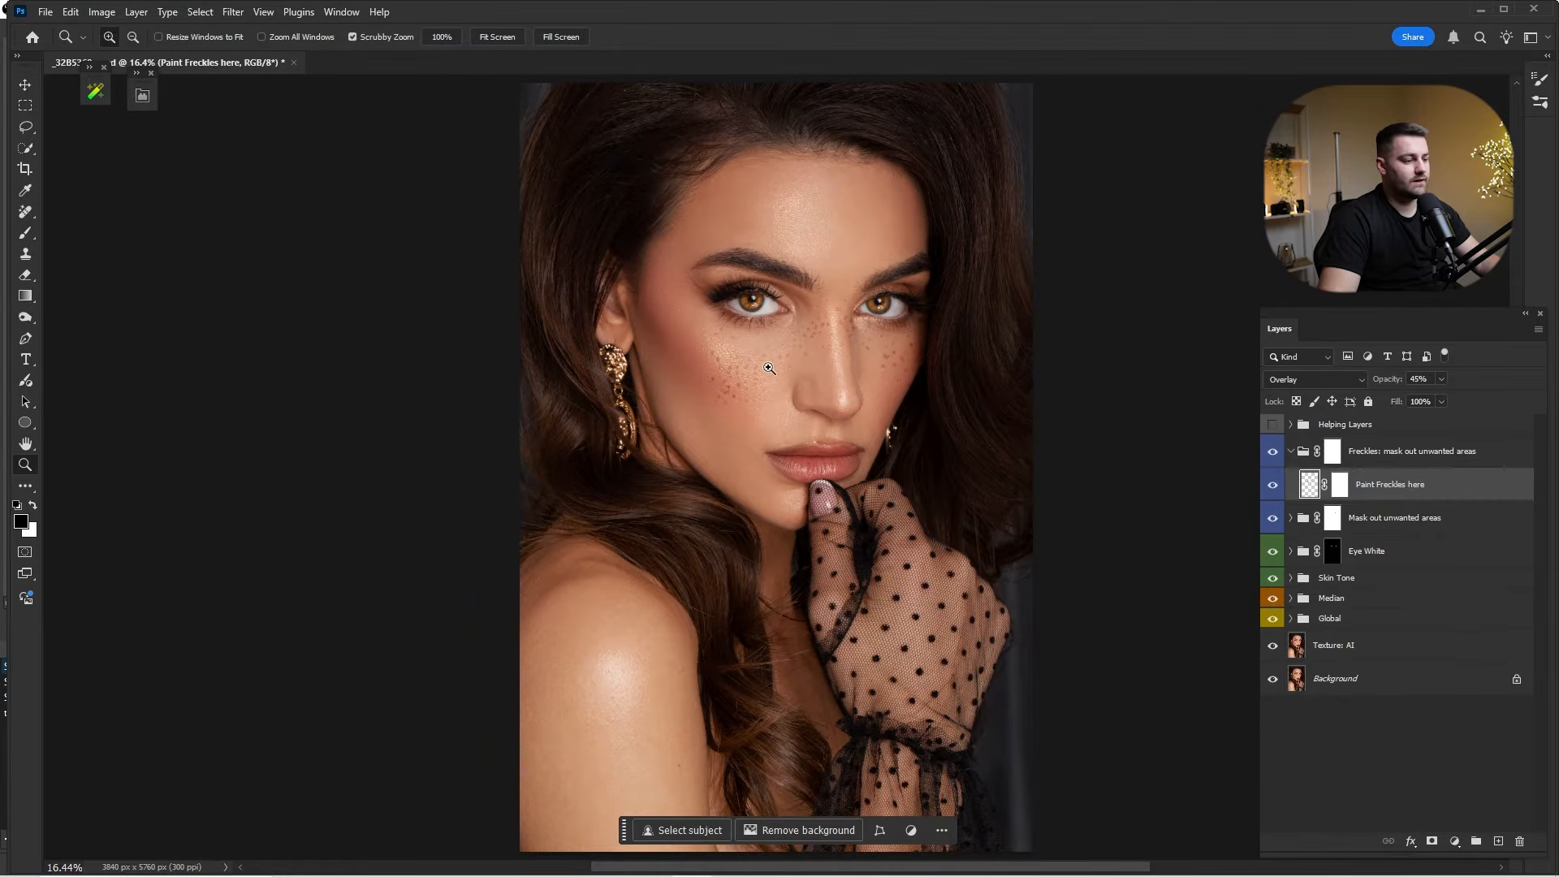
left_click_drag(769, 368, 820, 368)
key("b")
left_click(237, 13)
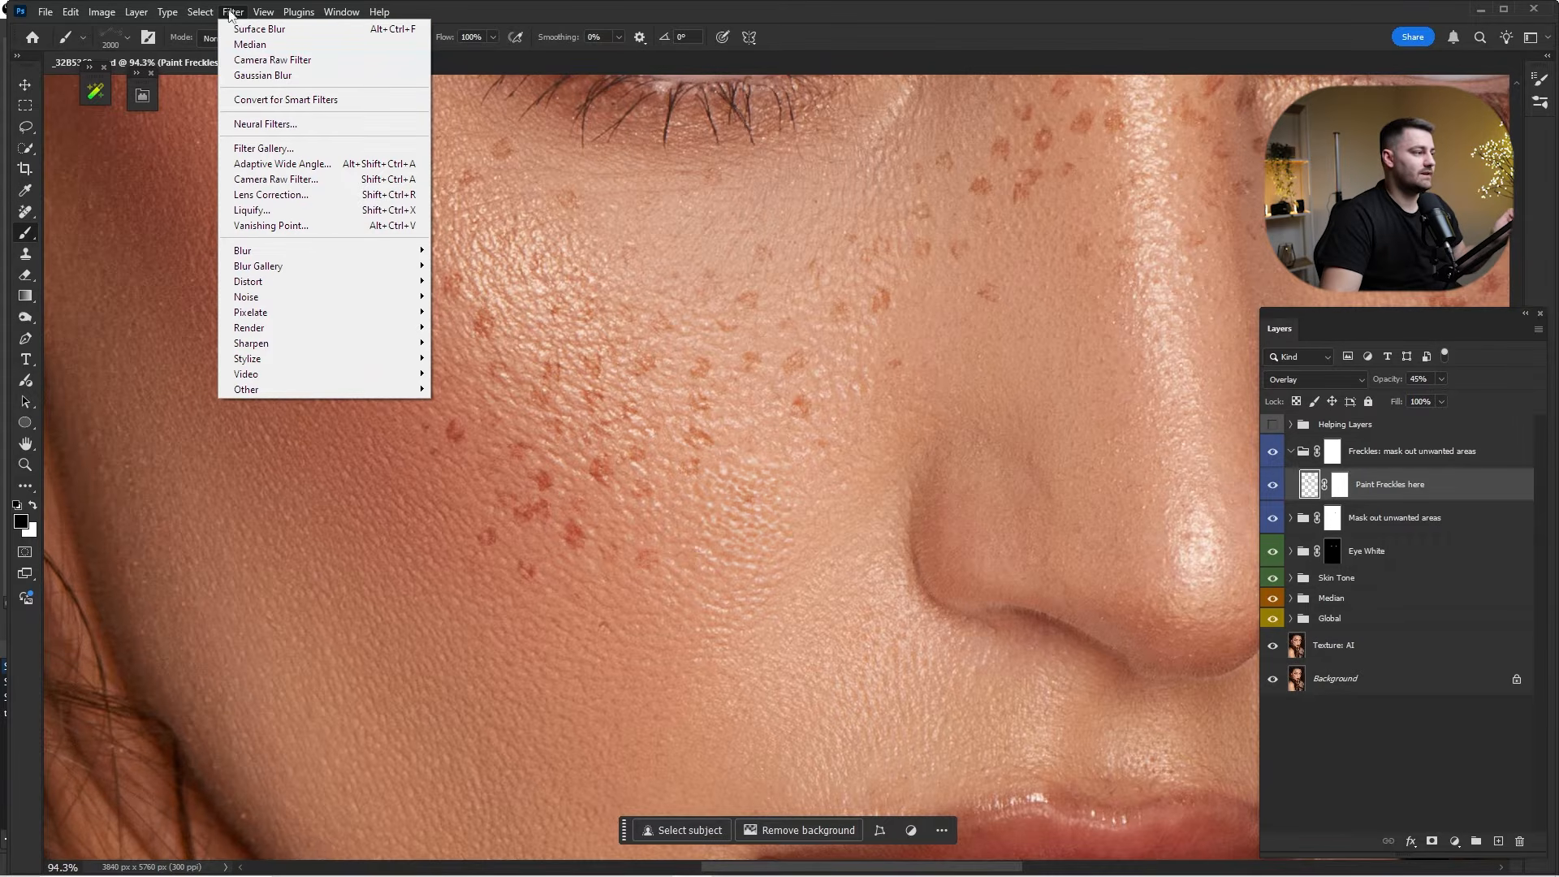
mouse_move(416, 266)
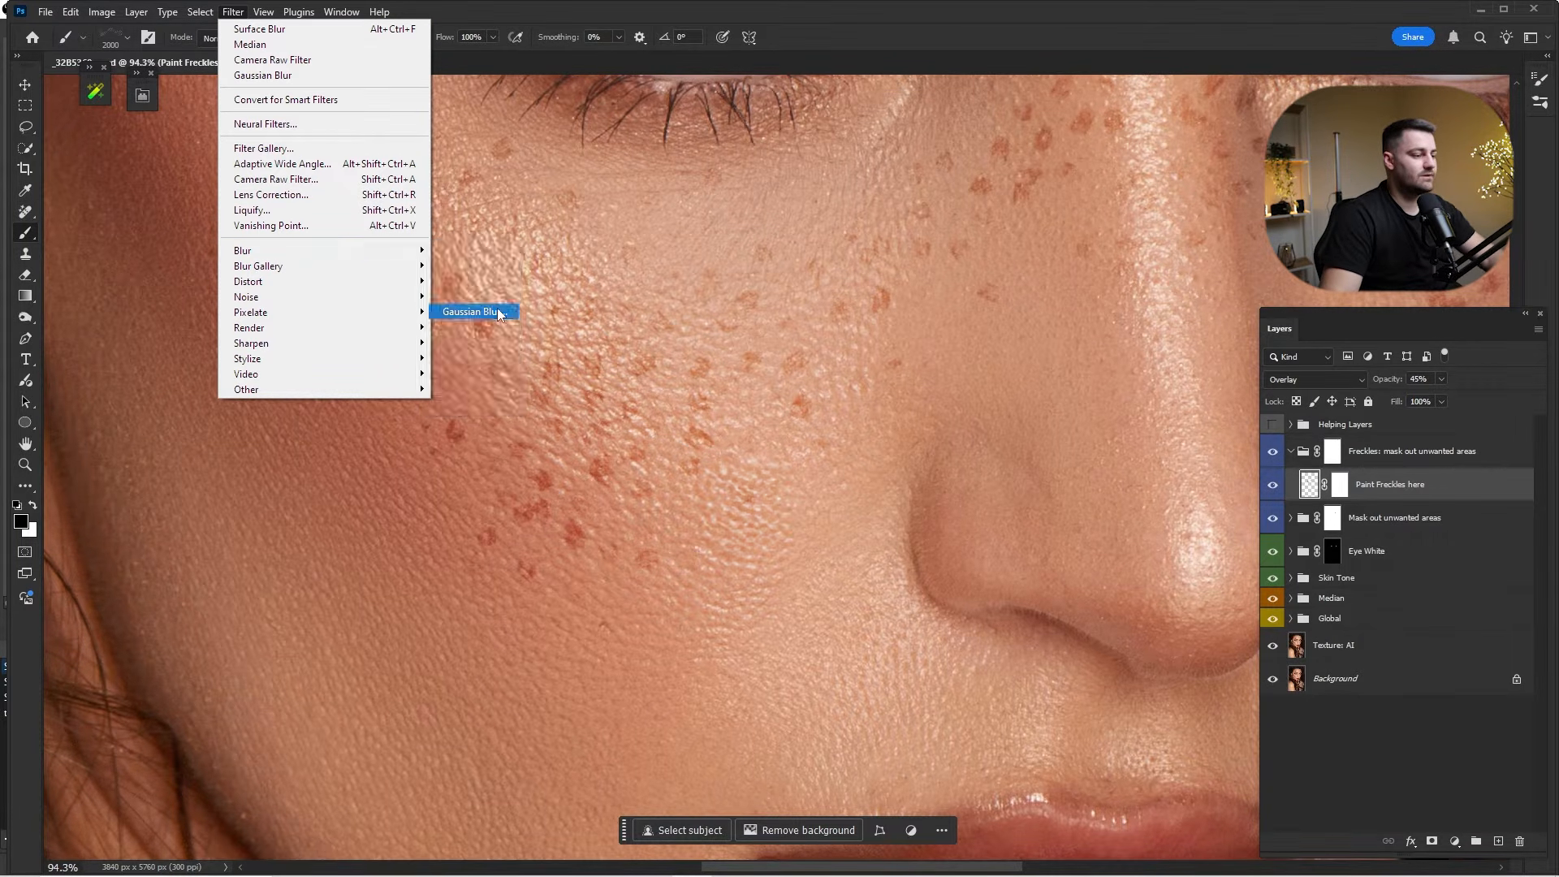
left_click(471, 311)
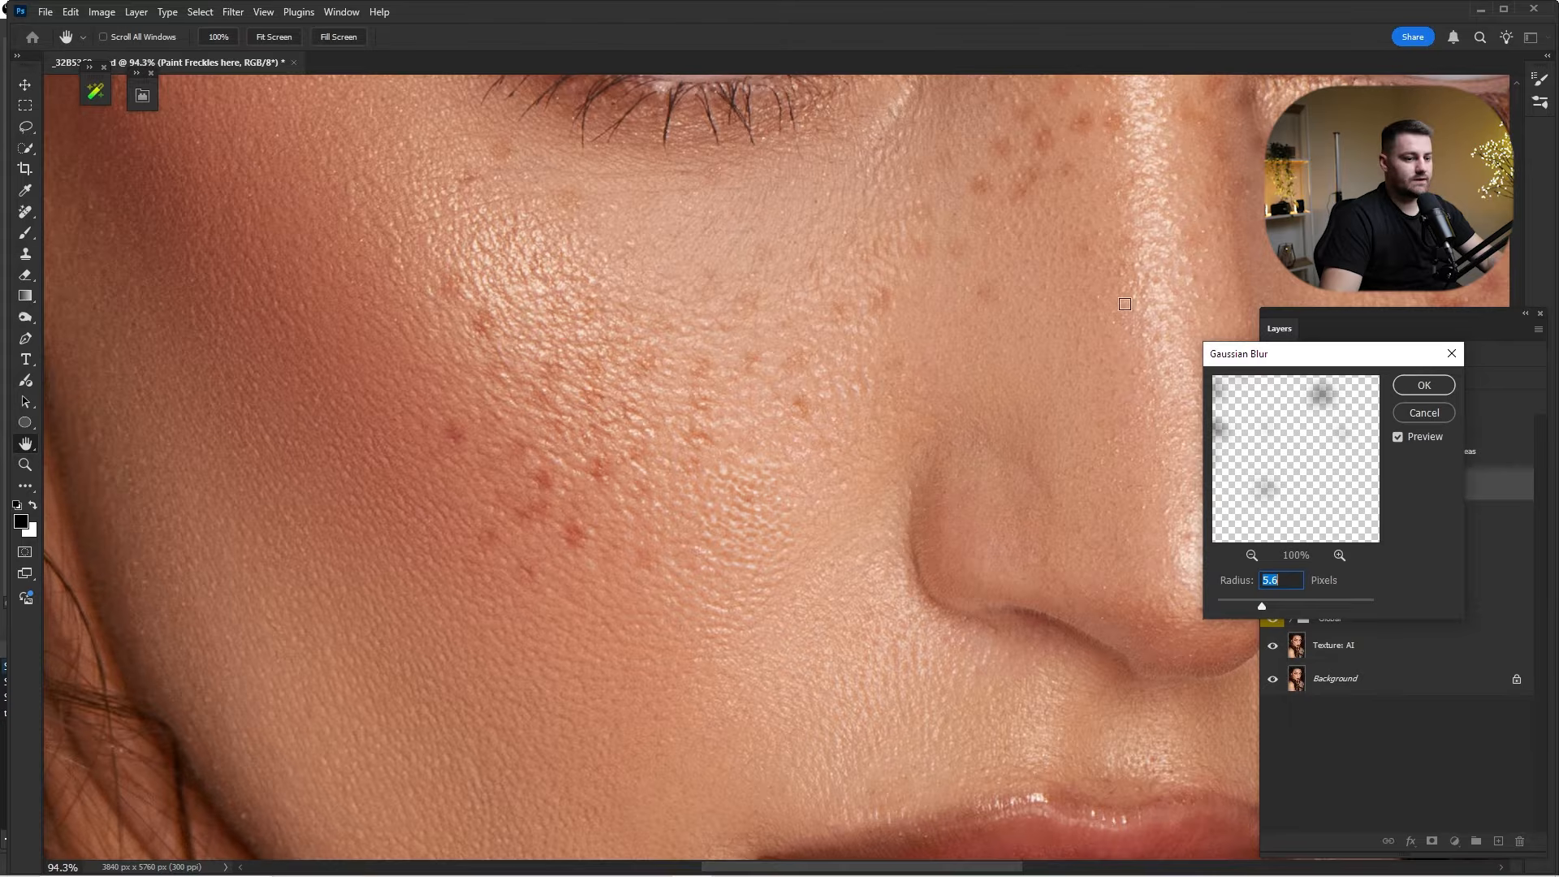
left_click(1423, 385)
Compare the face with and without the blurred freckles layer and review the full portrait.
key("b")
scroll(1047, 446, "down", 3)
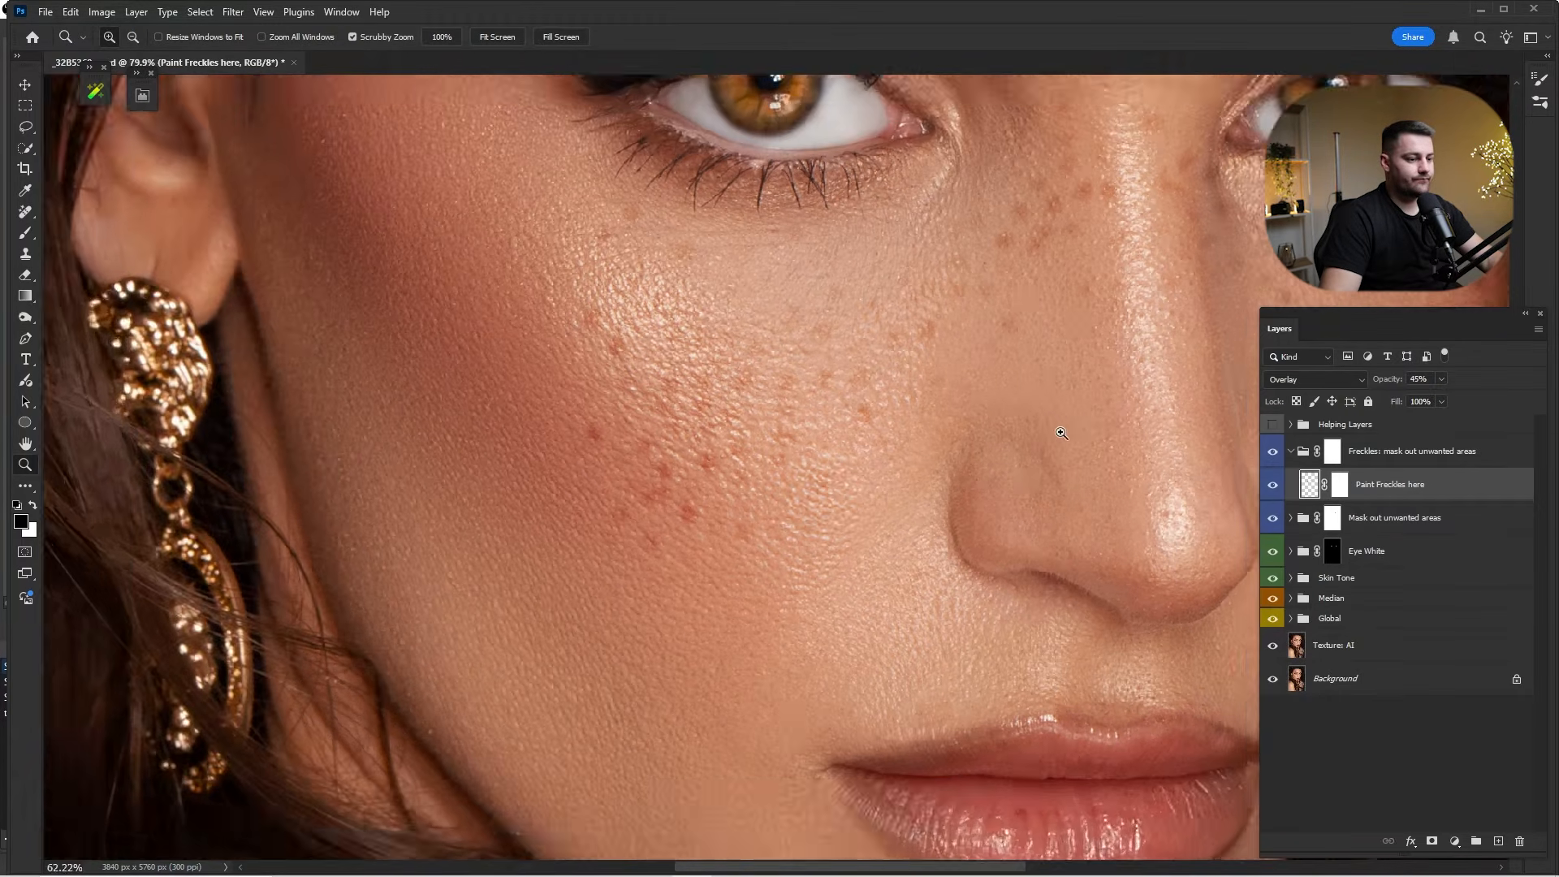
key("ctrl+d")
left_click(1272, 487)
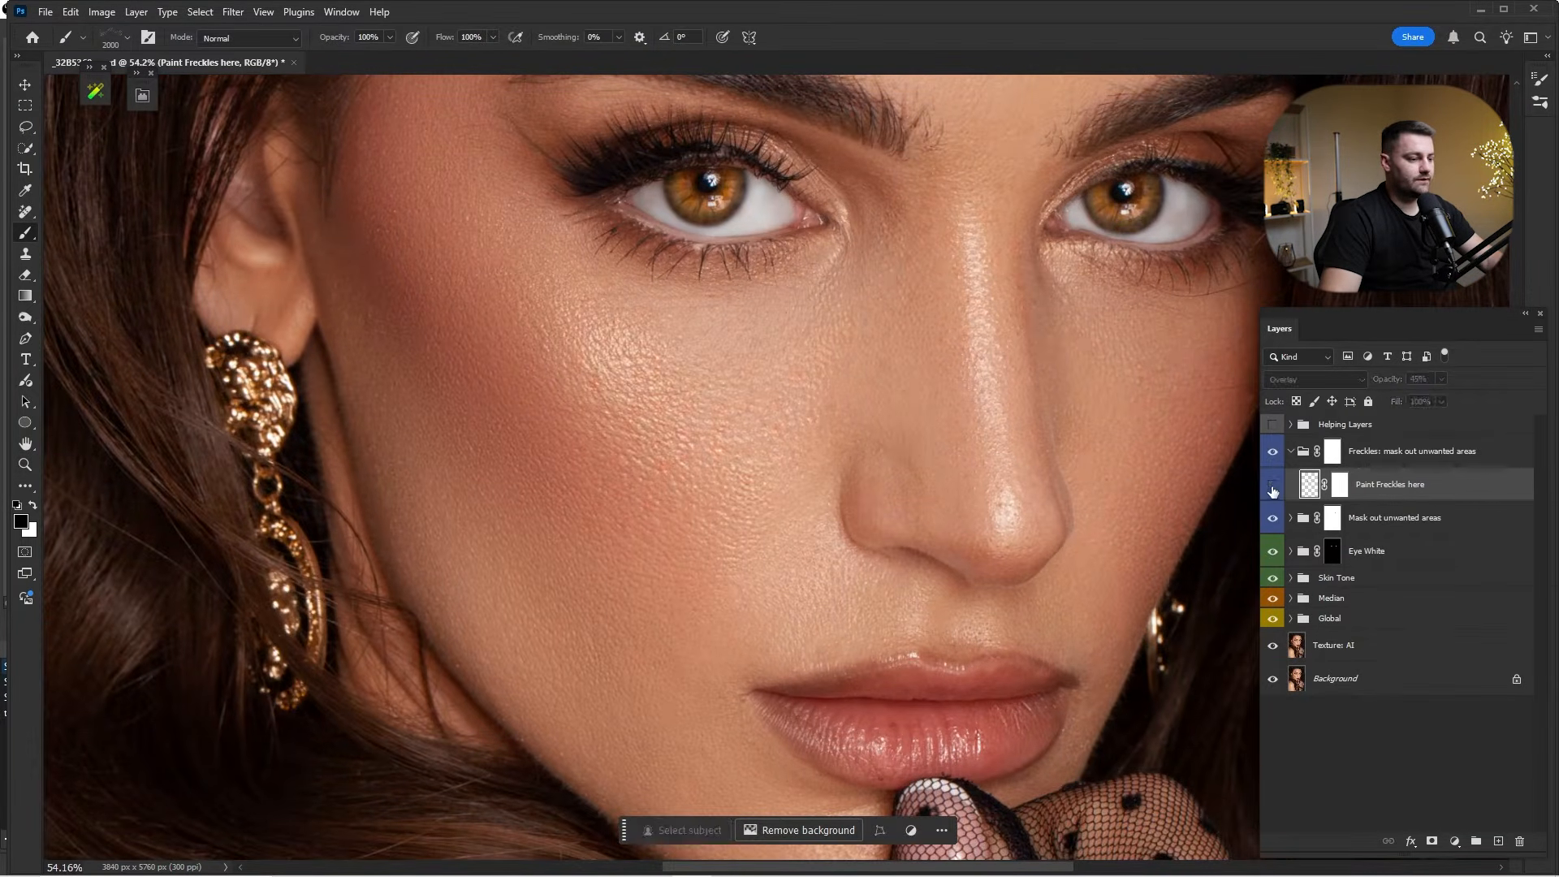
left_click(1273, 486)
key("ctrl+0")
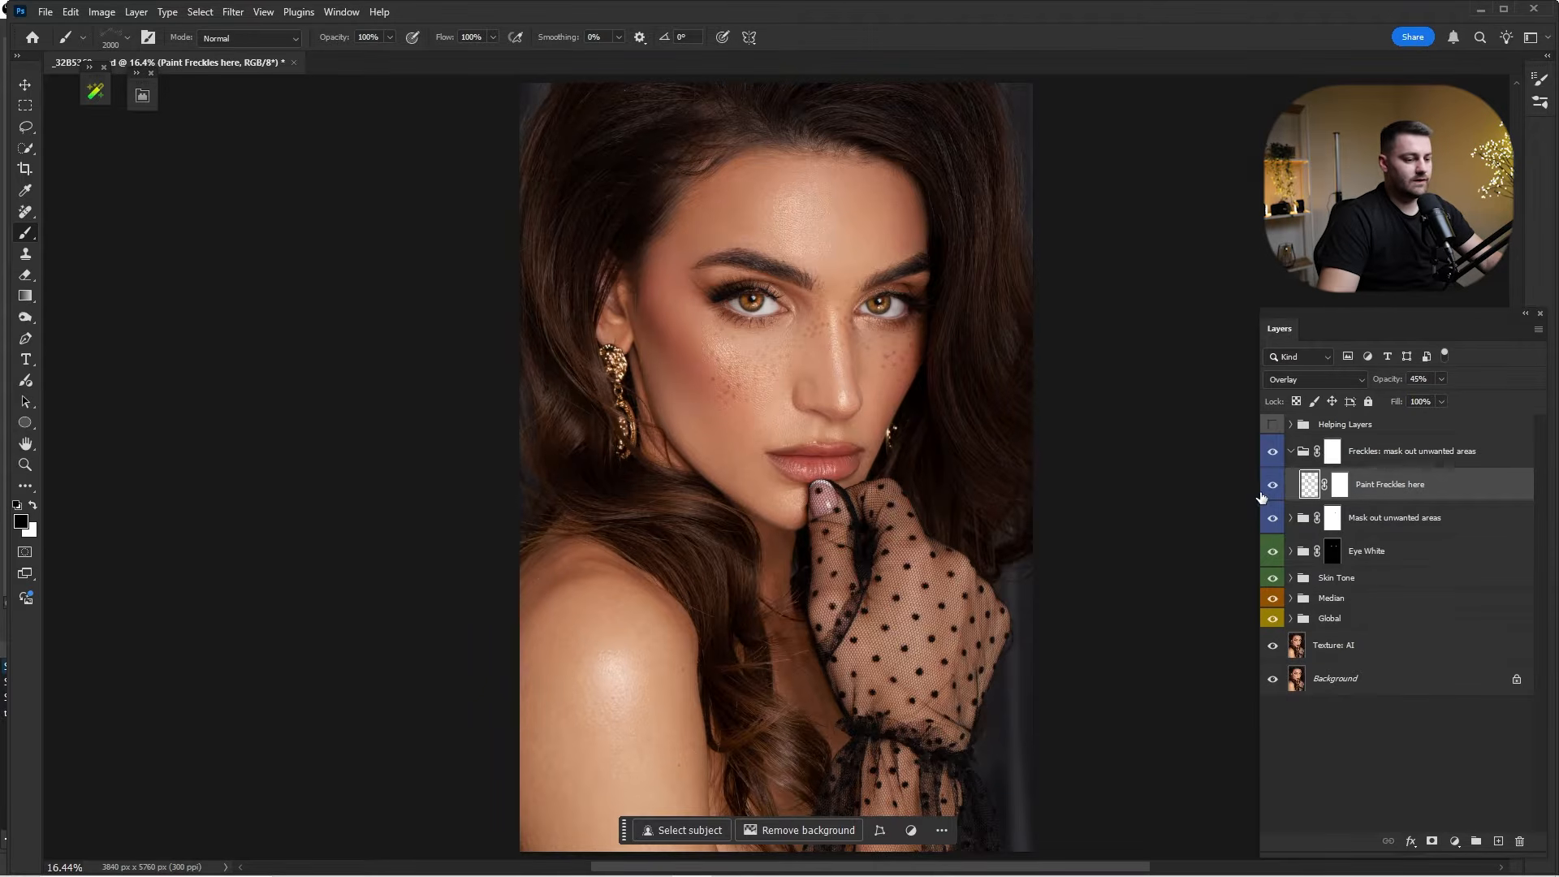
Remove the freckles group from above the Mask out unwanted areas group.
key("ctrl+z")
key("ctrl+z")
key("ctrl+z")
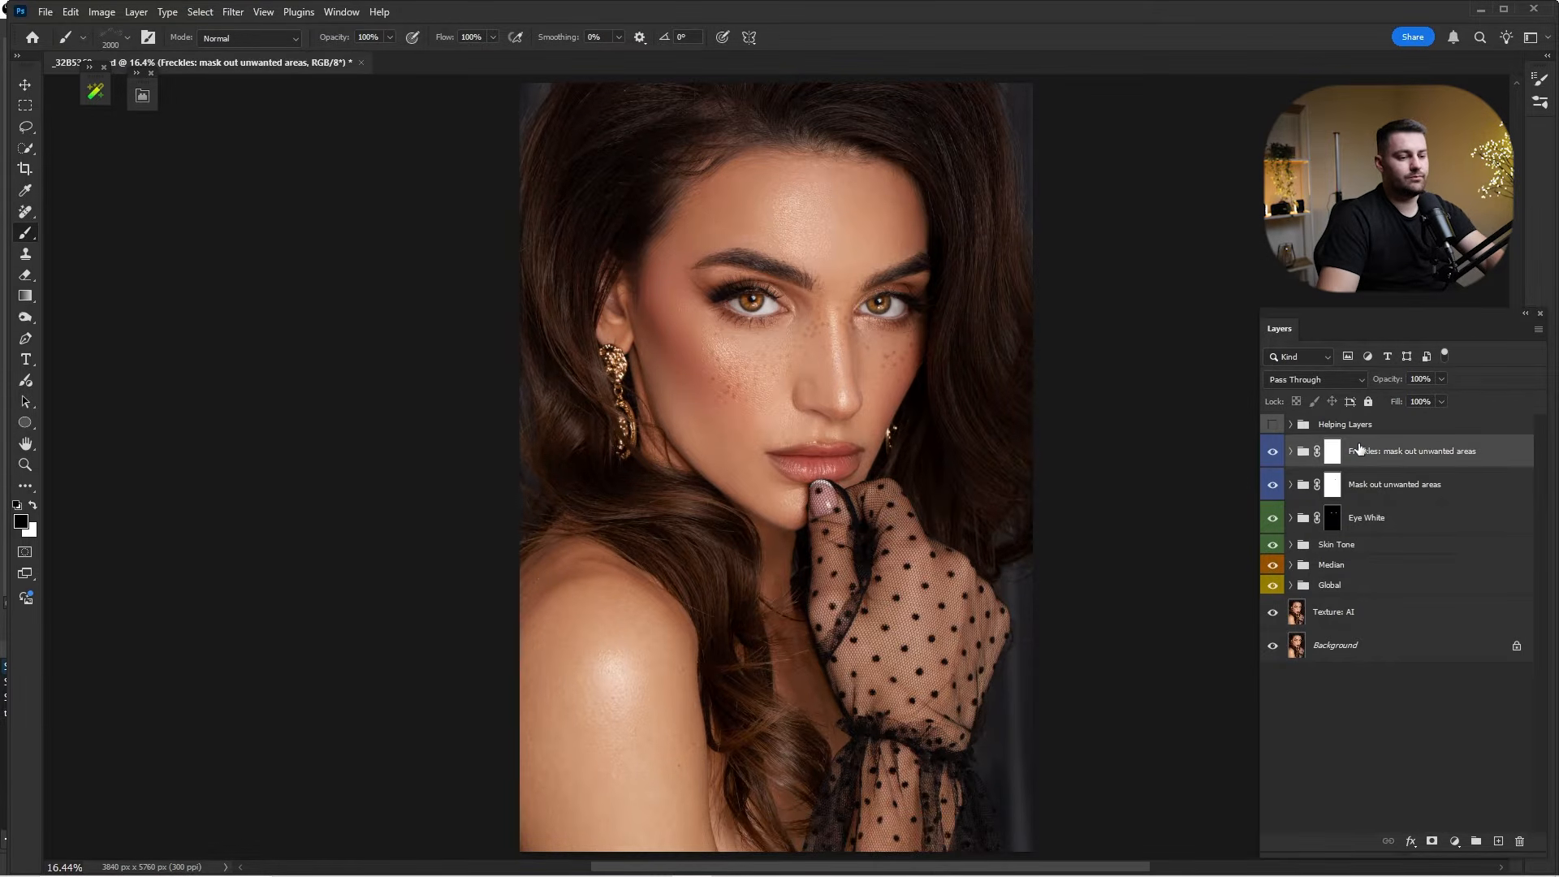
Create a new Freckles group with its paint layer using the Williams Academy plugin, and expand the FRECKLES brush set.
left_click(142, 95)
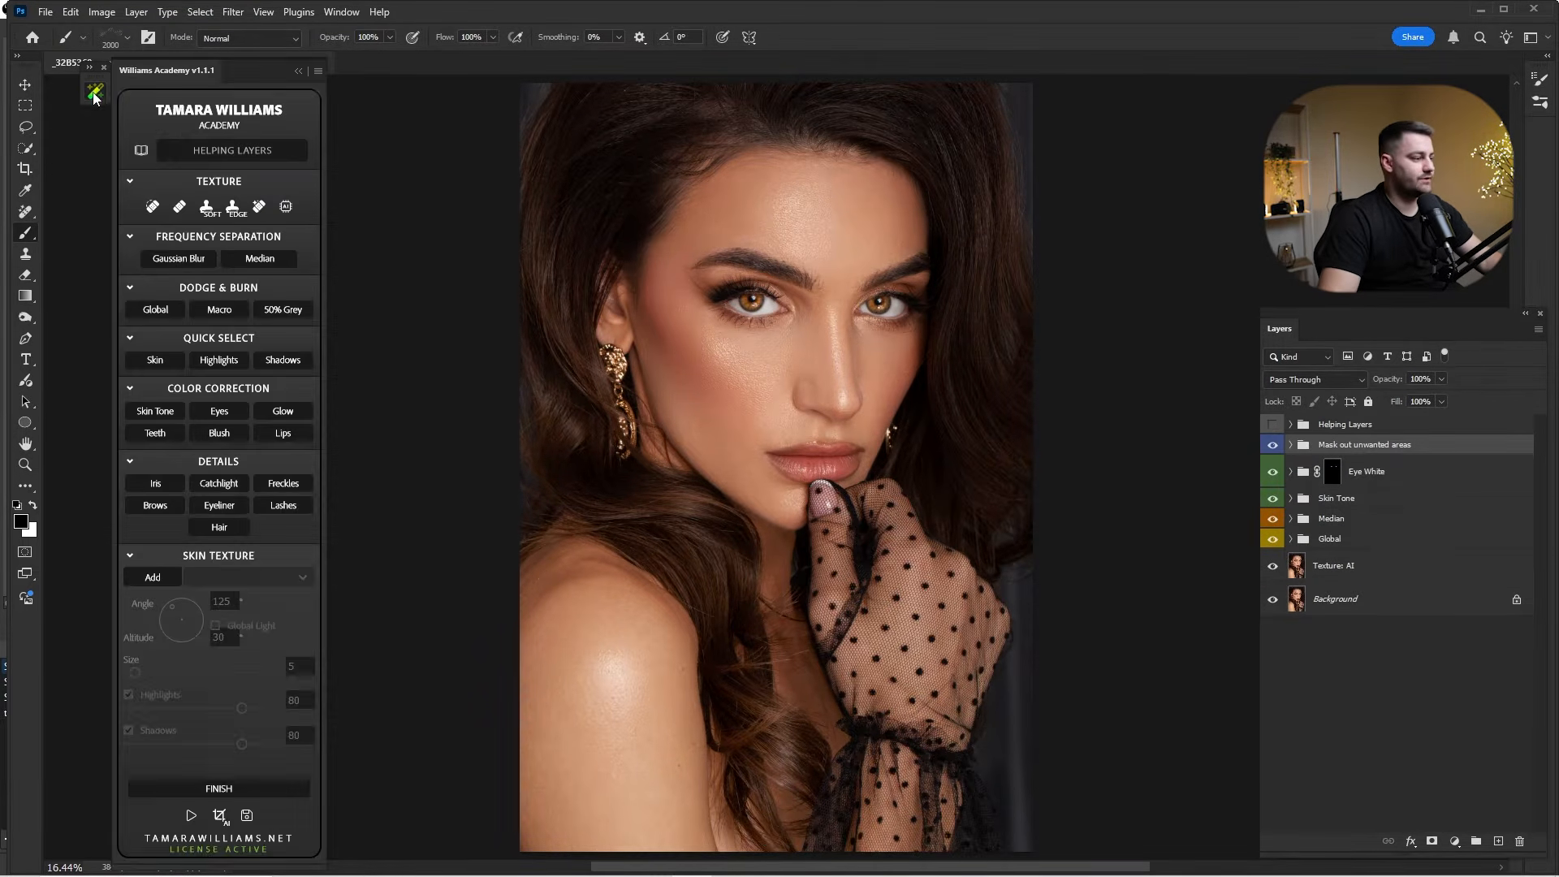
left_click(283, 484)
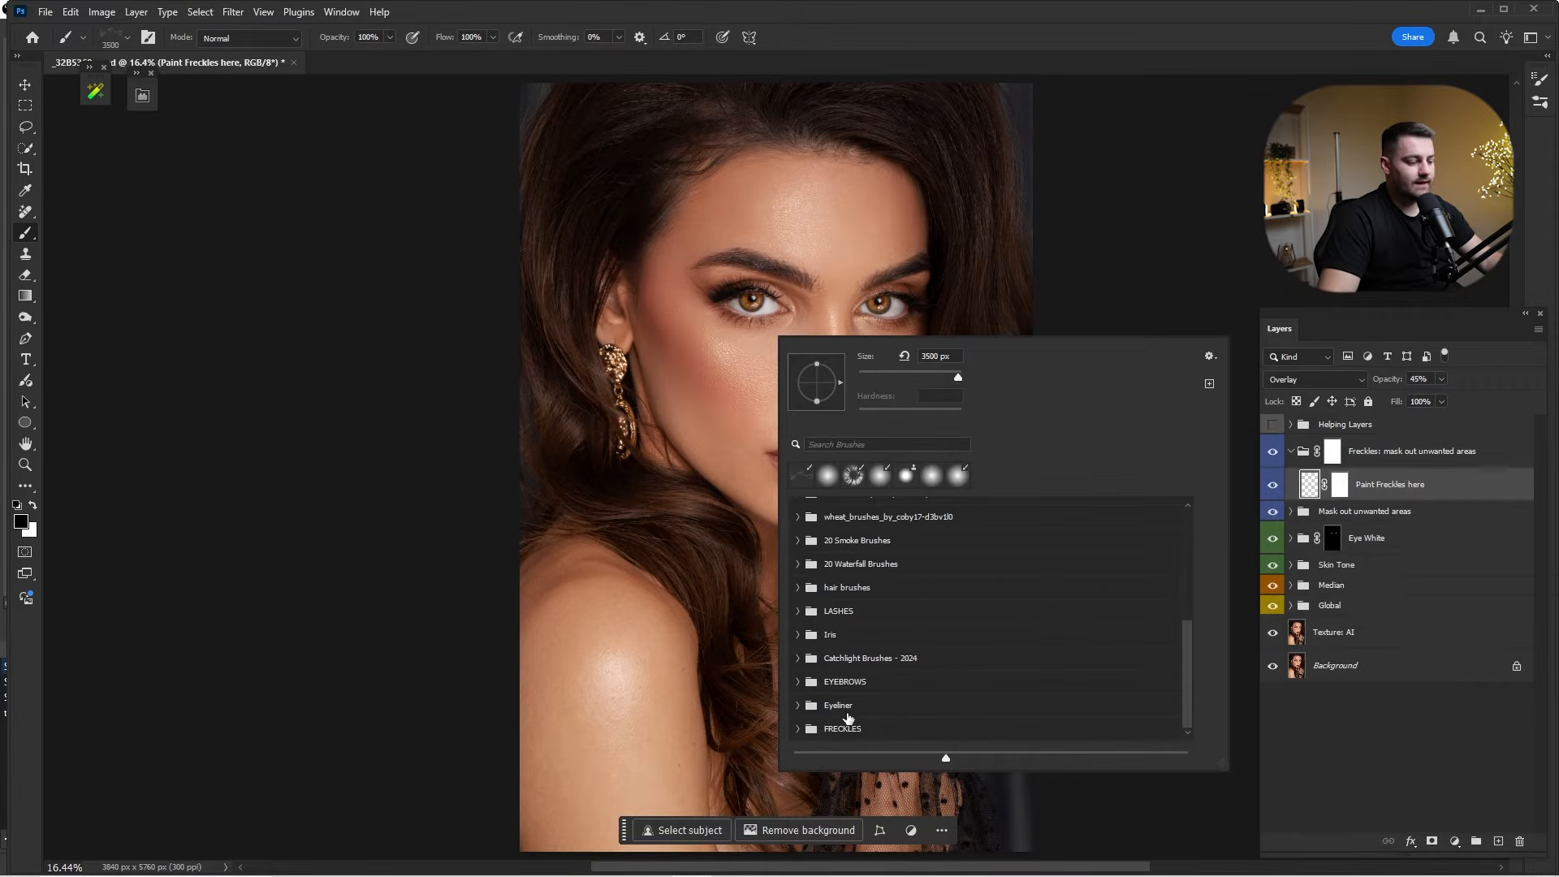
left_click(807, 728)
scroll(828, 706, "down", 3)
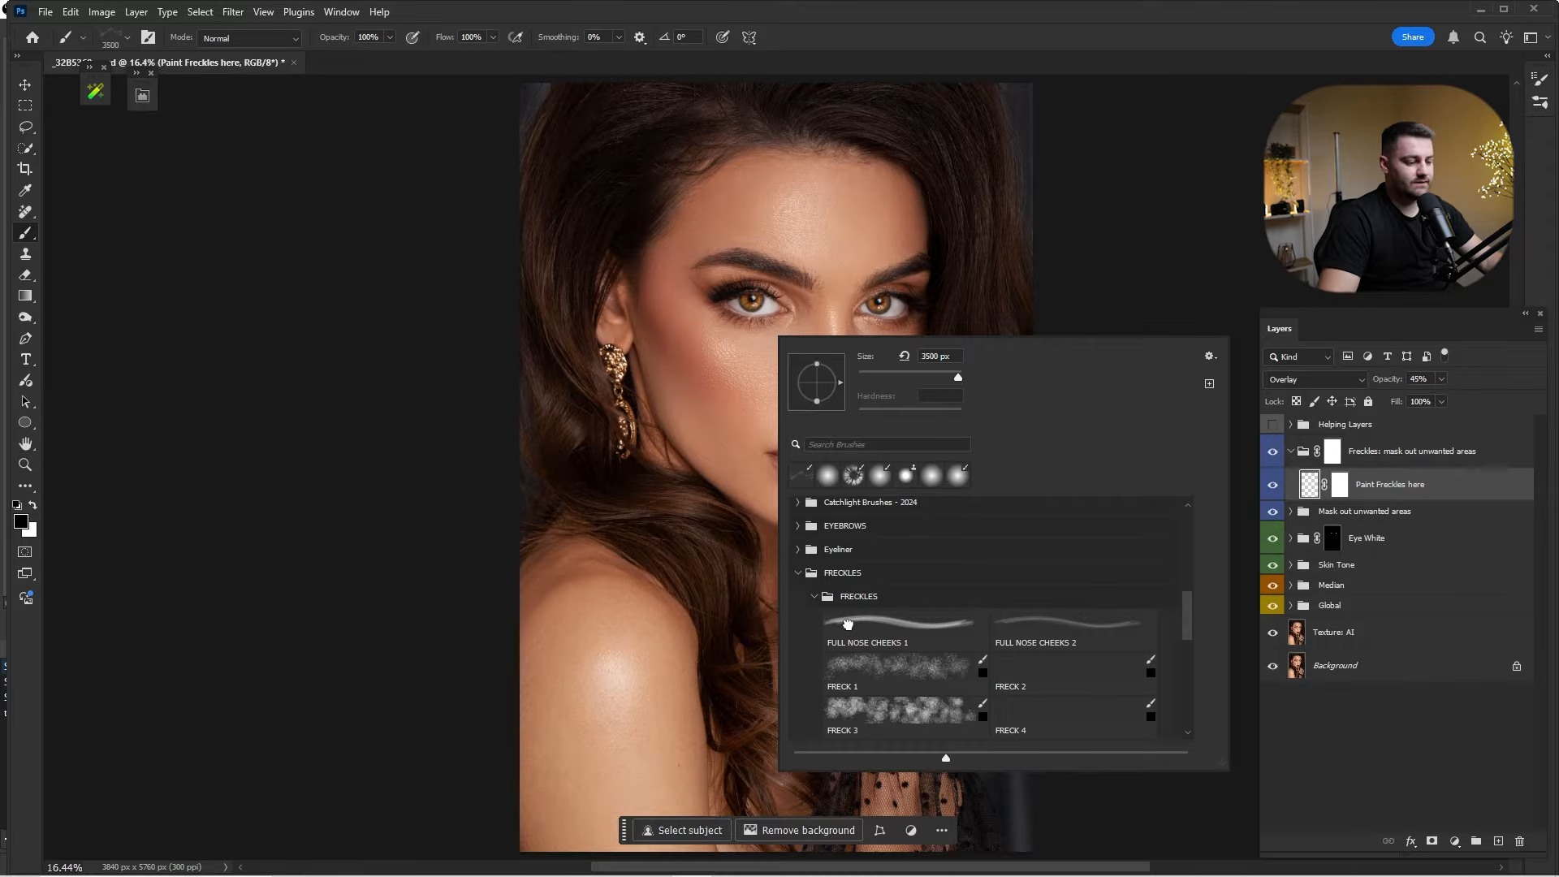
Try out several nose-and-cheek and FRECK brushes from the set and choose FRECK 3 for painting.
left_click(847, 623)
left_click(1033, 644)
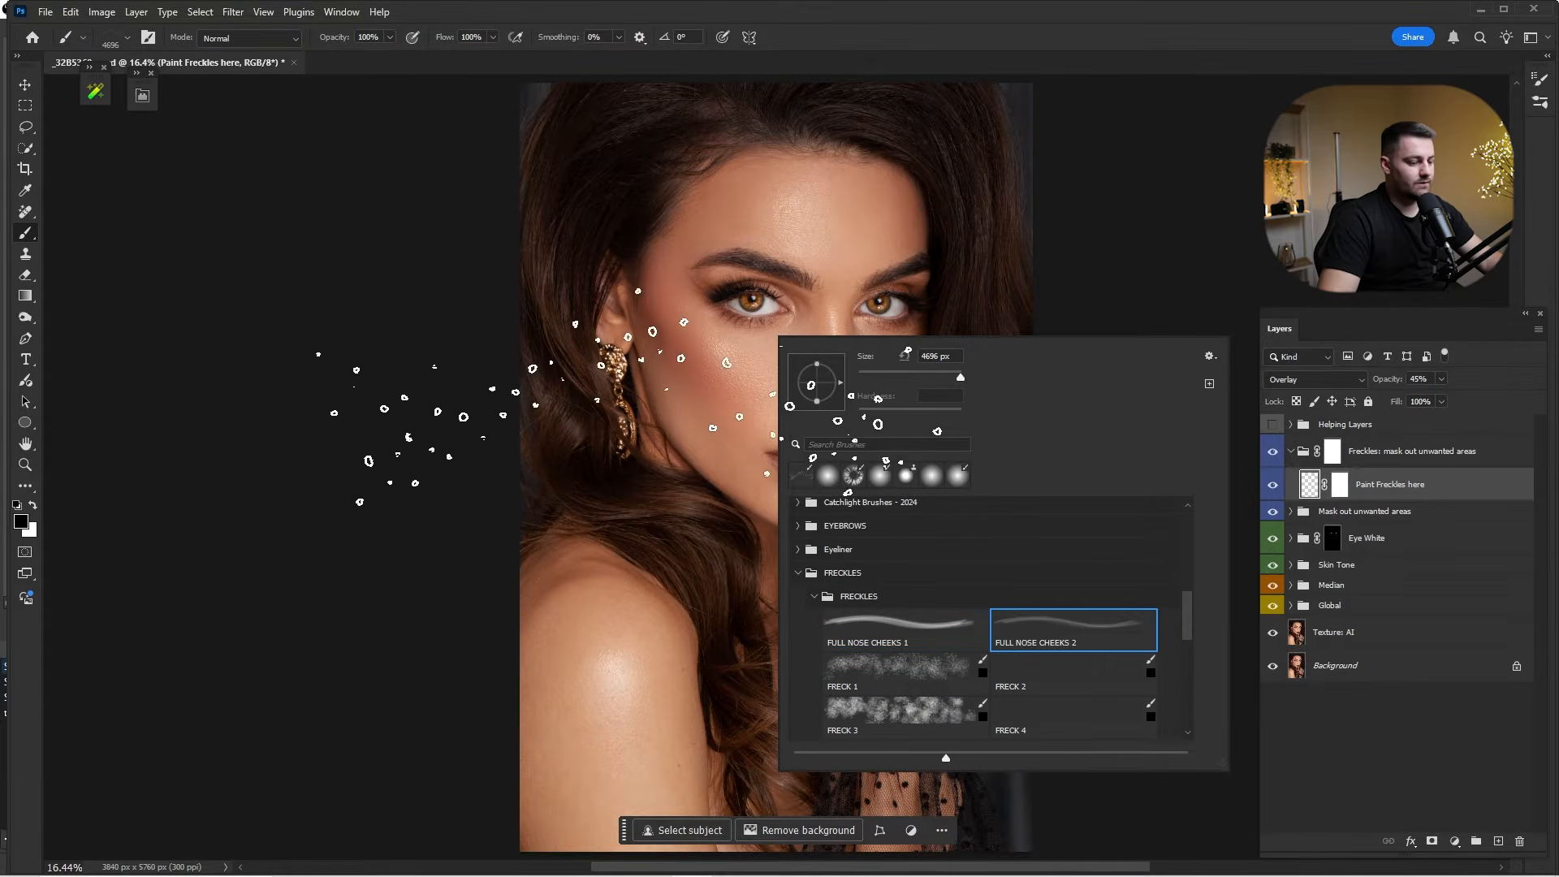
left_click(931, 682)
scroll(1020, 687, "down", 1)
left_click(885, 644)
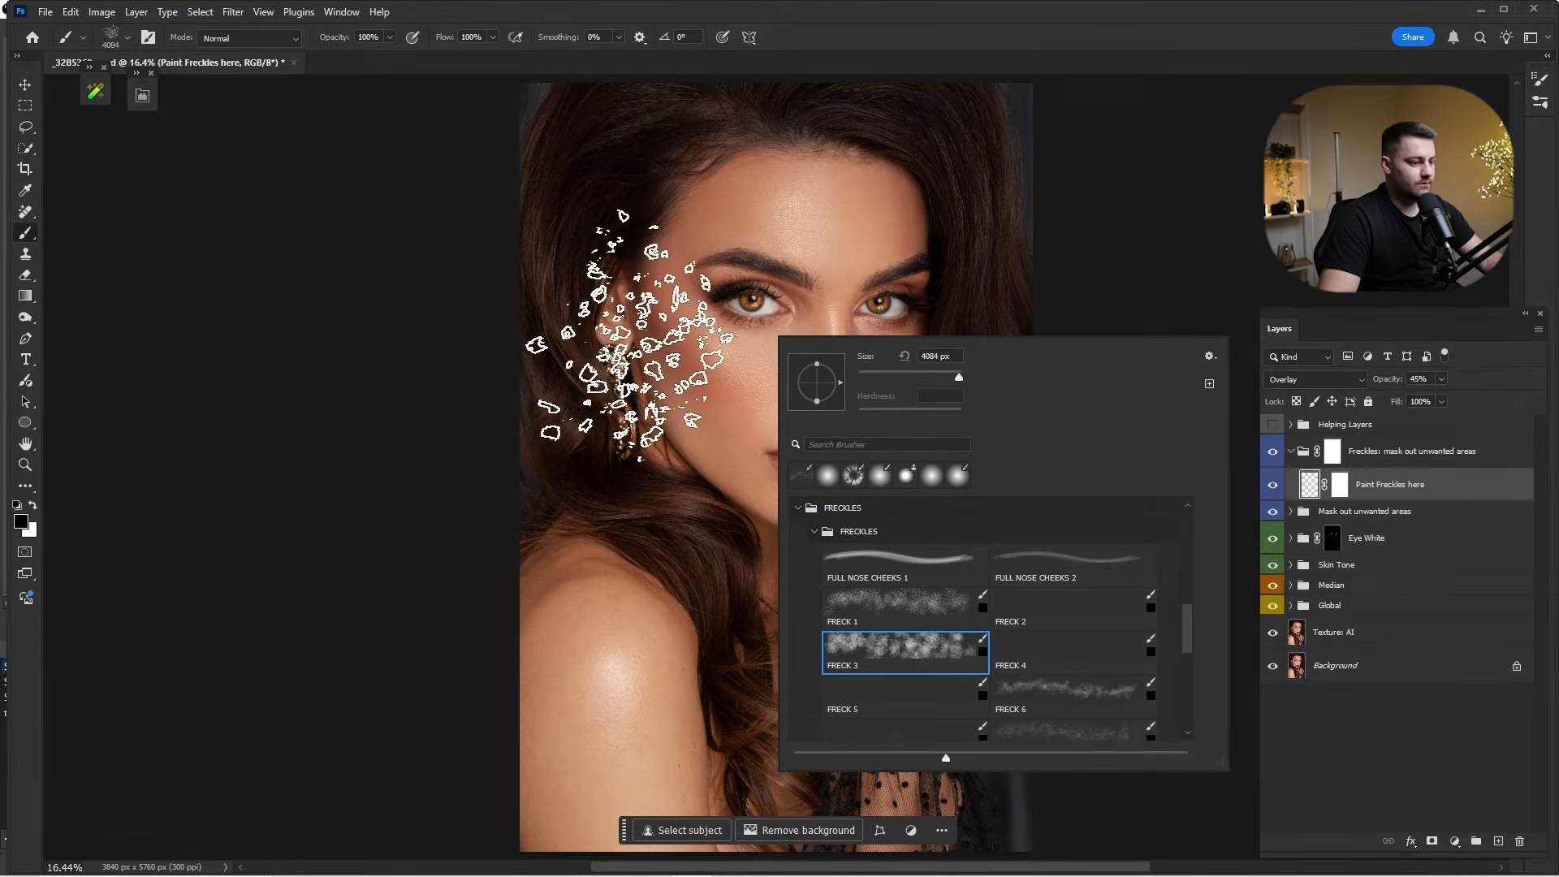
left_click(1033, 698)
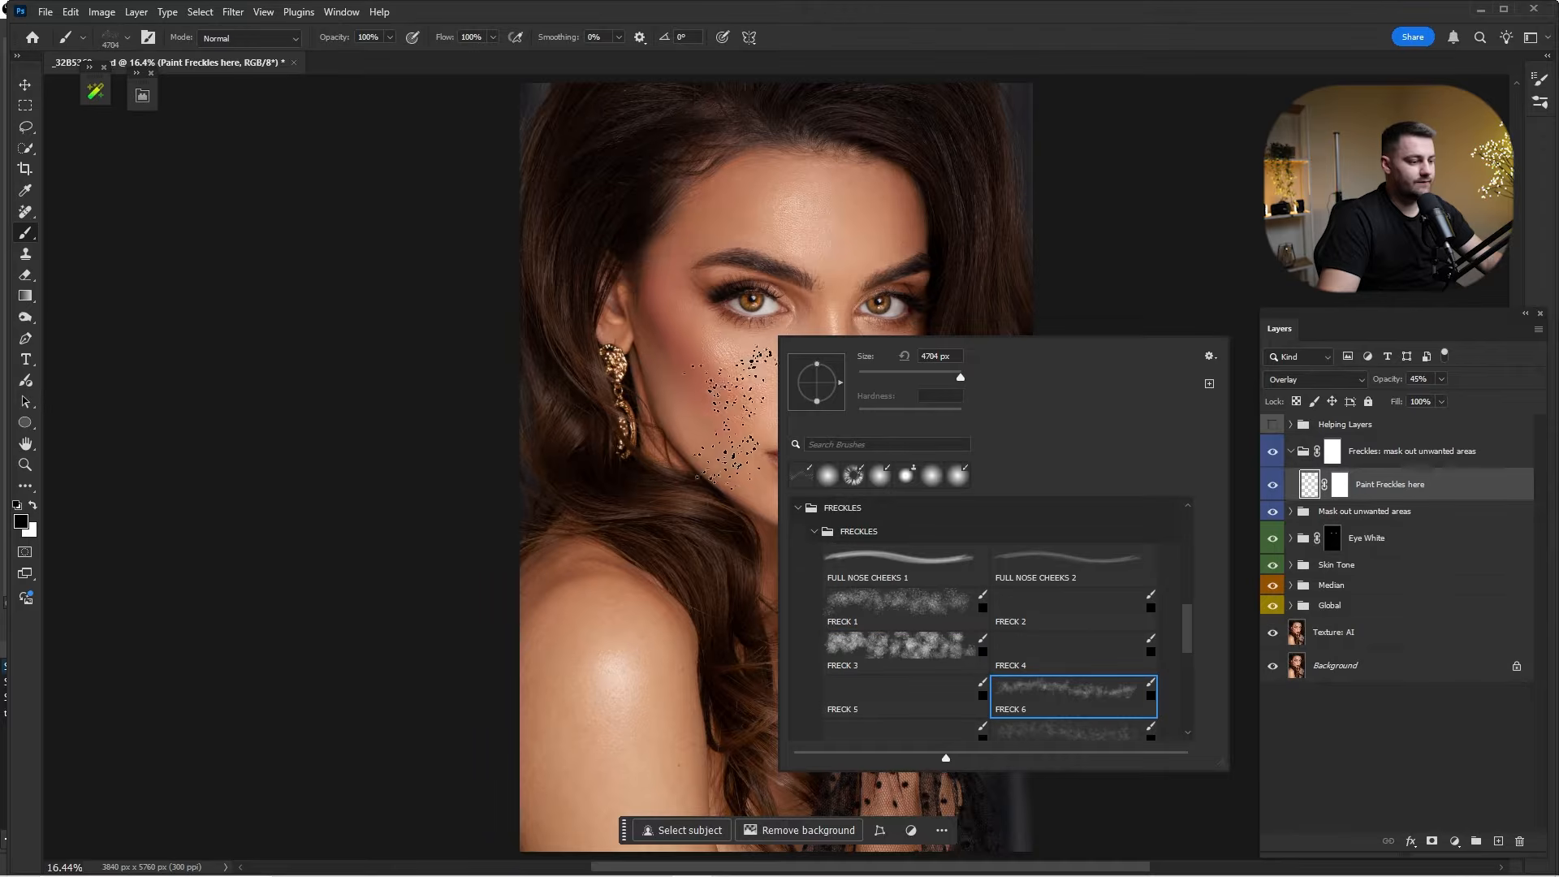
left_click(1067, 725)
left_click(934, 619)
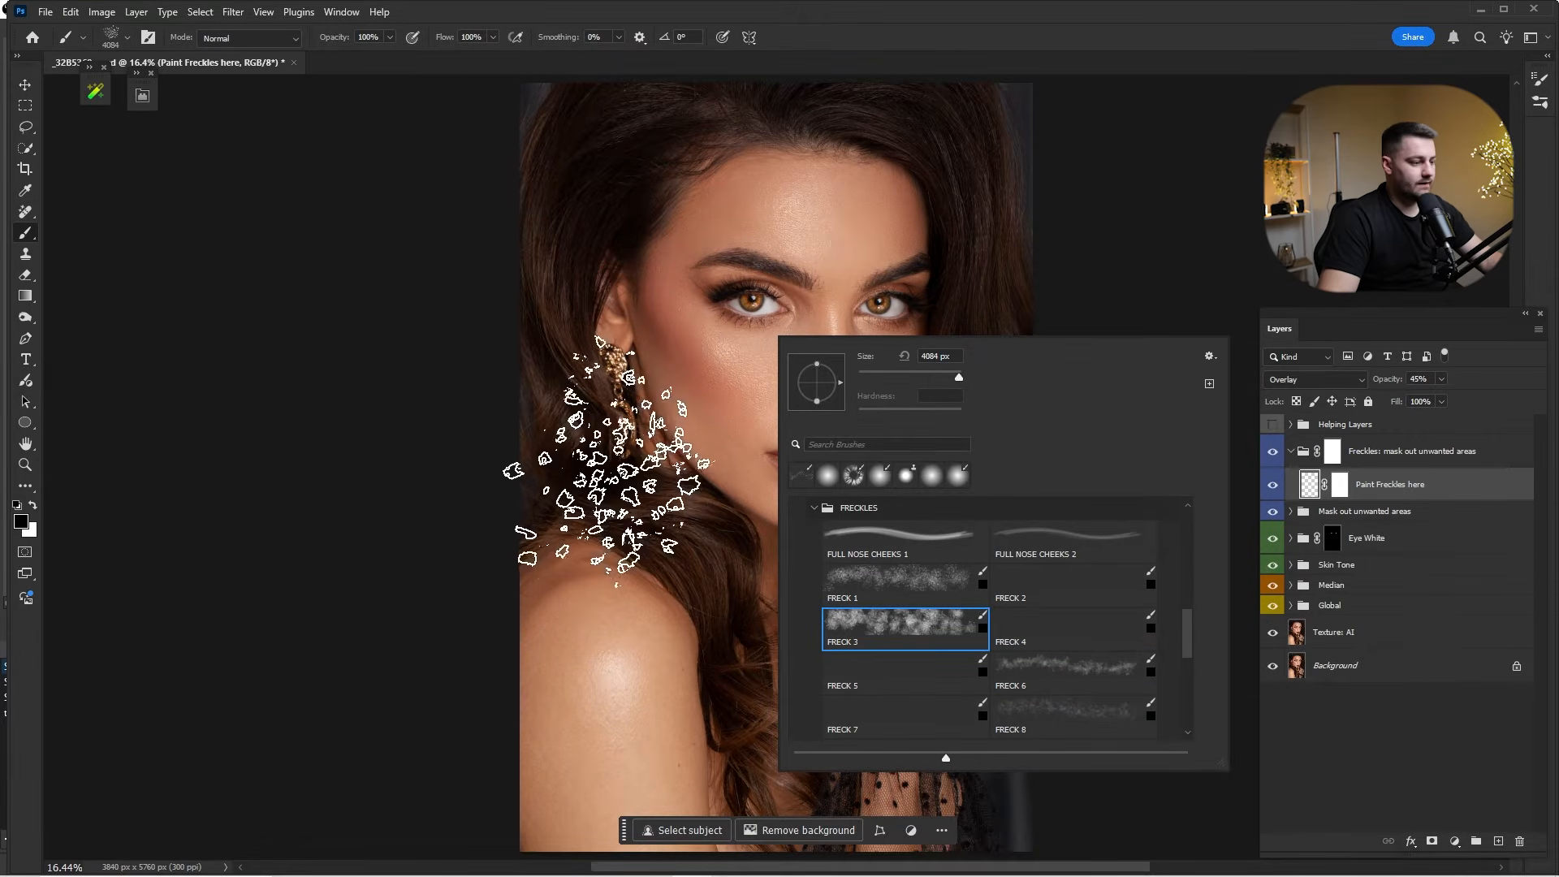
left_click(903, 14)
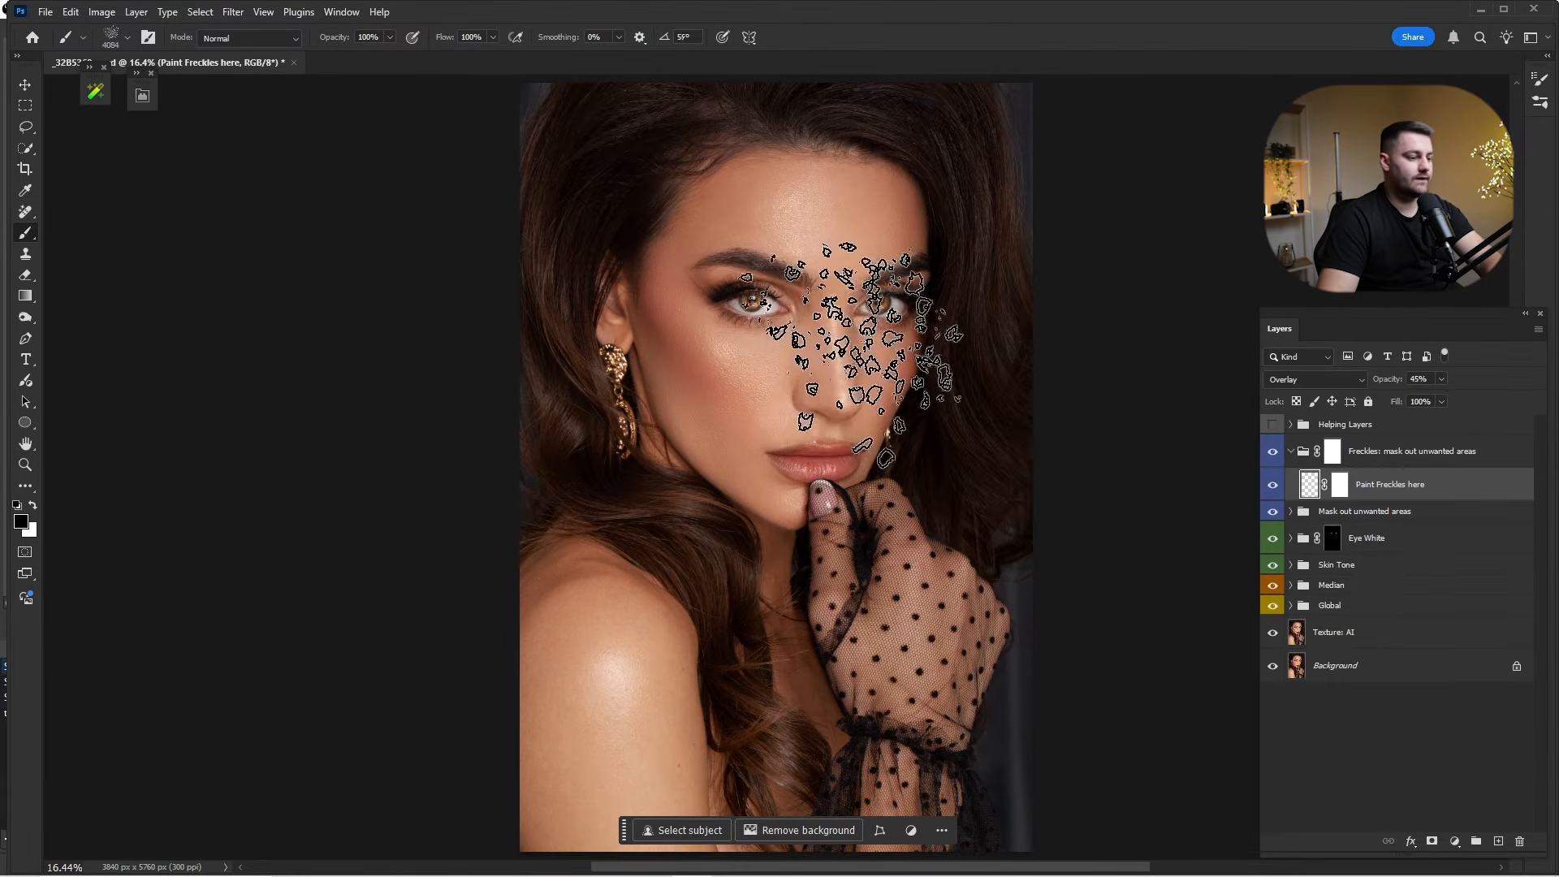
Rotate the FRECK 3 brush tip to about 147° to follow the angle of the face.
key("Left")
key("Left")
key("Left")
key("Left")
key("Left")
key("Left")
key("Left")
key("Left")
key("Left")
key("Left")
key("Left")
key("Left")
key("Left")
key("Left")
key("Left")
key("Left")
key("Left")
key("Left")
key("Left")
key("Left")
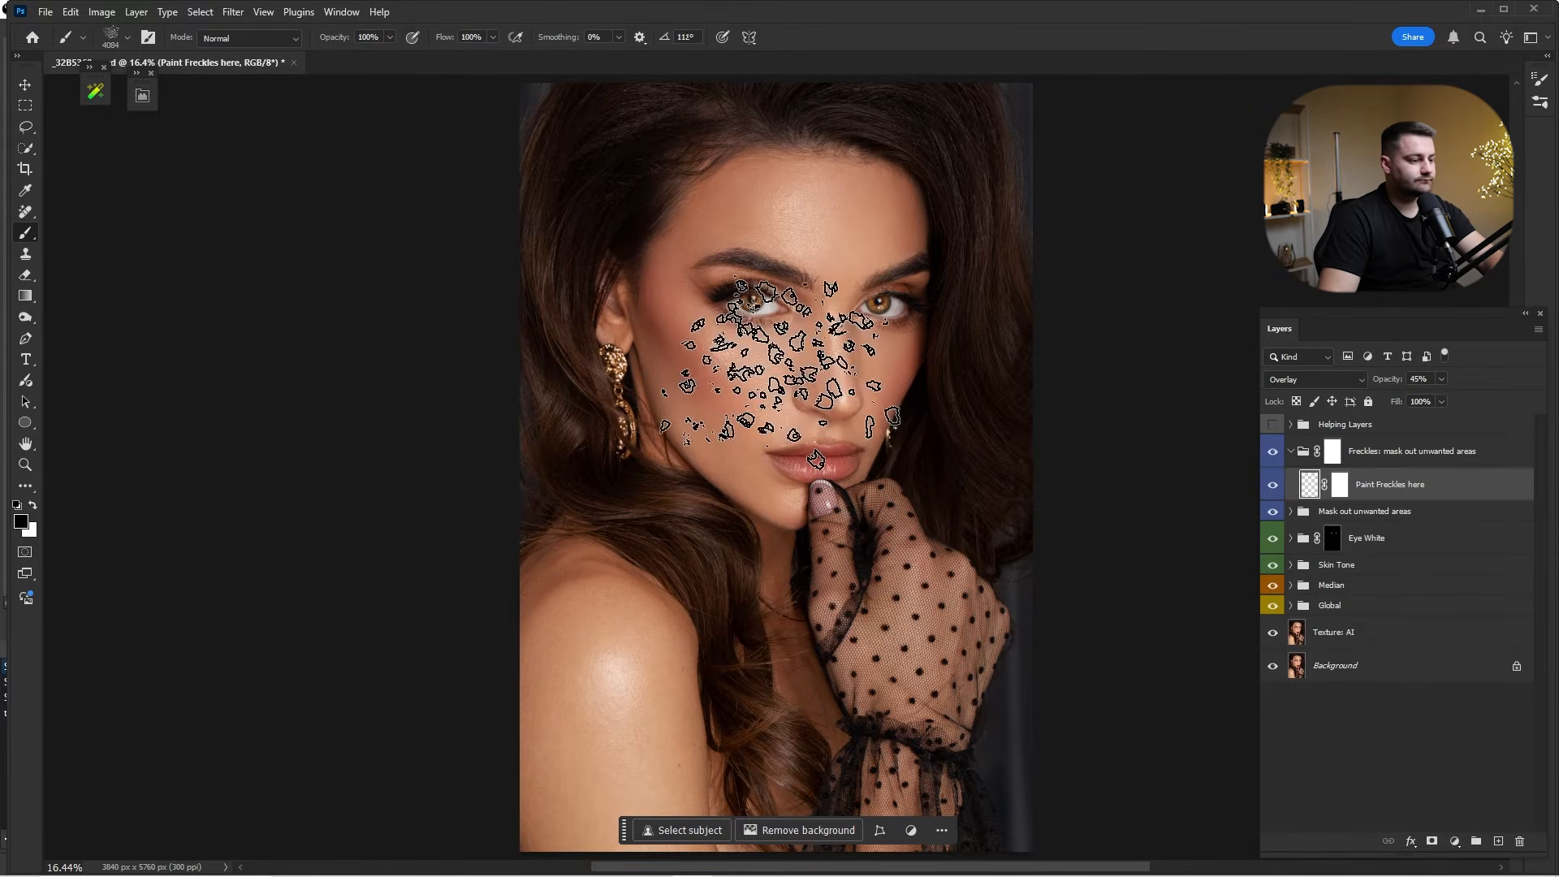
key("Left")
key("Left")
key("Left")
key("Left")
key("Left")
key("Left")
key("Left")
key("Left")
key("Left")
key("Left")
key("Left")
key("Left")
key("Left")
key("Left")
key("Left")
key("Left")
key("Left")
key("Left")
key("Left")
key("Left")
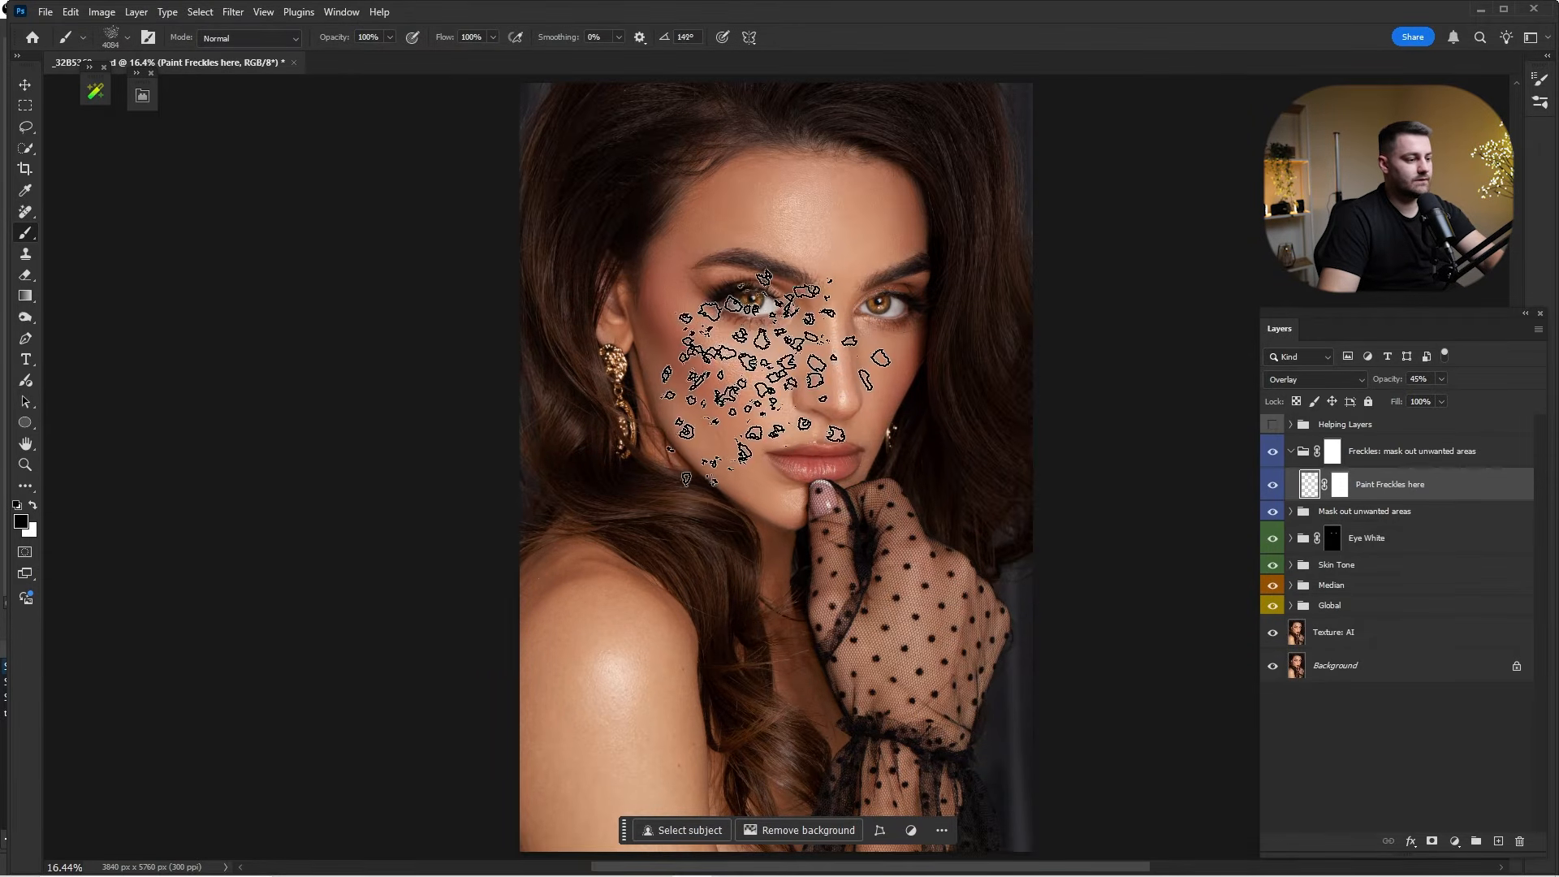
Reduce the freckle brush to about 2000 px and stamp freckles over the nose and far cheek on the Paint Freckles here layer.
key("bracketleft")
key("bracketleft")
key("bracketleft")
key("bracketleft")
key("bracketleft")
key("bracketleft")
key("bracketleft")
key("bracketleft")
key("bracketleft")
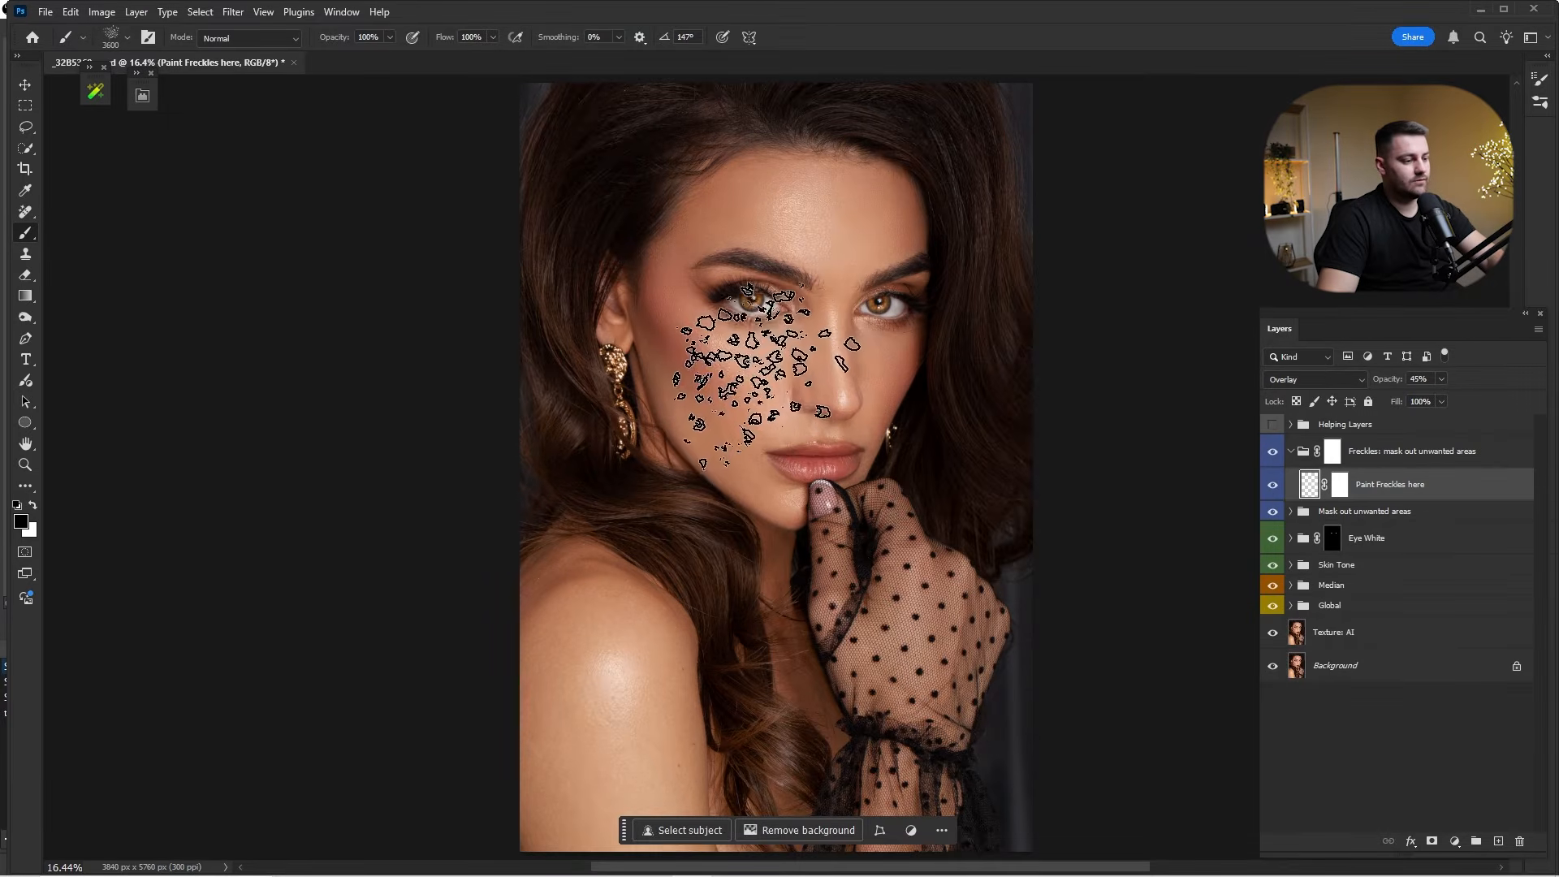
key("bracketleft")
key("bracketleft")
key("bracketleft")
key("bracketleft")
key("bracketleft")
key("bracketleft")
key("bracketleft")
key("bracketleft")
key("bracketleft")
key("bracketleft")
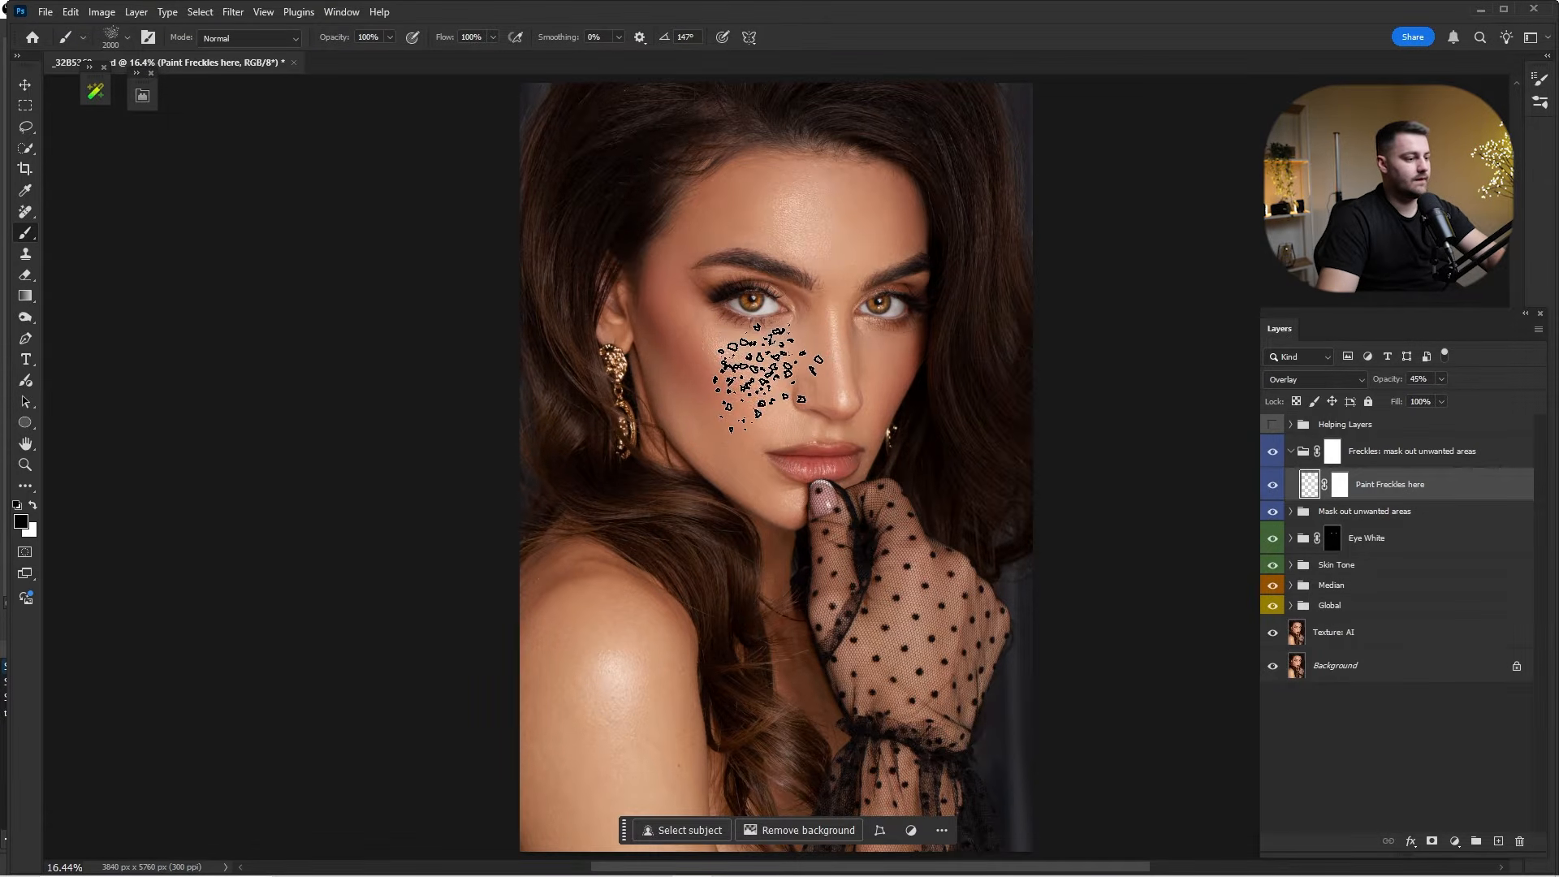
left_click(855, 383)
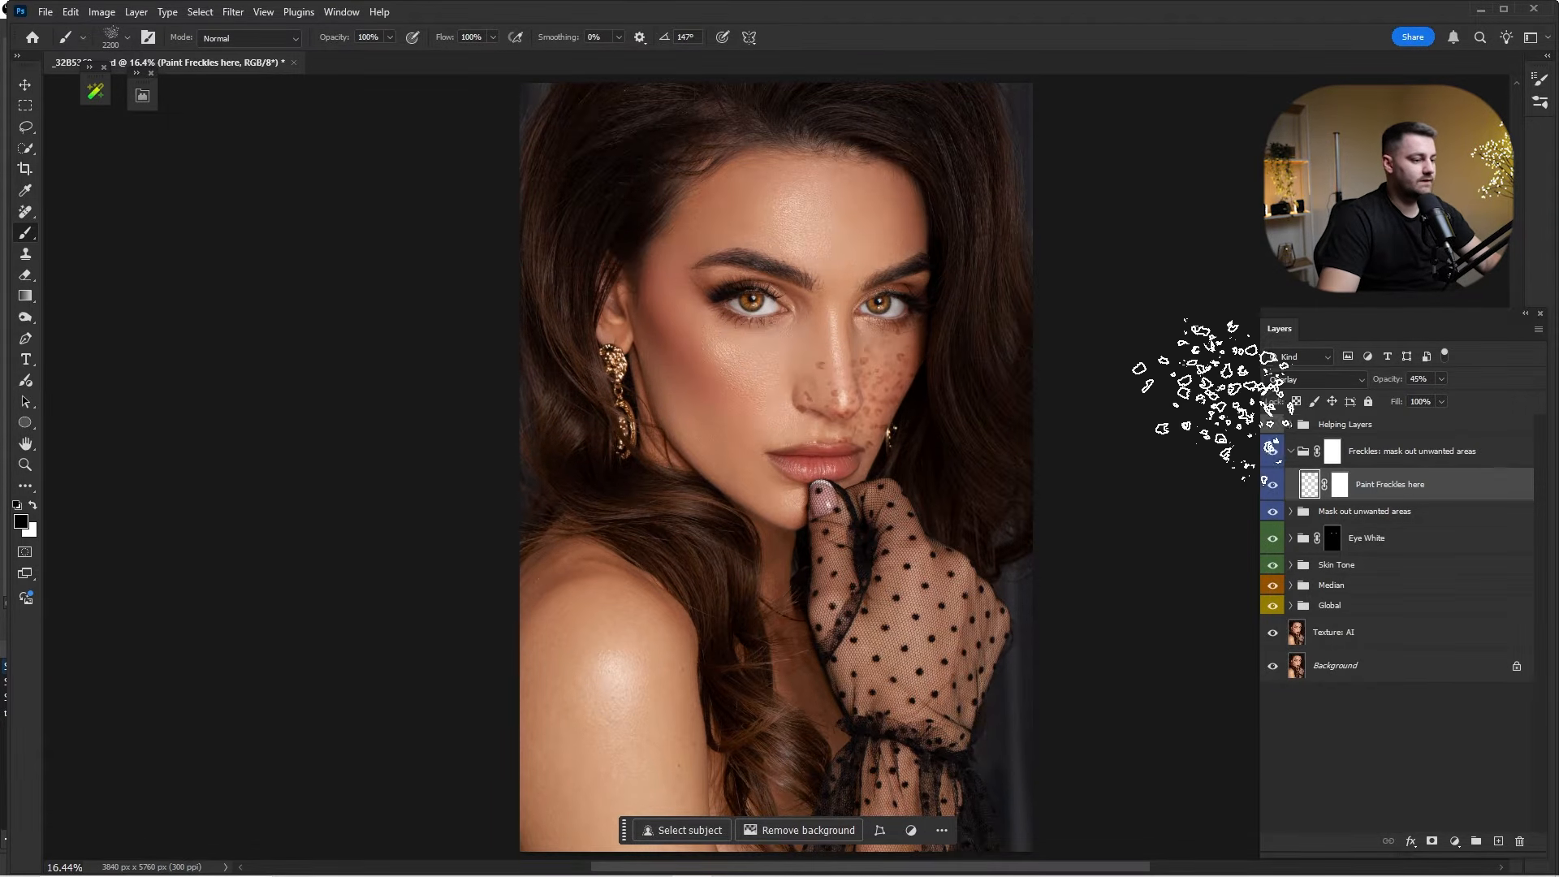
Move the painted freckles onto the nearer cheek below the eye, scale them to 72.9% and rotate them about 167°.
key("z")
key("v")
mouse_move(881, 393)
left_mouse_down()
mouse_move(754, 360)
mouse_move(805, 384)
mouse_move(880, 363)
left_mouse_up()
key("ctrl+space")
key("ctrl+t")
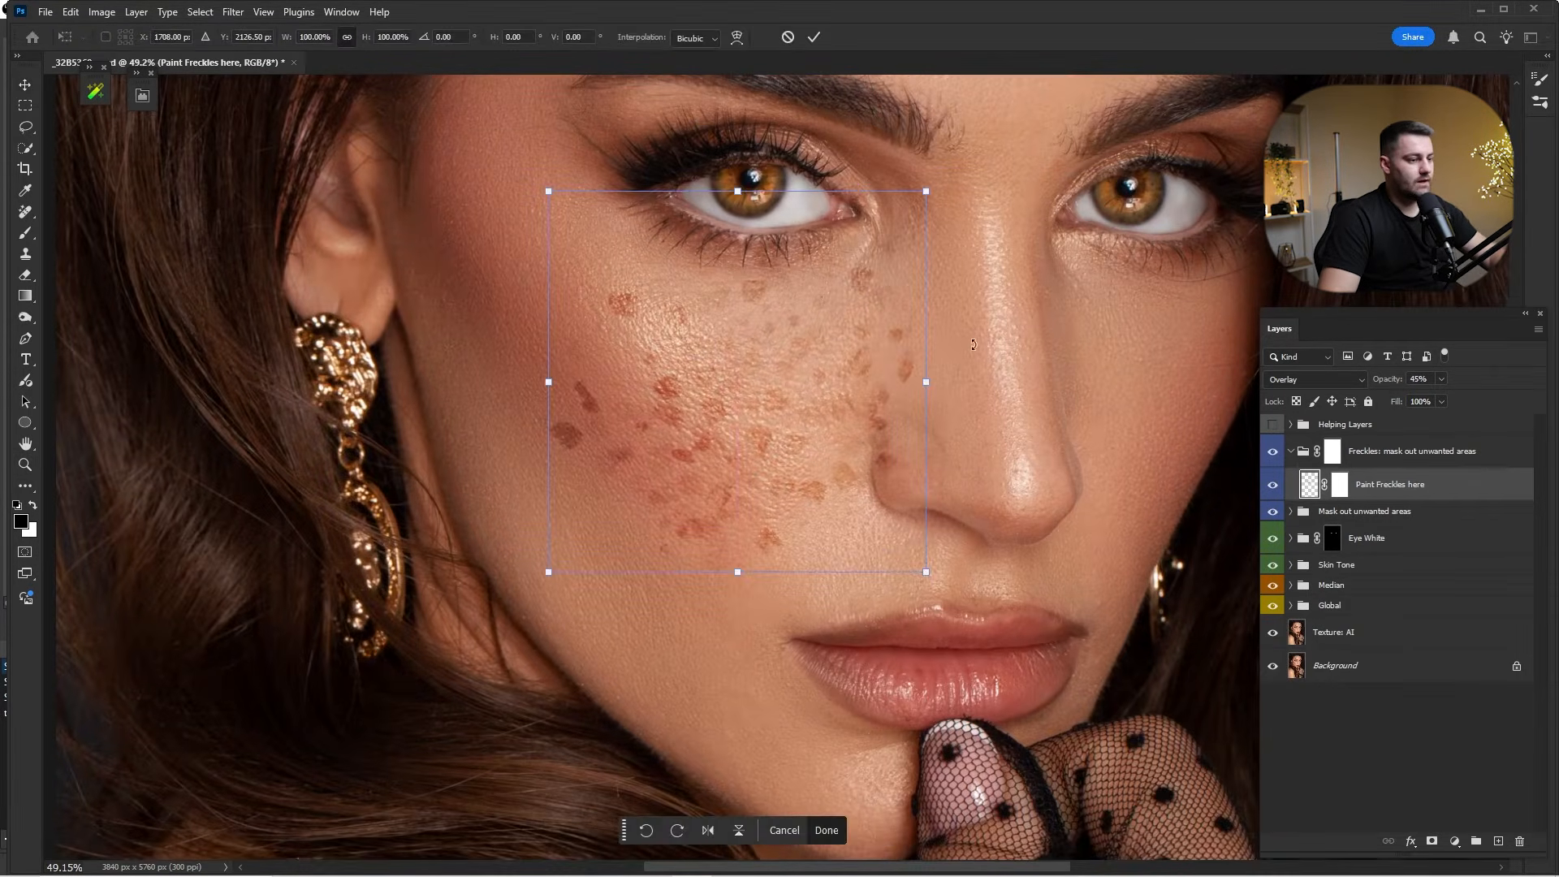
left_click_drag(923, 183, 564, 520)
left_click_drag(826, 402, 854, 431)
left_click_drag(1003, 349, 993, 296)
left_click_drag(840, 375, 864, 368)
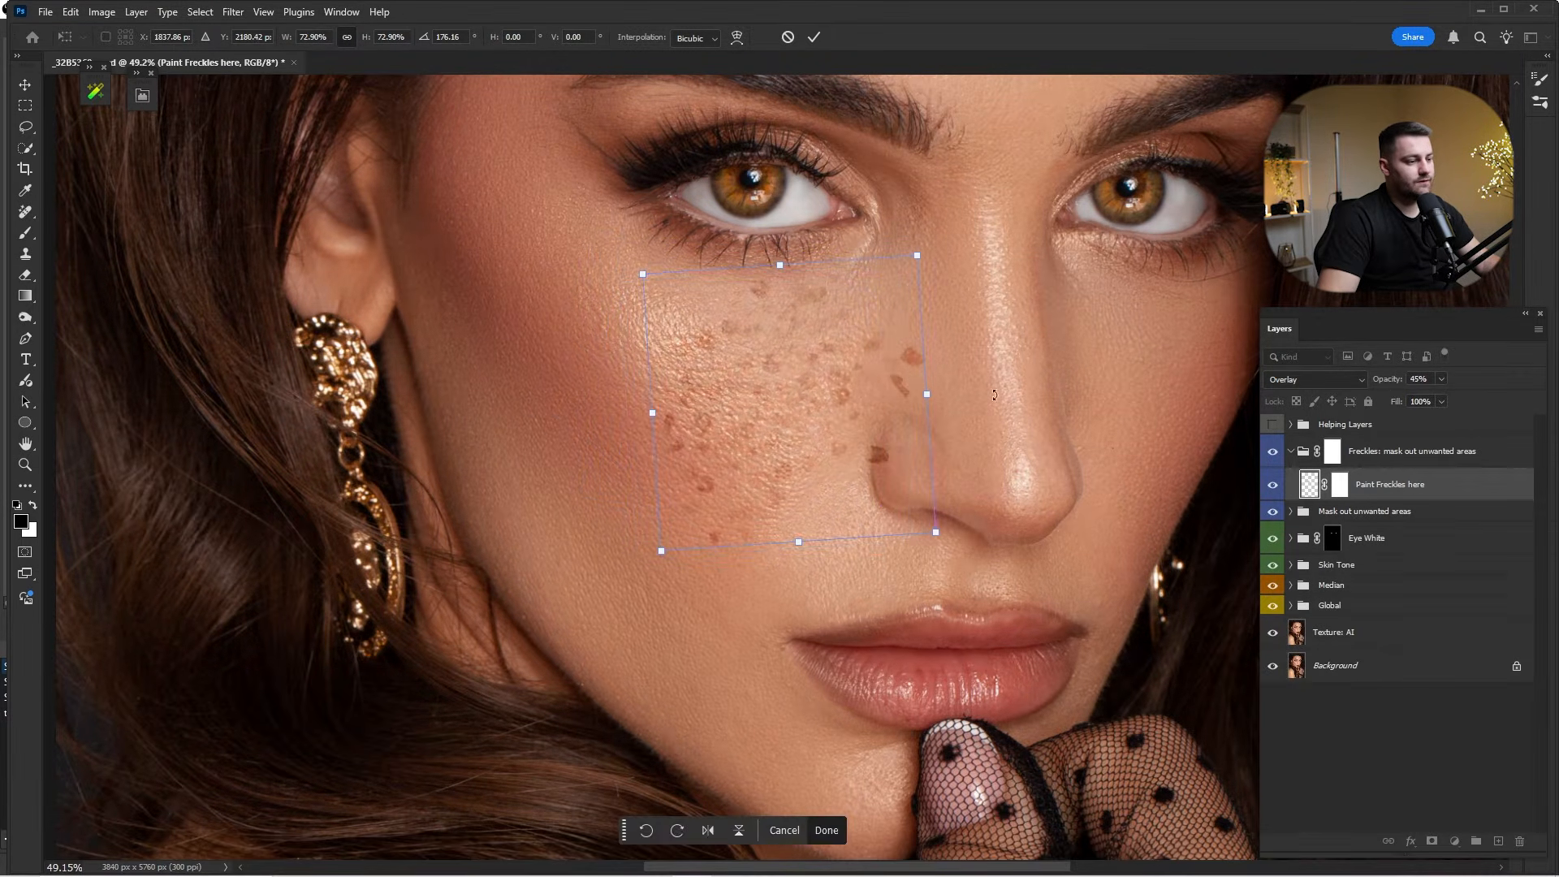
left_click_drag(985, 341, 974, 311)
left_click_drag(861, 373, 801, 359)
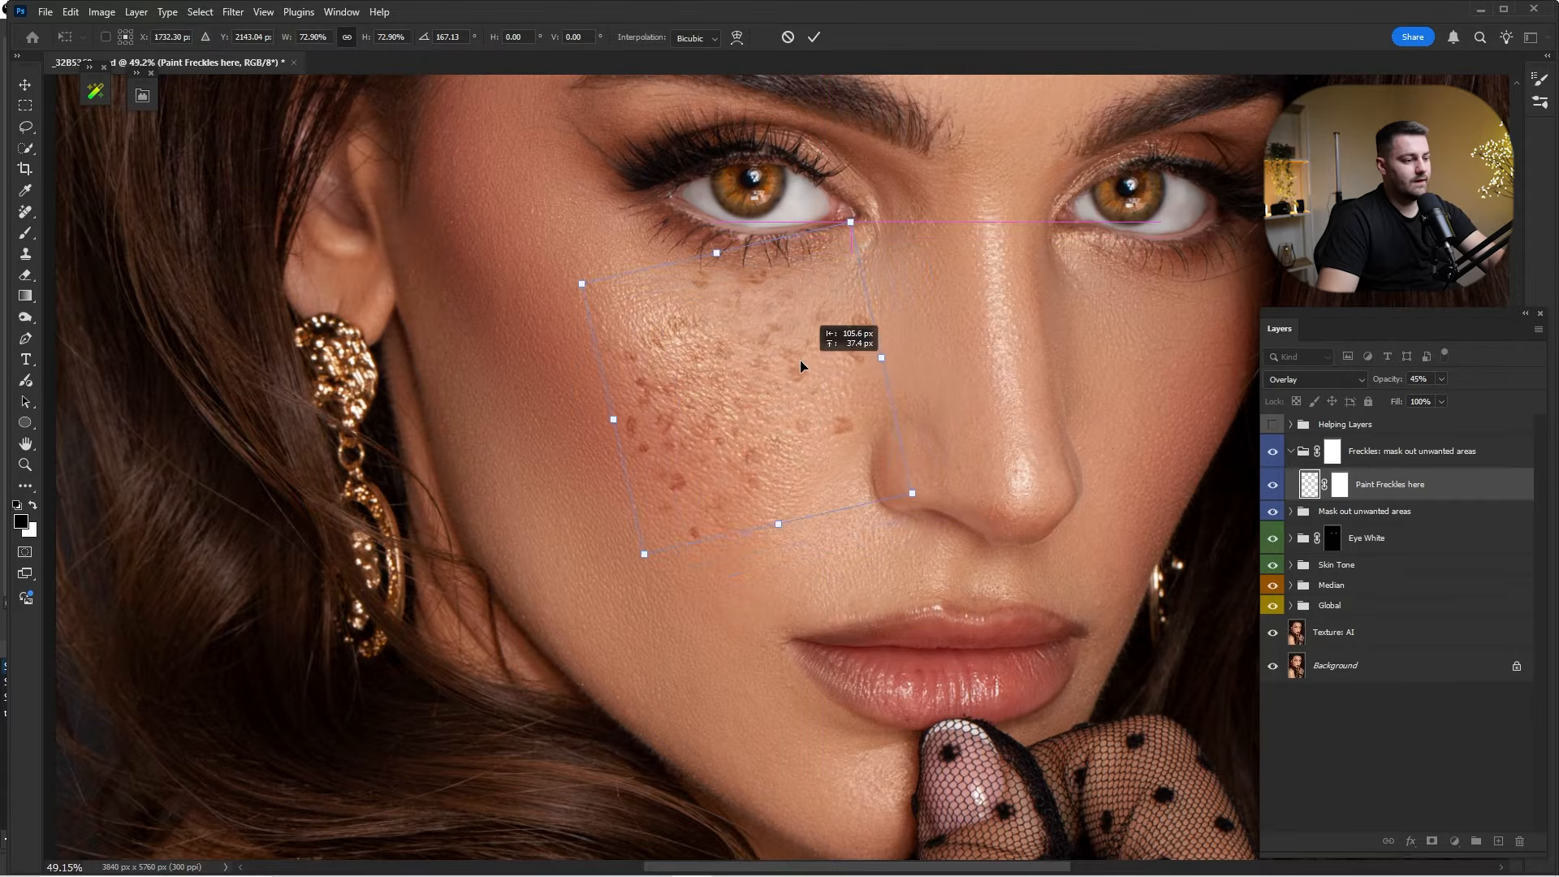
key("Return")
key("ctrl+0")
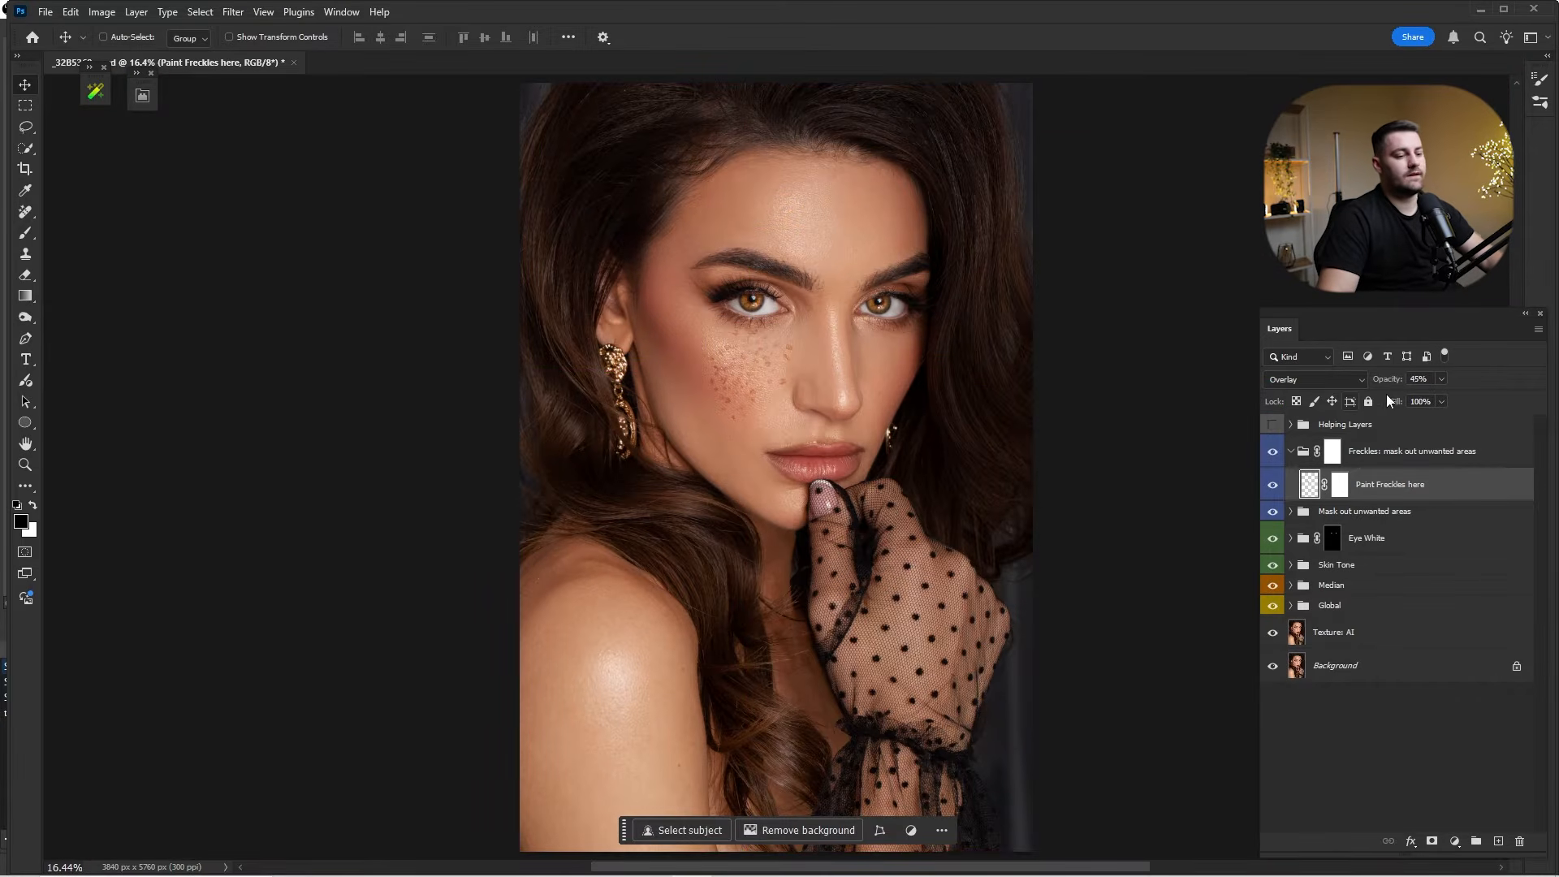
left_click_drag(749, 370, 834, 403)
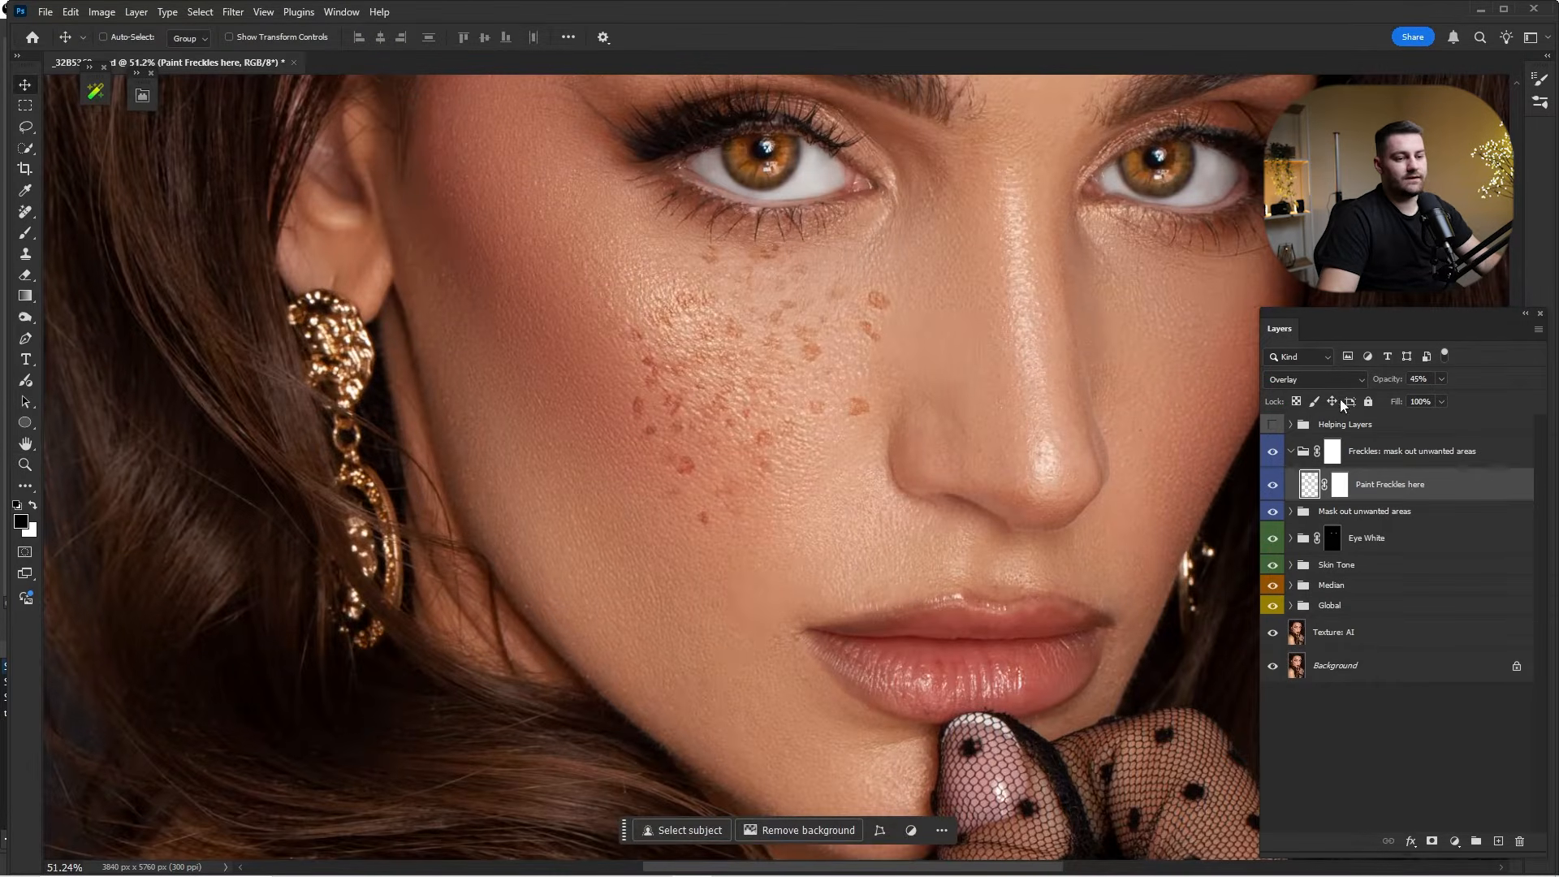
left_click(233, 12)
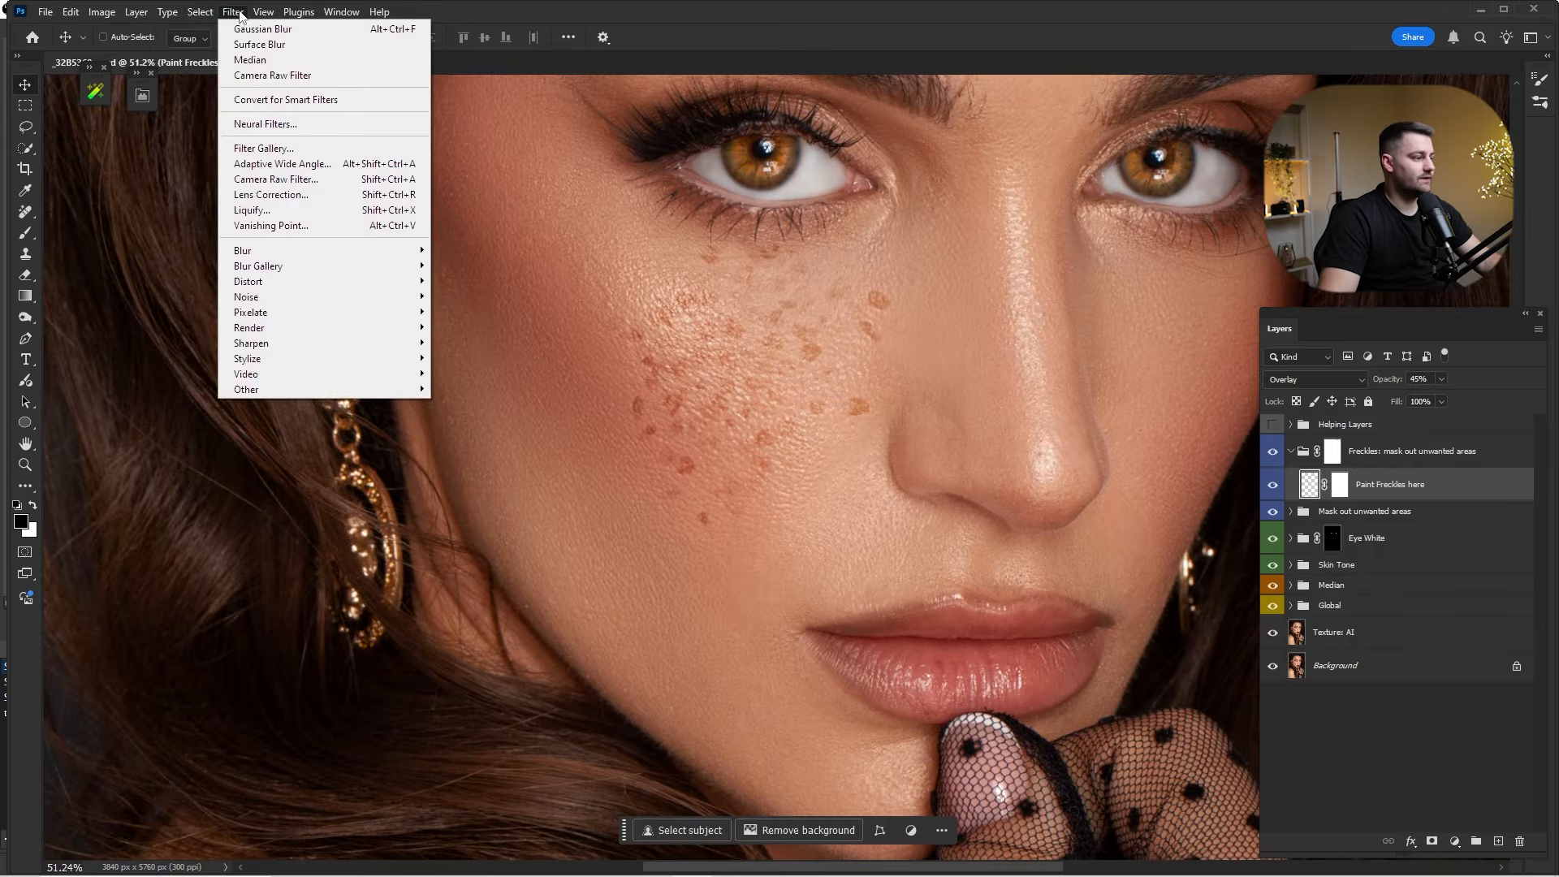
mouse_move(381, 250)
left_click(493, 327)
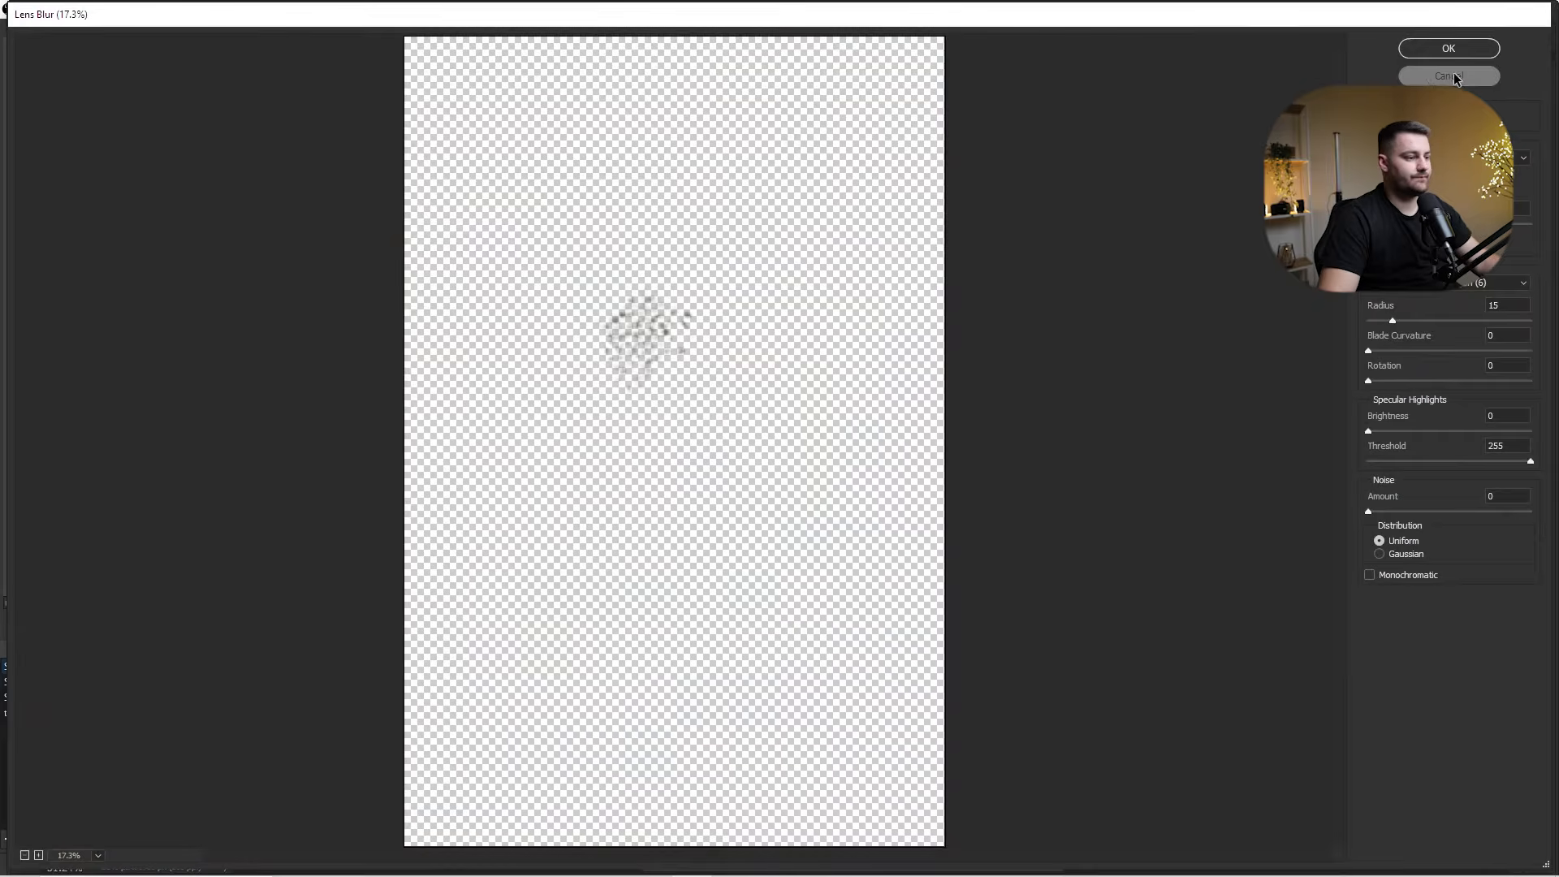
left_click(1455, 77)
Apply a Gaussian Blur with a 5.6-pixel radius to the freckles layer.
left_click(234, 12)
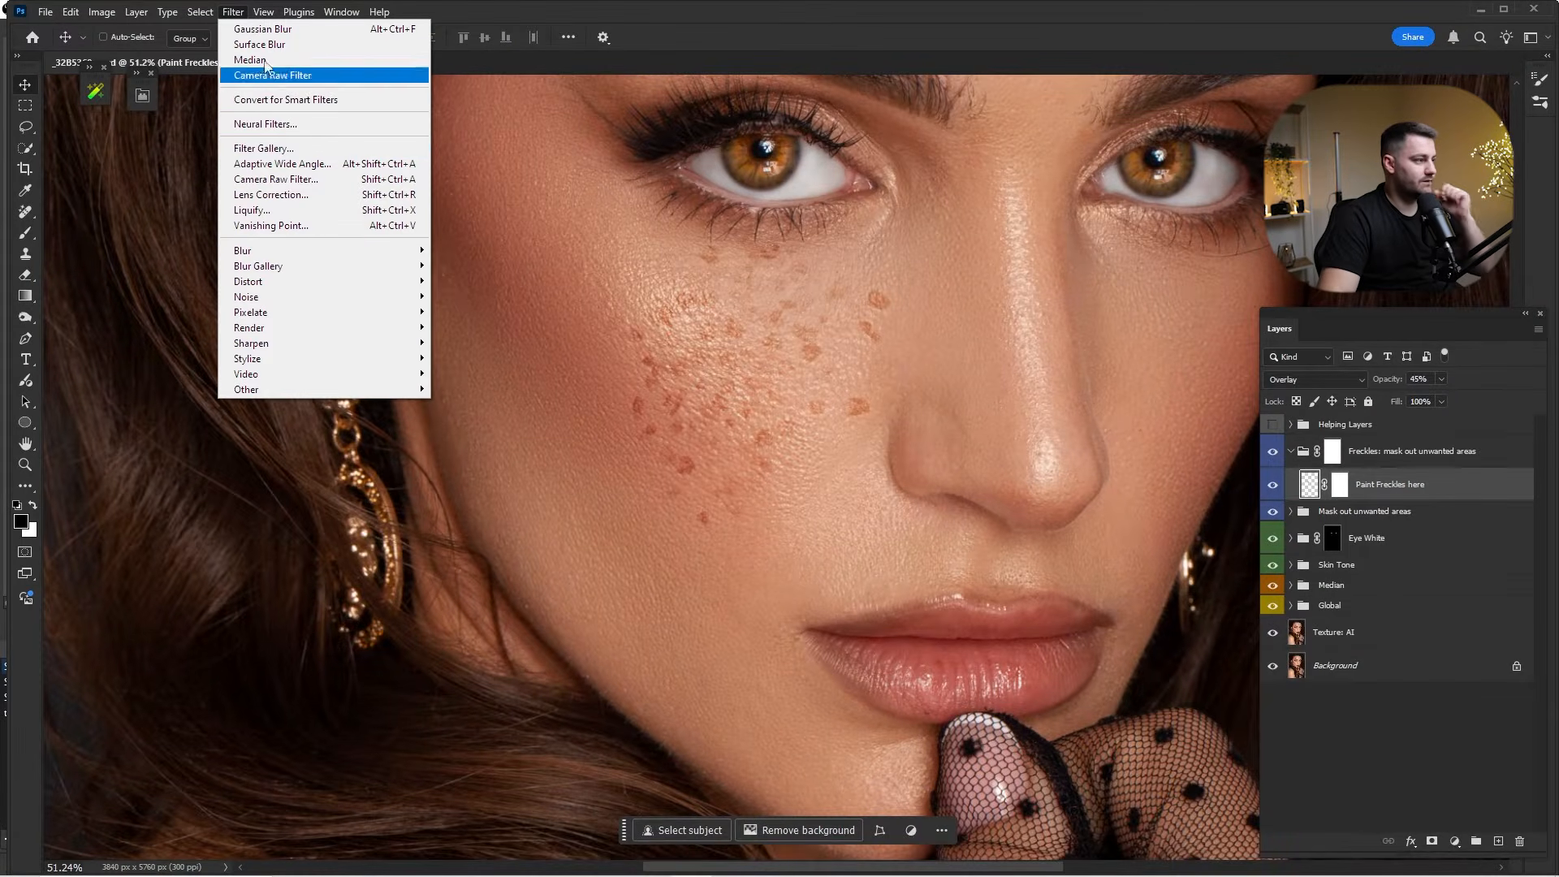
mouse_move(302, 254)
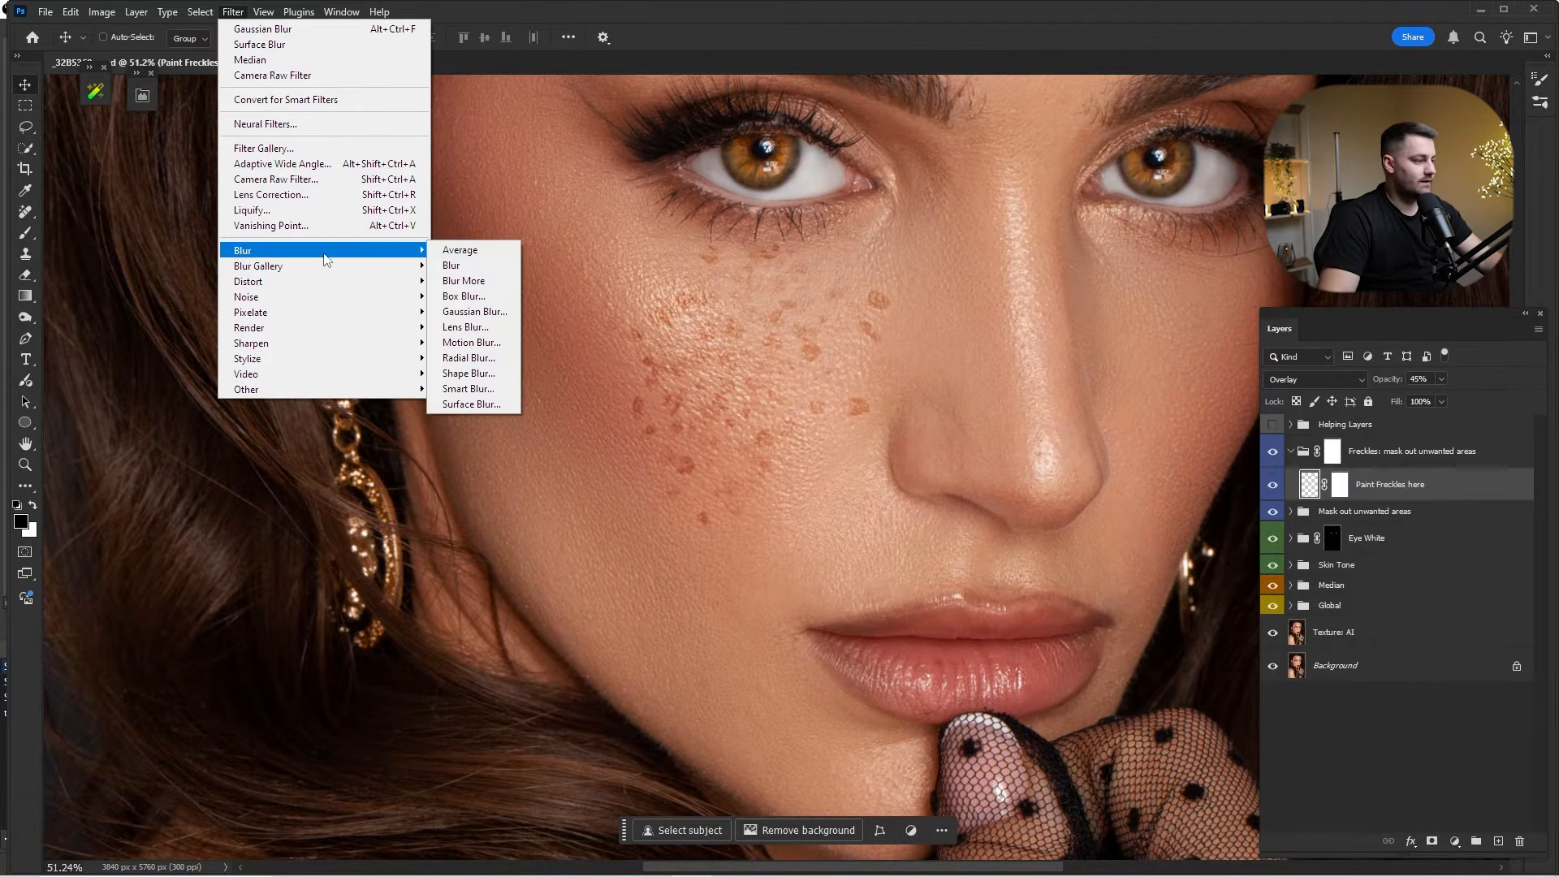
left_click(475, 311)
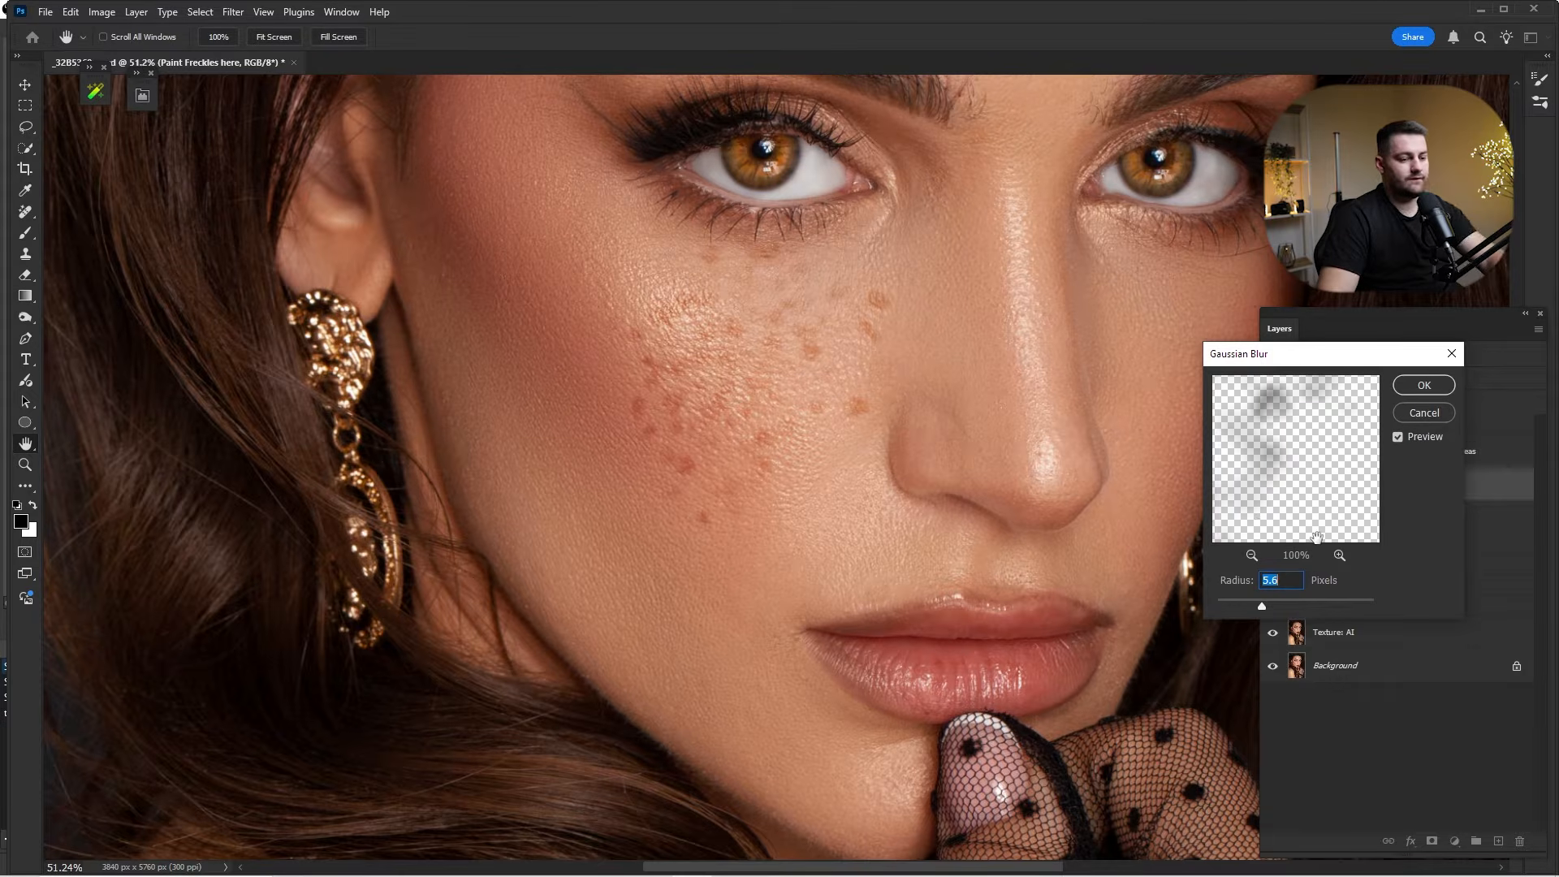
key("Return")
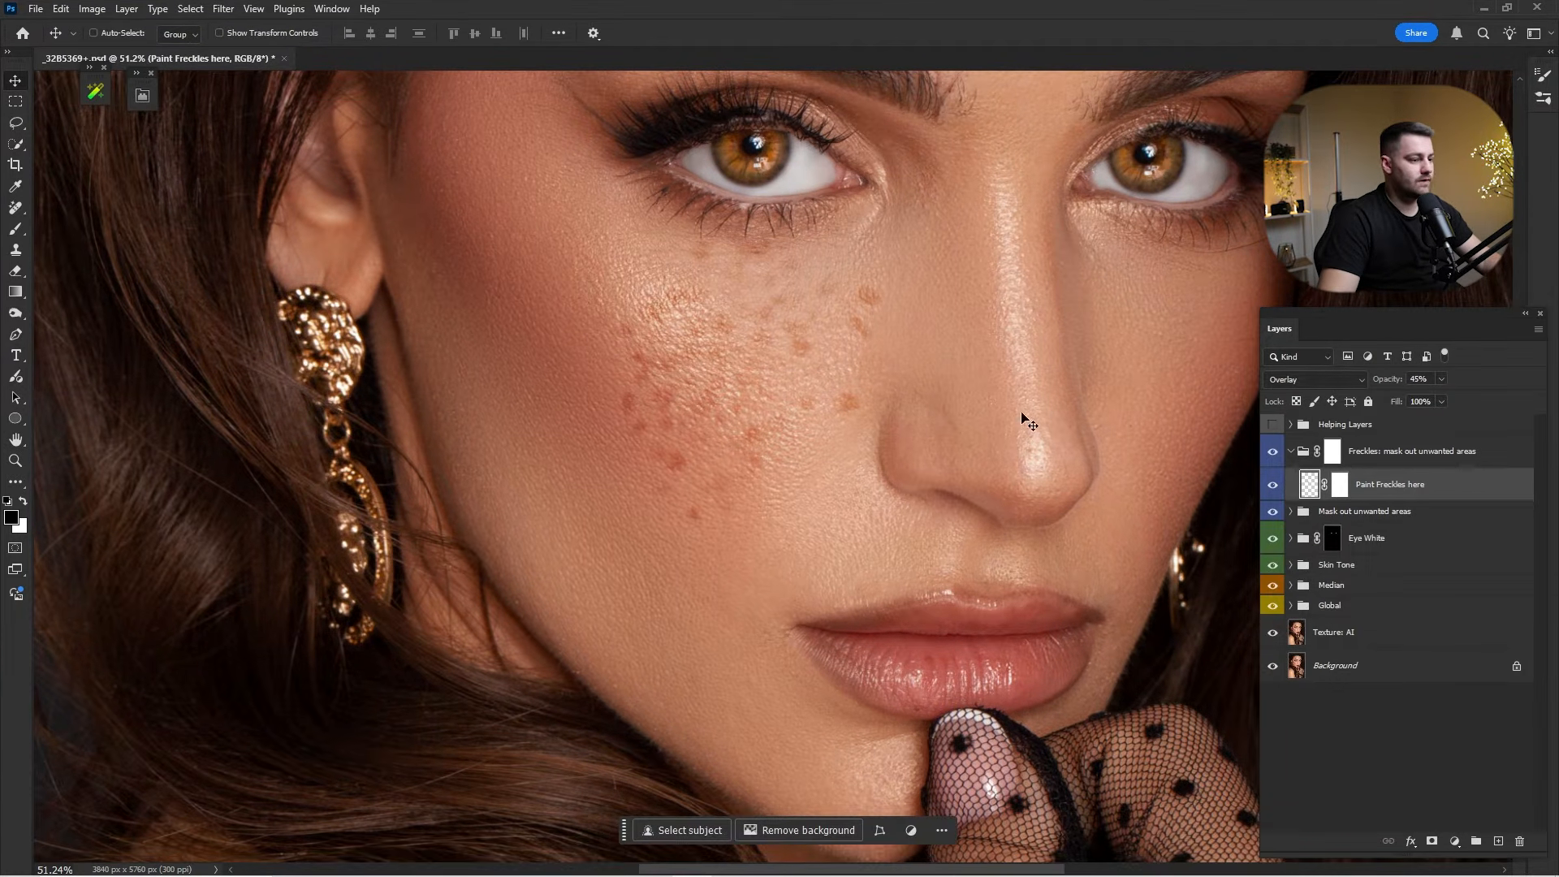
Move the blurred freckles across to the nose and rotate them with Free Transform so they spread over its bridge.
key("ctrl+0")
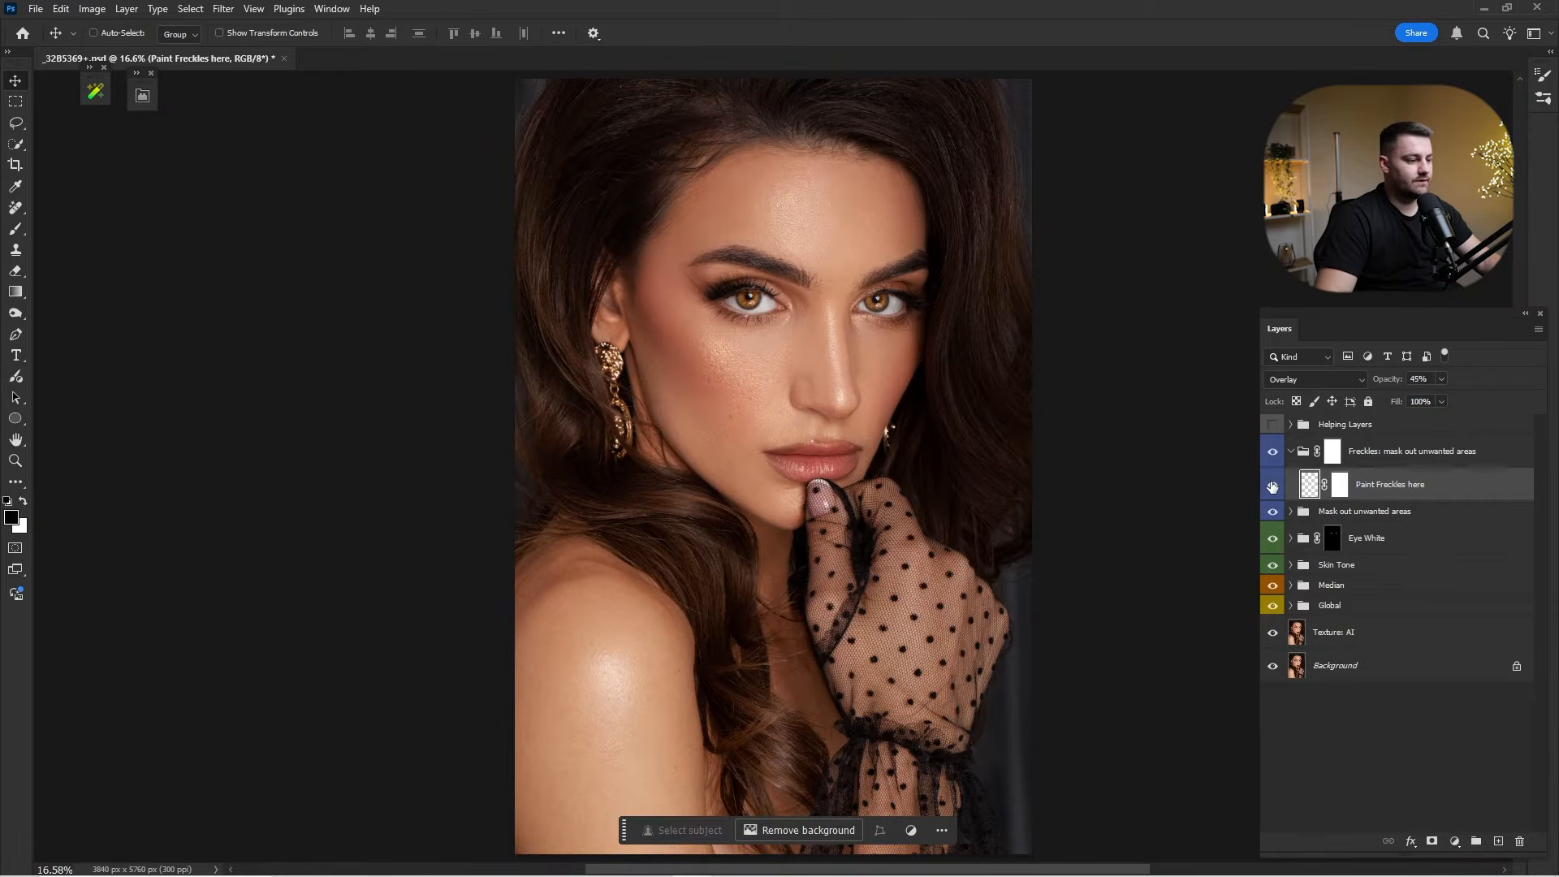
key("z")
left_click_drag(712, 356, 821, 337)
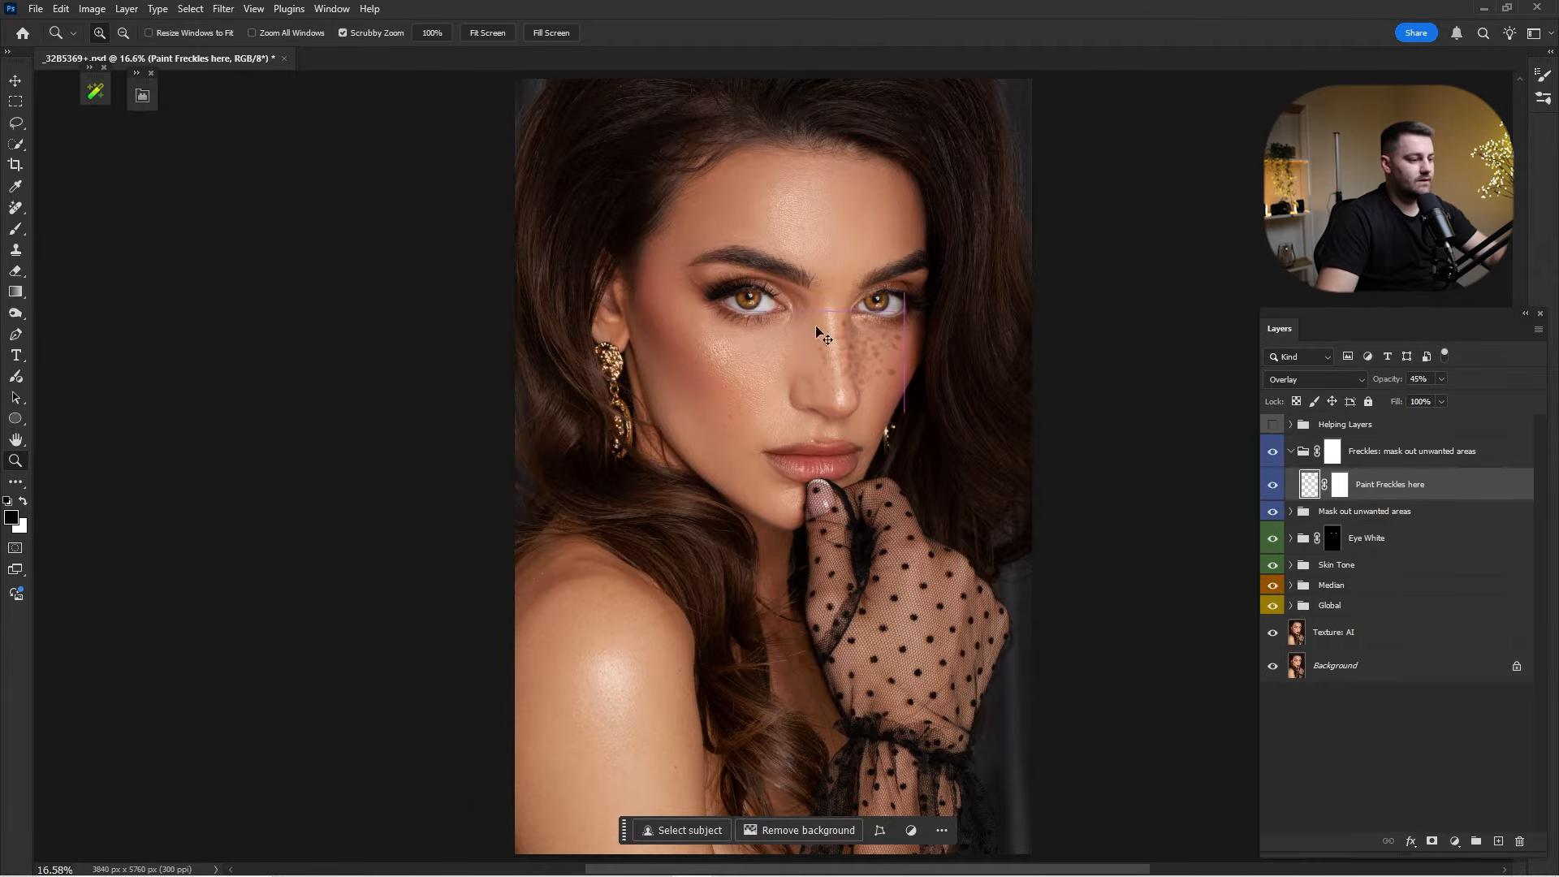
key("ctrl+t")
left_click_drag(901, 287, 948, 322)
key("Return")
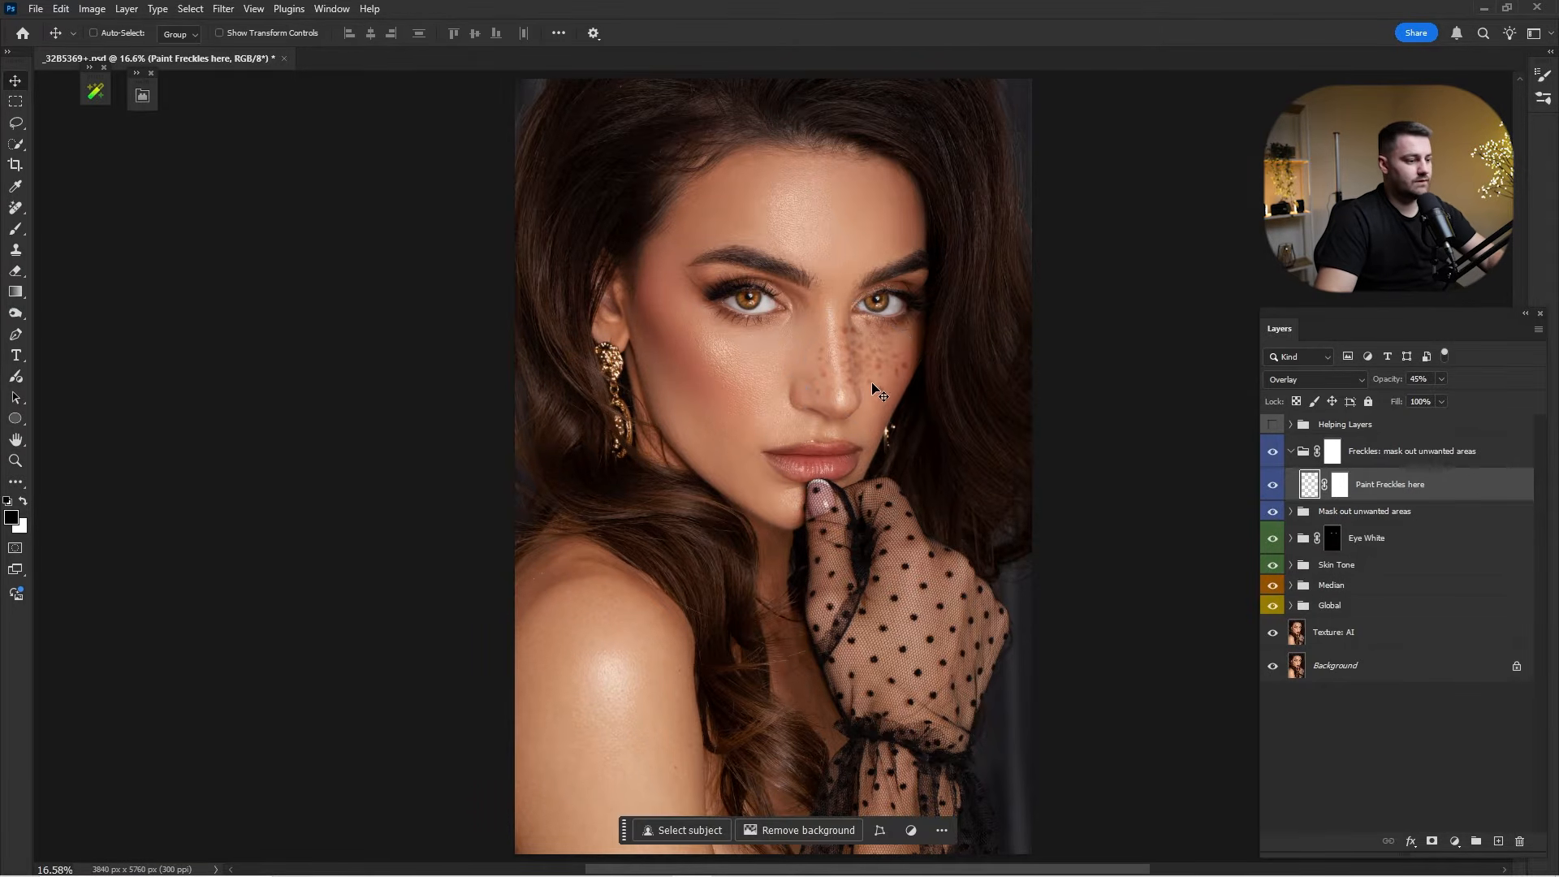
left_click_drag(879, 380, 842, 372)
left_click(886, 360)
key("v")
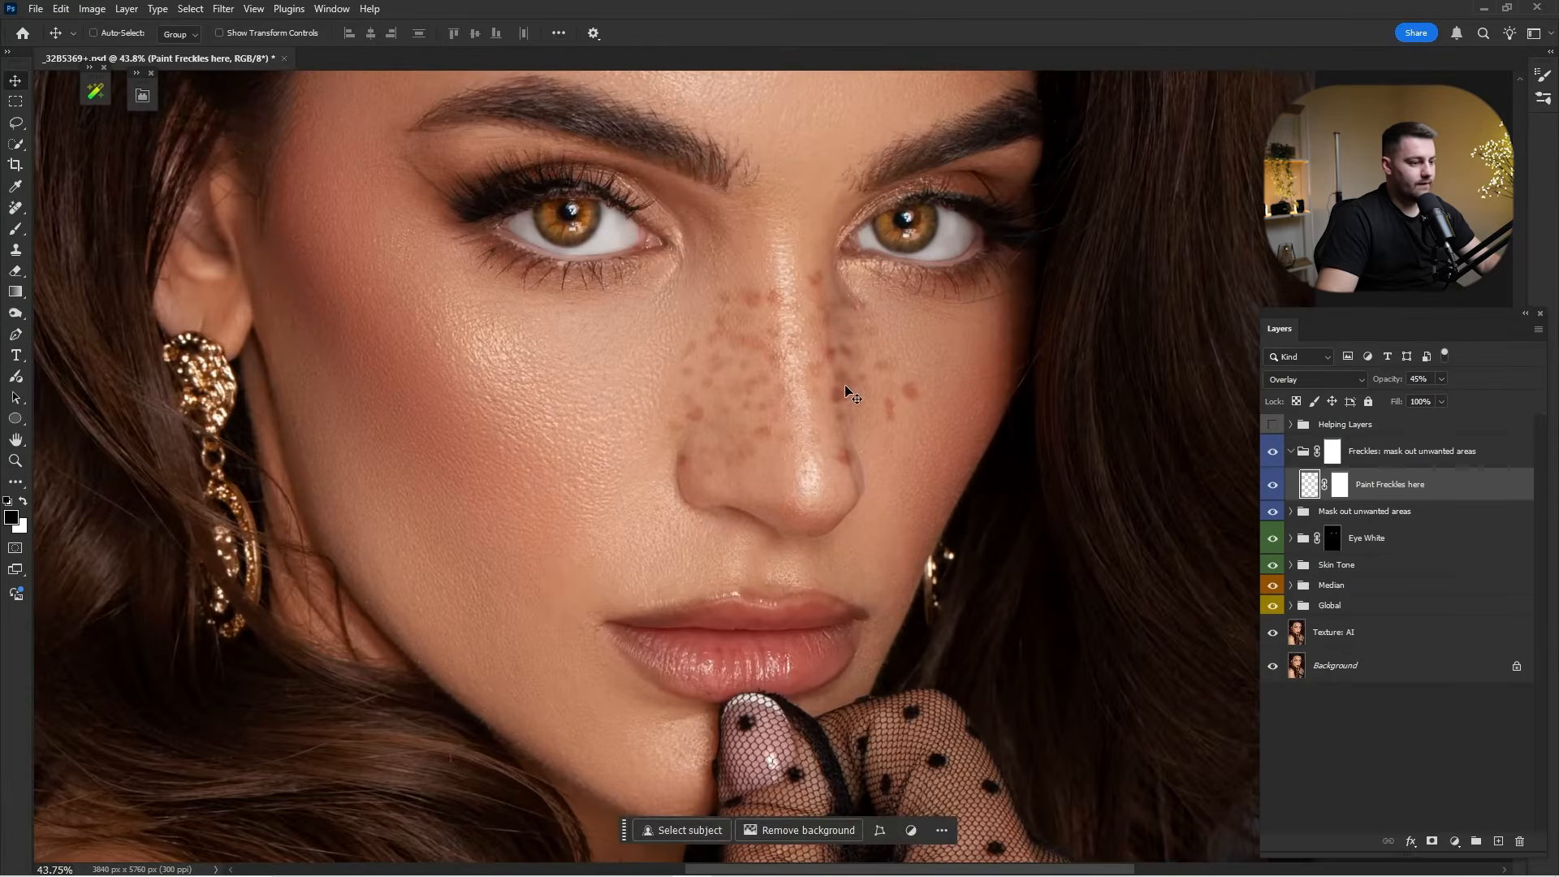
Mask out part of the freckles around the nose and far cheek with a 500 px soft round brush at 0% hardness and 40% opacity.
left_click(1338, 486)
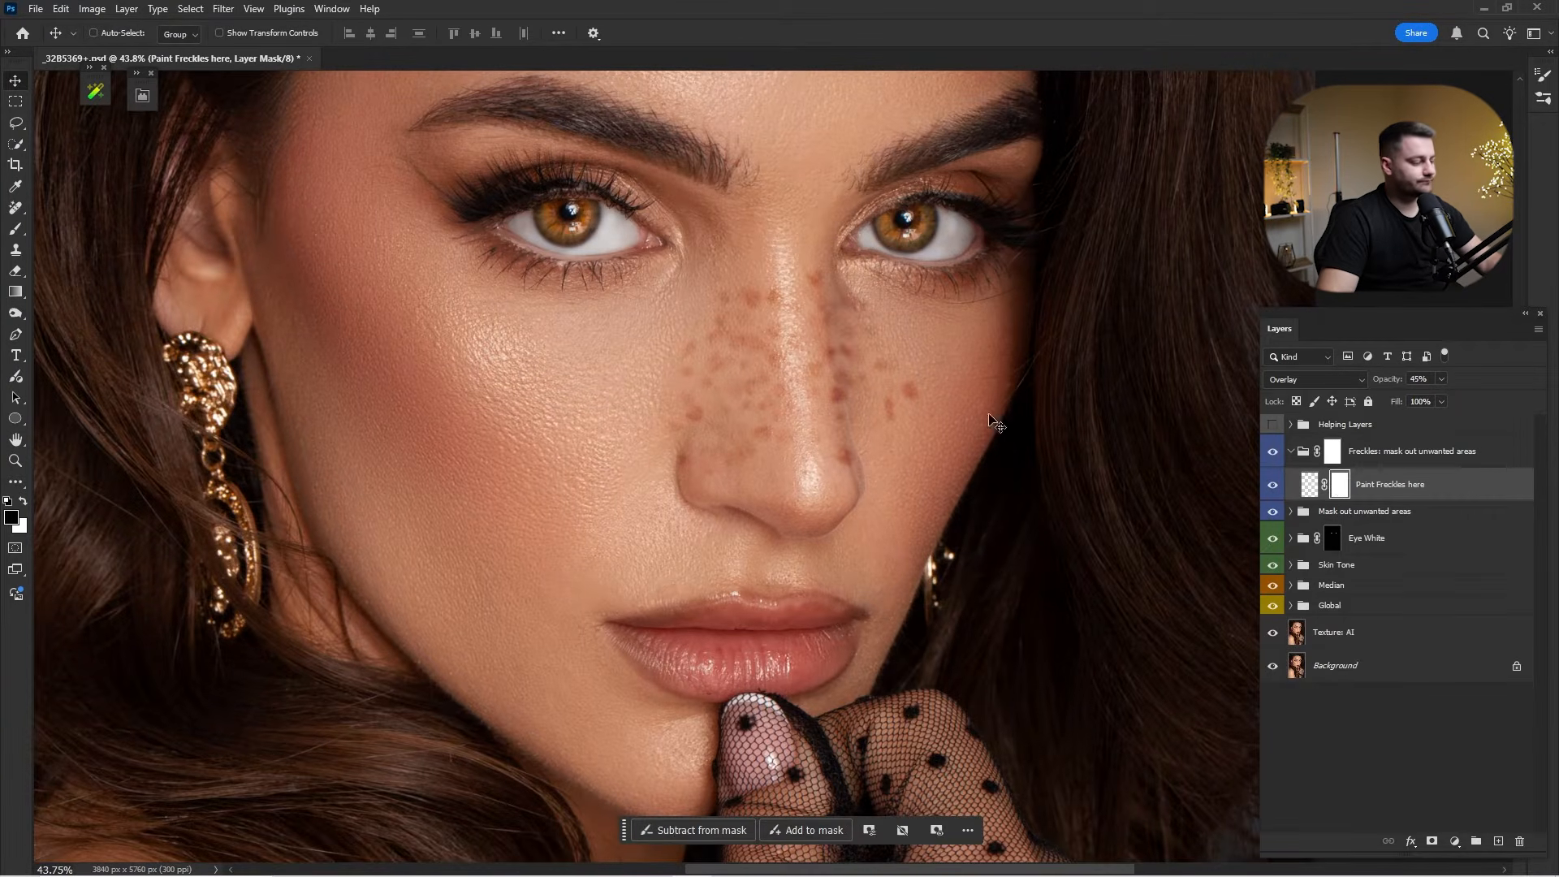
key("b")
right_click(773, 363)
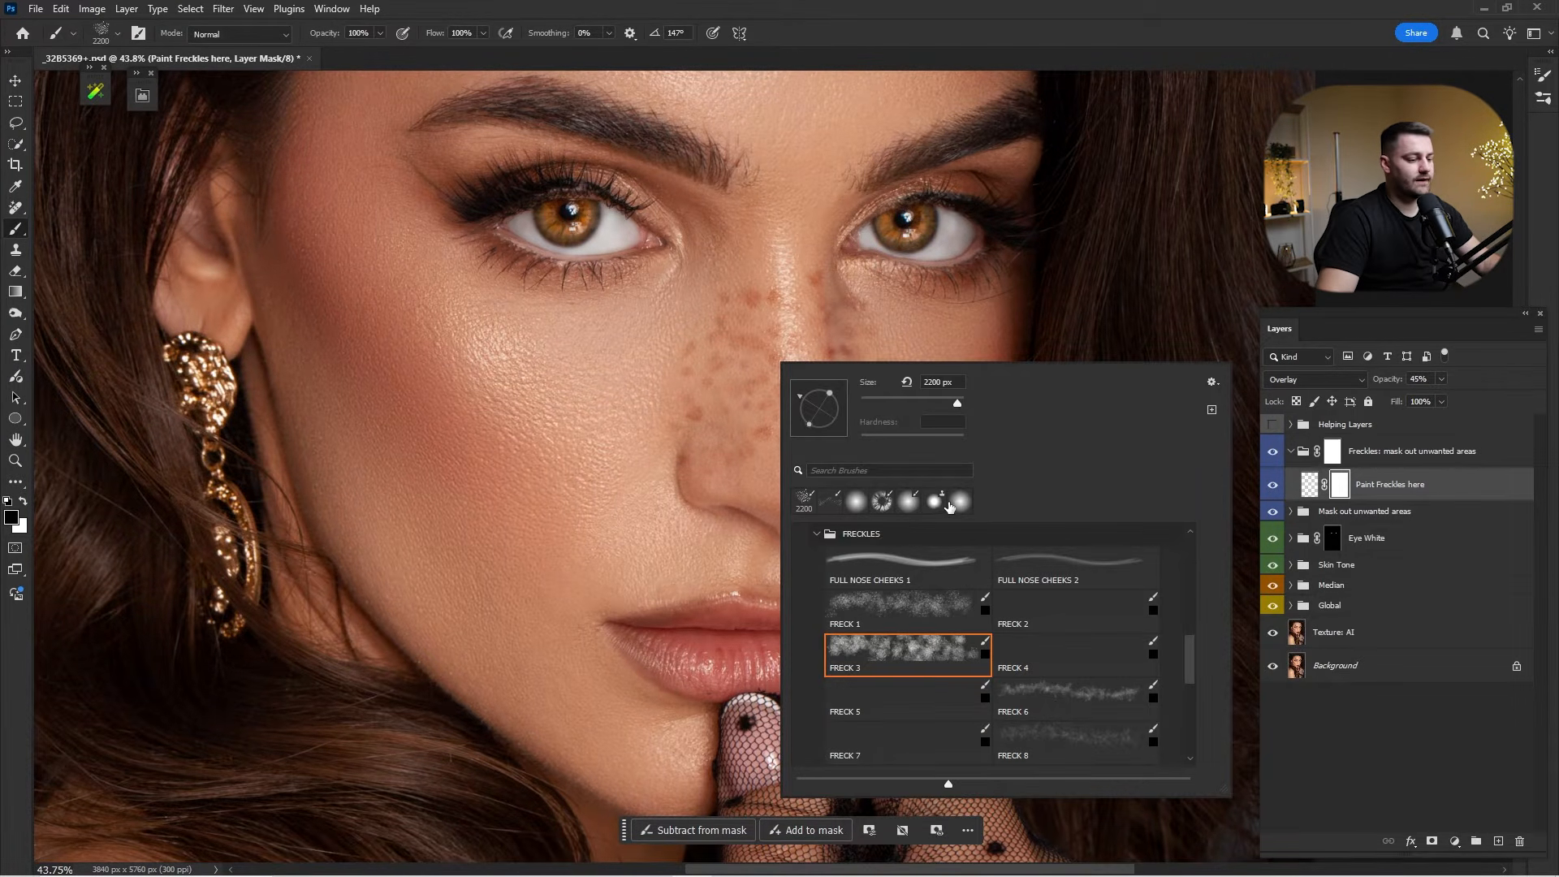
left_click(959, 501)
left_click(881, 504)
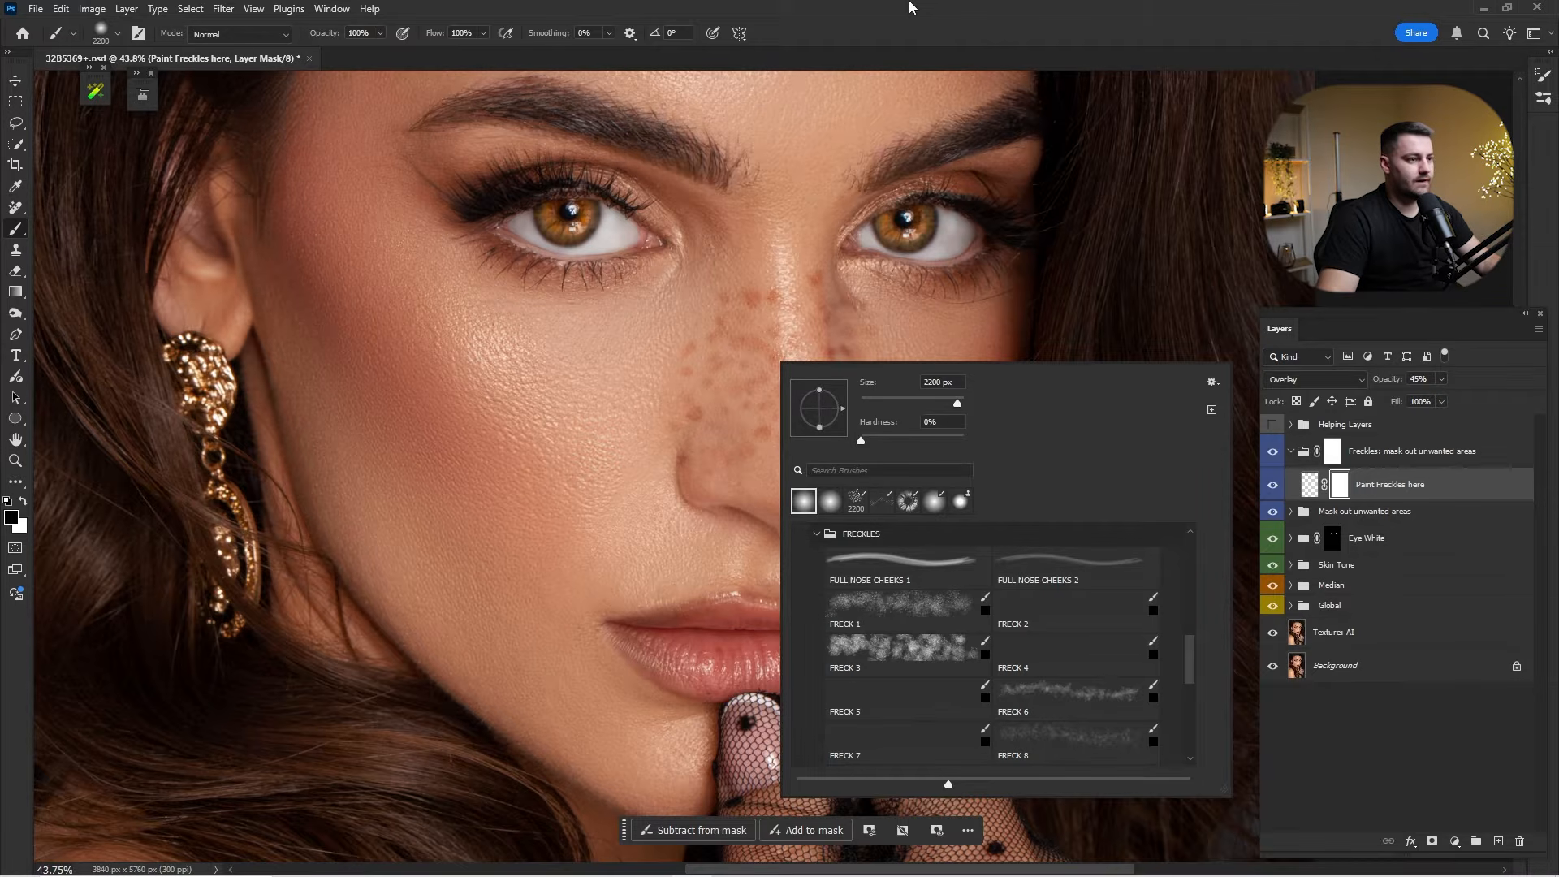
key("Return")
key("bracketleft")
key("bracketleft")
key("bracketleft")
key("bracketleft")
key("bracketleft")
key("bracketleft")
key("bracketleft")
key("bracketleft")
key("bracketleft")
key("bracketleft")
key("bracketleft")
key("bracketleft")
key("bracketleft")
key("bracketleft")
key("bracketleft")
key("bracketleft")
key("bracketleft")
key("bracketleft")
key("bracketleft")
key("bracketleft")
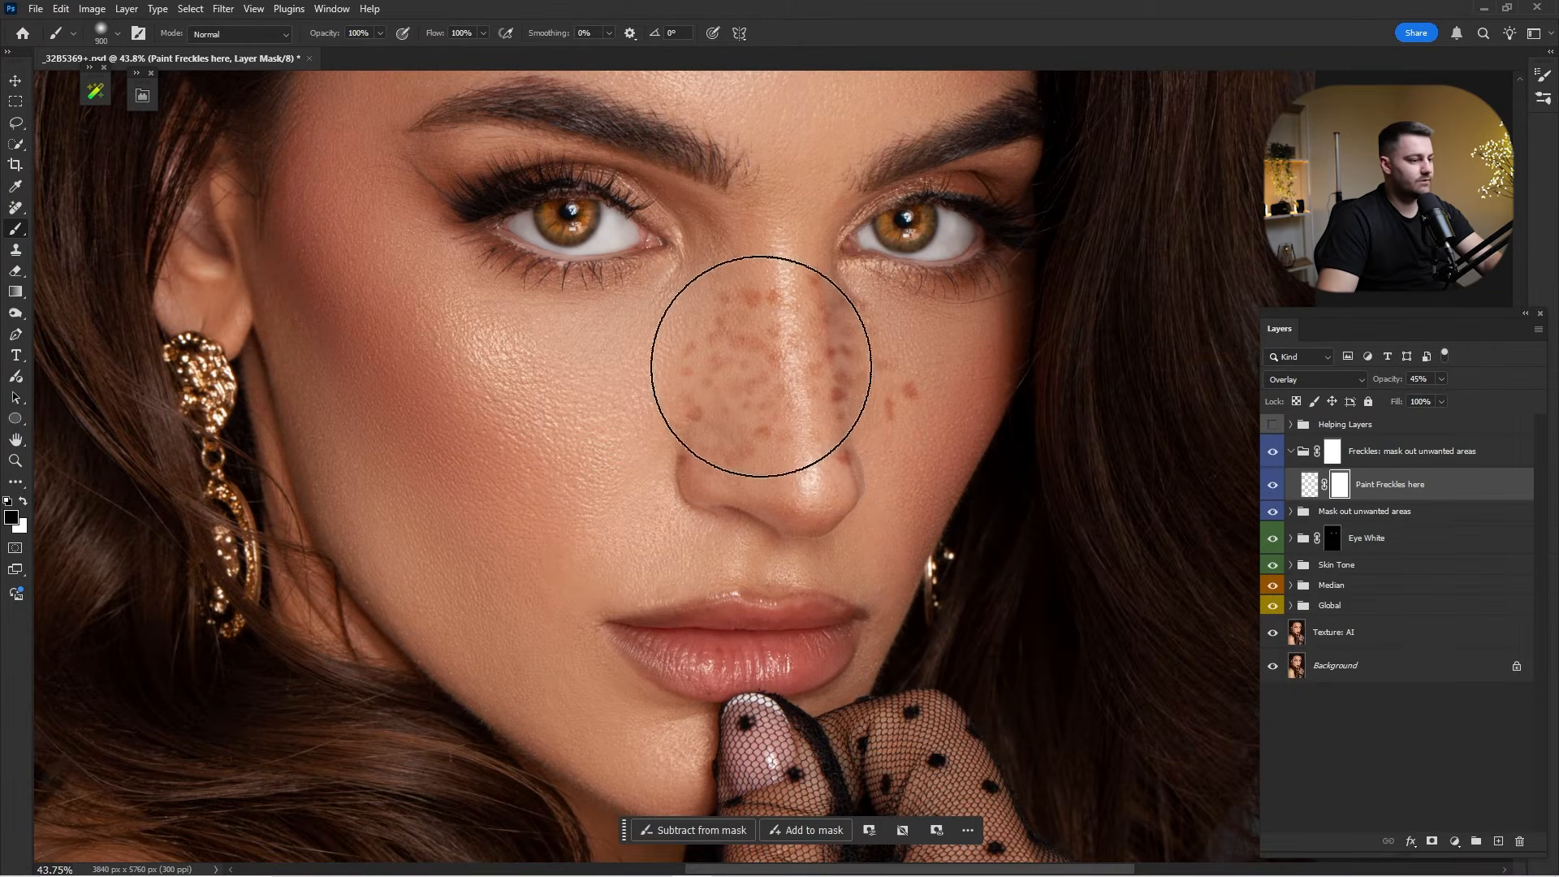
mouse_move(773, 374)
left_mouse_down()
mouse_move(784, 313)
mouse_move(800, 471)
left_mouse_up()
key("bracketright")
key("bracketright")
key("bracketright")
key("bracketright")
key("bracketright")
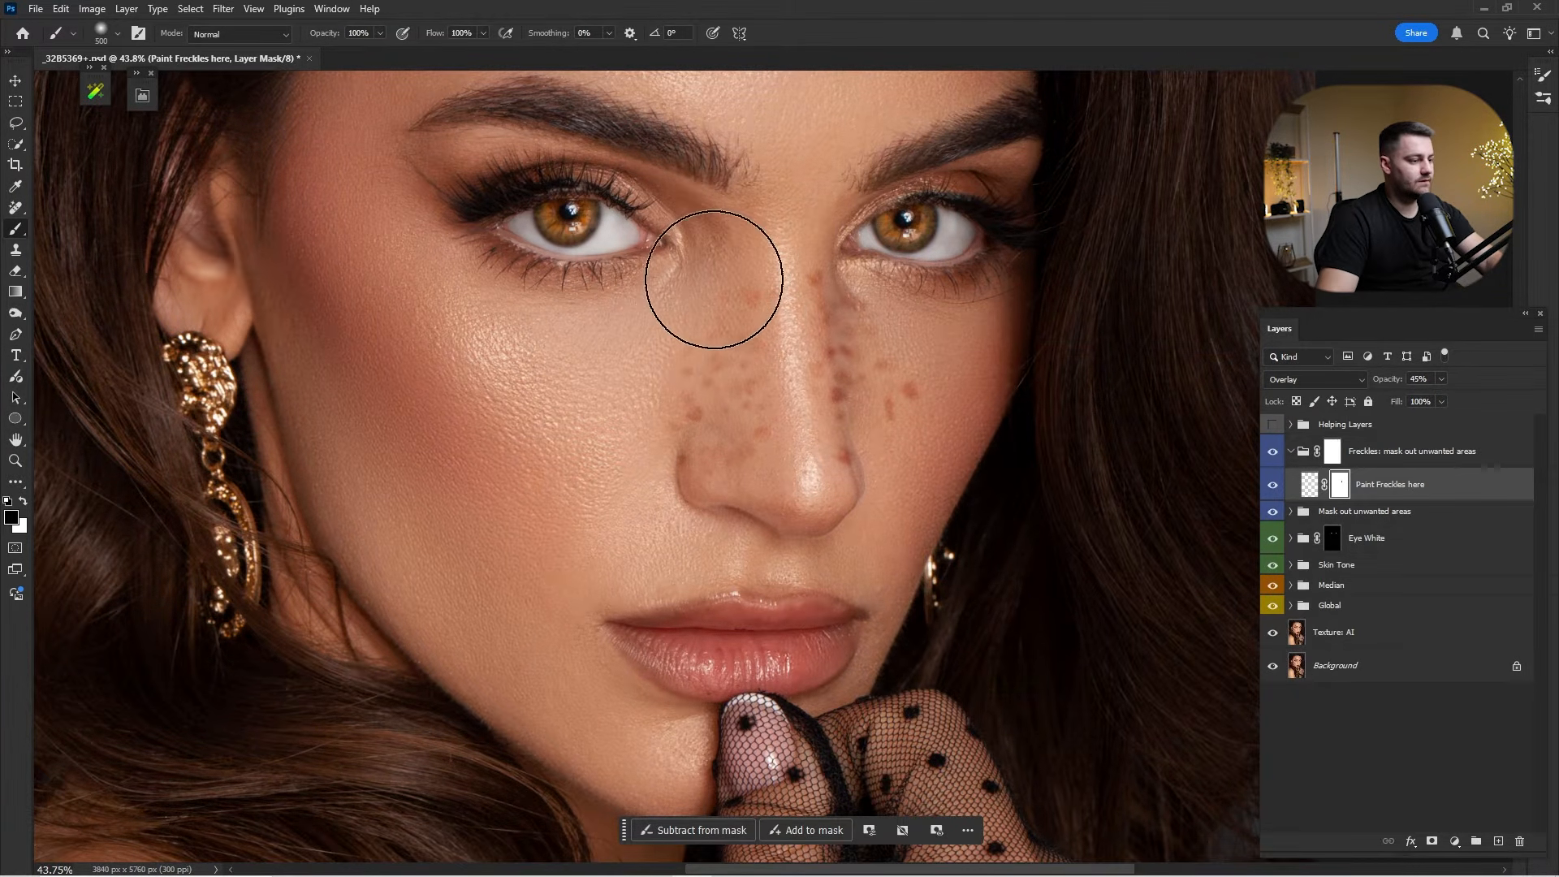
key("4")
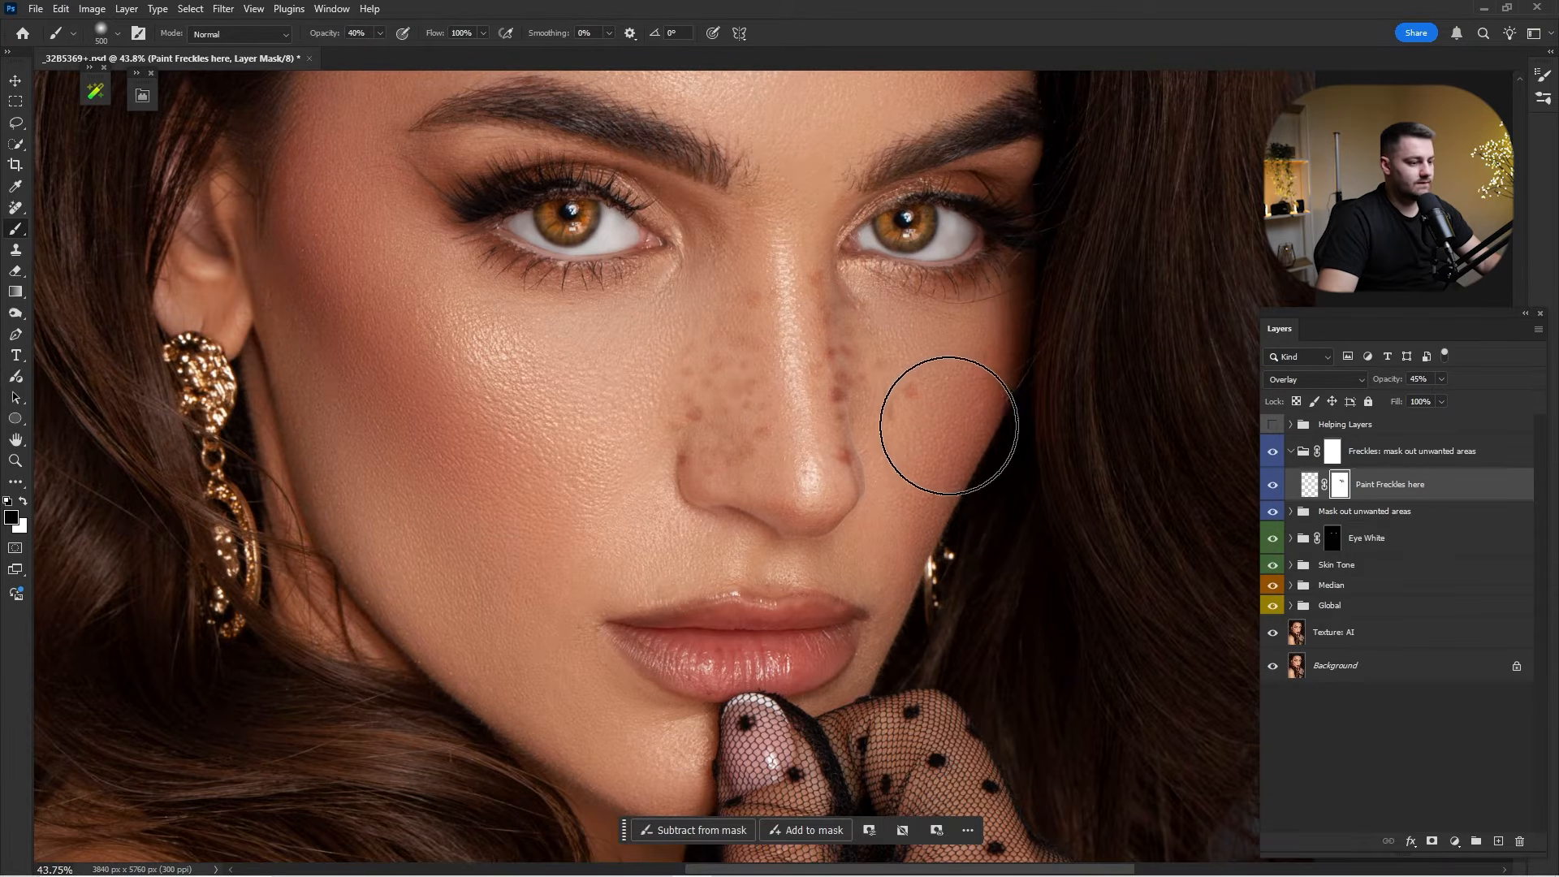
Delete the Freckles group with its painted layer and masks, and create a fresh Freckles group from the Williams Academy retouching tools.
key("ctrl+0")
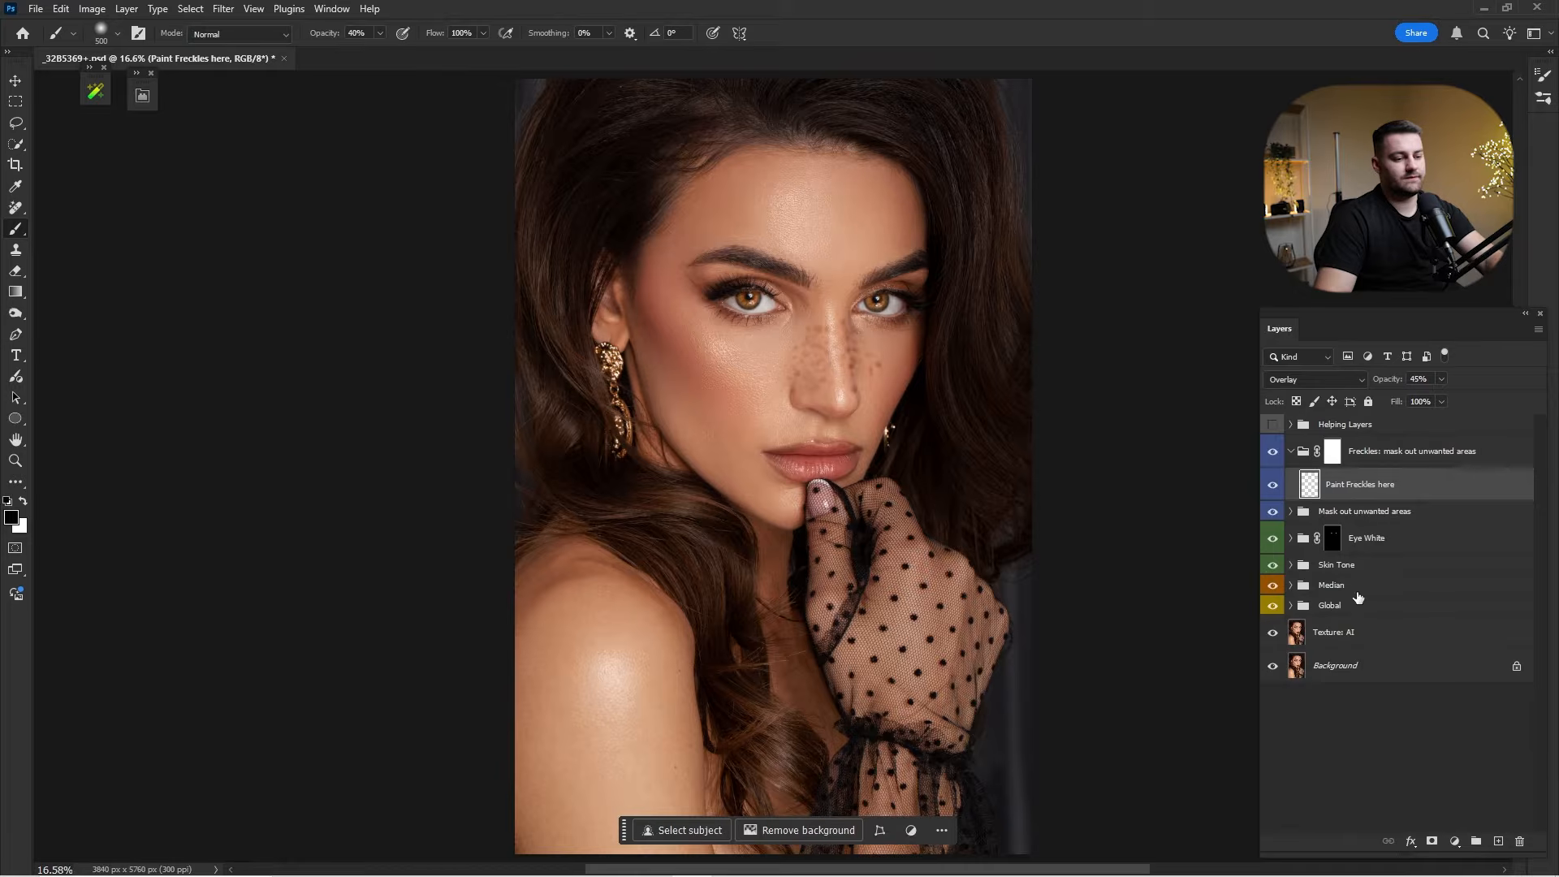
key("Delete")
key("Delete")
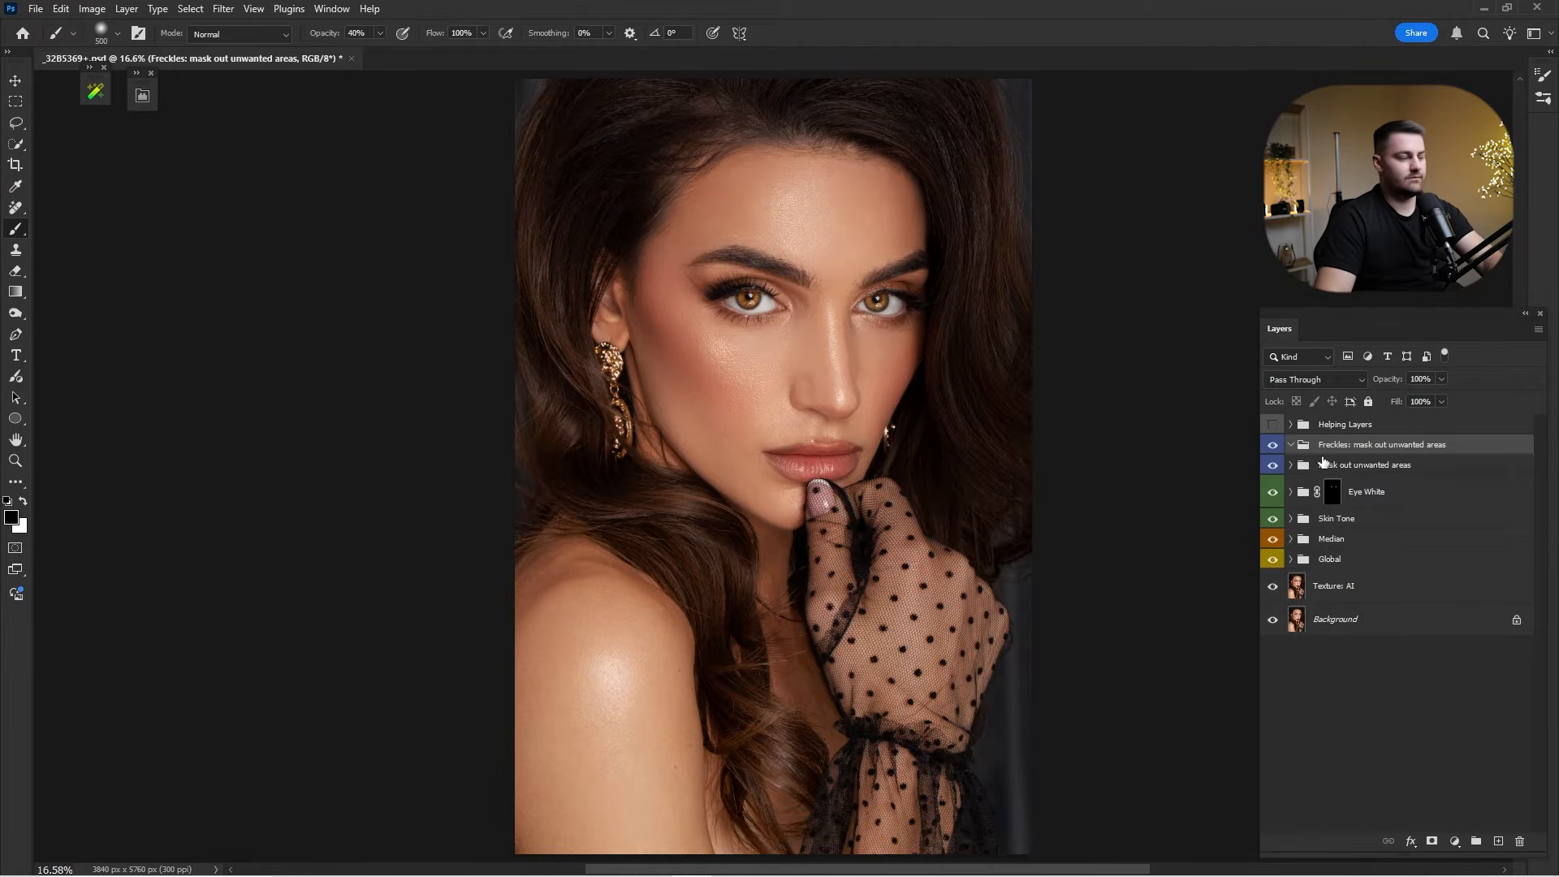
left_click(95, 87)
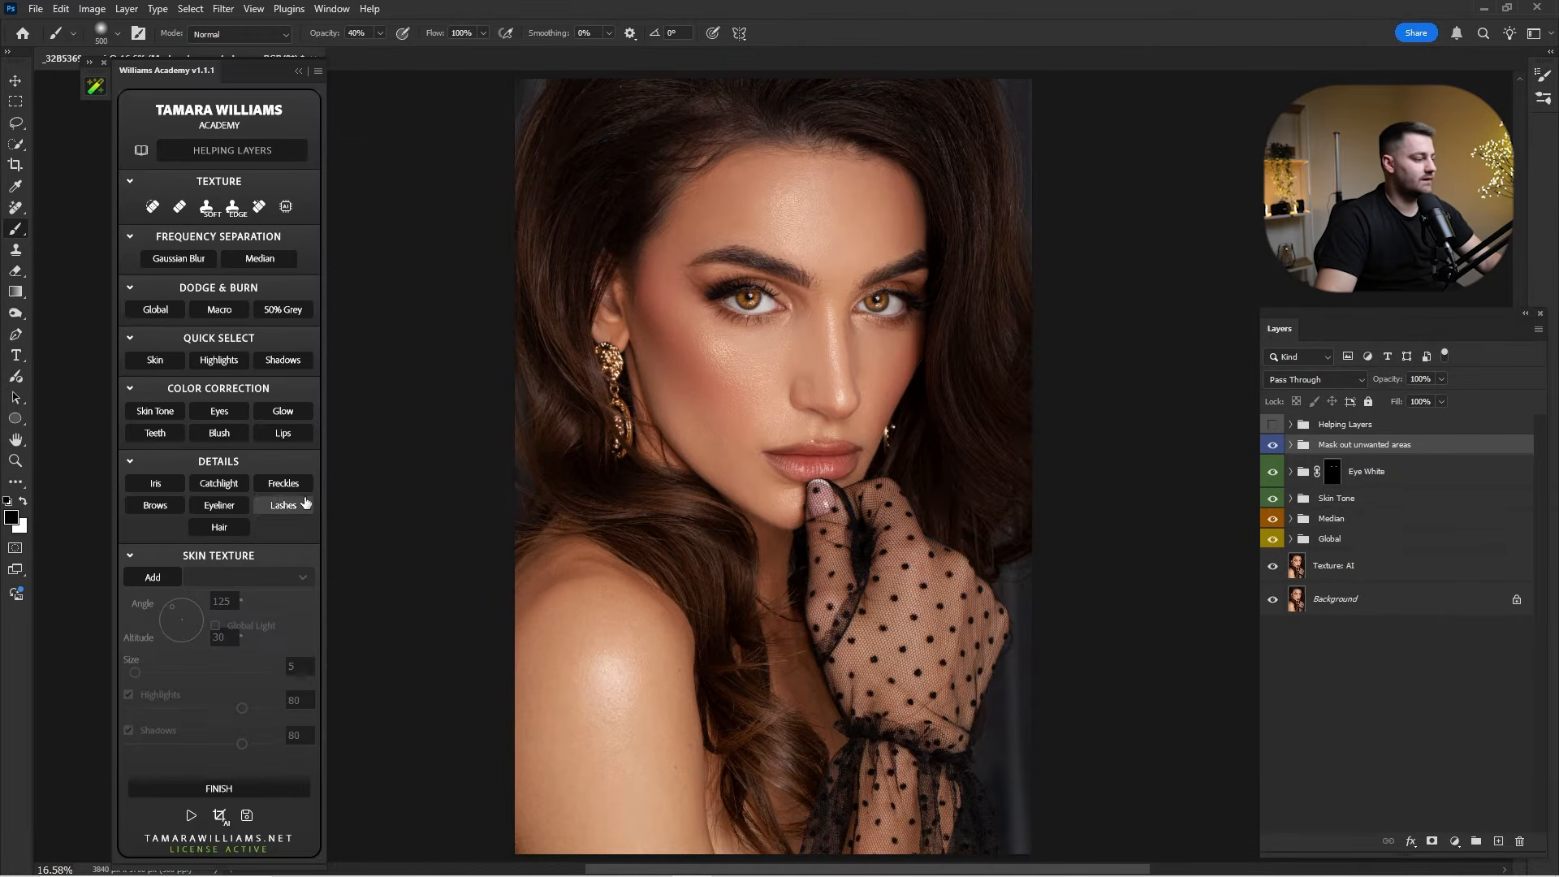
left_click(283, 482)
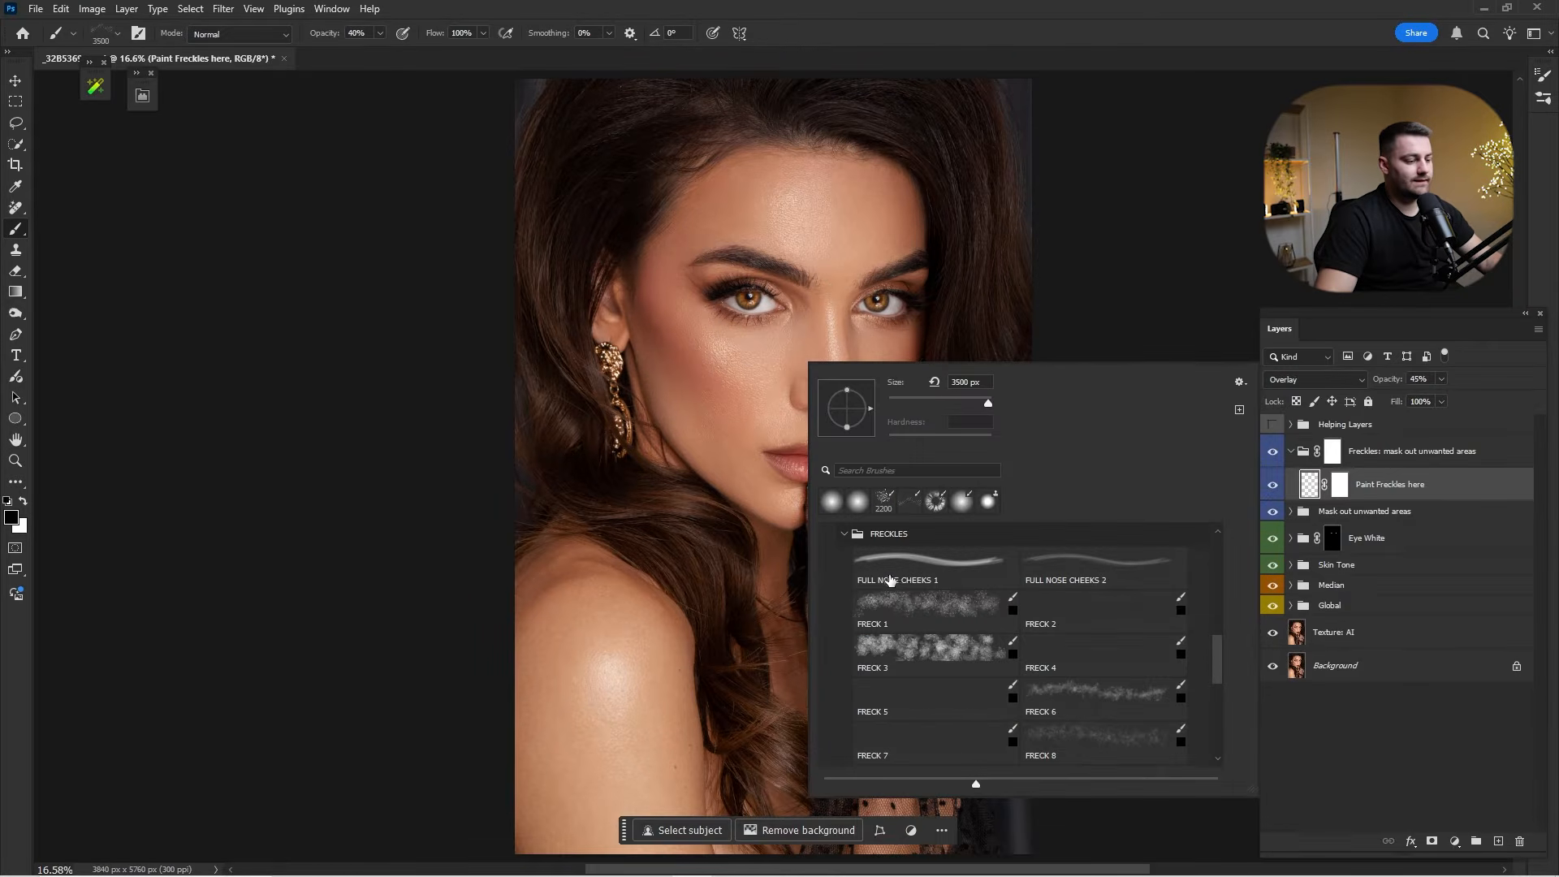
Compare the FRECK 22, 17, 18, 16, 24 and 25 brush presets in the FRECKLES brush folder.
left_click(847, 535)
left_click(847, 753)
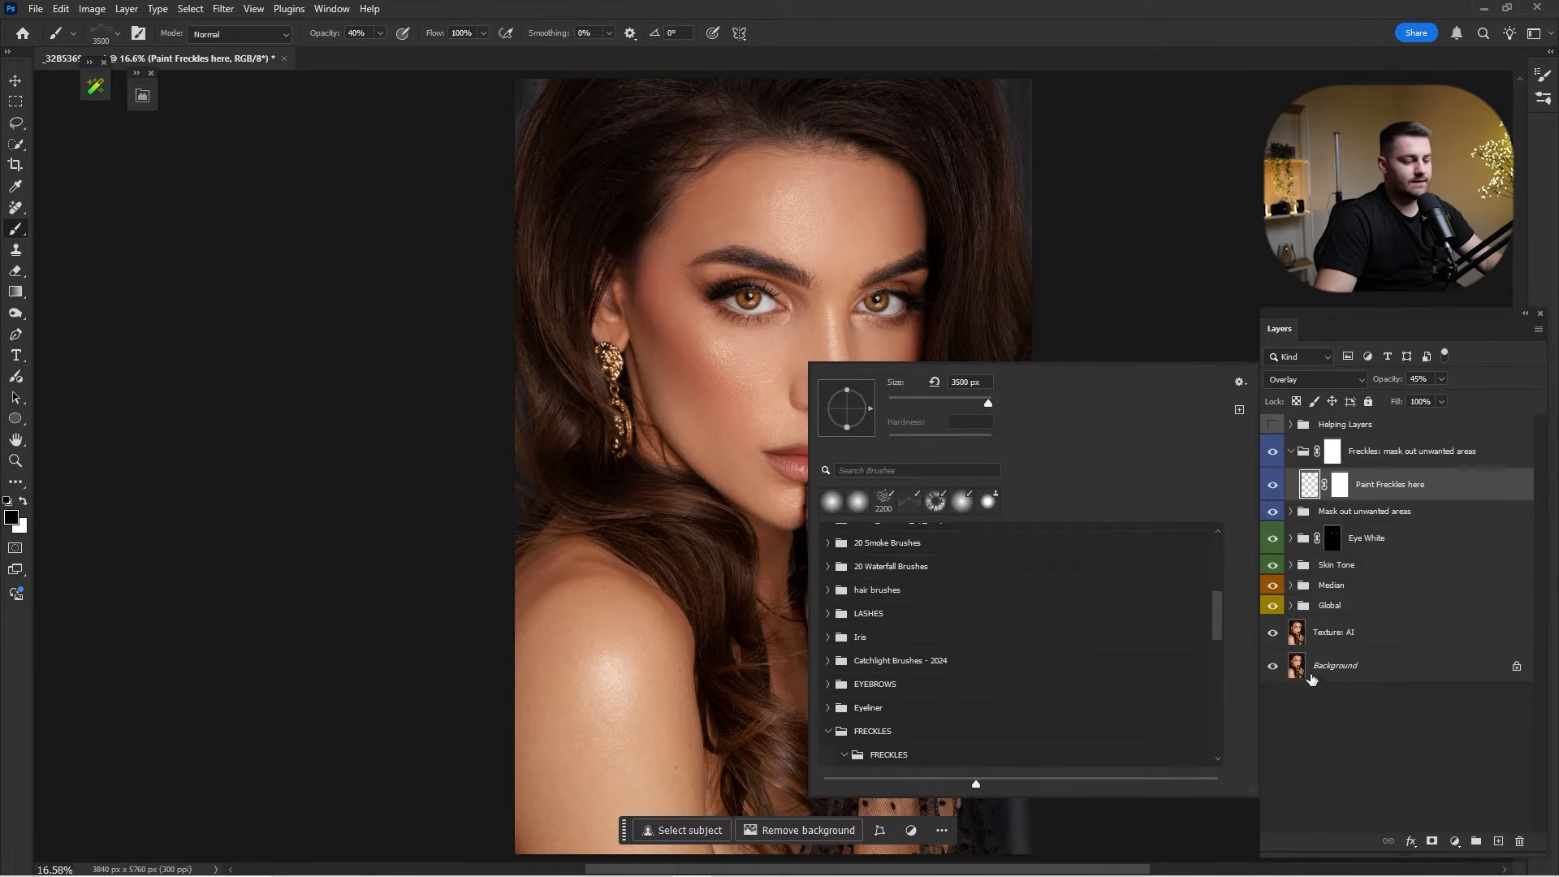
left_click_drag(1223, 621, 1229, 746)
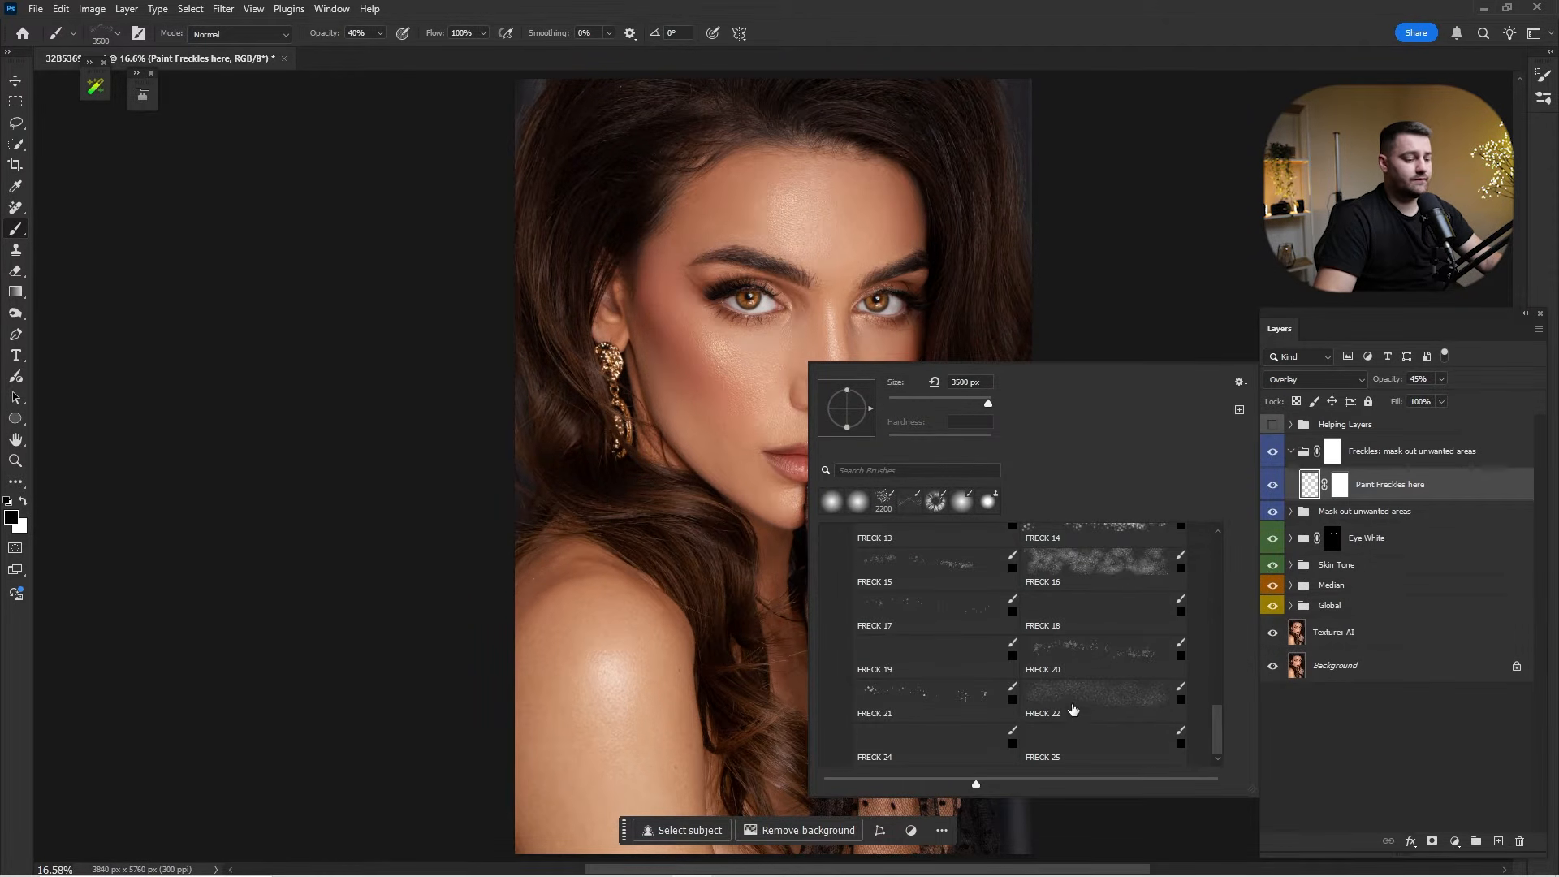
left_click(1075, 704)
left_click(930, 615)
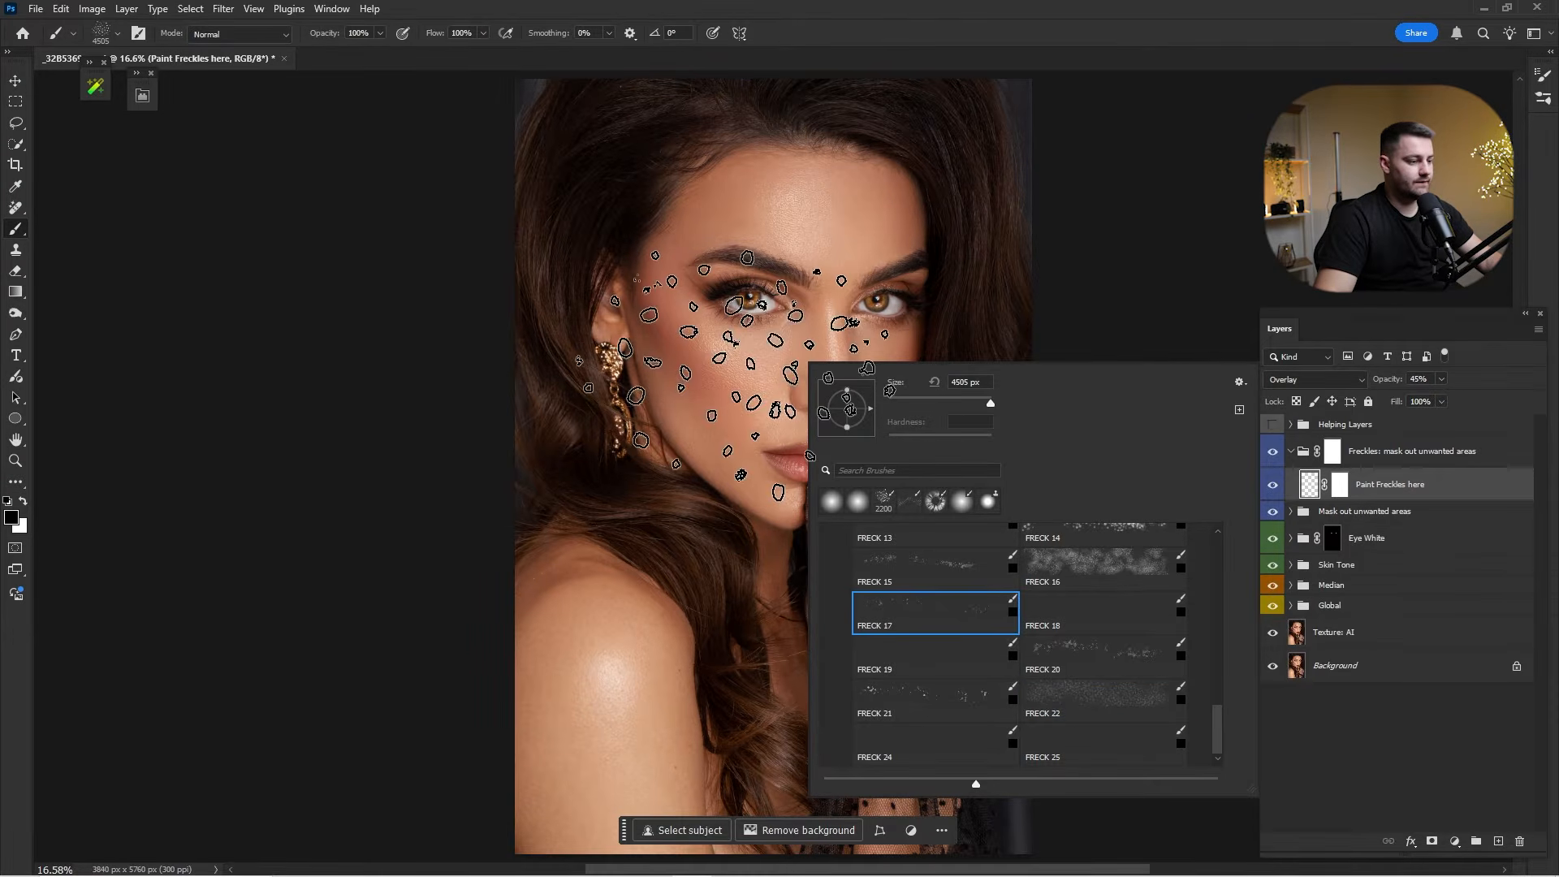
left_click(1082, 610)
left_click(1093, 568)
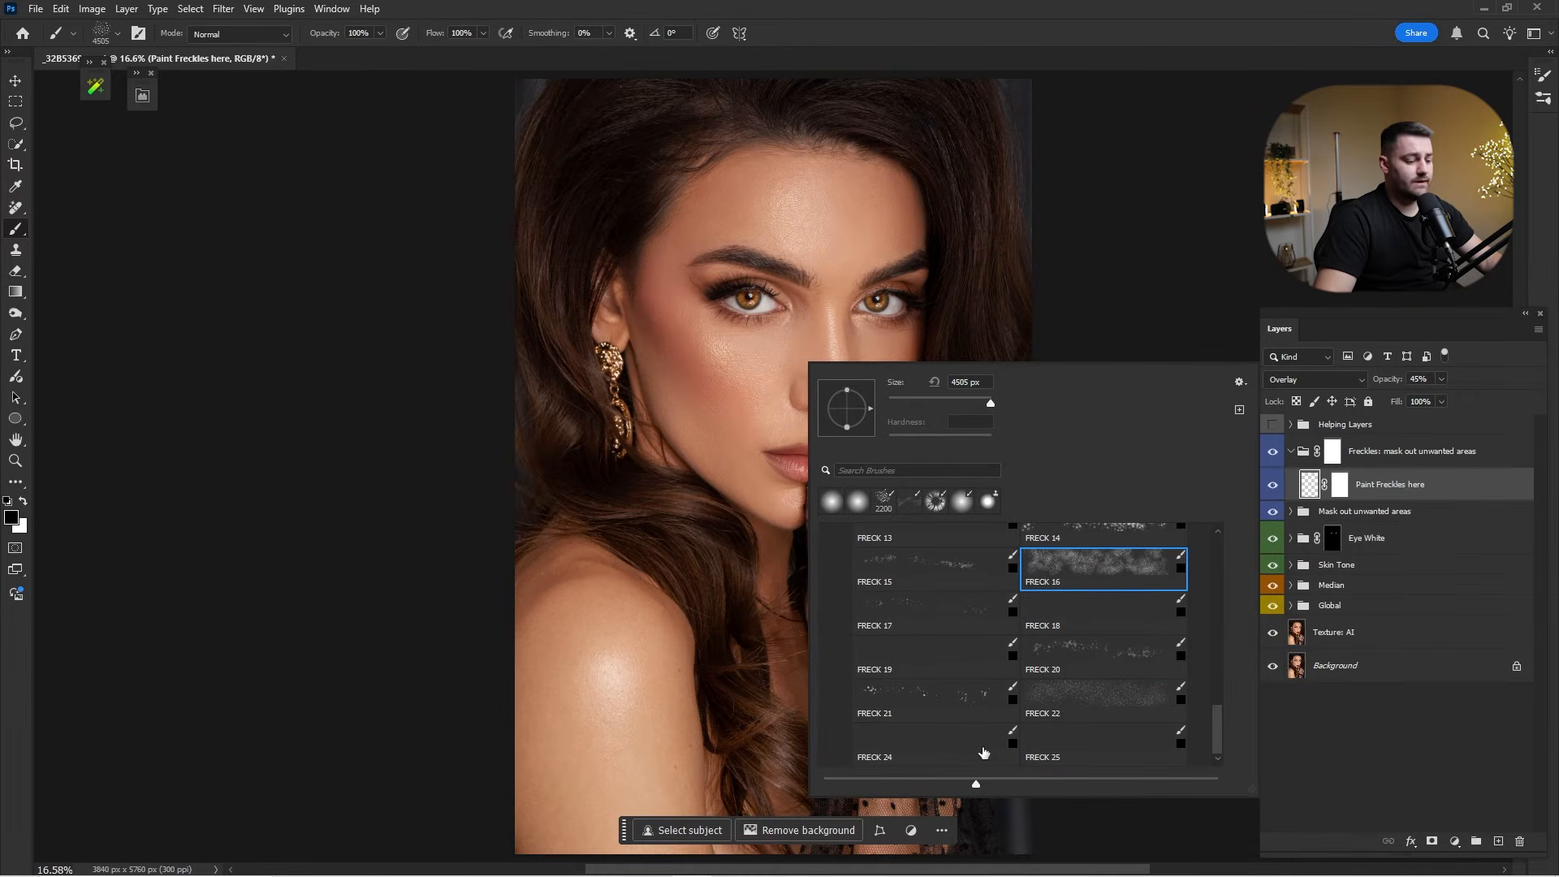
left_click(984, 753)
left_click(1078, 752)
left_click(1093, 568)
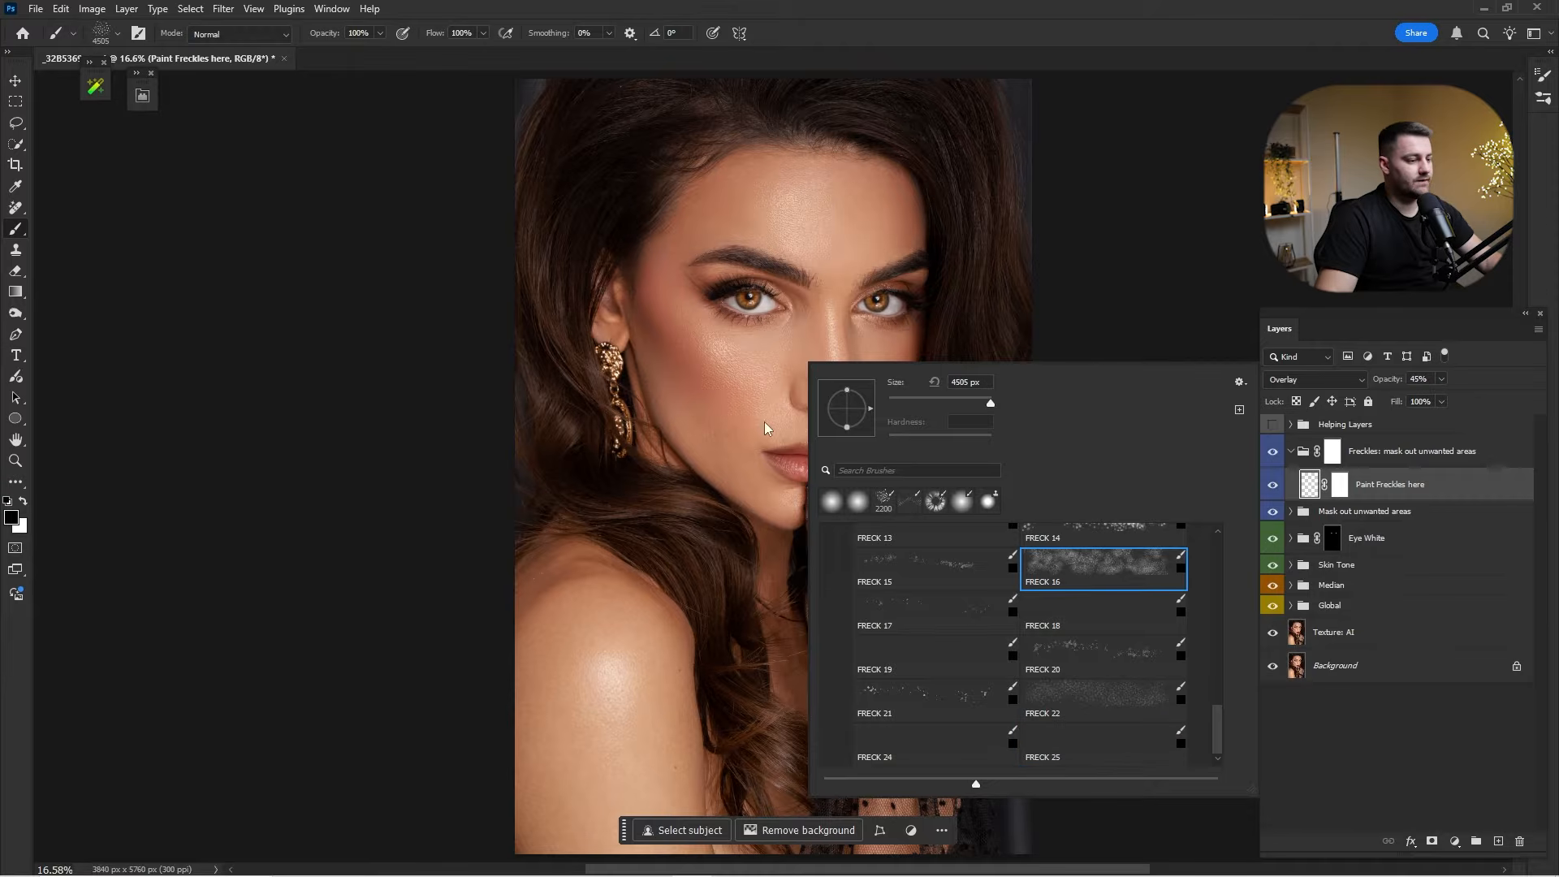
Preview the FRECK 14, 12, 10 and 7 brushes and choose FRECK 6 for painting the new freckles.
scroll(984, 629, "up", 2)
left_click(1079, 624)
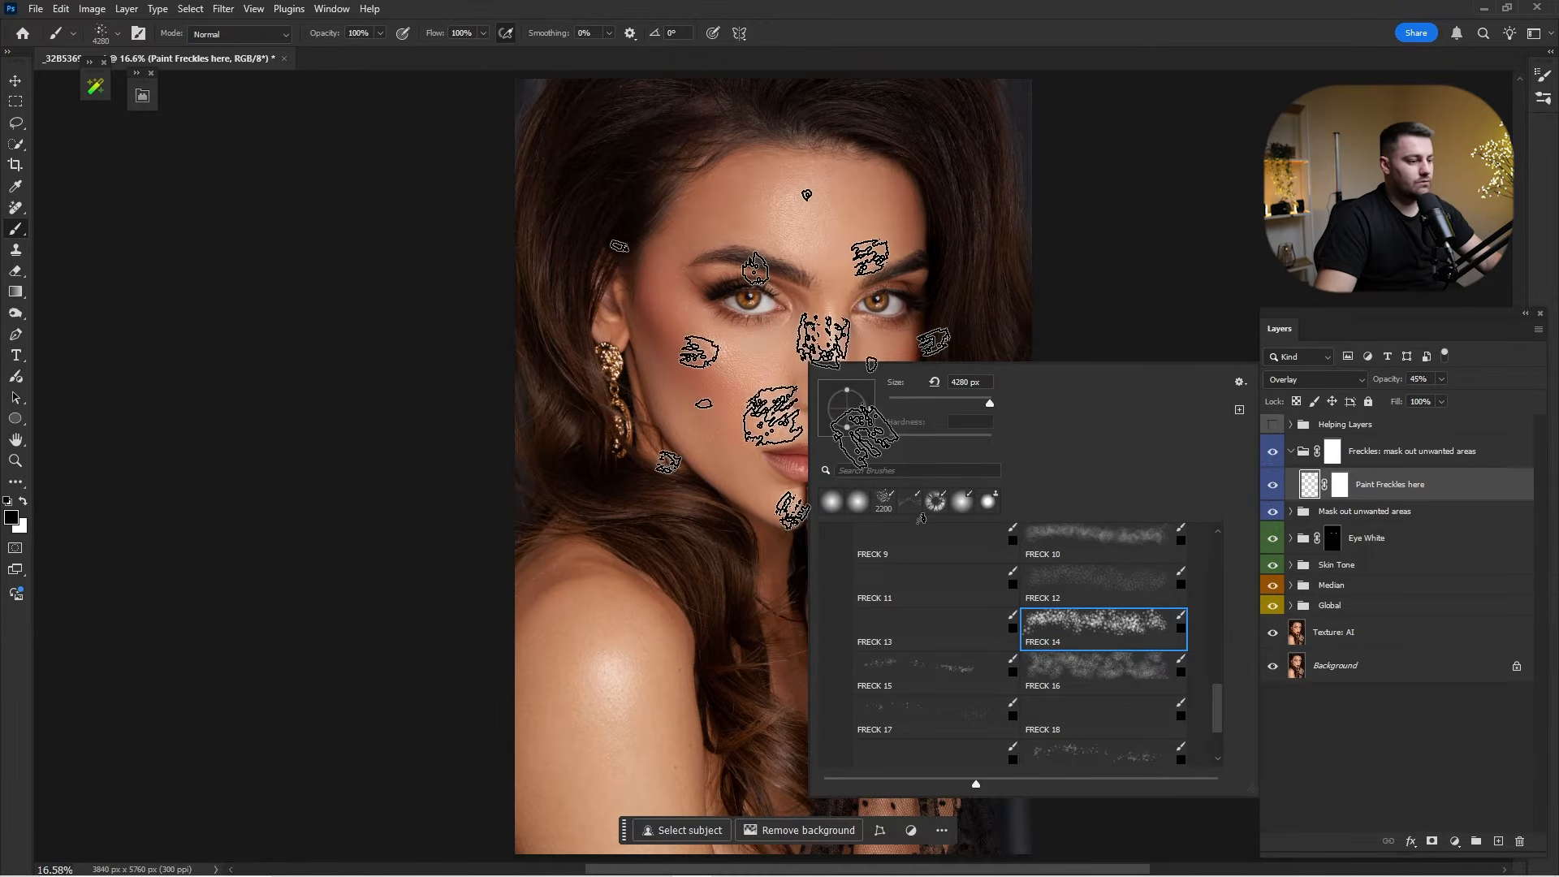
scroll(938, 578, "up", 1)
left_click(1071, 632)
scroll(1075, 632, "up", 1)
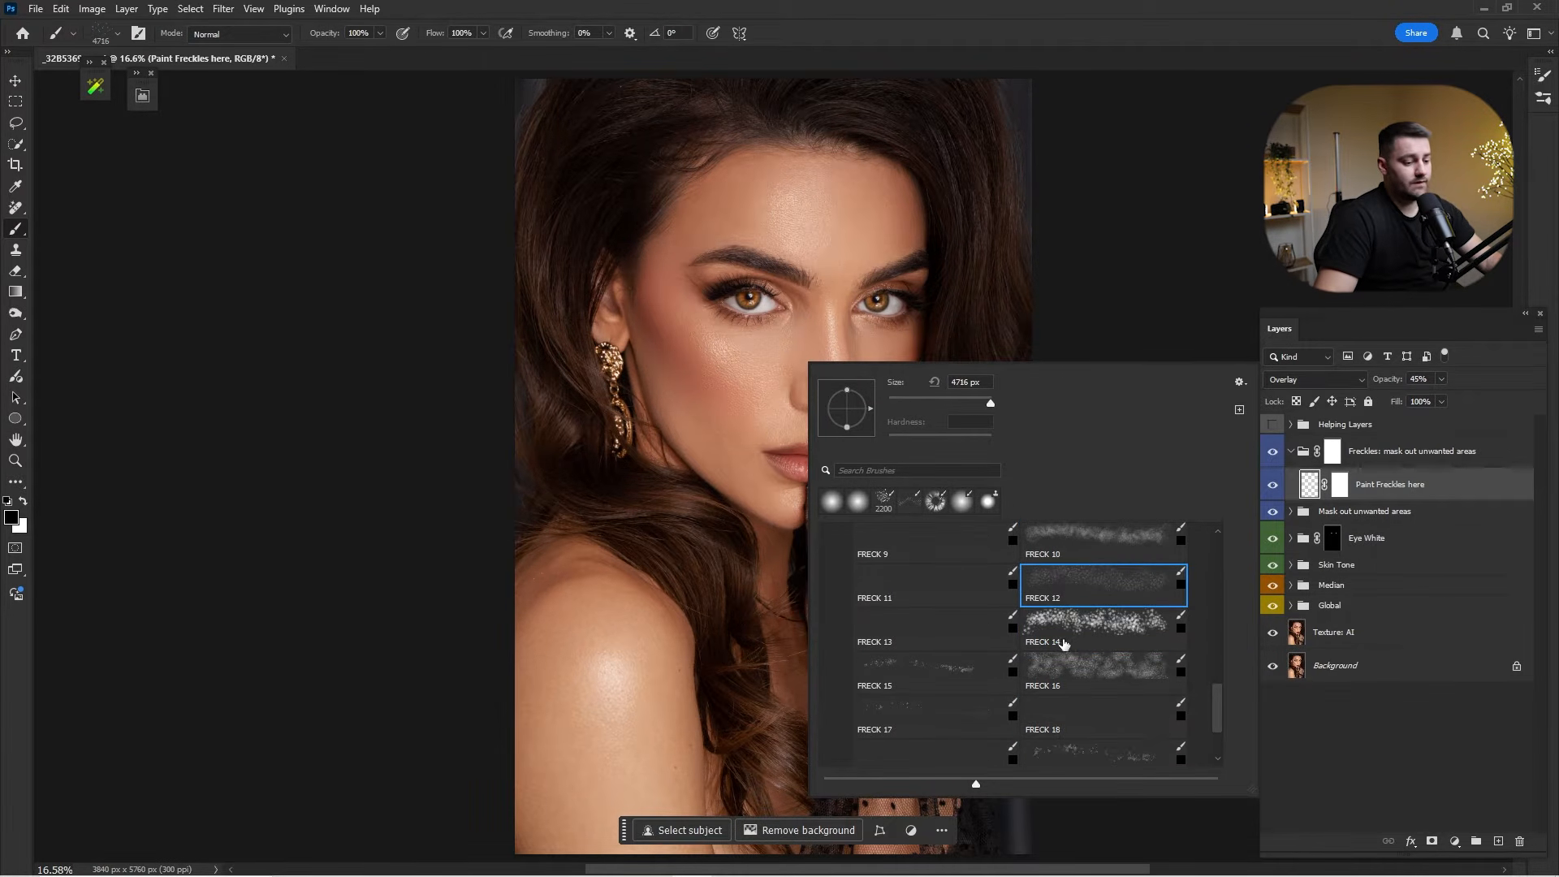
left_click(1074, 630)
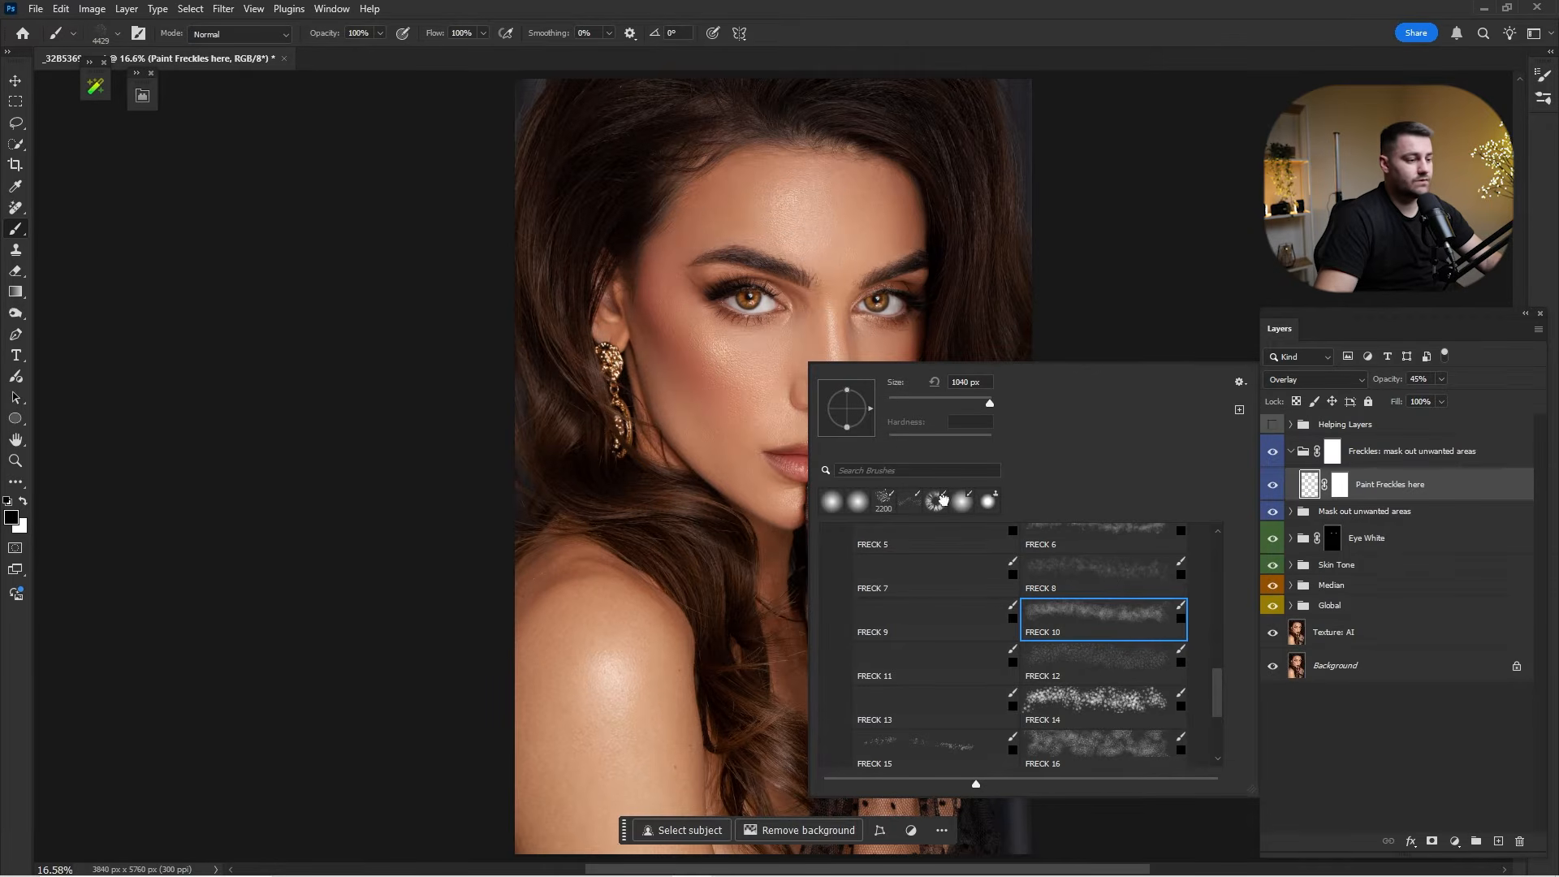
left_click(973, 560)
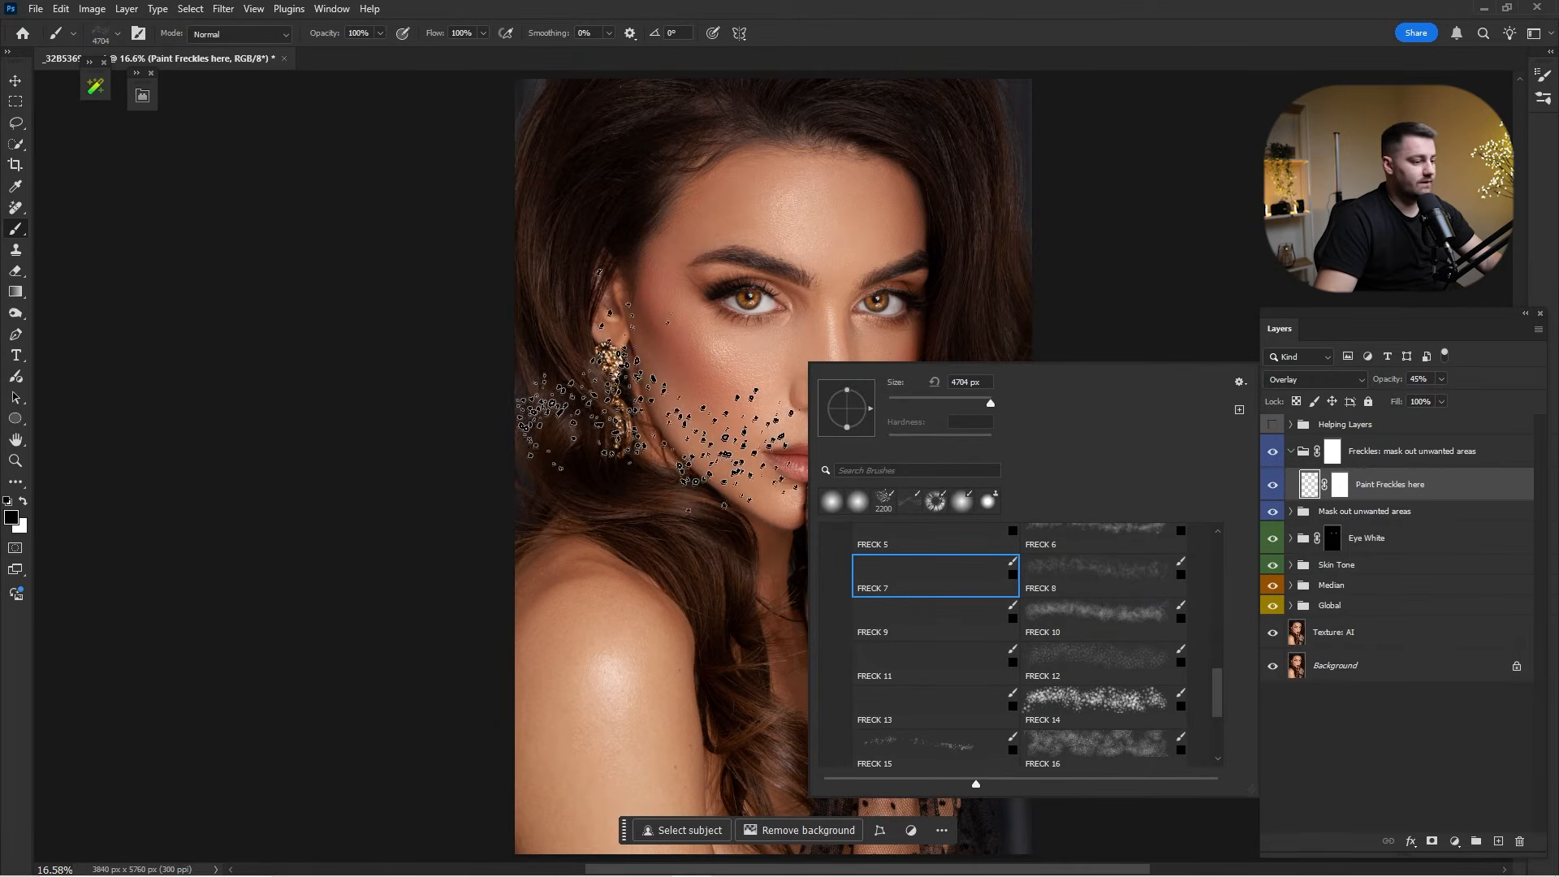
left_click(1074, 529)
left_click(992, 38)
key("z")
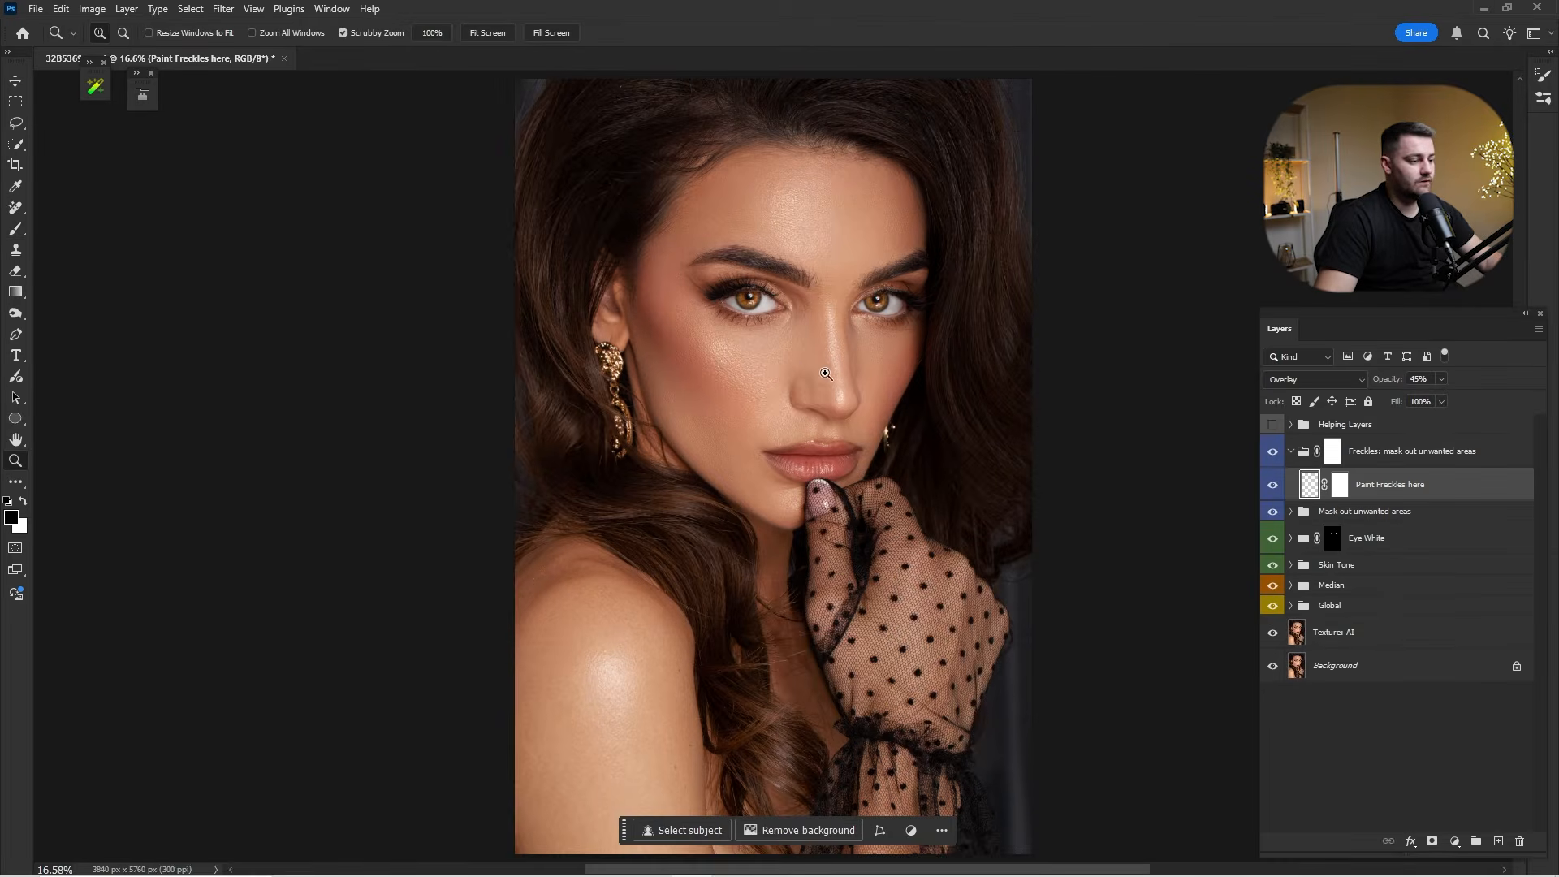
Rotate the freckle brush tip to about 60° and reduce its size to 2100 px.
left_click_drag(783, 350, 822, 362)
key("b")
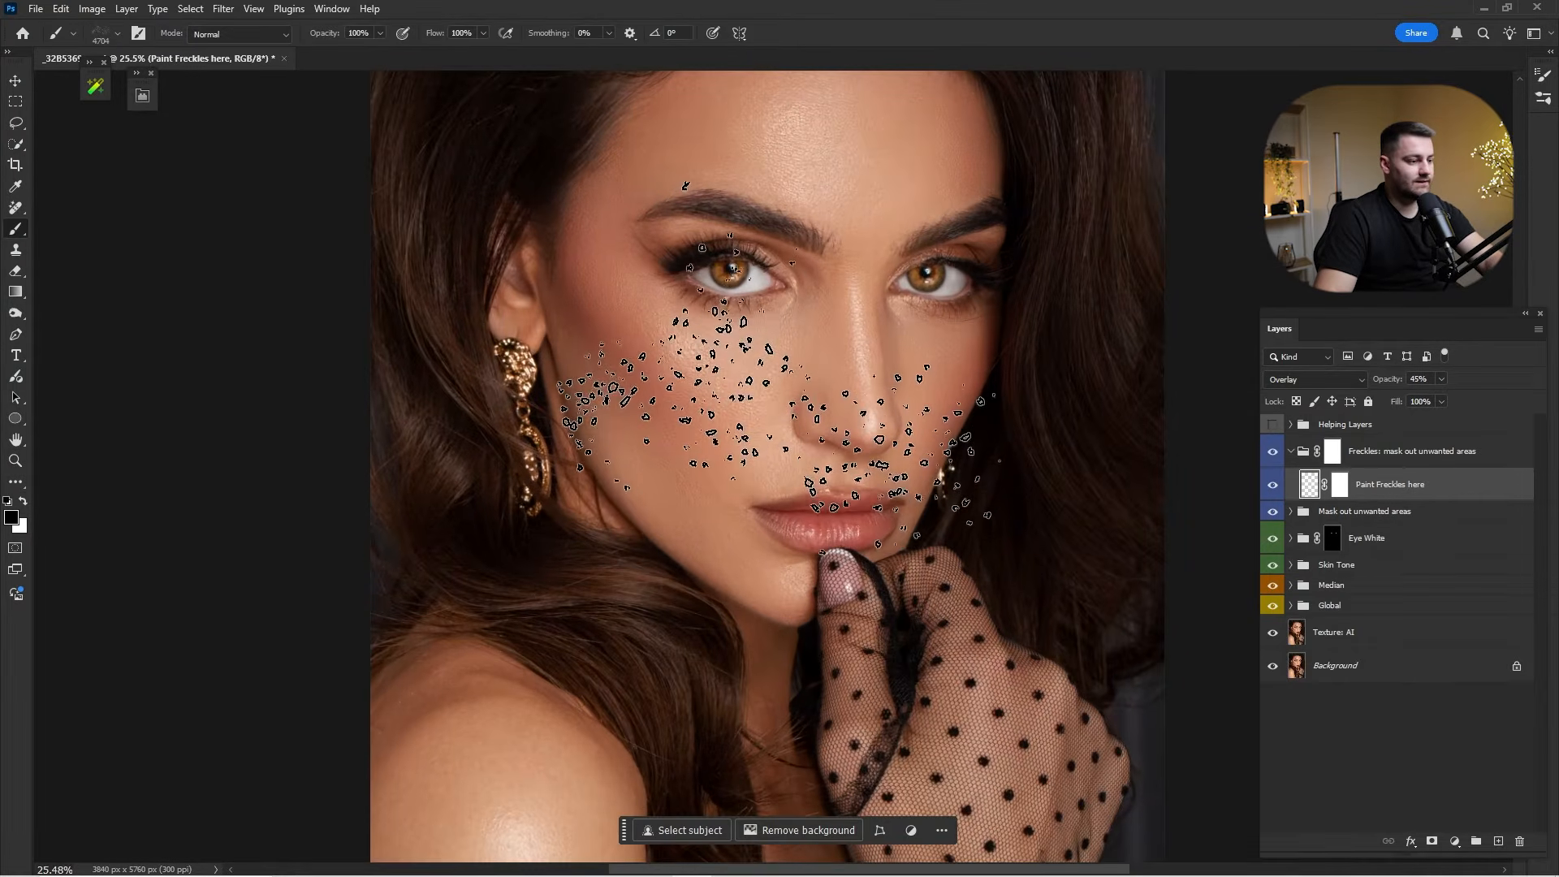
key("Left")
key("Left")
key("Left")
key("Left")
key("Left")
key("Left")
key("Left")
key("Left")
key("Left")
key("Left")
key("Left")
key("Left")
key("Left")
key("Left")
key("Left")
key("Left")
key("Left")
key("Left")
key("Left")
key("Left")
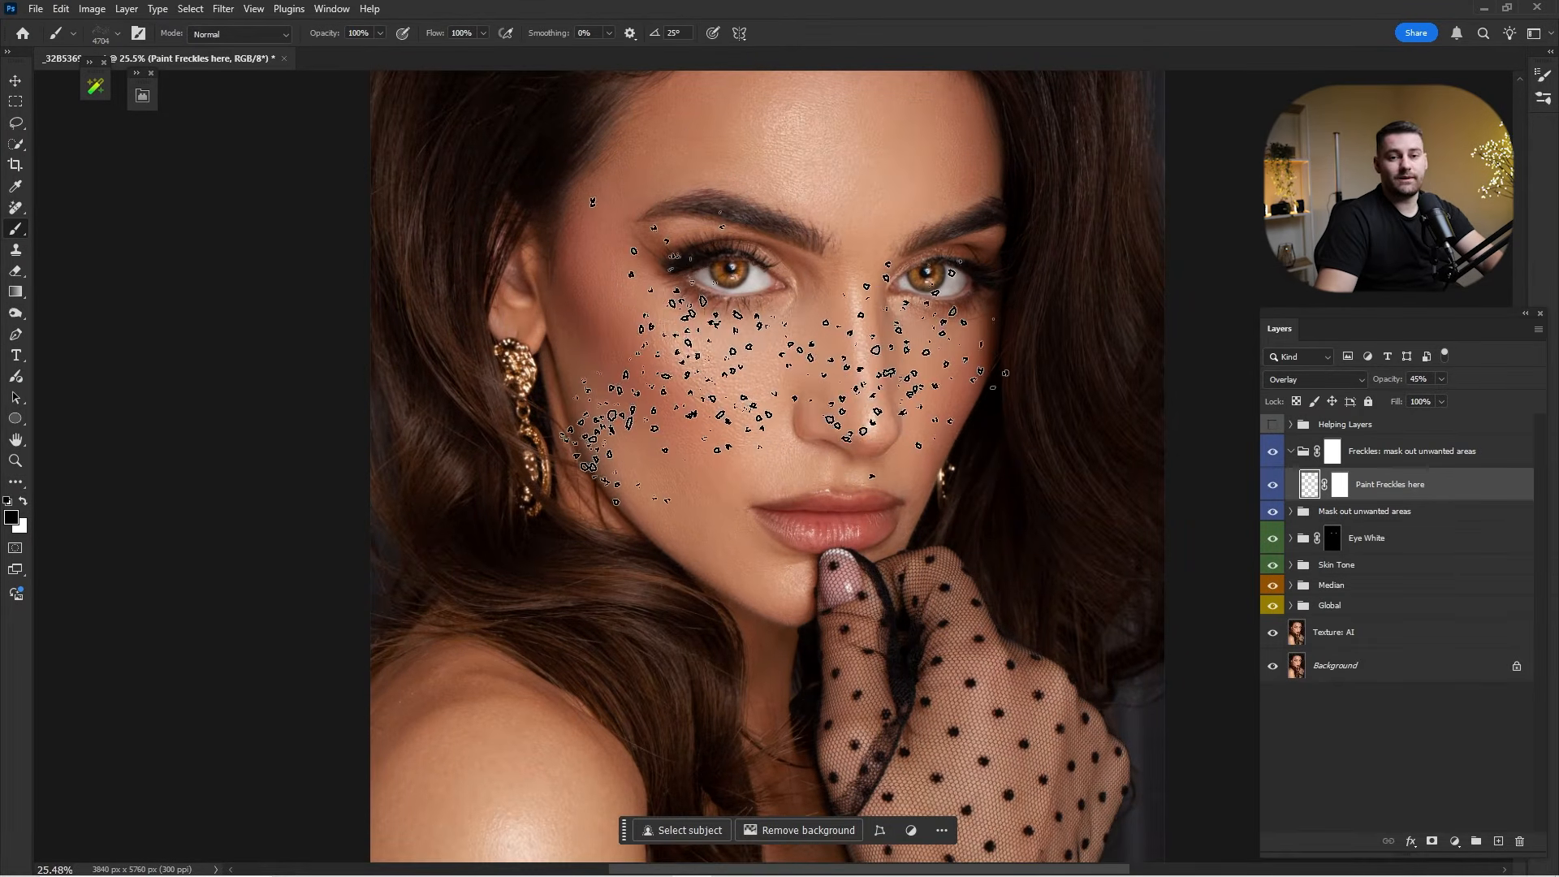
key("Left")
key("Left")
key("Left")
key("Left")
key("Left")
key("Left")
key("Left")
key("Left")
key("Left")
key("Left")
key("Left")
key("Left")
key("Left")
key("Left")
key("Left")
key("Left")
key("Left")
key("Left")
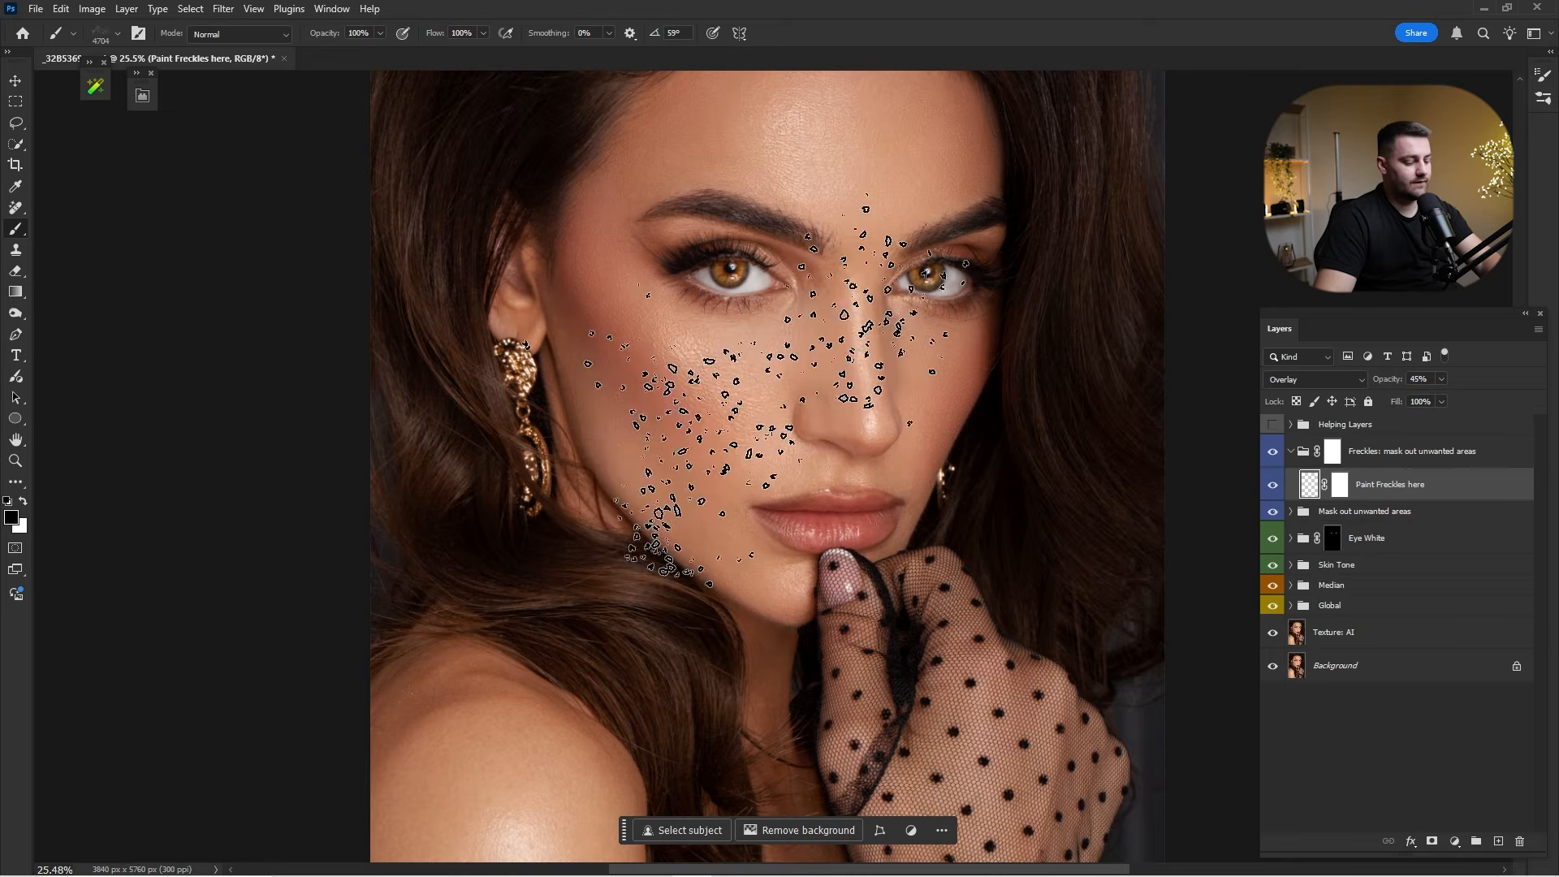
key("bracketleft")
key("bracketleft")
key("bracketleft")
key("bracketleft")
key("bracketleft")
key("bracketleft")
key("bracketleft")
key("bracketleft")
key("bracketleft")
key("bracketleft")
key("bracketleft")
key("bracketleft")
key("bracketleft")
key("bracketleft")
key("bracketleft")
key("bracketleft")
key("bracketleft")
key("bracketleft")
key("bracketleft")
key("bracketleft")
key("bracketleft")
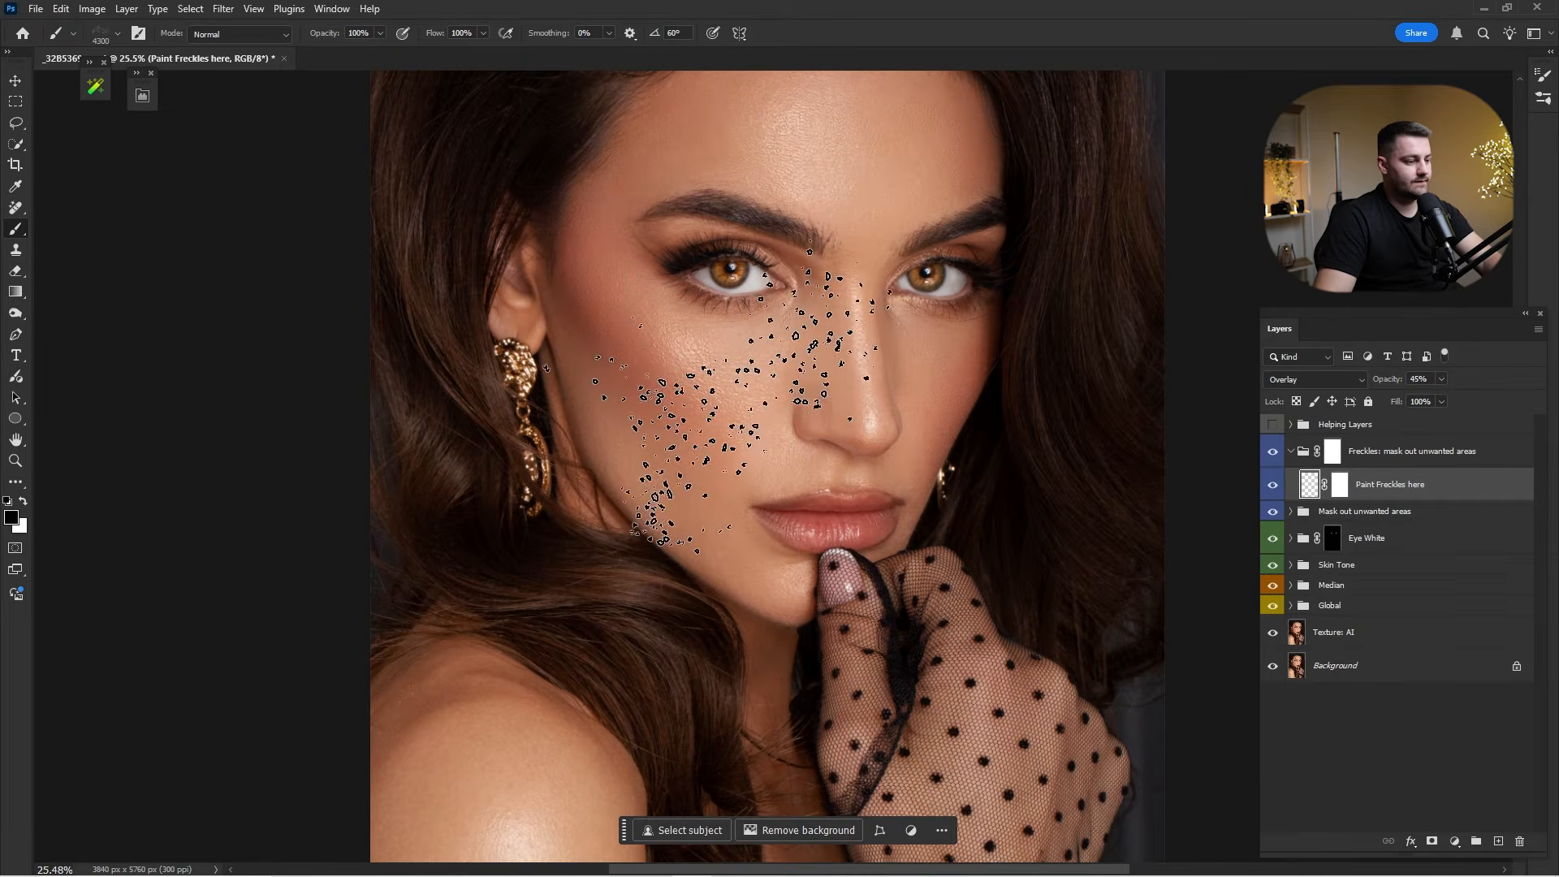
Rotate the freckle brush to 26°, enlarge it to 3100 px and stamp freckles once across the nose and cheeks.
key("Right")
key("Right")
key("Right")
key("Right")
key("Right")
key("Right")
key("Right")
key("Right")
key("Right")
key("Right")
key("Right")
key("Right")
key("Right")
key("Right")
key("Right")
key("Right")
key("Right")
key("Right")
key("Right")
key("Right")
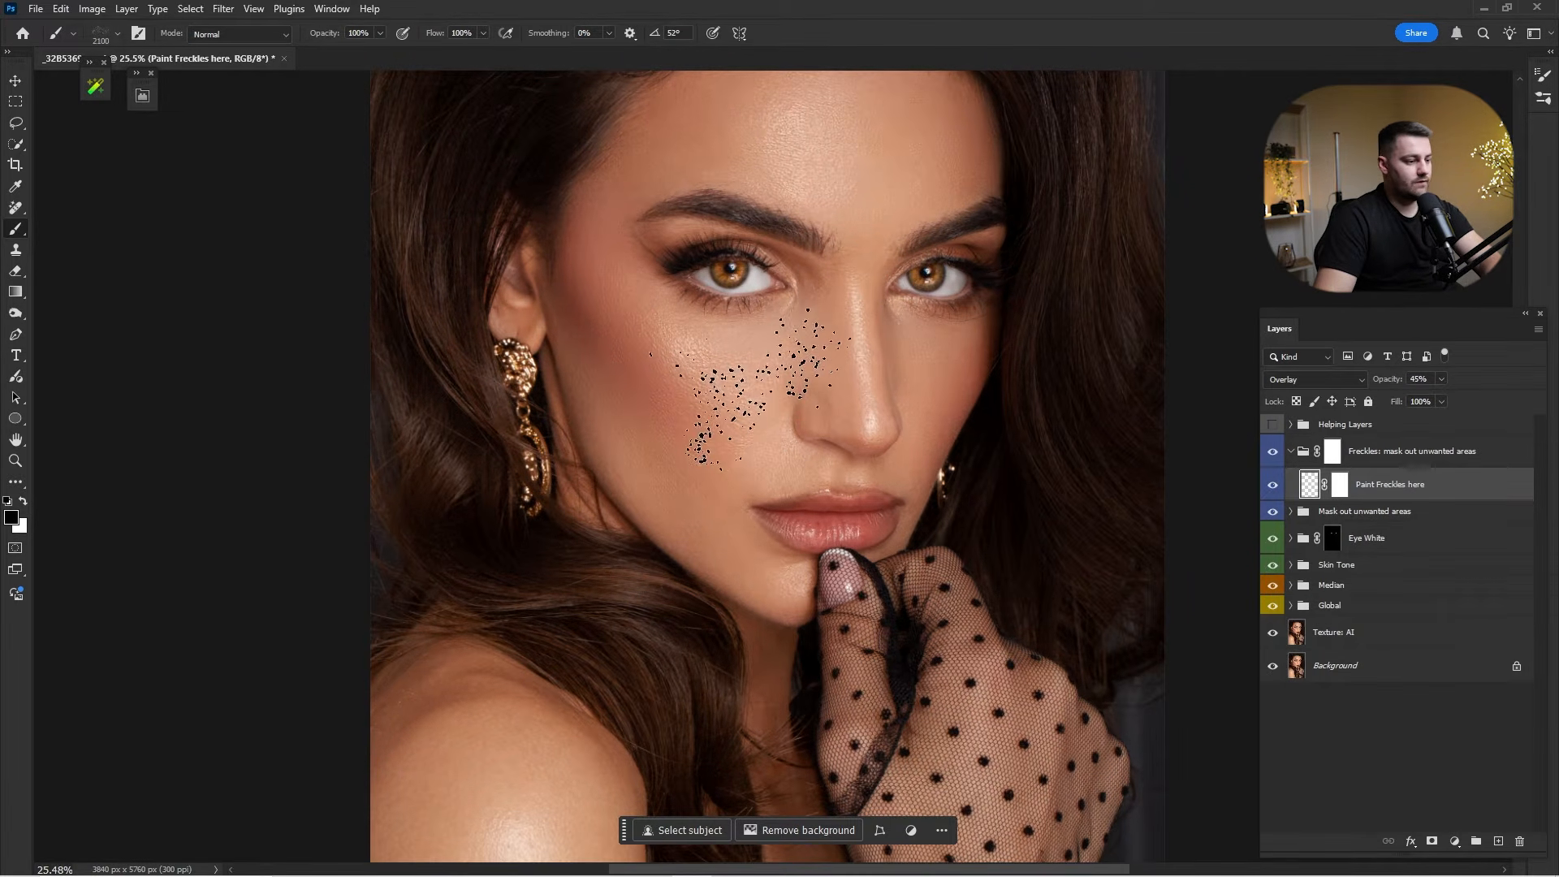
key("Right")
key("Right")
key("Right")
key("Right")
key("Right")
key("Right")
key("Right")
key("Right")
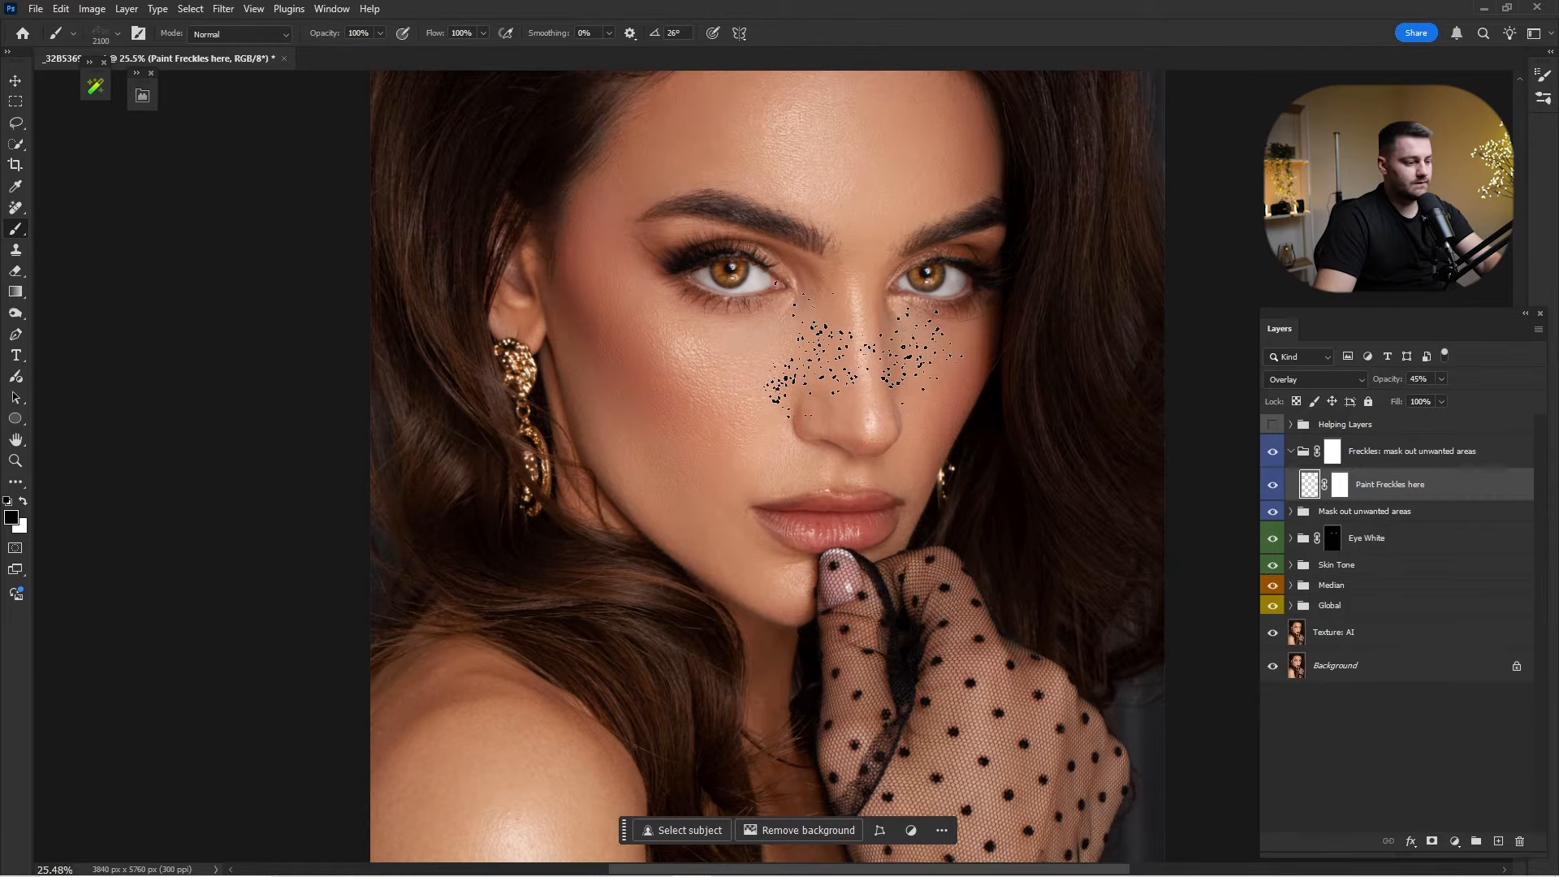
key("bracketright")
key("bracketright")
key("bracketright")
key("bracketright")
key("bracketright")
key("bracketright")
key("bracketright")
key("bracketright")
key("bracketright")
key("bracketright")
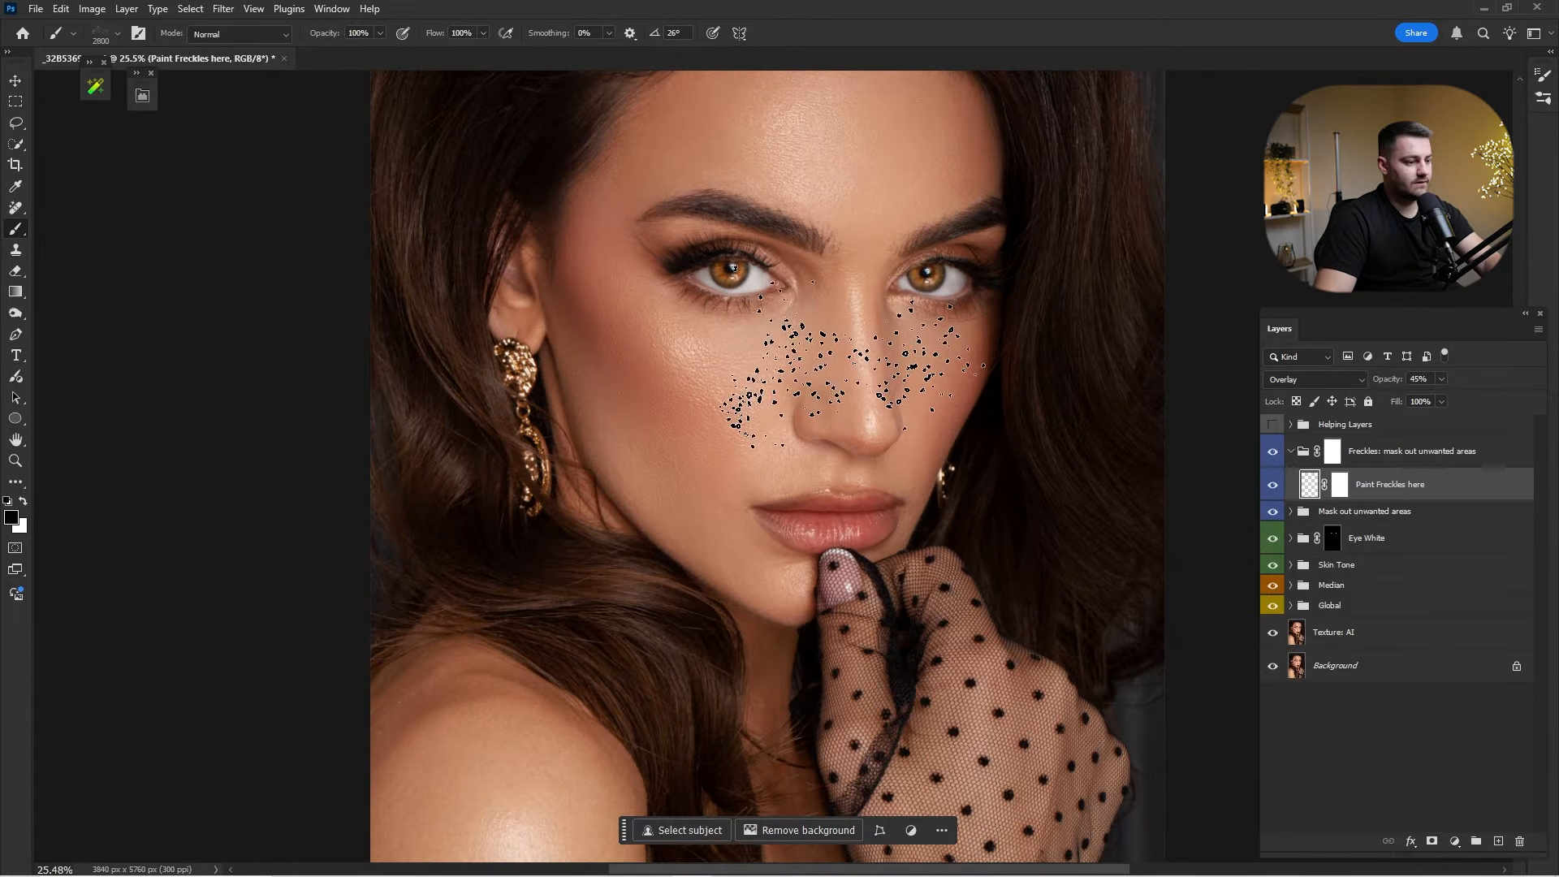
left_click(853, 345)
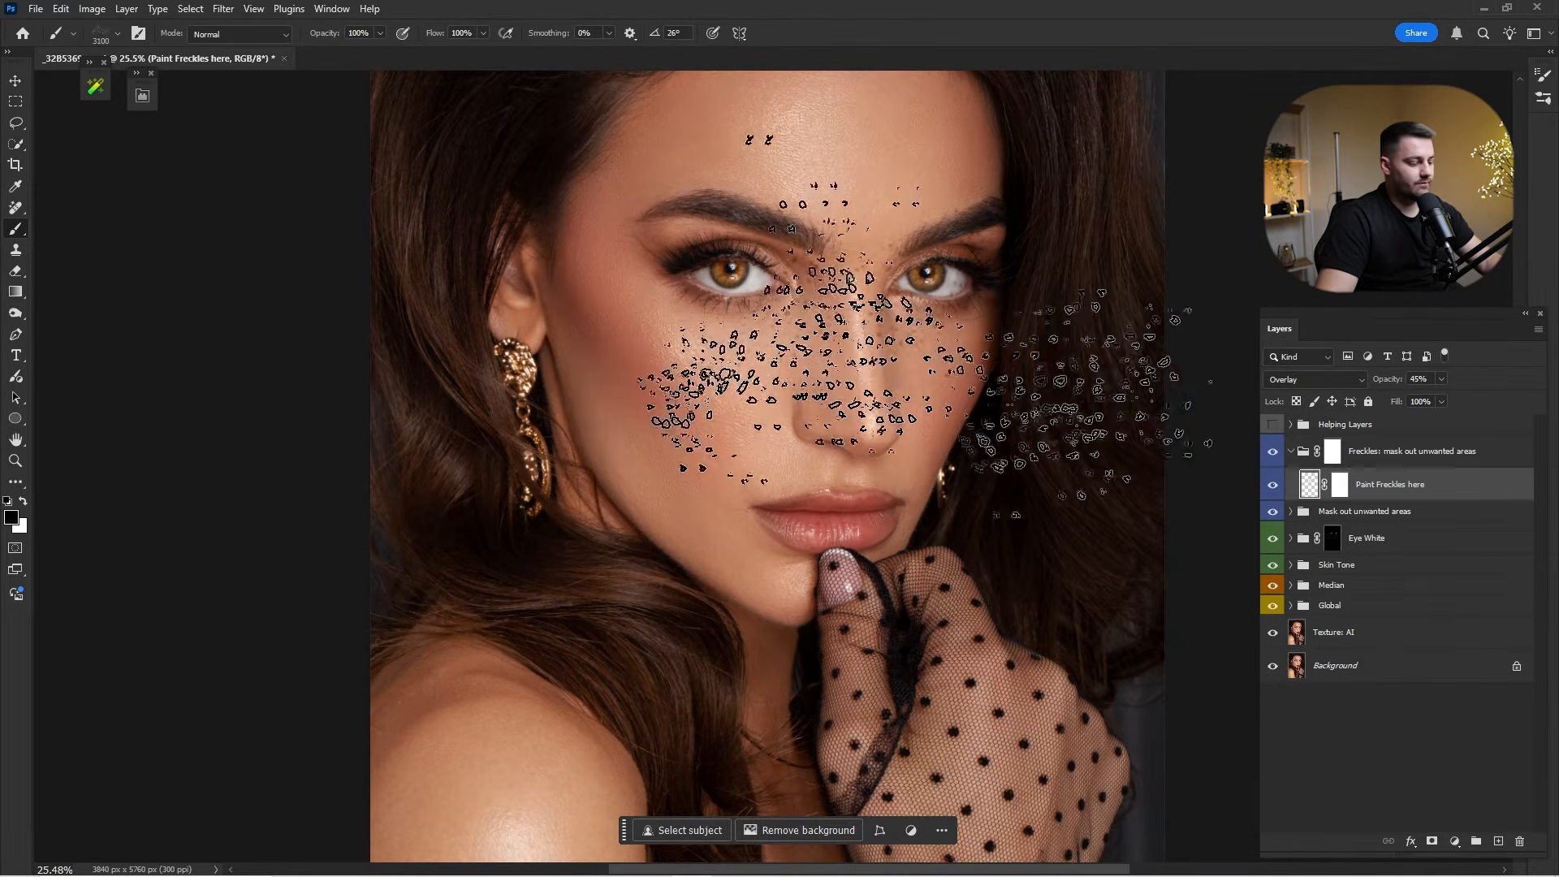
Move and free-transform the stamped freckles to fit the nose and both cheeks.
key("v")
mouse_move(826, 284)
left_mouse_down()
mouse_move(817, 344)
mouse_move(957, 370)
left_mouse_up()
key("ctrl+t")
key("Return")
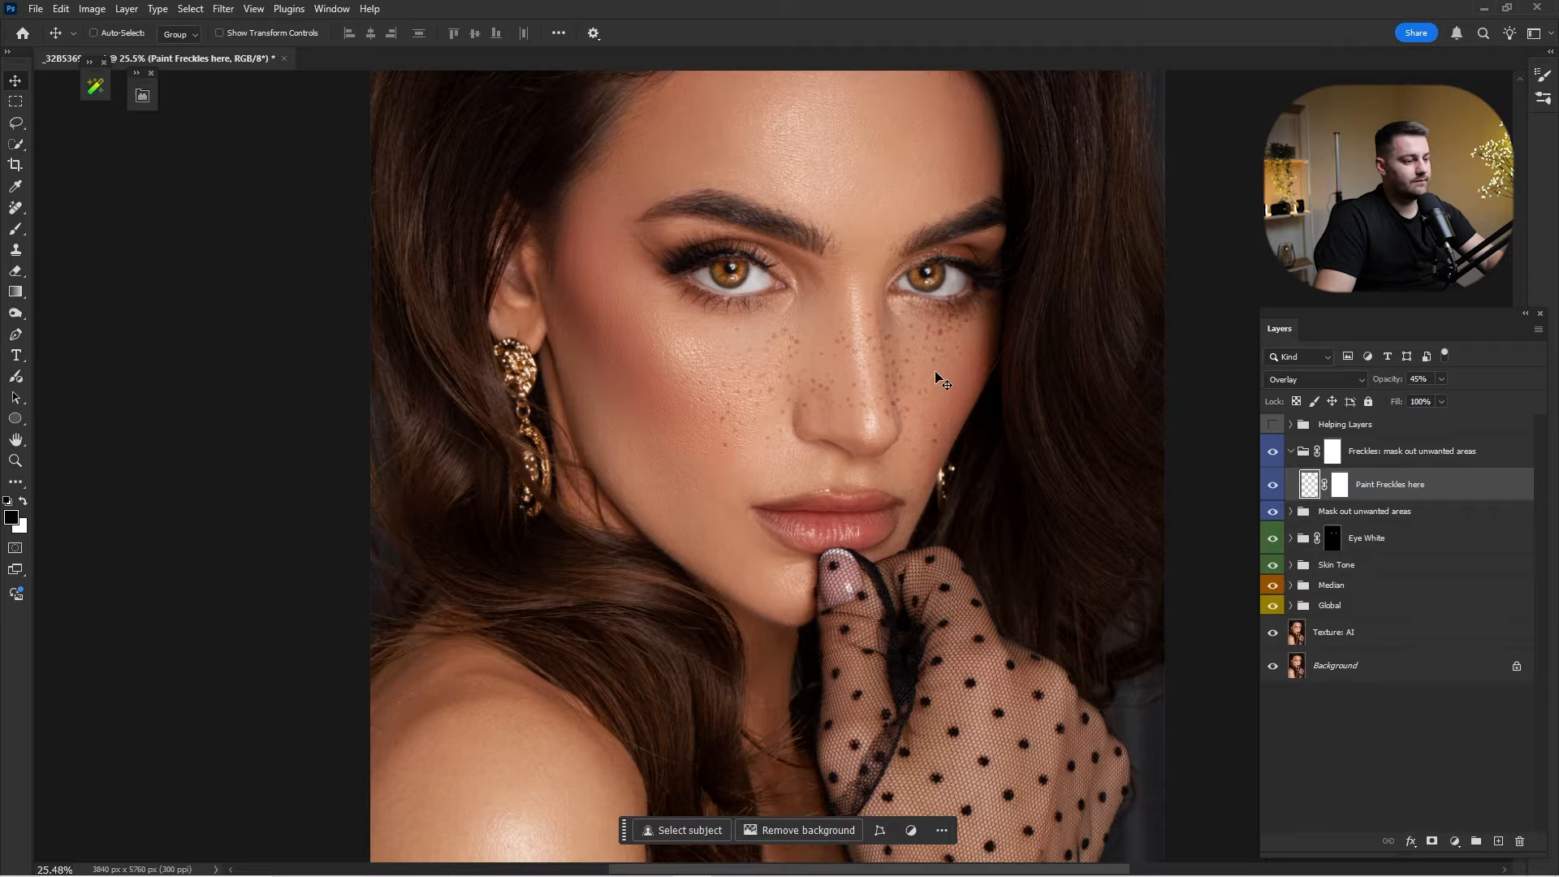
Soften the freckles with a Gaussian Blur of about 3.4 pixels radius.
left_click(224, 9)
mouse_move(273, 249)
left_click(459, 309)
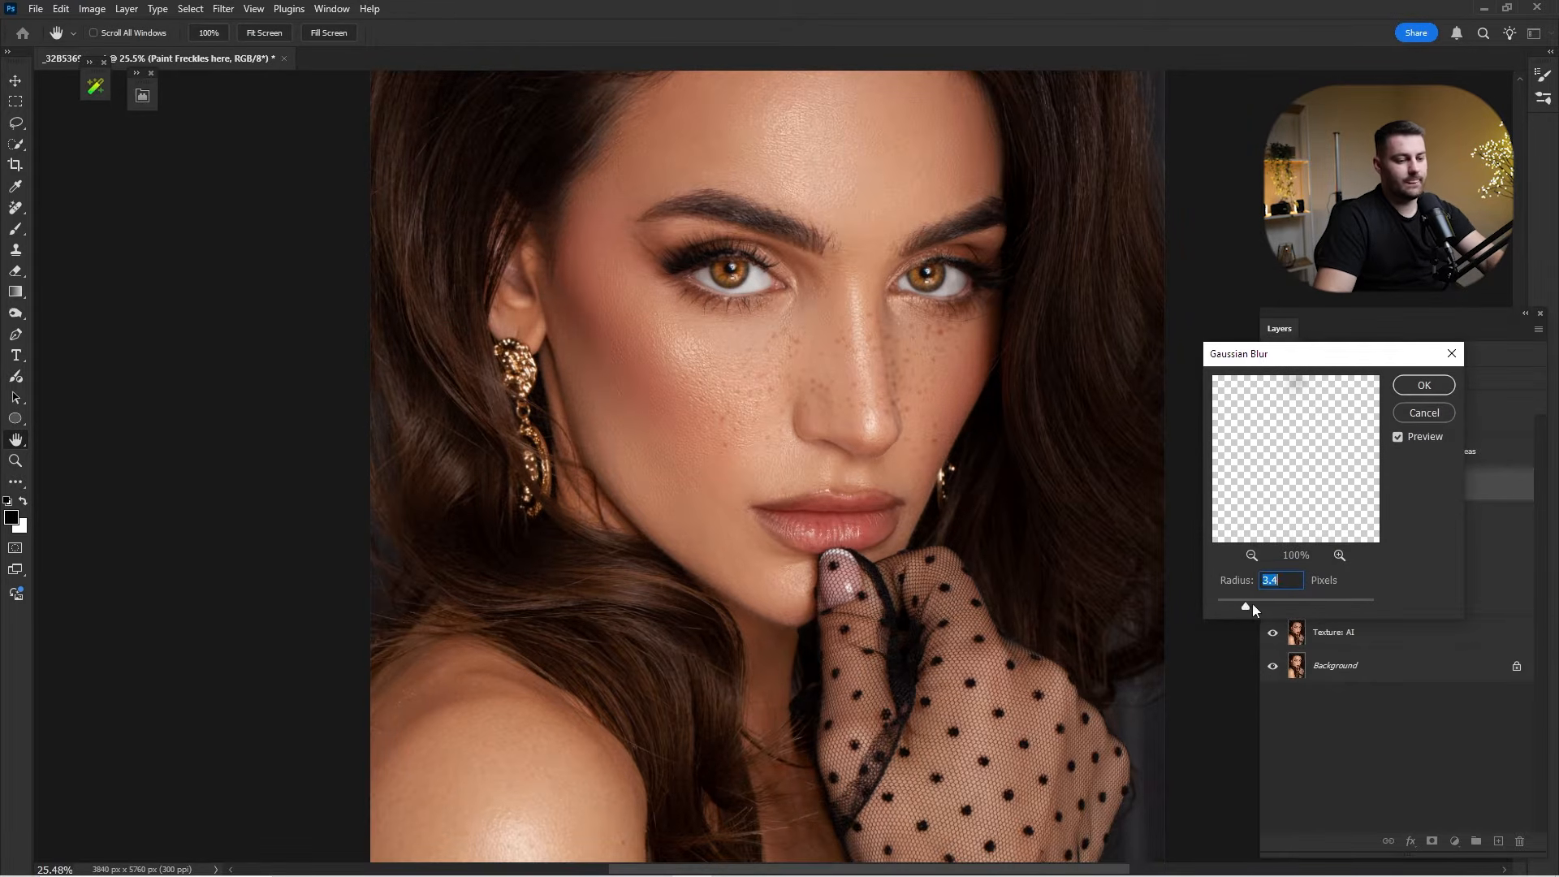
key("Return")
key("ctrl+0")
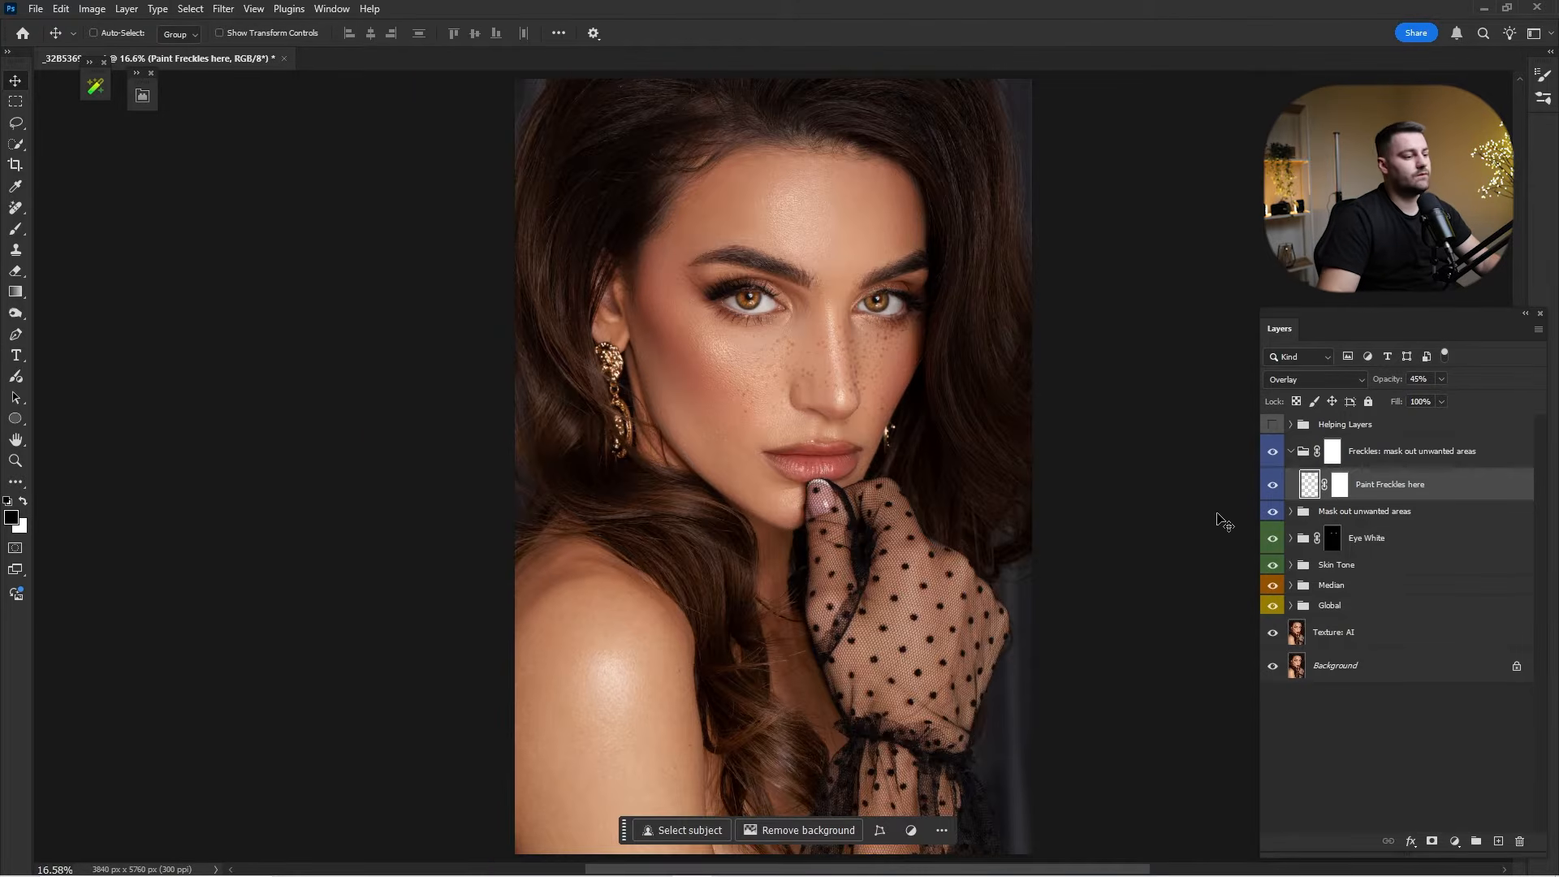
Split the black Underlying Layer Blend If slider of the Paint Freckles here layer to 51/101 and check the result.
key("z")
mouse_move(885, 402)
left_mouse_down()
mouse_move(929, 431)
mouse_move(896, 401)
left_mouse_up()
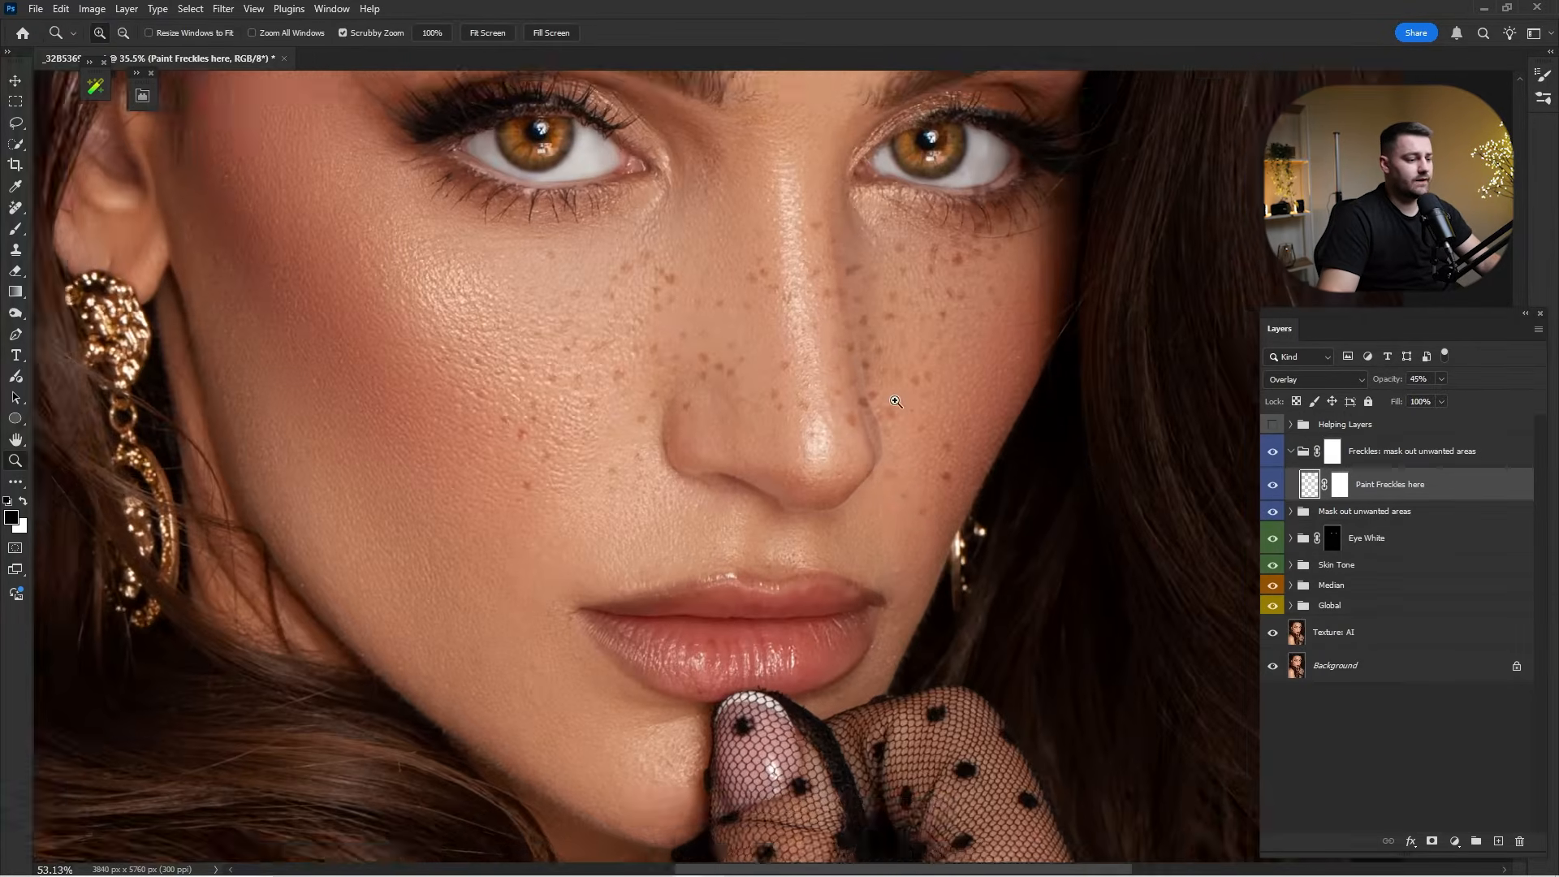
key("v")
double_click(1496, 487)
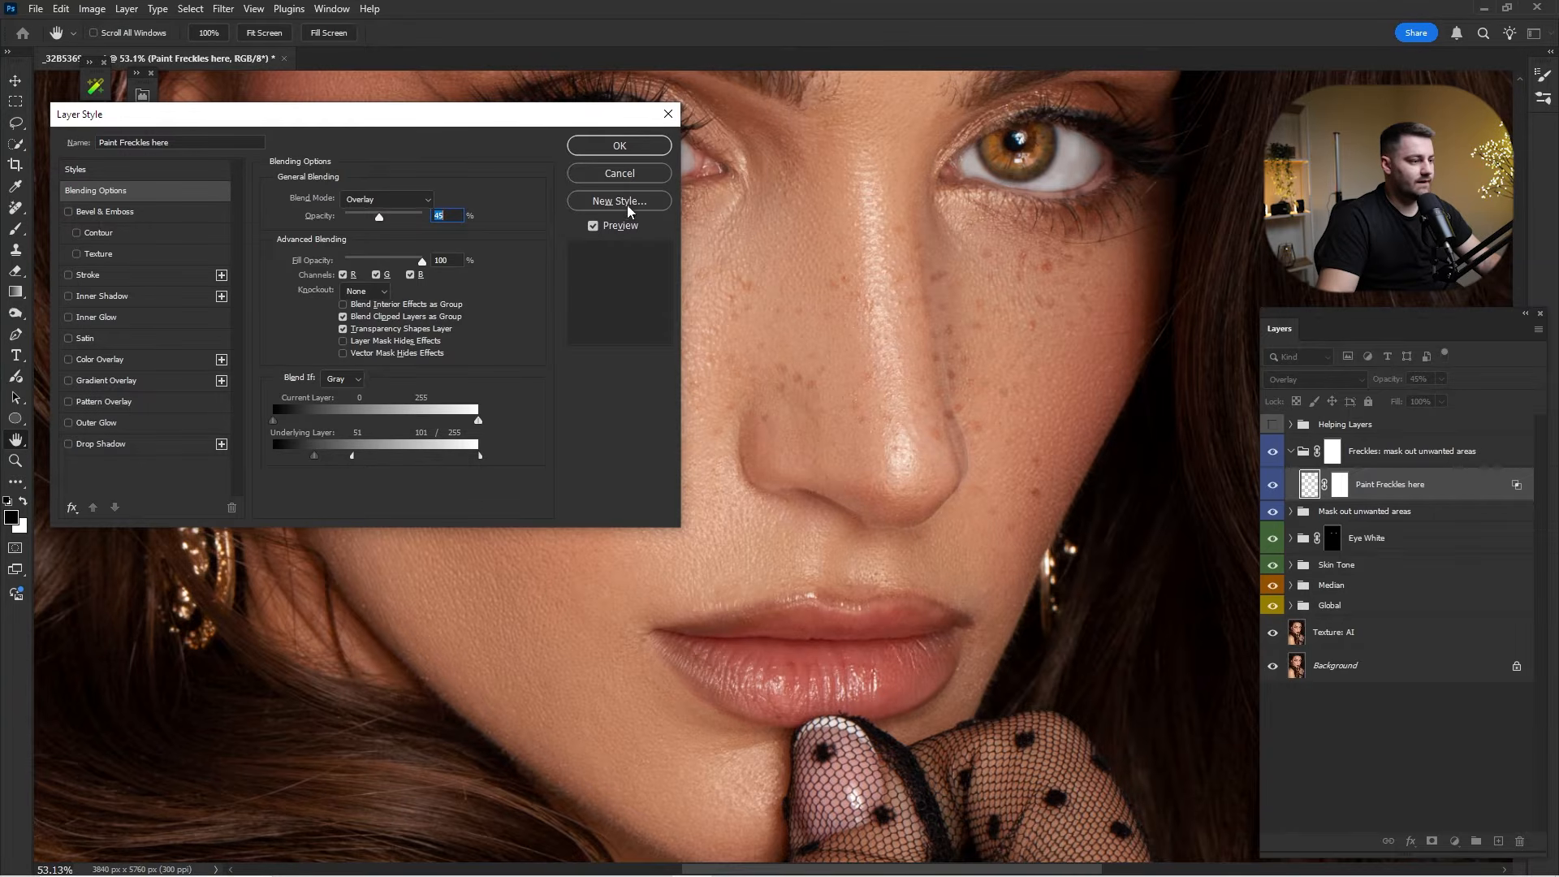
key("Return")
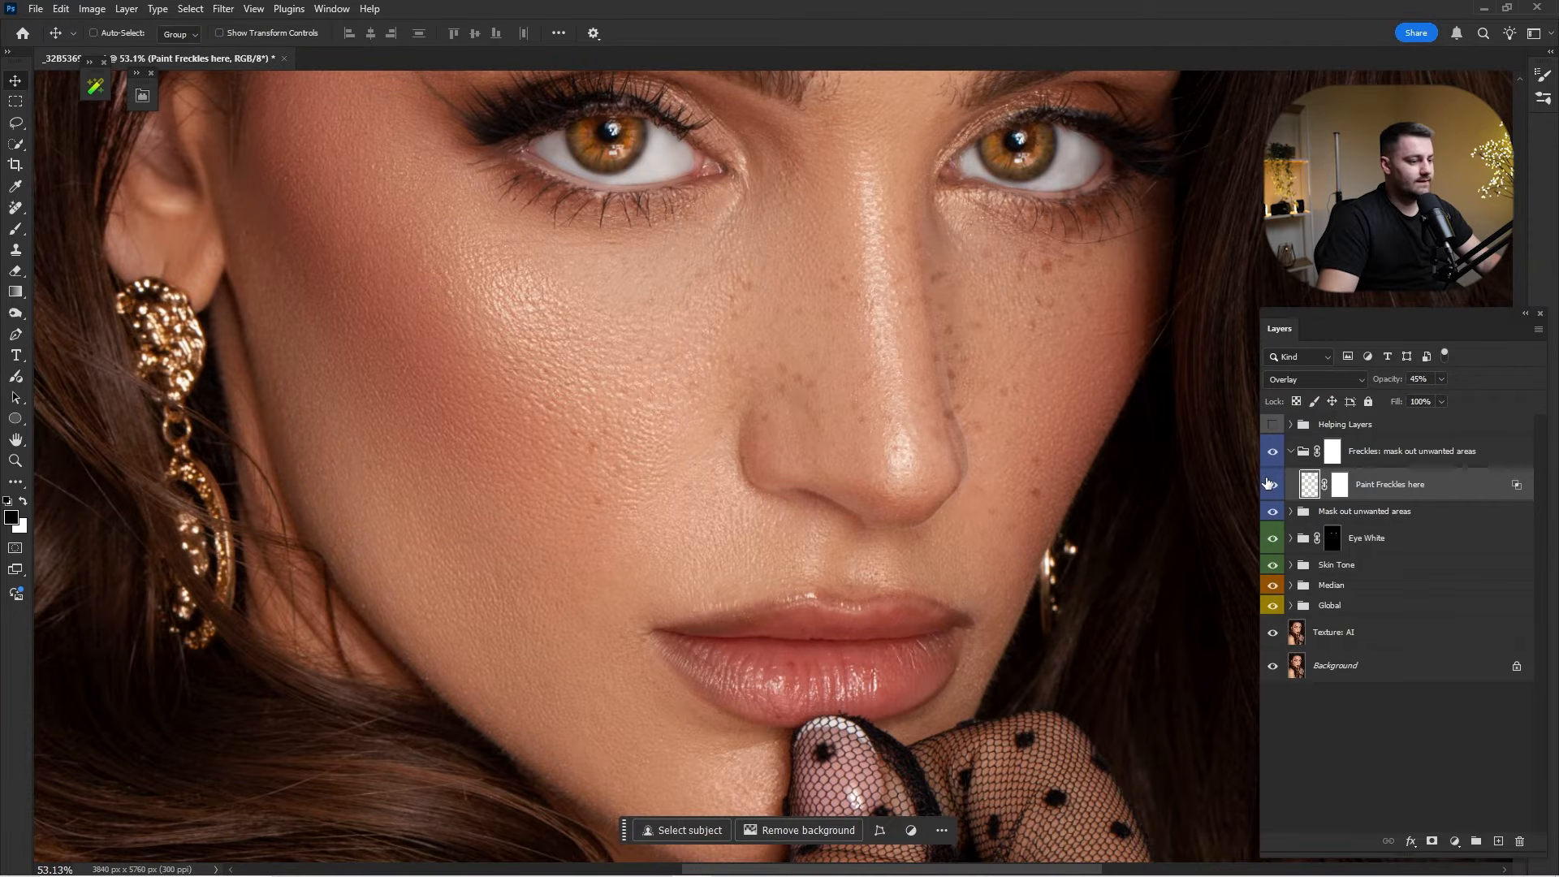
left_click(1268, 485)
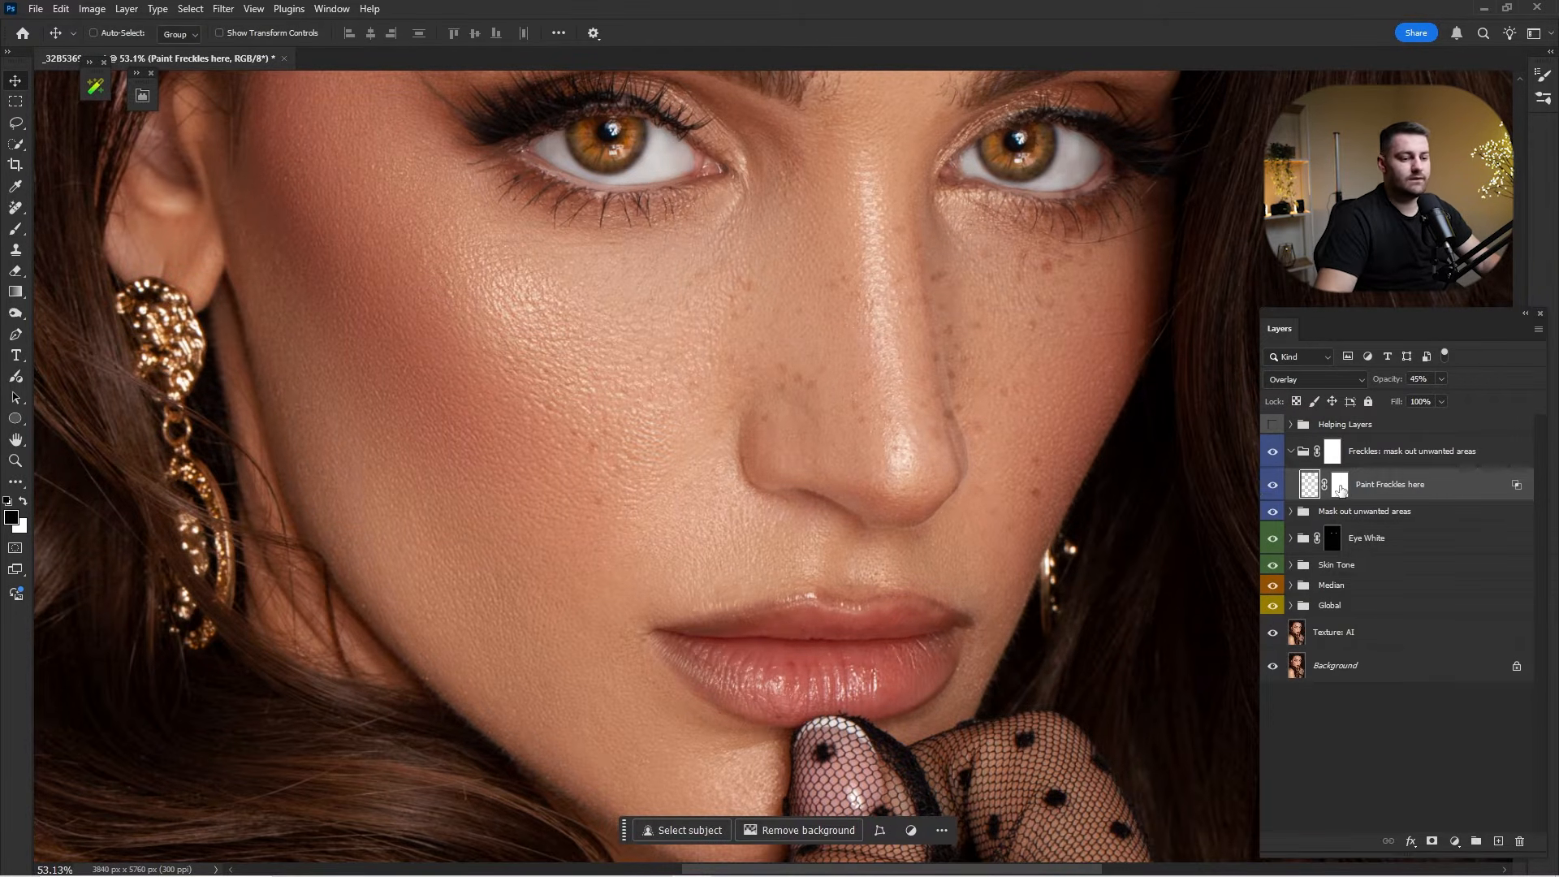
Mask out freckles under the far eye and on the far cheek with a 500 px soft round brush at 0% hardness.
left_click(1340, 486)
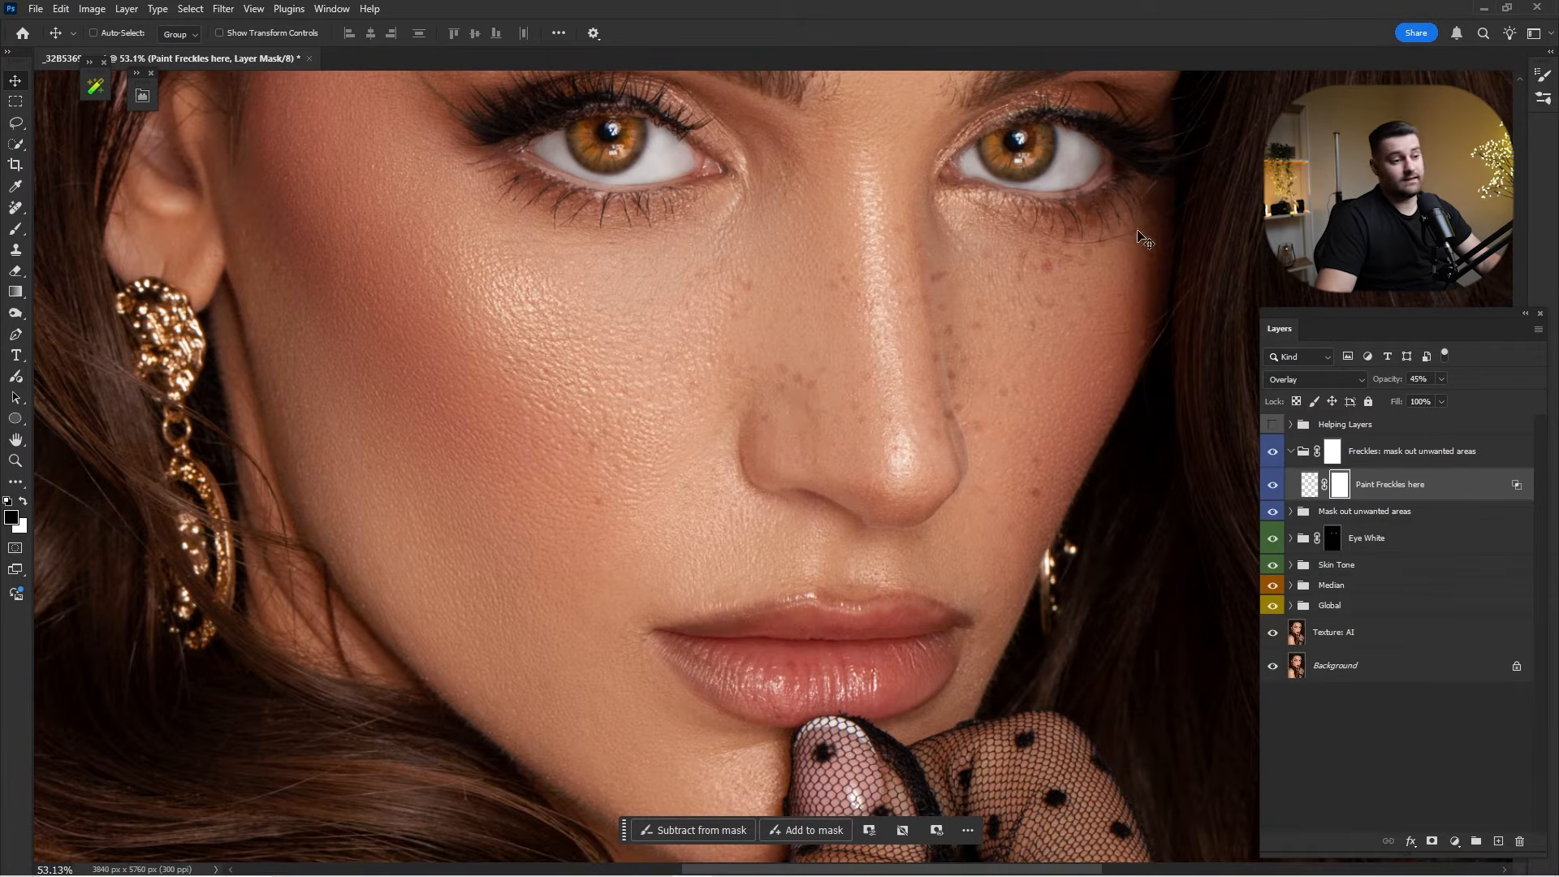
key("b")
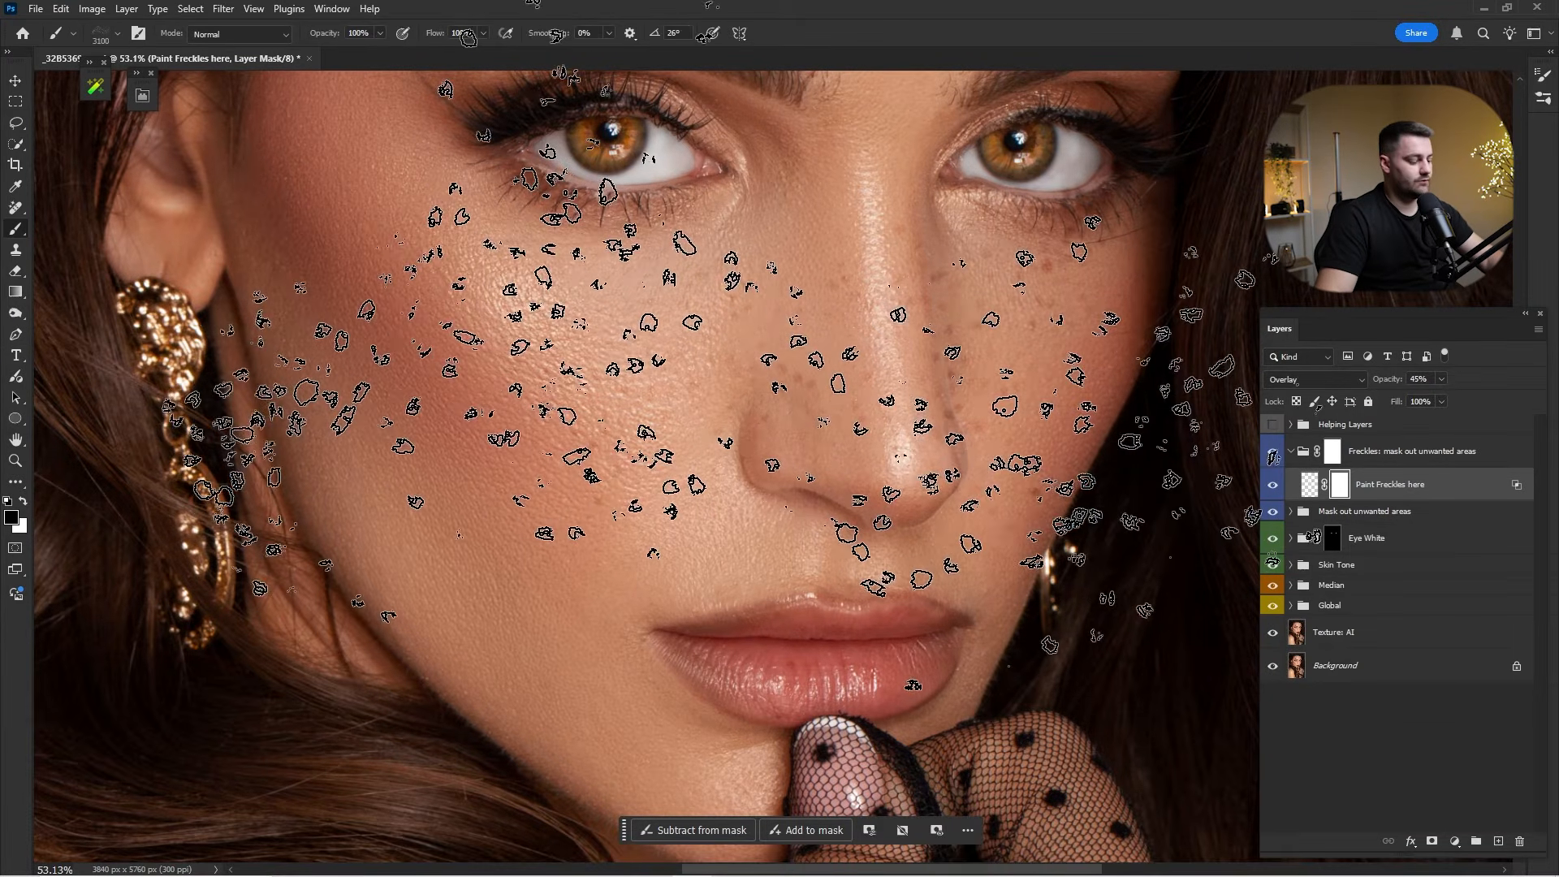
right_click(905, 288)
left_click(949, 422)
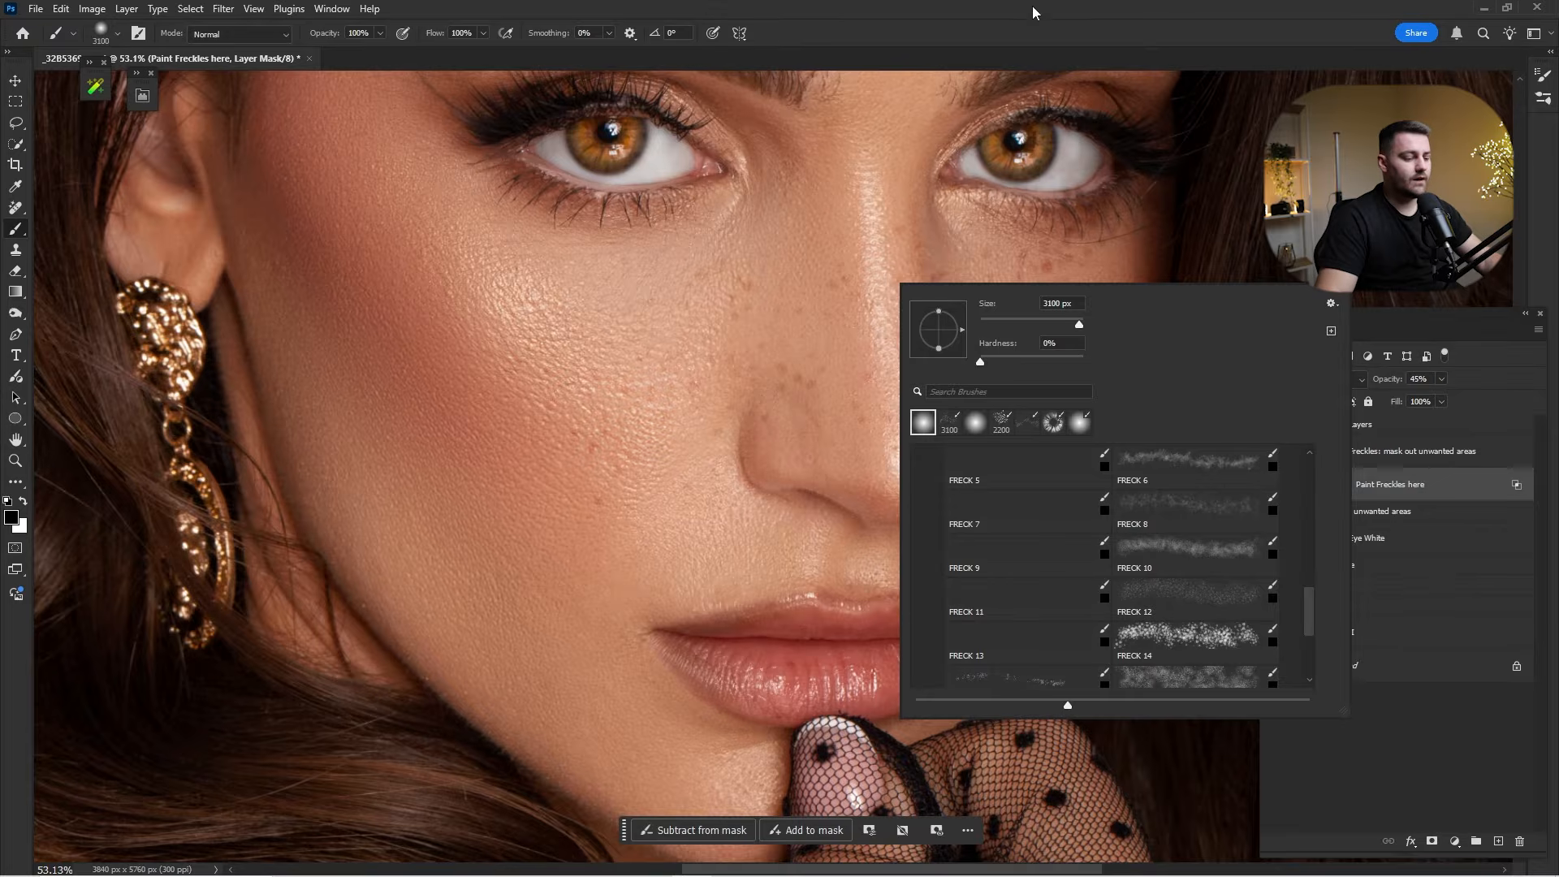
key("Return")
key("bracketleft")
key("bracketleft")
key("bracketleft")
key("bracketleft")
key("bracketleft")
key("bracketleft")
key("bracketleft")
key("bracketleft")
key("bracketleft")
key("bracketleft")
key("bracketleft")
key("bracketleft")
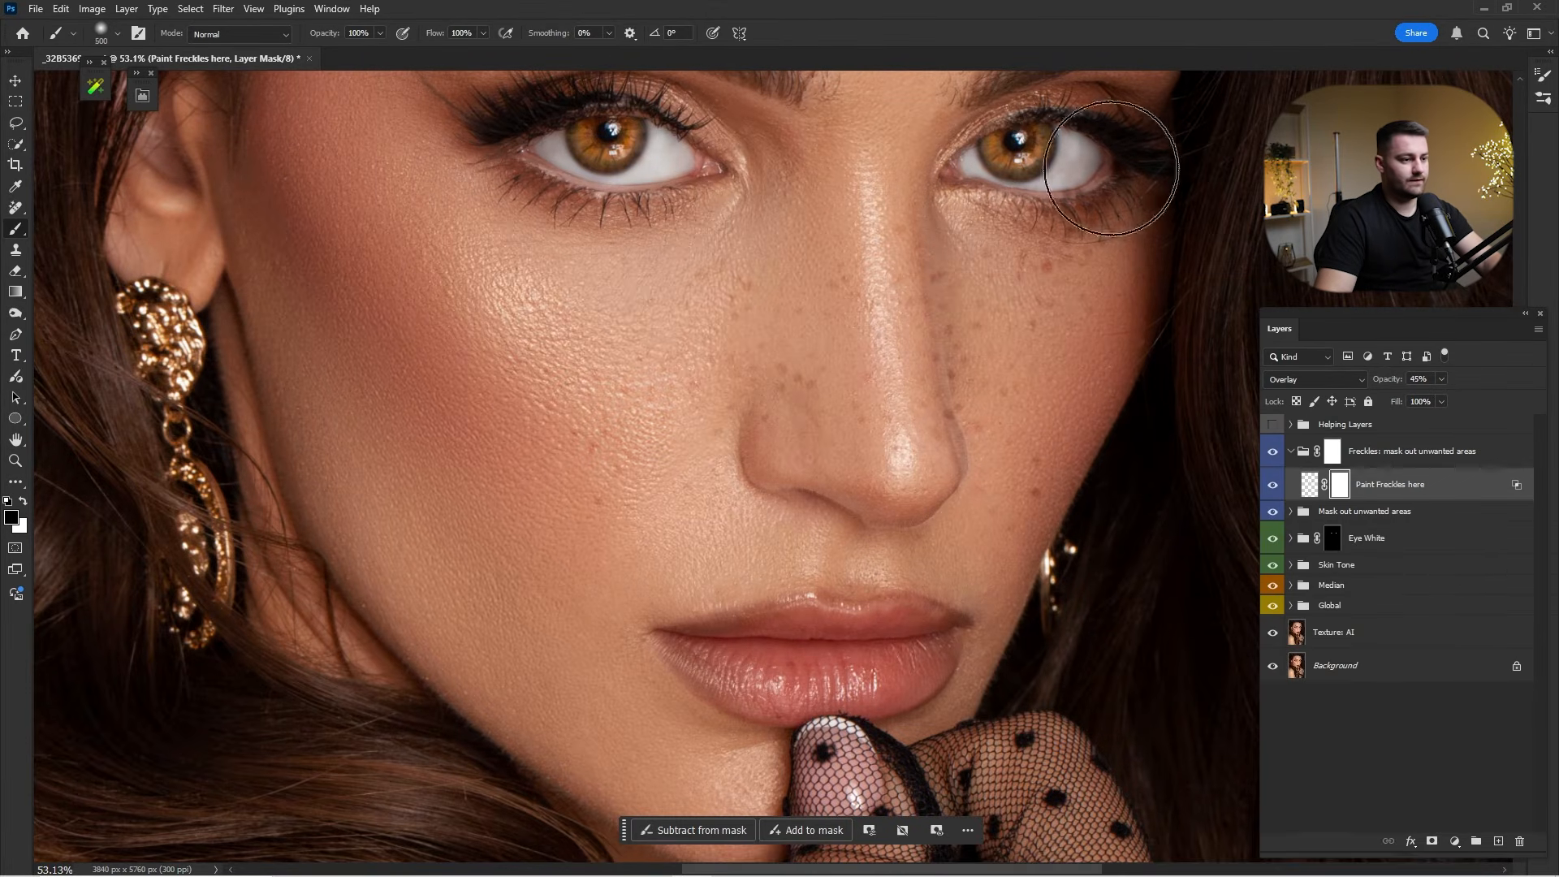
left_click_drag(1037, 220, 1046, 146)
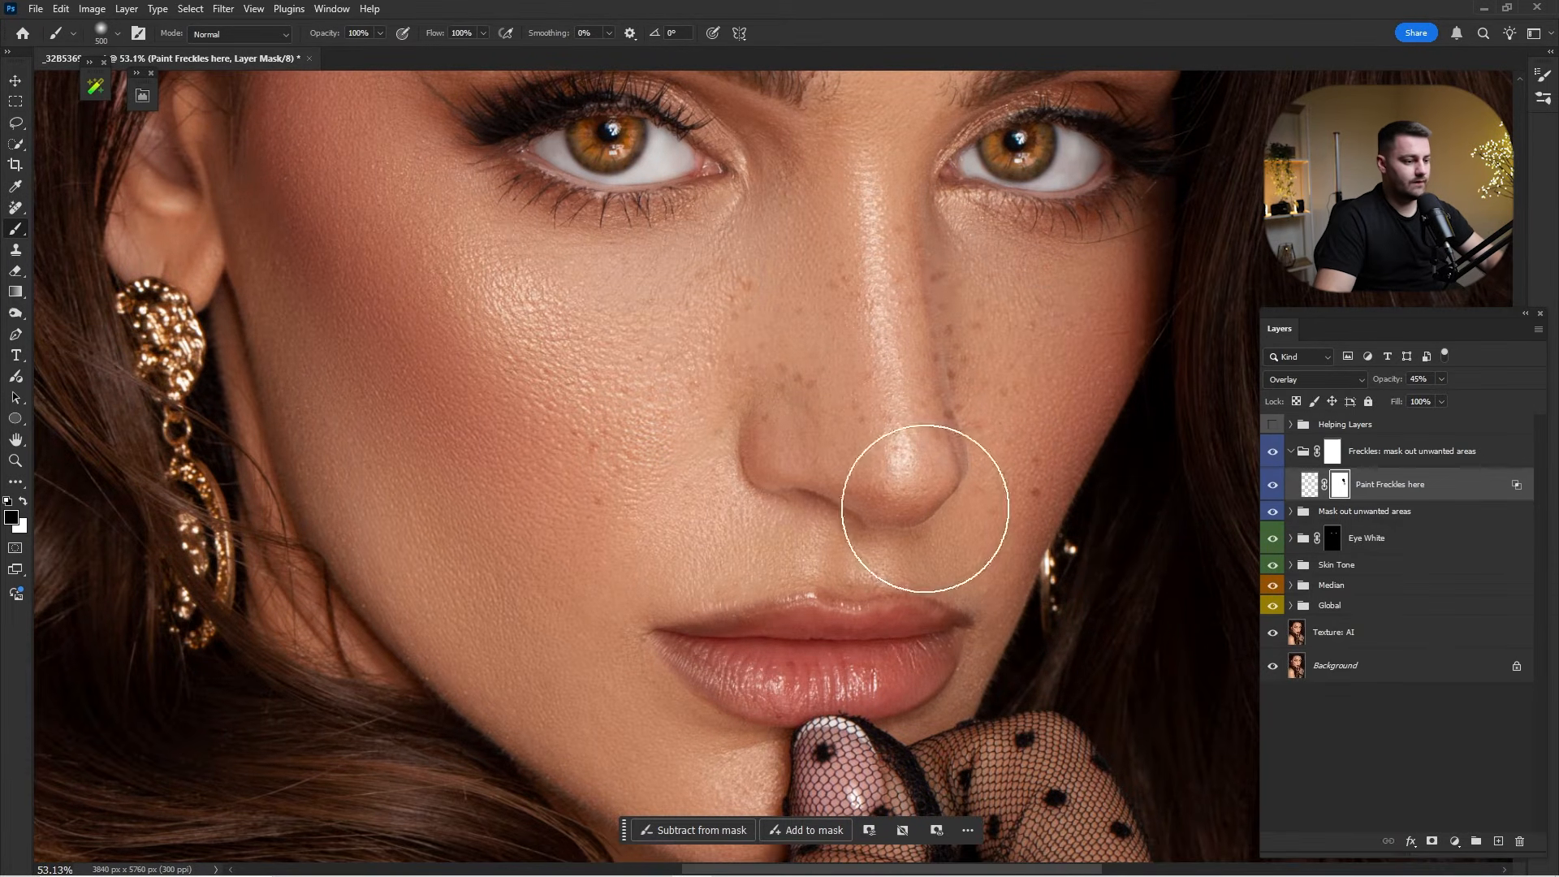
key("bracketright")
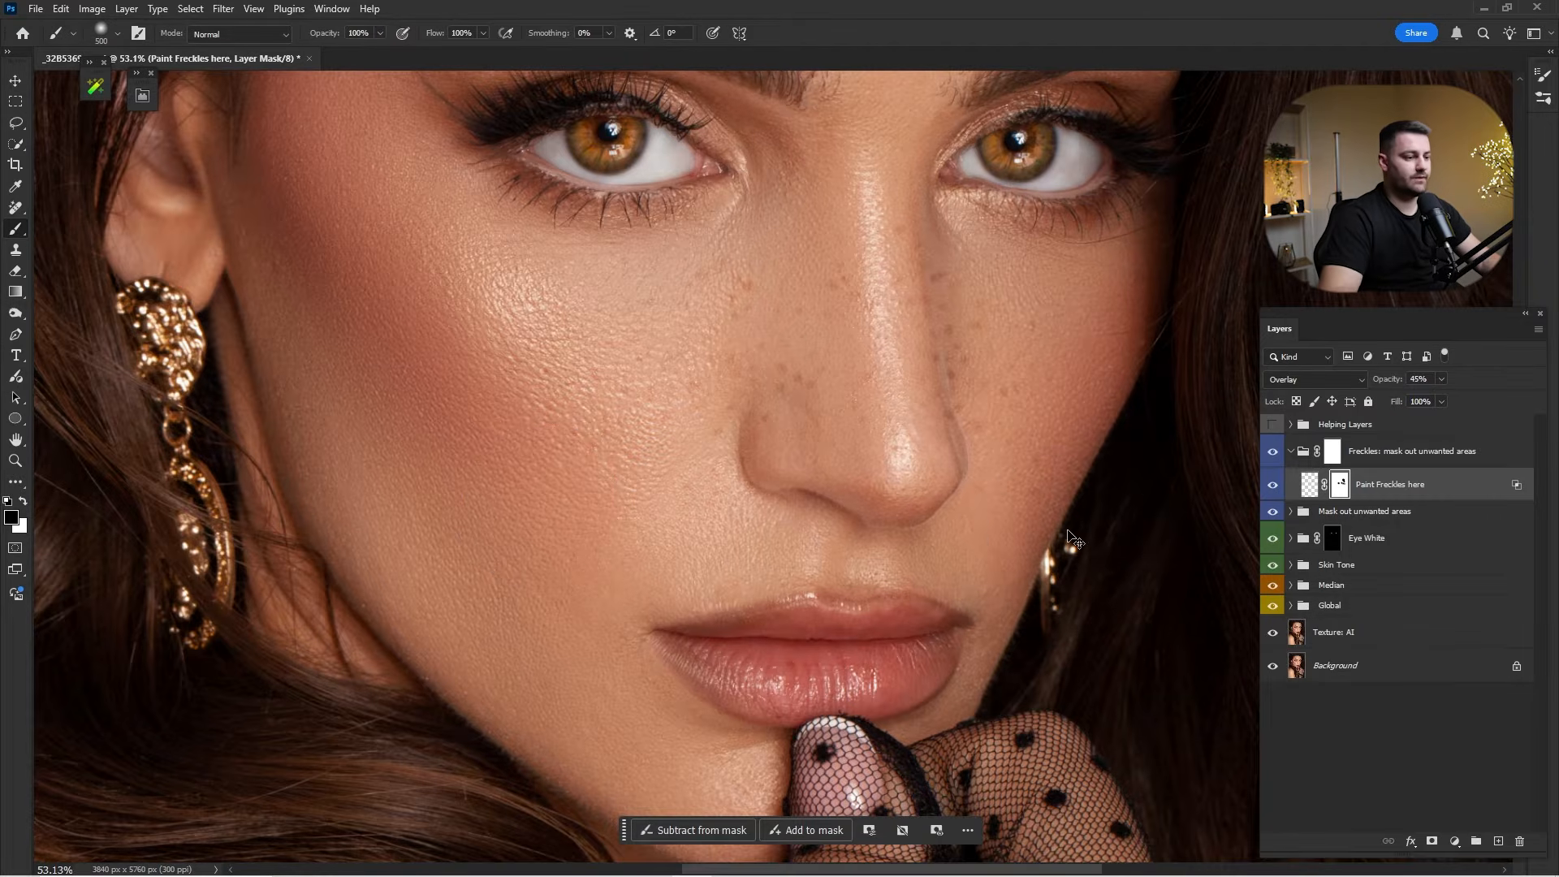
key("ctrl+0")
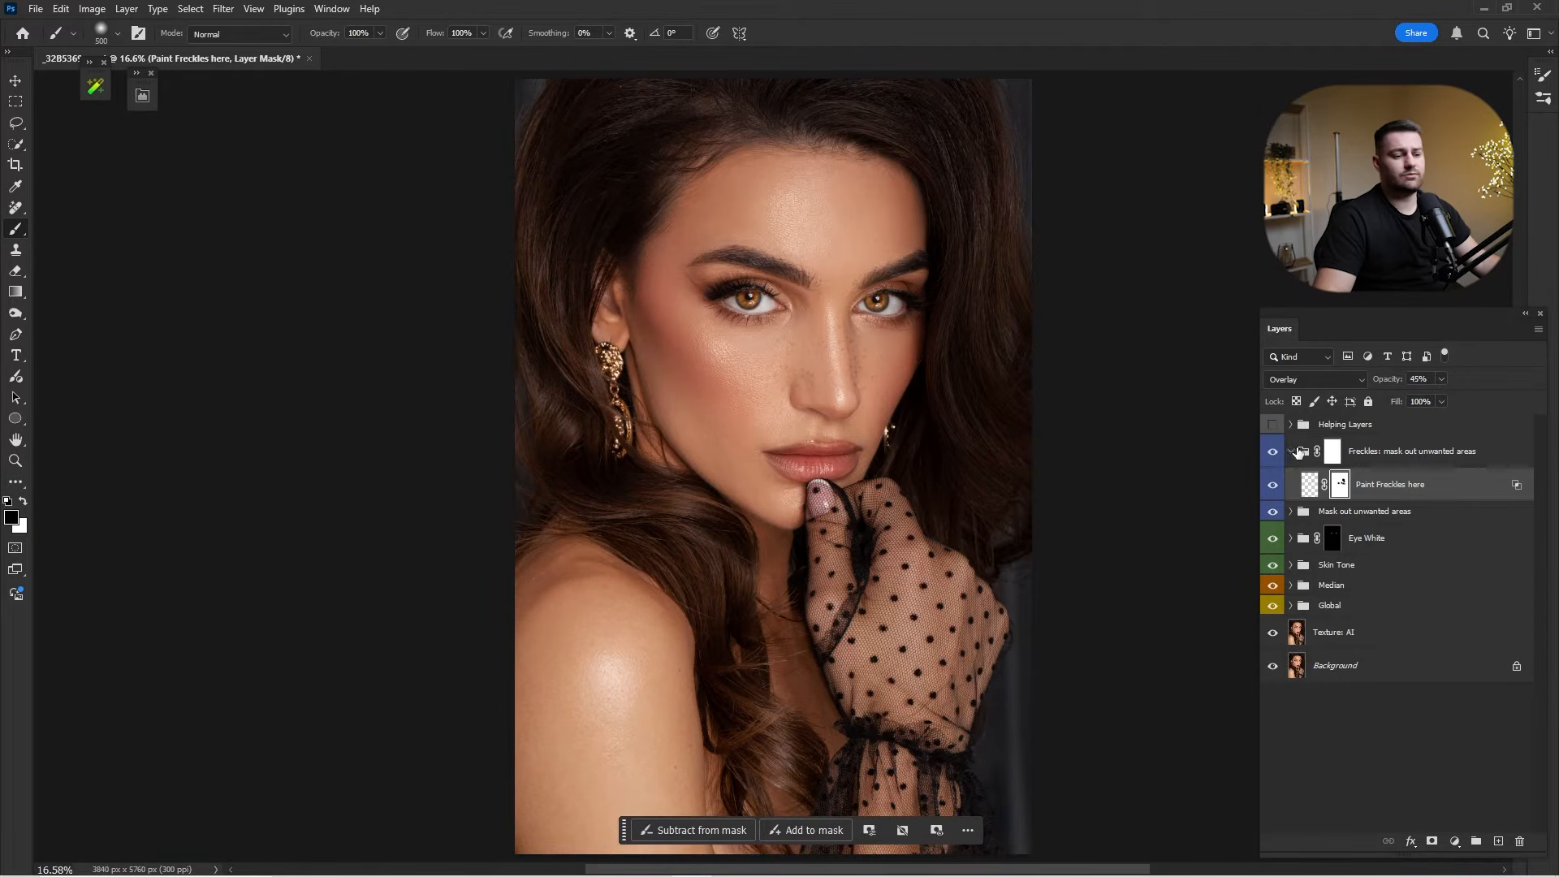
Collapse the Freckles group and add a Brows layer from the Williams Academy tools, sampling the eyebrow color #21110c.
left_click(1292, 452)
left_click(96, 88)
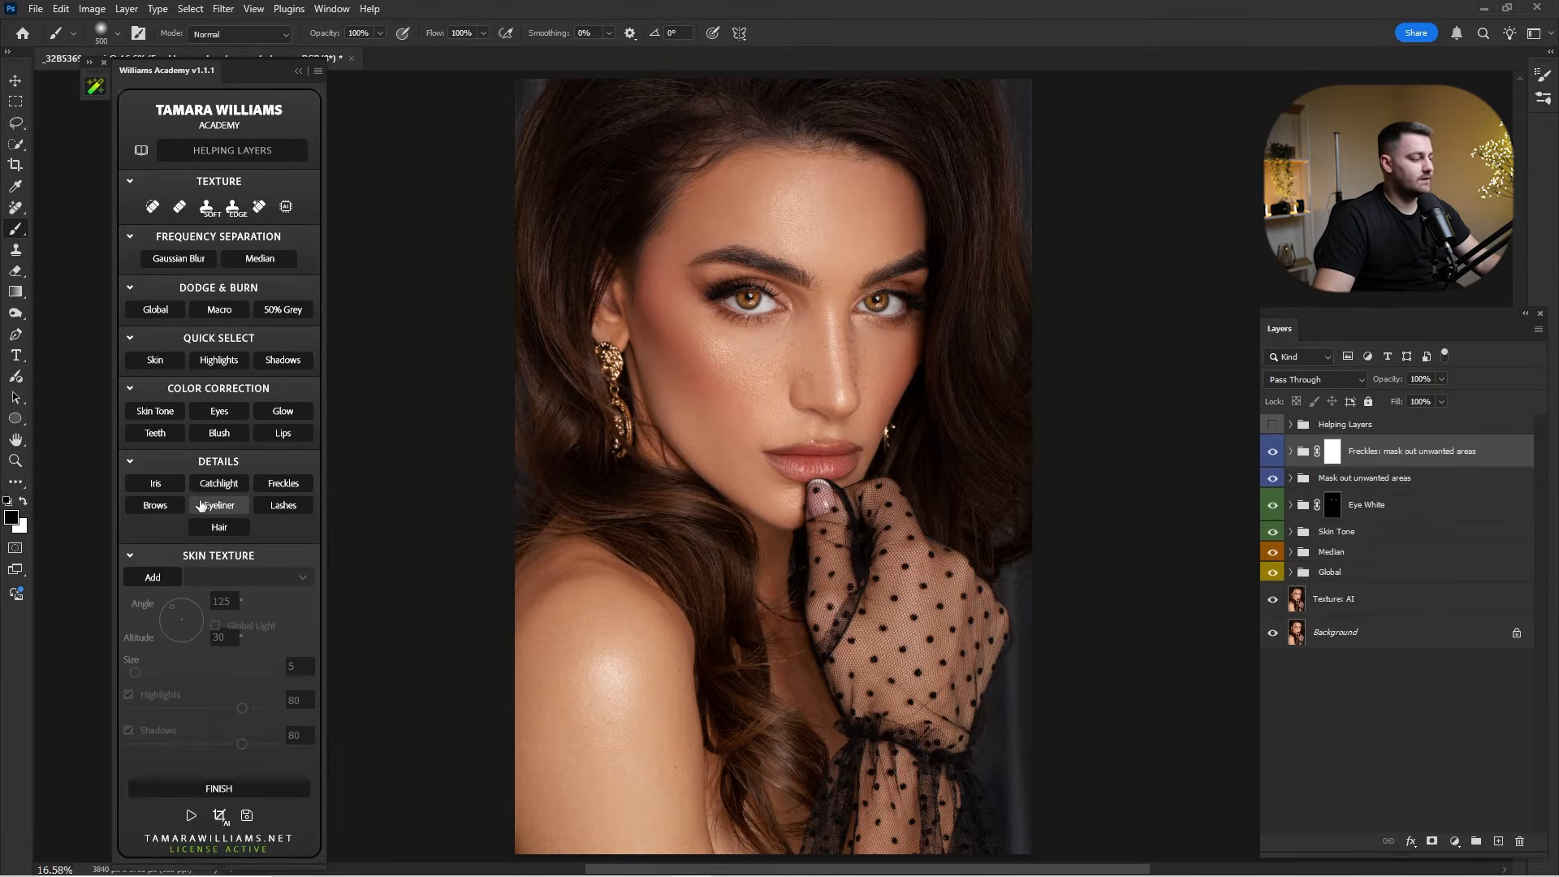
left_click(155, 506)
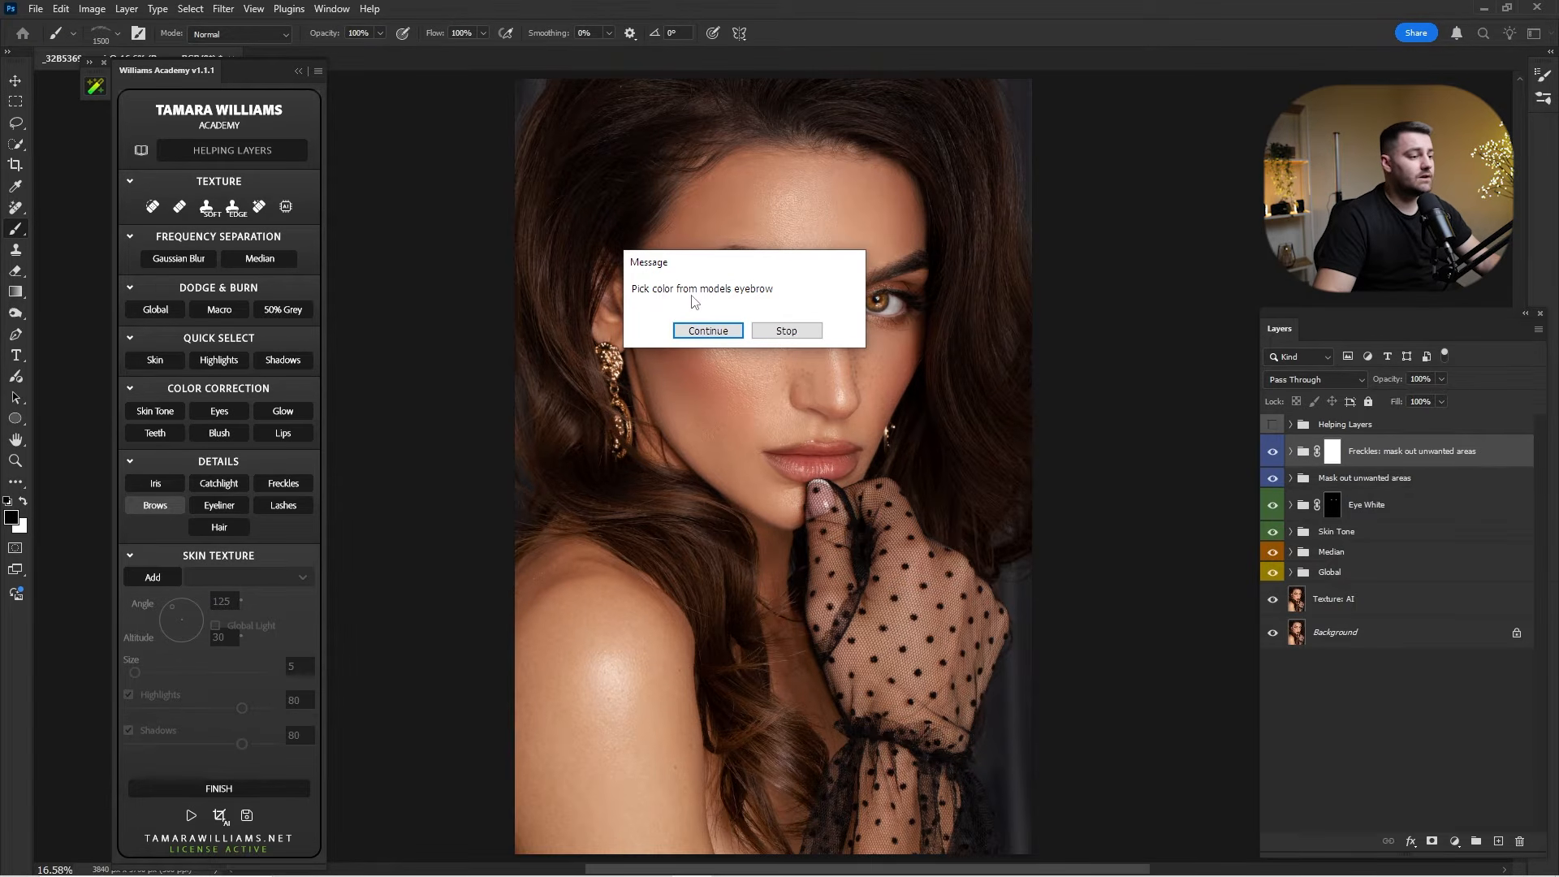
left_click(718, 339)
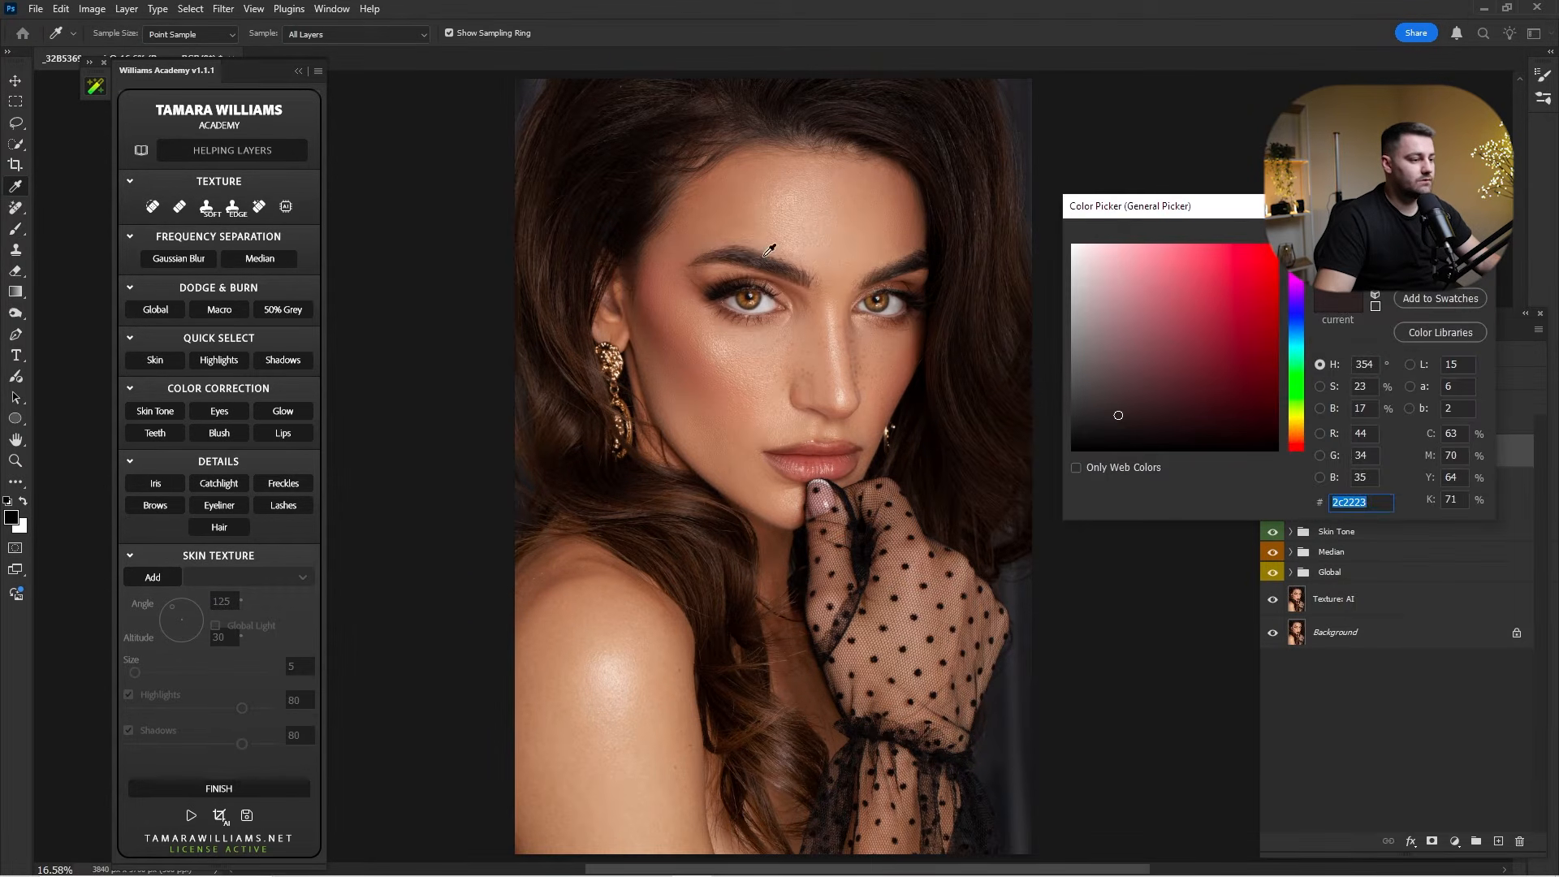
left_click(767, 258)
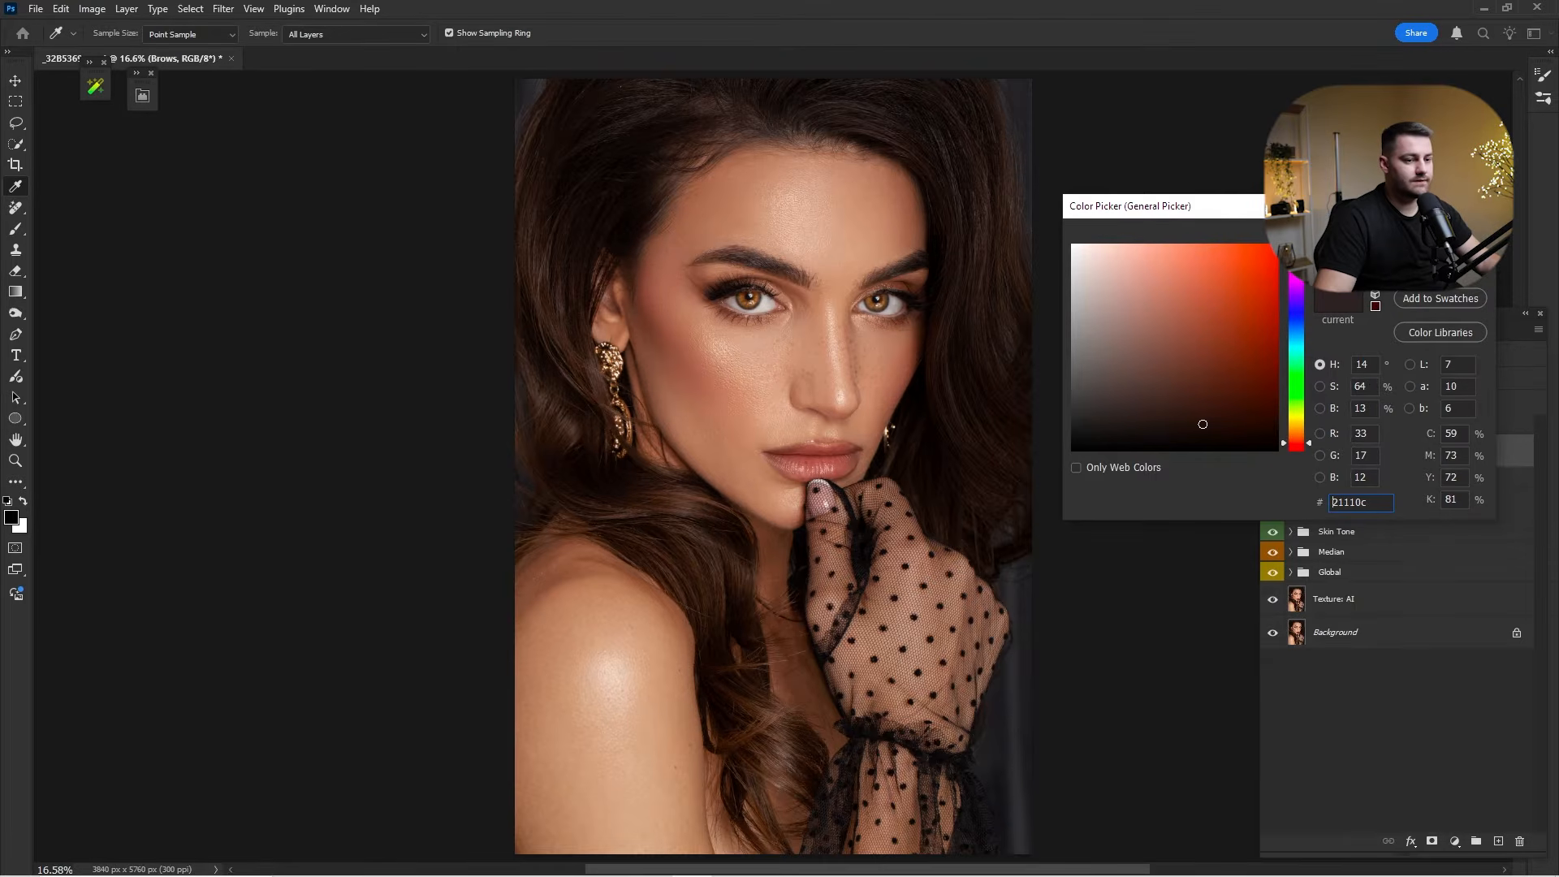
key("Return")
Frame the near eyebrow and open the EYEBROWS brush folder in the brush presets, collapsing the FRECKLES folder.
key("z")
left_click_drag(766, 270, 886, 292)
left_click(886, 293)
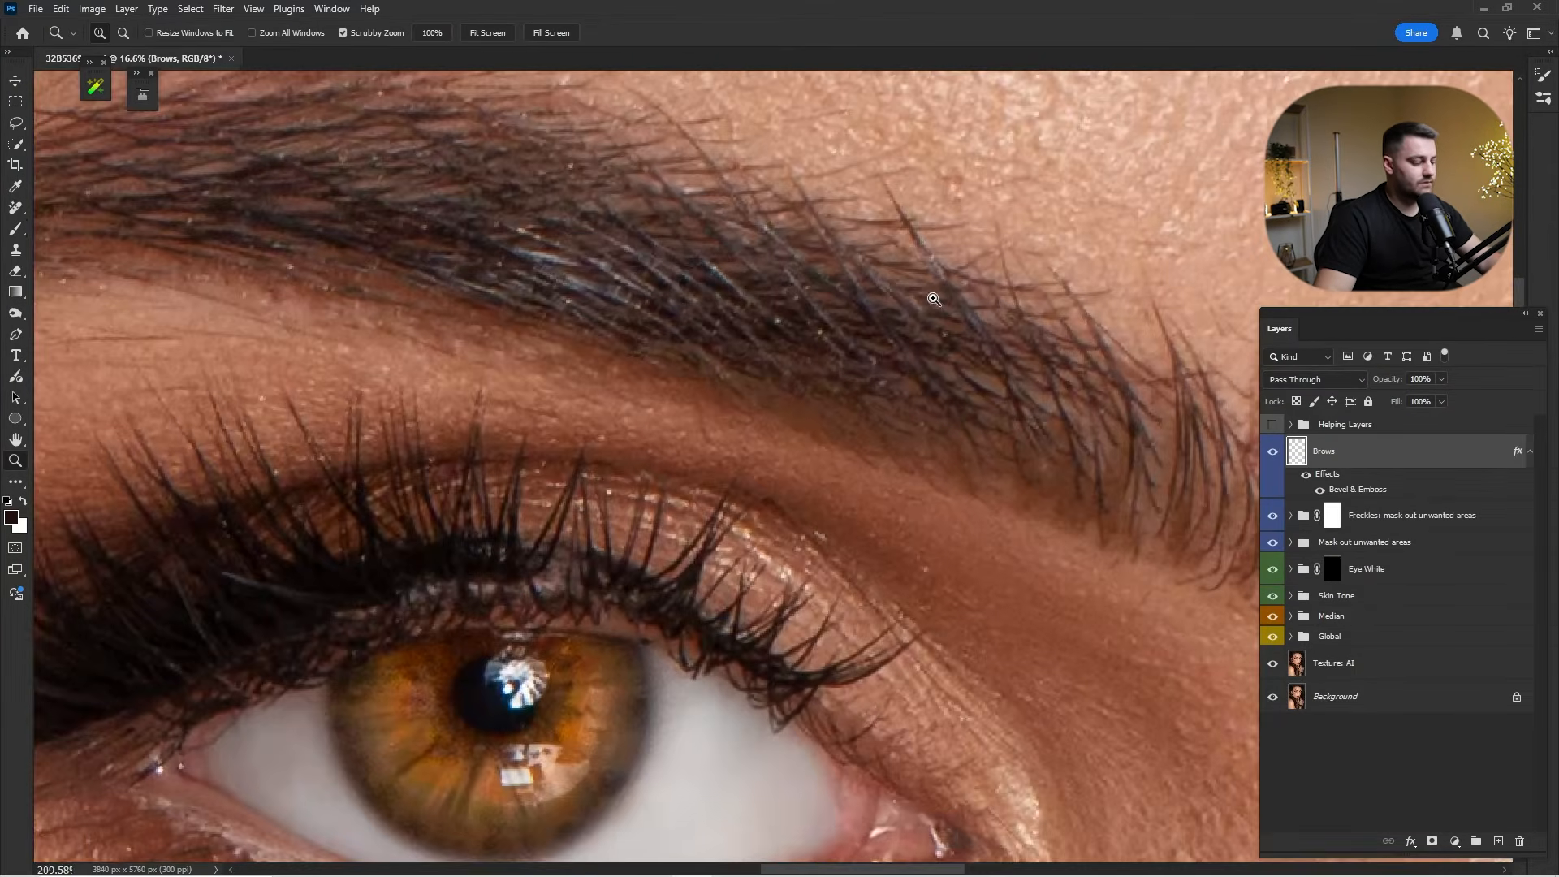
key("i")
left_click(790, 314)
scroll(888, 312, "down", 6)
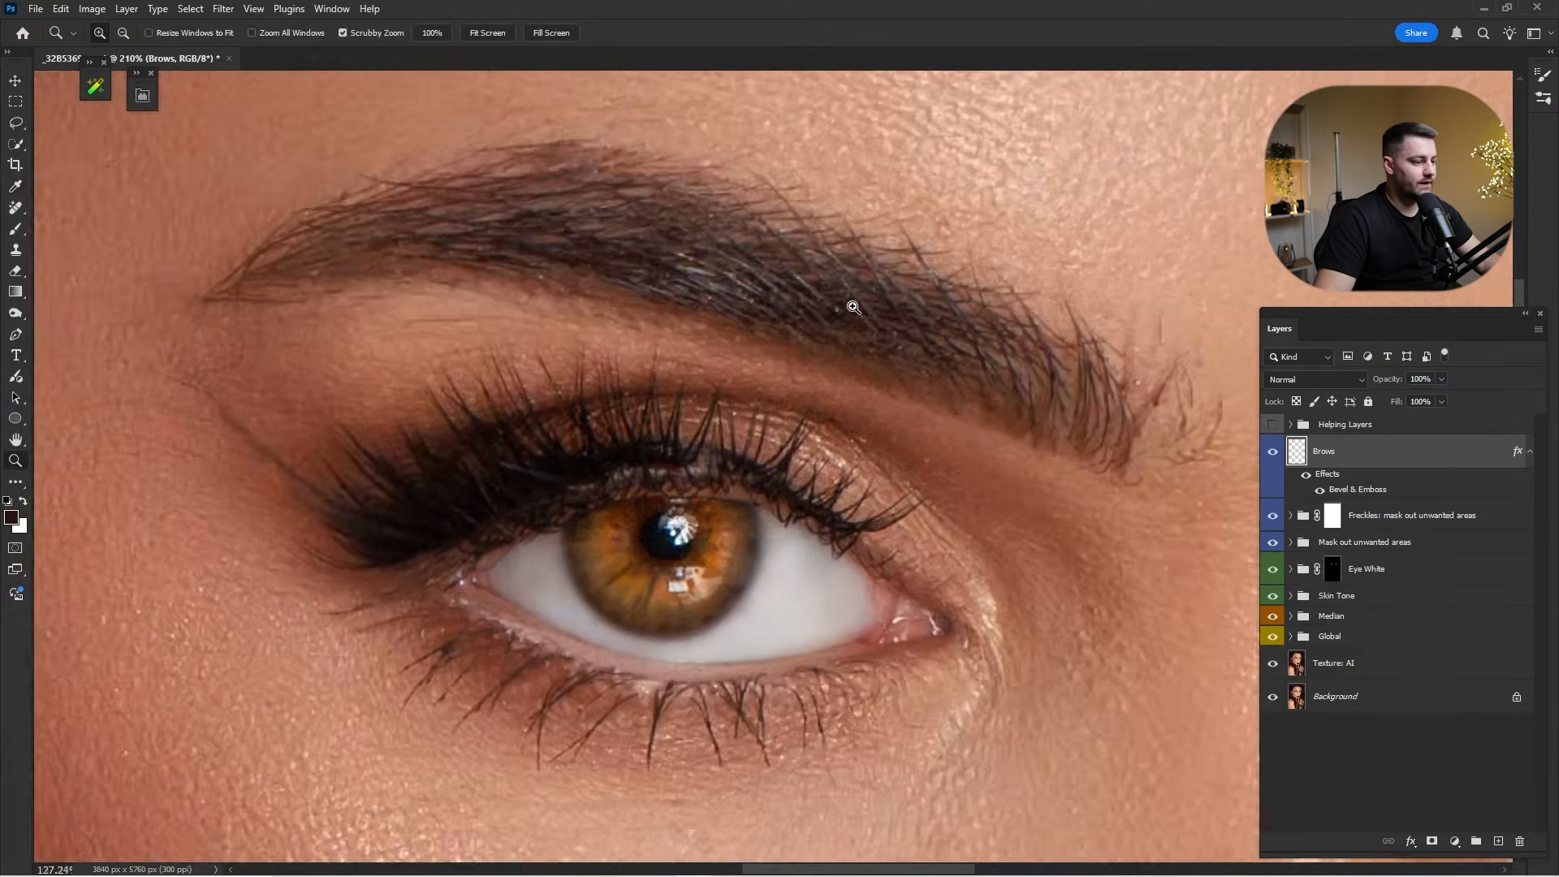
key("b")
right_click(888, 312)
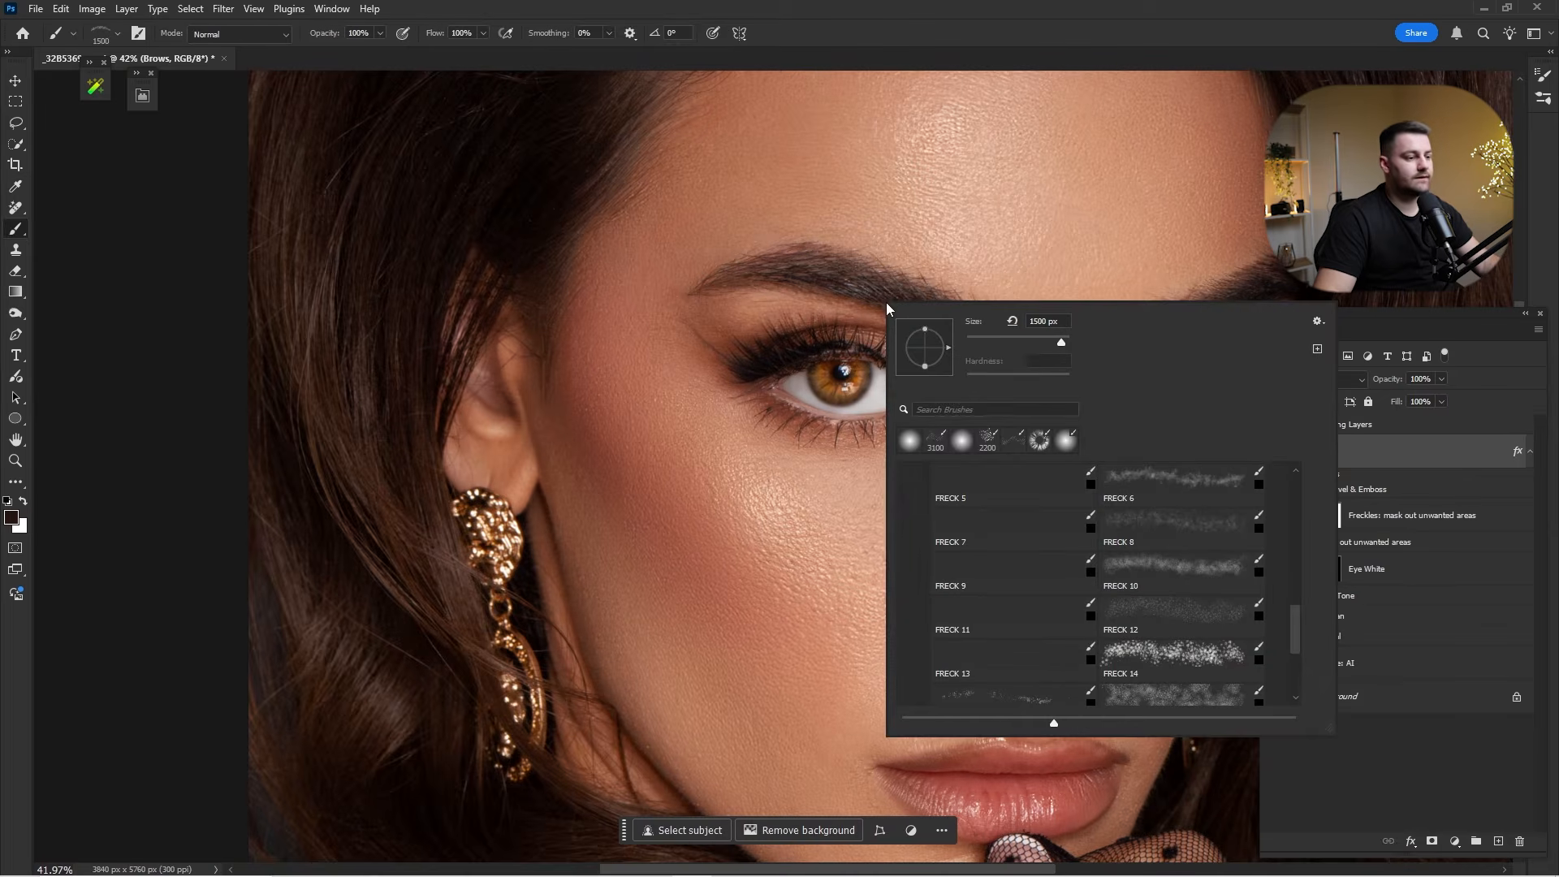
scroll(1232, 533, "up", 10)
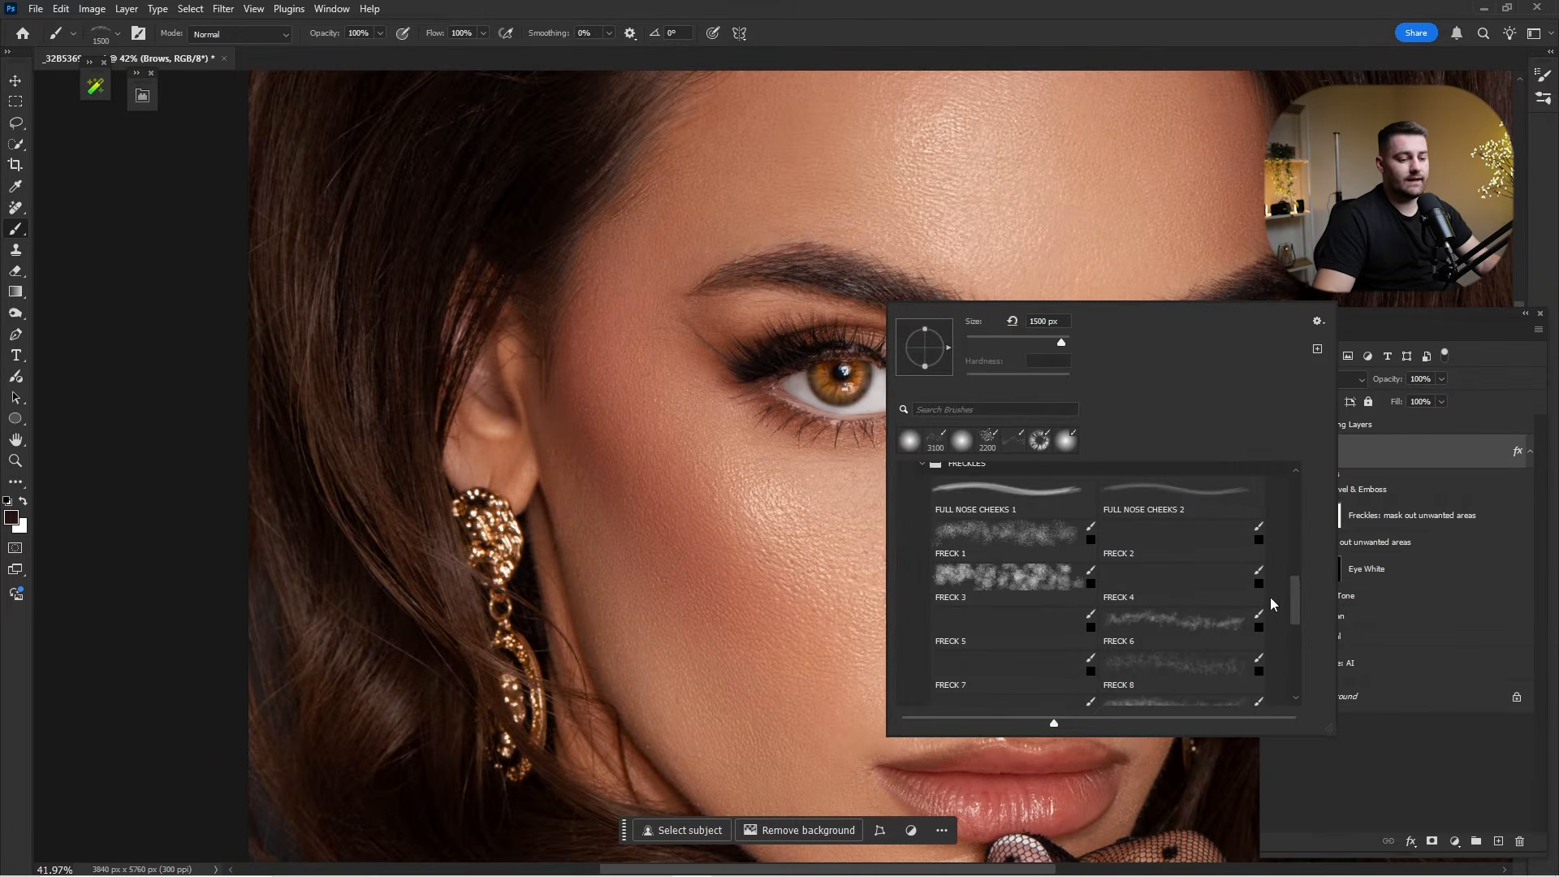
scroll(1303, 525, "down", 10)
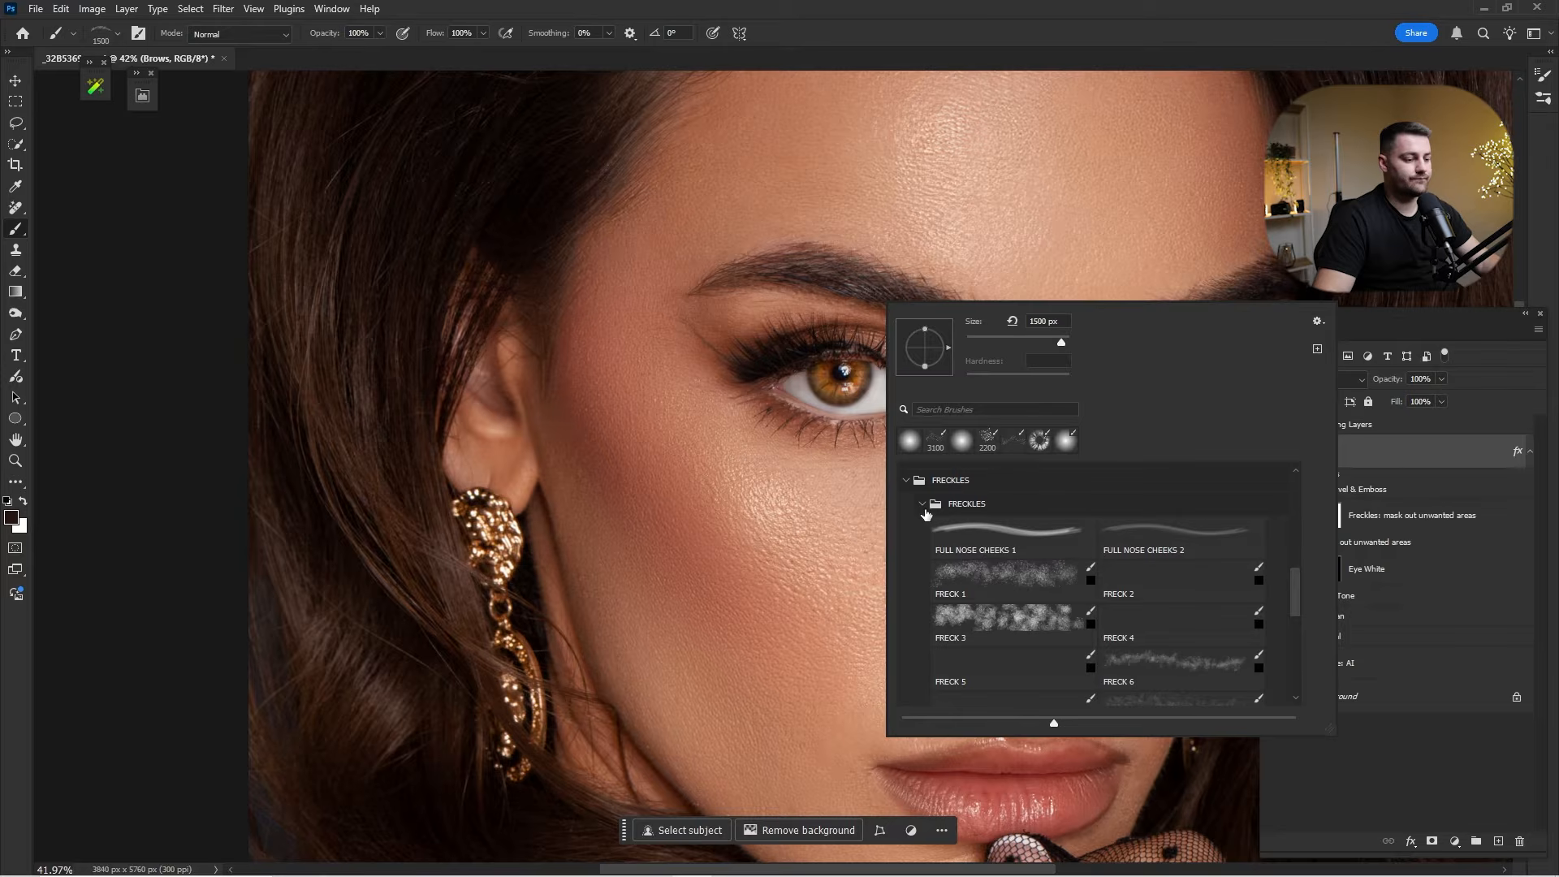
left_click(924, 510)
left_click(906, 670)
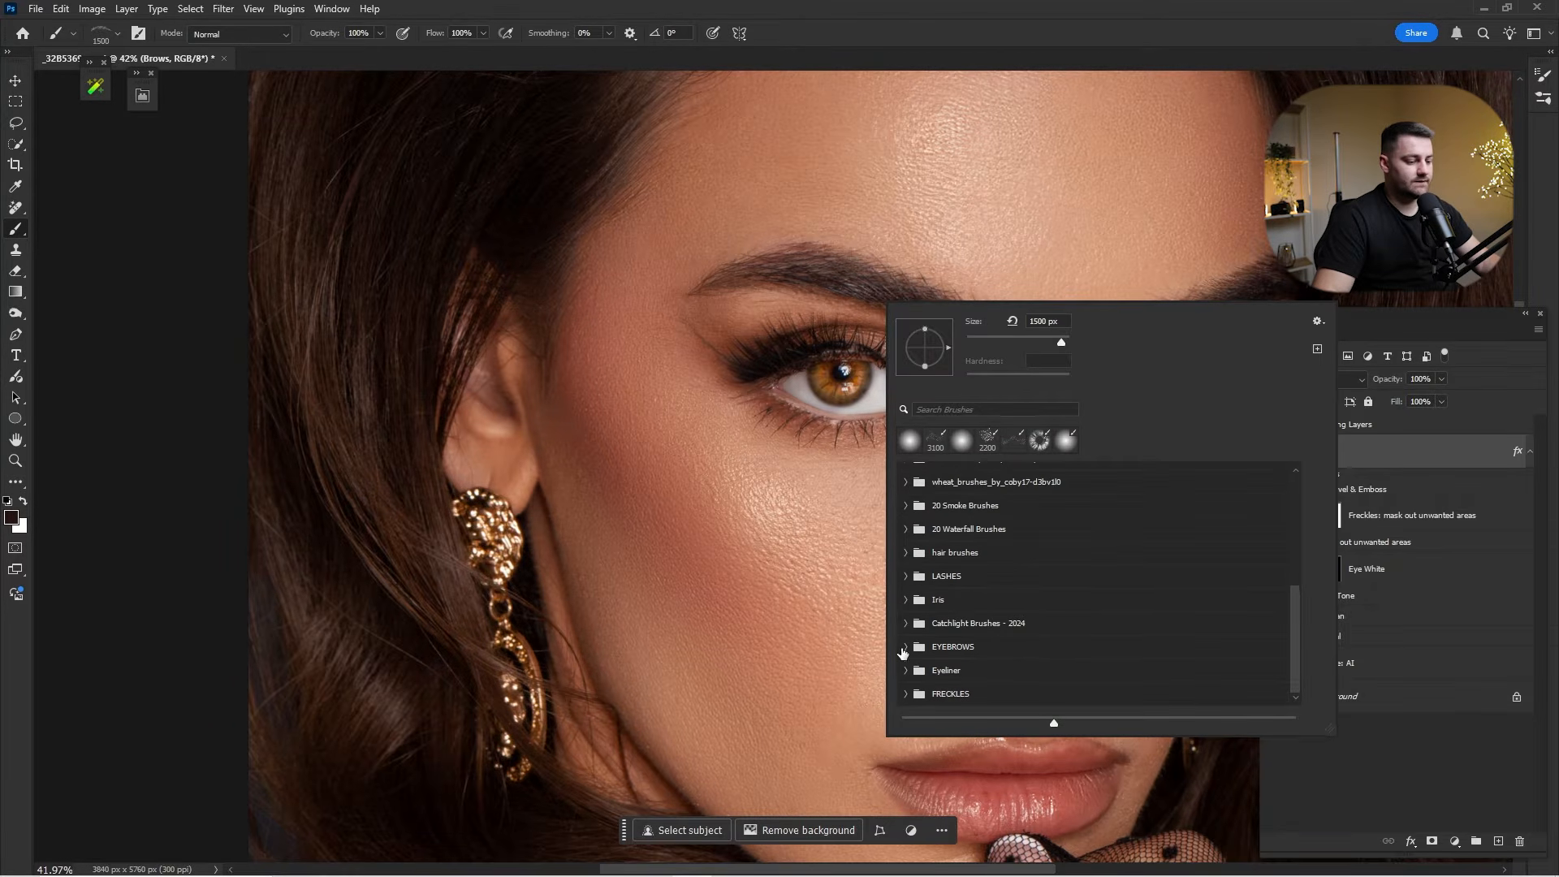
left_click(907, 646)
left_click(921, 647)
scroll(1007, 641, "down", 2)
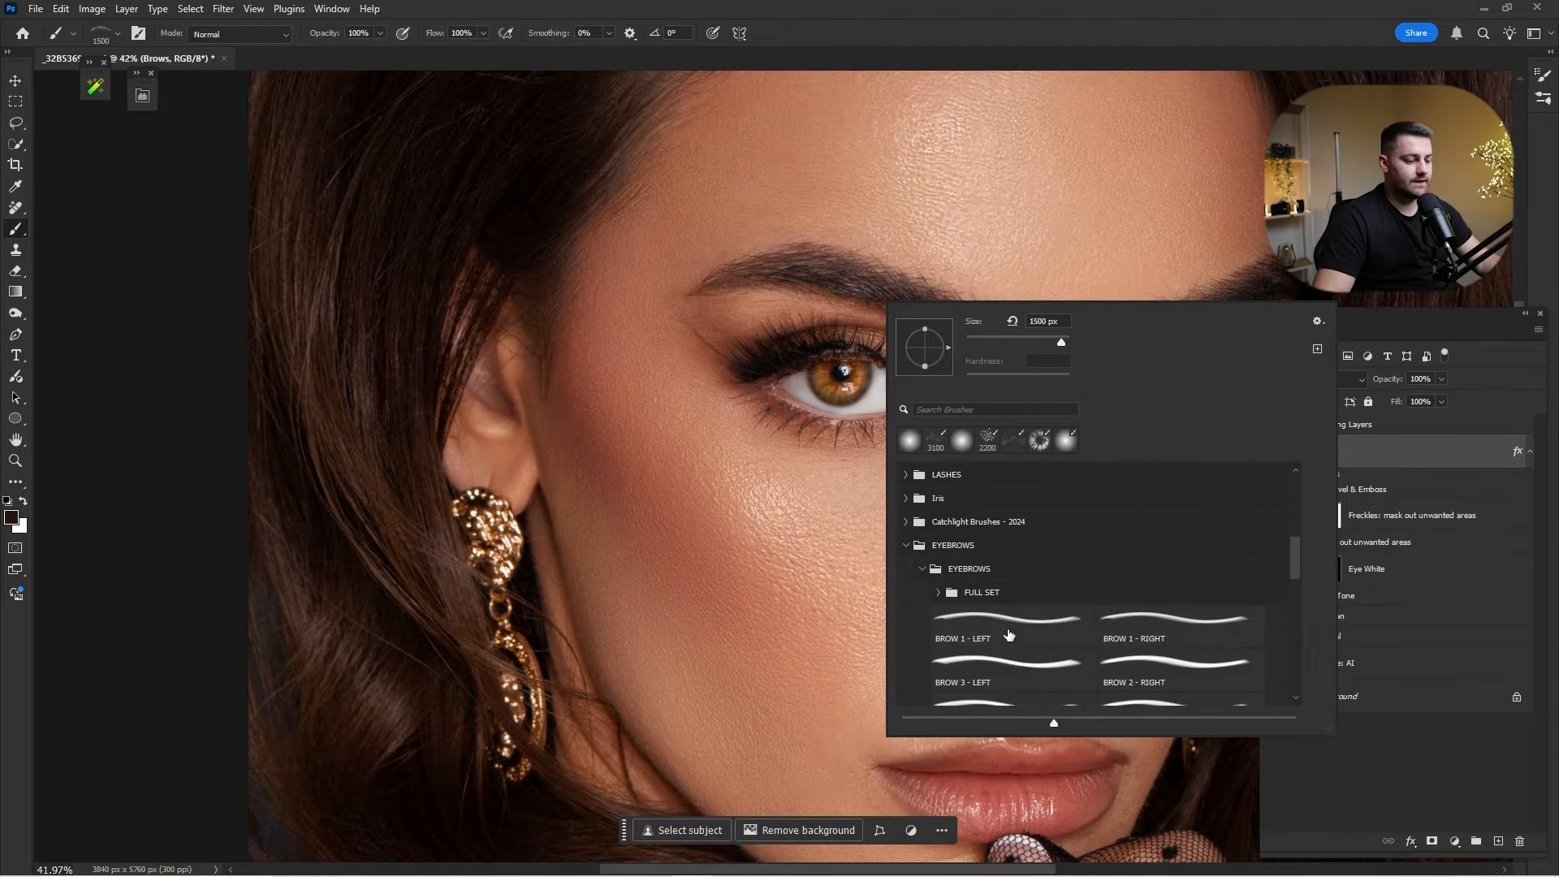
Try the BROW 1 - RIGHT and BROW 2 - RIGHT brushes and settle on BROW 3 - LEFT for the near eyebrow.
left_click(1013, 626)
left_click(1161, 633)
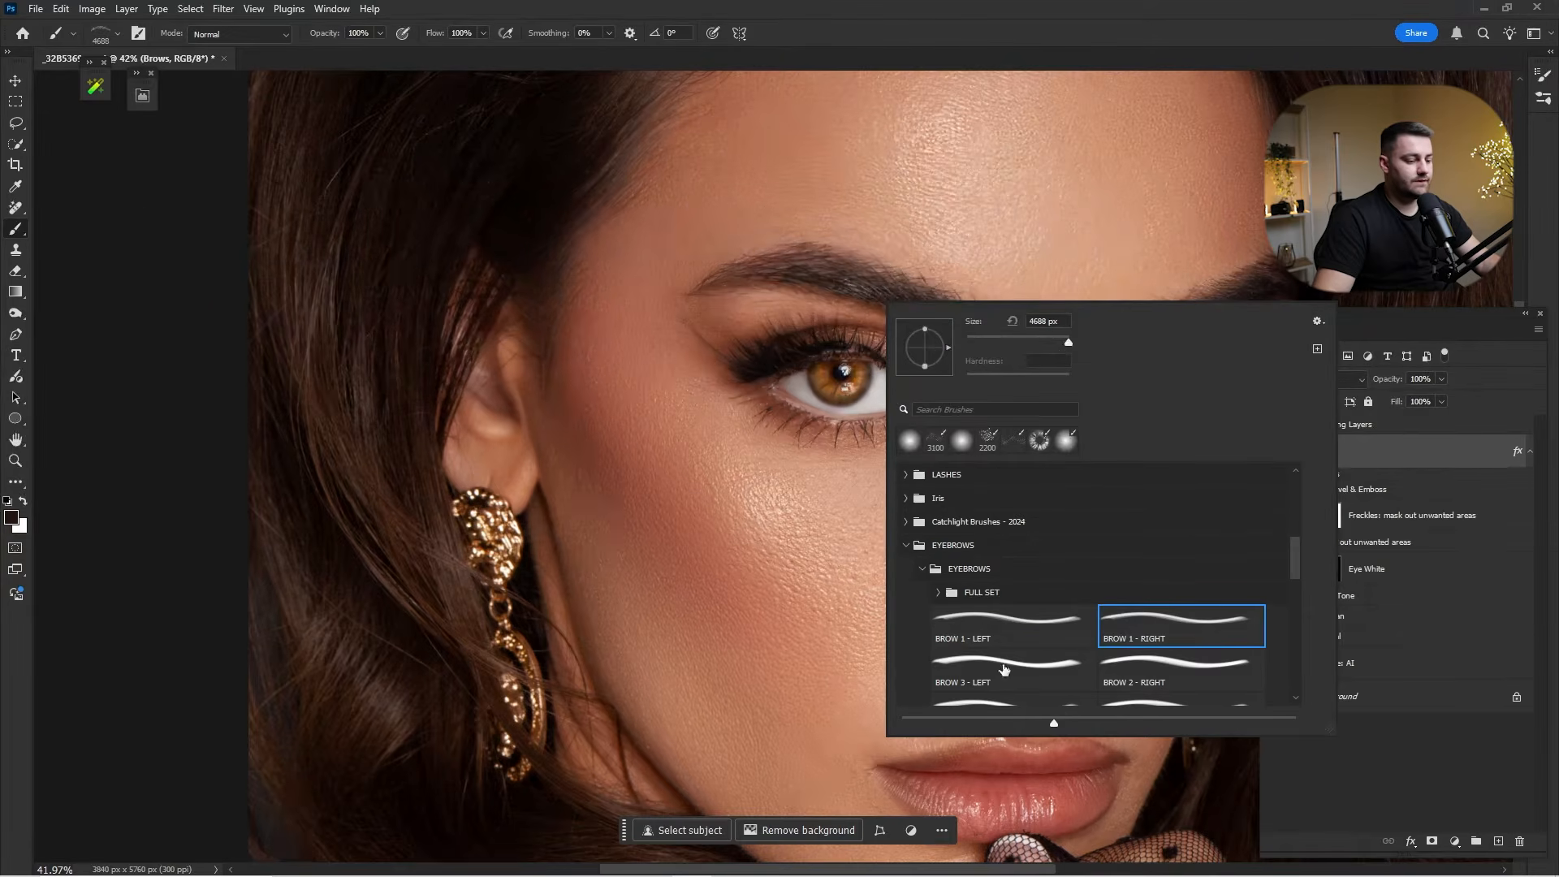
left_click(1112, 670)
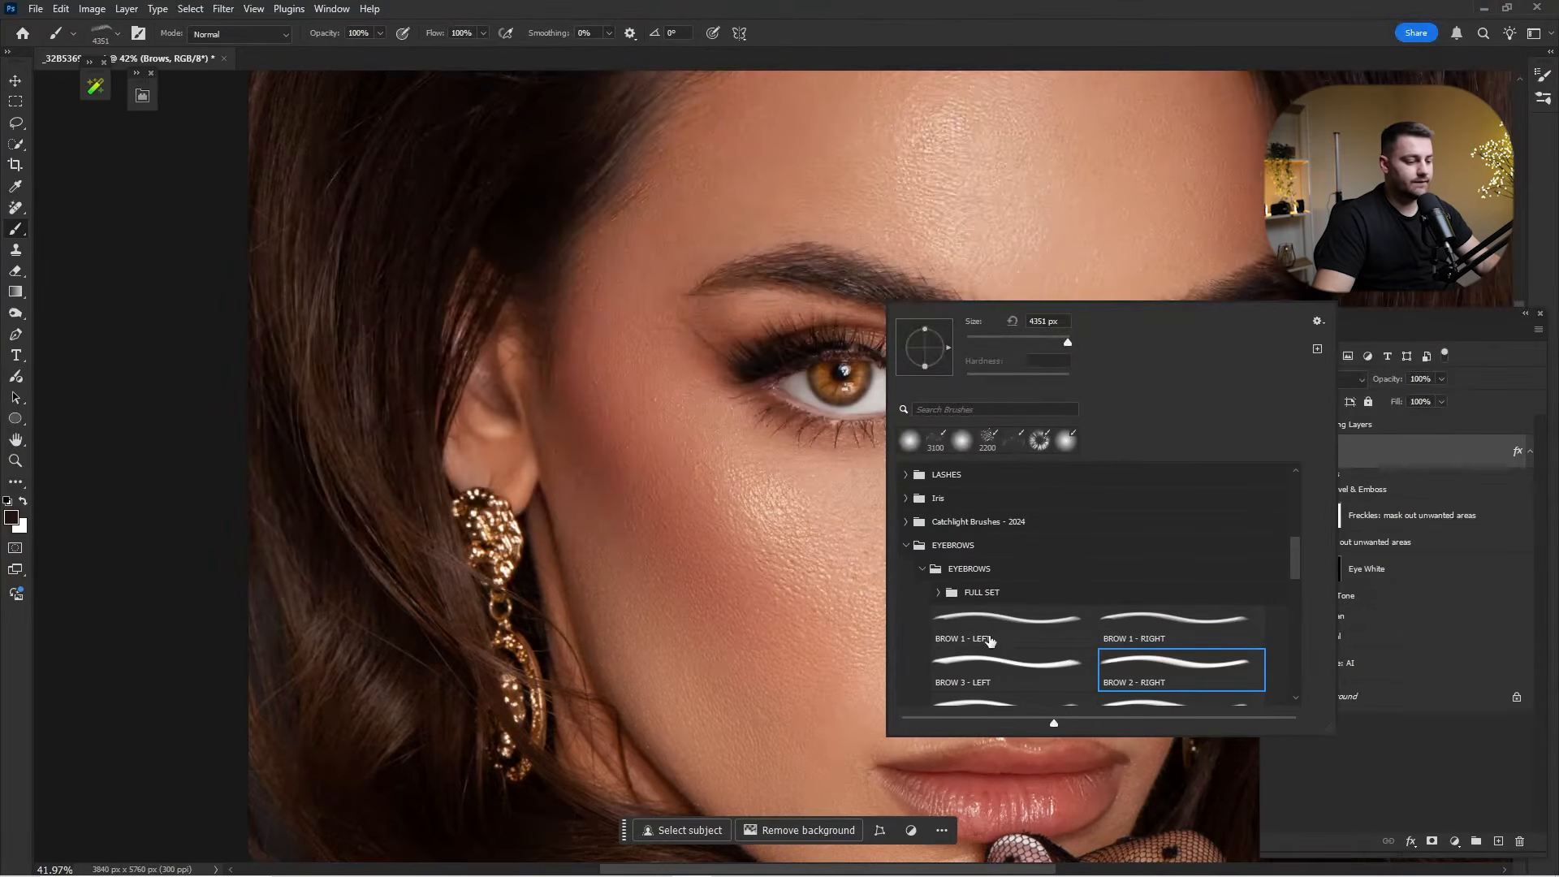
left_click(998, 668)
left_click(1029, 63)
Stamp brow hairs over the near eyebrow with the brush at 1000 px and rotated to -5°.
key("bracketleft")
key("bracketleft")
key("bracketleft")
key("bracketleft")
key("bracketleft")
key("bracketleft")
key("bracketleft")
key("bracketleft")
key("bracketleft")
key("bracketleft")
key("bracketleft")
key("bracketleft")
key("bracketleft")
key("bracketleft")
key("bracketleft")
key("bracketleft")
key("bracketleft")
key("bracketleft")
key("bracketleft")
key("bracketleft")
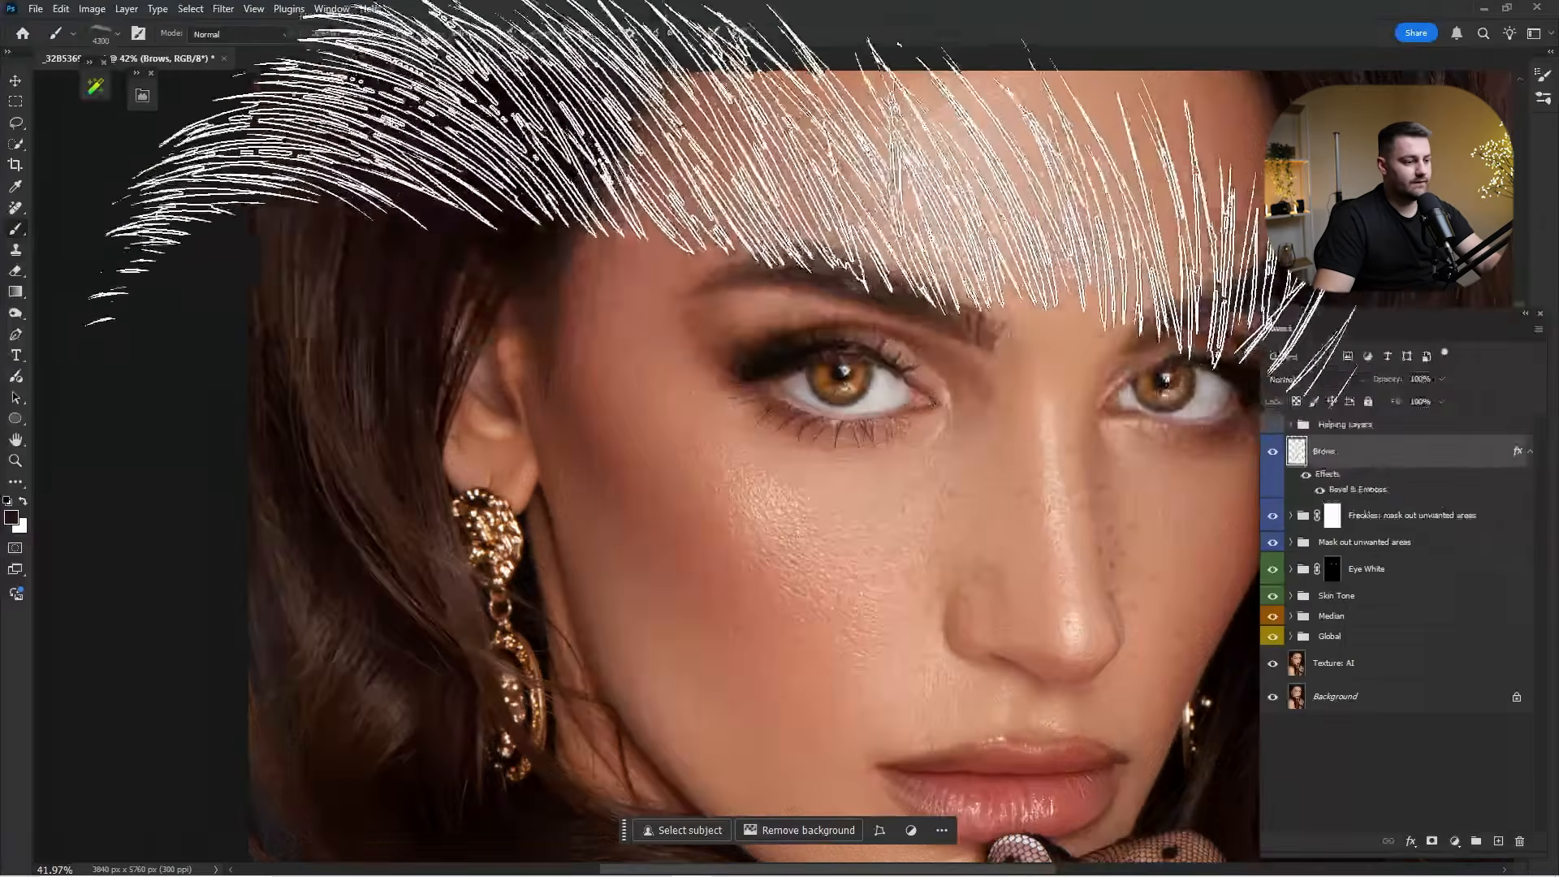
key("bracketleft")
key("bracketleft")
key("bracketleft")
key("bracketleft")
key("bracketleft")
key("bracketleft")
key("bracketleft")
key("bracketleft")
key("bracketleft")
key("bracketleft")
key("bracketleft")
key("bracketleft")
key("Right")
key("Right")
key("Right")
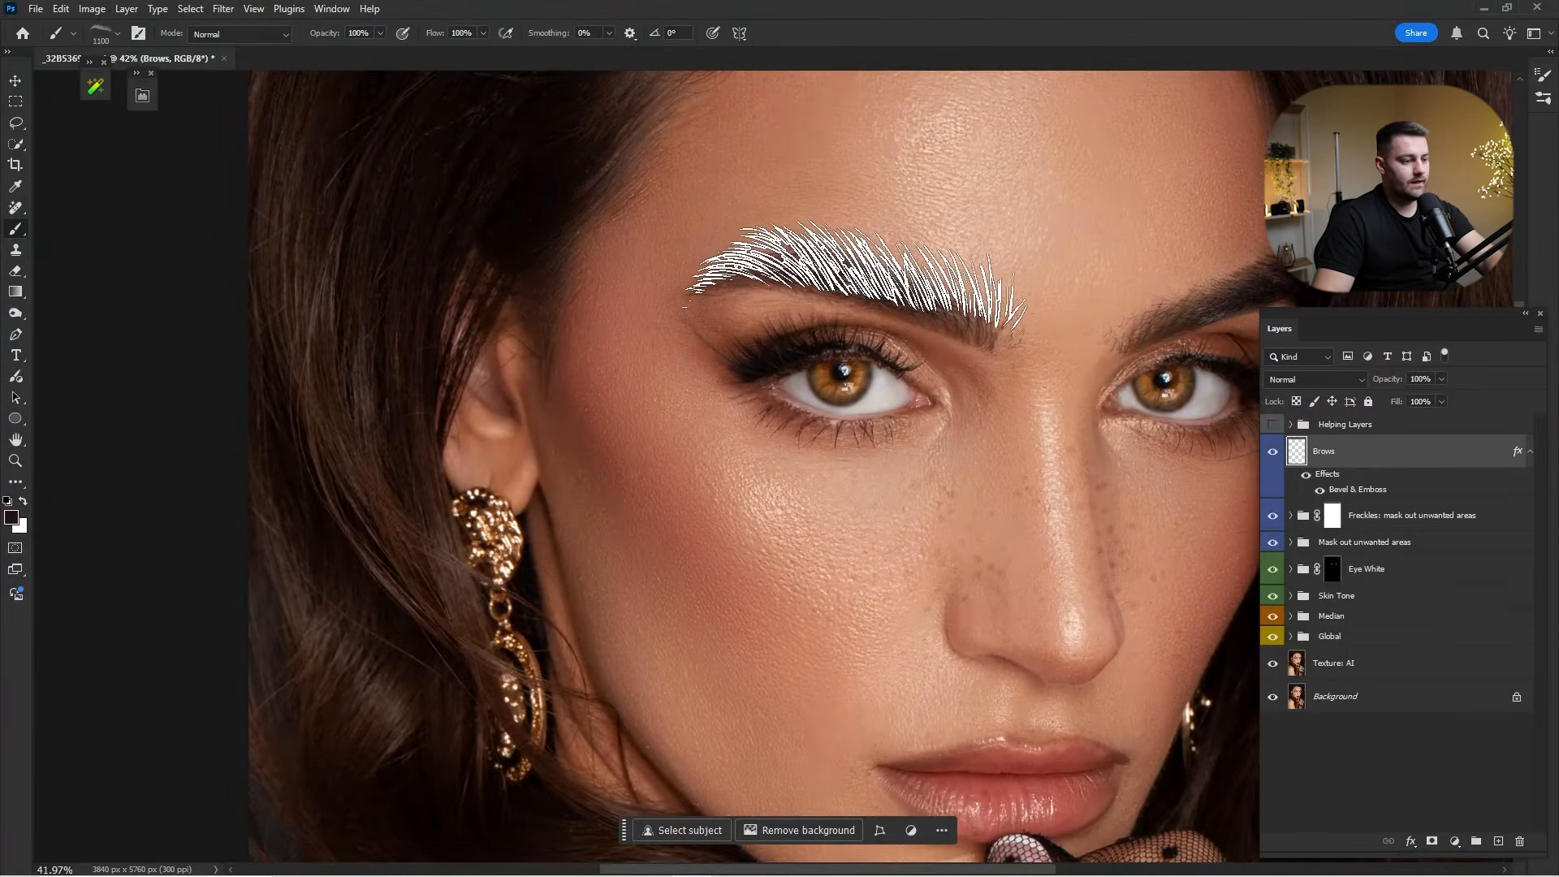
key("Right")
key("Right")
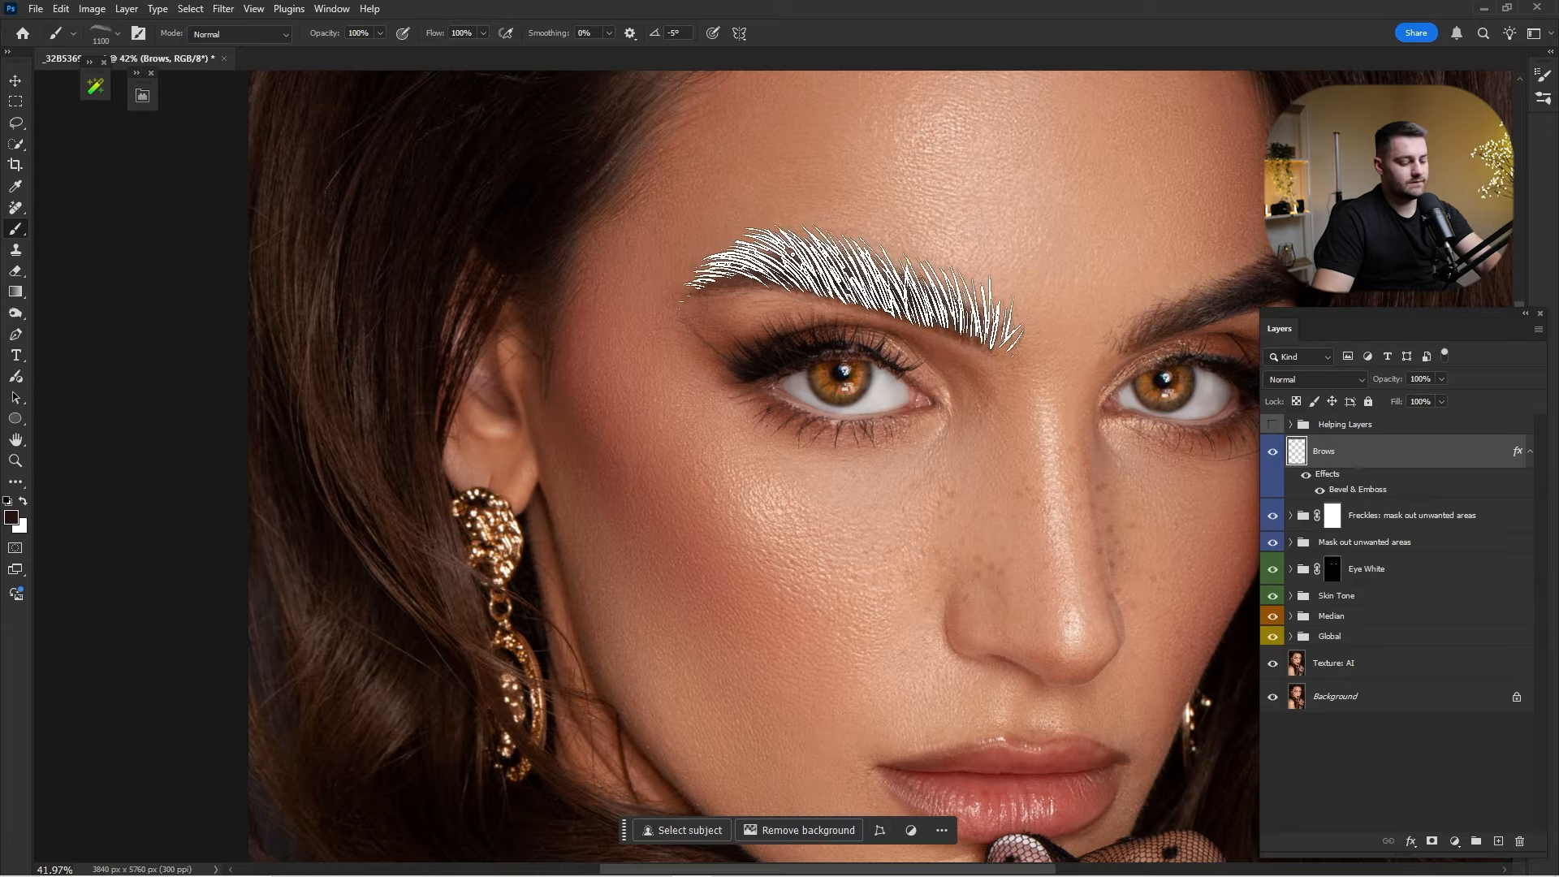
key("bracketleft")
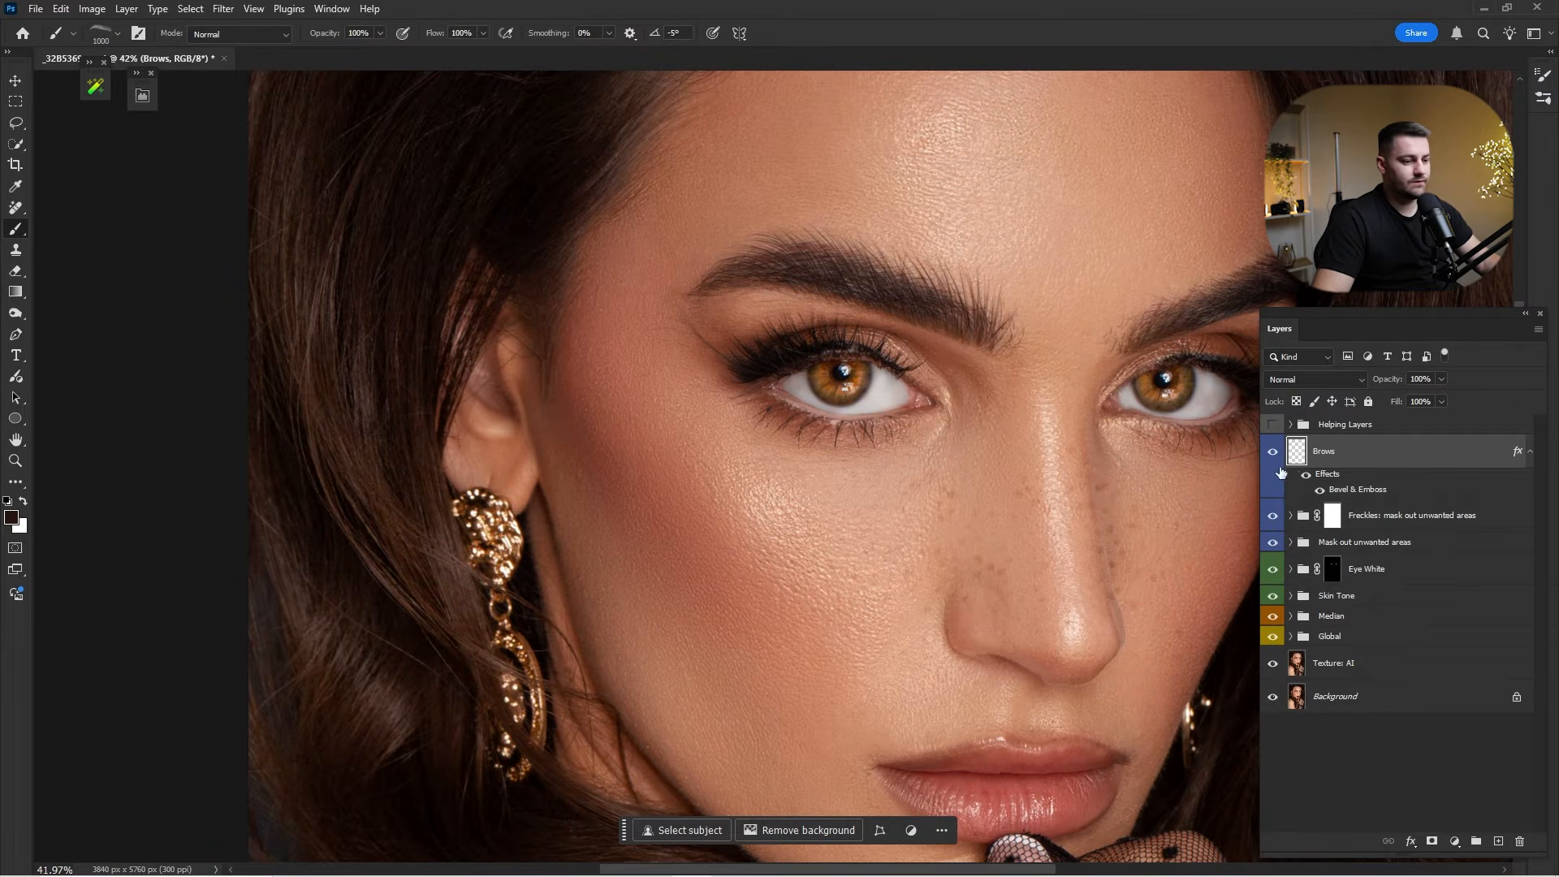
Compare the near eyebrow with the Brows layer hidden and shown.
left_click(1272, 452)
left_click(1272, 452)
left_click(1272, 452)
left_click(1272, 451)
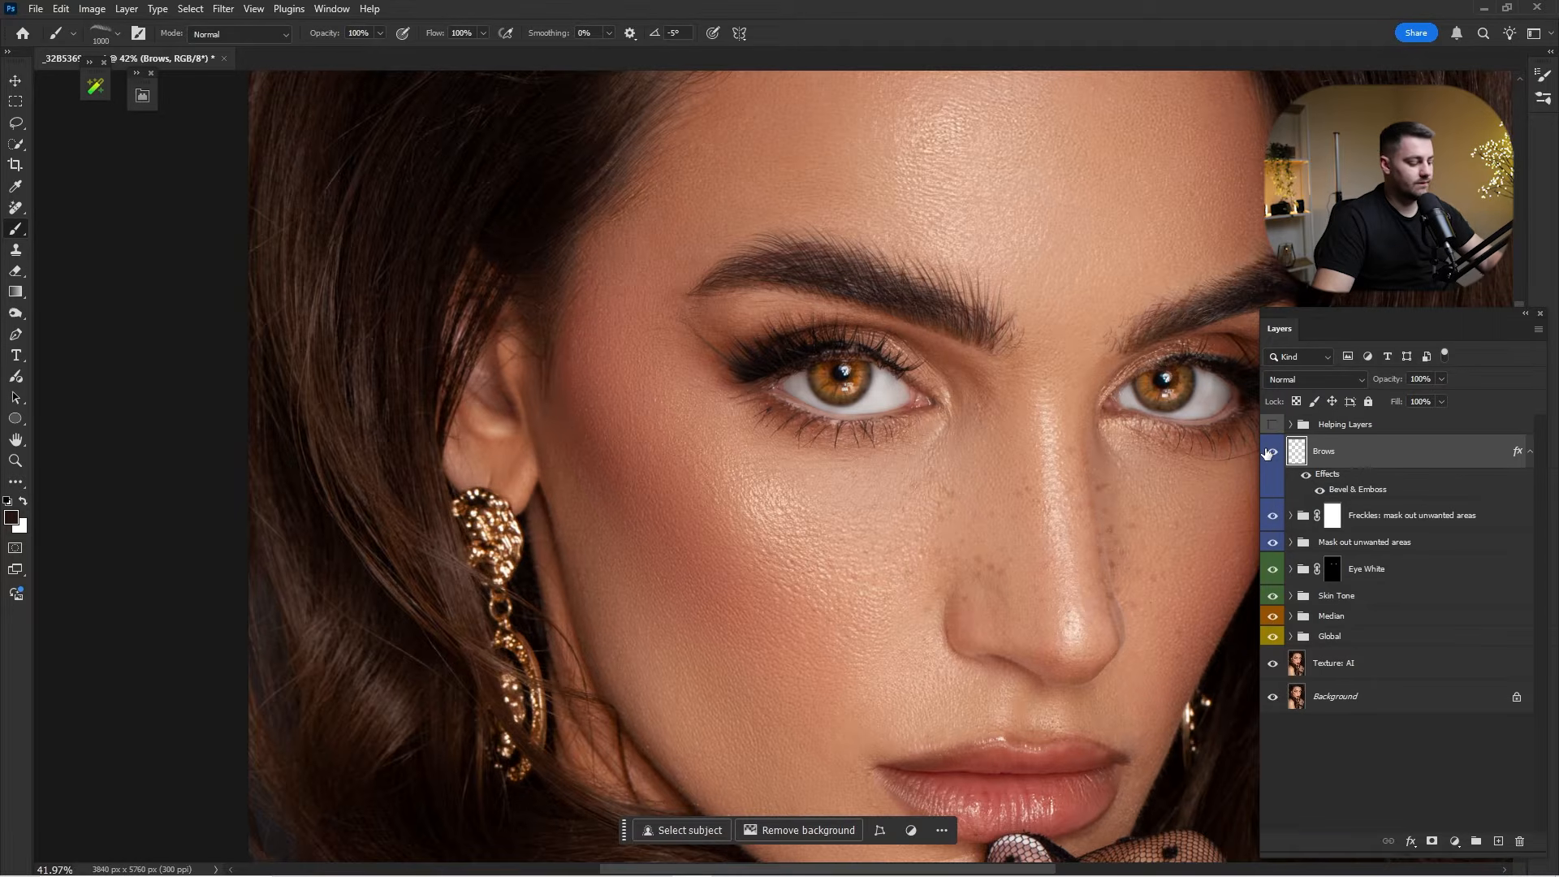
key("v")
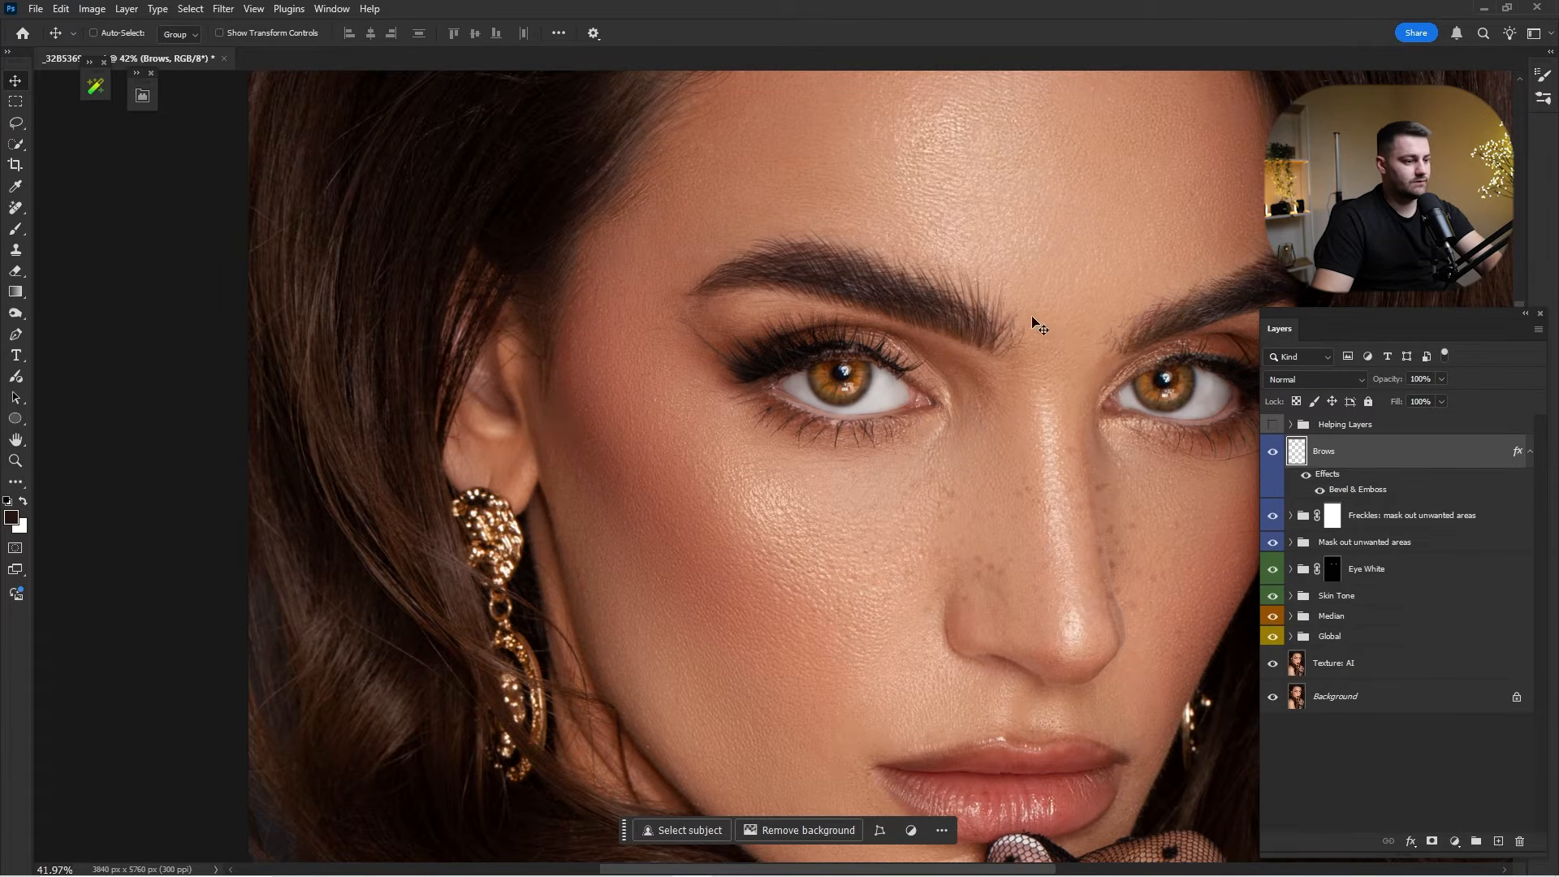
left_click(1273, 453)
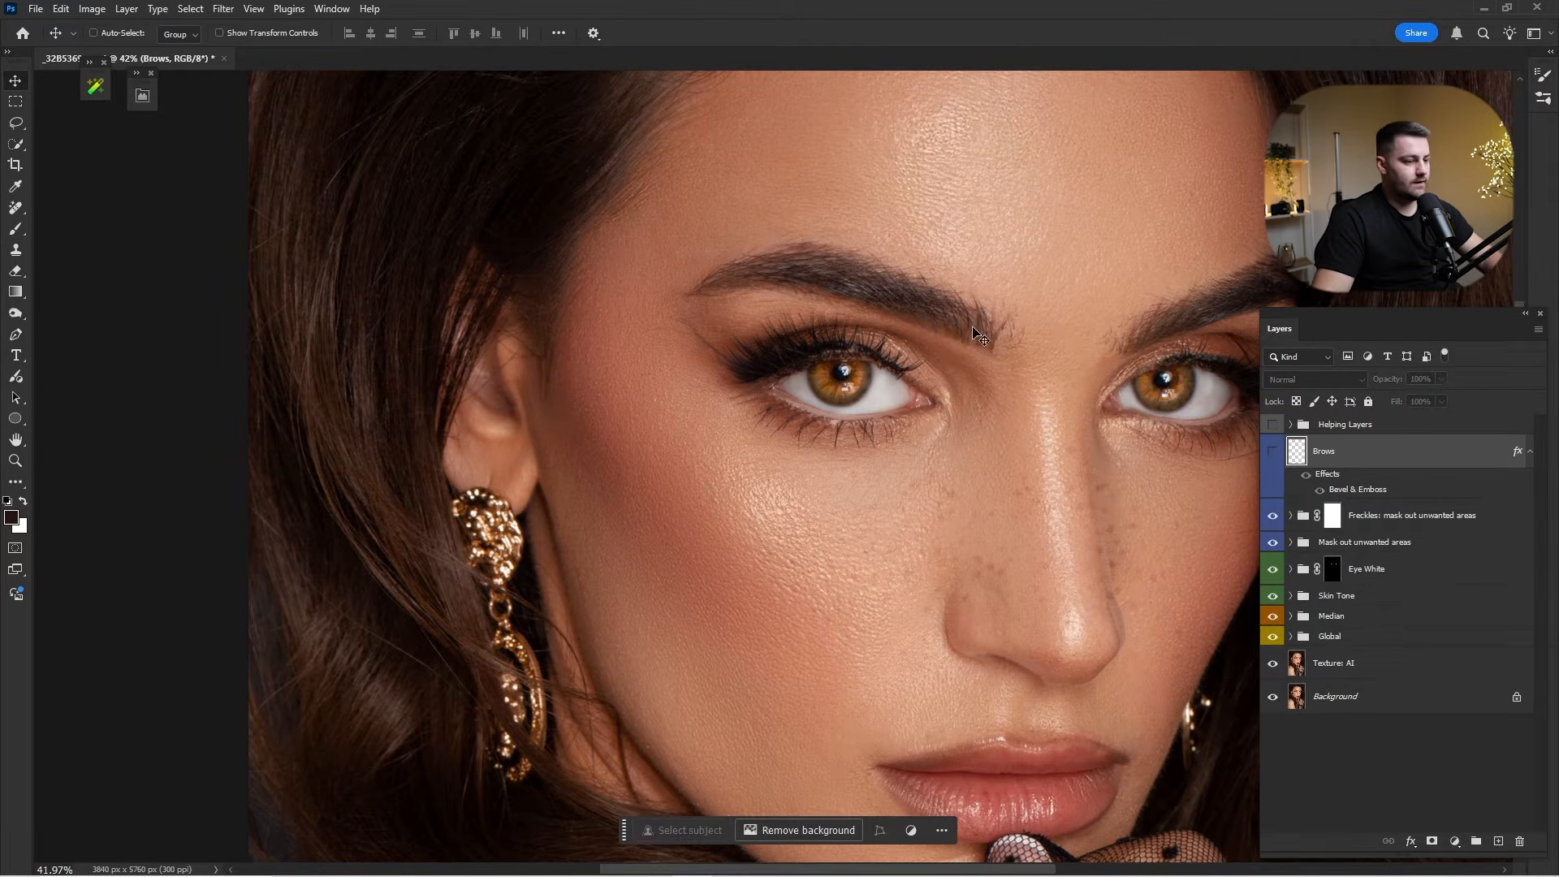
left_click(1273, 453)
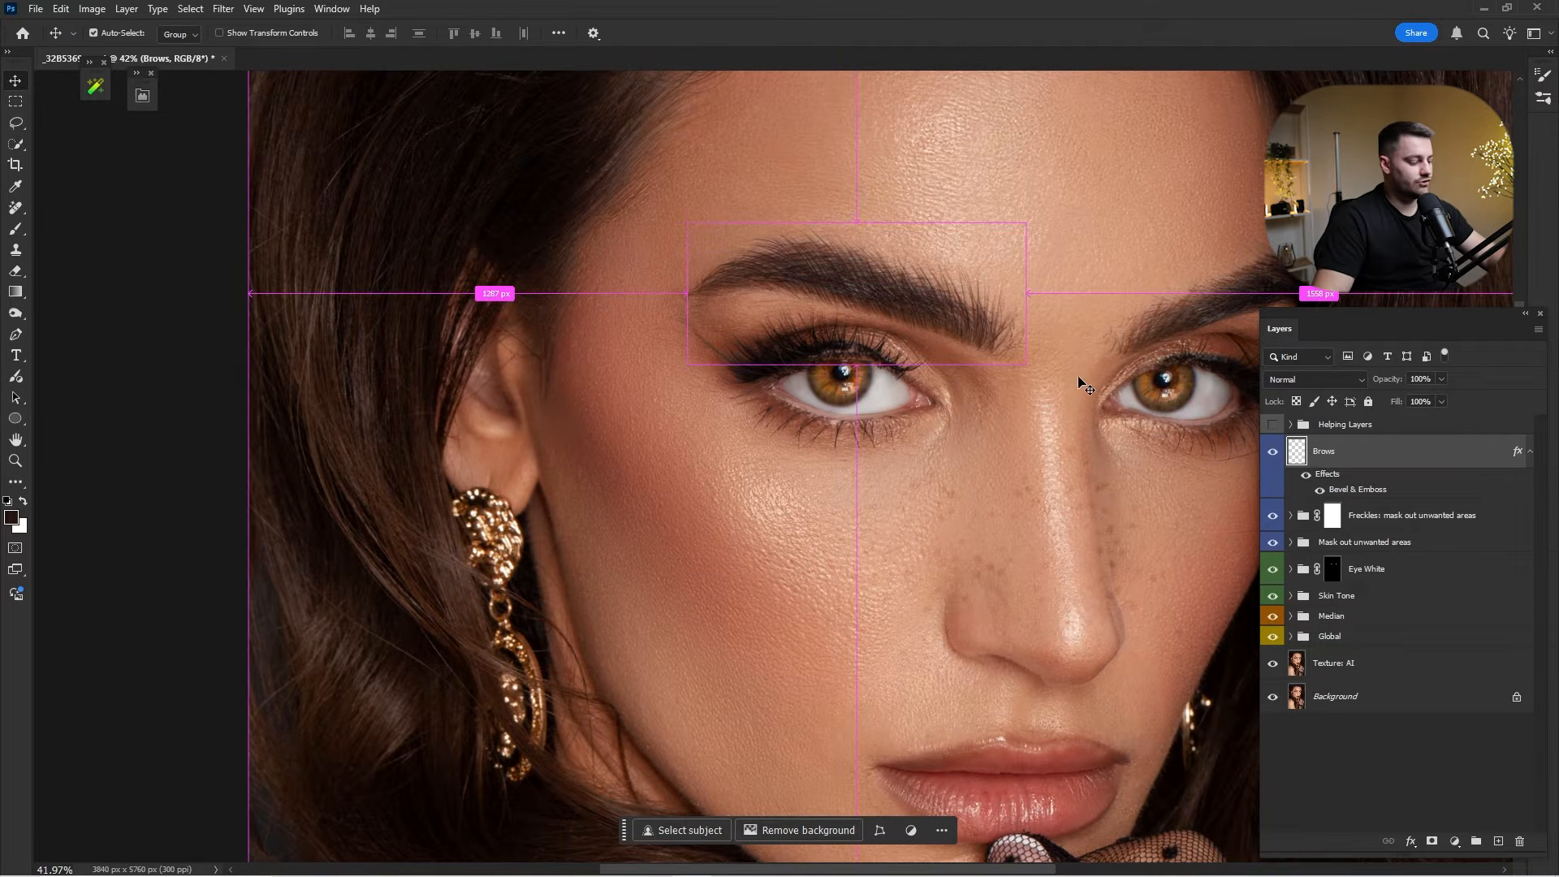
Warp the stamped hairs on the Brows layer, pulling the outer tail outward and lowering the upper outer edge to follow the near eyebrow.
key("ctrl+t")
right_click(746, 269)
left_click(780, 379)
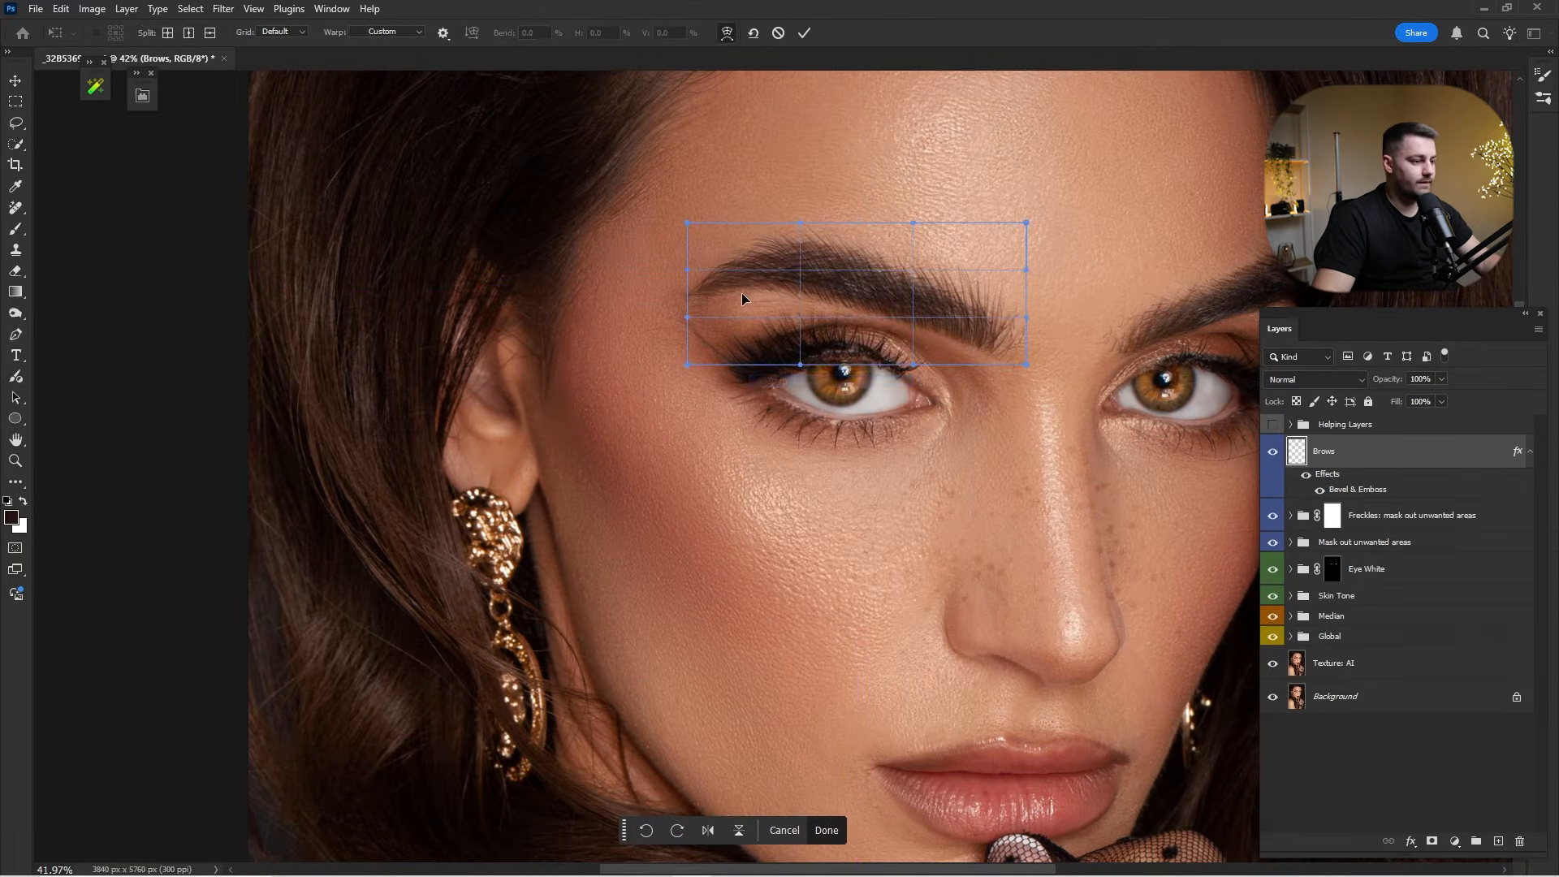
left_click_drag(742, 293, 683, 302)
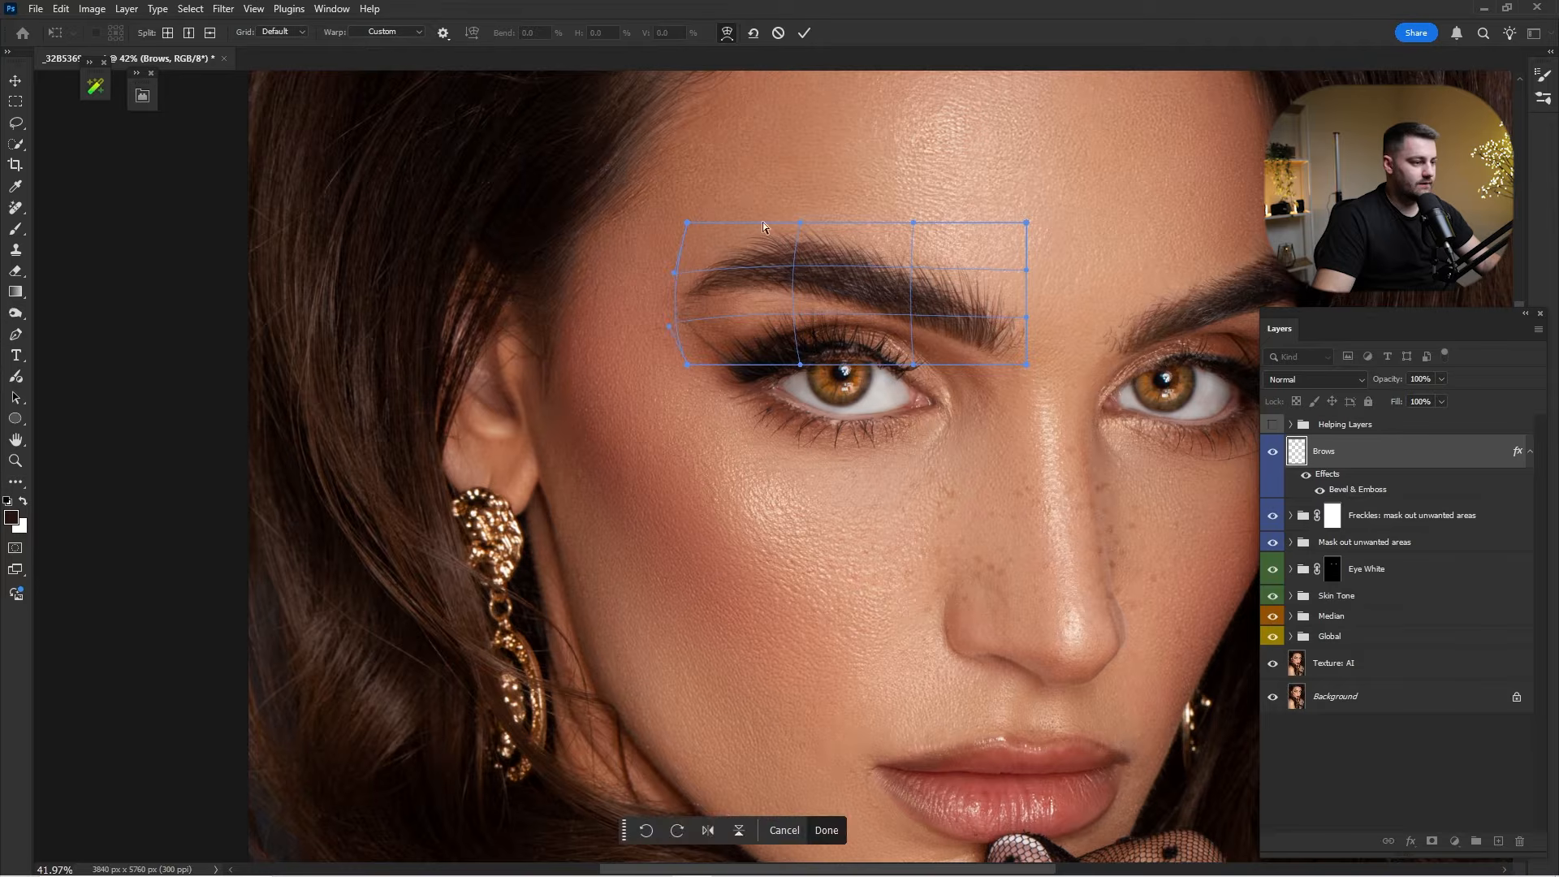
left_click_drag(800, 221, 801, 237)
left_click_drag(688, 222, 691, 246)
left_click_drag(670, 326, 666, 315)
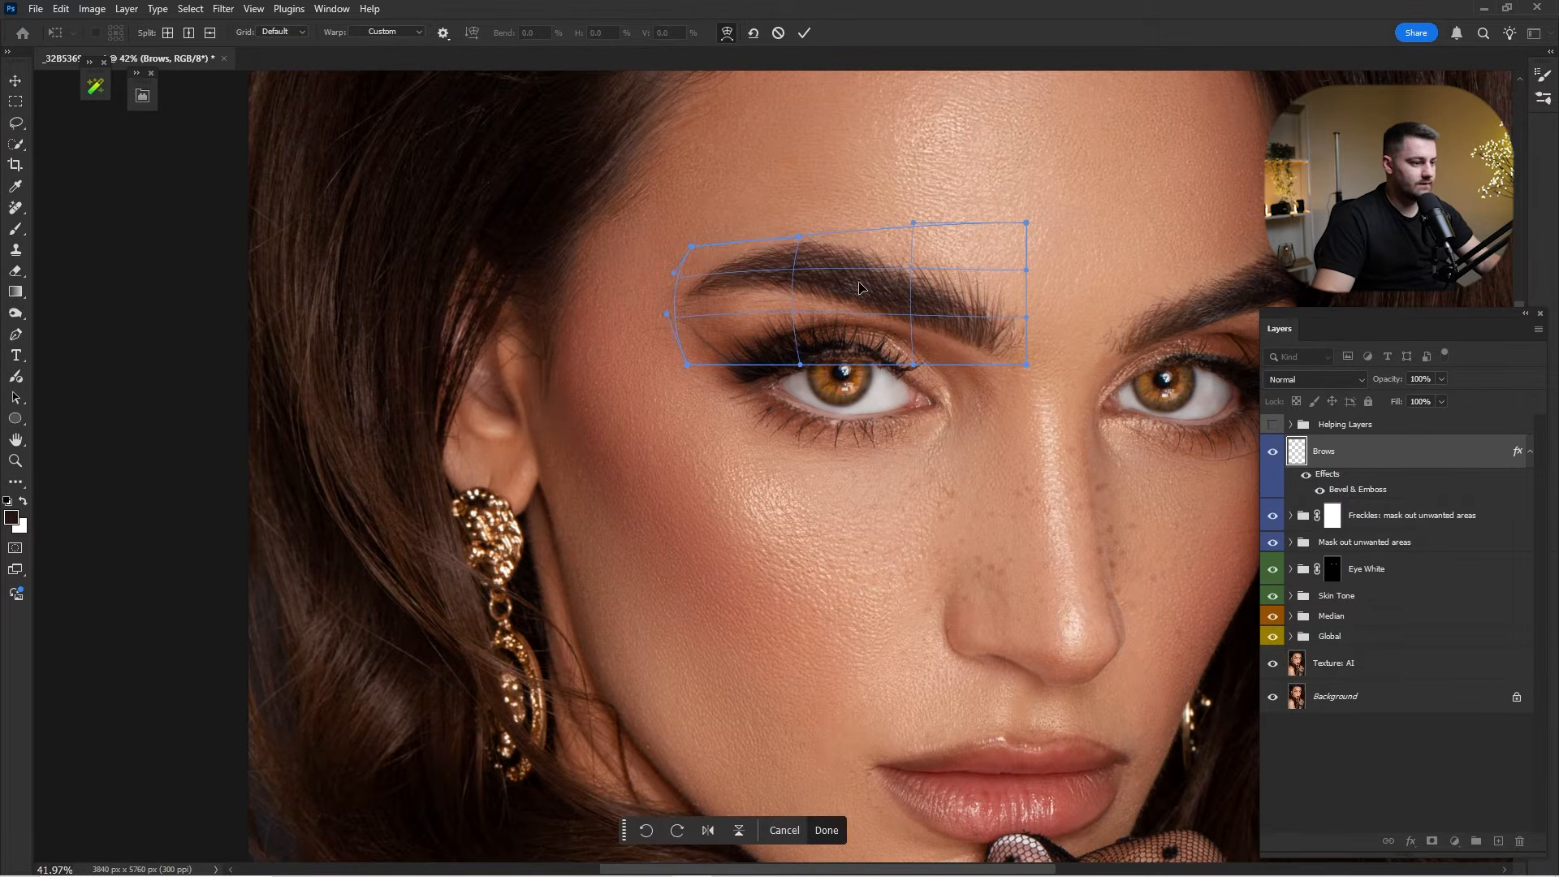
left_click(864, 326, "alt")
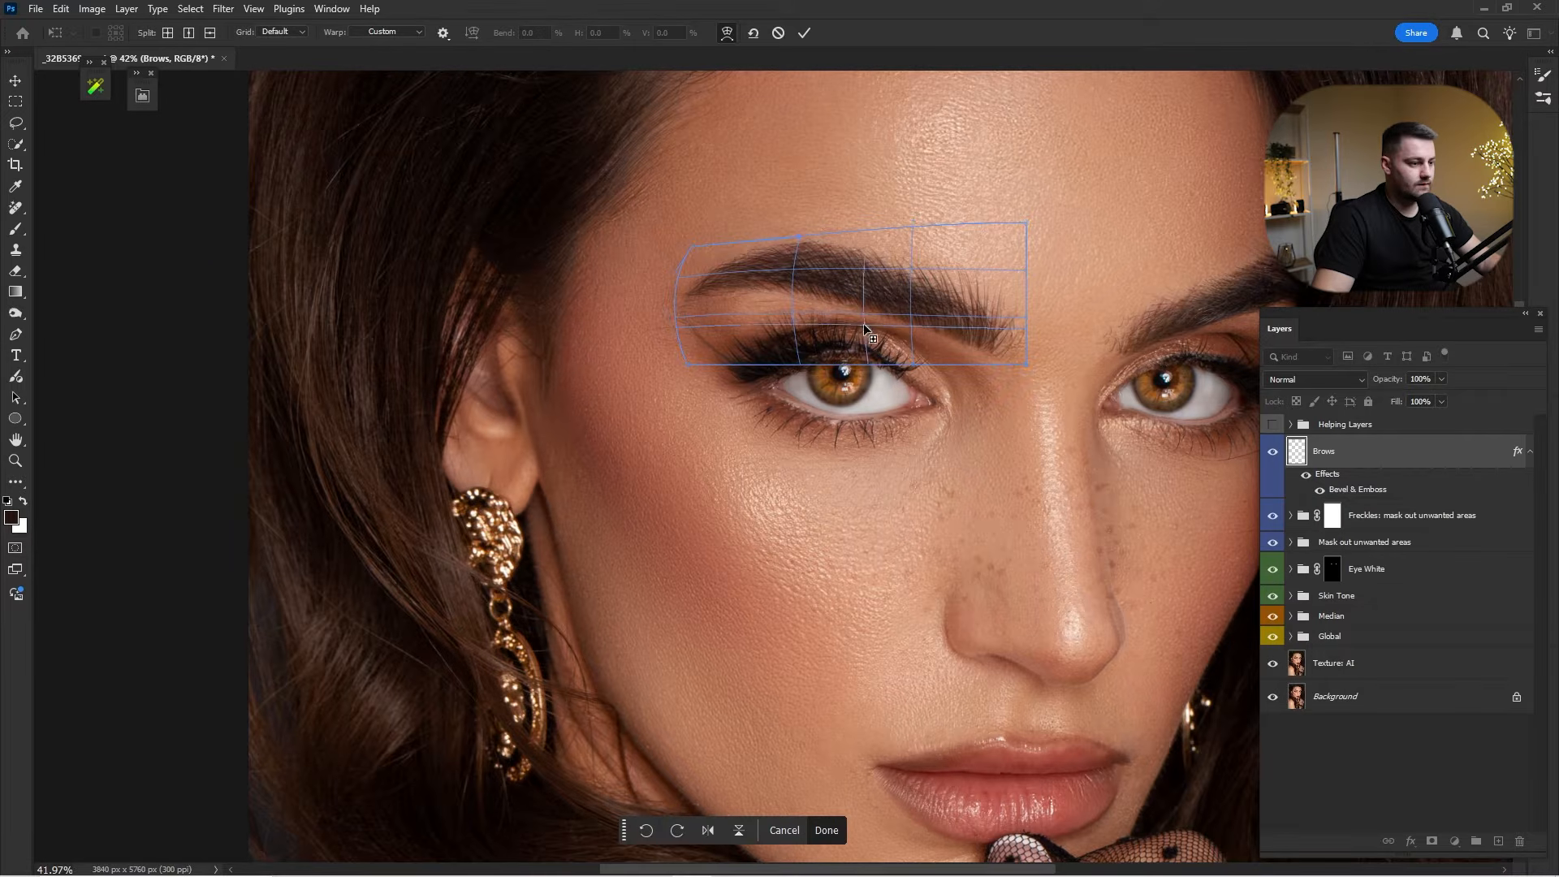
key("Return")
Check the warped hairs at the inner end of the near eyebrow close up, with the Brows layer hidden and shown.
left_click(1273, 452)
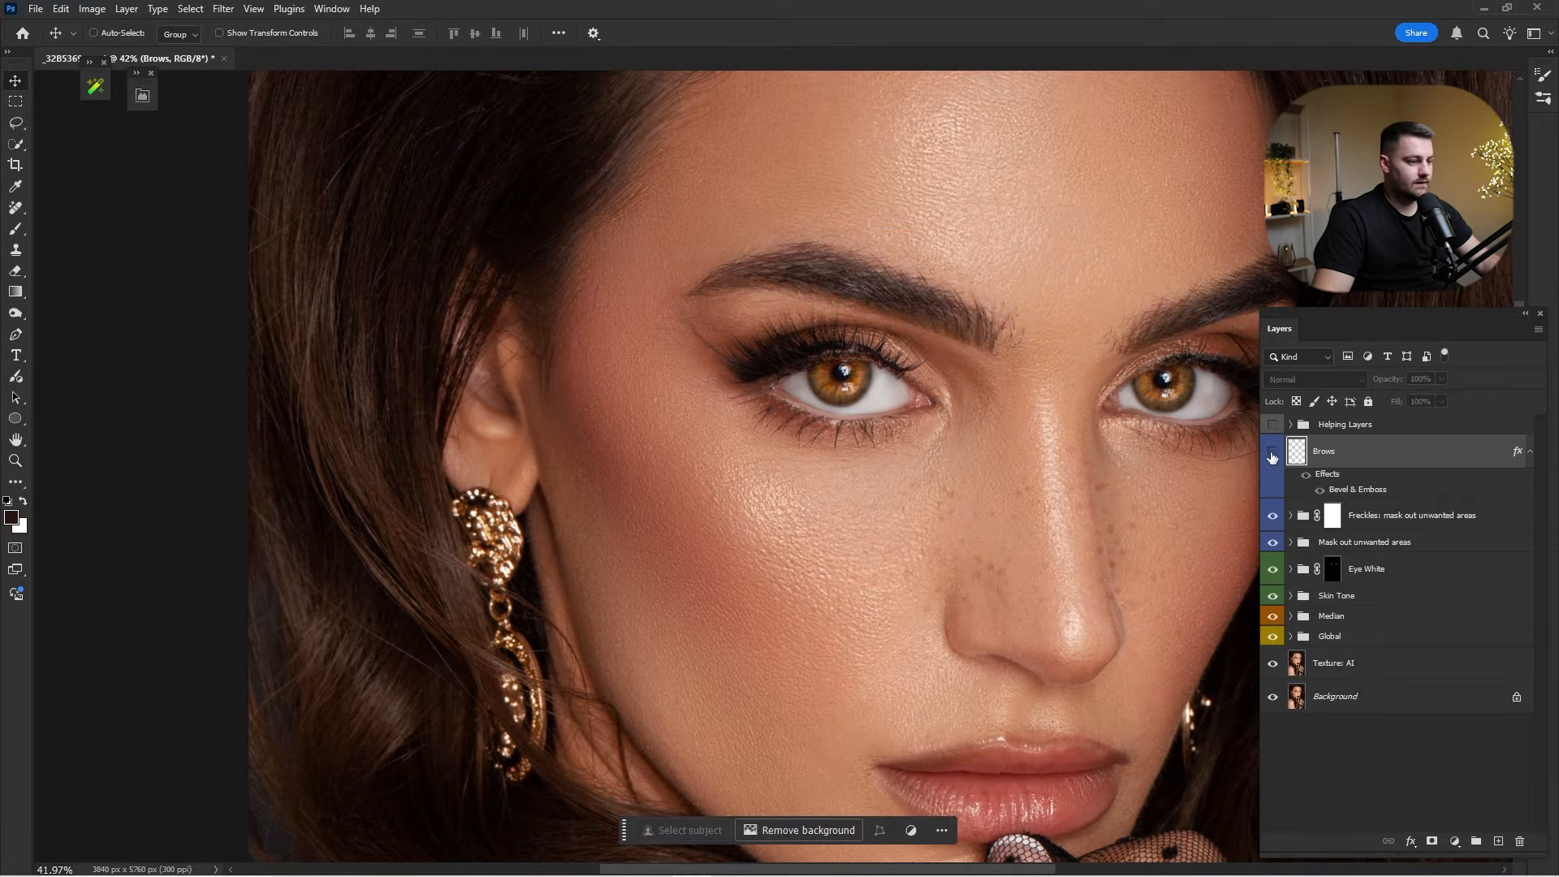
left_click(1273, 452)
left_click(1272, 458)
key("ctrl+space")
left_click_drag(971, 320, 1136, 349)
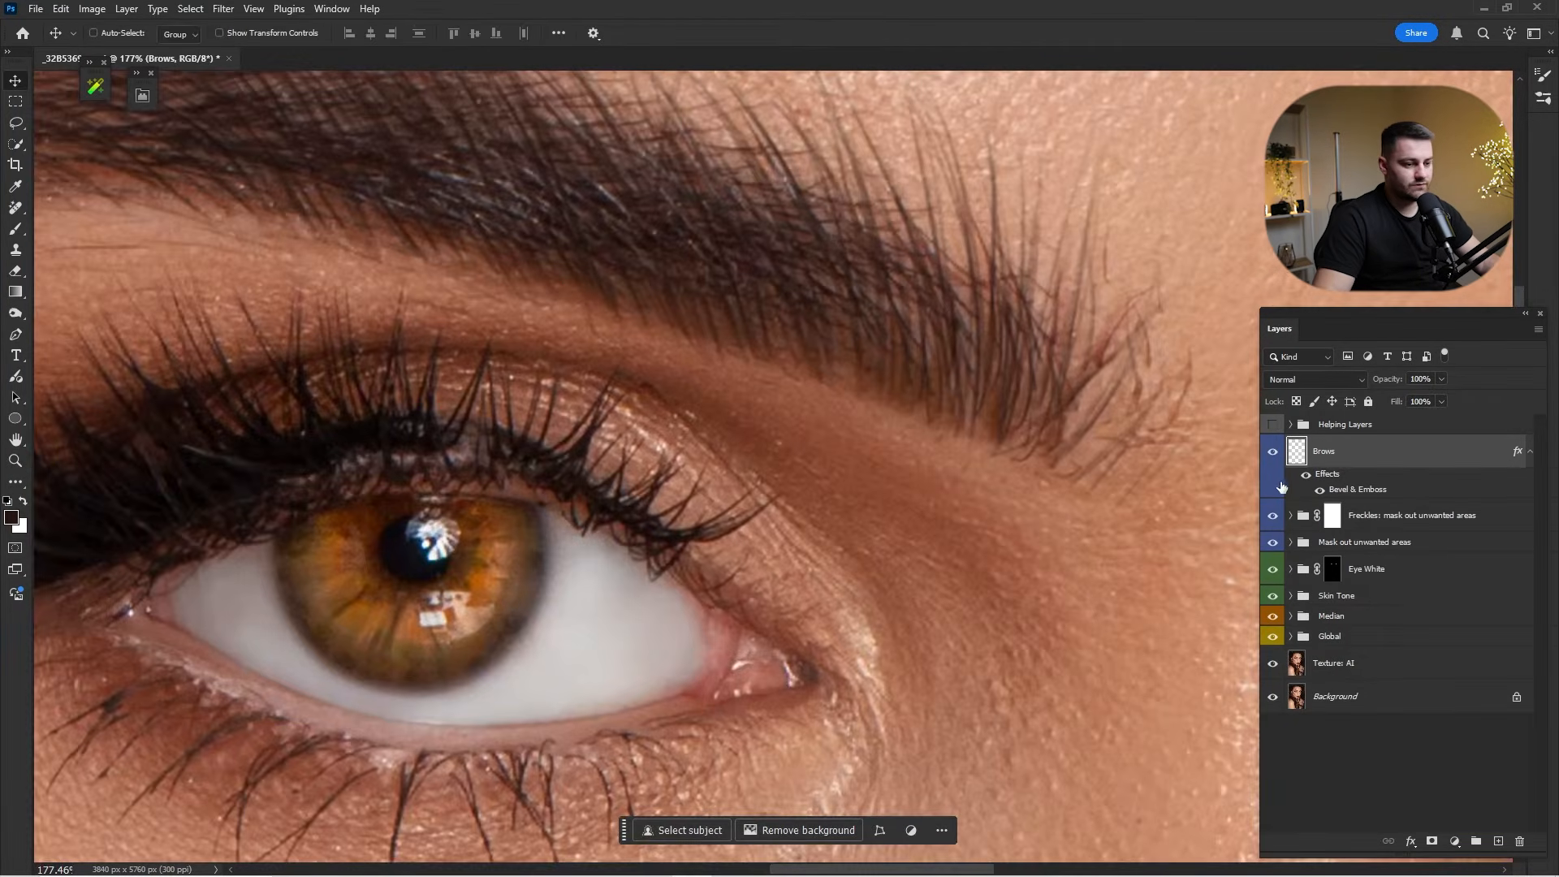
left_click(1274, 459)
left_click(1274, 460)
Examine the outer tail of the near eyebrow for stray hairs, with the Brows layer hidden and shown.
key("ctrl+space")
left_click_drag(889, 389, 731, 357)
left_click_drag(789, 268, 991, 300)
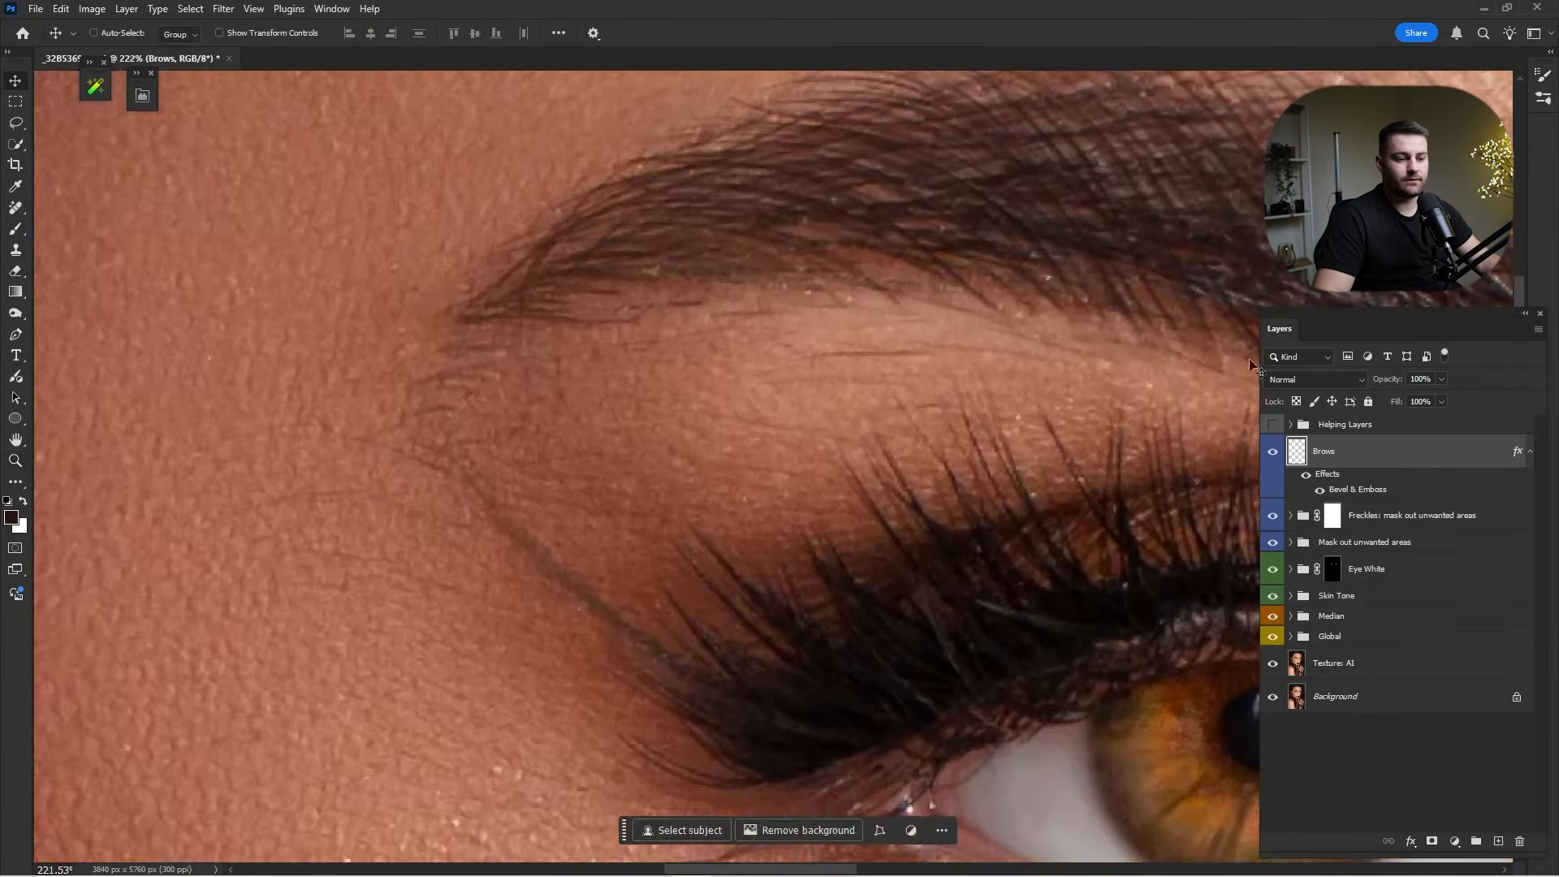
left_click(1271, 455)
left_click(1269, 455)
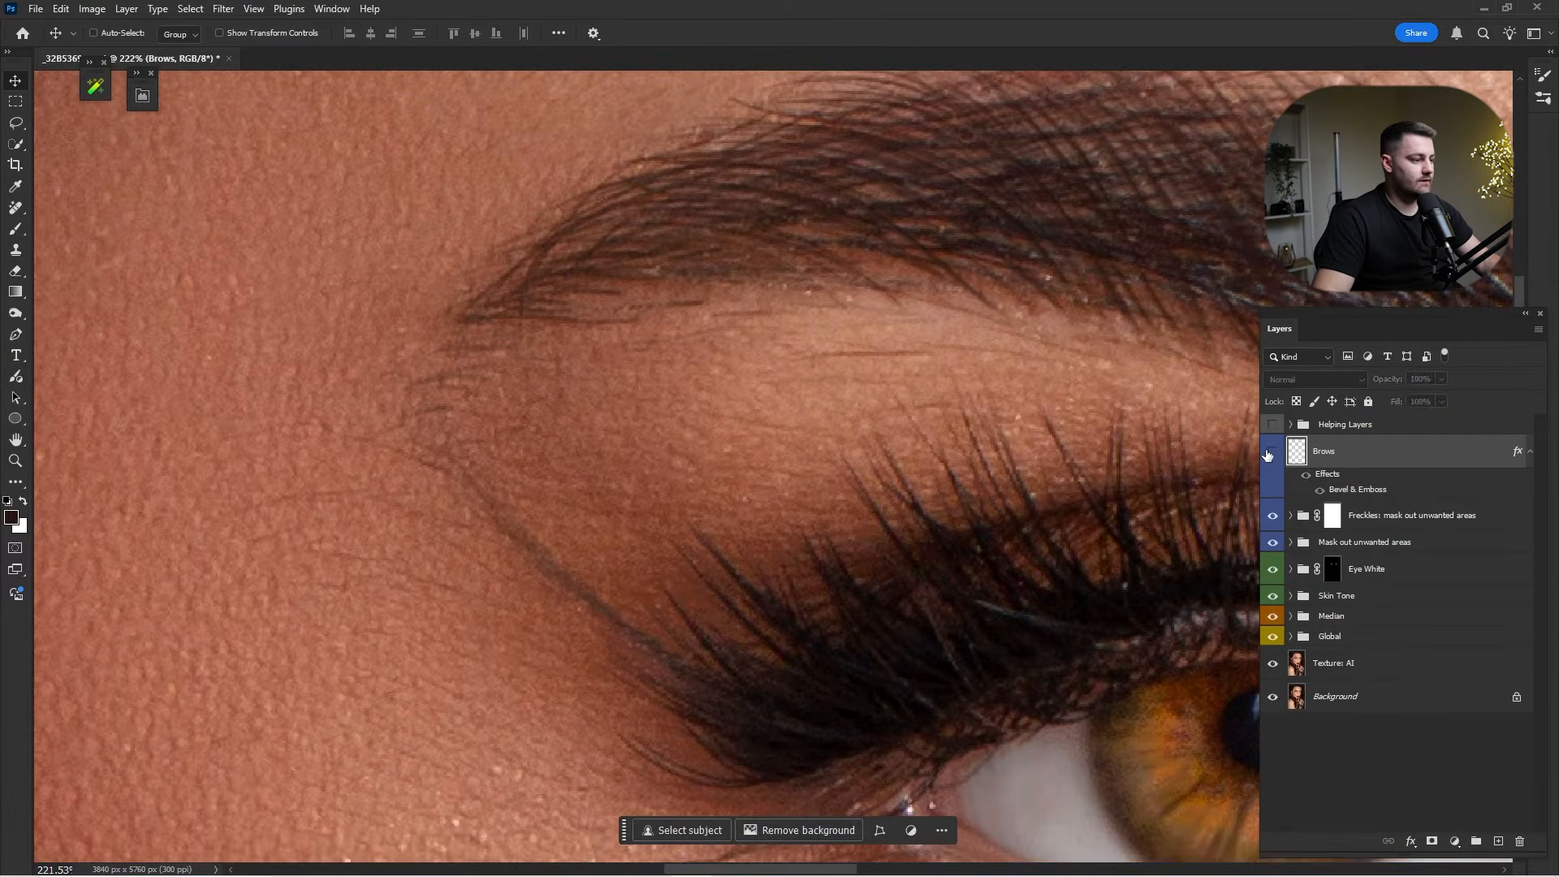
key("ctrl+space")
left_click_drag(470, 408, 406, 406)
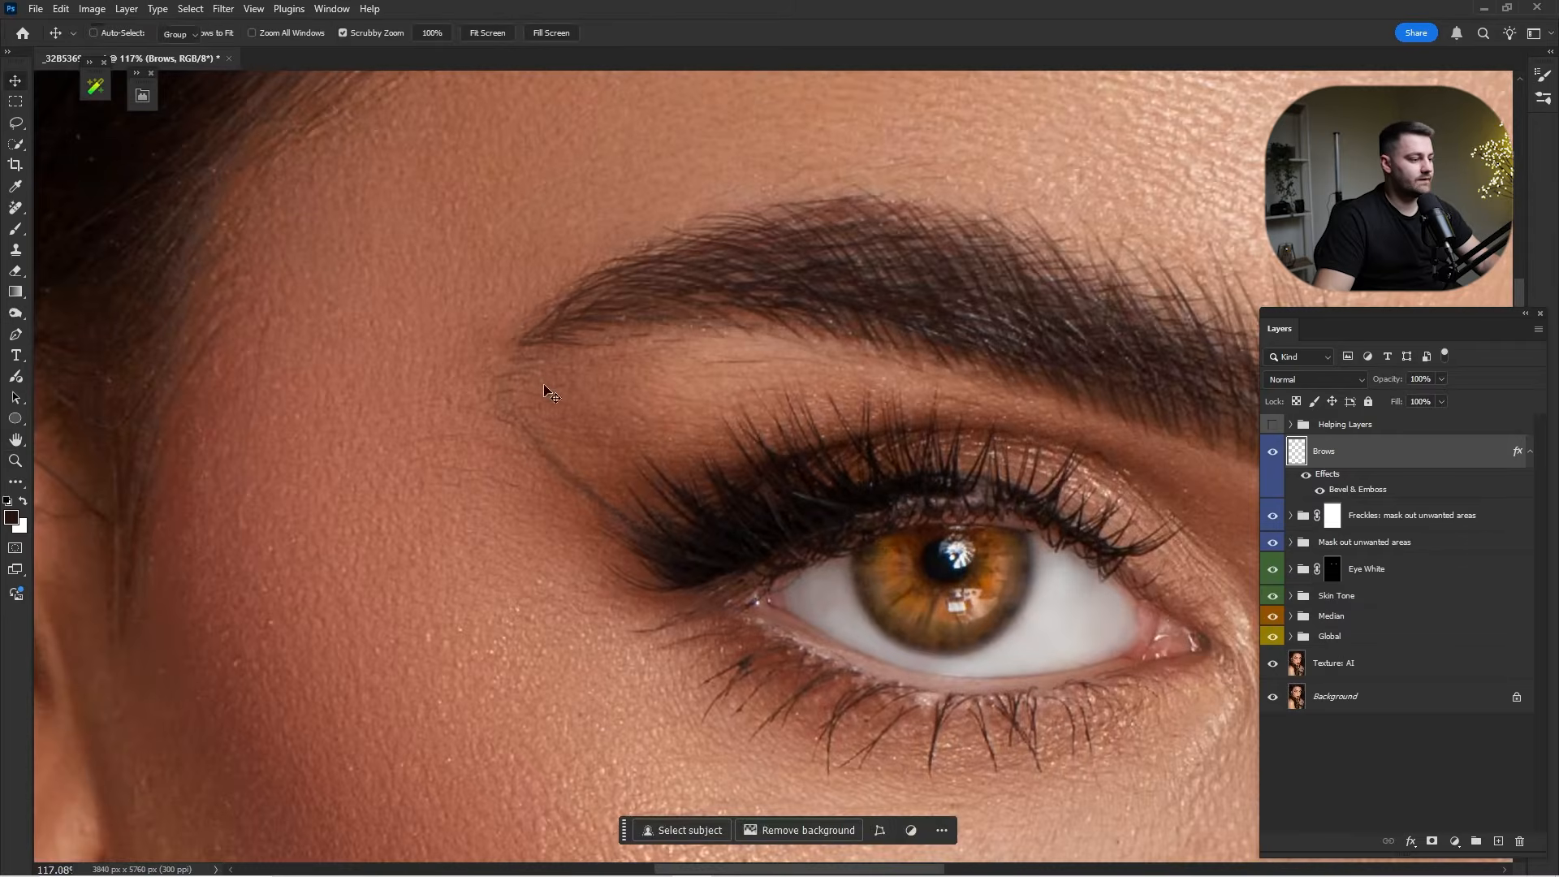
left_click(1273, 455)
left_click(1272, 456)
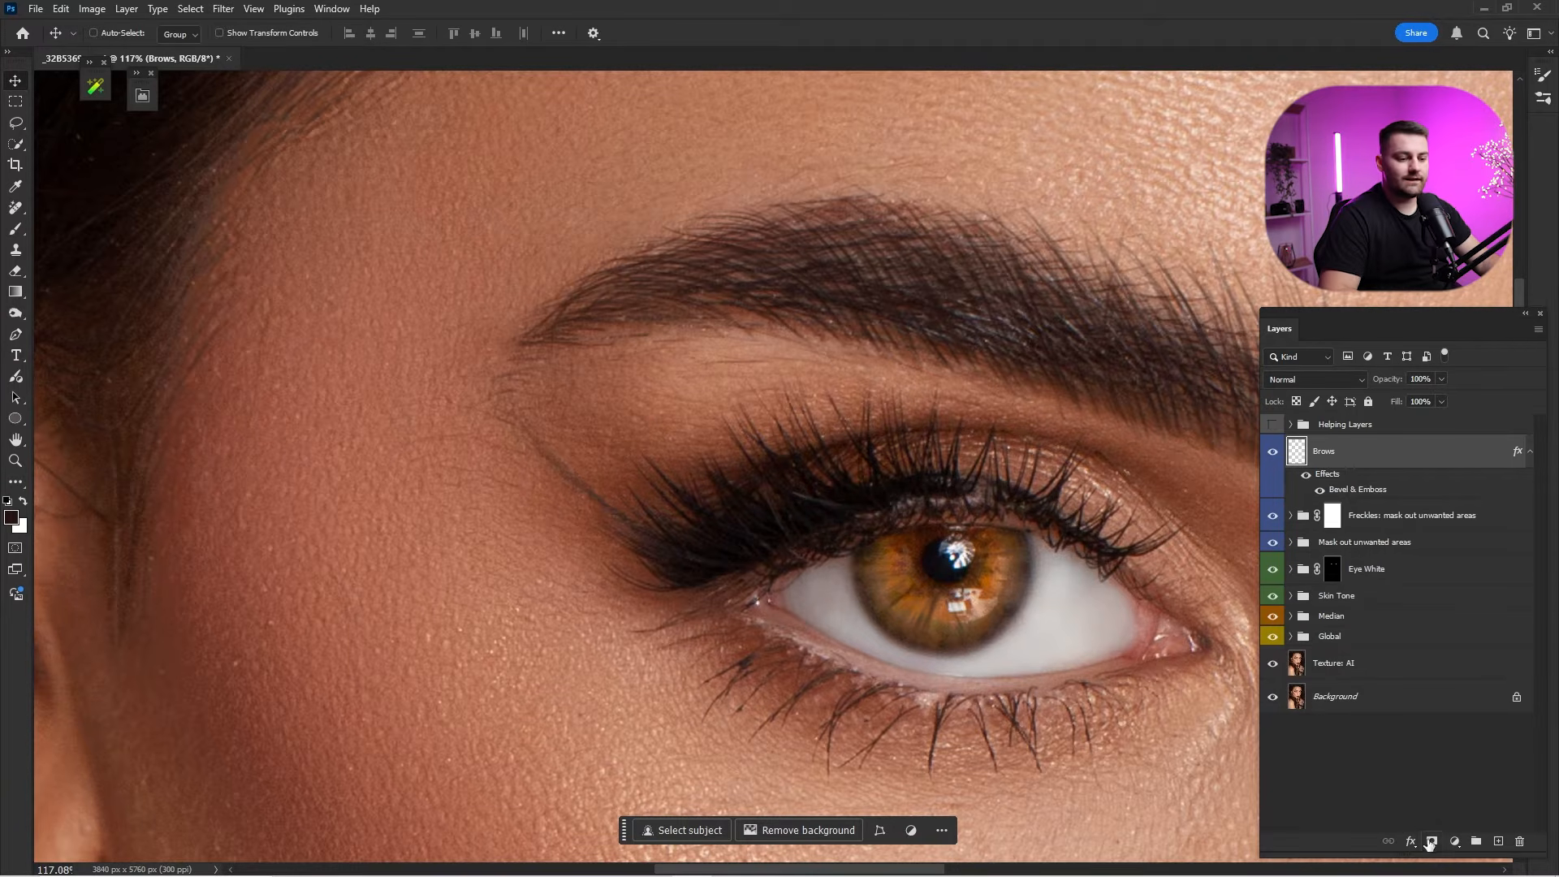
Add a layer mask to the Brows layer, mask out hairs at the near eyebrow's tail with a 100 px soft round brush, and compare the result.
left_click(1432, 842)
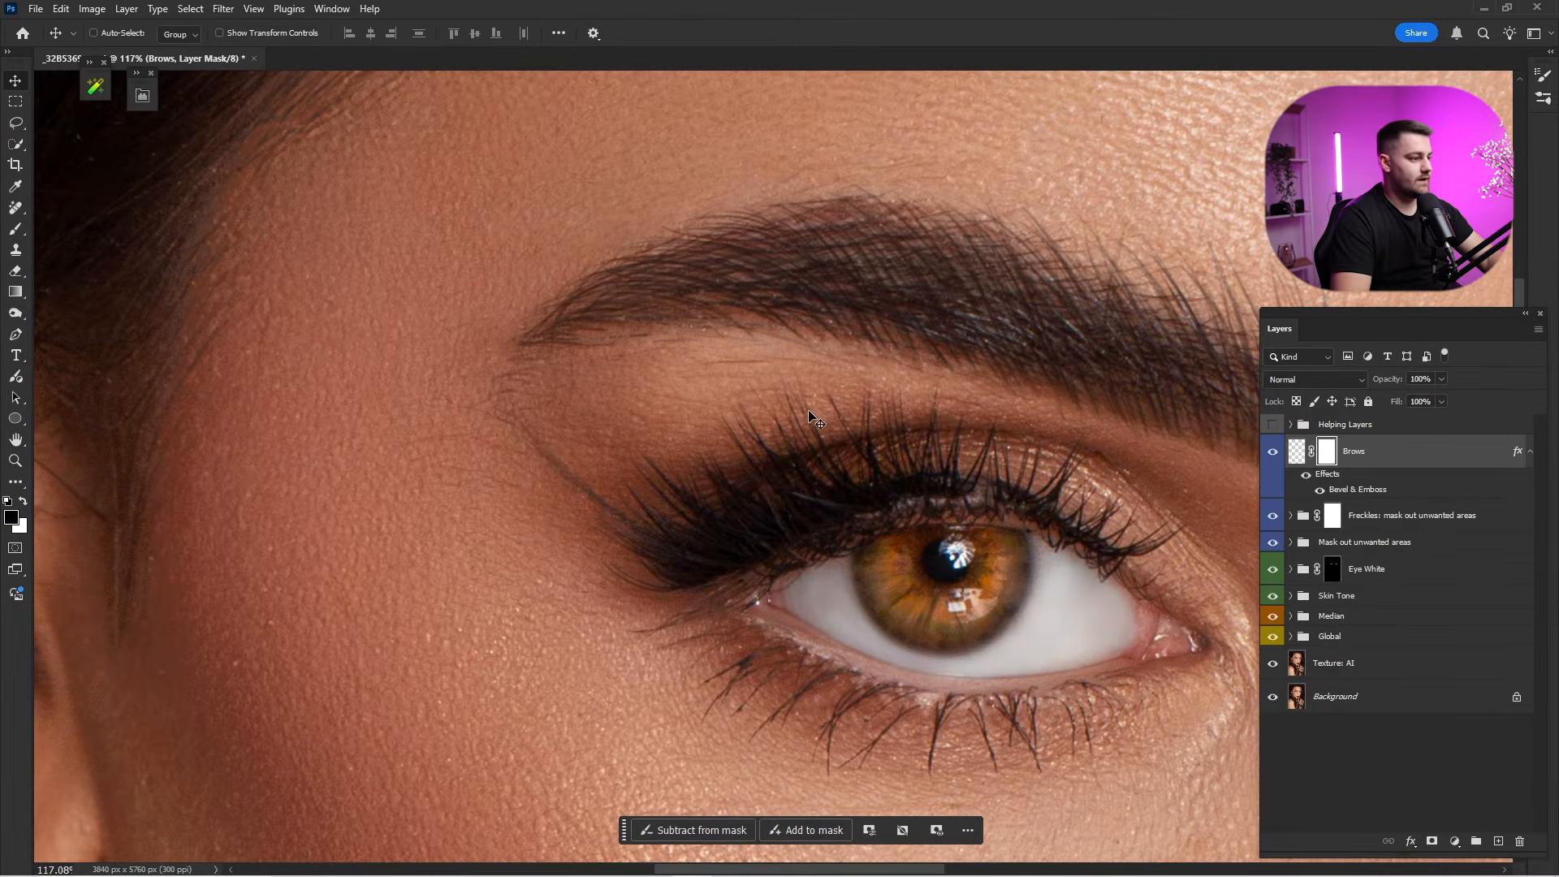
key("b")
right_click(924, 449)
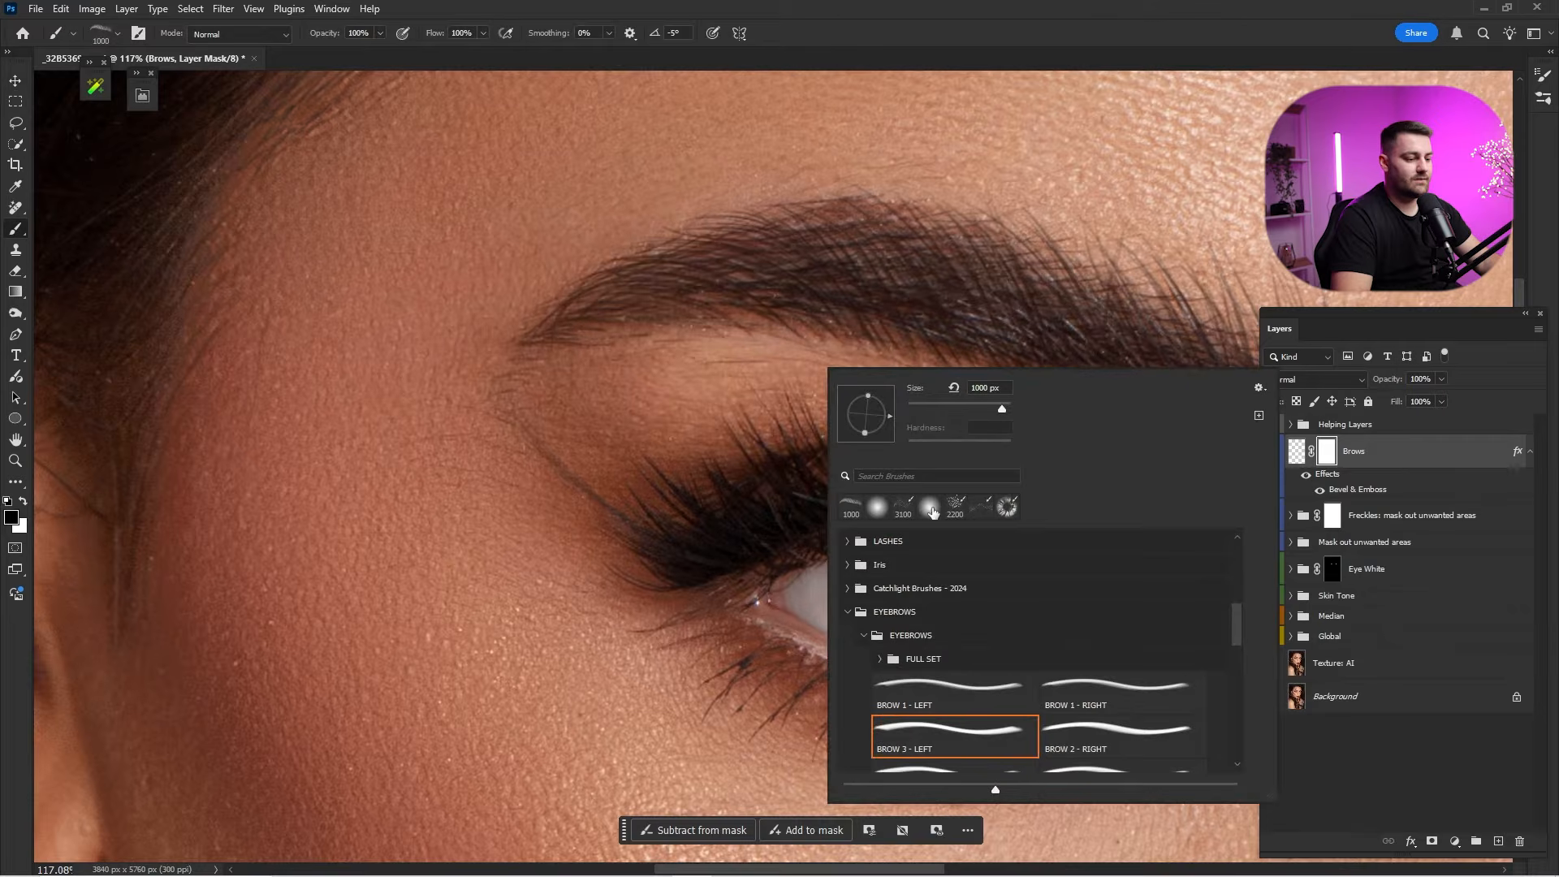
left_click(930, 508)
key("Return")
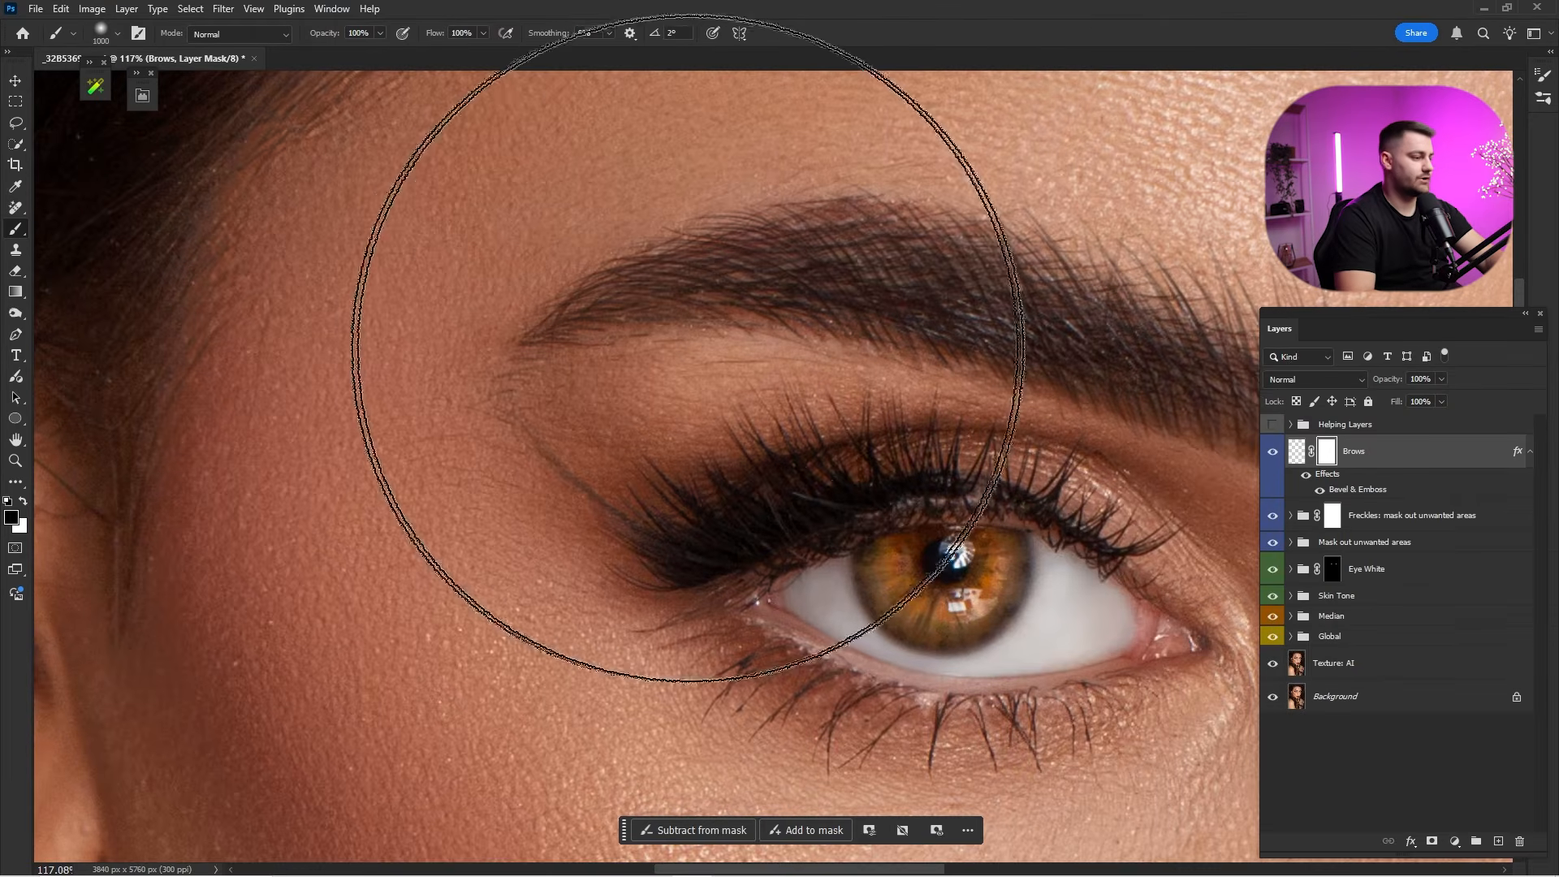
key("bracketleft")
key("bracketleft")
key("bracketleft")
key("bracketleft")
key("bracketleft")
key("bracketleft")
key("bracketleft")
key("bracketleft")
key("bracketleft")
key("bracketleft")
key("bracketleft")
key("bracketleft")
key("bracketleft")
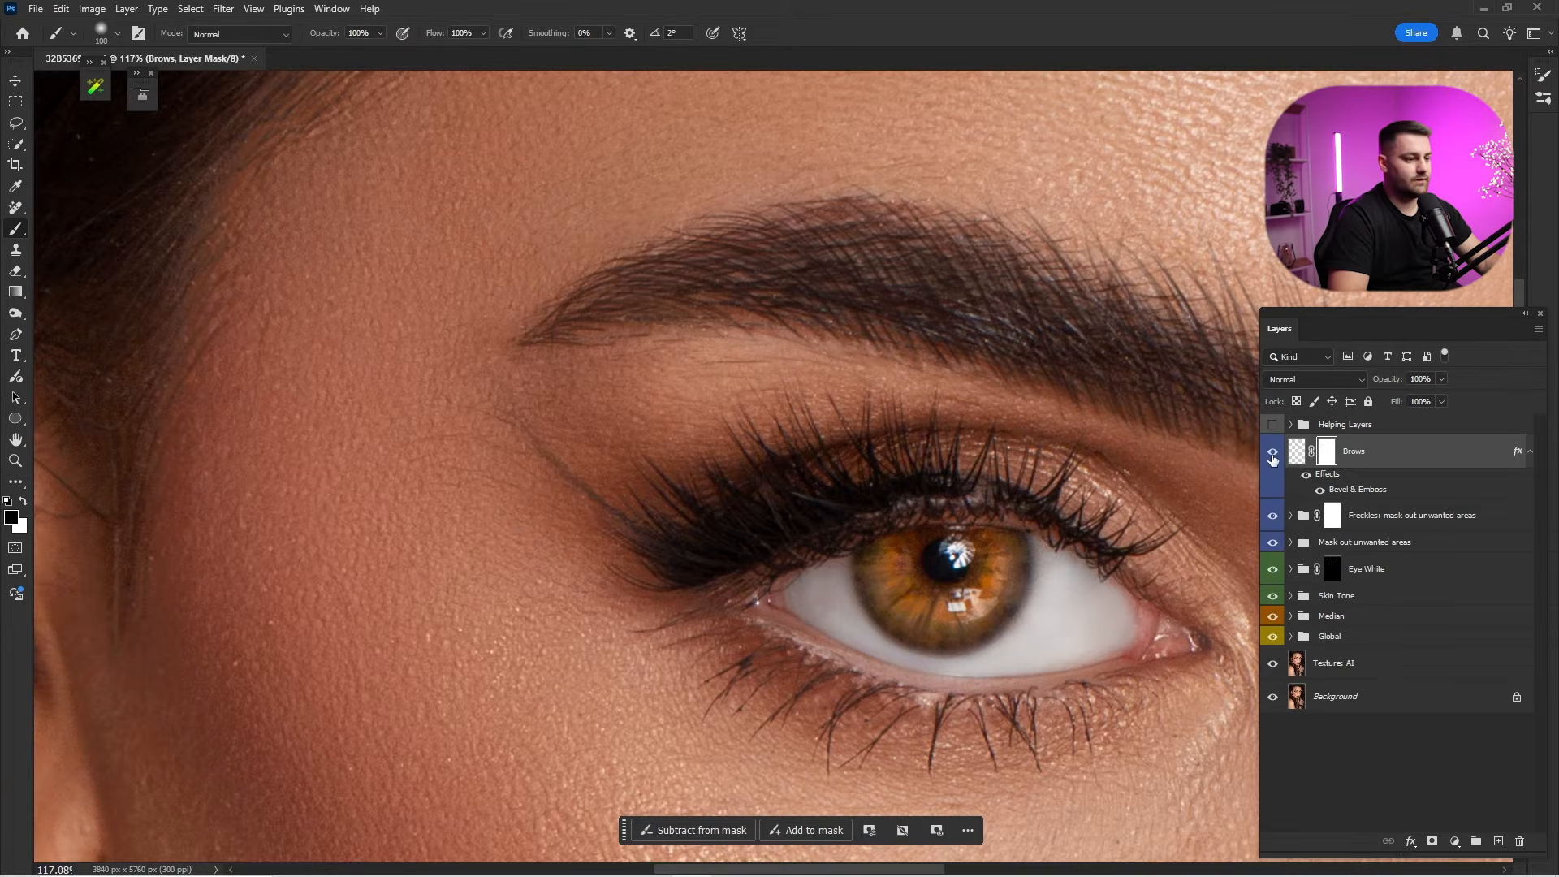
left_click(1272, 457)
left_click(1275, 455)
left_click(1277, 454)
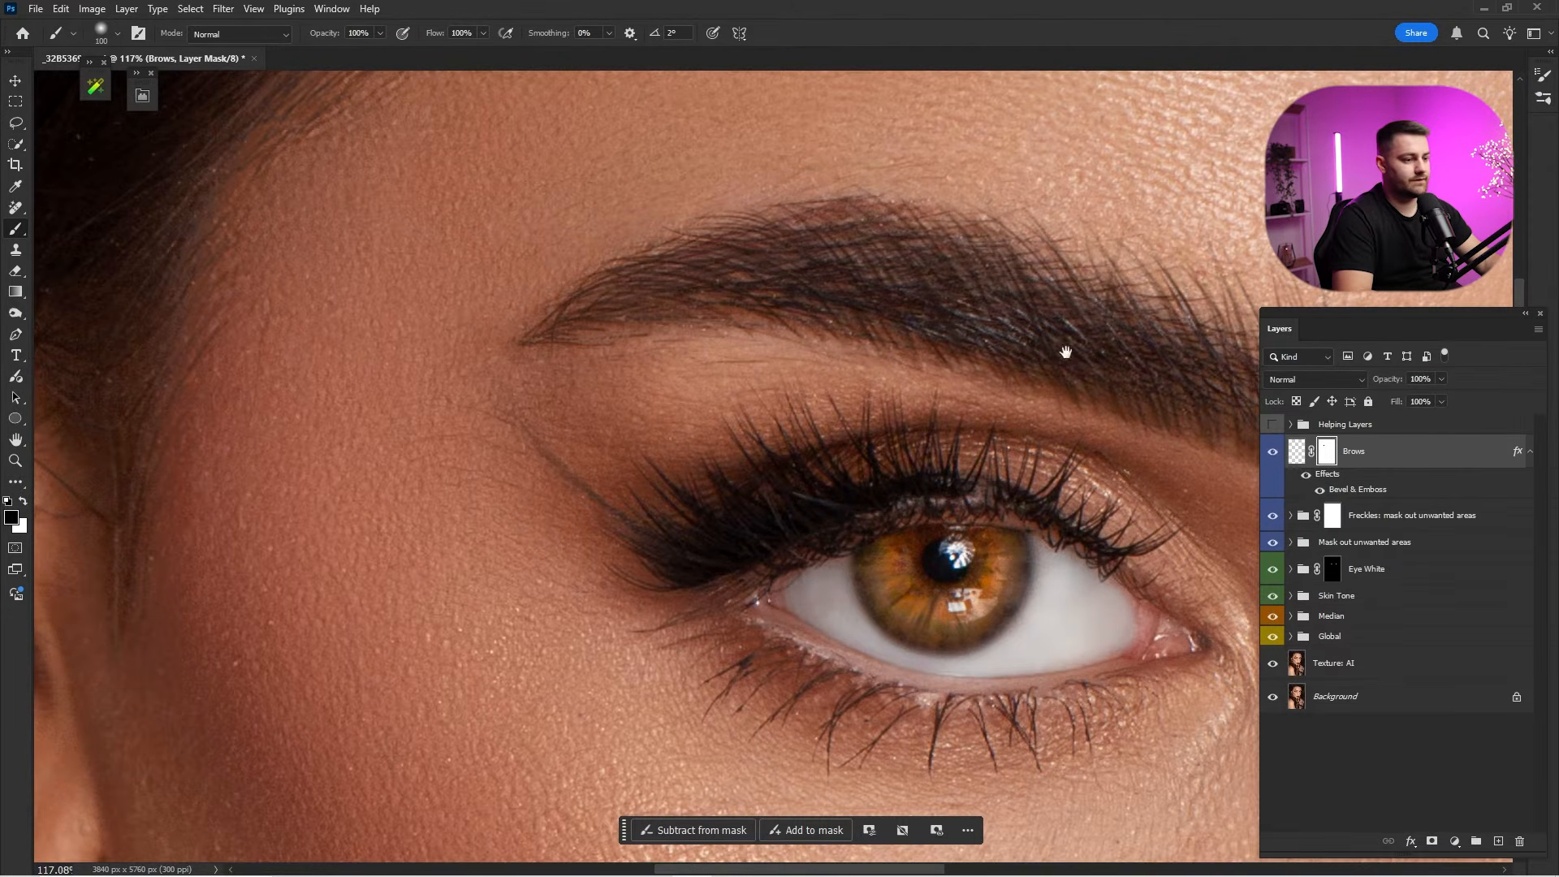
Add a second Brows layer from the Williams Academy tools, sampling the eyebrow color #2c2223.
left_click_drag(1056, 365, 1022, 463)
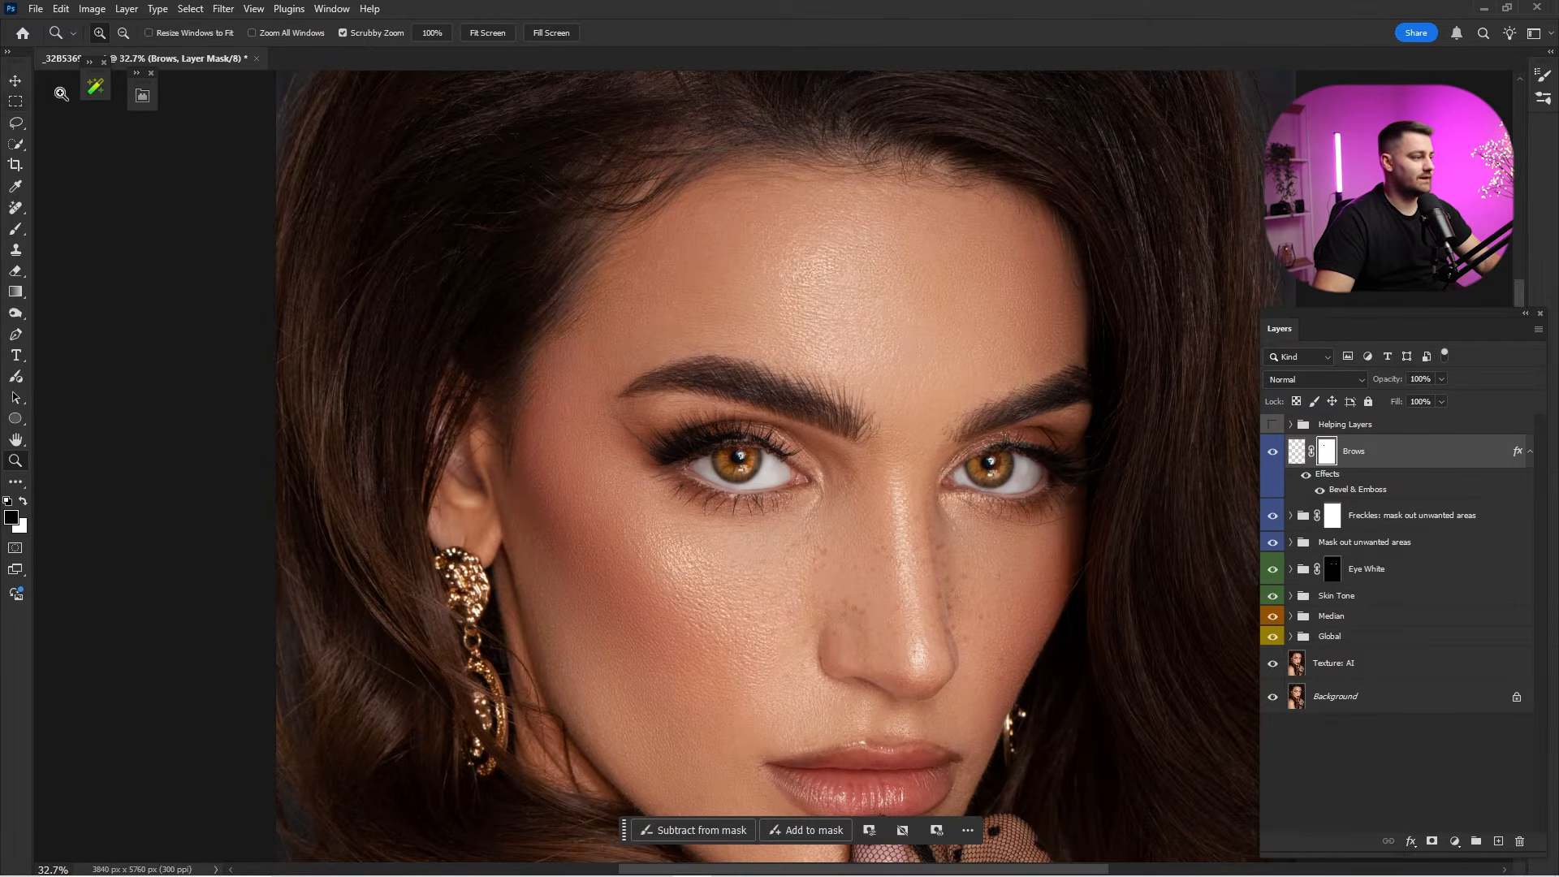
left_click(94, 93)
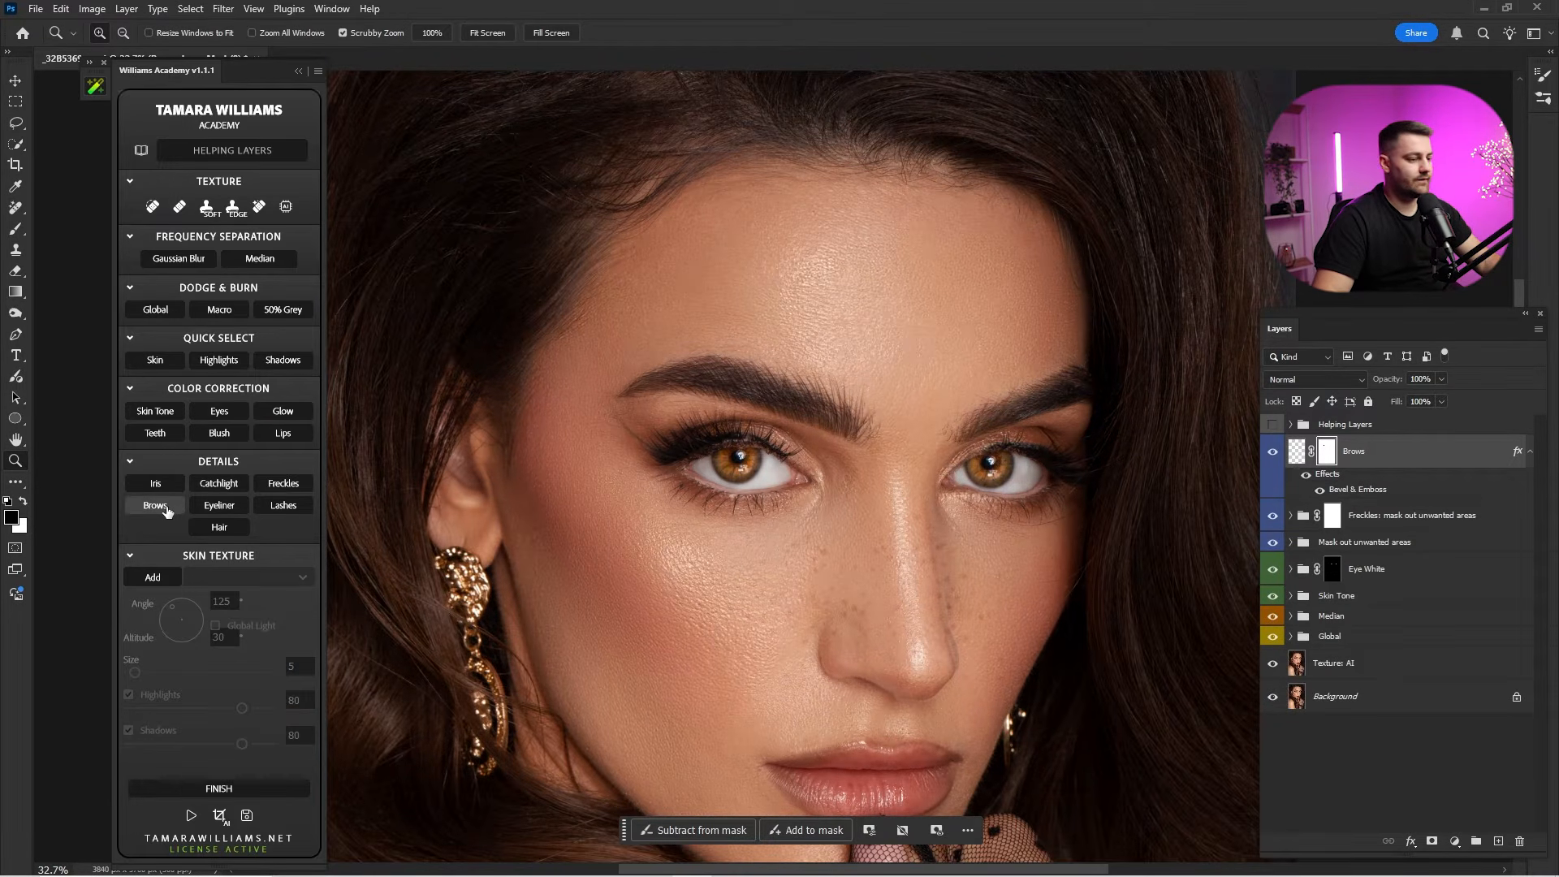
left_click(165, 507)
left_click(708, 331)
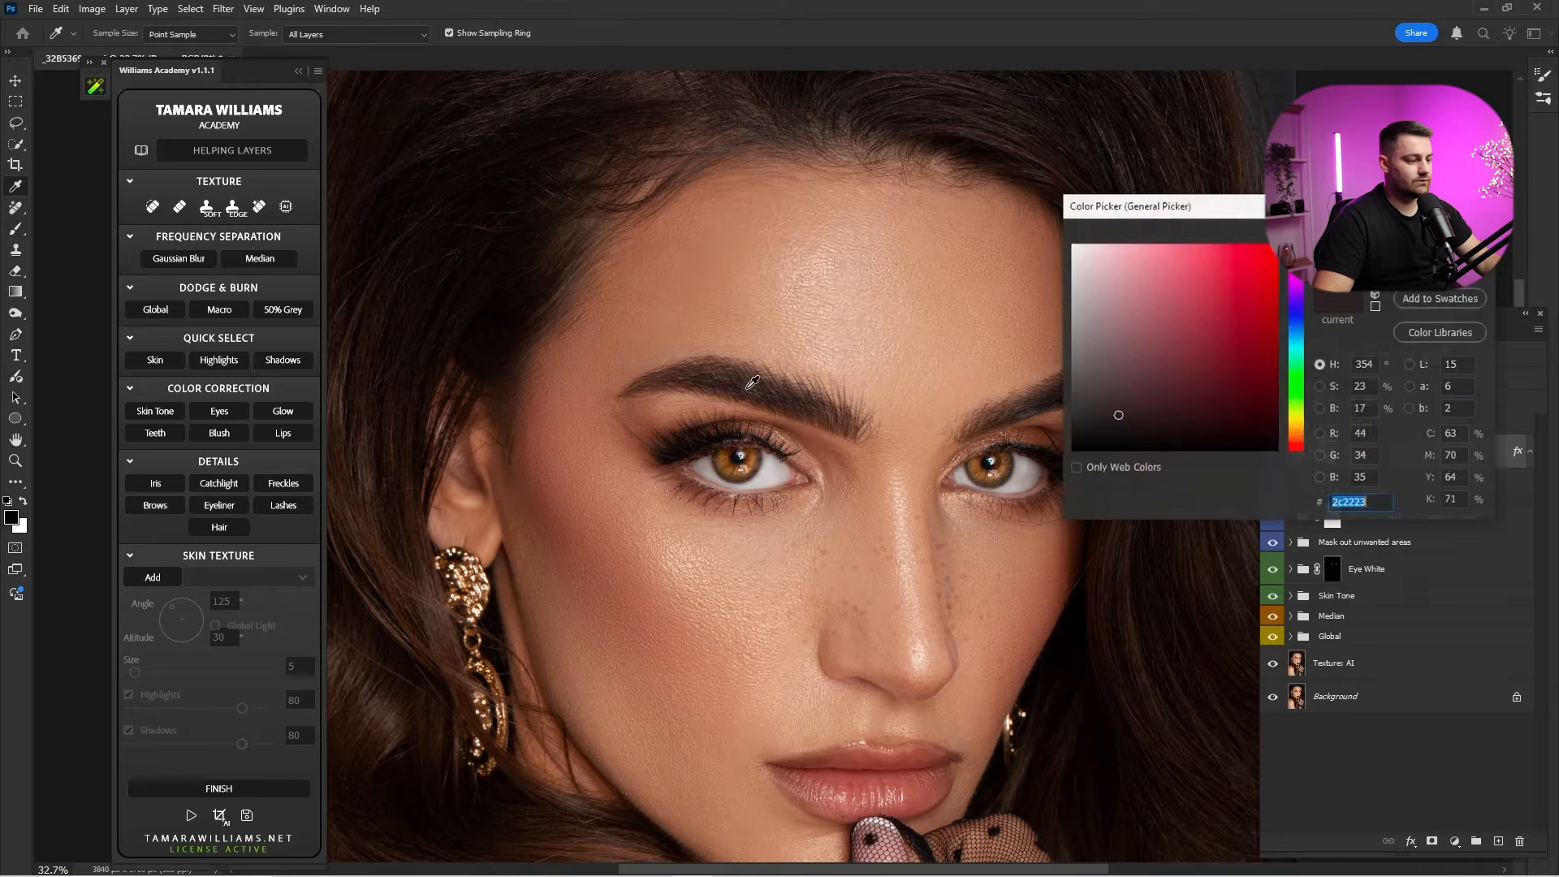
key("Return")
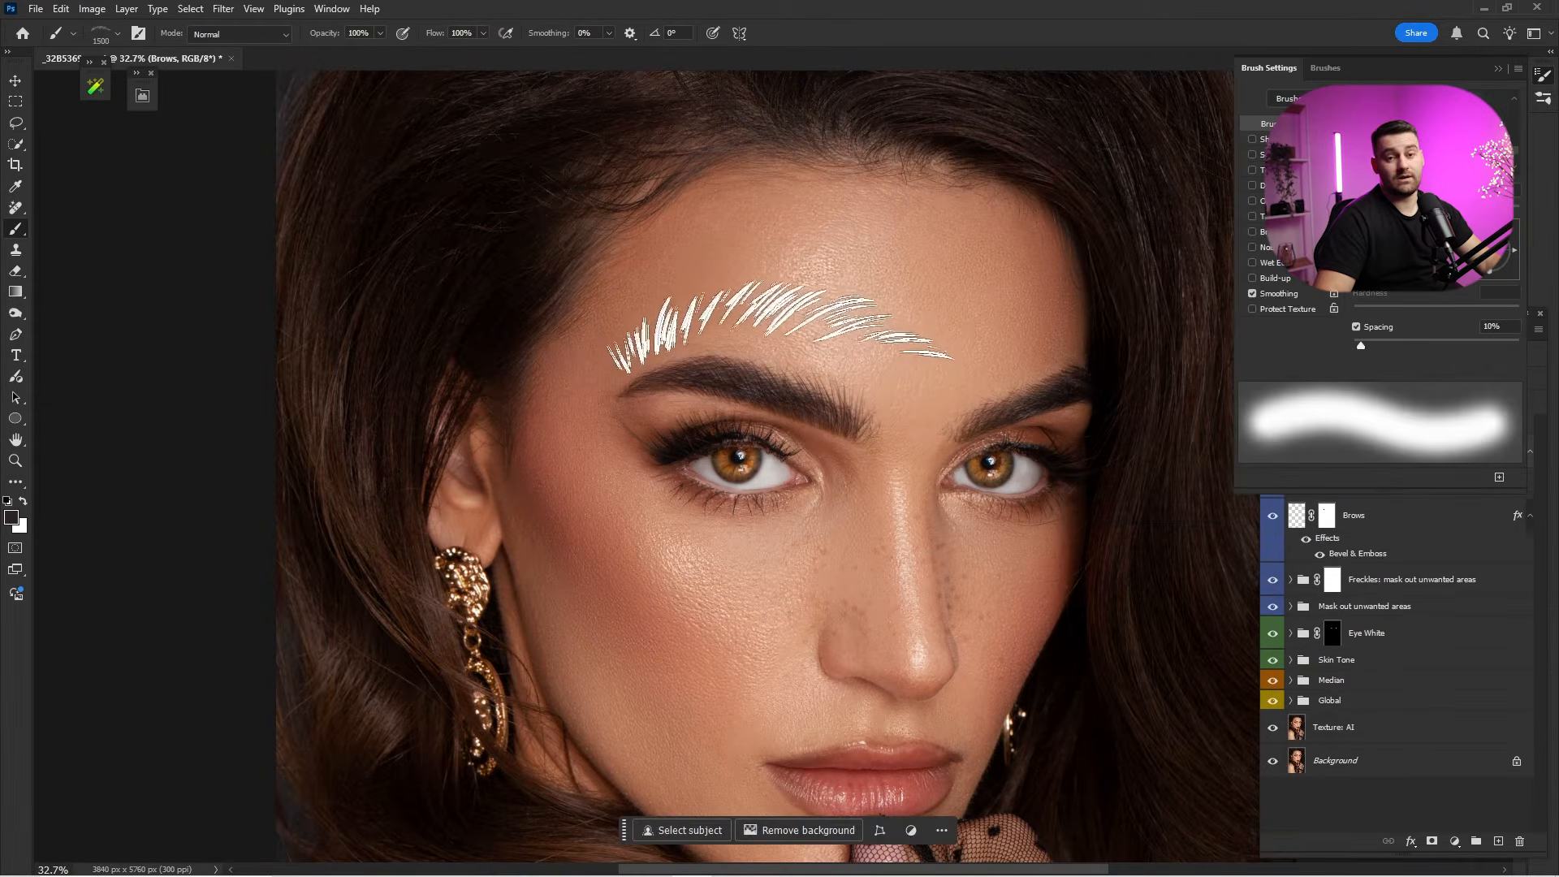
Try the BROW 1 and BROW 3 - LEFT brushes and settle on BROW 2 - RIGHT for the far eyebrow.
right_click(1003, 439)
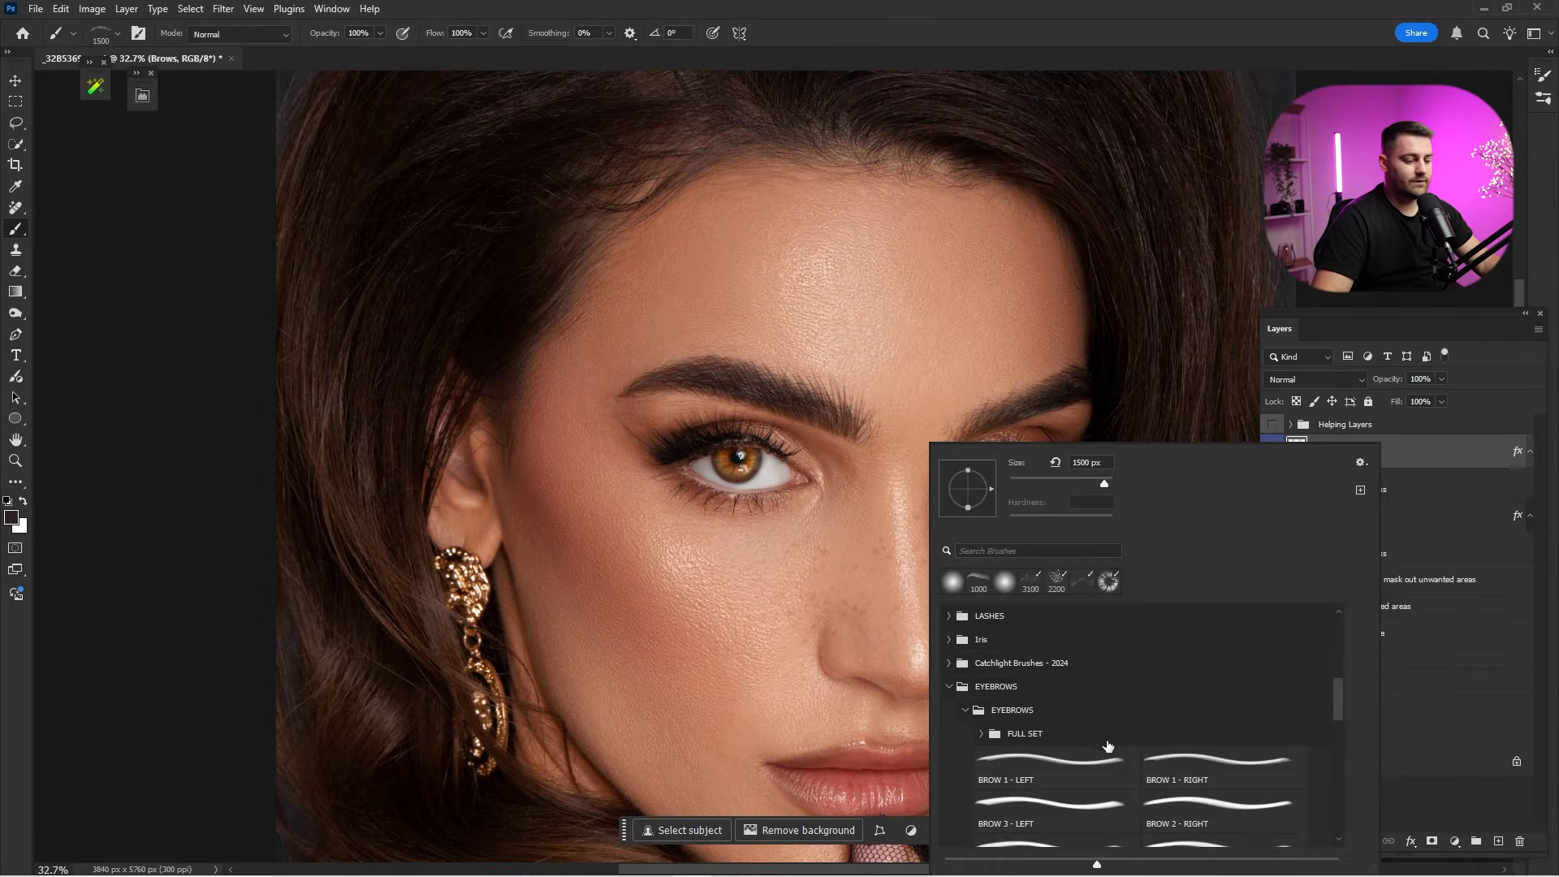
left_click(1157, 769)
key("Return")
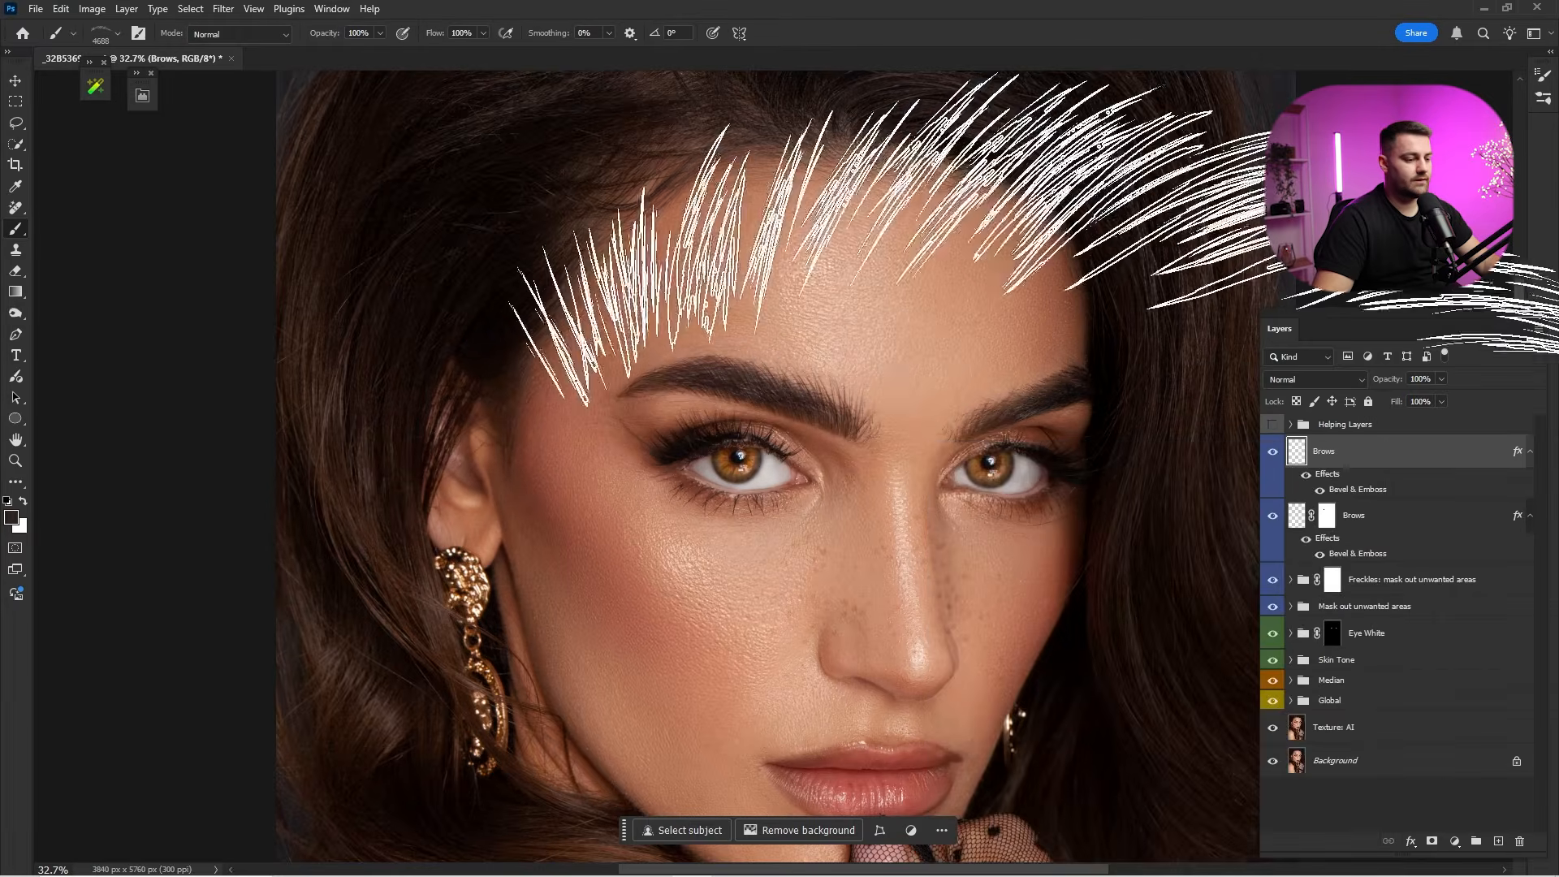
right_click(902, 471)
left_click(1092, 814)
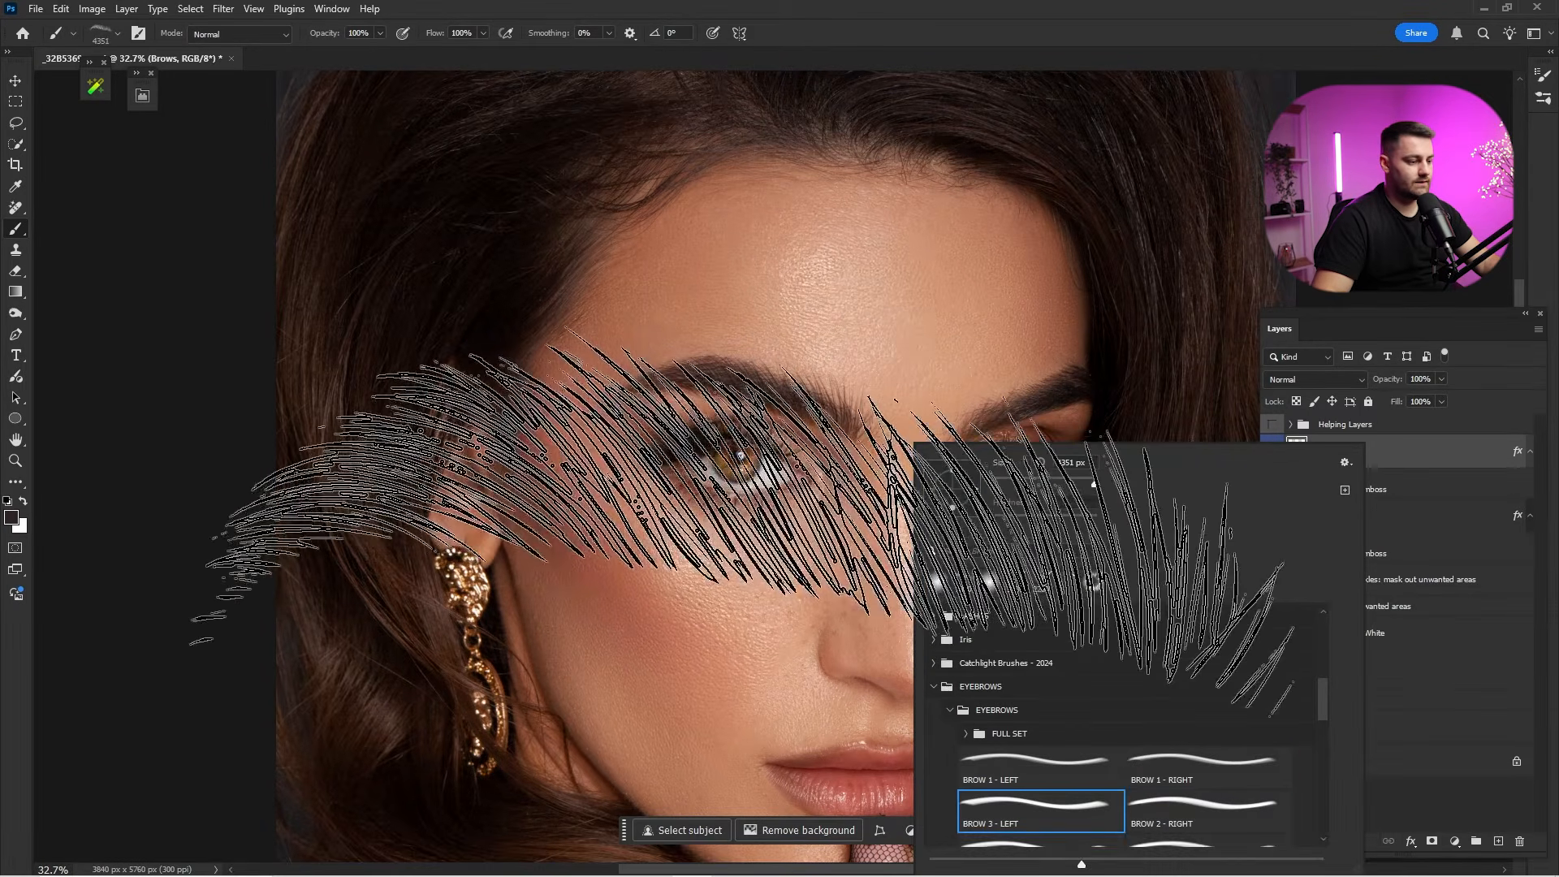
left_click(1005, 767)
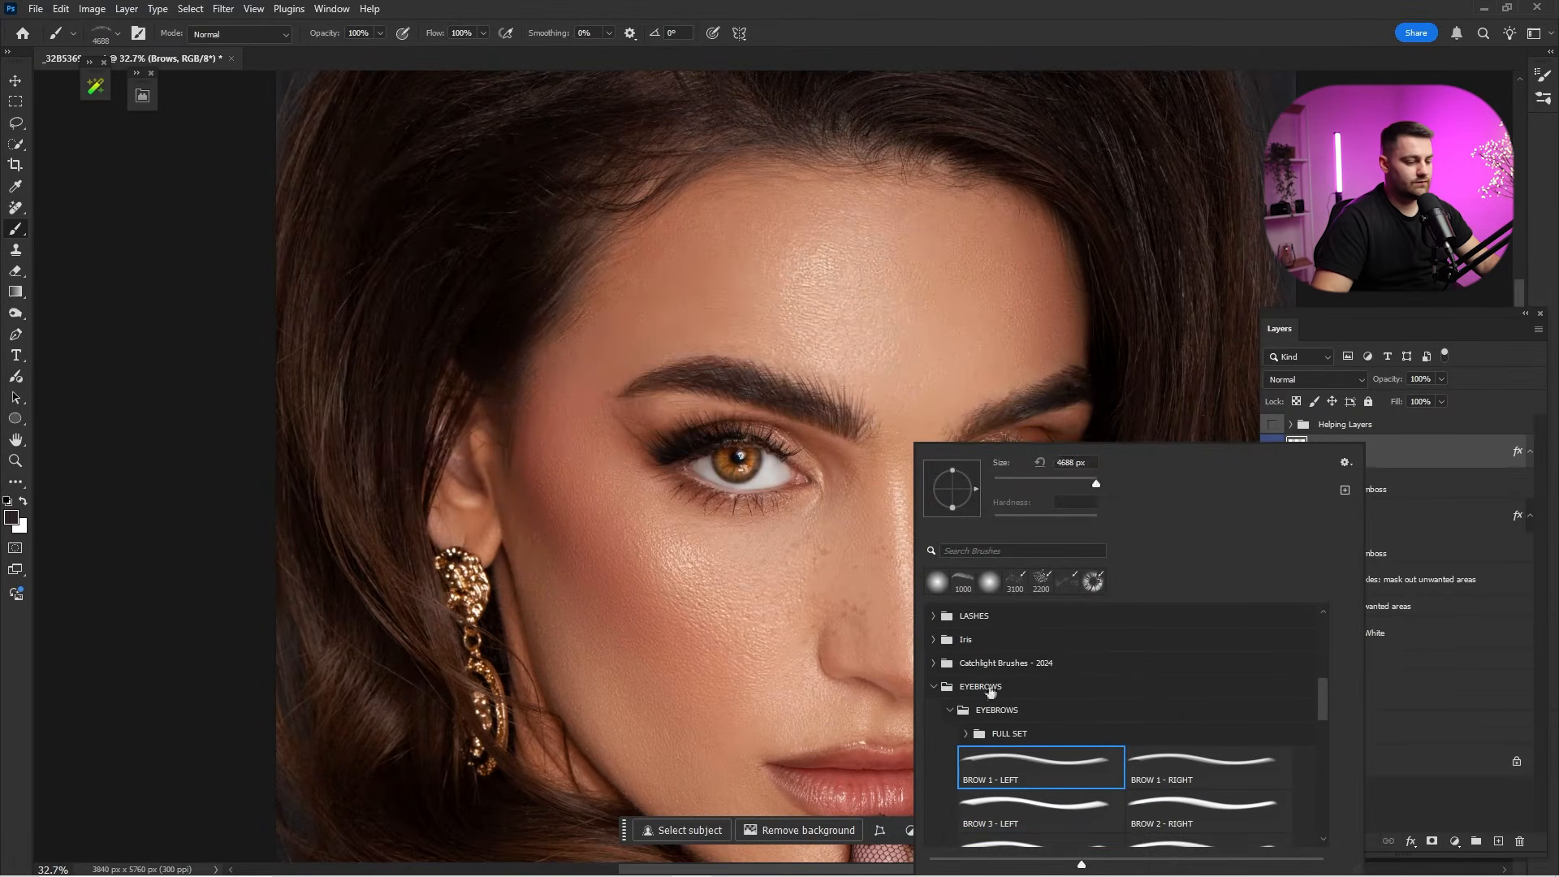
left_click(1047, 808)
left_click(1171, 826)
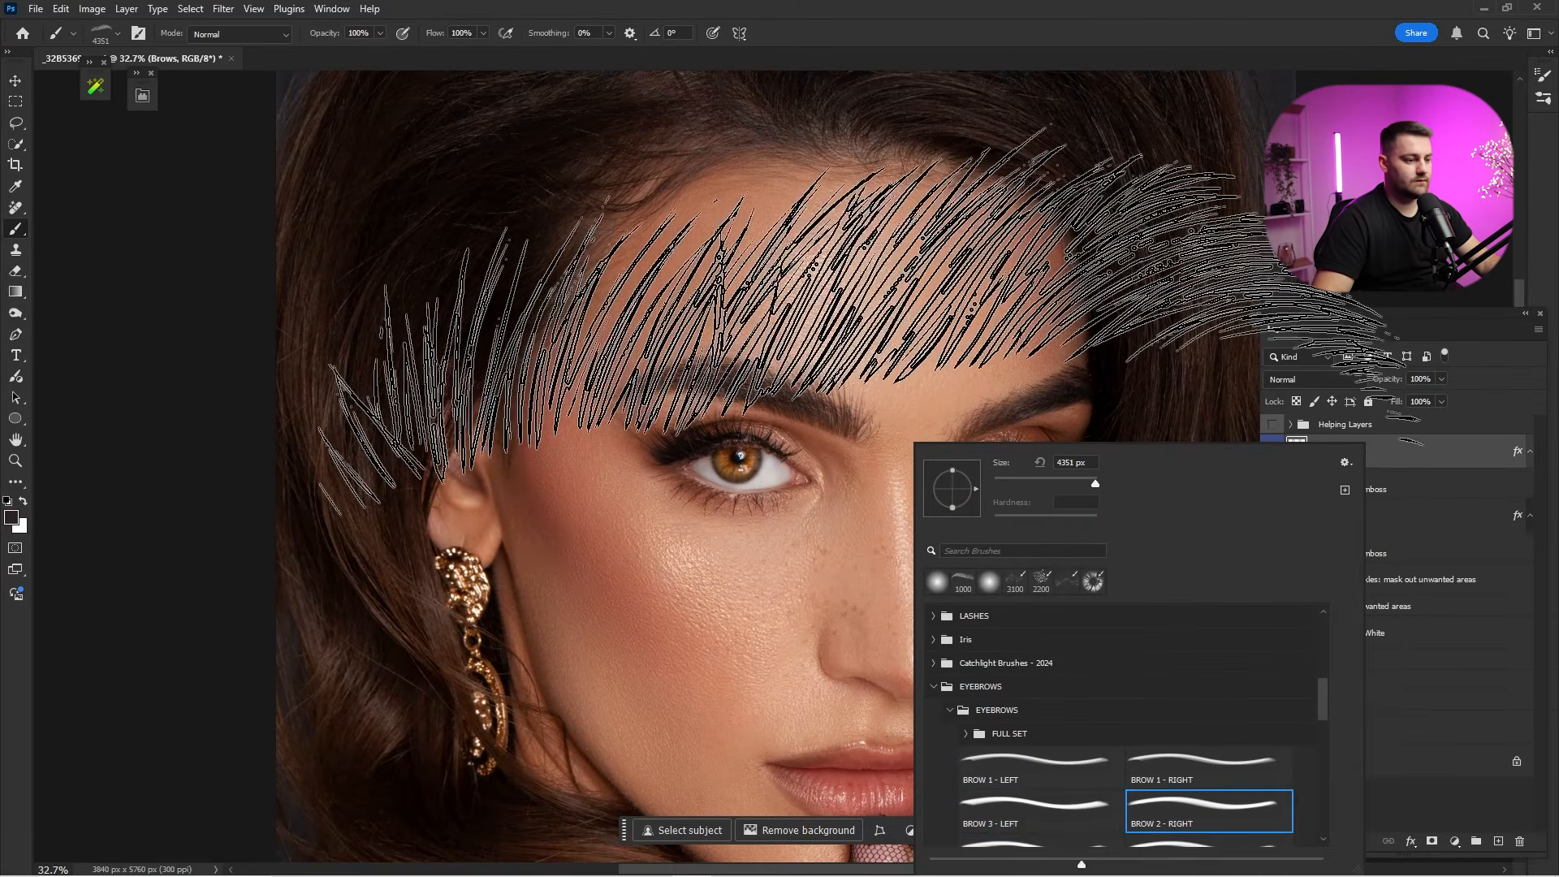
left_click(999, 38)
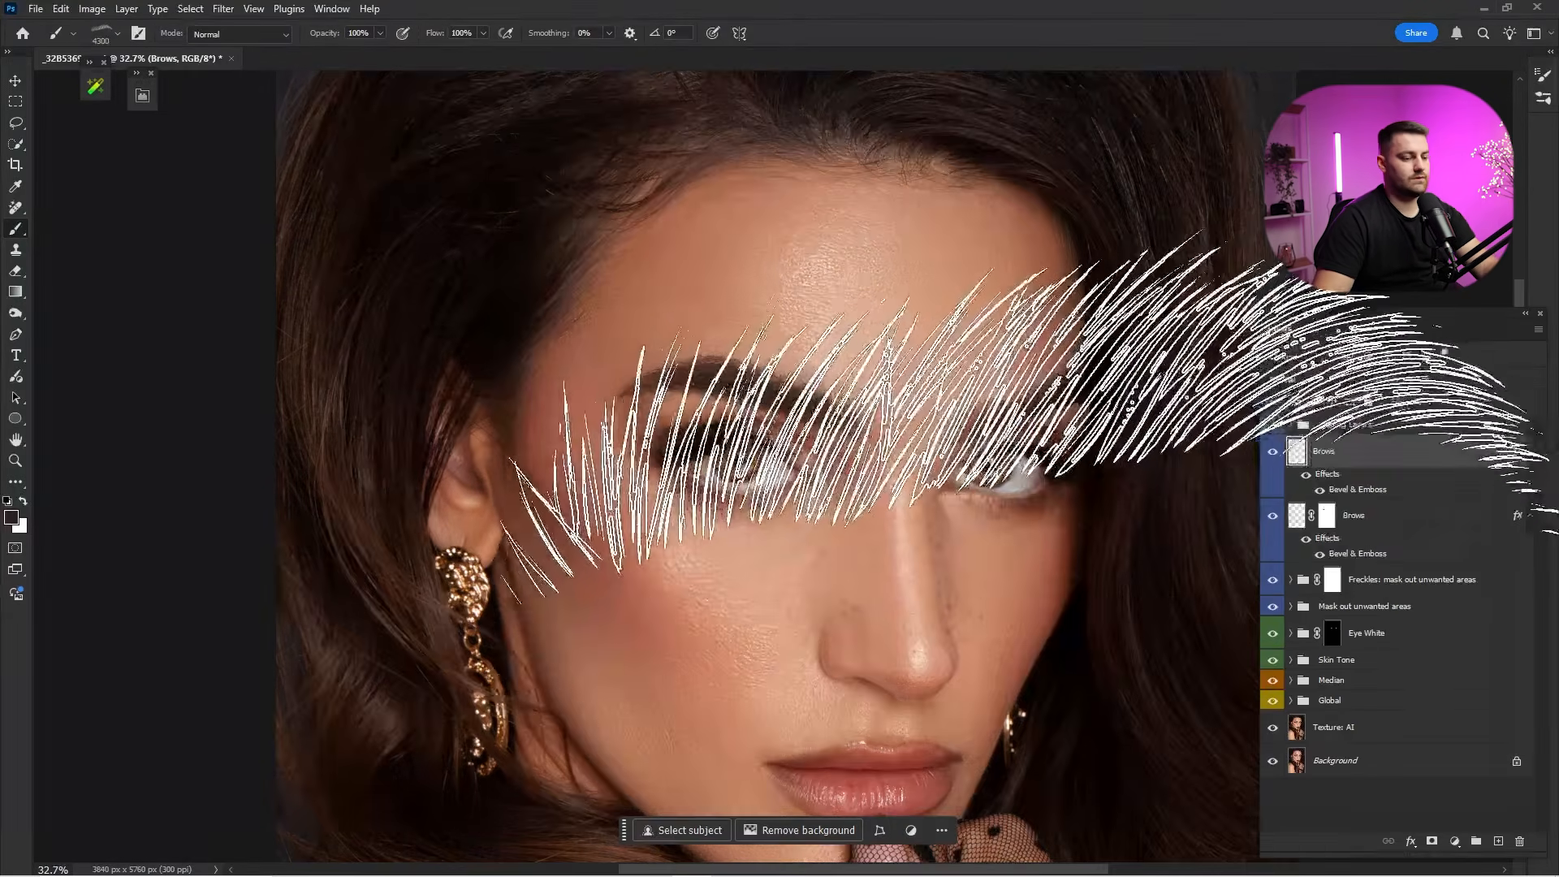
Scale the eyebrow brush to 900 px and rotate it to 10° to match the far eyebrow.
key("bracketleft")
key("bracketleft")
key("bracketleft")
key("bracketleft")
key("bracketleft")
key("bracketleft")
key("bracketleft")
key("bracketleft")
key("bracketleft")
key("bracketleft")
key("bracketleft")
key("bracketleft")
key("bracketleft")
key("bracketleft")
key("bracketleft")
key("bracketleft")
key("bracketleft")
key("bracketleft")
key("bracketleft")
key("bracketleft")
key("bracketleft")
key("bracketleft")
key("bracketleft")
key("bracketleft")
key("bracketleft")
key("bracketleft")
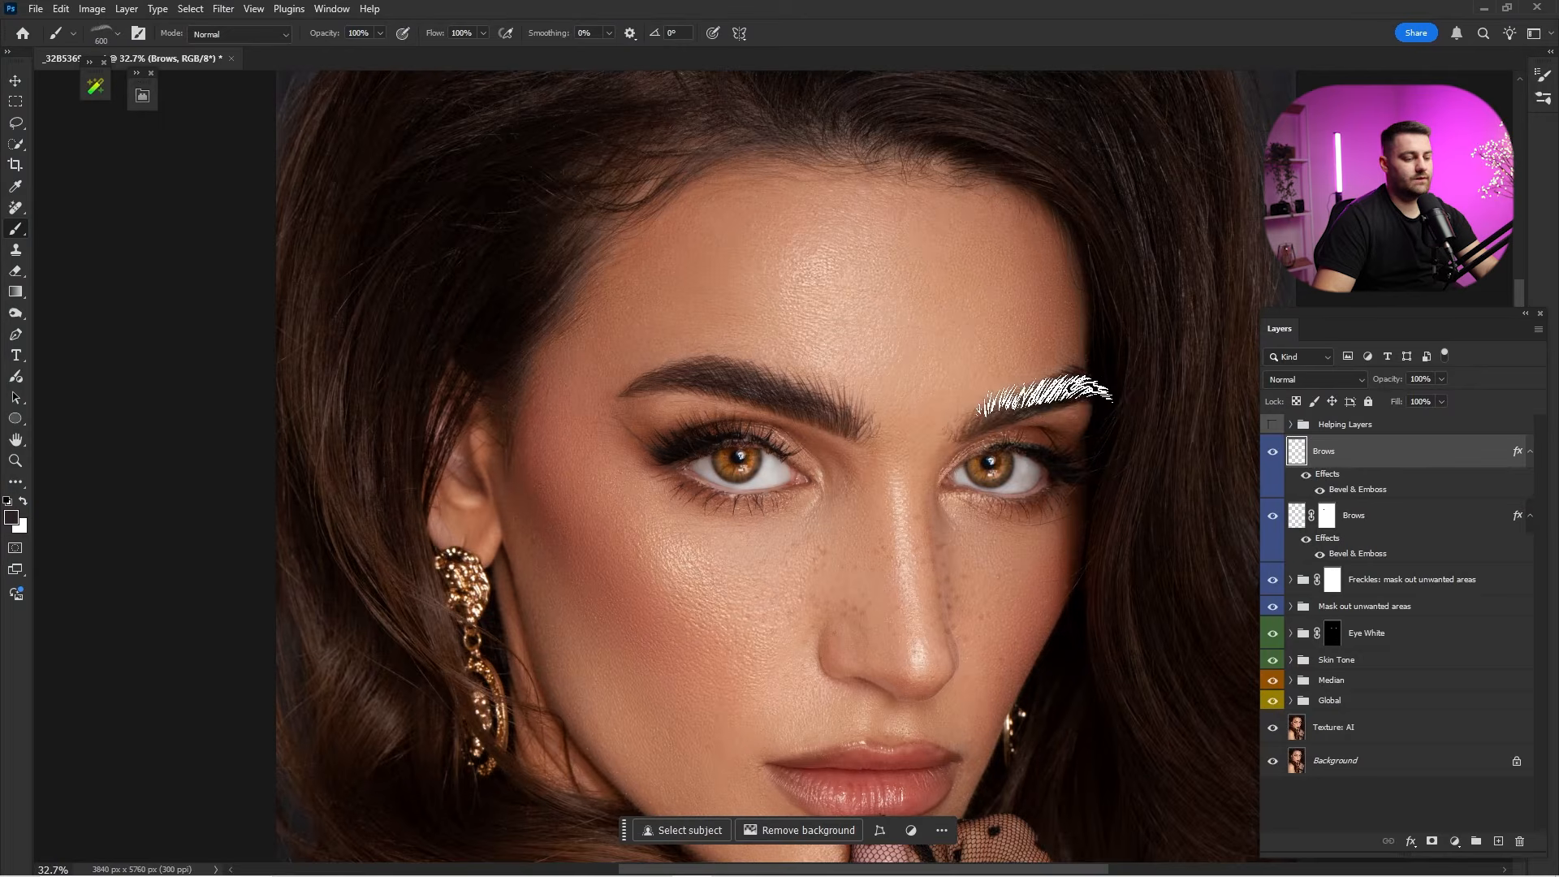
key("Right")
key("Right")
key("Right")
key("Right")
key("Right")
key("Right")
key("Right")
key("Right")
key("Right")
key("bracketright")
key("bracketright")
key("bracketright")
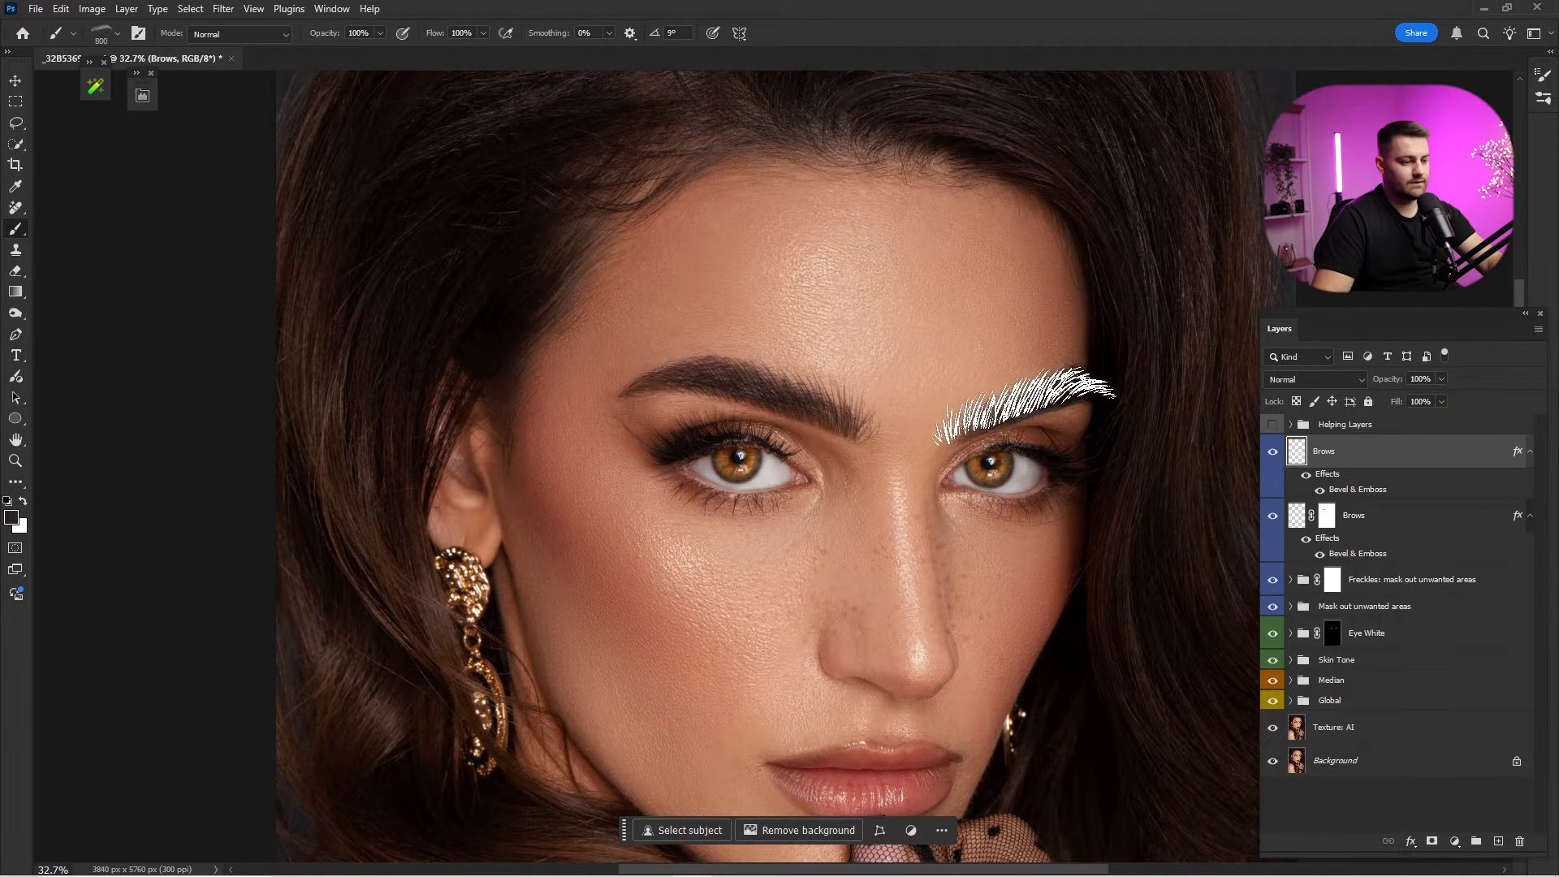
key("Right")
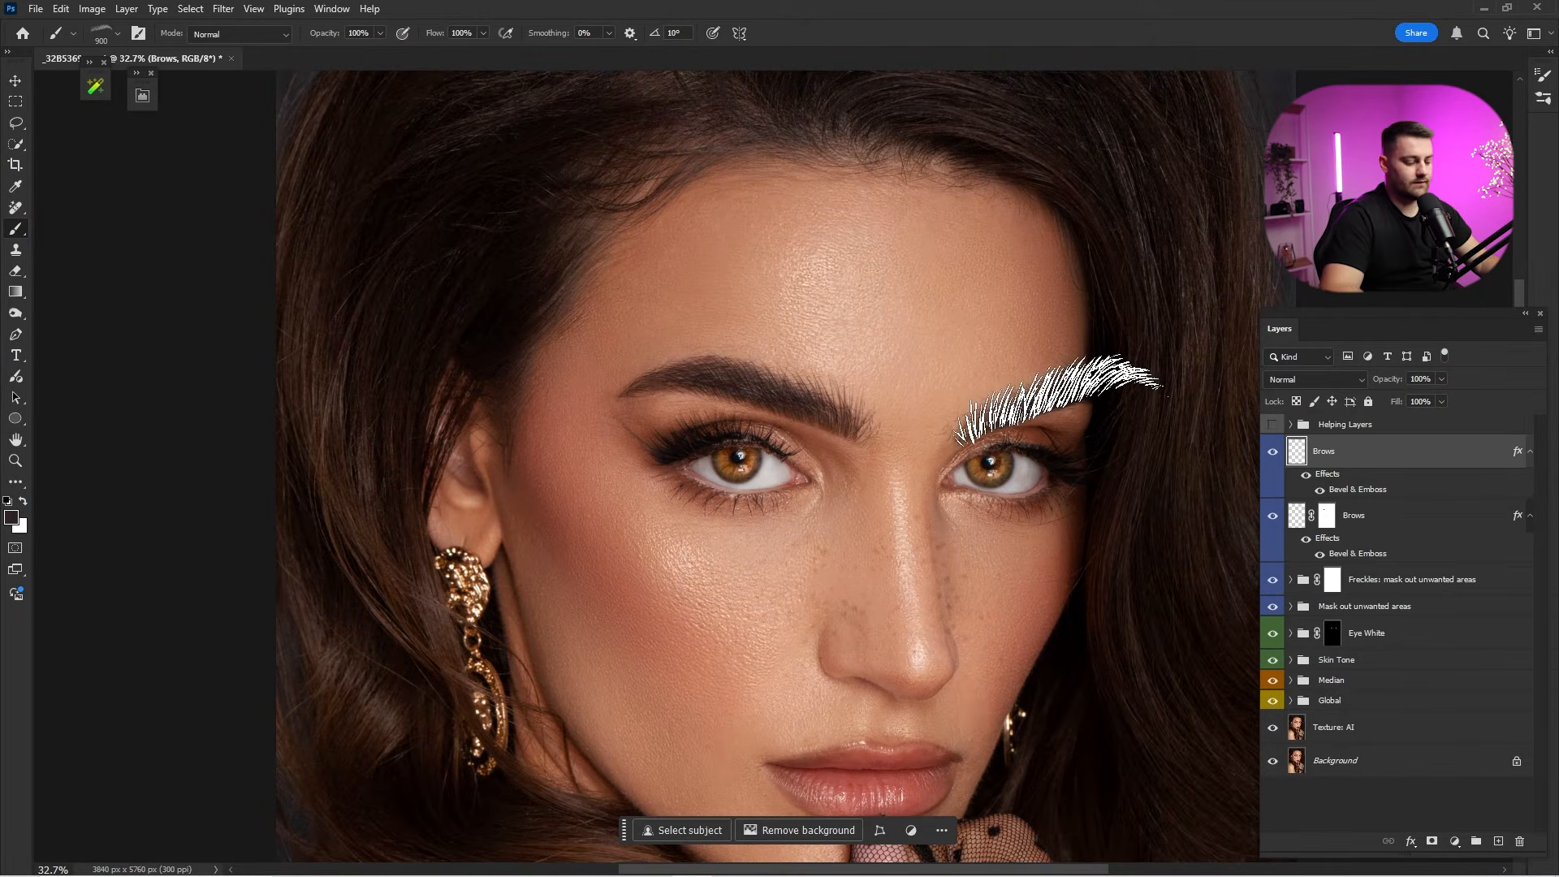
Try stamping the eyebrow brush at 800 px over the far eyebrow on the upper Brows layer.
key("ctrl+plus")
key("ctrl+plus")
left_click_drag(982, 435, 742, 379)
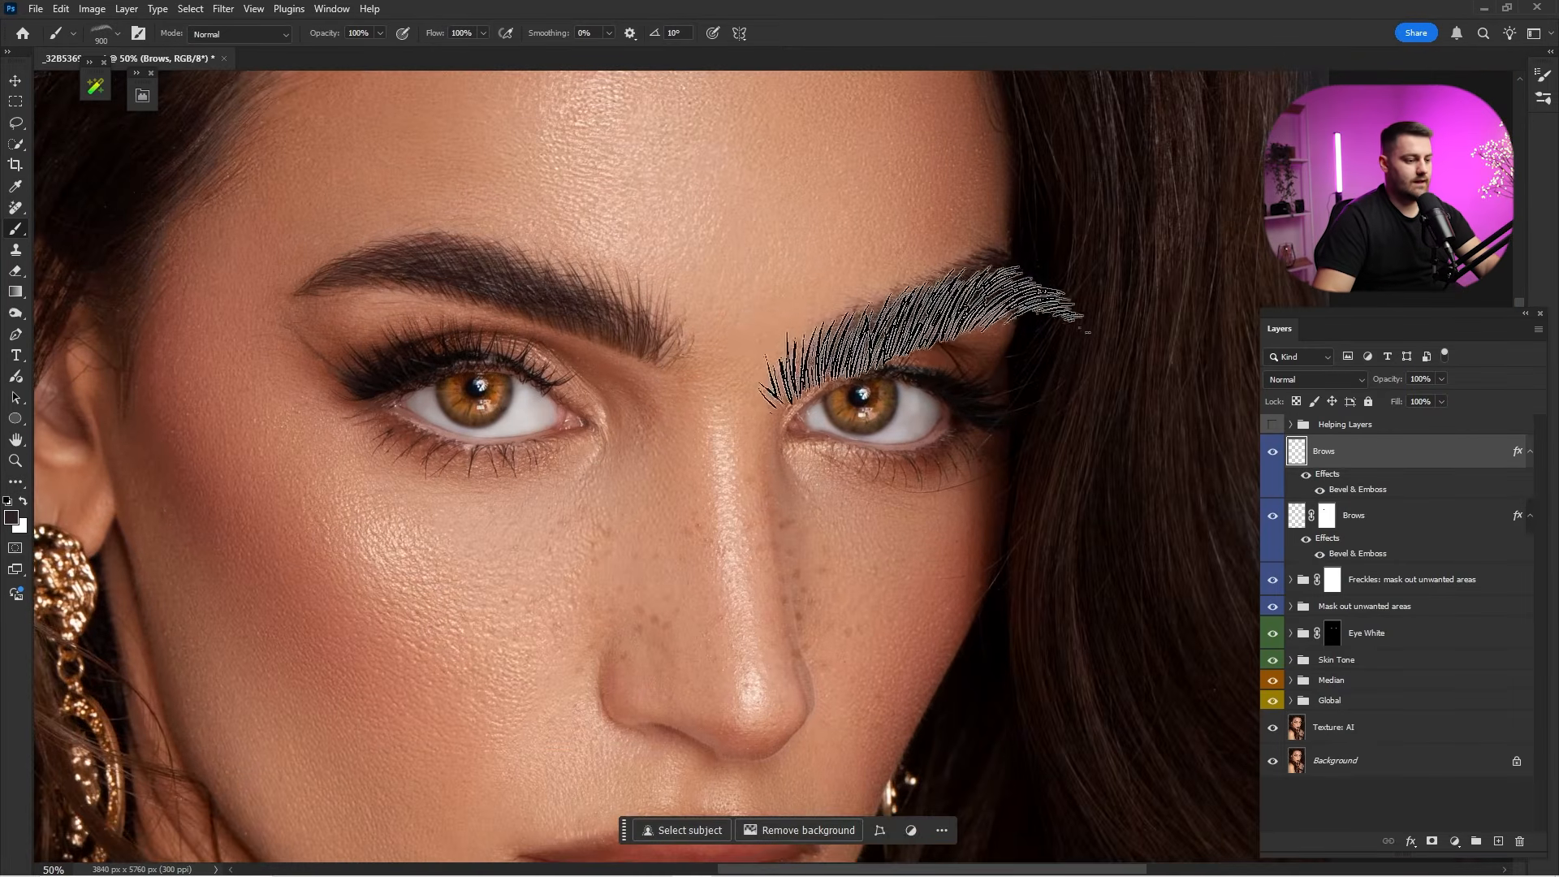
key("bracketright")
key("bracketright")
key("bracketleft")
key("bracketleft")
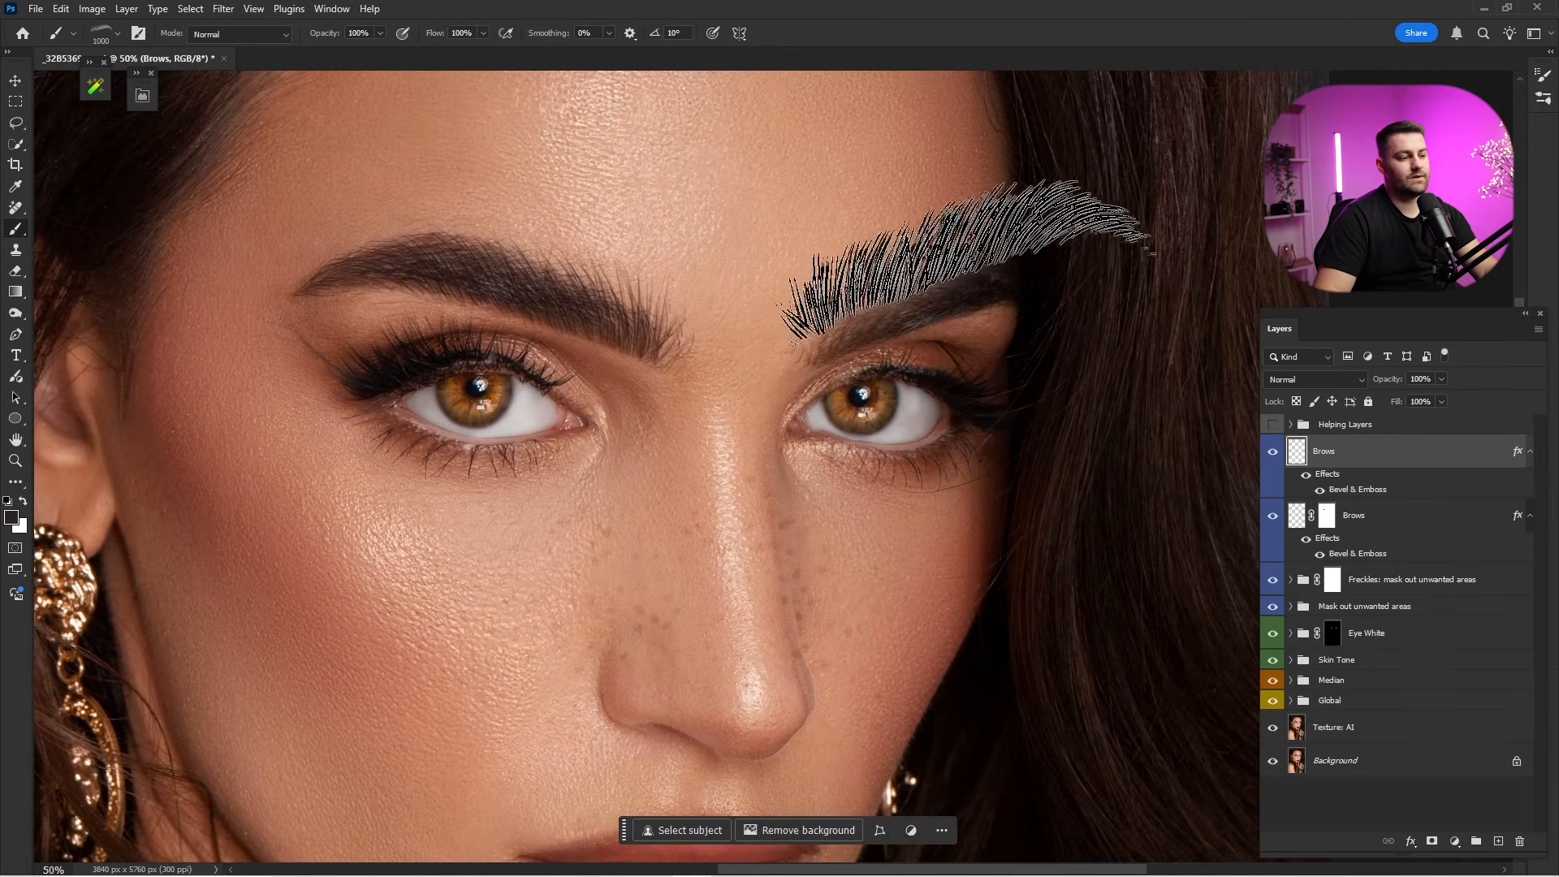
key("bracketleft")
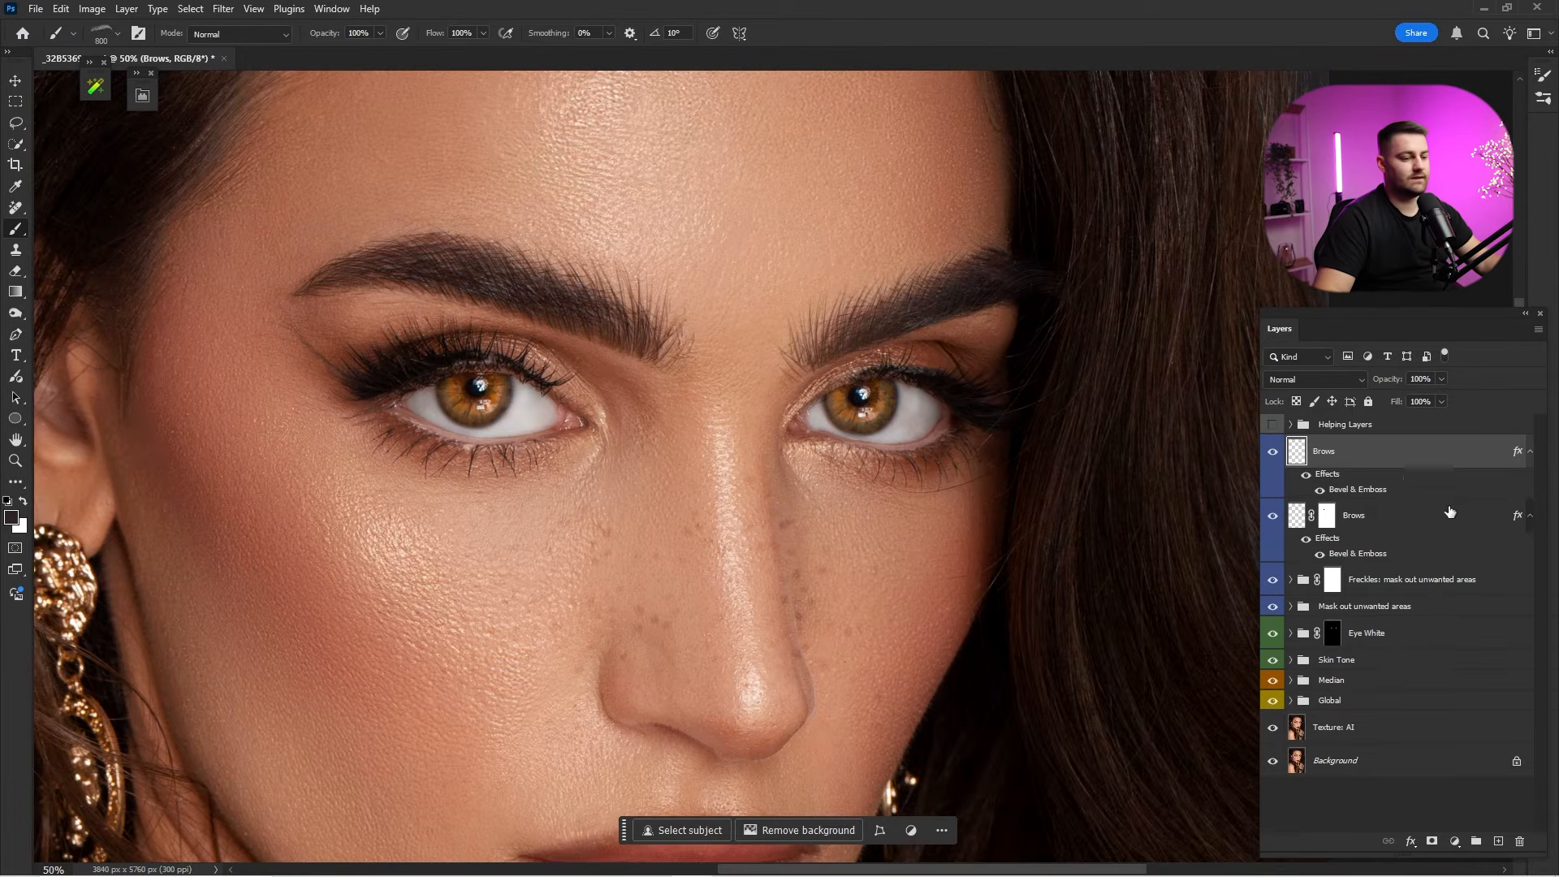
Compare the far eyebrow with the upper Brows layer hidden and shown, both from afar and close up.
left_click(1271, 456)
left_click(1271, 456)
left_click(1271, 456)
left_click(1271, 456)
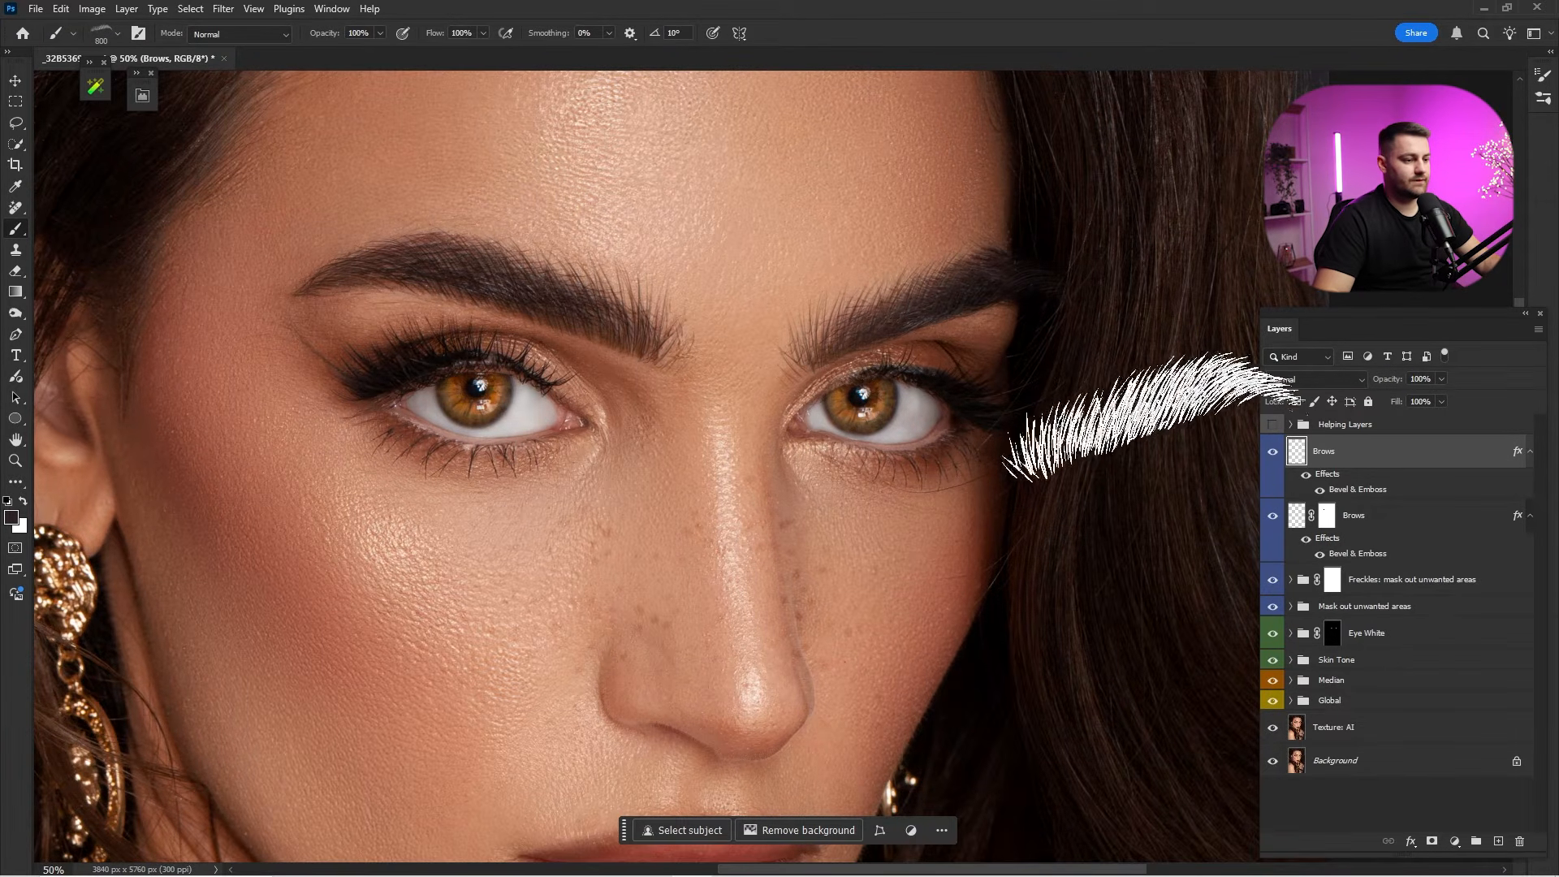
key("z")
left_click_drag(943, 275, 1047, 328)
key("b")
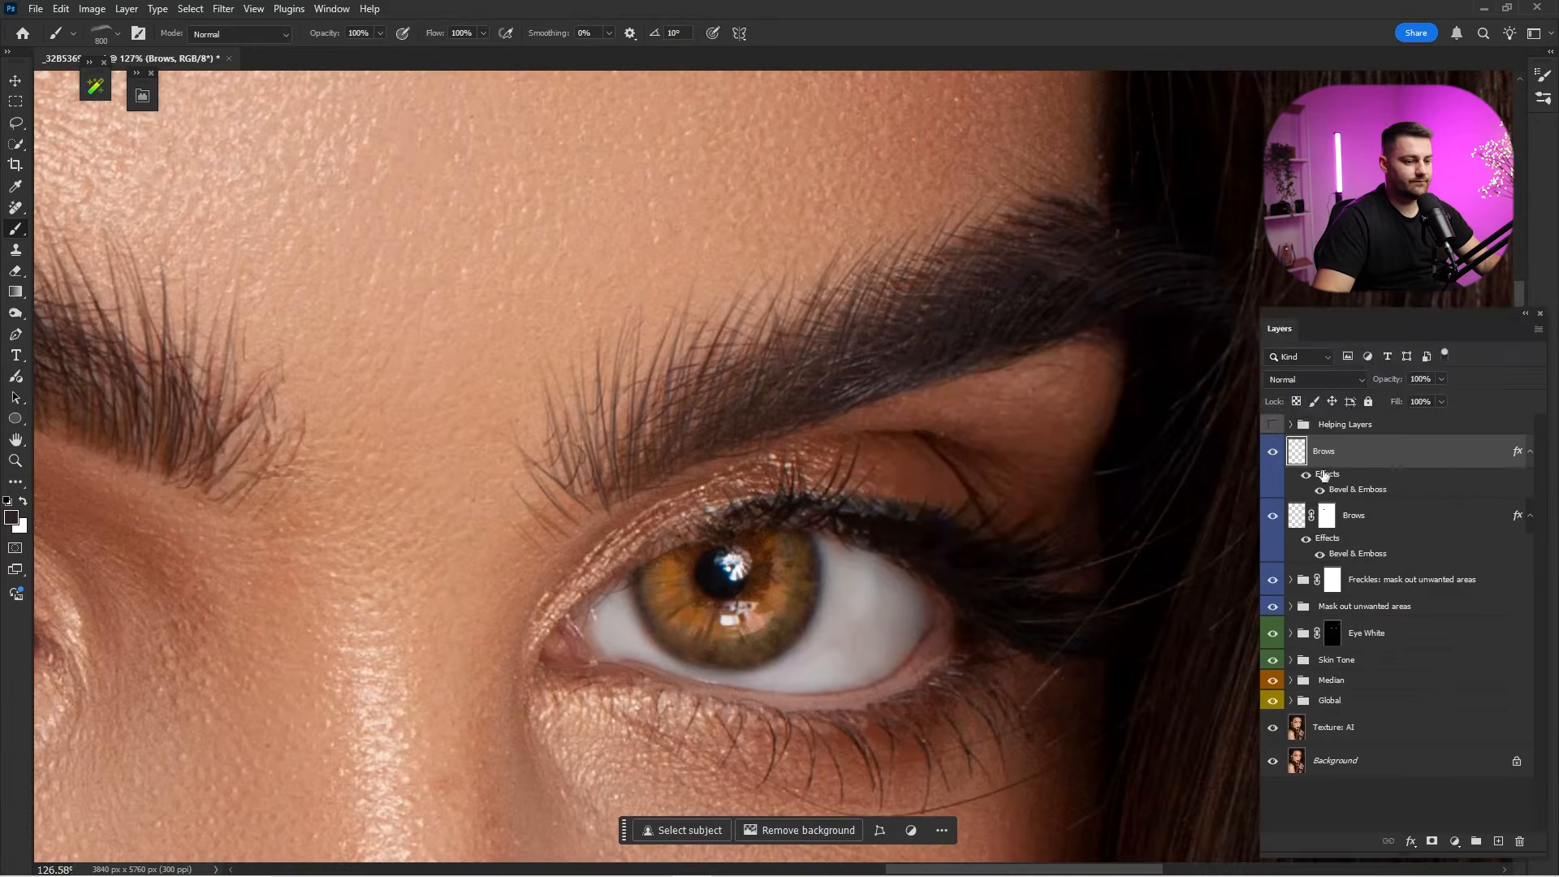
left_click(1271, 455)
left_click(1271, 455)
left_click(1271, 456)
left_click(1272, 454)
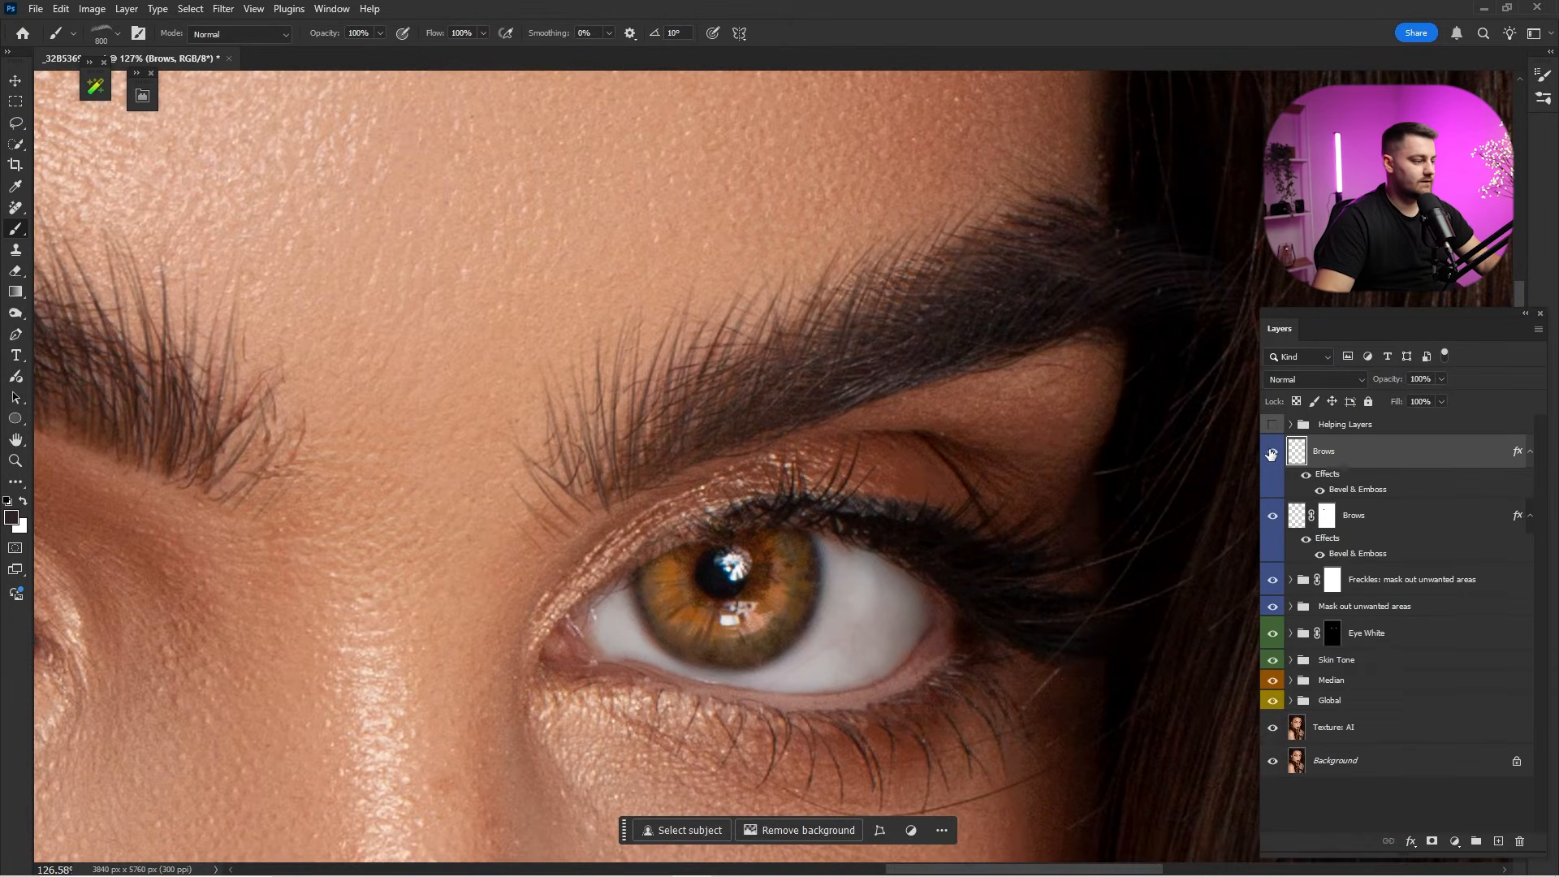
left_click(1272, 454)
left_click(1273, 455)
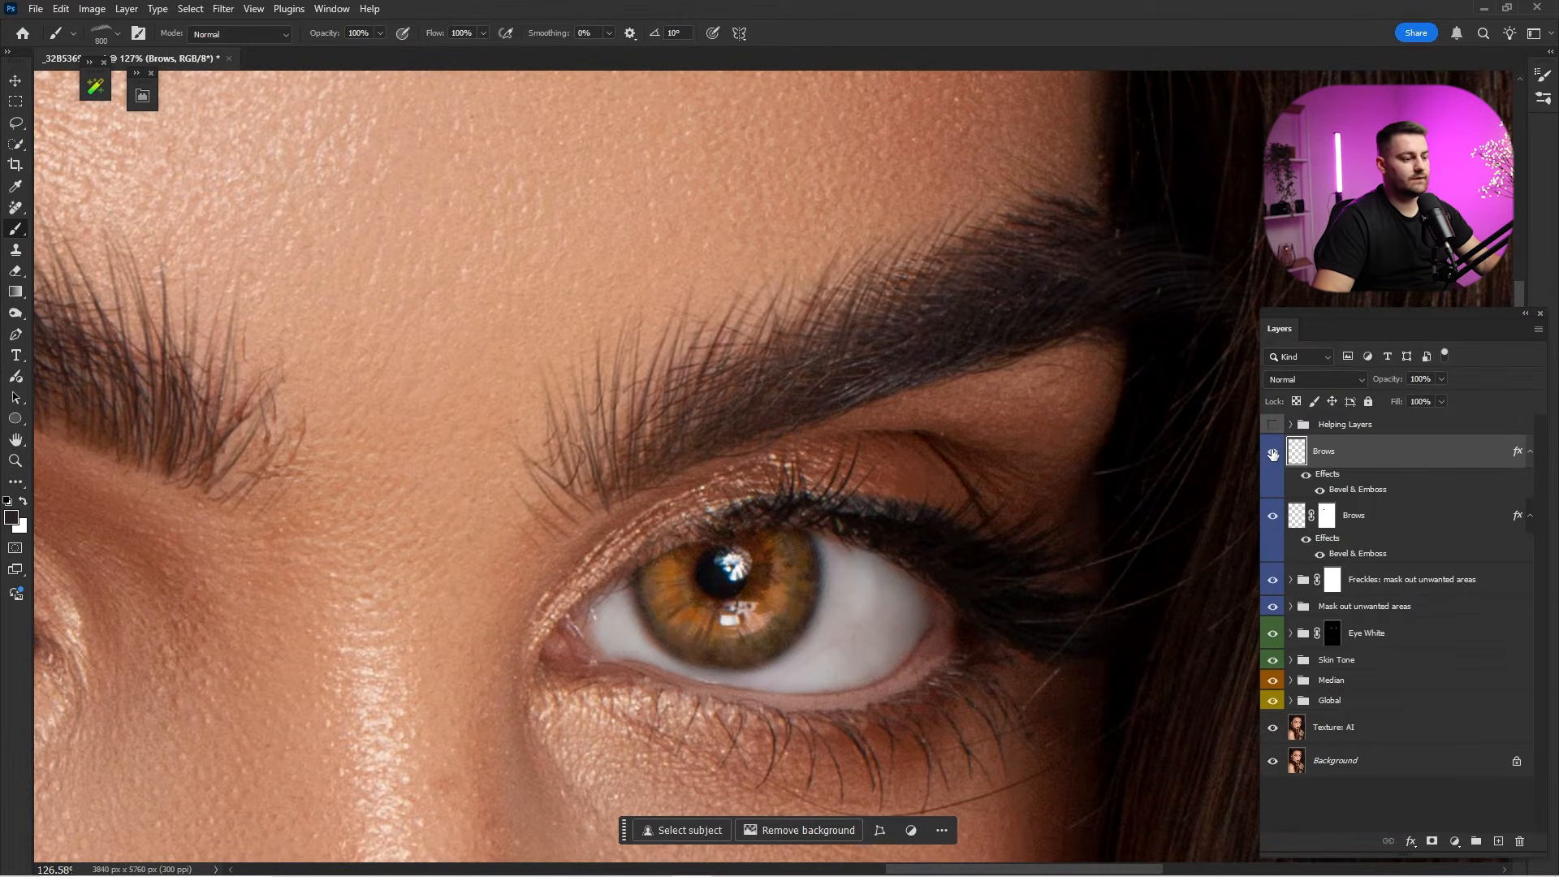
Undo the far brow stamp and restamp it at 700 px in a darker color sampled from the eyebrow.
key("ctrl+z")
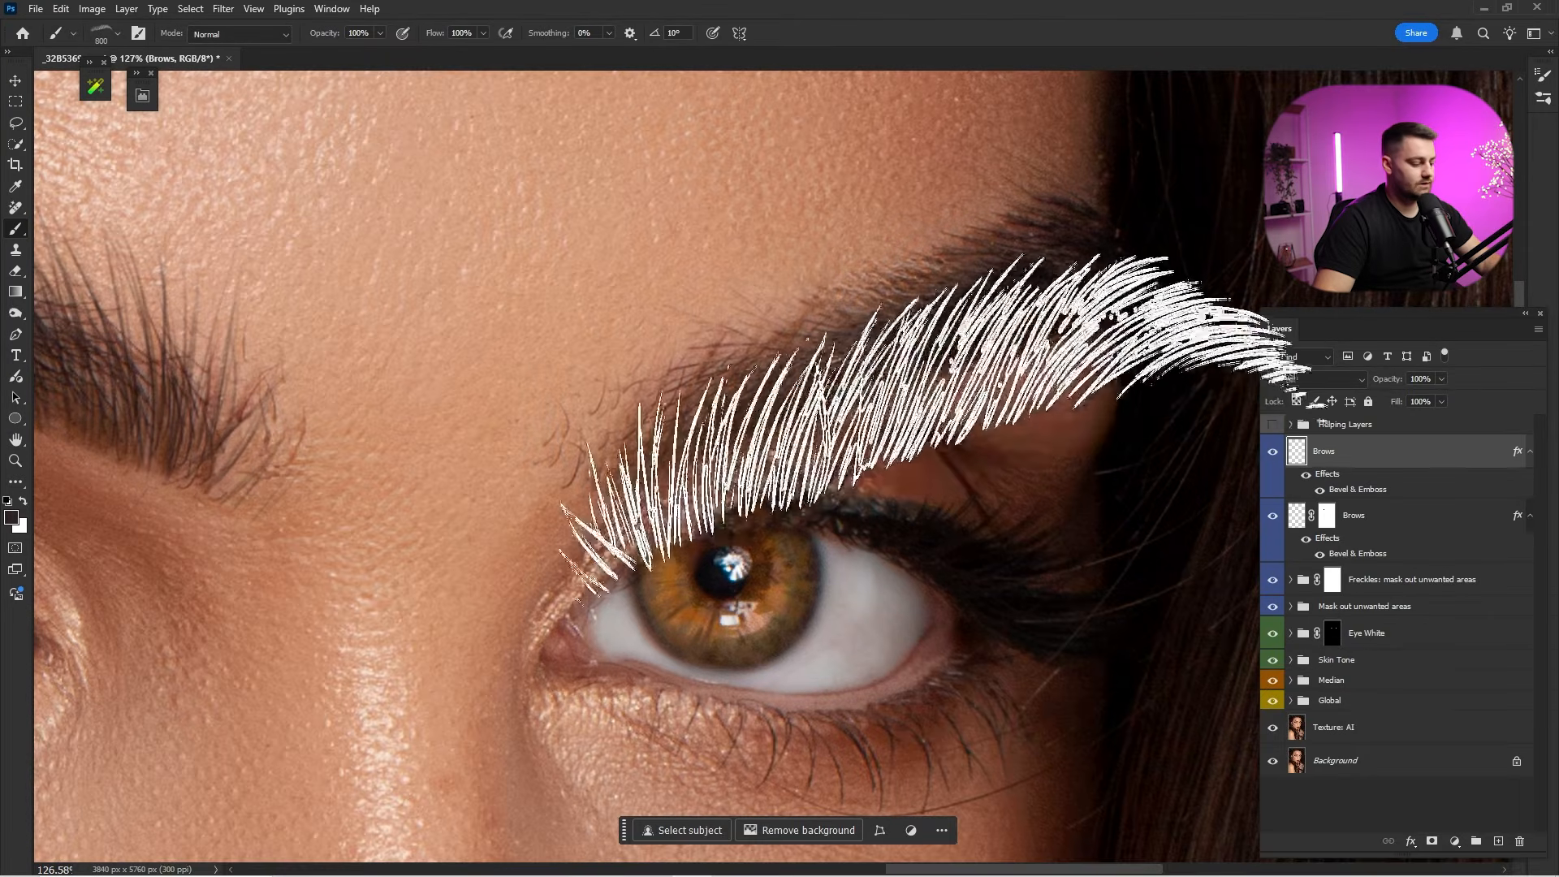
left_click(11, 518)
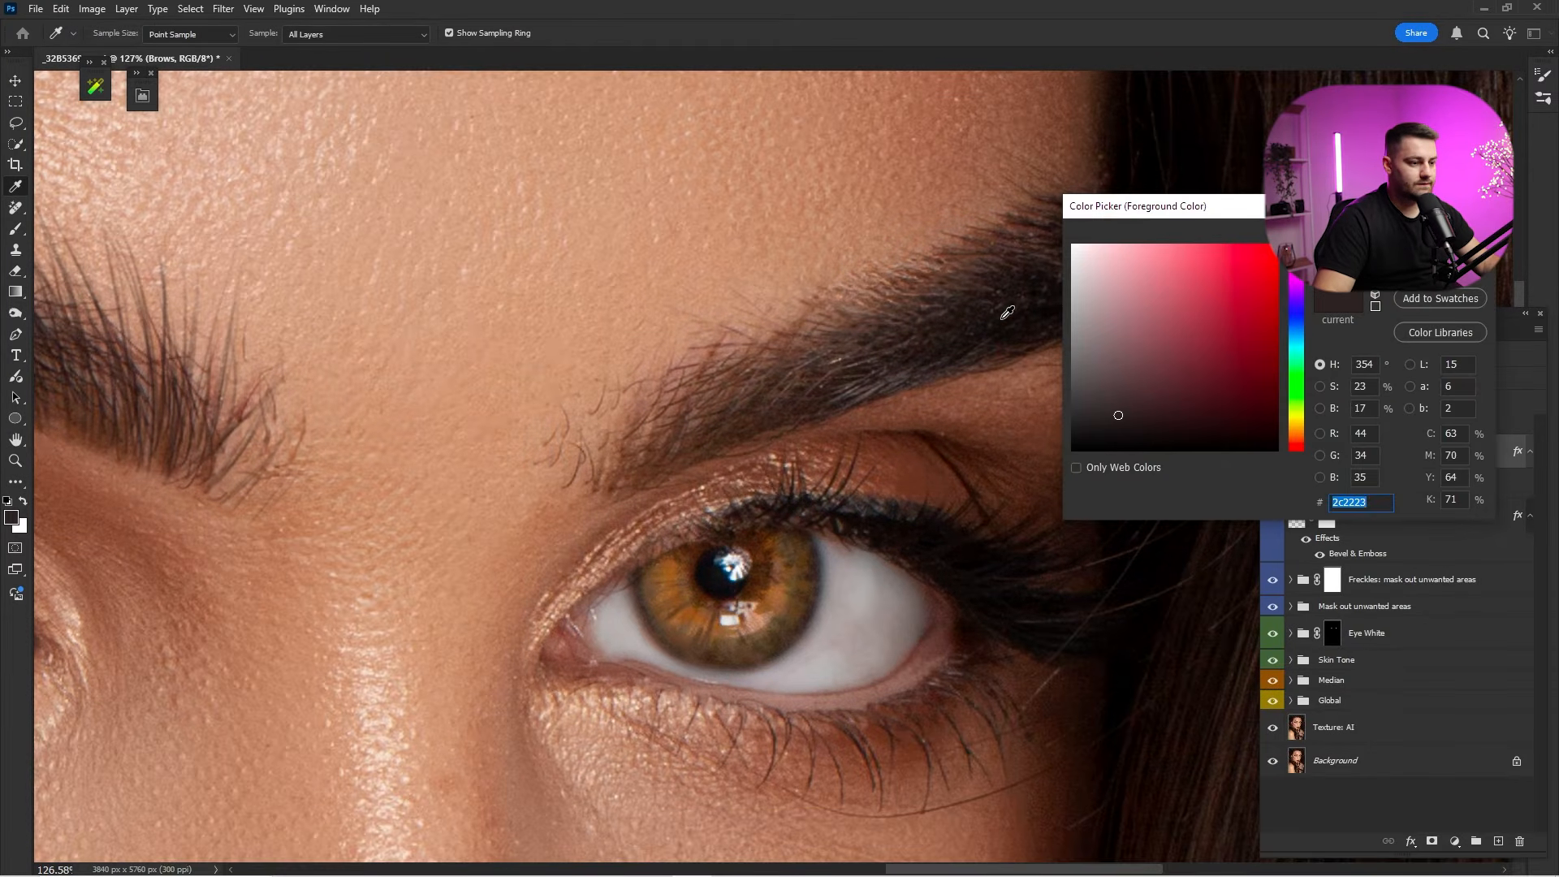
left_click(1015, 331)
key("Return")
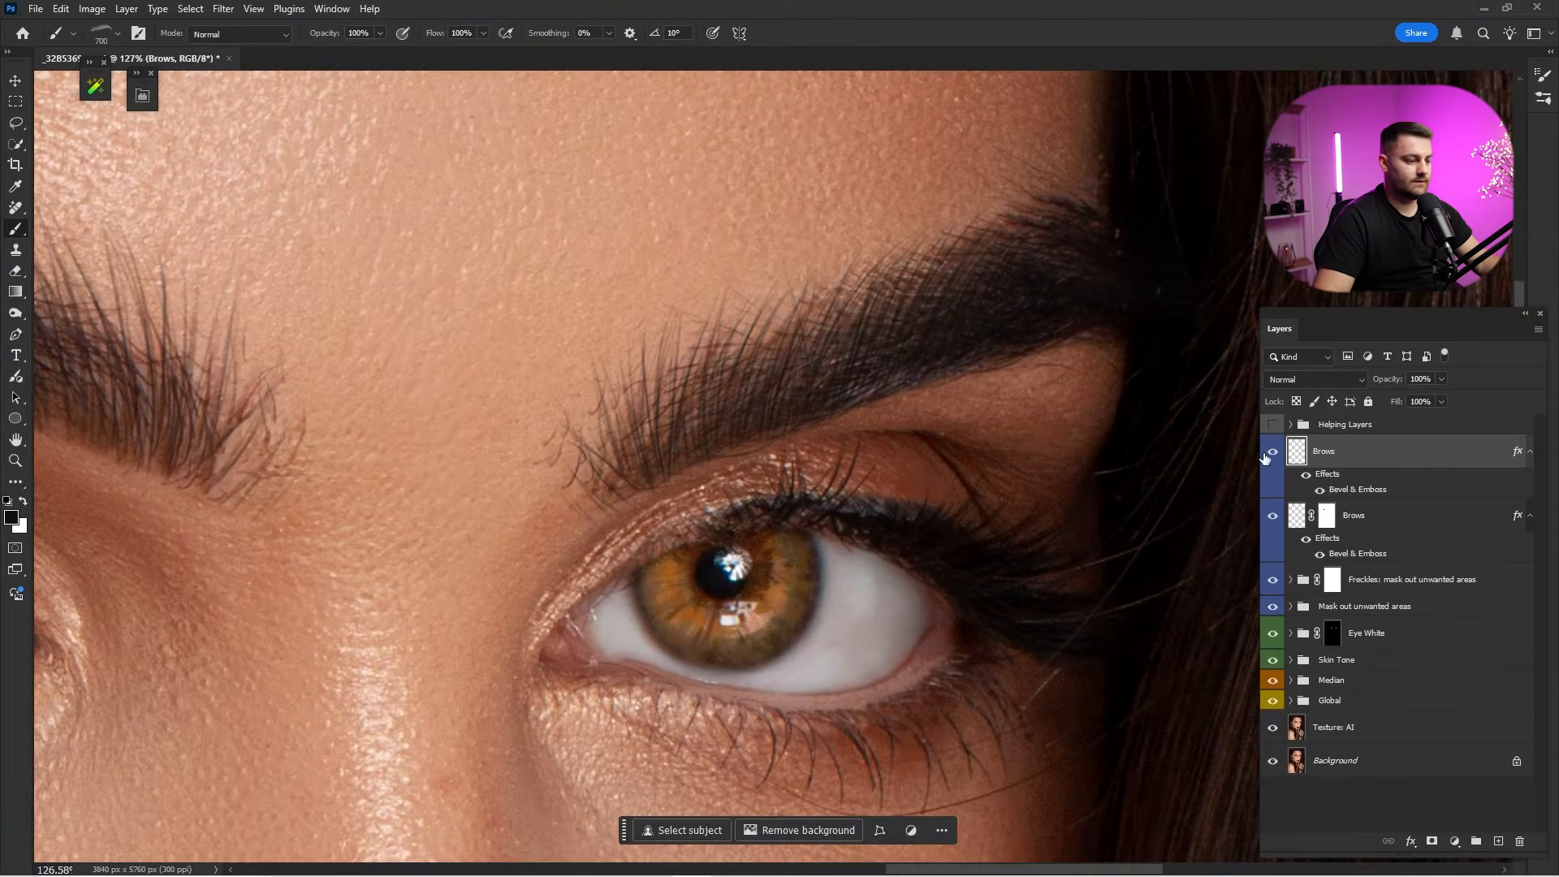
Compare the restamped far eyebrow with the upper Brows layer hidden and shown.
left_click(1270, 454)
left_click(1272, 454)
key("v")
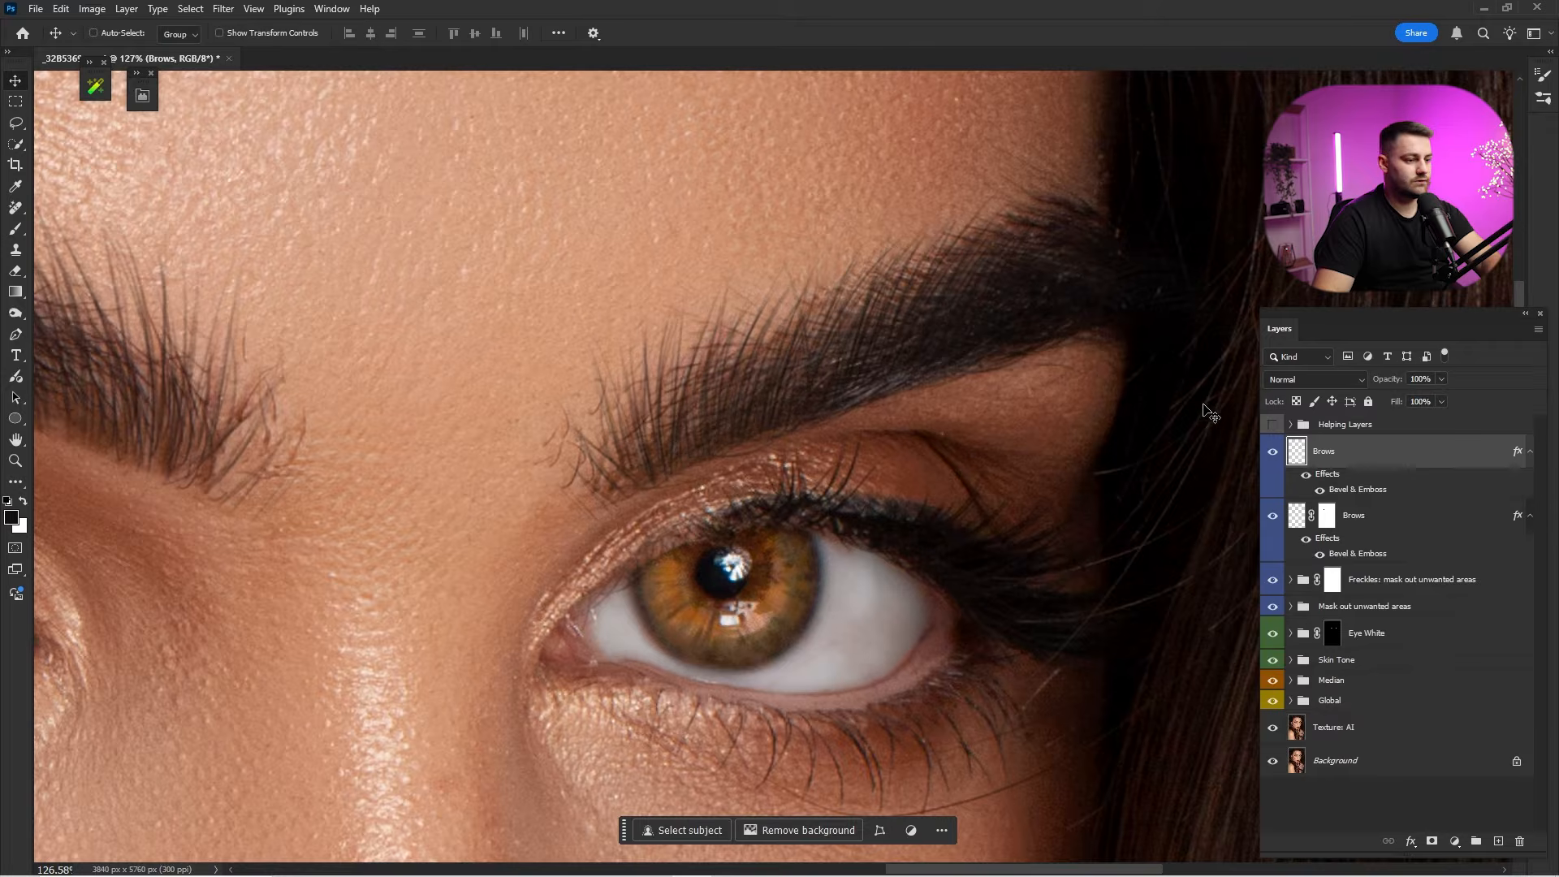
left_click(1272, 451)
left_click(1272, 451)
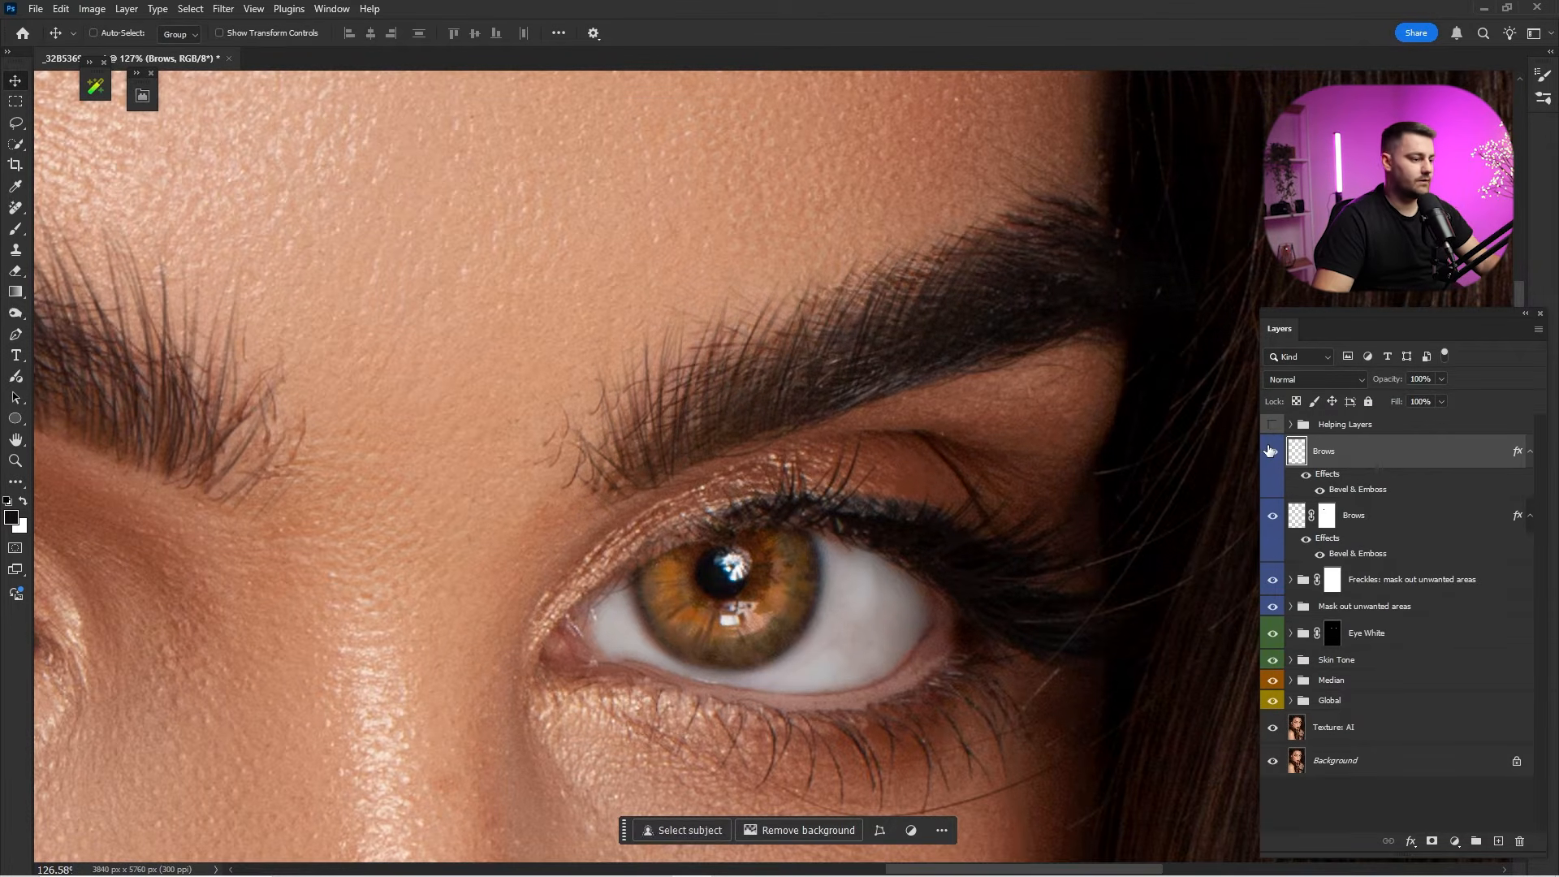
left_click(1272, 450)
left_click(1272, 451)
left_click(1272, 450)
left_click(1272, 450)
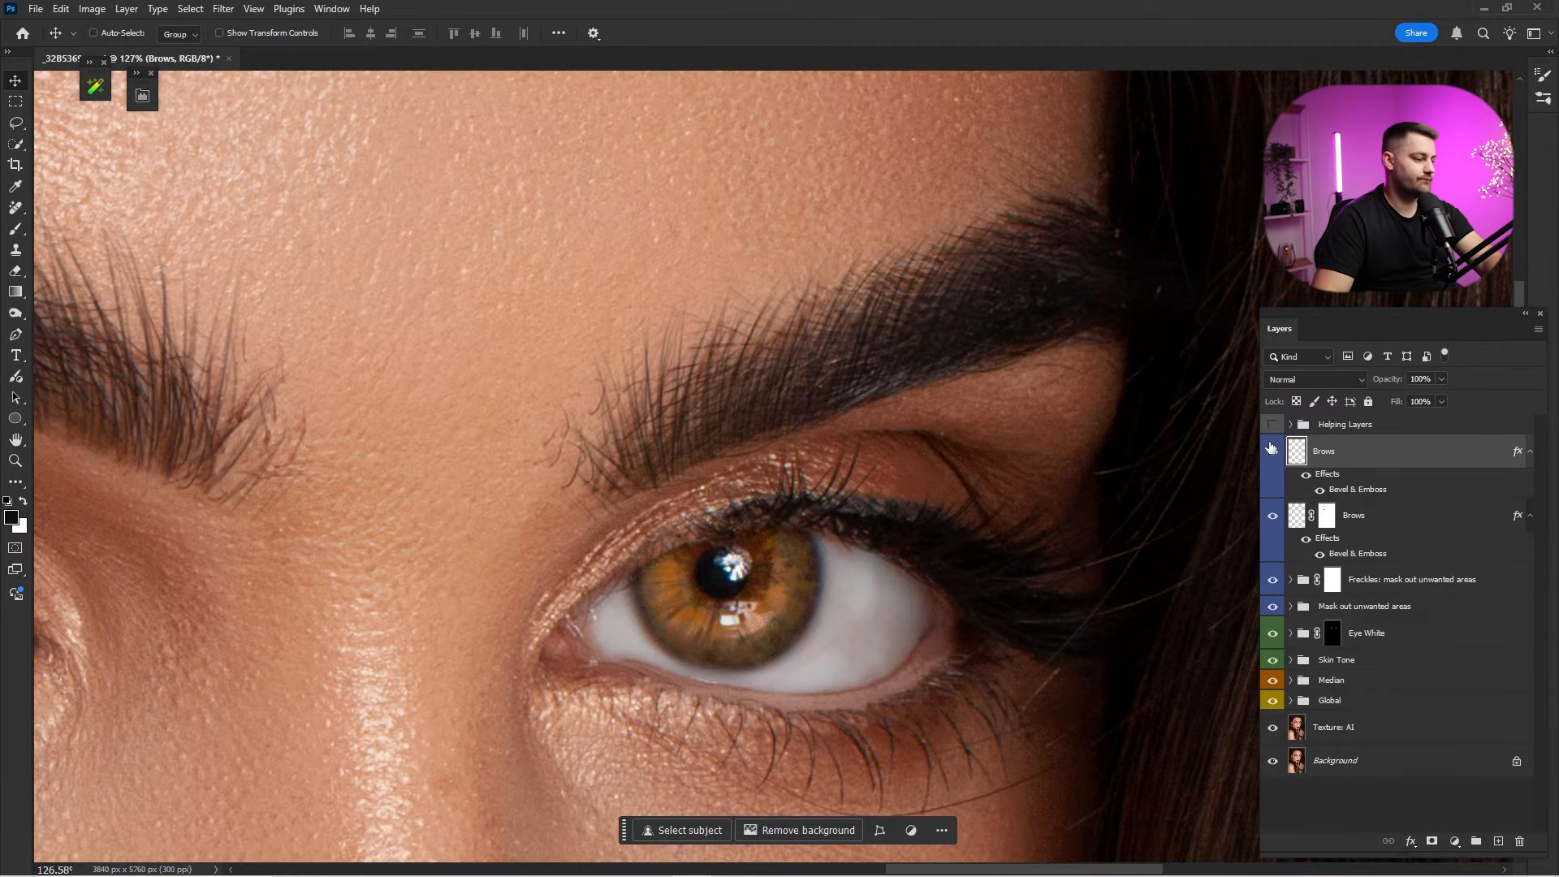
Add a layer mask to the upper Brows layer and mask out stray far-brow hairs with a 150 px soft round brush.
left_click(1432, 839)
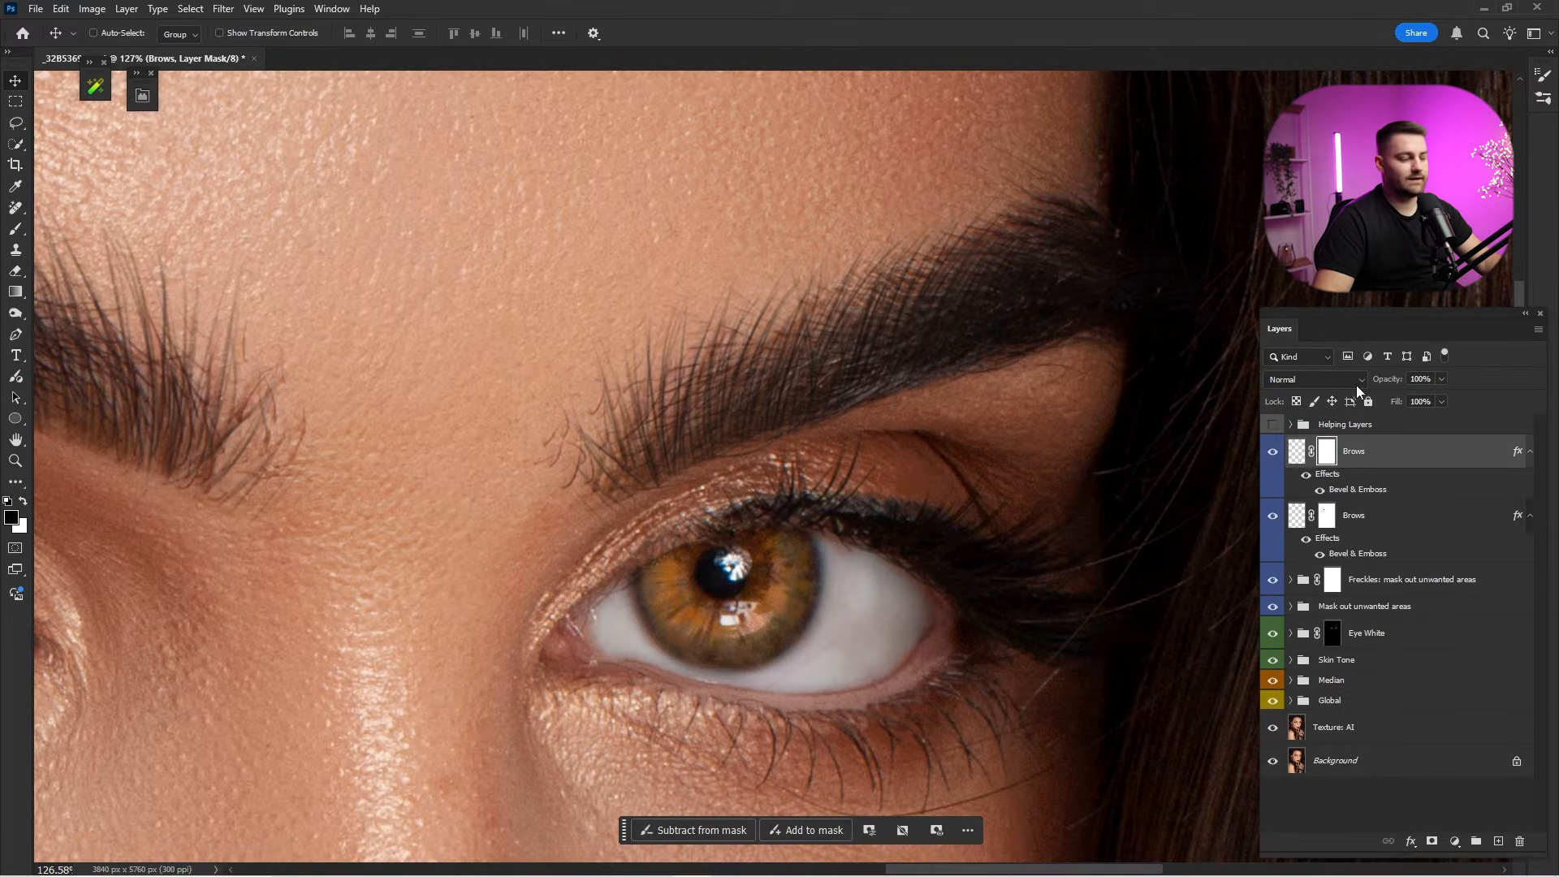
key("b")
right_click(999, 444)
left_click(1041, 448)
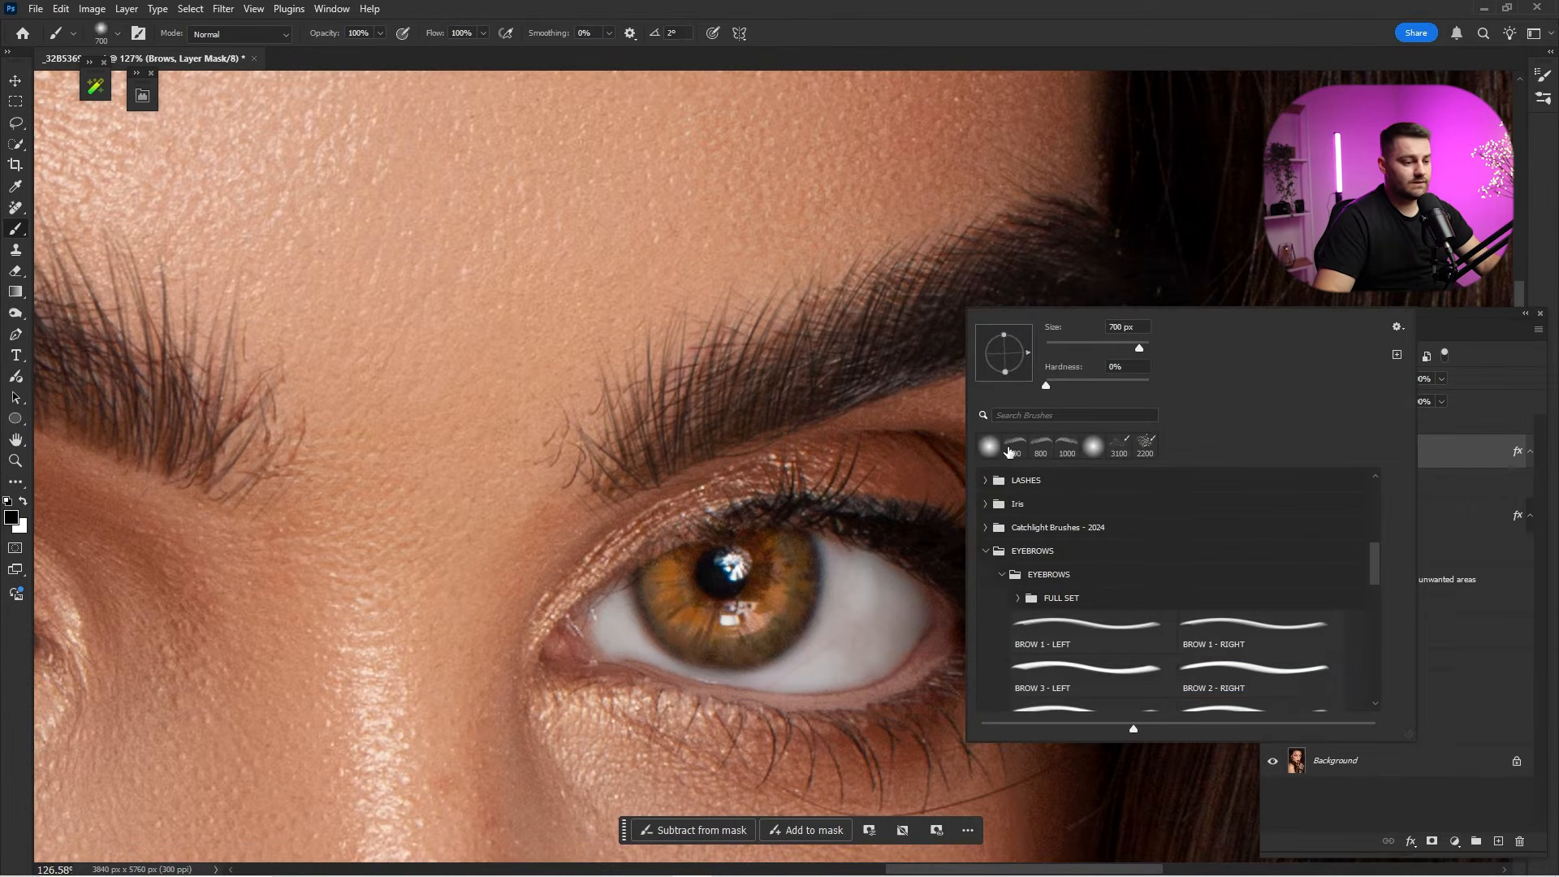
key("Return")
key("bracketleft")
key("bracketleft")
key("bracketleft")
key("bracketleft")
key("bracketleft")
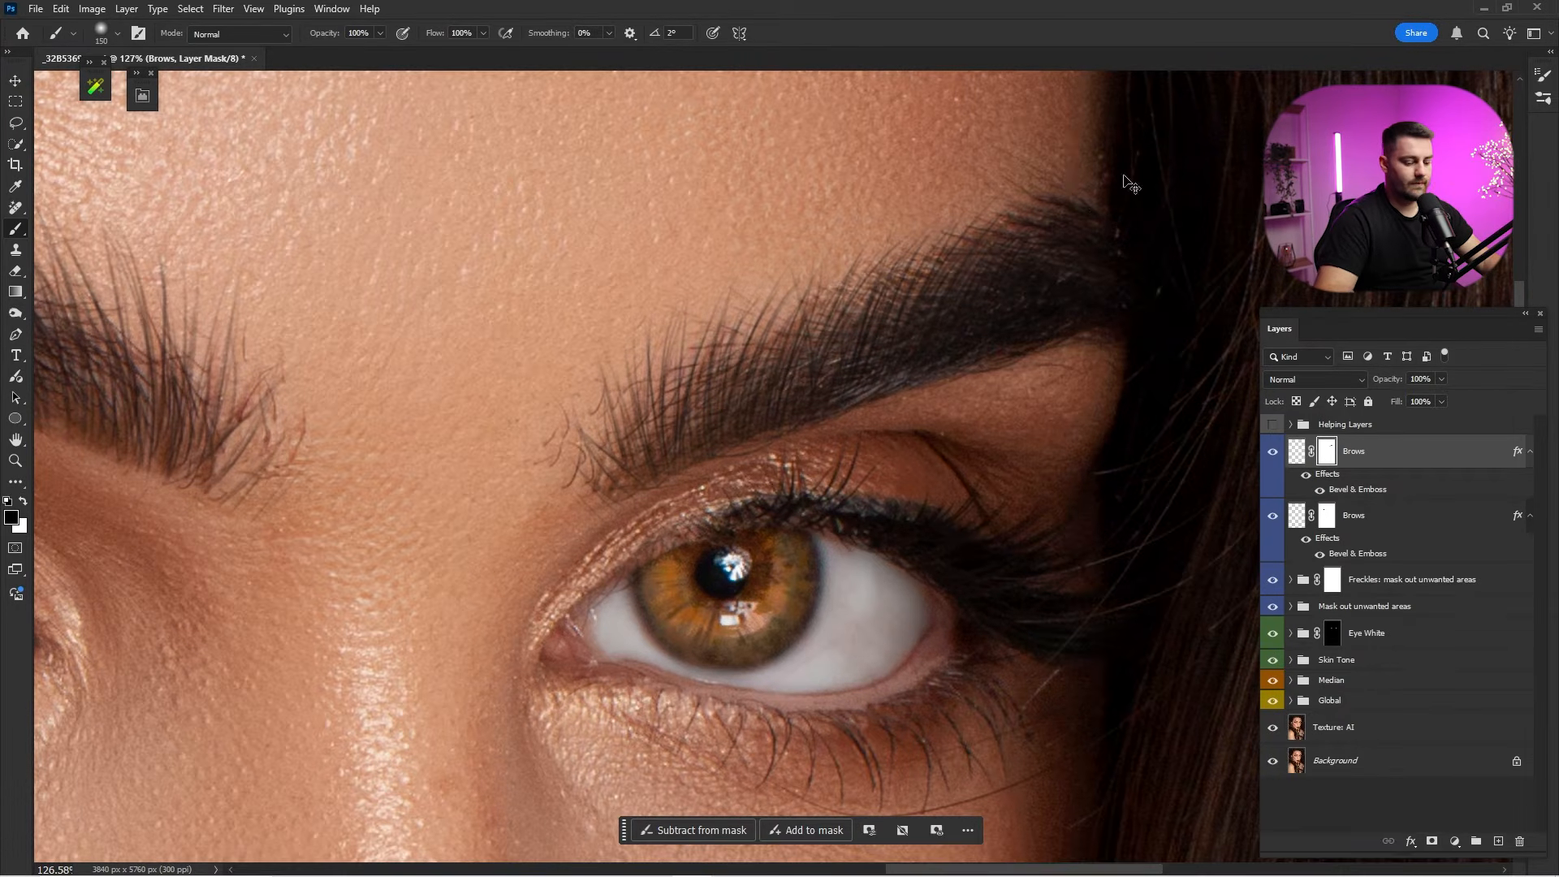
Compare the whole retouched portrait with the original Background layer.
key("ctrl+0")
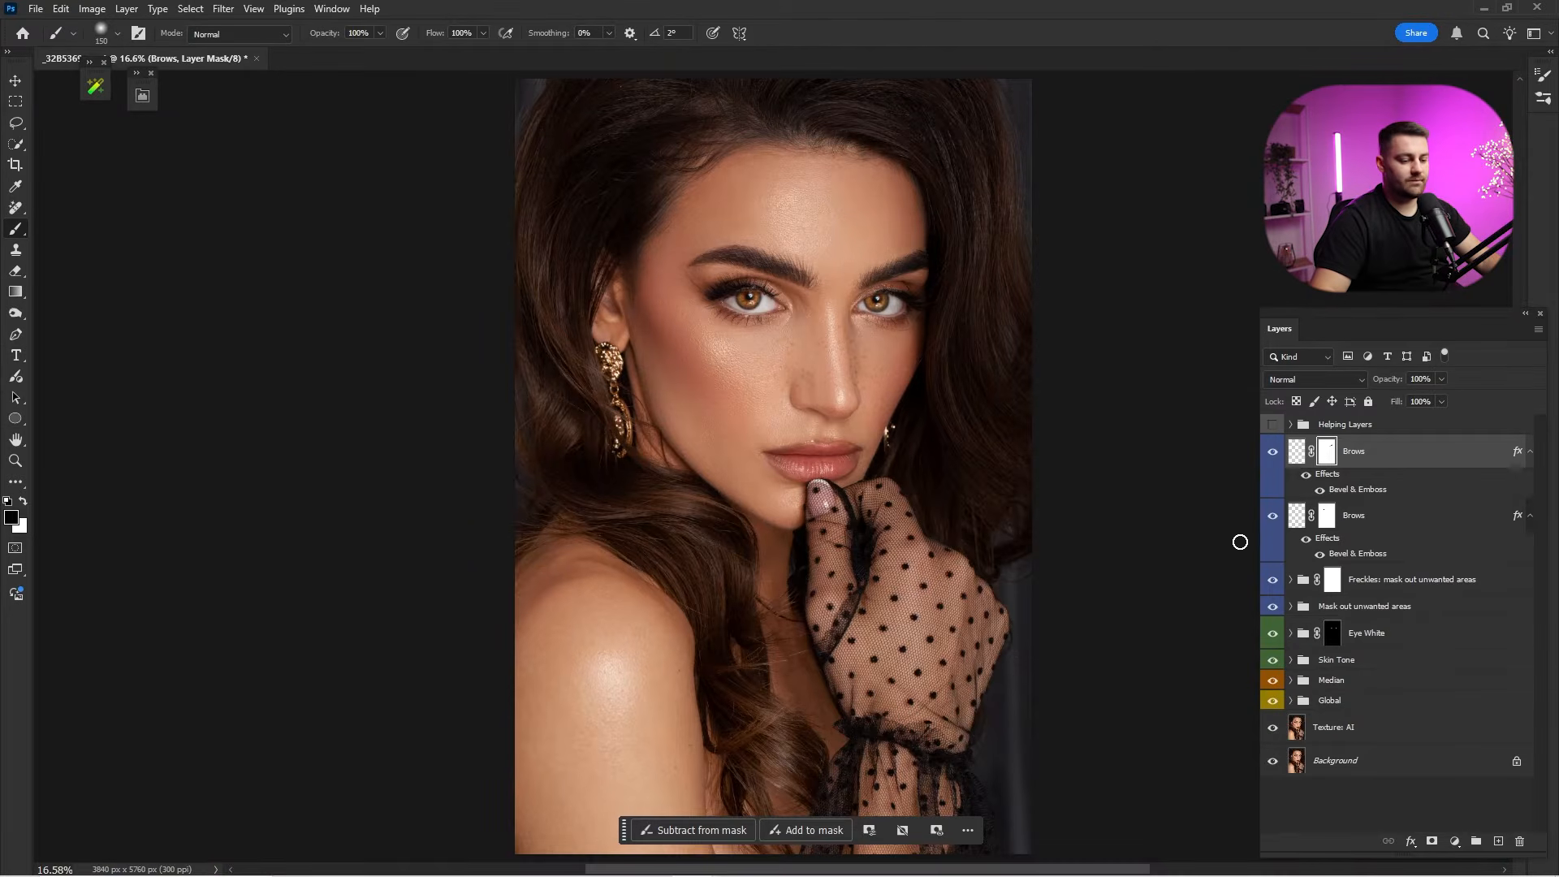
left_click(1273, 765, "alt")
left_click(1272, 765, "alt")
left_click(1271, 765, "alt")
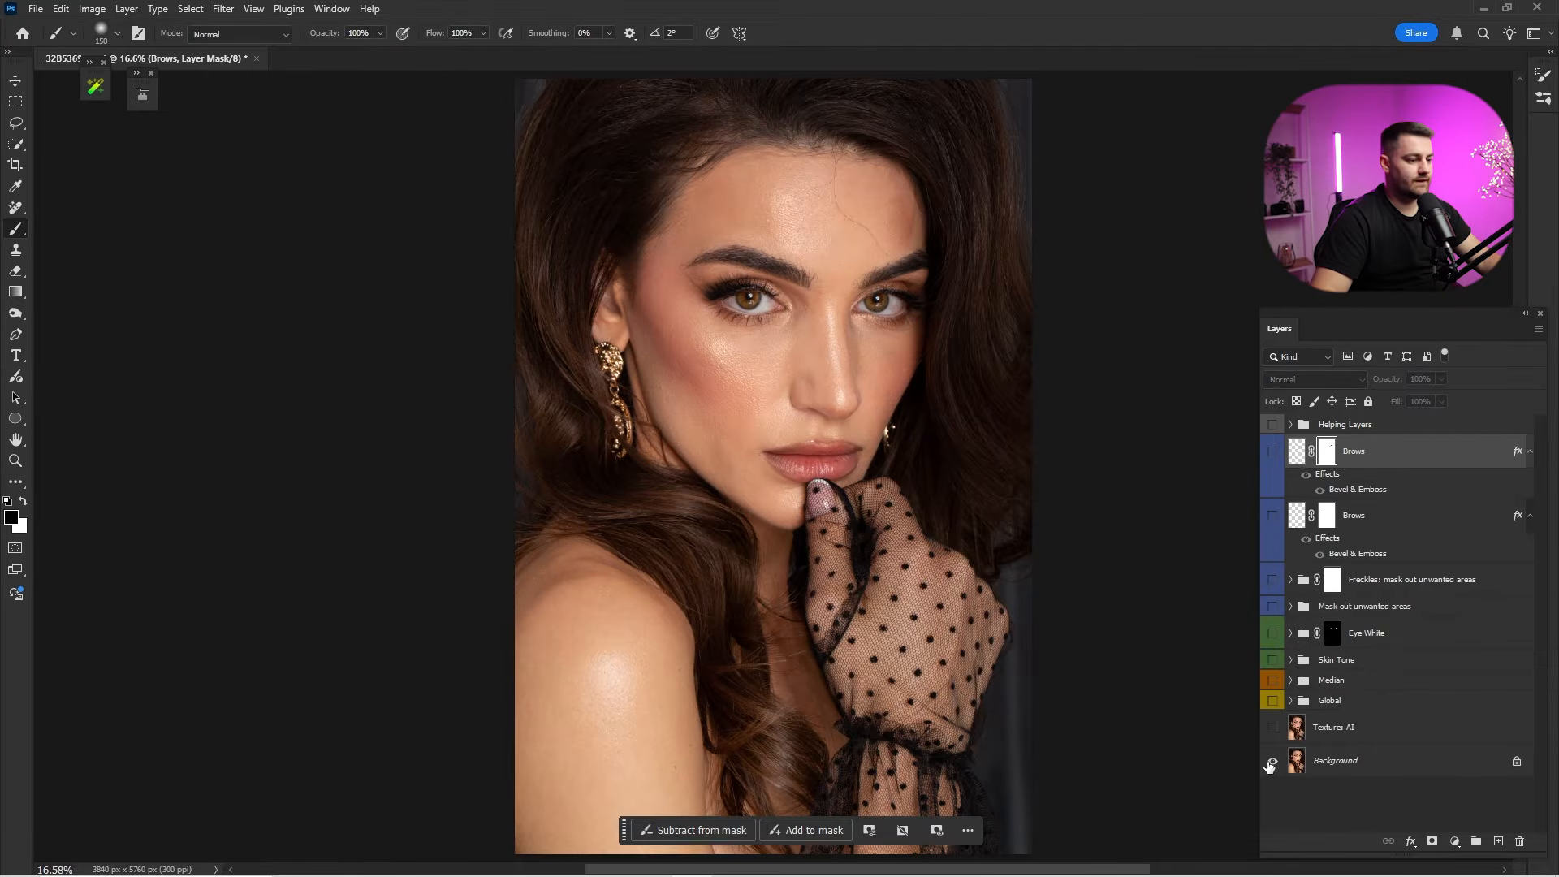
left_click(1270, 765, "alt")
left_click(1270, 765, "alt")
left_click(1266, 761, "alt")
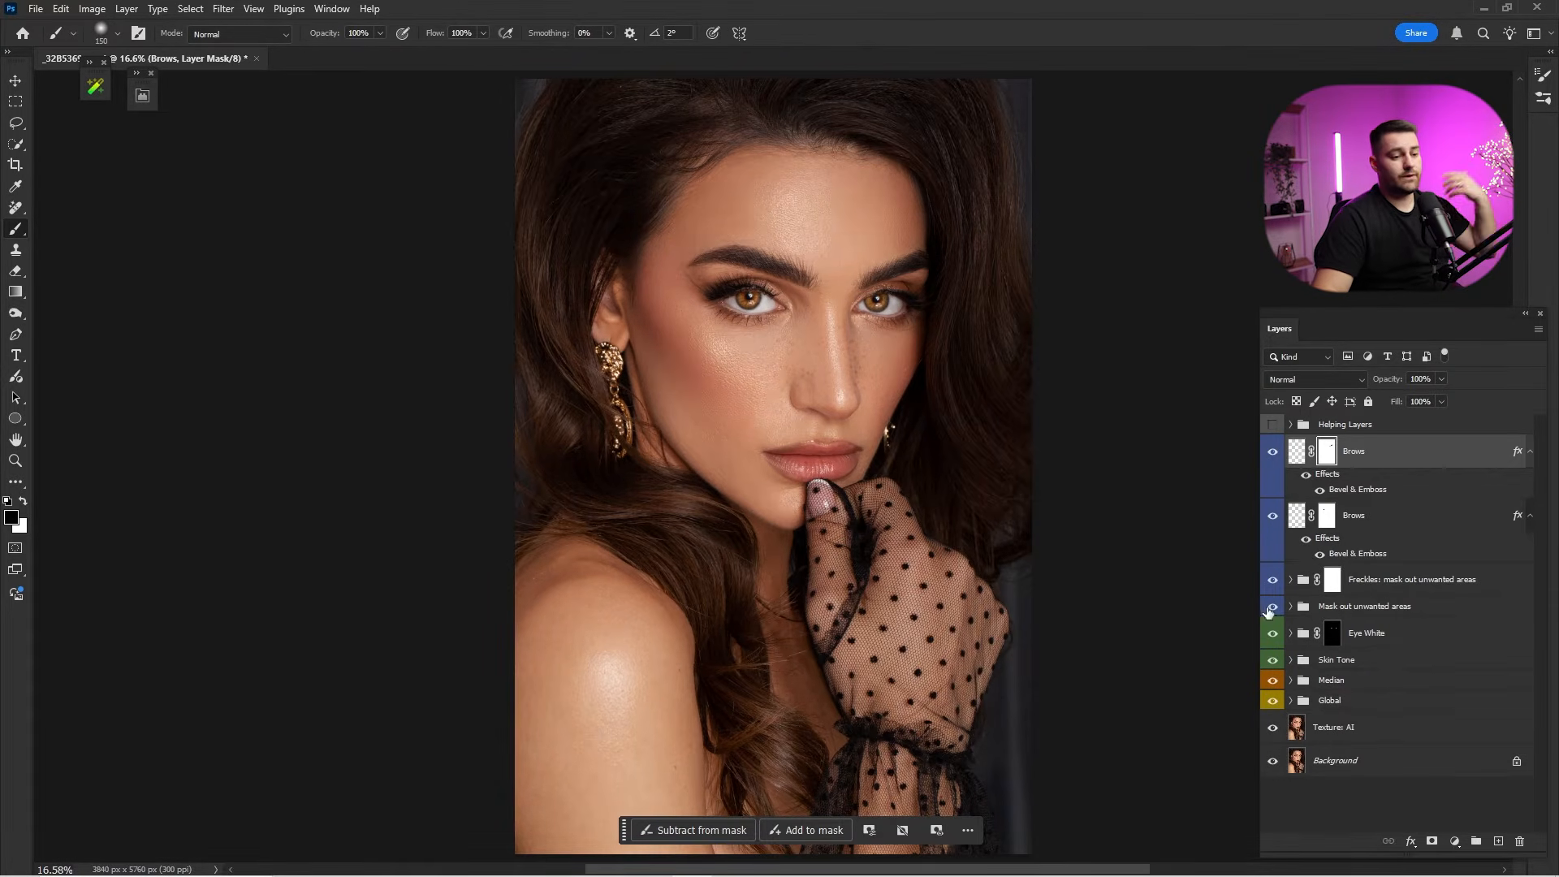
Add a Lashes layer from the Williams Academy tools and open the LASHES brush folder.
left_click(94, 88)
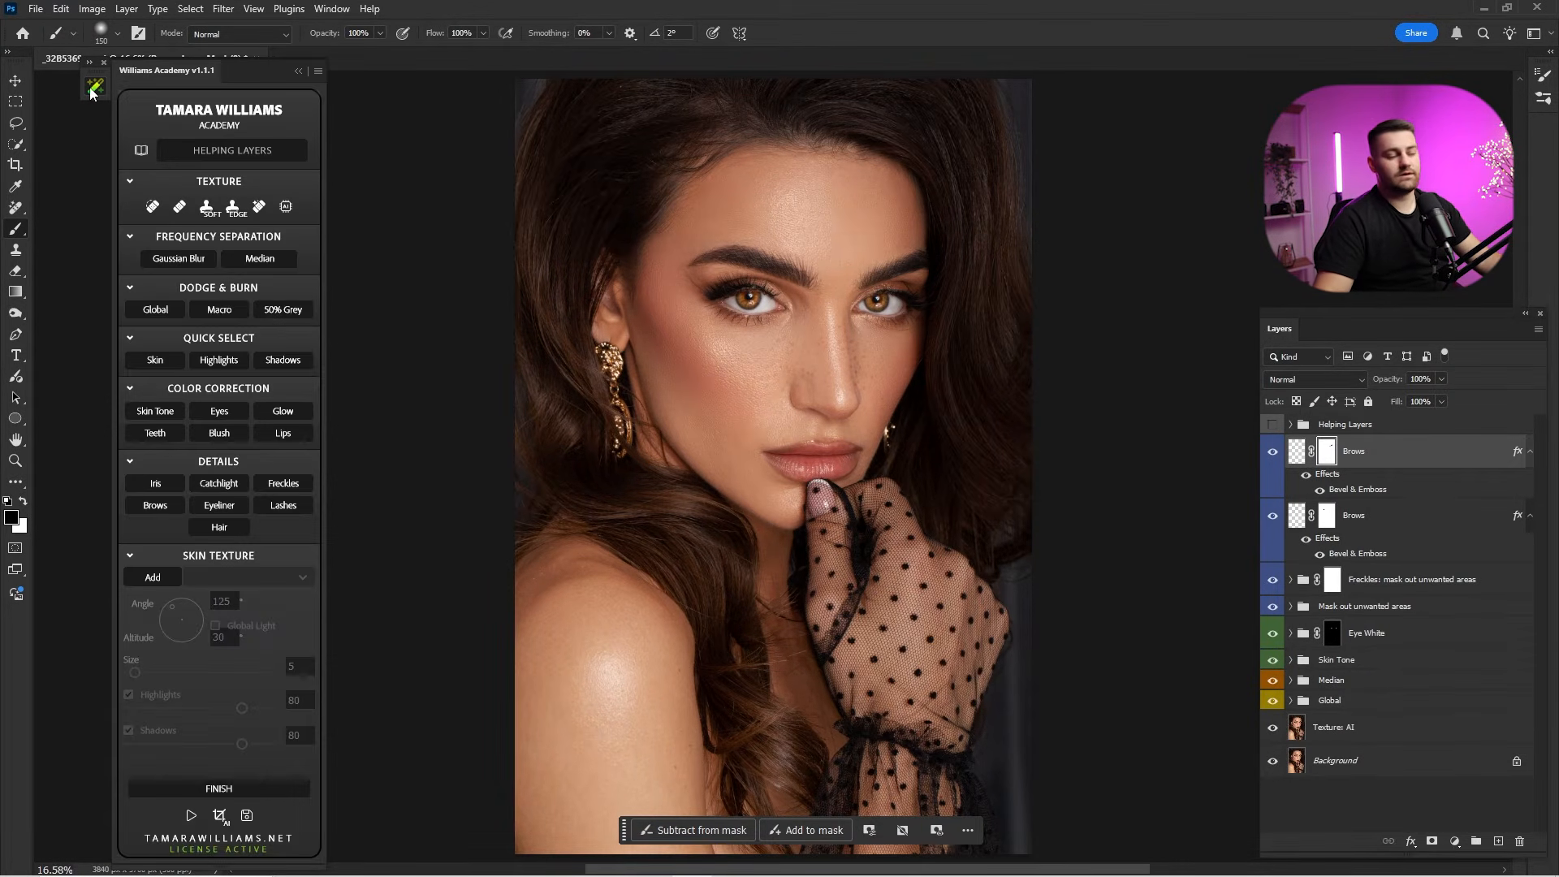
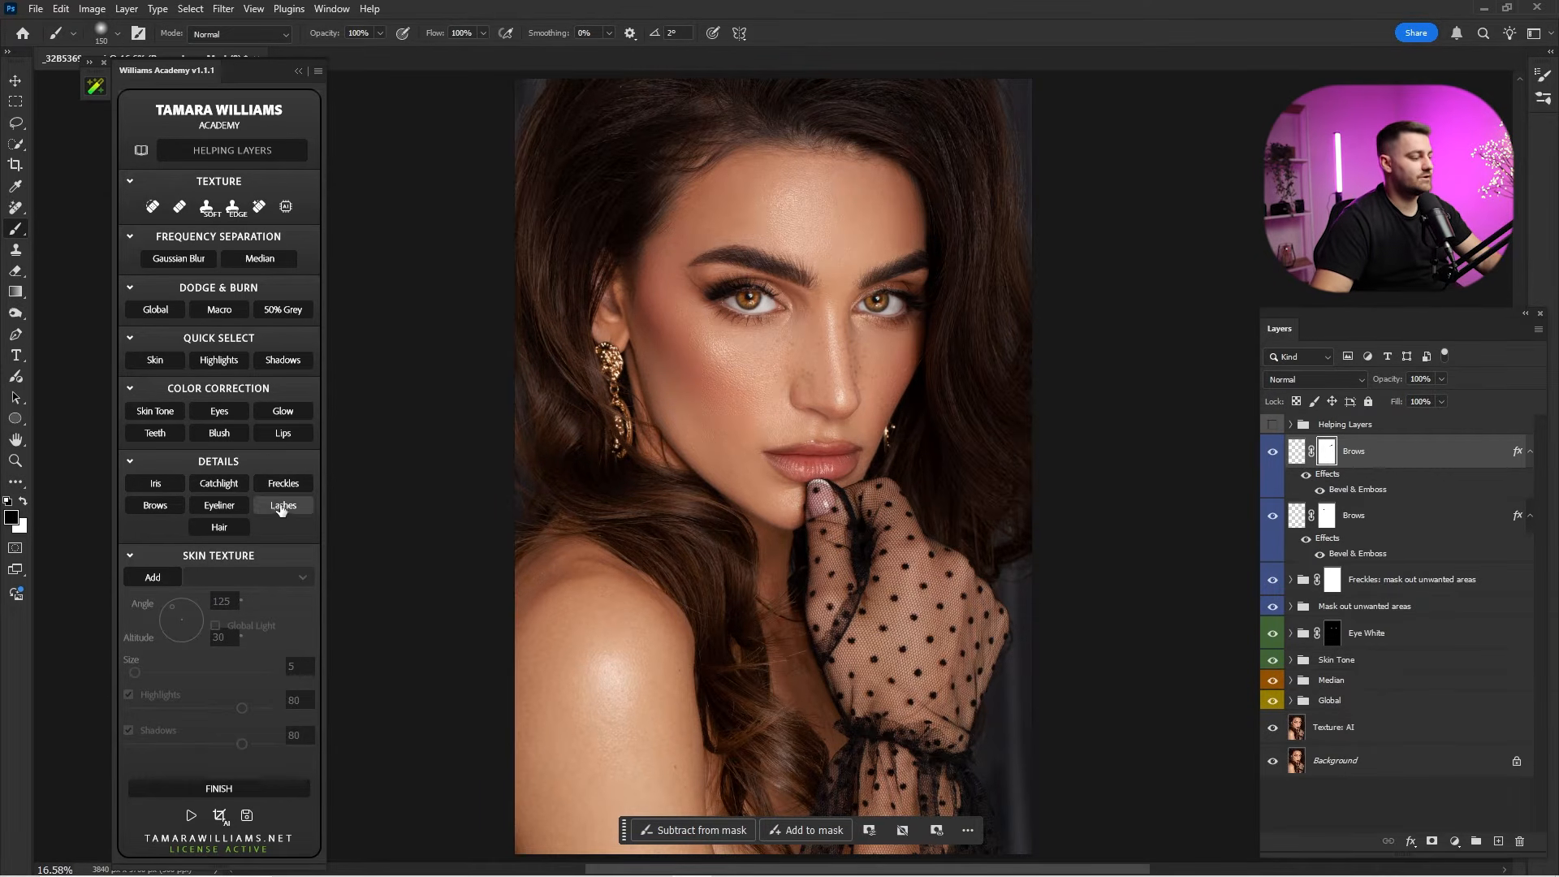
left_click(281, 506)
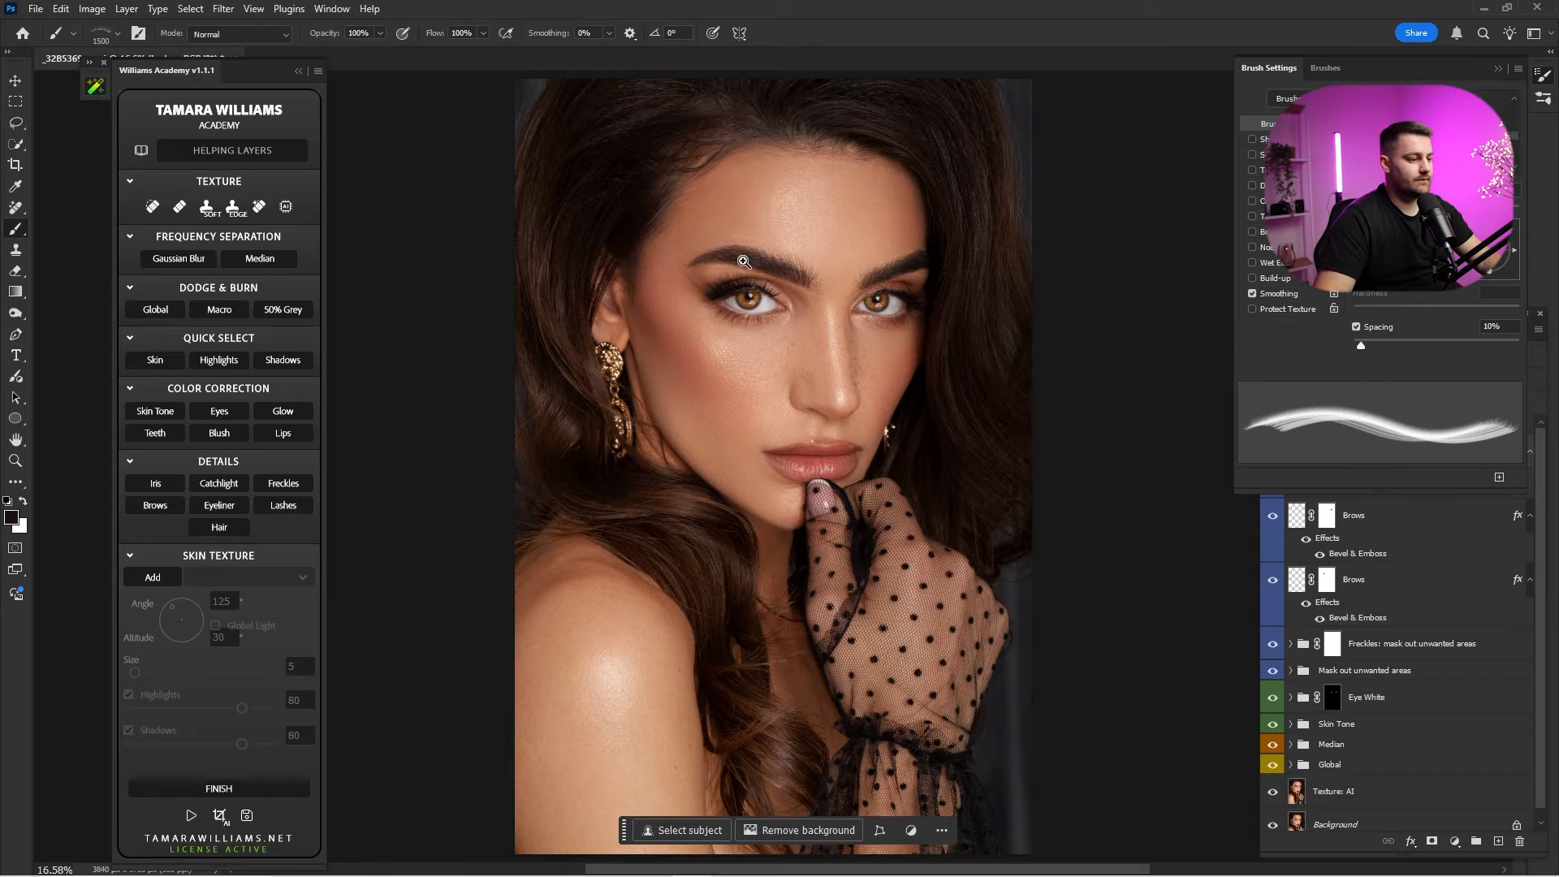
key("z")
left_click(753, 301)
left_click(802, 325)
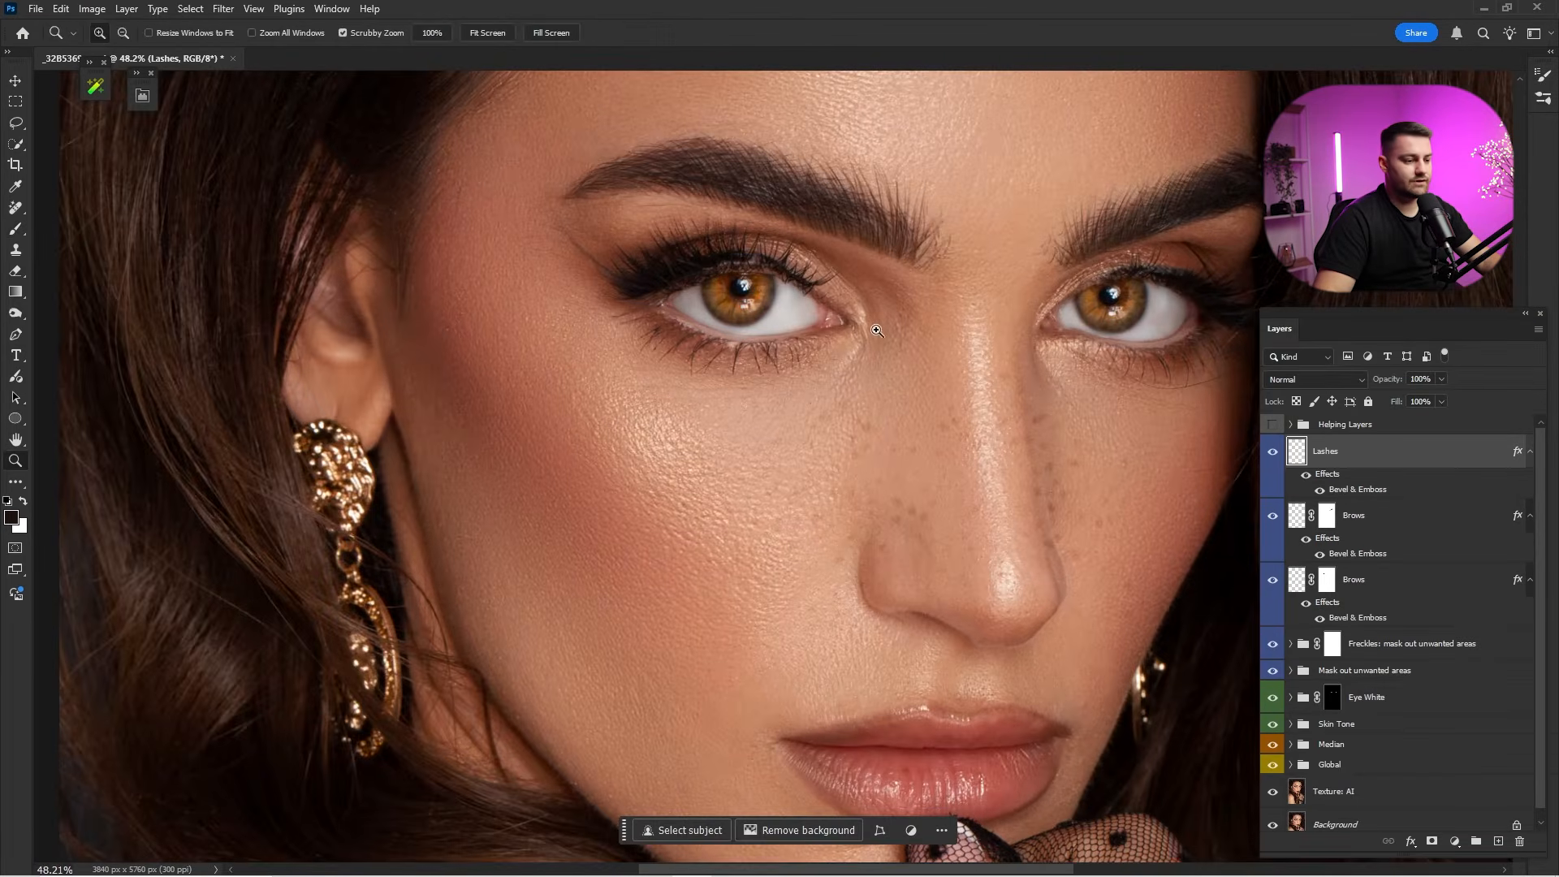
left_click(902, 365)
left_click_drag(901, 366, 836, 371)
key("b")
right_click(898, 333)
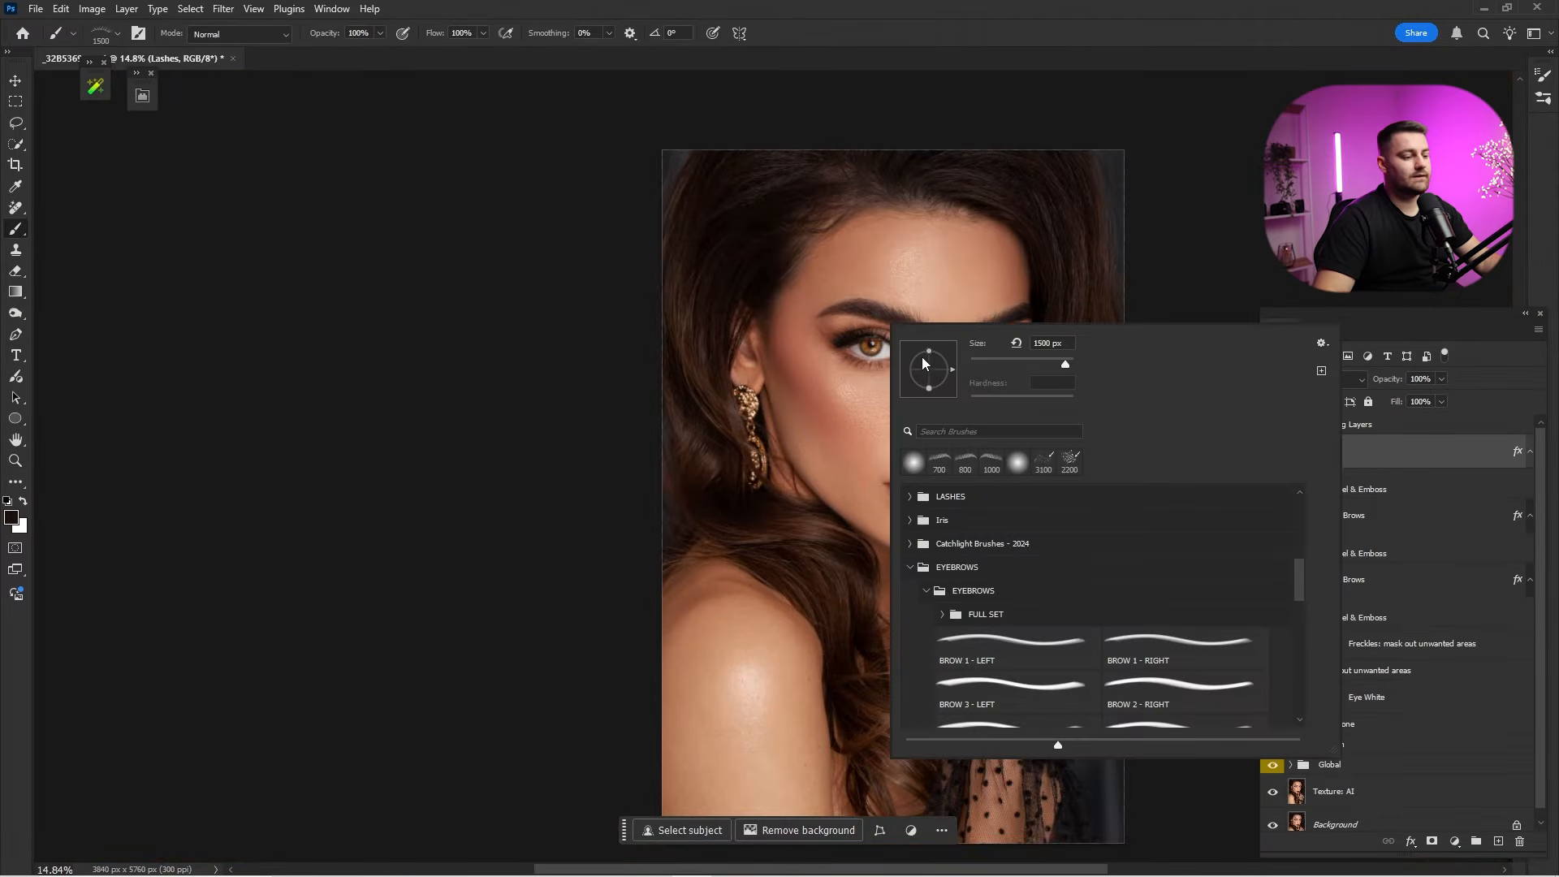
left_click(926, 591)
left_click(911, 646)
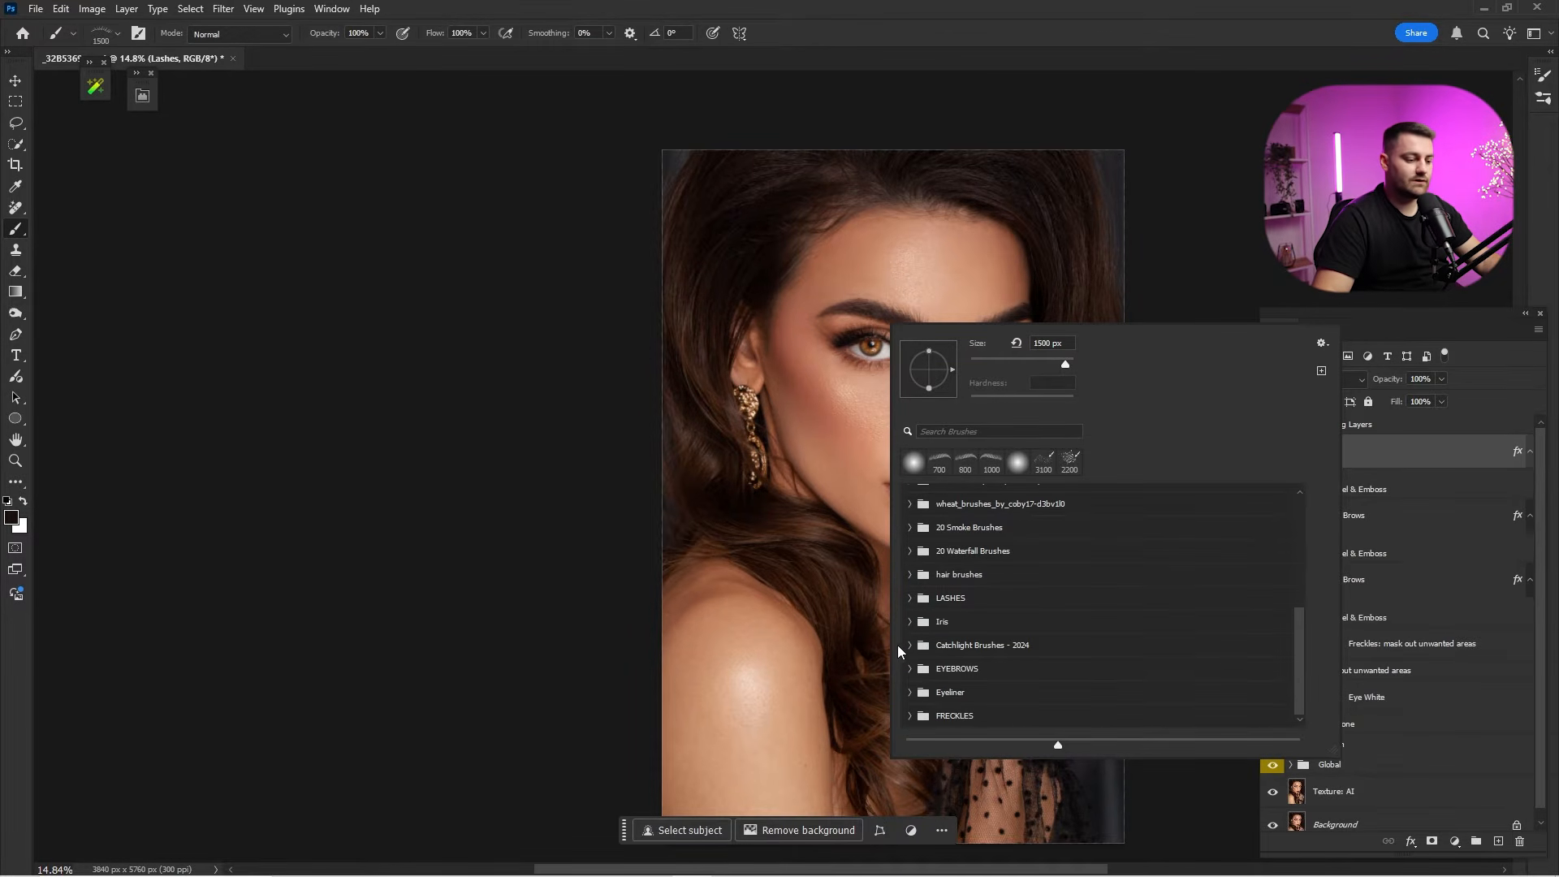
left_click(912, 599)
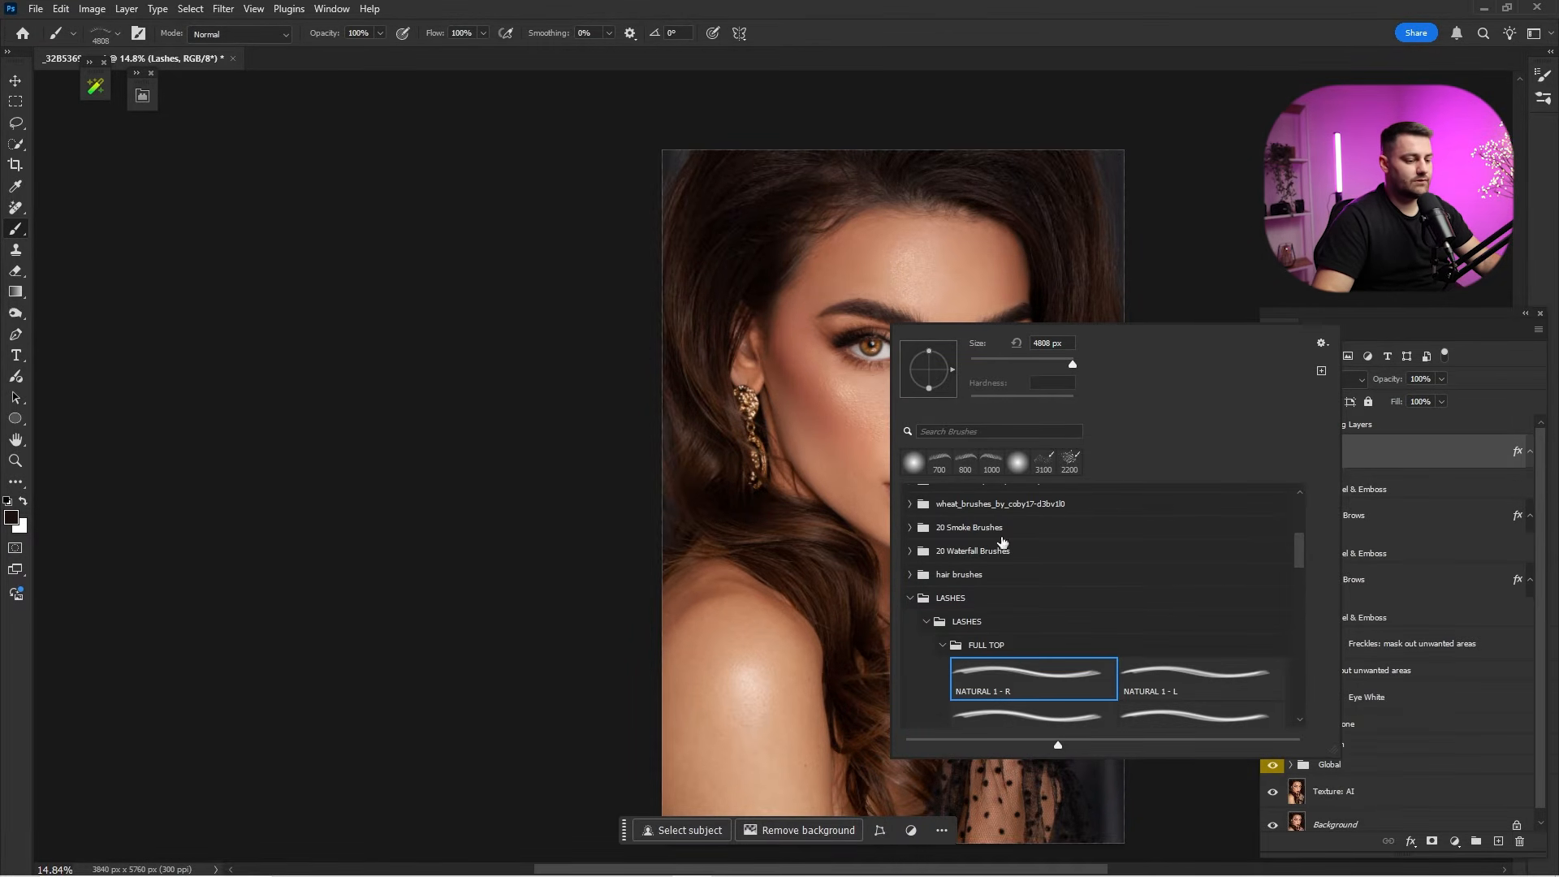
Try the NATURAL 1 and NATURAL 2 full top lash brushes and pick NATURAL 3 - R.
left_click(1194, 674)
scroll(1194, 650, "down", 1)
left_click(1032, 667)
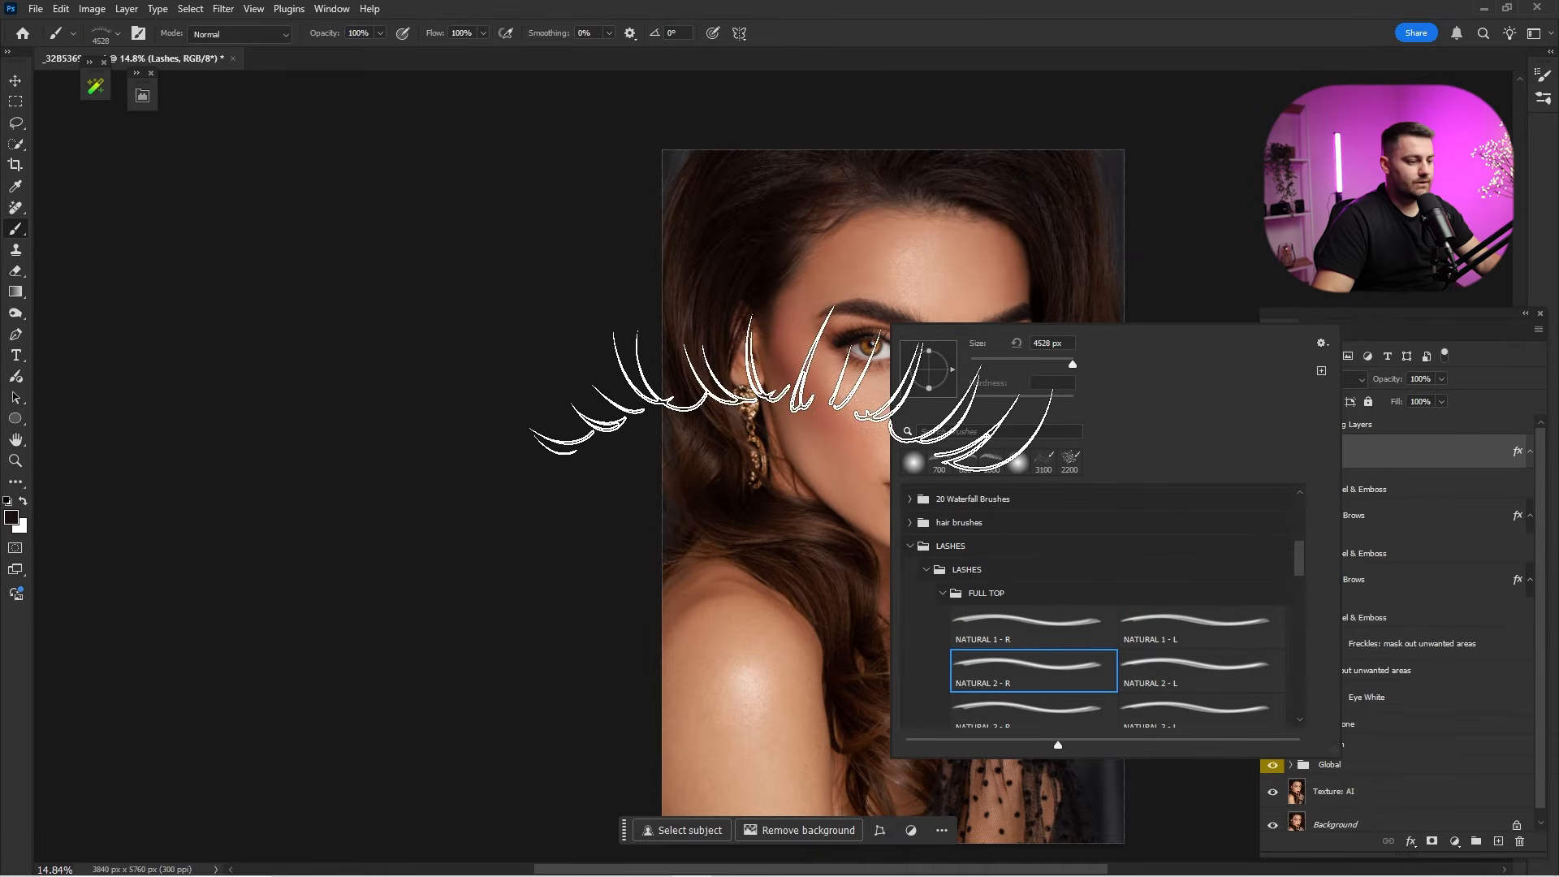
left_click(1170, 673)
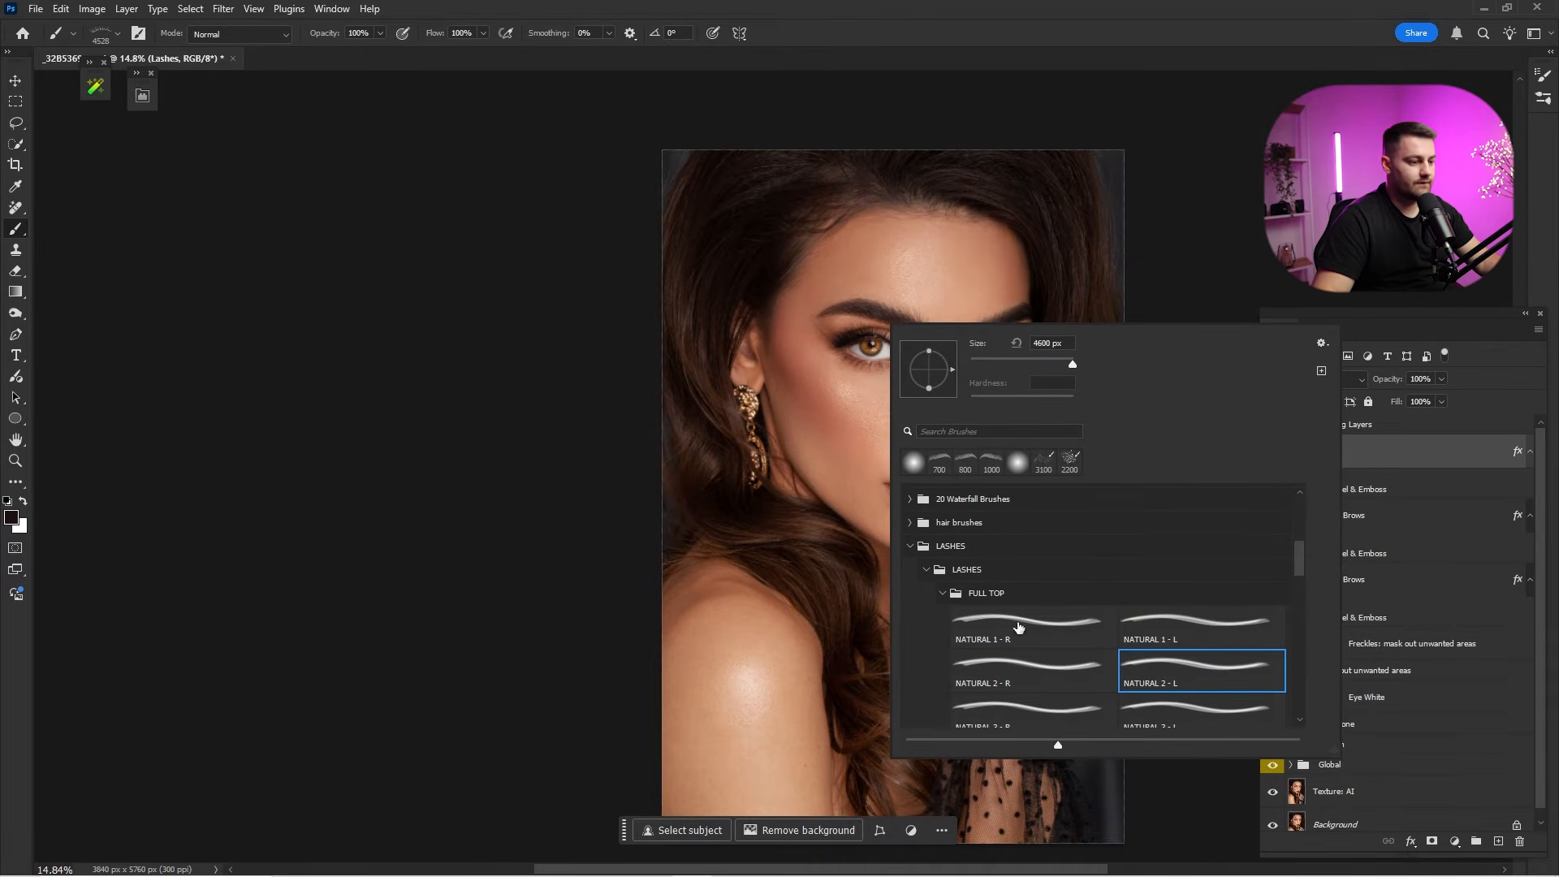
left_click(1020, 708)
Choose the LOW 1 - L brush from the FULL BOTTOM lash set for the near eye's lower lashes.
left_click(953, 111)
key("z")
left_click_drag(860, 355, 978, 380)
key("v")
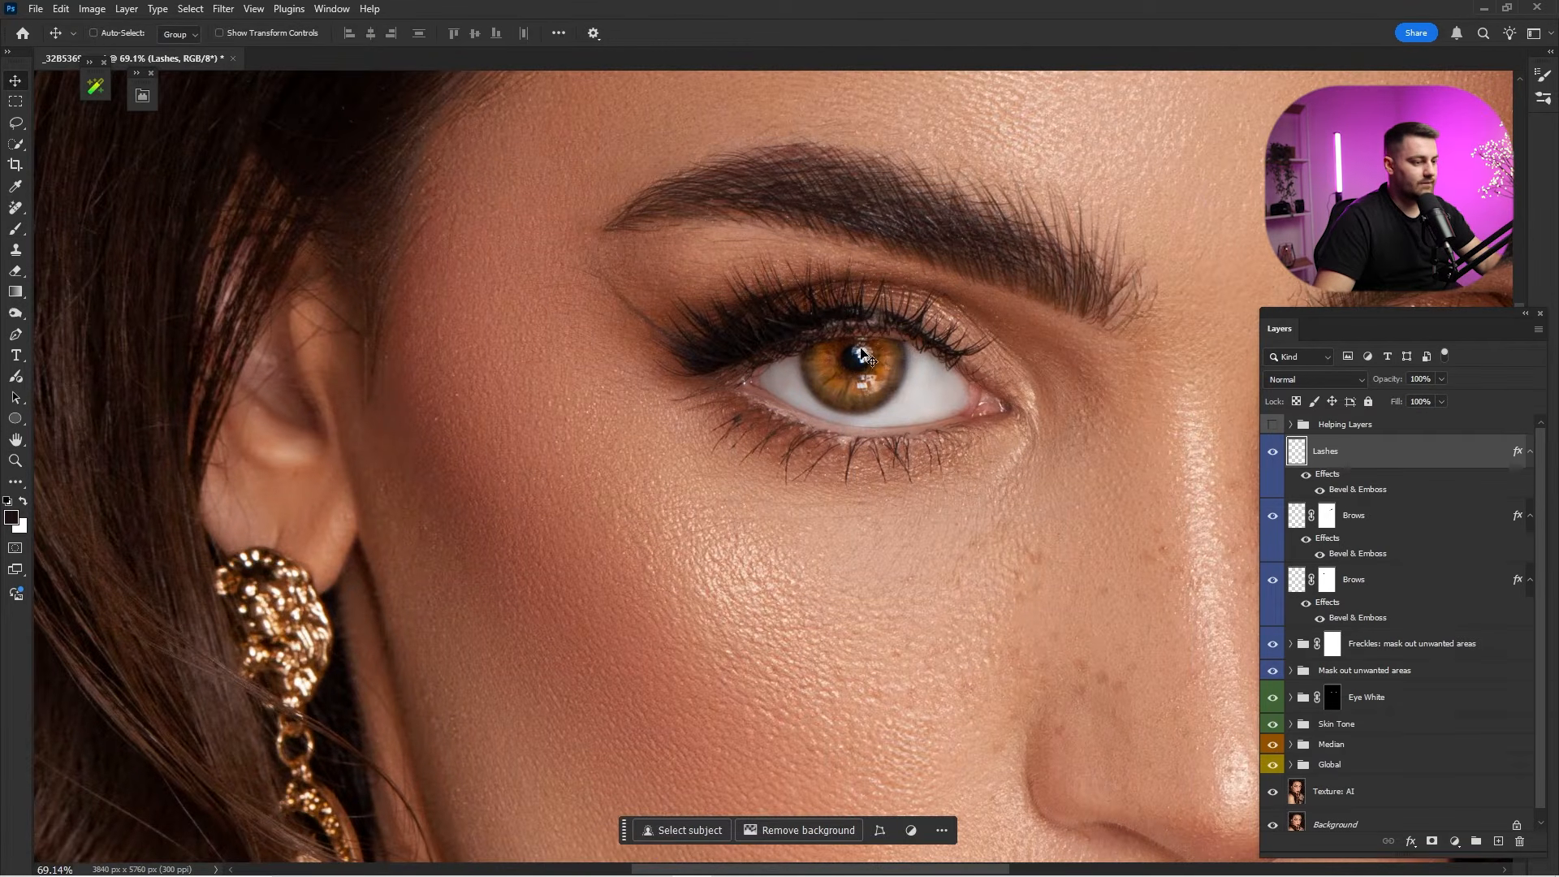
key("b")
right_click(844, 355)
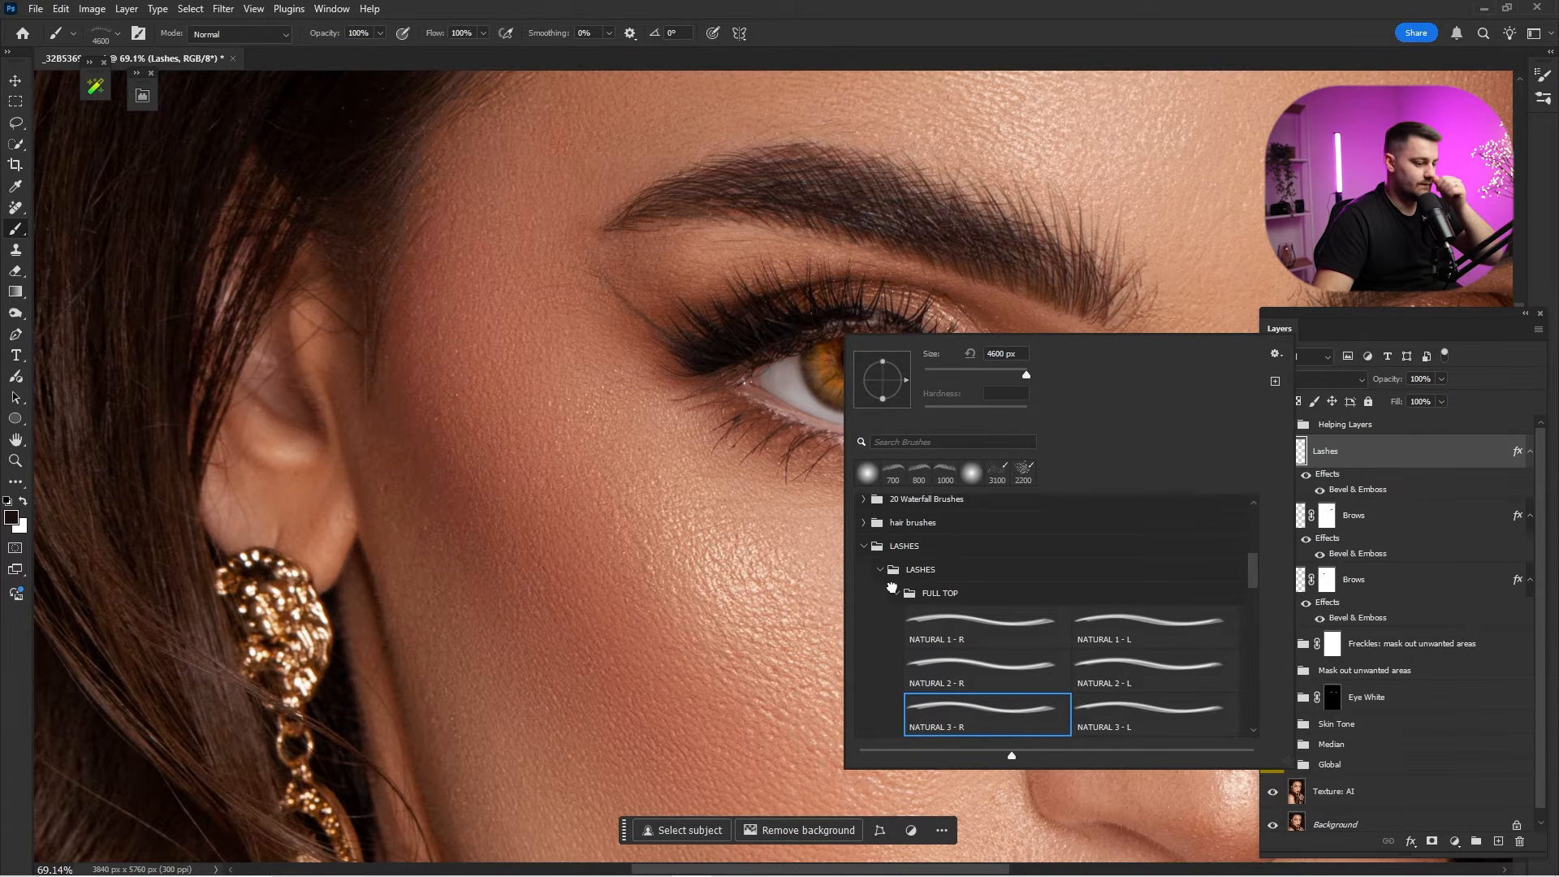
left_click(900, 600)
left_click(898, 618)
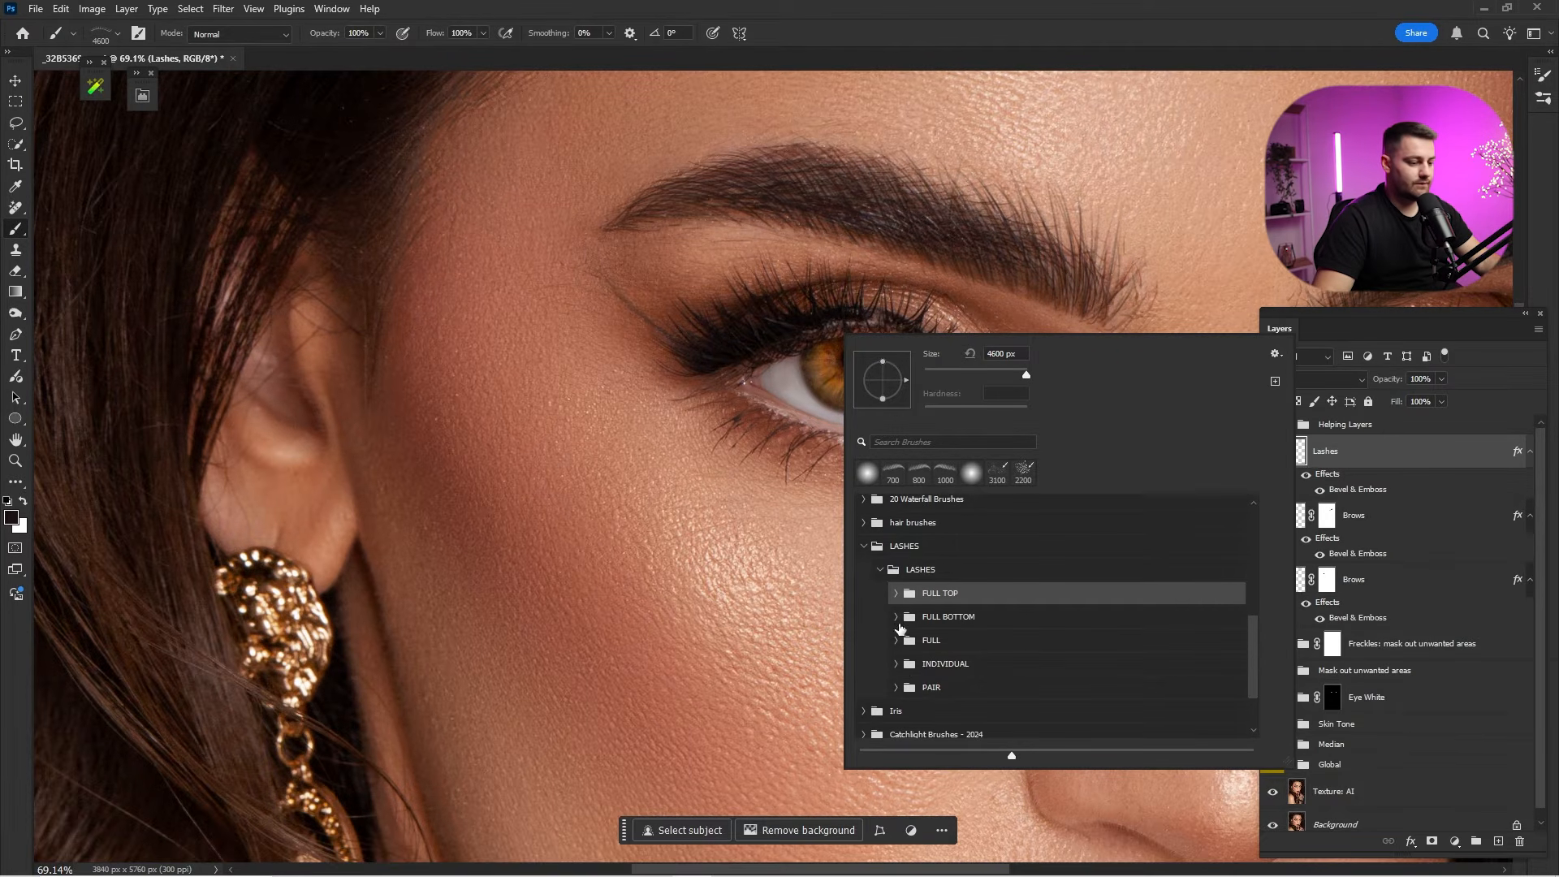
left_click(898, 617)
left_click(952, 661)
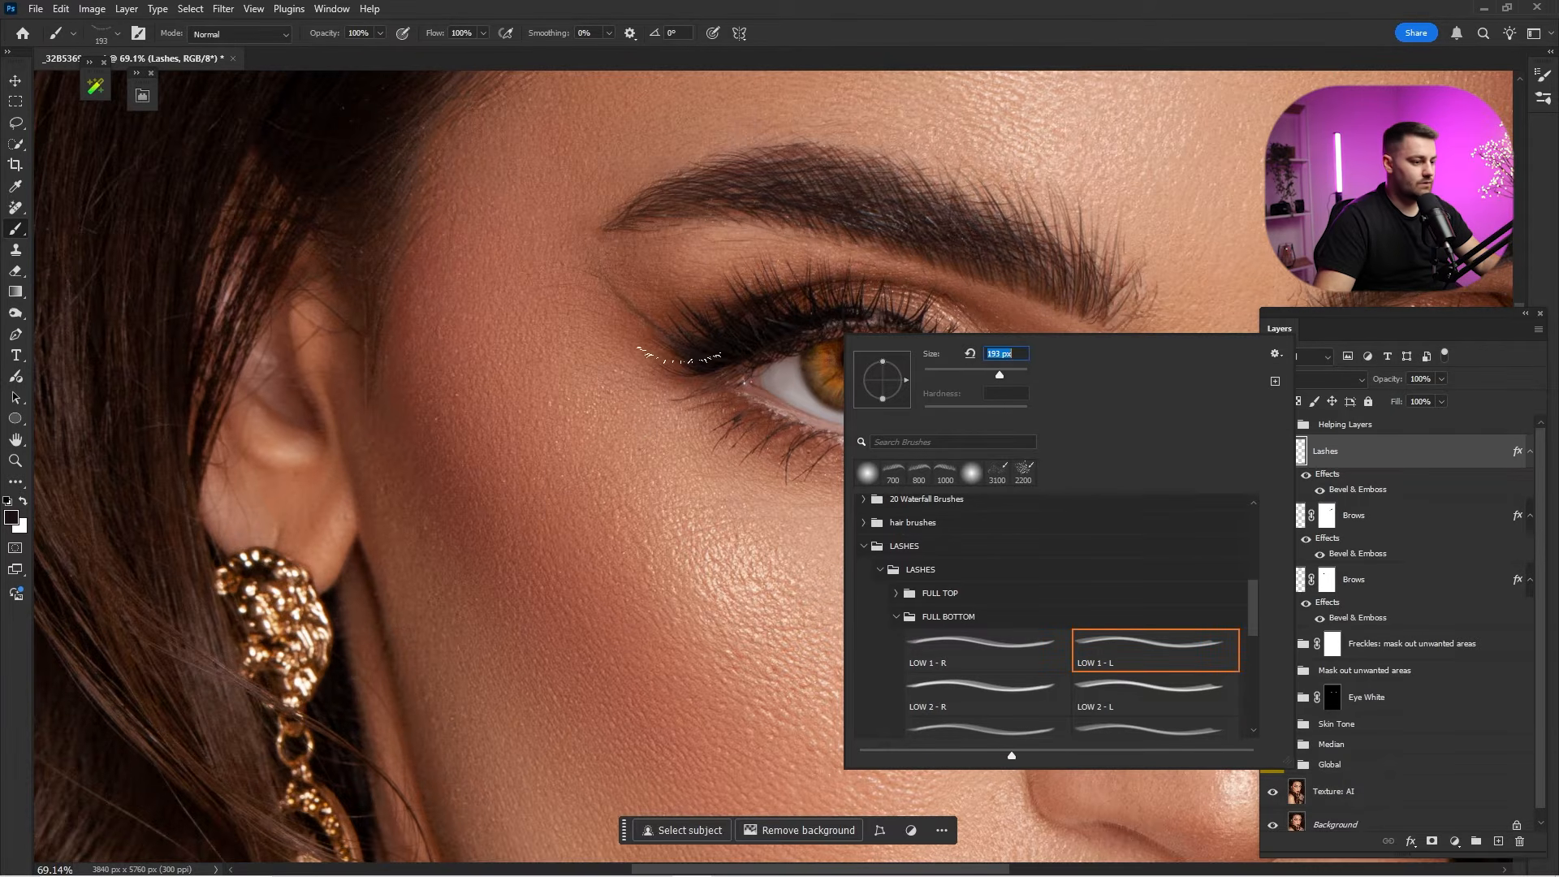
Try the LOW 1 - R brush and pick LOW 2 - R from the FULL BOTTOM lash set.
left_click(1025, 662)
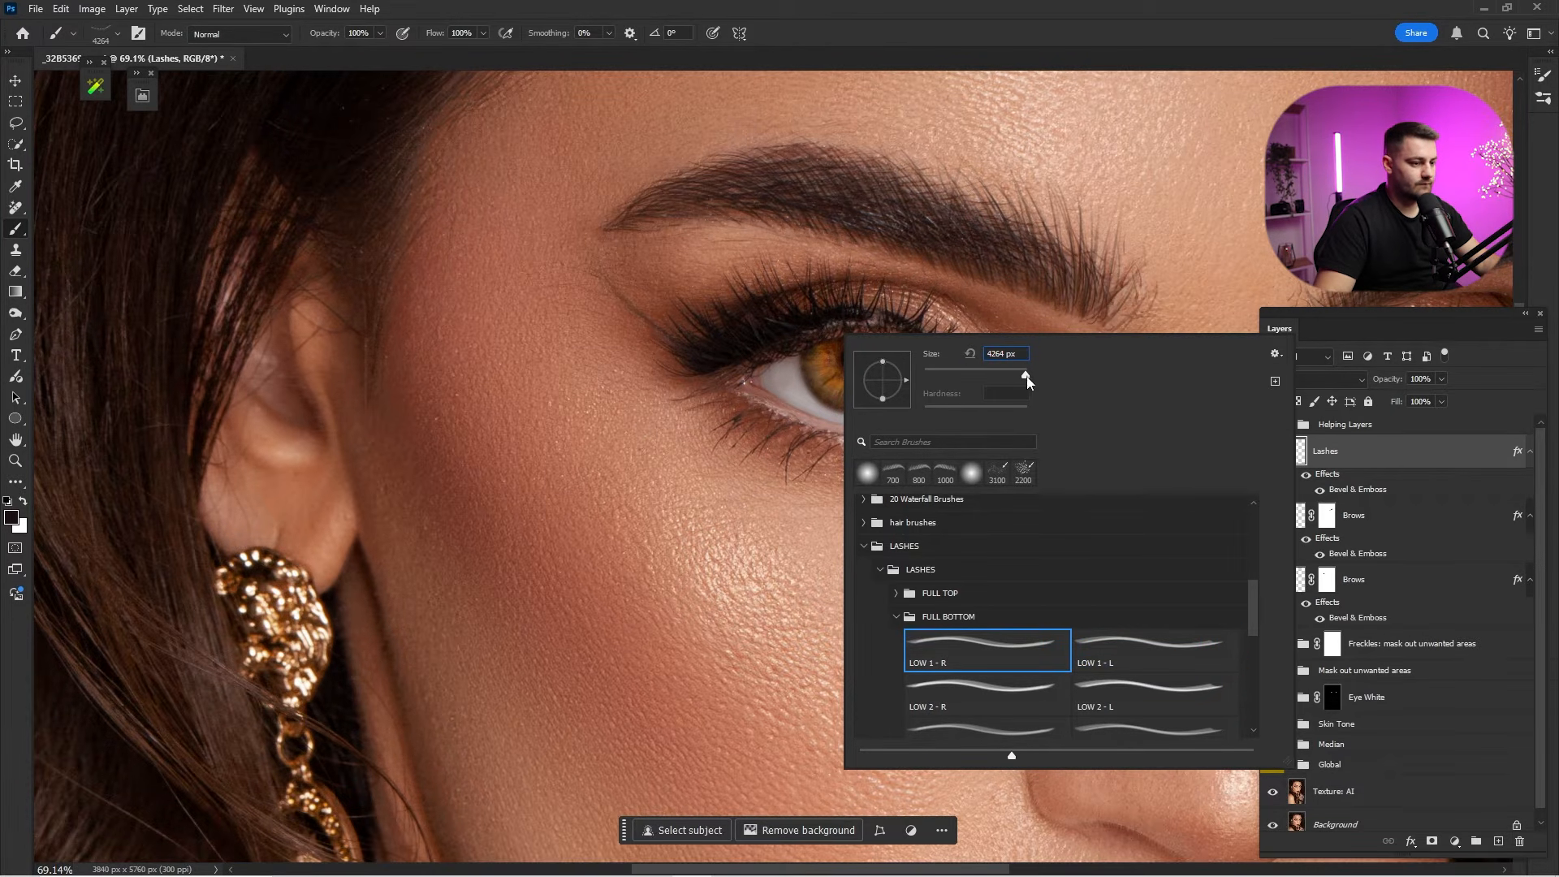
left_click_drag(1017, 378, 1011, 376)
left_click(1022, 705)
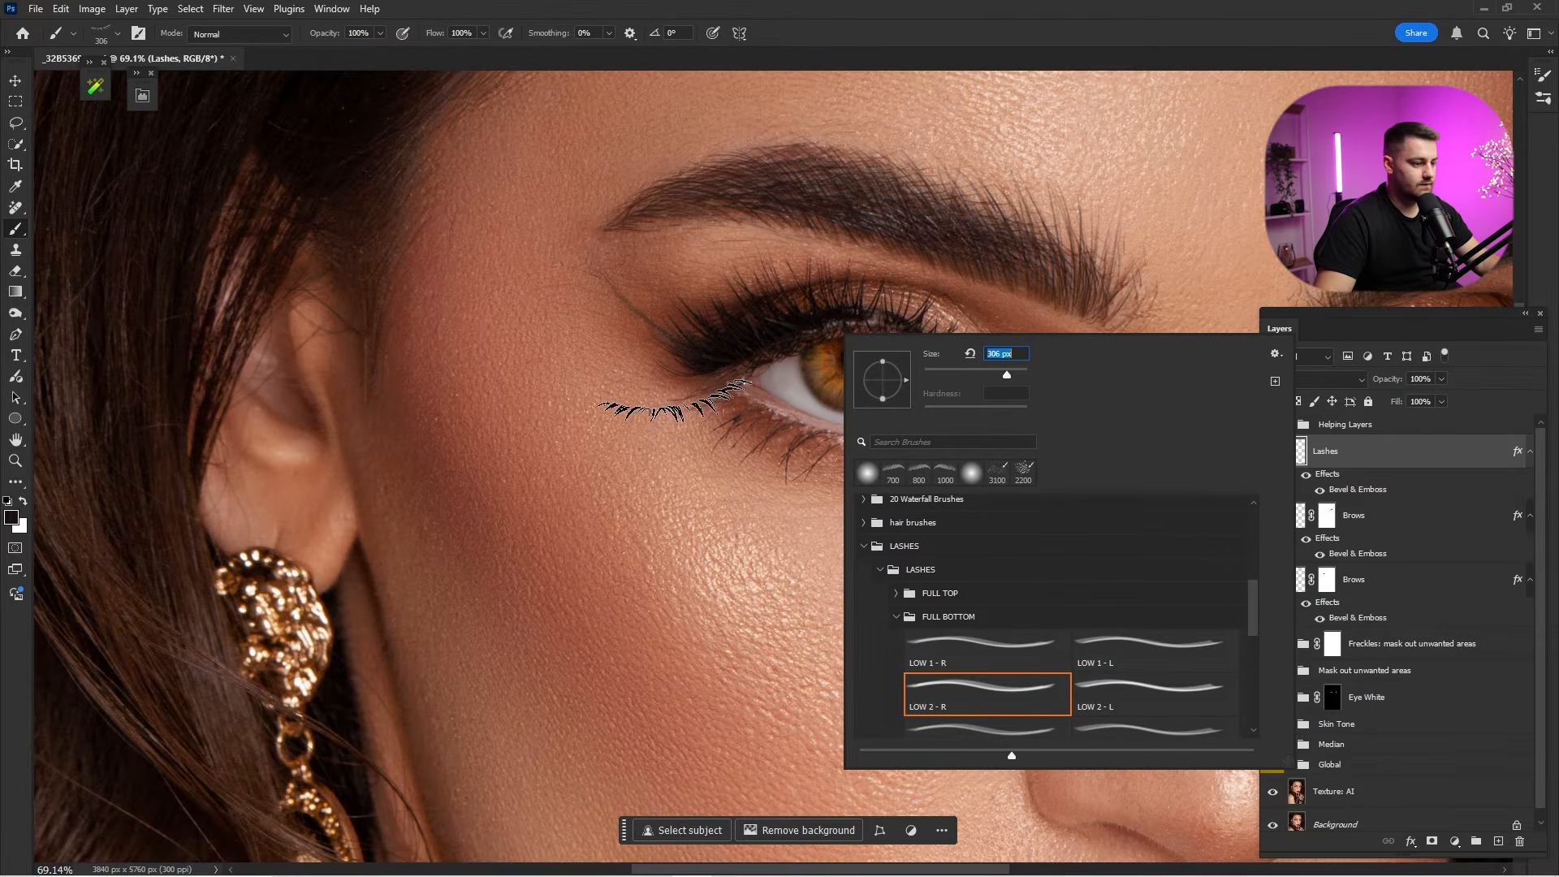
left_click(1021, 32)
left_click_drag(996, 374, 853, 425)
Set the lash brush to 600 px at an angle of -18° and stamp it along the near eye's lower lash line.
key("bracketright")
key("bracketright")
key("bracketright")
key("bracketright")
key("bracketright")
key("bracketright")
key("bracketright")
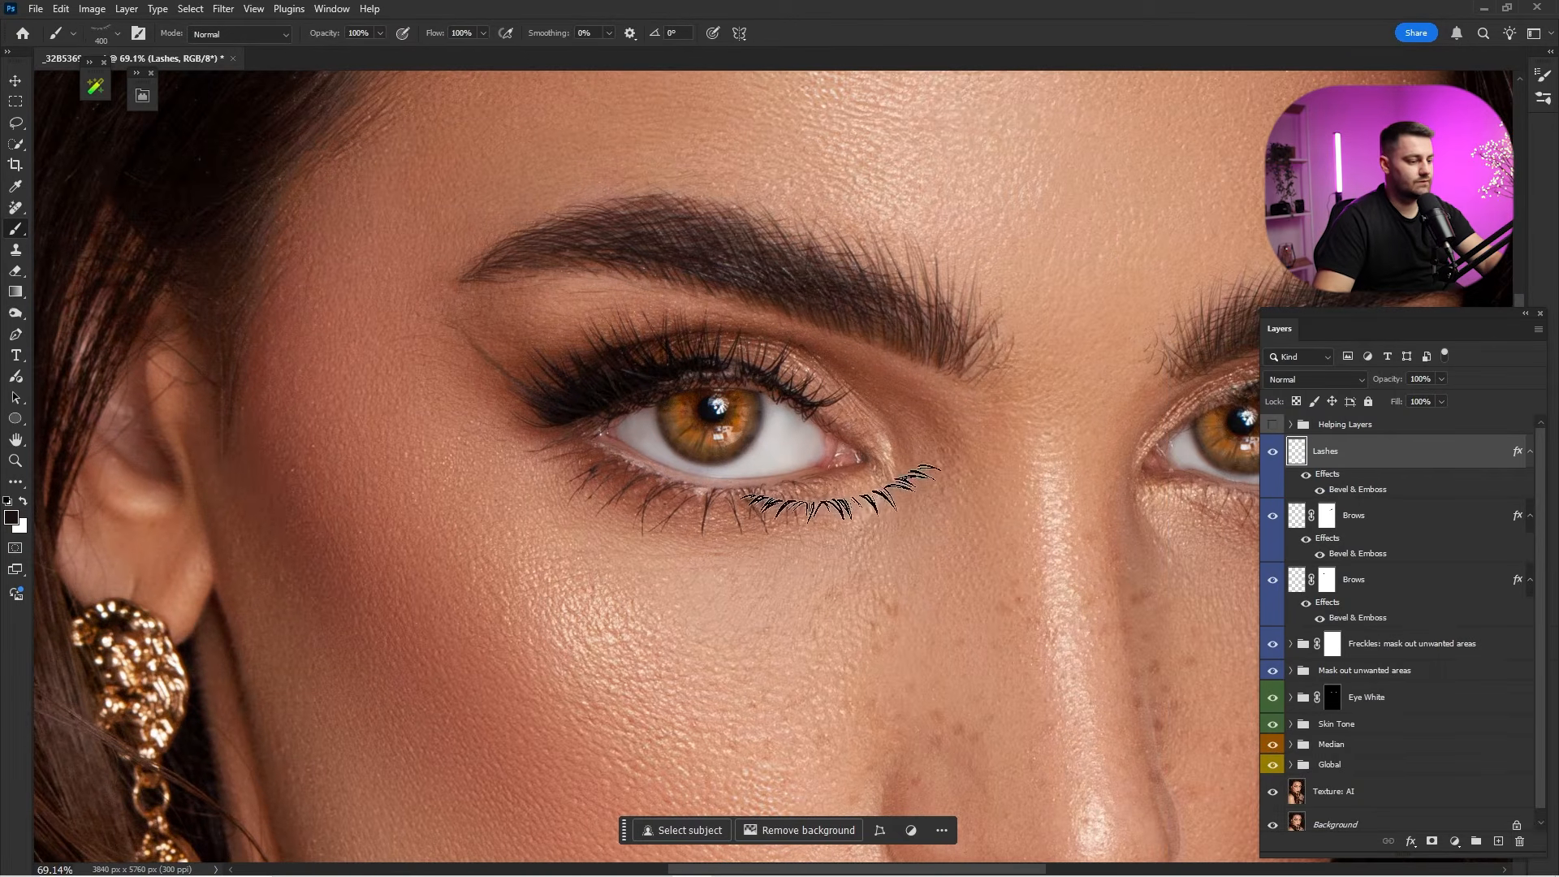
key("Left")
key("Left")
key("Left")
key("Left")
key("Left")
key("Left")
key("Left")
key("Left")
key("Left")
key("Left")
key("Left")
key("Left")
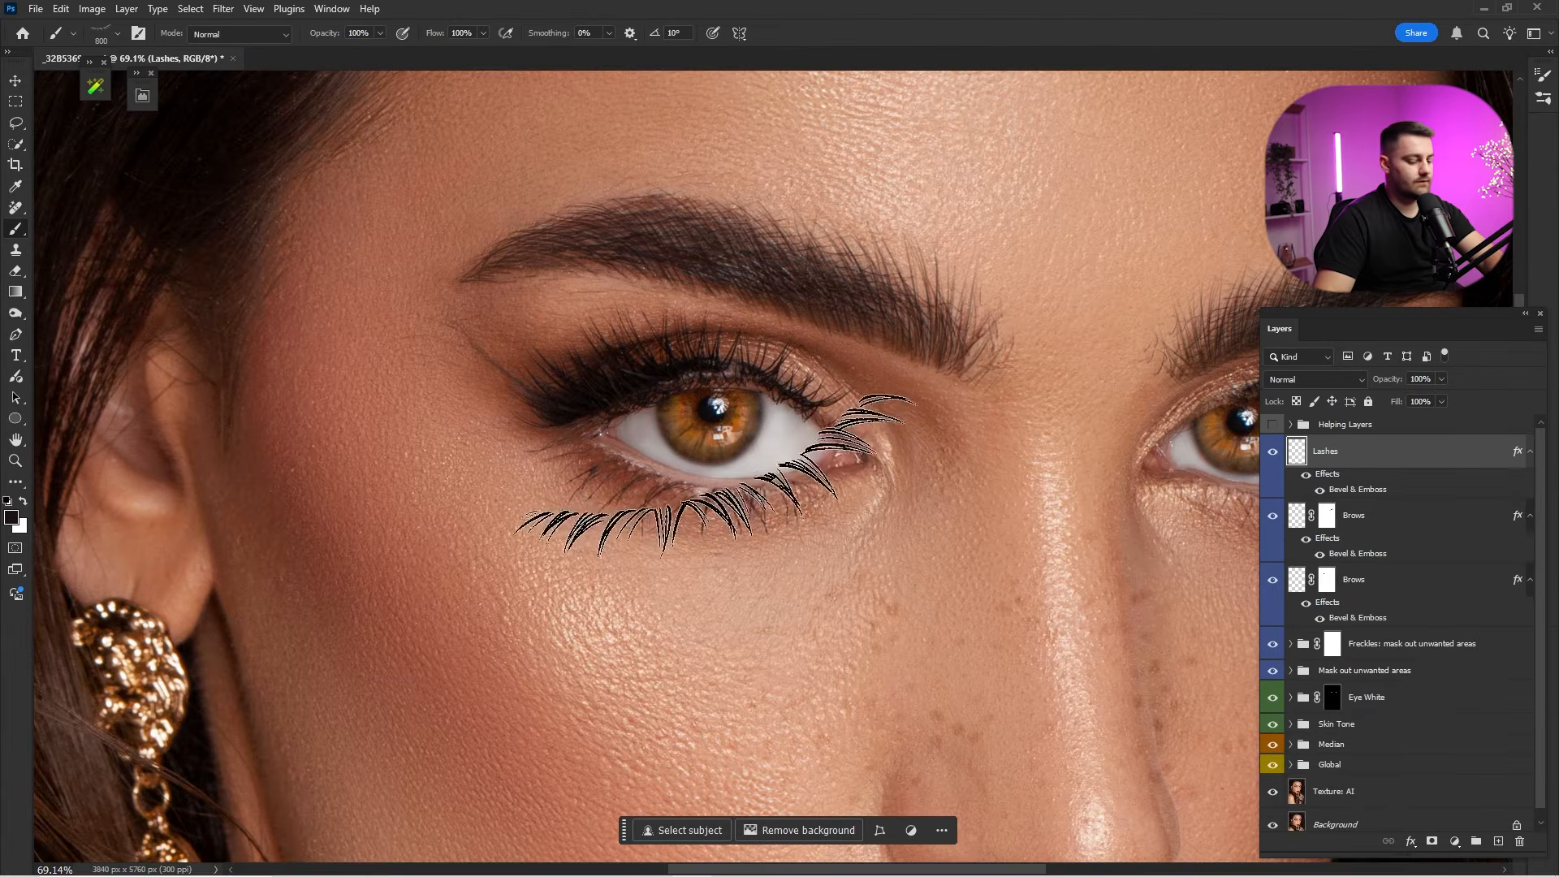
key("Right")
key("Right")
key("Right")
key("Right")
key("Right")
key("Right")
key("Right")
key("Right")
key("Right")
key("Right")
key("Right")
key("Right")
key("Right")
key("Right")
key("Right")
key("Right")
key("Right")
key("Right")
key("Right")
key("Right")
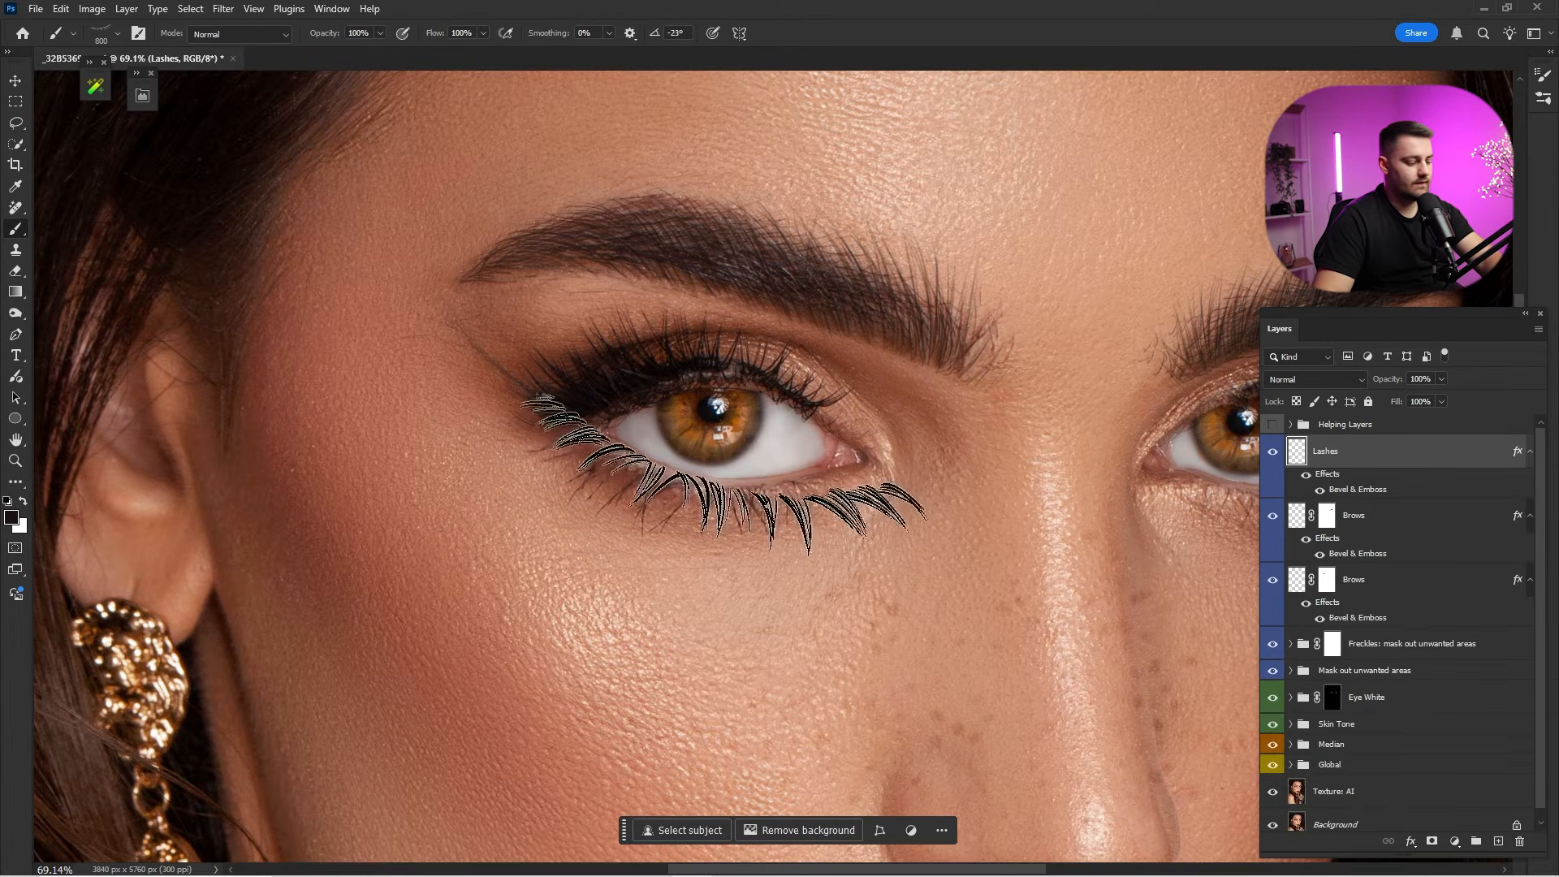
key("bracketleft")
key("bracketleft")
key("Left")
key("Left")
key("Left")
key("Left")
key("Left")
key("Left")
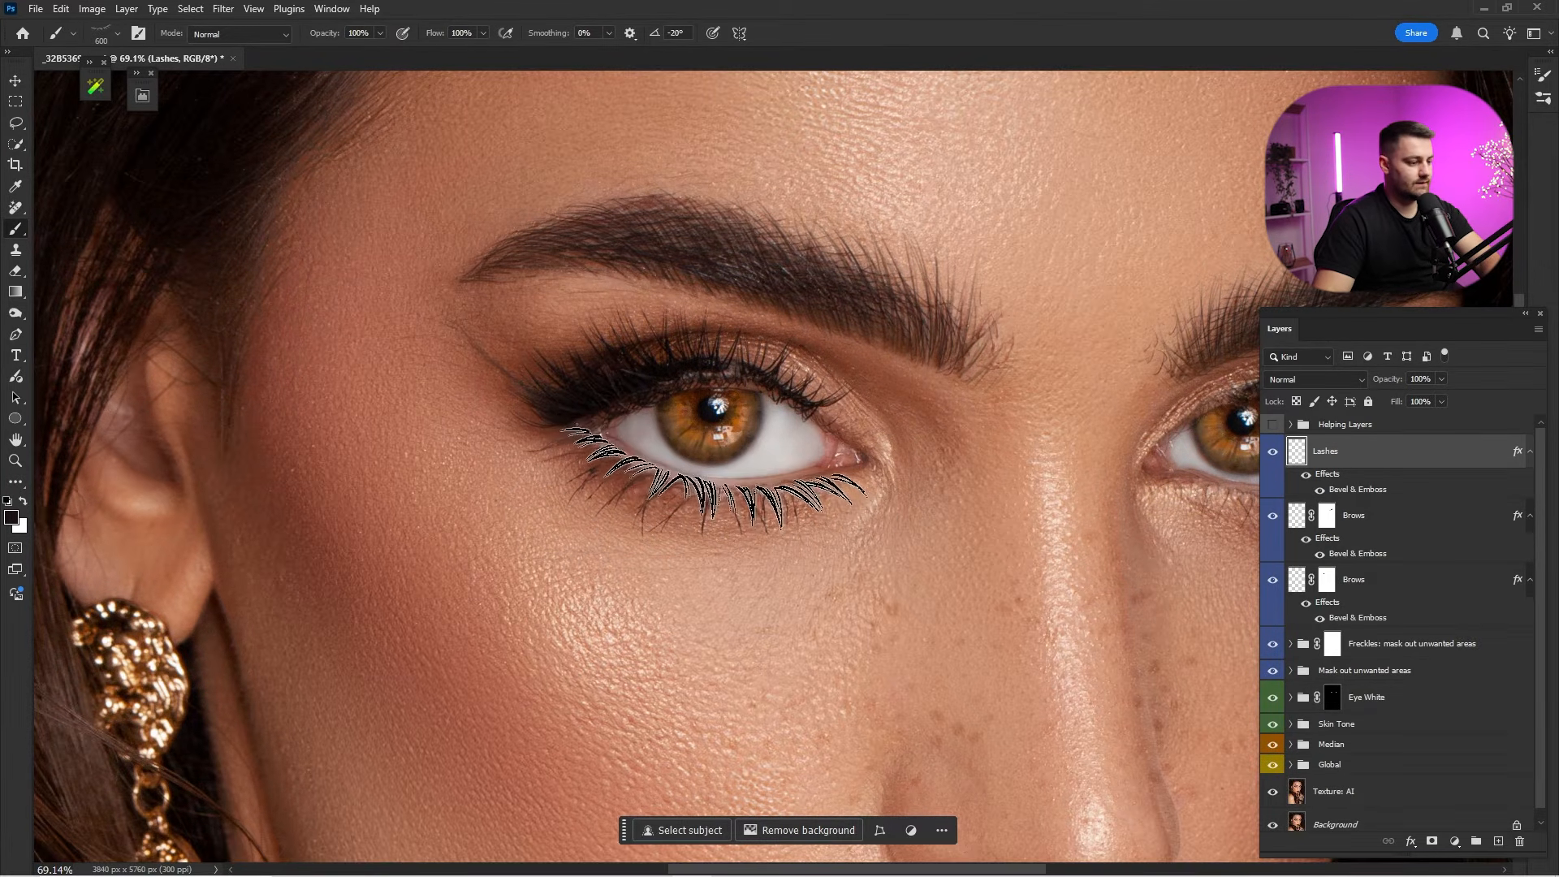
left_click(701, 481)
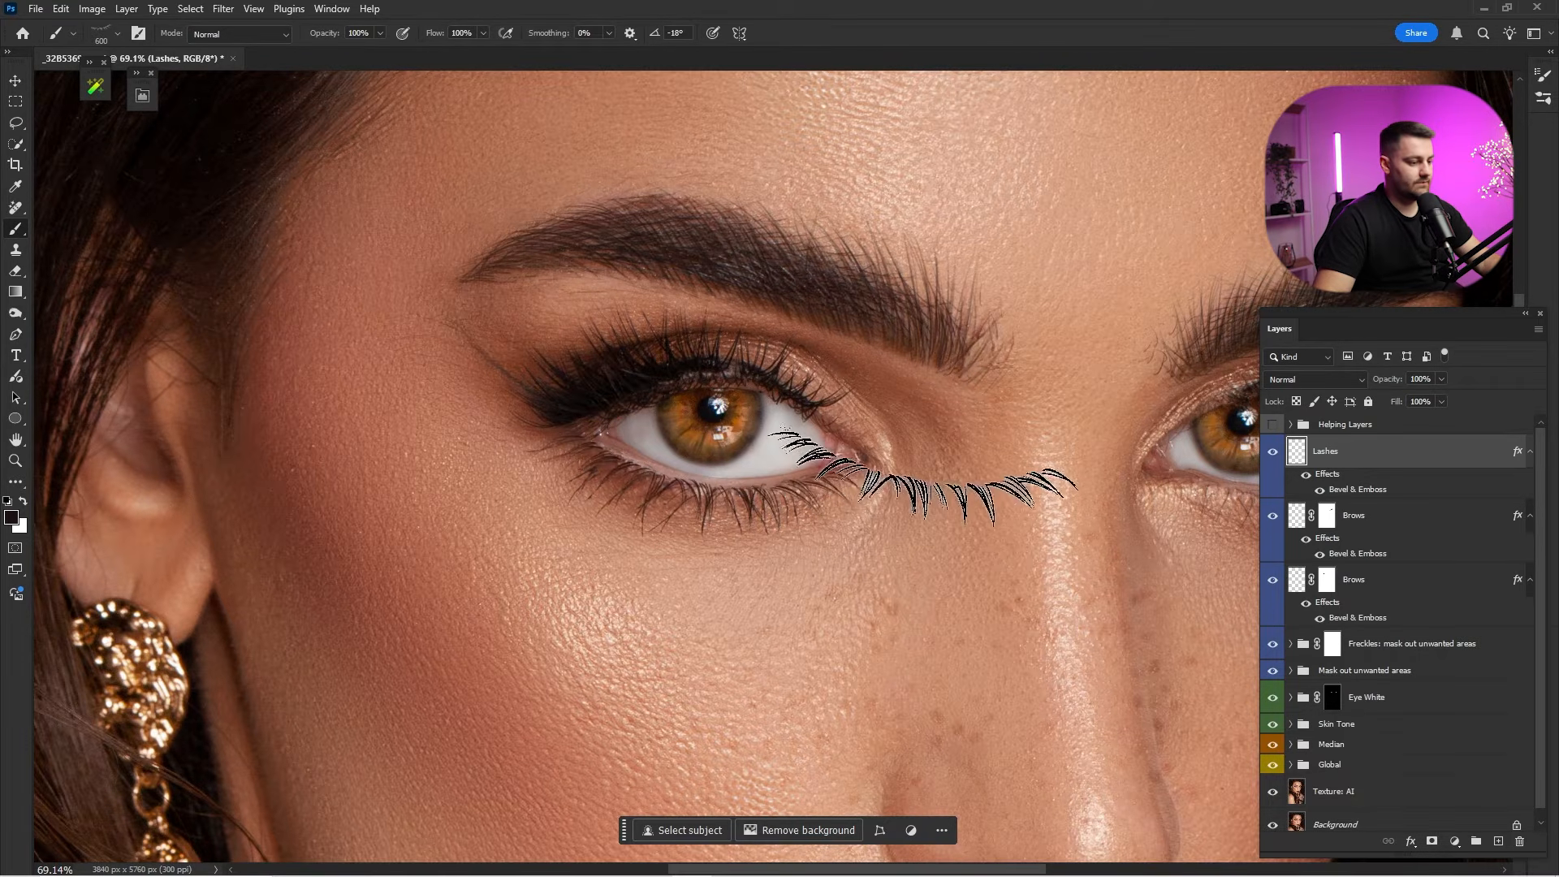
key("ctrl+0")
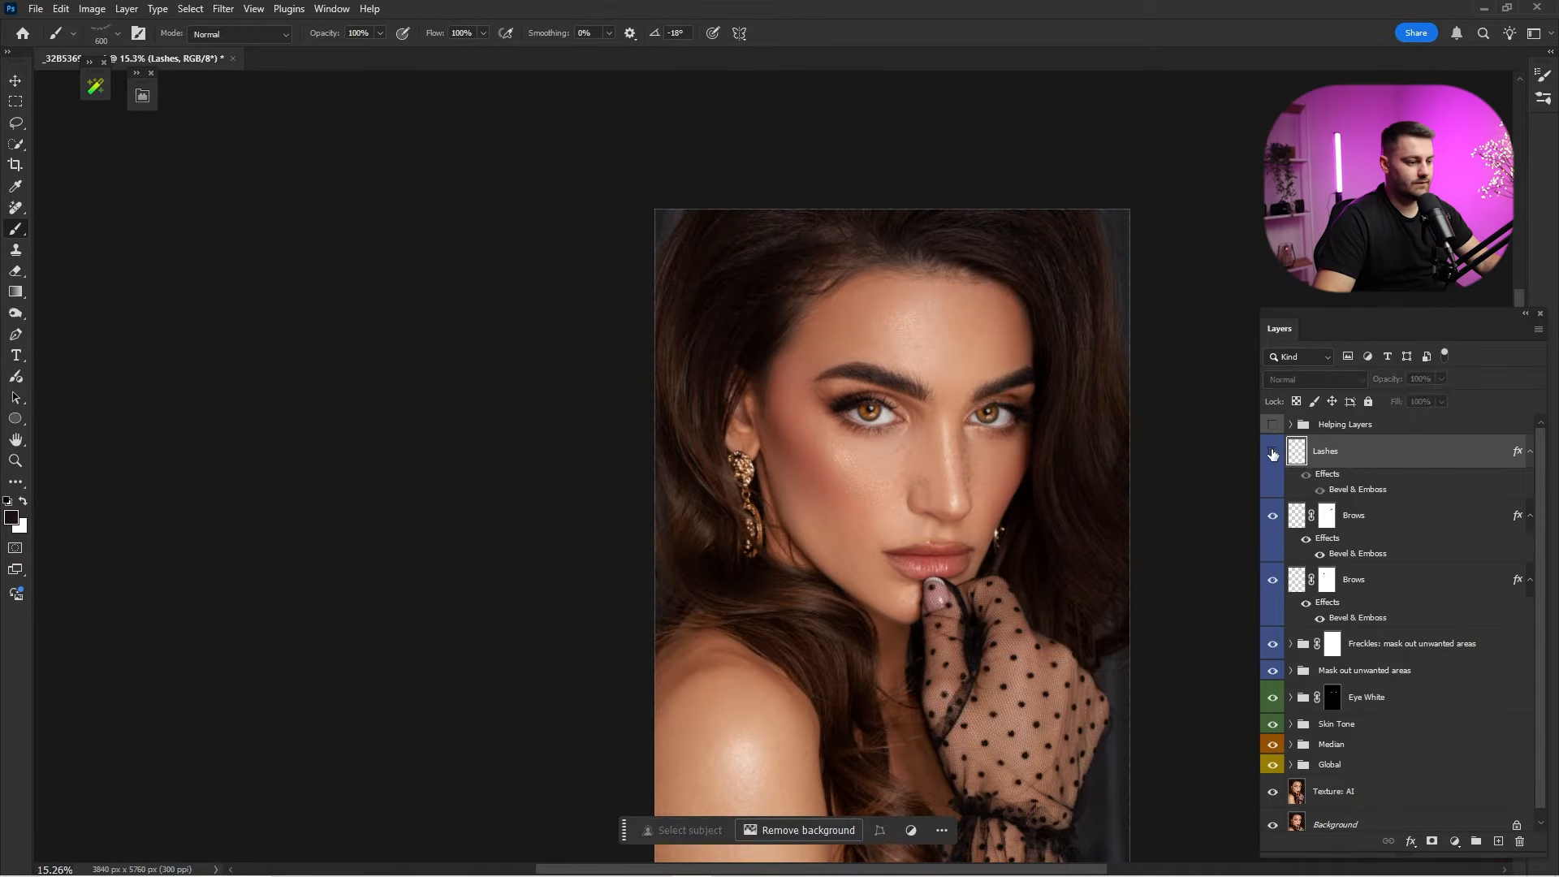
Set the lash brush to 500 px at an angle of -5° and stamp it along the far eye's lower lash line.
key("z")
left_click_drag(1006, 437, 1035, 436)
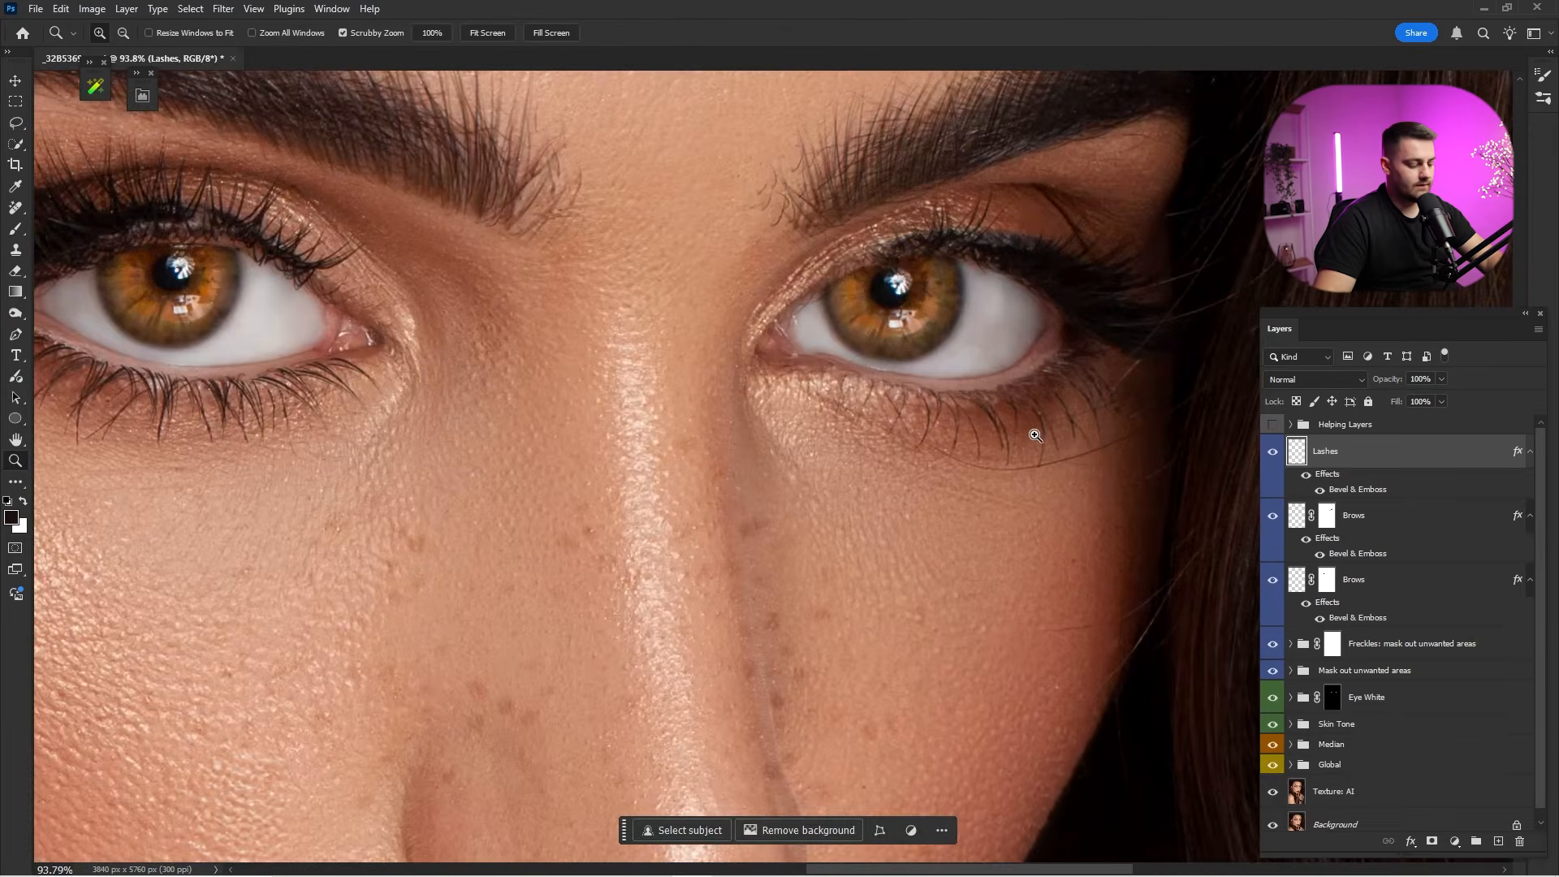
key("b")
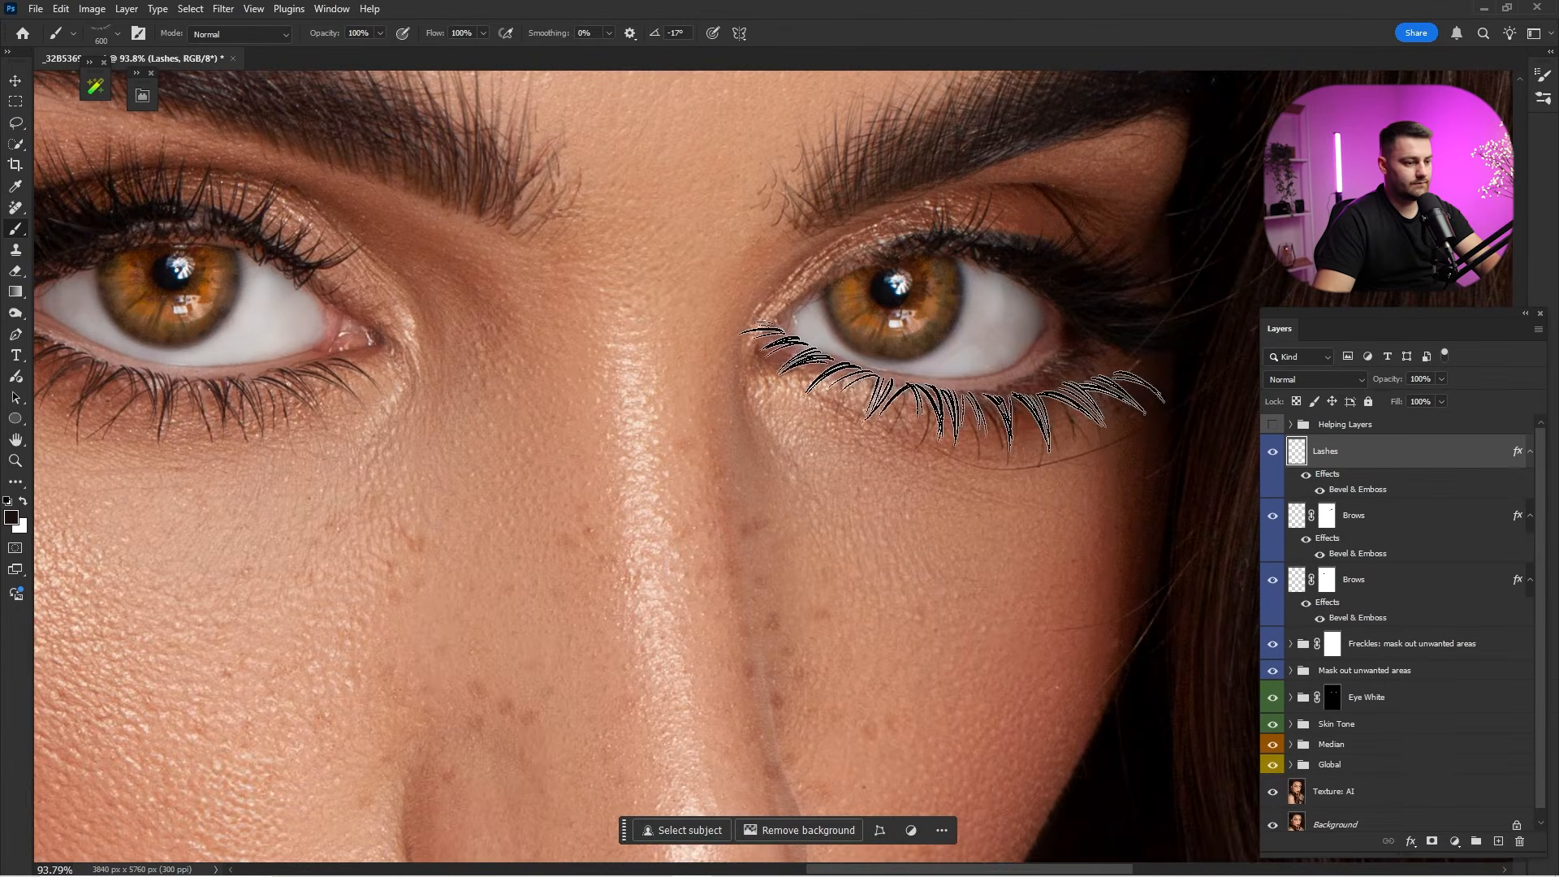
key("bracketleft")
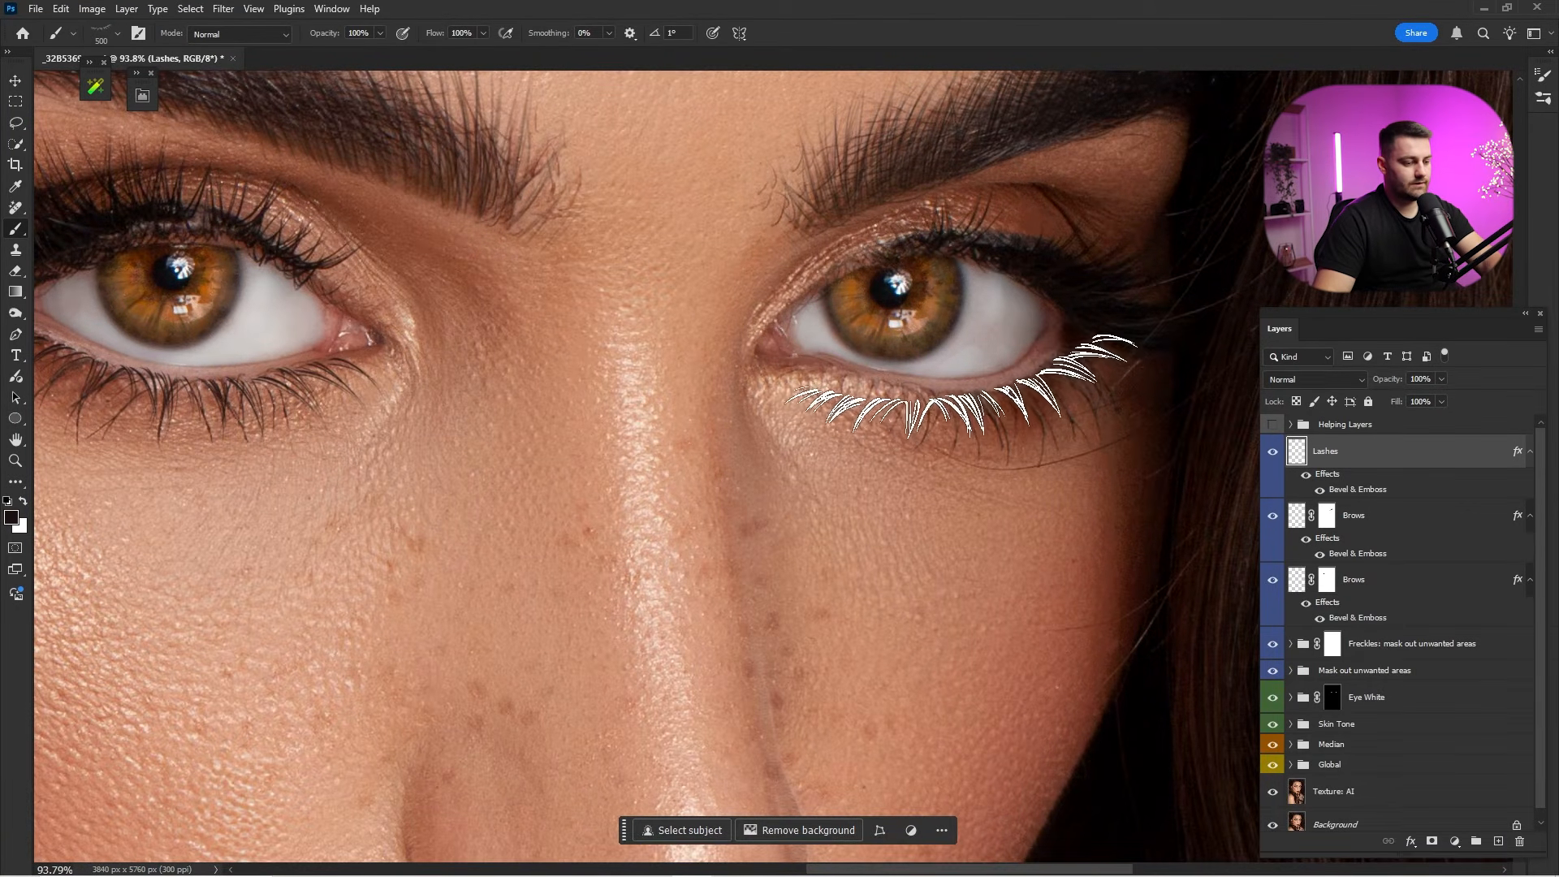
key("Right")
key("Right")
key("Right")
key("Right")
key("Right")
key("Right")
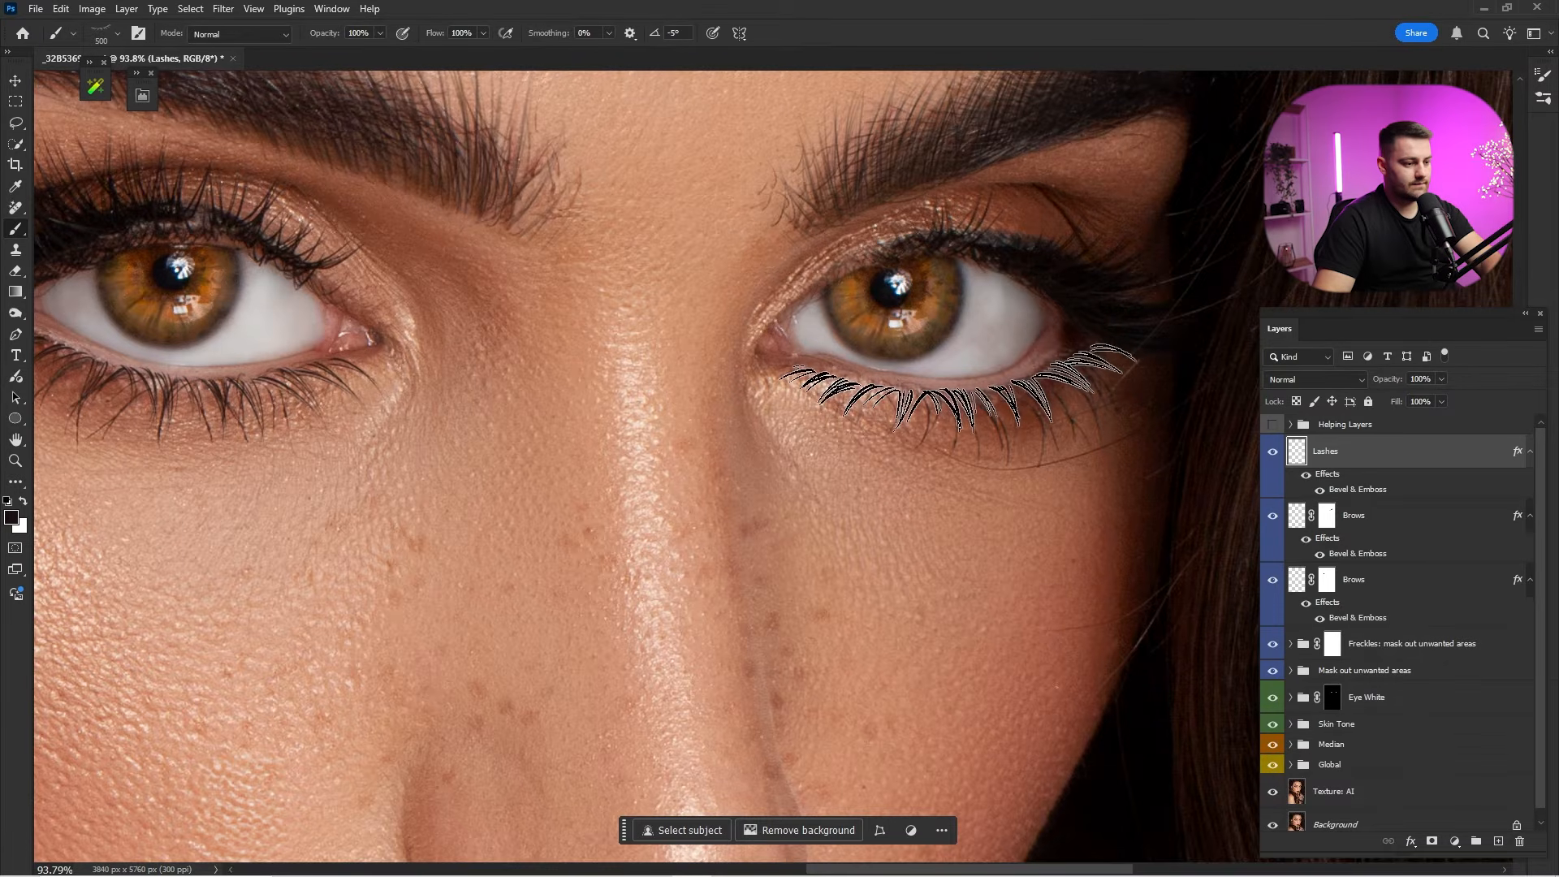
key("ctrl+0")
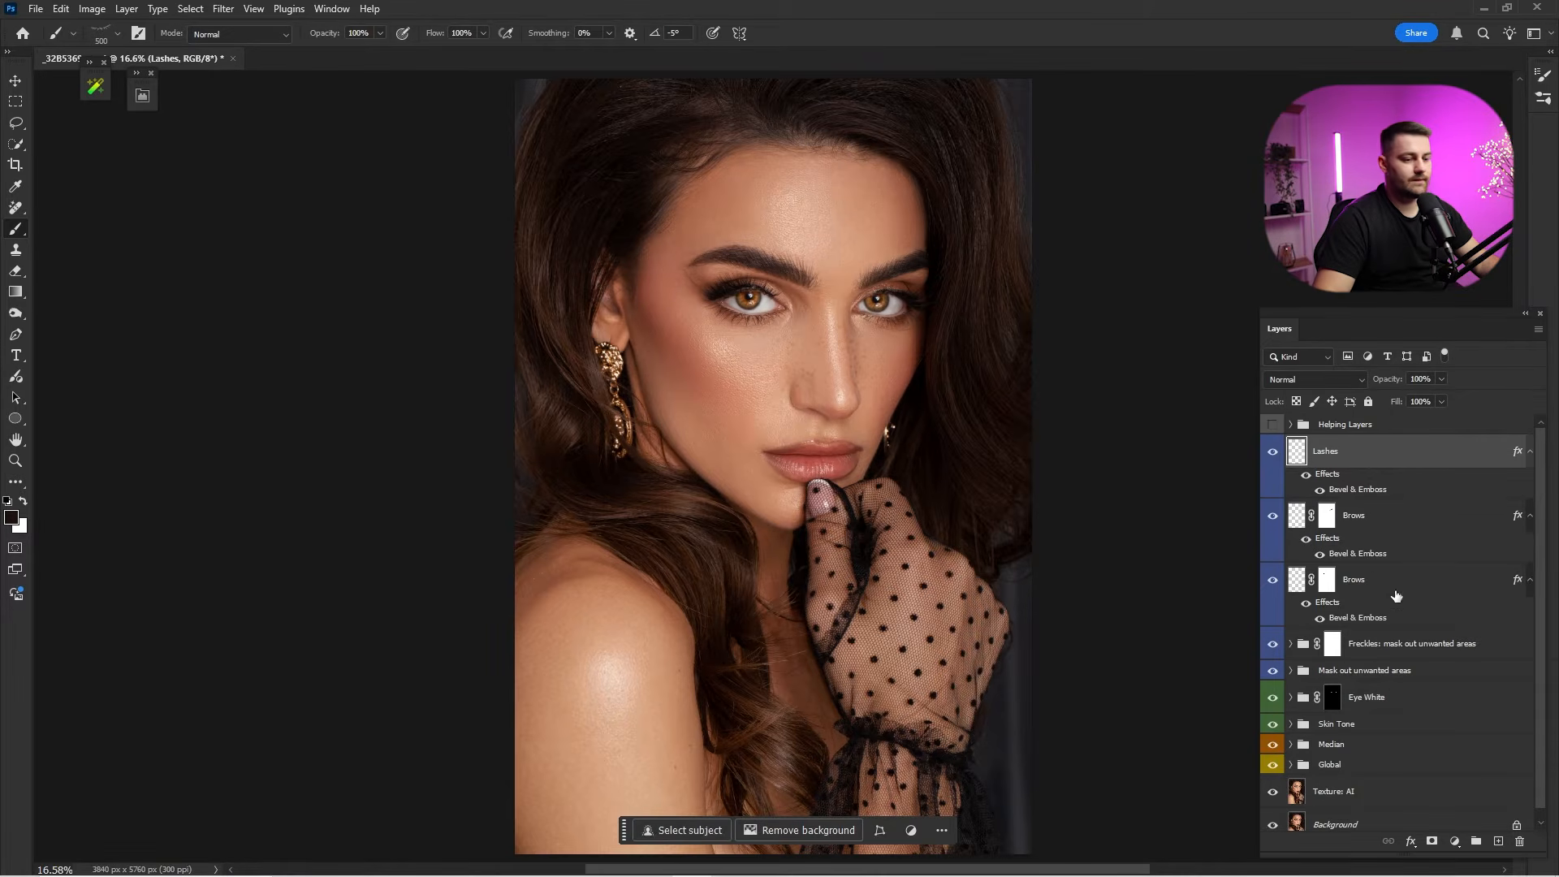
Add a second Lashes layer from the Williams Academy tools and open the FULL TOP lash brush set.
left_click(103, 93)
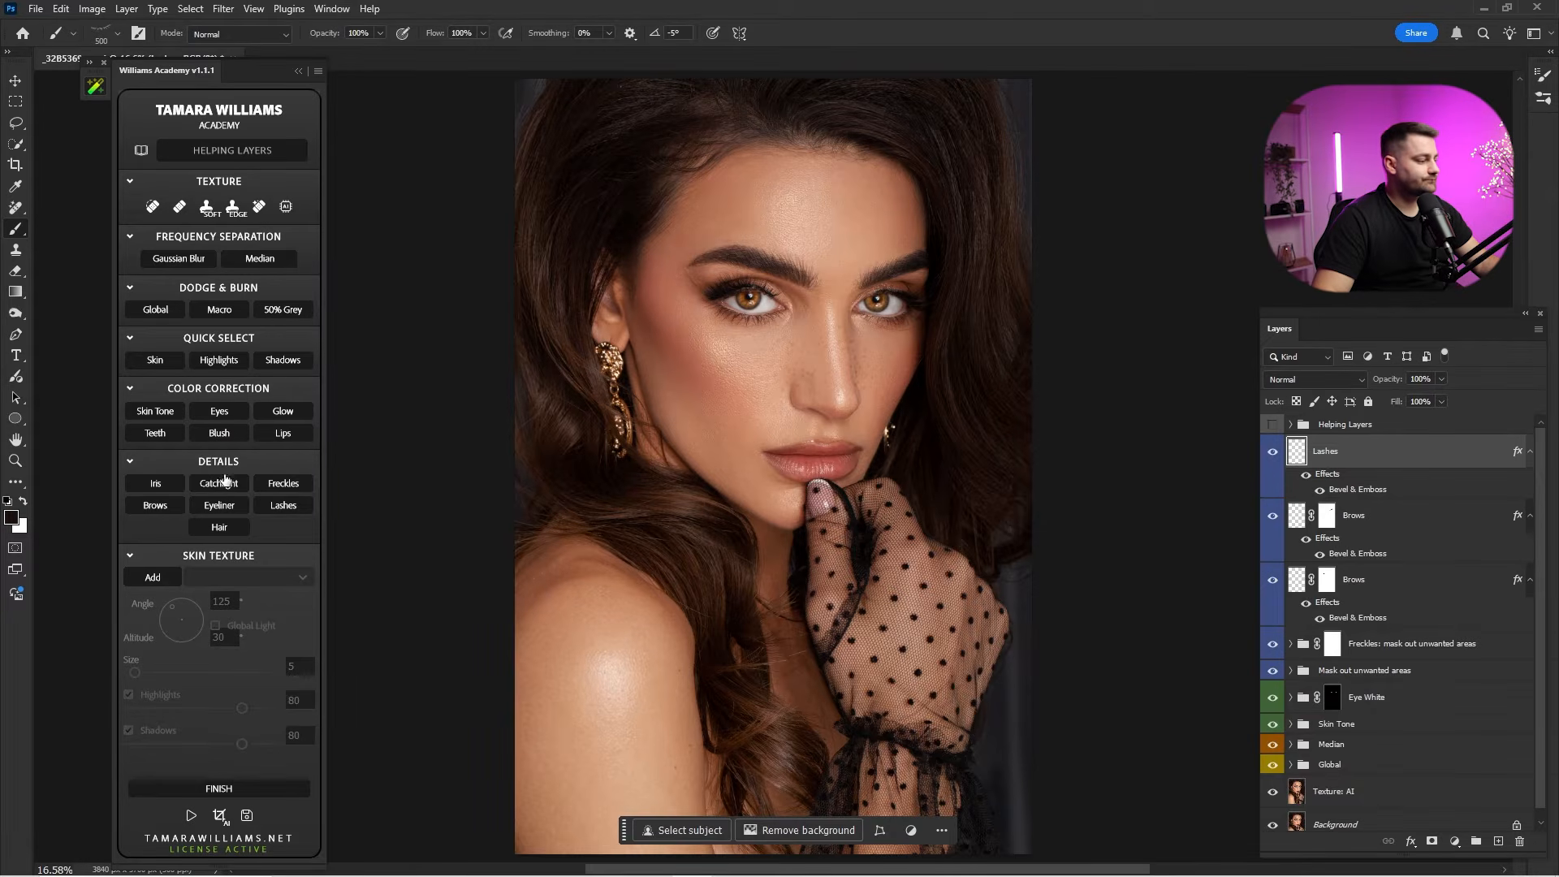
left_click(273, 507)
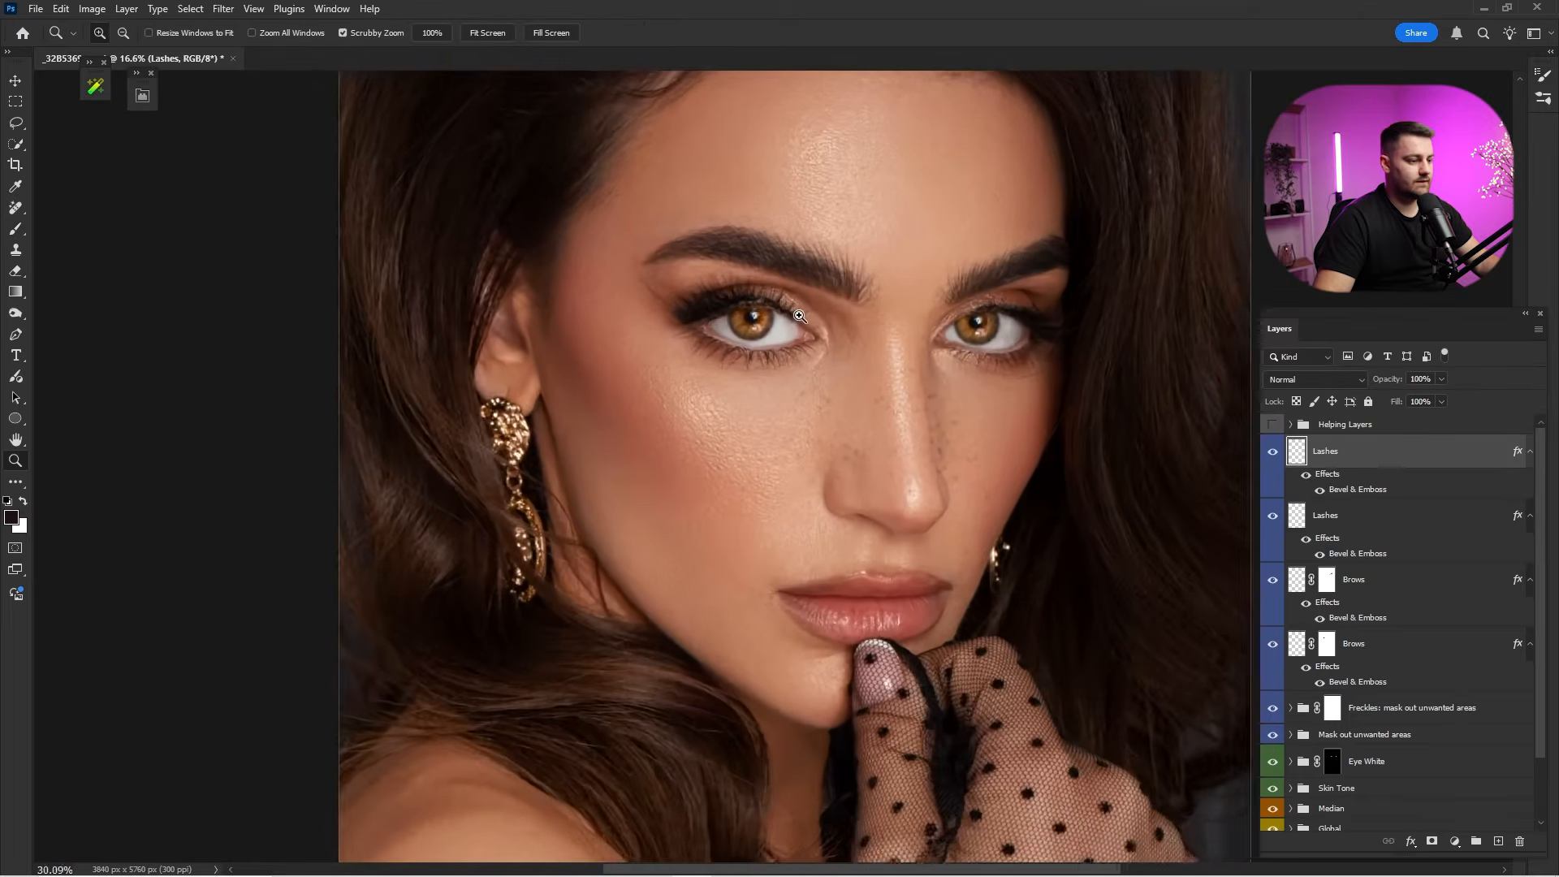
right_click(808, 333)
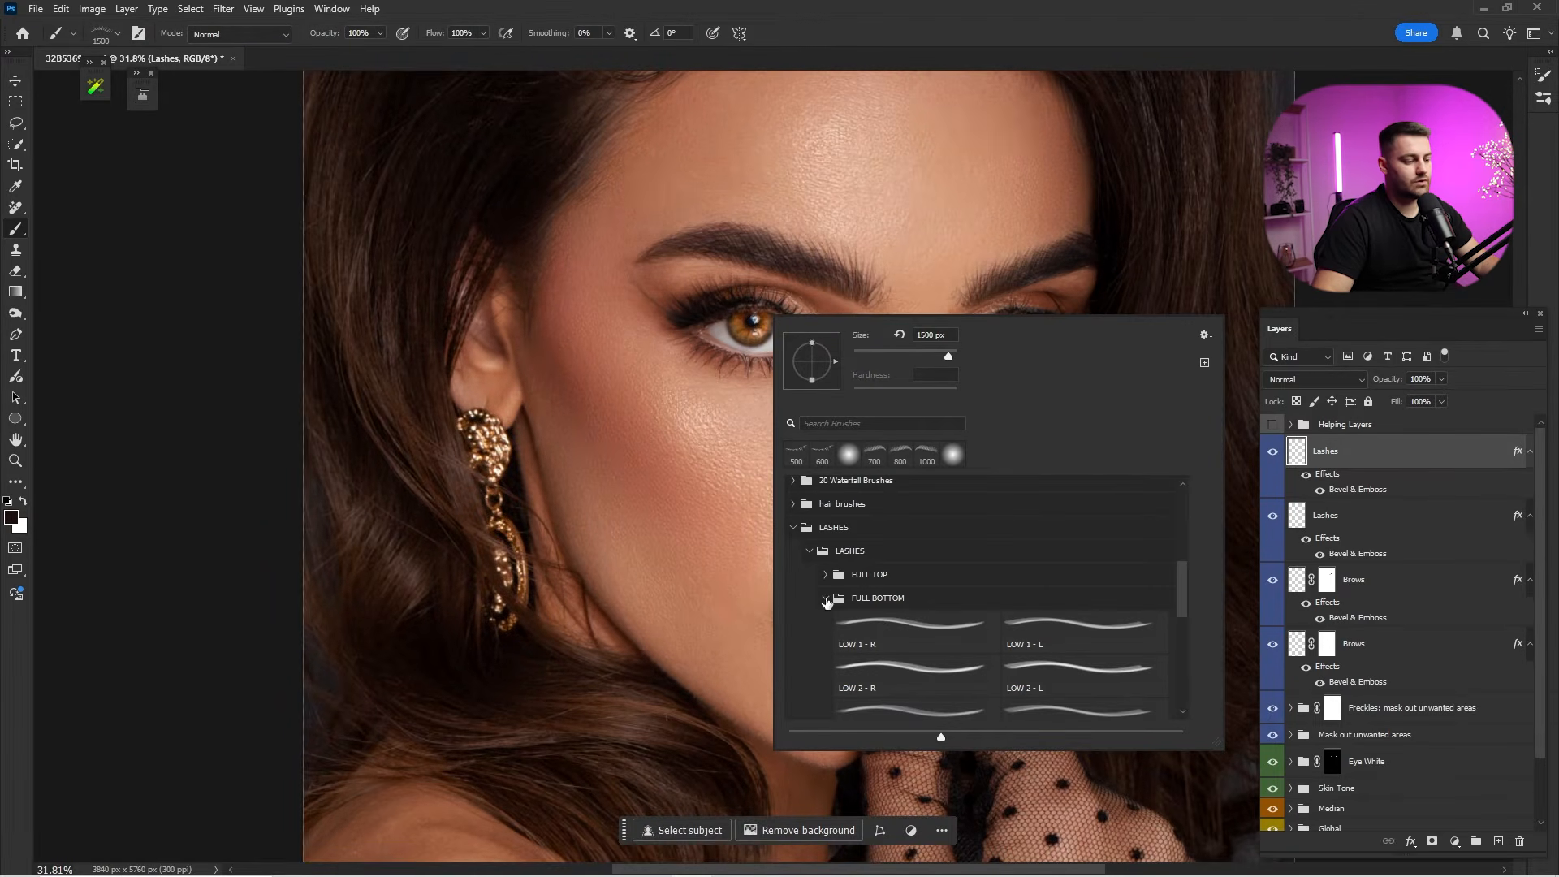
left_click(826, 598)
left_click(827, 578)
Try the NATURAL 1, NATURAL 3 and MID 1 - L full top lash brushes and pick MID 2 - R.
left_click(855, 608)
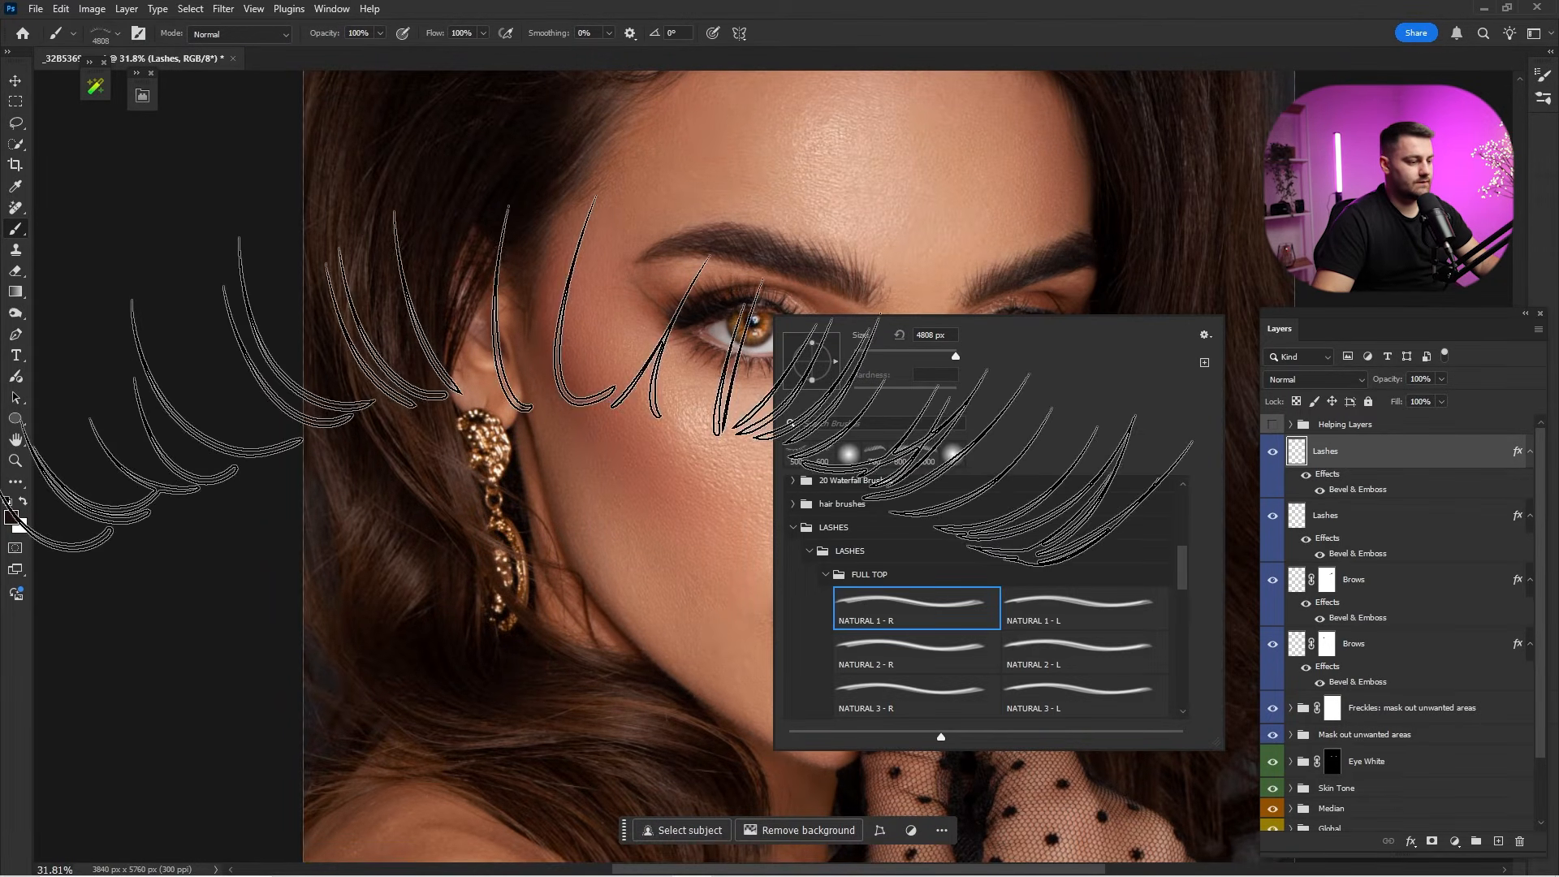
left_click(1049, 610)
left_click(948, 697)
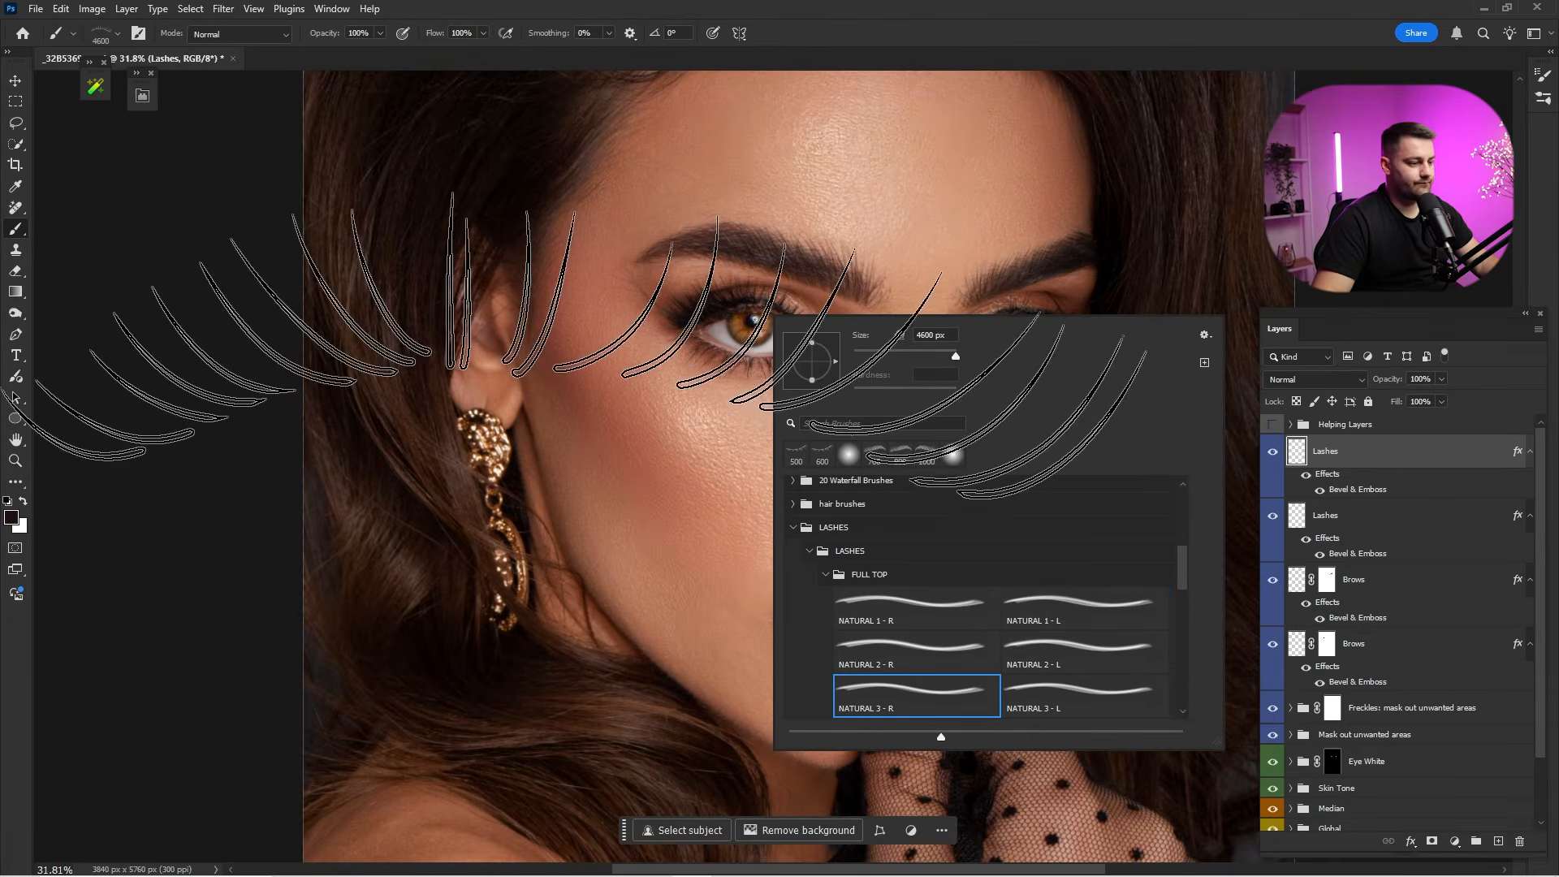
scroll(1033, 690, "down", 2)
left_click(1033, 689)
scroll(1033, 689, "down", 4)
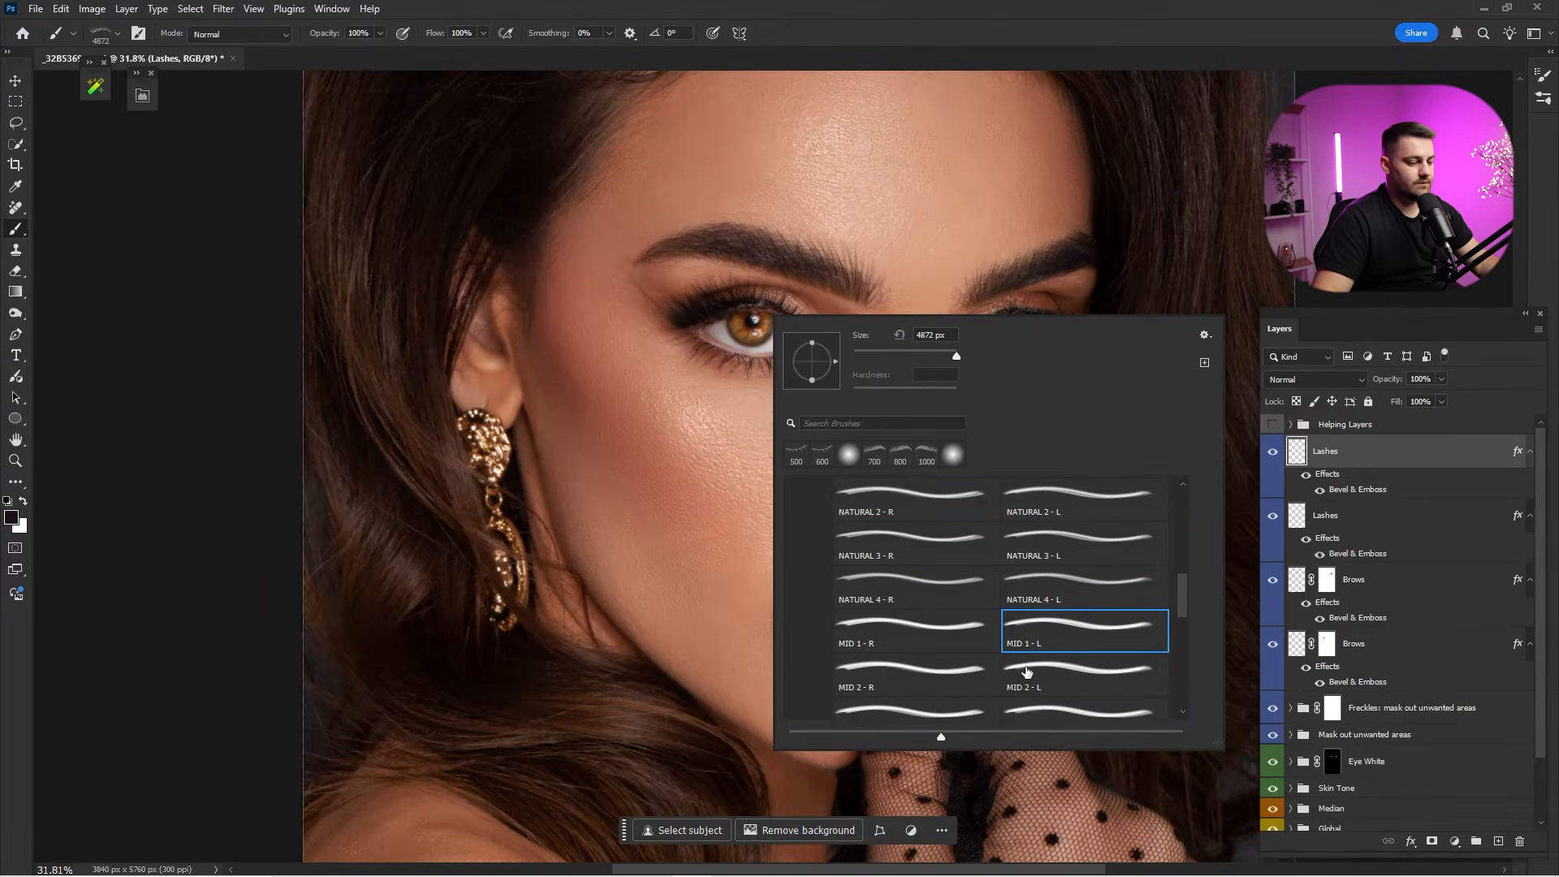
left_click(925, 646)
left_click(915, 618)
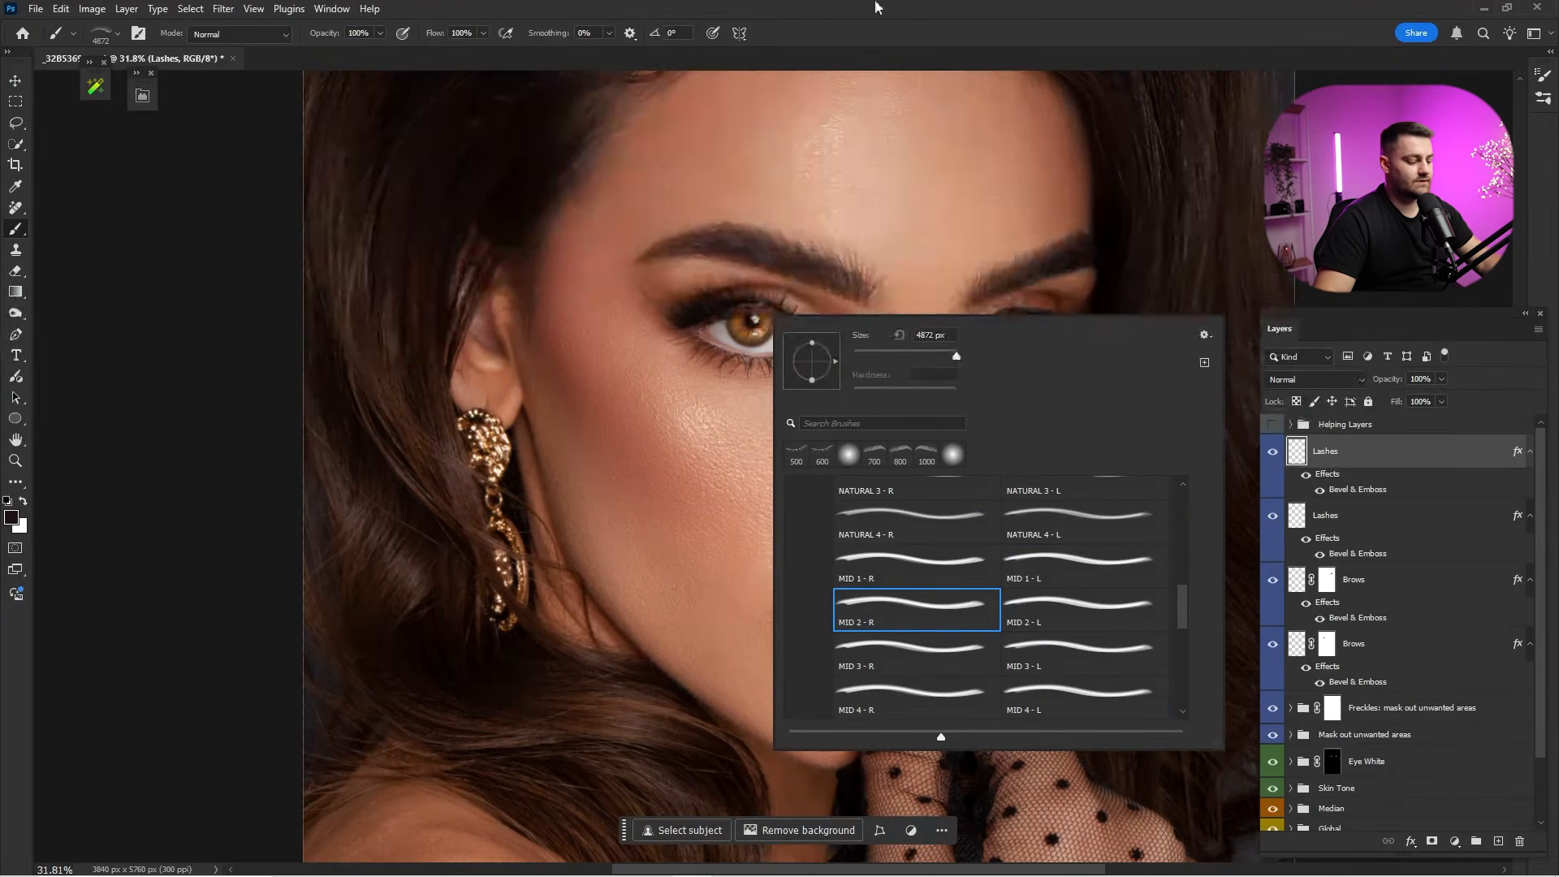
Try the MID 2 - R lash brush over the near eye at up to 900 px.
left_click(896, 8)
key("bracketleft")
key("bracketleft")
key("bracketleft")
key("bracketleft")
key("bracketleft")
key("bracketleft")
key("bracketleft")
key("bracketleft")
key("bracketleft")
key("bracketleft")
key("bracketleft")
key("bracketleft")
key("bracketleft")
key("bracketleft")
key("bracketleft")
key("bracketleft")
key("bracketleft")
key("bracketleft")
key("bracketleft")
key("bracketleft")
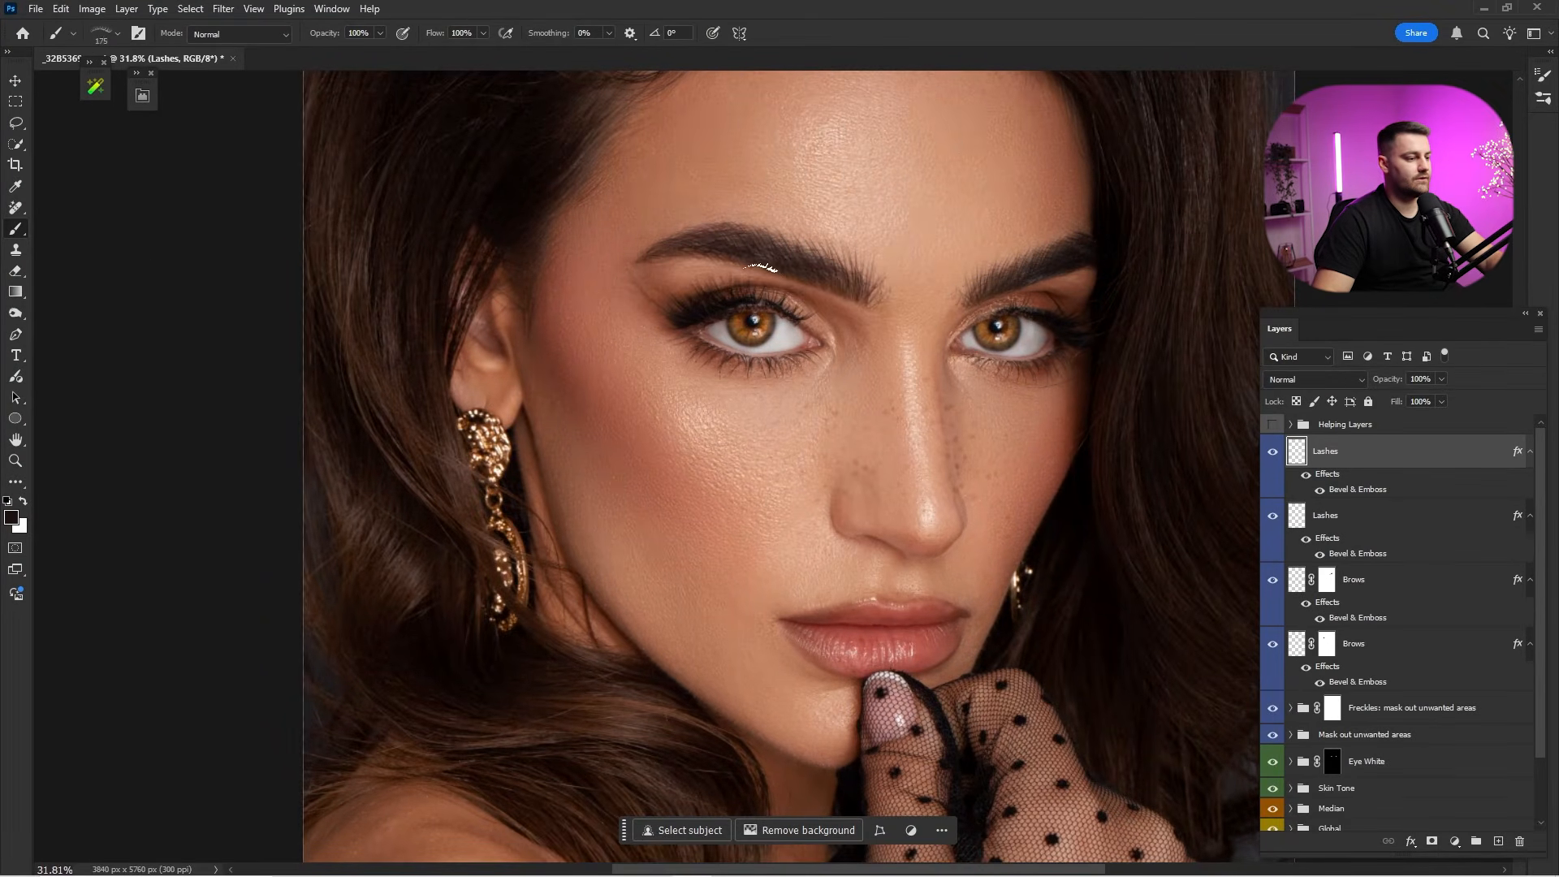
right_click(816, 296)
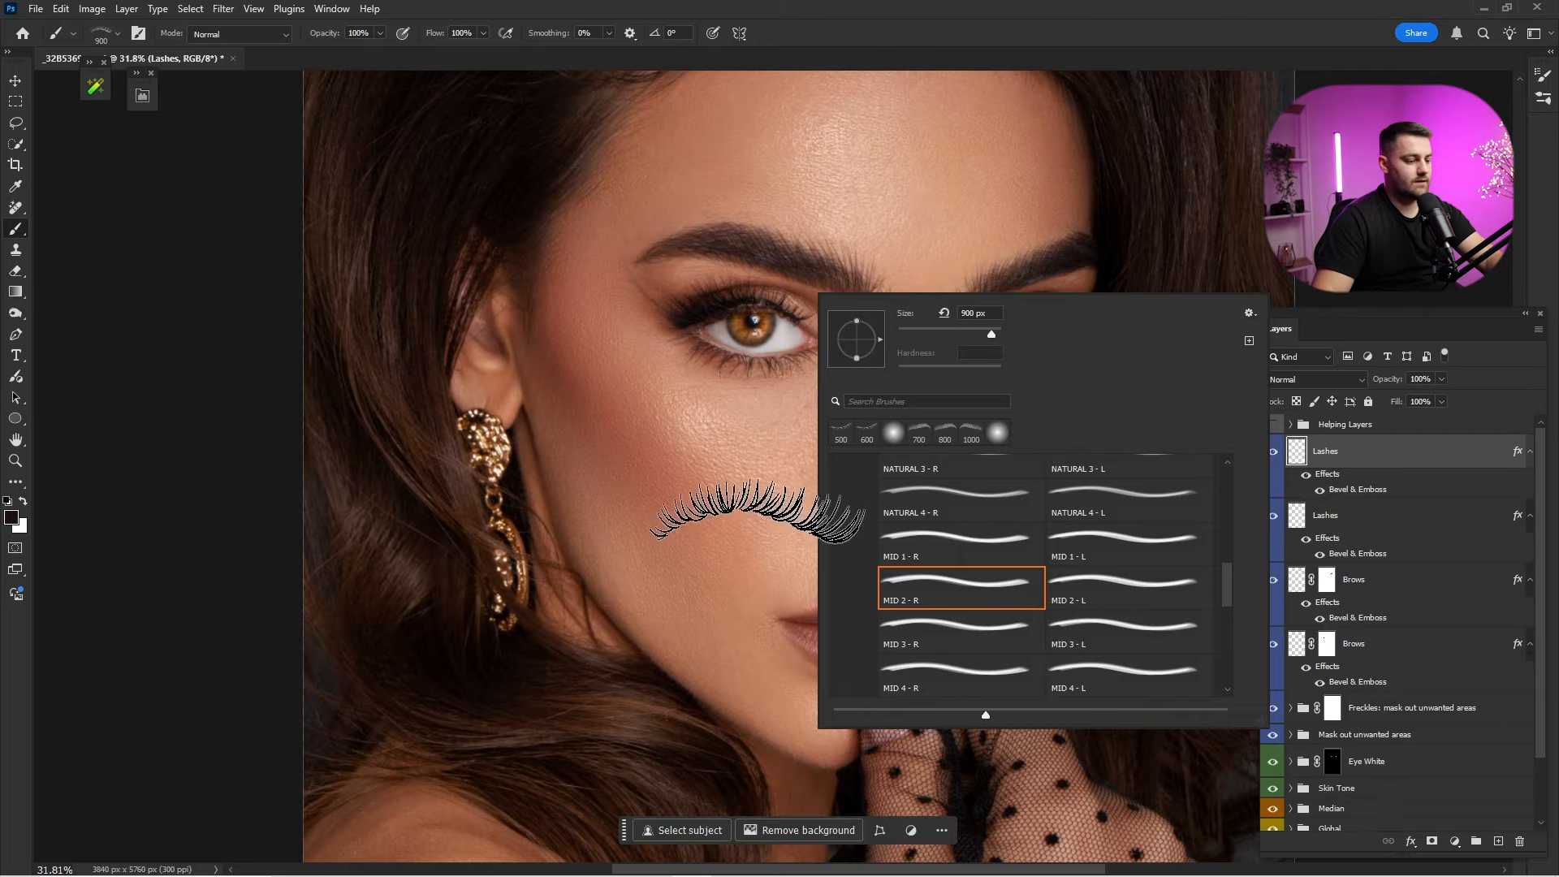
left_click(898, 8)
Pick the MID 2 - L full top lash brush and reduce it to 1000 px over the near eye.
right_click(882, 333)
left_click(1184, 603)
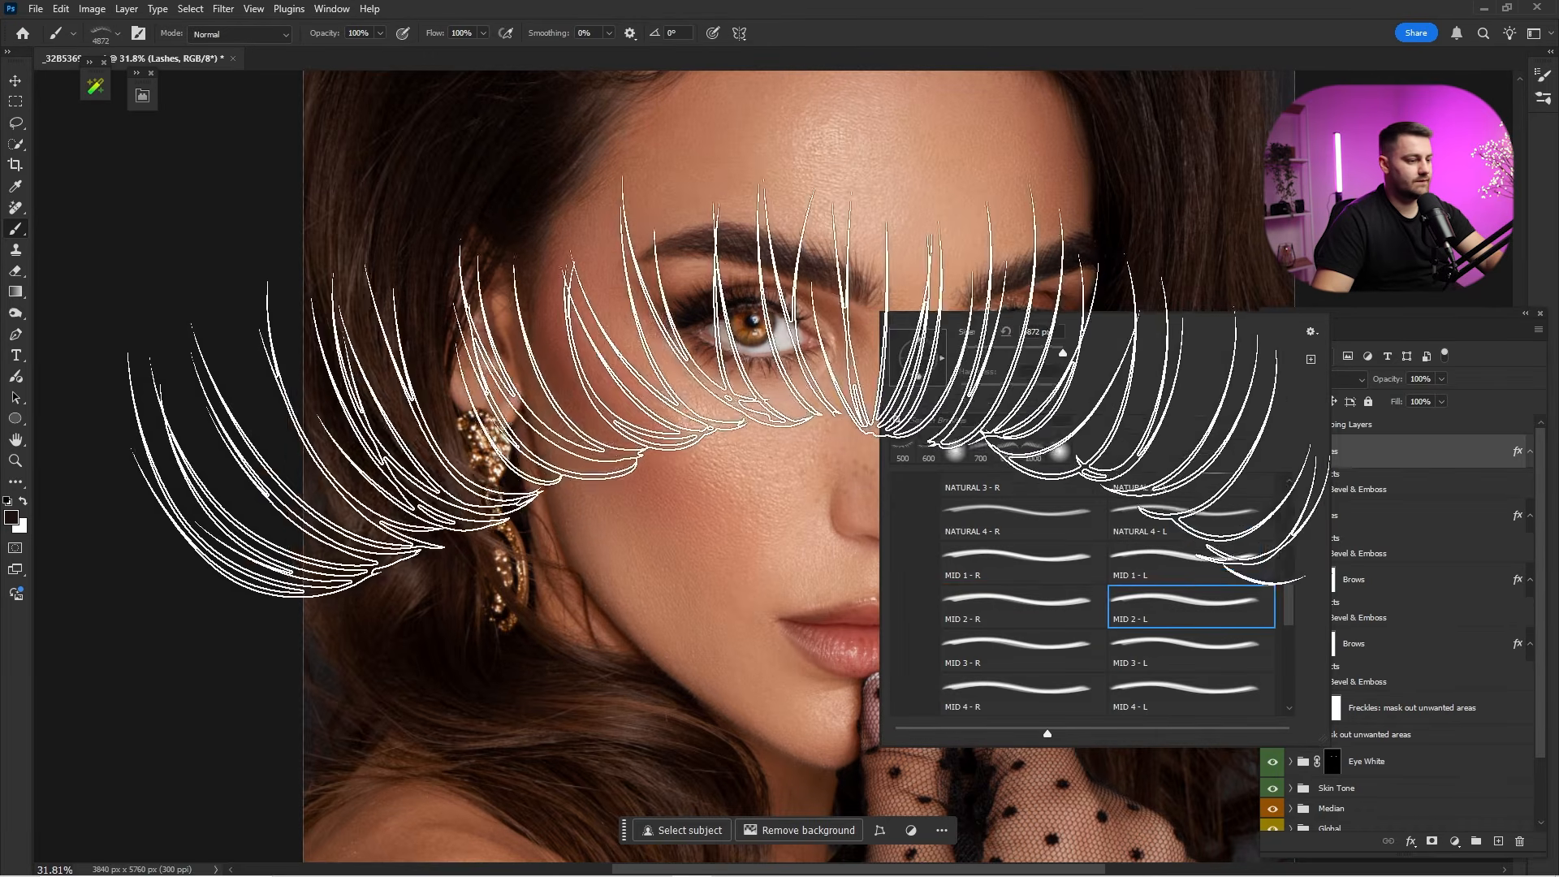
left_click(740, 9)
key("bracketleft")
key("bracketleft")
key("bracketleft")
key("bracketleft")
key("bracketleft")
key("bracketleft")
key("bracketleft")
key("bracketleft")
key("bracketleft")
key("bracketleft")
key("bracketleft")
key("bracketleft")
key("bracketleft")
key("bracketleft")
key("bracketleft")
key("bracketleft")
key("bracketleft")
key("bracketleft")
key("bracketleft")
key("bracketleft")
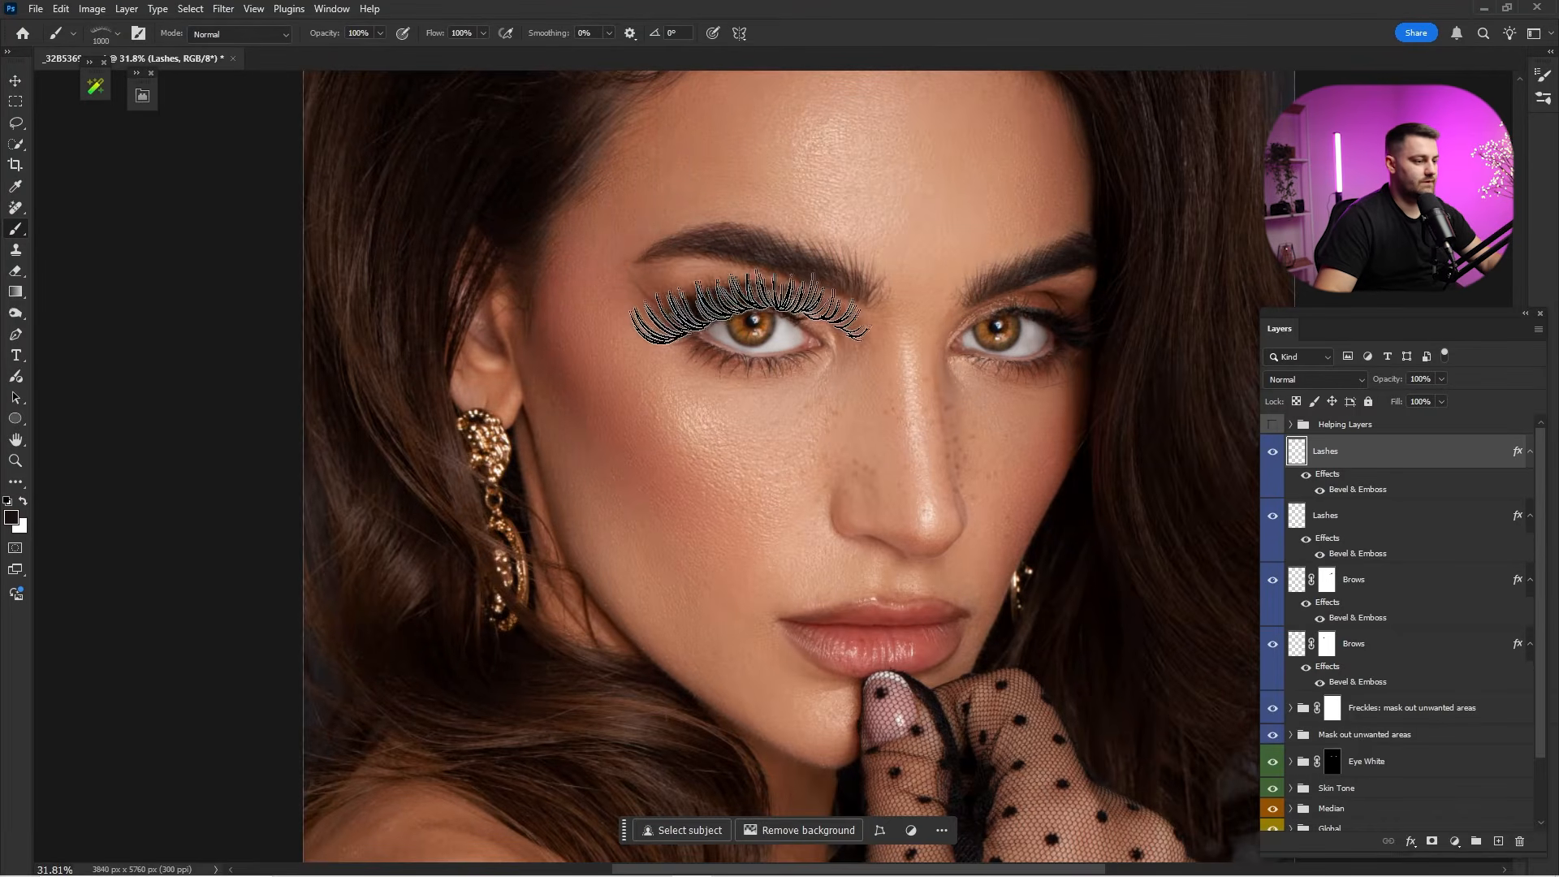
Set the MID 2 - L brush to 700 px and stamp it along the near eye's upper lash line.
key("z")
left_click_drag(751, 308, 775, 349)
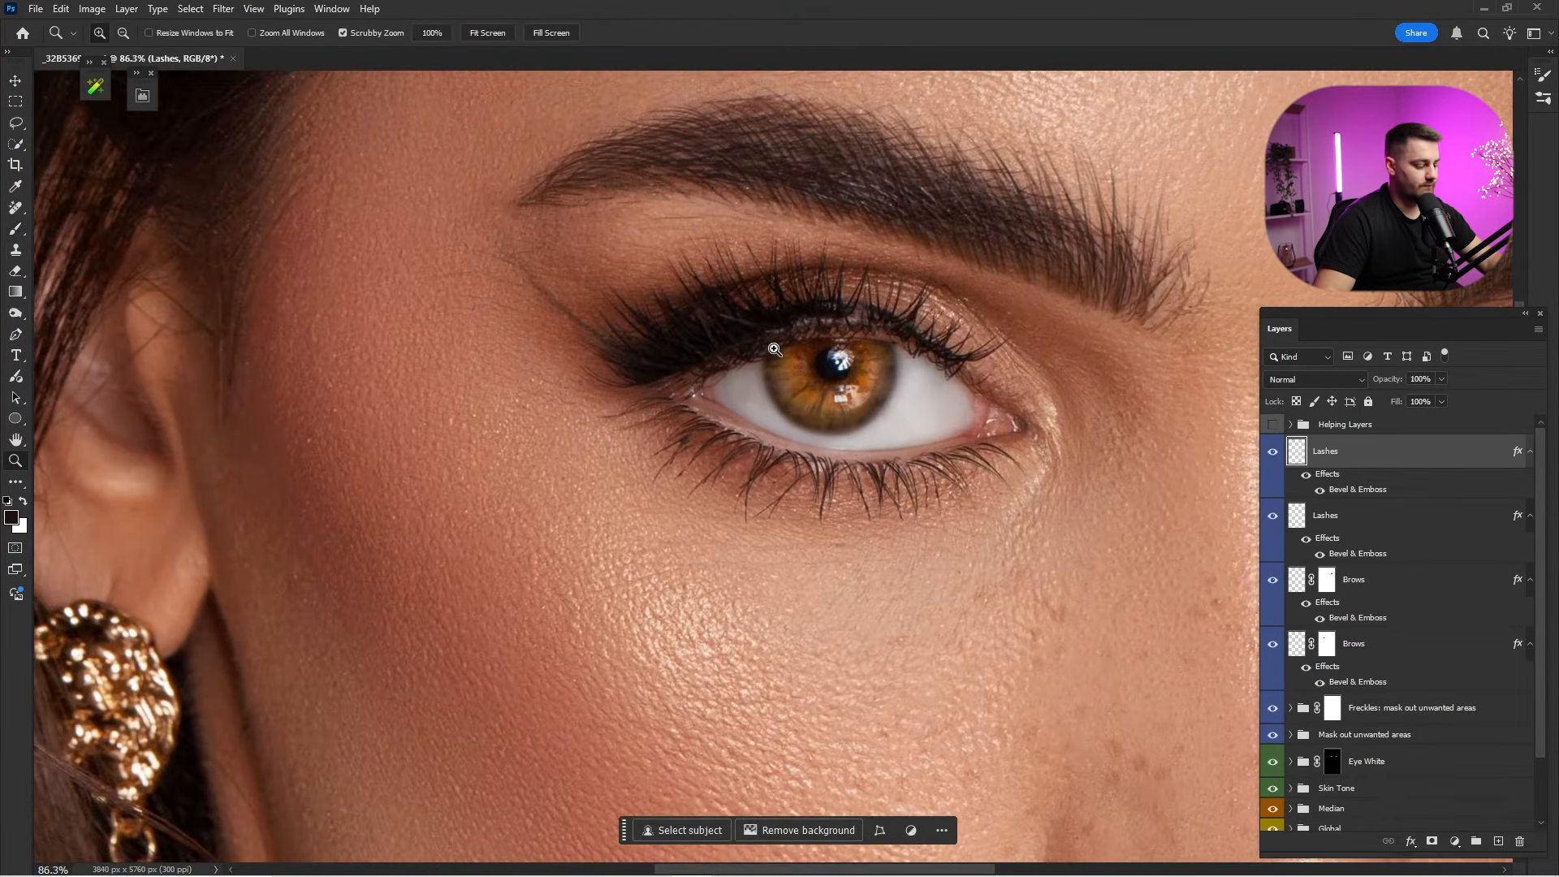
key("b")
key("bracketleft")
key("bracketleft")
key("bracketleft")
key("bracketleft")
key("bracketleft")
key("bracketleft")
key("bracketleft")
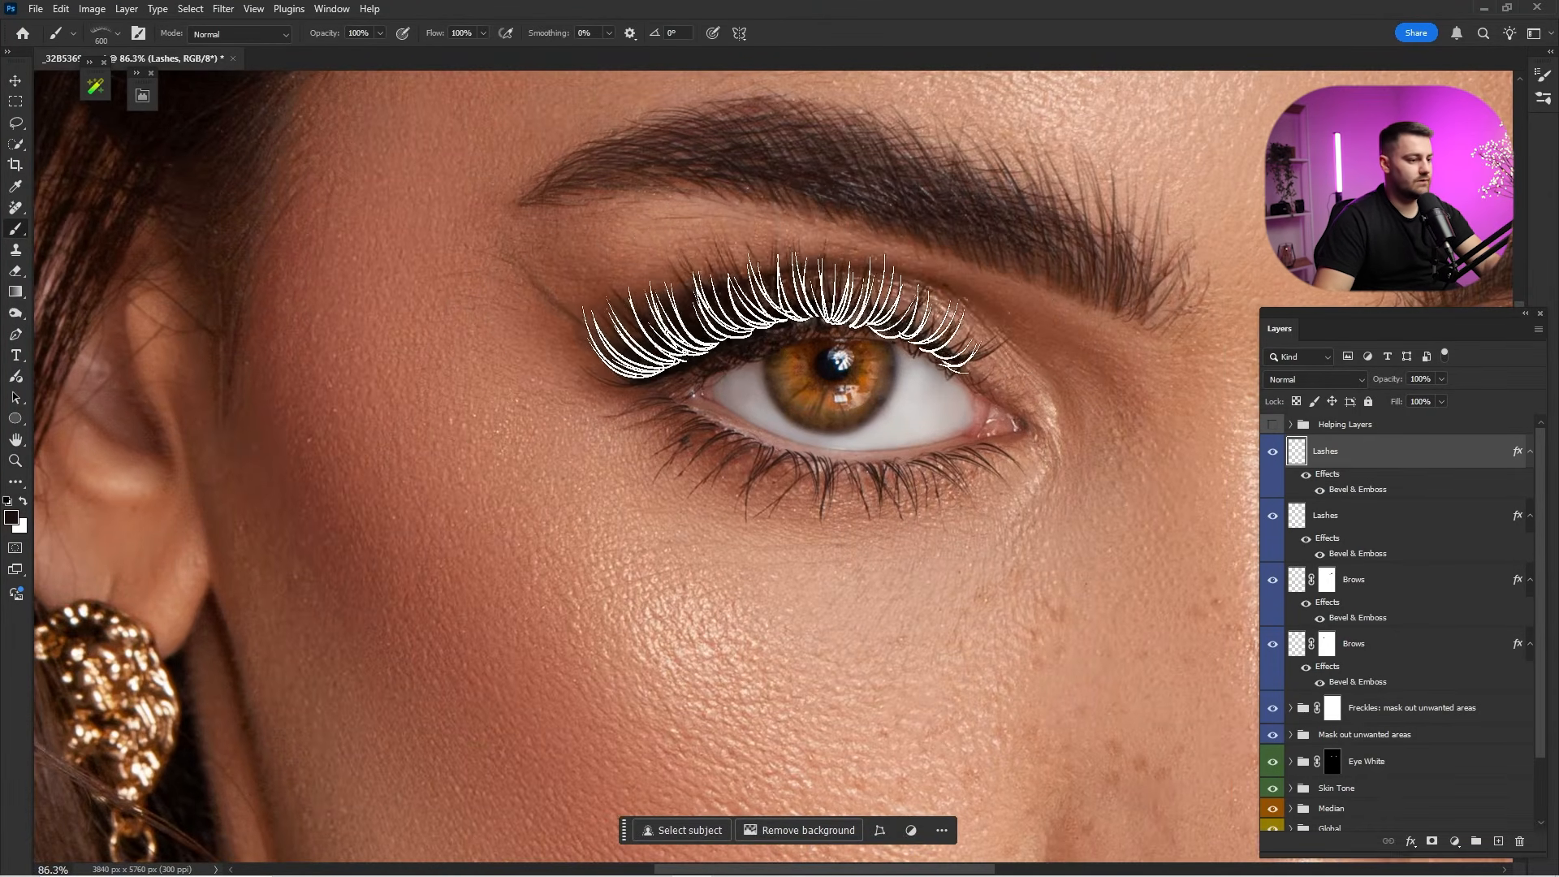
key("bracketright")
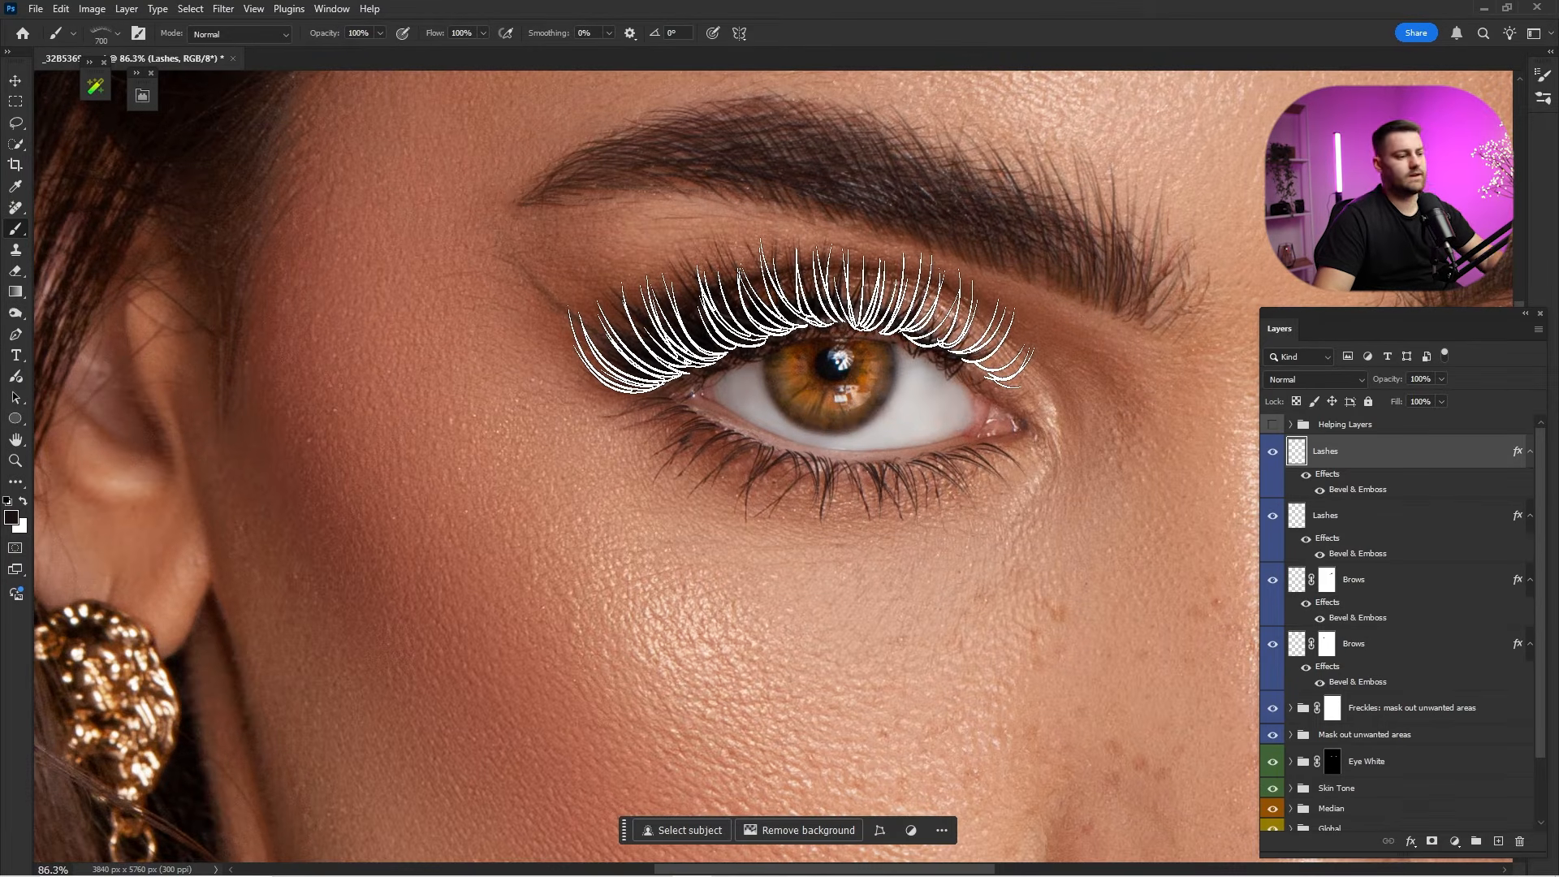
left_click(800, 317)
Warp the new upper lashes to follow the near eye's lid and compare the eye with the layer hidden.
key("z")
left_click_drag(1022, 306, 986, 297)
key("b")
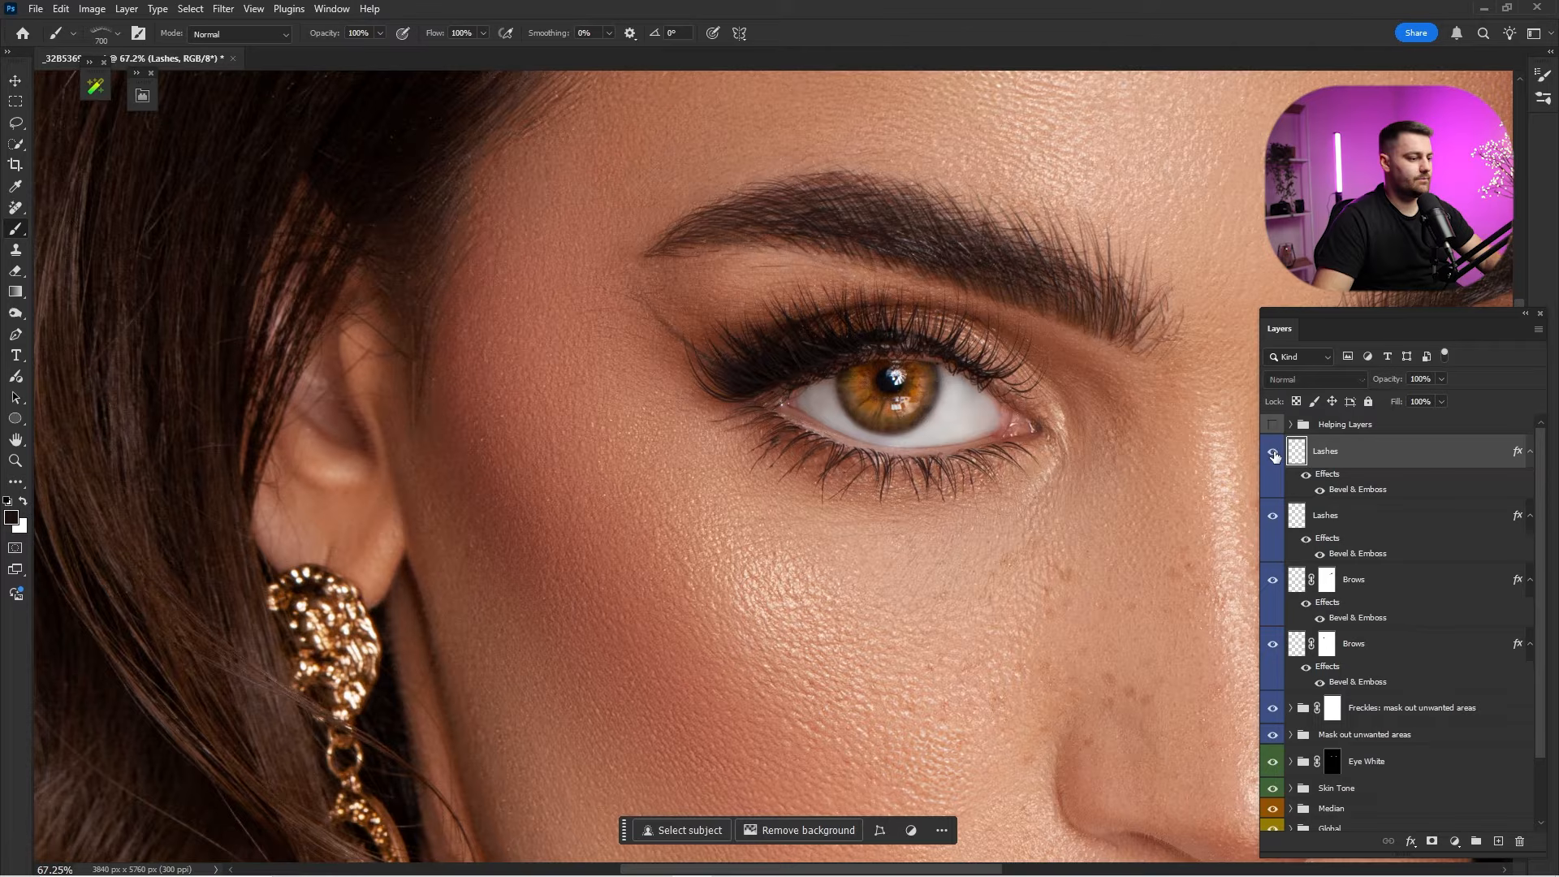
key("ctrl+t")
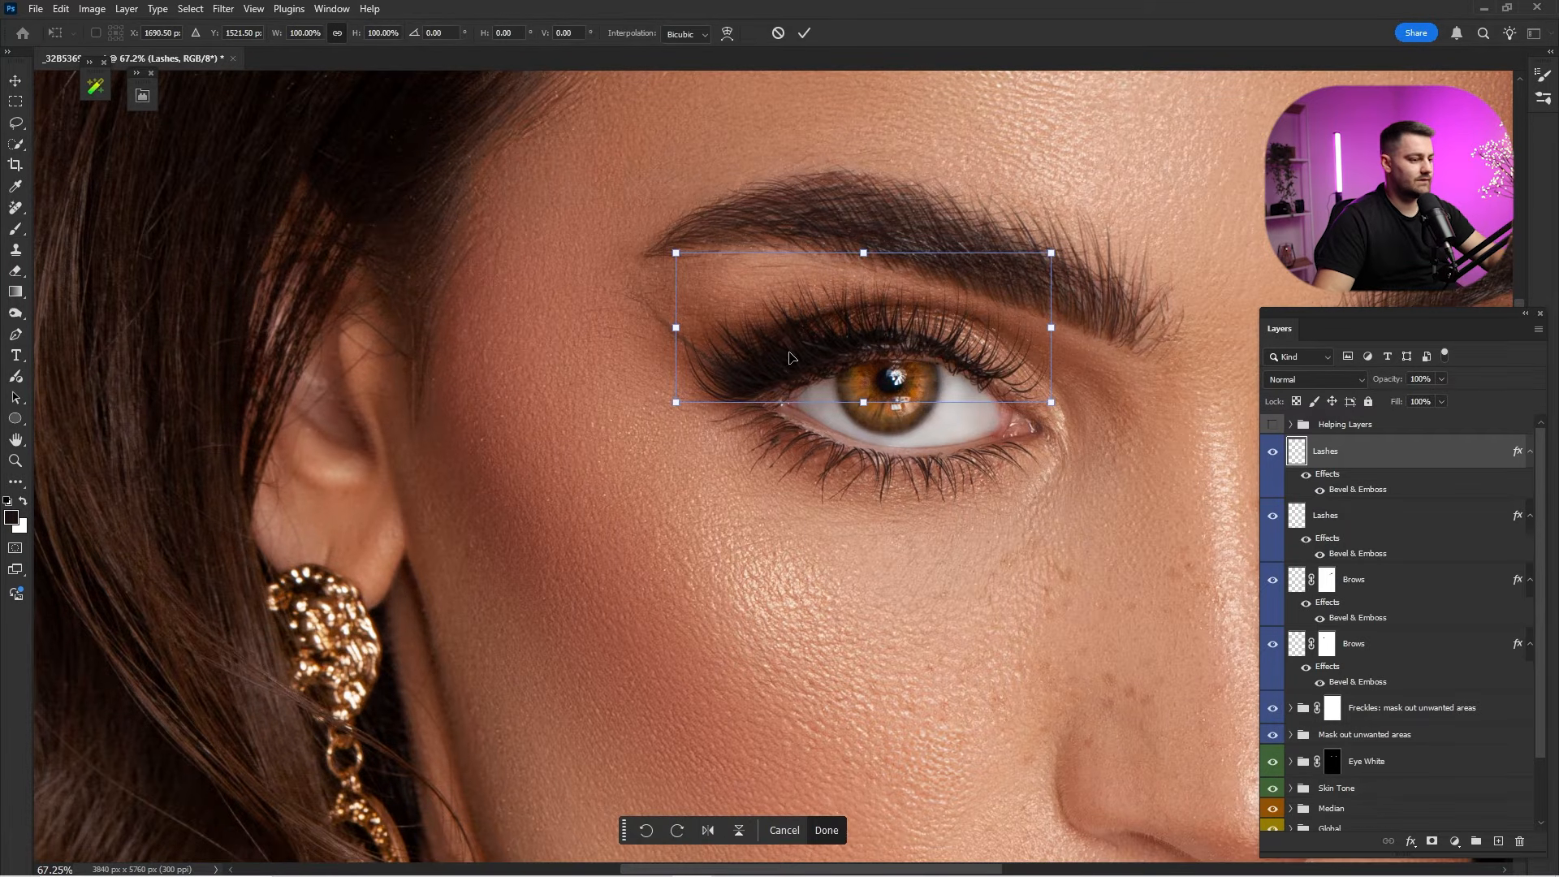
right_click(790, 357)
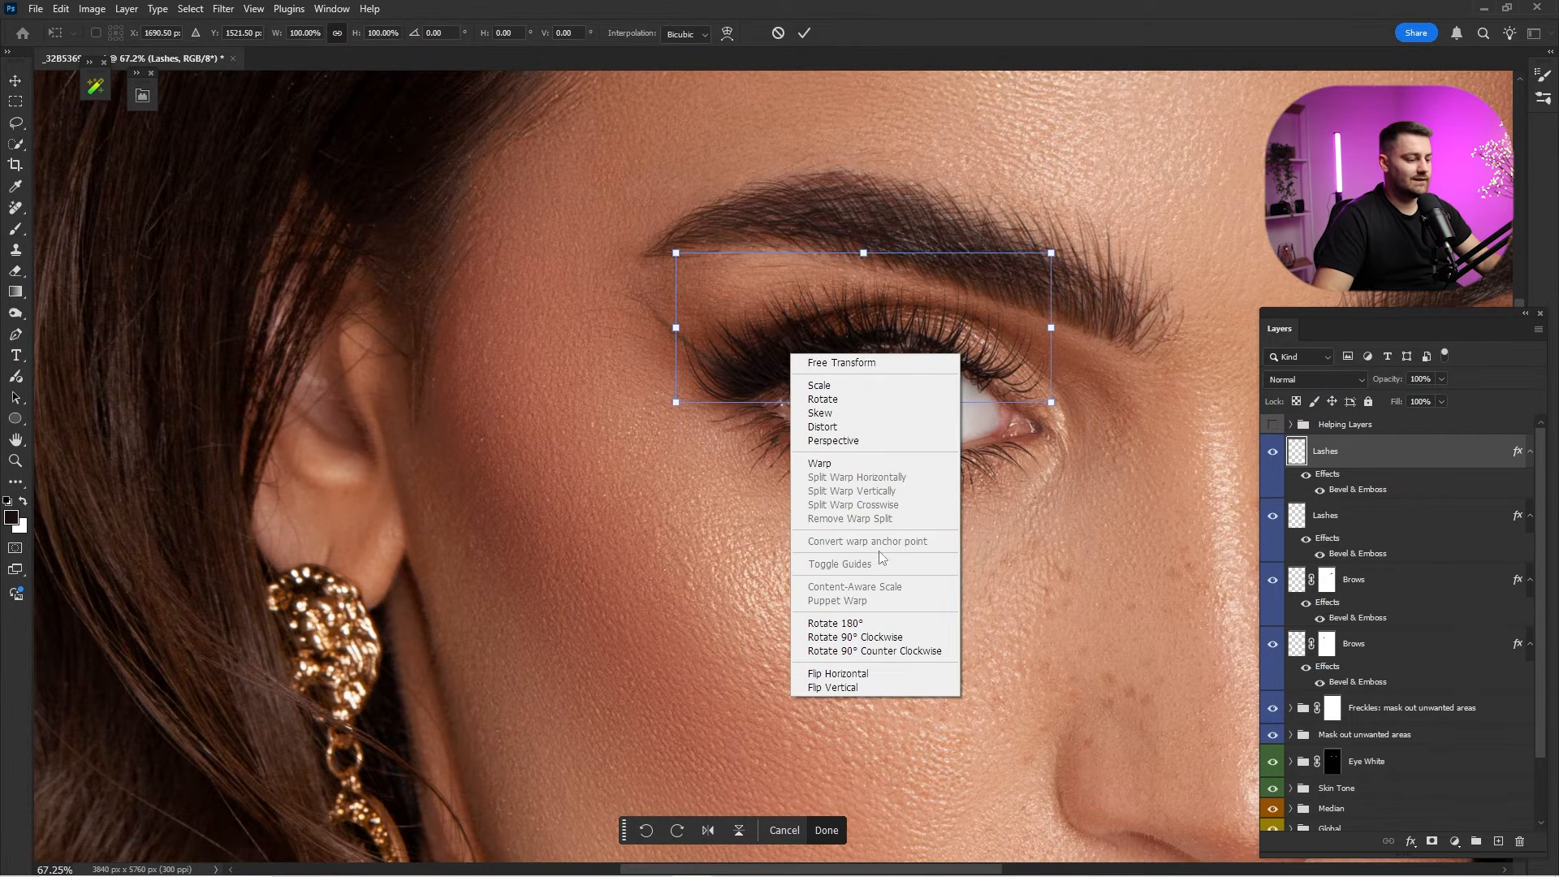
left_click(833, 464)
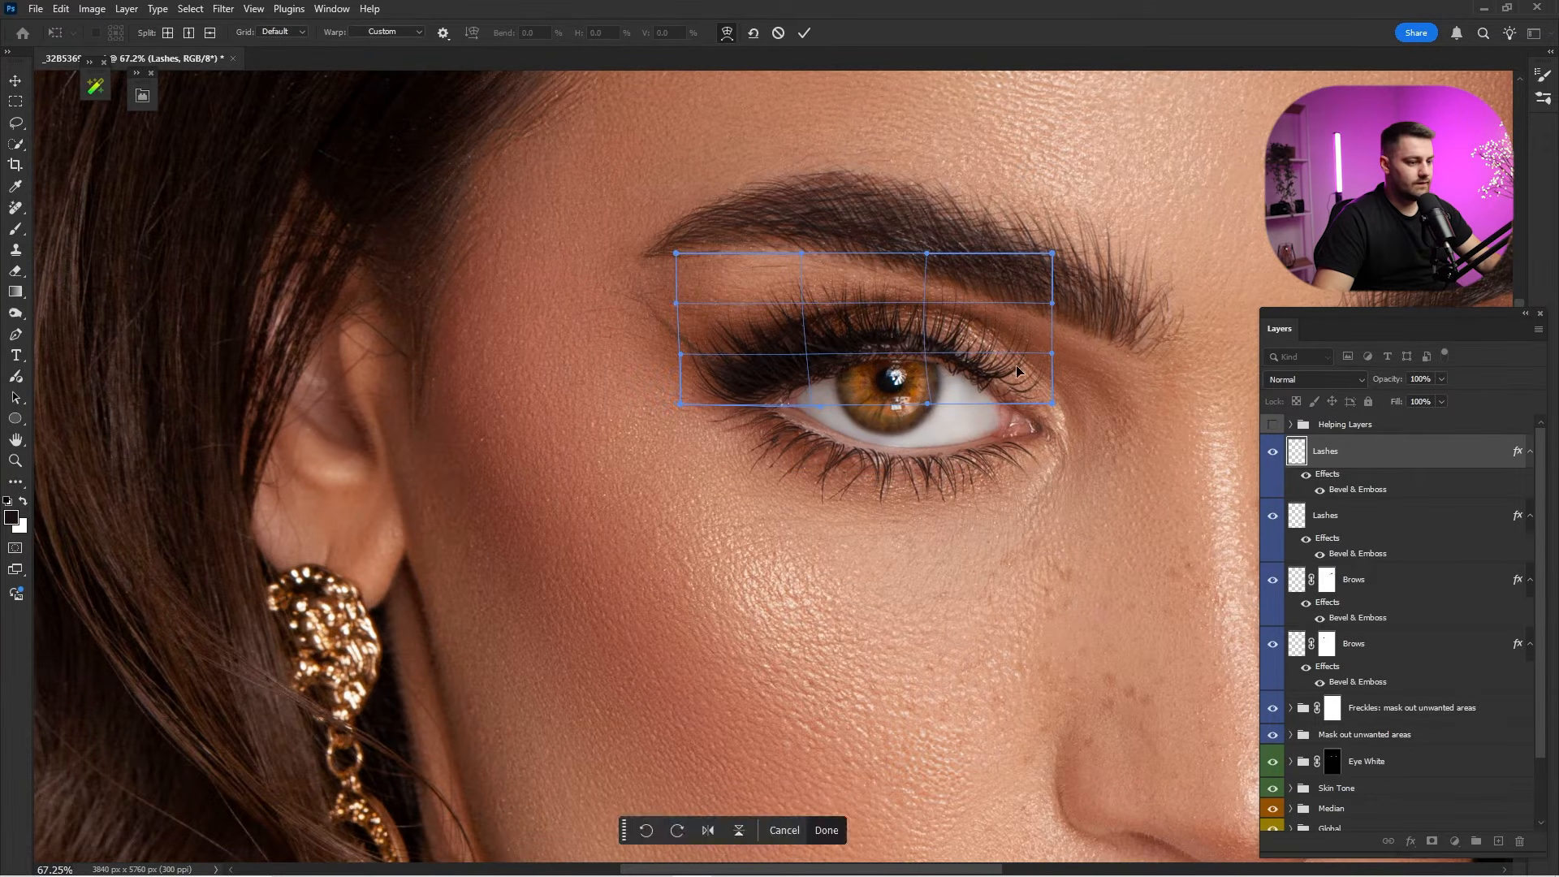
key("Return")
left_click(1274, 453)
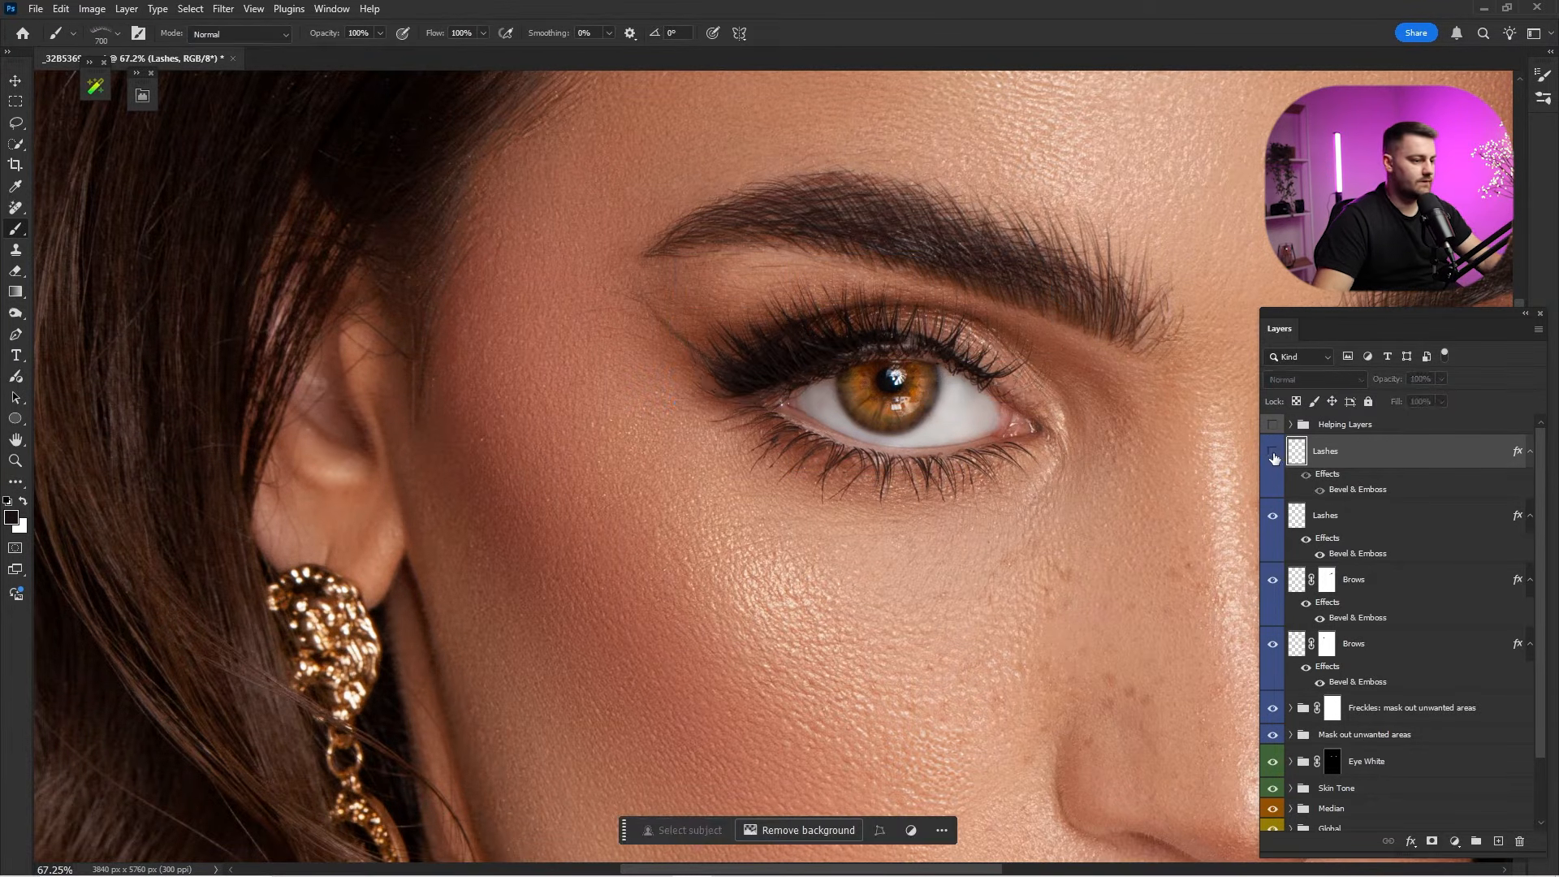
left_click(1274, 454)
Add another Lashes layer for the far eye's upper lashes.
left_click_drag(976, 372, 723, 391)
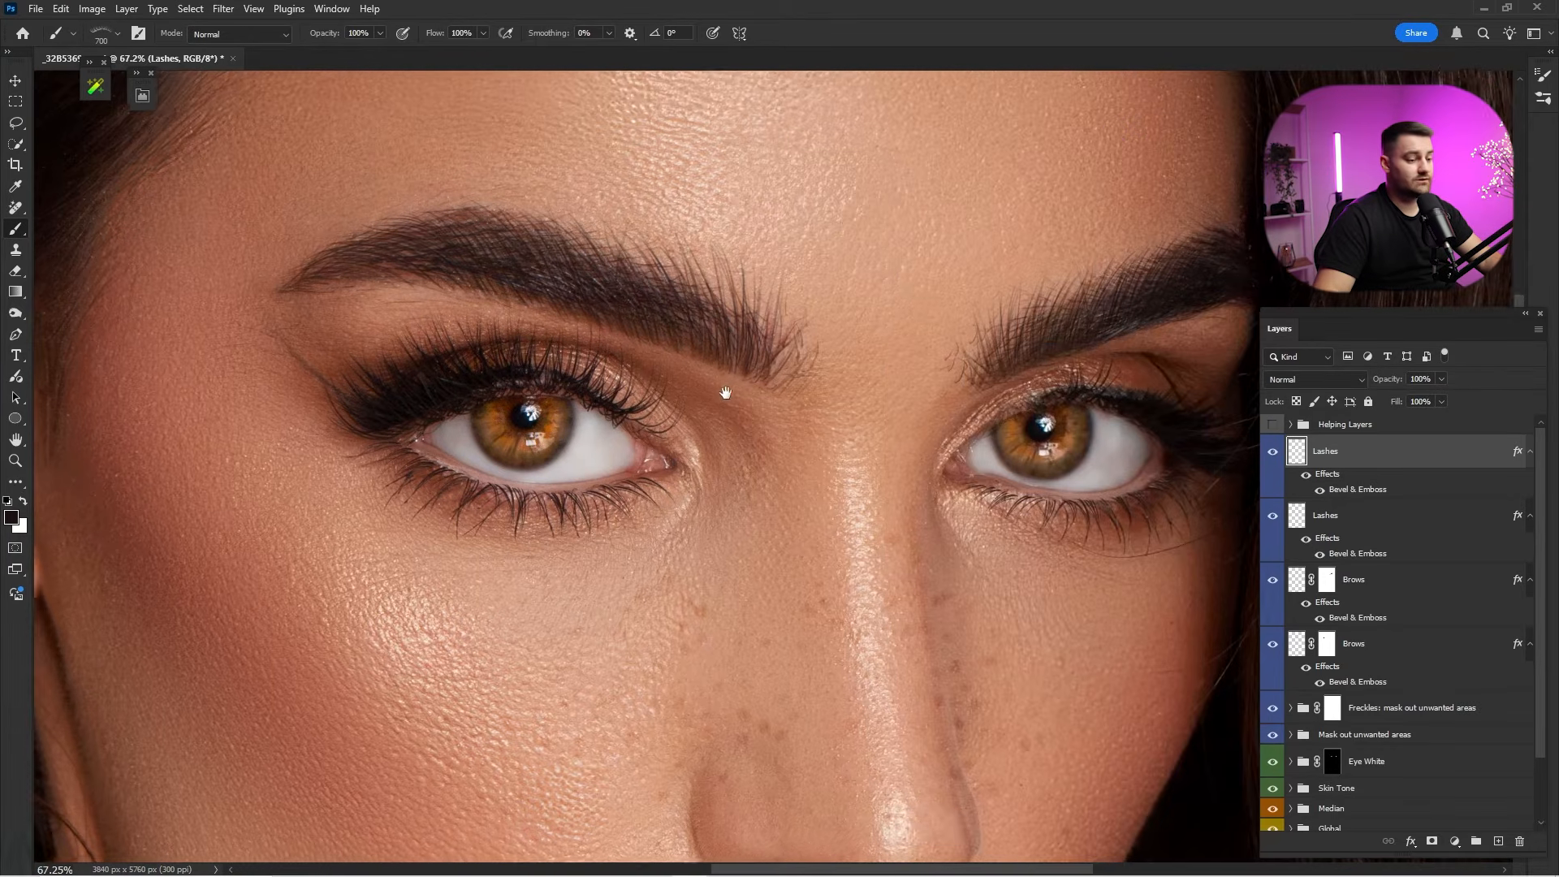
left_click_drag(967, 369, 748, 327)
right_click(800, 334)
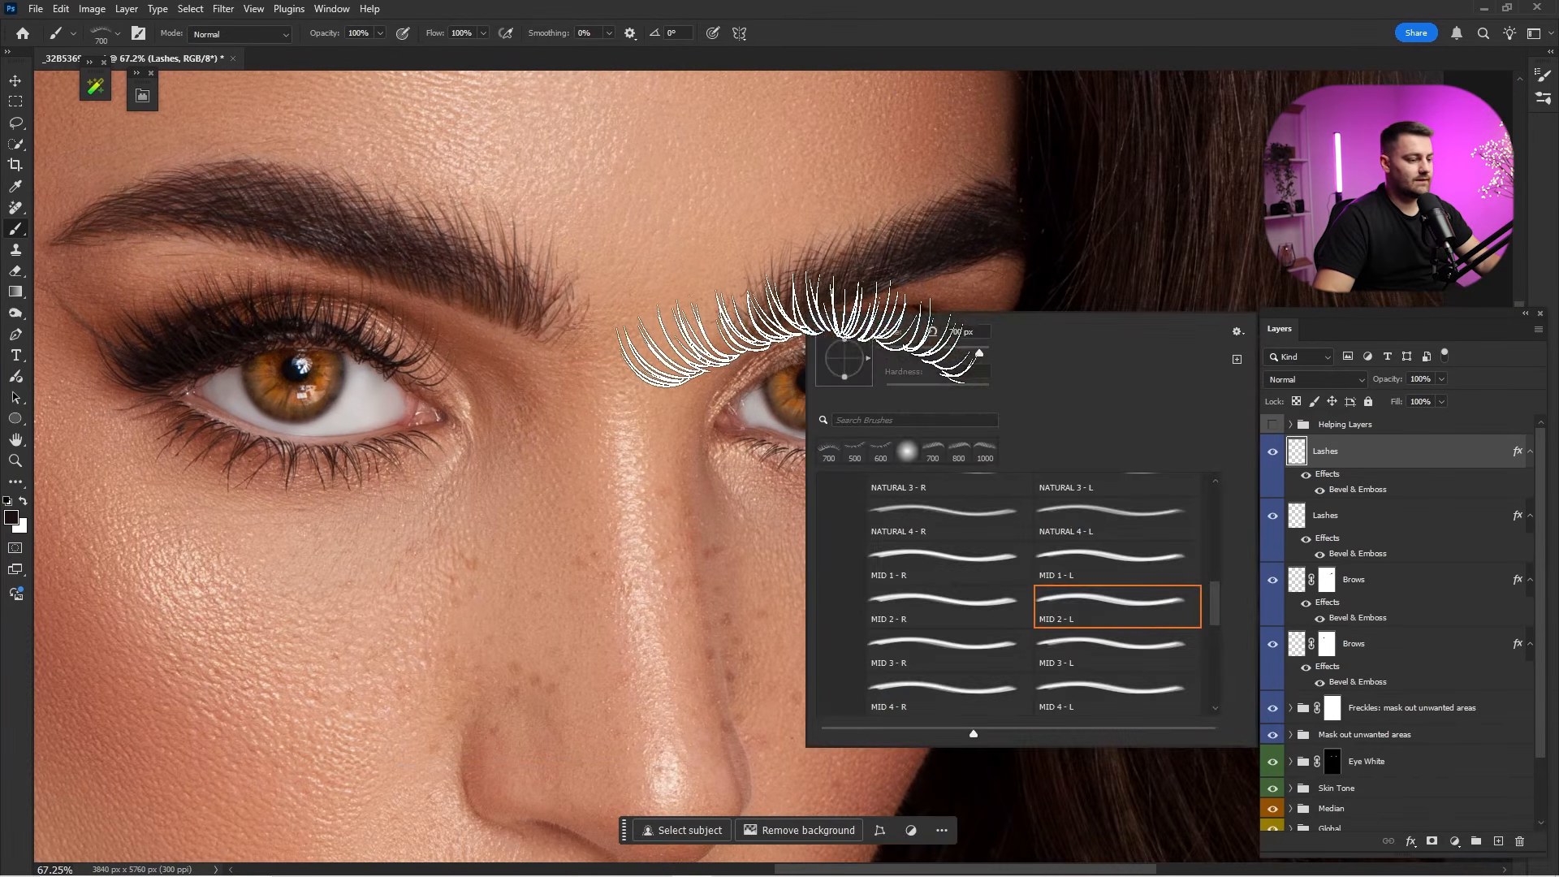
left_click(1080, 48)
left_click(90, 86)
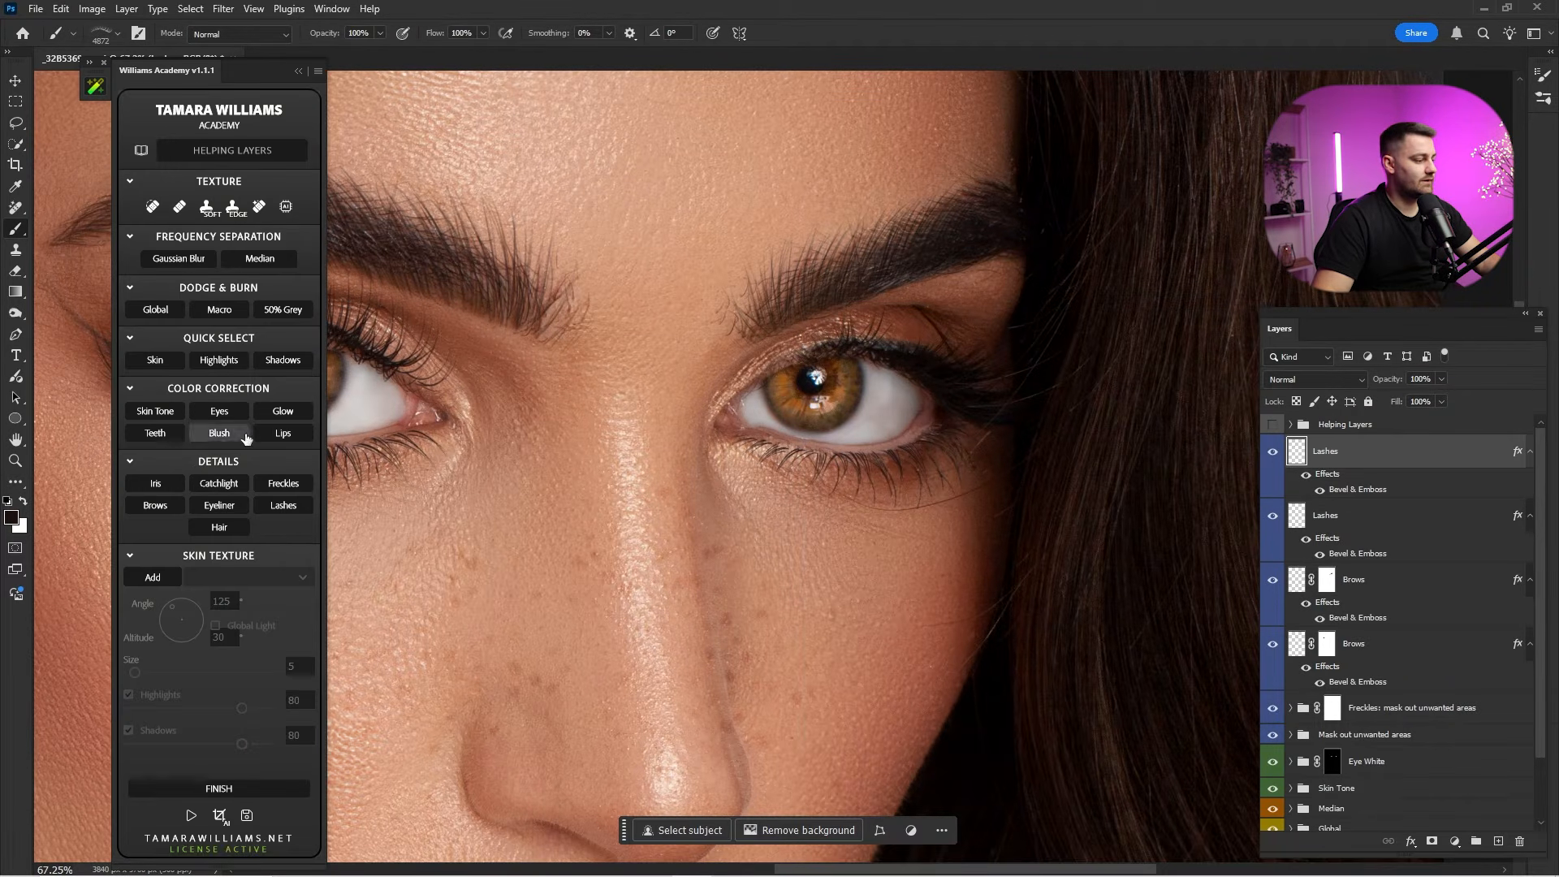
left_click(284, 506)
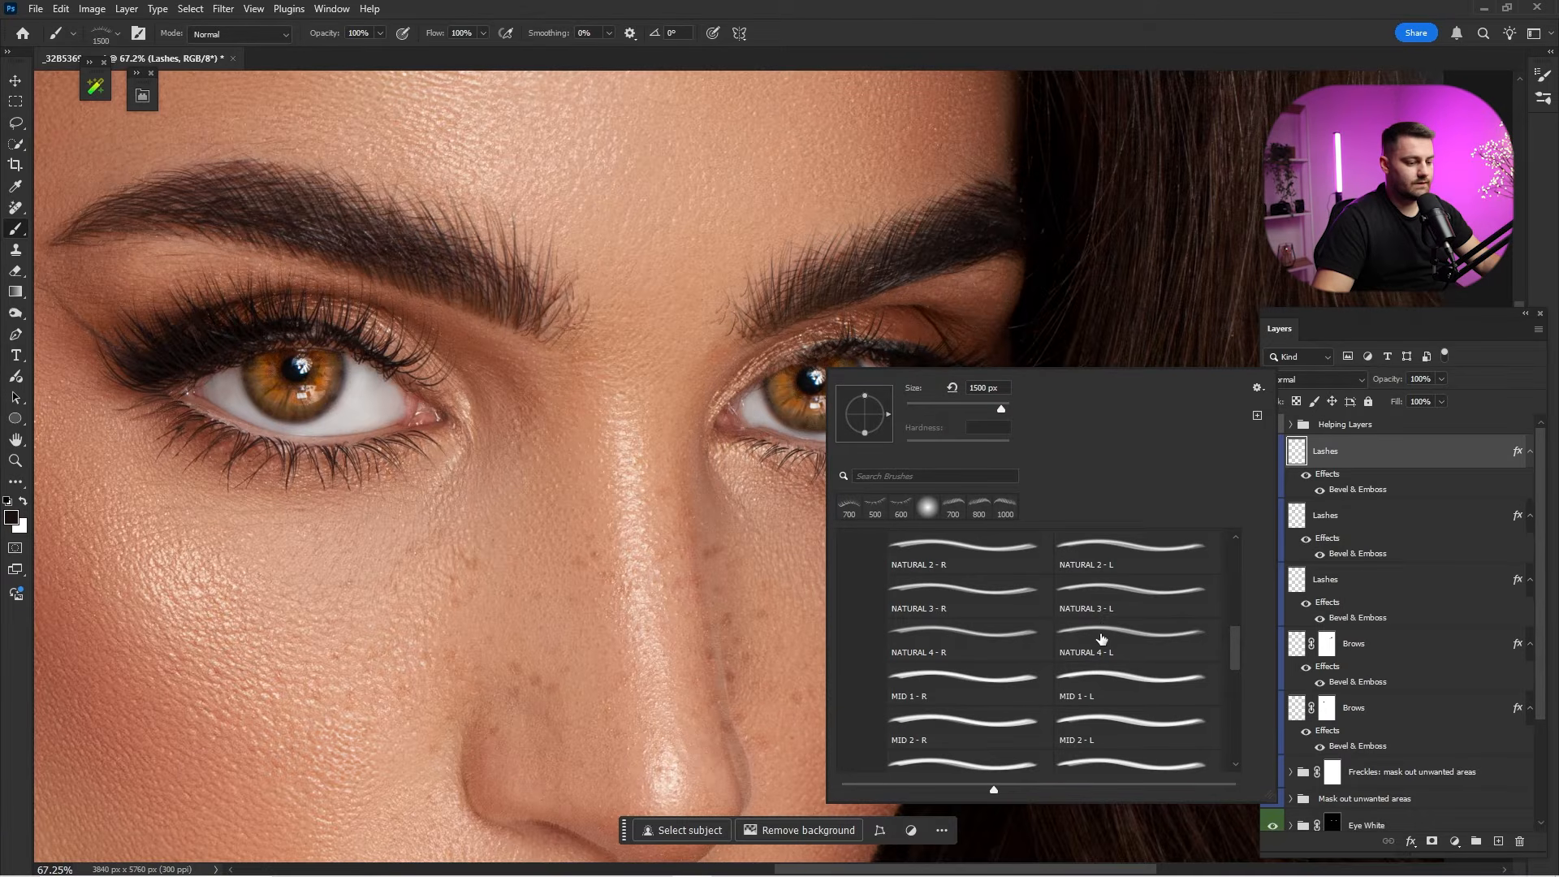
Try several NATURAL lash brushes, settle on MID 1 - R and reduce its size to 401 px.
left_click(1100, 601)
left_click(972, 587)
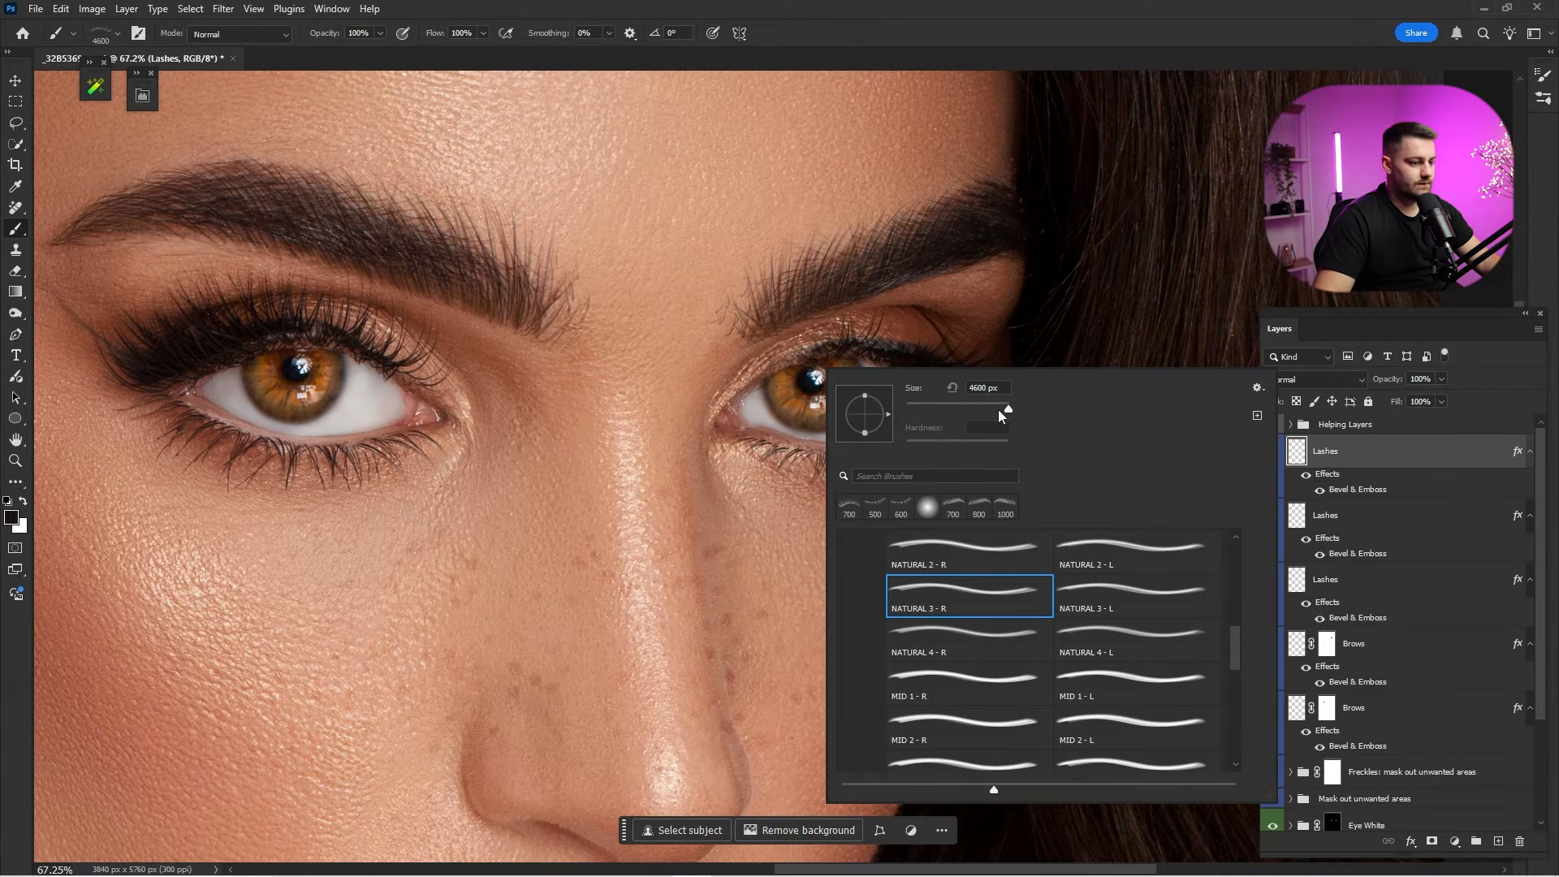
left_click(985, 550)
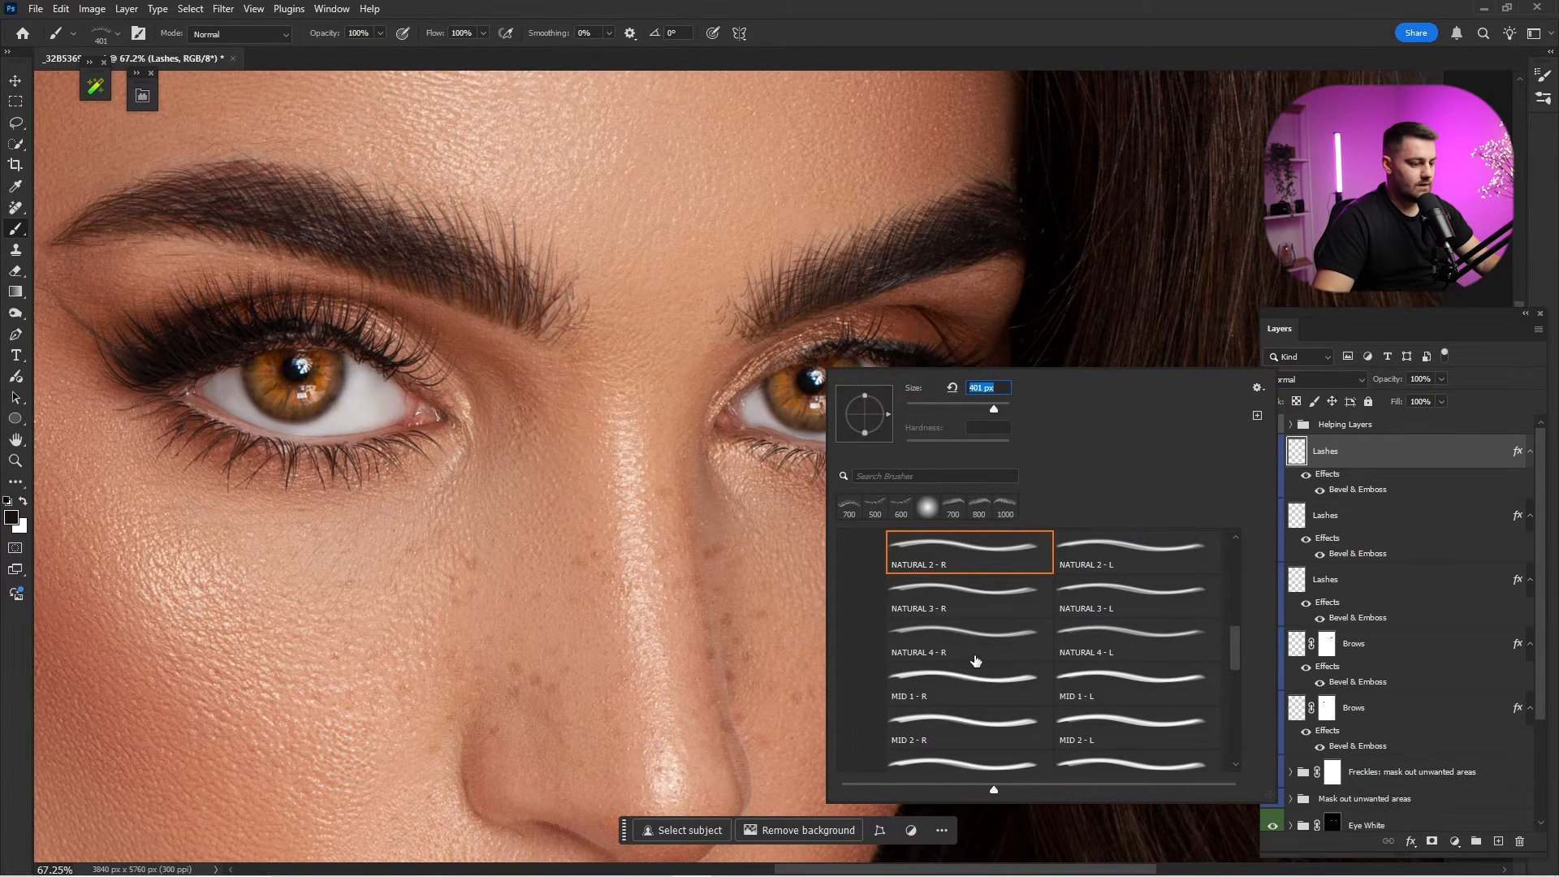
left_click(982, 644)
left_click(987, 683)
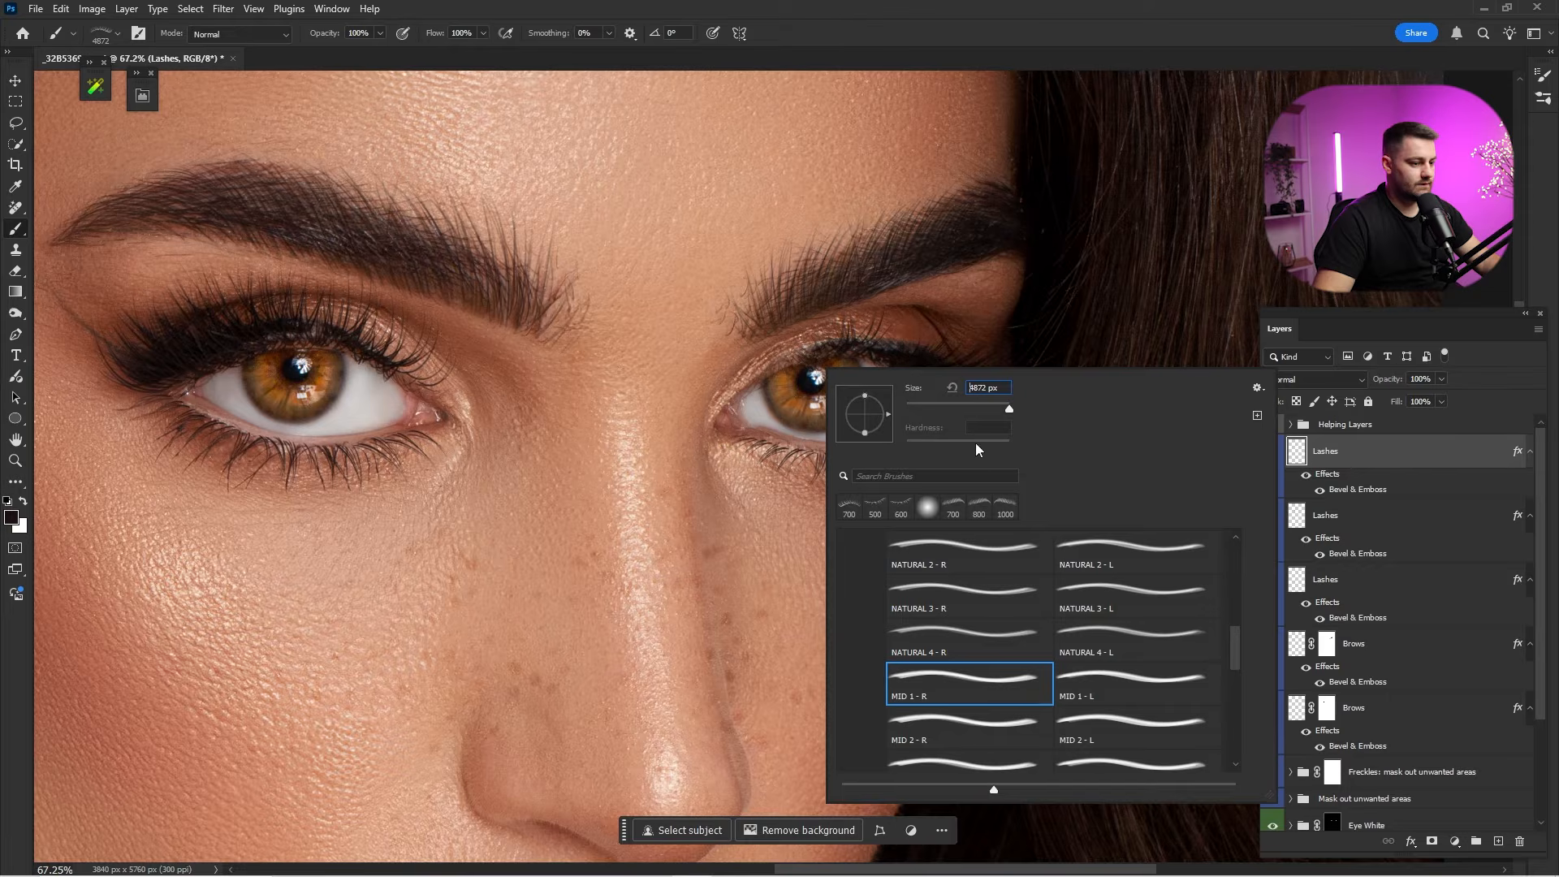
left_click_drag(1006, 408, 994, 408)
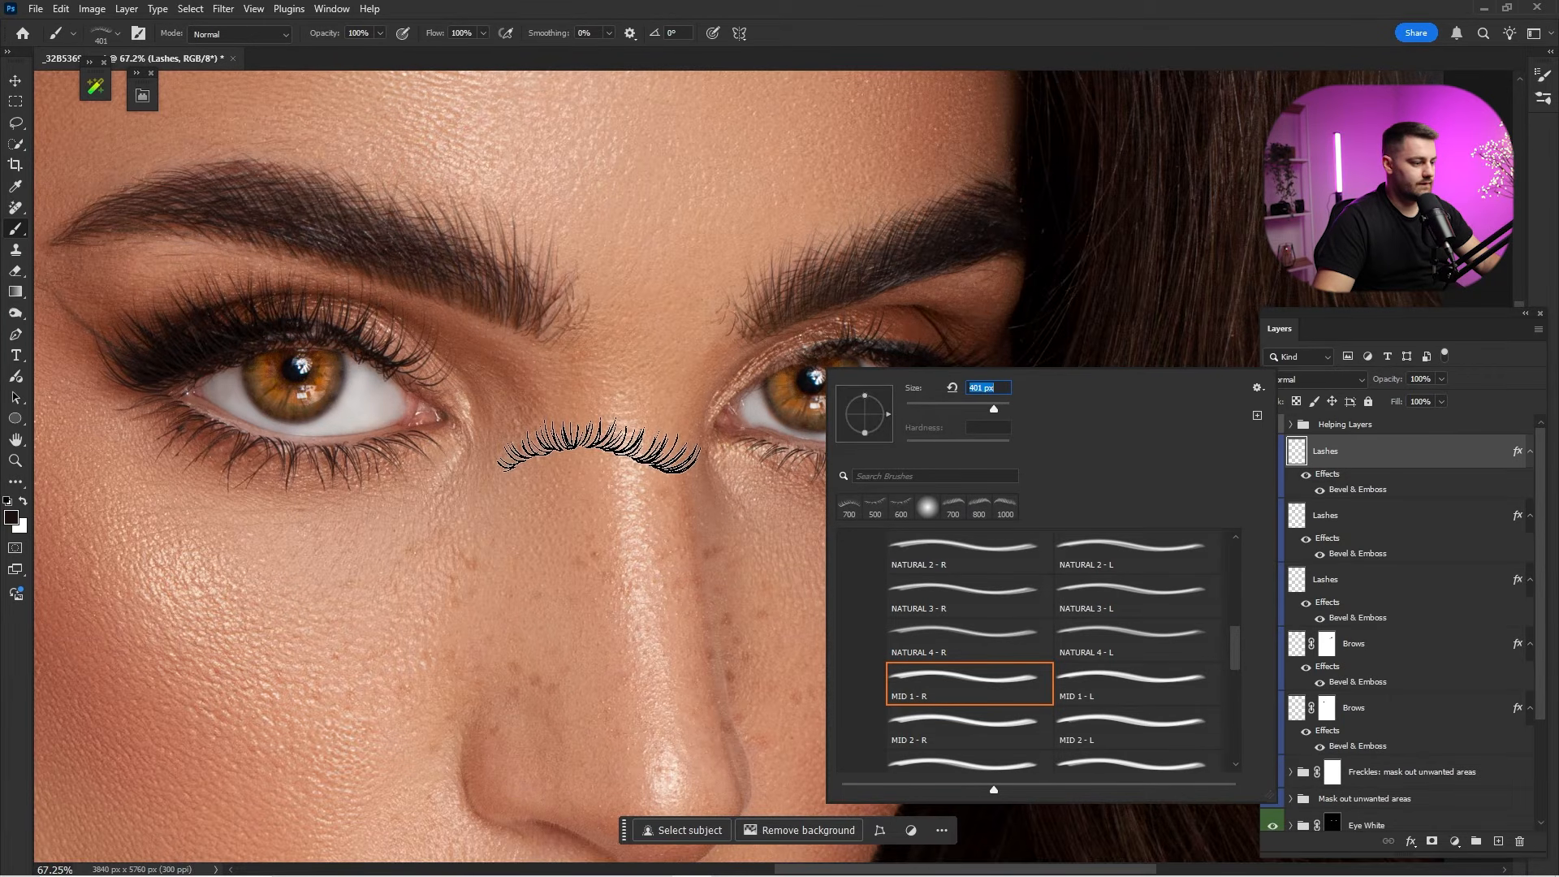
left_click(941, 3)
Enlarge the MID 1 - R brush to 700 px, rotate it to -12° and stamp it along the far eye's upper lash line.
key("bracketright")
key("bracketright")
key("bracketright")
key("bracketright")
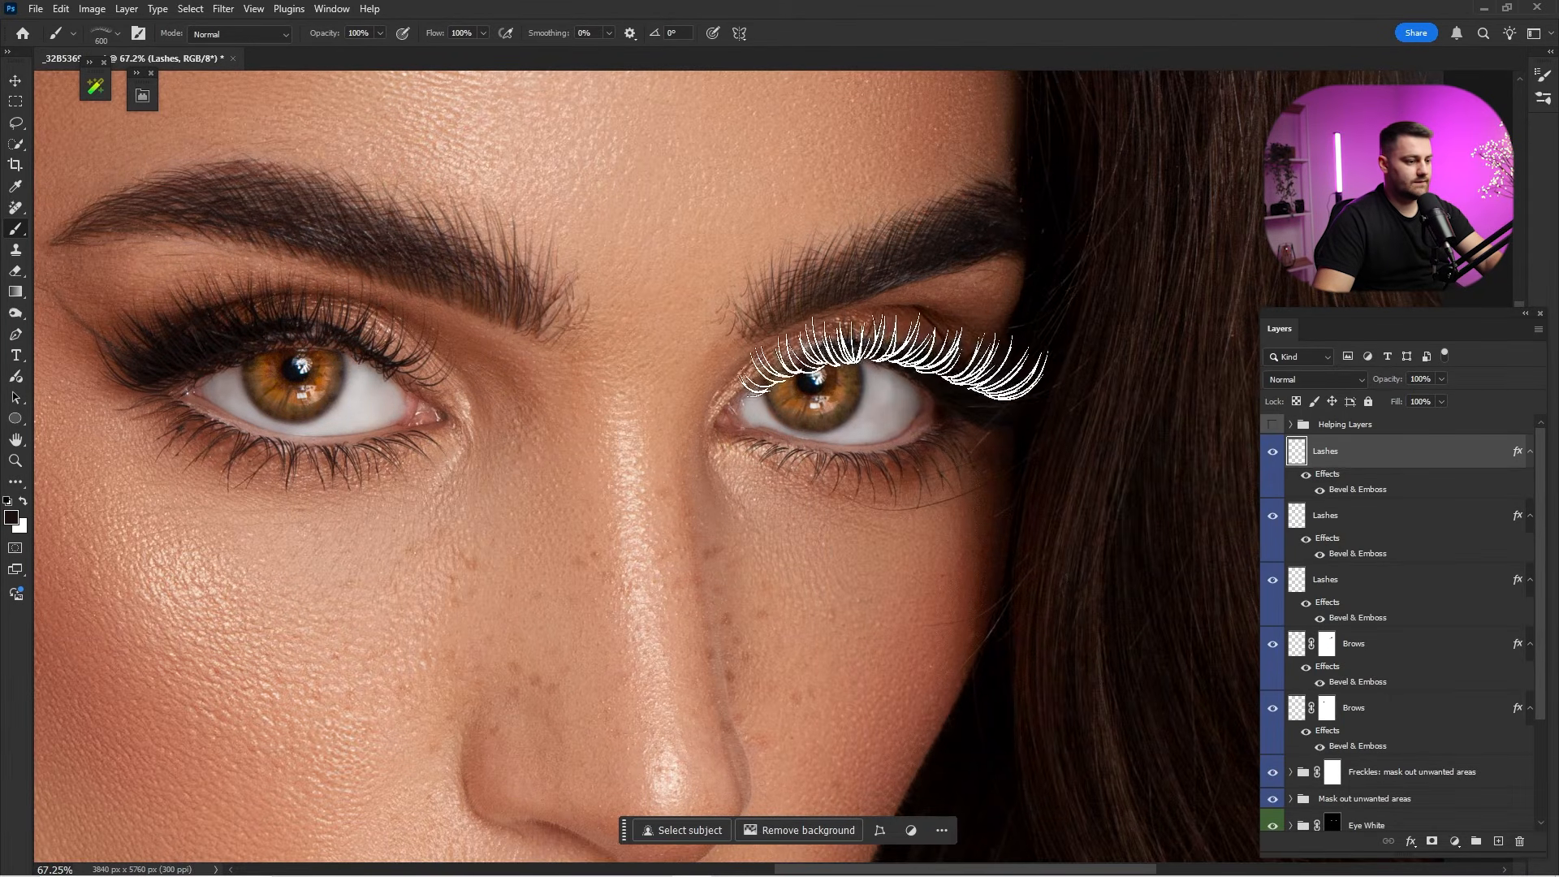
key("bracketright")
key("Right")
key("Right")
key("Right")
key("Right")
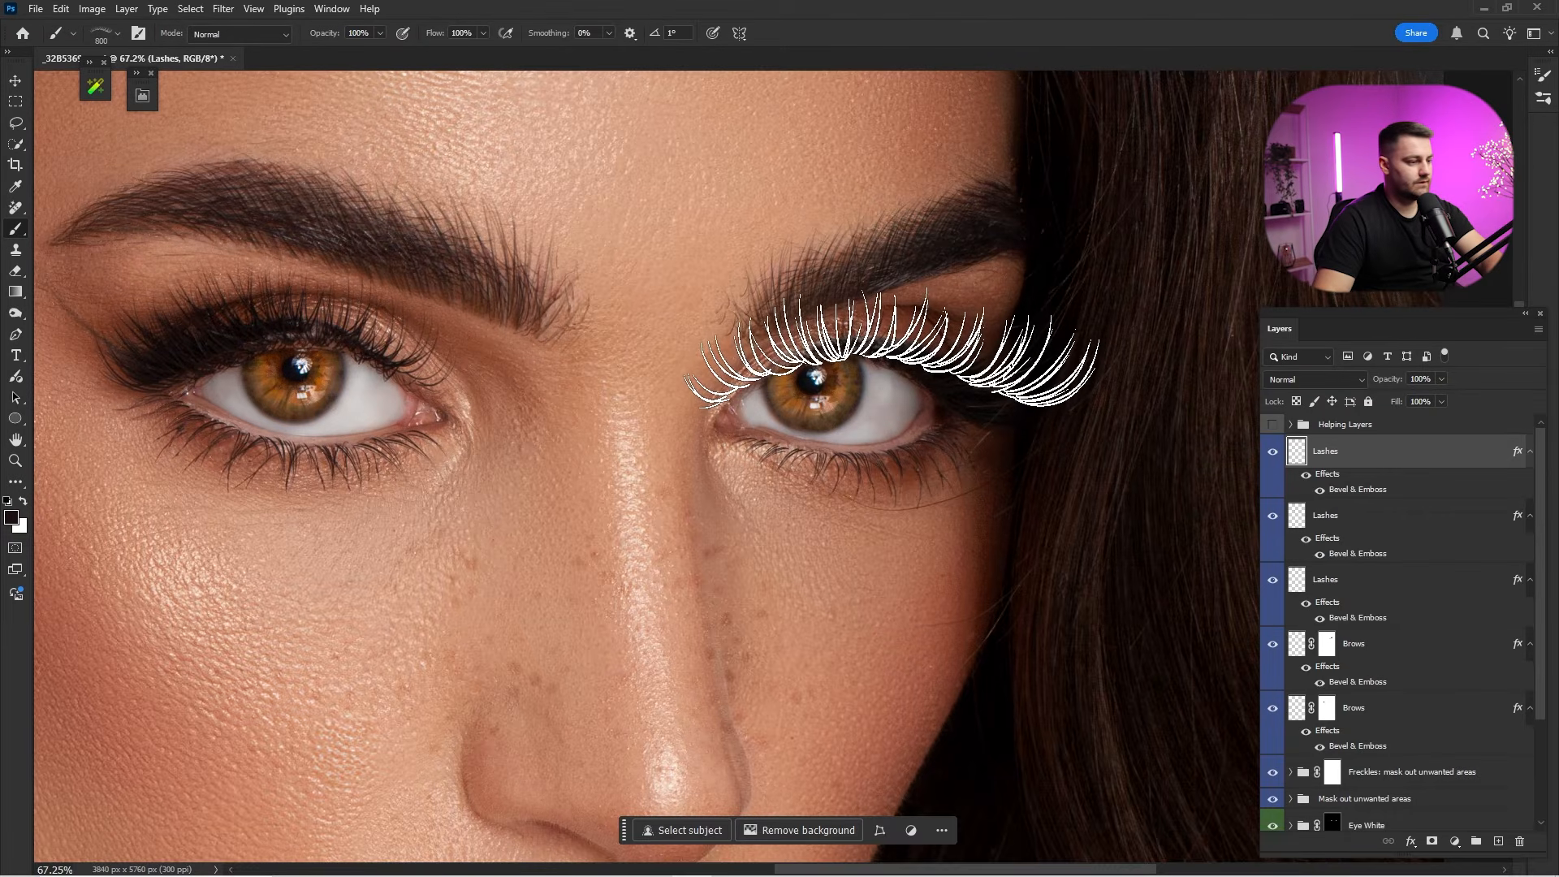
key("Right")
key("Right")
key("Right")
key("Right")
key("Right")
key("Right")
key("Right")
key("Right")
key("bracketleft")
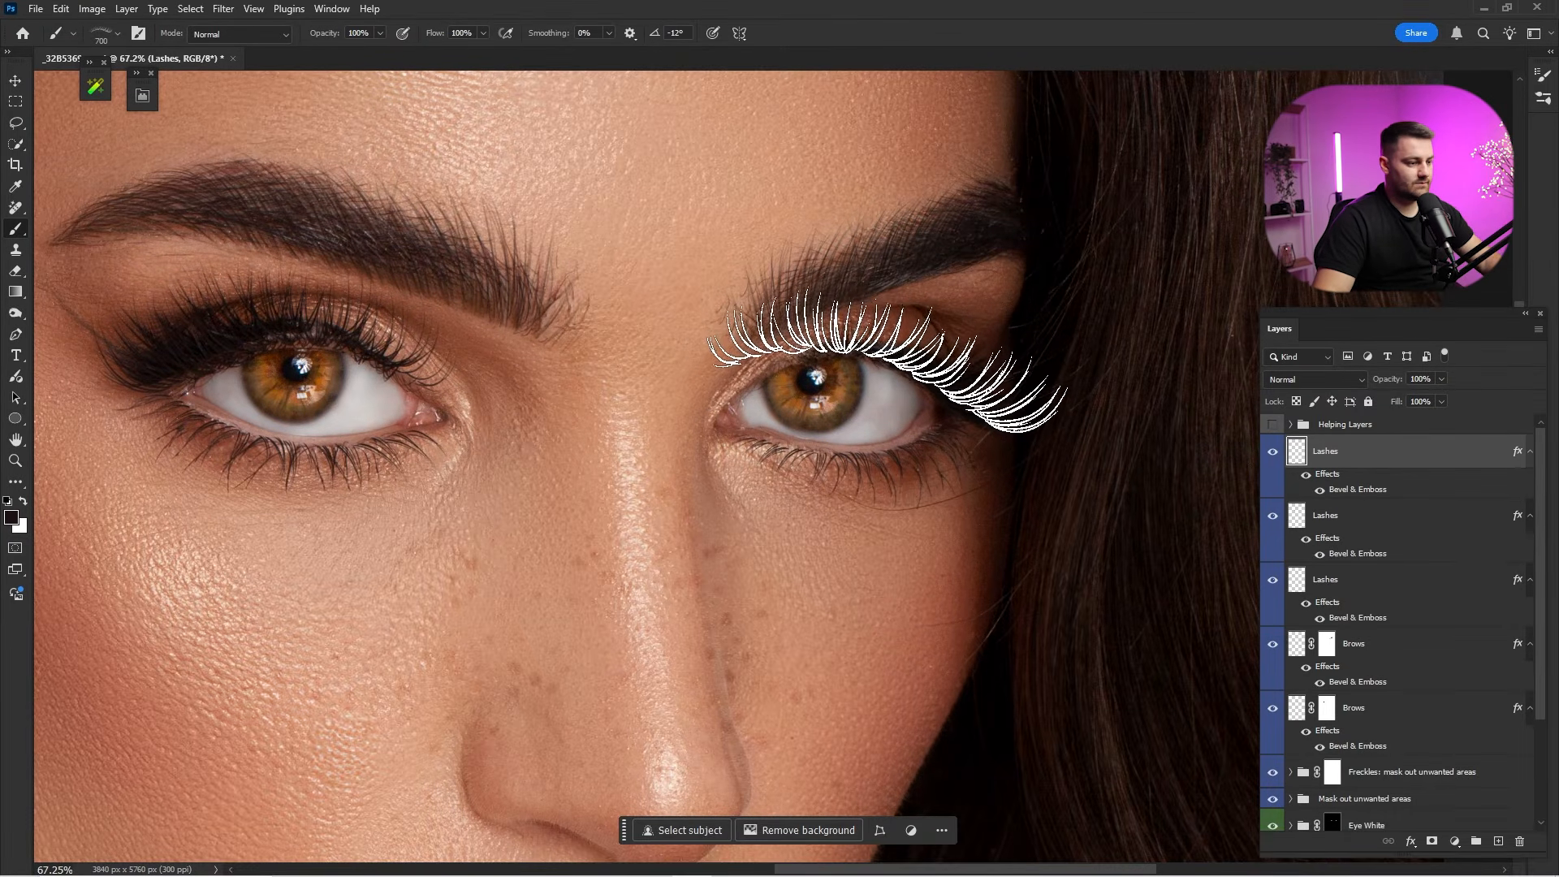
Warp the new upper lashes to follow the far eye's lid and compare the eye with the layer hidden.
key("ctrl+t")
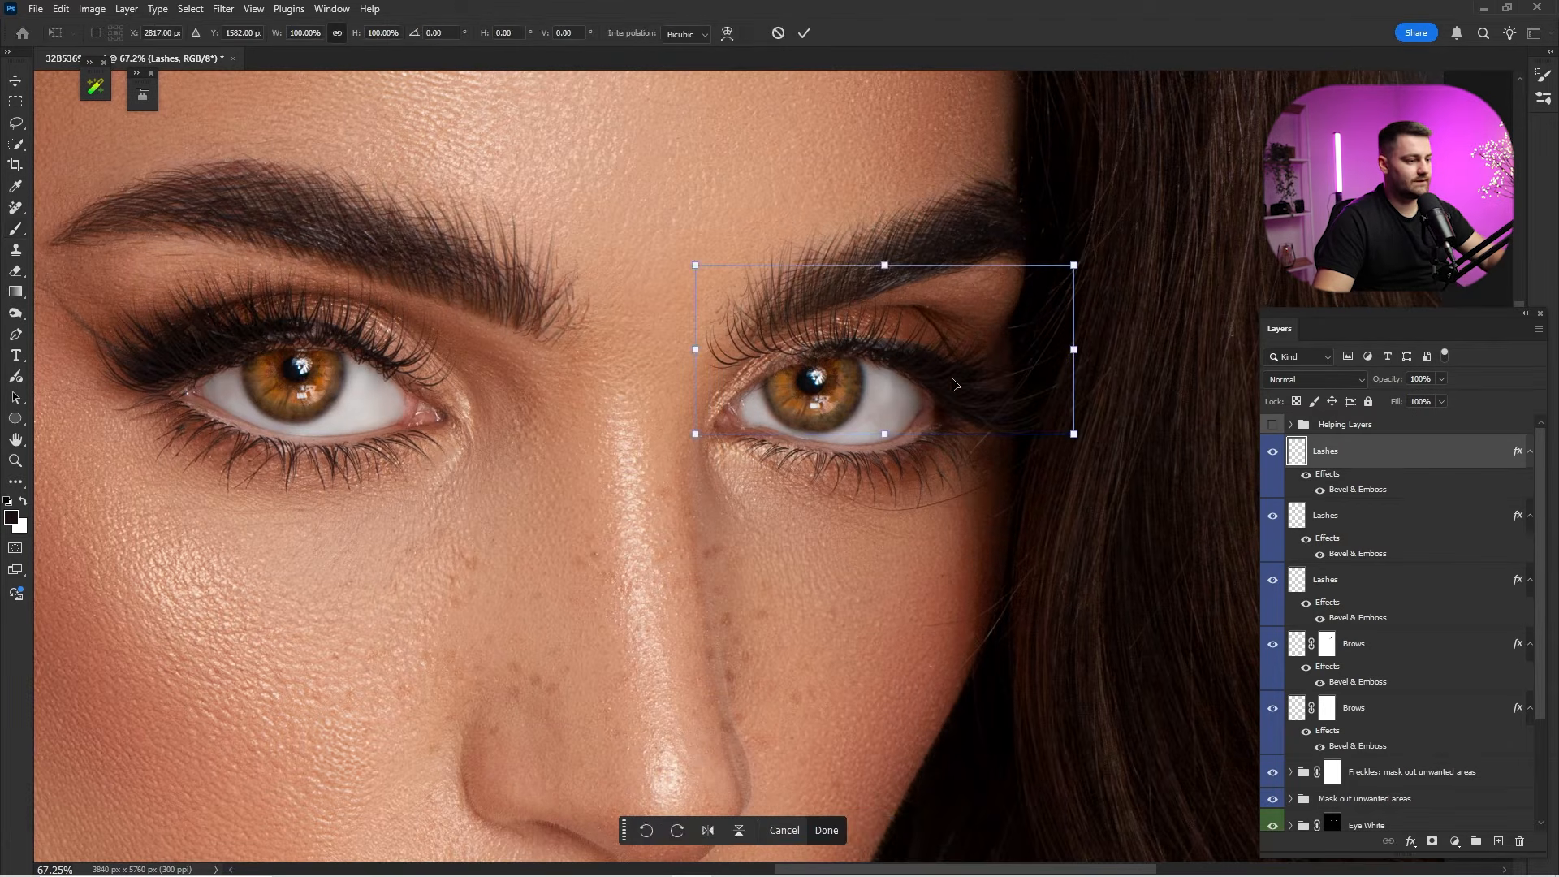
left_click(812, 454)
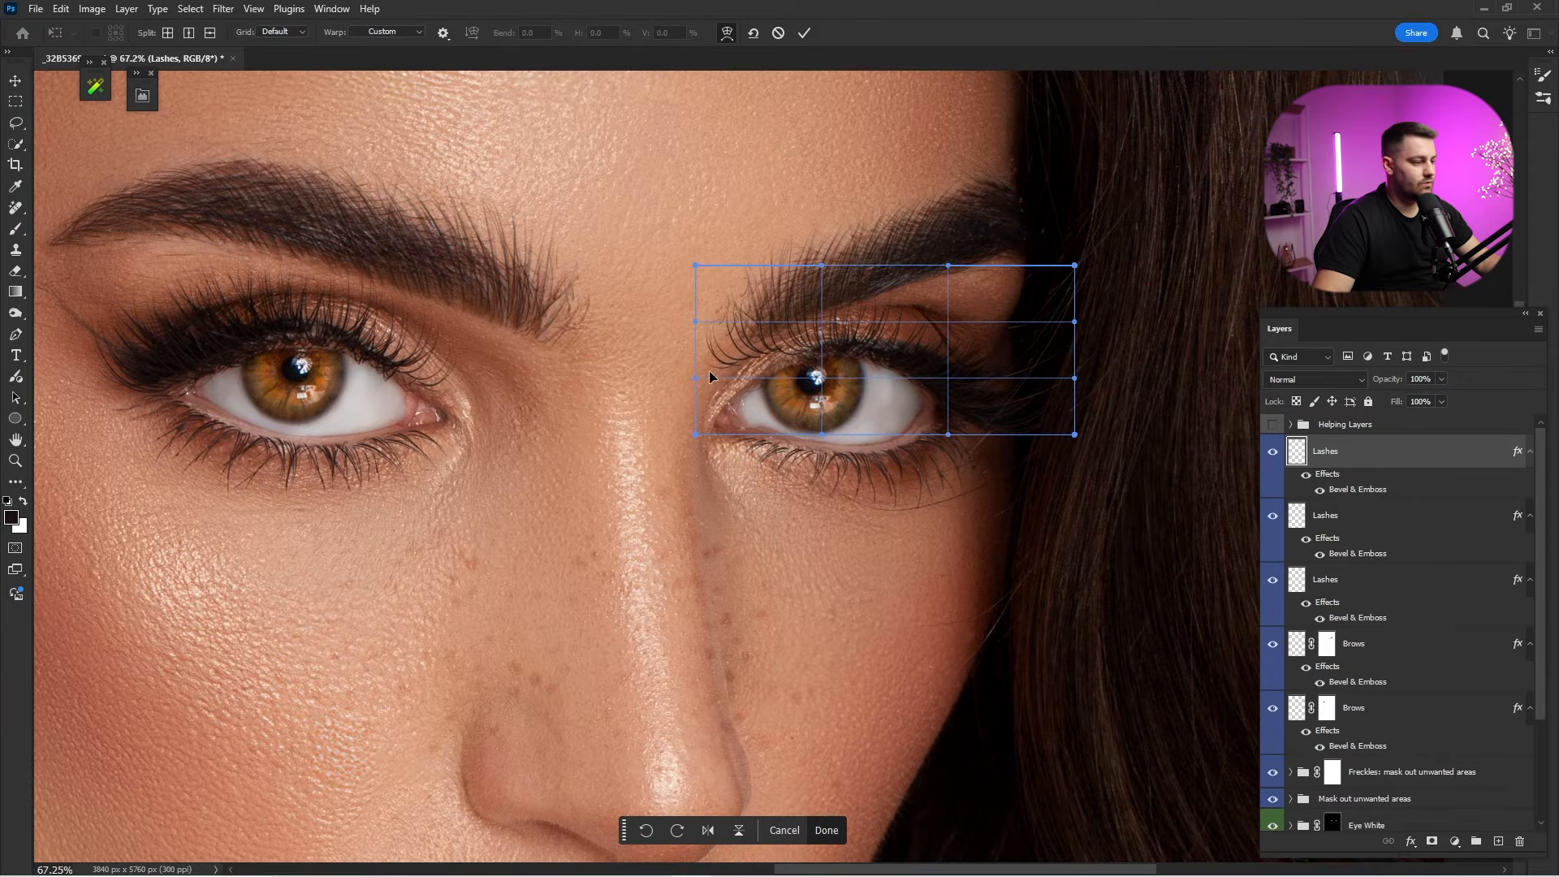
left_click_drag(697, 377, 710, 428)
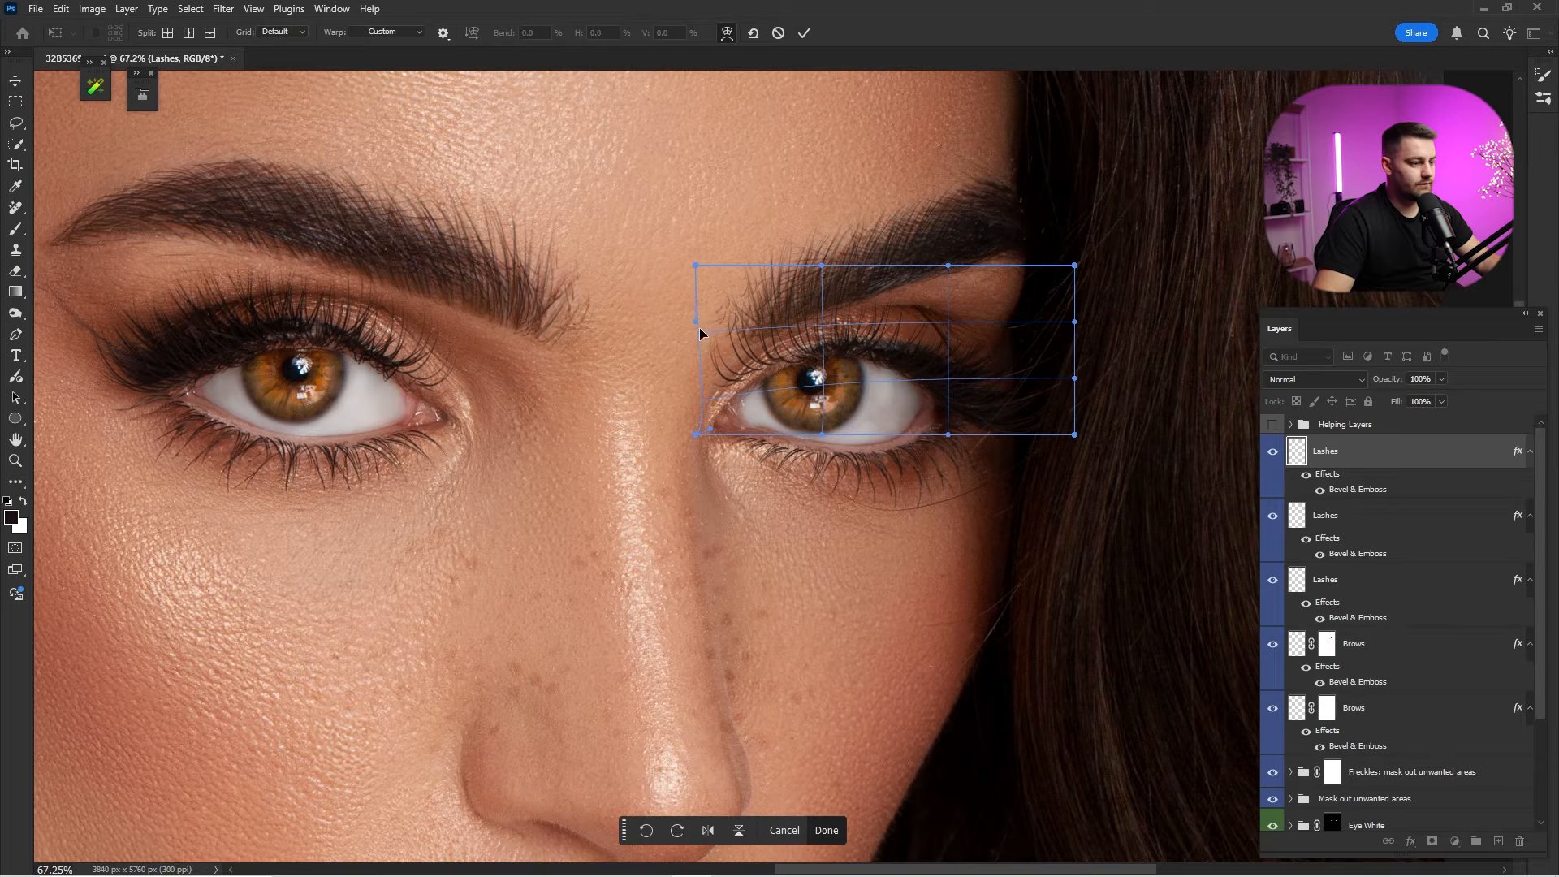
left_click_drag(697, 324, 823, 367)
left_click_drag(745, 398, 732, 396)
key("Return")
key("b")
left_click(1274, 452)
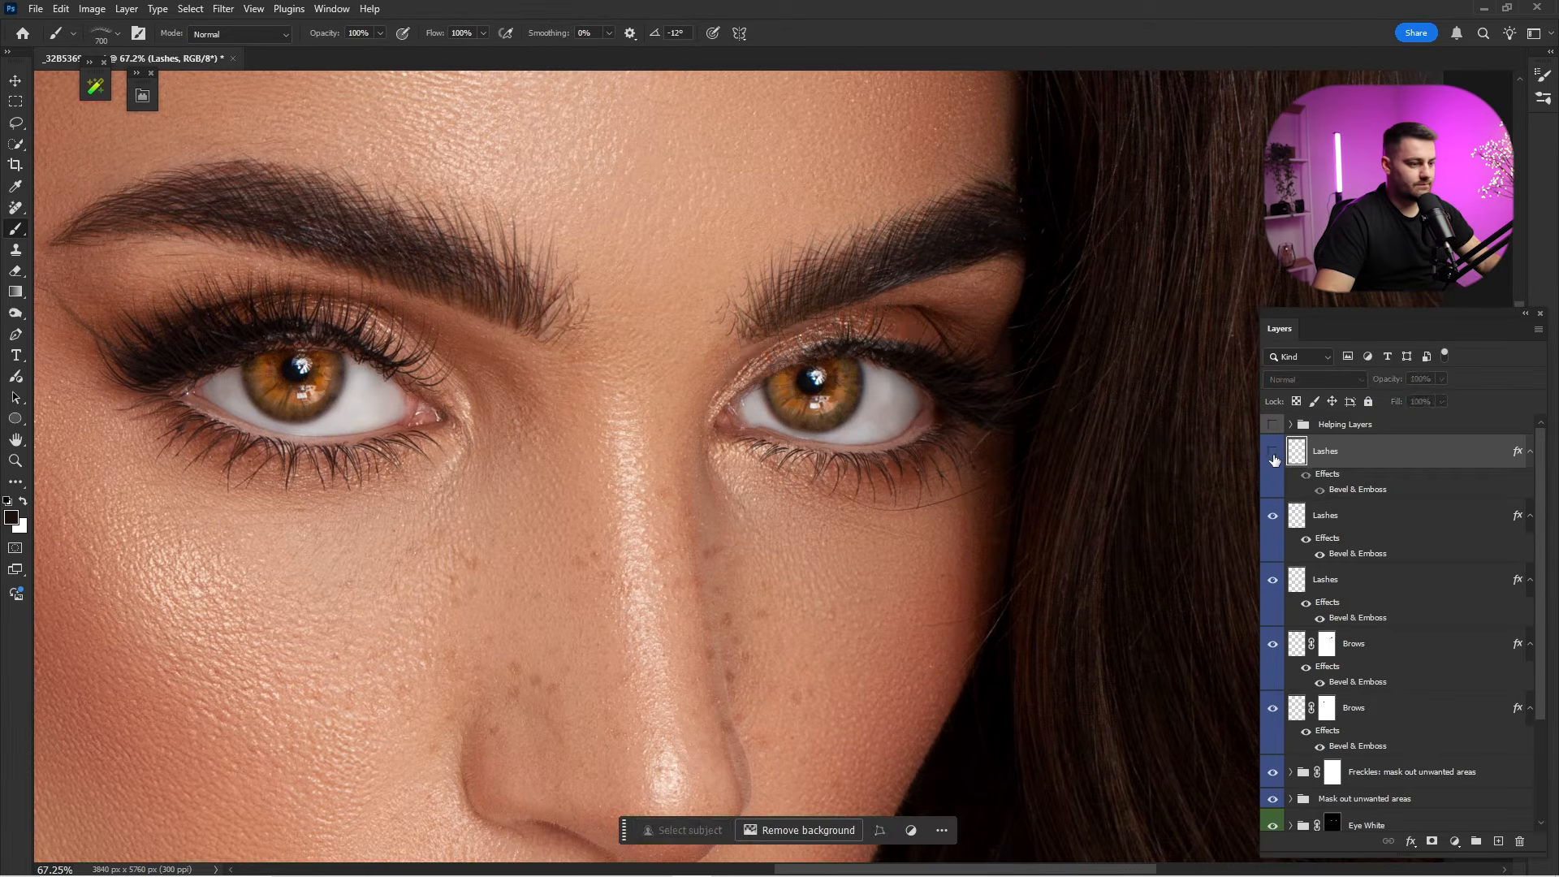
left_click(1274, 453)
left_click(1274, 452)
left_click(1274, 452)
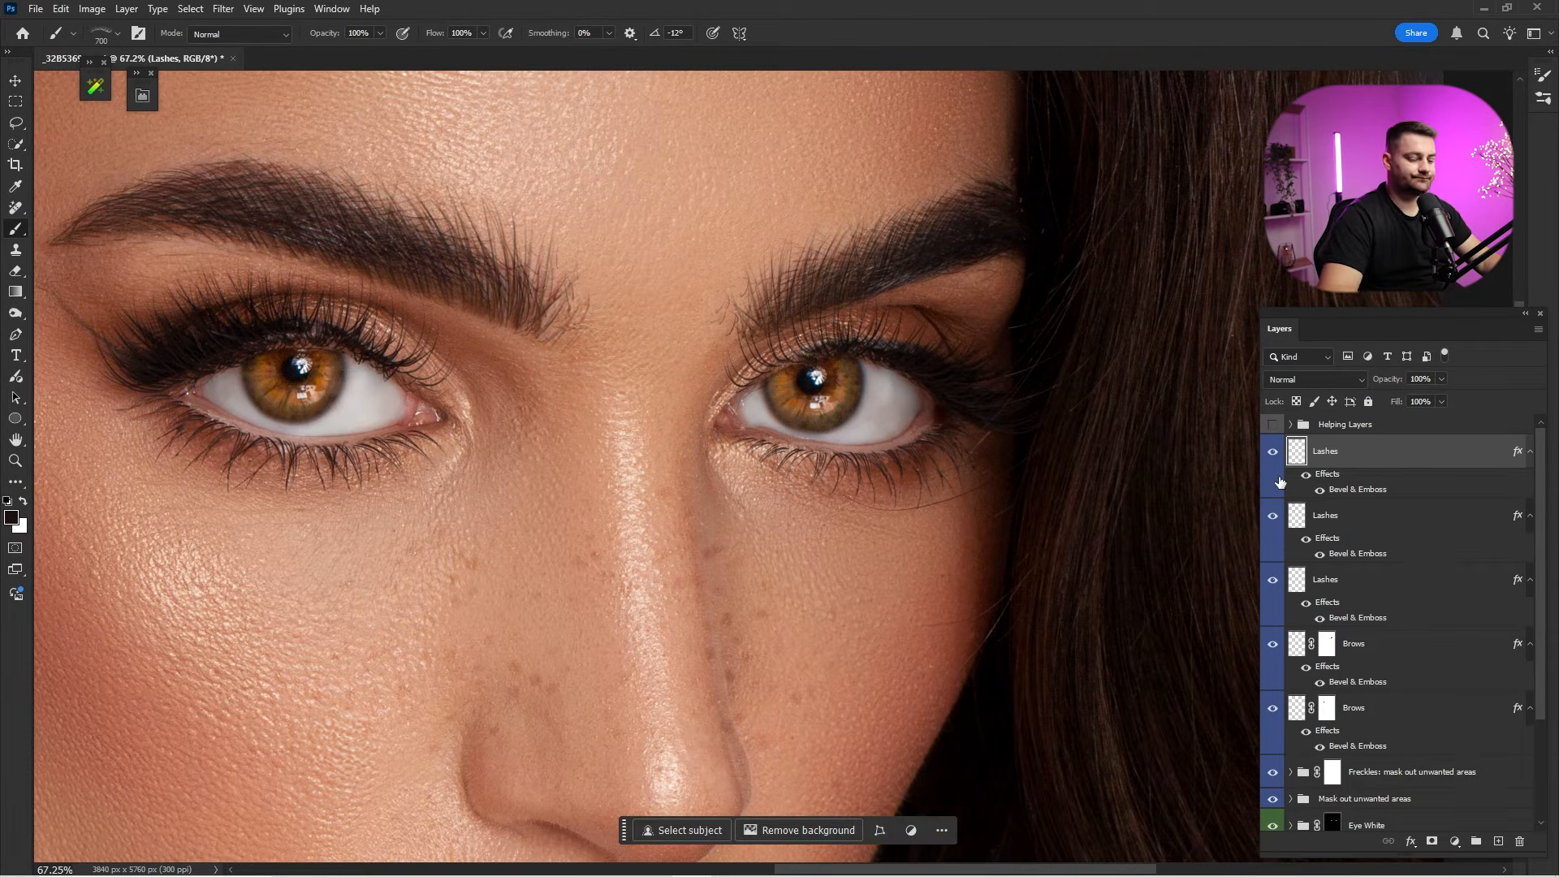
Group the three Lashes layers, compare the portrait with the group hidden, and name the group lashes.
key("ctrl+0")
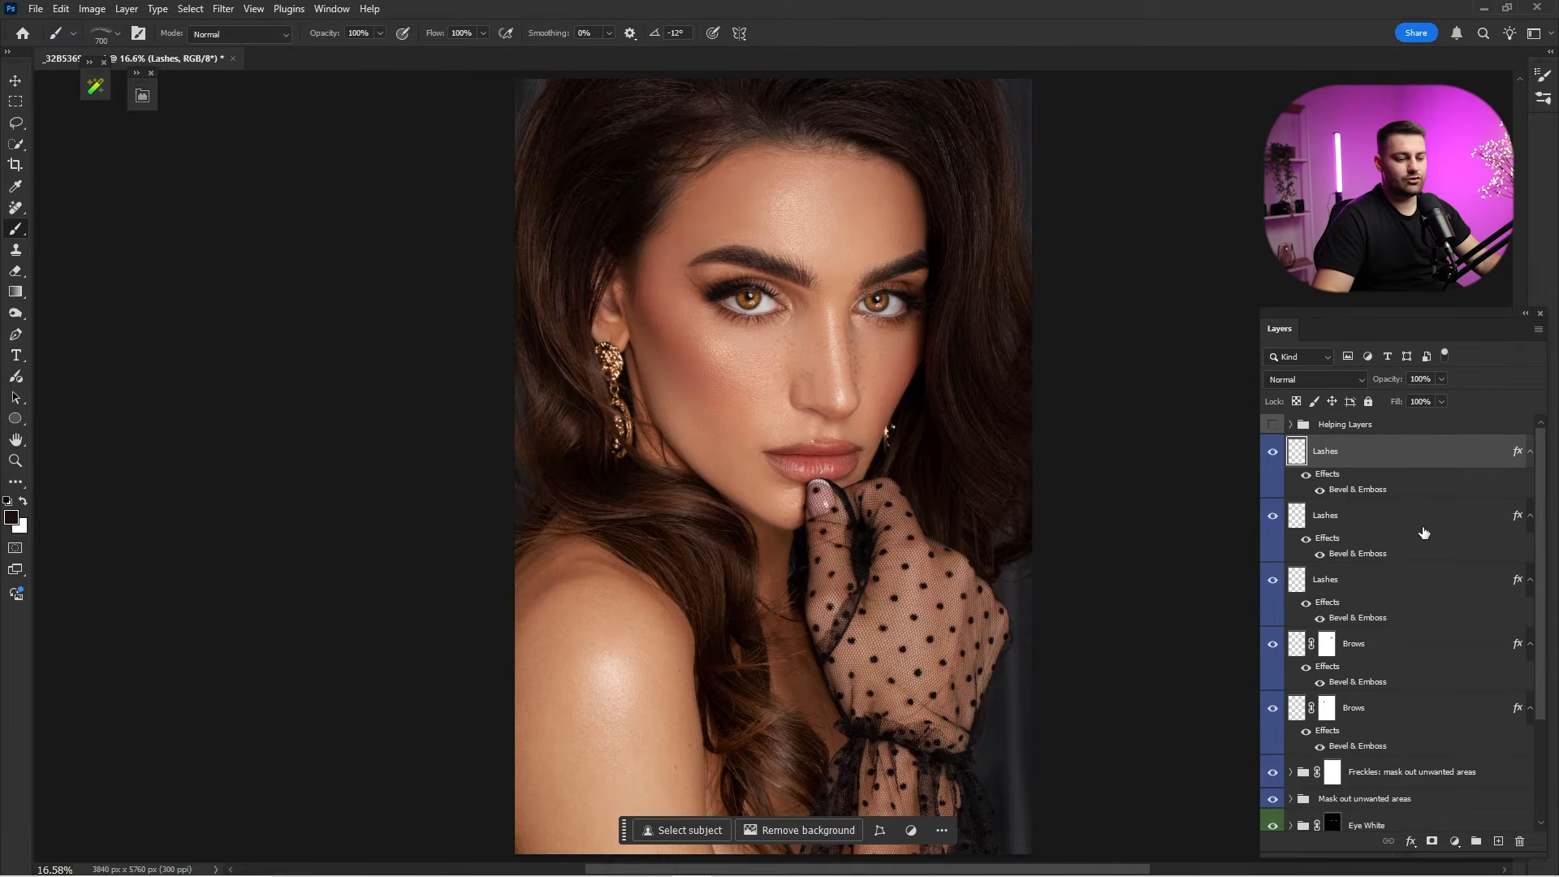
left_click(1362, 597, "shift")
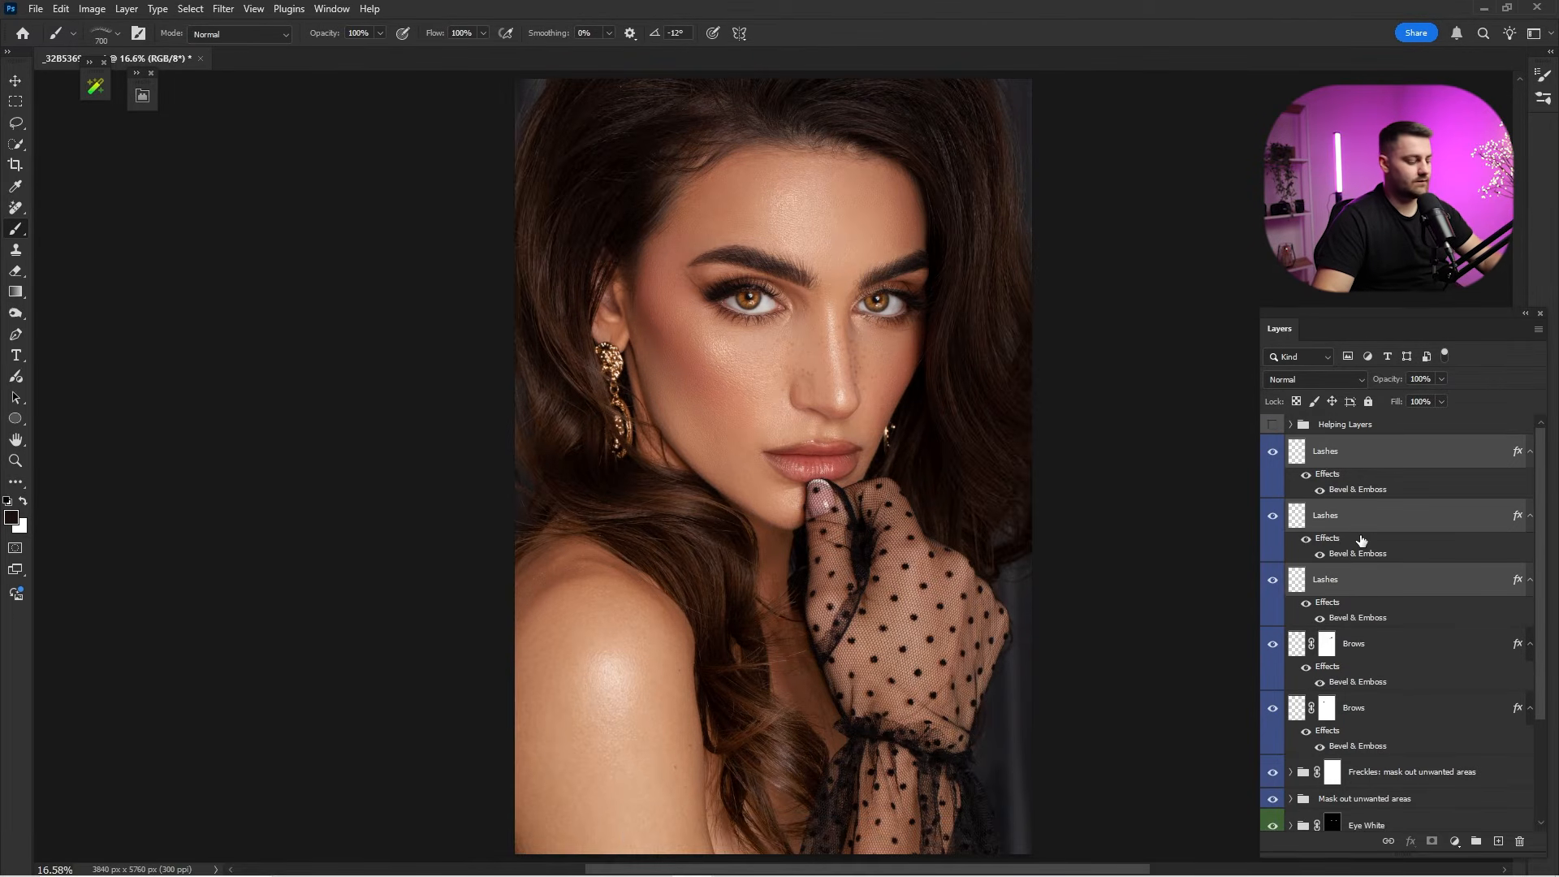
key("ctrl+g")
left_click(1272, 447)
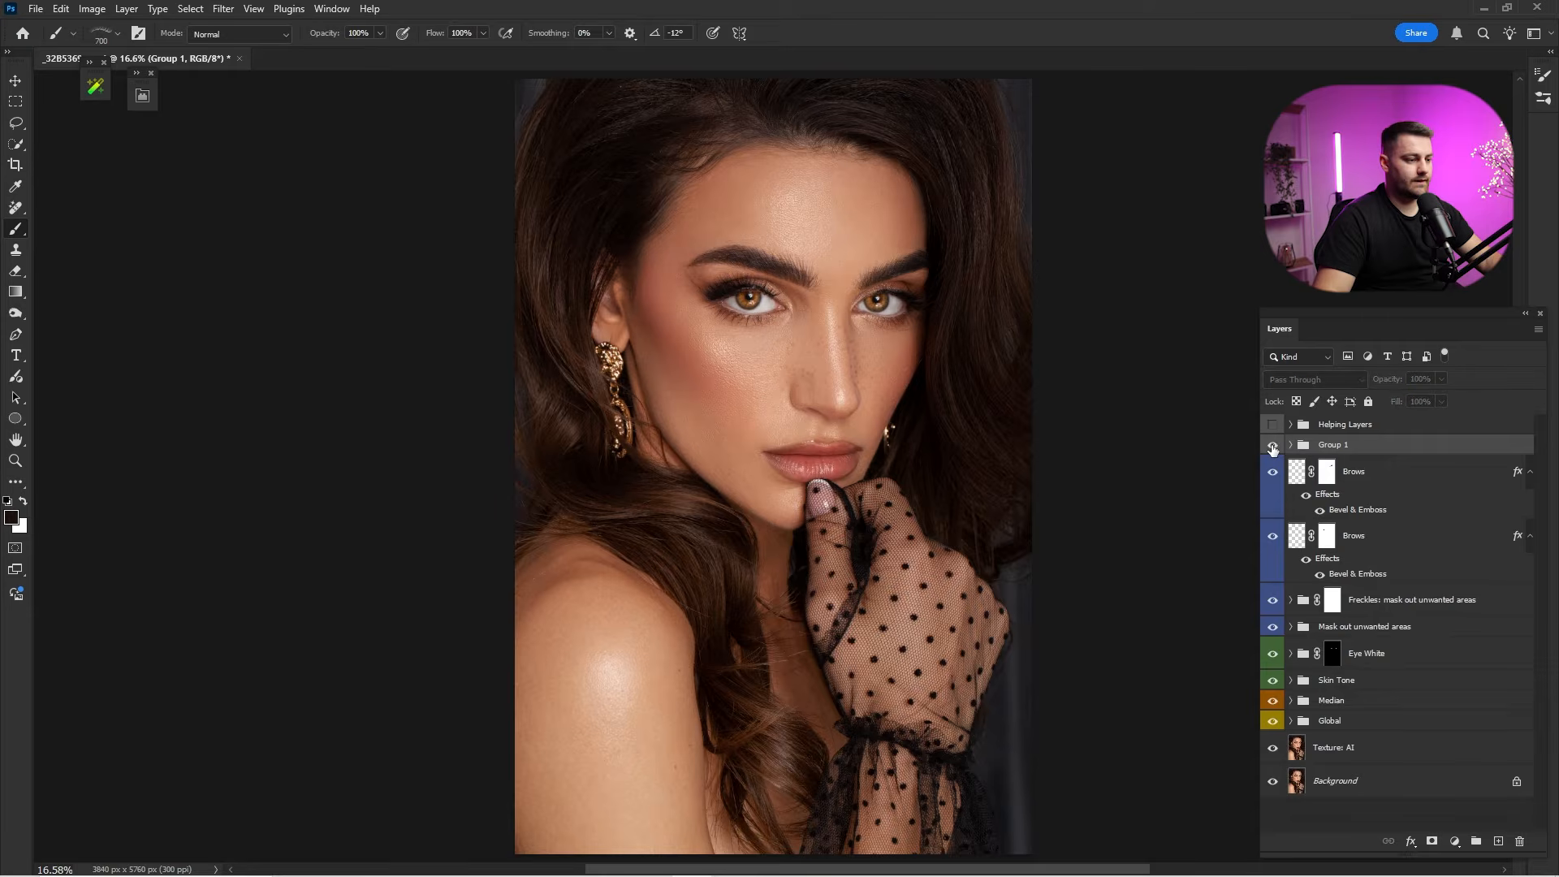
left_click(1273, 448)
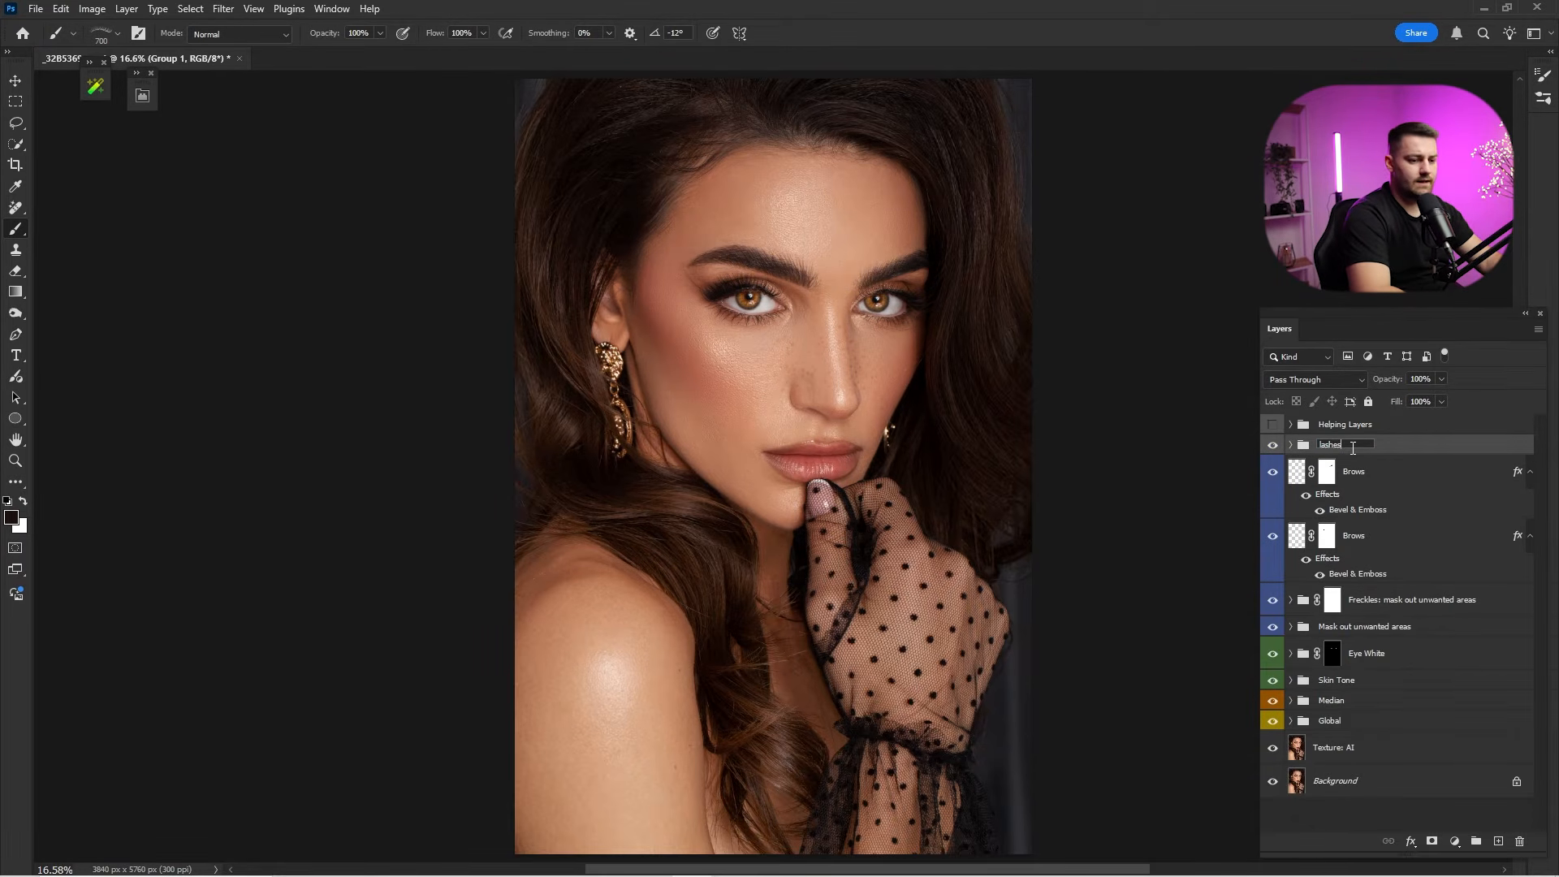
key("Return")
Put the two Brows layers into a new group named brows.
left_click(1338, 483)
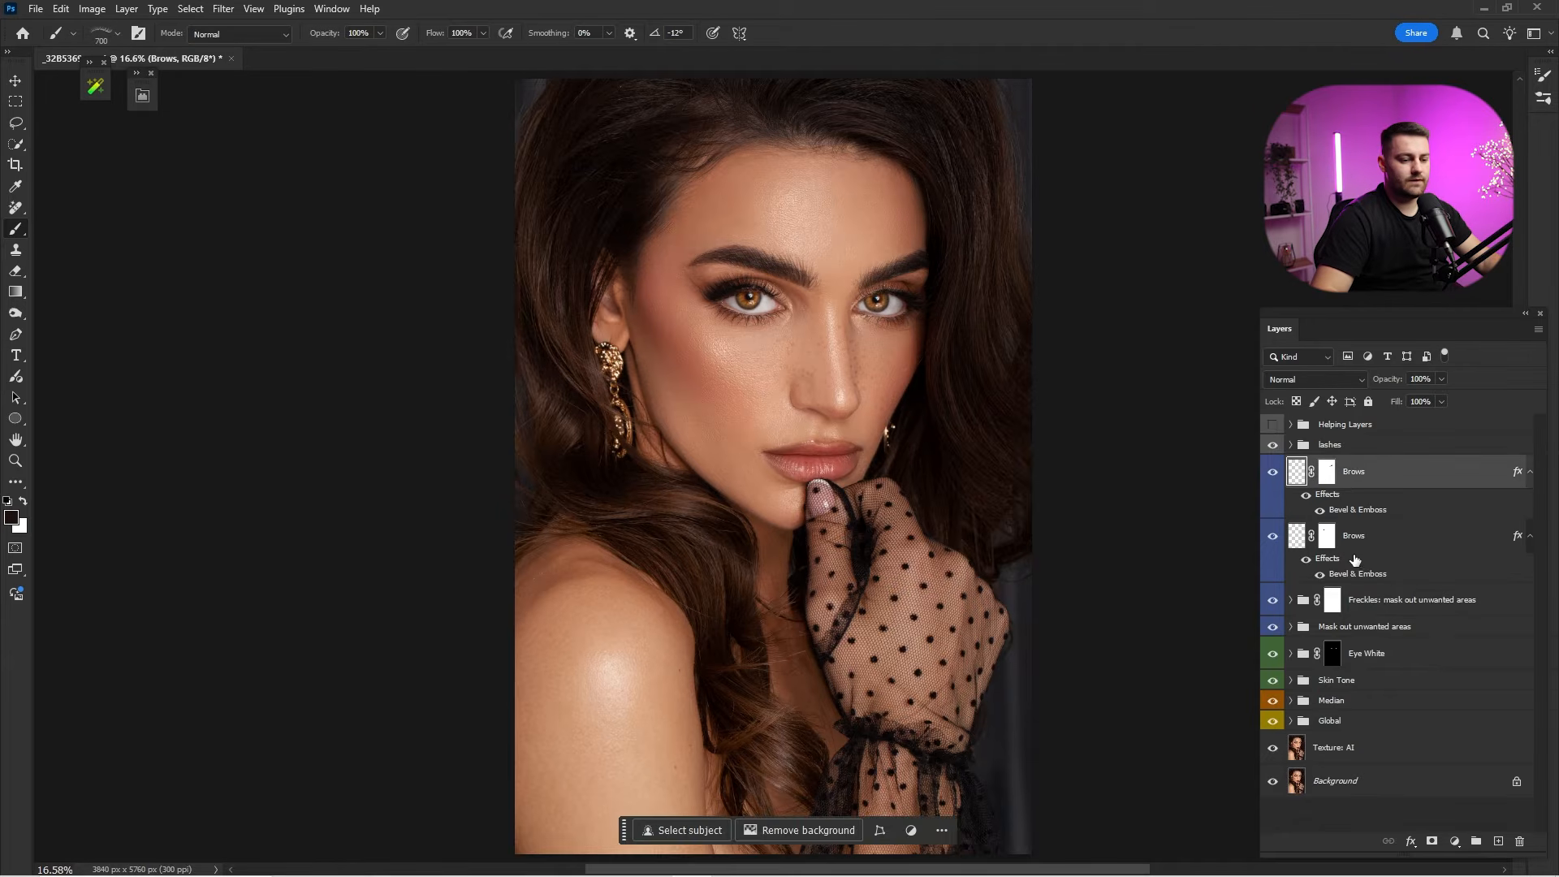
left_click(1358, 546, "shift")
right_click(1355, 480)
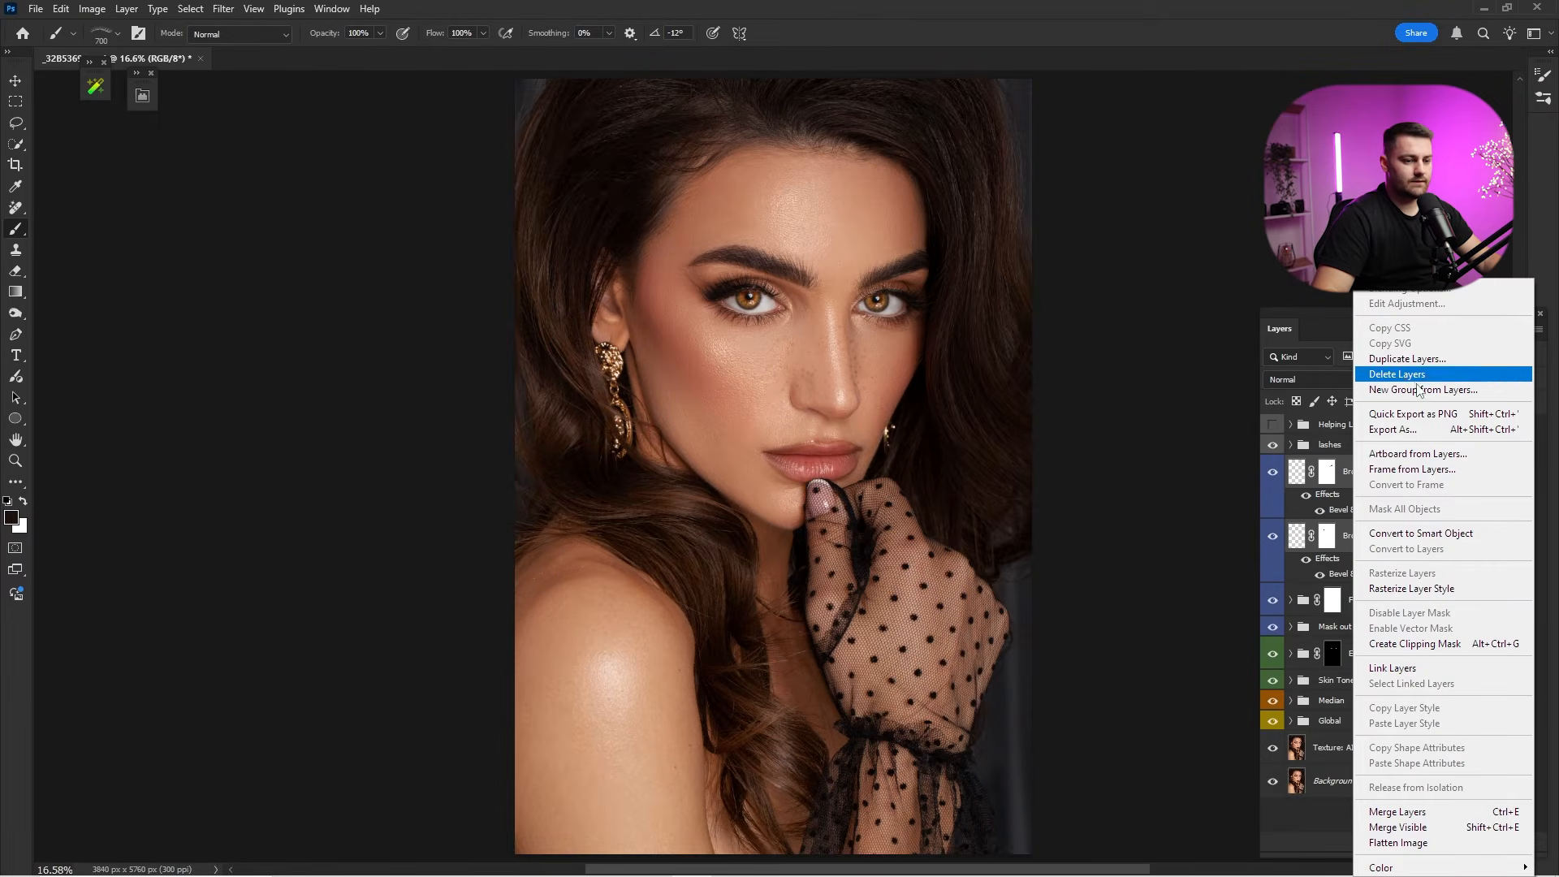
left_click(1421, 391)
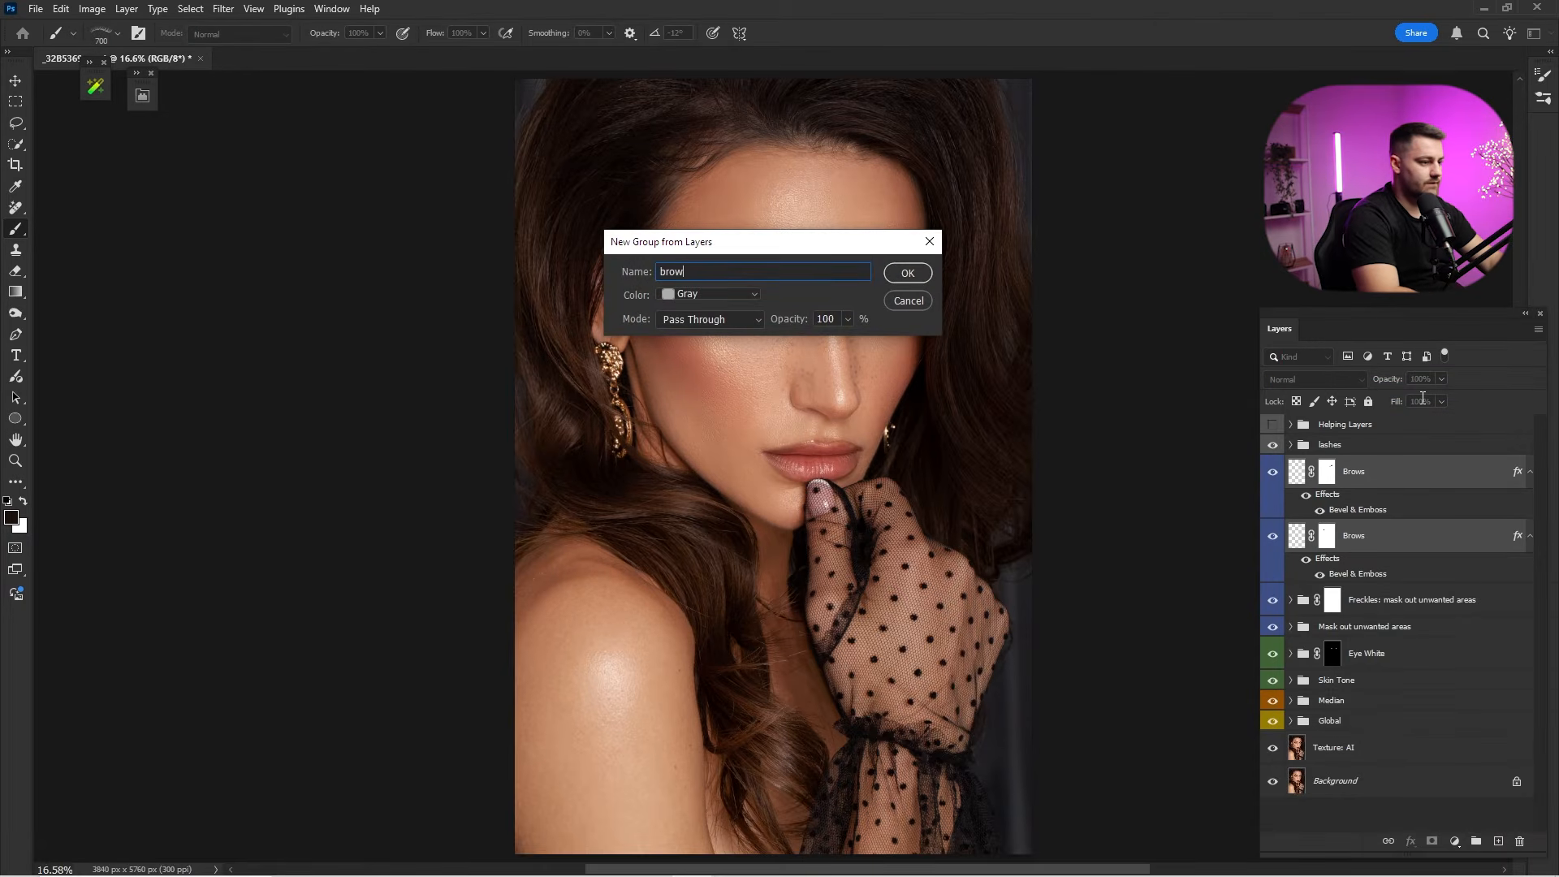
key("Return")
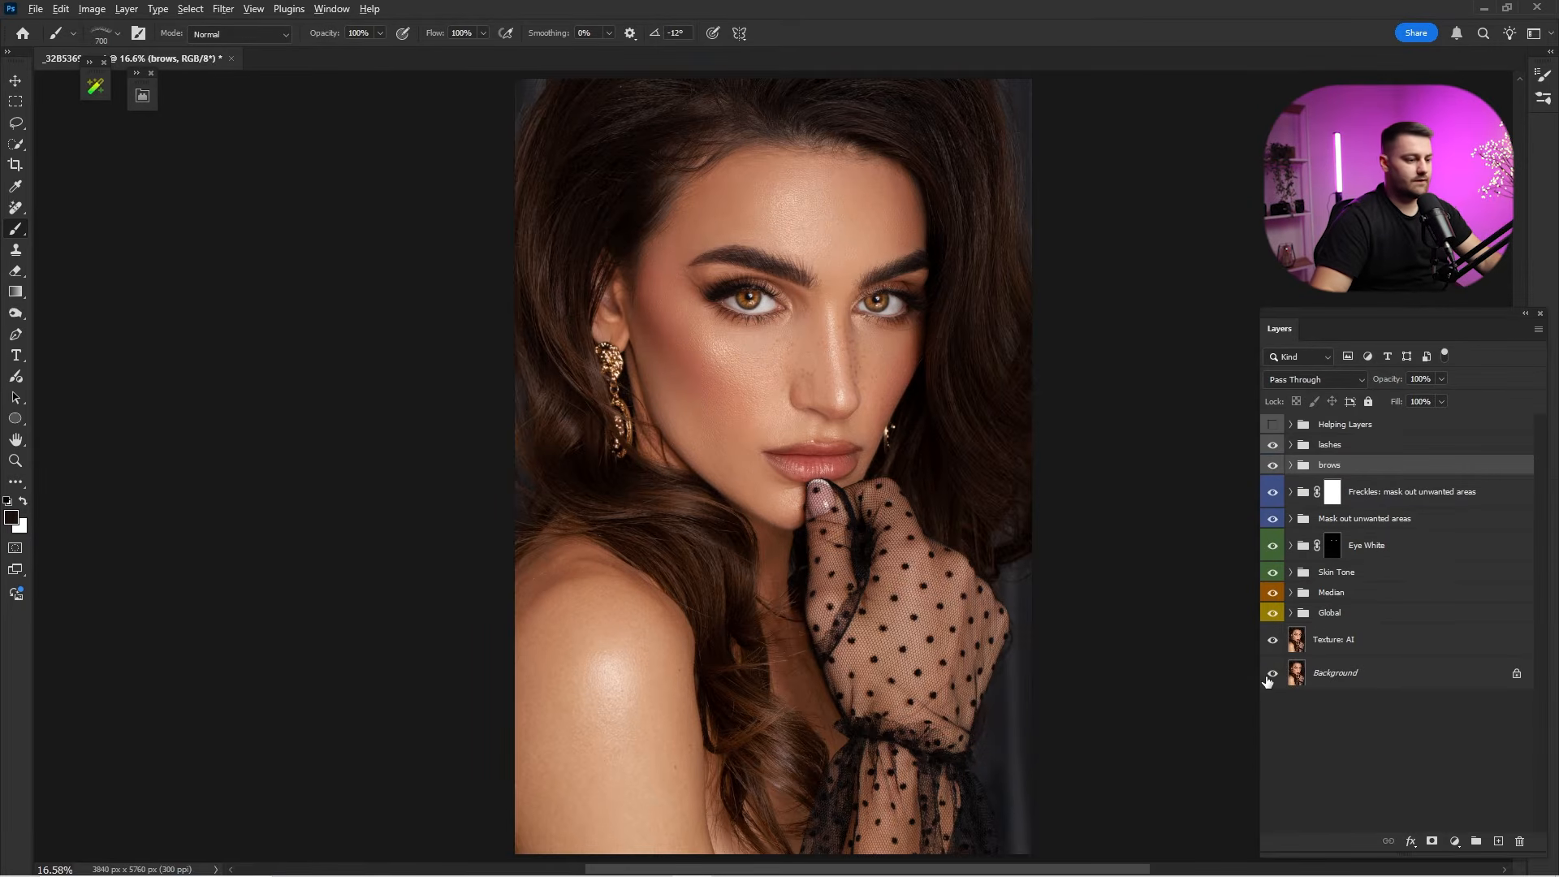
Compare the full retouch with the Background layer shown on its own.
left_click(1267, 677, "alt")
left_click(1267, 677, "alt")
left_click(1267, 677, "alt")
left_click(1267, 677, "alt")
left_click(1267, 675, "alt")
left_click(1267, 675, "alt")
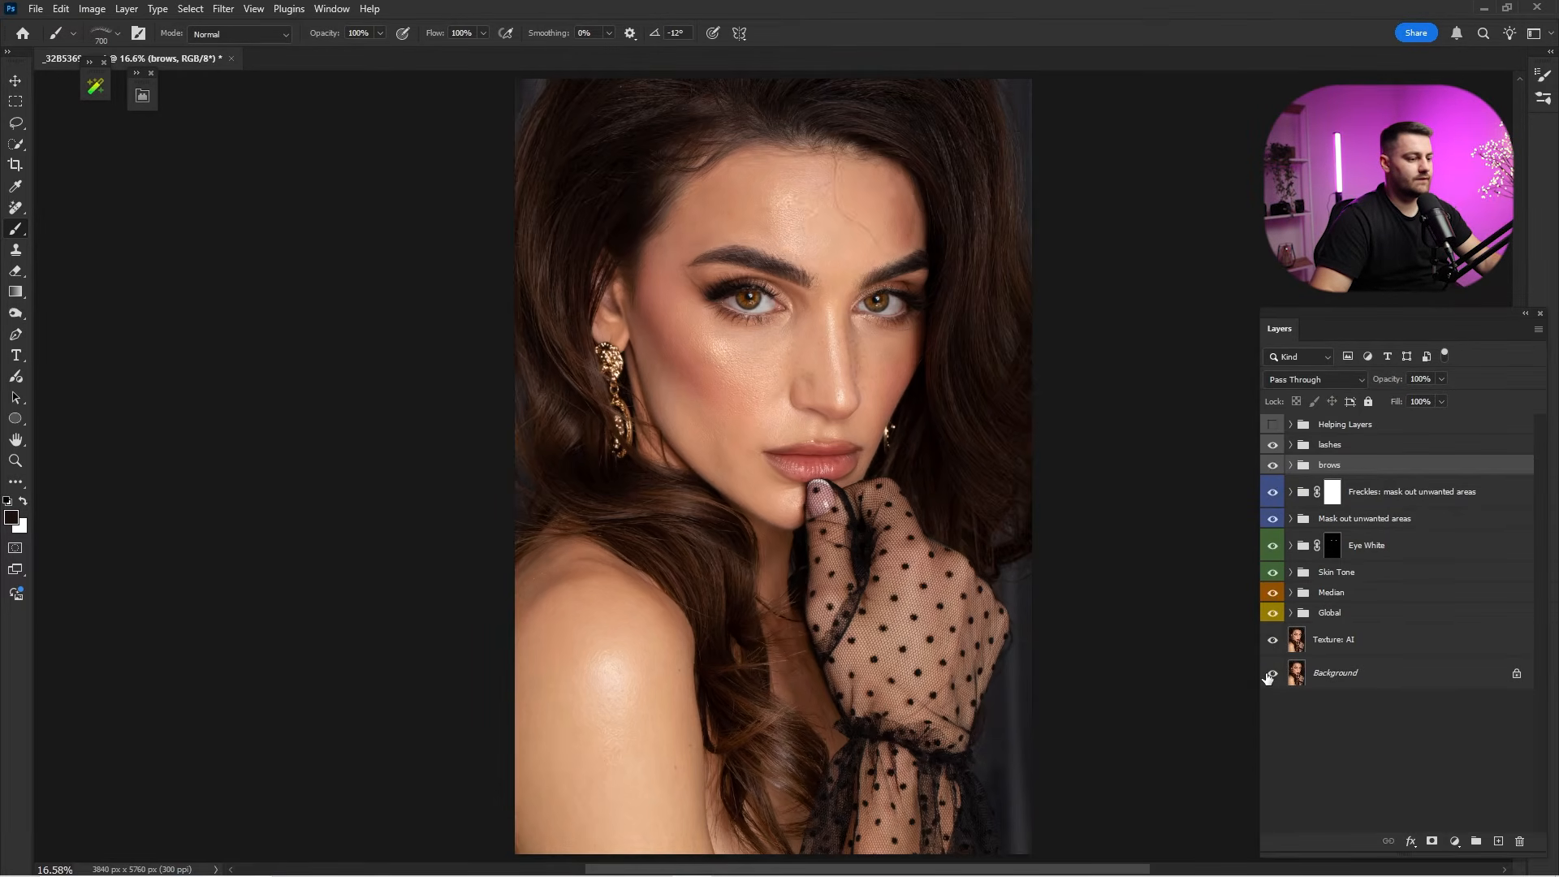
Add an Eyeliner layer with a mask above the lashes group and prepare to brush around the near eye.
left_click(1366, 444)
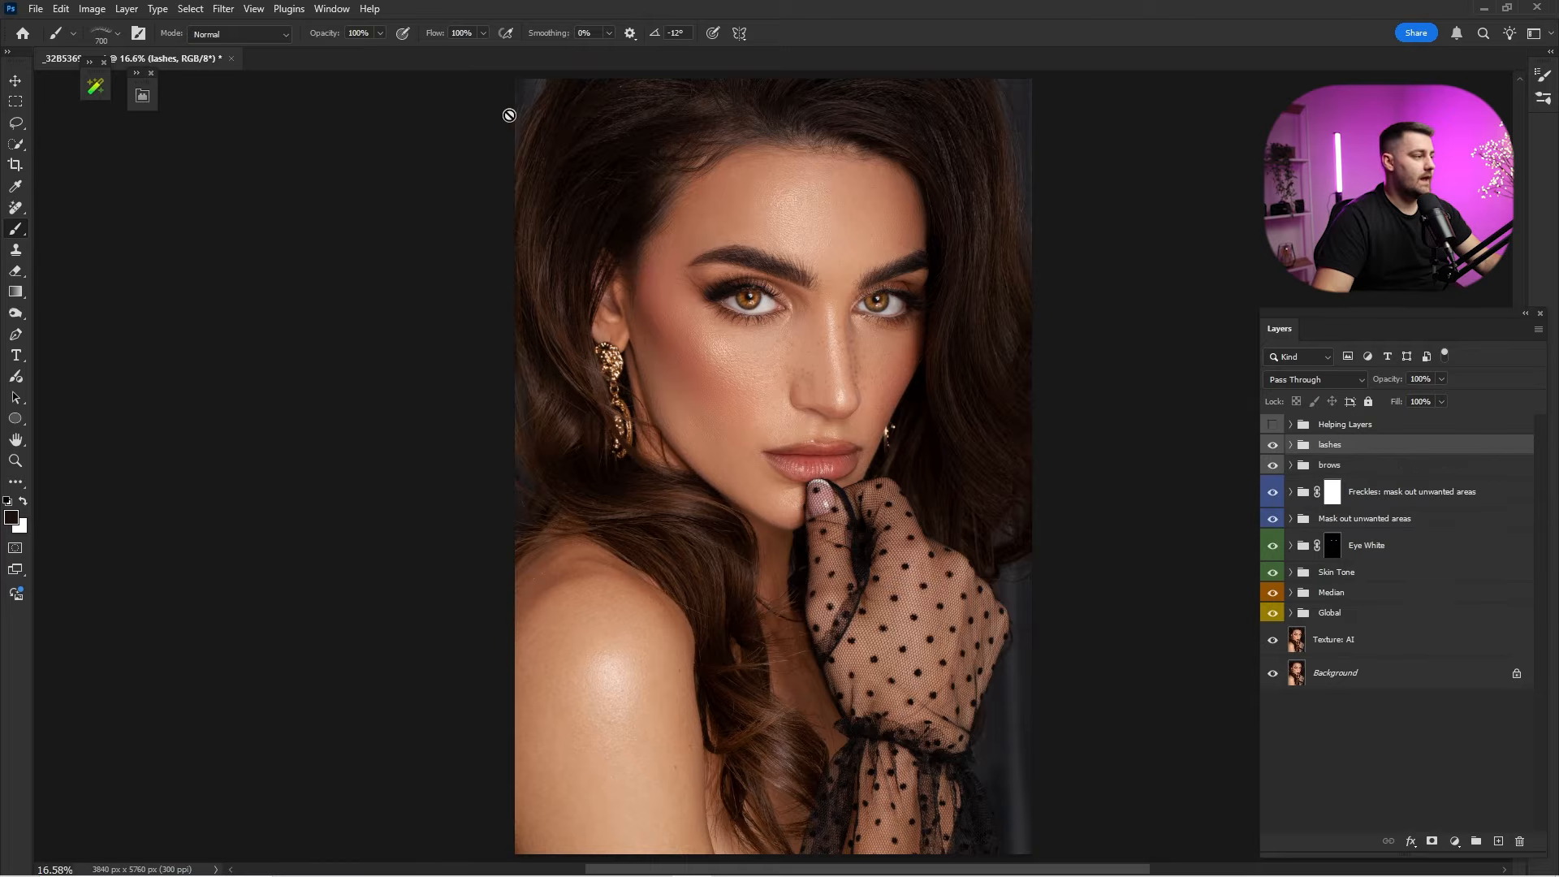
left_click(95, 85)
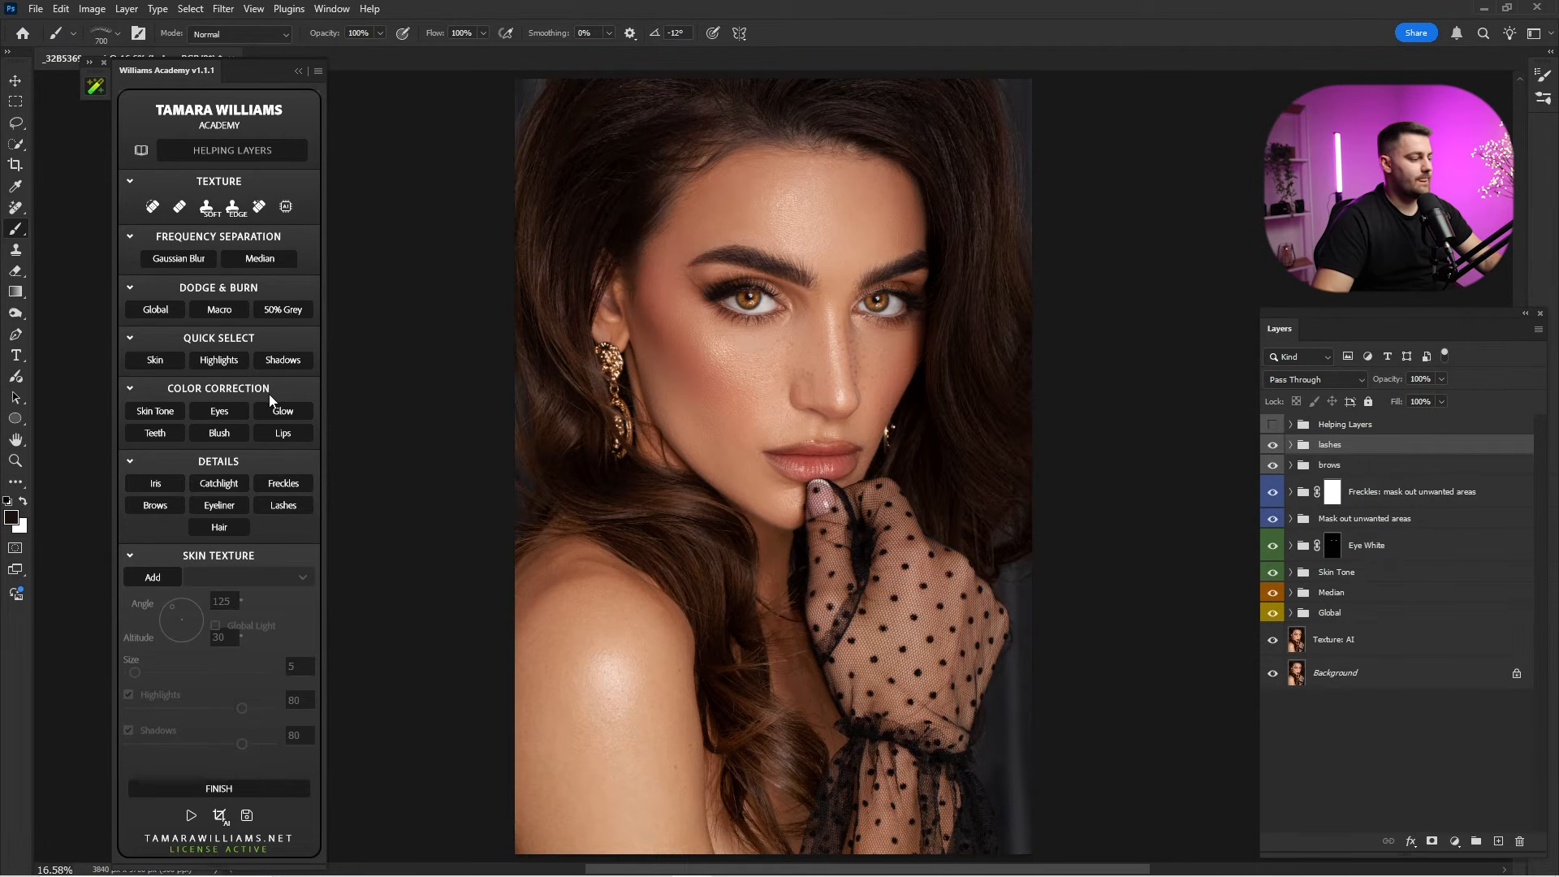
left_click(217, 504)
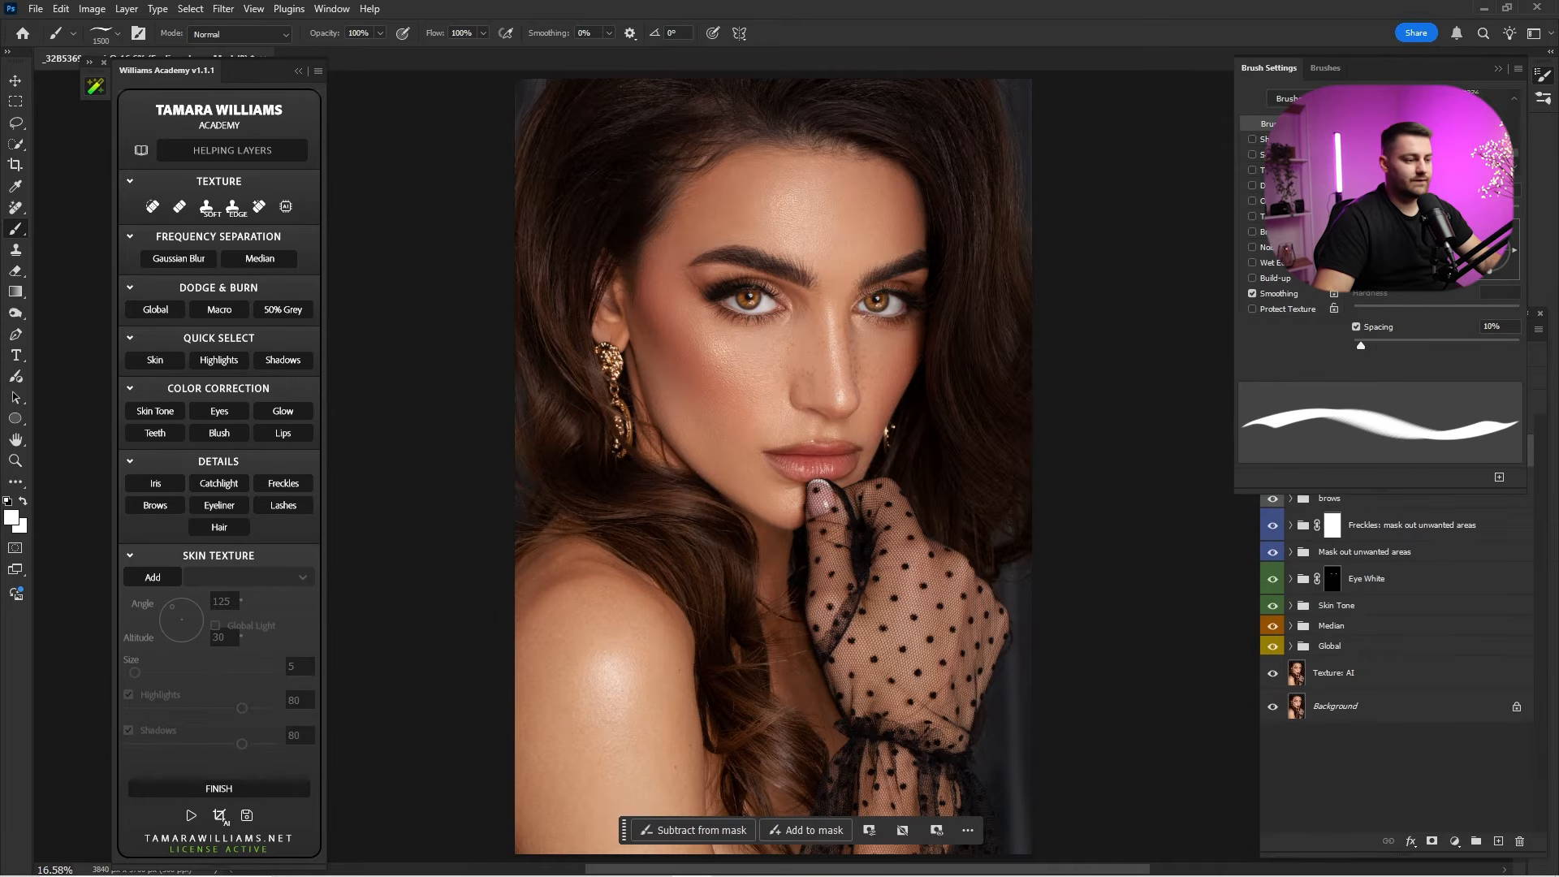
key("z")
left_click_drag(800, 328, 845, 311)
key("b")
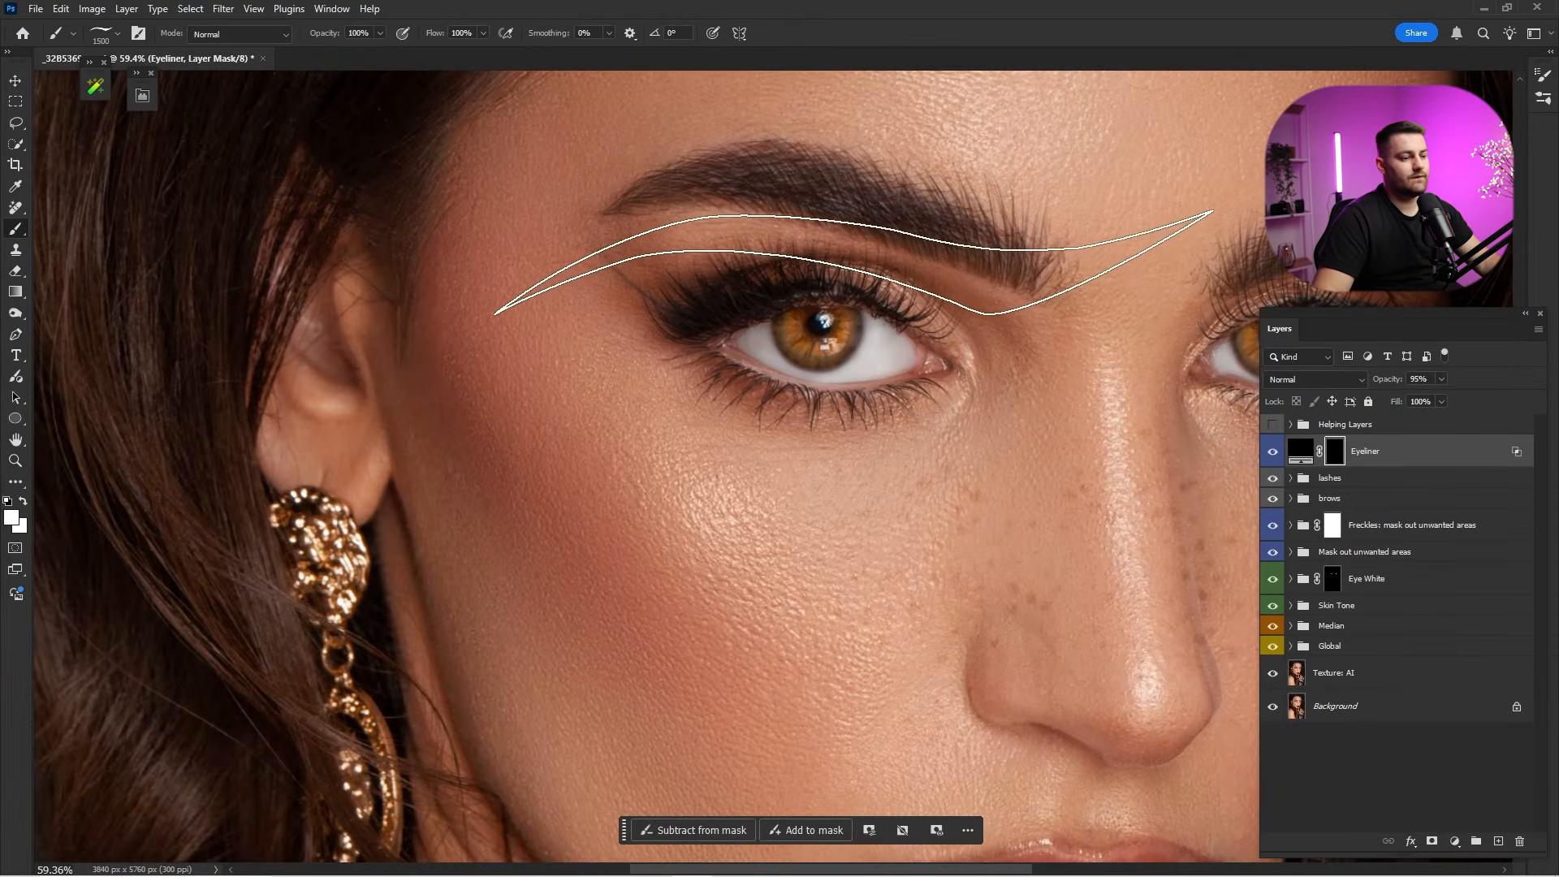
Try the default eyeliner brush over the near eye, reducing it to 1100 px.
left_click_drag(926, 254, 731, 253)
key("bracketleft")
key("bracketleft")
key("bracketleft")
key("bracketleft")
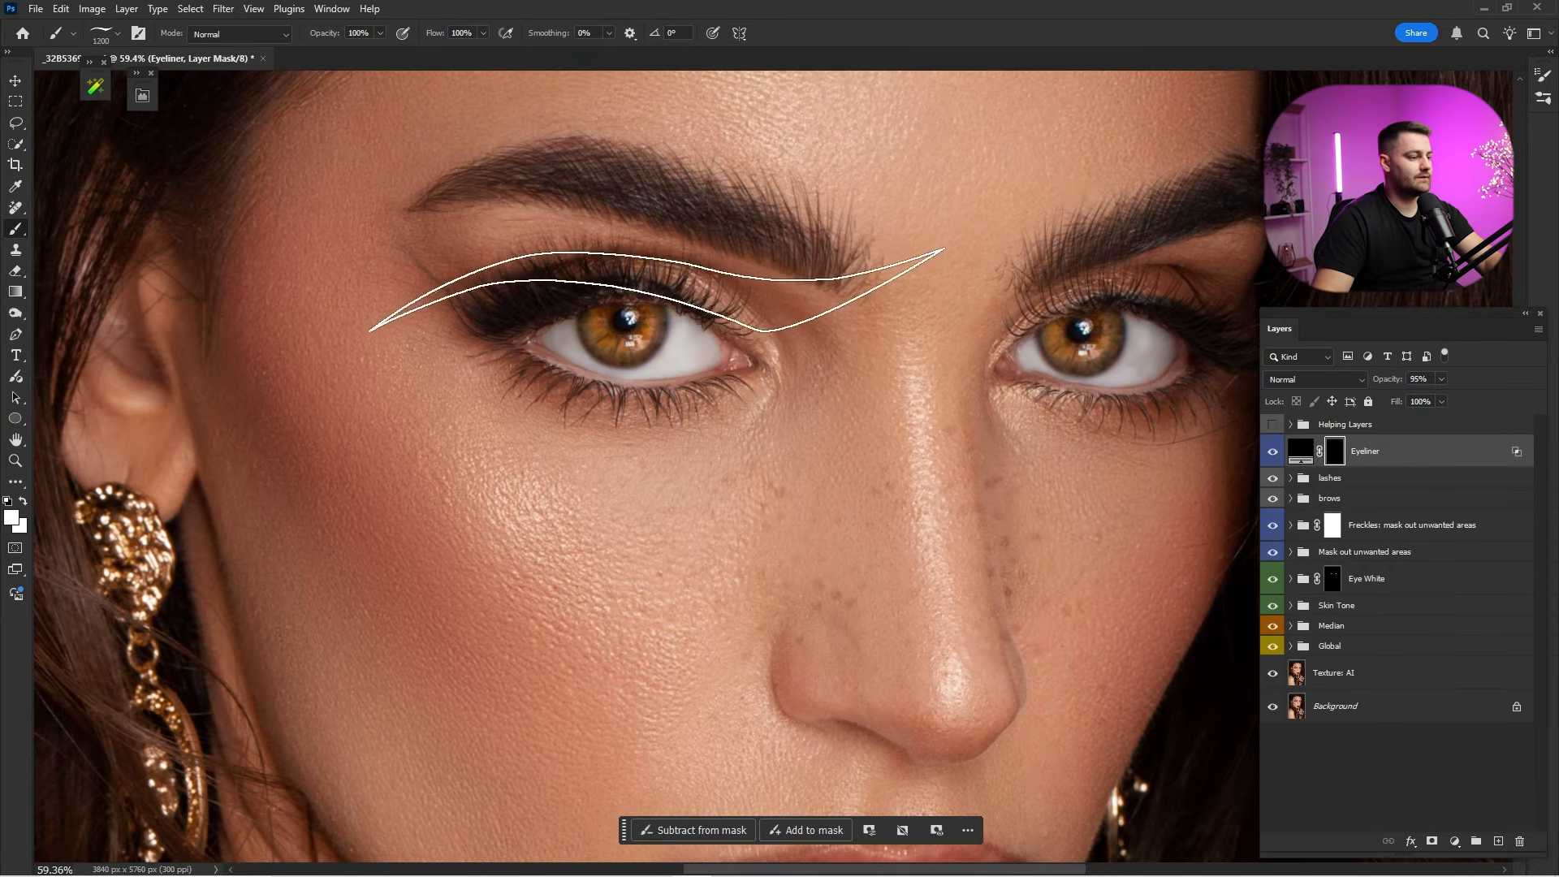
Choose the EYELINER 1 - RIGHT brush from the Eyeliner brush set.
right_click(755, 284)
scroll(787, 568, "up", 5)
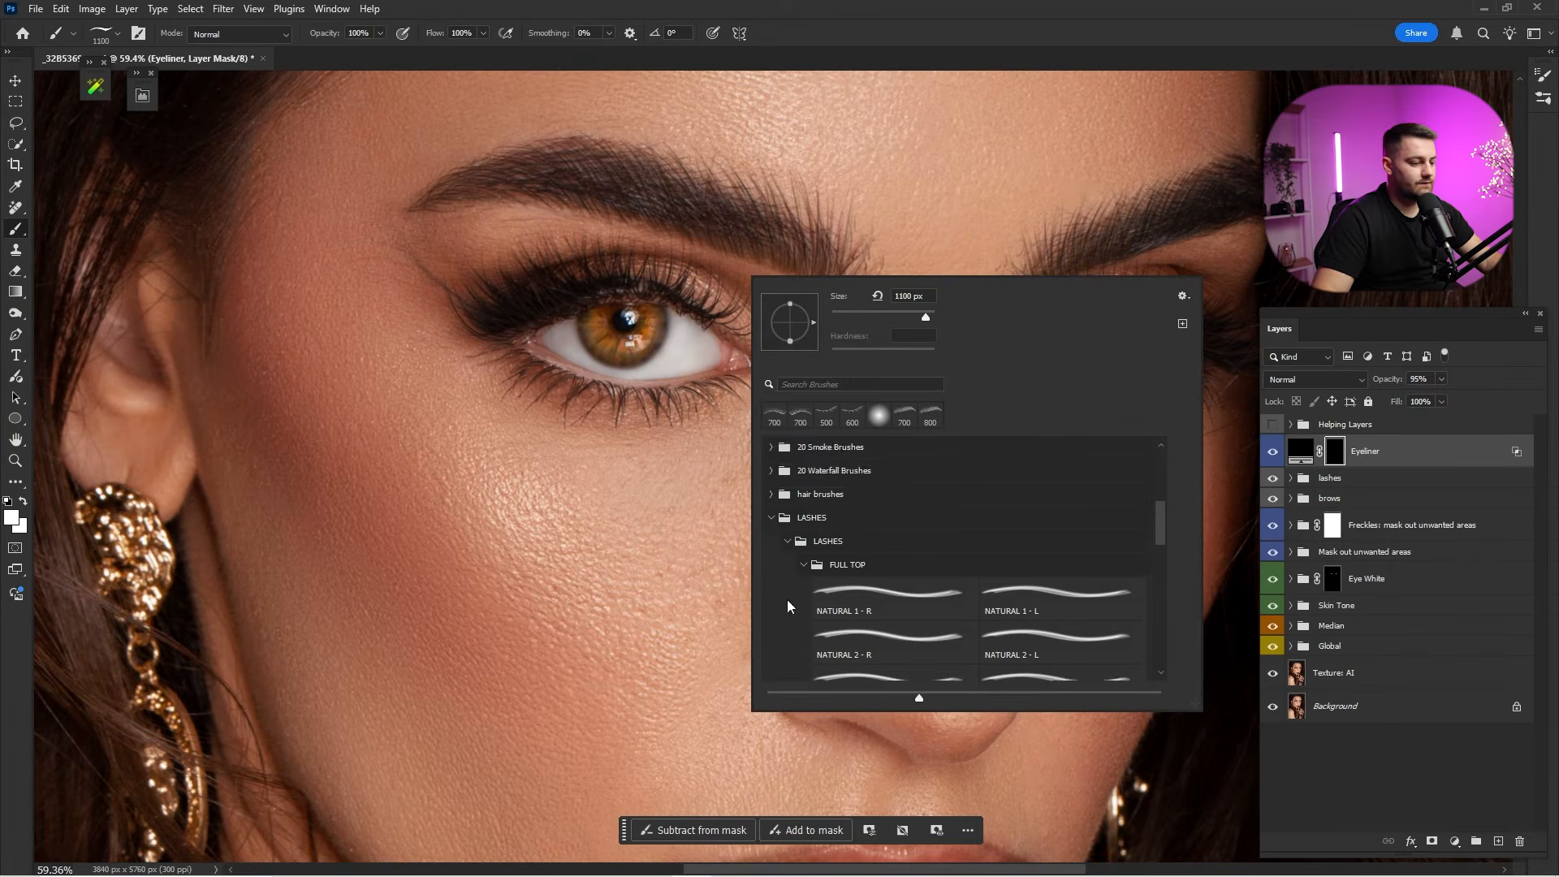
left_click(772, 527)
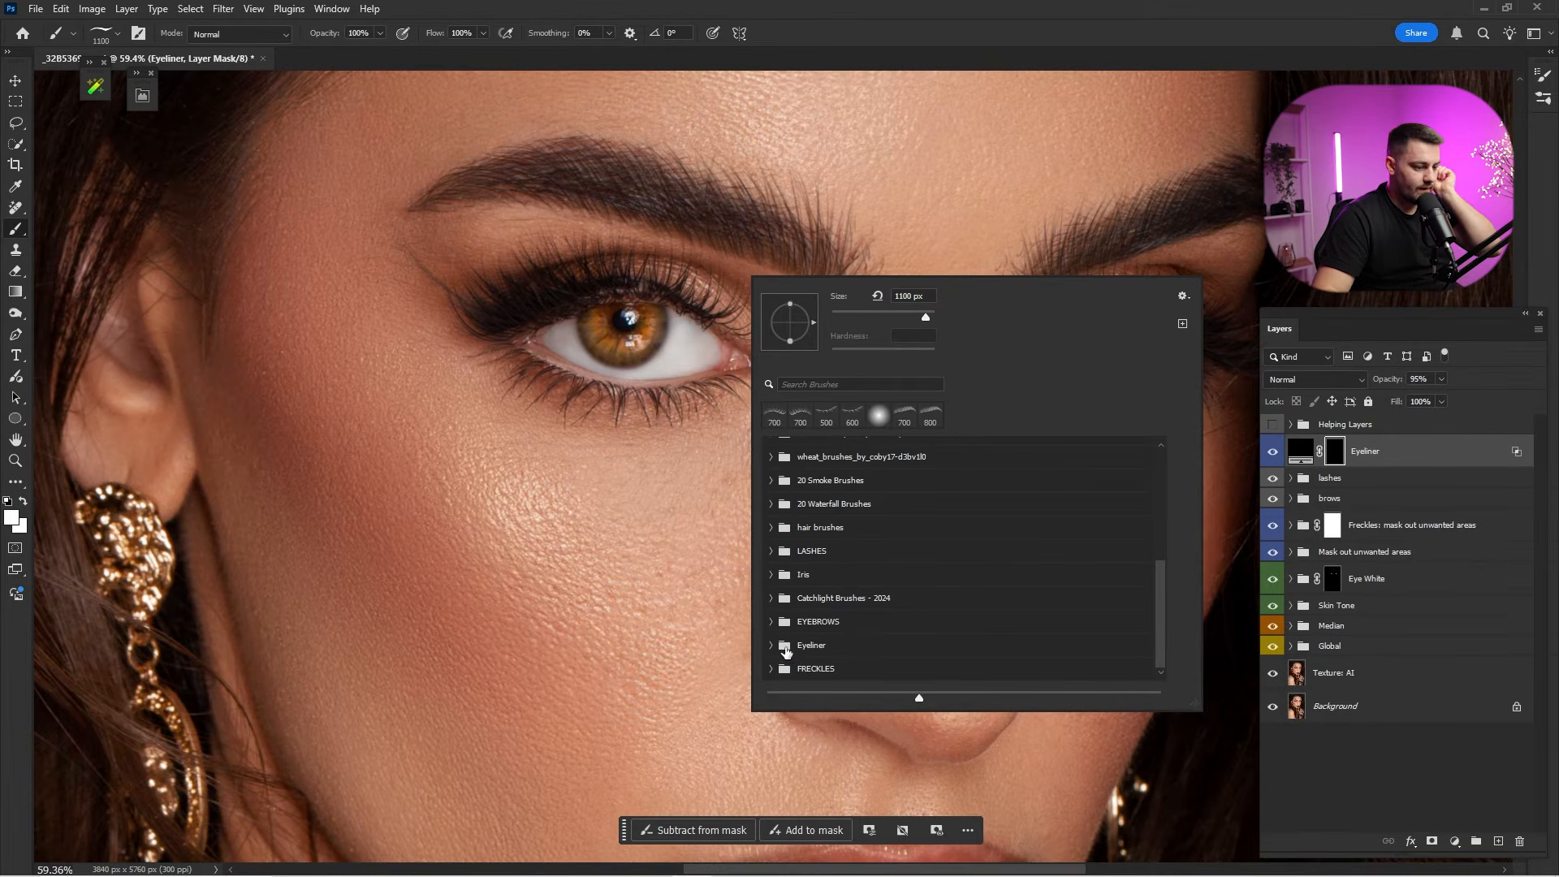
left_click(785, 647)
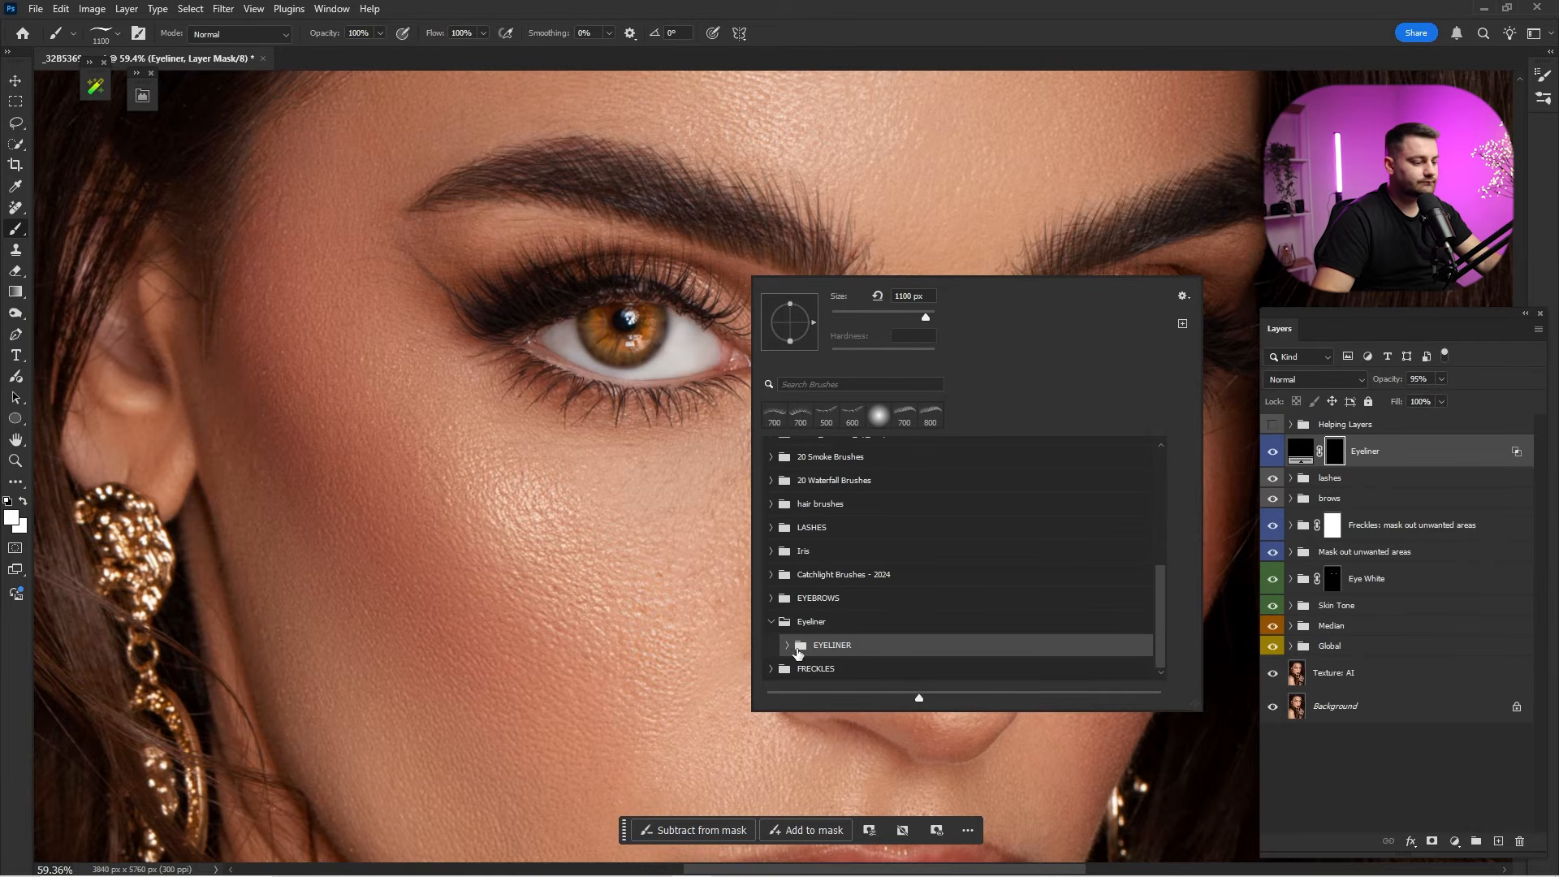
left_click(788, 645)
scroll(834, 598, "down", 3)
left_click(849, 538)
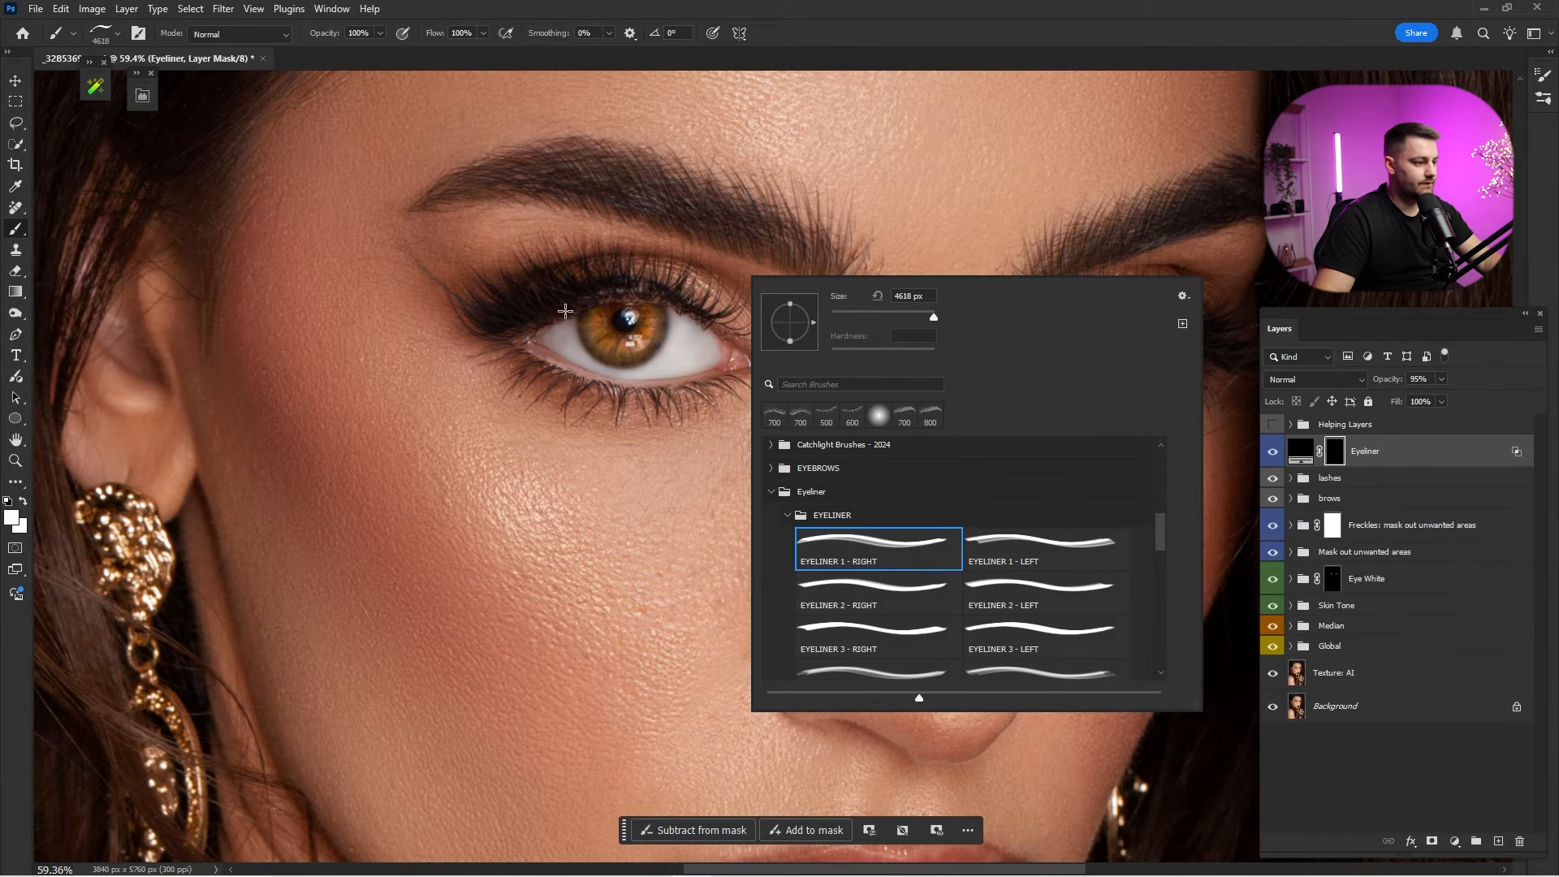
right_click(786, 358)
key("Return")
scroll(820, 413, "down", 5)
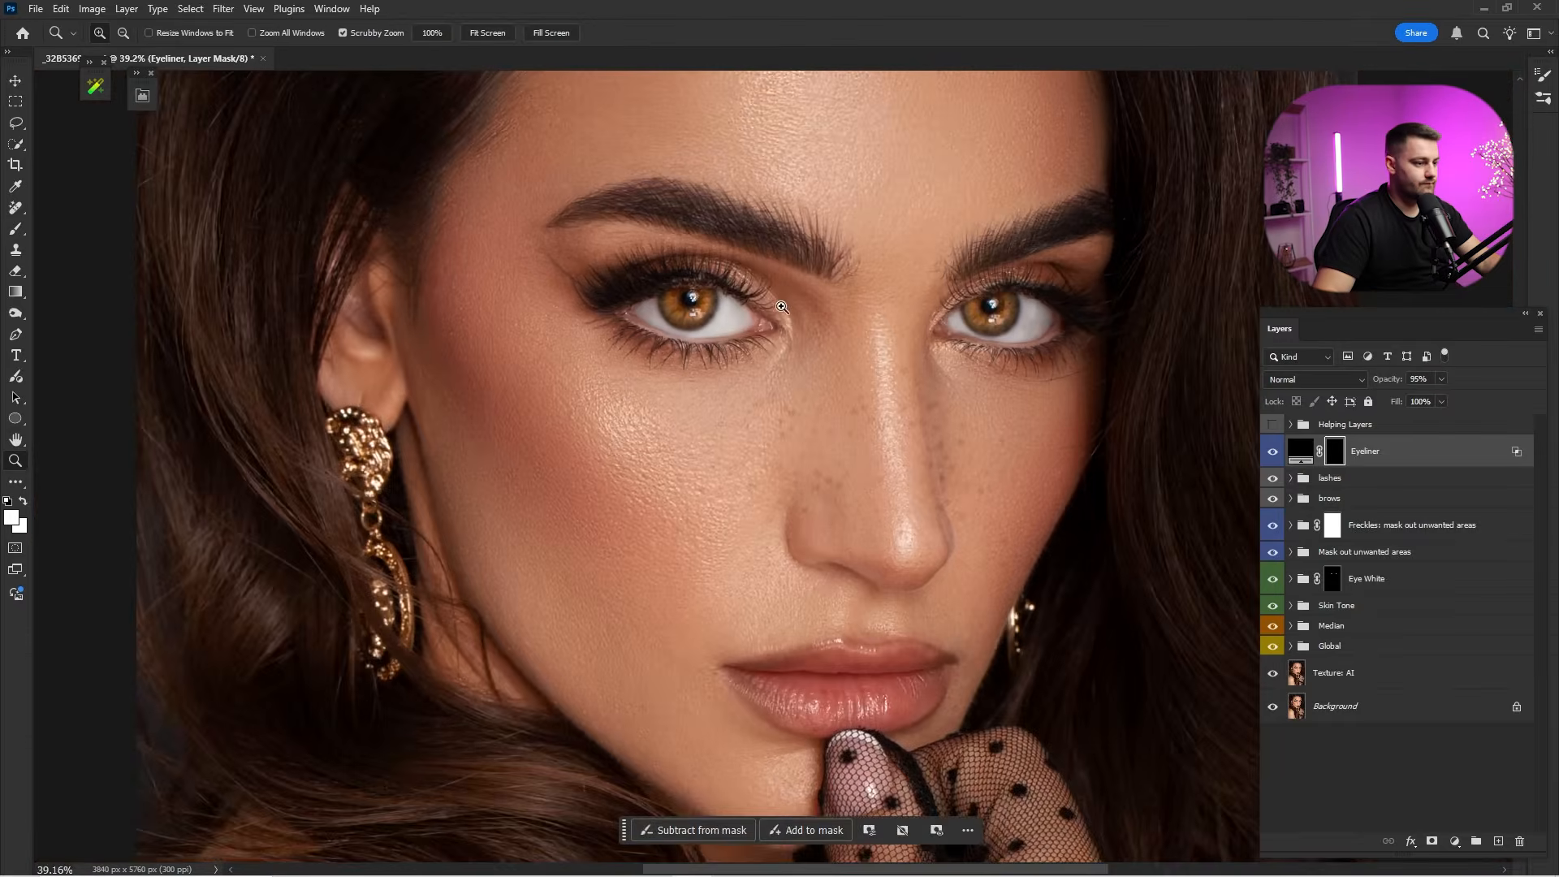
Look through the left and right eyeliner shapes in the EYELINER brush set, from EYELINER 1 to EYELINER 5.
right_click(769, 413)
key("period")
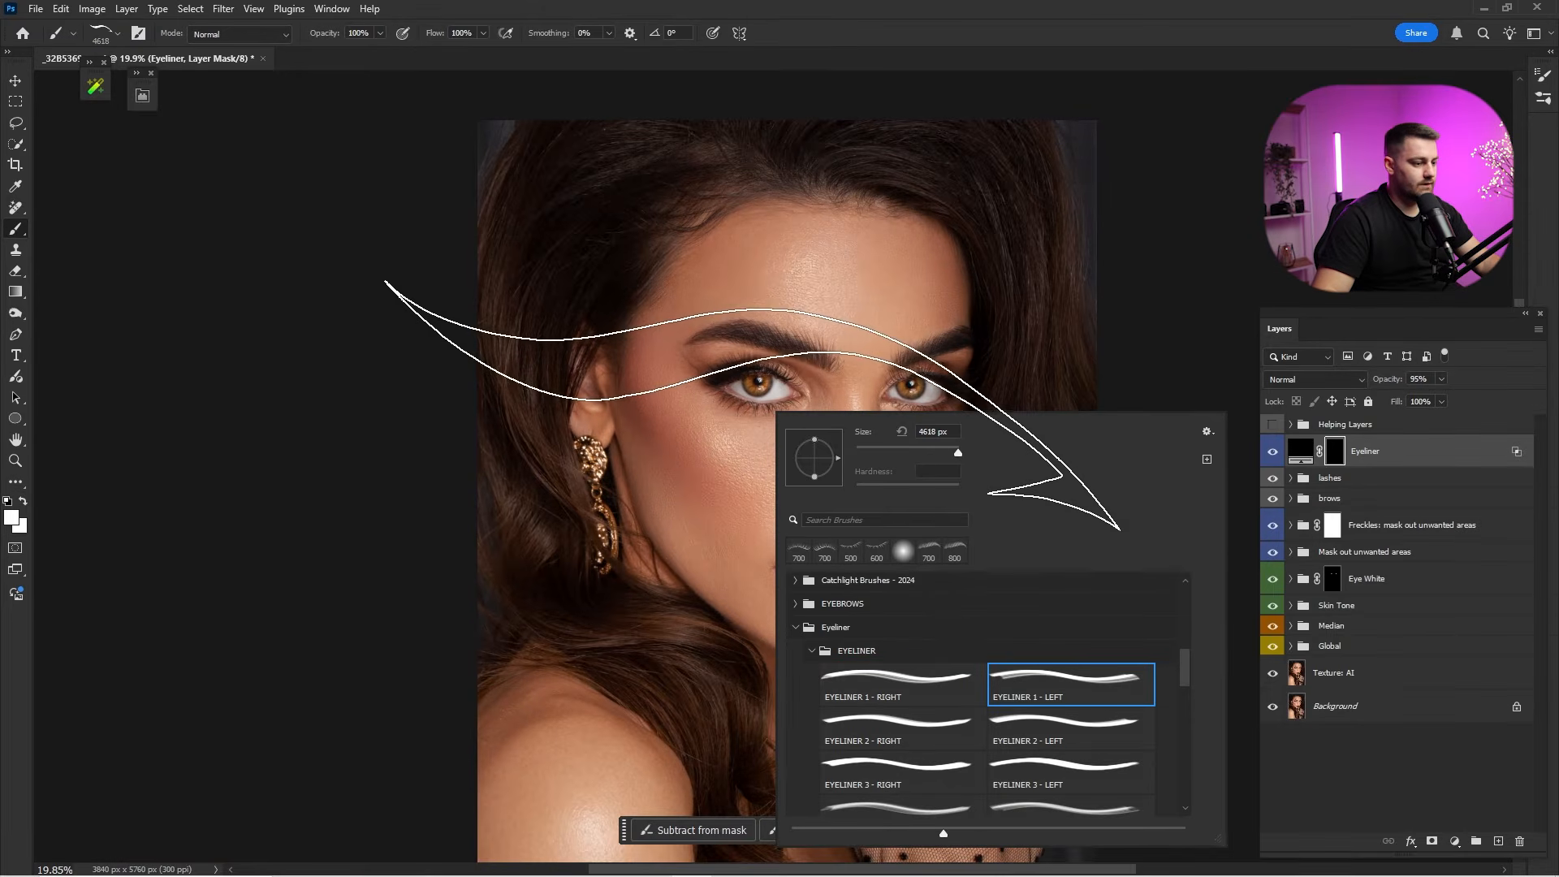
key("period")
key("period")
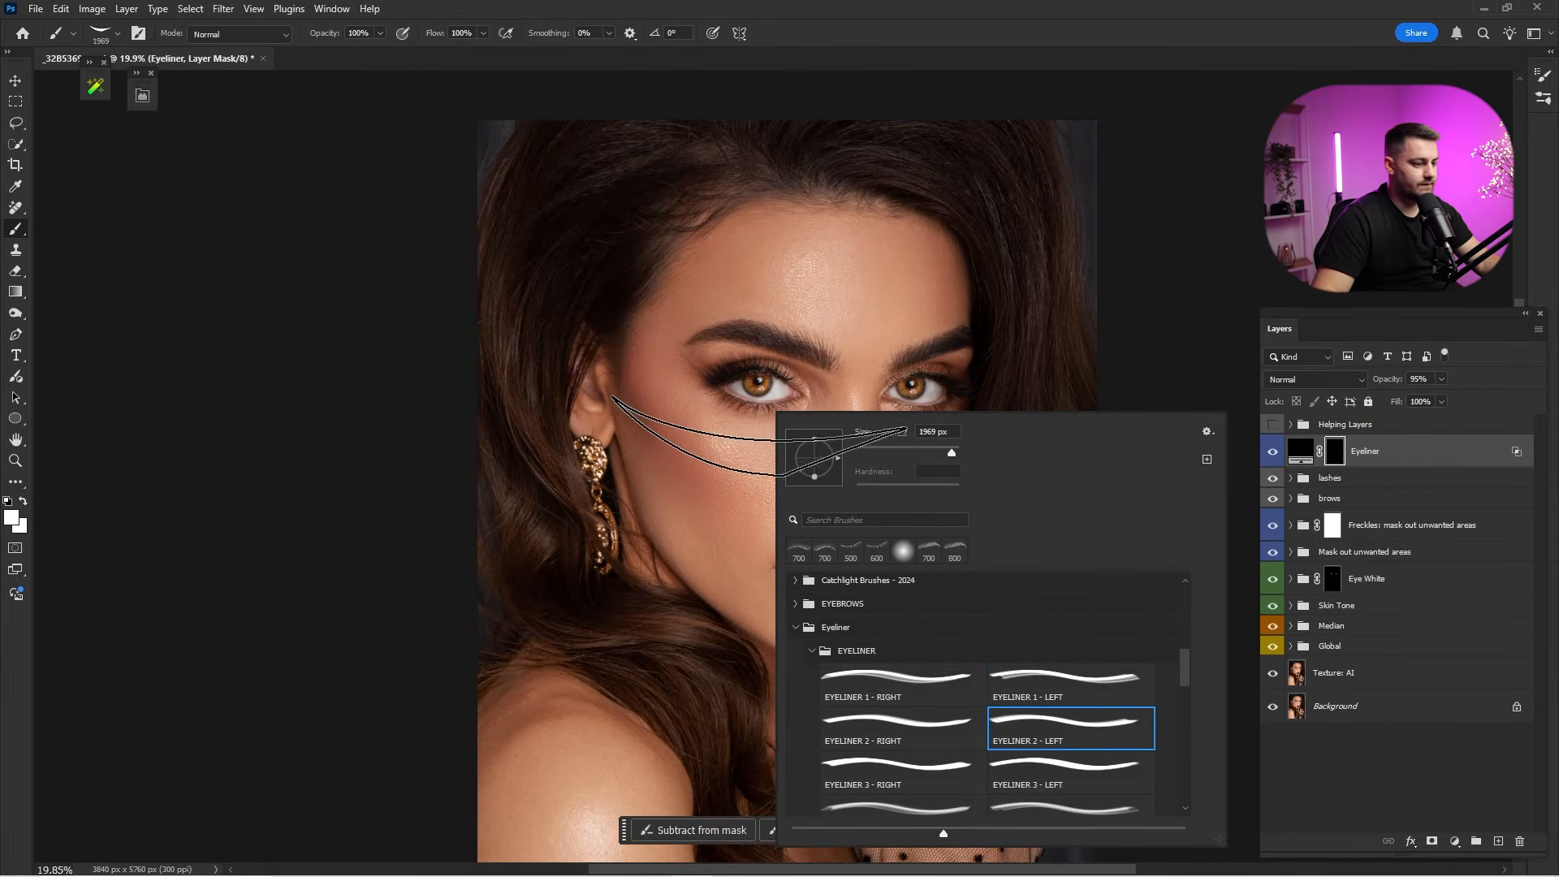
key("period")
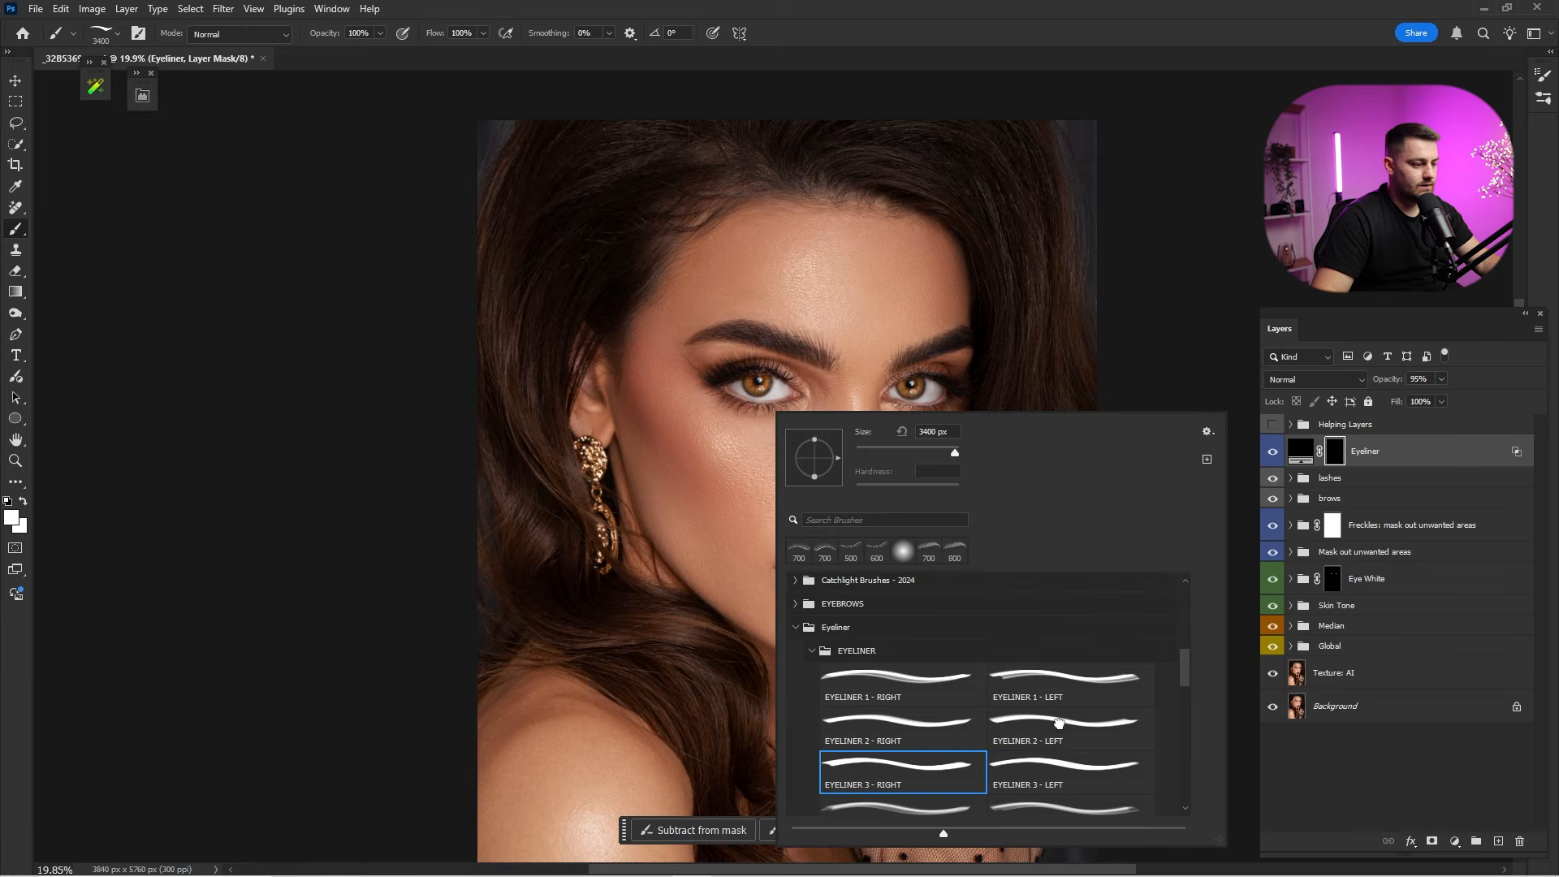
key("comma")
key("period")
key("period")
key("period")
key("period")
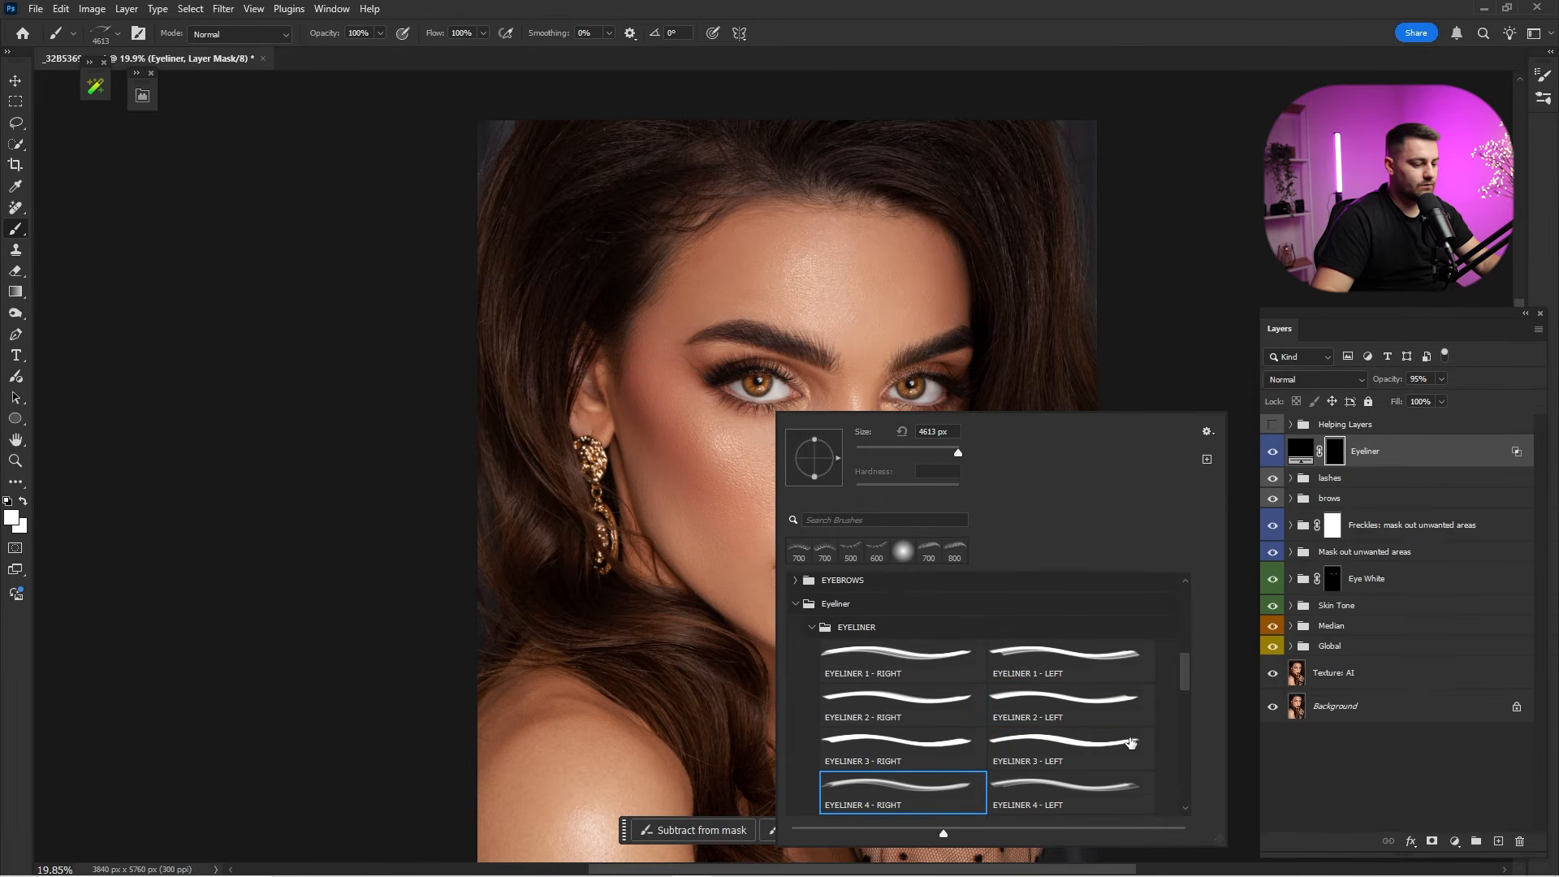
scroll(1059, 738, "down", 2)
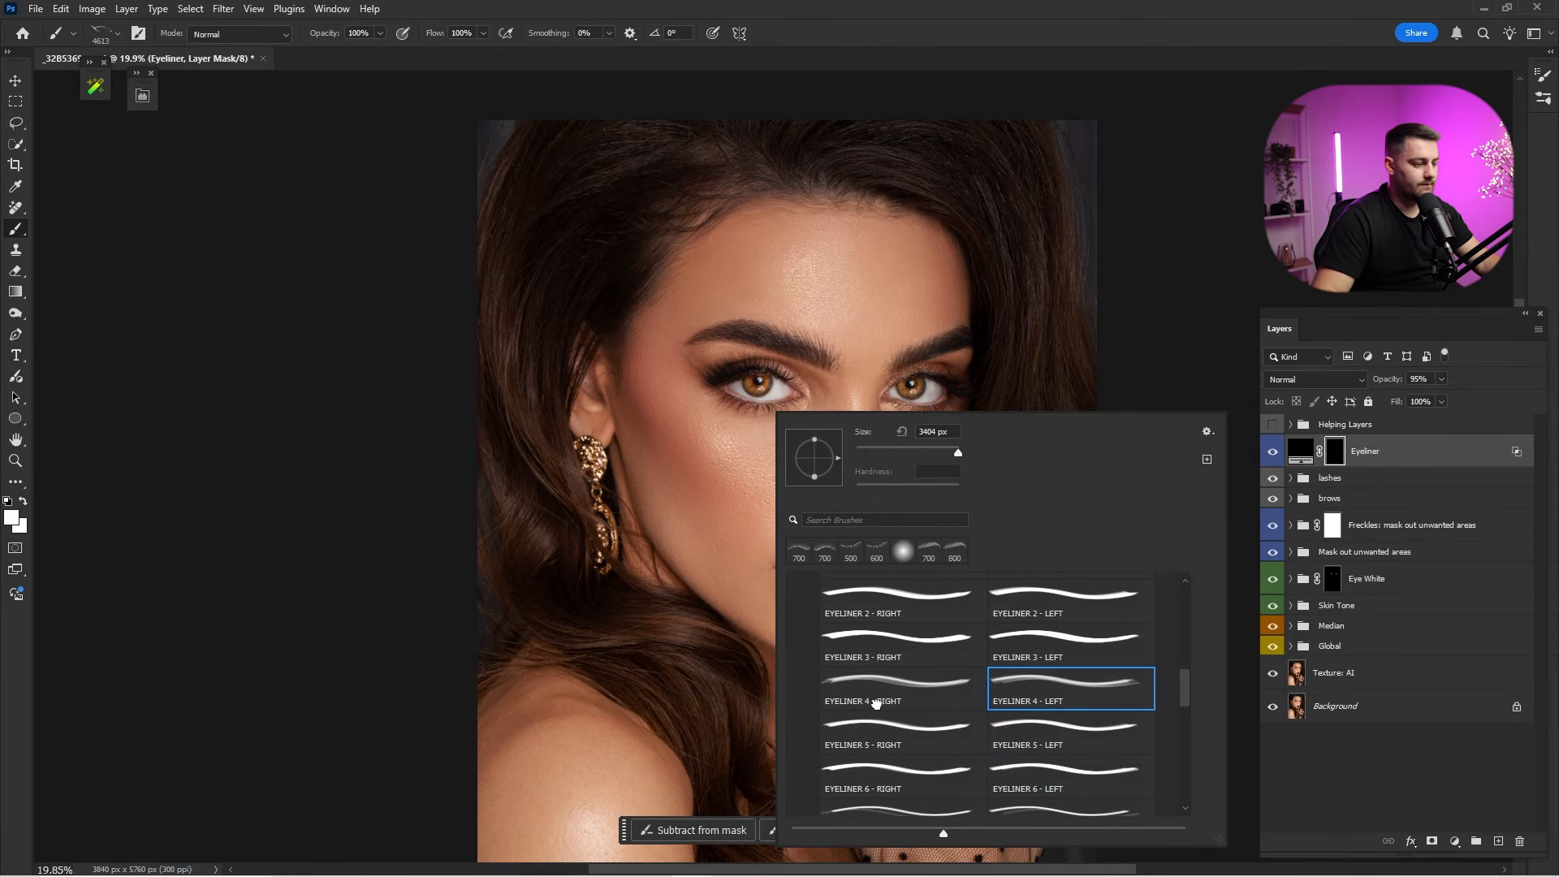
key("period")
left_click(1047, 729)
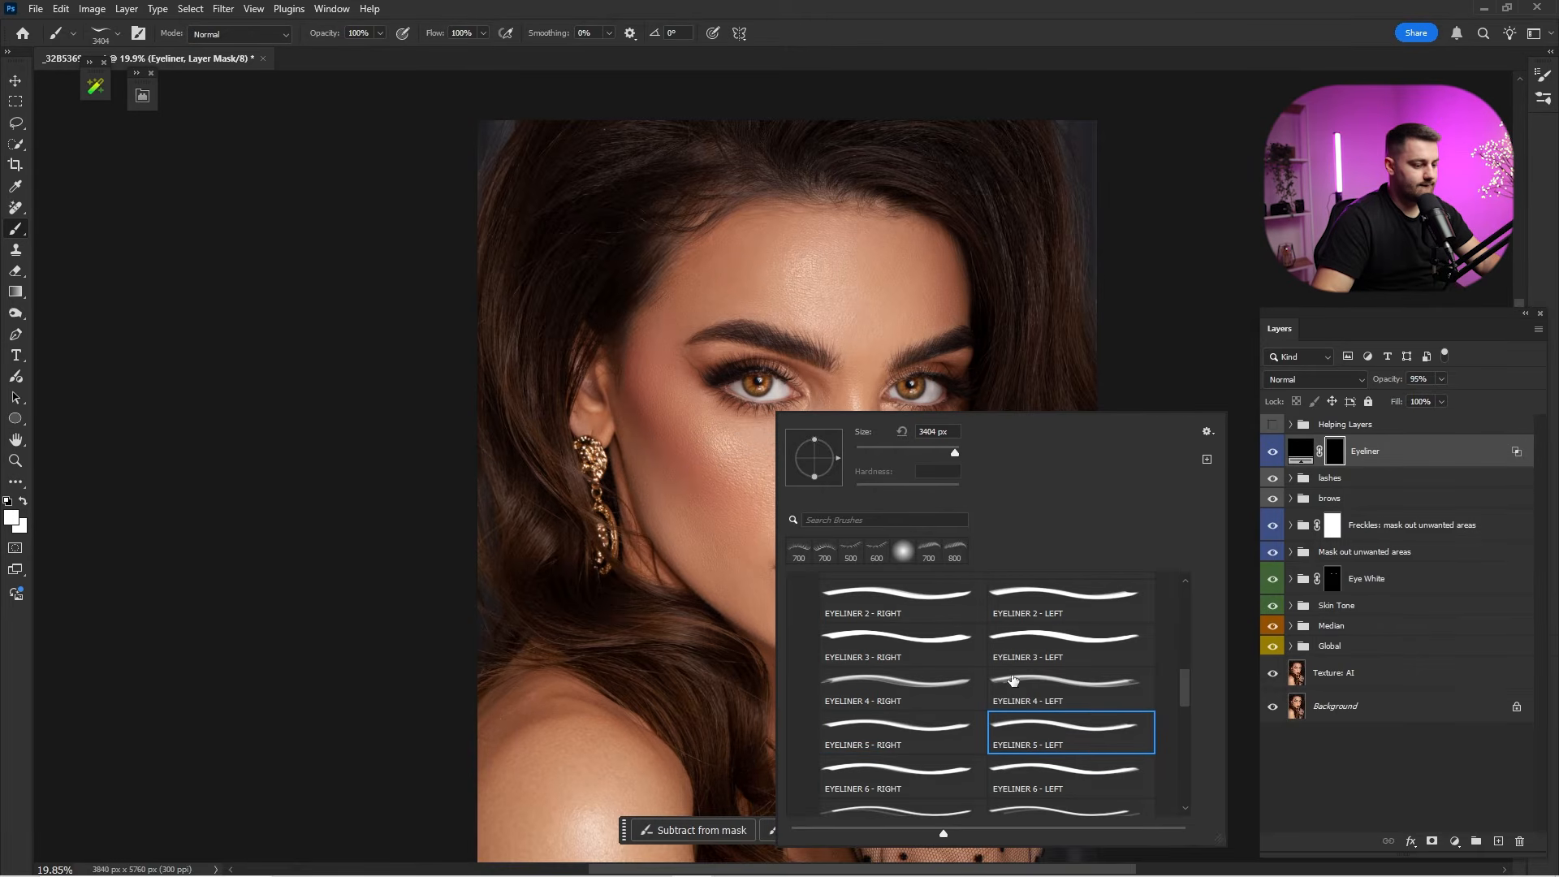
Choose the EYELINER 2 - LEFT brush and reduce it to 800 px over the near eye.
scroll(985, 658, "up", 2)
left_click(1019, 725)
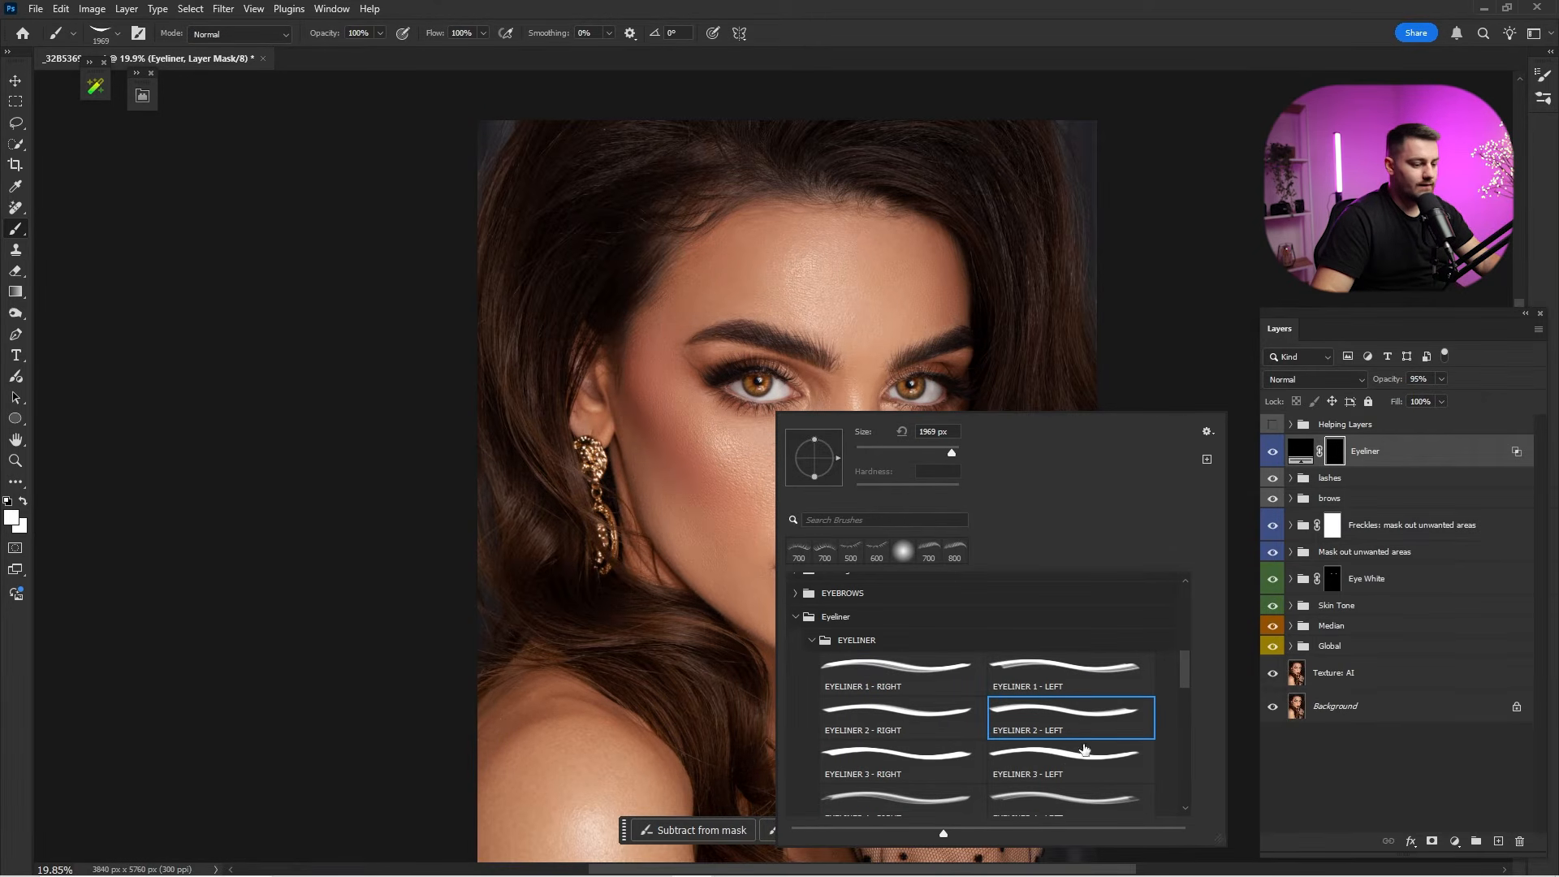
key("z")
left_click_drag(721, 356, 812, 405)
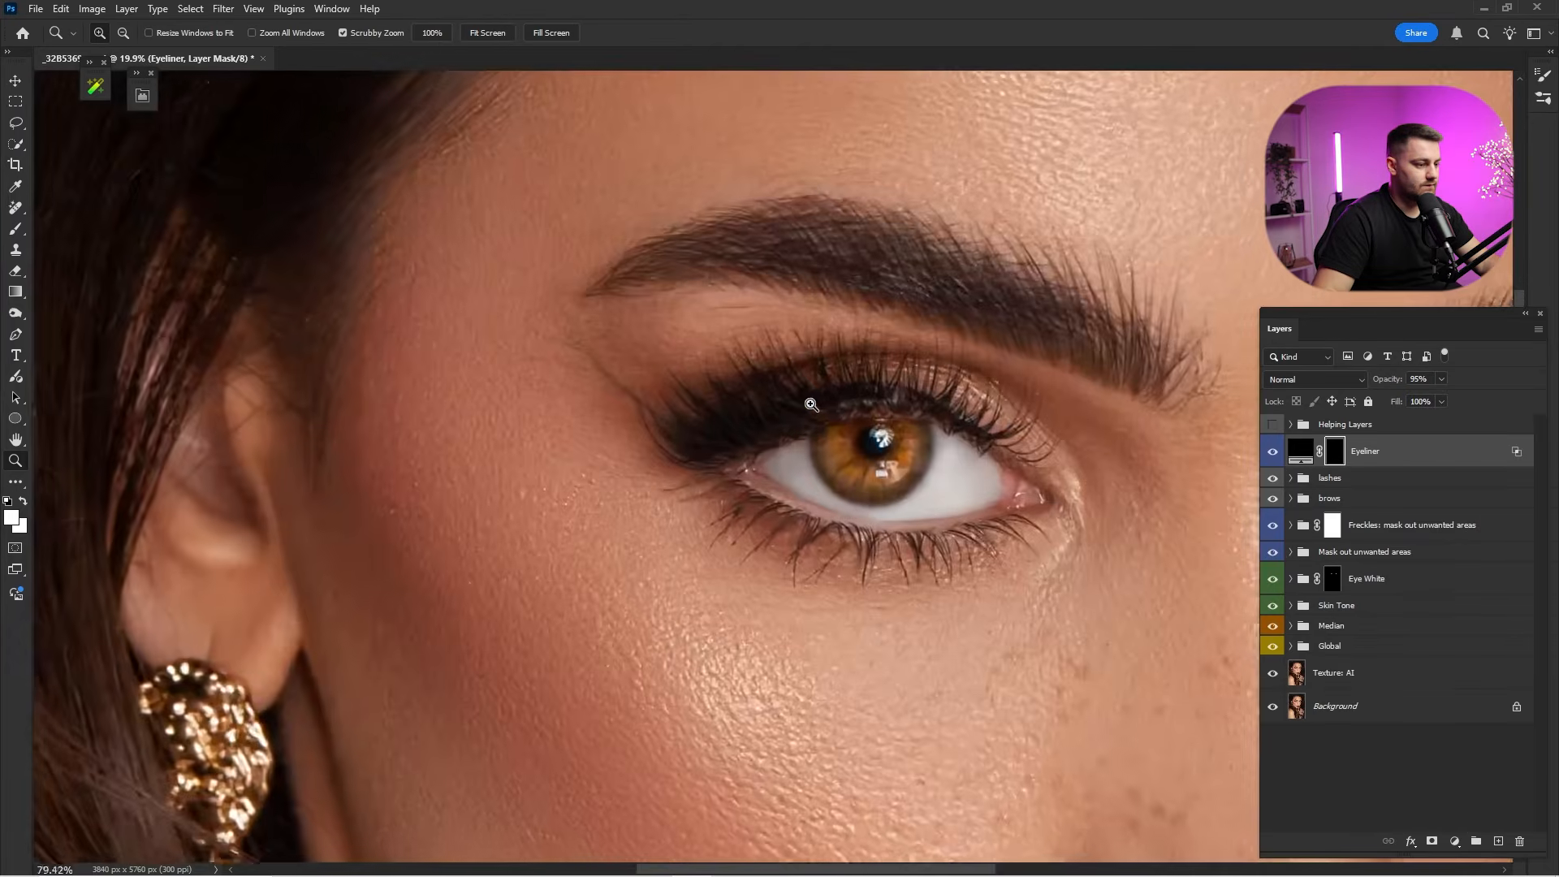
key("b")
key("bracketleft")
key("bracketleft")
key("bracketleft")
key("bracketleft")
key("bracketleft")
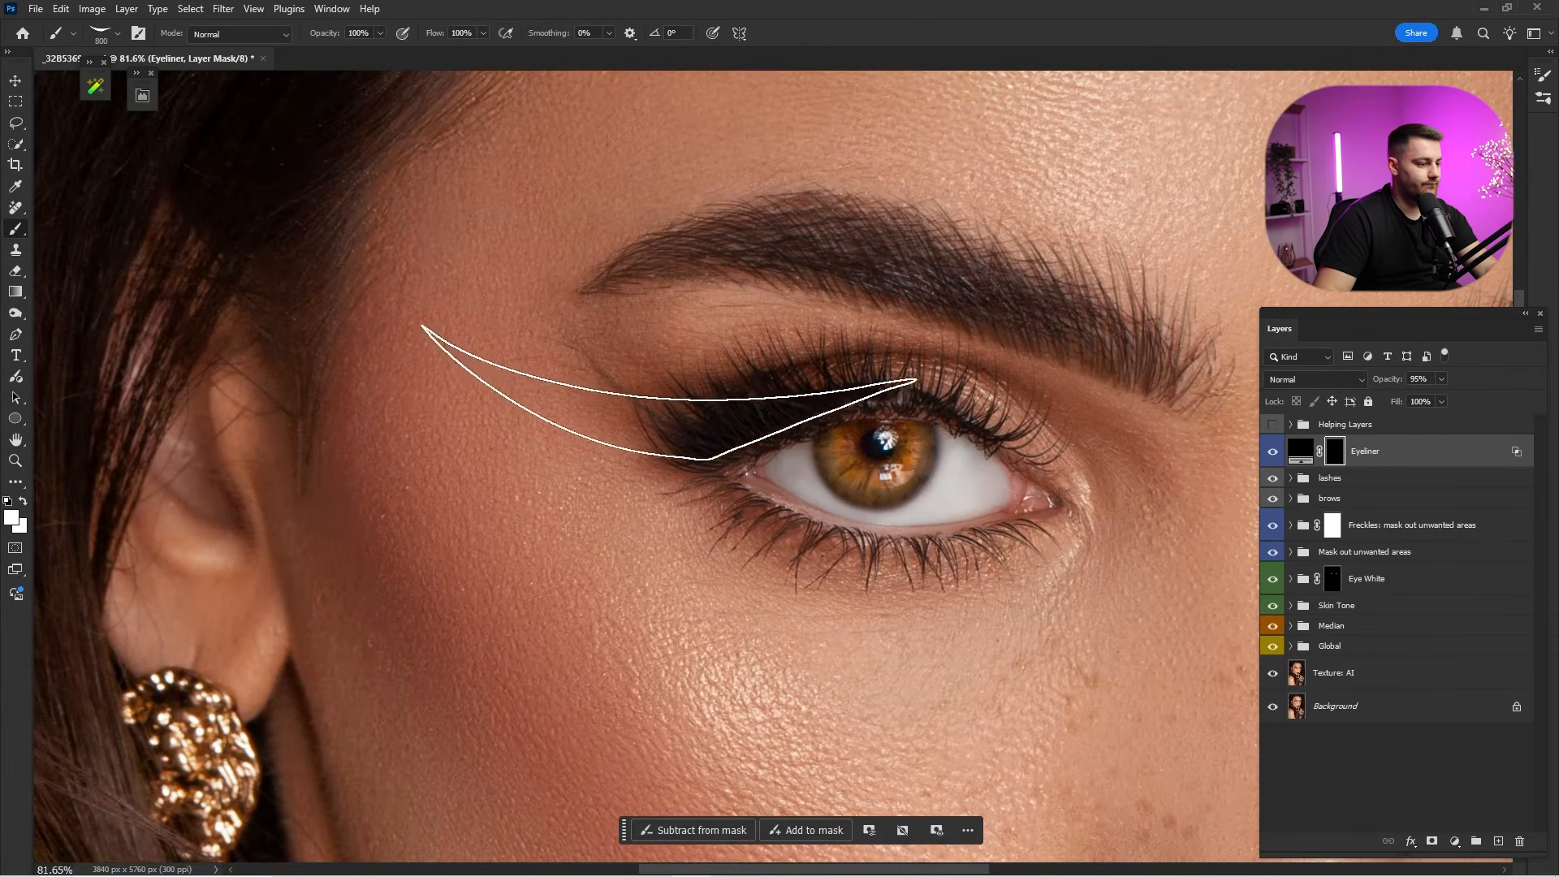
Set the brush to 500 px at a 3° angle and stamp a white wing on the Eyeliner mask at the near eye's outer corner.
key("i")
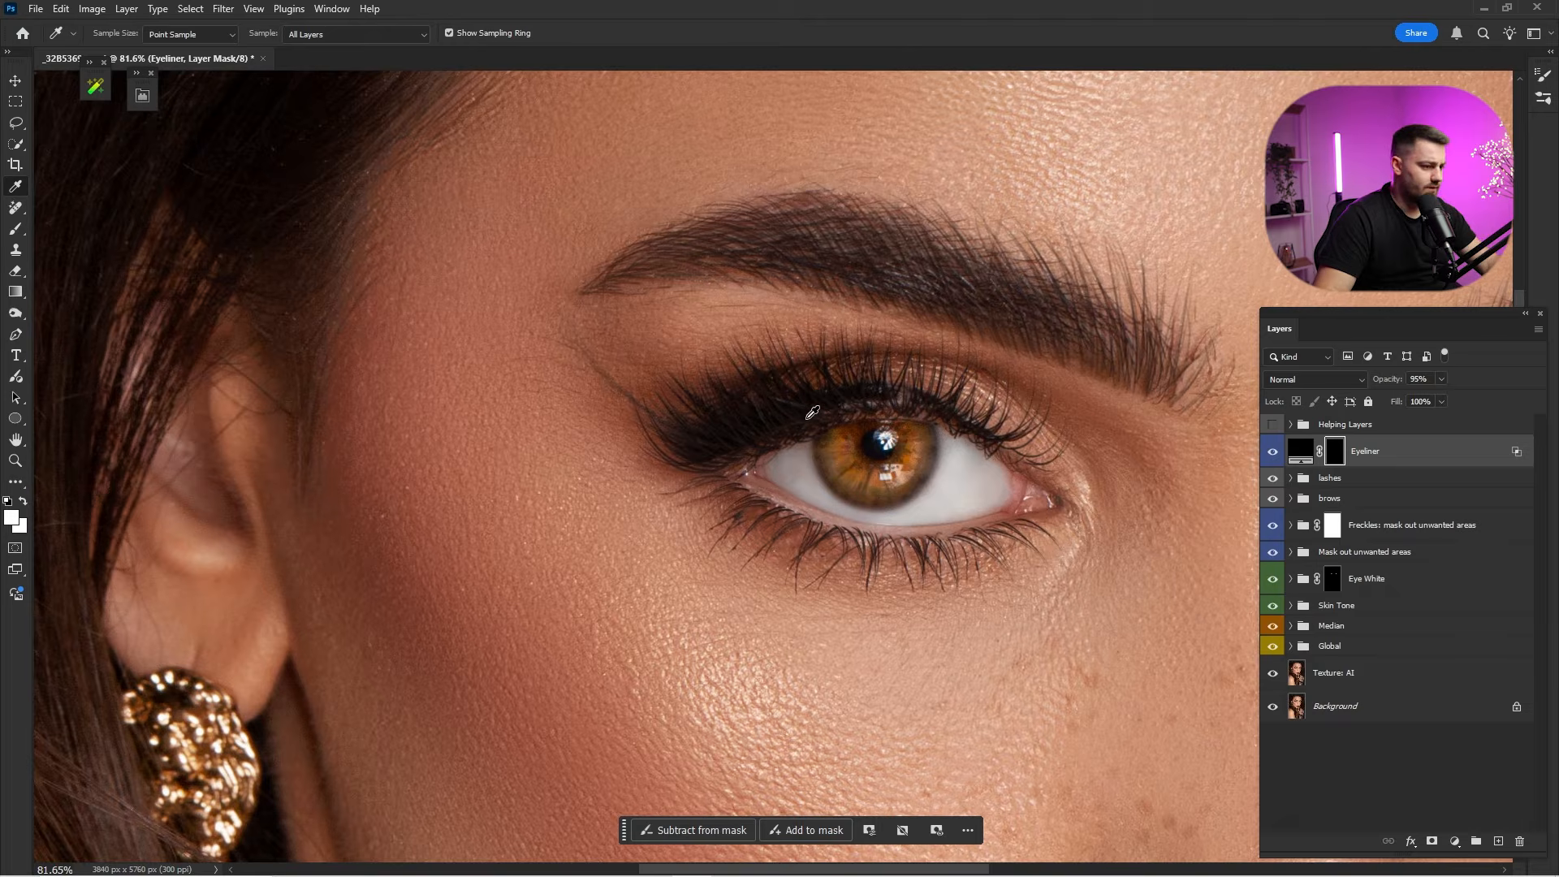
key("b")
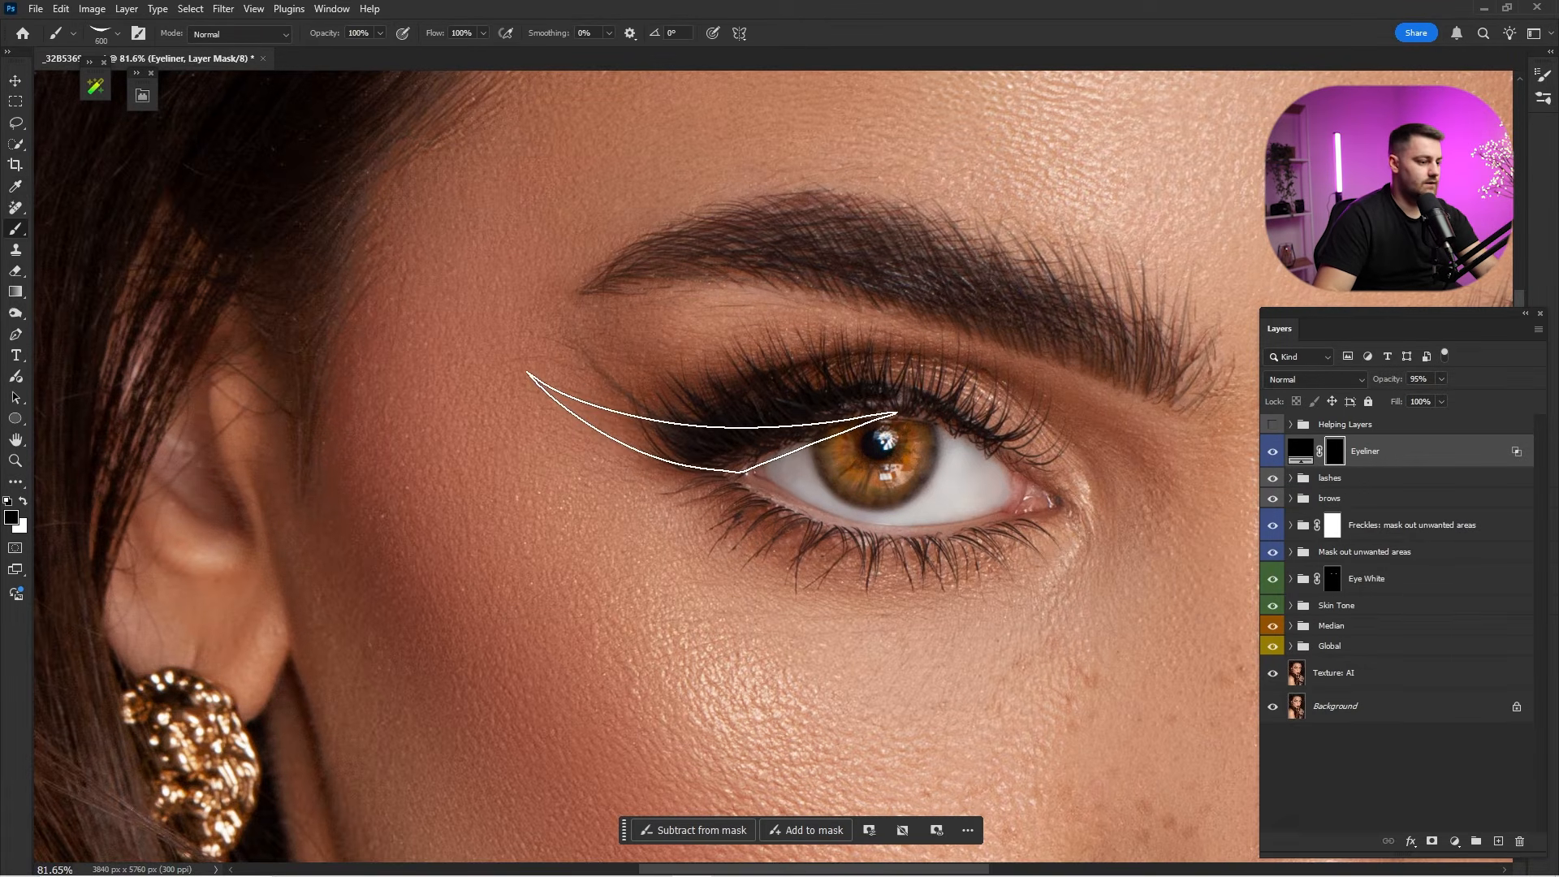
key("Left")
key("Left")
key("Left")
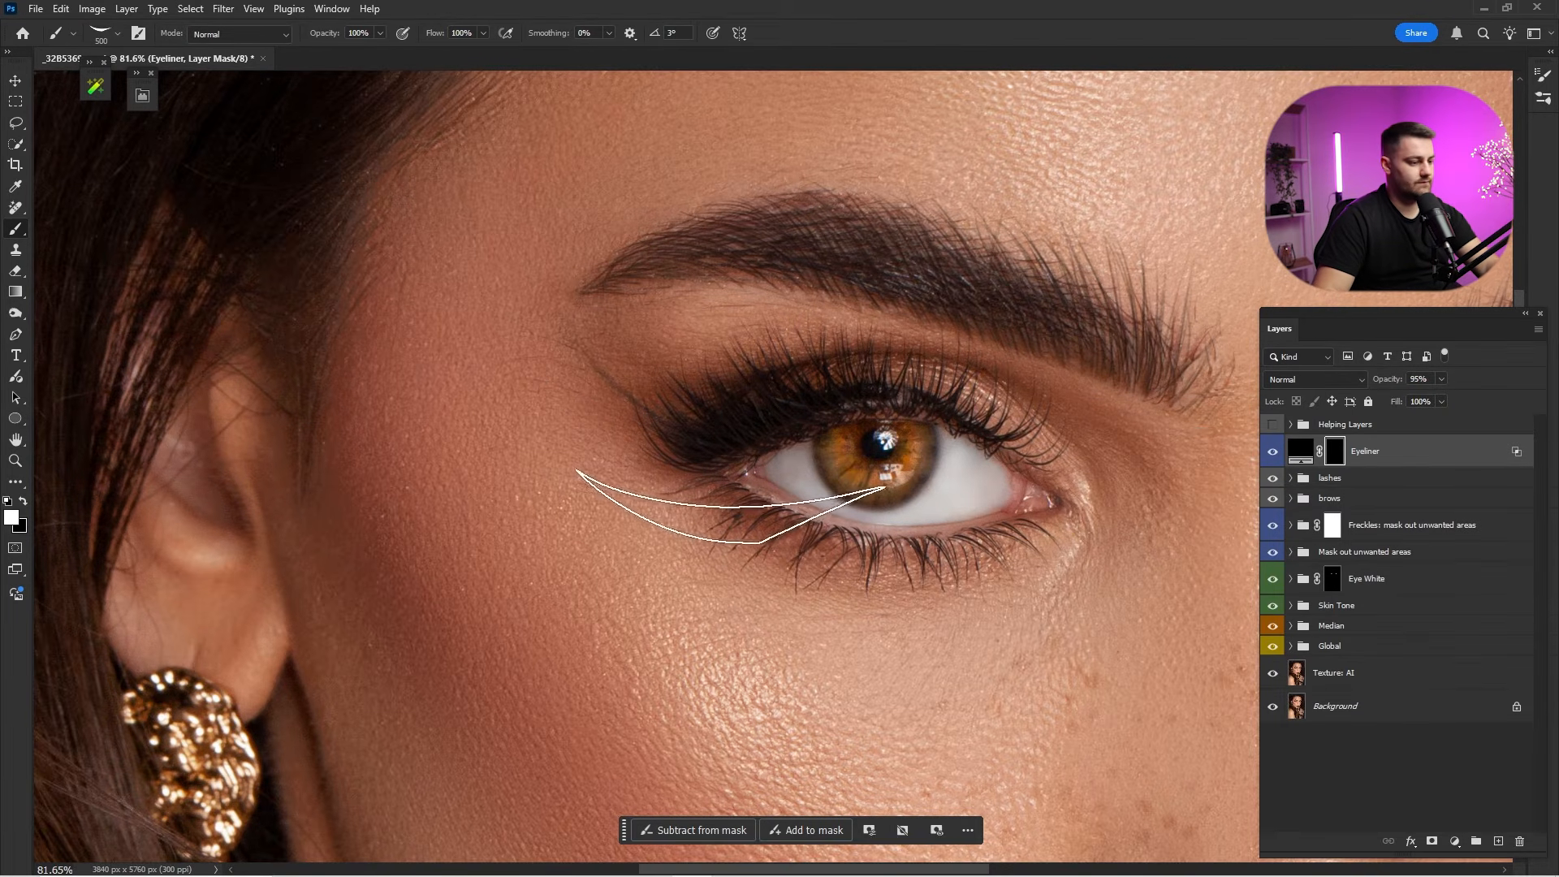
left_click(696, 419)
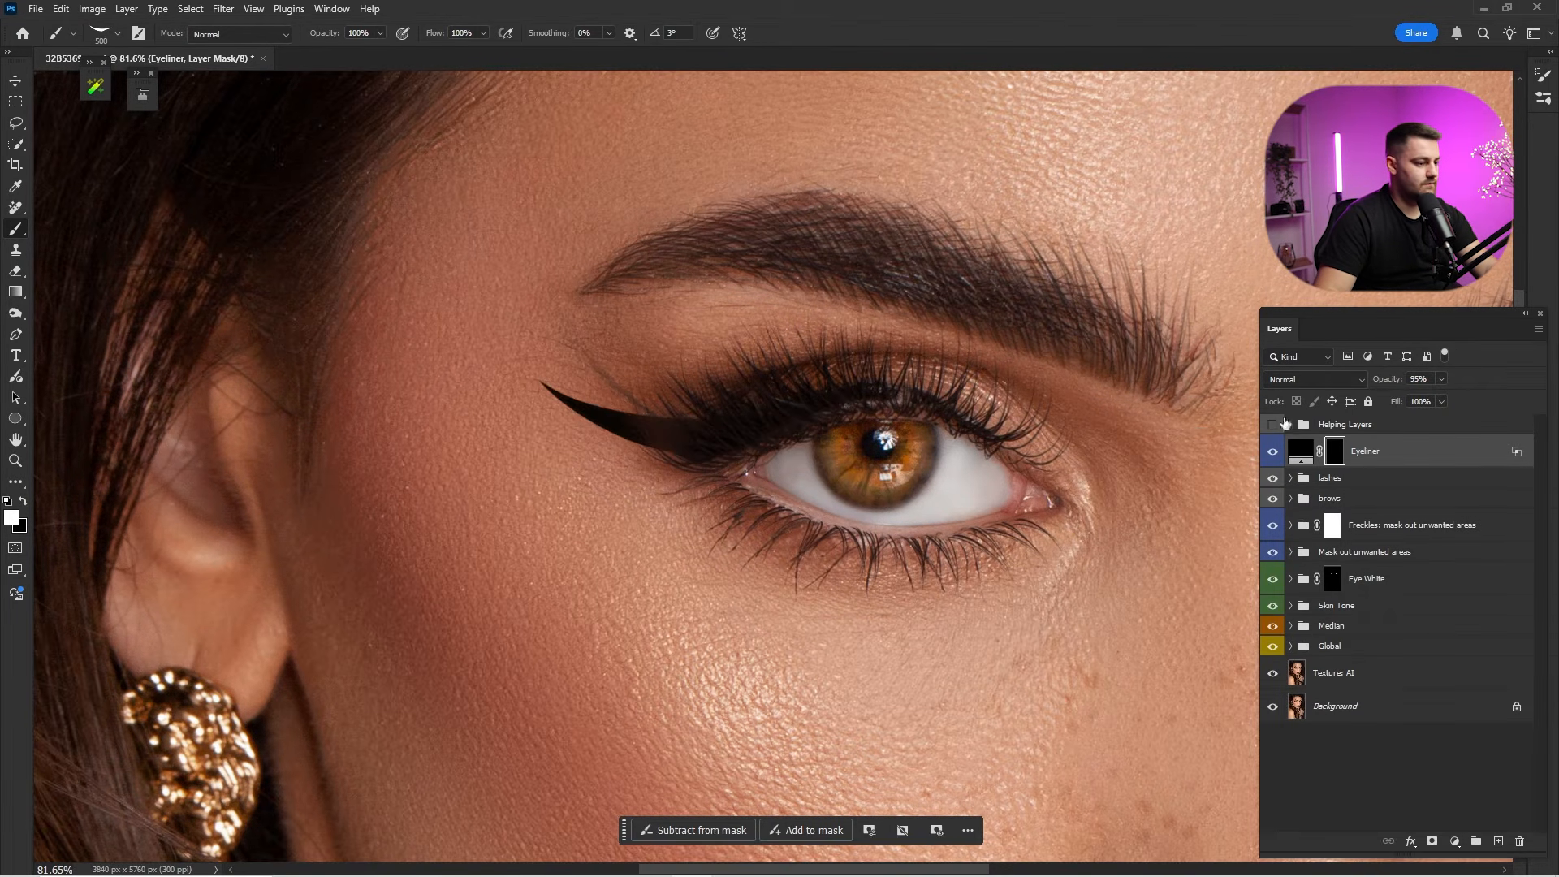
Examine the near eye's eyeliner wing up close and in the full portrait.
key("z")
mouse_move(863, 379)
left_mouse_down()
mouse_move(845, 396)
mouse_move(974, 398)
left_mouse_up()
key("b")
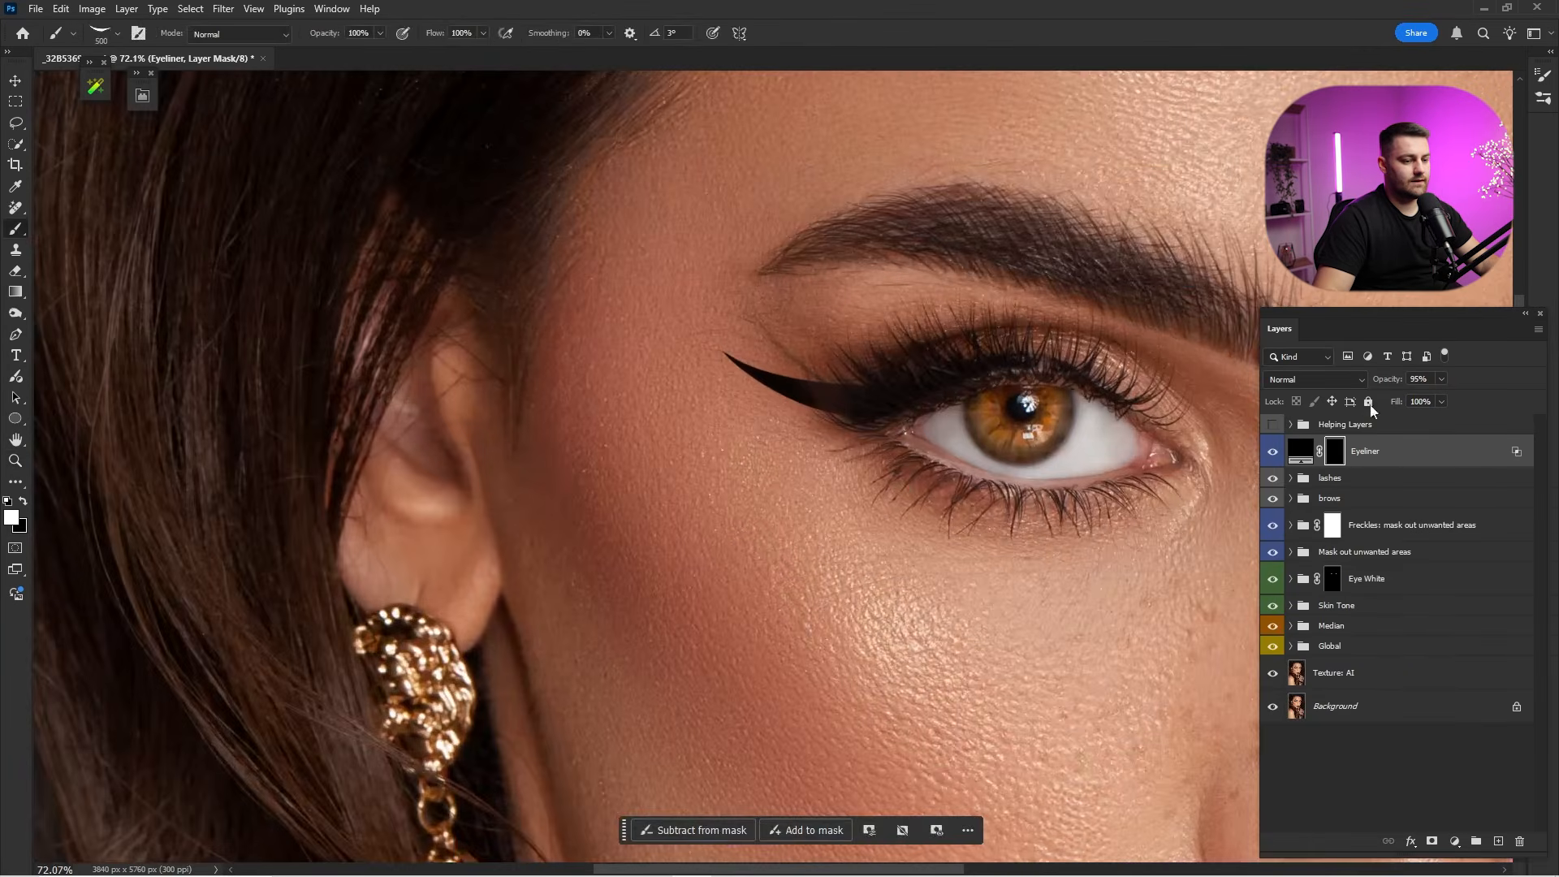
key("ctrl+0")
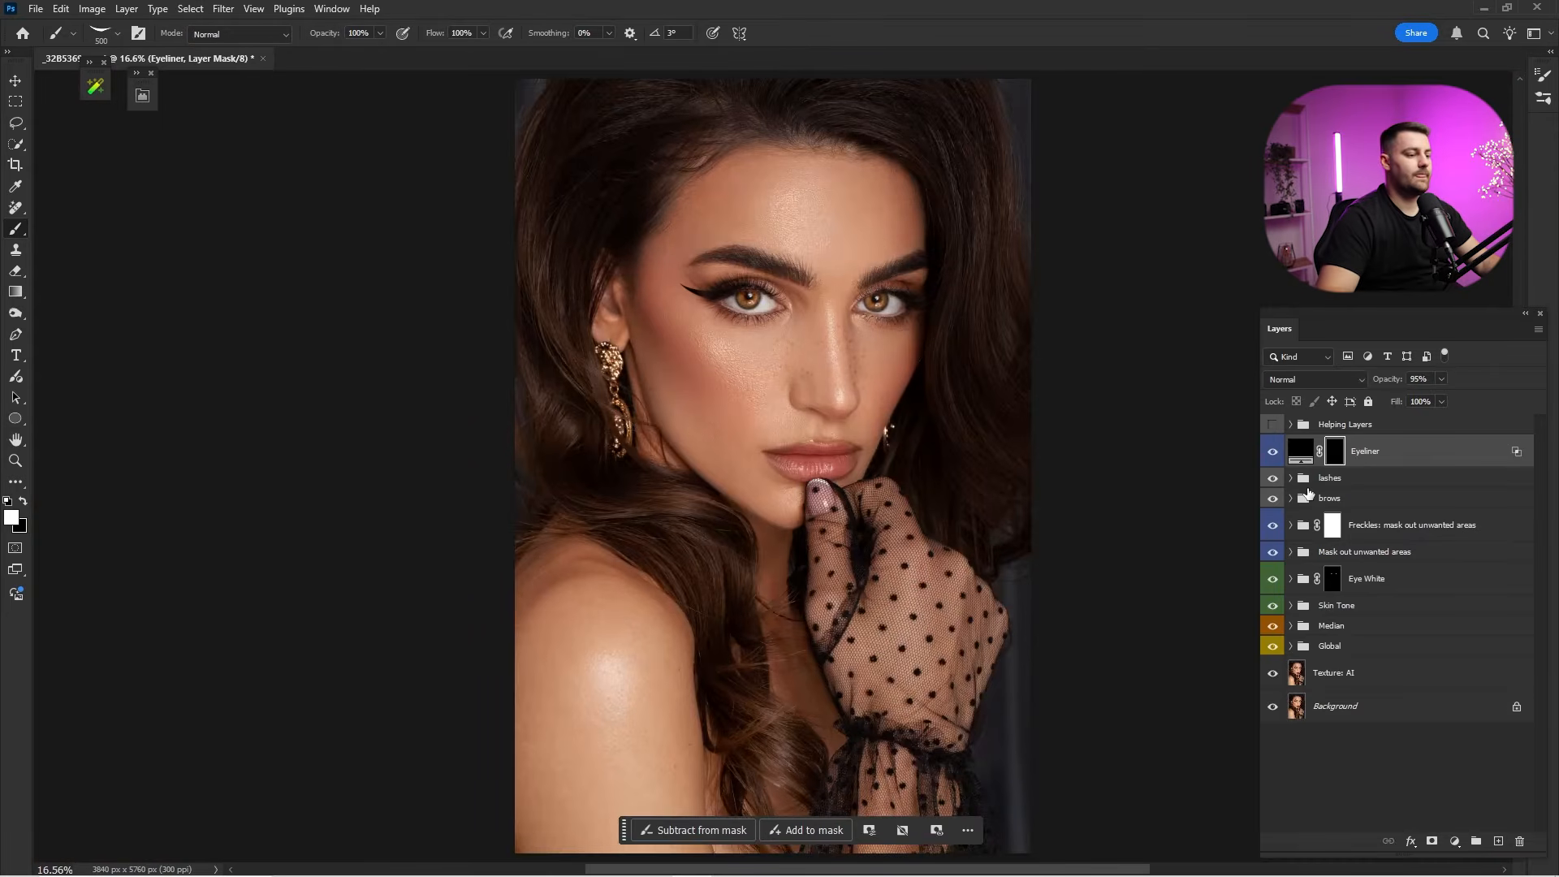
key("z")
left_click_drag(699, 278, 837, 309)
key("b")
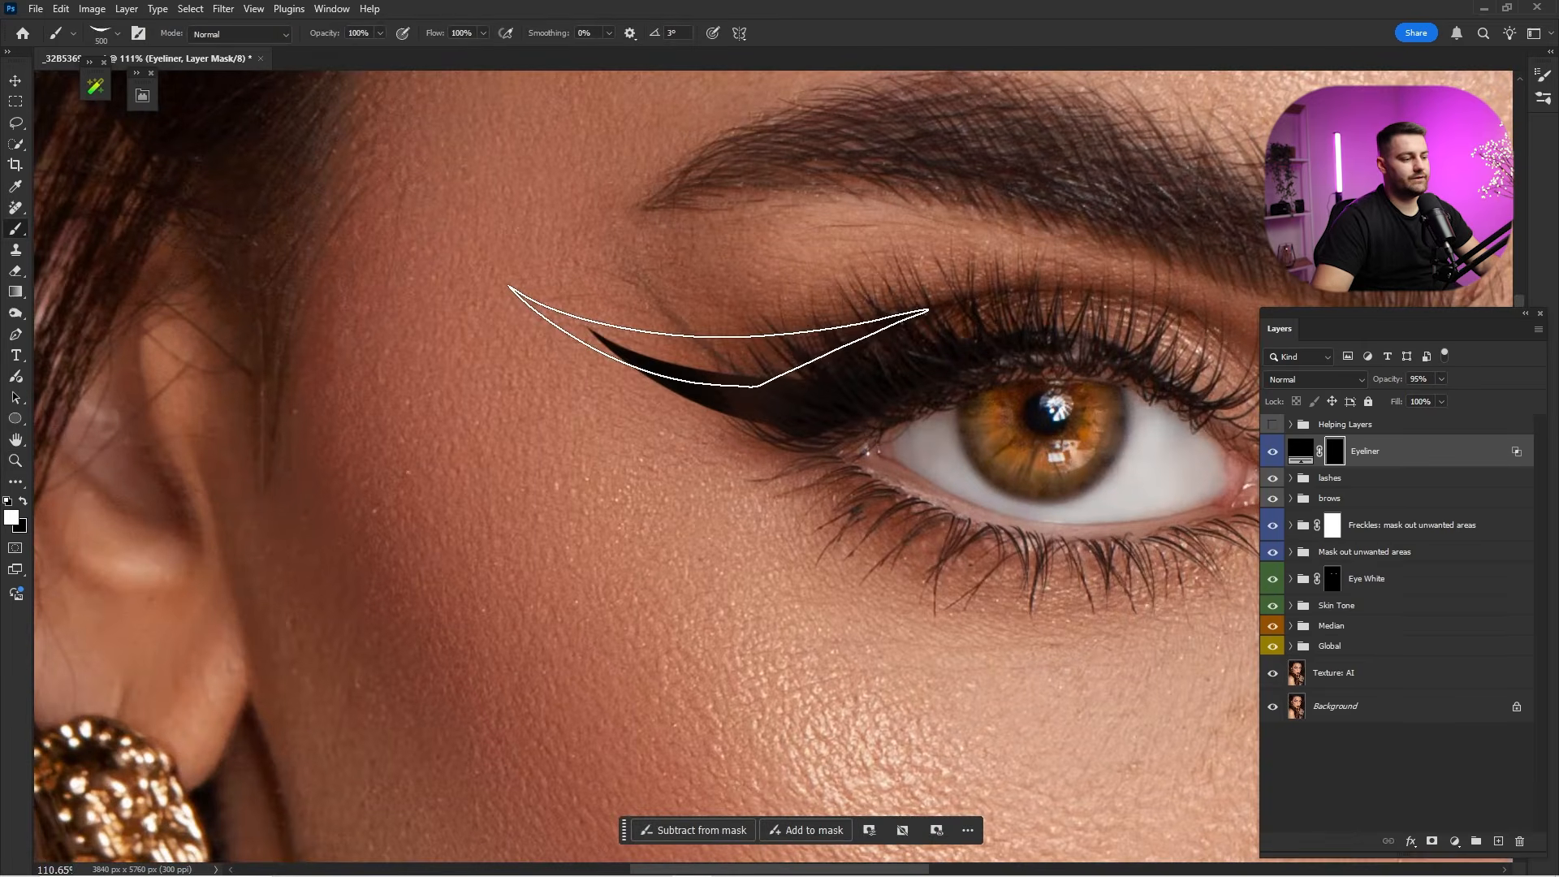
key("ctrl+0")
key("z")
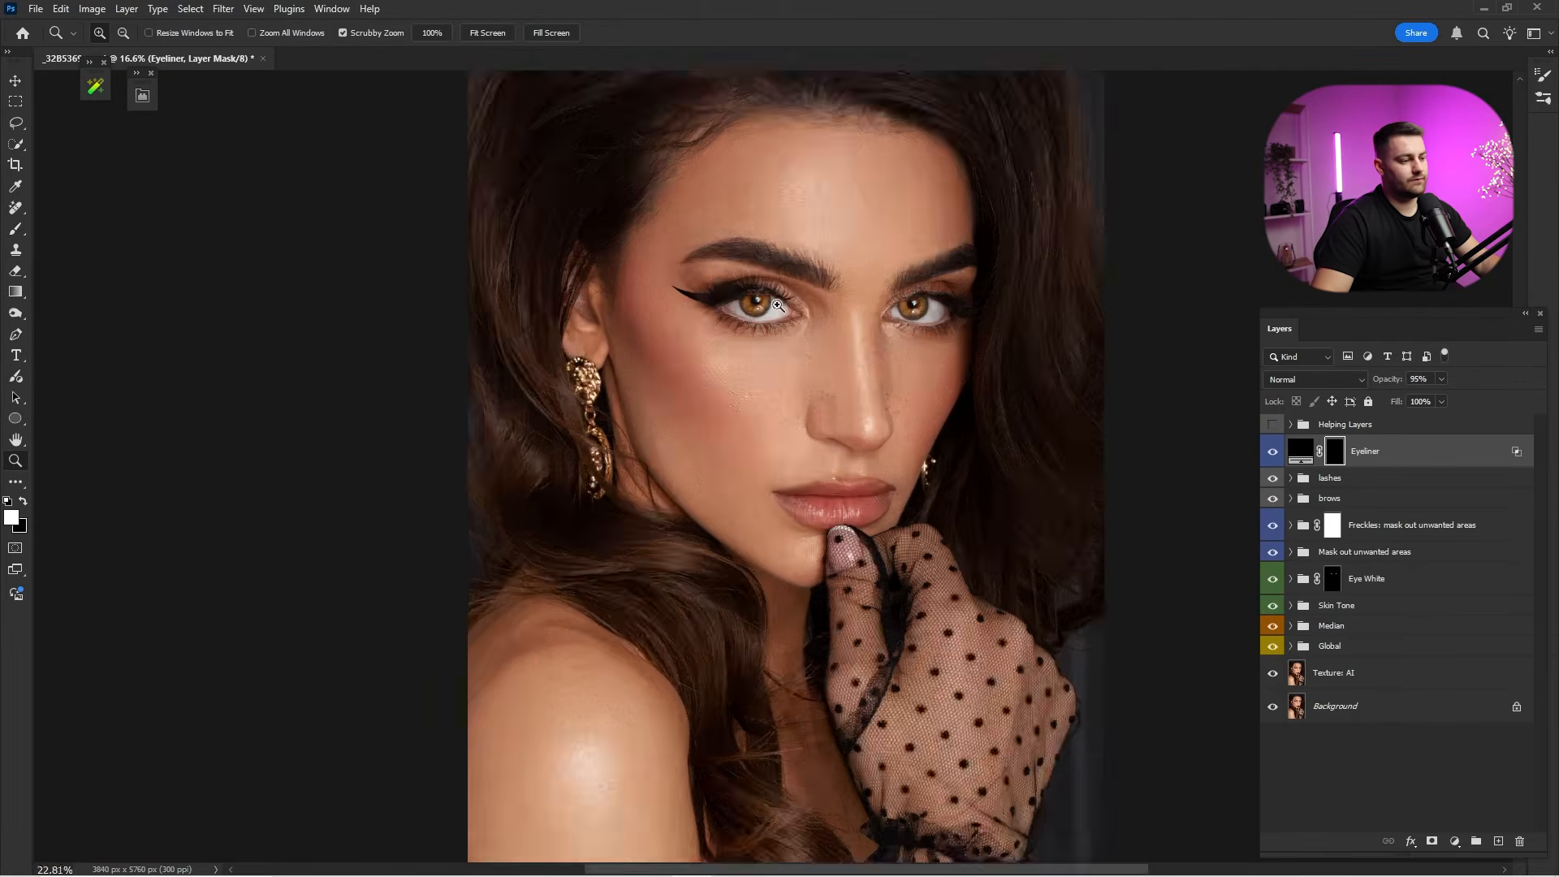
left_click_drag(731, 291, 780, 341)
key("b")
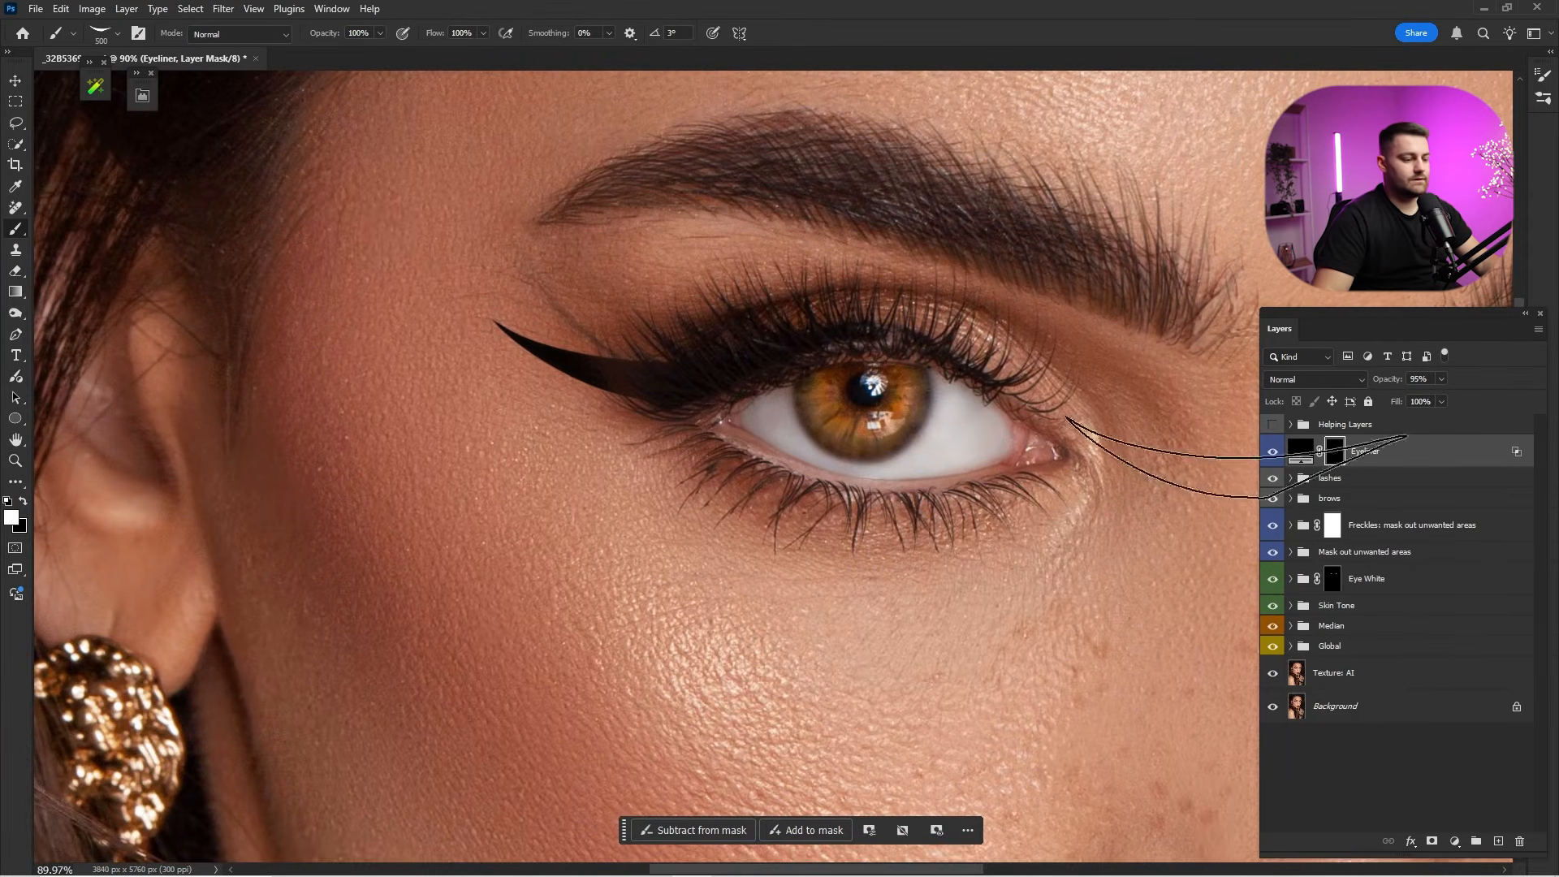
Duplicate the Eyeliner layer and flip the copy horizontally with Free Transform.
key("z")
left_click_drag(926, 389, 889, 390)
key("b")
left_click_drag(767, 383, 639, 383)
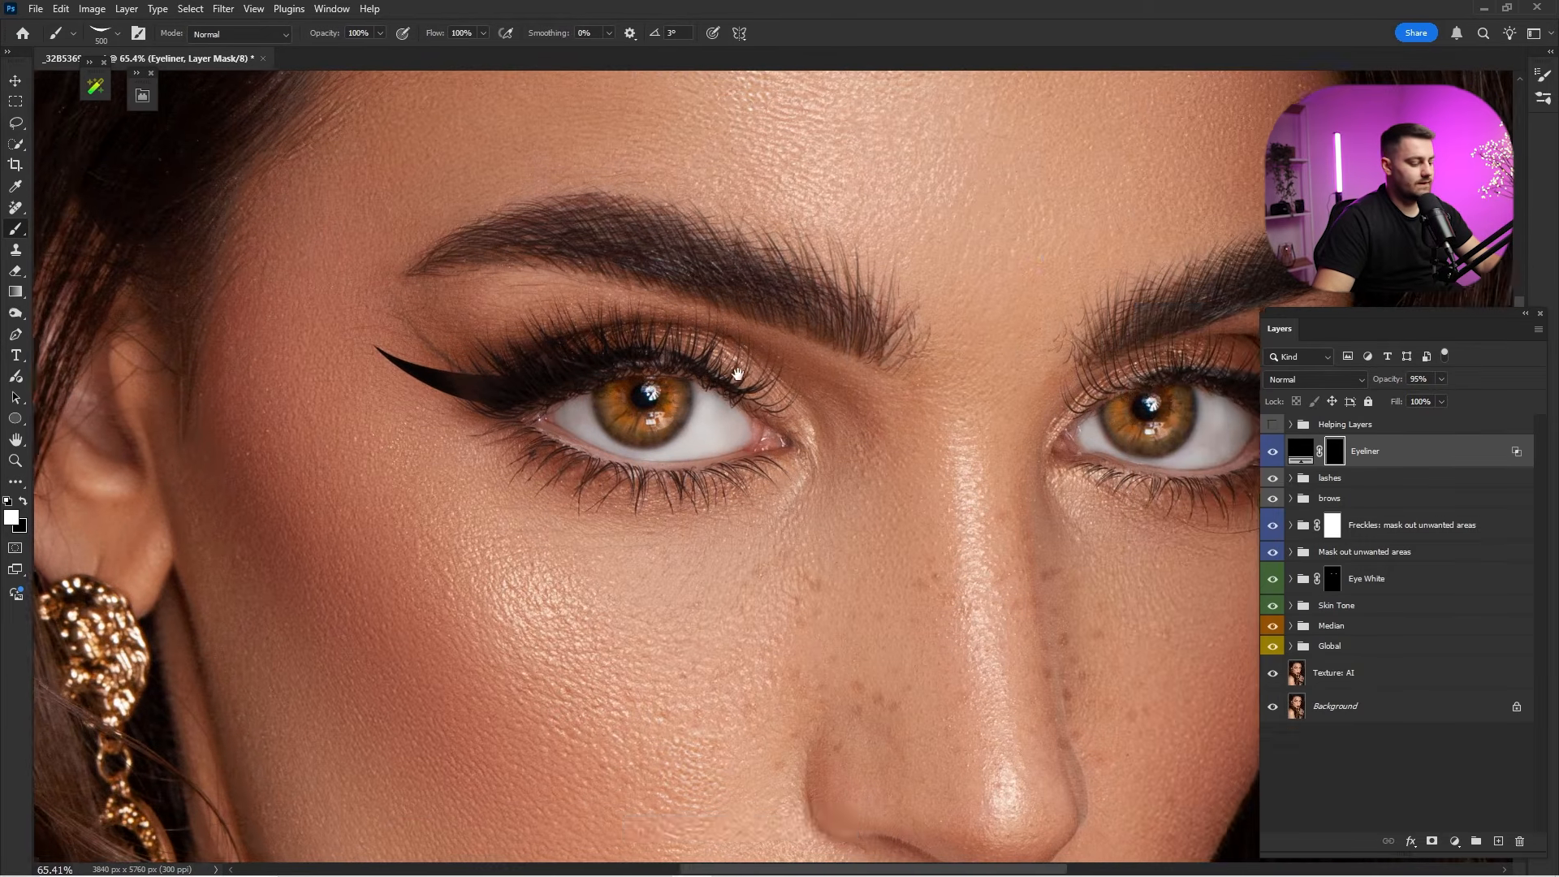
left_click_drag(1394, 457, 1499, 841)
left_click_drag(932, 389, 906, 395)
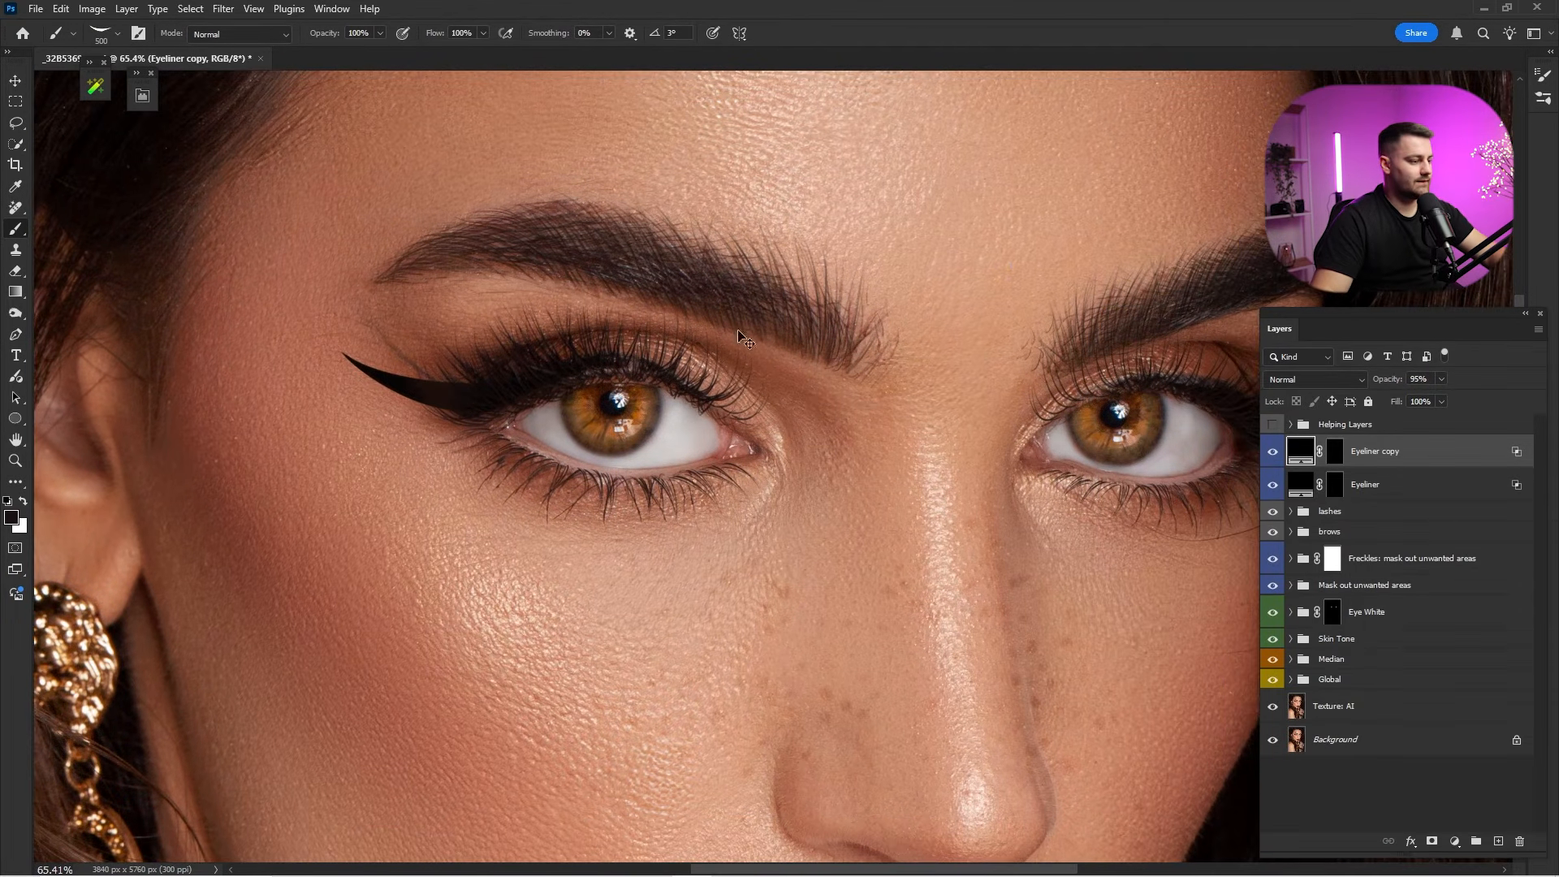
key("ctrl+t")
right_click(540, 398)
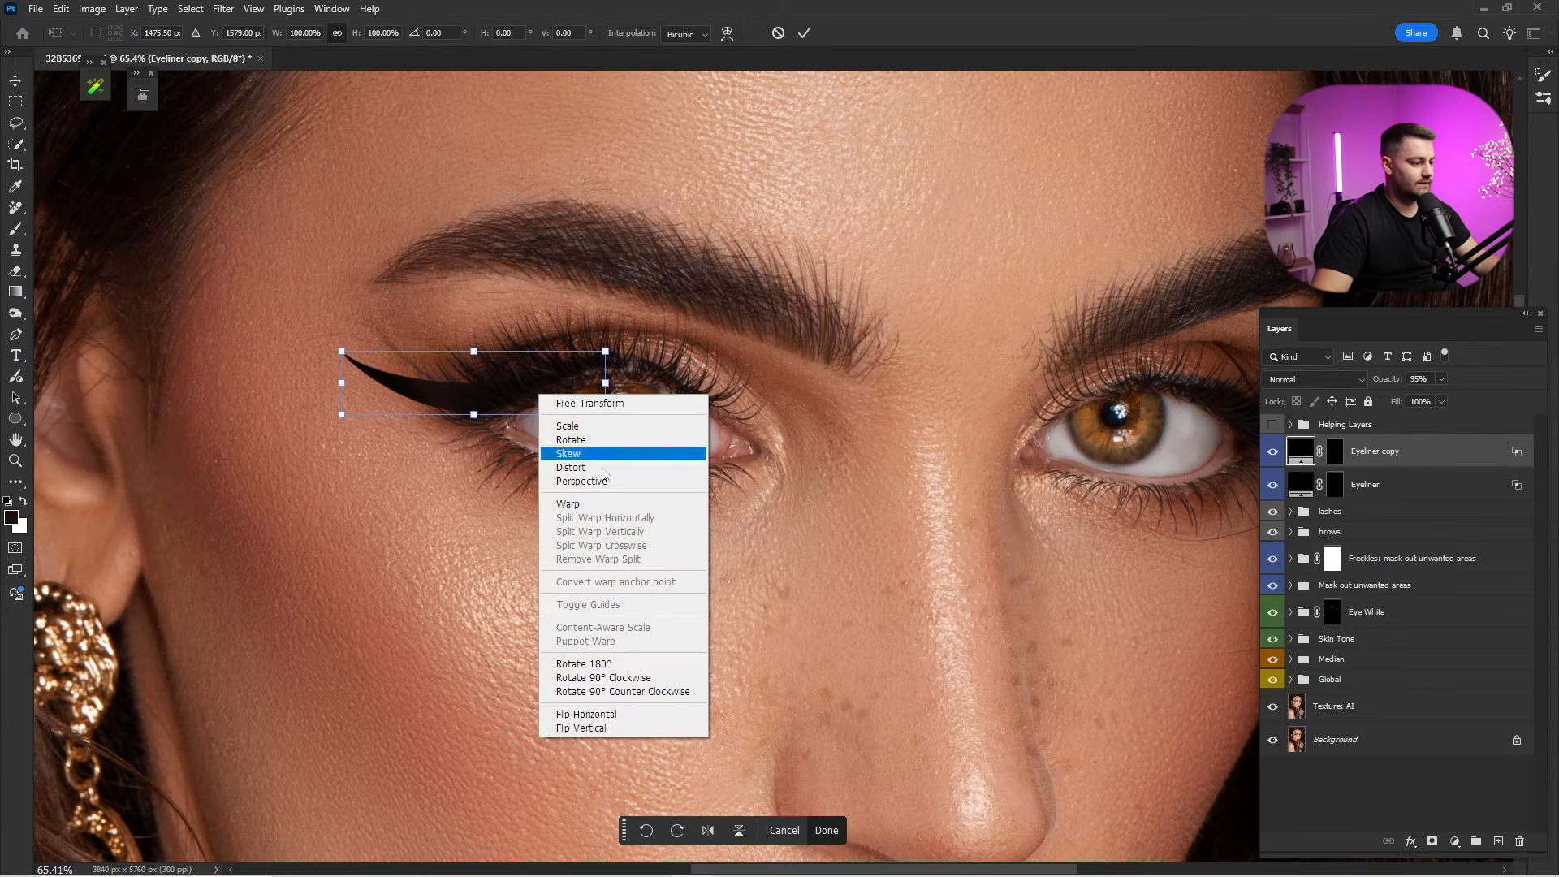
left_click(626, 713)
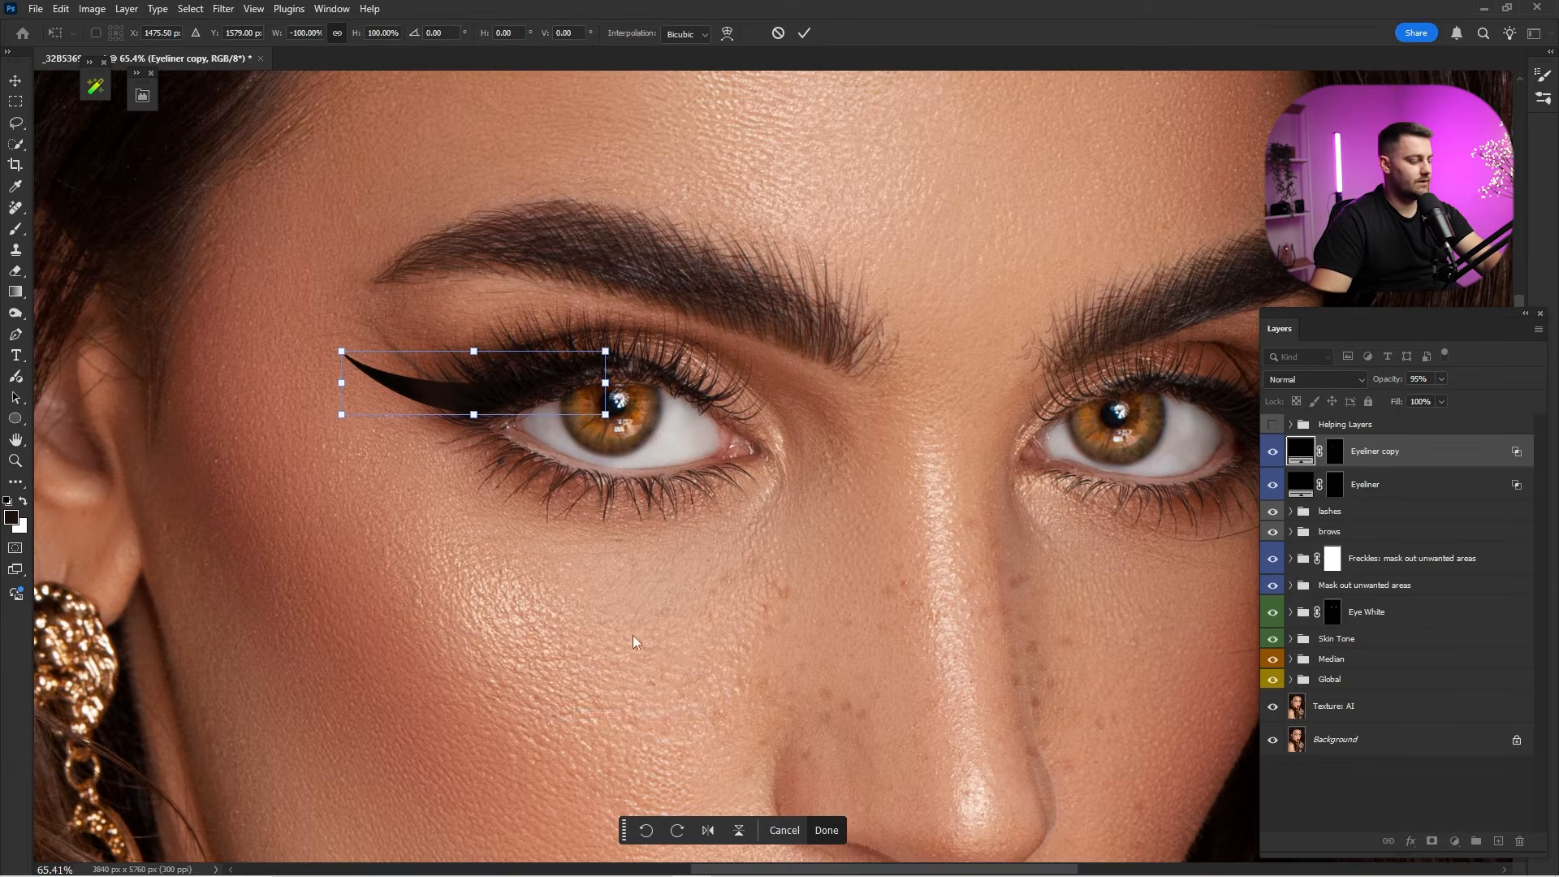
key("Return")
Move the flipped eyeliner copy over to the far eye, view it in the full portrait, and delete the copied layer.
key("v")
mouse_move(567, 409)
left_mouse_down()
mouse_move(829, 418)
mouse_move(551, 446)
left_mouse_up()
left_click_drag(561, 424, 1133, 448)
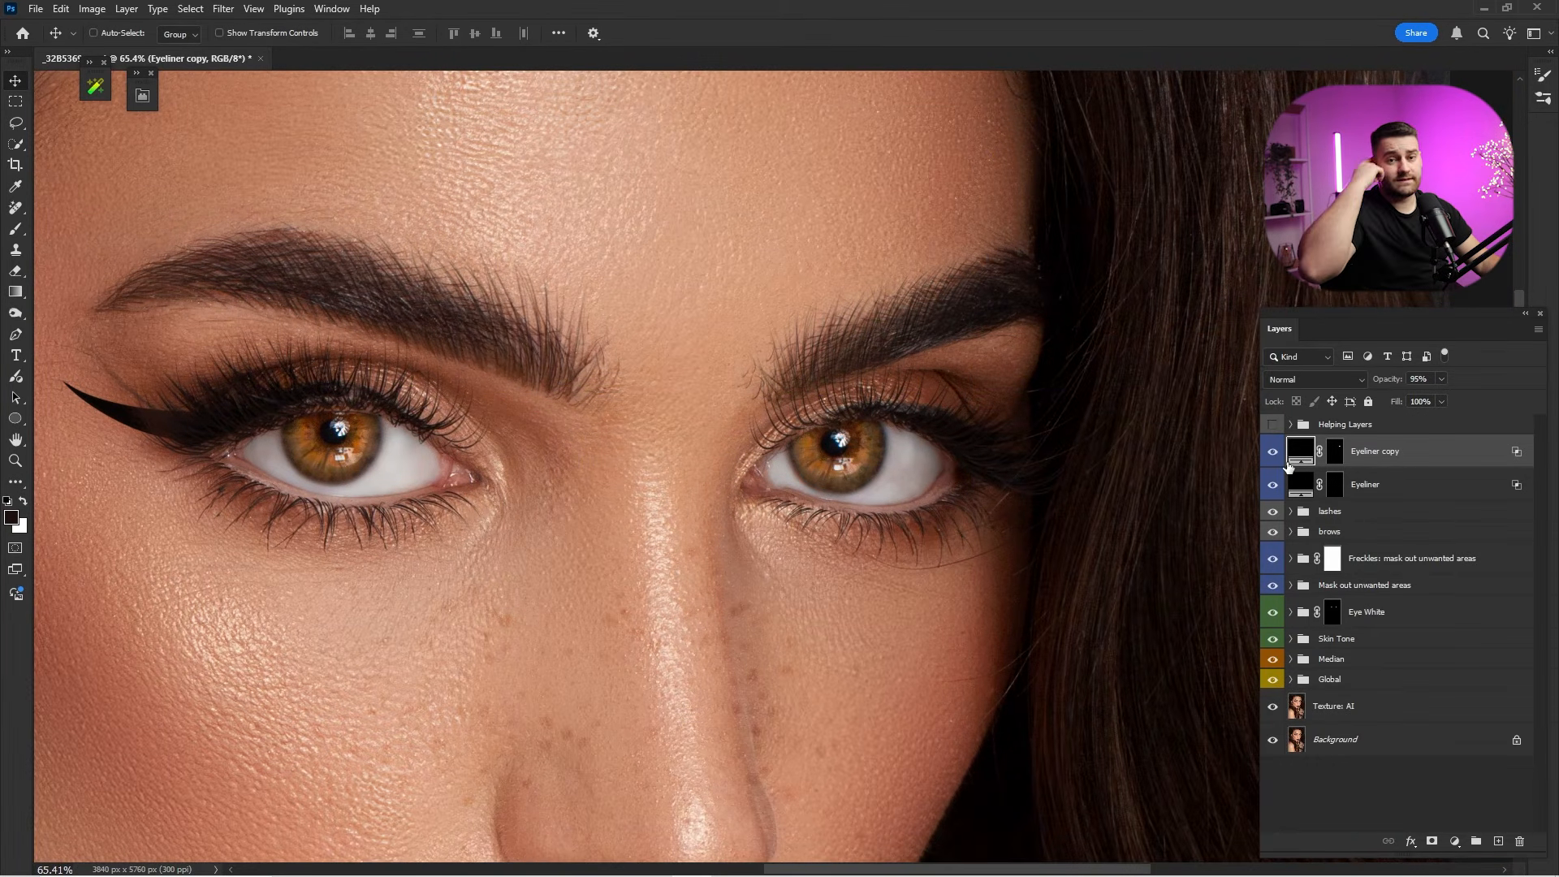
key("ctrl+0")
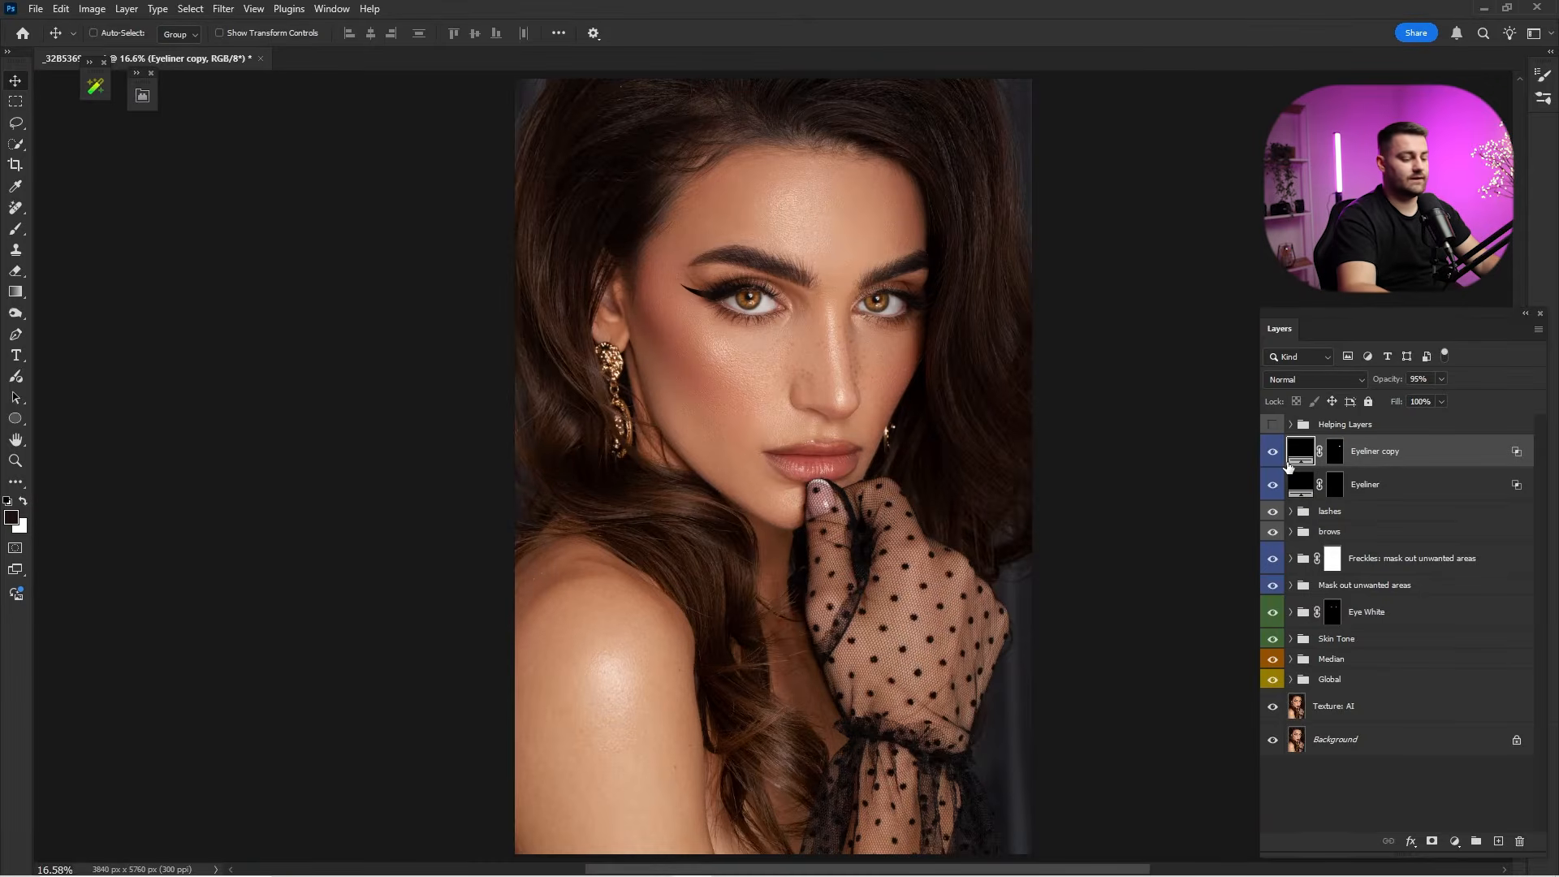
key("Delete")
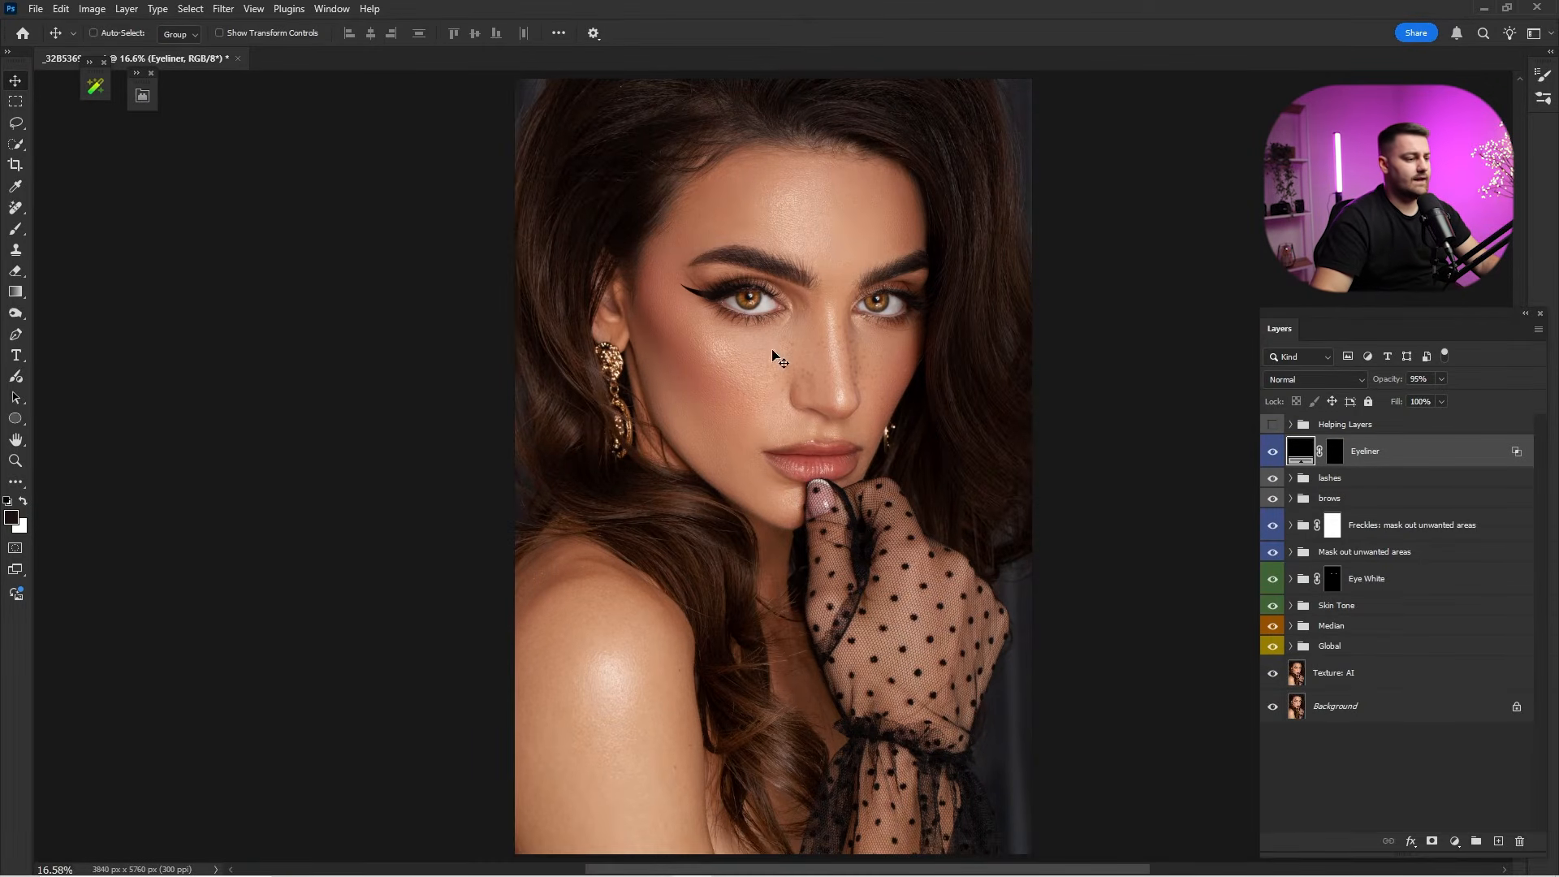
Unlink the Eyeliner mask, then rotate it clockwise and shift it so the wing angles up from the near eye's lash line.
left_click_drag(696, 297, 846, 423)
left_click_drag(846, 418, 889, 418)
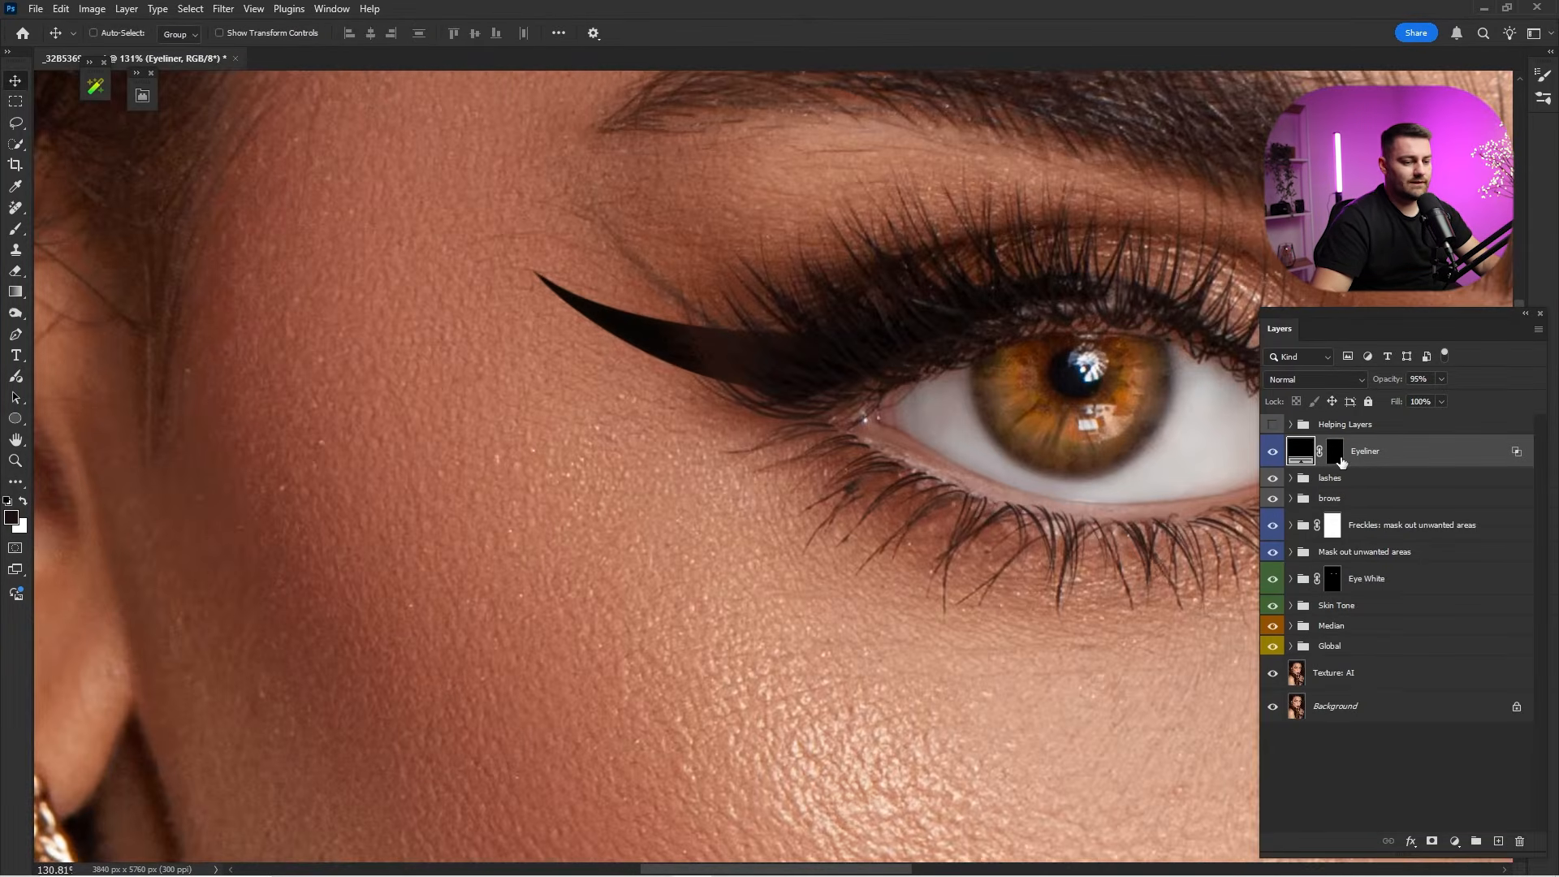
left_click(1339, 459)
key("ctrl+t")
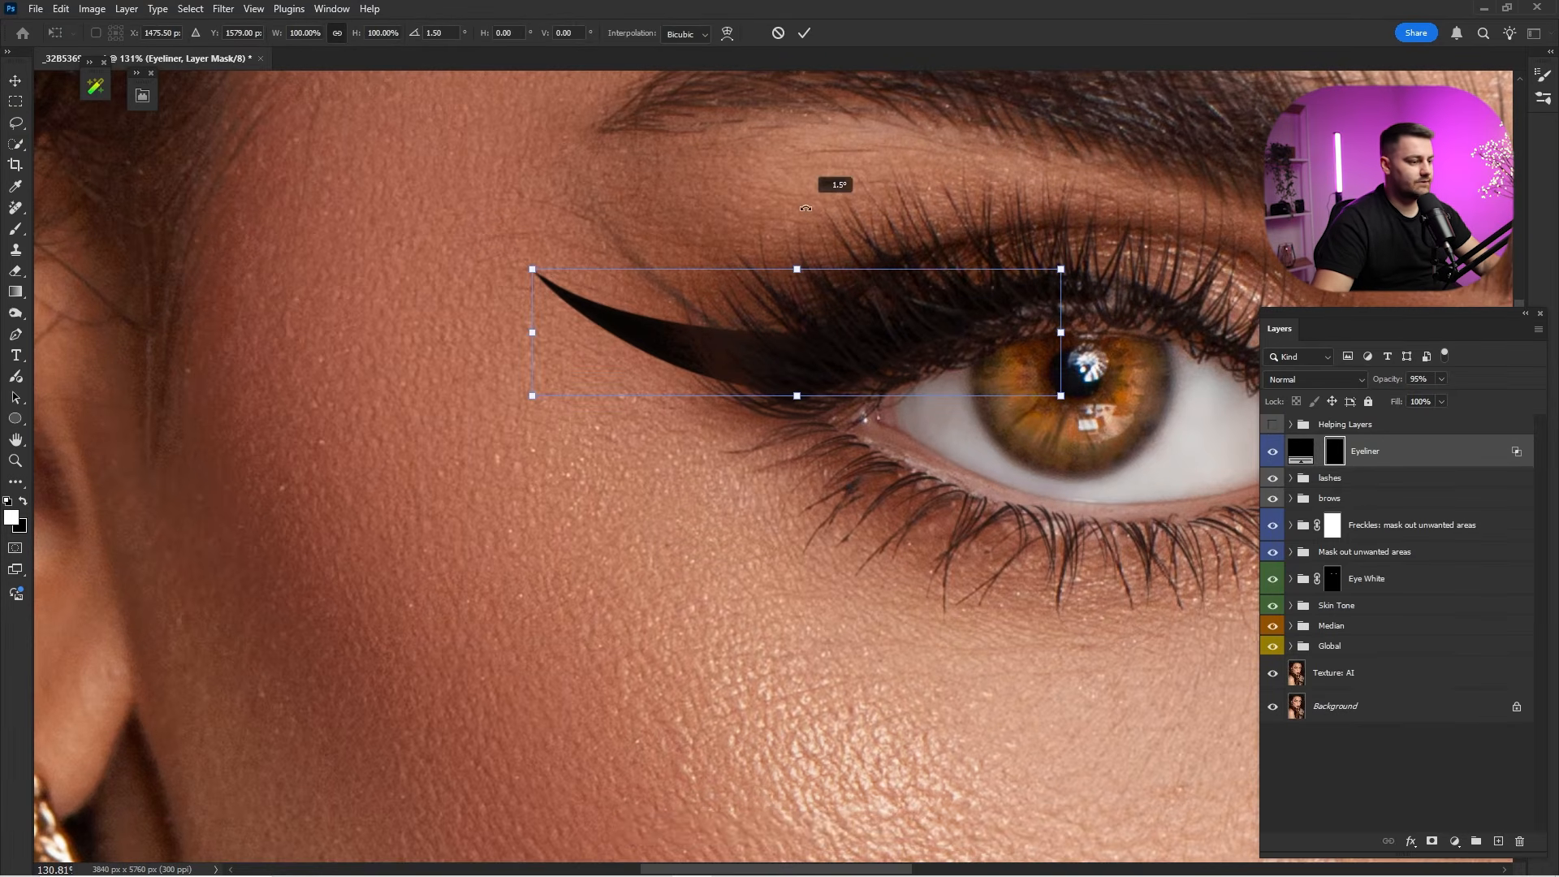
left_click_drag(804, 203, 842, 232)
mouse_move(826, 340)
left_mouse_down()
mouse_move(905, 288)
mouse_move(837, 333)
left_mouse_up()
left_click_drag(1021, 247, 1015, 231)
left_click_drag(836, 327, 825, 316)
left_click_drag(951, 245, 950, 251)
key("Return")
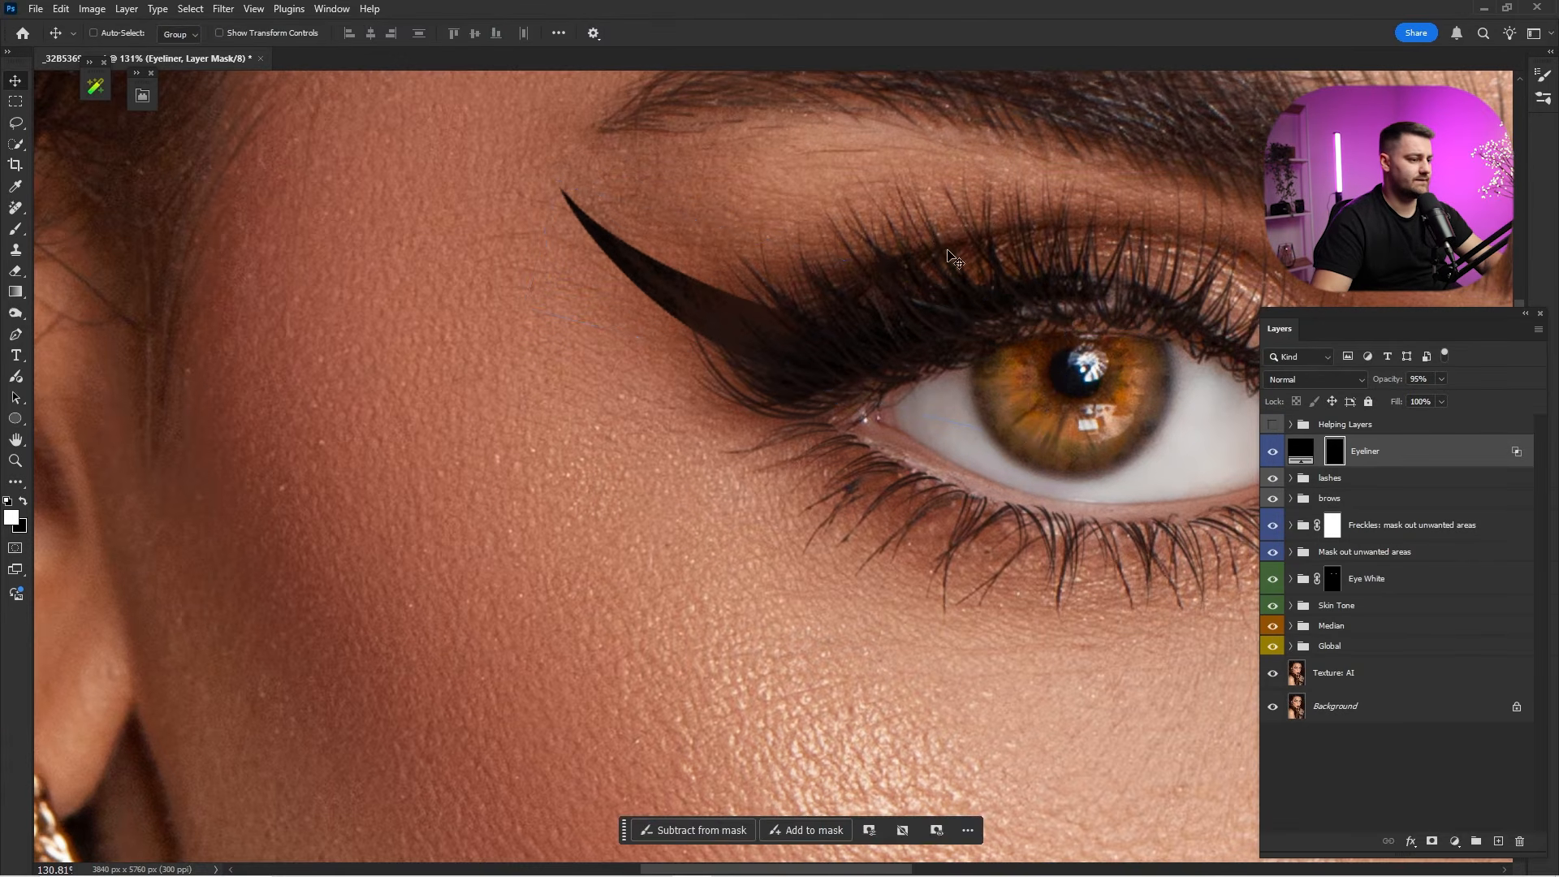
Compare the near eye with the Eyeliner layer hidden and shown, in full view and up close.
key("ctrl+0")
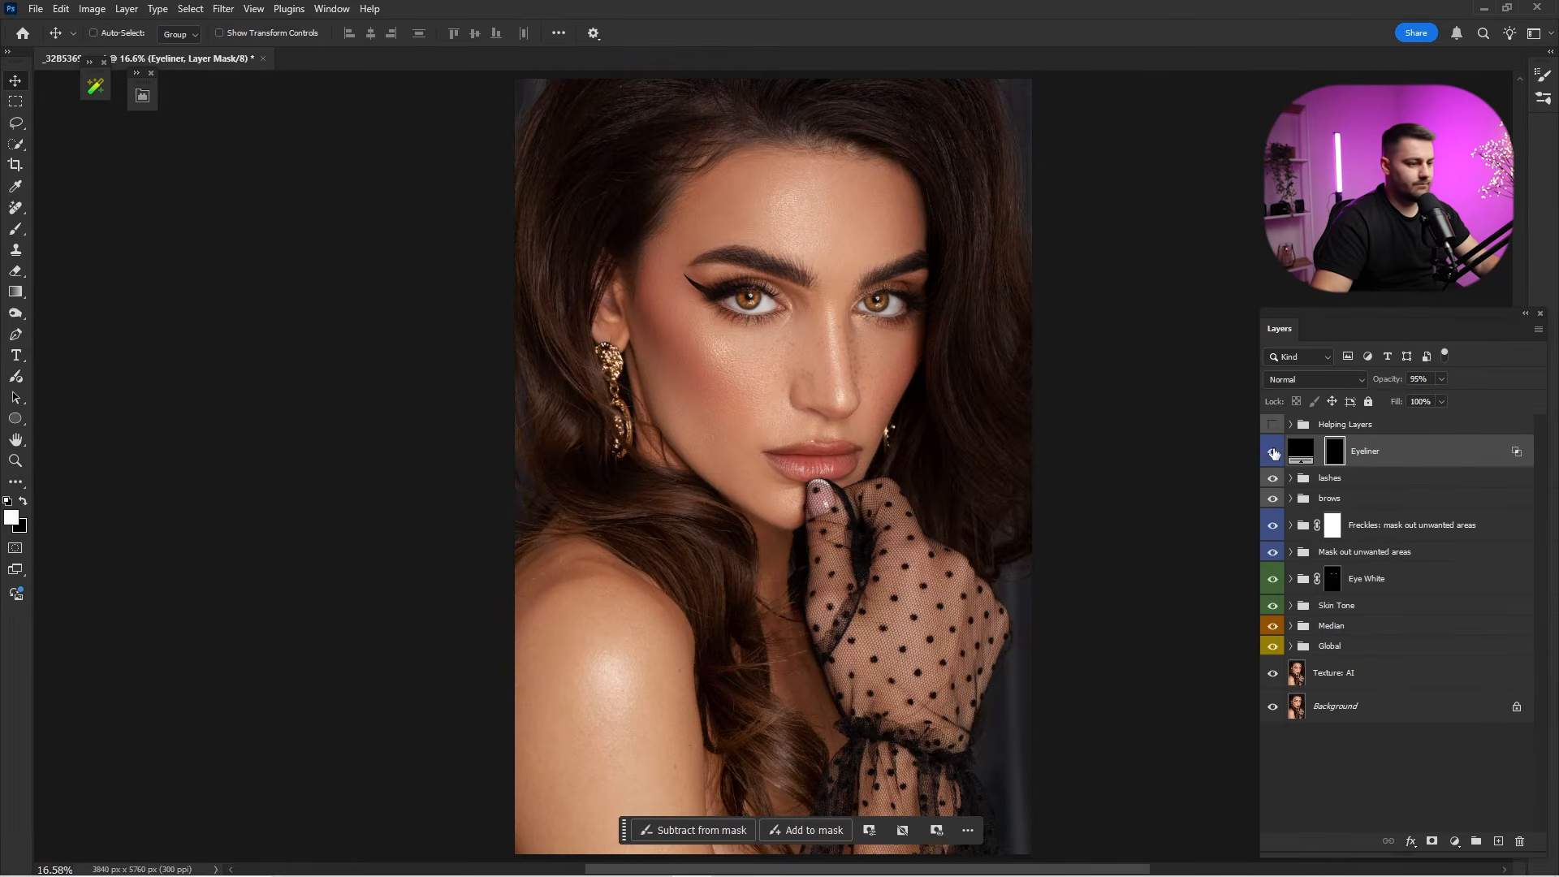
left_click(1274, 453)
left_click_drag(690, 274, 855, 329)
left_click(1272, 425)
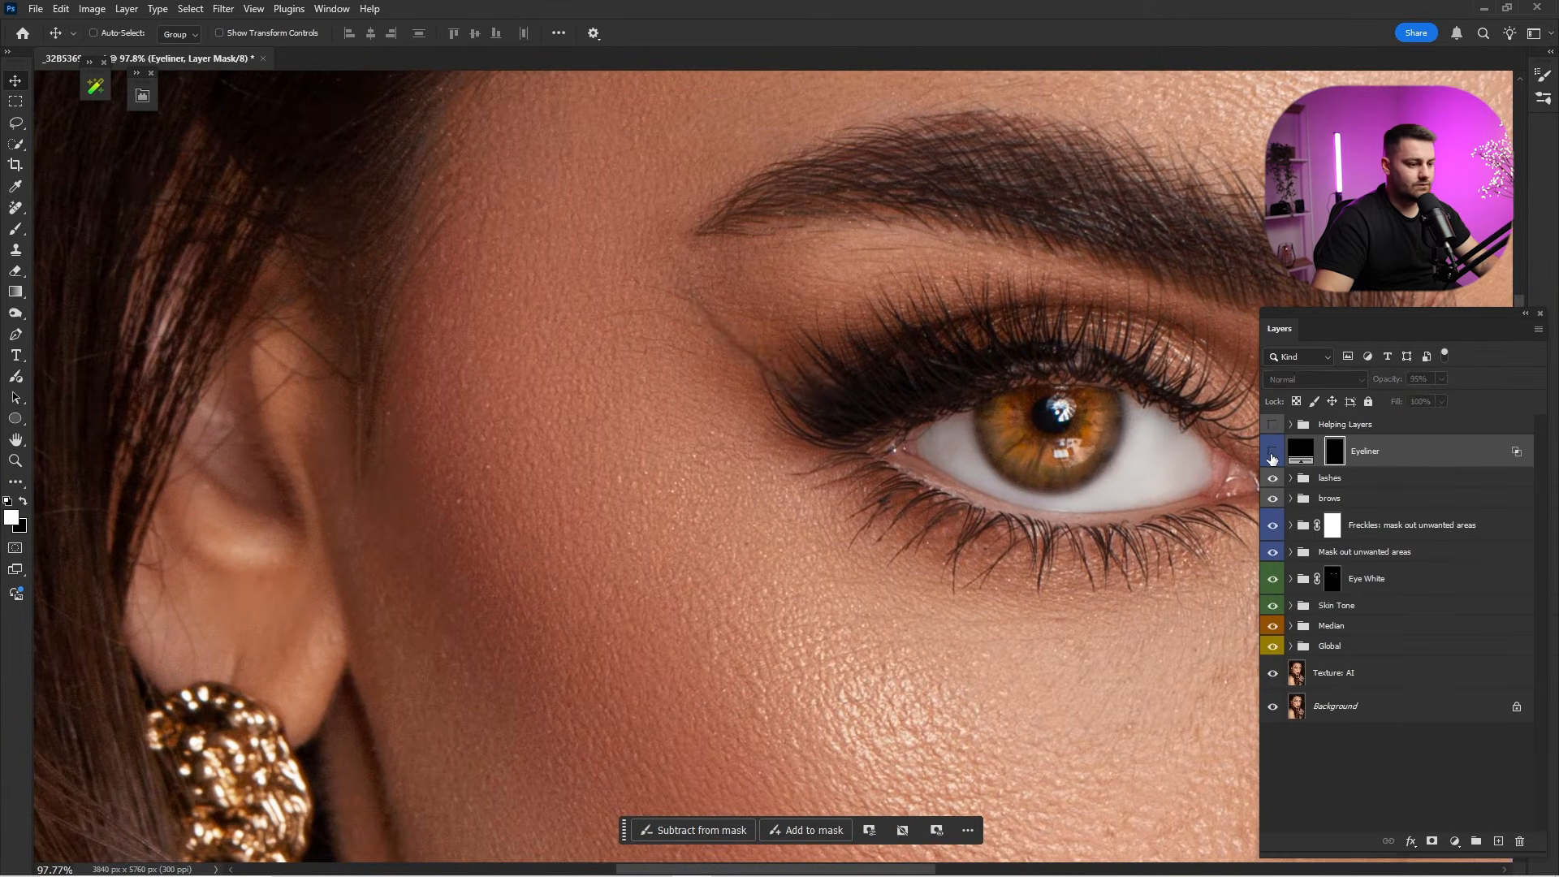
left_click(1271, 452)
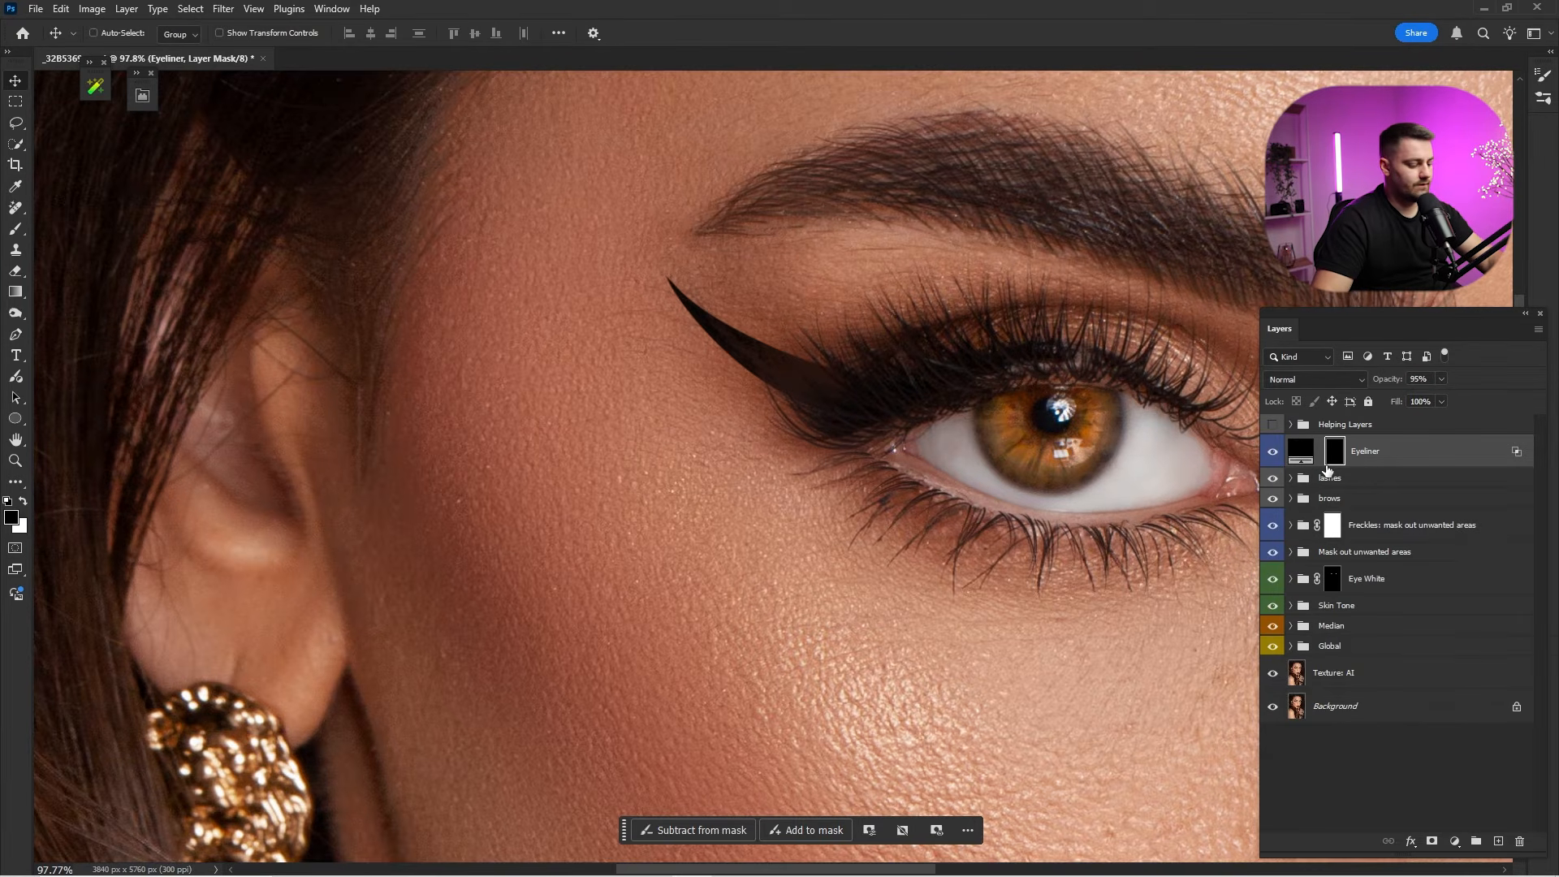
Prepare a black soft round brush with 0% hardness for the Eyeliner mask and reduce it to 70 px.
key("b")
right_click(1078, 428)
left_click(1188, 535)
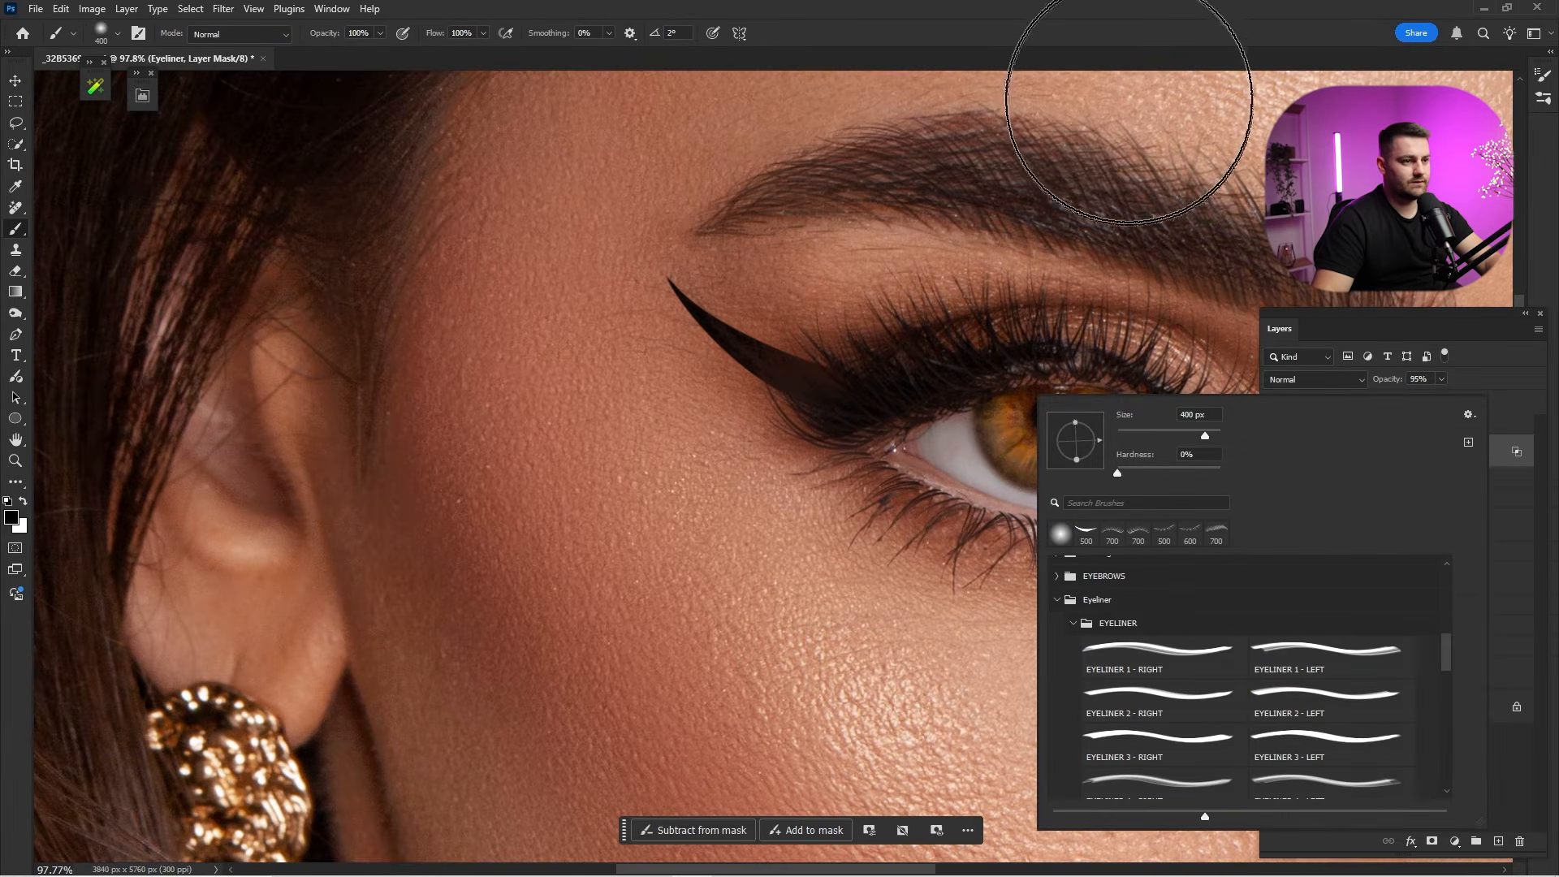
left_click(1159, 81)
key("bracketleft")
key("bracketleft")
key("bracketleft")
key("bracketleft")
key("bracketleft")
key("bracketleft")
key("bracketleft")
key("bracketleft")
key("bracketleft")
key("bracketleft")
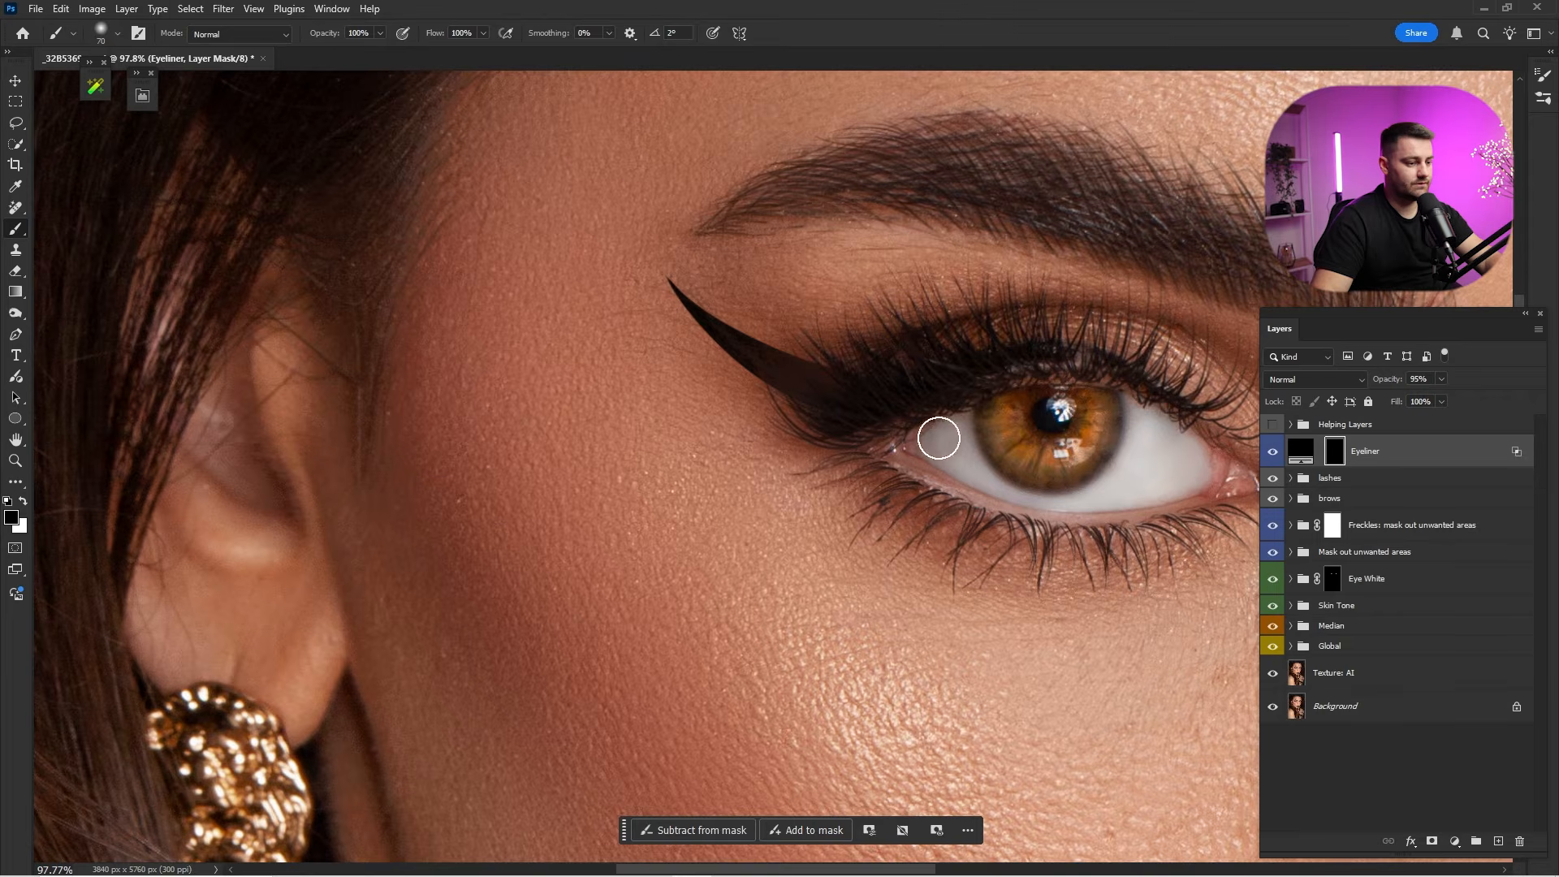
Compare the near eye without and with the Eyeliner layer and set the layer's opacity to 100%.
left_click(1275, 453)
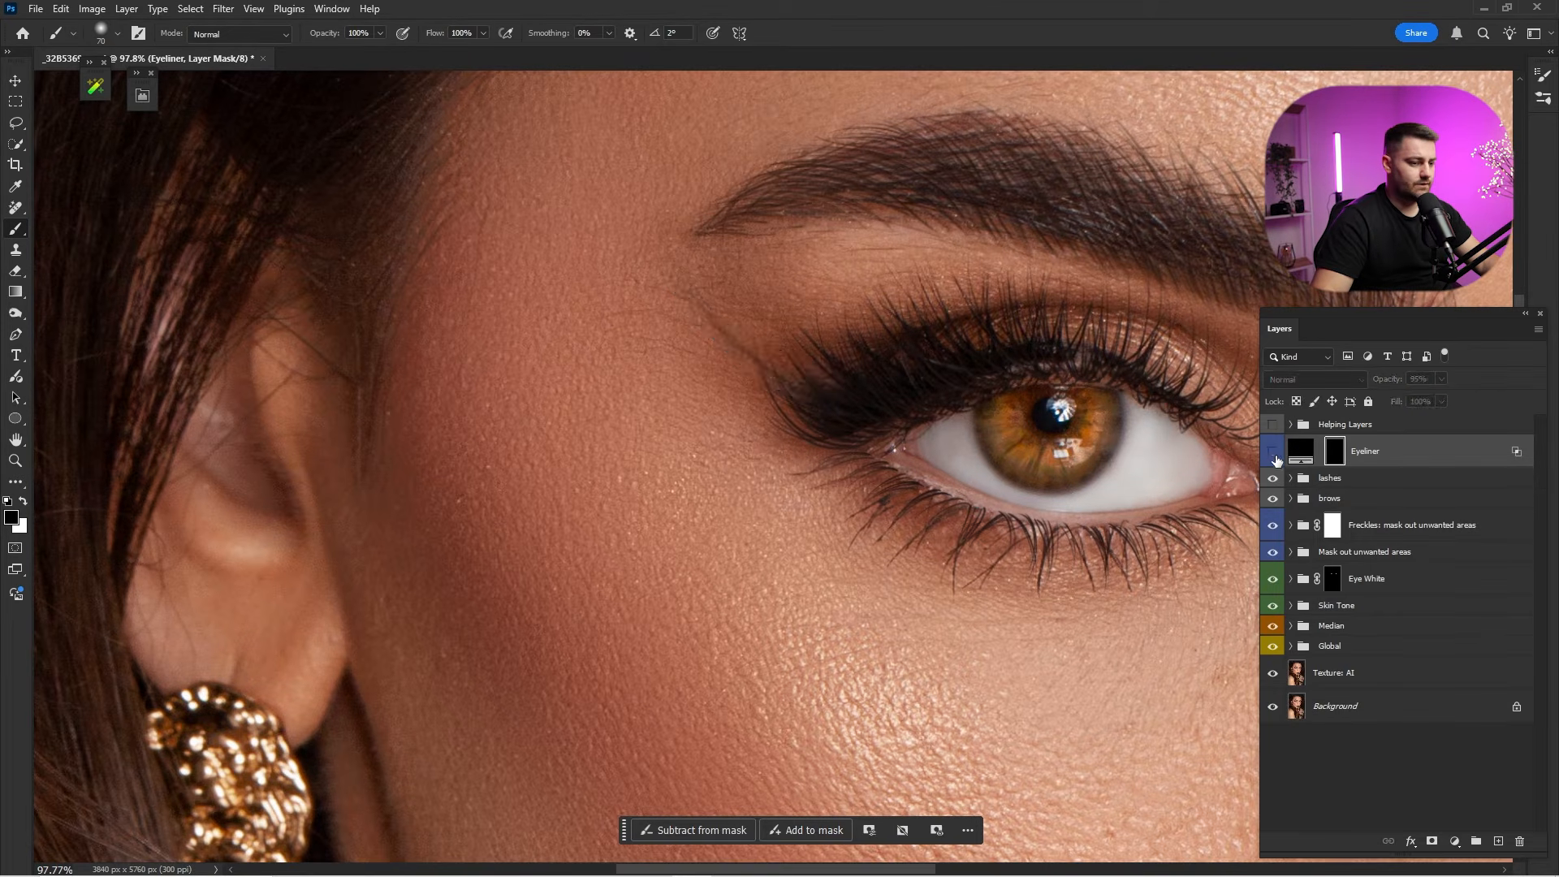
left_click(1277, 455)
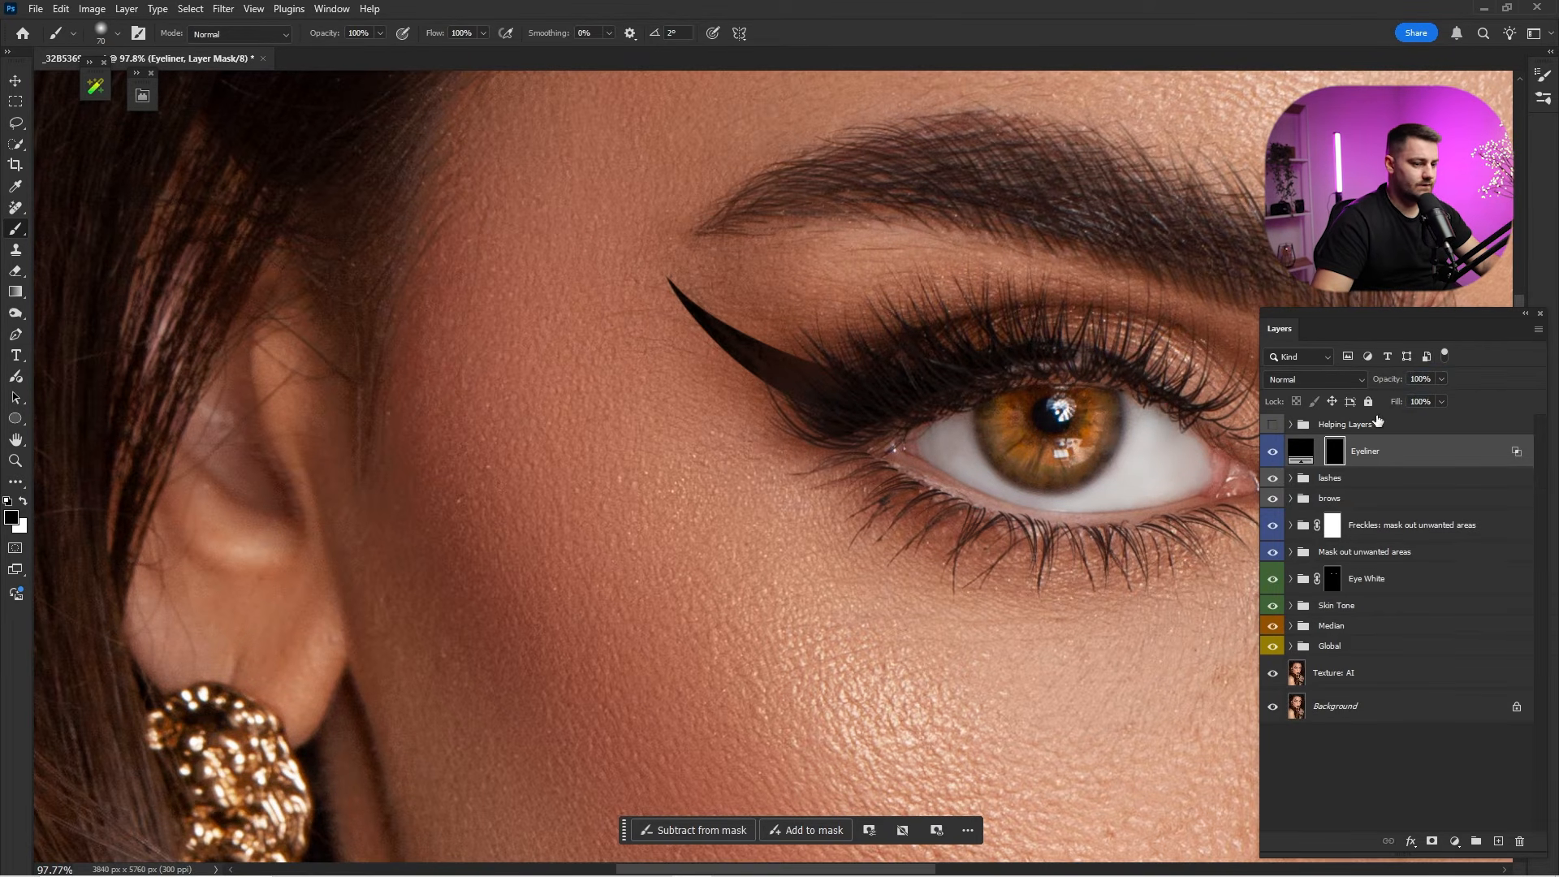
Compare the near eye without and with the Eyeliner layer, then the full portrait against the original Background.
left_click(1273, 454)
left_click(1273, 455)
key("ctrl+0")
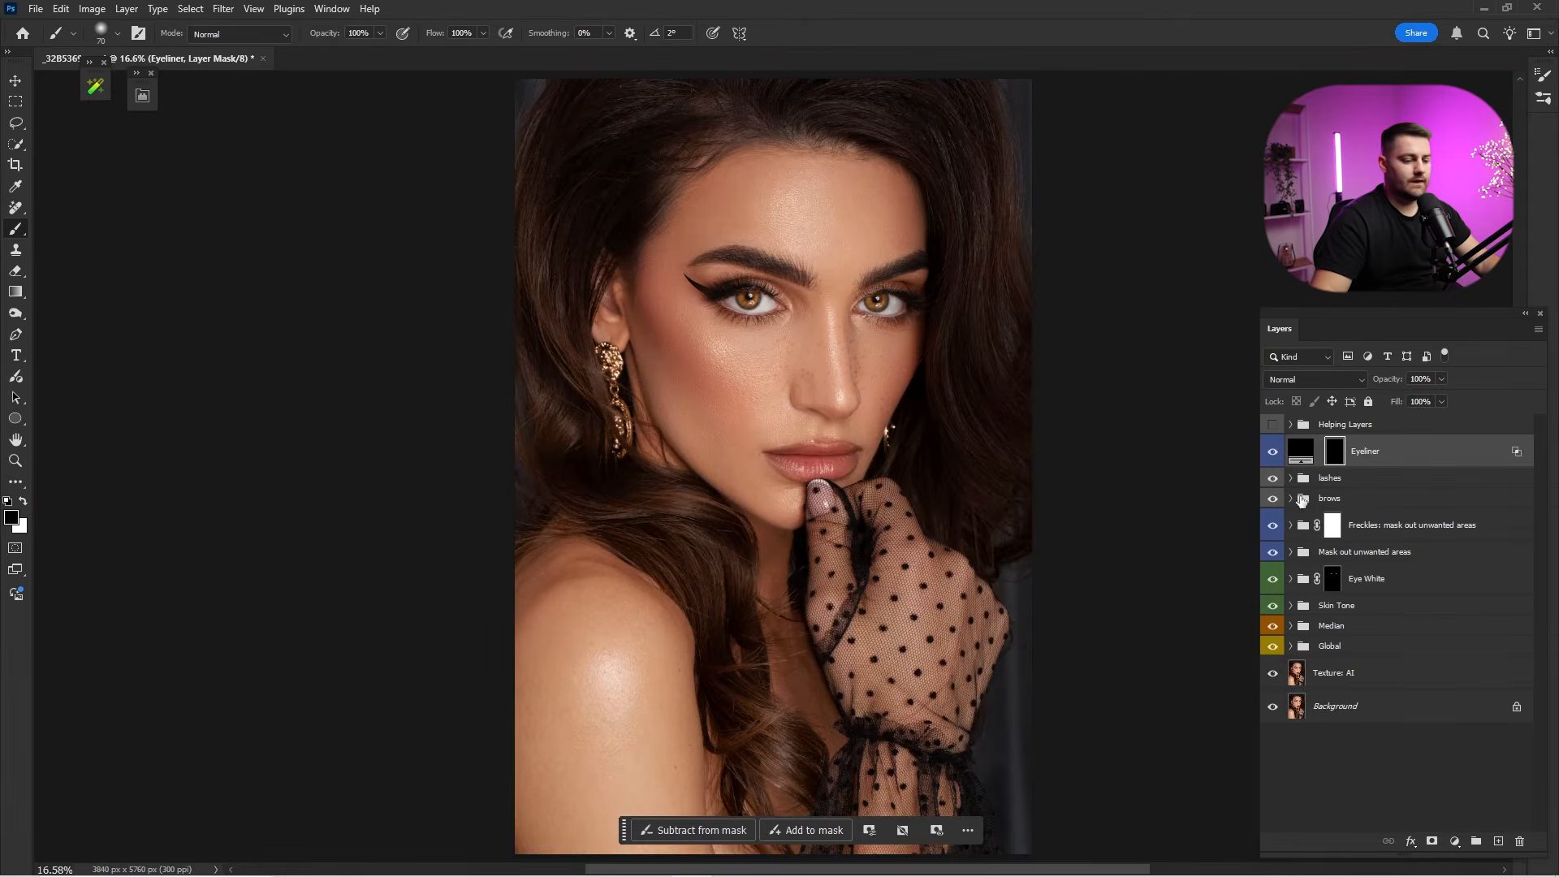
left_click(1272, 711, "alt")
left_click(1273, 712, "alt")
left_click(1272, 712, "alt")
left_click(1274, 713, "alt")
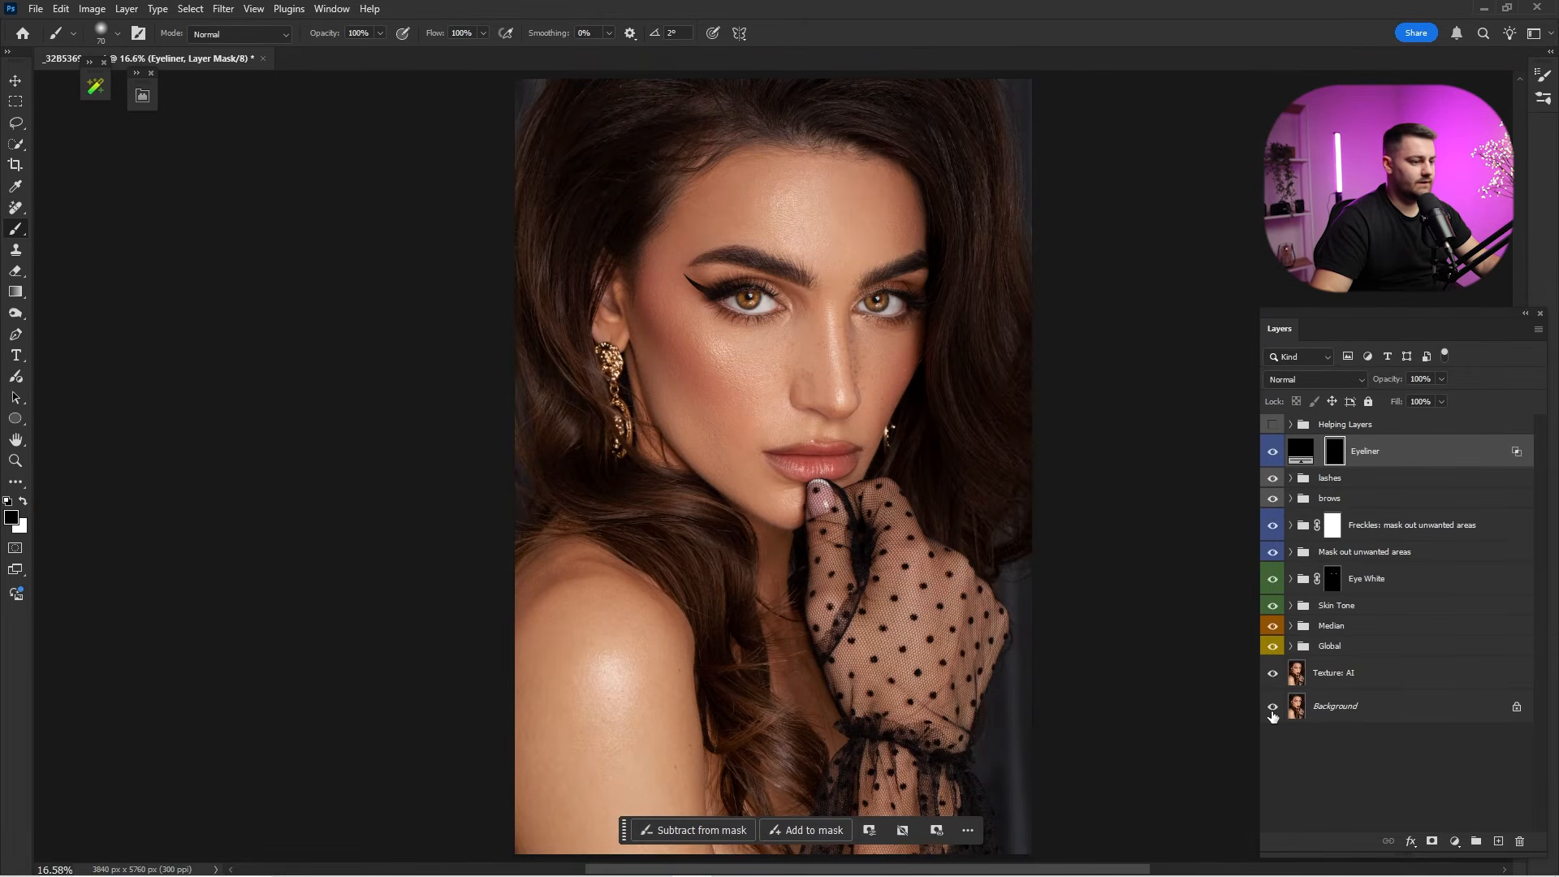
left_click(1274, 716, "alt")
left_click(1275, 718, "alt")
Rotate the Eyeliner mask about 5° clockwise so the wing lifts more steeply from the near eye's outer corner.
key("z")
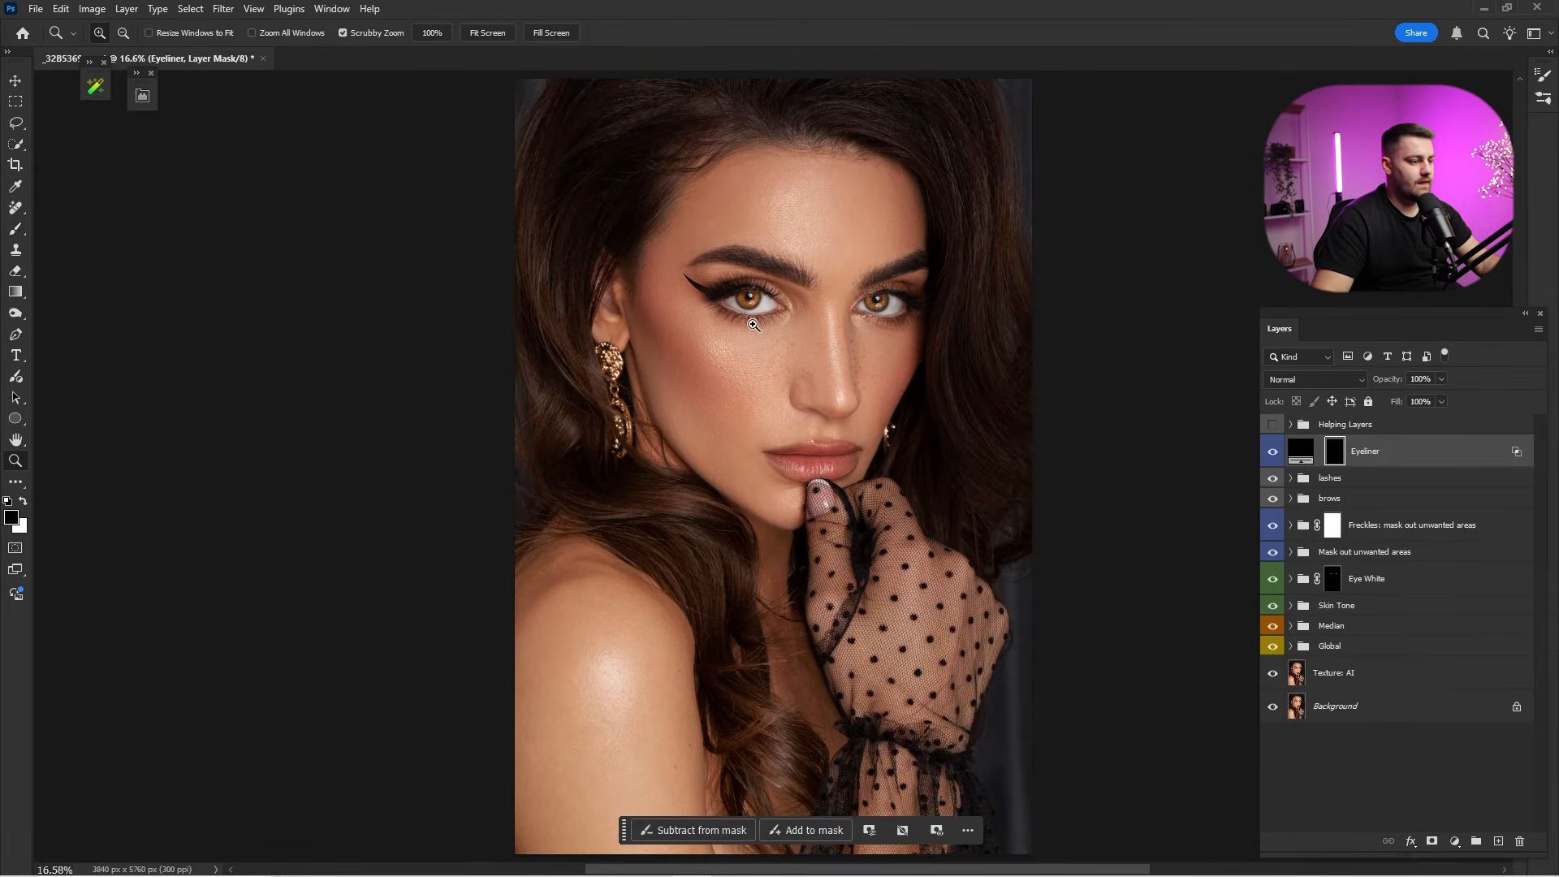
mouse_move(689, 253)
left_mouse_down()
mouse_move(1197, 413)
mouse_move(1087, 444)
left_mouse_up()
left_click(1303, 452)
left_click(1334, 453)
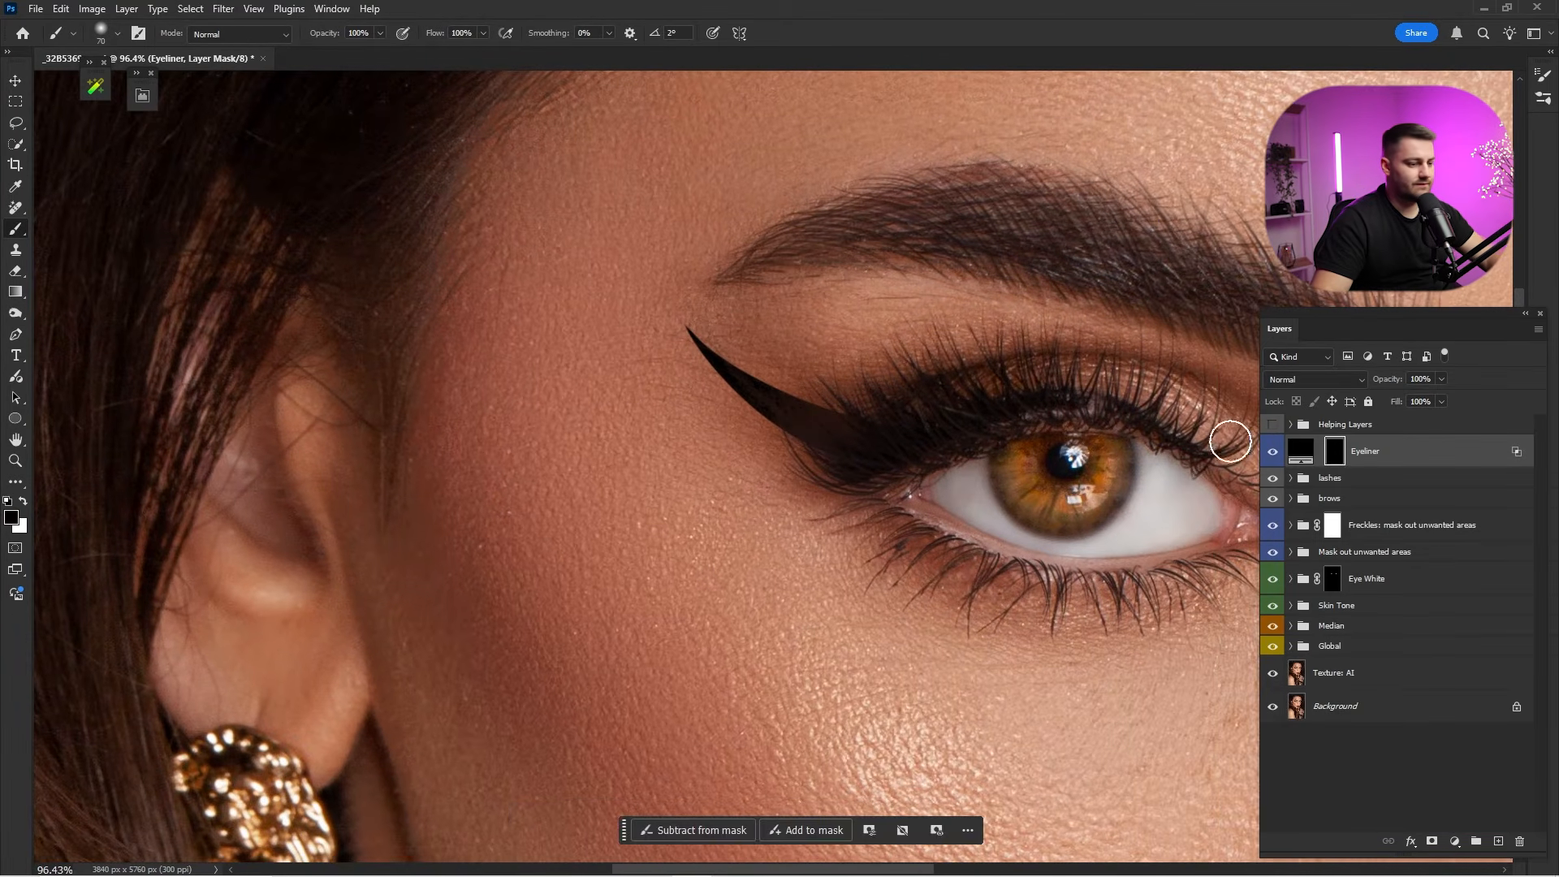
key("ctrl+t")
left_click_drag(724, 197, 742, 194)
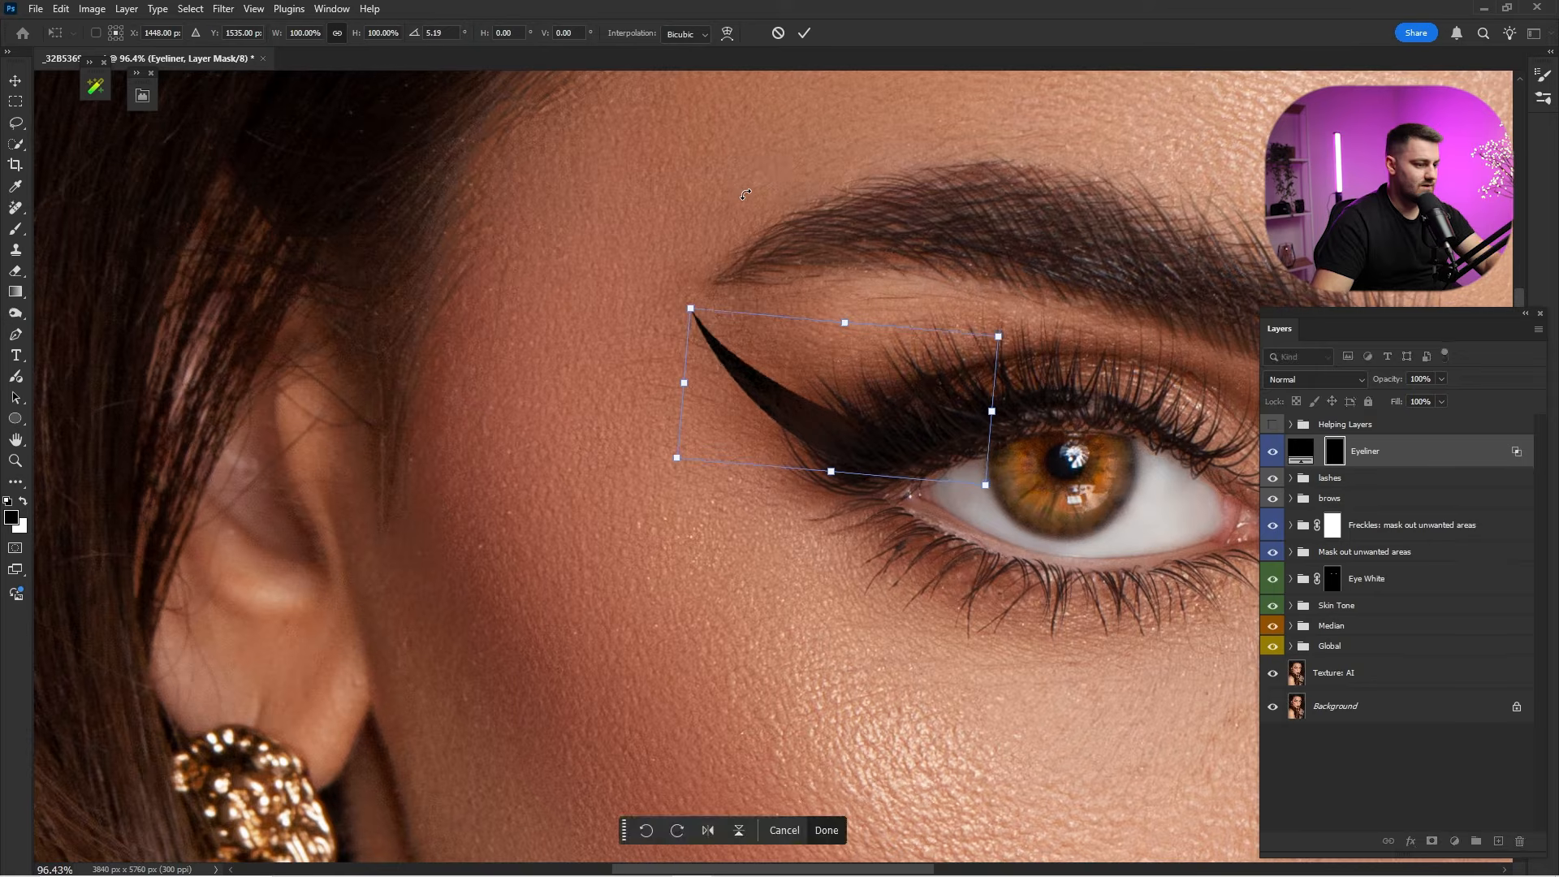
key("Return")
Shift the Eyeliner mask down and toward the near eye, then rotate it about 8° counterclockwise to follow the lash line.
key("ctrl+0")
key("v")
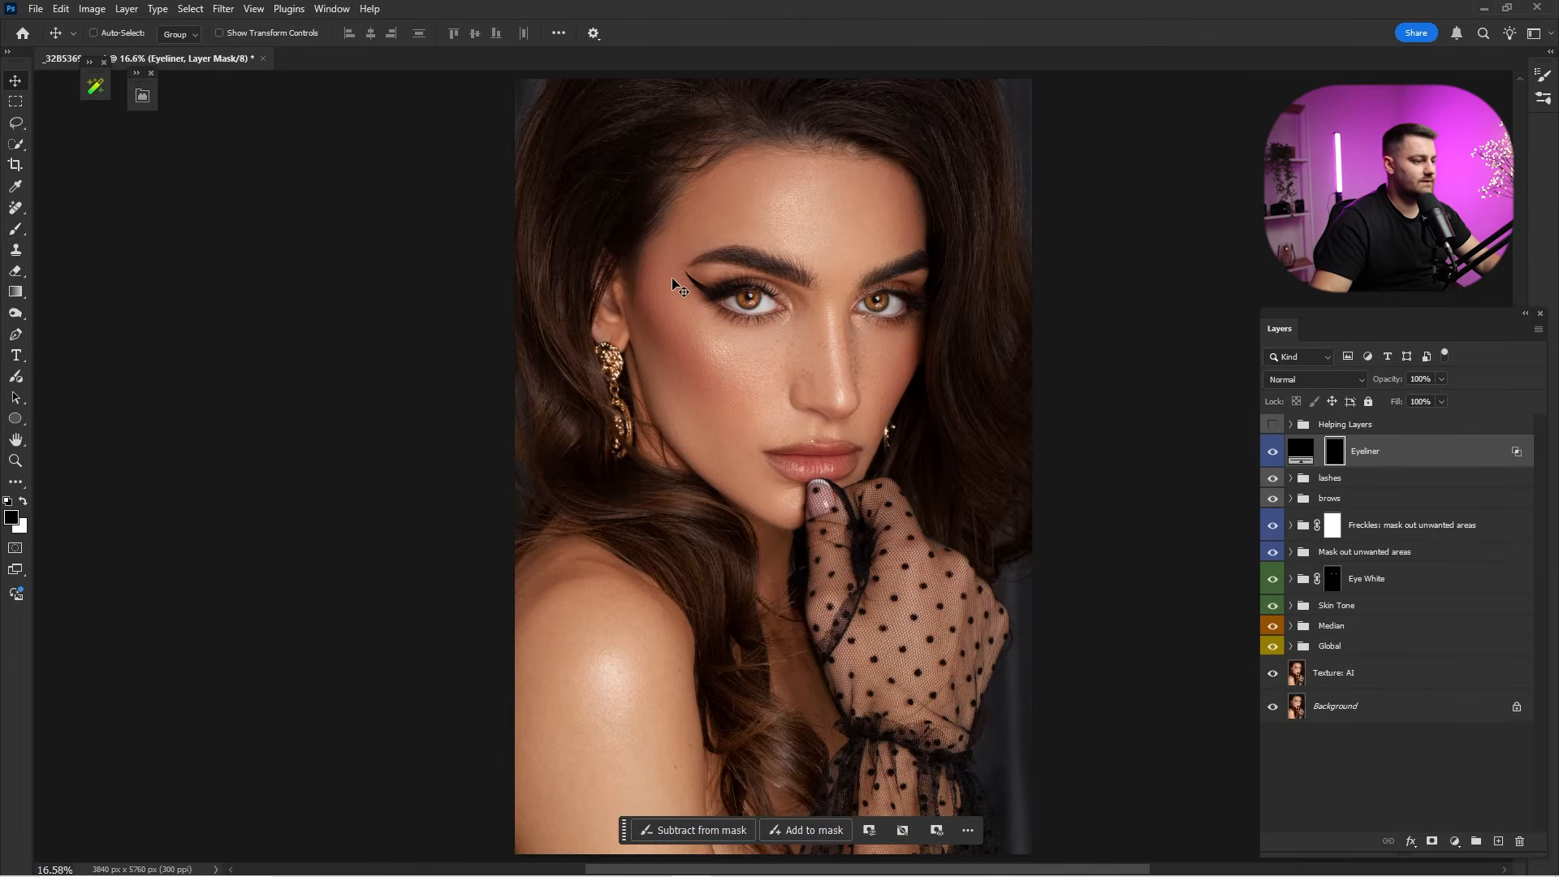
left_click_drag(681, 286, 819, 347)
left_click_drag(814, 354, 806, 424)
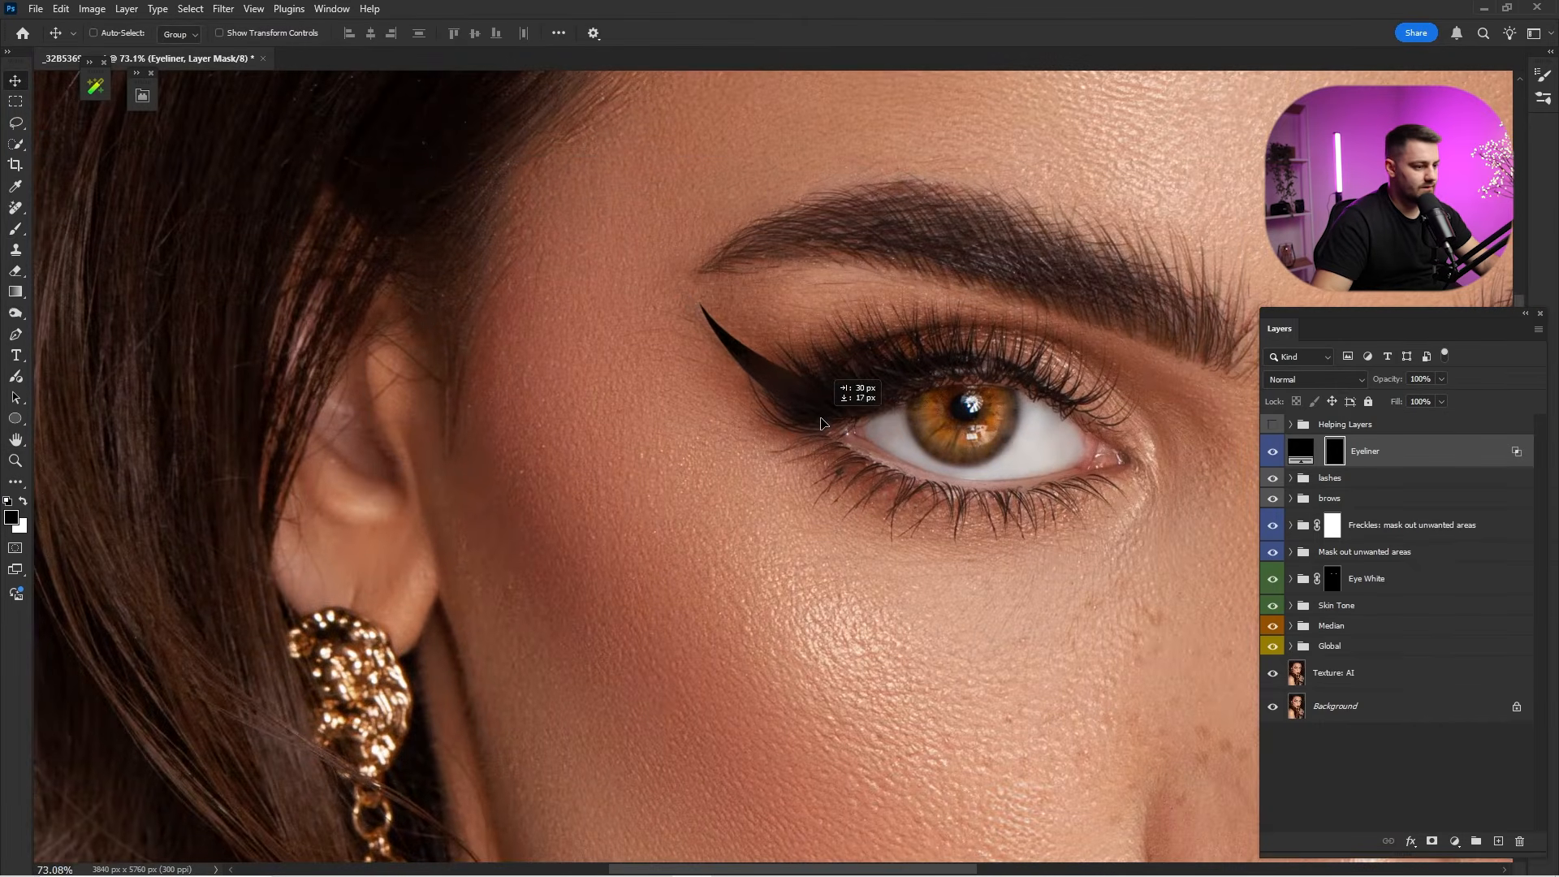
key("ctrl+t")
left_click_drag(1041, 340, 1025, 302)
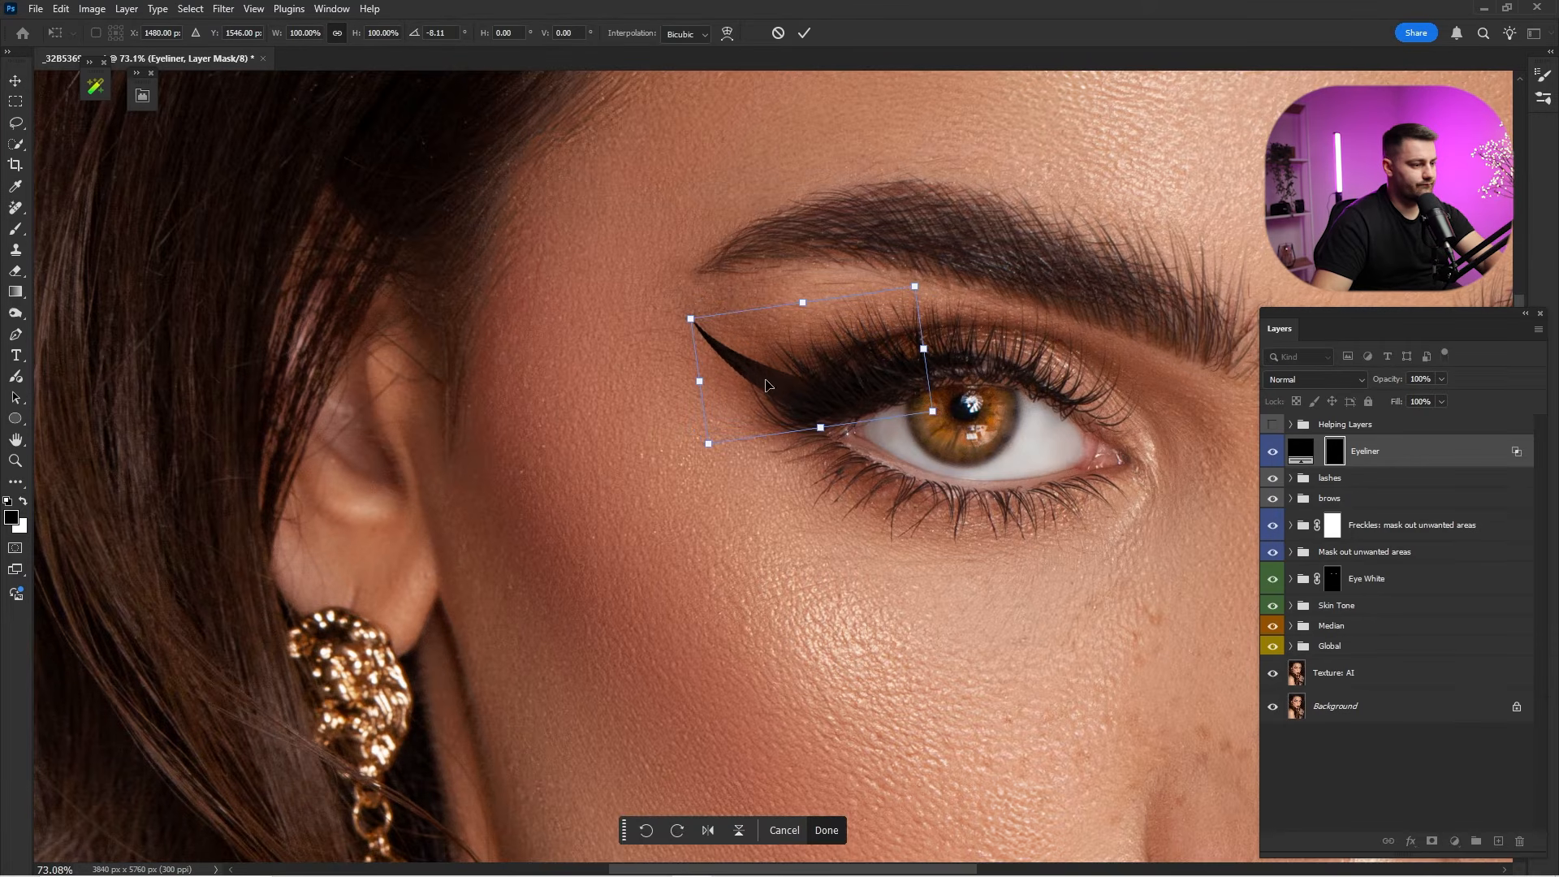
key("Return")
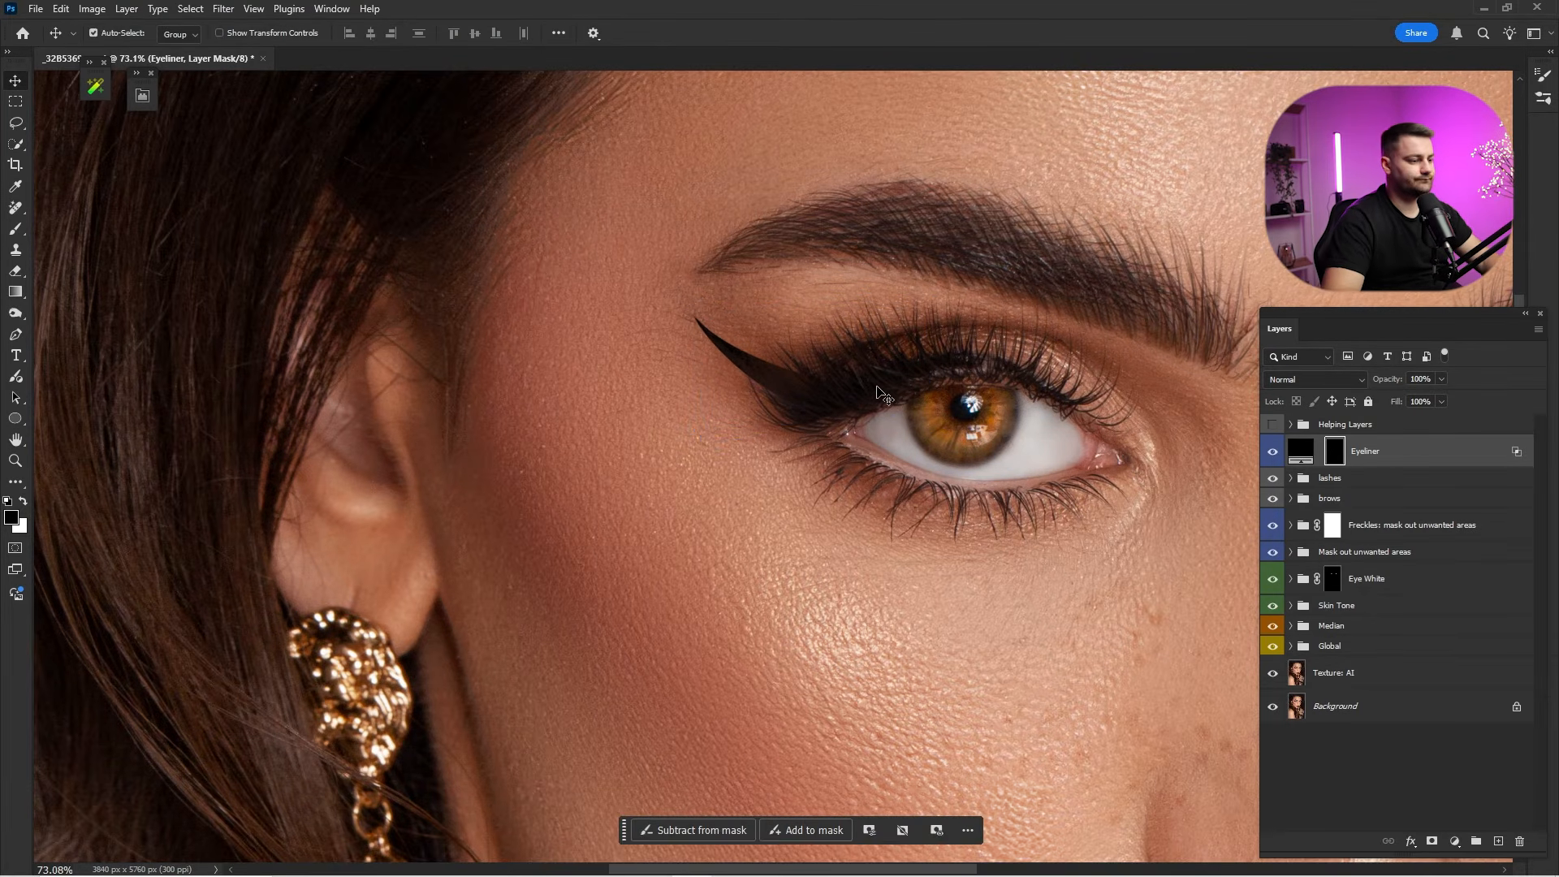
Compare the portrait with the Eyeliner layer hidden and shown, and inspect the near eye's wing up close.
key("ctrl+0")
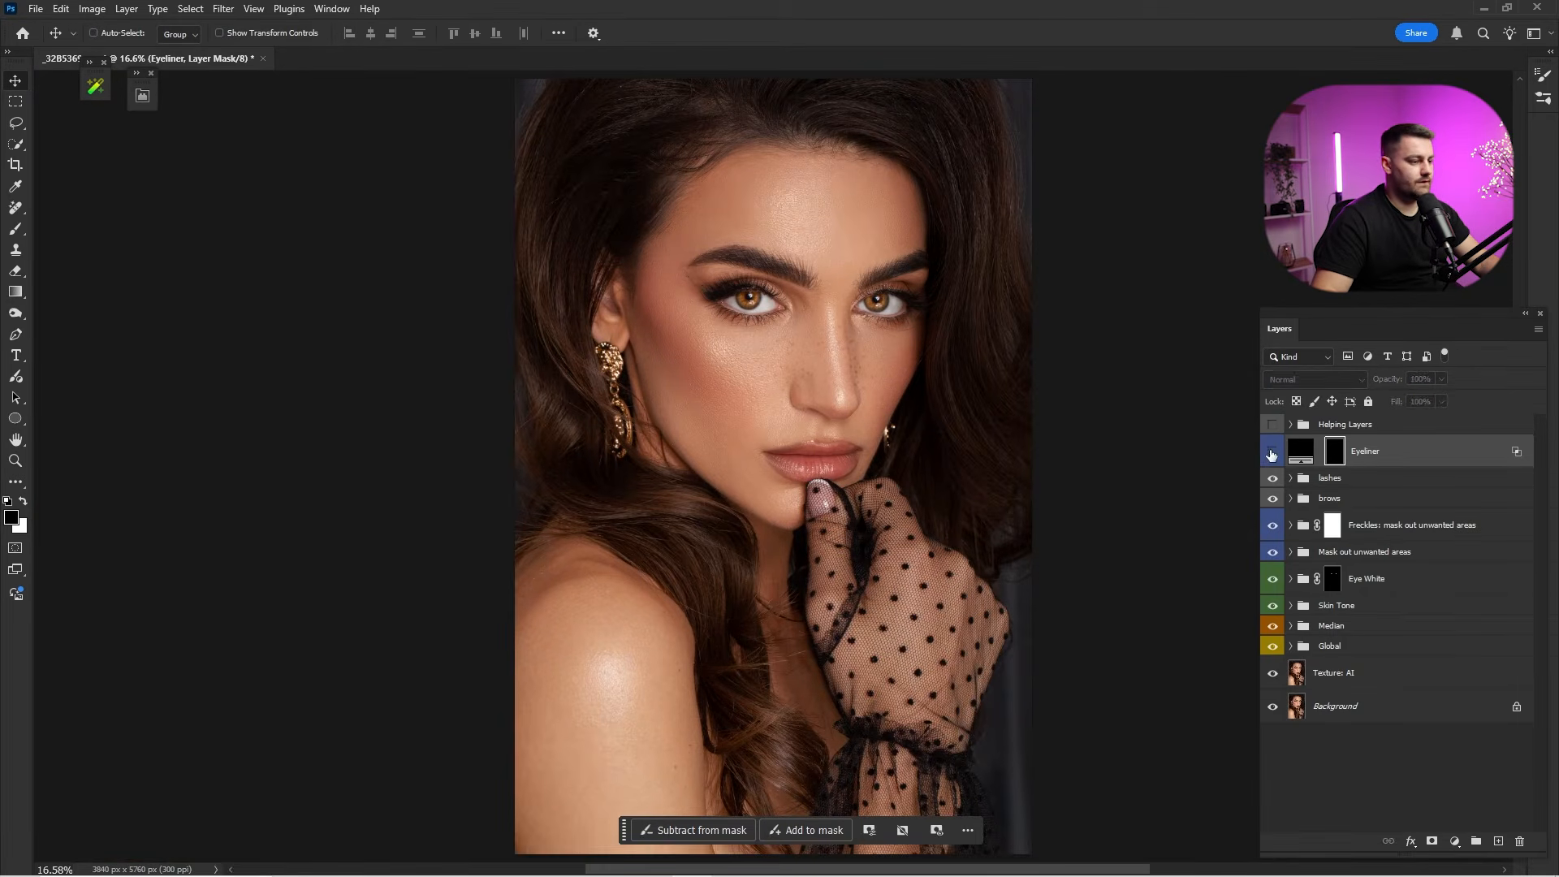
key("z")
left_click(737, 291)
left_click_drag(737, 291, 853, 379)
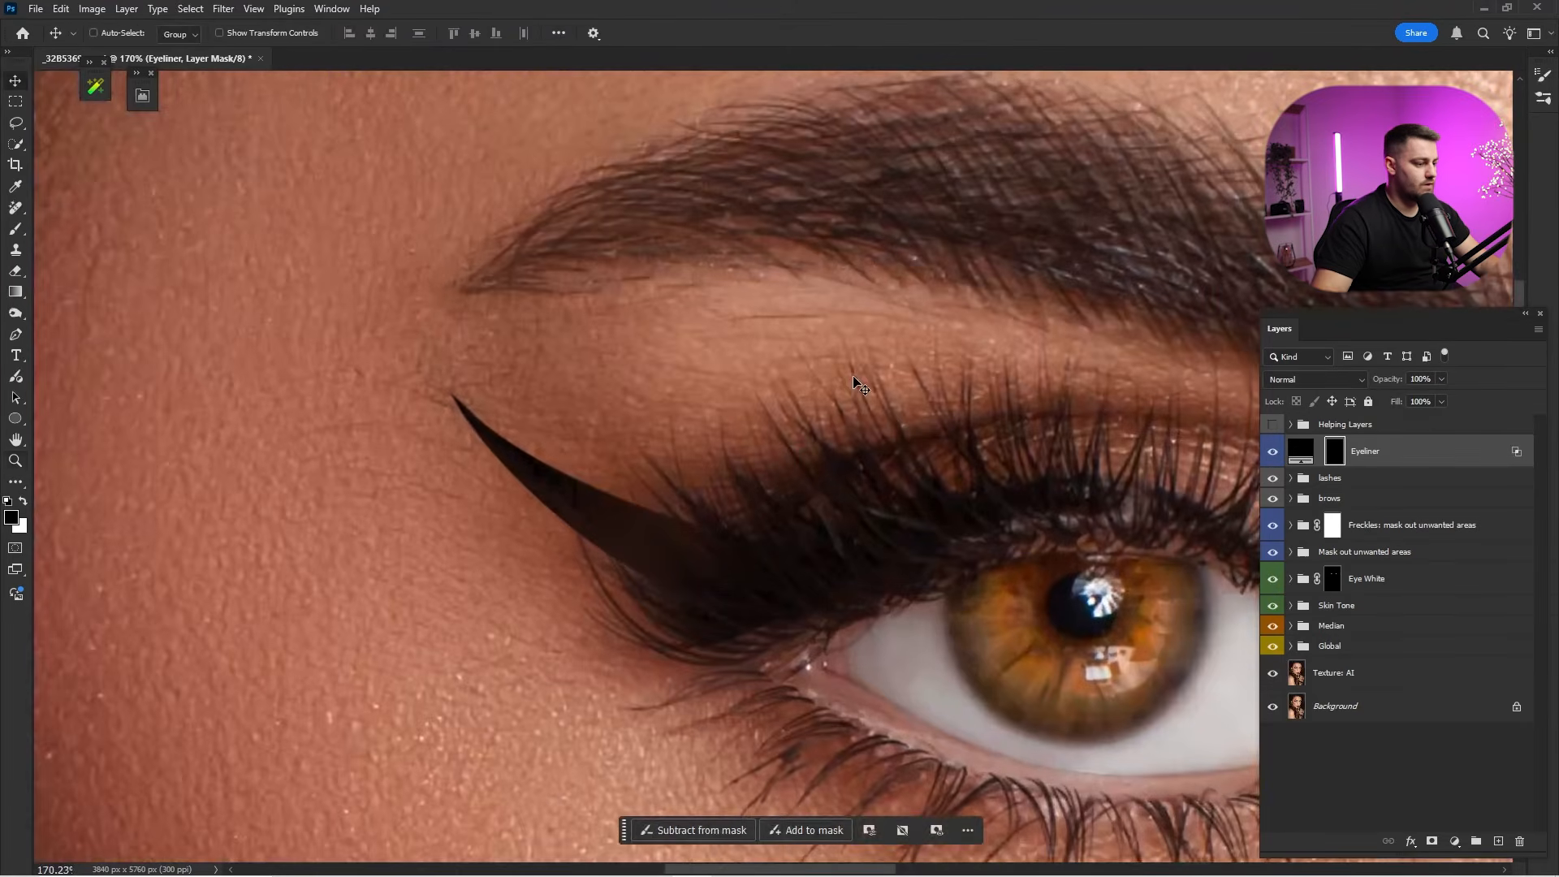
key("ctrl+0")
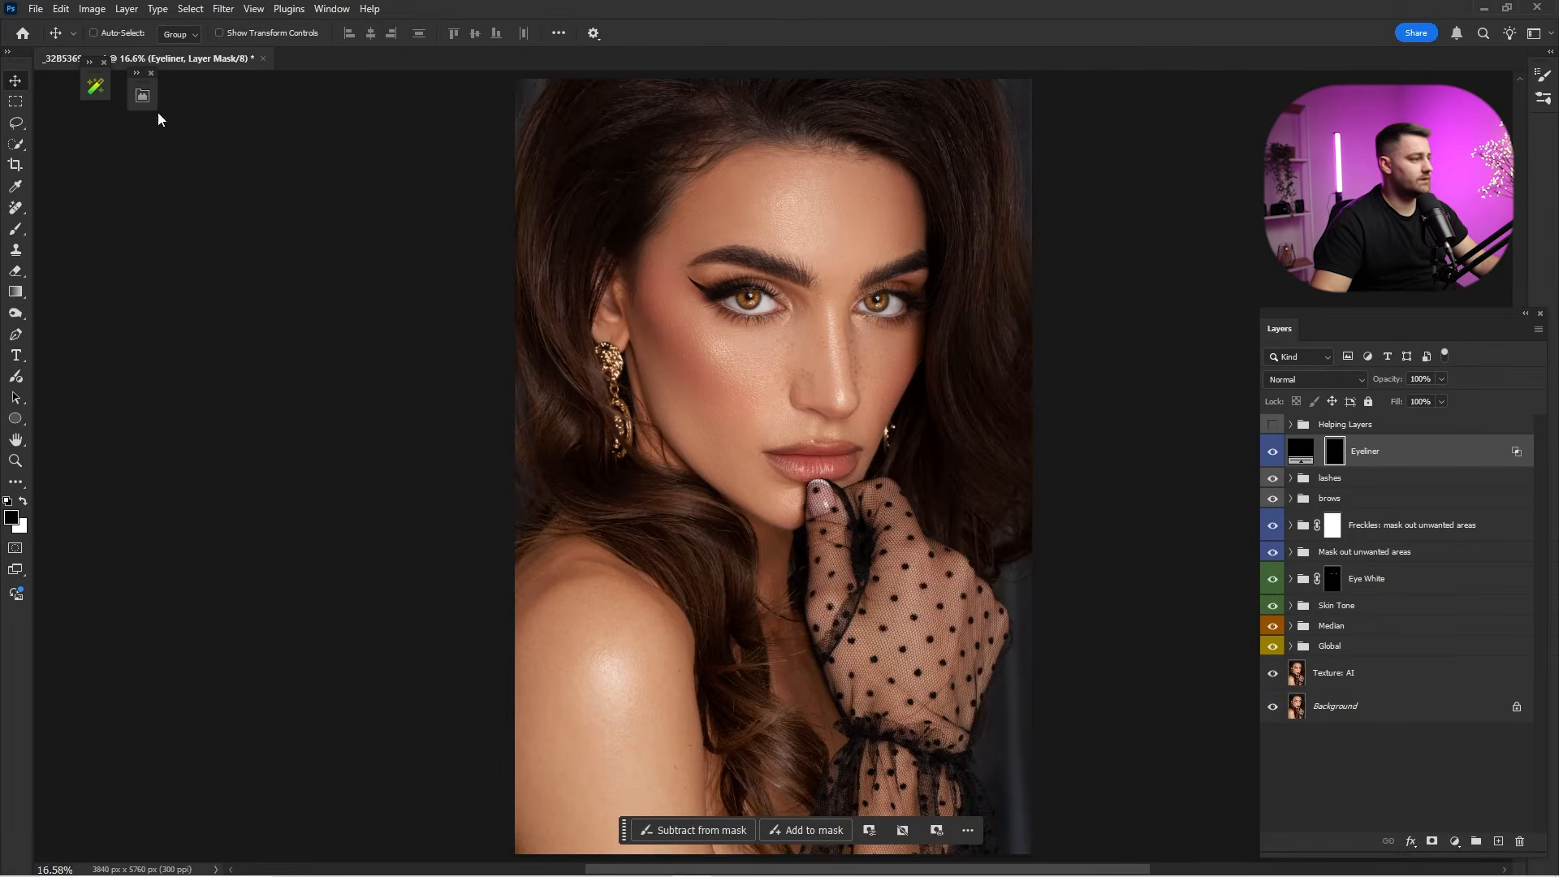
Add the Lips color correction group from the Williams Academy plugin.
left_click(143, 95)
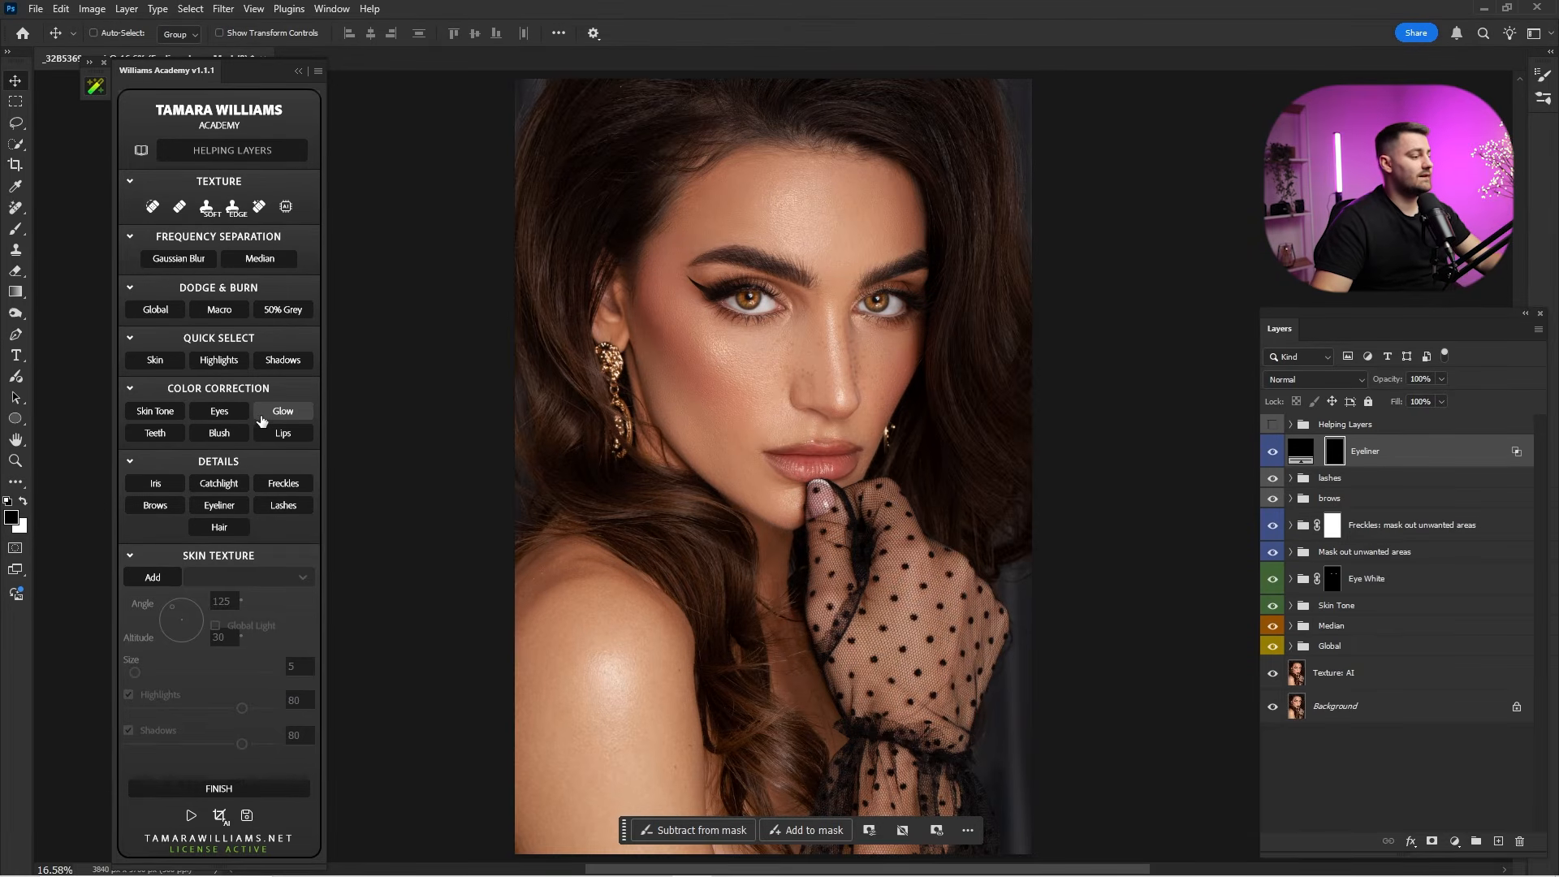
left_click(283, 433)
key("z")
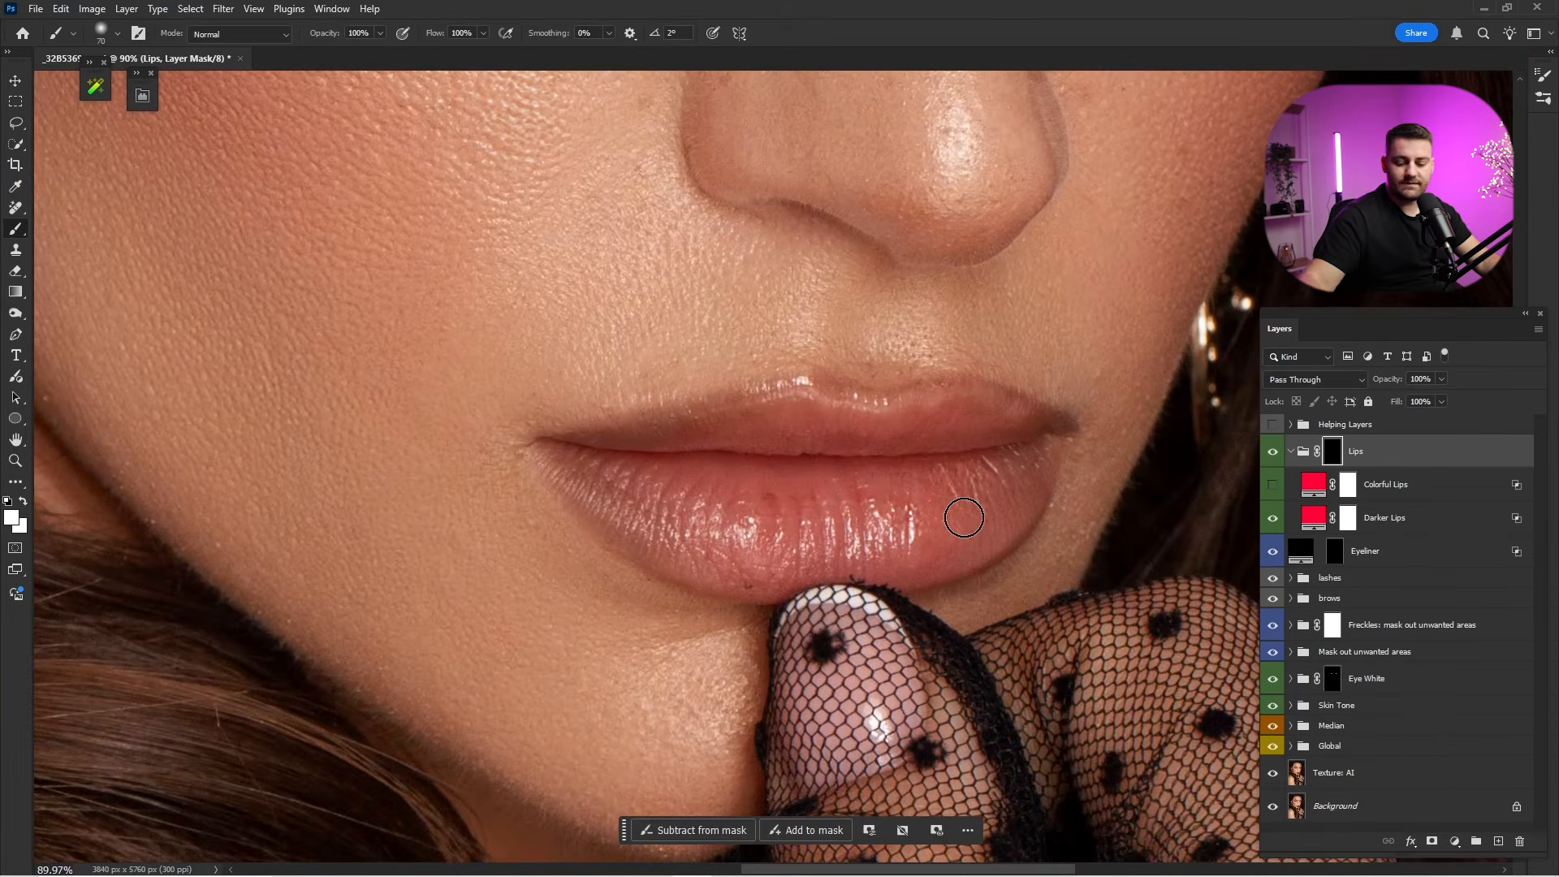
Trace the lips with a closed Pen tool path, following the upper contour, both corners and the lower edge around the fingertip.
key("p")
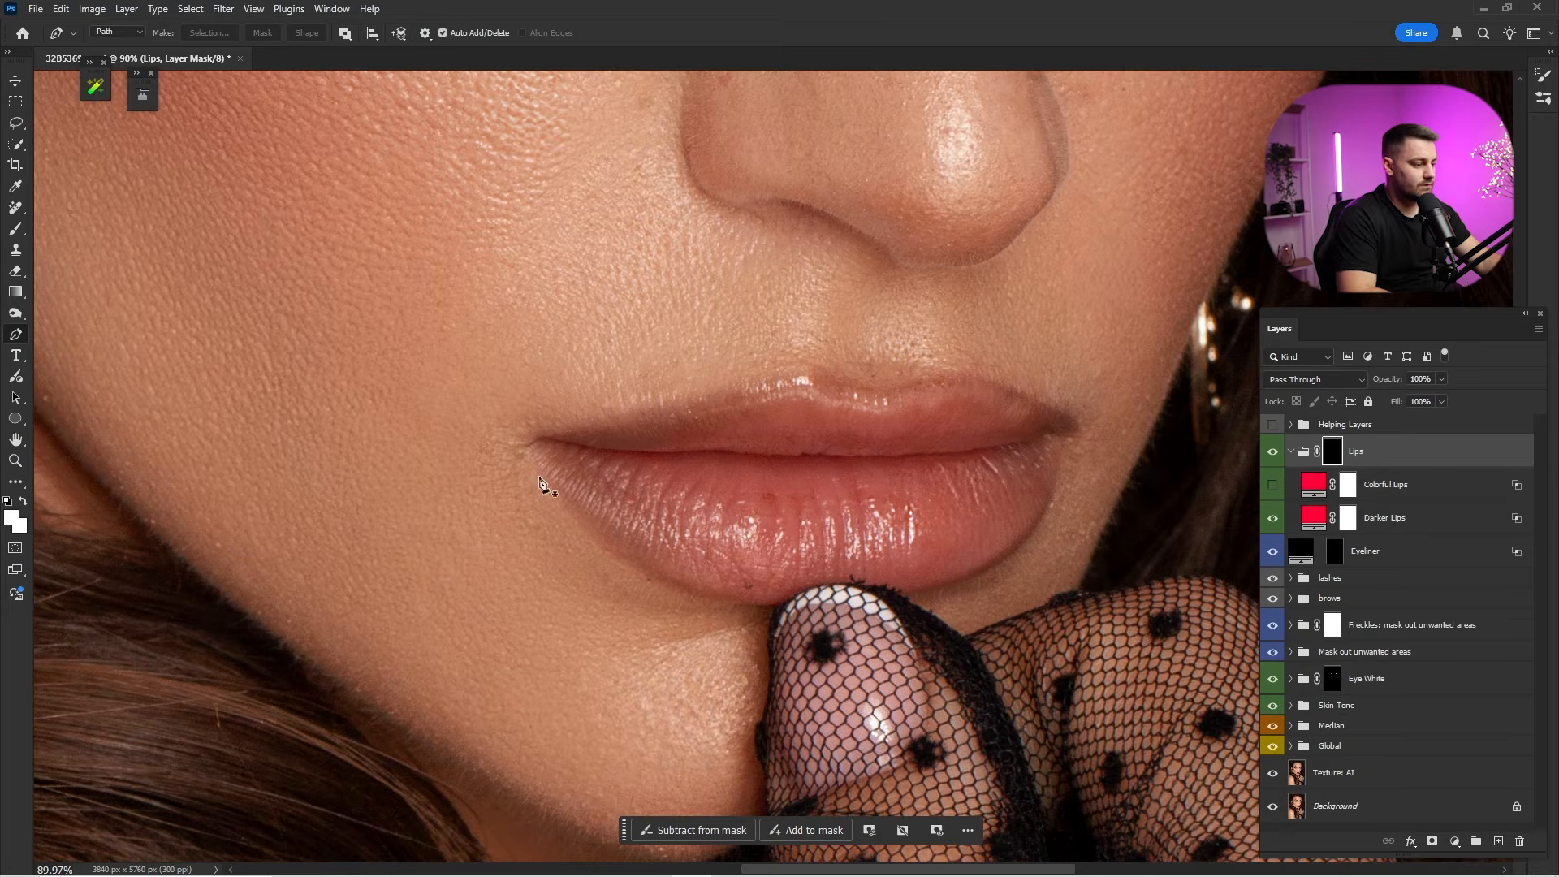
left_click(536, 438)
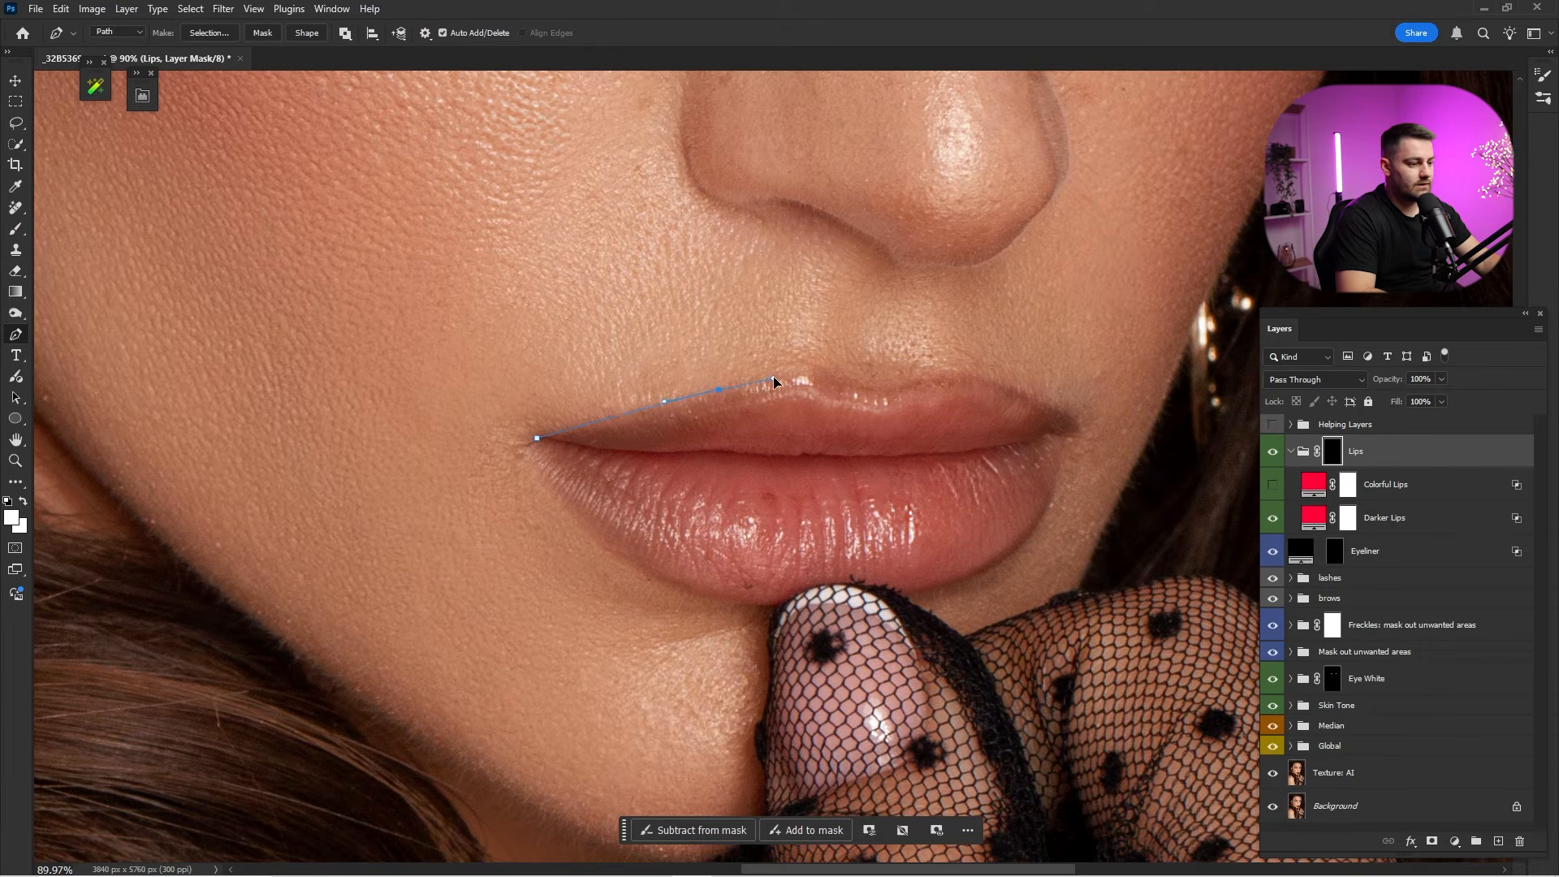
left_click_drag(773, 379, 776, 377)
key("ctrl+space")
left_click_drag(839, 393, 897, 393)
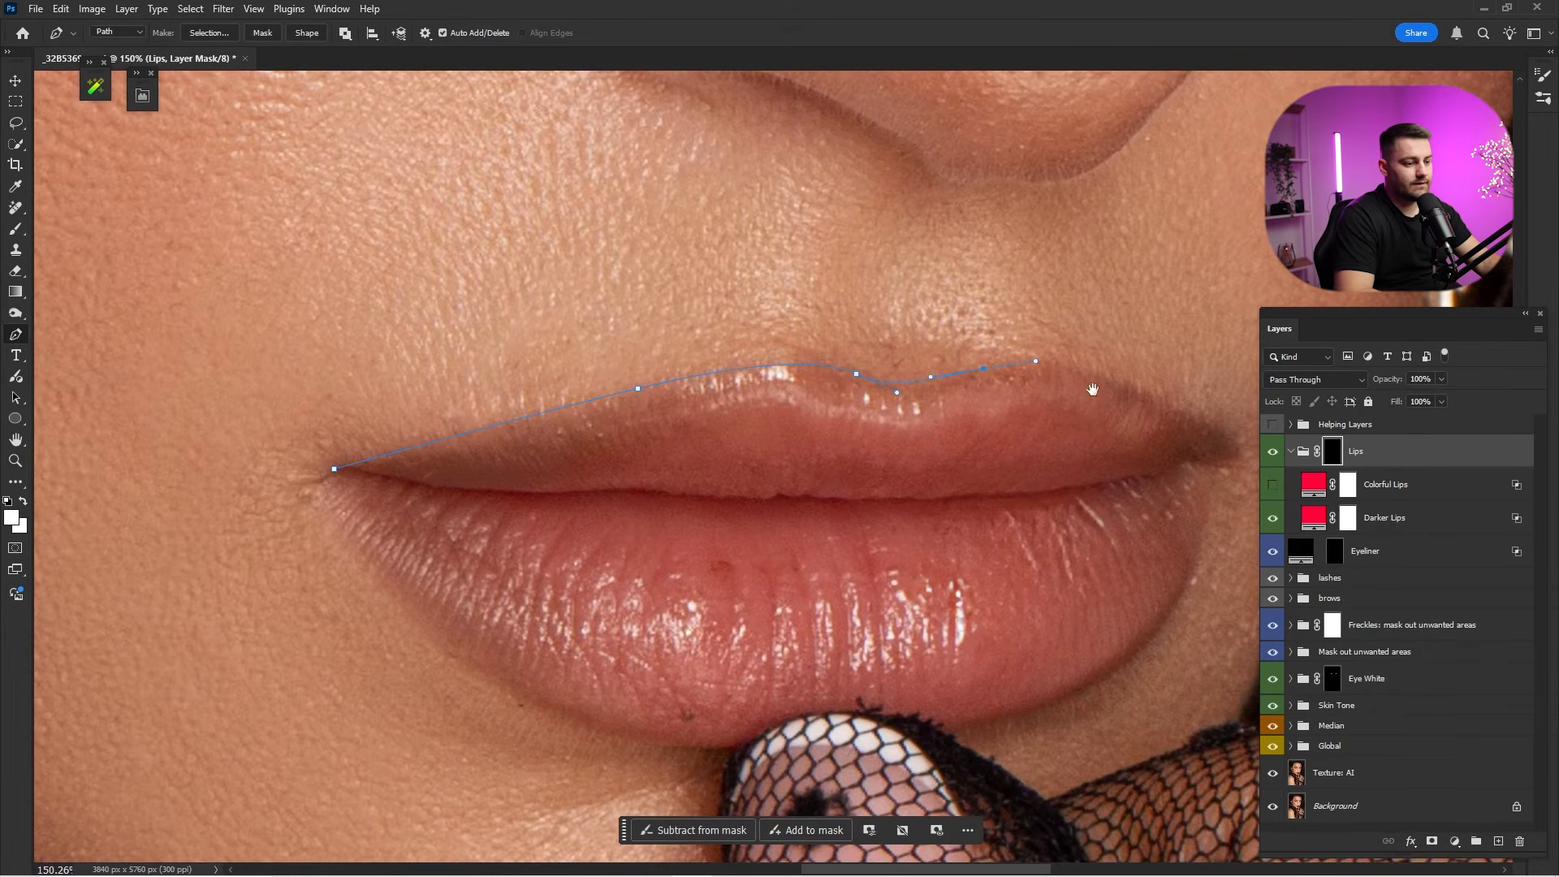
left_click_drag(1093, 389, 941, 358)
left_click_drag(1015, 372, 1054, 399)
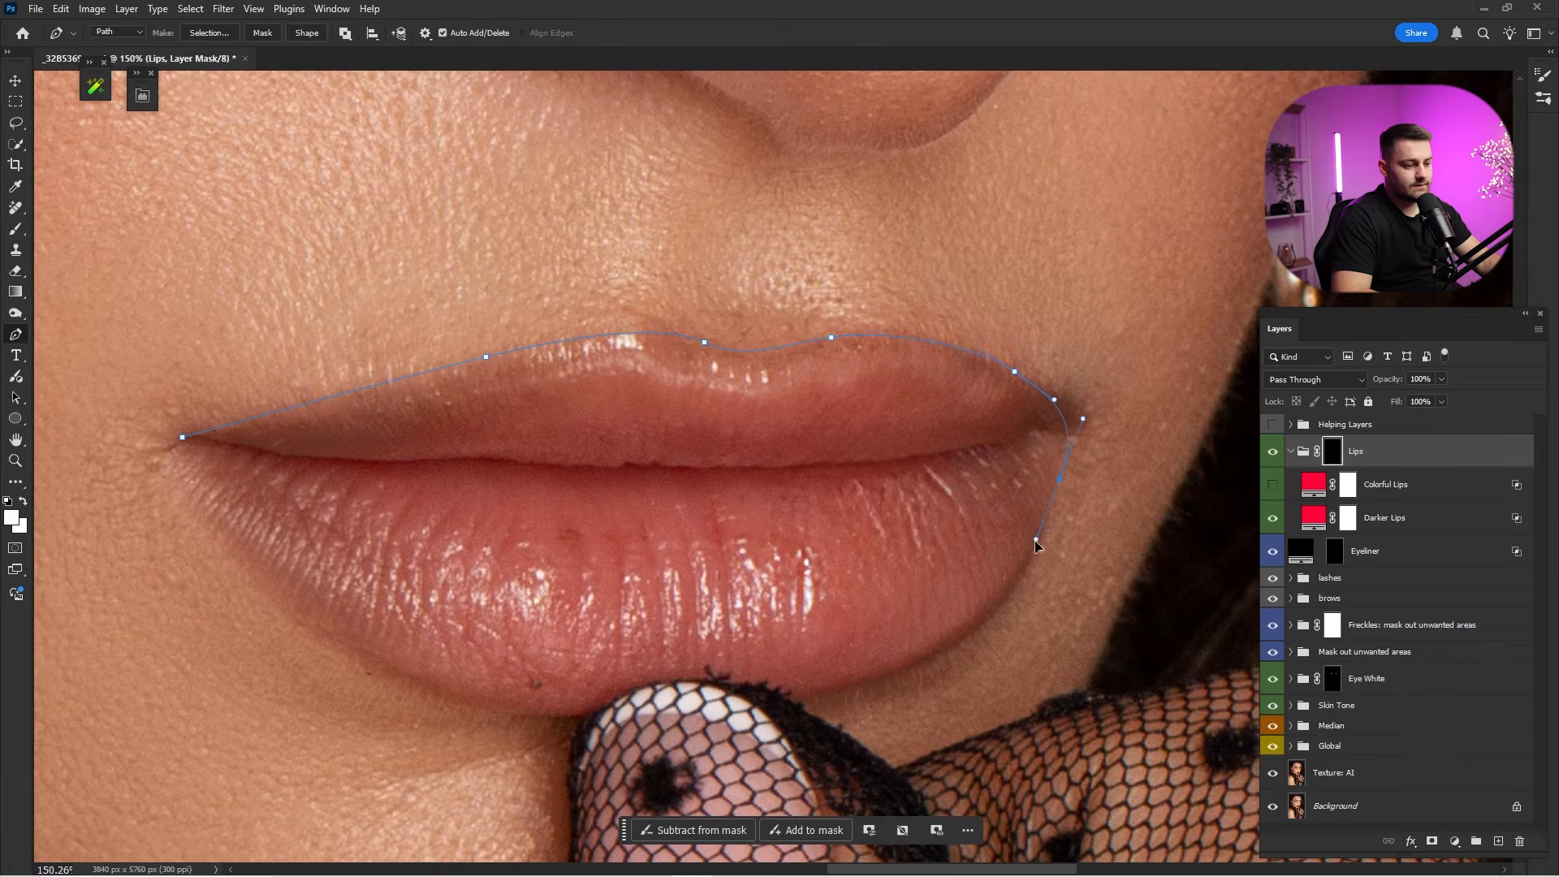
left_click_drag(1034, 539, 1034, 541)
left_click_drag(1034, 541, 1118, 419)
left_click_drag(1051, 514, 932, 563)
left_click(878, 576)
mouse_move(753, 572)
left_mouse_down()
mouse_move(899, 502)
mouse_move(966, 500)
mouse_move(868, 474)
left_mouse_up()
scroll(785, 518, "down", 5)
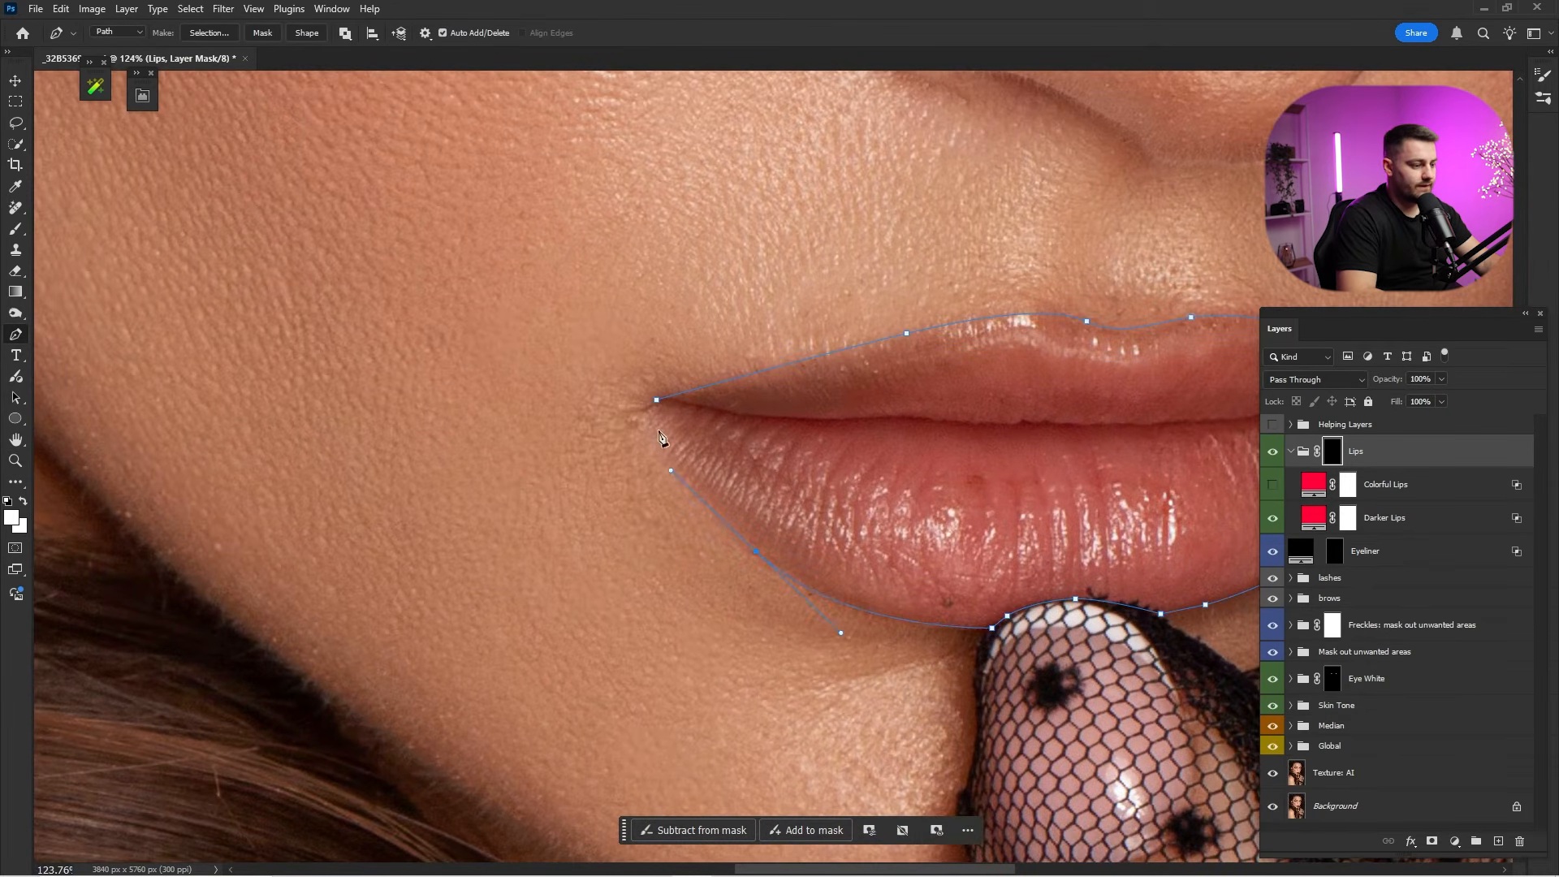
Convert the lip path into a new anti-aliased selection with a feather radius of 0.3 pixels.
right_click(842, 437)
left_click(934, 512)
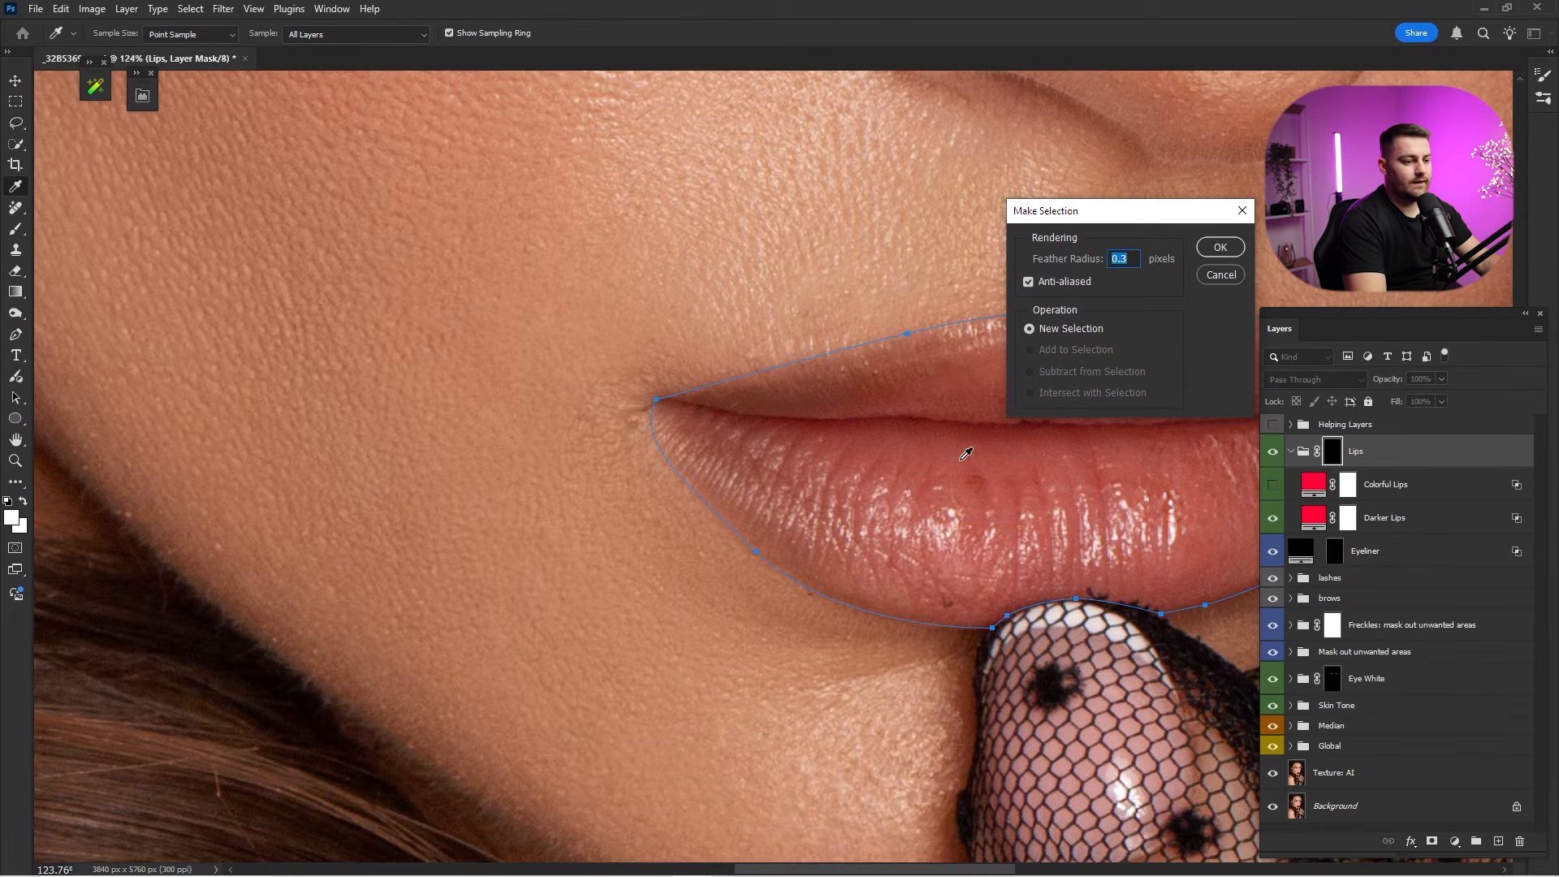
key("Return")
Paint the selected lips white on the Lips group mask with a soft brush at 90% opacity, then deselect.
scroll(1055, 446, "down", 3)
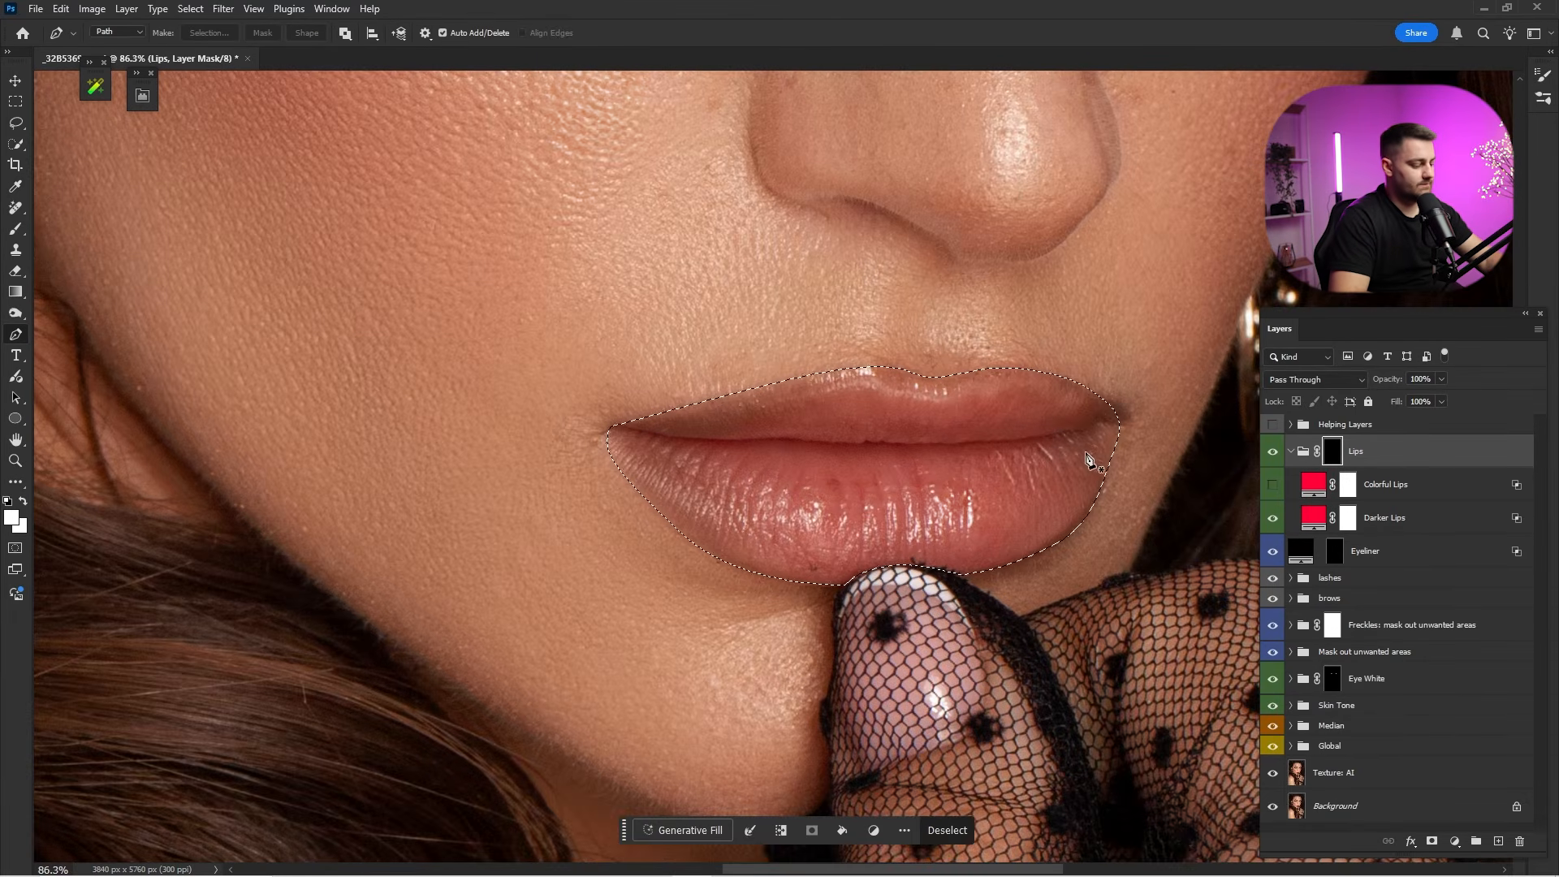
key("b")
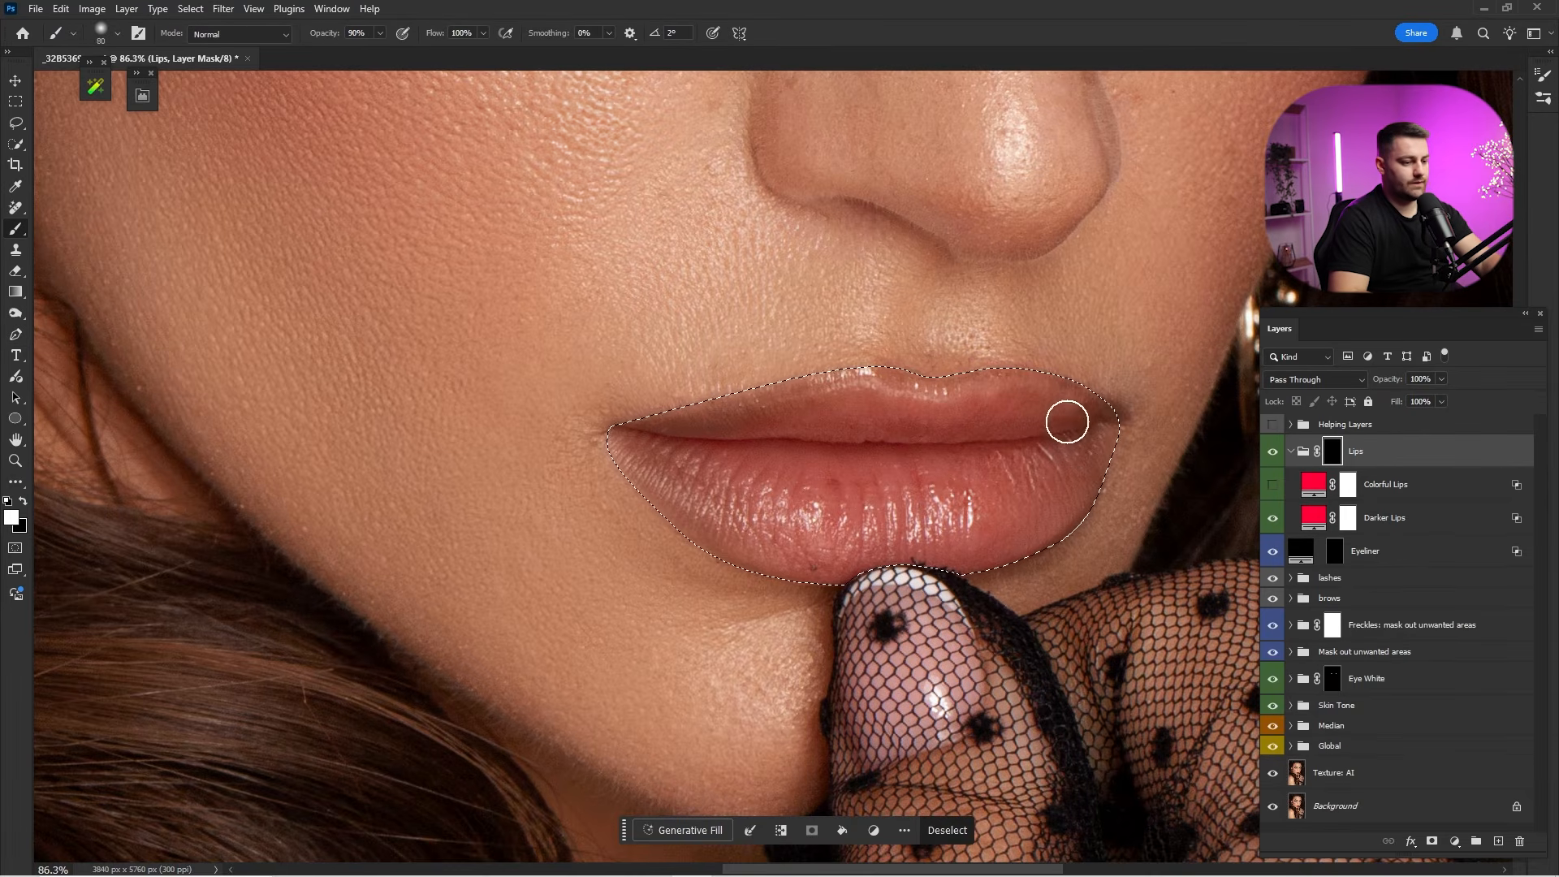
mouse_move(1065, 422)
left_mouse_down()
mouse_move(1081, 470)
mouse_move(916, 471)
mouse_move(778, 396)
mouse_move(748, 408)
mouse_move(916, 497)
mouse_move(946, 485)
mouse_move(1065, 515)
mouse_move(916, 417)
mouse_move(845, 400)
left_mouse_up()
key("ctrl+d")
Compare the full portrait with the Lips group hidden and shown.
key("ctrl+0")
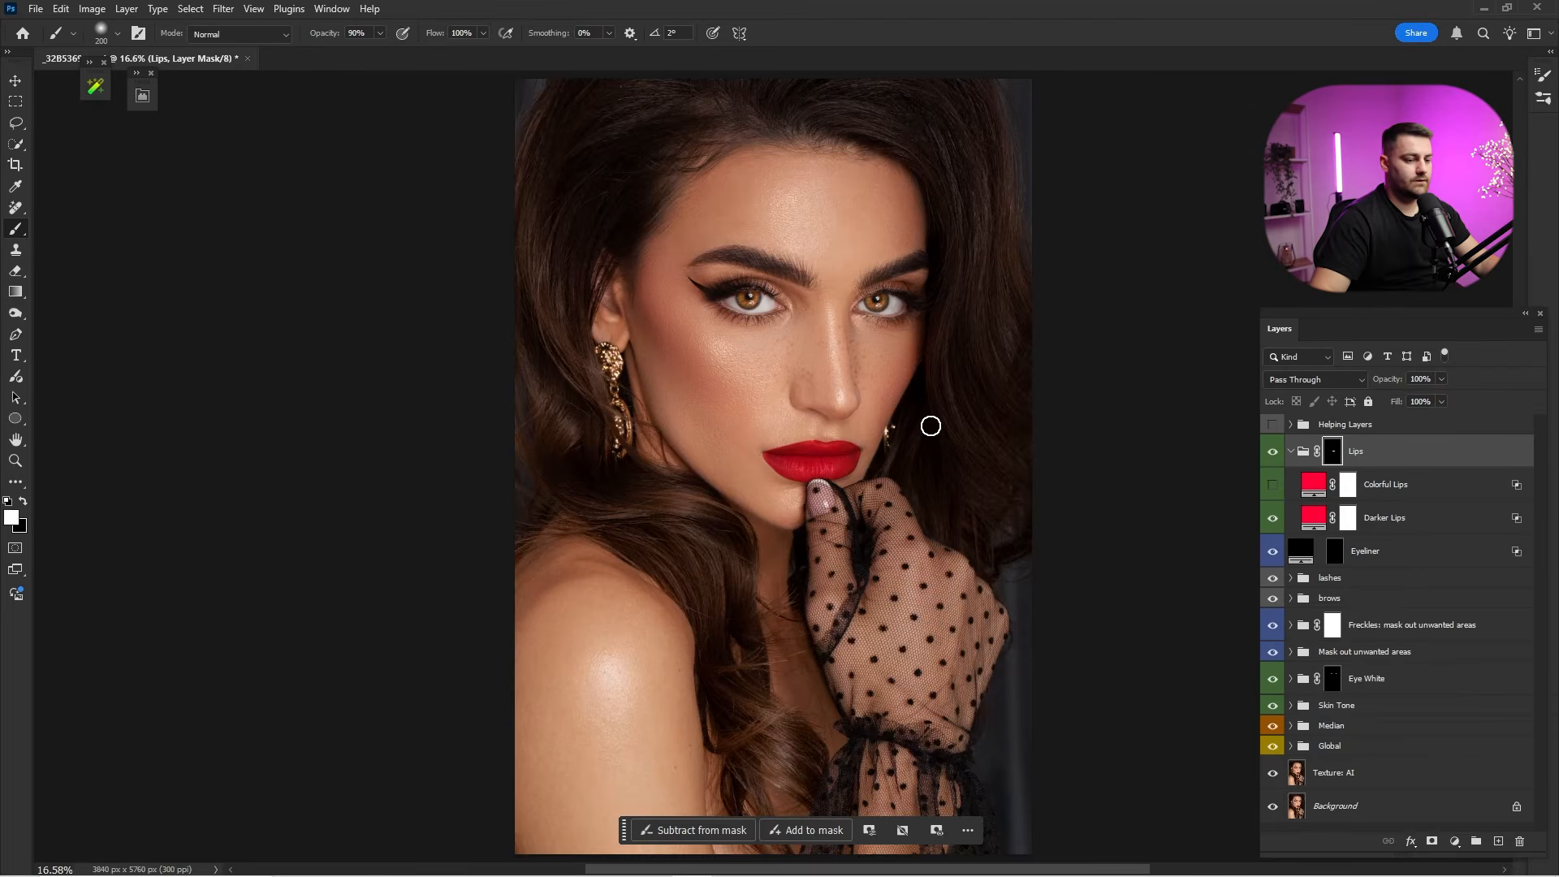
left_click(1272, 451)
left_click(1273, 450)
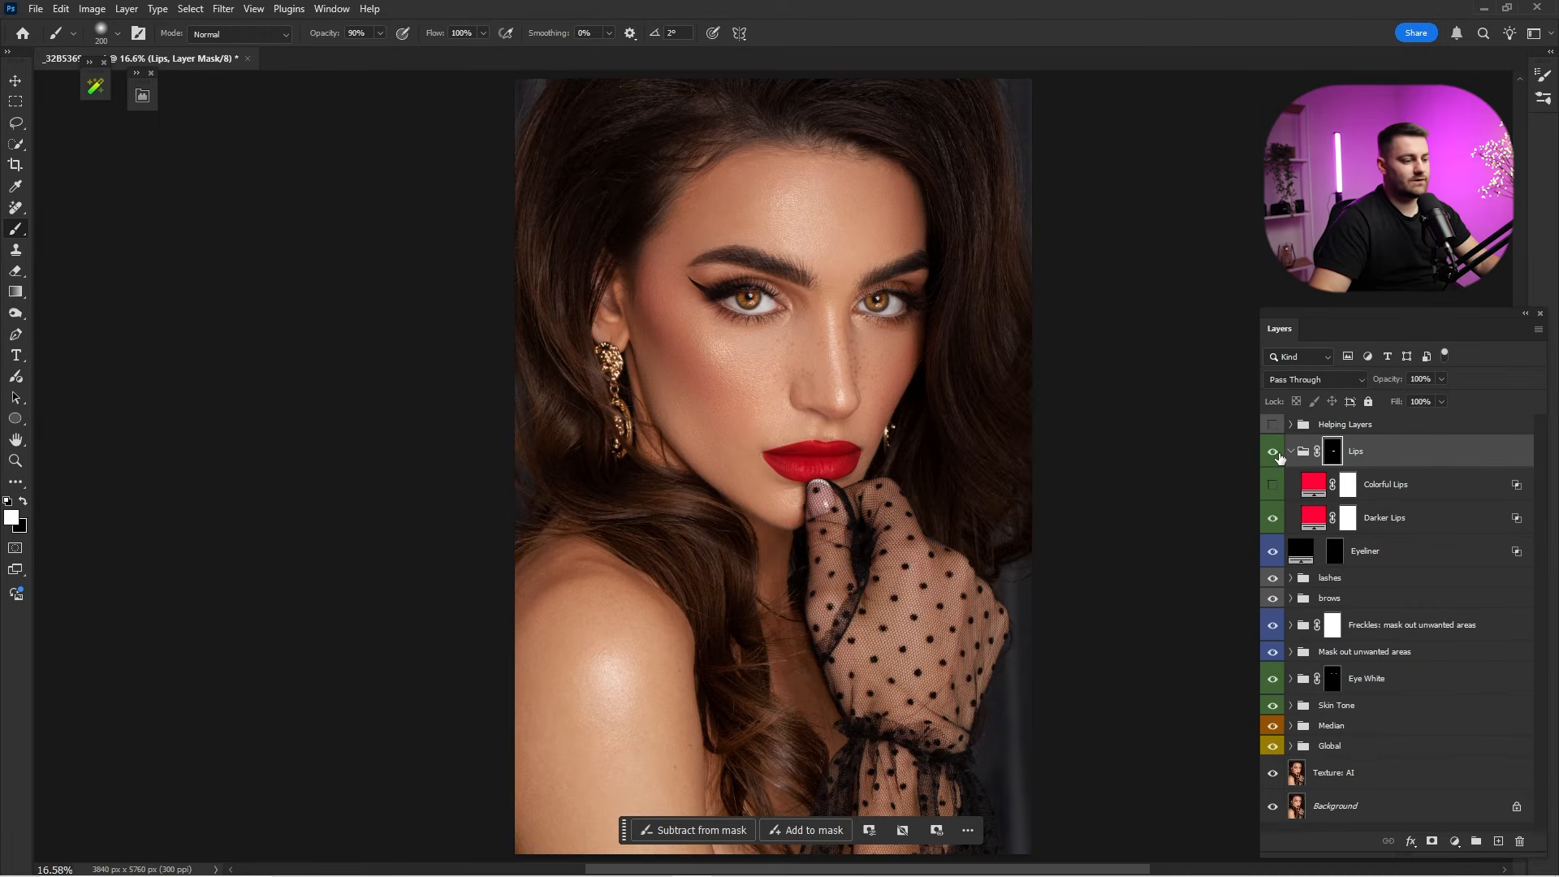
left_click(1273, 451)
left_click(1272, 451)
Compare the Colorful Lips layer with the Darker Lips layer up close, leaving only Darker Lips shown.
key("z")
left_click_drag(771, 452, 905, 452)
key("b")
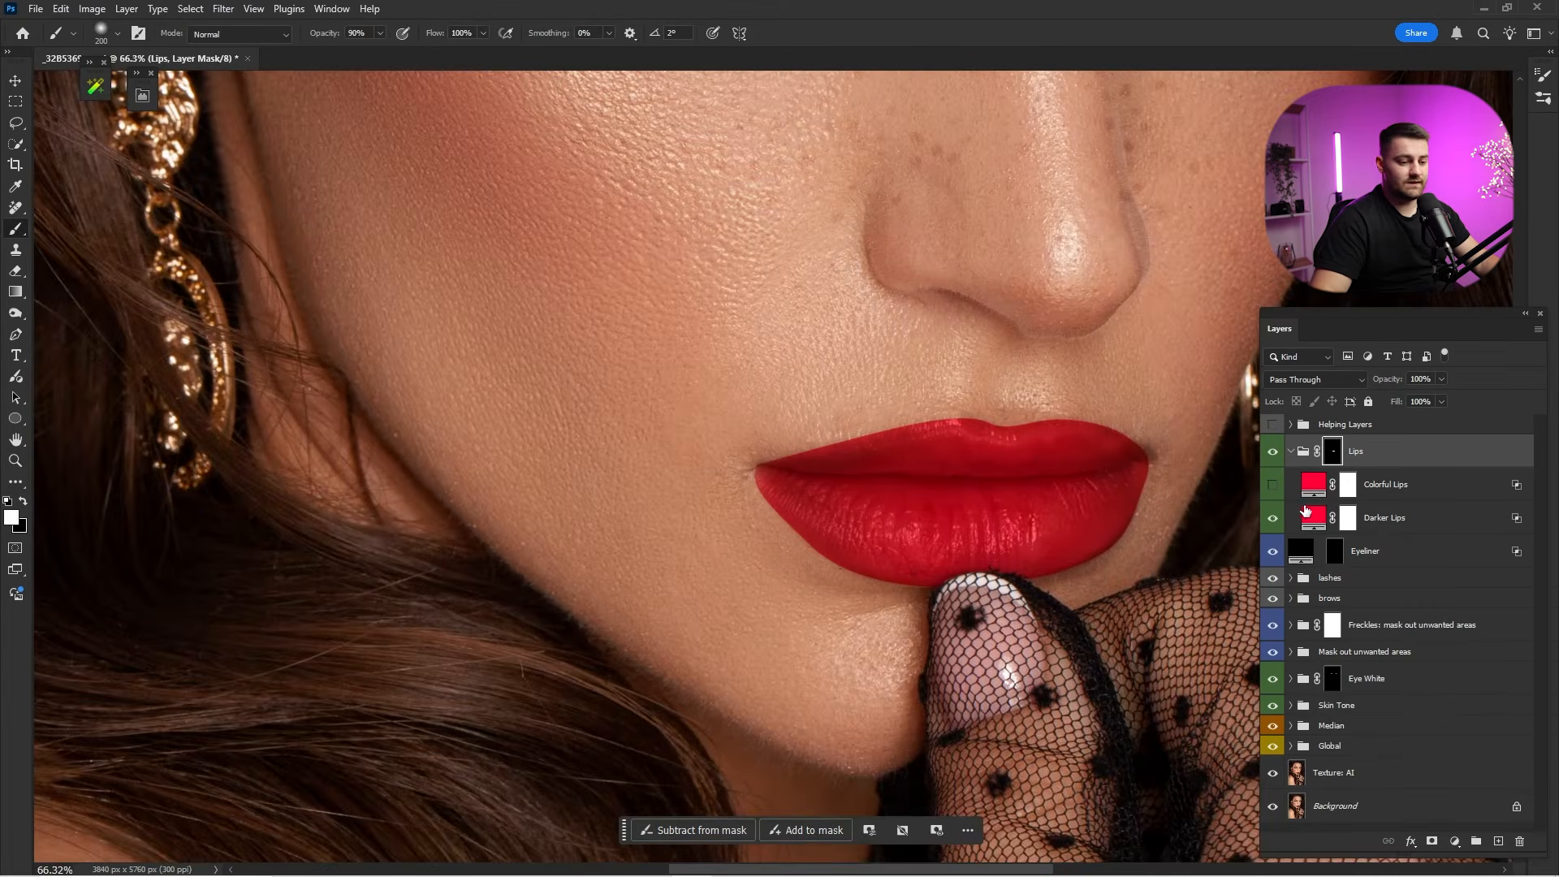
left_click(1272, 518)
left_click(1272, 484)
left_click(1272, 484)
left_click(1273, 517)
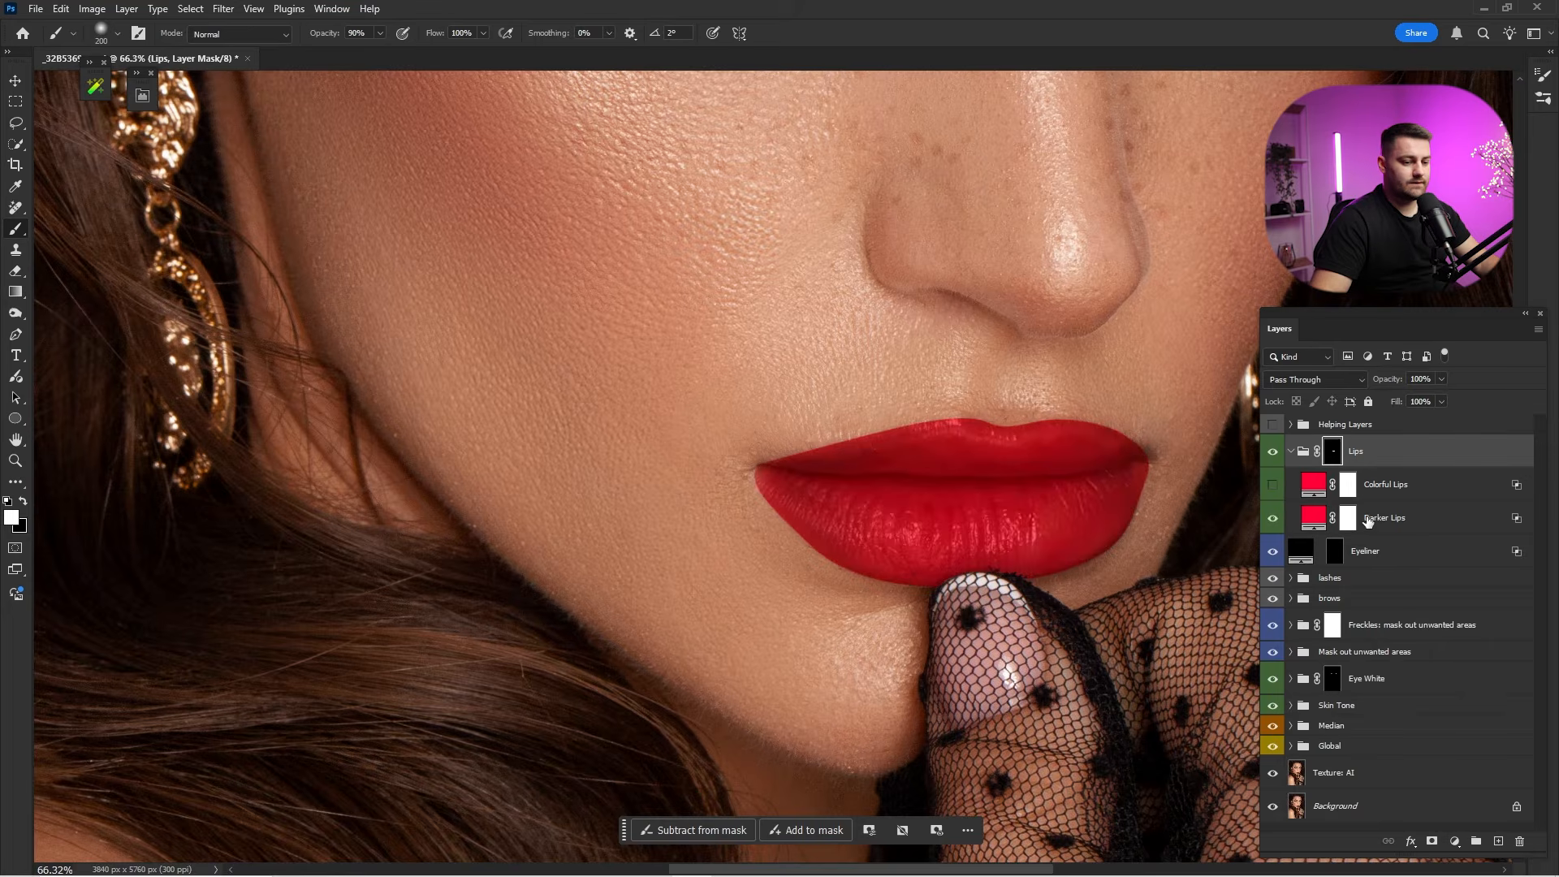
Darken the Darker Lips fill to the deep red ab1325 and select its hex code for reuse.
left_click(1313, 517)
scroll(800, 462, "down", 5)
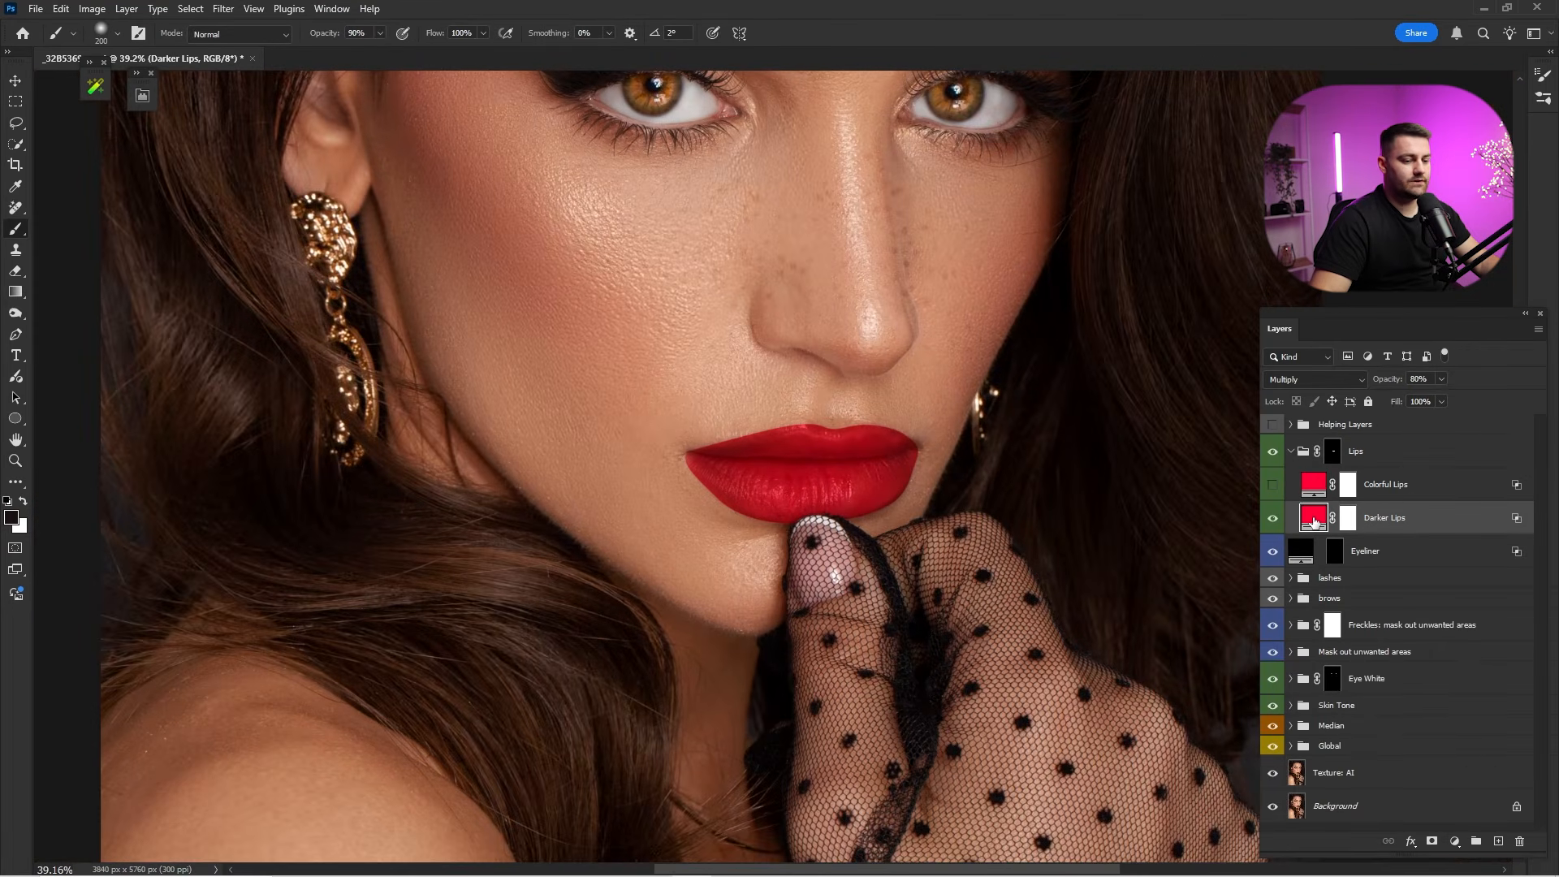
double_click(1313, 517)
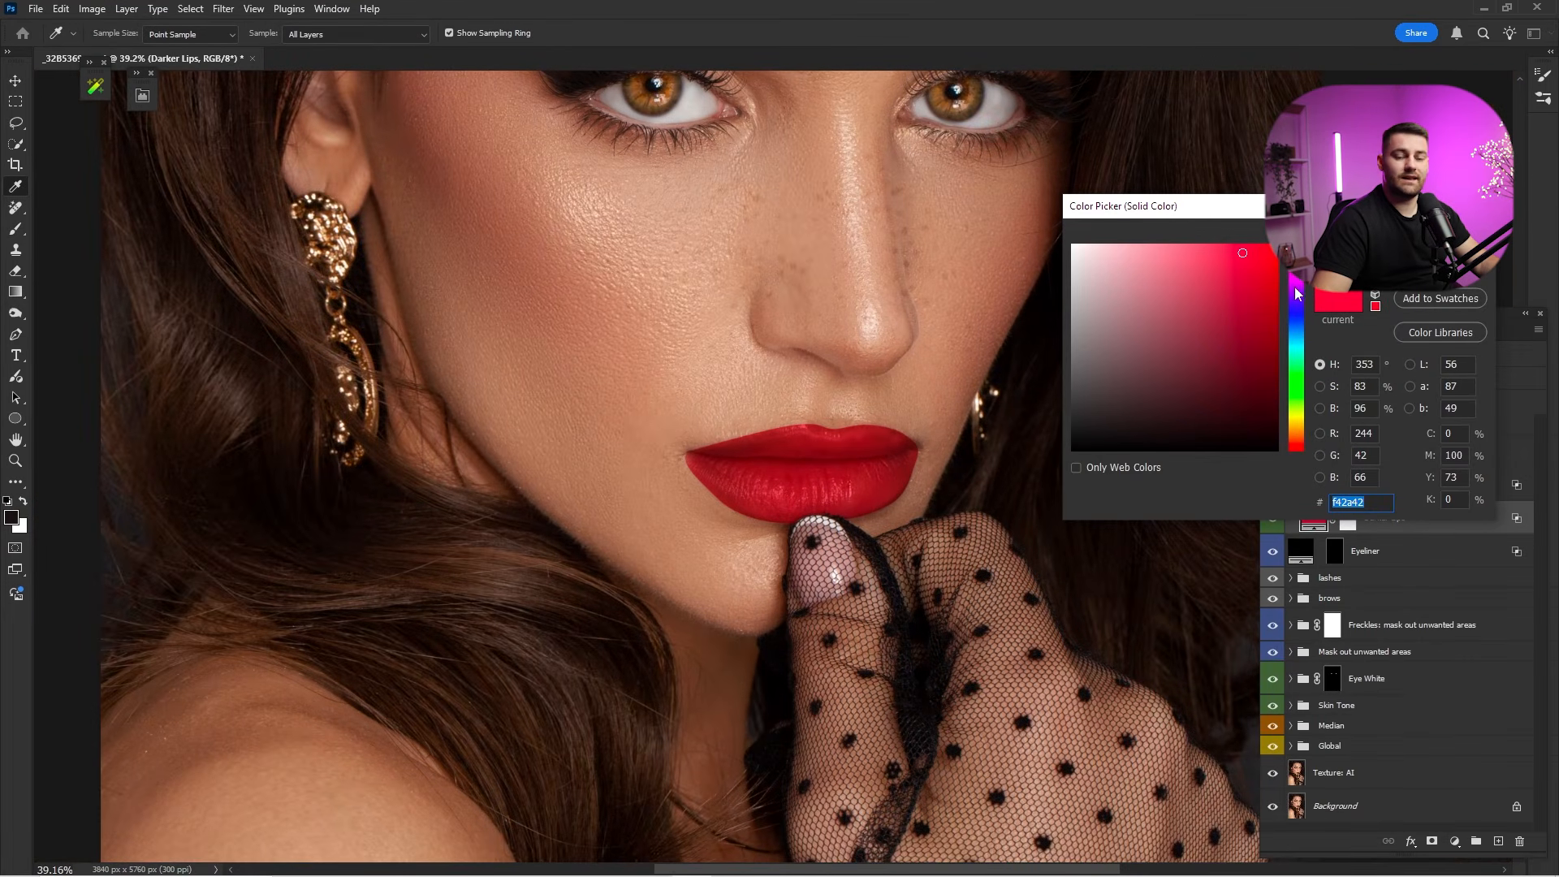
left_click(1259, 298)
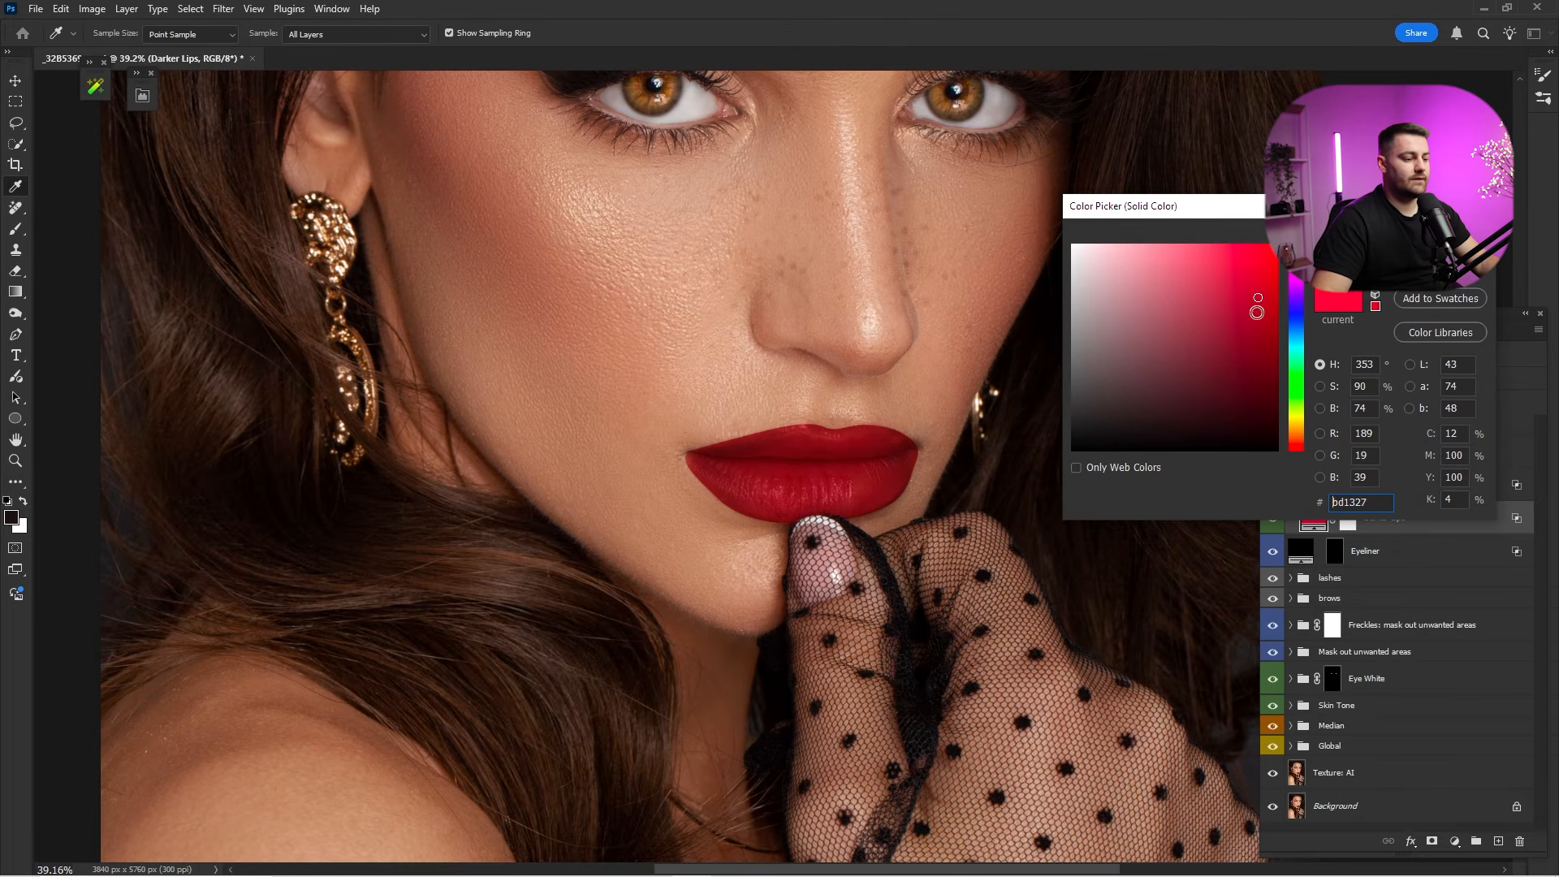
left_click(1257, 313)
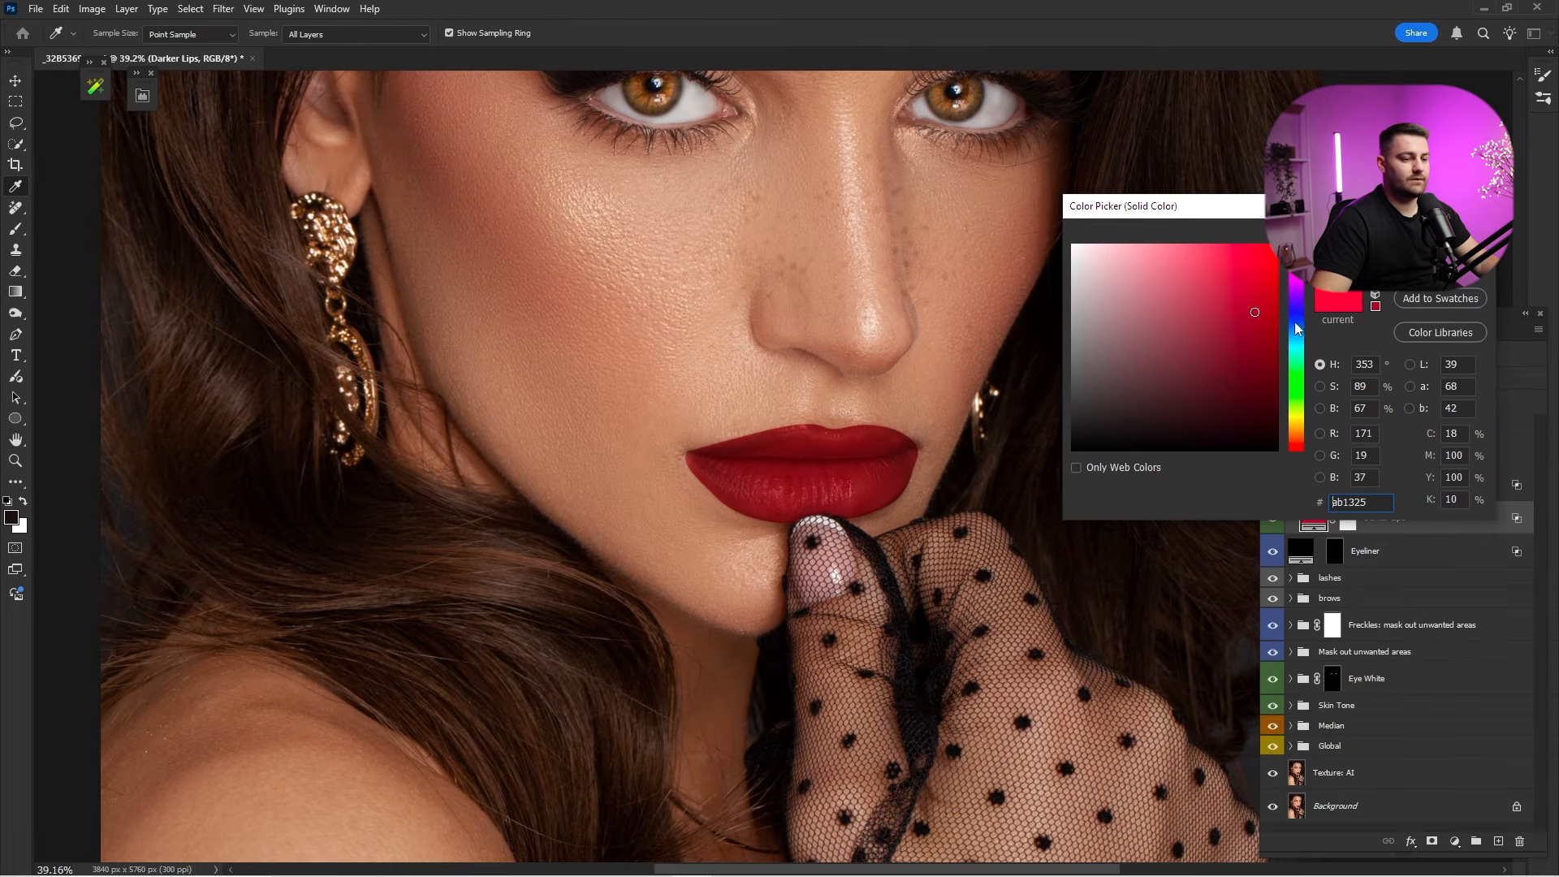
double_click(1373, 503)
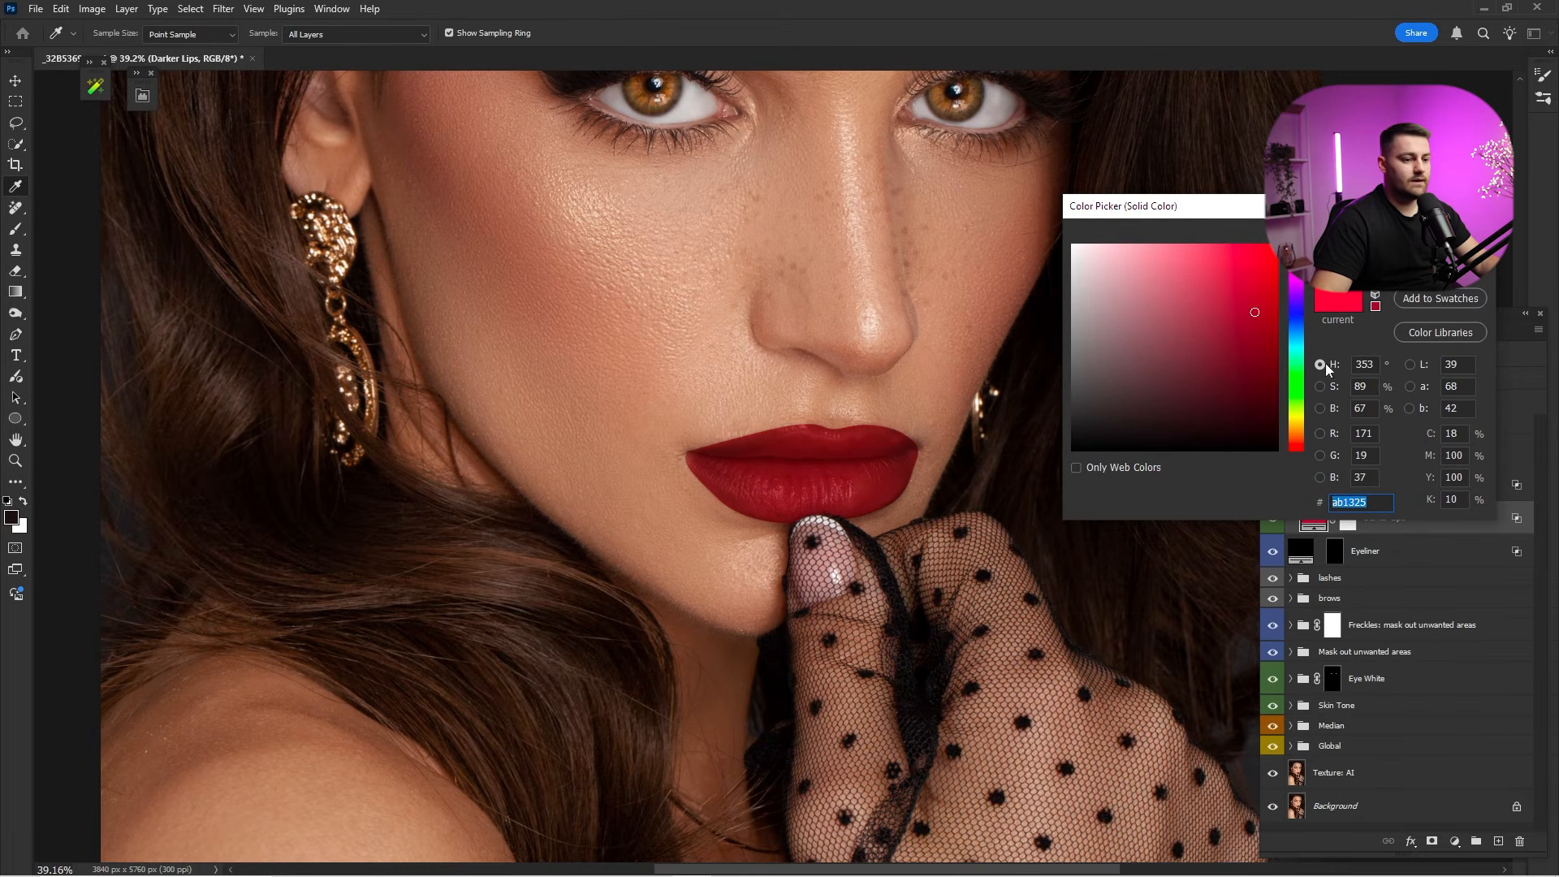
Try other hues and darker shades for the Darker Lips fill, down to the near-black 211717.
left_click_drag(1298, 307, 1309, 437)
mouse_move(1242, 400)
left_mouse_down()
mouse_move(1153, 341)
mouse_move(1109, 286)
mouse_move(1220, 450)
mouse_move(1301, 294)
mouse_move(1301, 244)
left_mouse_up()
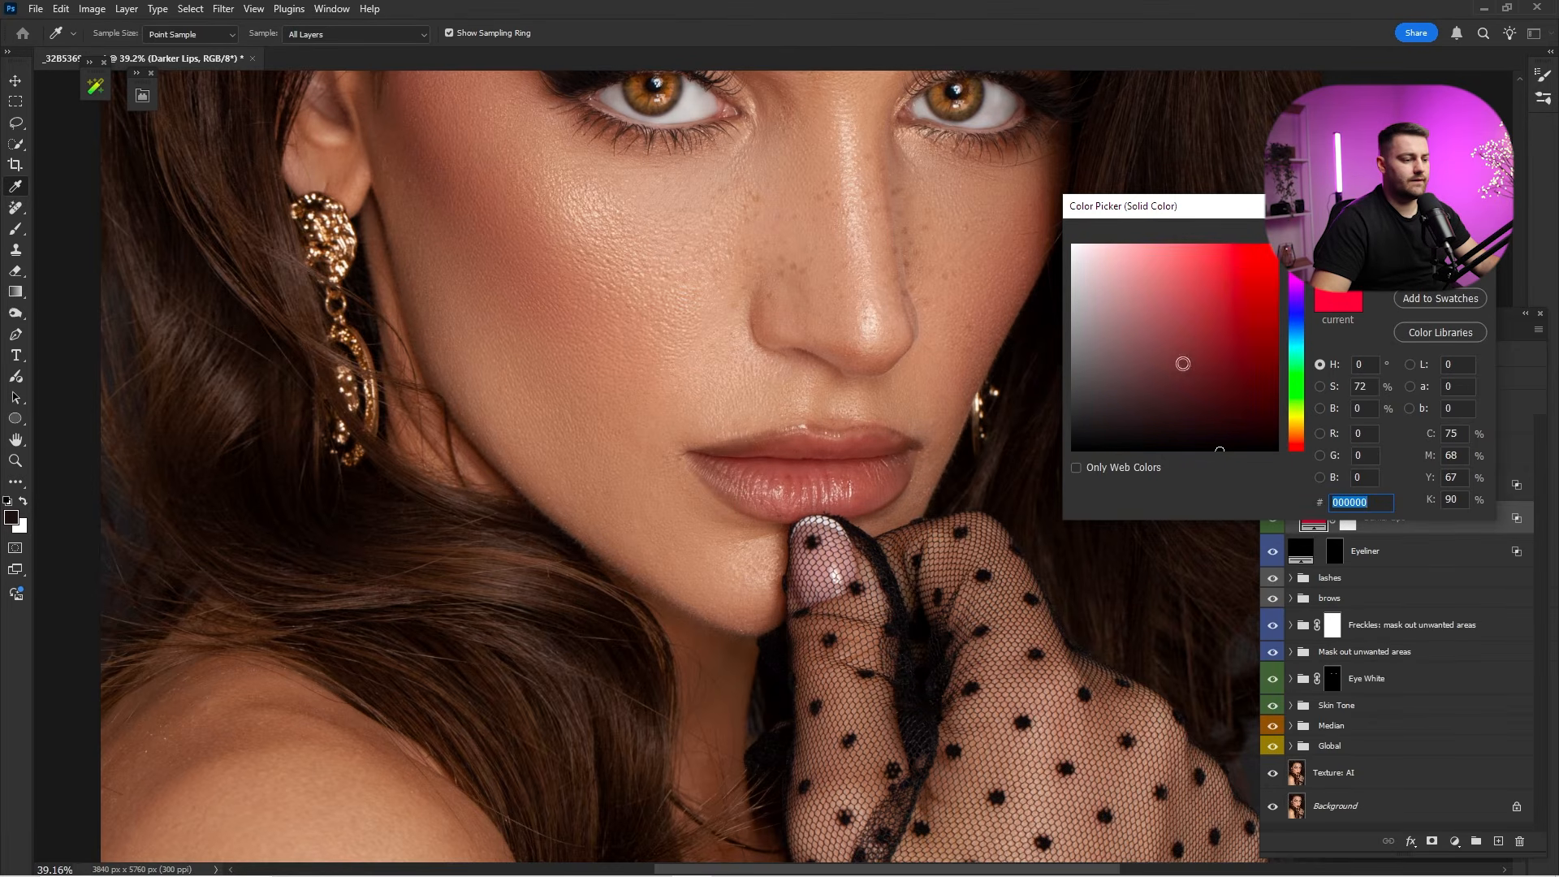
left_click_drag(1180, 358, 1136, 423)
Set the Darker Lips fill color to hex ab1325 and apply it.
left_click_drag(1370, 500, 1280, 501)
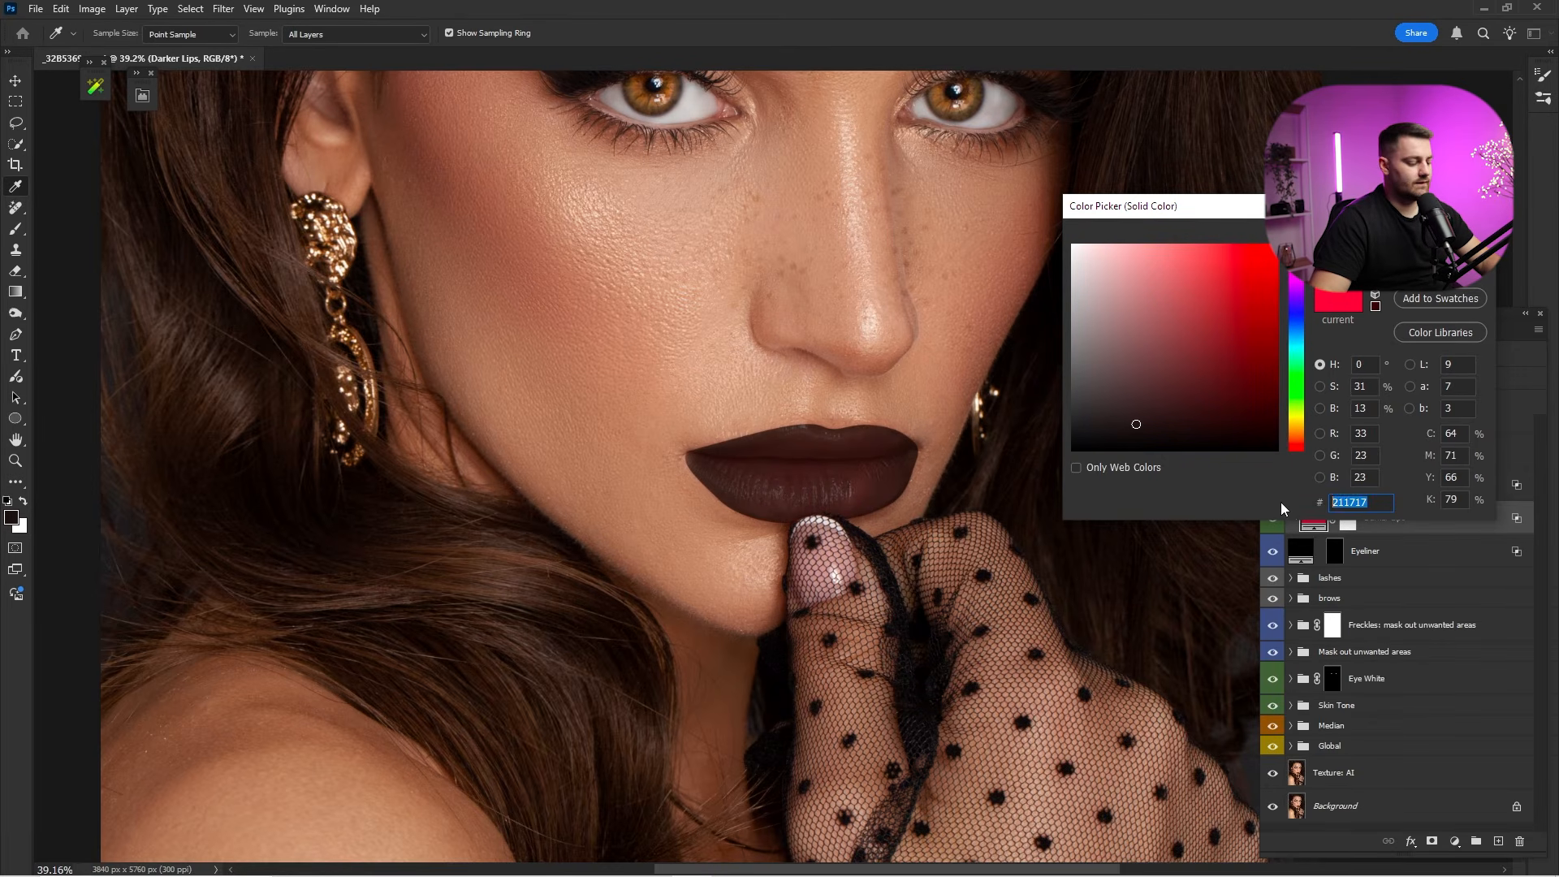
type("ab1325")
key("Return")
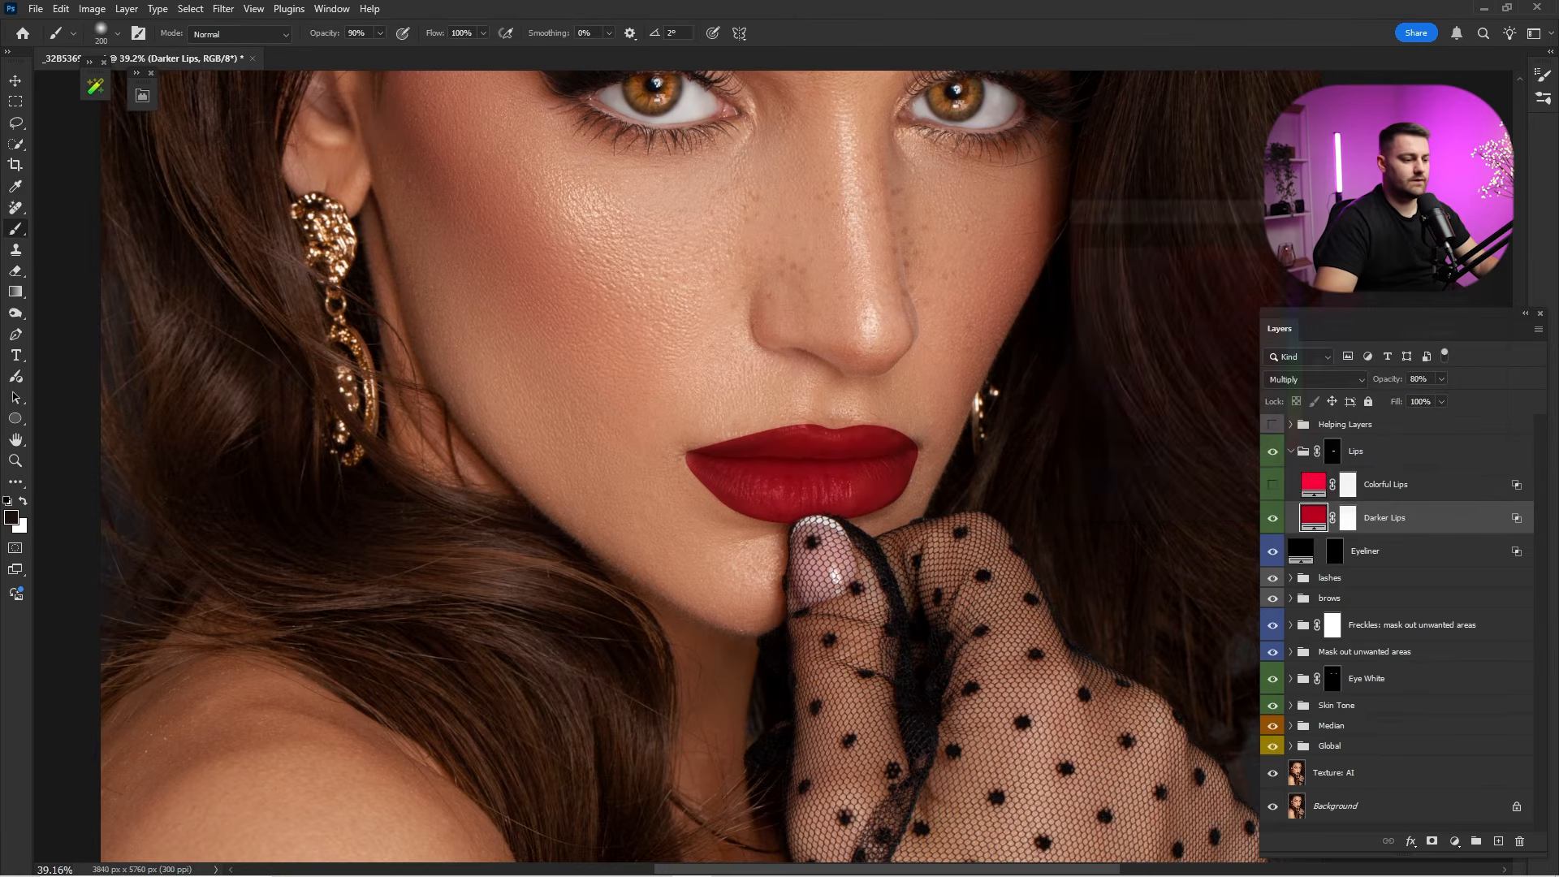
Compare the whole portrait with and without the Darker Lips layer, leaving the layer shown.
key("ctrl+0")
left_click(1273, 520)
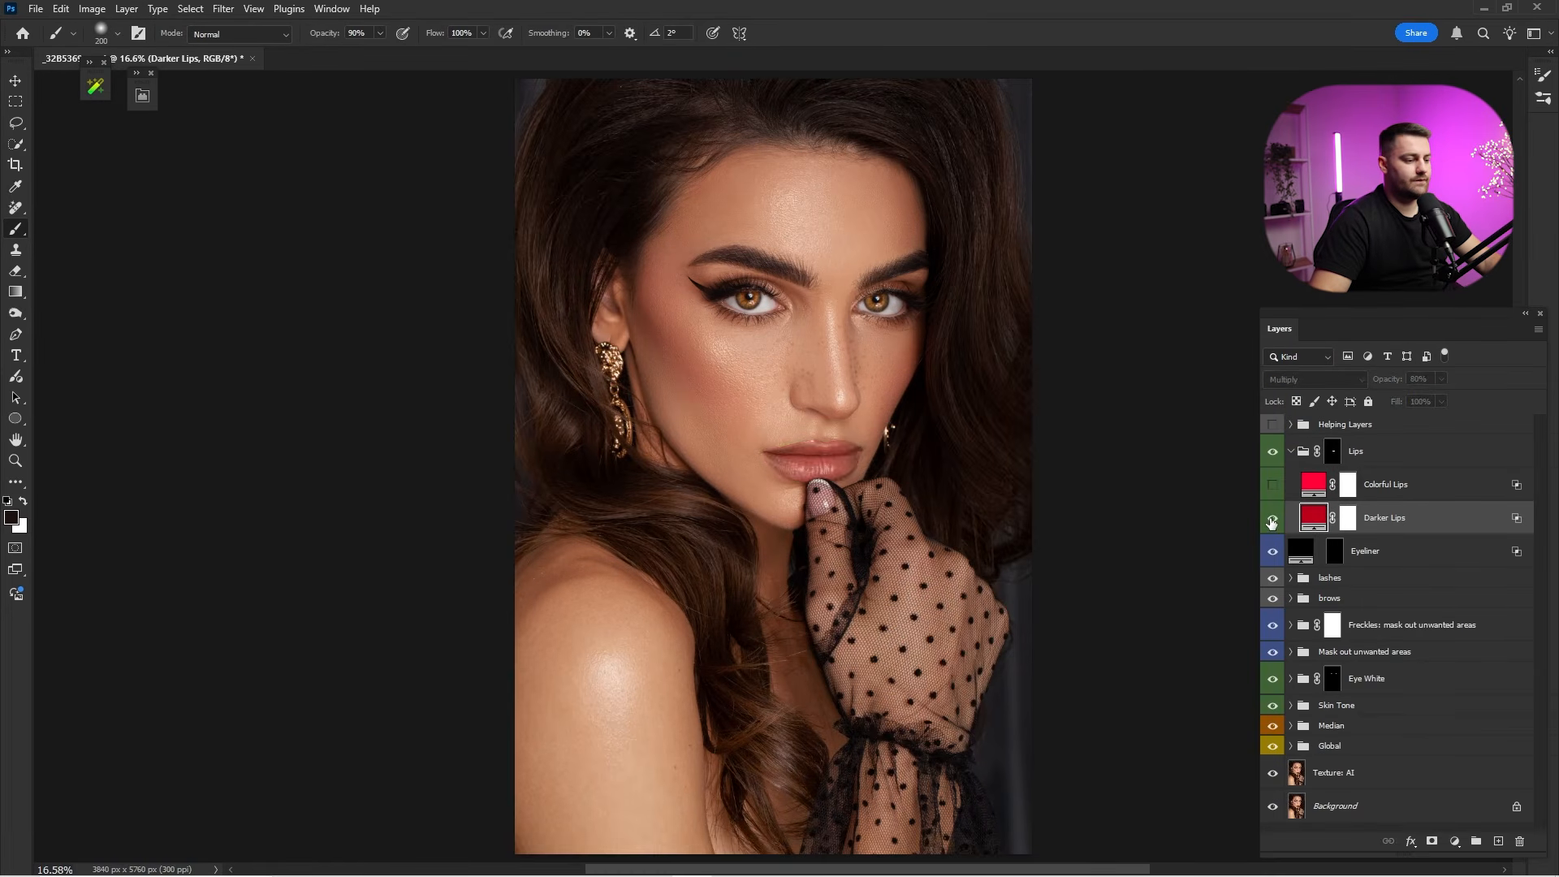
left_click(1273, 521)
left_click(1273, 521)
left_click(1273, 521)
left_click(1273, 520)
left_click(1273, 521)
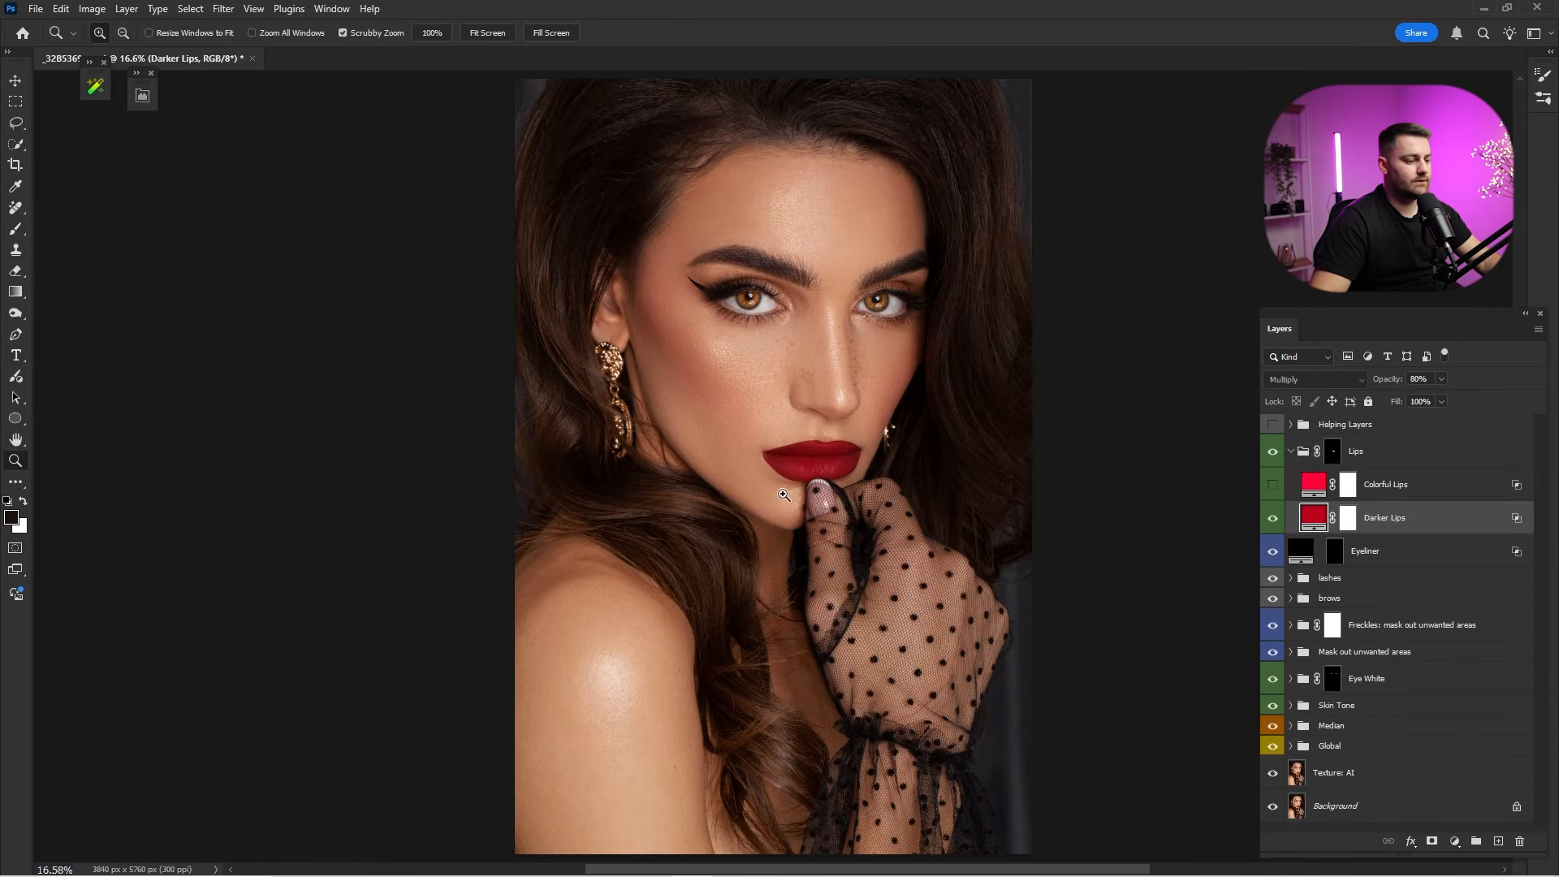
Feather the Lips group's layer mask by 7.0 px to soften the lip edges.
scroll(796, 471, "up", 8)
double_click(1335, 454)
key("x")
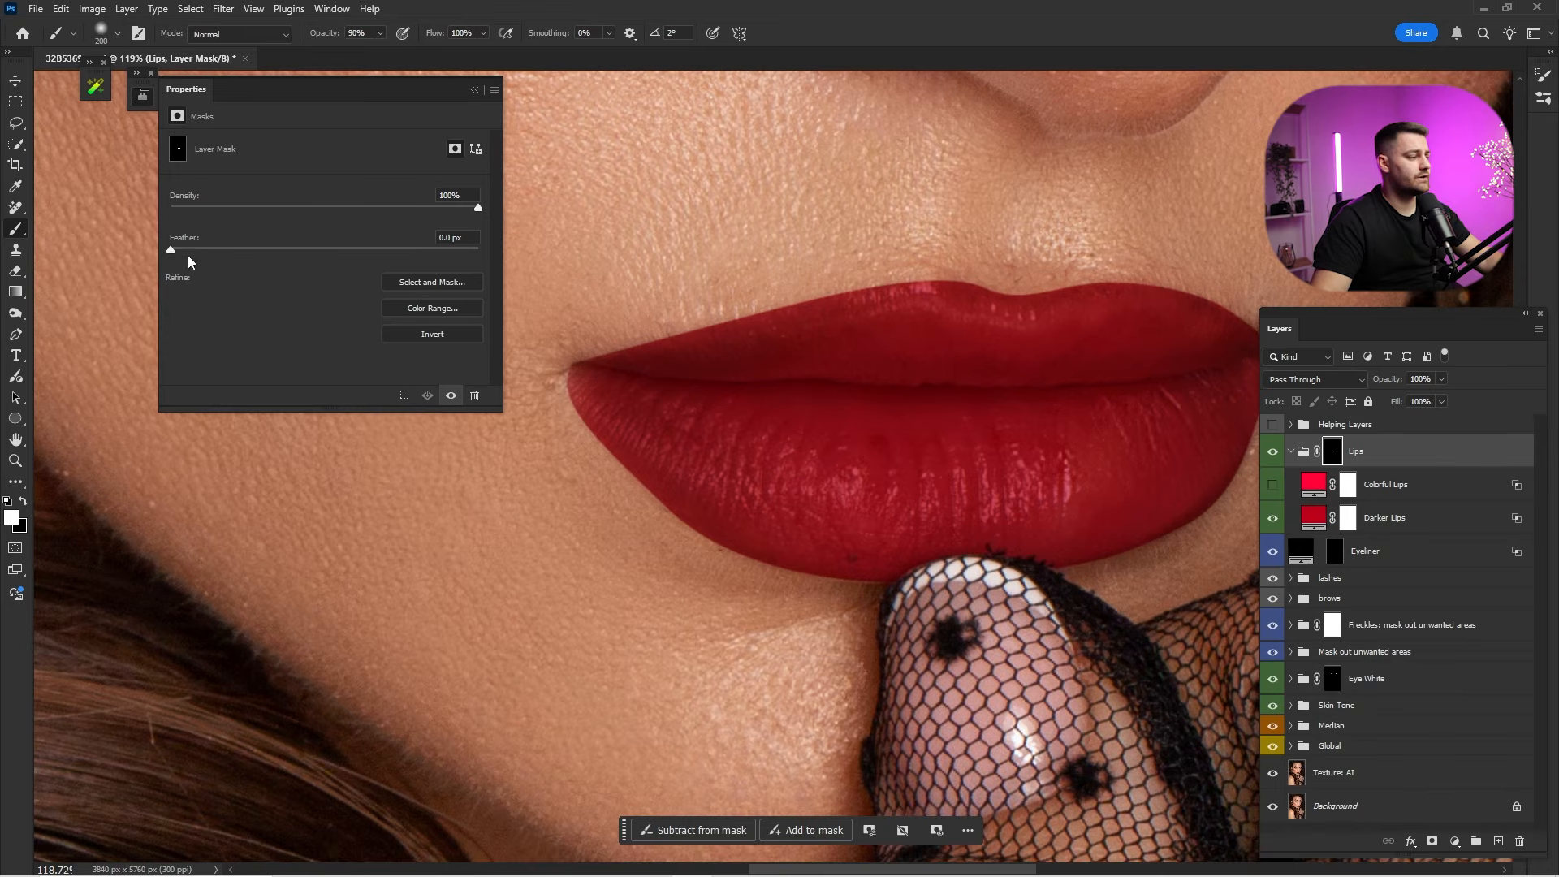
left_click_drag(214, 250, 243, 251)
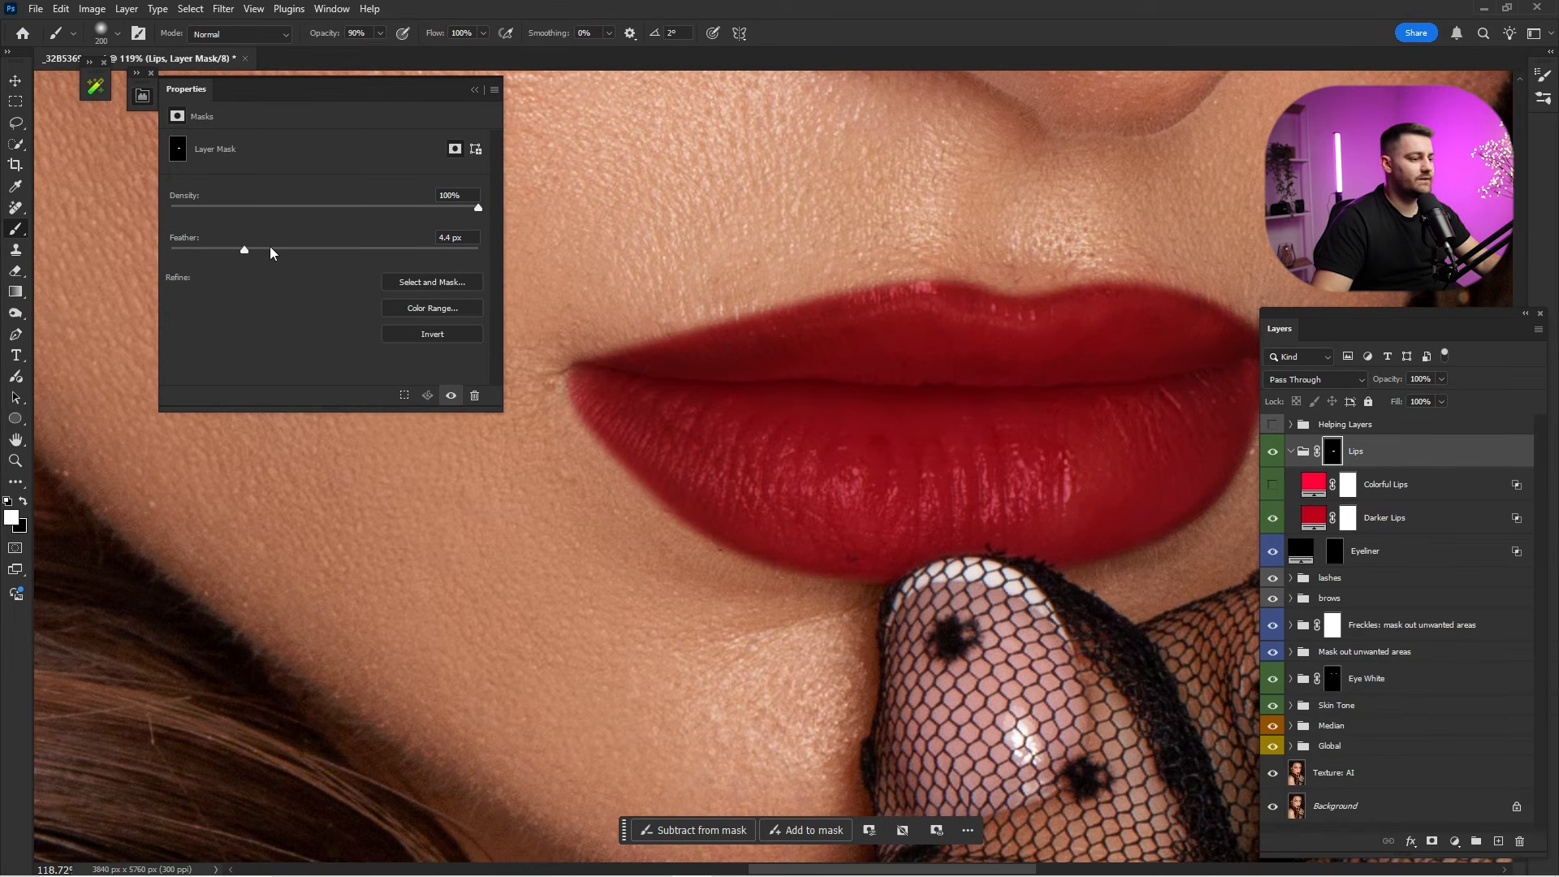
left_click(271, 251)
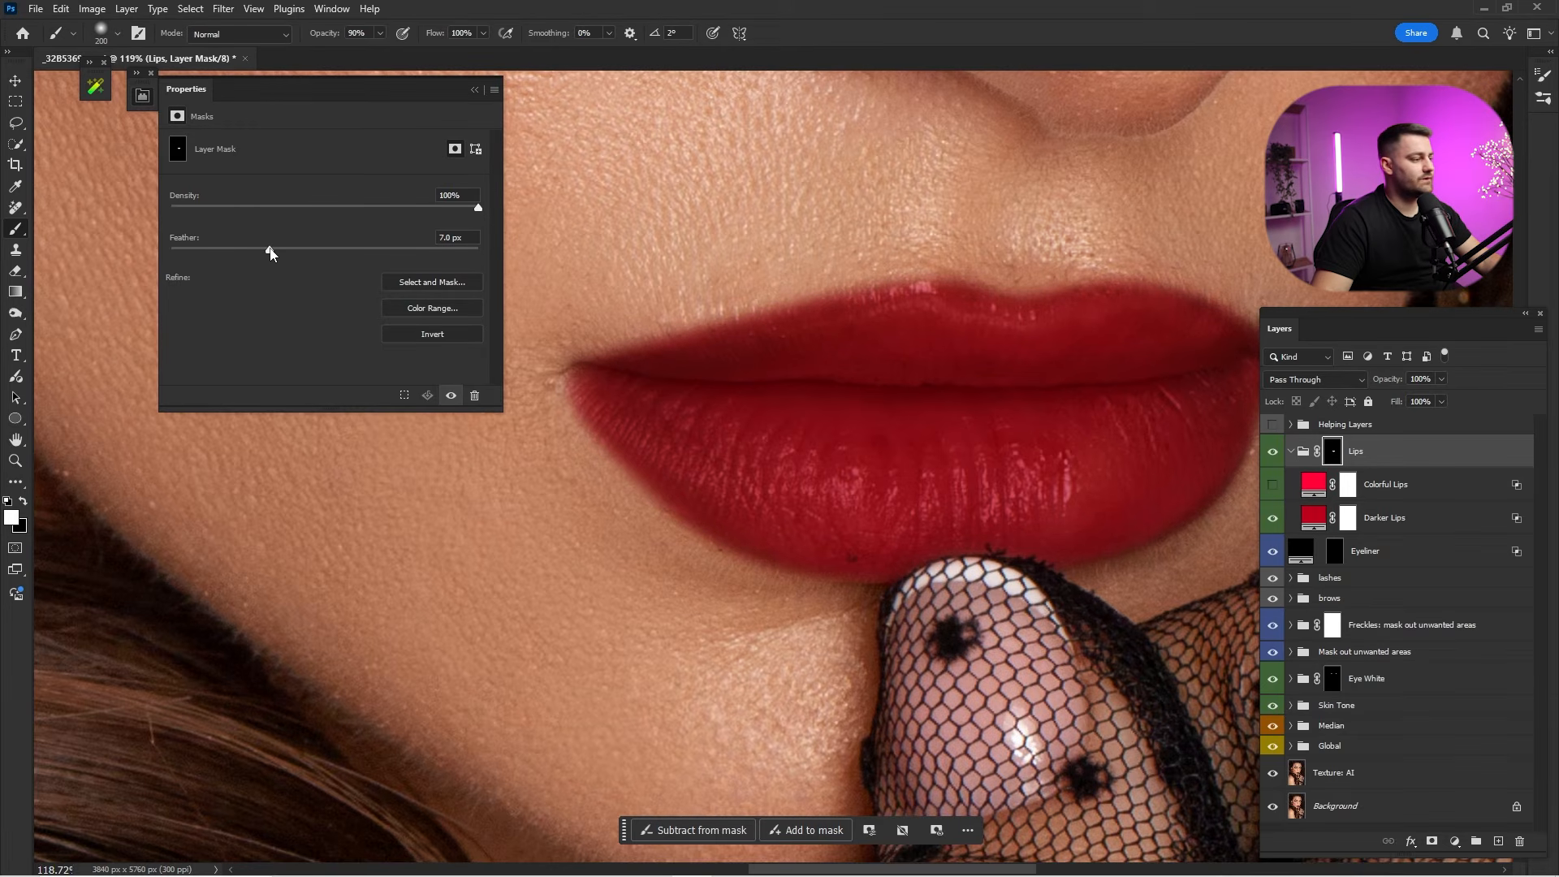
Compare the image with and without the Lips group, both close to the mouth and across the whole portrait.
left_click_drag(1012, 425, 938, 423)
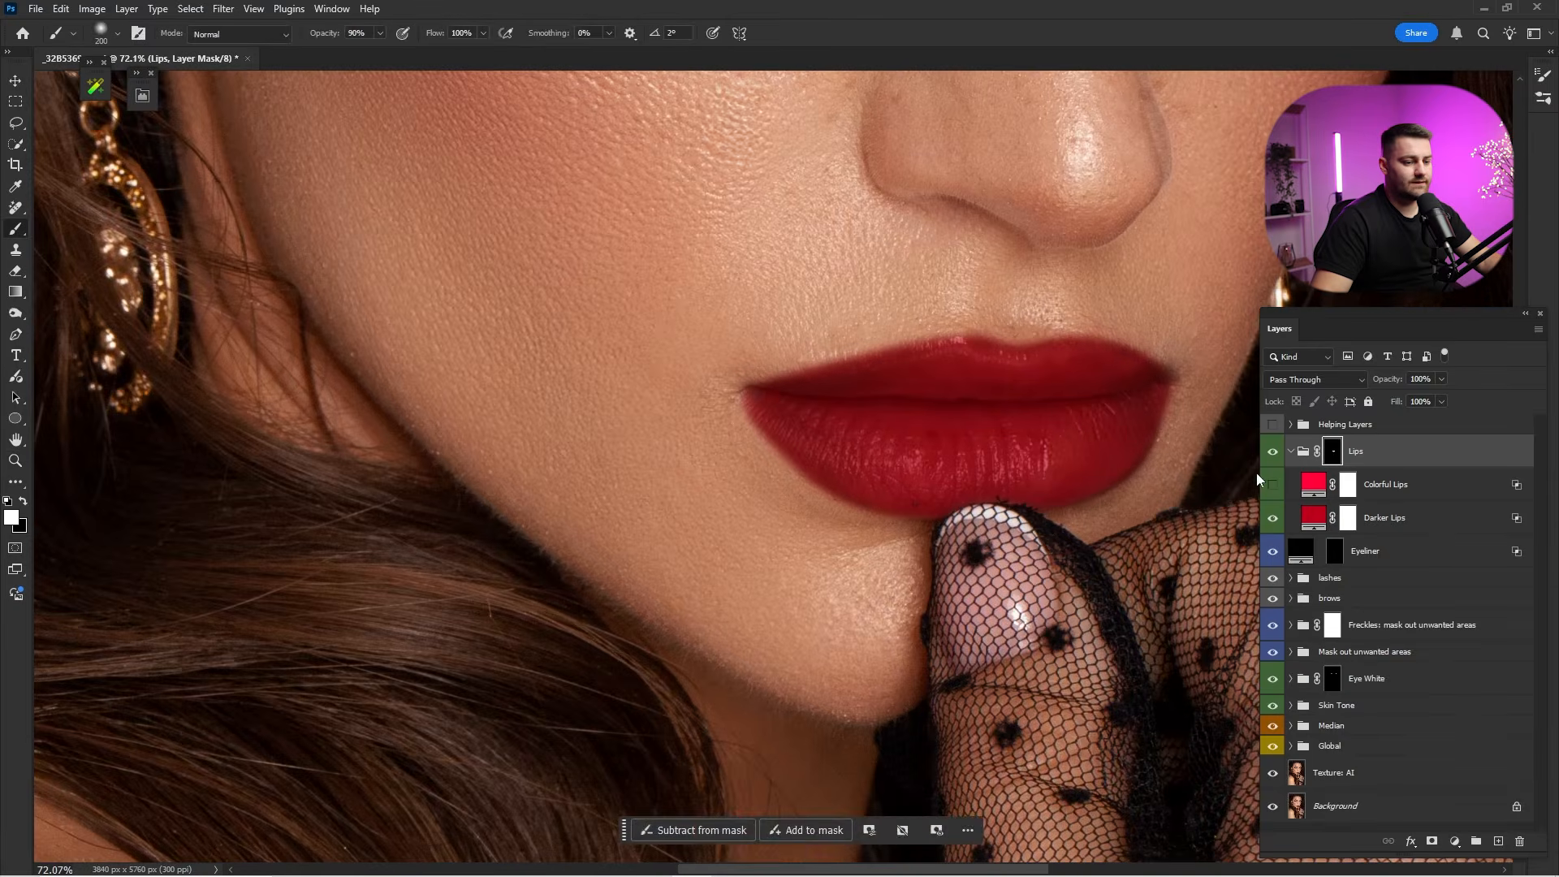
left_click(1272, 451)
left_click(1272, 450)
left_click(1273, 451)
left_click(1273, 451)
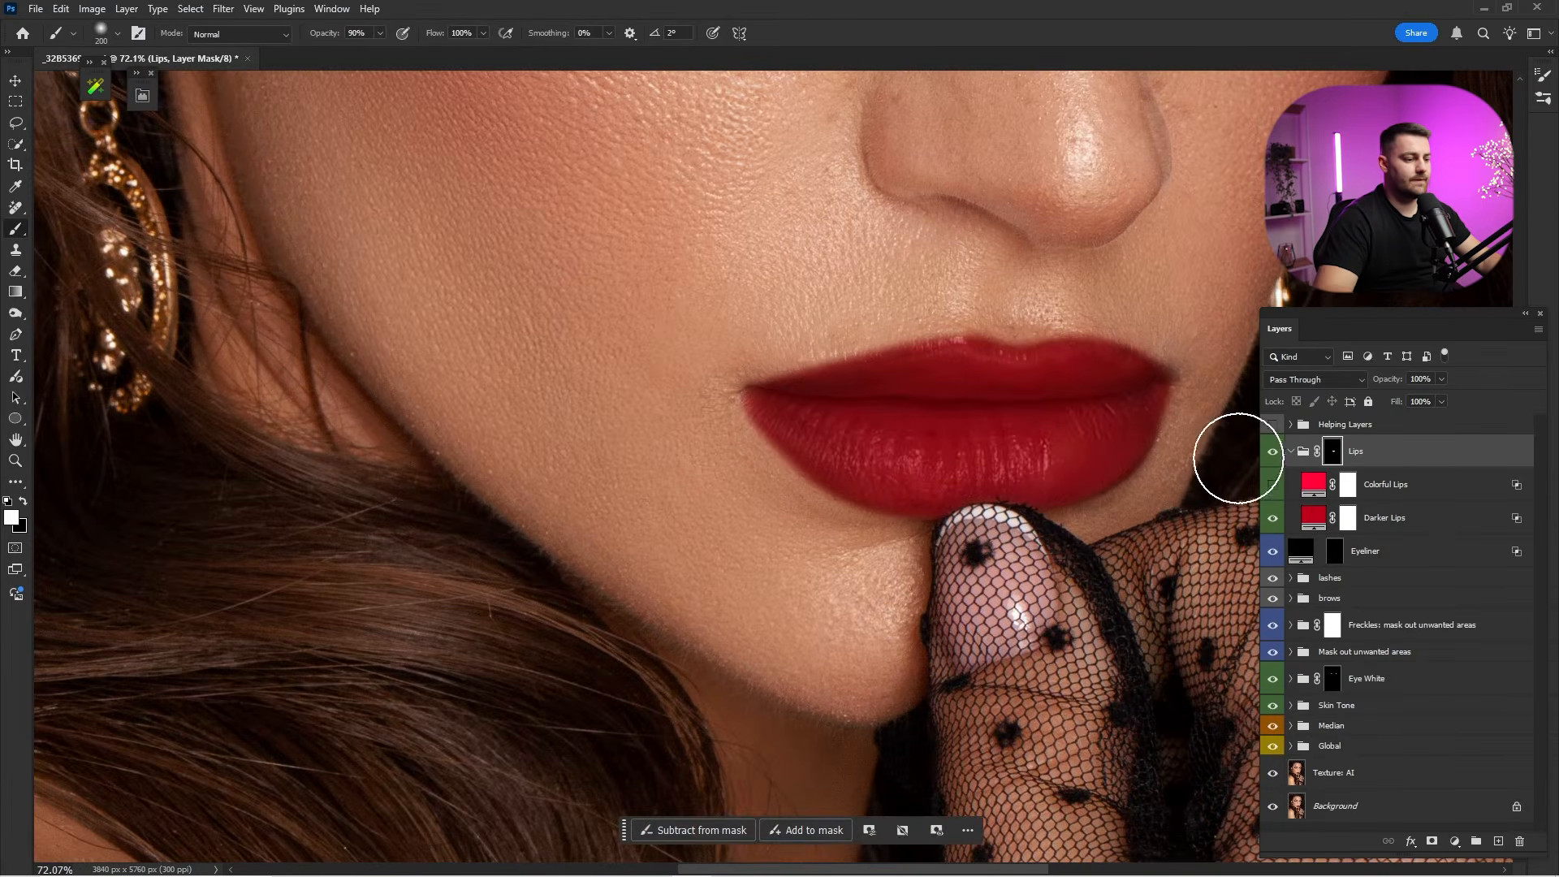
key("ctrl+0")
left_click(1270, 460)
left_click(1270, 460)
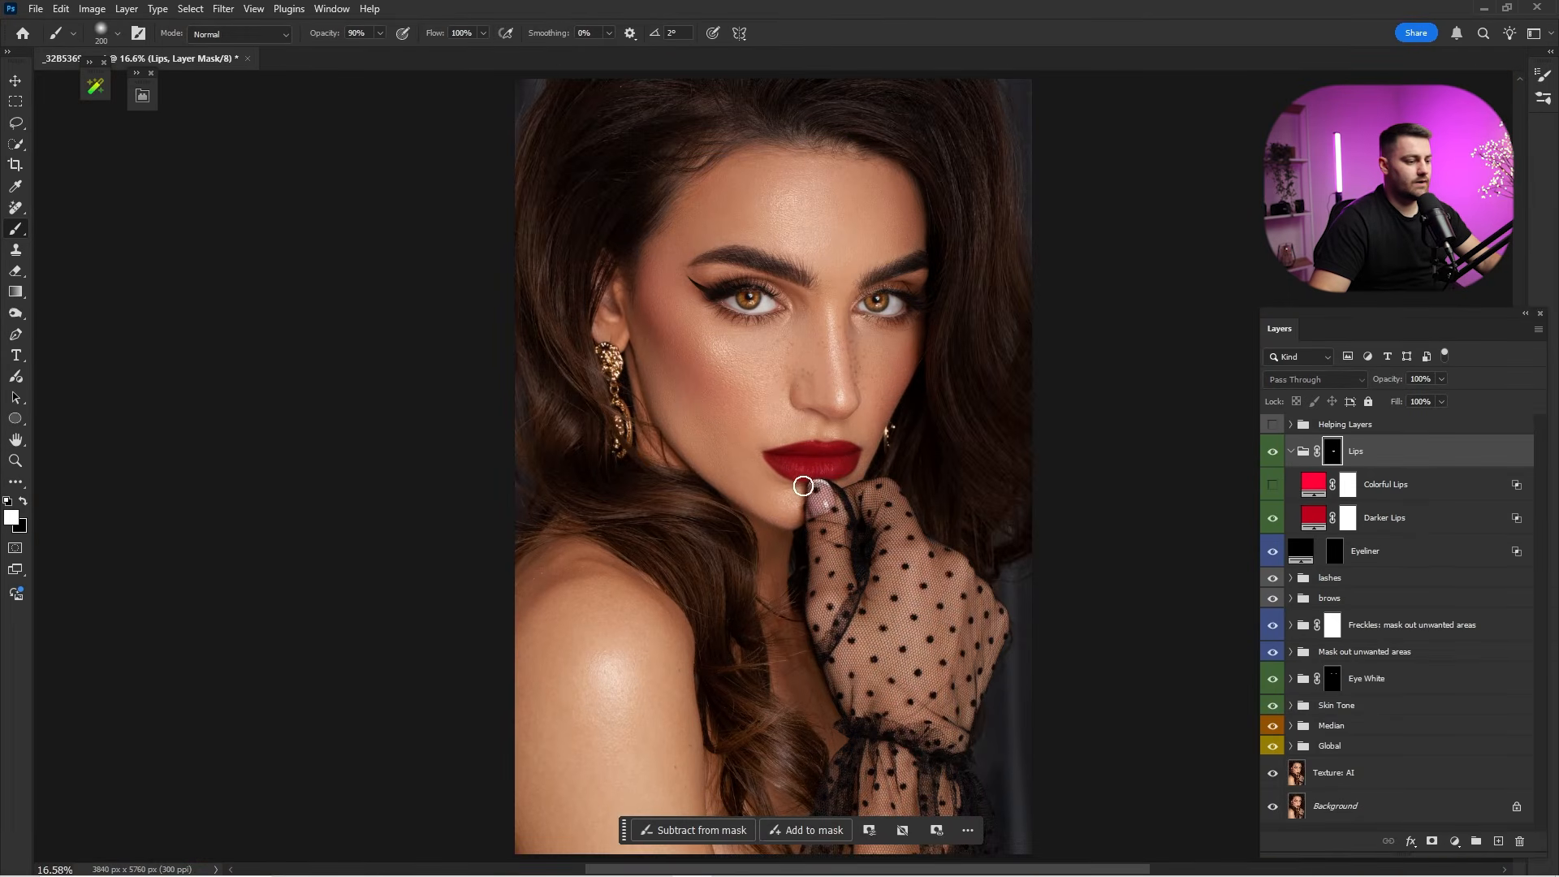
left_click_drag(803, 450, 978, 470)
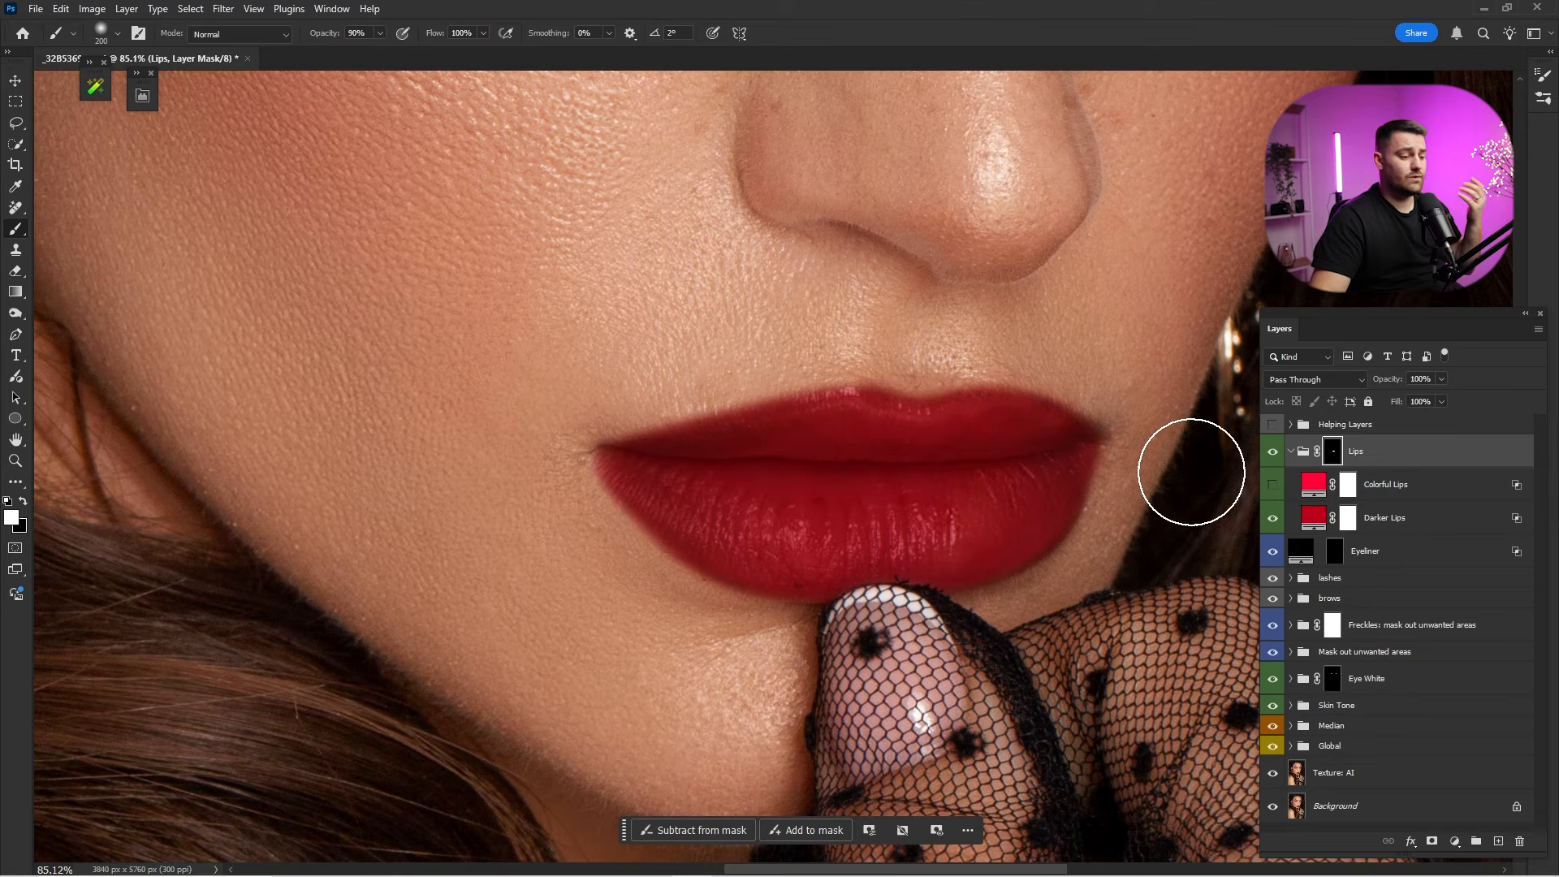
left_click(1274, 459)
left_click(1273, 459)
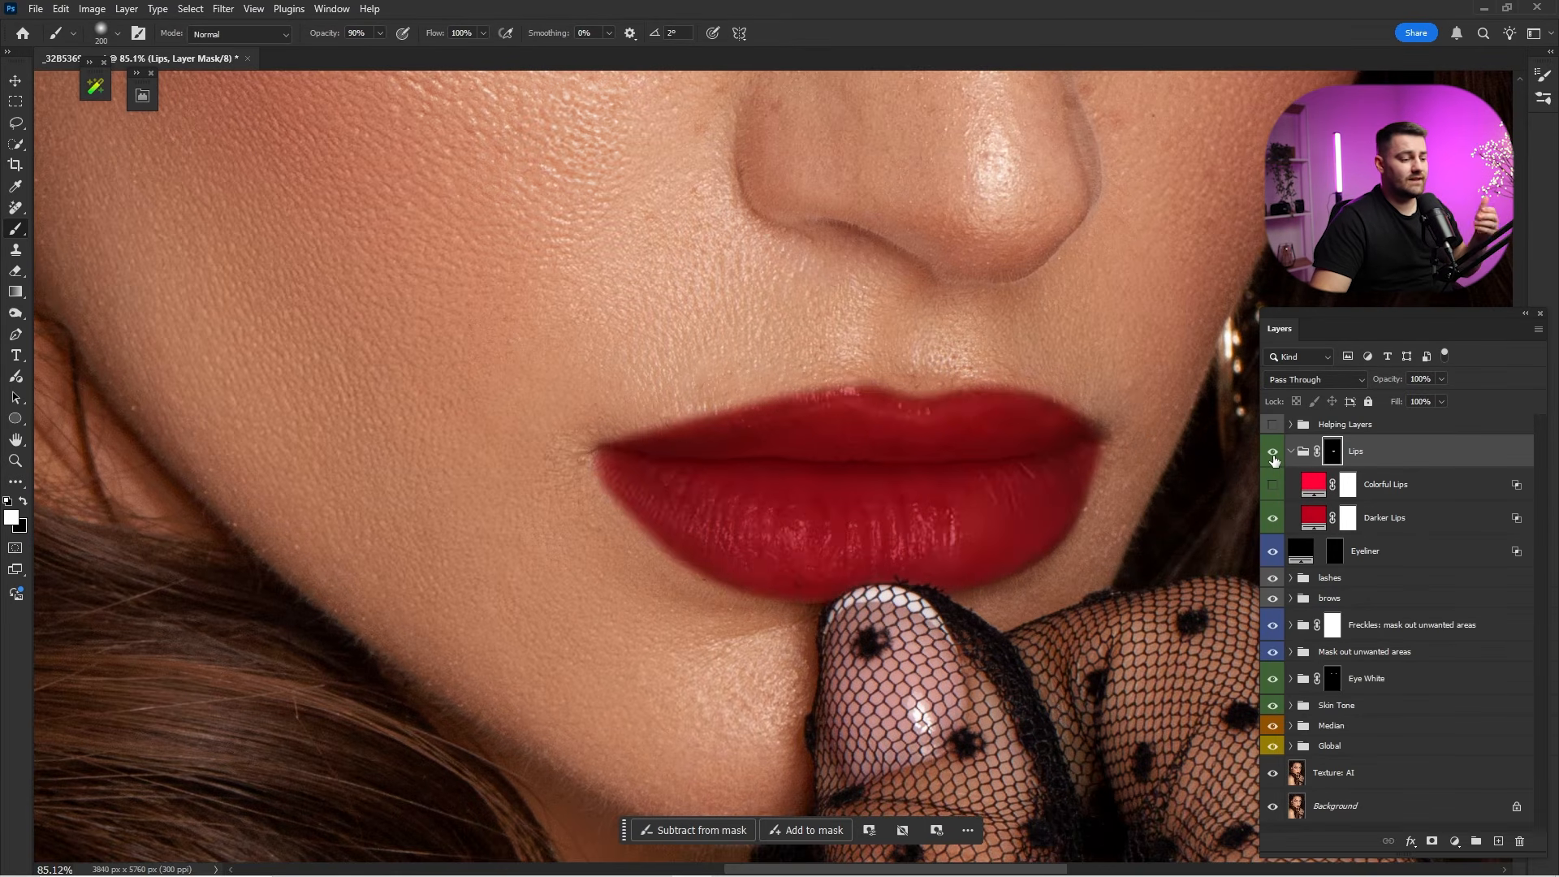
left_click(1273, 459)
left_click(1273, 459)
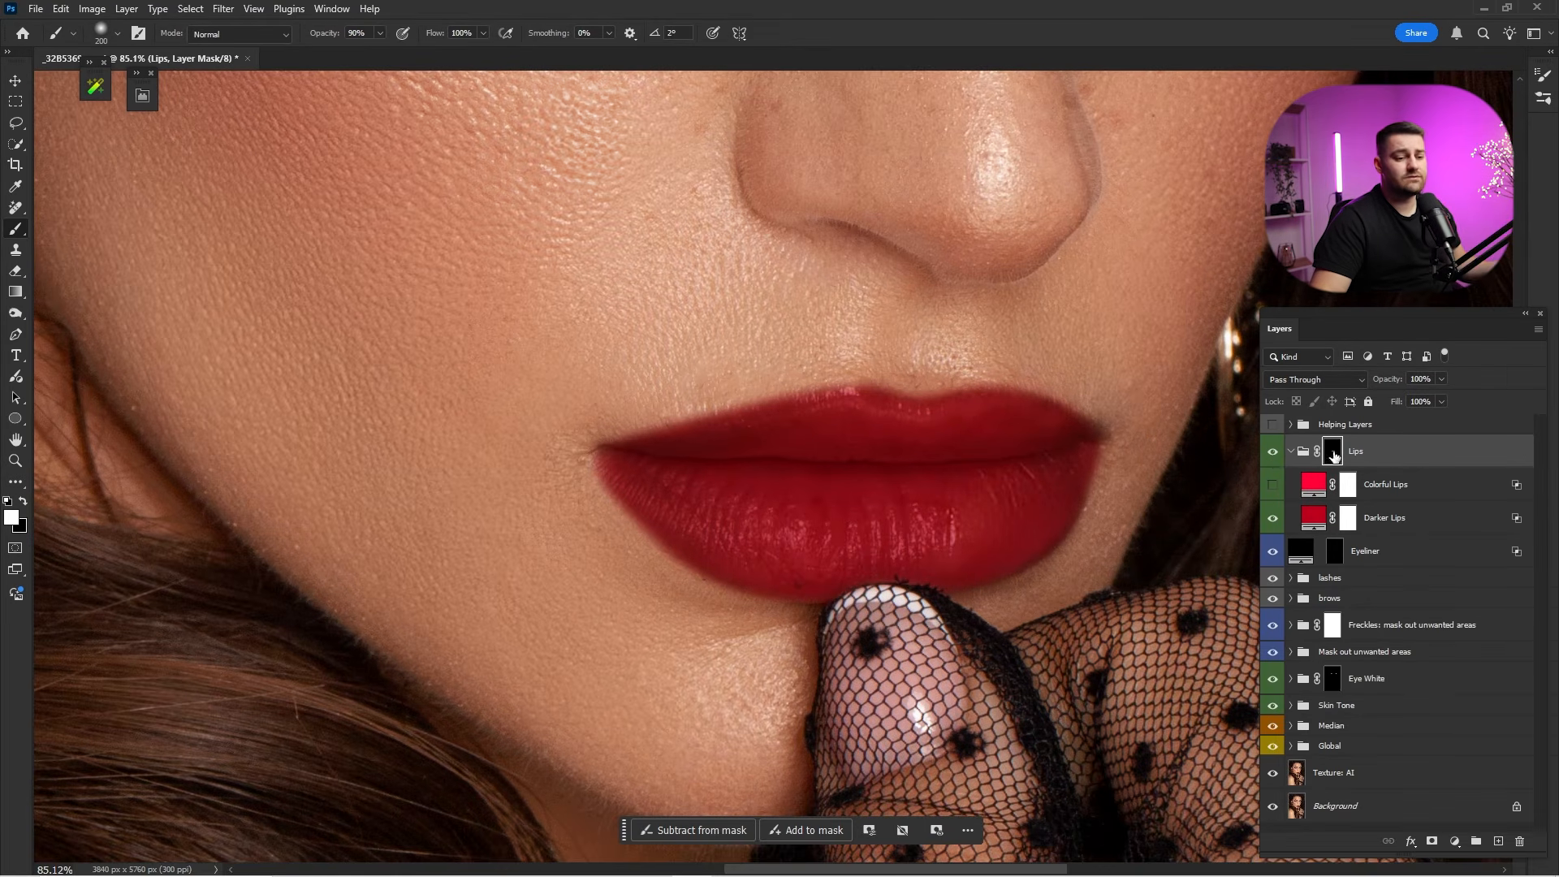
Split the white Blend If slider of the Lips group's underlying layer to 56 / 255 and apply it.
double_click(1444, 462)
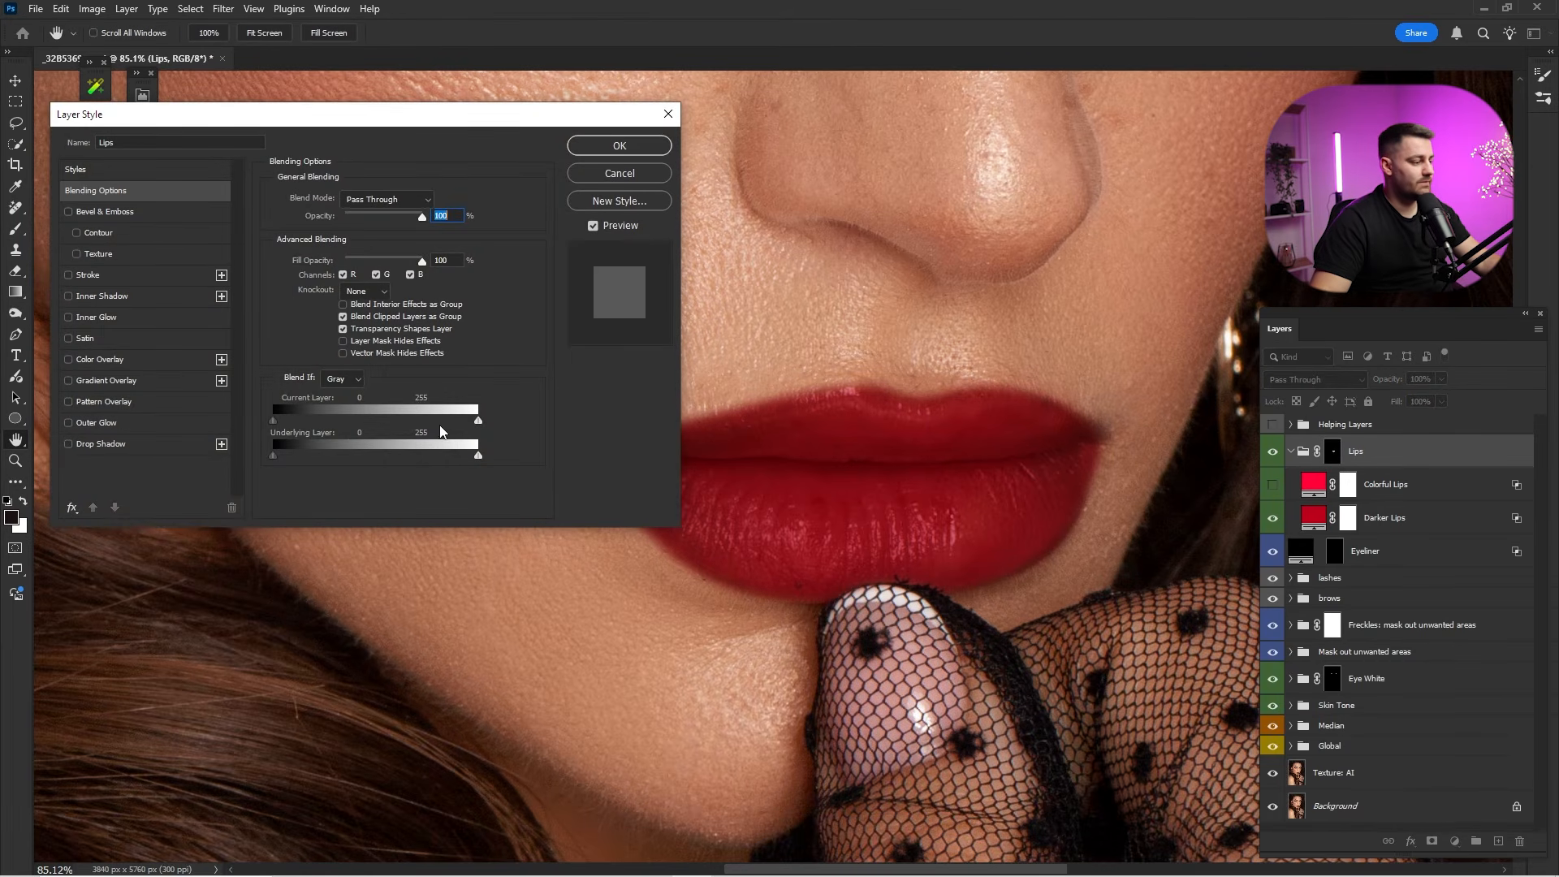
key("alt")
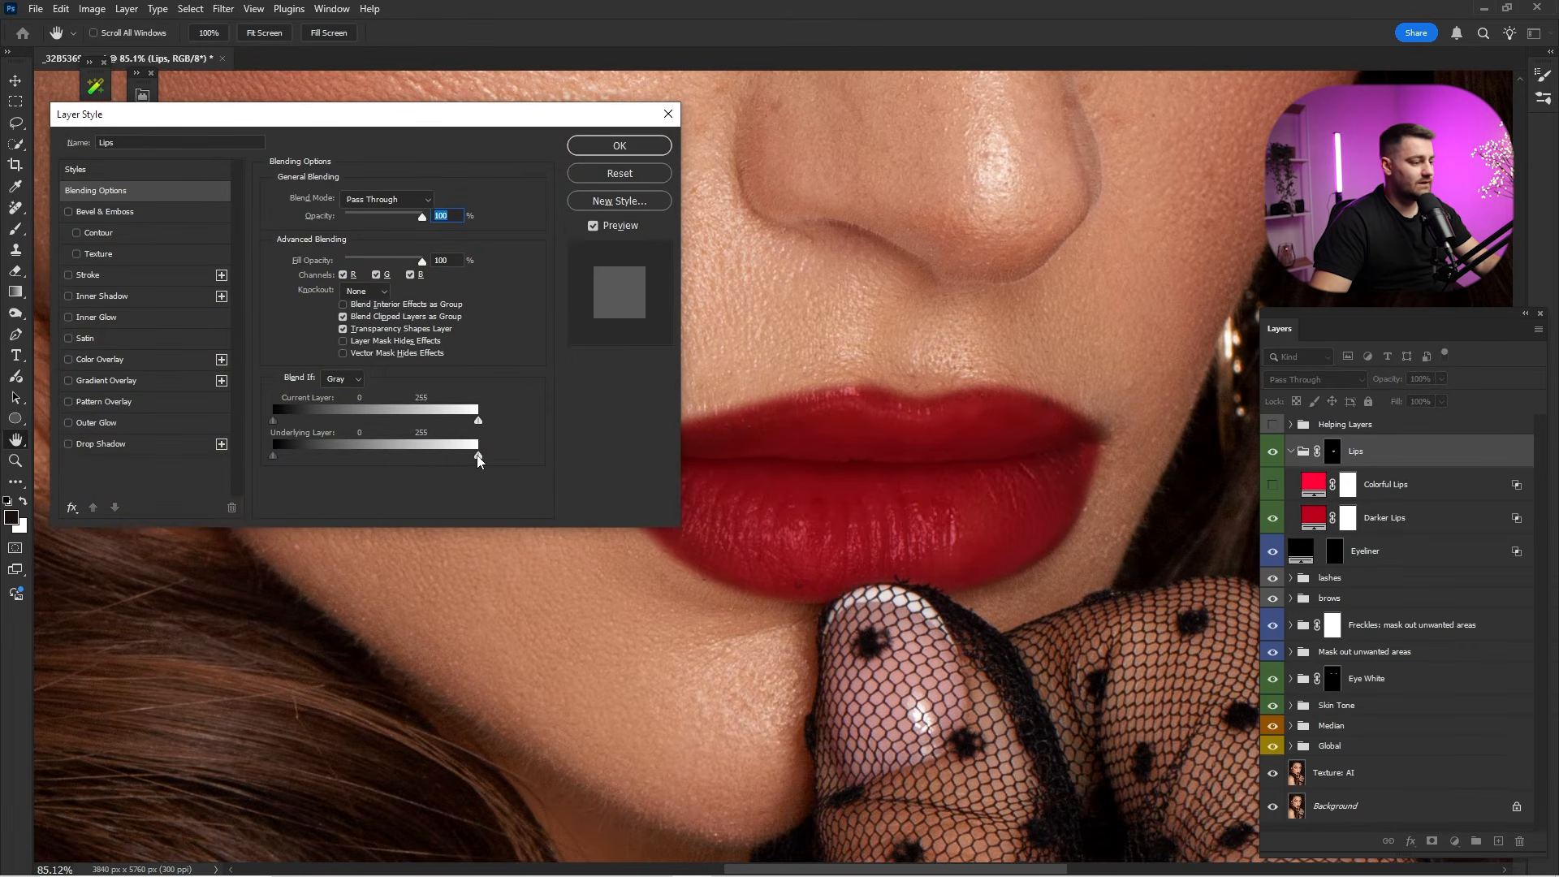
left_click_drag(478, 456, 344, 459)
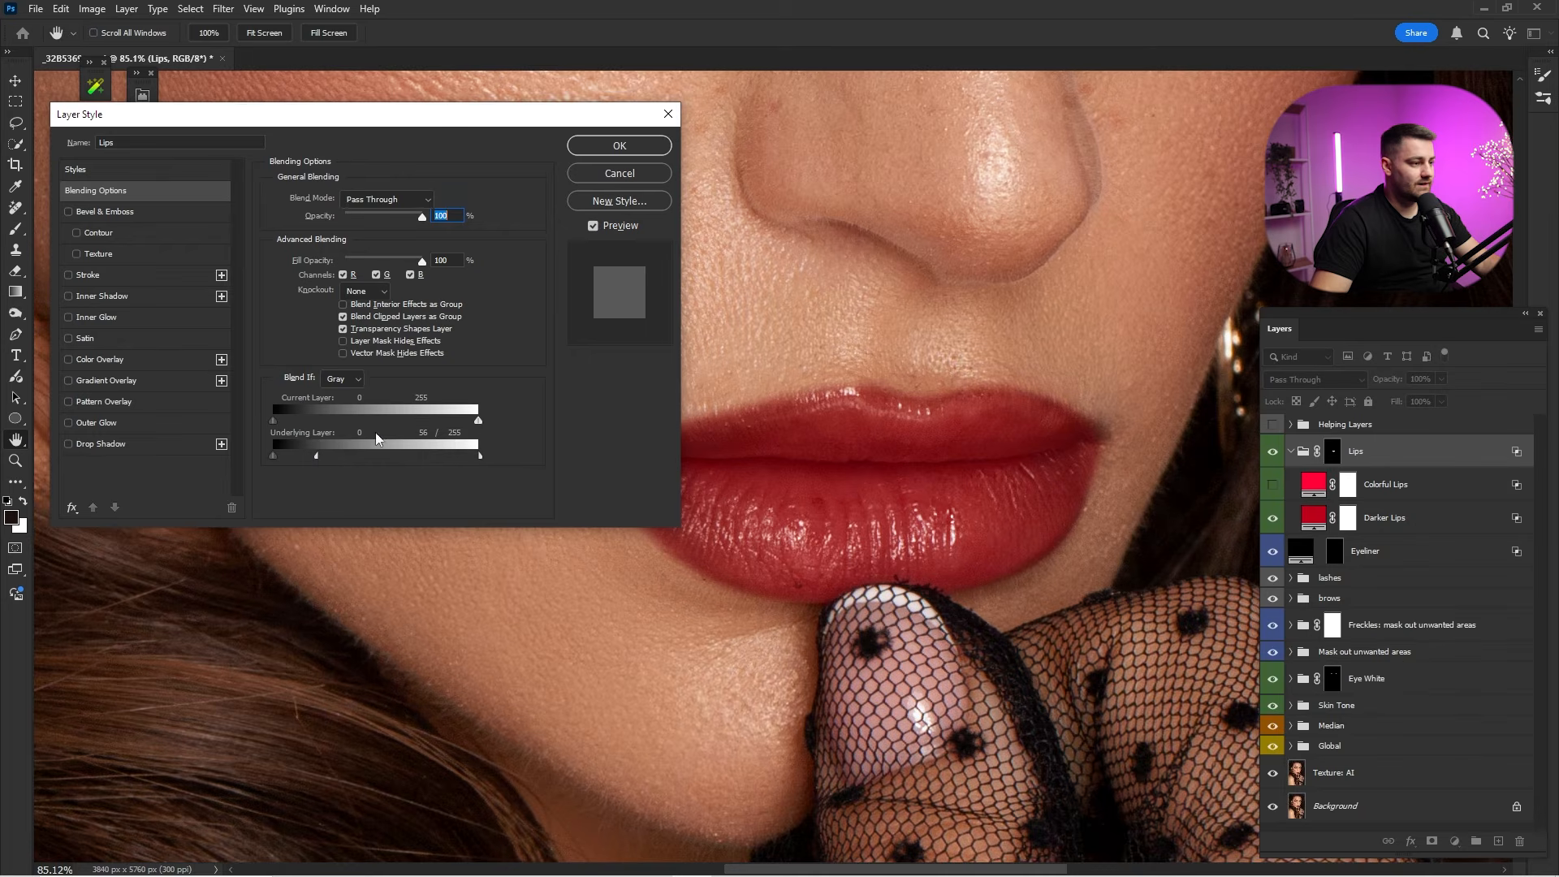
left_click(619, 146)
key("b")
Compare the portrait with and without the blended Lips group and examine the lip highlights up close.
key("ctrl+0")
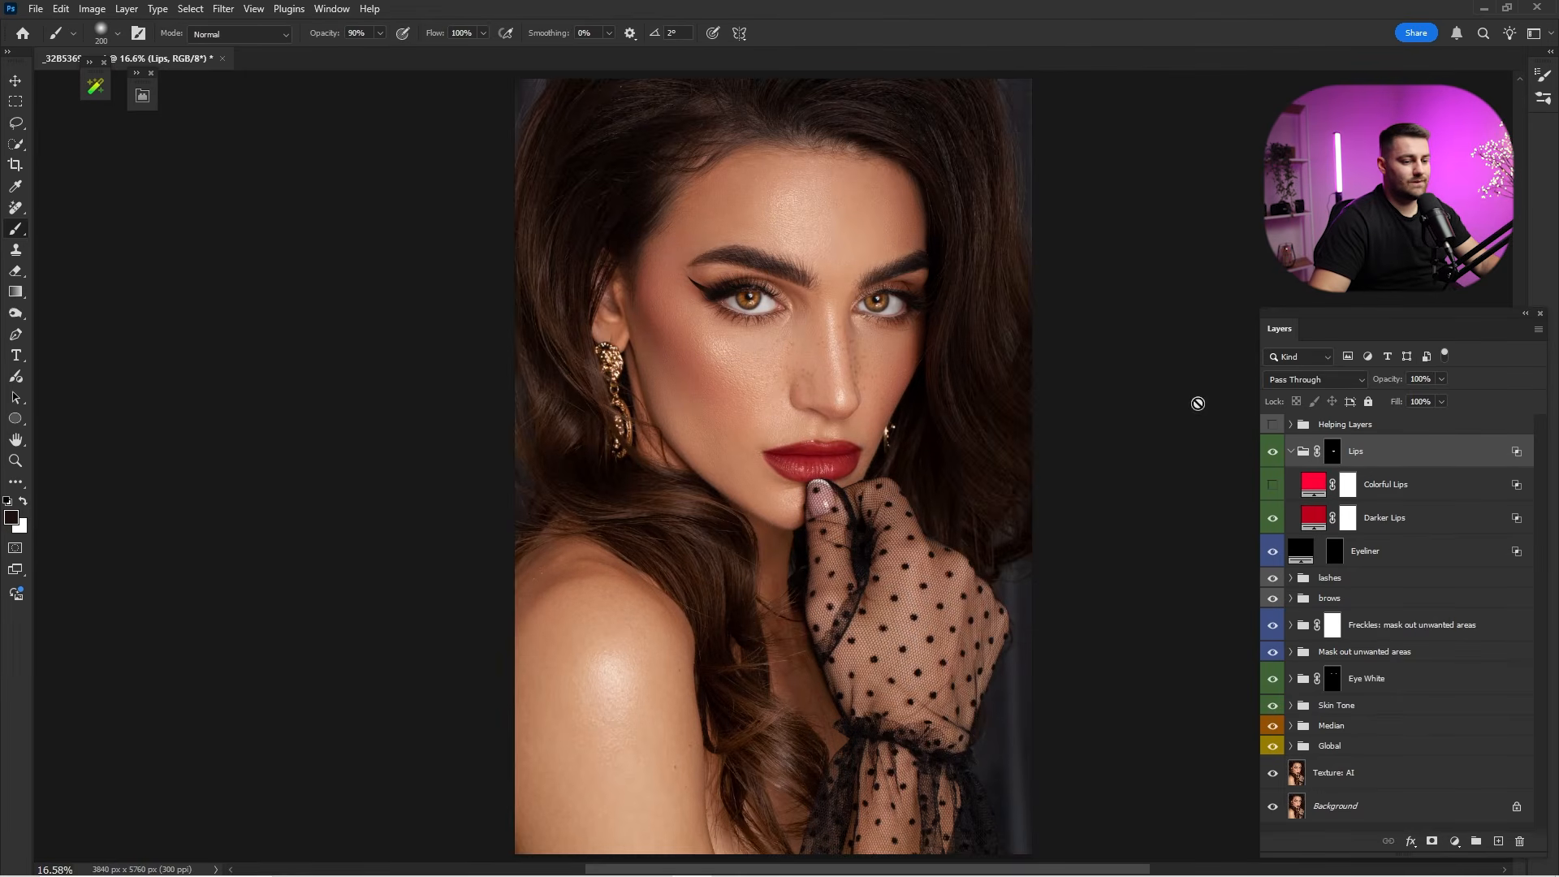
left_click(1273, 453)
left_click(1273, 453)
left_click(1273, 453)
left_click(1272, 454)
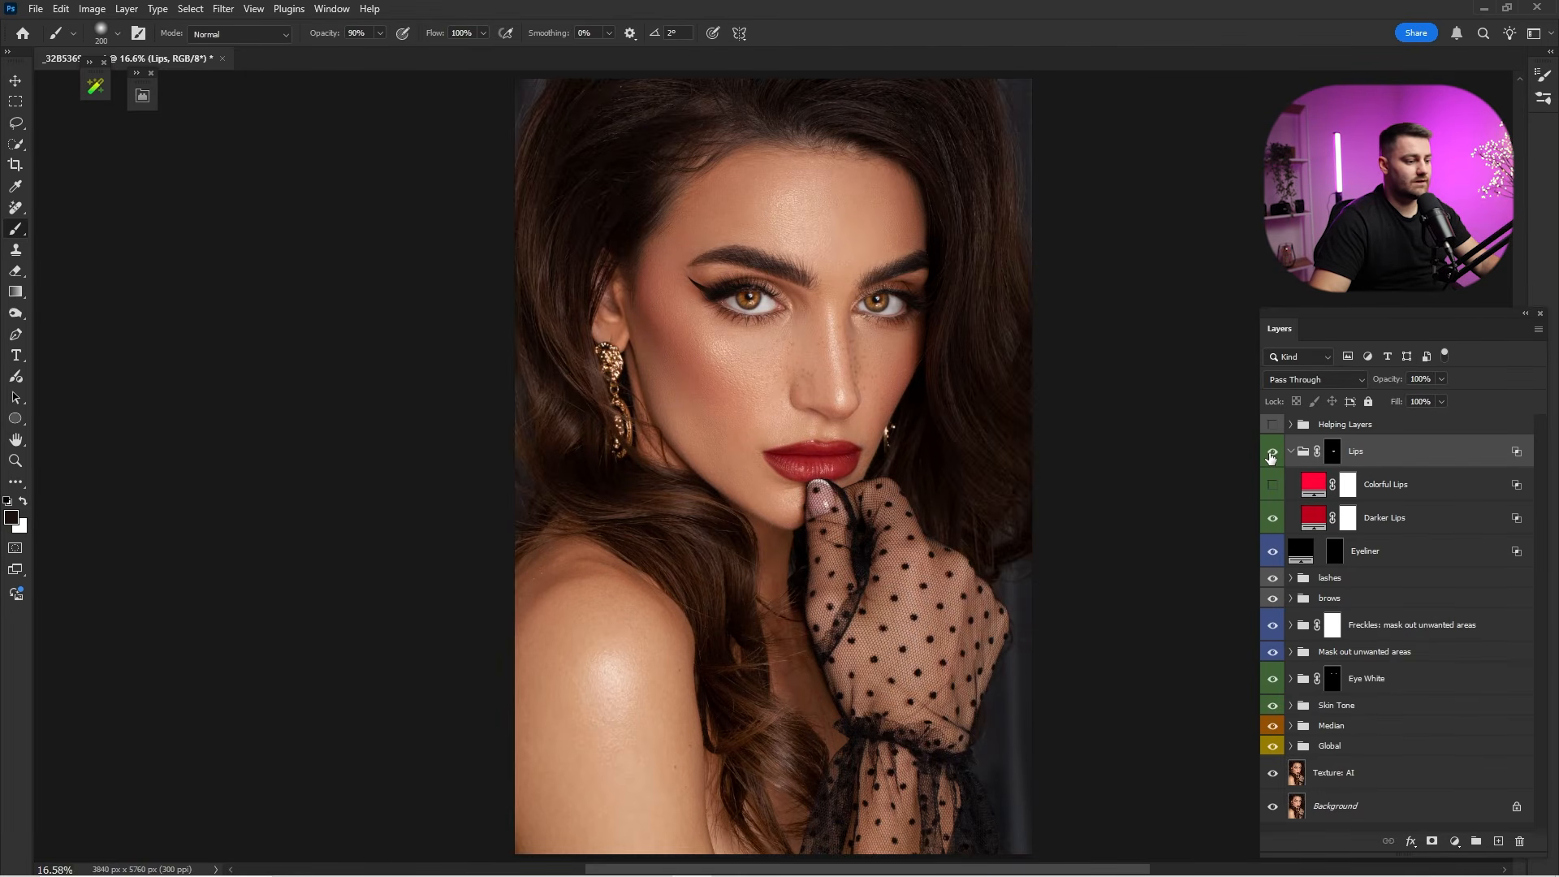
left_click(1273, 453)
left_click(1272, 454)
left_click_drag(921, 459, 992, 431)
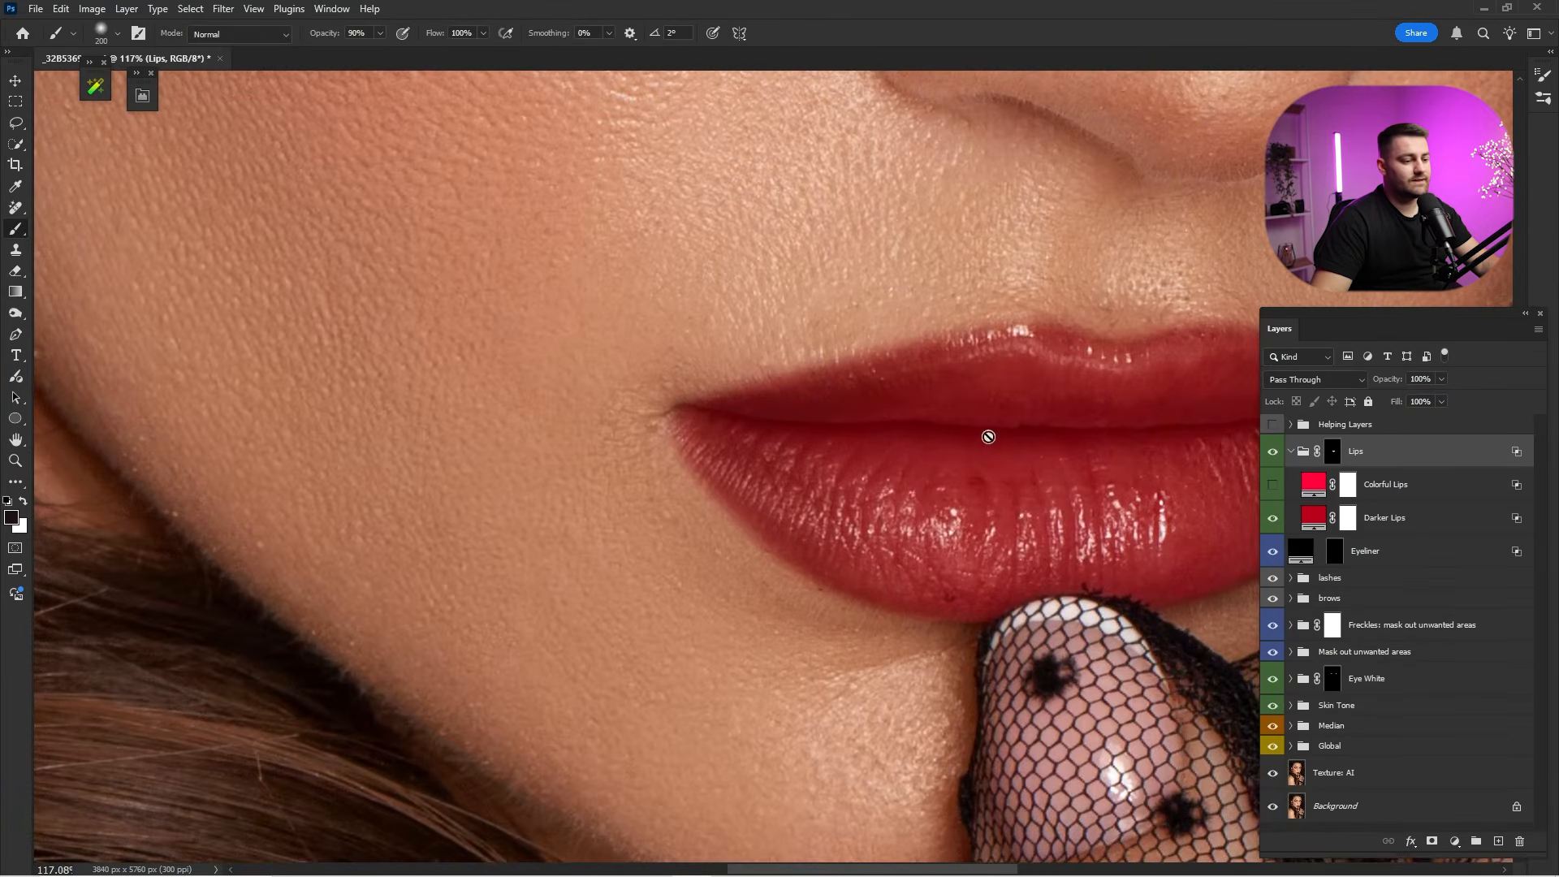
left_click_drag(1143, 425, 1055, 449)
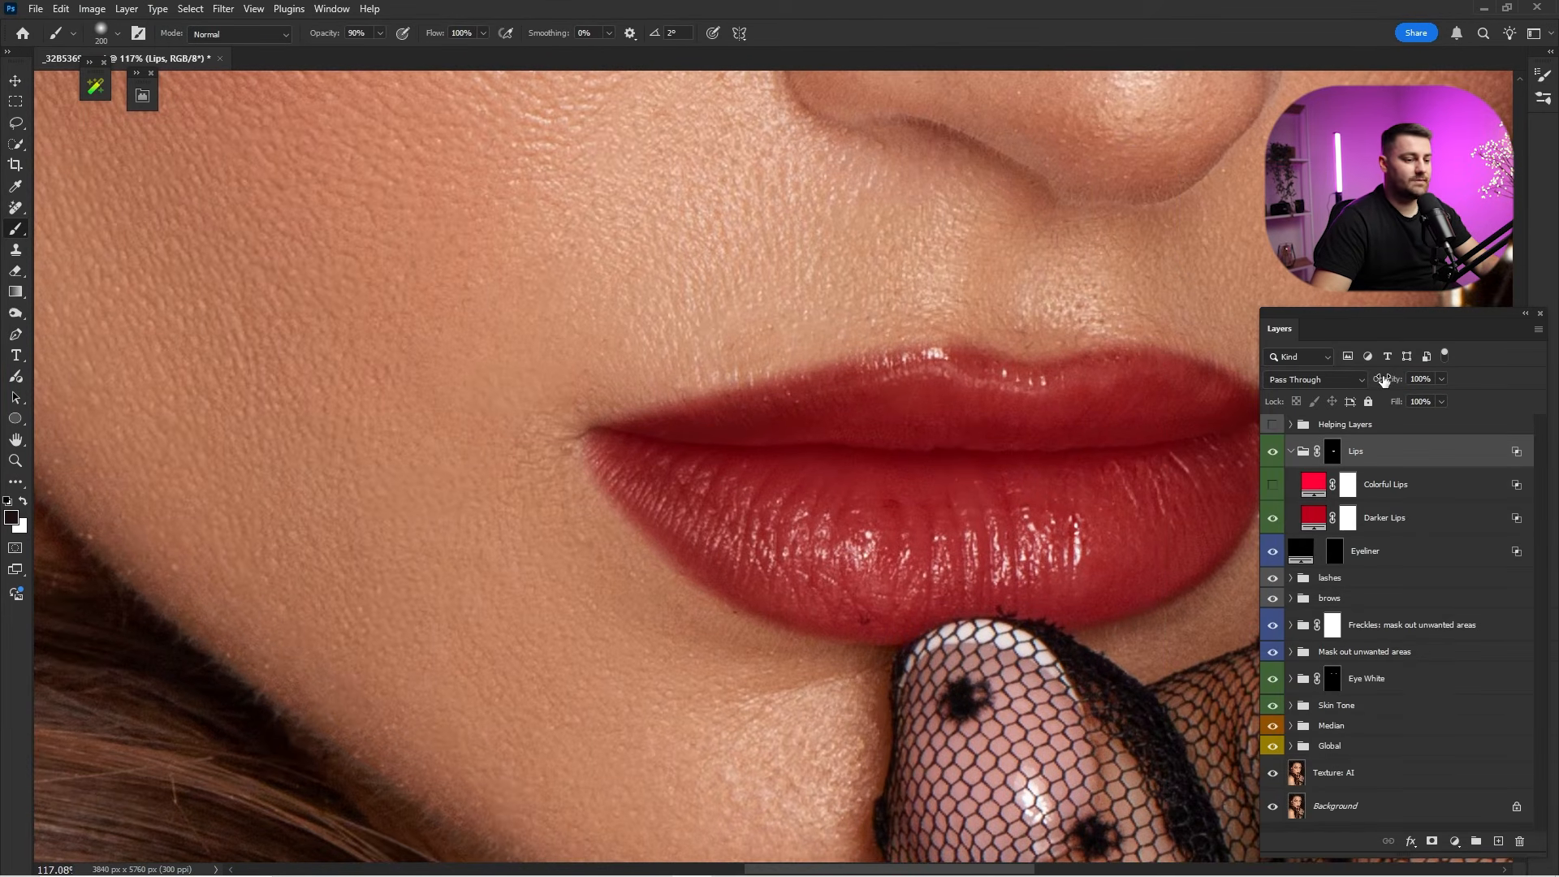
left_click_drag(1204, 415, 1188, 418)
left_click_drag(1176, 423, 1122, 433)
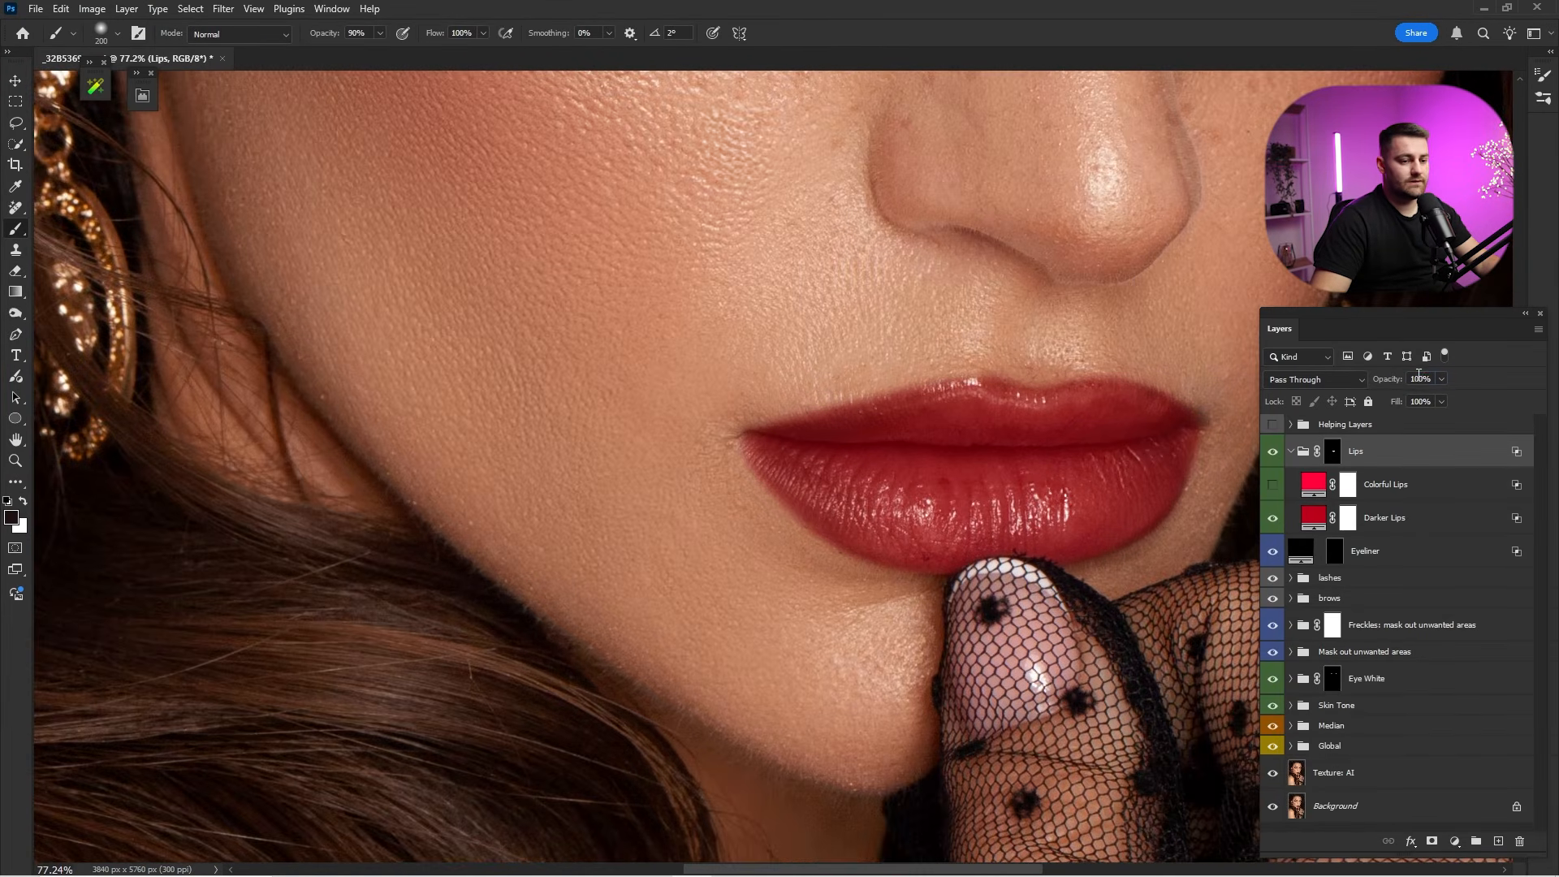
key("Delete")
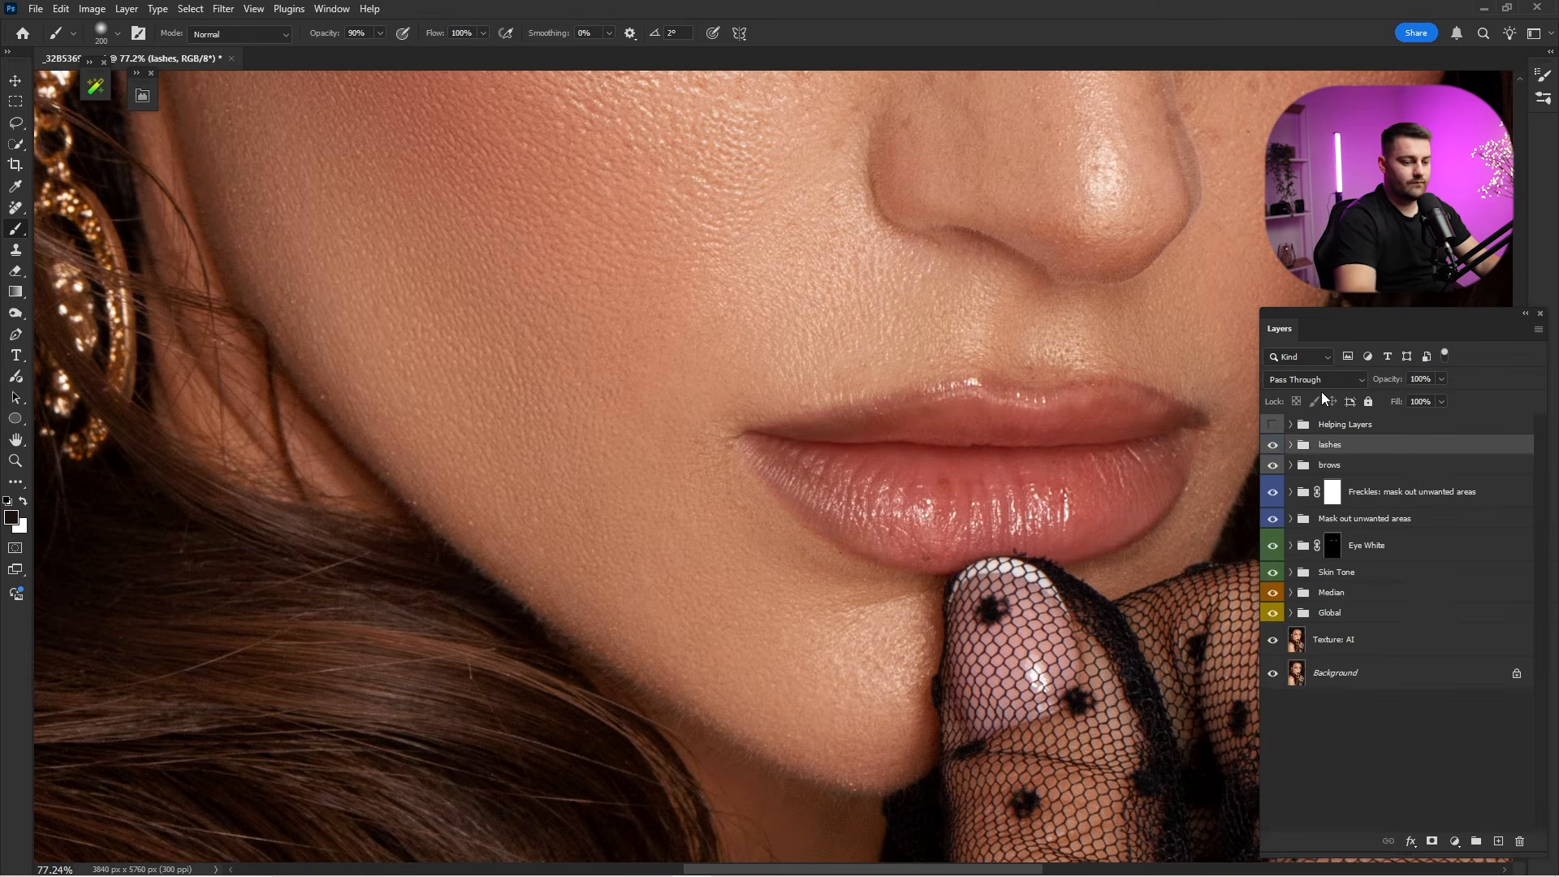
key("ctrl+z")
key("ctrl+z")
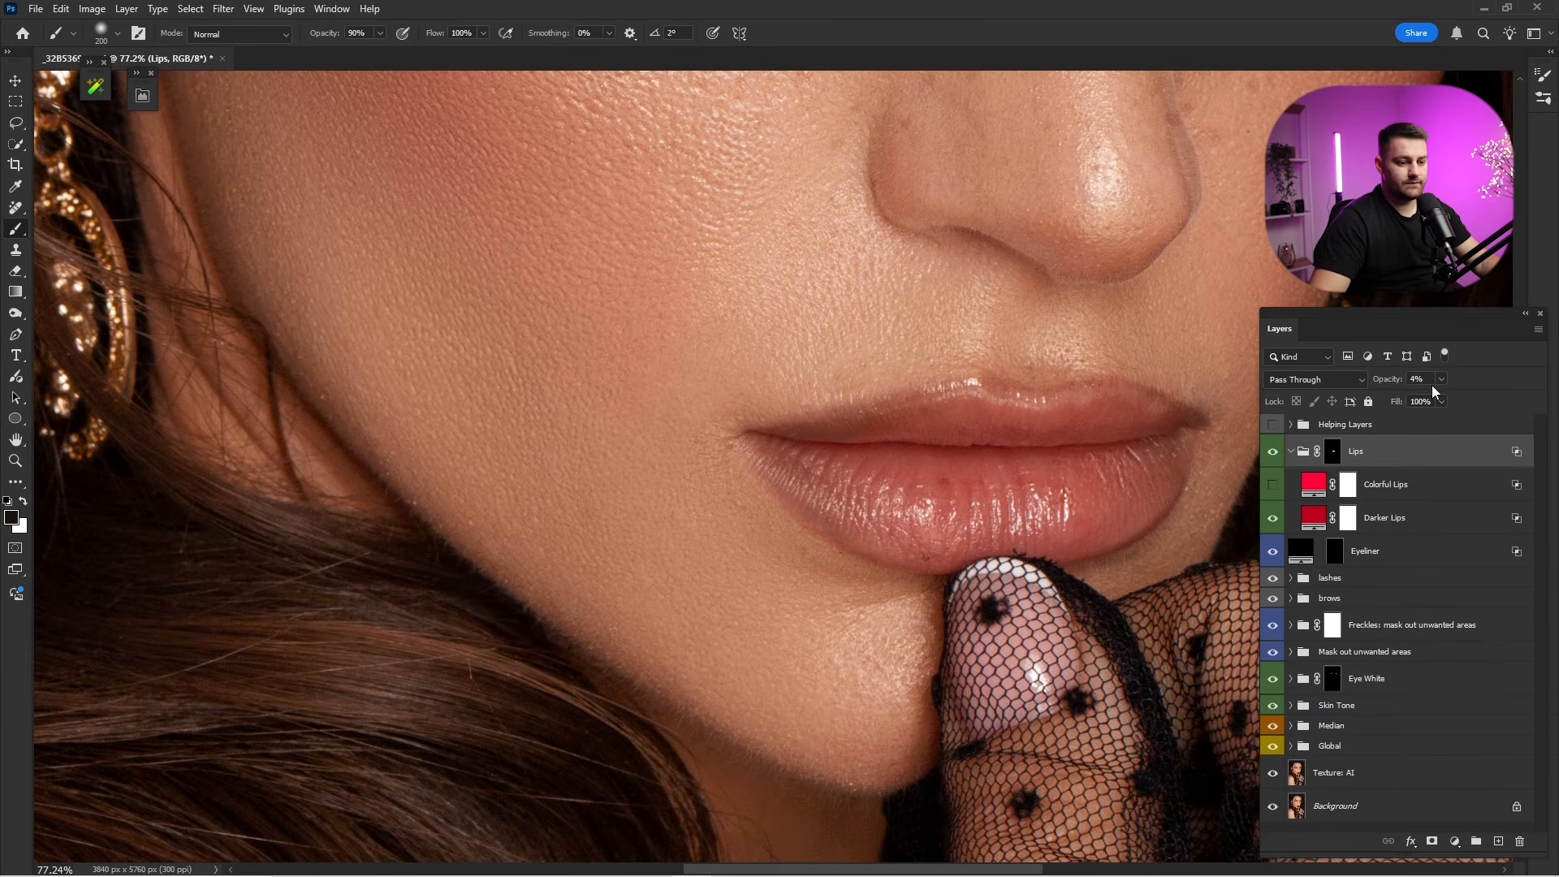
Set the Lips group's opacity to 75%.
left_click(1420, 380)
type("7")
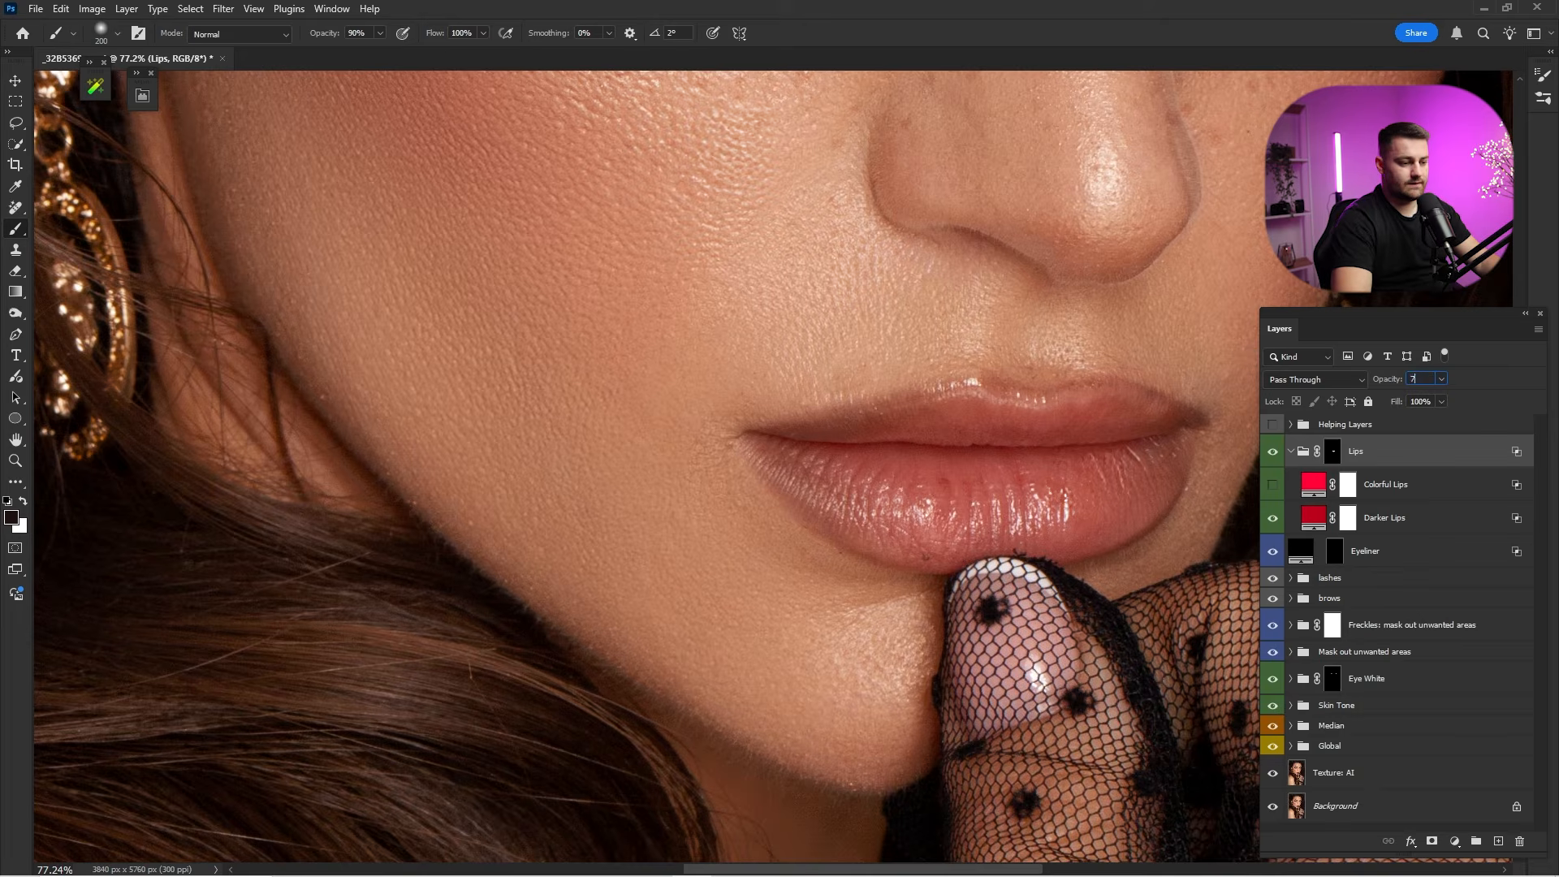
type("5")
key("Return")
key("Return")
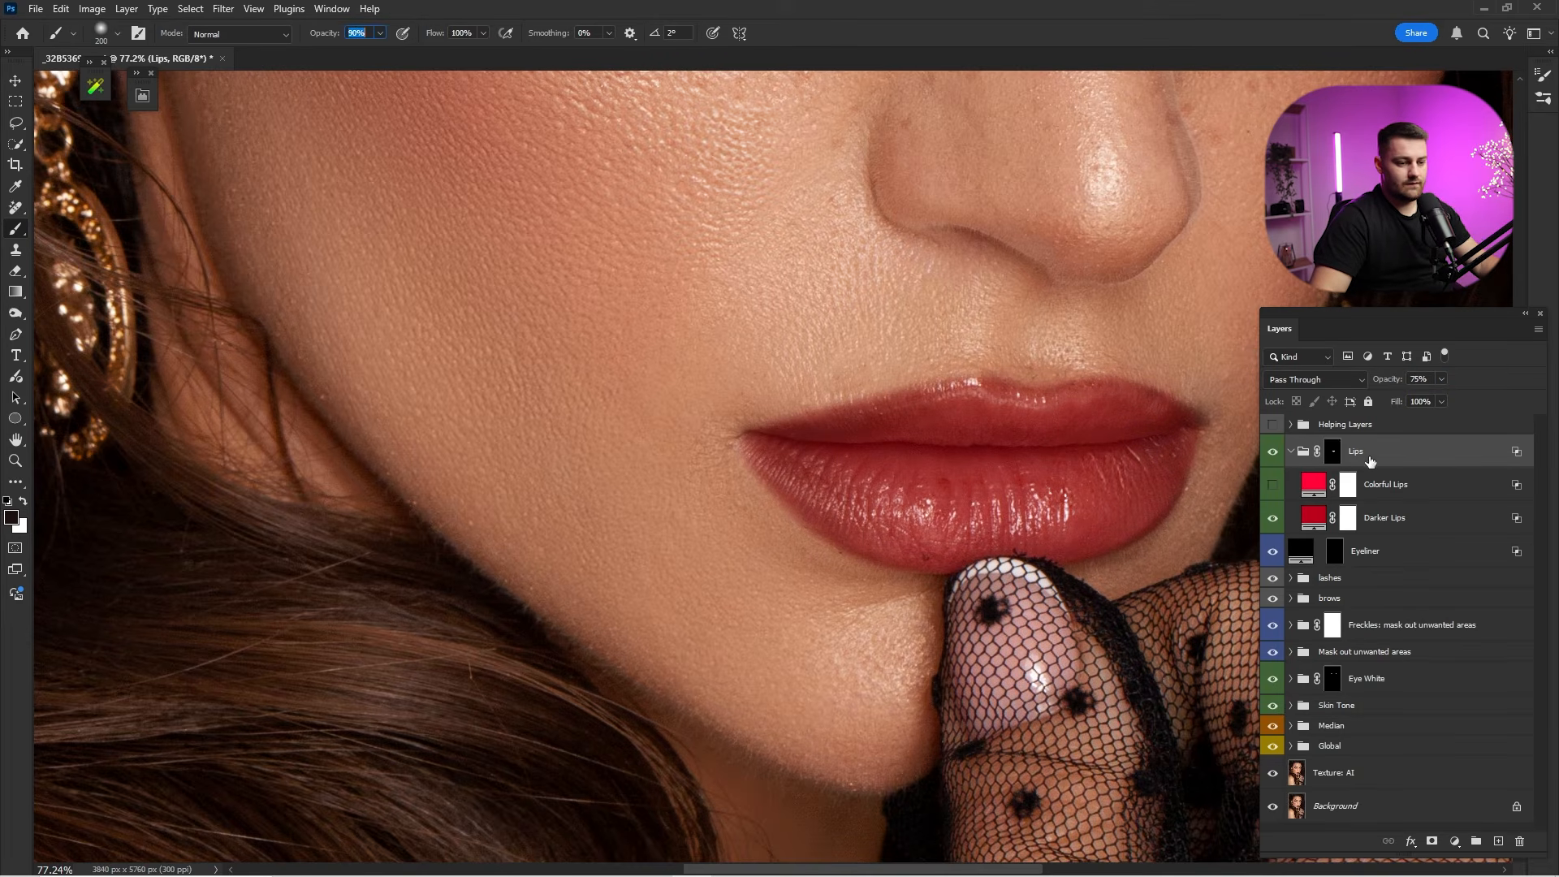
Check the more transparent lip color by showing and hiding the Lips group up close and on the whole portrait.
left_click(1401, 497)
left_click(1397, 526)
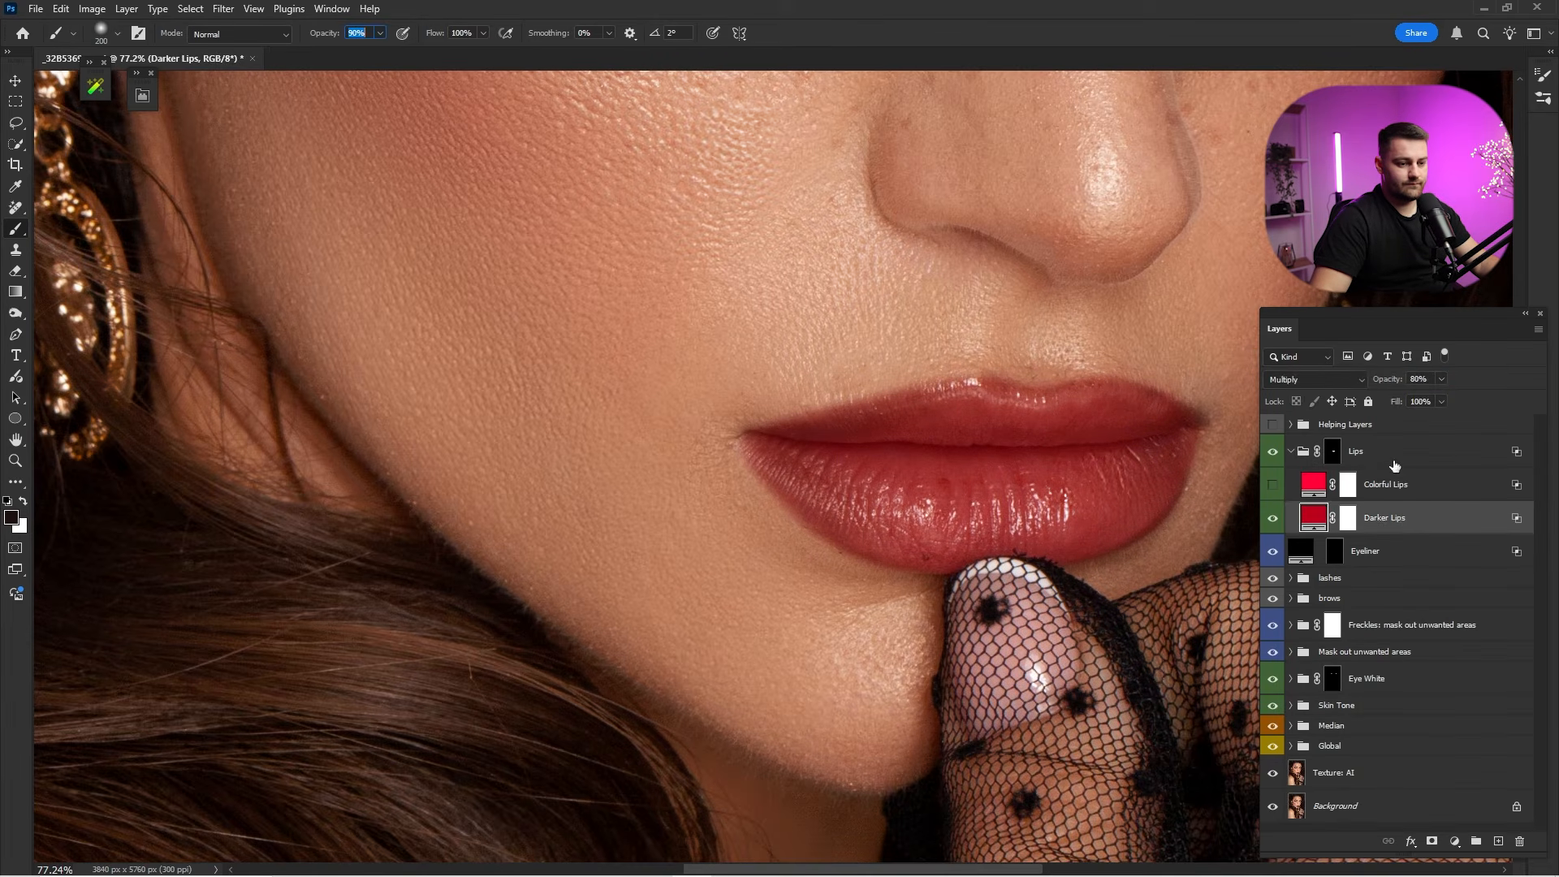
left_click(1399, 446)
left_click(1272, 452)
left_click(1272, 452)
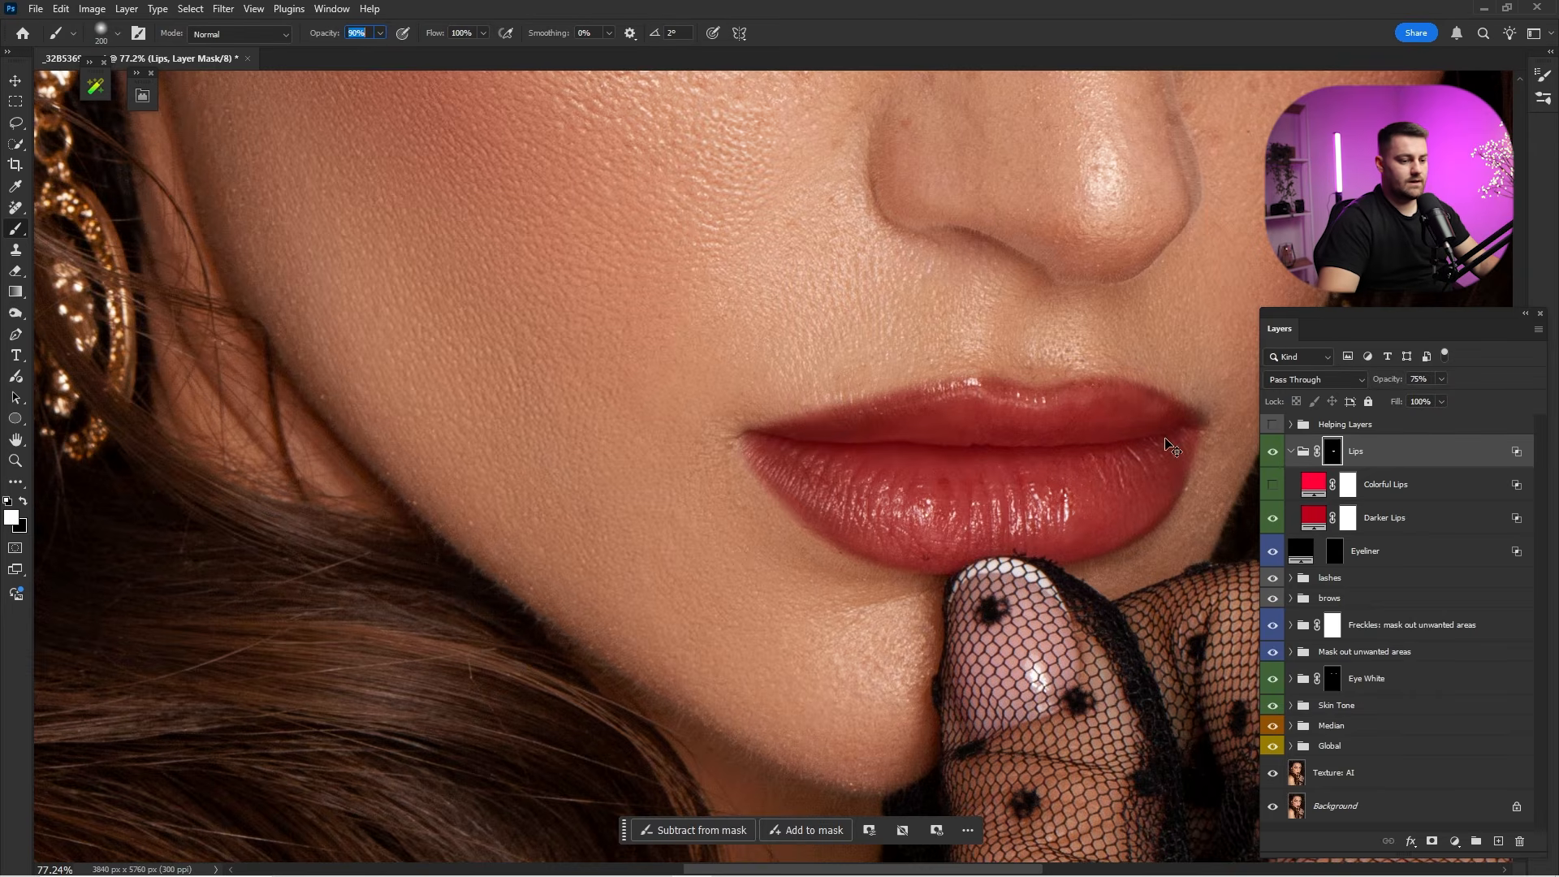
key("ctrl+0")
left_click(1272, 454)
left_click(1271, 453)
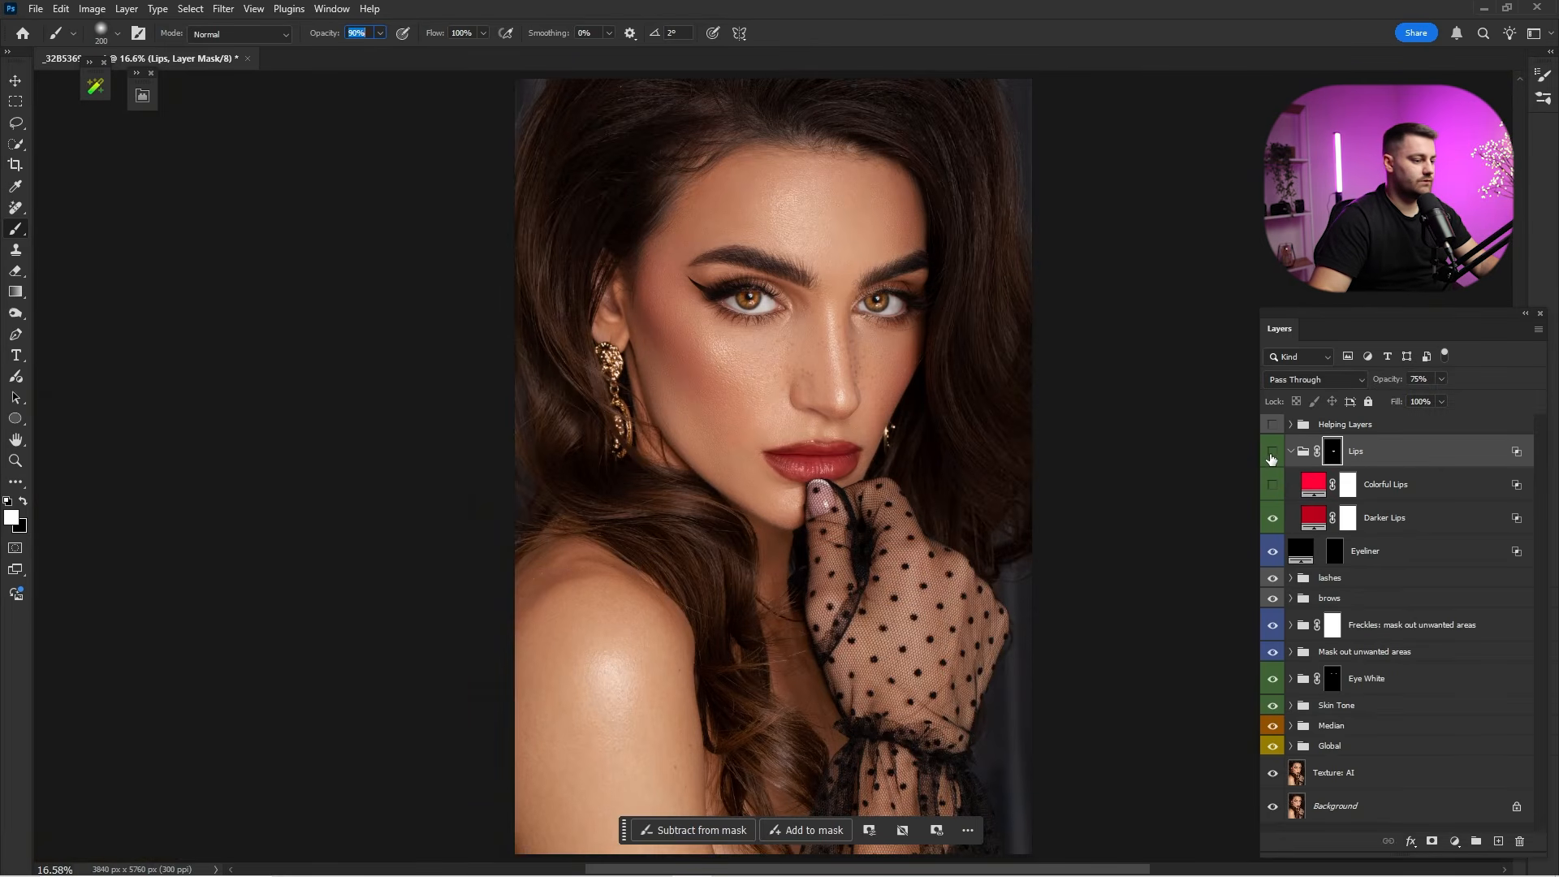
left_click(1272, 453)
left_click(1272, 453)
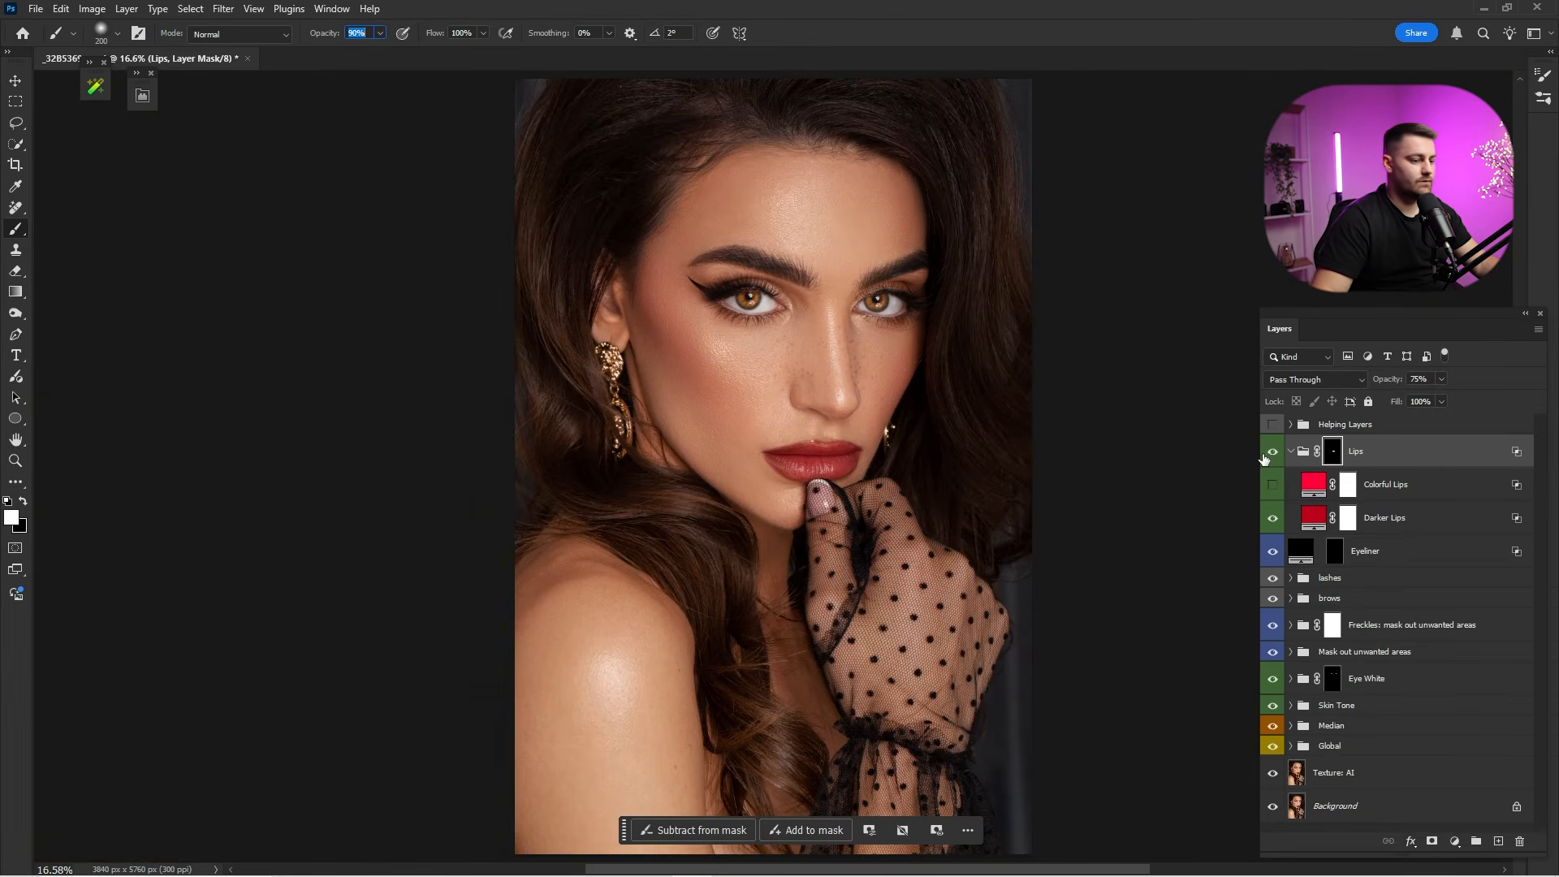
Add the Glow color correction group from the retouching plugin and target its Highlights group's mask.
left_click(96, 87)
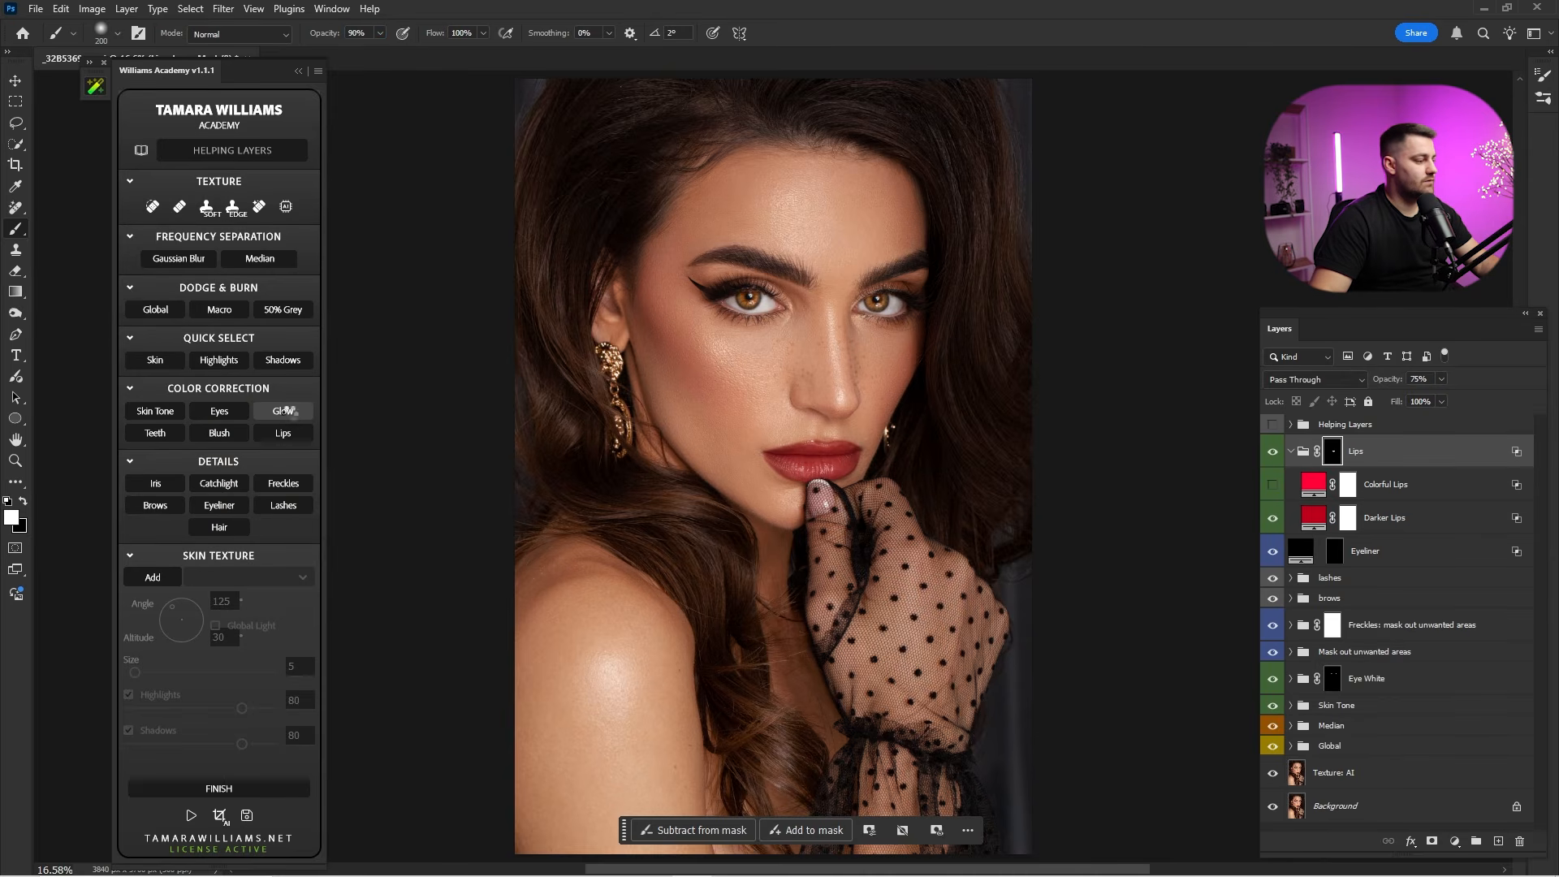
left_click(288, 410)
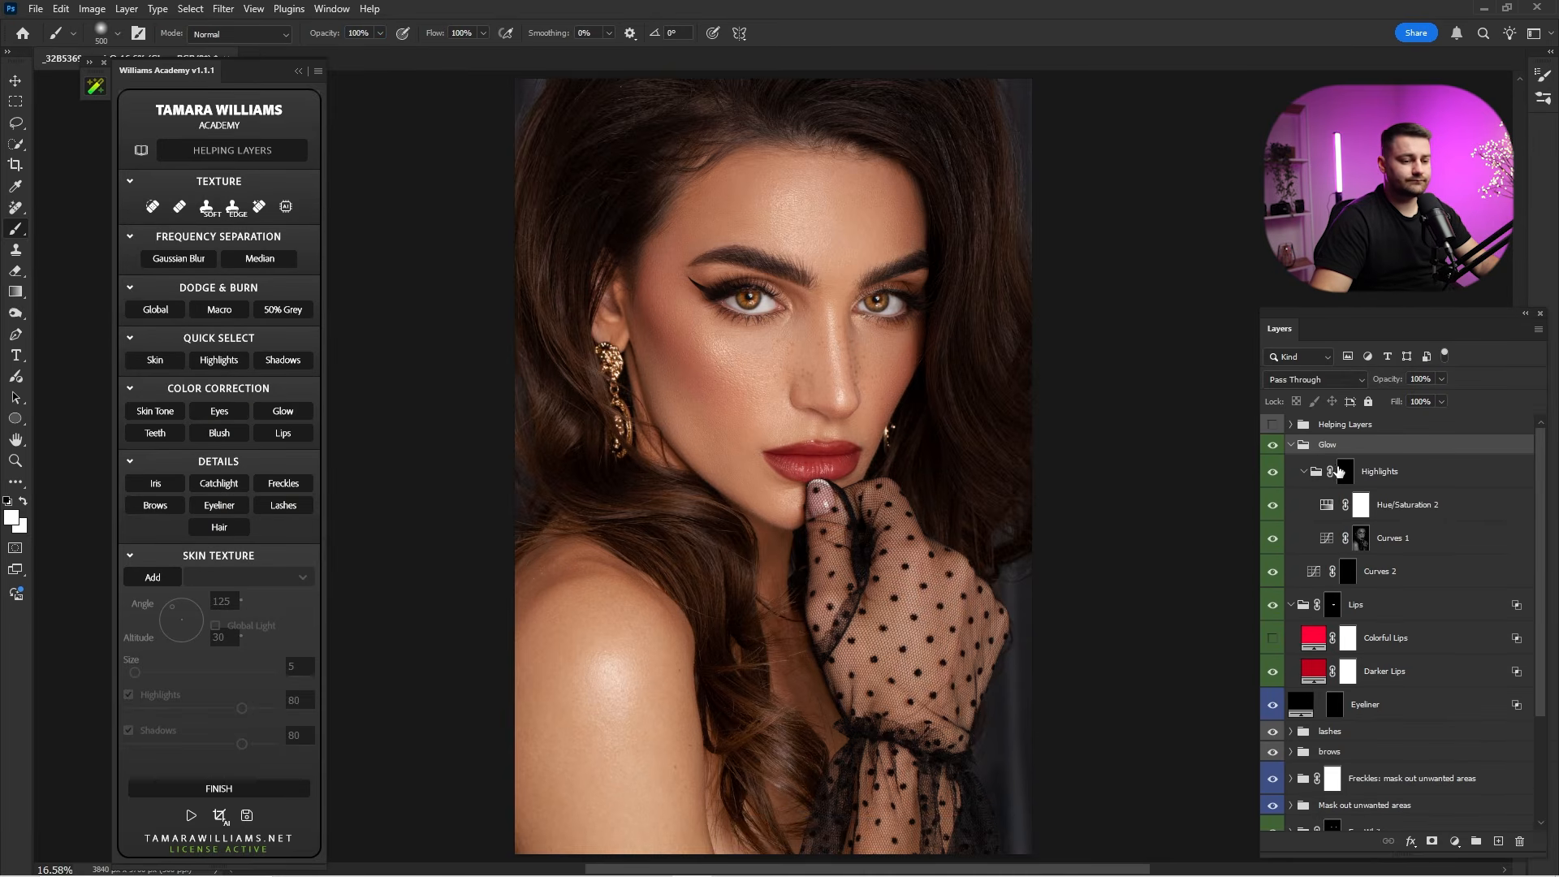
left_click(1338, 471)
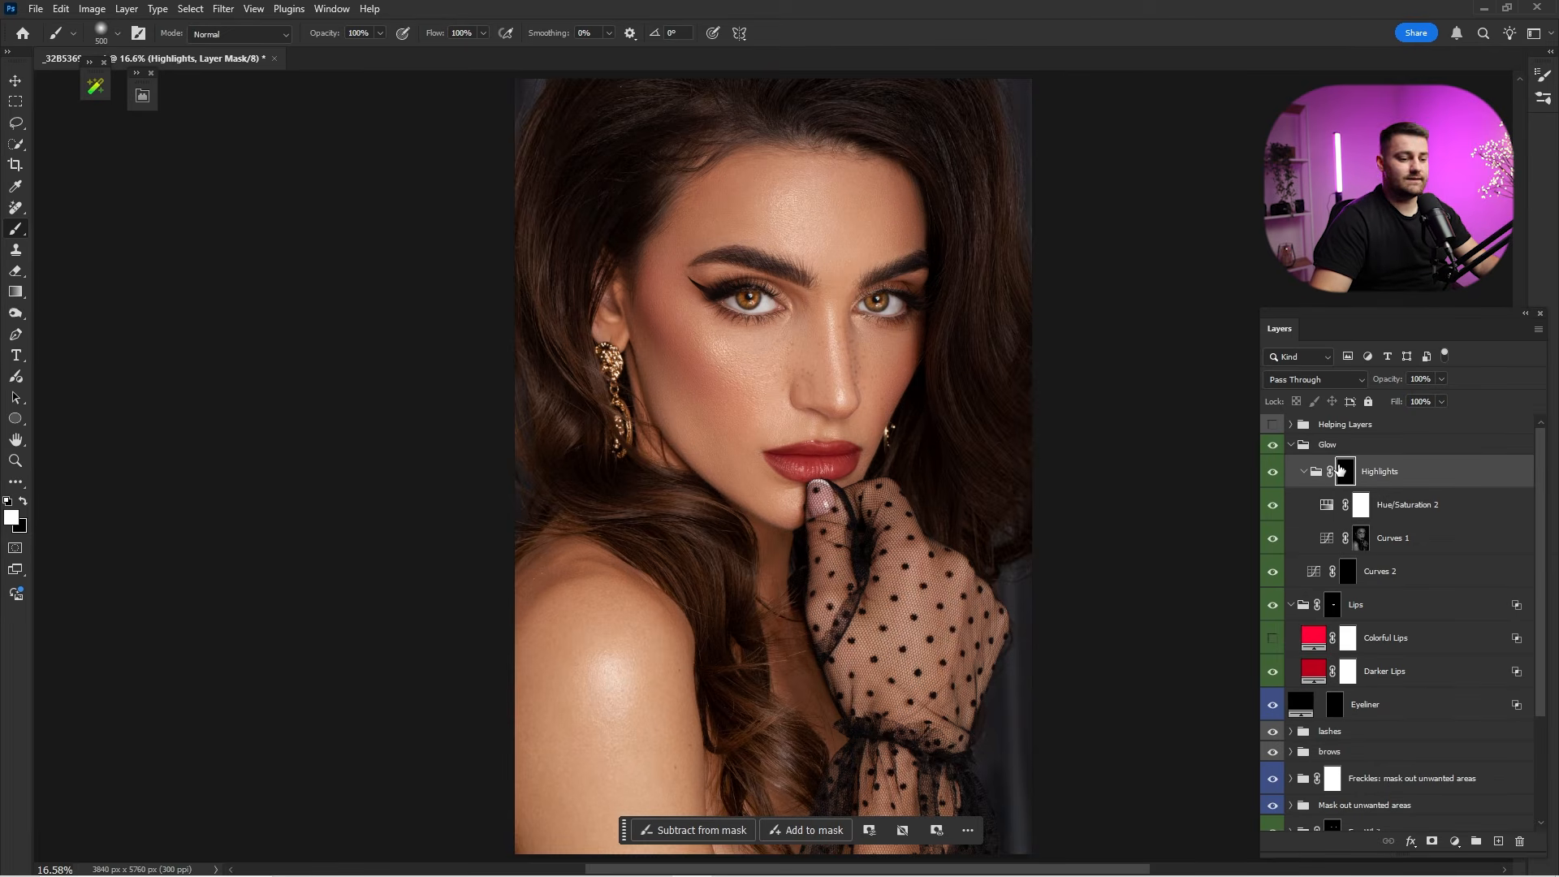
Quick-select the skin with the retouching plugin, fill that selection with white on the Highlights group's mask, and deselect.
left_click(97, 87)
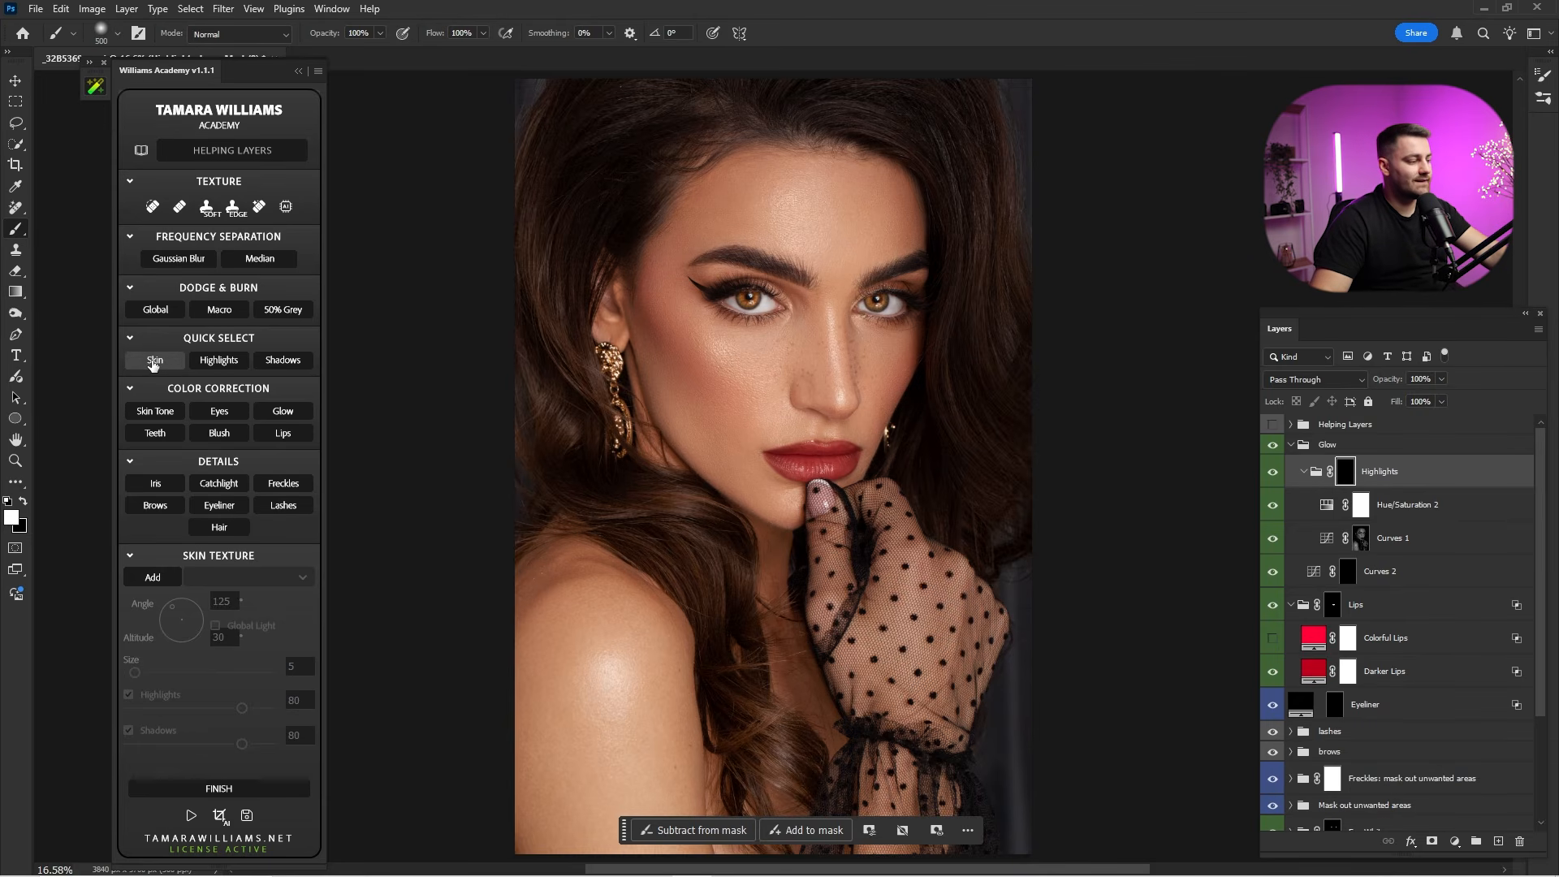
left_click(154, 360)
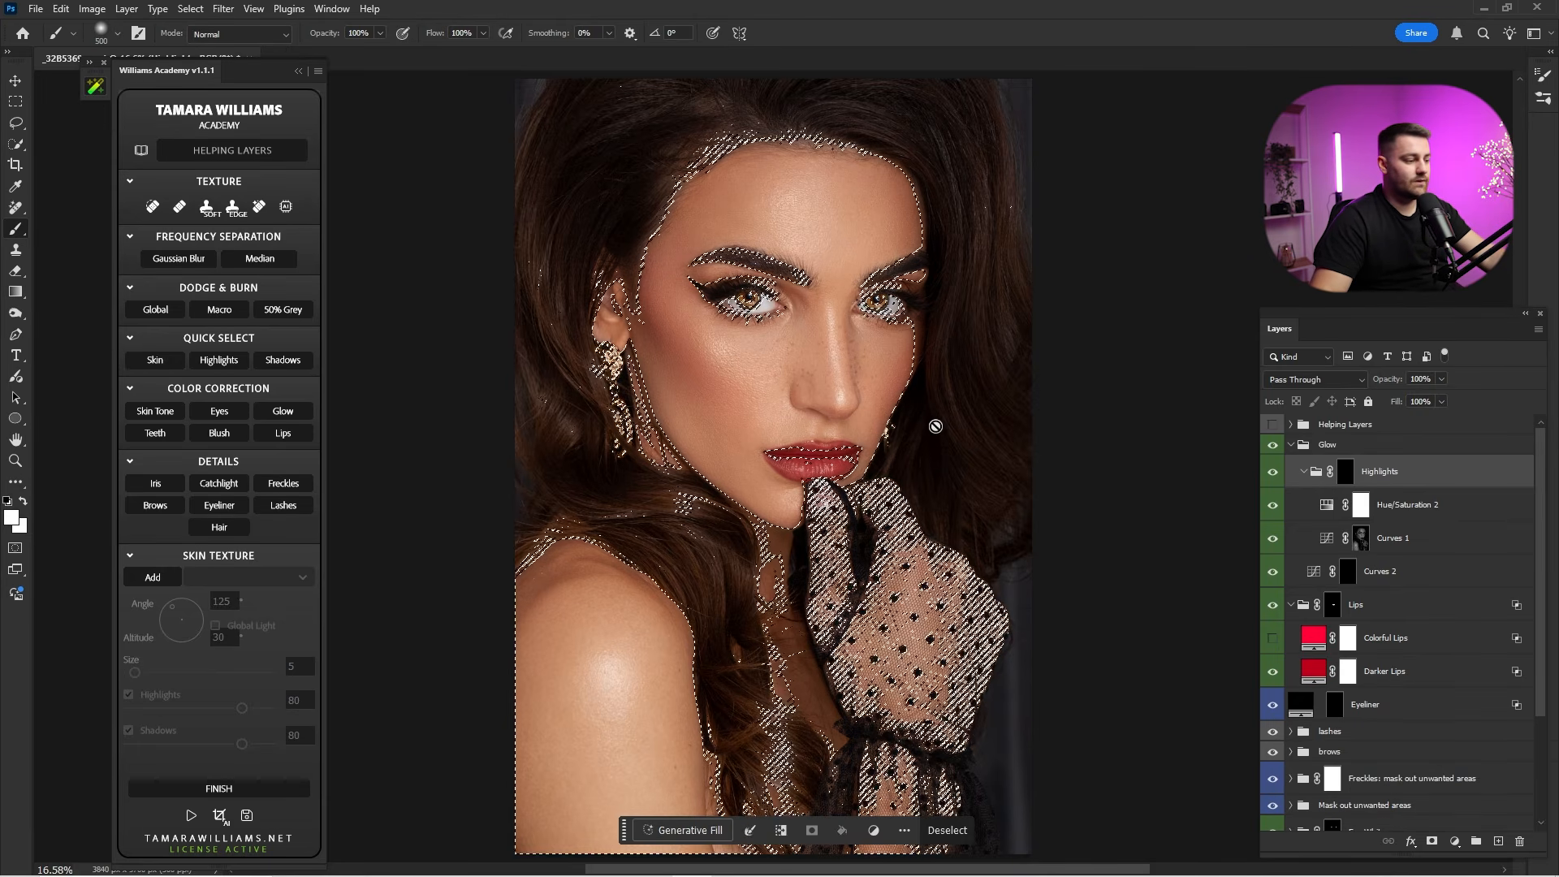
left_click(1342, 474)
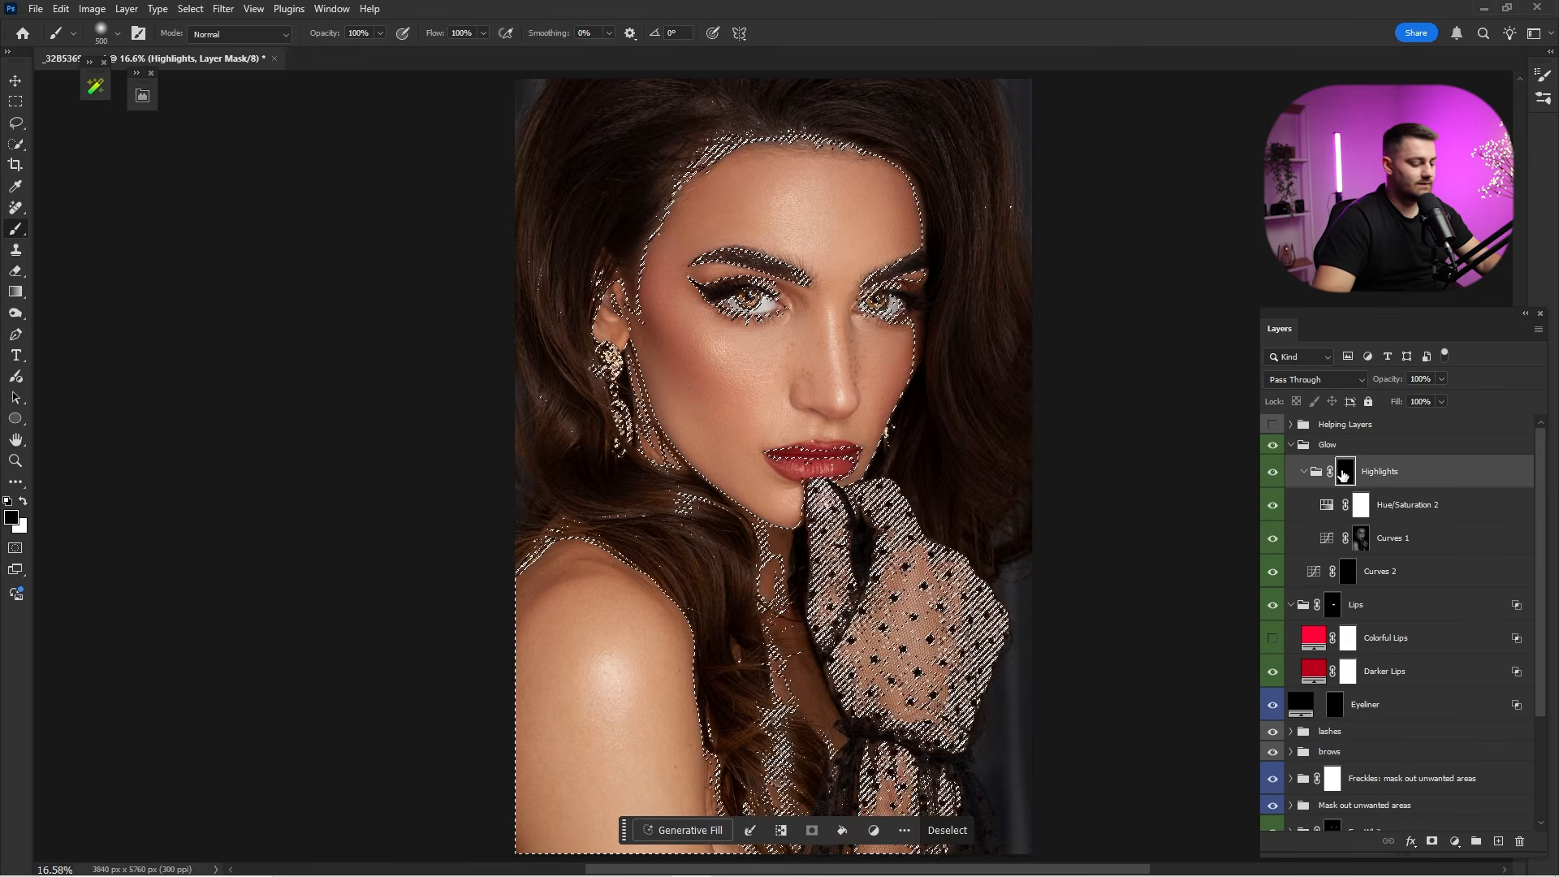
key("alt+BackSpace")
key("x")
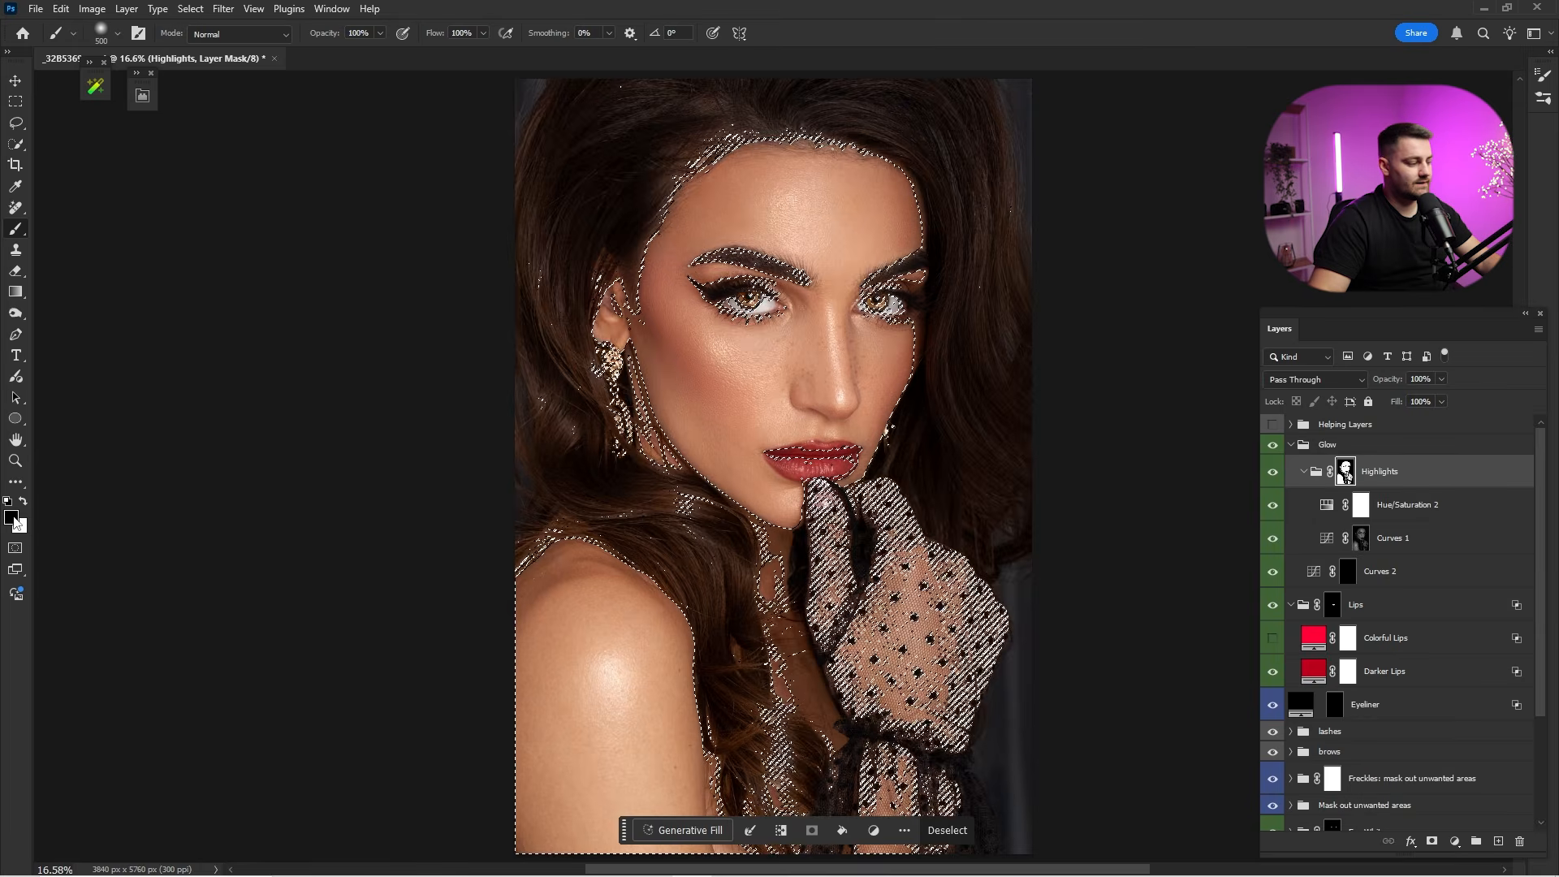
key("ctrl+d")
Check the masked skin glow by hiding and showing the Highlights group on the whole portrait.
left_click(1274, 476)
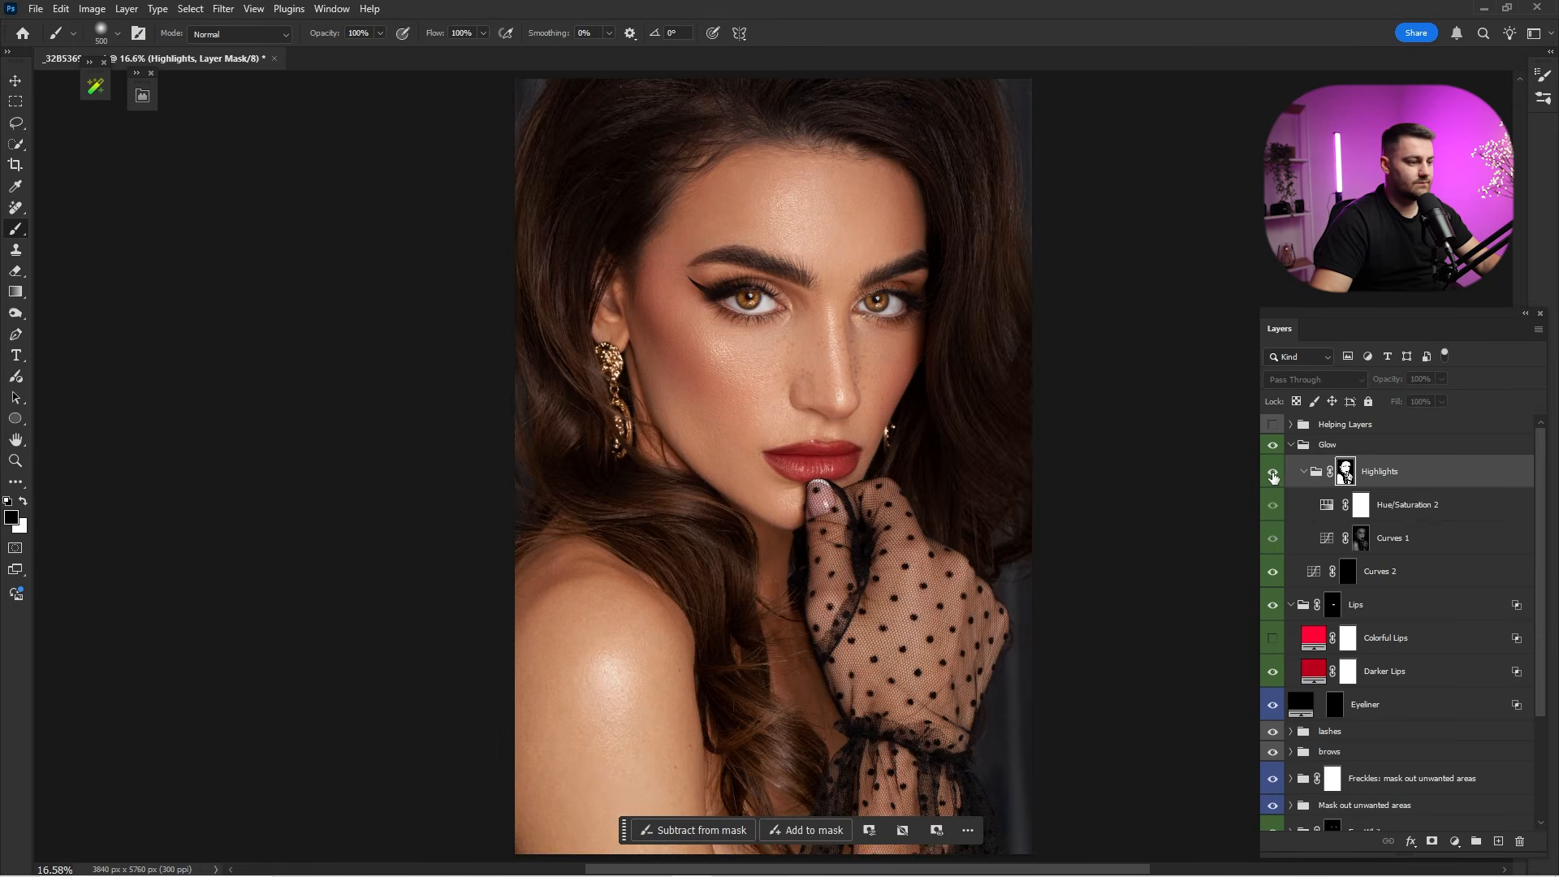
left_click(1274, 477)
left_click(1274, 476)
left_click(1274, 477)
Collapse the Glow group and compare the portrait with and without it.
left_click(1292, 446)
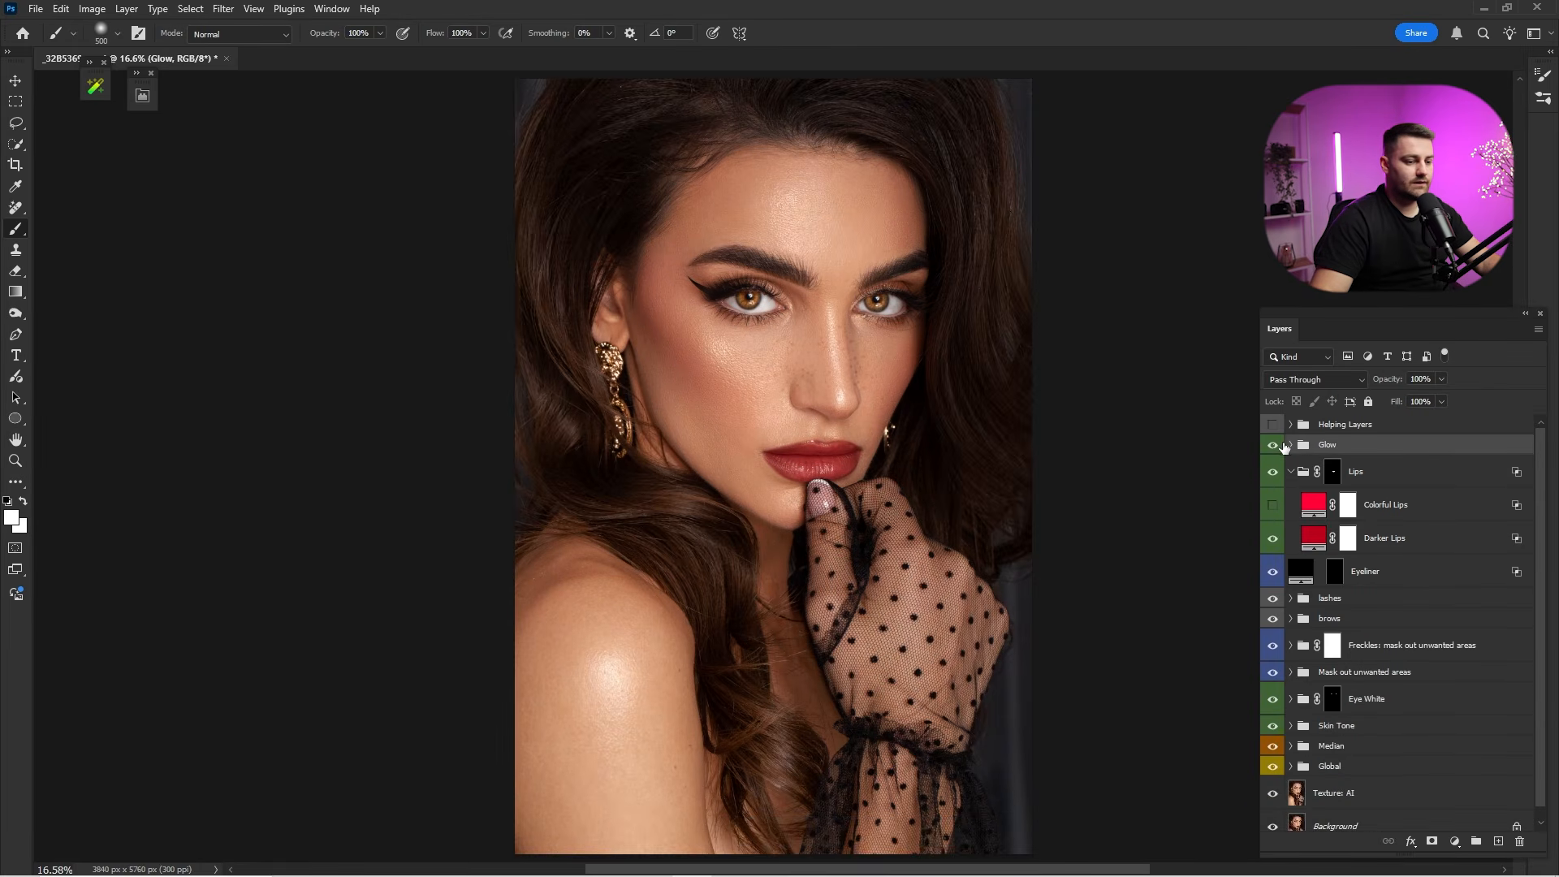
left_click(1274, 447)
left_click(1274, 447)
left_click(1274, 446)
left_click(1274, 446)
left_click(1274, 446)
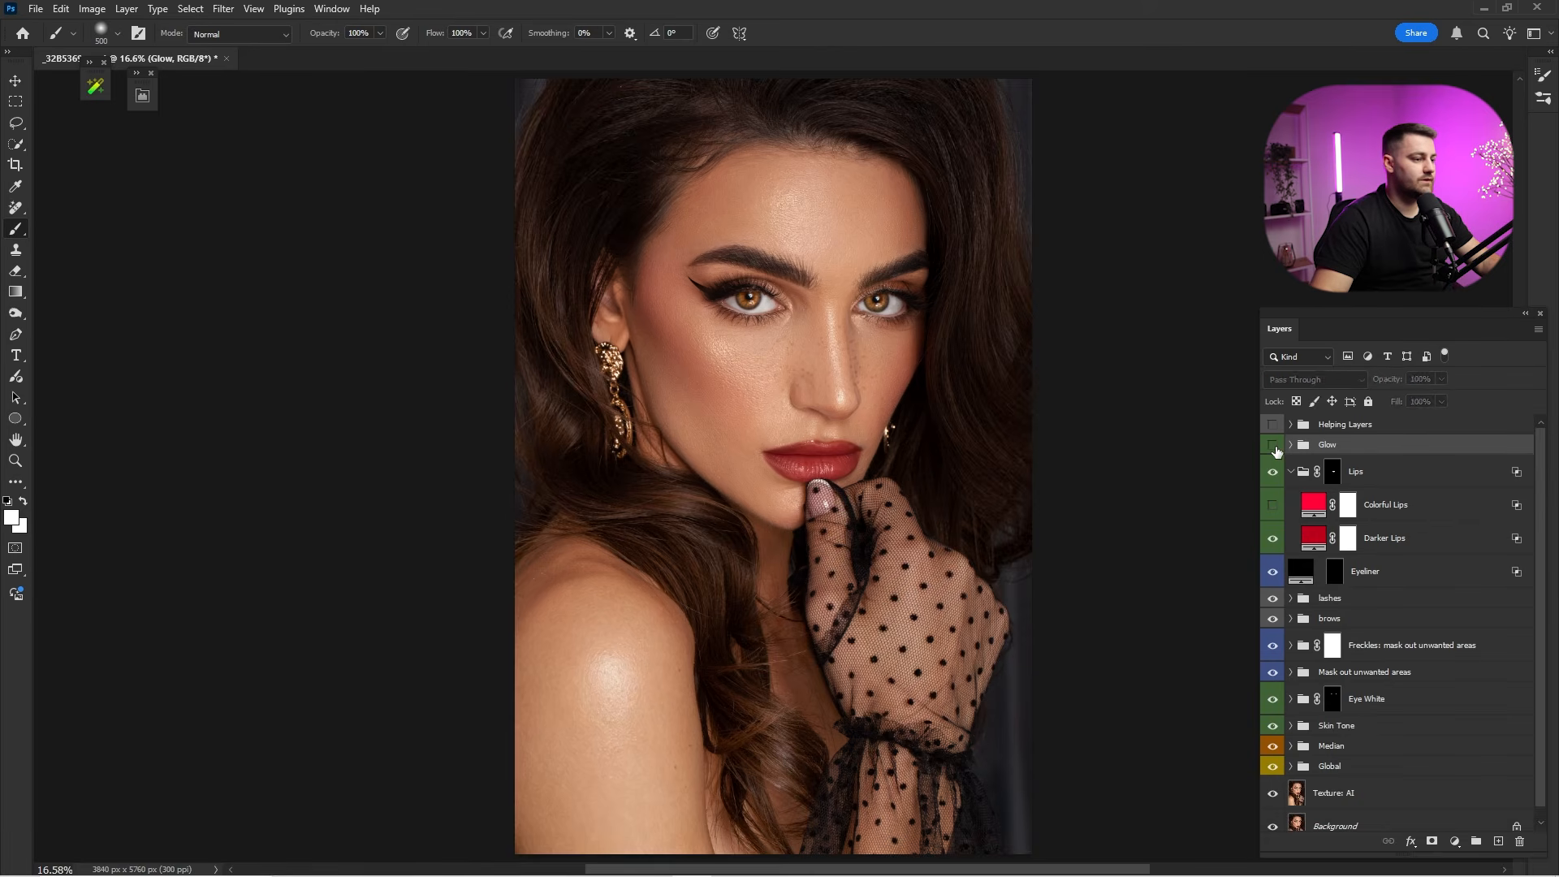
left_click(1274, 446)
left_click(1274, 447)
left_click(1274, 447)
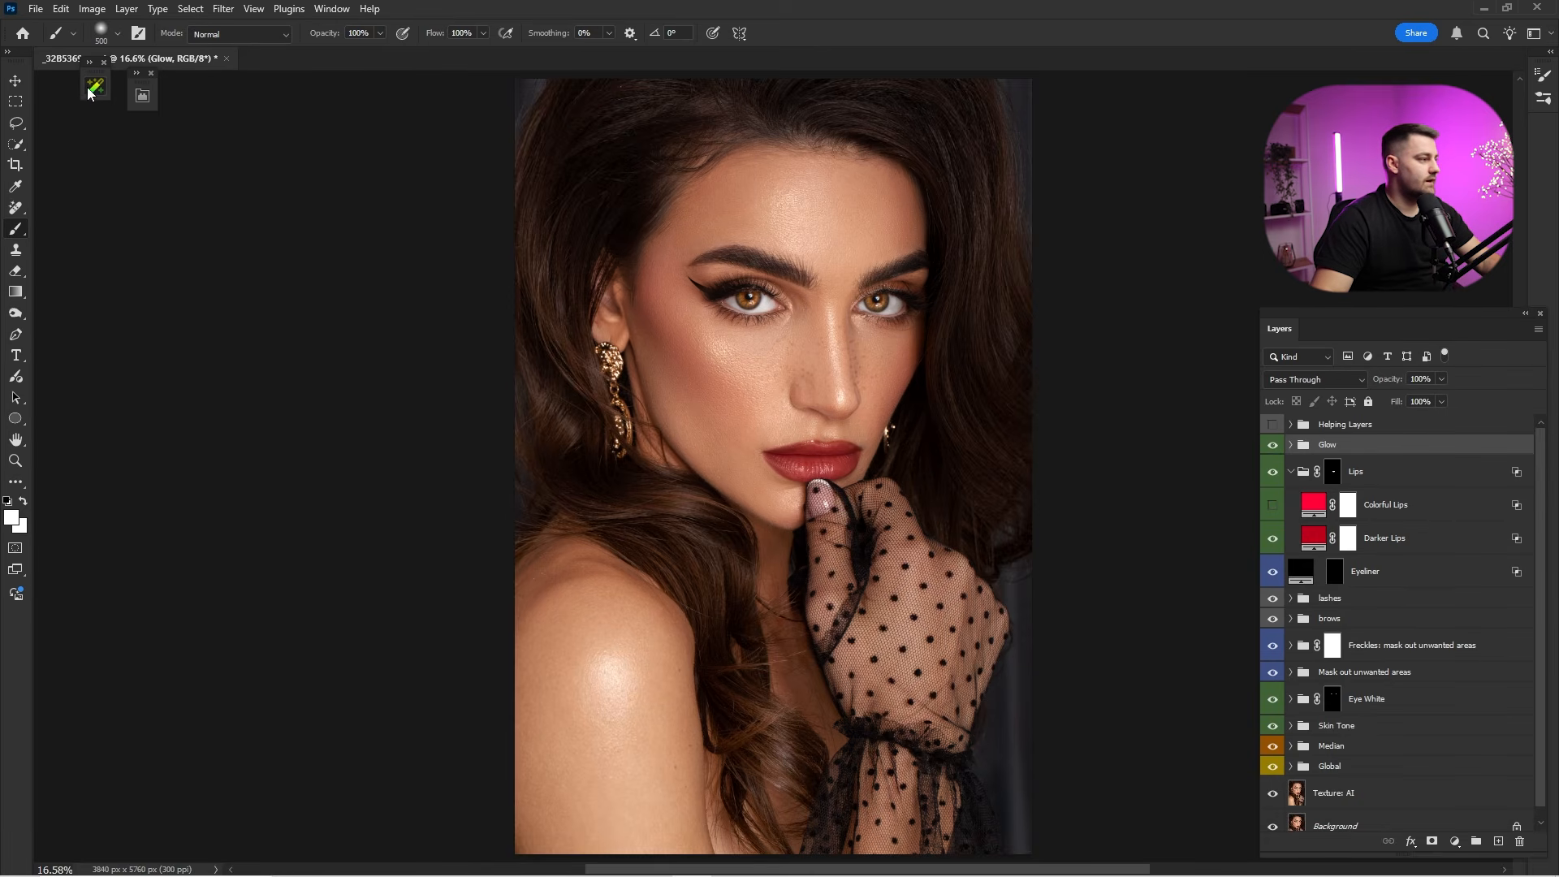
Add the Blush color correction layer from the retouching plugin and paint white on its mask over the cheek beside the visible ear.
left_click(95, 86)
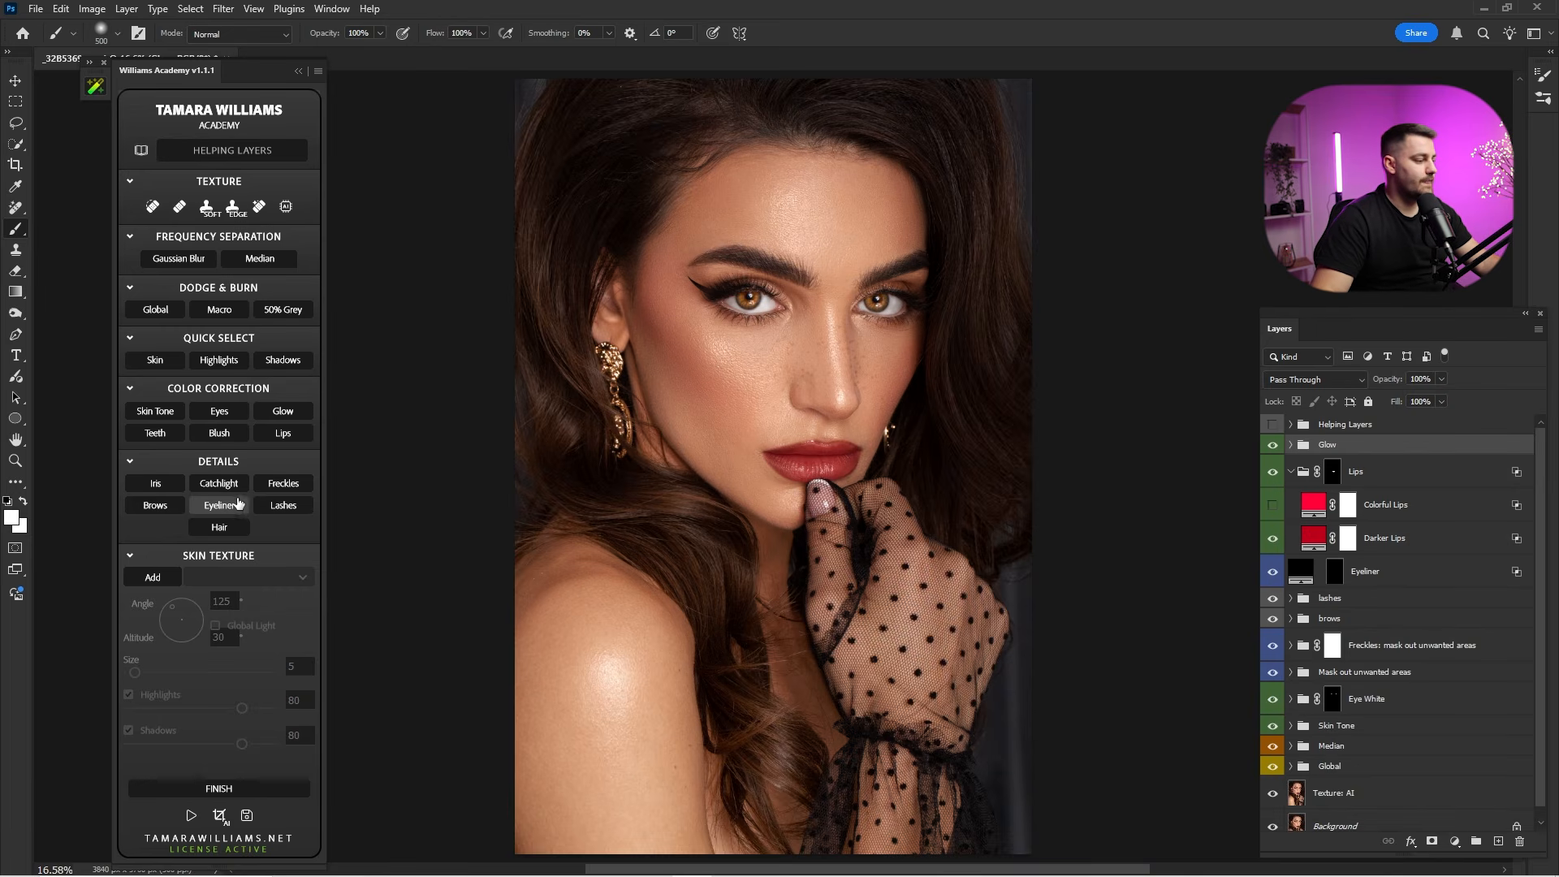
left_click(201, 435)
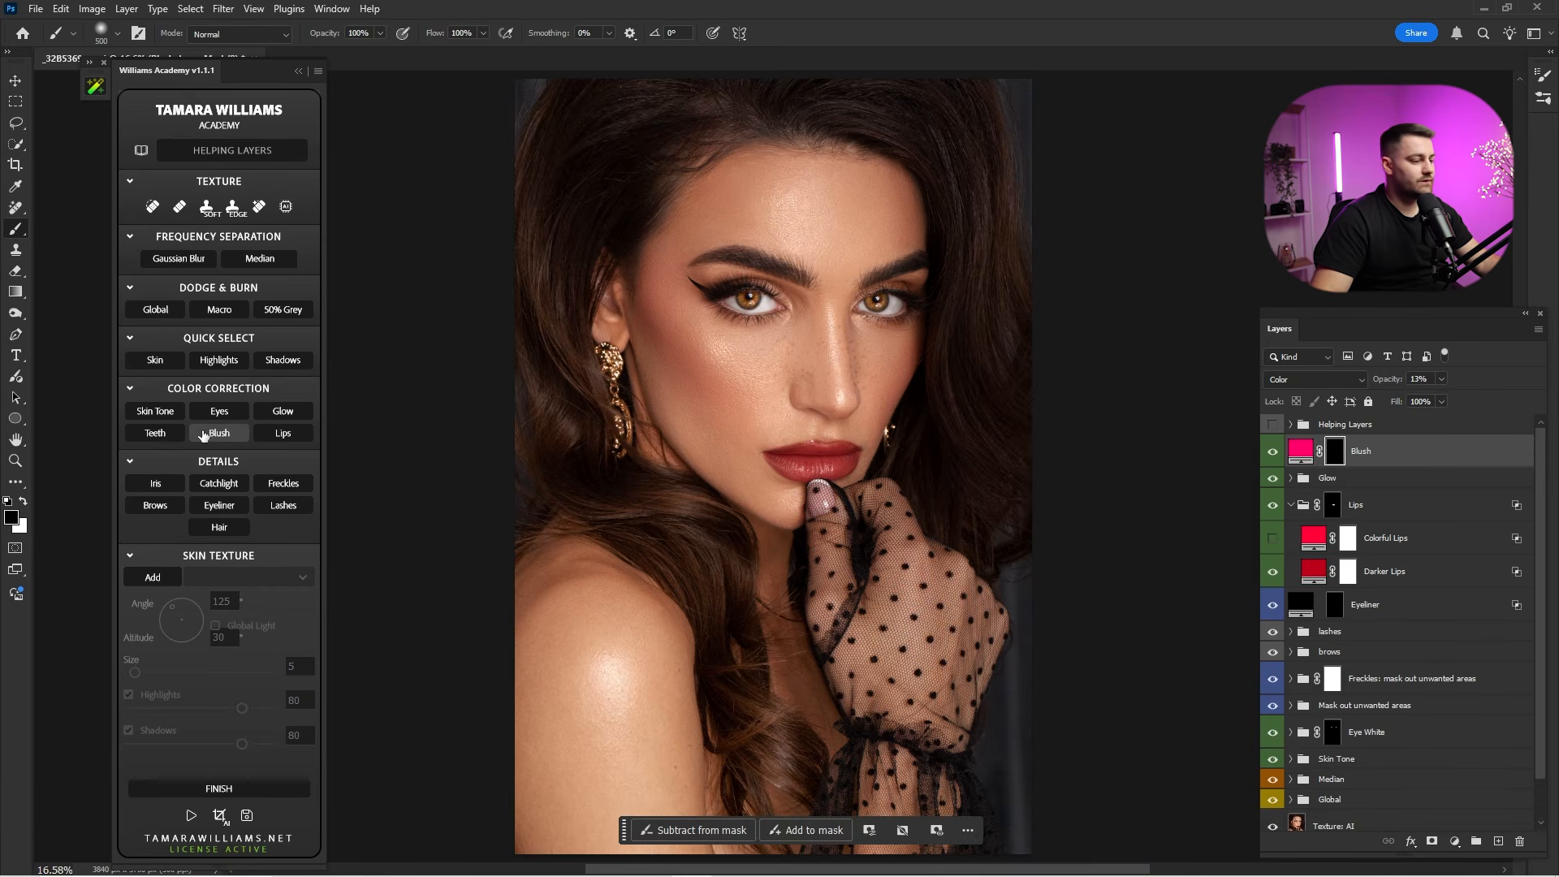
key("z")
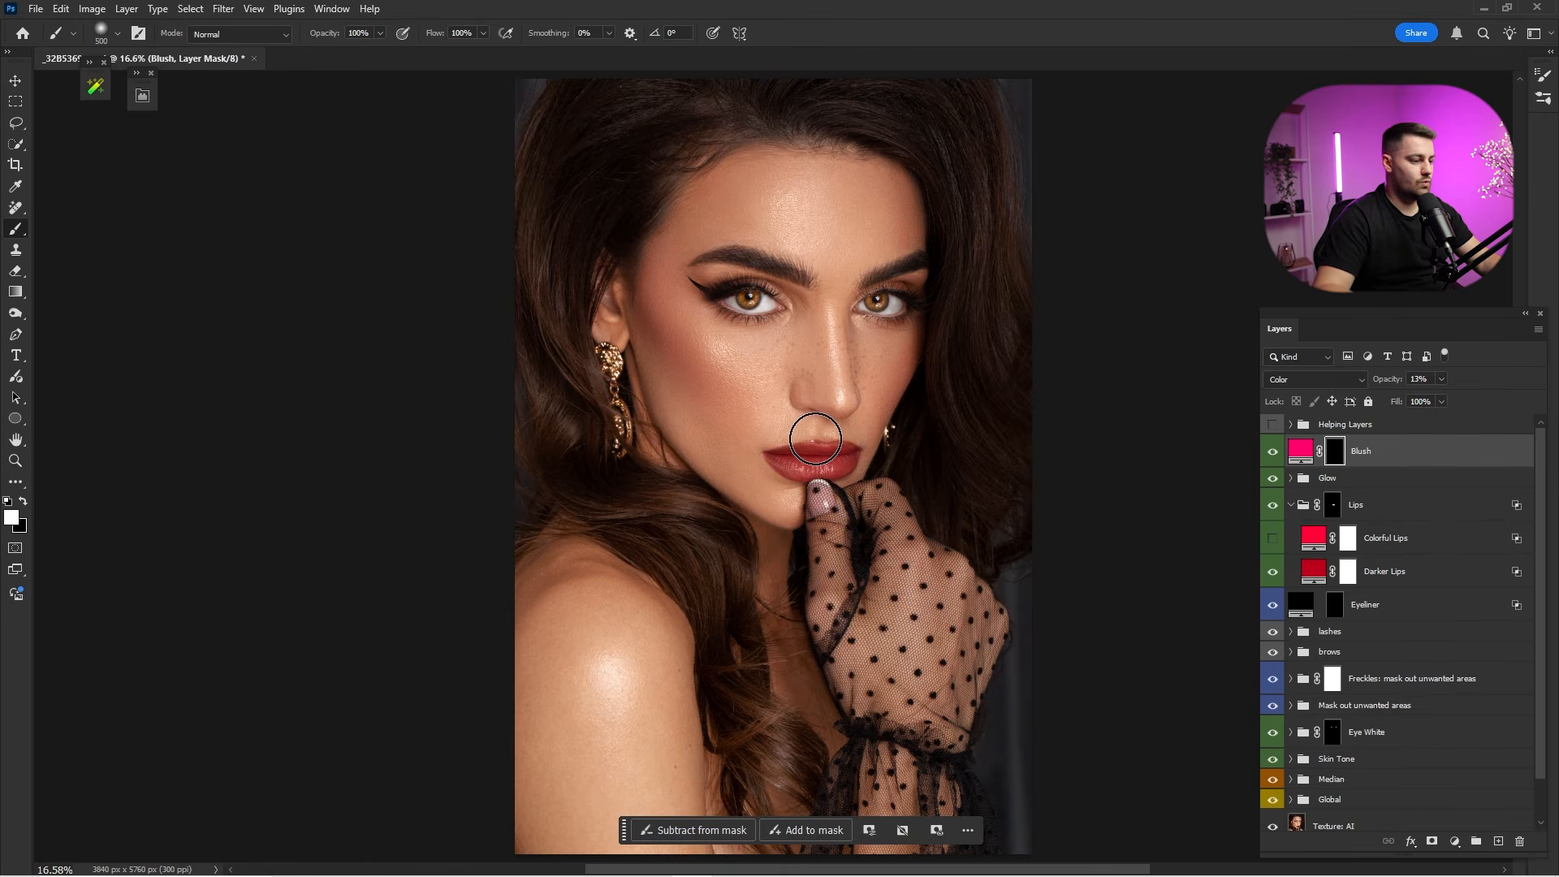
key("z")
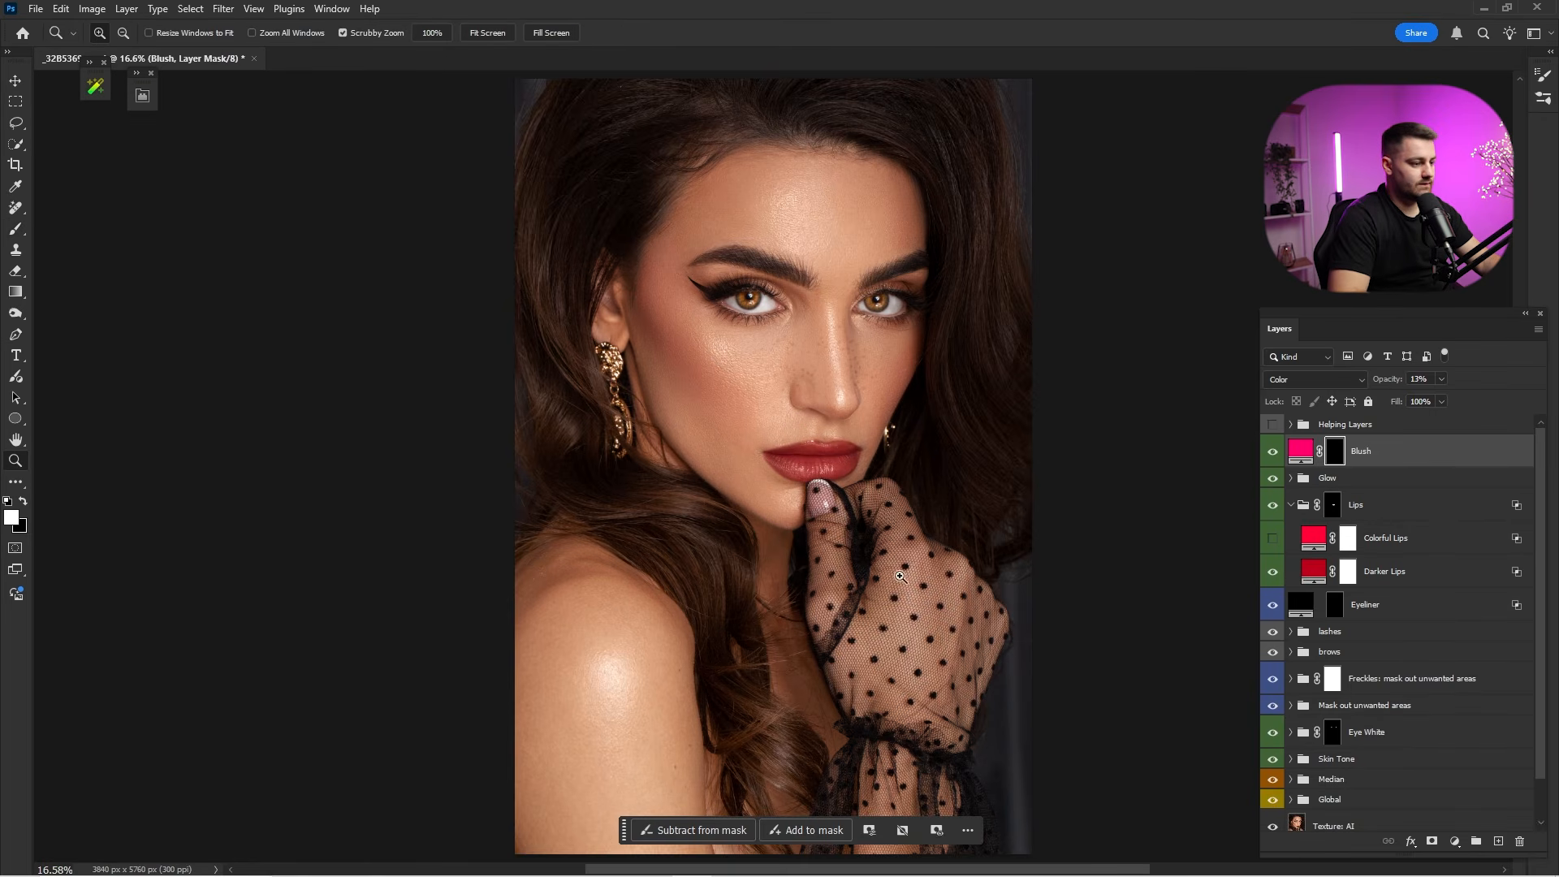
left_click_drag(738, 439, 778, 444)
key("b")
left_click_drag(784, 456, 806, 631)
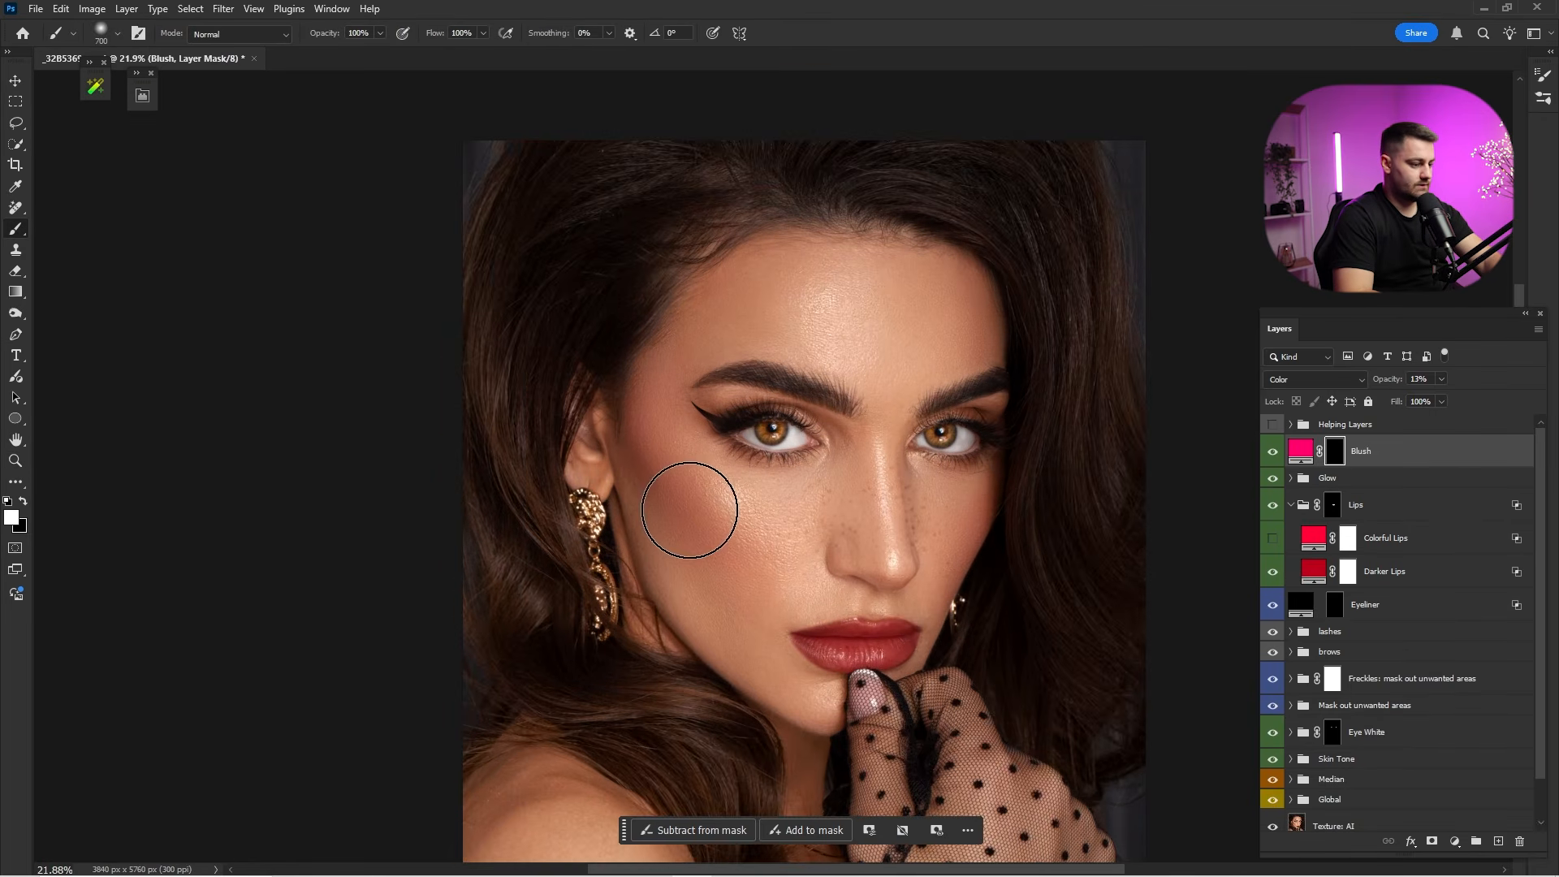
mouse_move(689, 510)
left_mouse_down()
mouse_move(721, 558)
mouse_move(665, 470)
left_mouse_up()
Reduce the brush size to 300 and paint blush onto the far cheek on the Blush mask.
key("bracketleft")
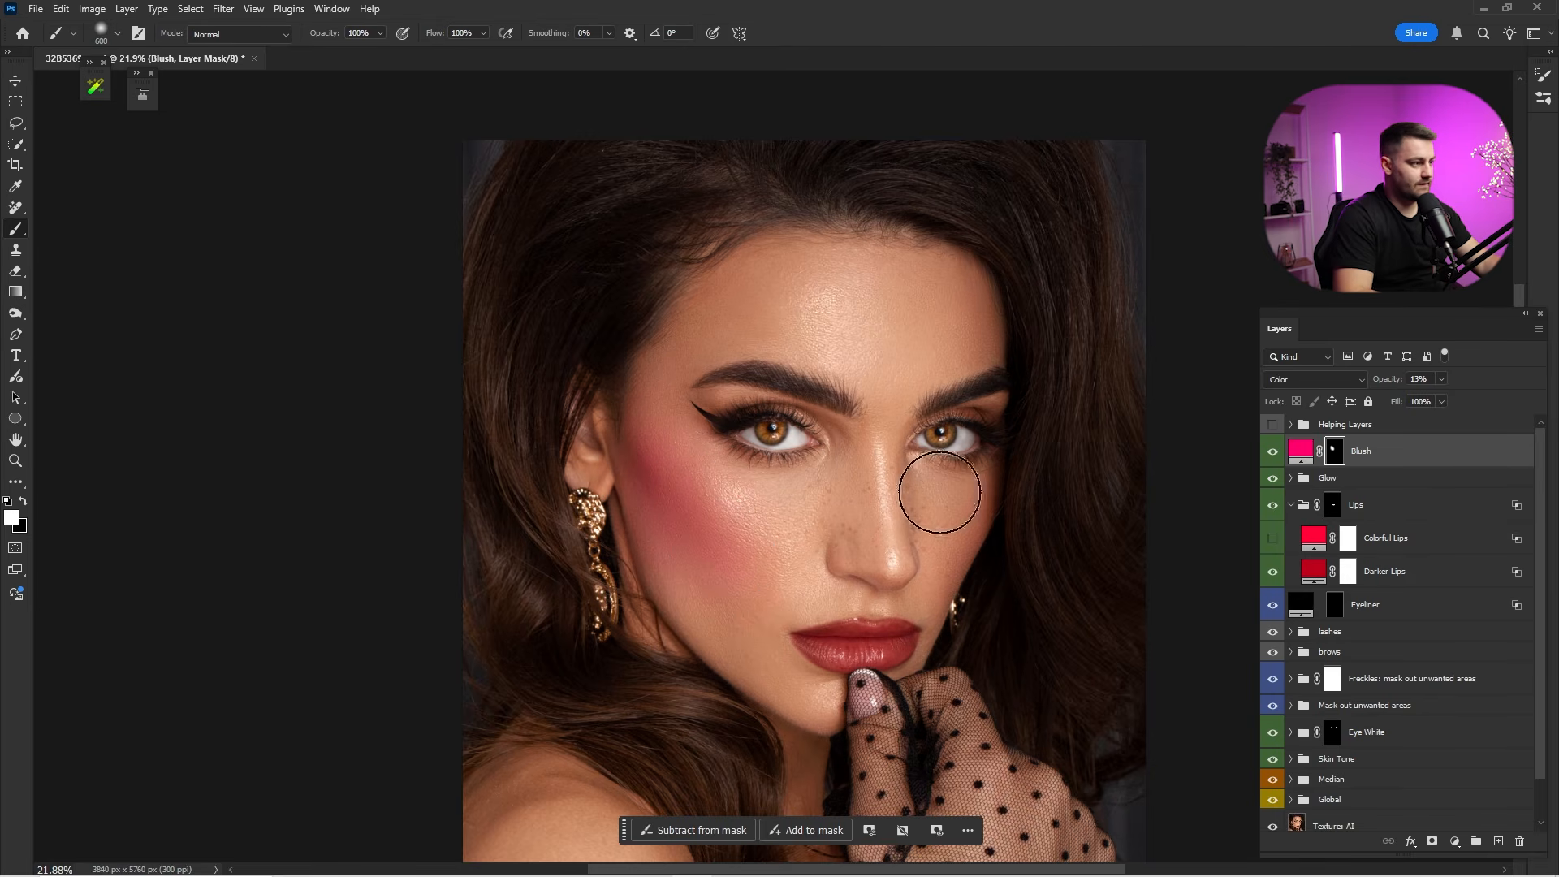
key("bracketleft")
key("bracketleft")
key("bracketleft")
left_click_drag(977, 527, 955, 561)
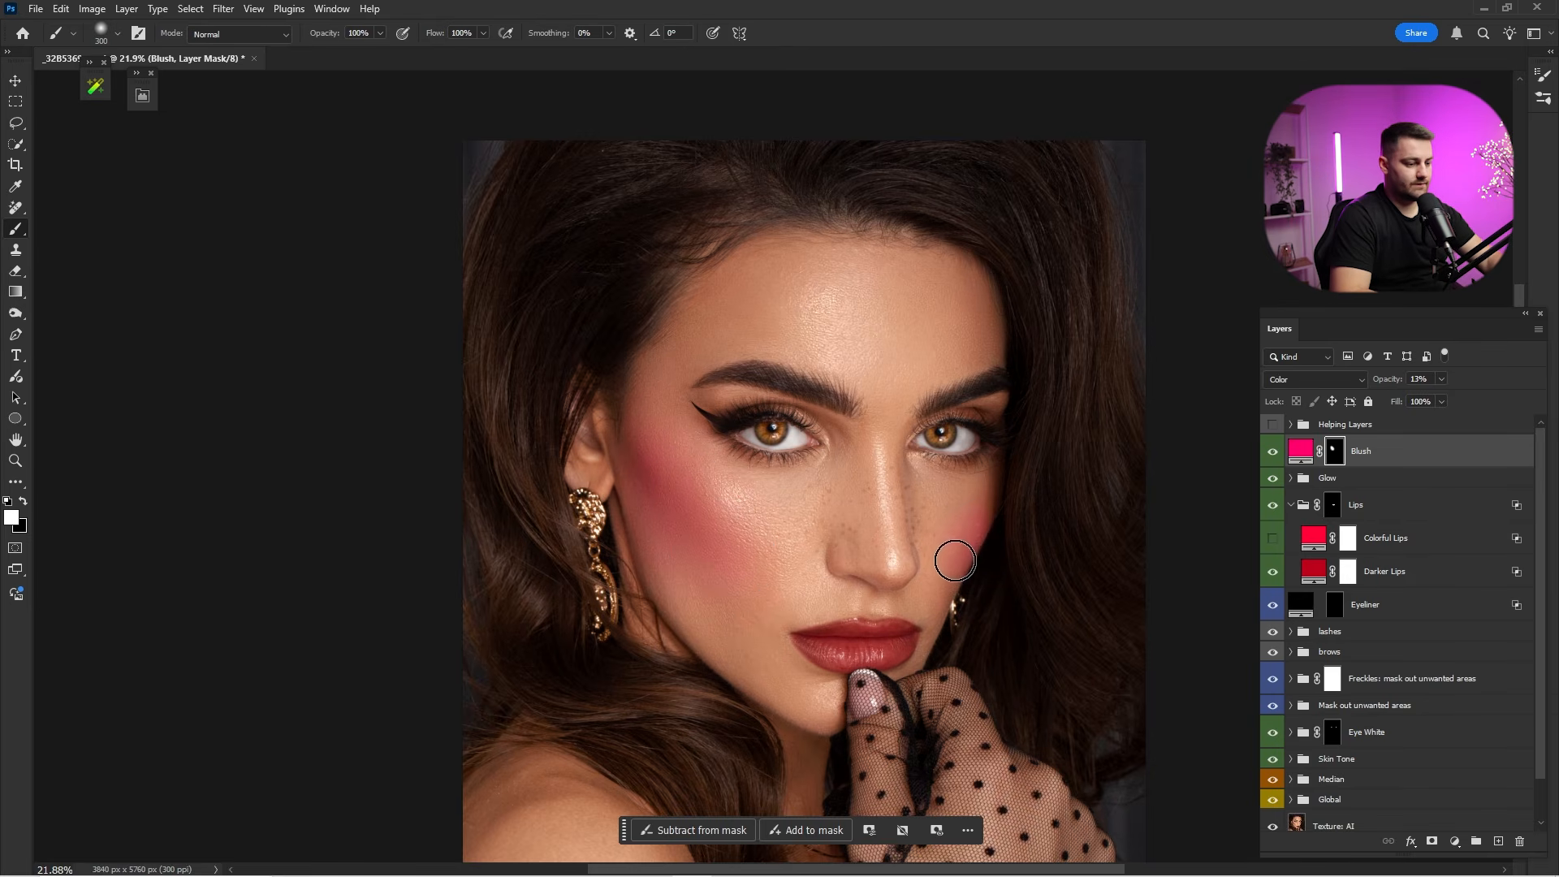
Lower the Blush layer's opacity to 3% and compare the whole portrait with and without the blush.
key("ctrl+0")
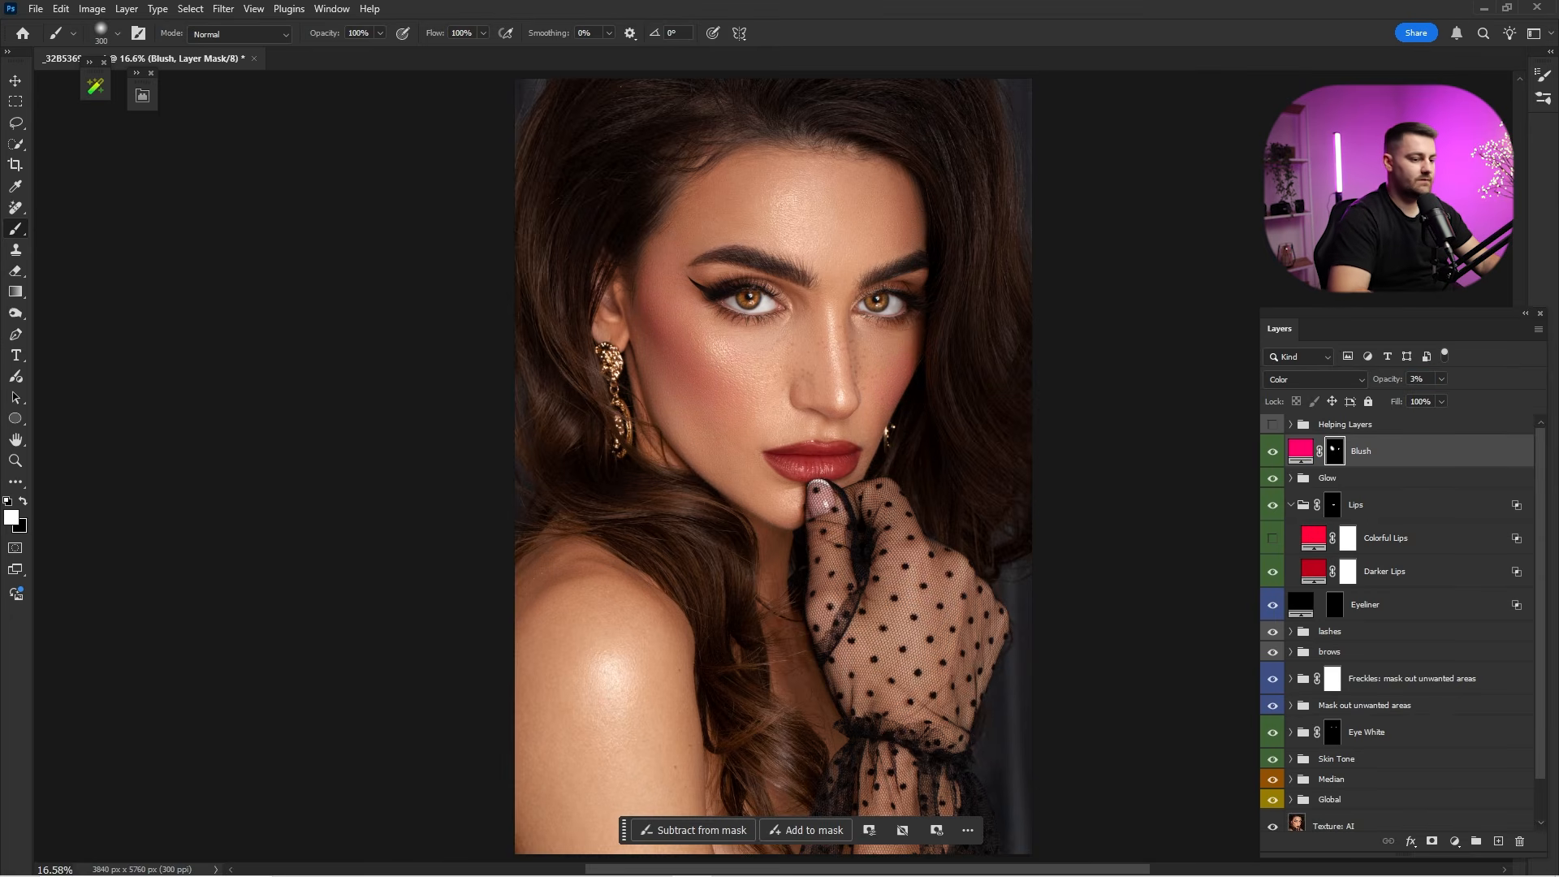
left_click(1274, 451)
left_click(1274, 452)
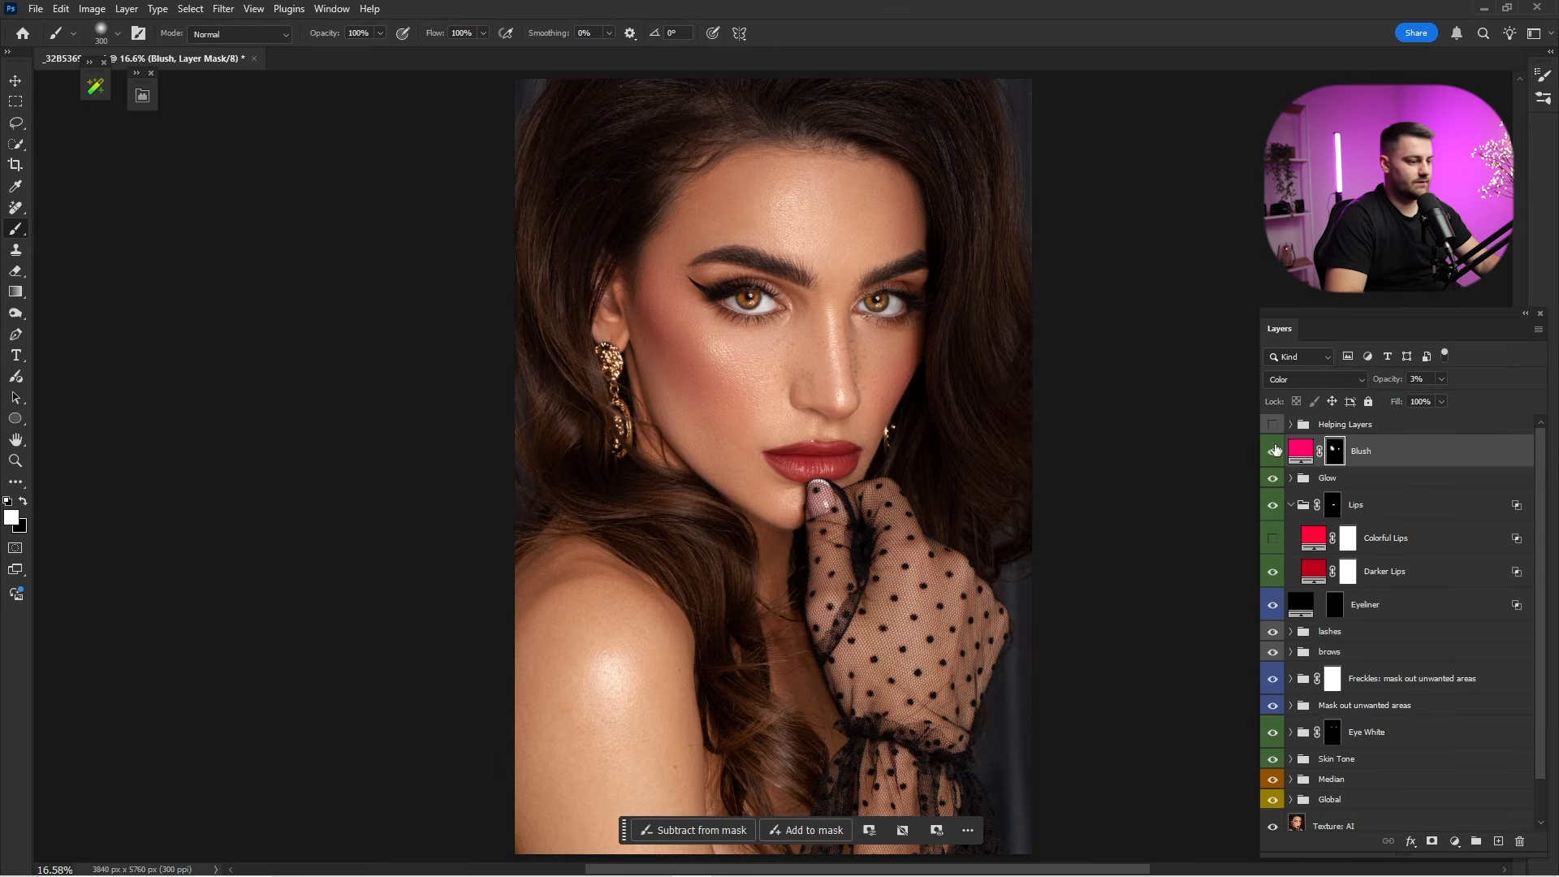
left_click(1273, 452)
left_click(1273, 451)
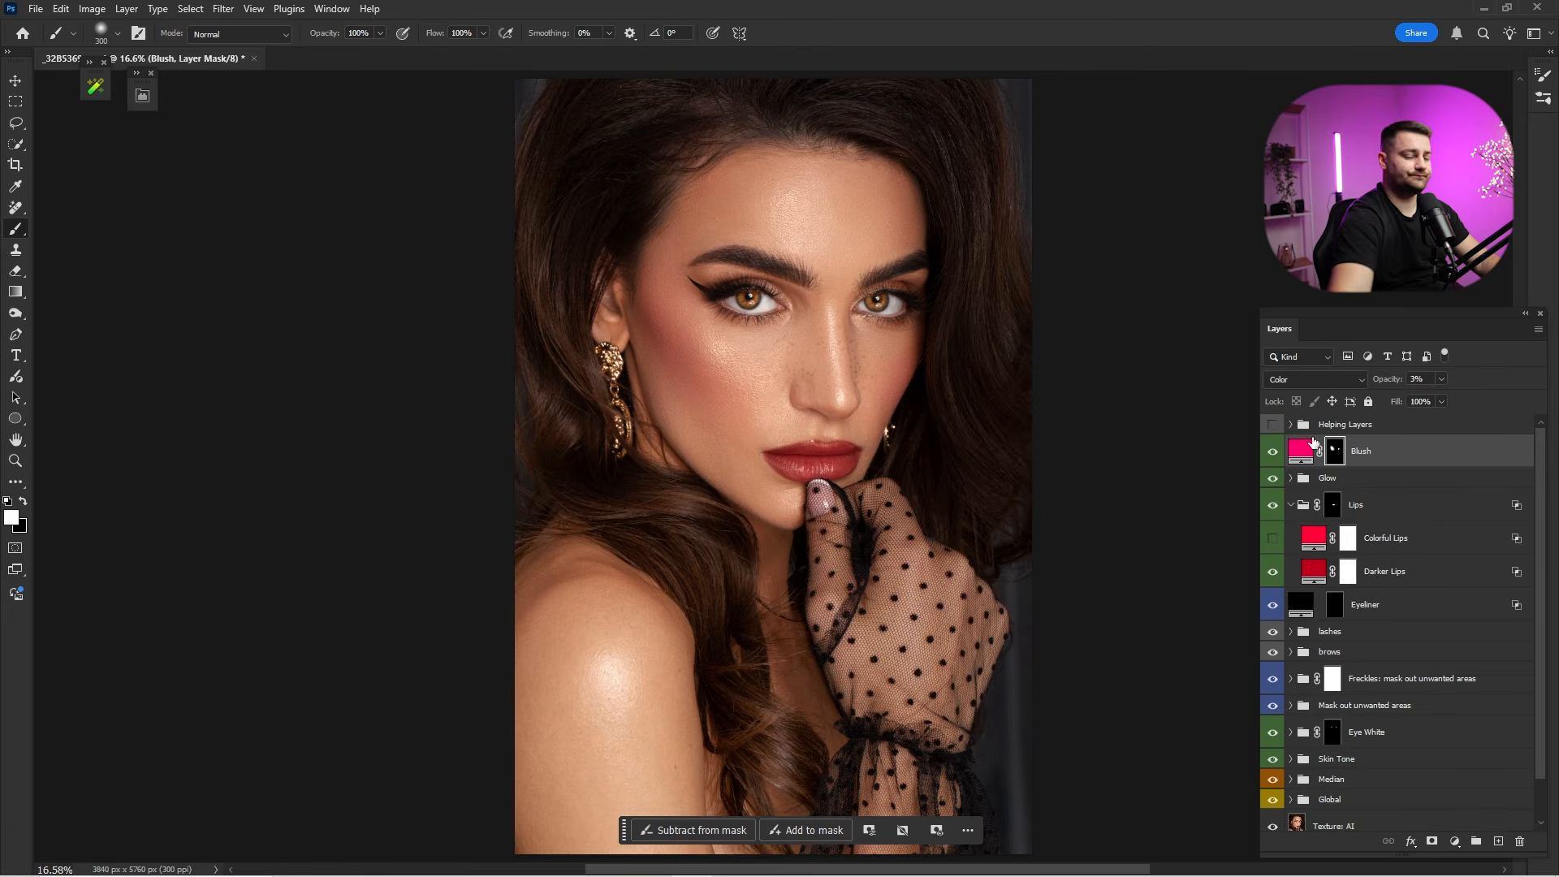
Add the "Skin texture highlight" skin texture layer from the retouching plugin.
left_click(95, 86)
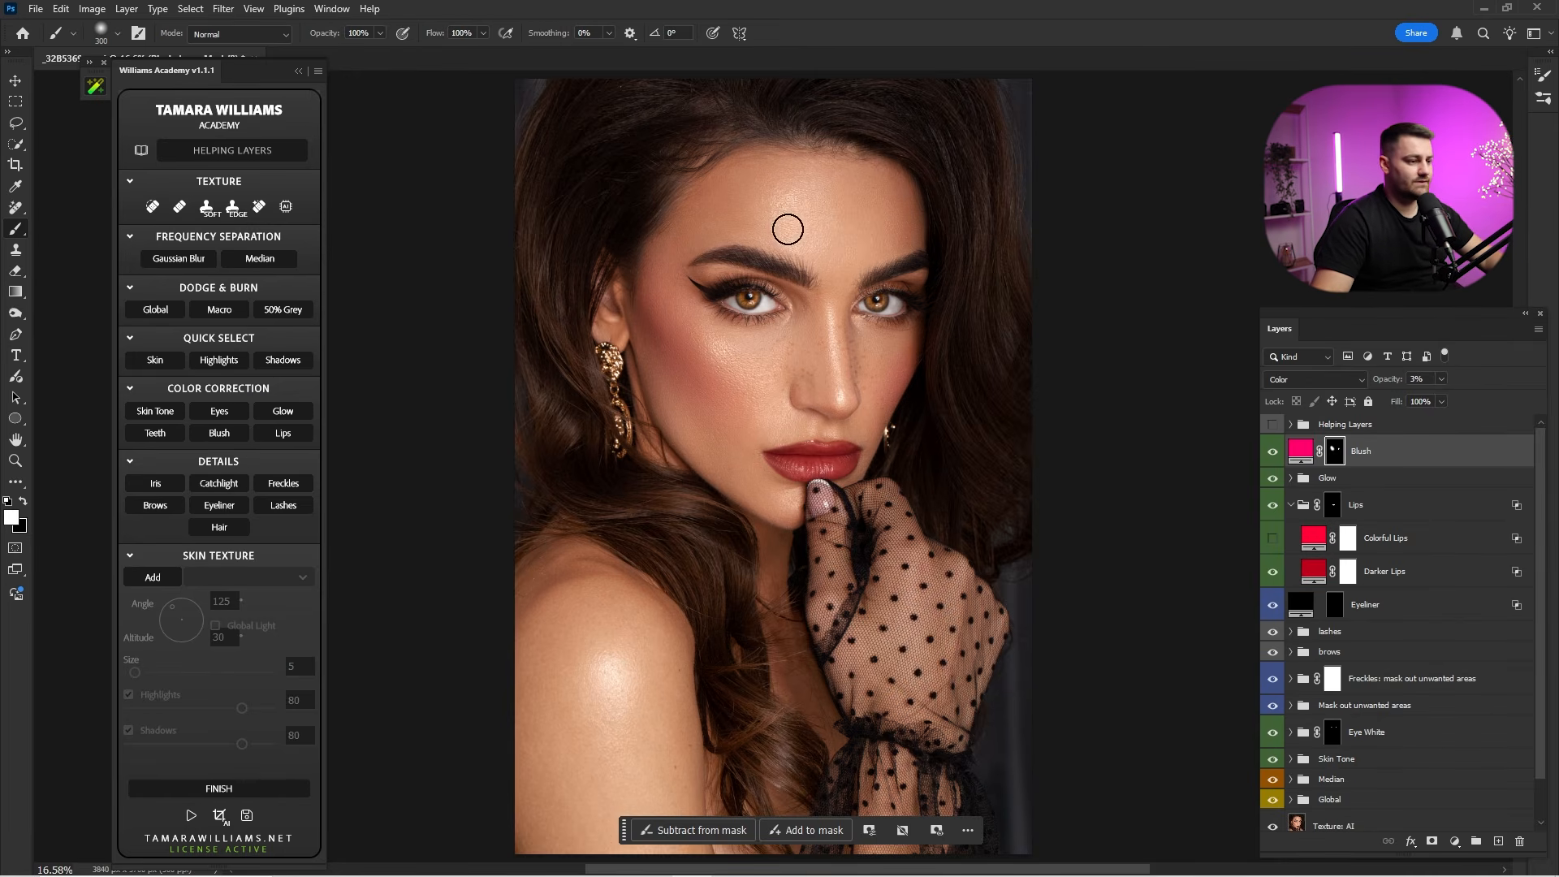
scroll(786, 230, "up", 6)
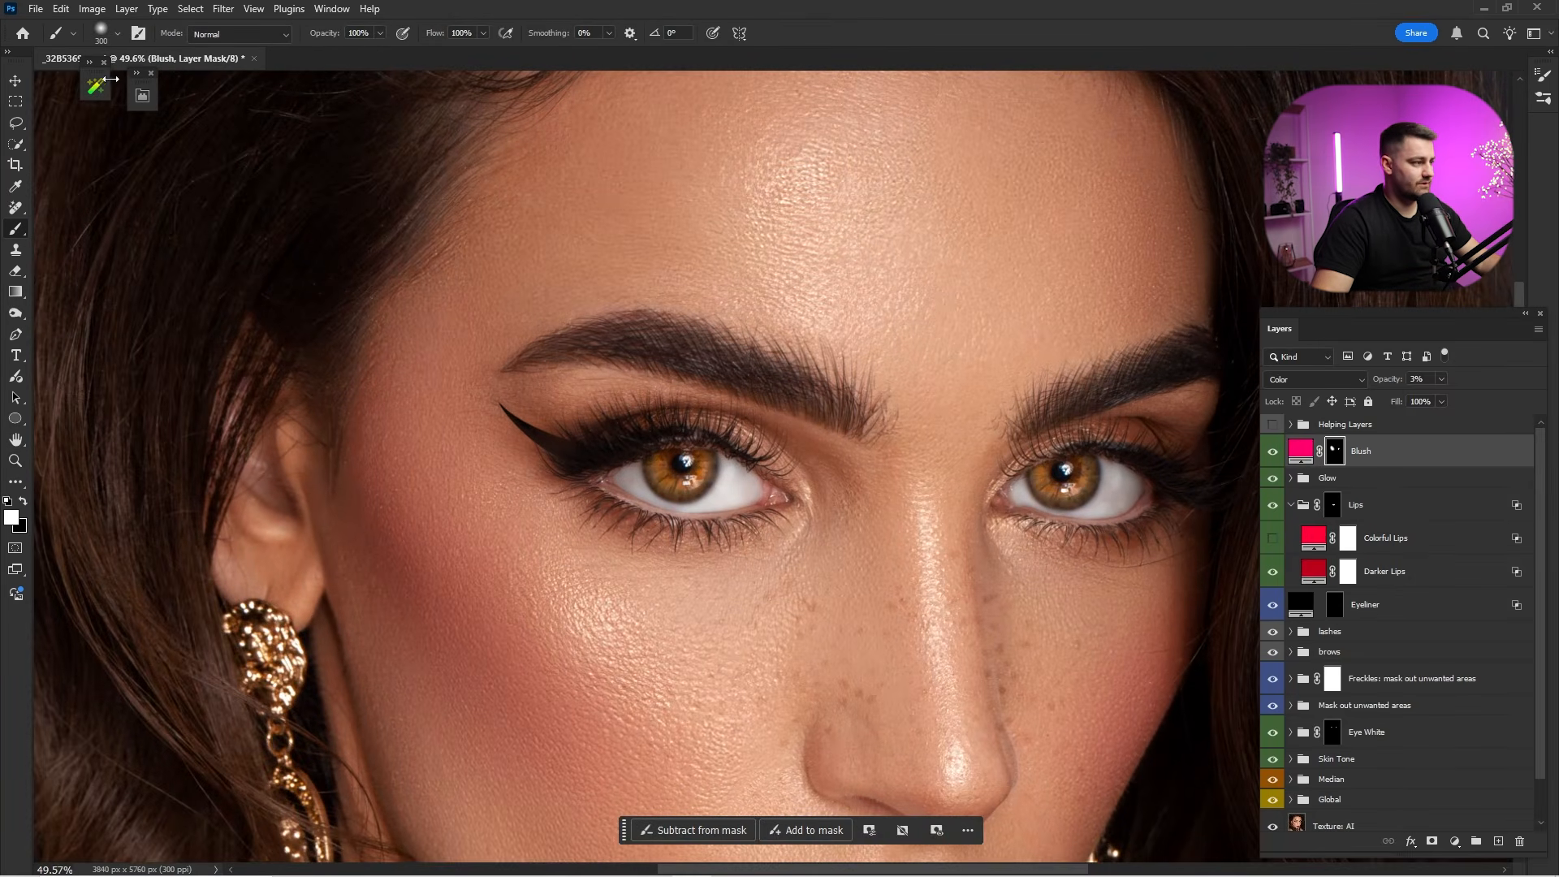
left_click(95, 87)
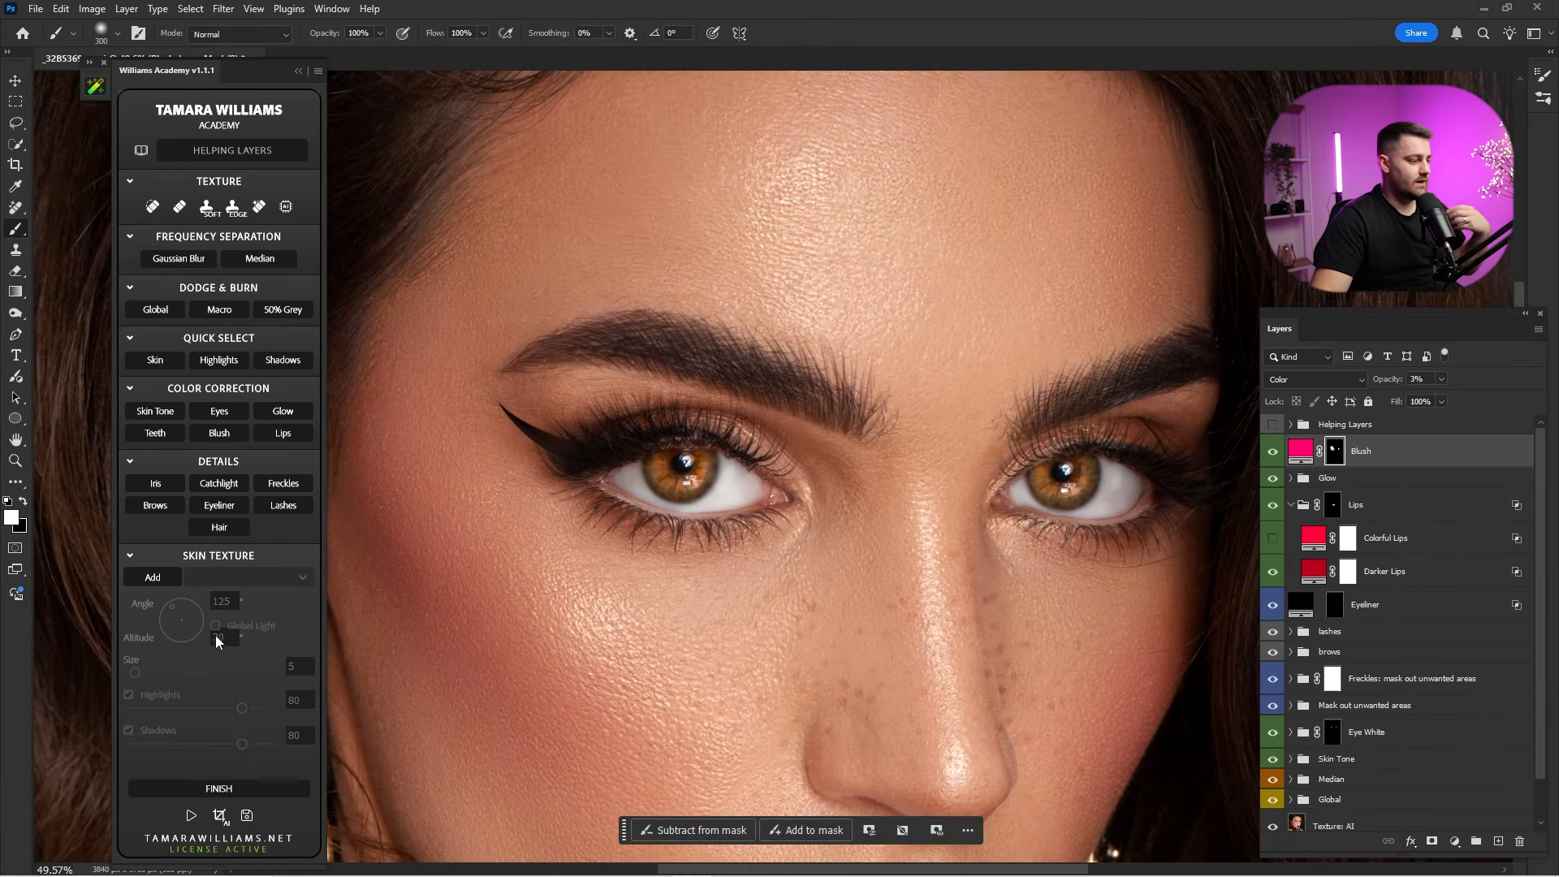
left_click(155, 579)
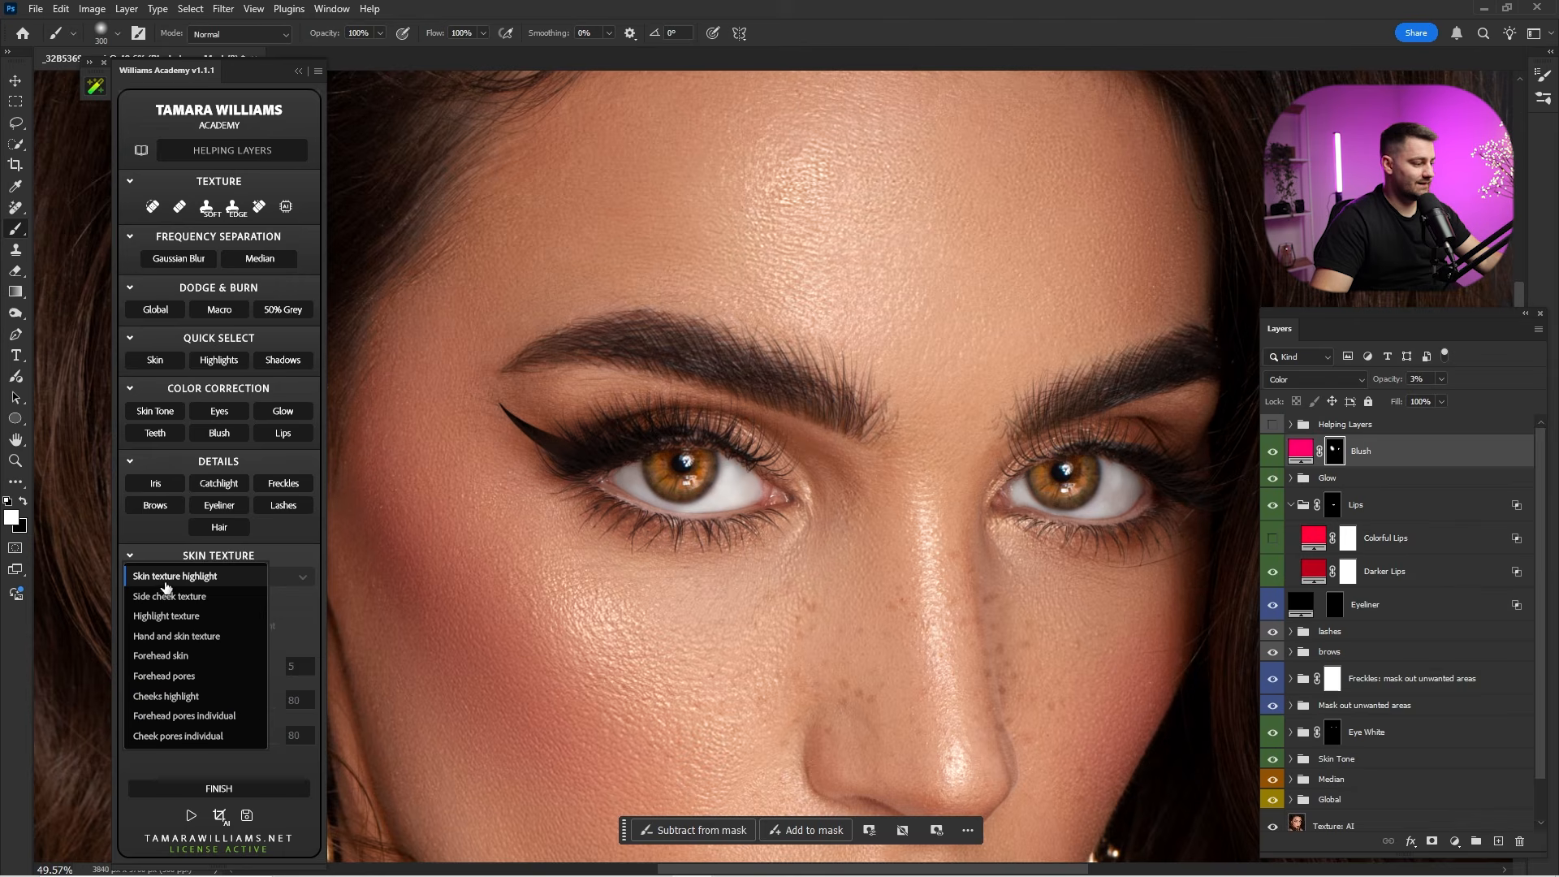
left_click(164, 579)
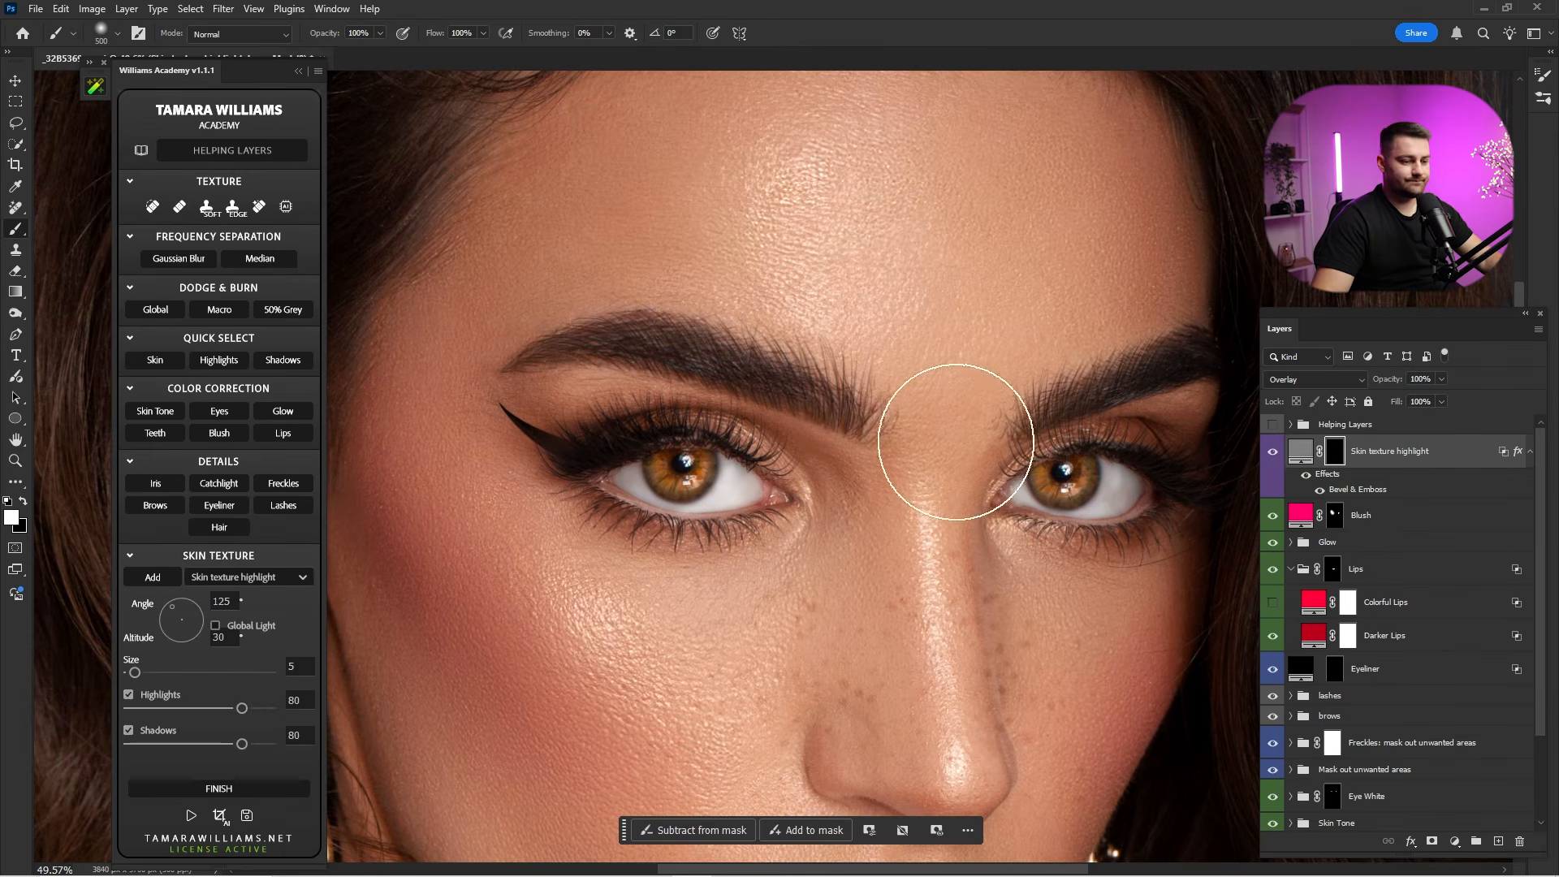
Quick-select the highlights with the retouching plugin and paint white over the forehead on the Skin texture highlight mask with a size 600 brush.
scroll(947, 442, "up", 2)
left_click(95, 87)
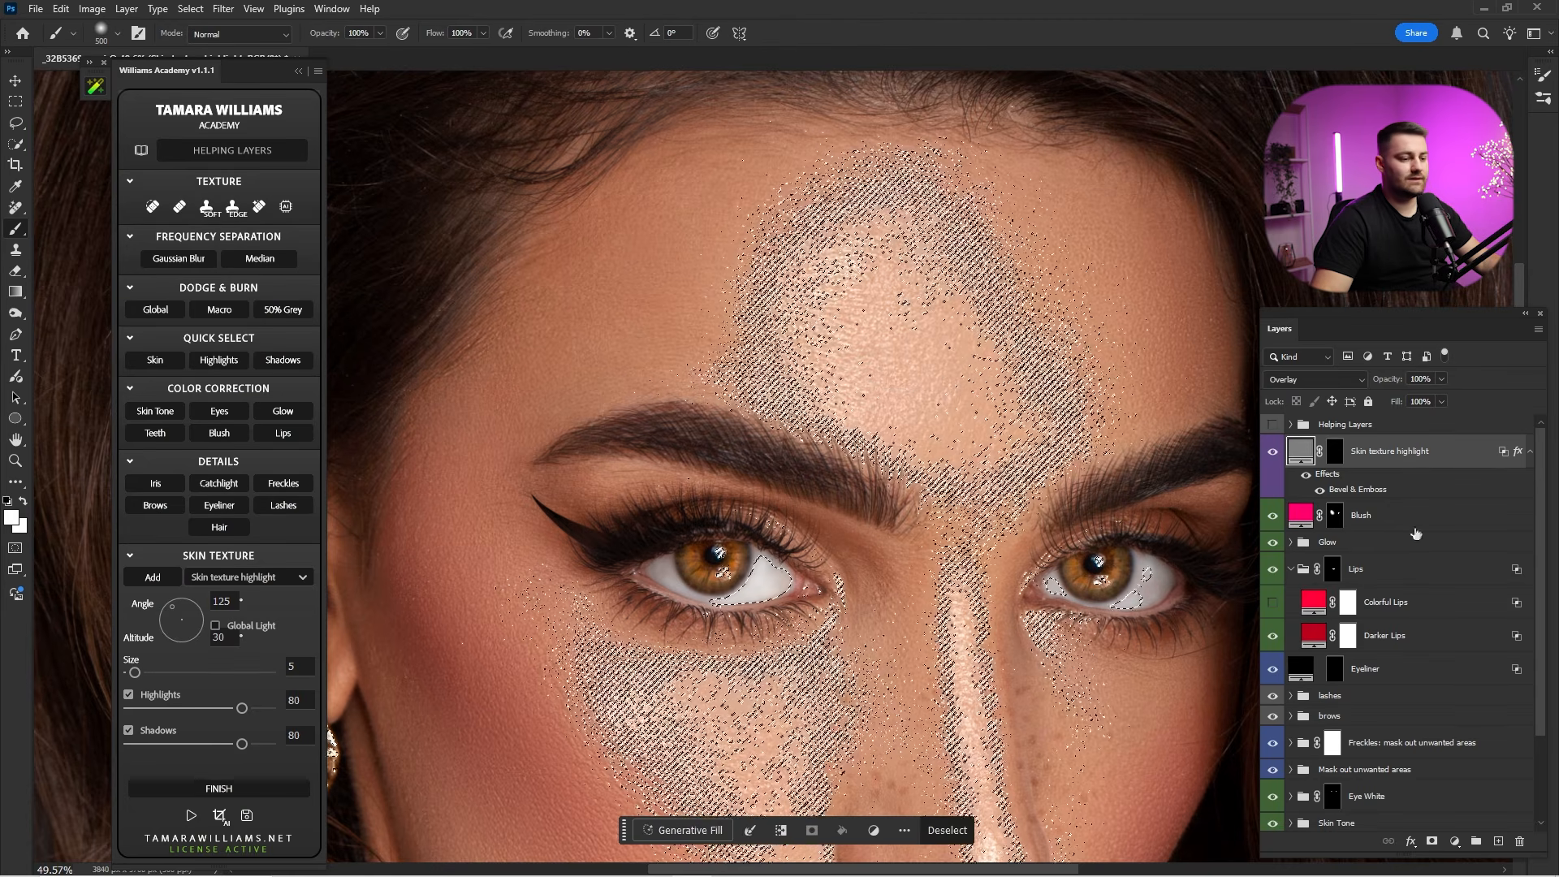
left_click(1335, 456)
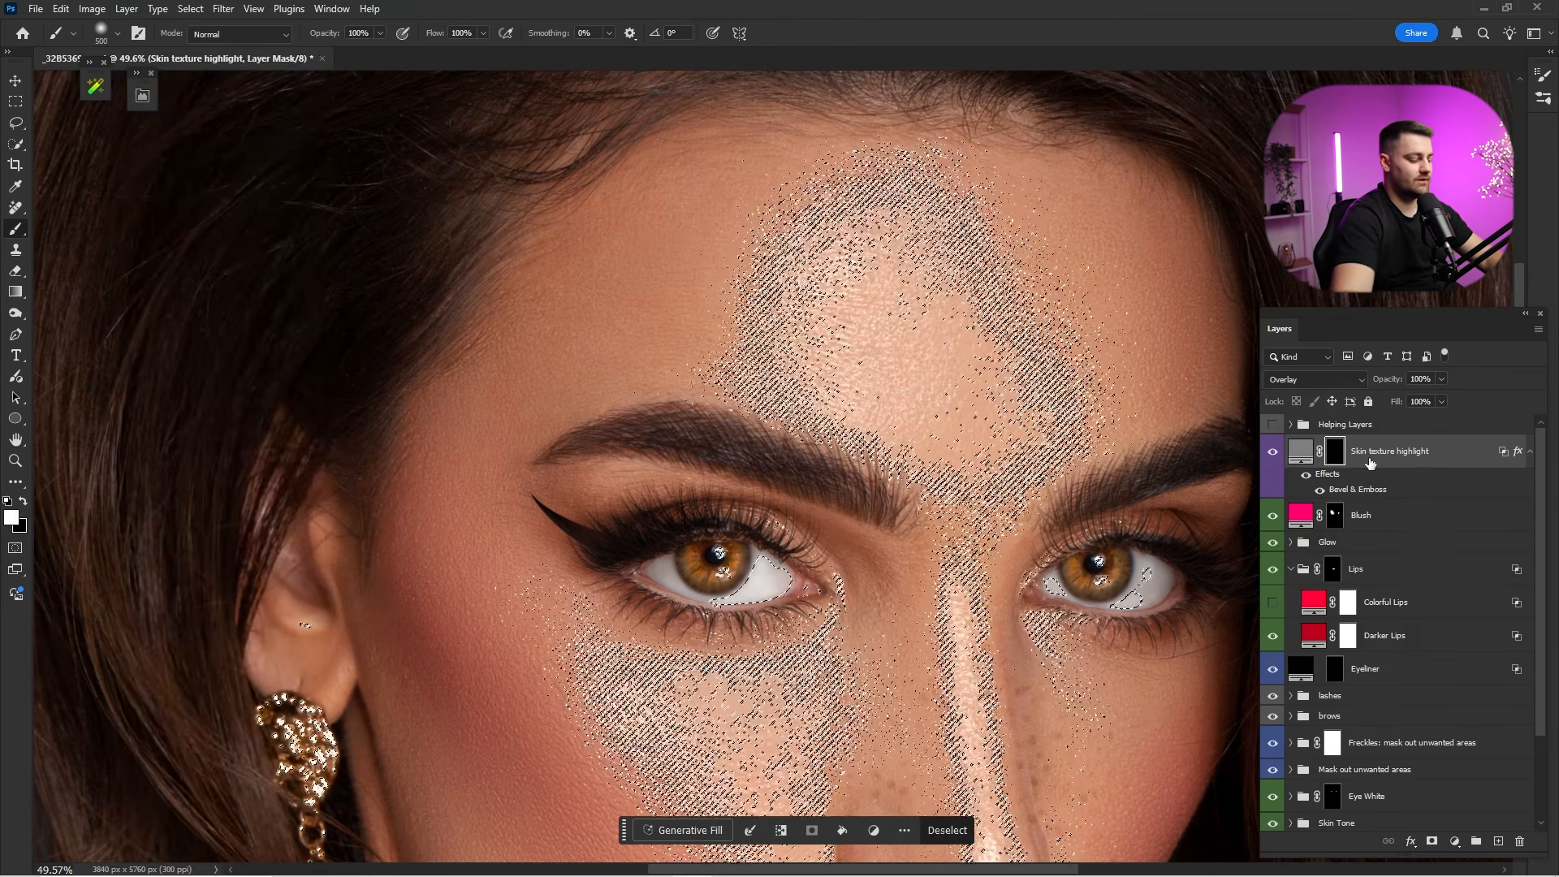
key("bracketright")
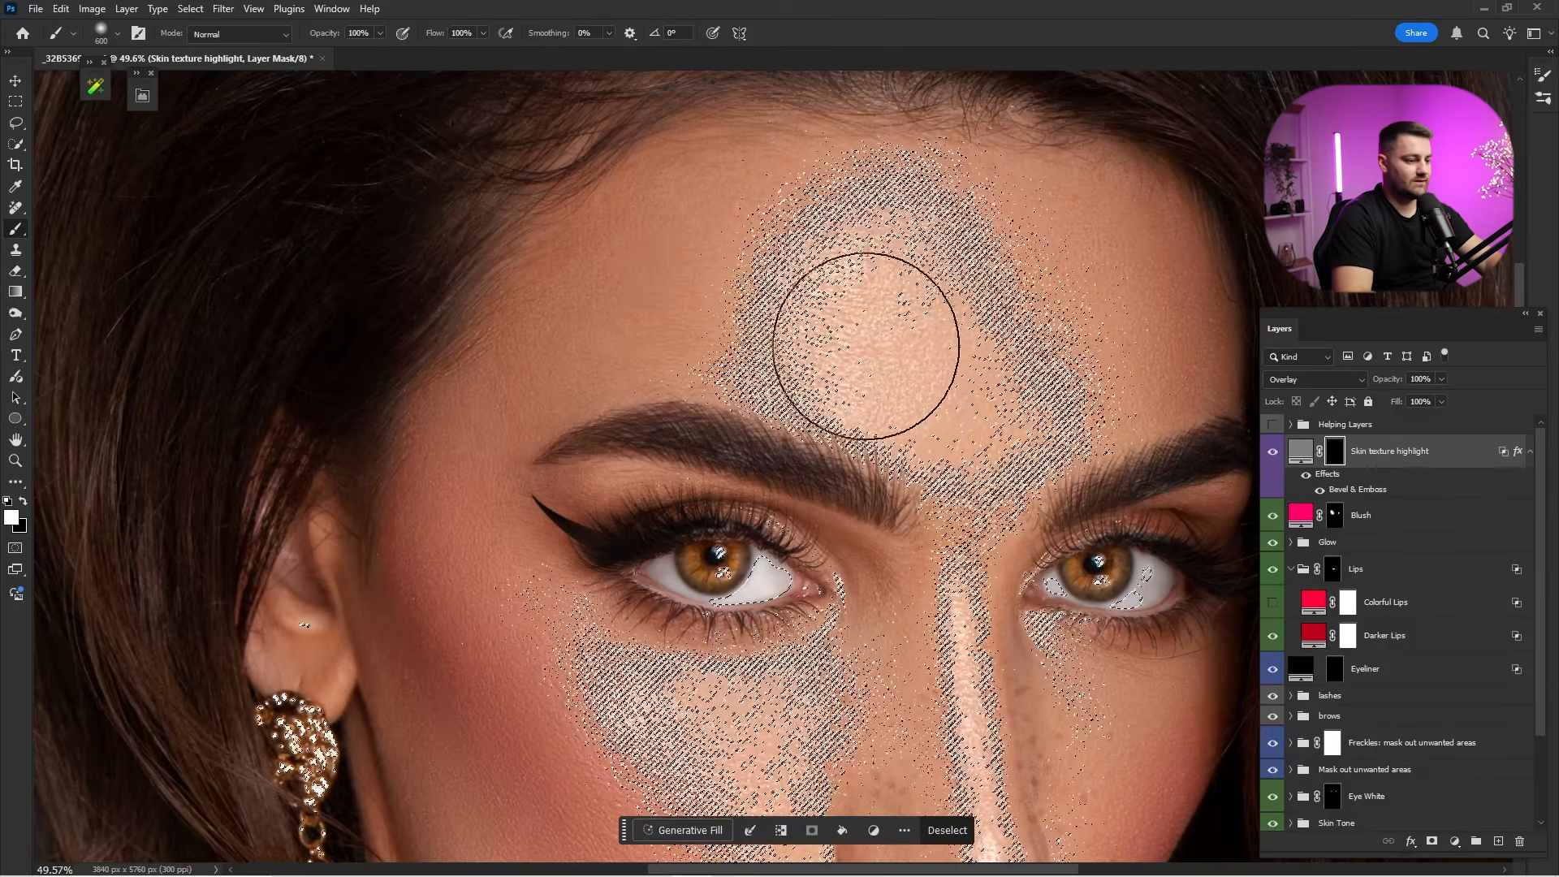
mouse_move(860, 331)
left_mouse_down()
mouse_move(886, 372)
mouse_move(929, 335)
mouse_move(907, 273)
mouse_move(951, 271)
mouse_move(998, 423)
left_mouse_up()
Paint the selected highlights on the cheek and nose white on the Skin texture highlight mask and deselect.
left_click_drag(966, 528, 1027, 256)
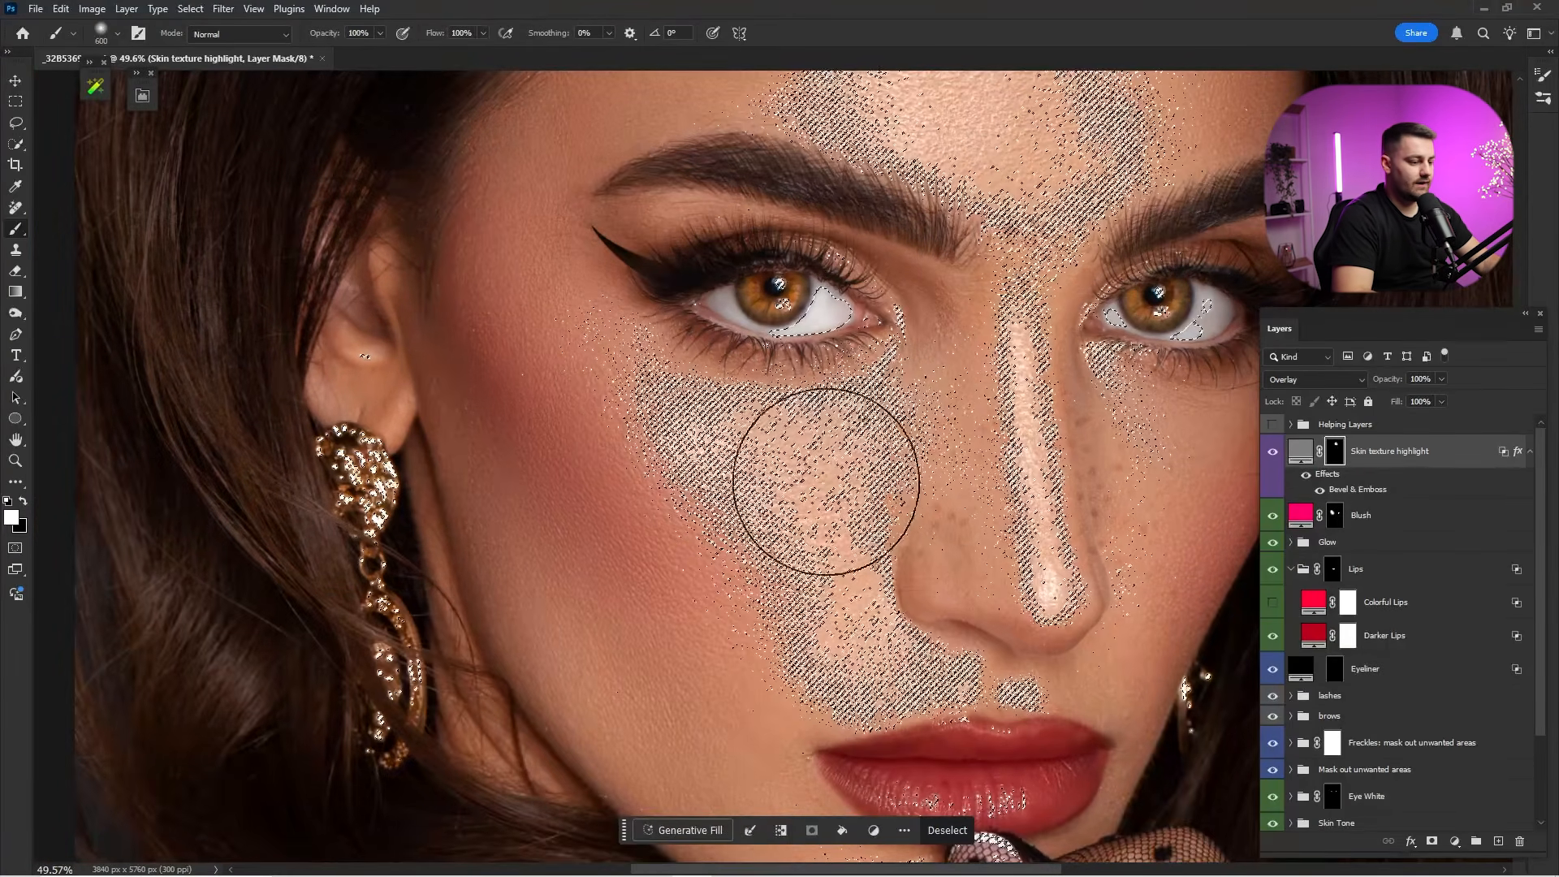
left_click_drag(825, 480, 875, 613)
left_click_drag(1023, 523, 1030, 283)
left_click_drag(1038, 293, 1007, 598)
mouse_move(1049, 431)
left_mouse_down()
mouse_move(894, 363)
mouse_move(884, 268)
mouse_move(934, 341)
left_mouse_up()
left_click_drag(740, 789, 813, 496)
left_click_drag(700, 409, 856, 612)
key("ctrl+d")
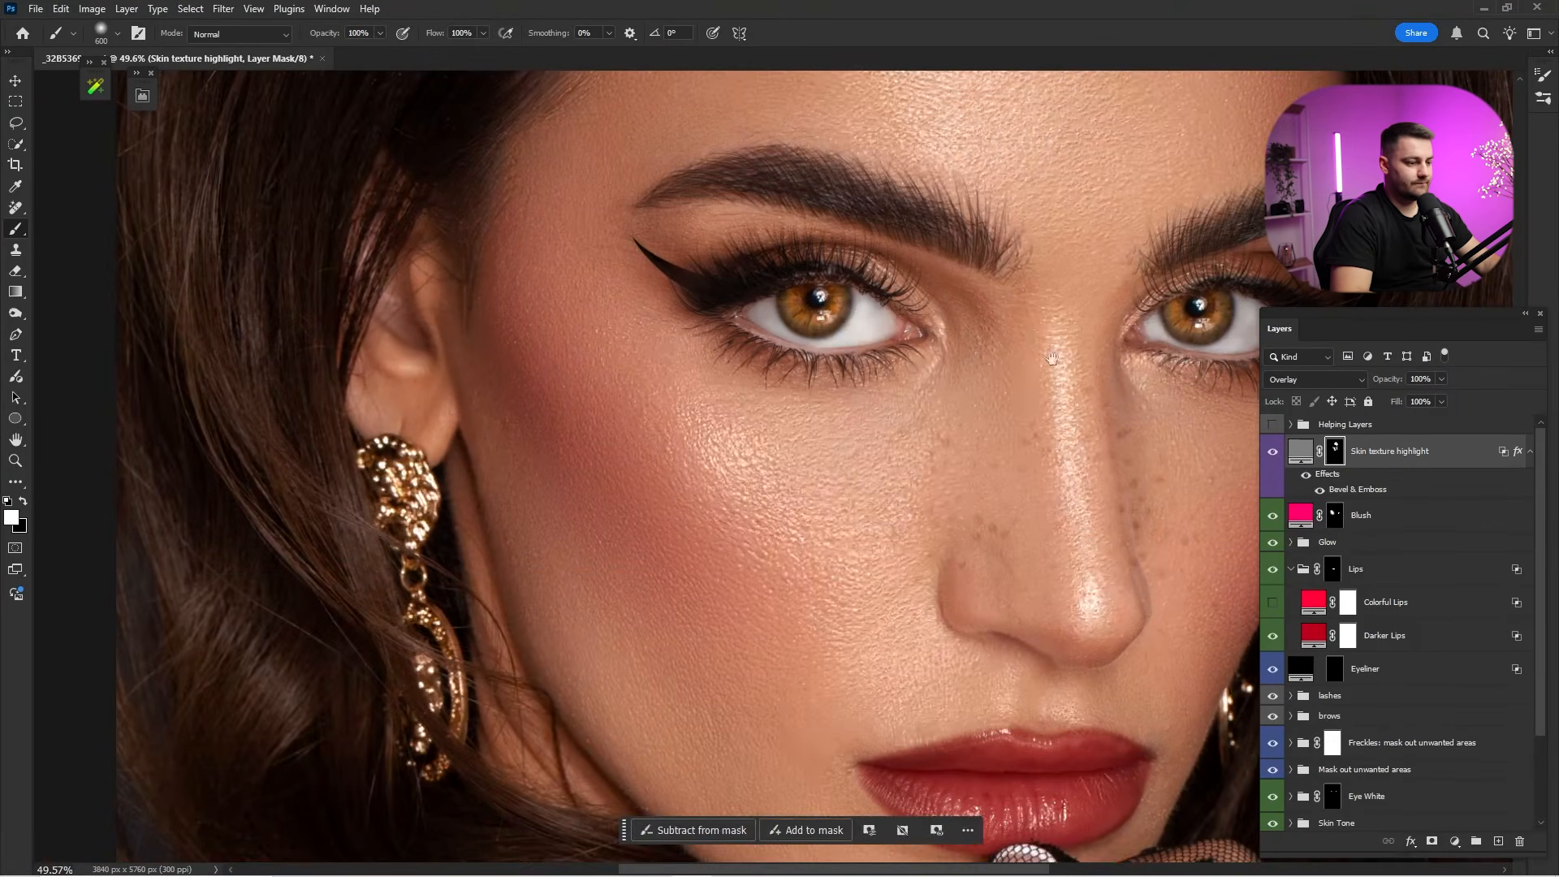
Check the added forehead texture up close by hiding and showing the Skin texture highlight layer.
mouse_move(1142, 107)
left_mouse_down()
mouse_move(1045, 430)
mouse_move(1198, 418)
left_mouse_up()
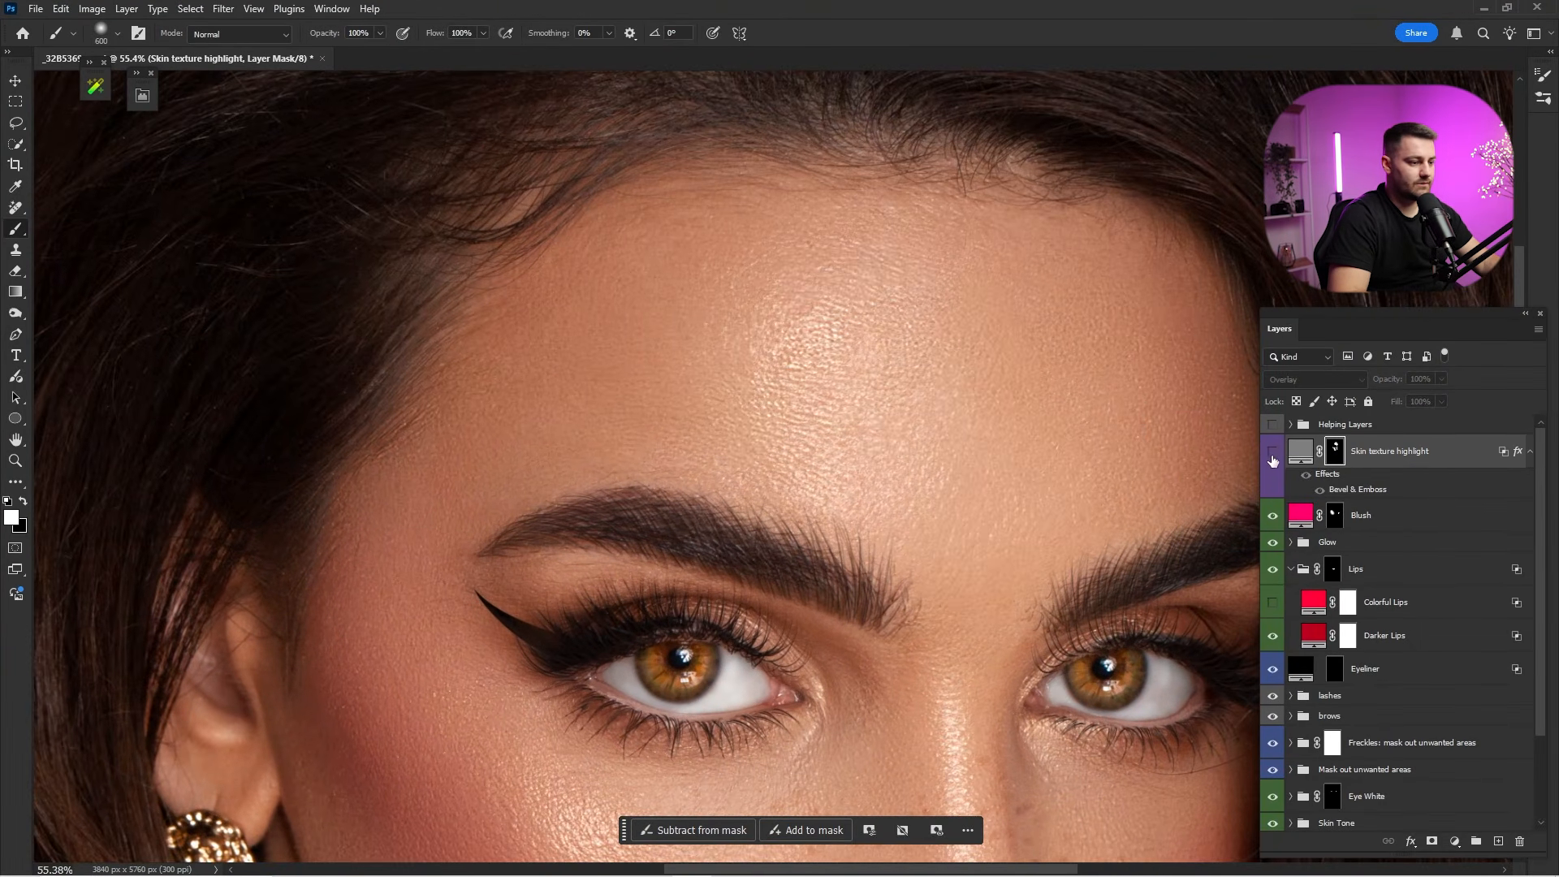
left_click_drag(957, 435, 1271, 446)
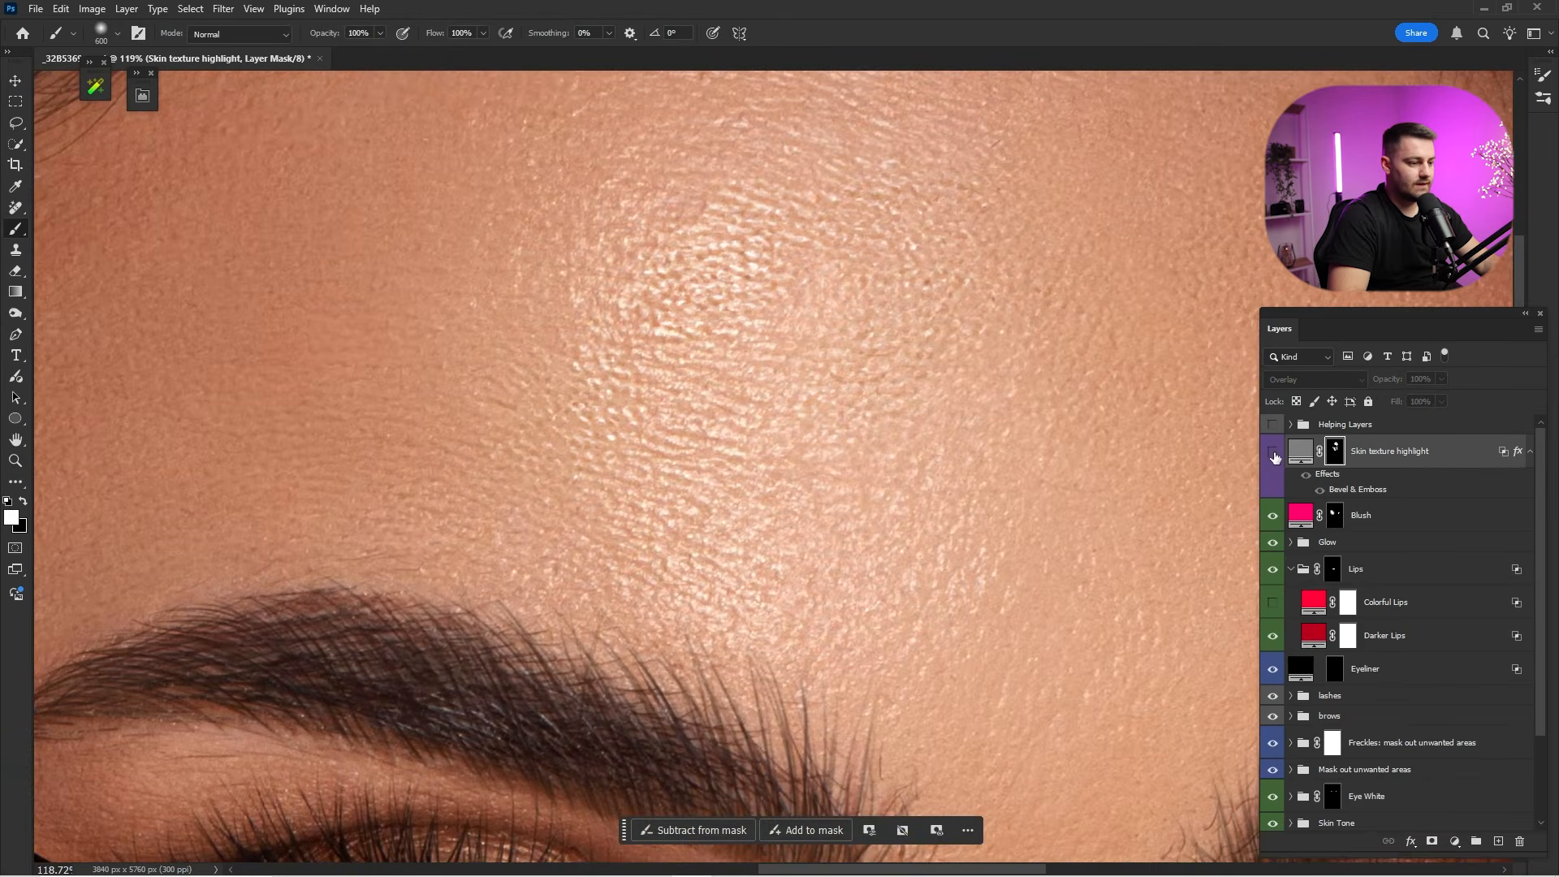
key("ctrl+0")
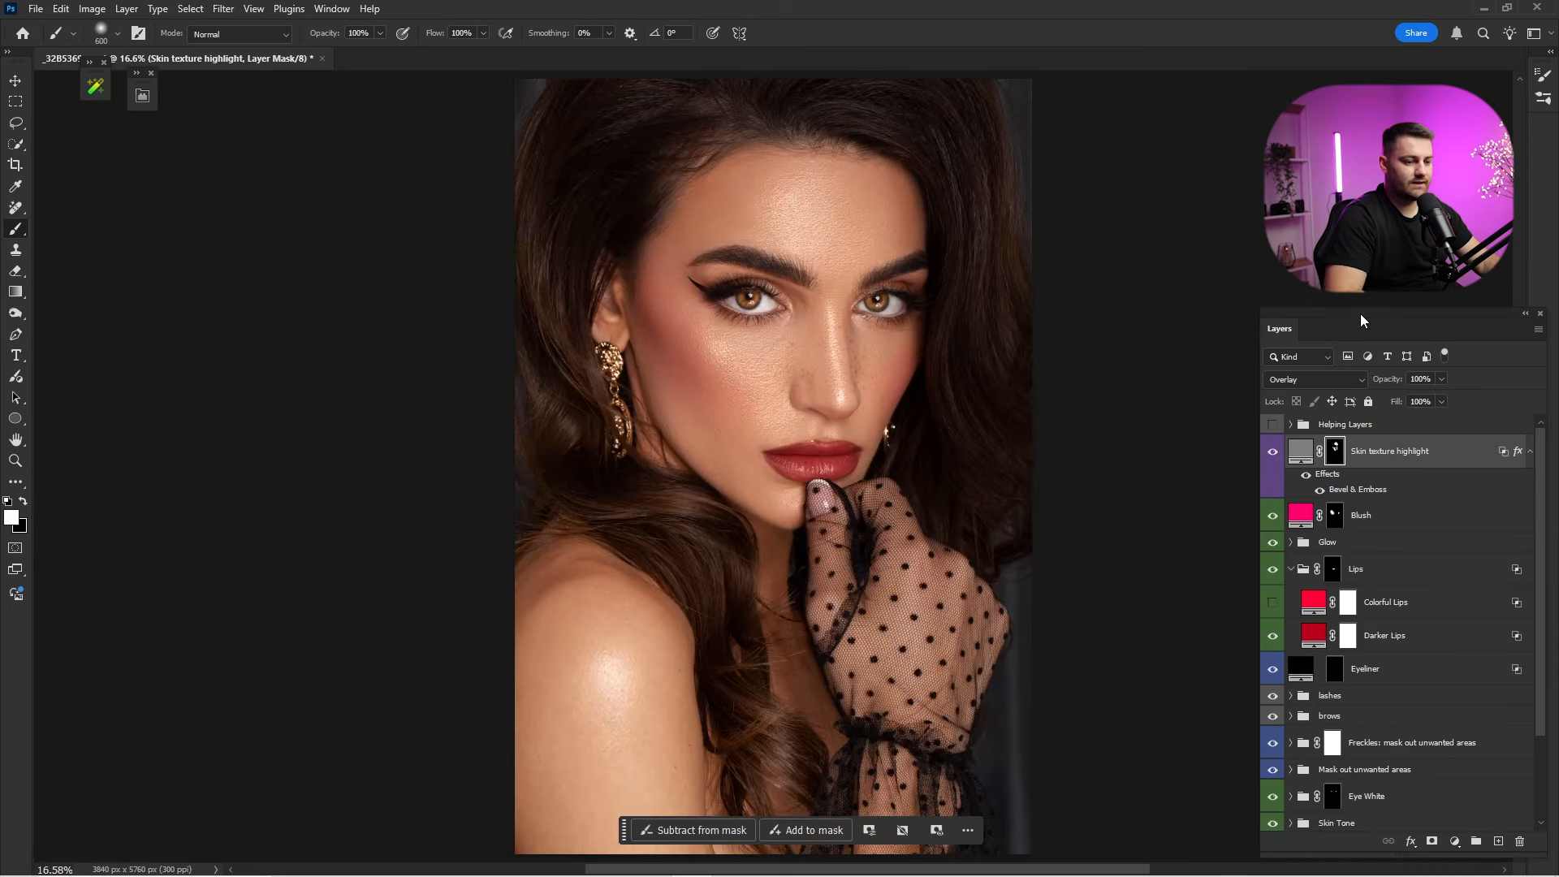
Set the Skin texture highlight layer's opacity to 35%.
mouse_move(805, 220)
left_mouse_down()
mouse_move(776, 224)
mouse_move(990, 301)
left_mouse_up()
left_click(1423, 379)
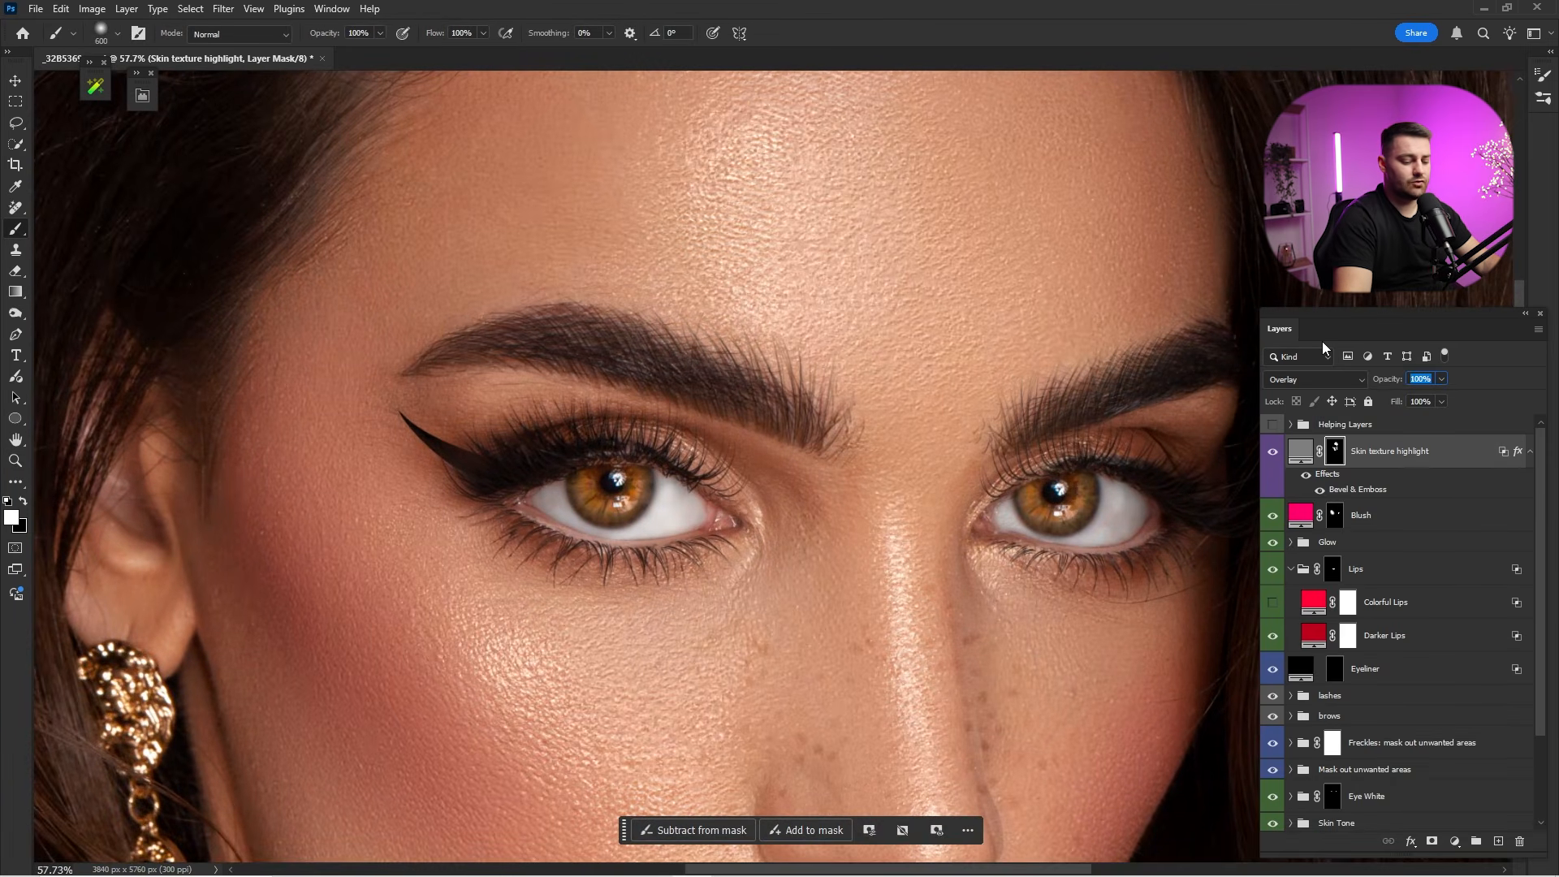
type("35")
key("Return")
key("ctrl+0")
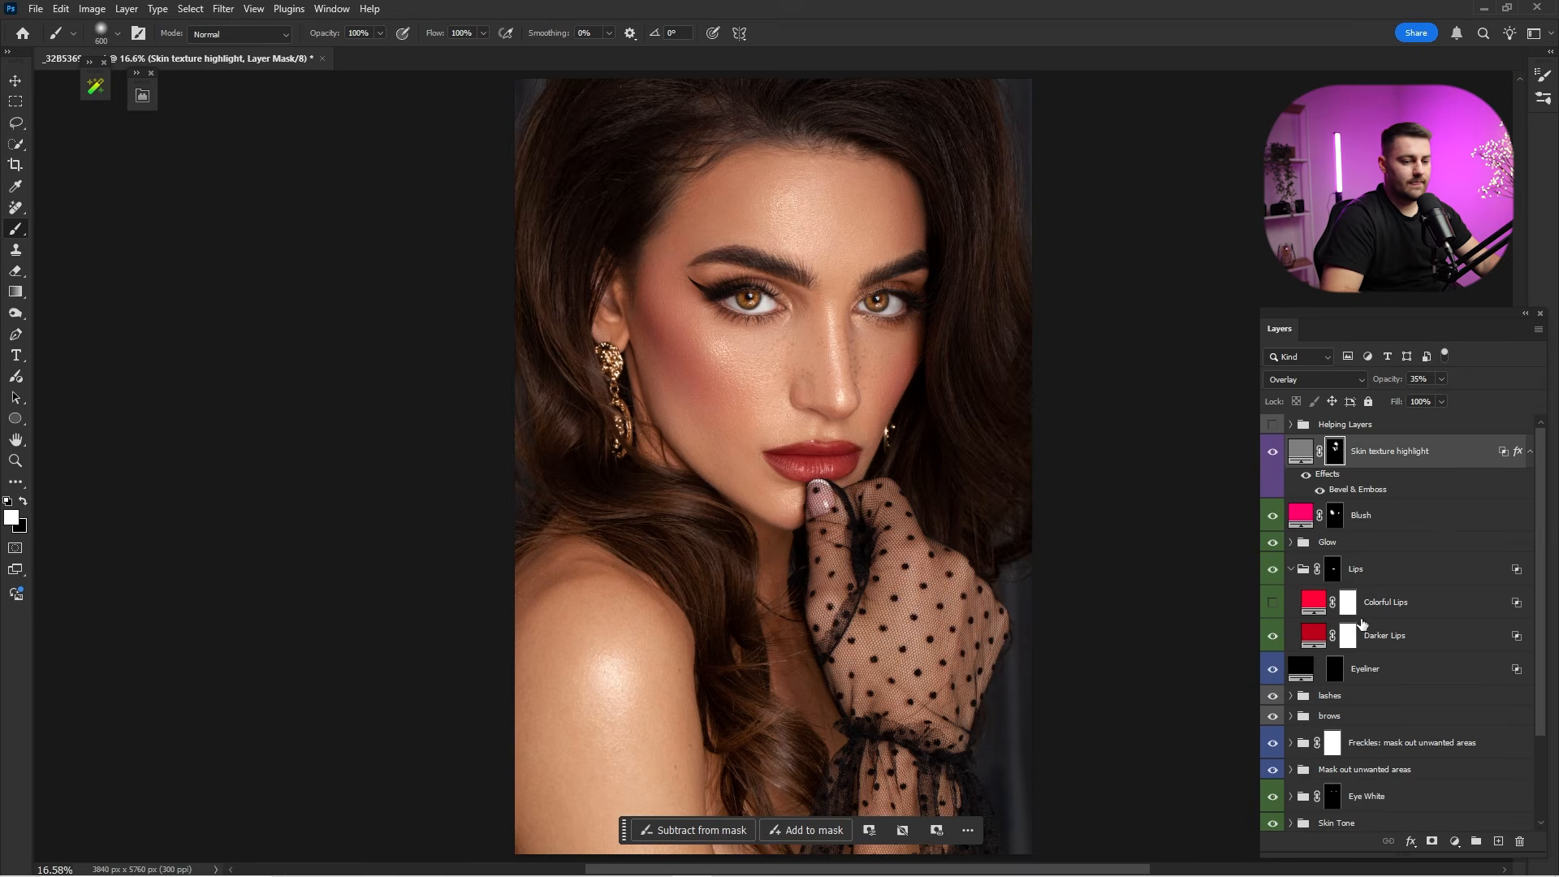
Compare the full retouch with the original by repeatedly isolating the Background layer and restoring all layers.
scroll(1546, 566, "down", 3)
left_click(1274, 813, "alt")
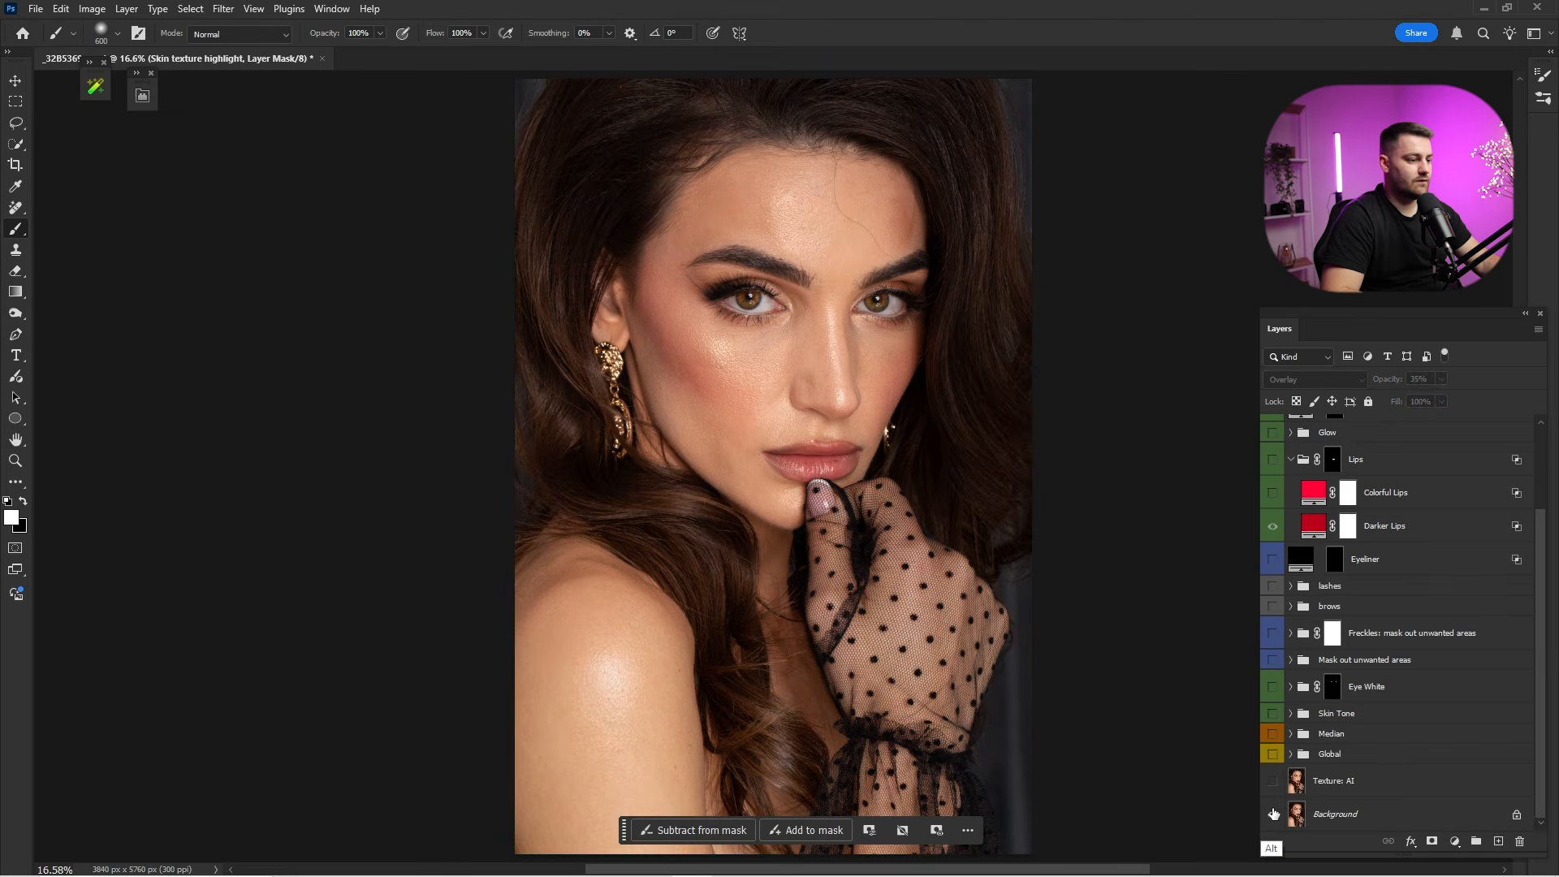
left_click(1274, 813, "alt")
left_click(1275, 814, "alt")
left_click(1277, 813, "alt")
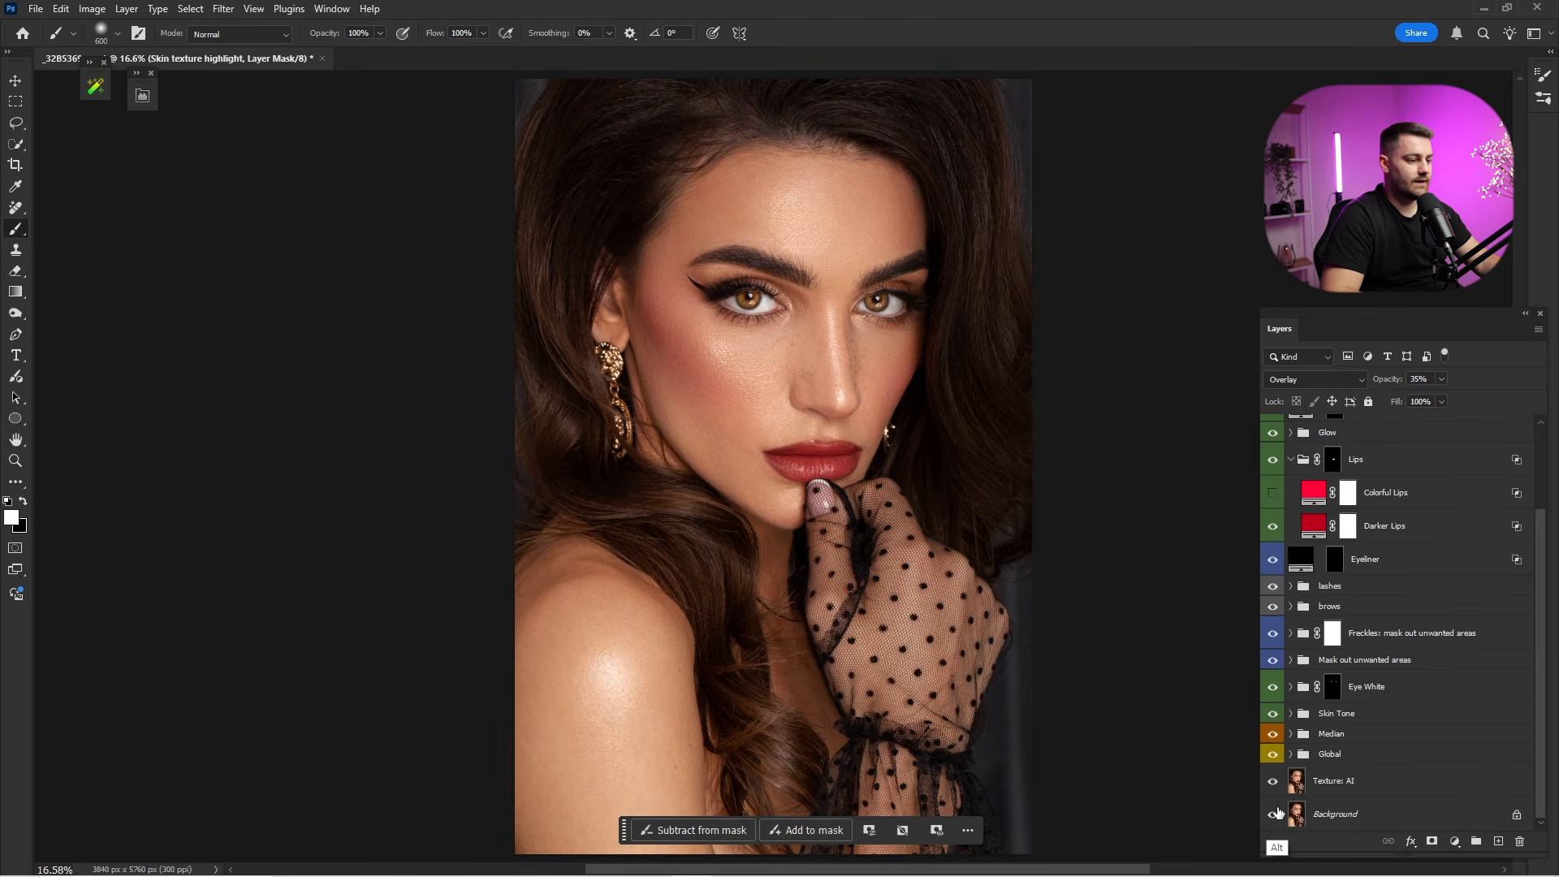
left_click(1274, 814, "alt")
left_click(1274, 814, "alt")
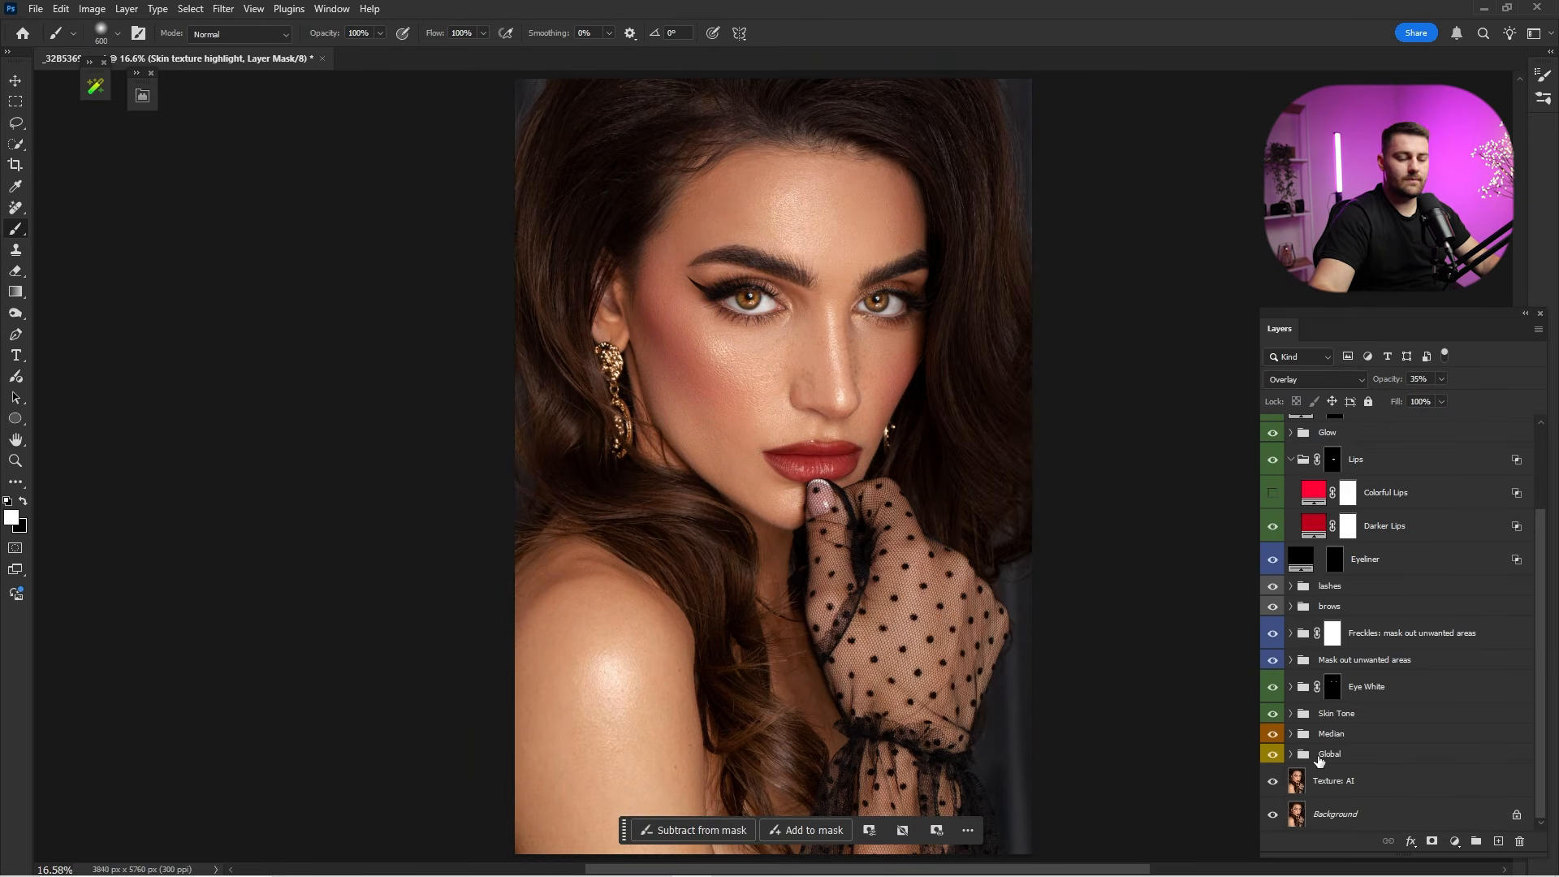
scroll(1391, 483, "up", 3)
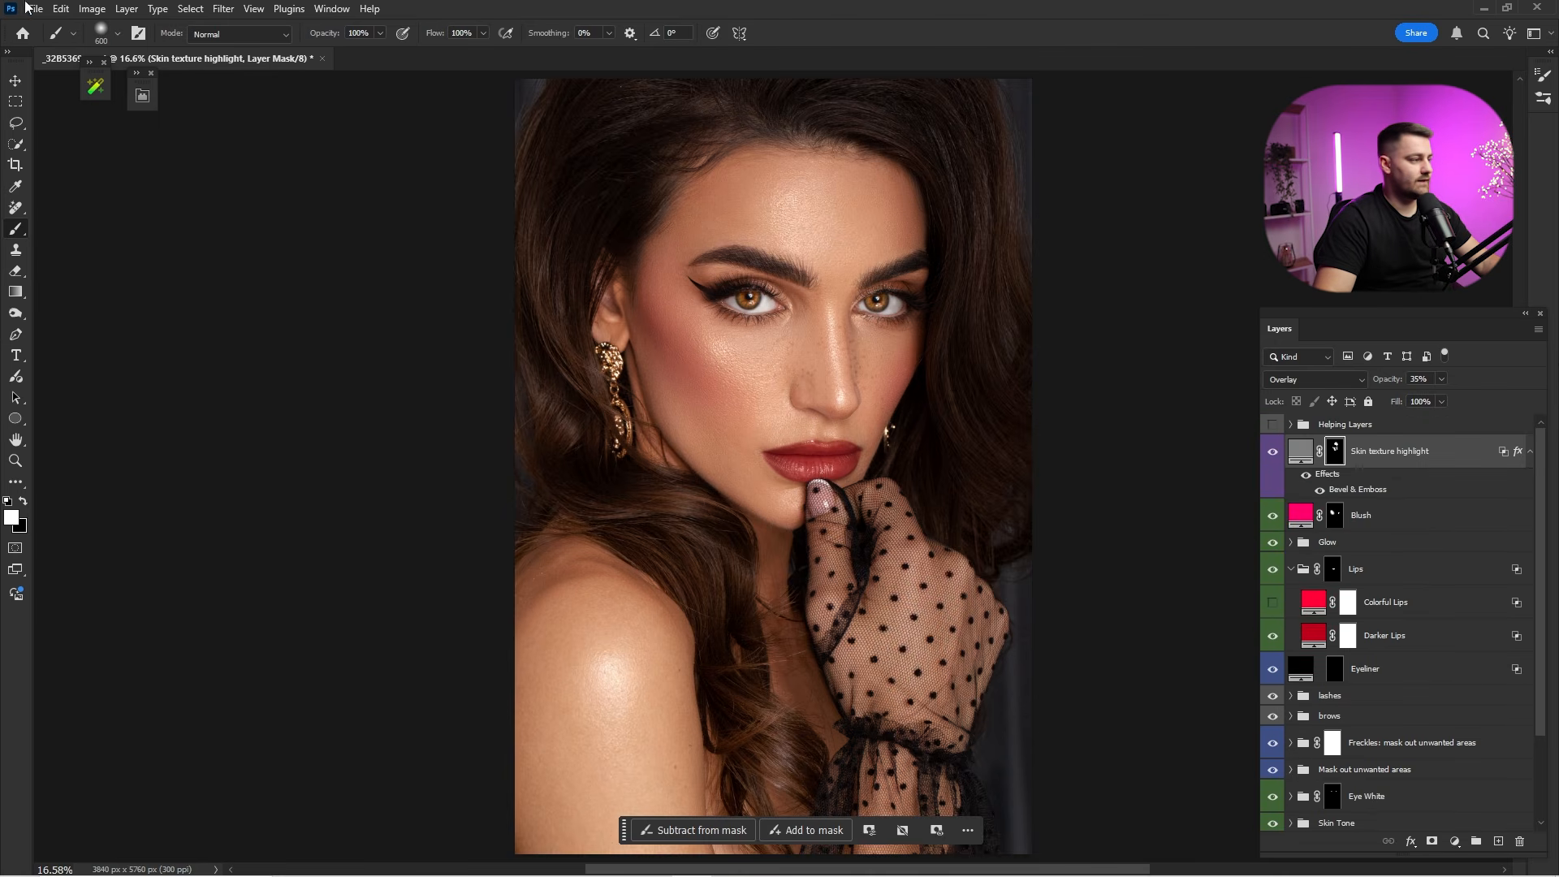
Use the finishing plugin to collect the retouch layers in Group 1 beneath a merged finish layer, and hide the group.
left_click(101, 93)
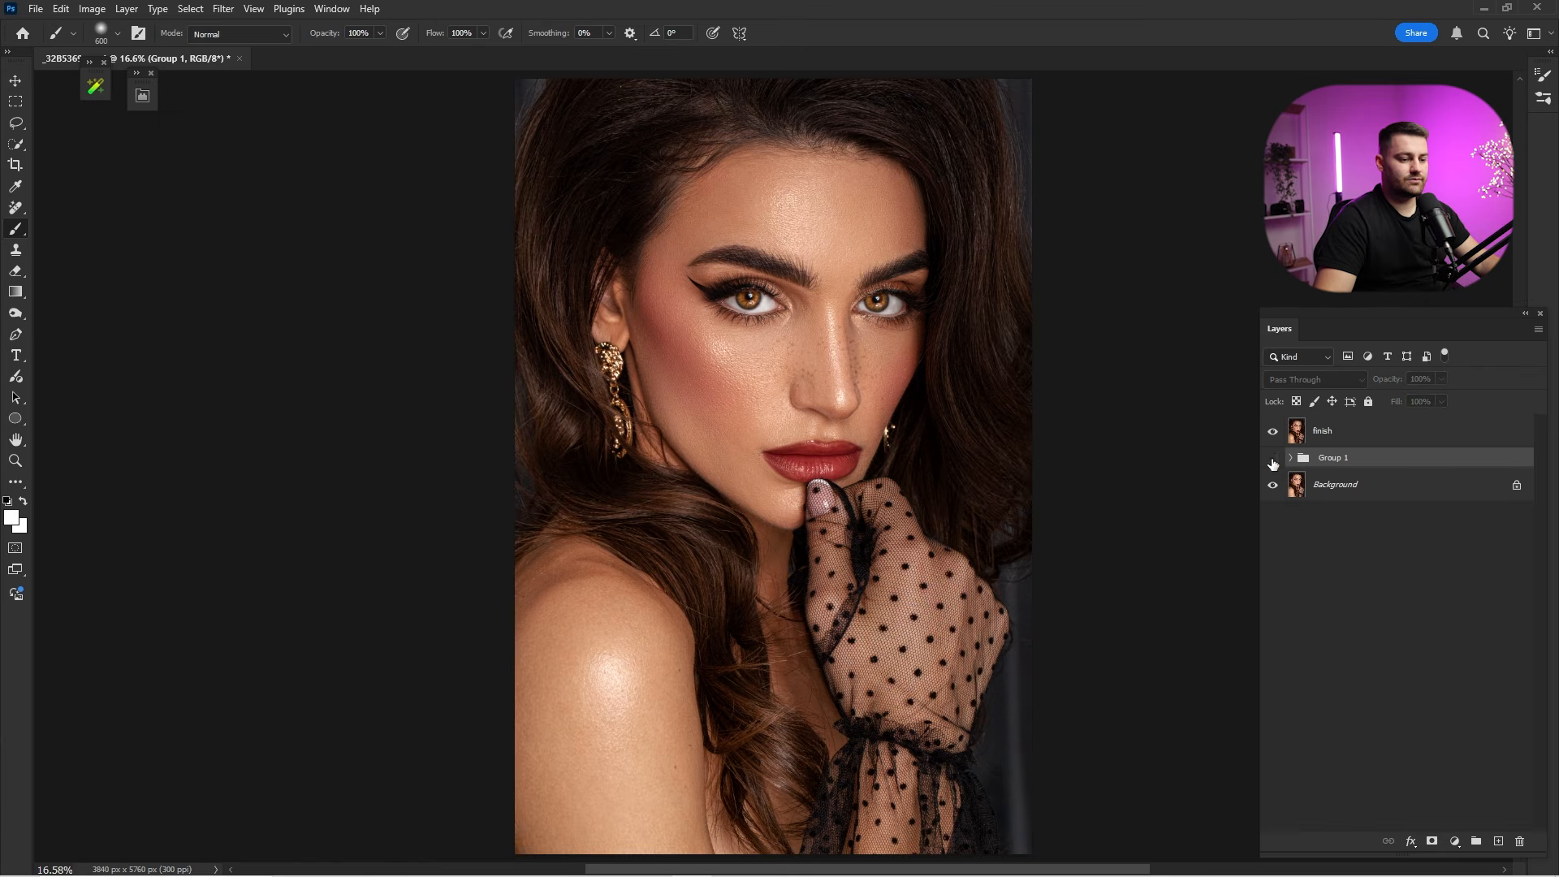
left_click(1271, 441)
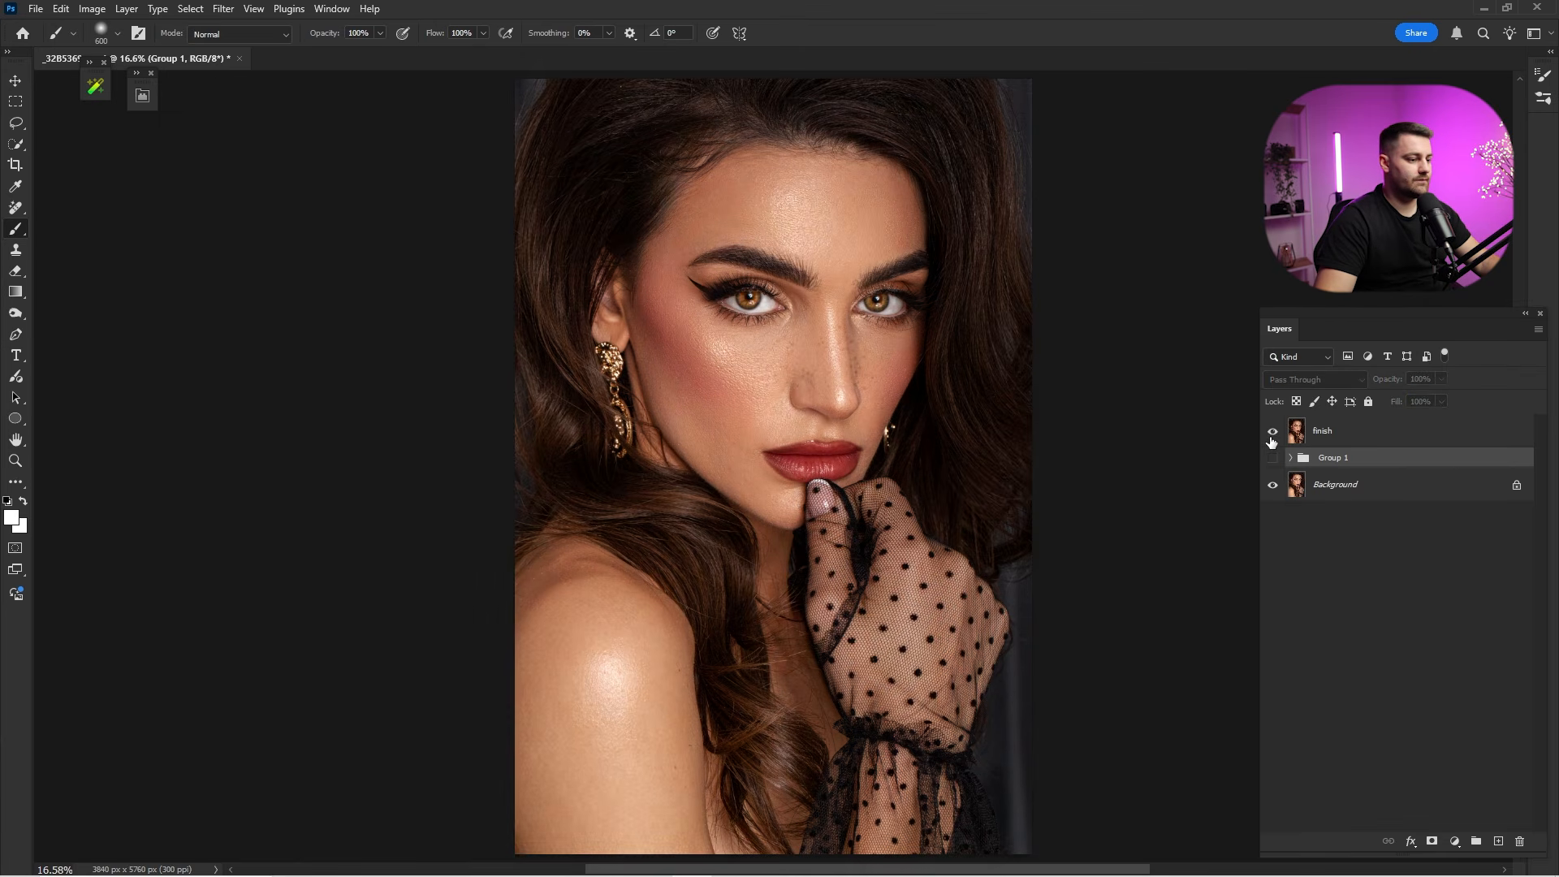
Compare the finish layer with the original Background, including the eyes, brows and skin up close, by hiding and showing the finish layer.
left_click(1271, 441)
left_click(1271, 441)
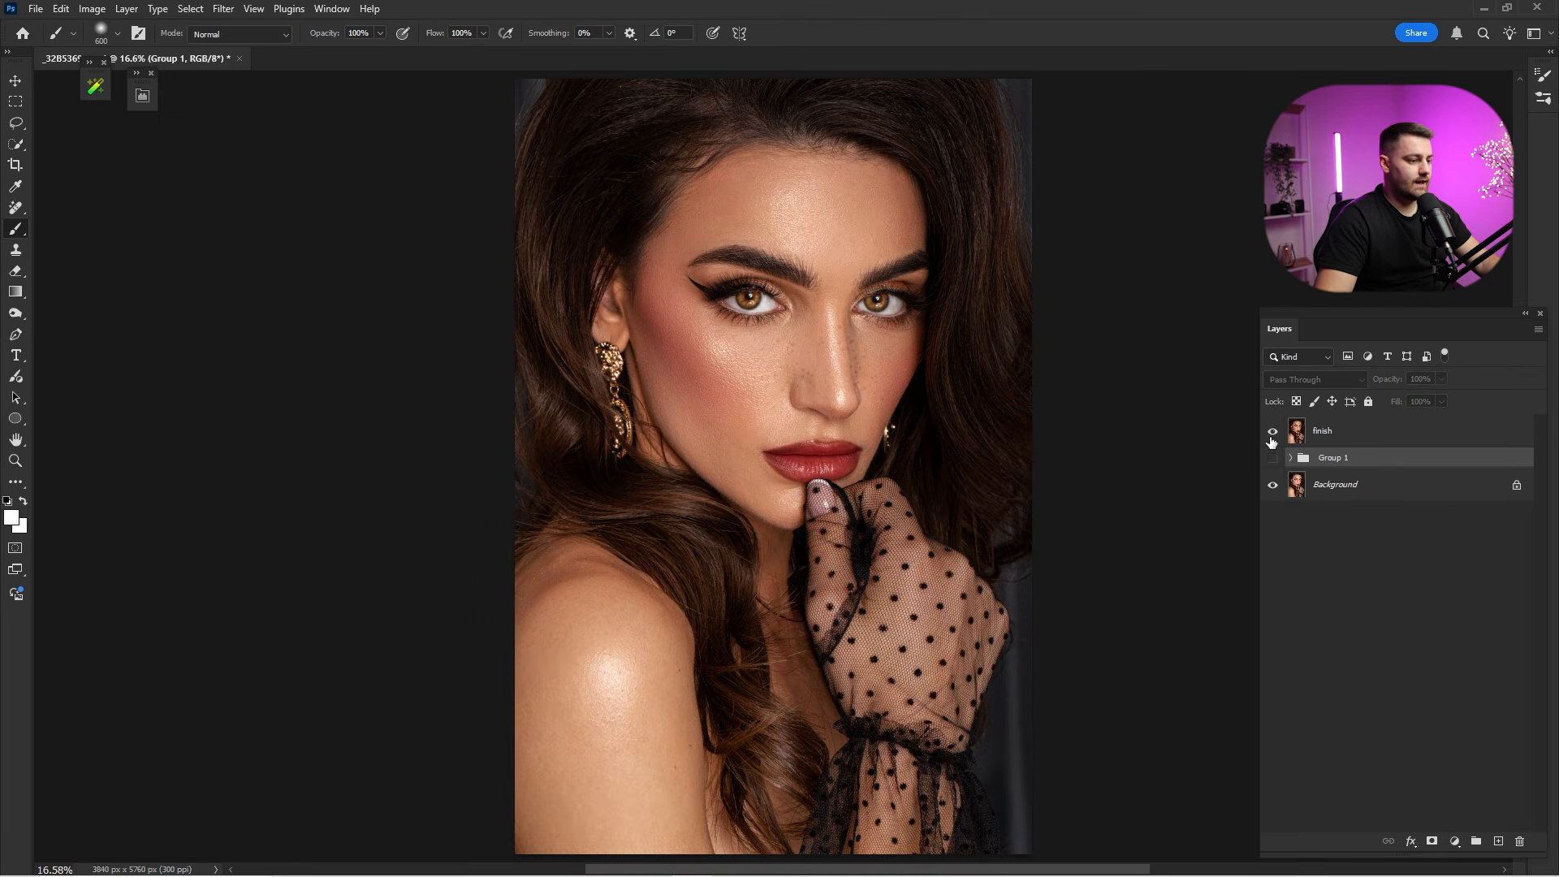
mouse_move(761, 240)
left_mouse_down()
mouse_move(874, 290)
mouse_move(920, 284)
left_mouse_up()
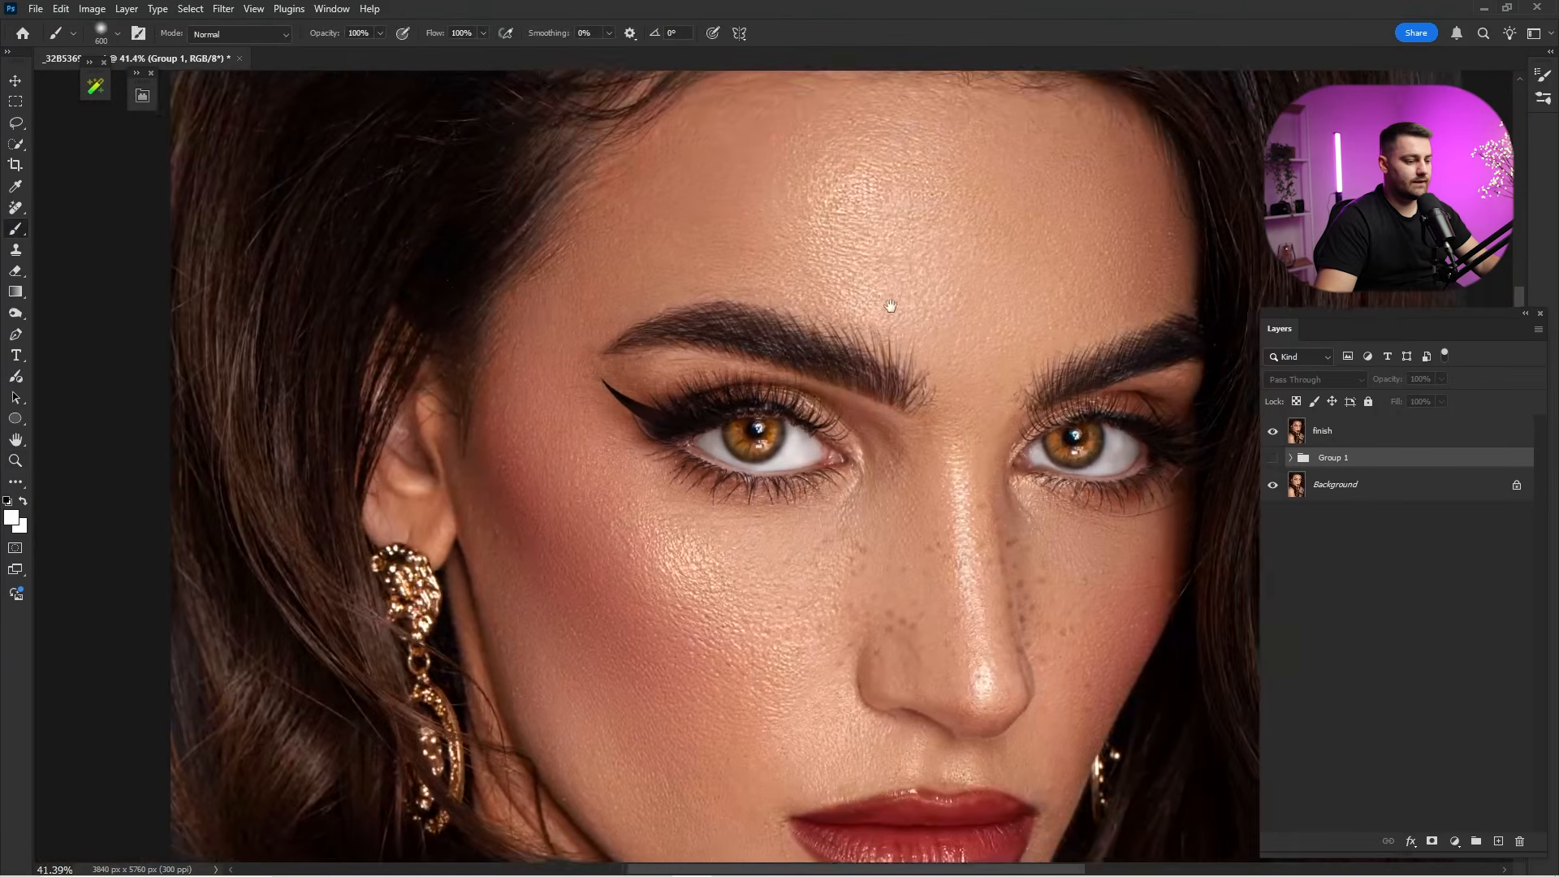
left_click(1273, 458)
left_click(1272, 432)
left_click(1271, 433)
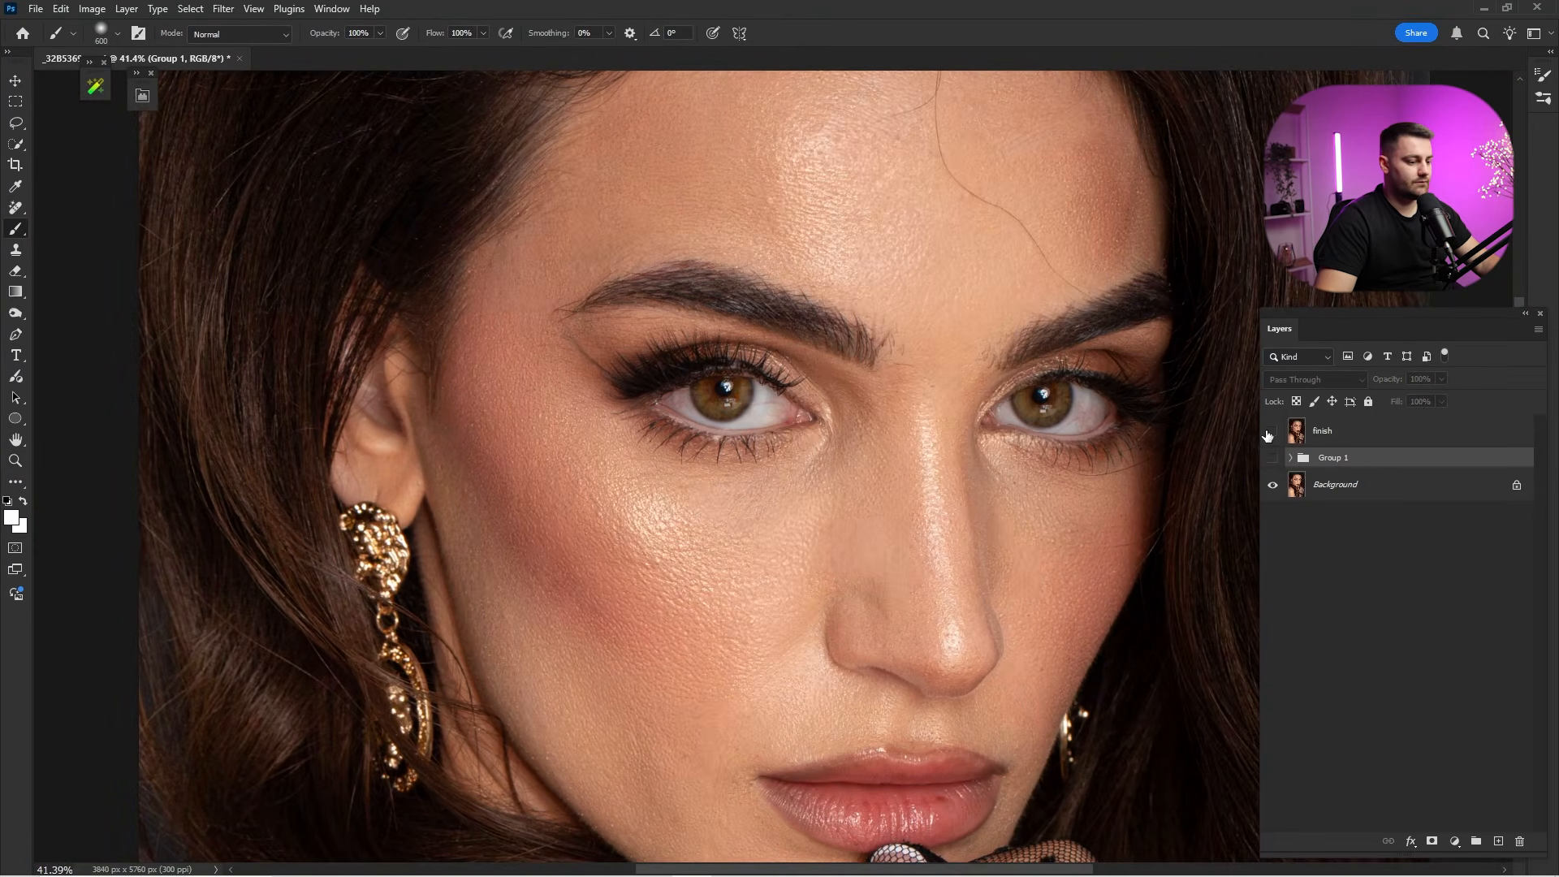
left_click(1271, 433)
Compare the whole portrait before and after the retouch by repeatedly toggling the finish layer's visibility.
key("ctrl+0")
left_click(1272, 431)
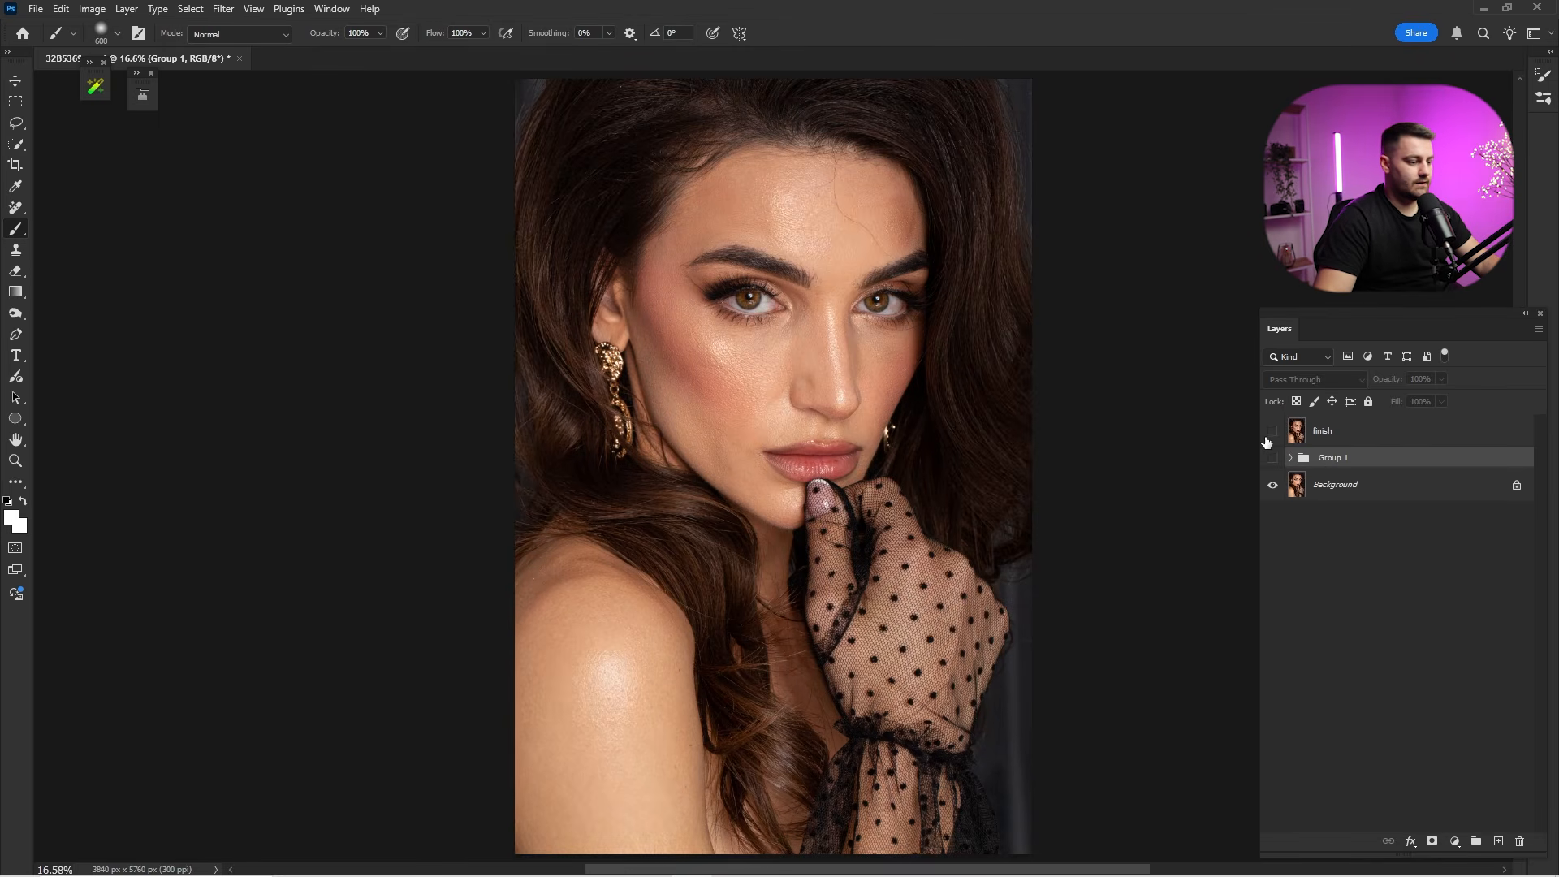
left_click(1272, 431)
left_click(1268, 439)
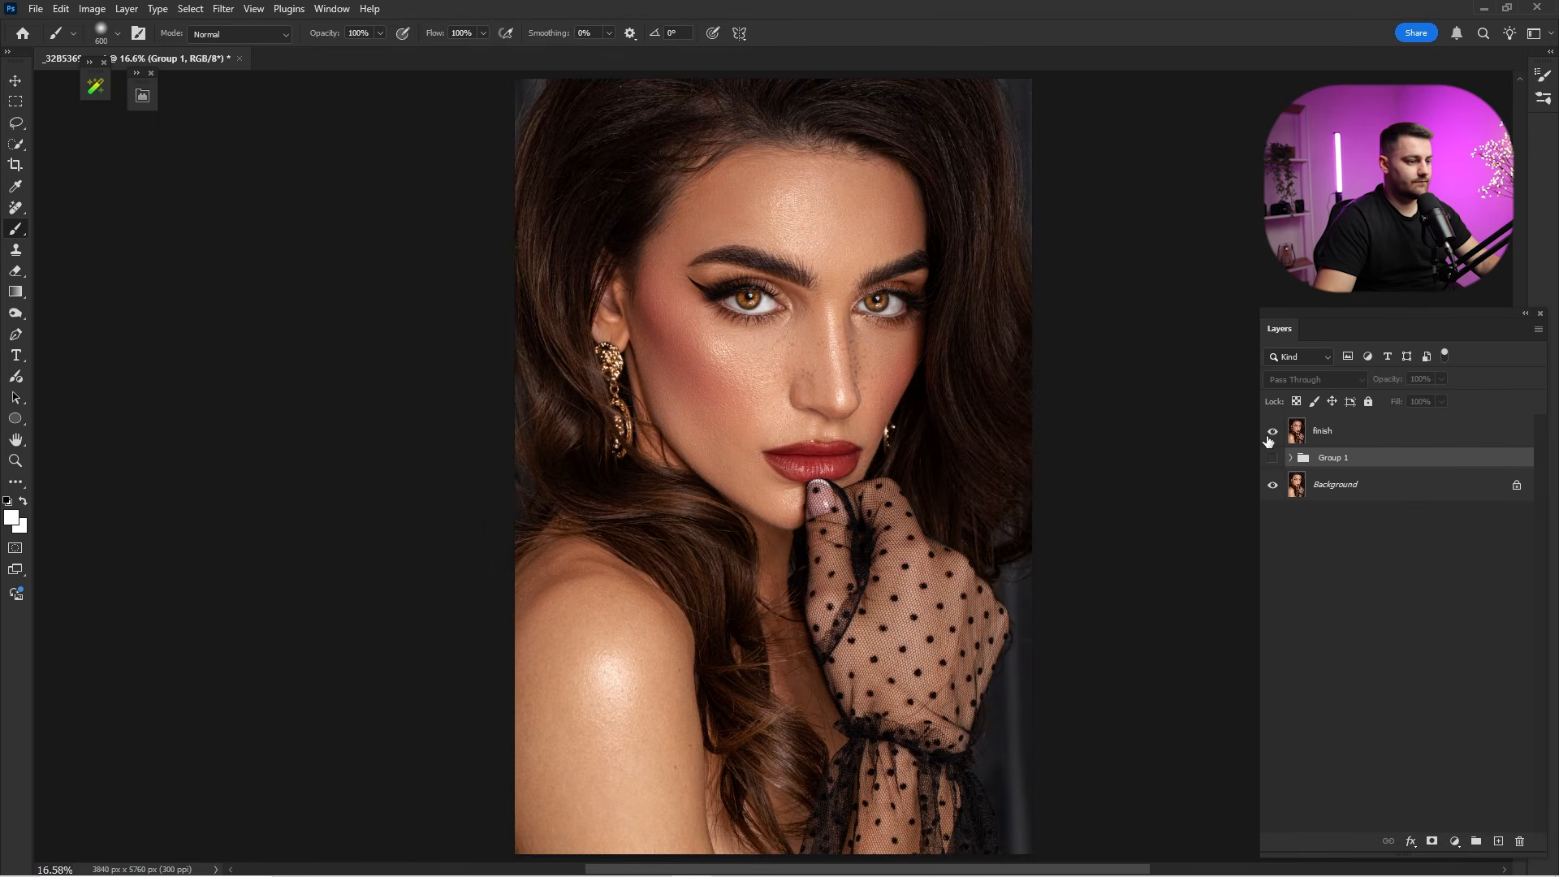
left_click(1272, 431)
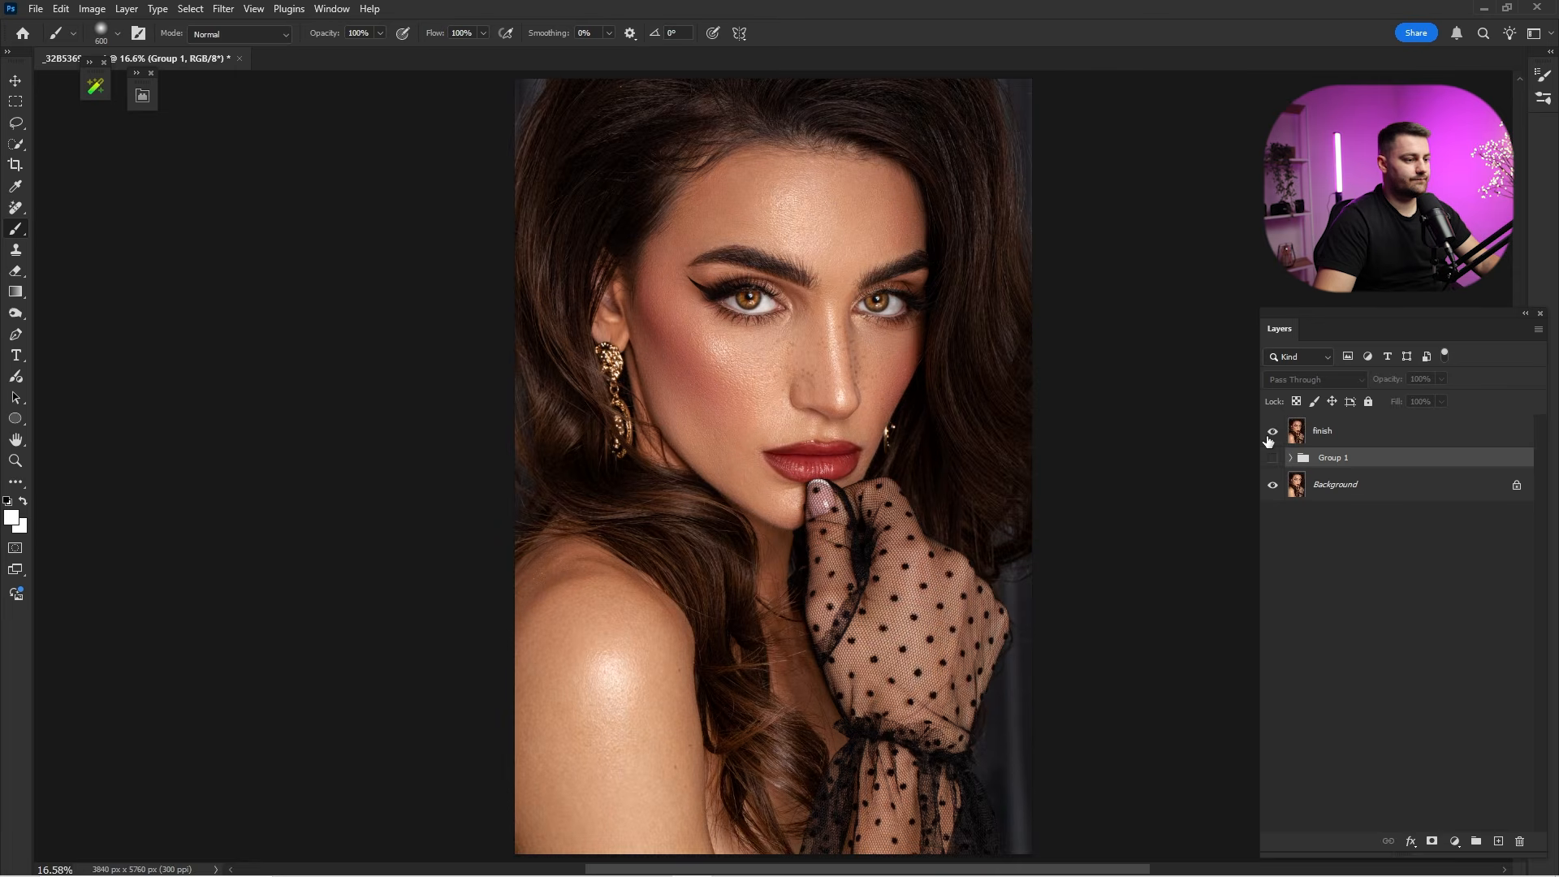